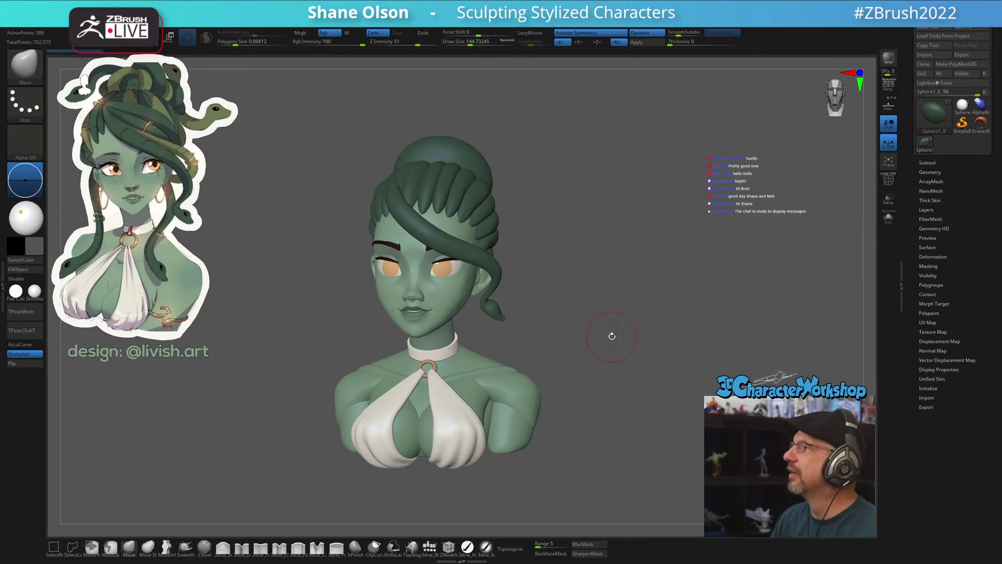
Inspect the bust's hair, face and forehead snake from the front, from above and in three-quarter view
mouse_move(612, 336)
mouse_down()
mouse_move(643, 353)
mouse_move(569, 367)
mouse_move(590, 358)
mouse_up()
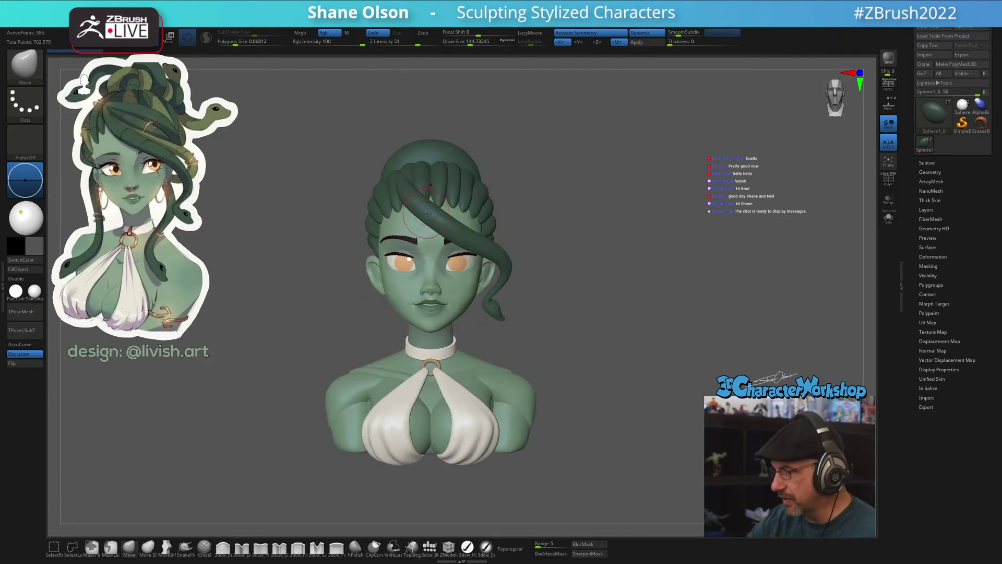
mouse_move(531, 275)
alt+mouse_down()
mouse_move(570, 273)
mouse_move(584, 351)
mouse_move(553, 364)
mouse_move(587, 352)
alt+mouse_up()
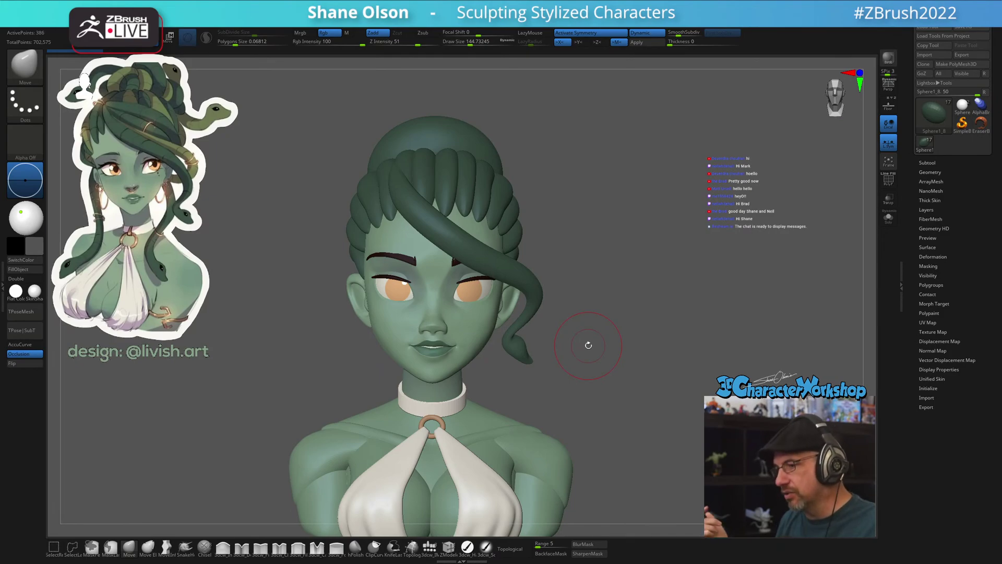
drag(555, 341, 554, 372)
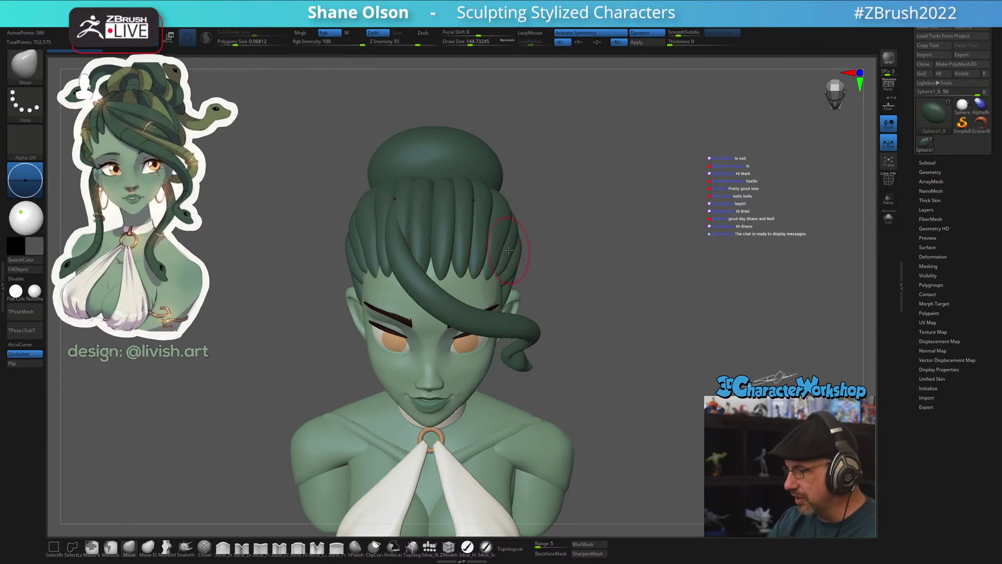
mouse_move(569, 344)
shift+mouse_down()
mouse_move(574, 321)
mouse_move(562, 340)
shift+mouse_up()
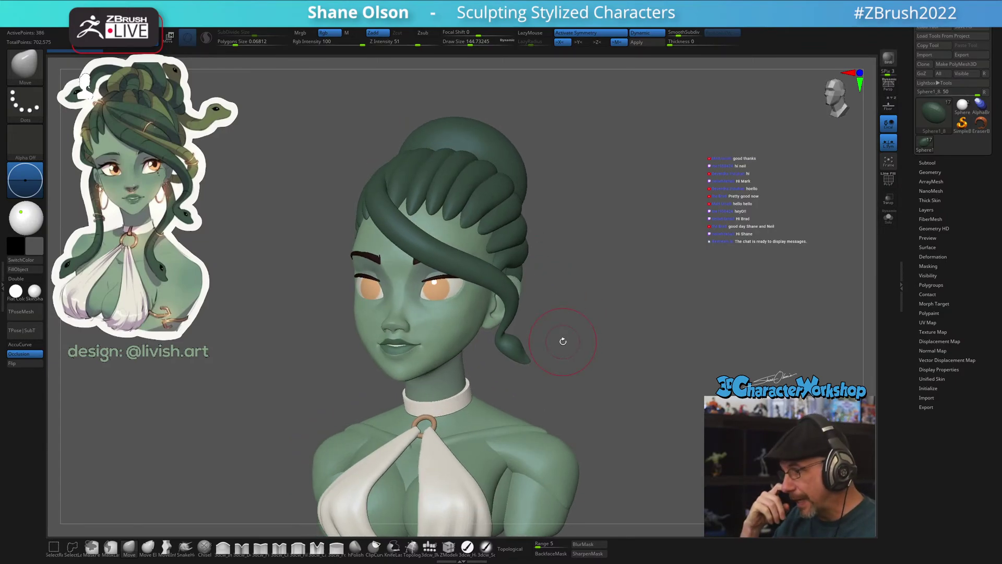
drag(618, 341, 598, 358)
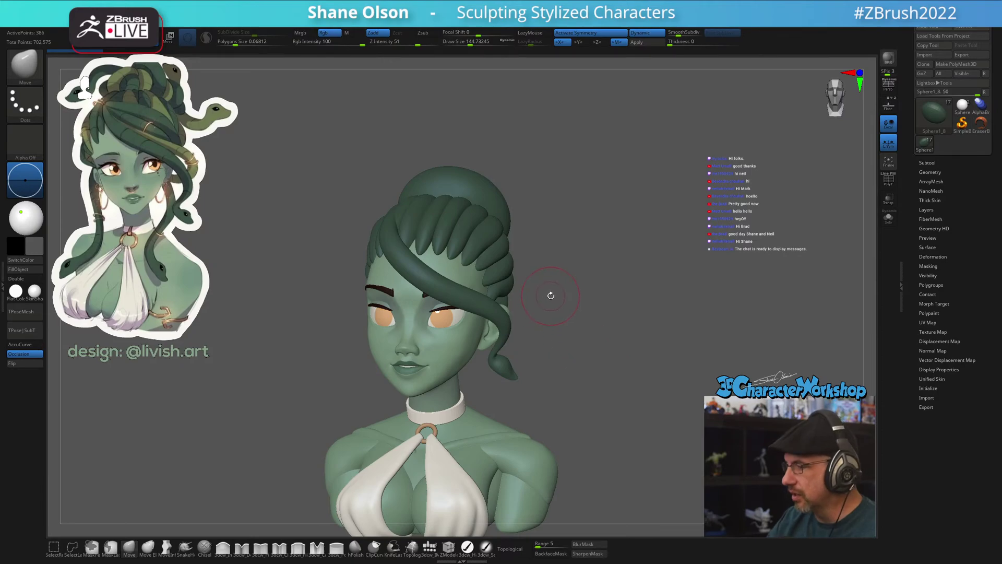
drag(550, 291, 543, 340)
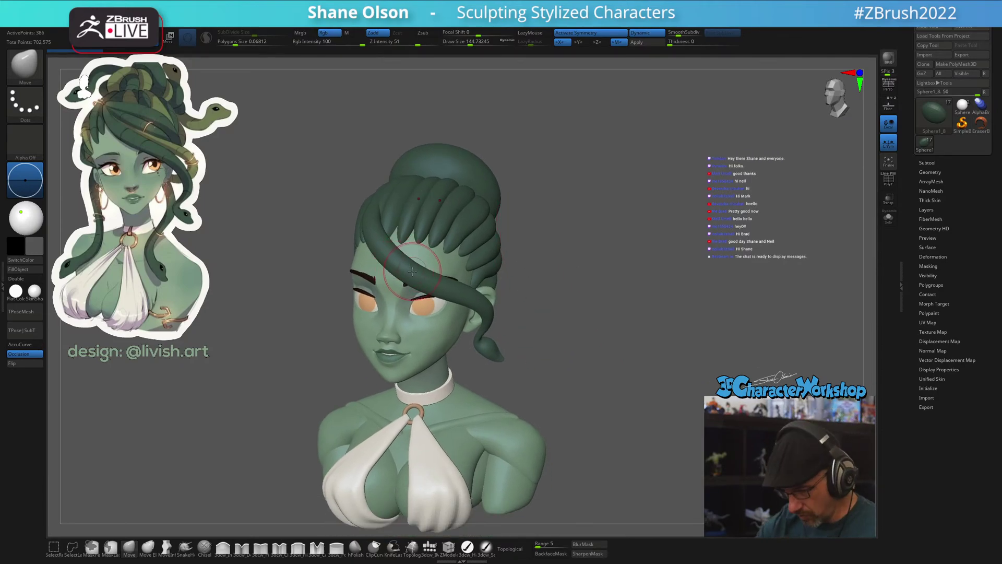
Duplicate the snake strand crossing the forehead and position the copy just behind the original along the side of the head
key(w)
alt+click(436, 279)
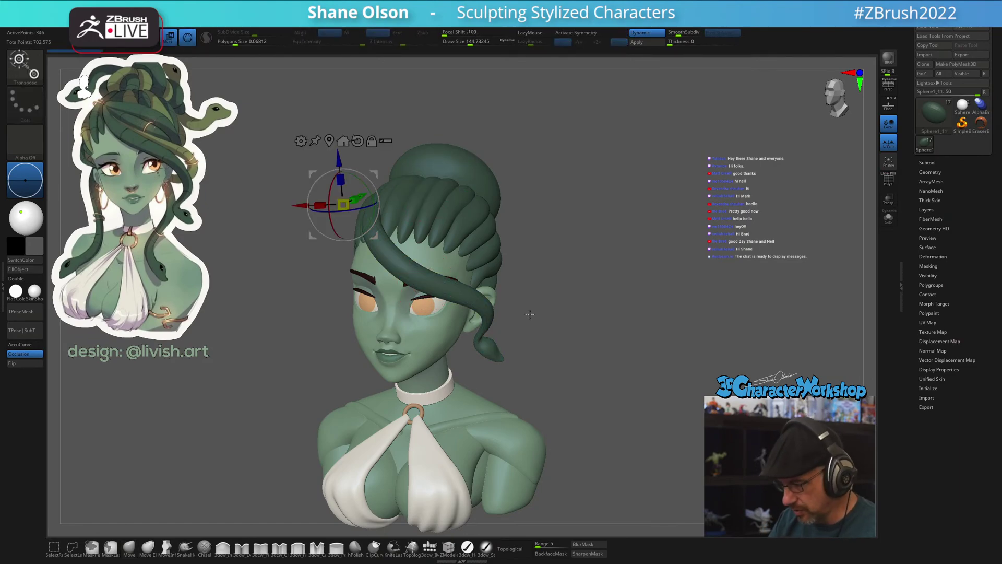
ctrl+drag(376, 174, 388, 166)
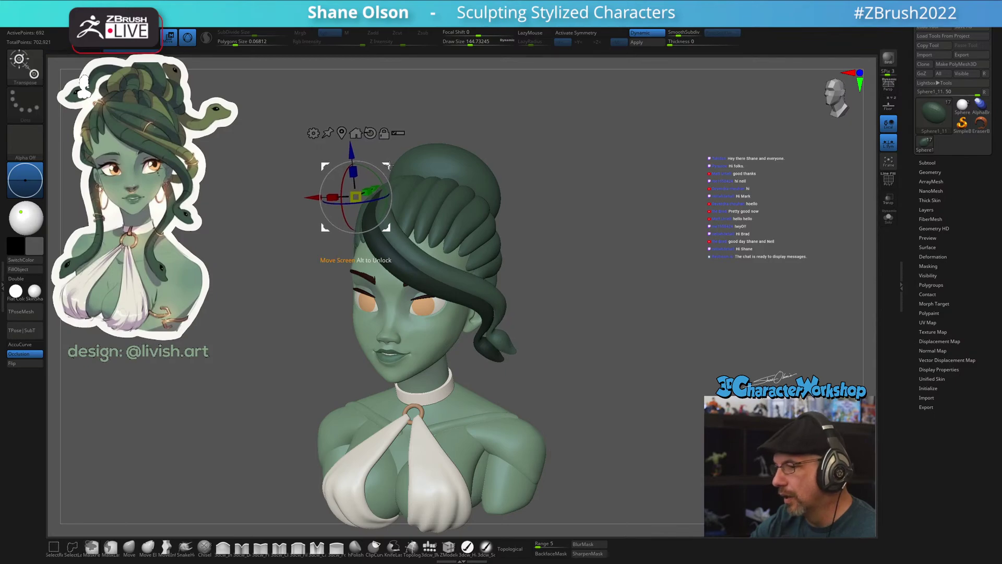
mouse_move(658, 324)
mouse_down()
mouse_move(564, 344)
mouse_move(588, 342)
mouse_up()
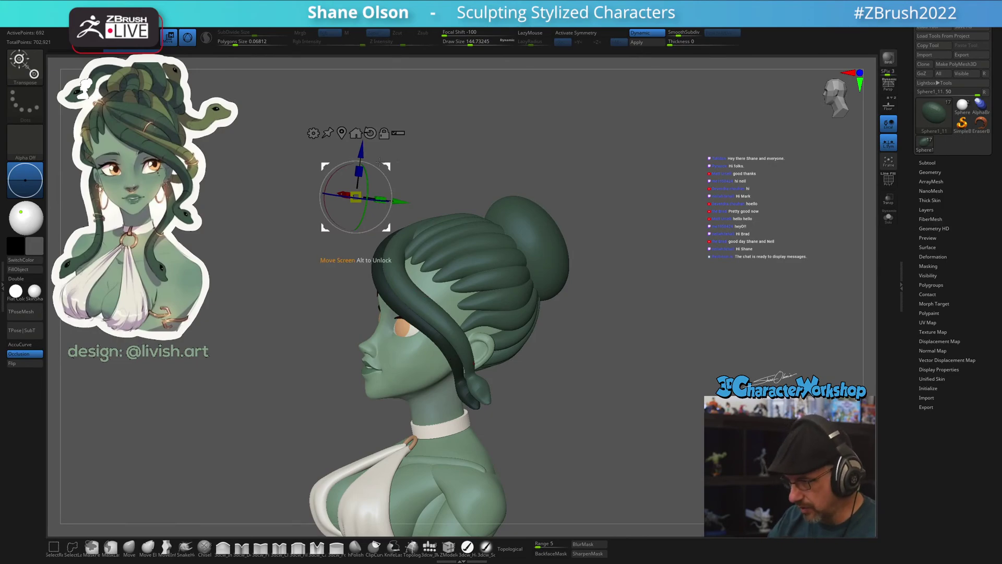
drag(388, 164, 394, 178)
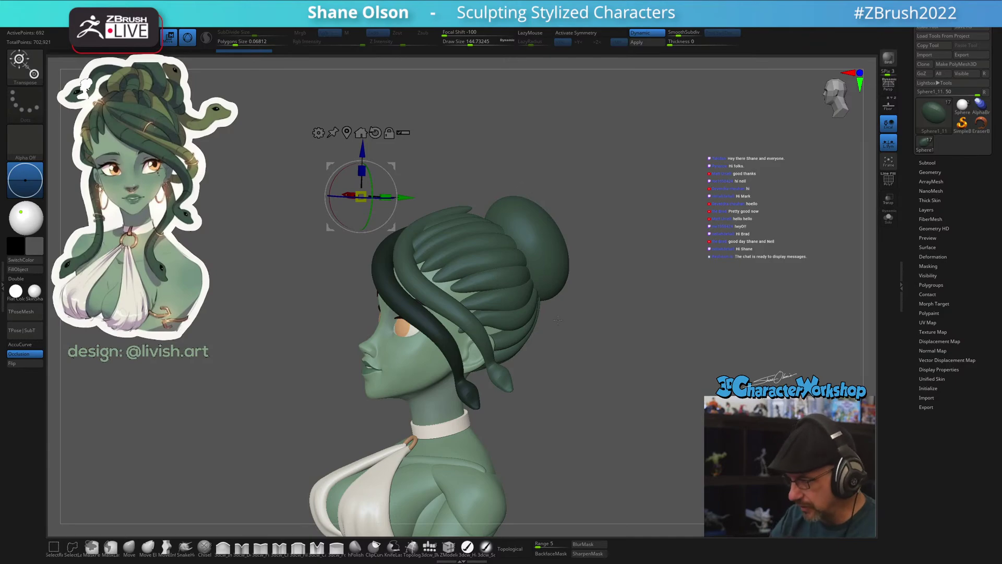
Sample an olive green from the reference artwork and fill the unmasked snake copy with it
key(q)
drag(556, 378, 596, 342)
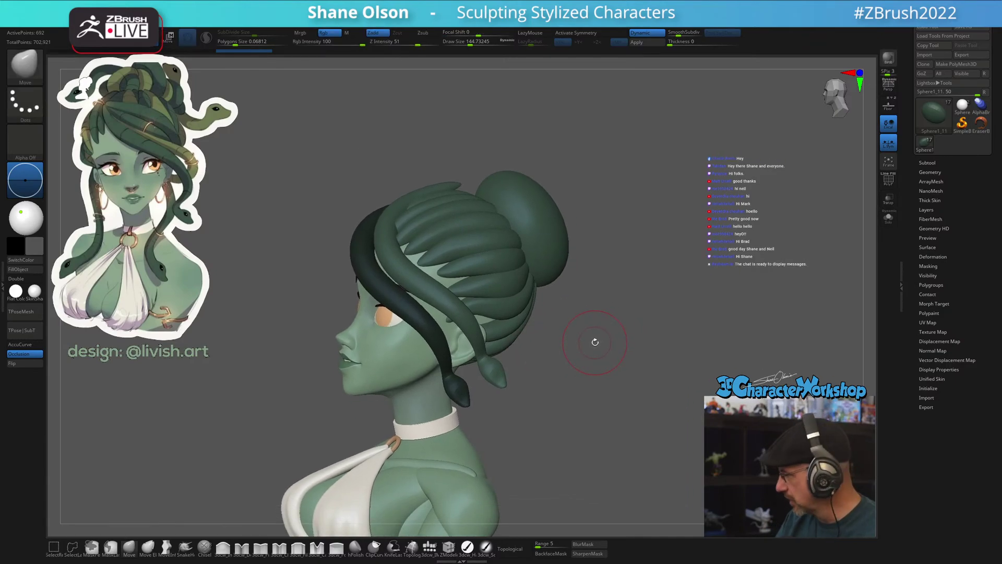
key(z)
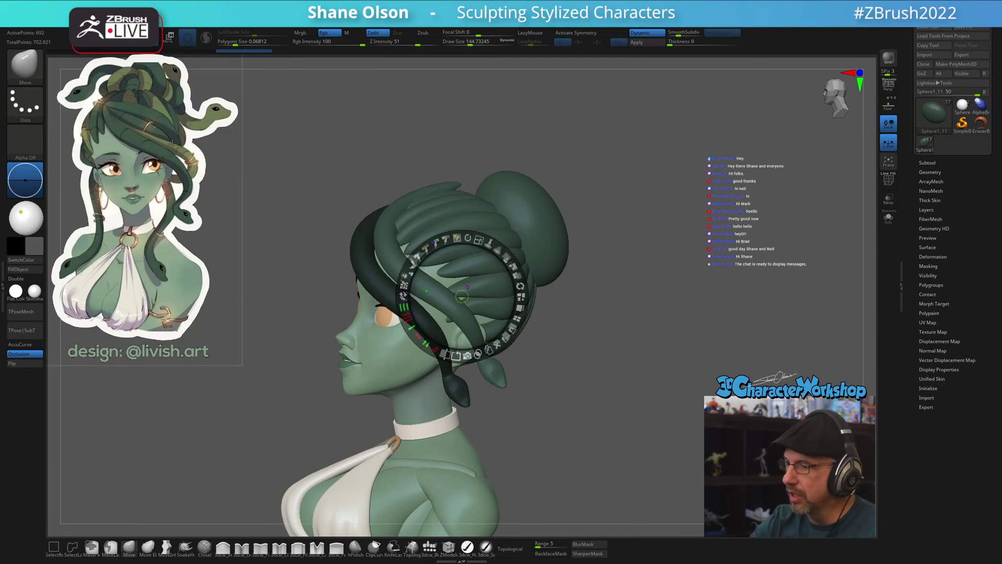
key(c)
key(z)
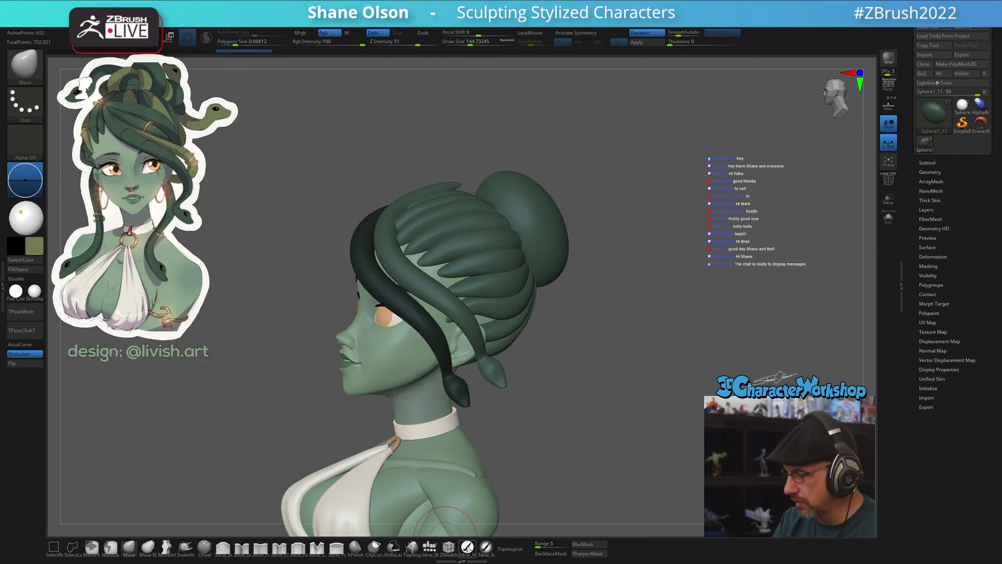
click(467, 547)
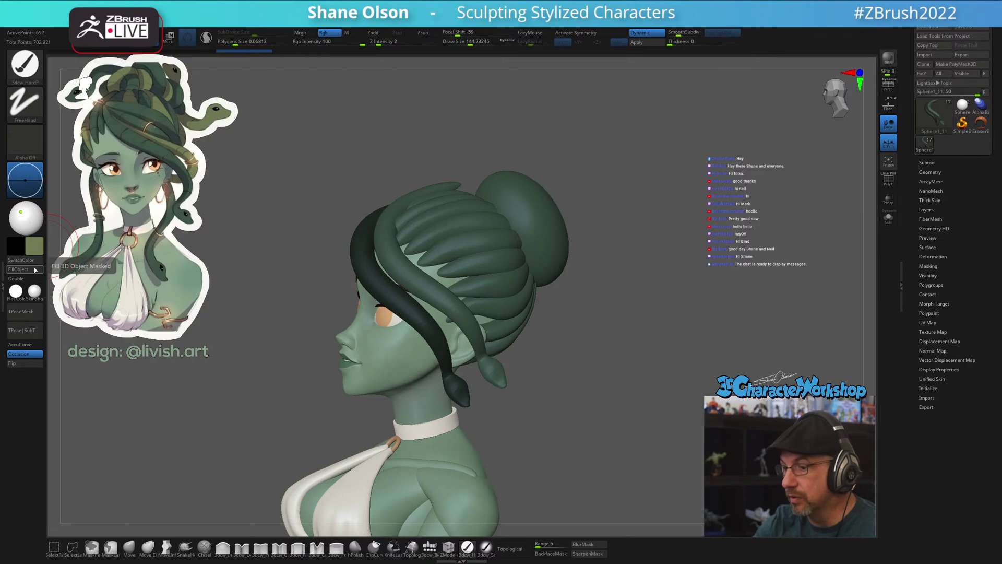
click(18, 269)
With the Move brush enlarged to a draw size of about 351, pull the olive snake's root end forward on the crown
mouse_move(560, 428)
mouse_down()
mouse_move(597, 407)
mouse_move(607, 366)
mouse_move(590, 390)
mouse_move(620, 352)
mouse_move(544, 376)
mouse_up()
click(135, 550)
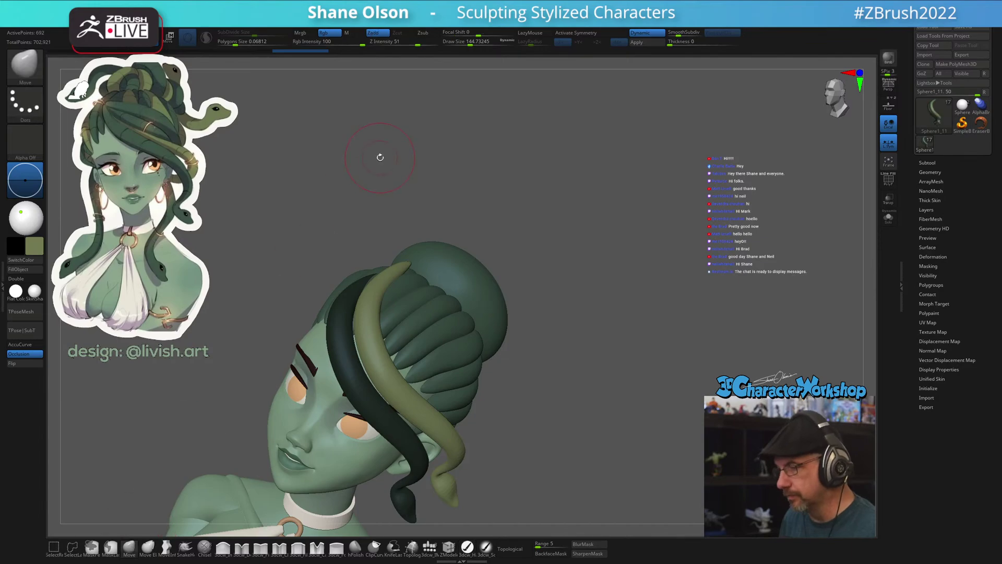
key(s)
click(496, 189)
drag(496, 189, 593, 228)
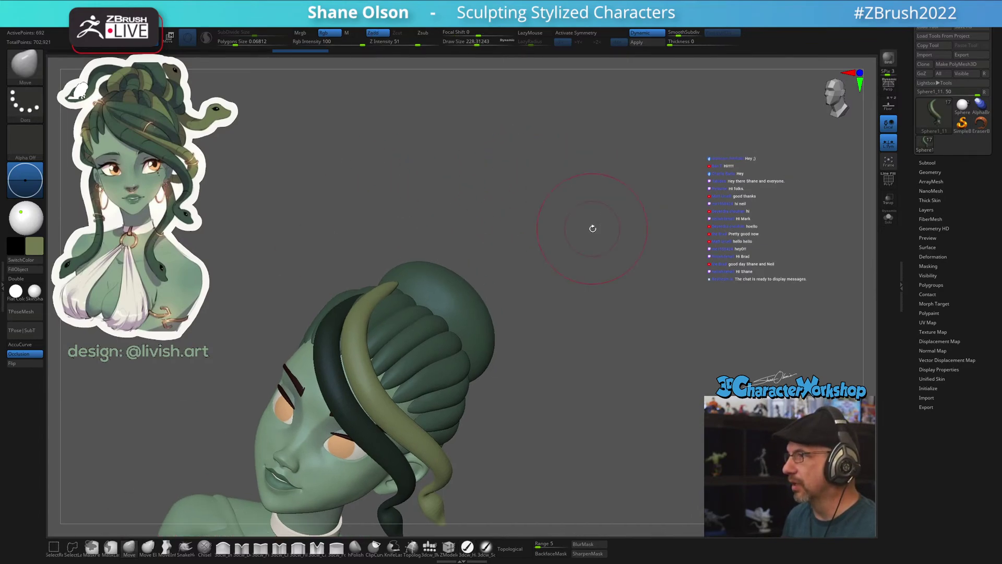
key(s)
drag(534, 417, 540, 418)
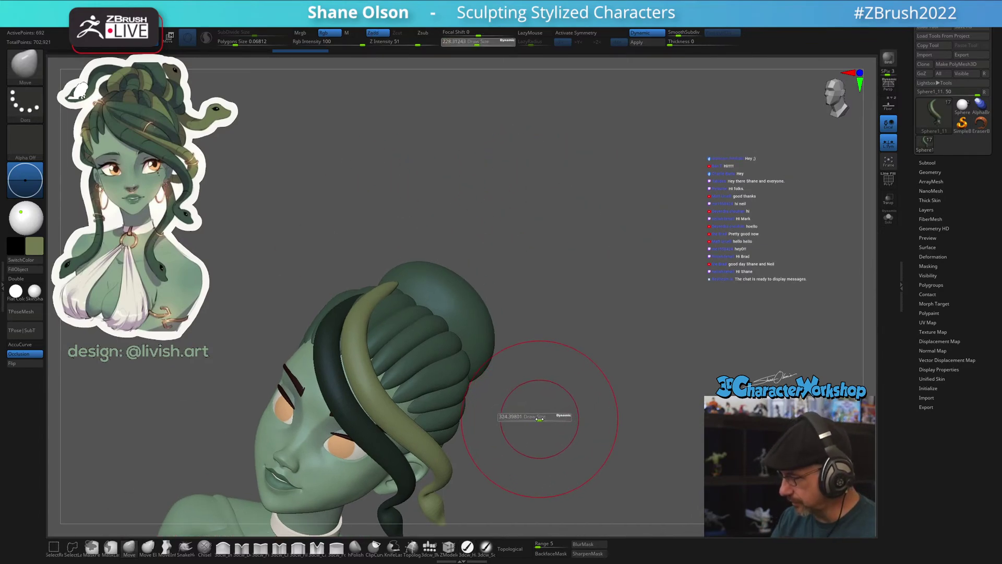
drag(590, 397, 524, 351)
mouse_move(575, 495)
alt+mouse_down()
mouse_move(583, 464)
mouse_move(577, 439)
alt+mouse_up()
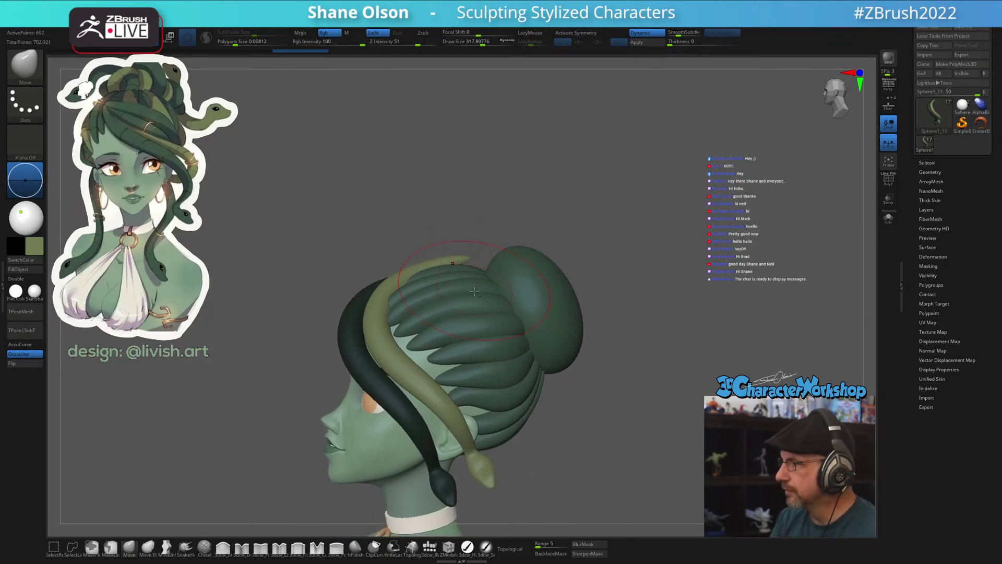
key(s)
drag(470, 293, 408, 296)
Push the upper part of the olive snake into place so that it tucks in behind the dark forehead snake
drag(528, 377, 596, 351)
drag(363, 288, 350, 296)
mouse_move(522, 292)
mouse_down()
mouse_move(478, 355)
mouse_move(591, 327)
mouse_up()
drag(390, 310, 377, 316)
drag(250, 261, 308, 261)
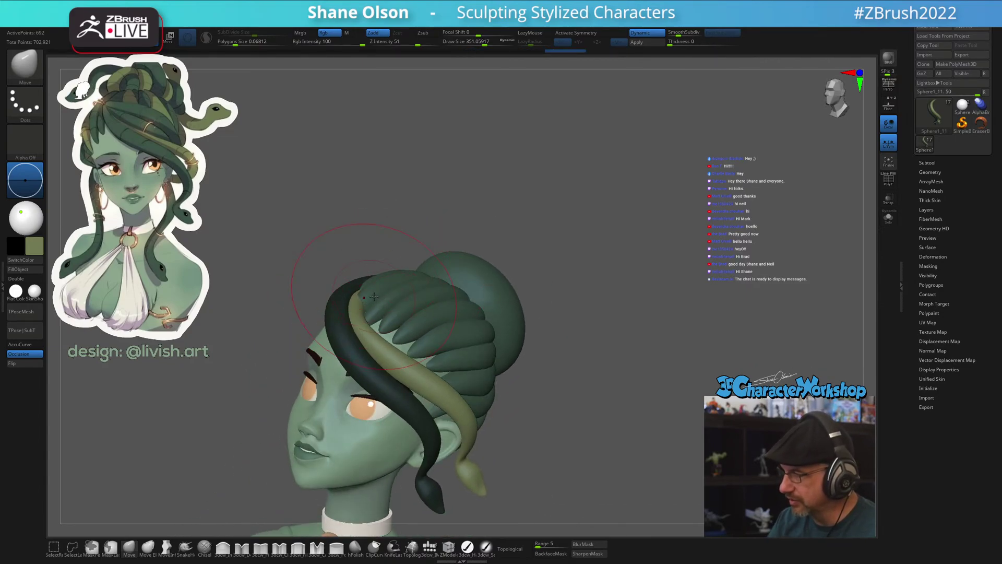
drag(376, 313, 363, 297)
drag(377, 334, 383, 328)
Set the Smooth brush's intensity to 7 and draw size to about 167 to soften the olive snake's head
mouse_move(600, 412)
mouse_down()
mouse_move(529, 394)
mouse_move(521, 349)
mouse_move(502, 340)
mouse_up()
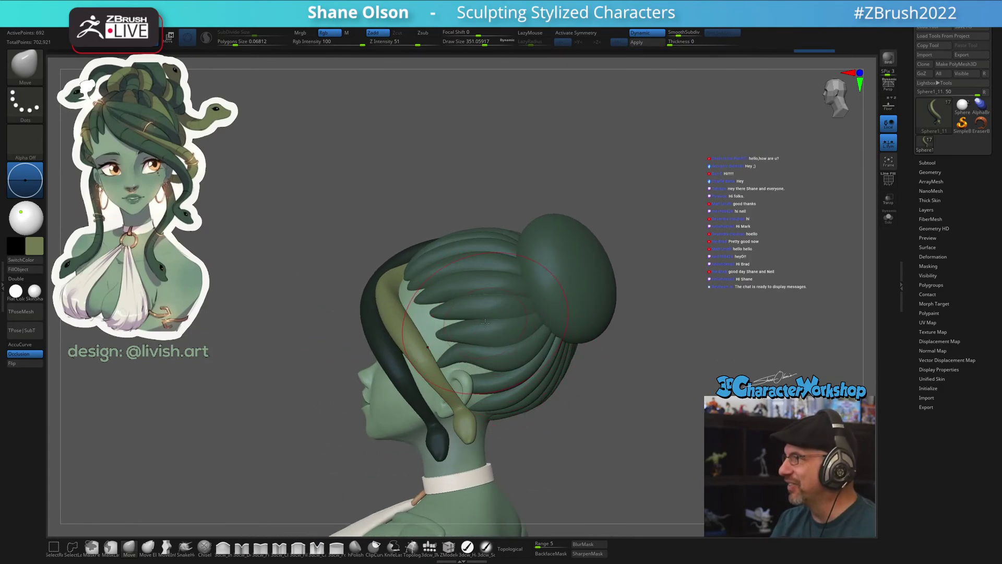
mouse_move(308, 313)
mouse_down()
mouse_move(334, 312)
mouse_move(313, 297)
mouse_move(381, 284)
mouse_up()
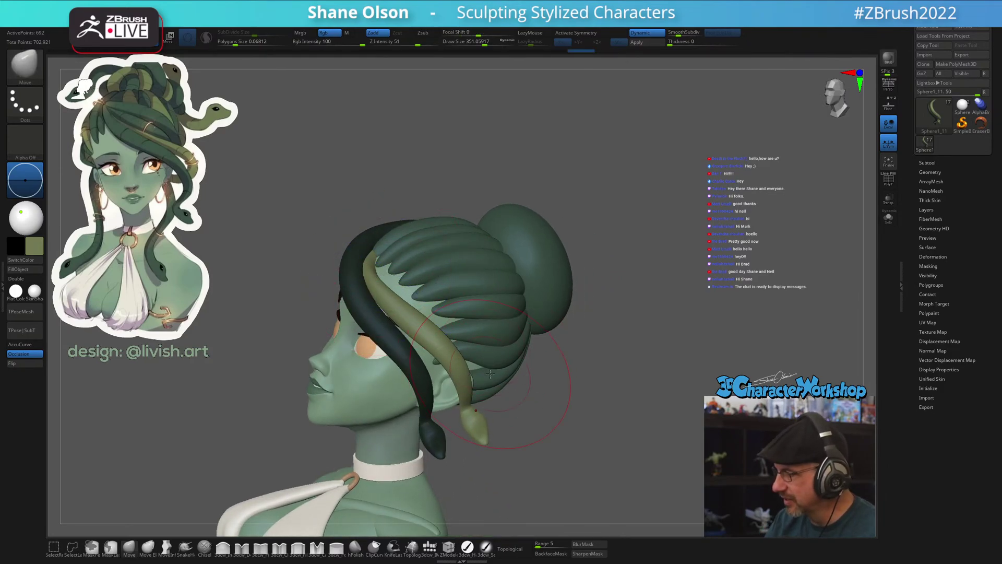
drag(418, 42, 387, 42)
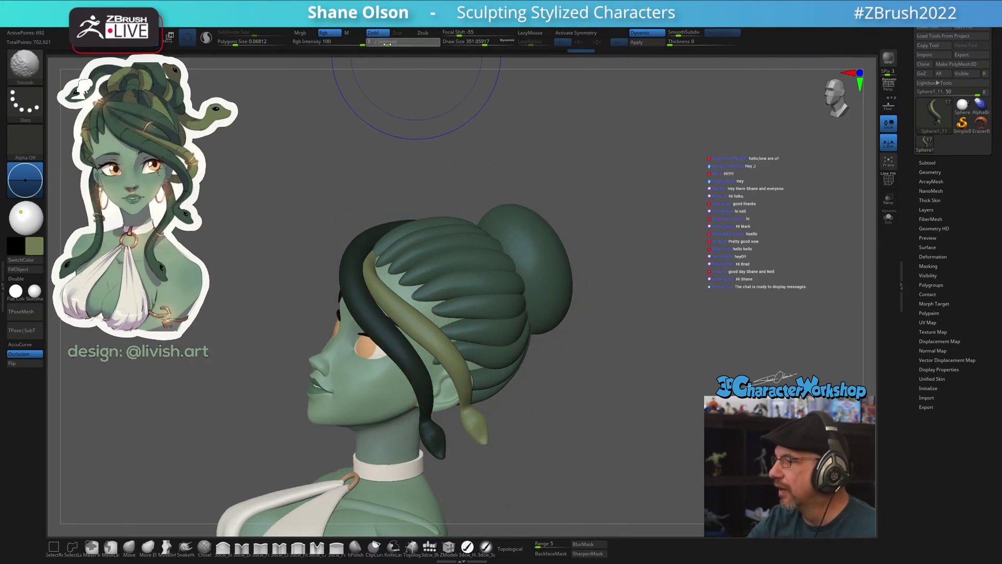
key(s)
drag(643, 315, 604, 324)
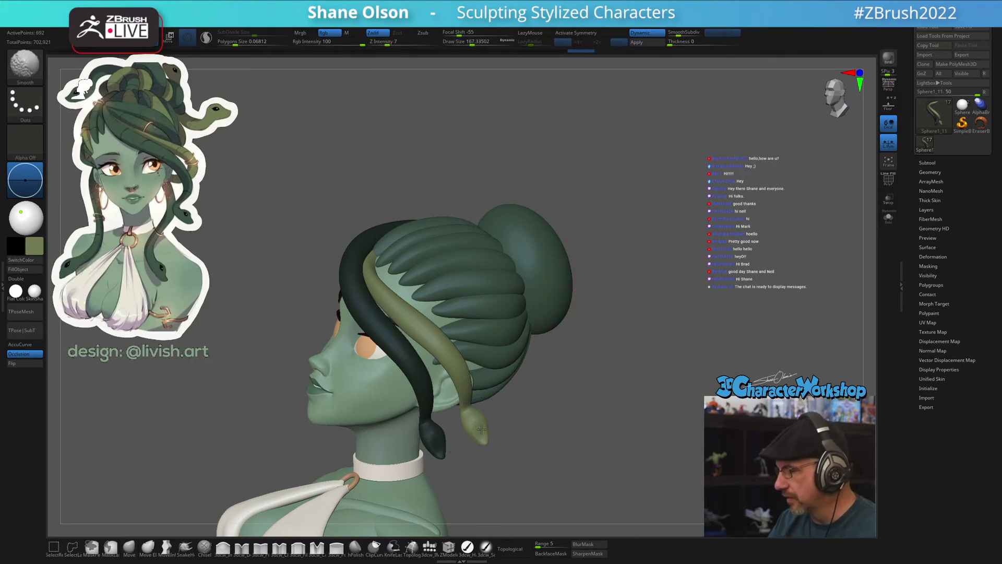
mouse_move(559, 398)
mouse_down()
mouse_move(597, 419)
mouse_move(658, 415)
mouse_move(613, 416)
mouse_up()
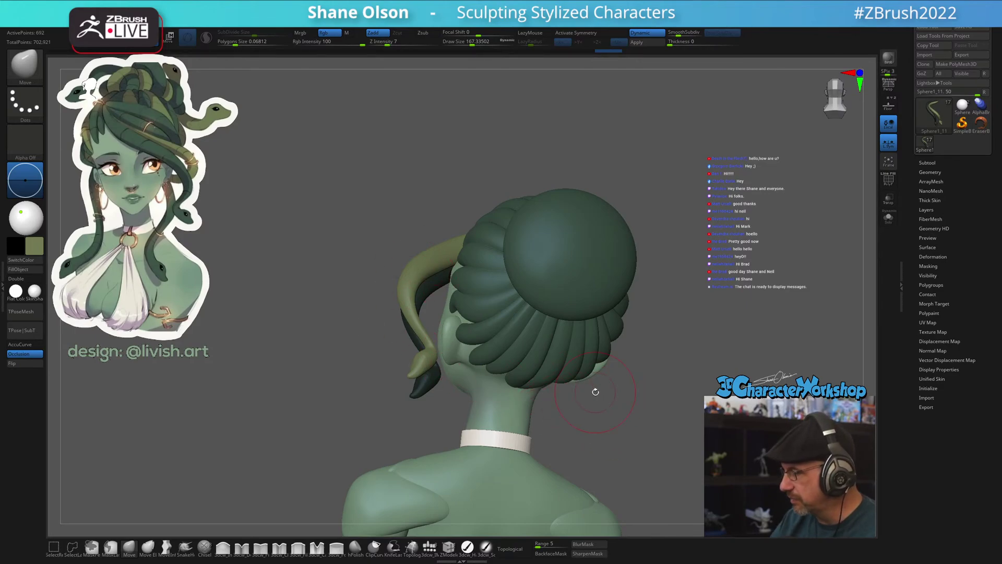
Bend the olive snake's lower end back behind the ear using the Move Elastic brush at a draw size of about 305
drag(602, 418, 617, 432)
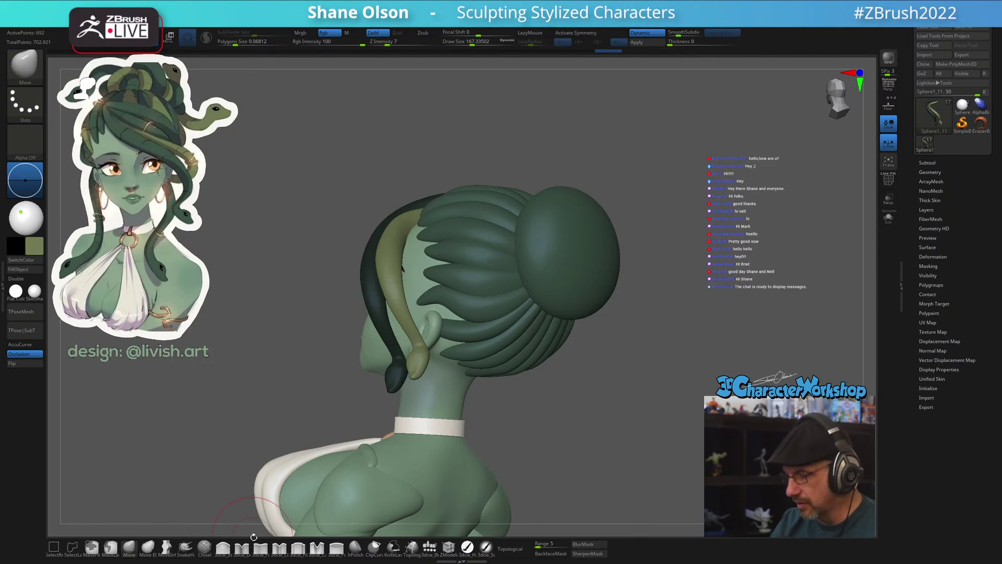
click(148, 546)
key(bracketright)
key(bracketright)
key(bracketright)
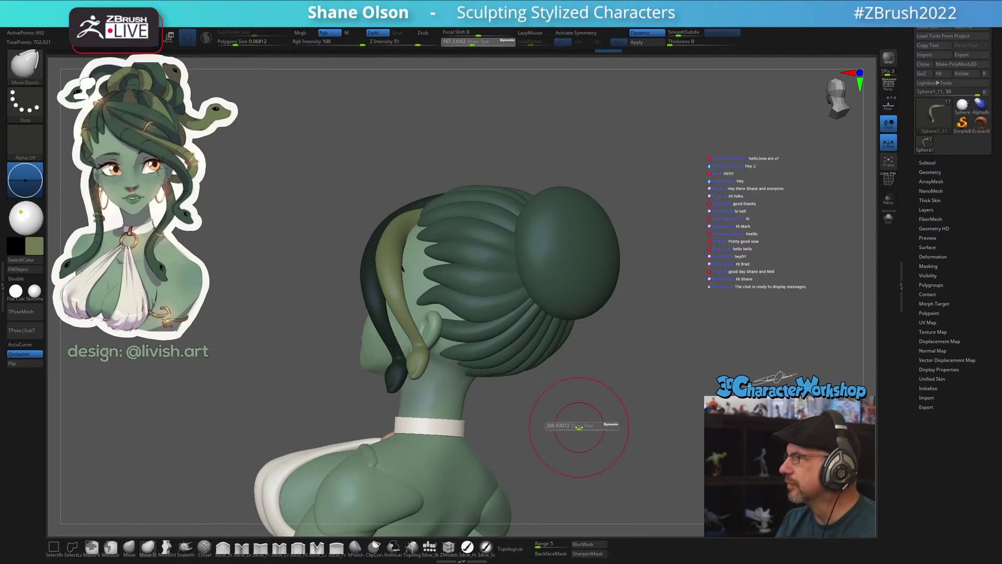
mouse_move(593, 418)
alt+mouse_down()
mouse_move(585, 399)
mouse_move(599, 369)
alt+mouse_up()
key(bracketright)
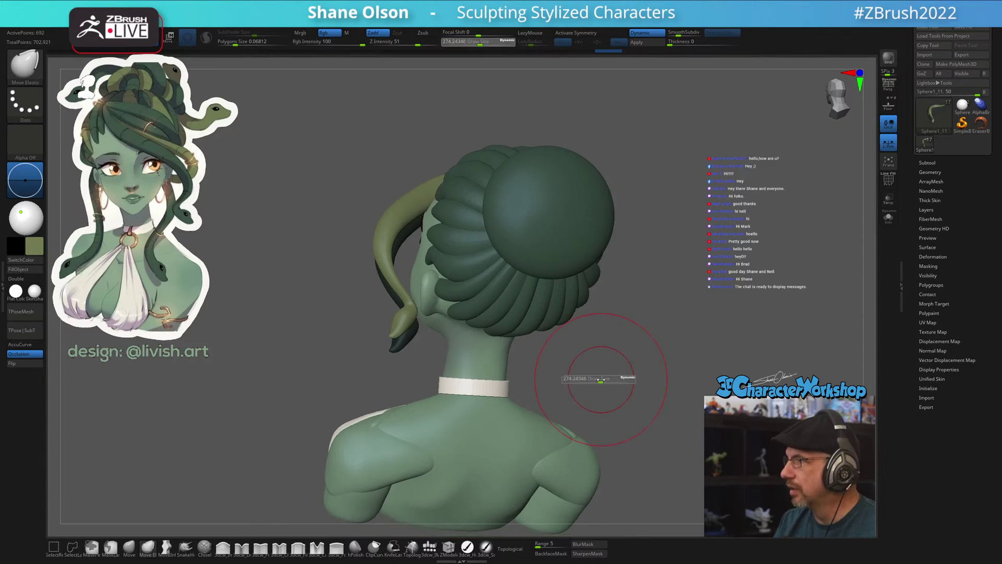
mouse_move(402, 300)
mouse_down()
mouse_move(410, 318)
mouse_move(392, 263)
mouse_move(395, 272)
mouse_up()
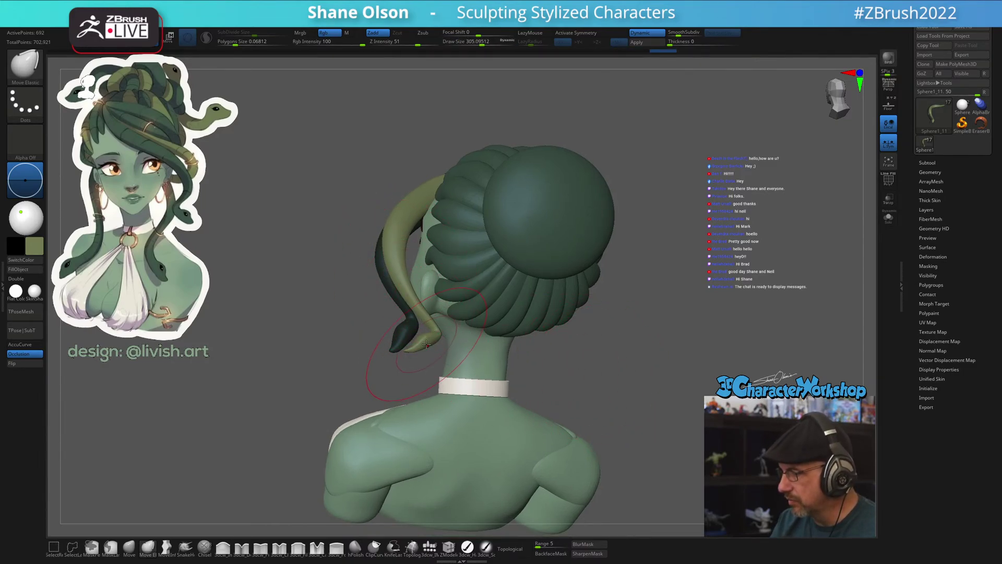
drag(418, 334, 446, 343)
Refine the olive snake's curve around the side of the head and undo the last stroke
drag(403, 240, 424, 227)
mouse_move(355, 292)
mouse_down()
mouse_move(540, 288)
mouse_move(489, 289)
mouse_up()
mouse_move(511, 287)
mouse_down()
mouse_move(502, 254)
mouse_move(486, 243)
mouse_move(433, 249)
mouse_move(436, 279)
mouse_move(453, 301)
mouse_move(532, 321)
mouse_move(579, 382)
mouse_move(609, 375)
mouse_up()
key(ctrl+z)
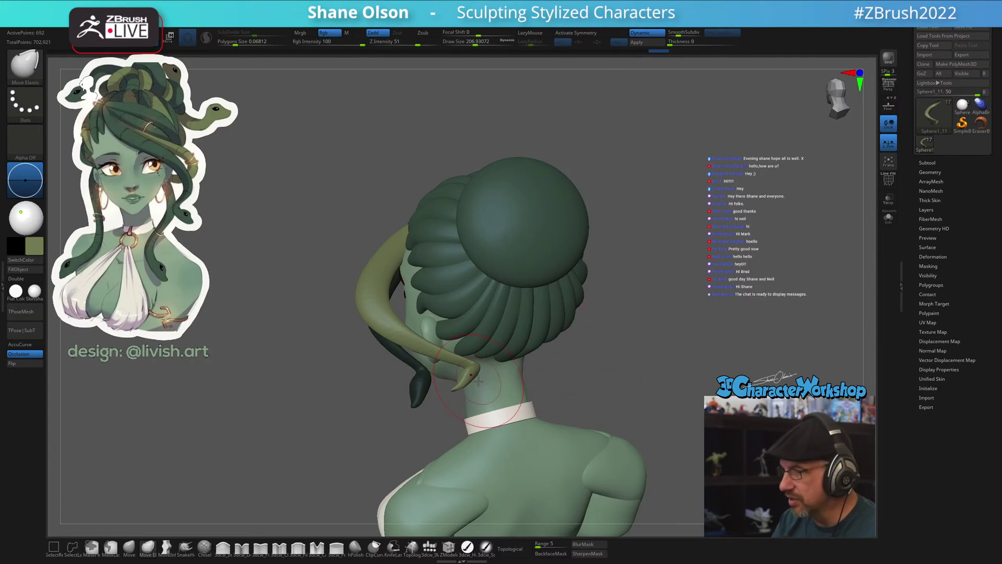
Smooth the olive snake's head into a plain tip and tuck it toward the hair behind the ear with Move Elastic
key(shift)
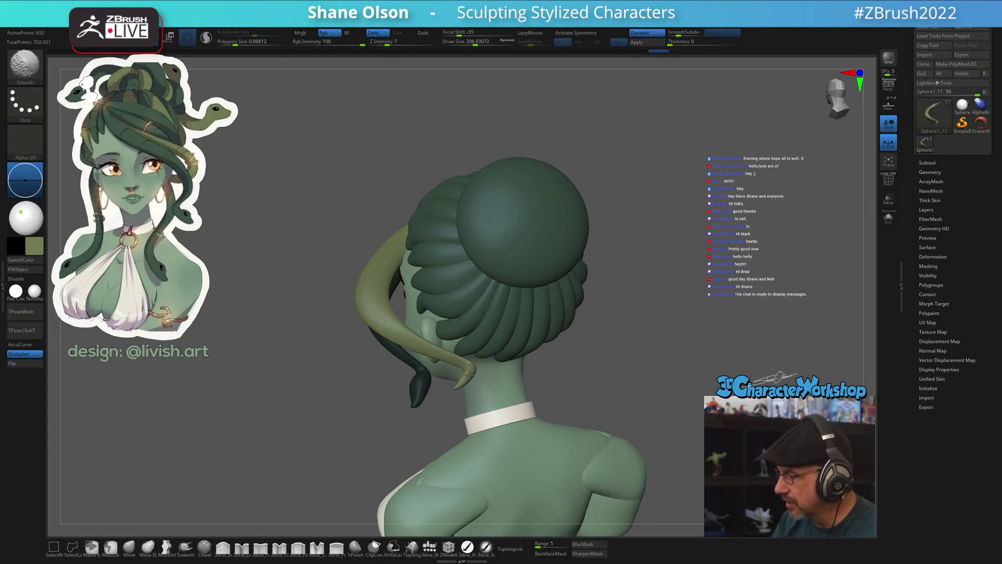
mouse_move(469, 375)
shift+mouse_down()
mouse_move(453, 370)
mouse_move(462, 378)
shift+mouse_up()
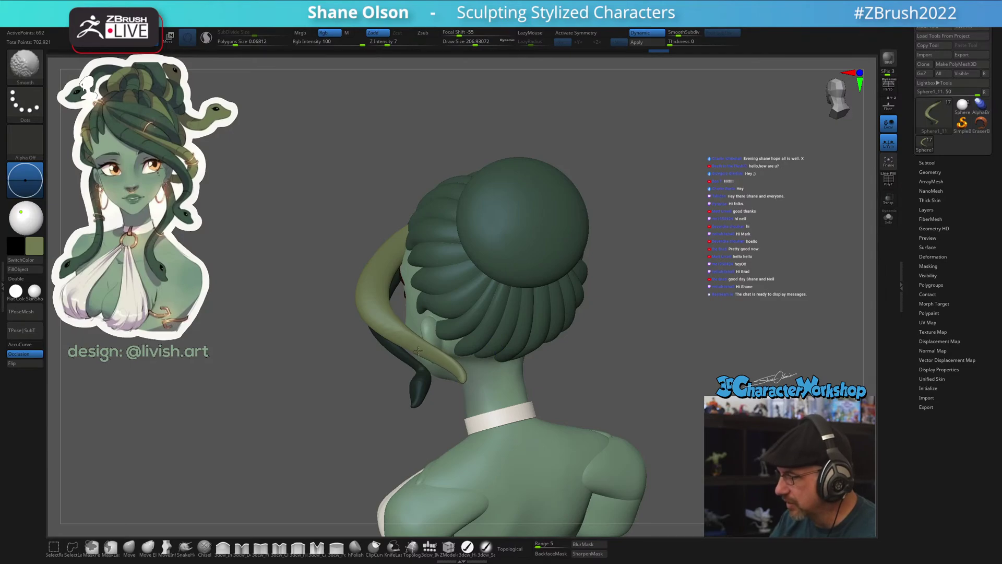
alt+drag(533, 465, 534, 388)
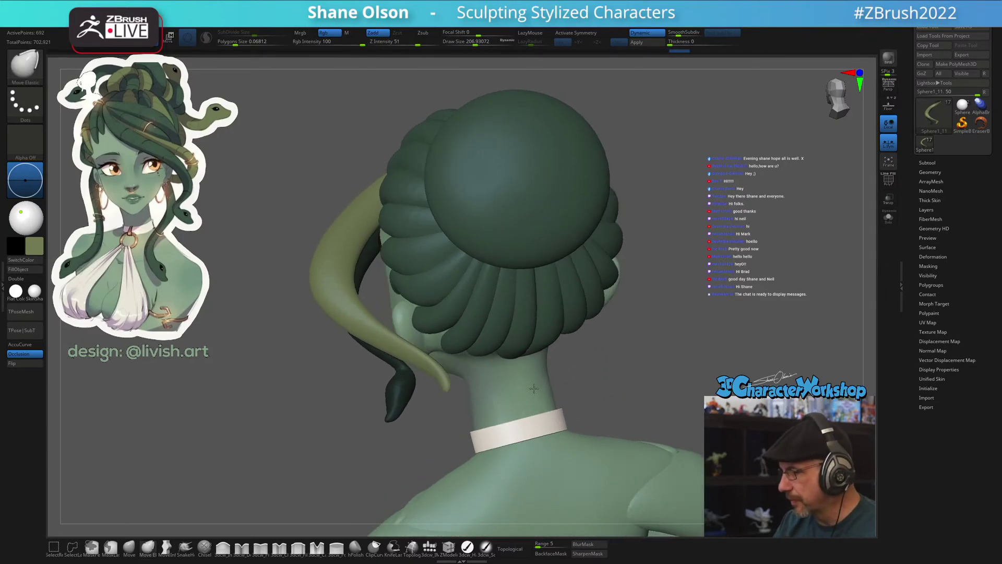
right_drag(534, 389, 492, 387)
drag(492, 387, 455, 372)
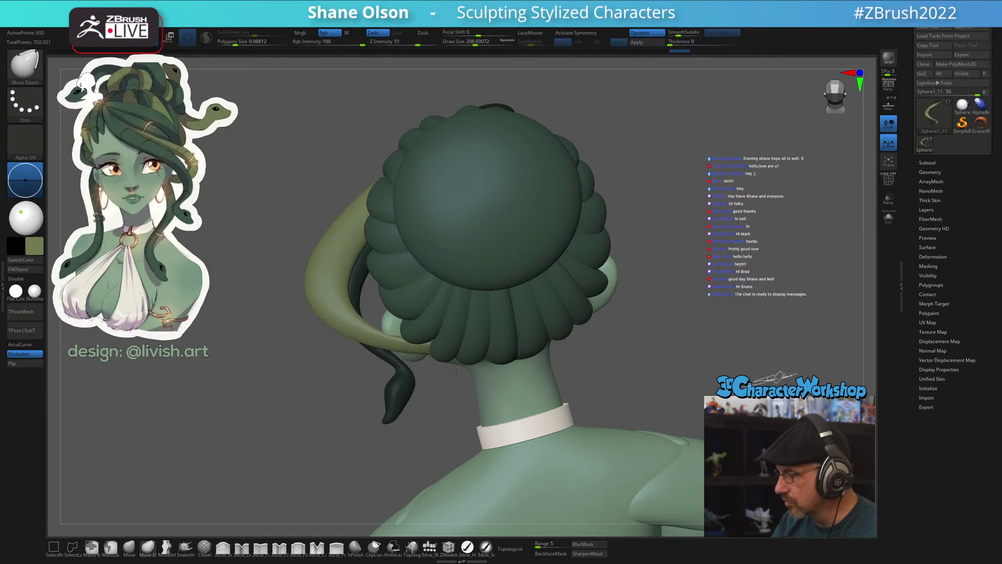
Thicken the olive snake's end behind the ear with the Inflate brush at intensity 5 and smooth the strand
right_drag(455, 372, 256, 468)
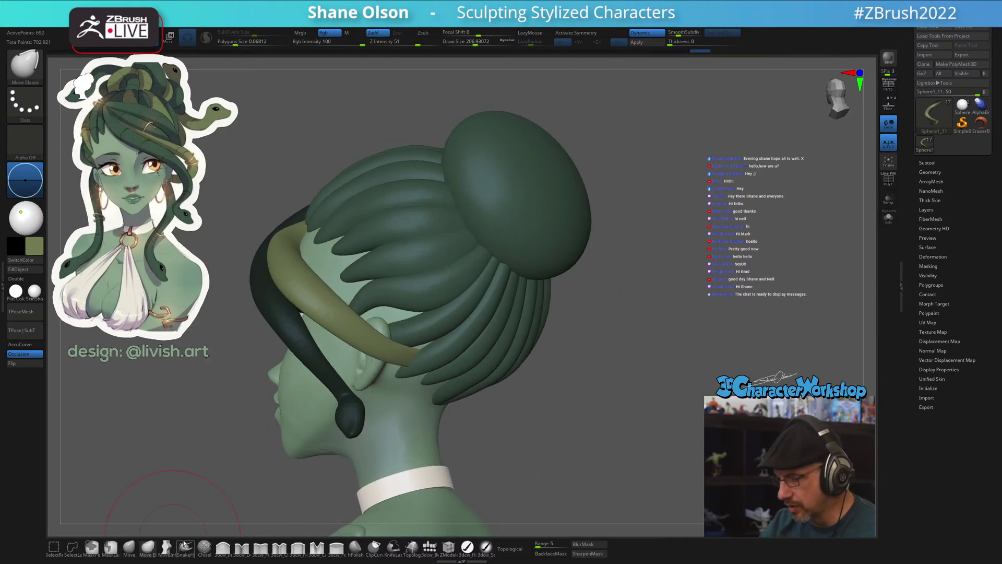
click(223, 547)
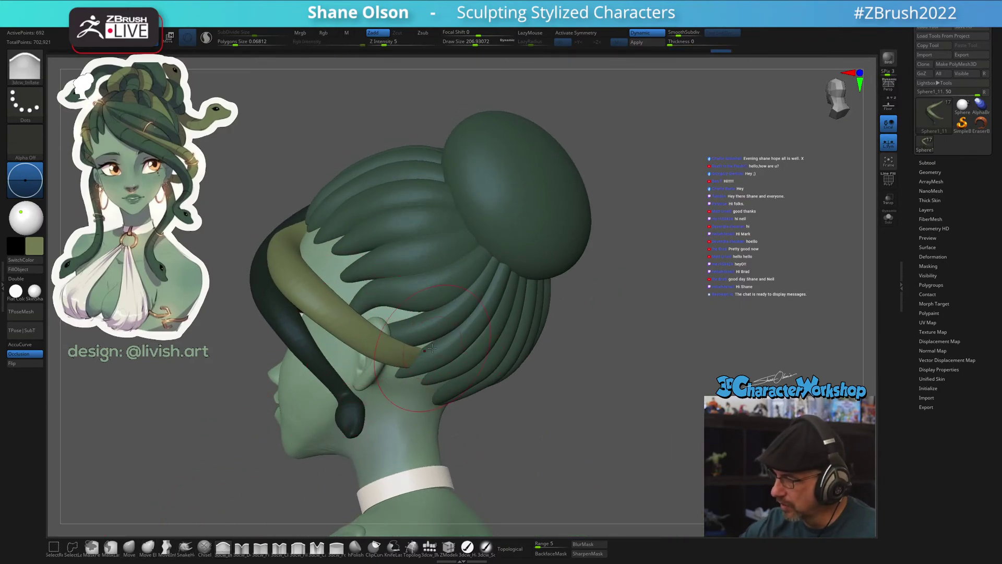
right_drag(432, 348, 413, 370)
right_drag(316, 284, 324, 258)
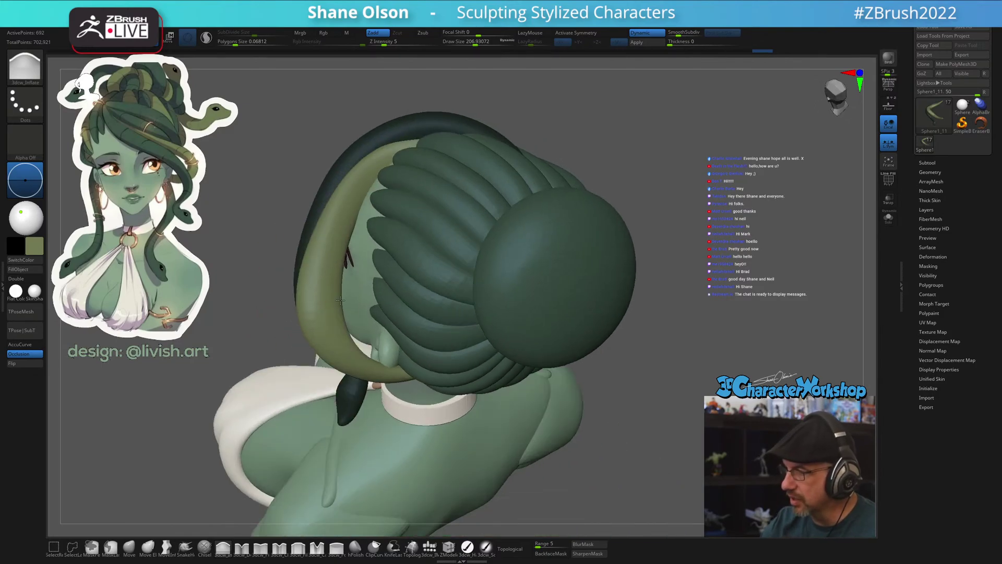
key(shift)
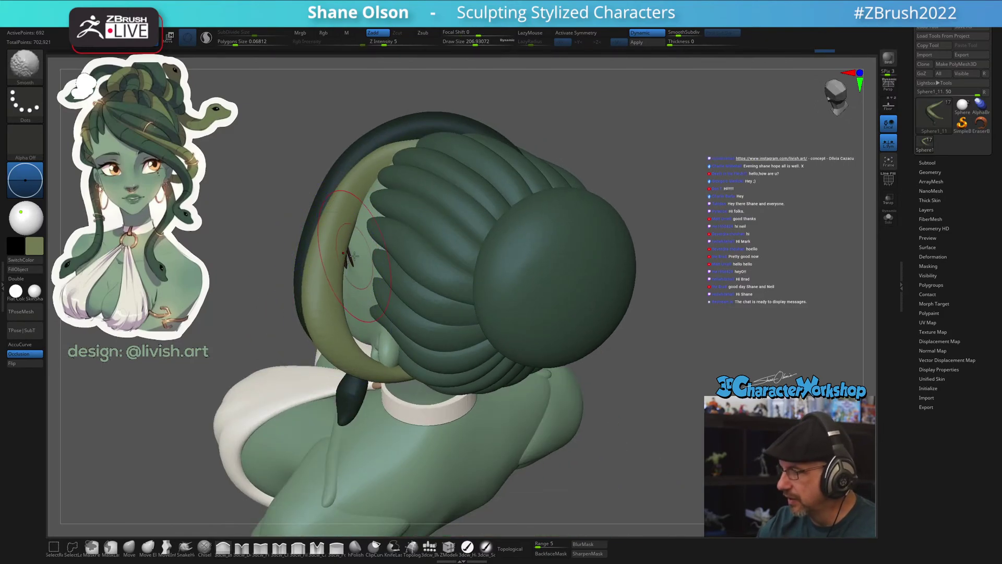
mouse_move(338, 329)
shift+right_down()
mouse_move(348, 371)
mouse_move(377, 377)
mouse_move(397, 400)
mouse_move(425, 397)
mouse_move(421, 366)
mouse_move(417, 376)
shift+right_up()
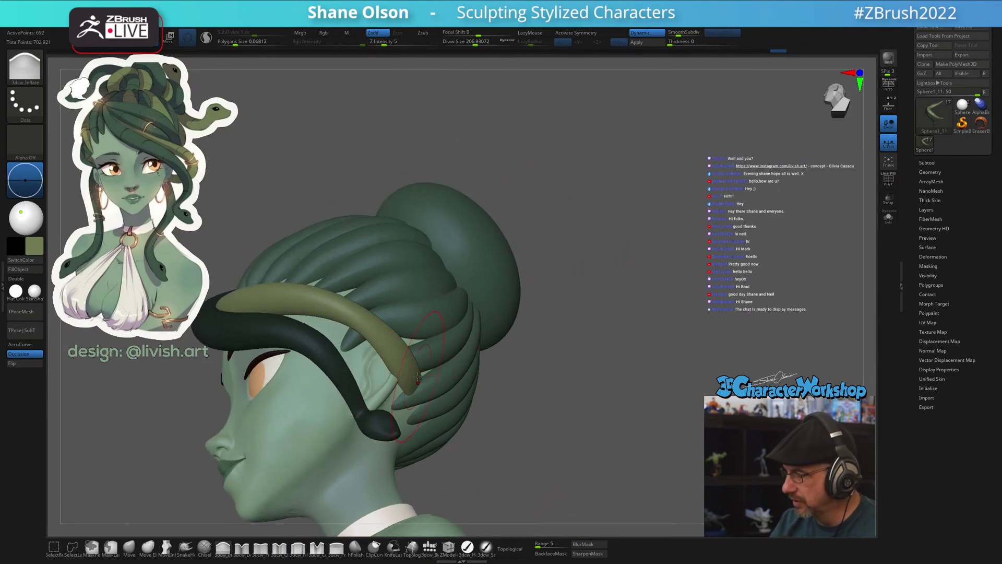
mouse_move(413, 386)
shift+mouse_down()
mouse_move(360, 324)
mouse_move(334, 312)
mouse_move(367, 338)
shift+mouse_up()
mouse_move(367, 338)
right_down()
mouse_move(413, 369)
mouse_move(574, 359)
right_up()
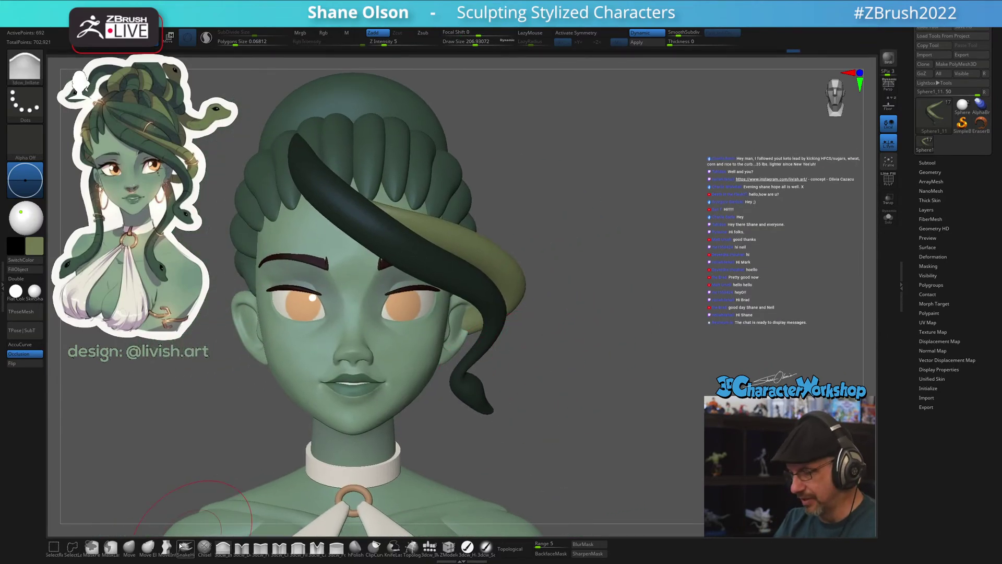
Reshape the olive snake's curve across the forehead and side of the head using Move Elastic at a draw size of about 286
click(129, 547)
click(147, 546)
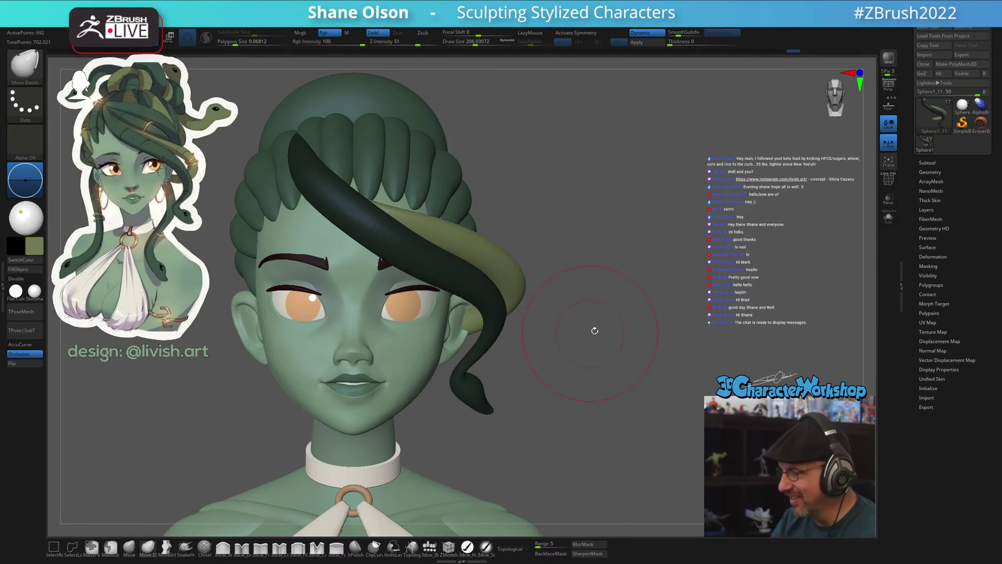
key(s)
drag(615, 315, 620, 315)
alt+right_drag(621, 303, 634, 308)
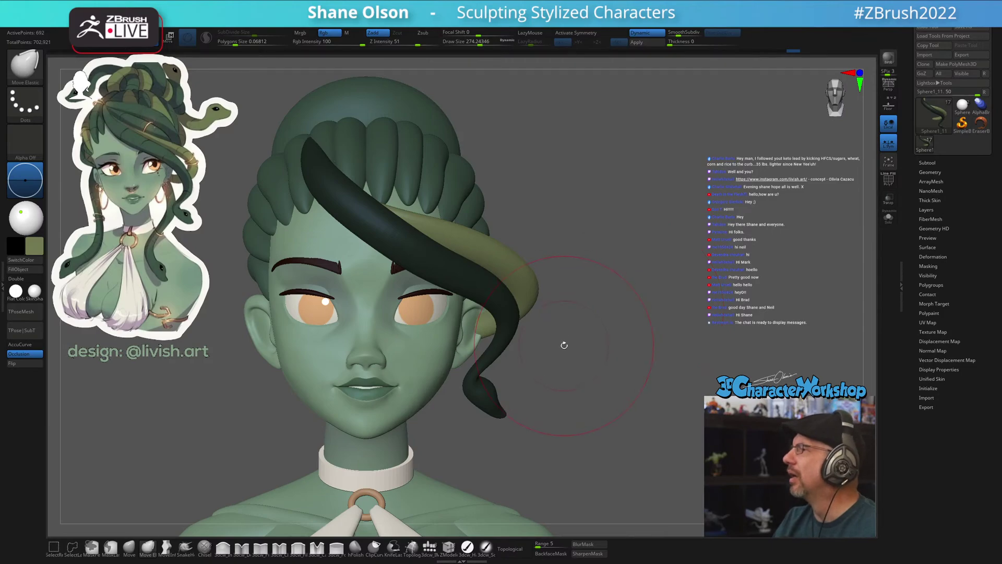
mouse_move(572, 355)
right_down()
mouse_move(621, 238)
mouse_move(609, 263)
right_up()
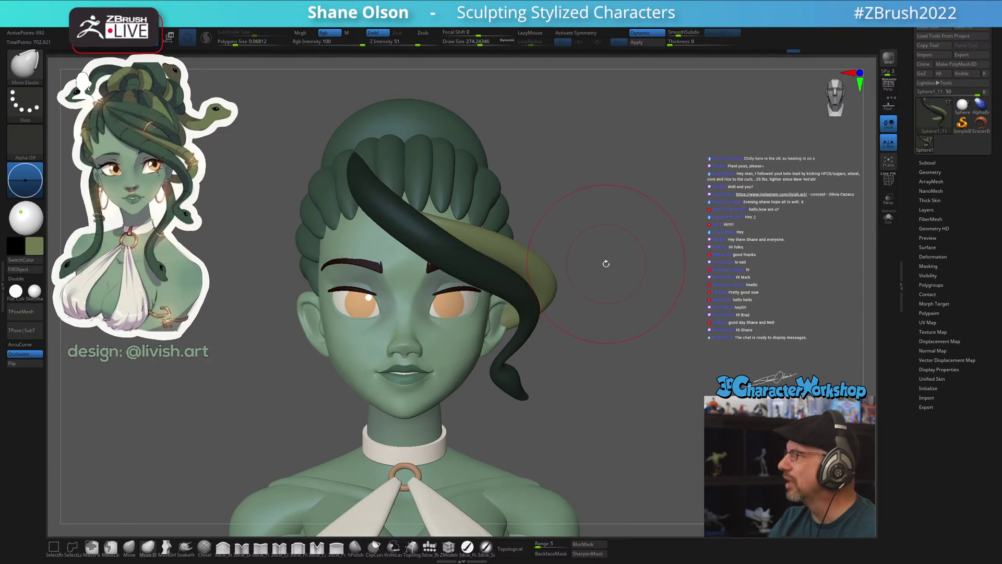
right_drag(606, 266, 607, 269)
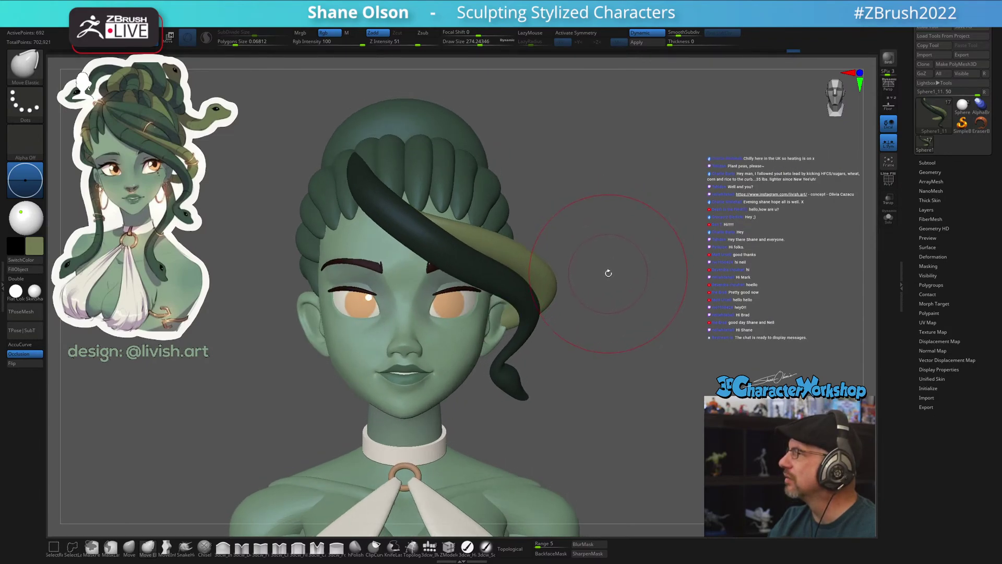
key(s)
drag(607, 270, 609, 269)
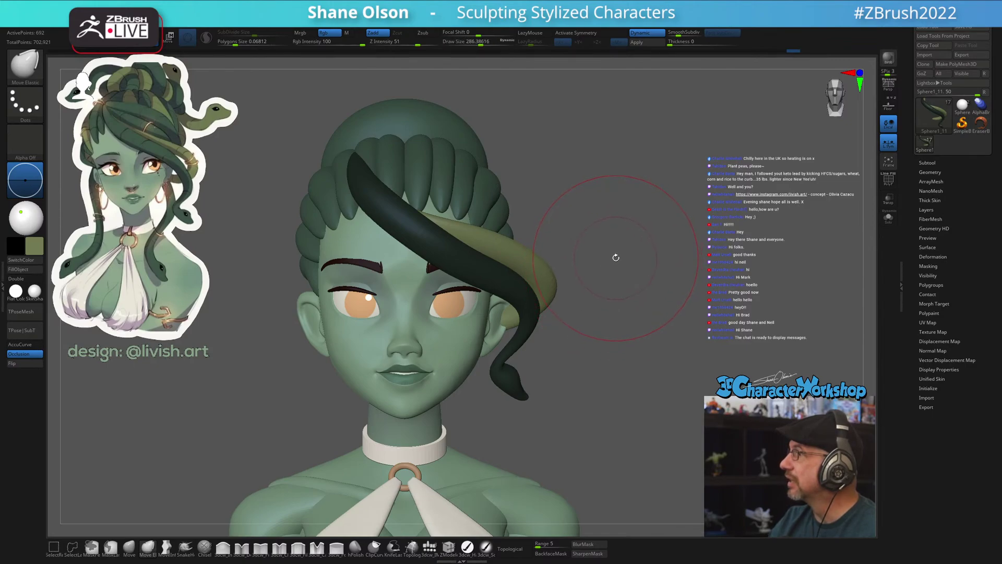
right_drag(616, 258, 612, 264)
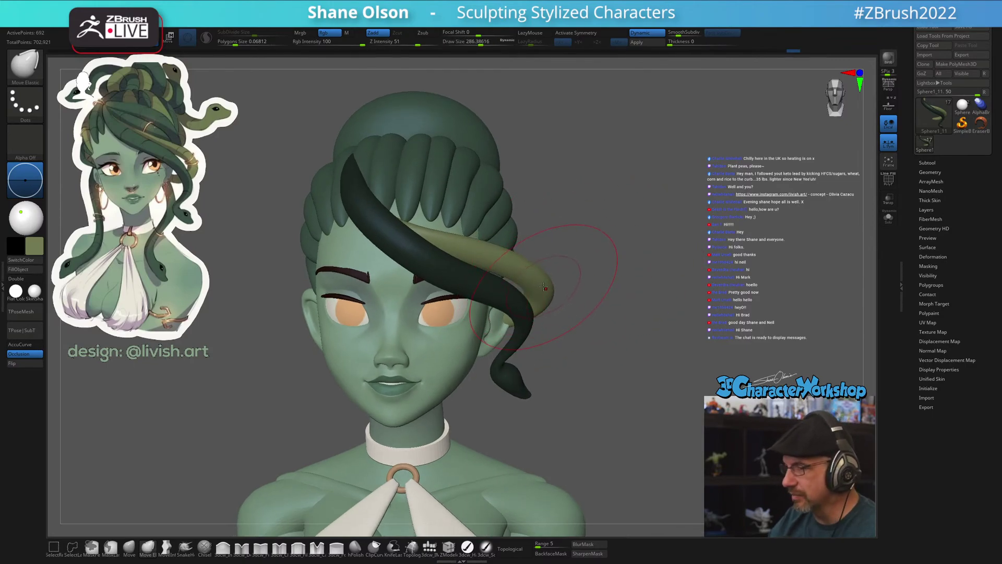
right_drag(531, 259, 527, 268)
right_drag(559, 307, 722, 373)
mouse_move(728, 333)
right_down()
mouse_move(665, 342)
mouse_move(566, 302)
right_up()
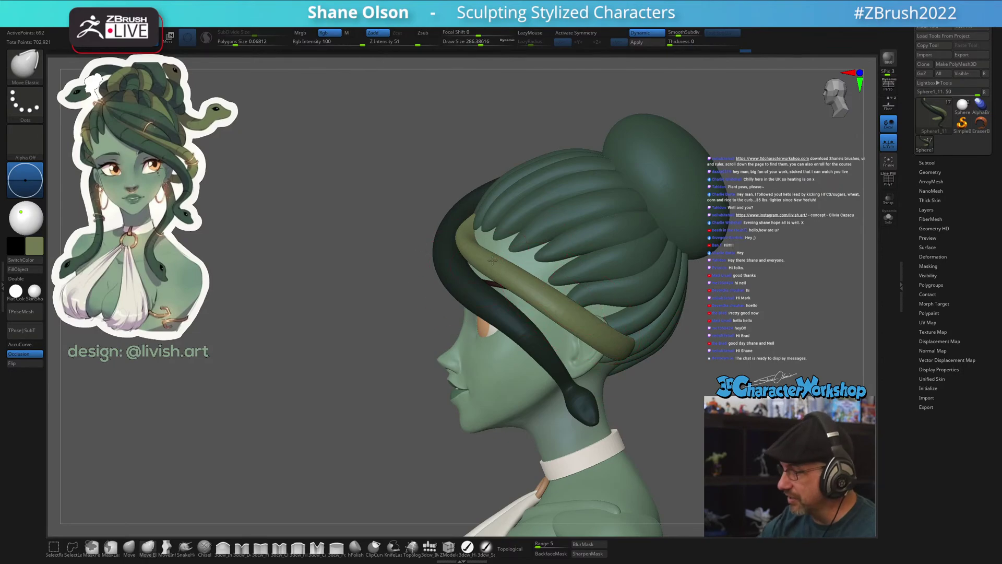
right_drag(493, 259, 486, 245)
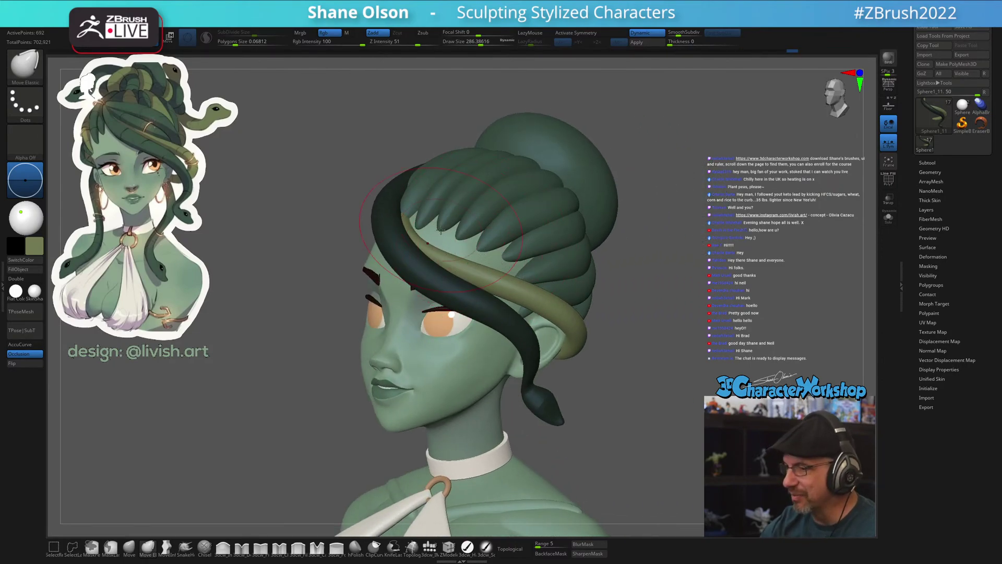
mouse_move(649, 335)
right_down()
mouse_move(662, 390)
mouse_move(635, 428)
mouse_move(637, 384)
right_up()
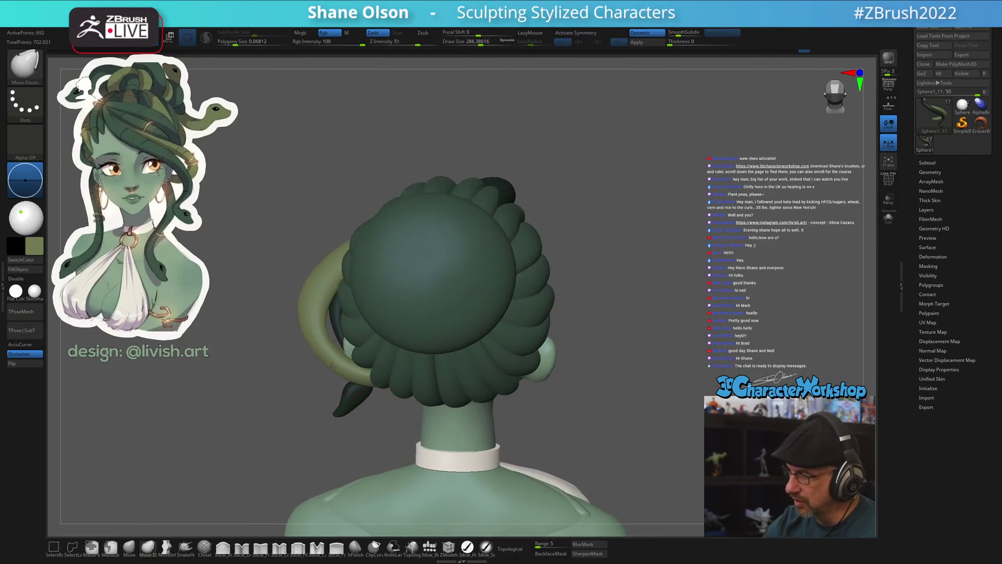
Inflate the olive snake's lower section at the back of the head and fit its end against the hair with Move Elastic
click(223, 548)
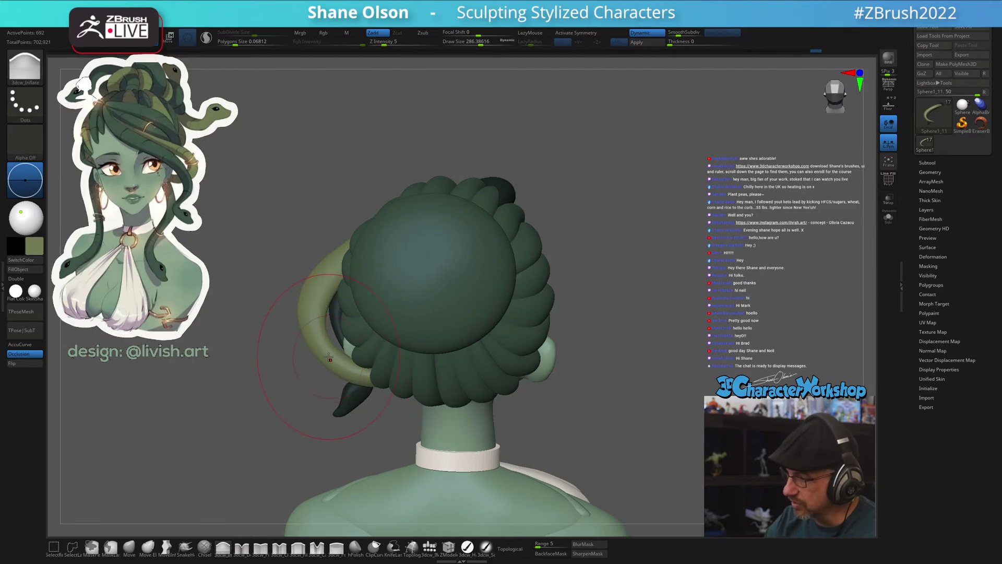
right_drag(424, 357, 561, 356)
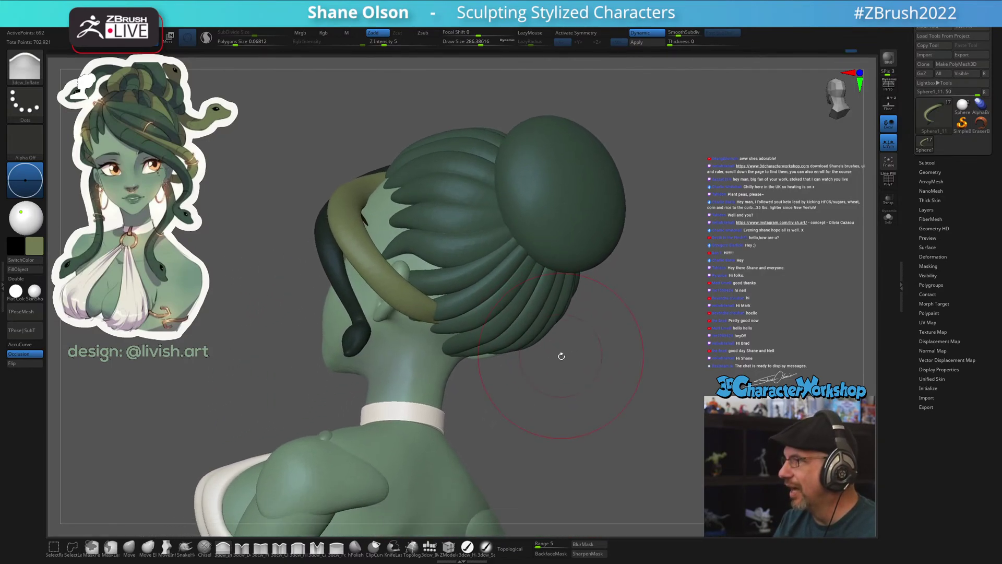
mouse_move(548, 389)
right_down()
mouse_move(571, 369)
mouse_move(501, 368)
mouse_move(470, 413)
right_up()
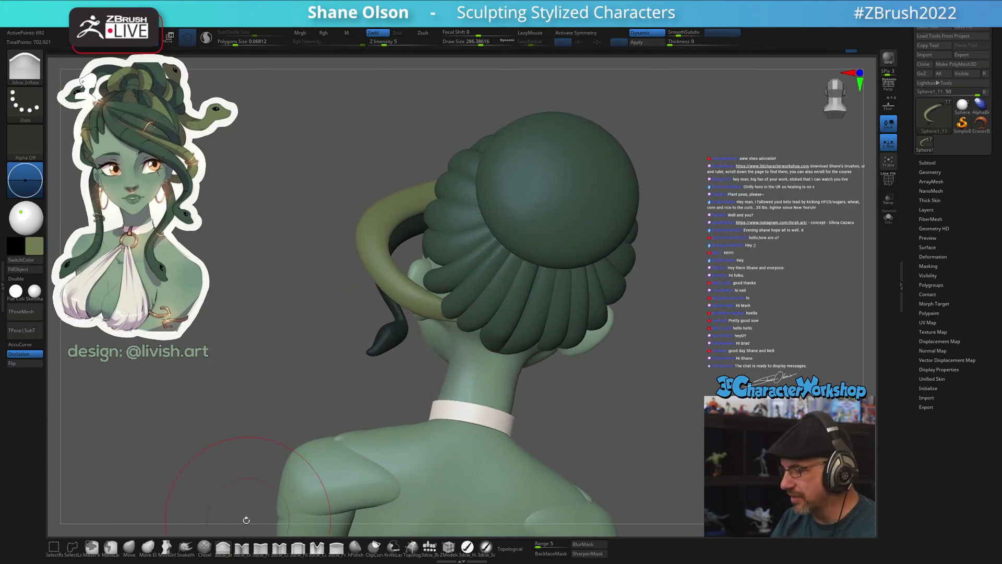
click(149, 548)
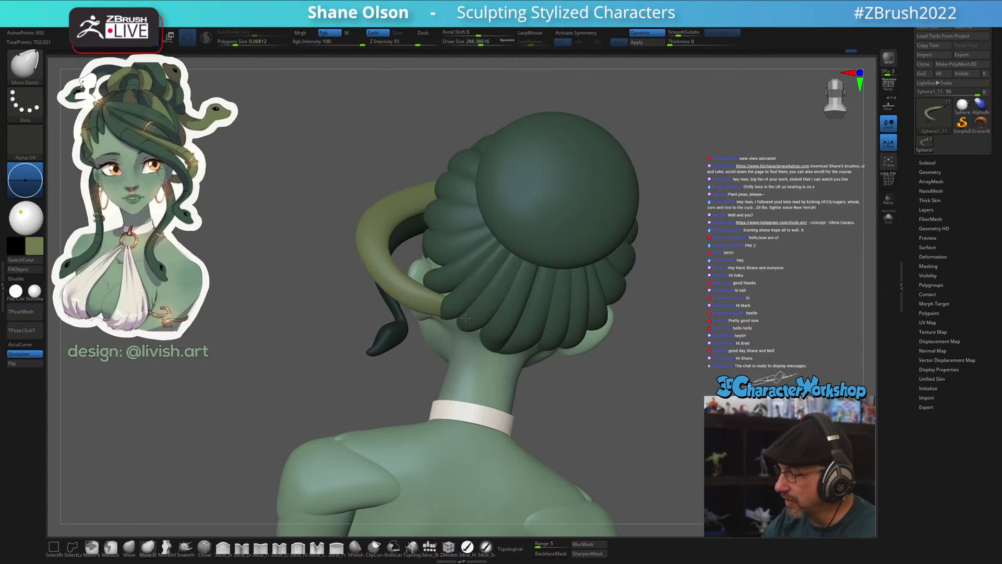
mouse_move(465, 317)
right_down()
mouse_move(473, 257)
mouse_move(423, 284)
mouse_move(496, 269)
mouse_move(486, 289)
mouse_move(562, 297)
right_up()
key(shift)
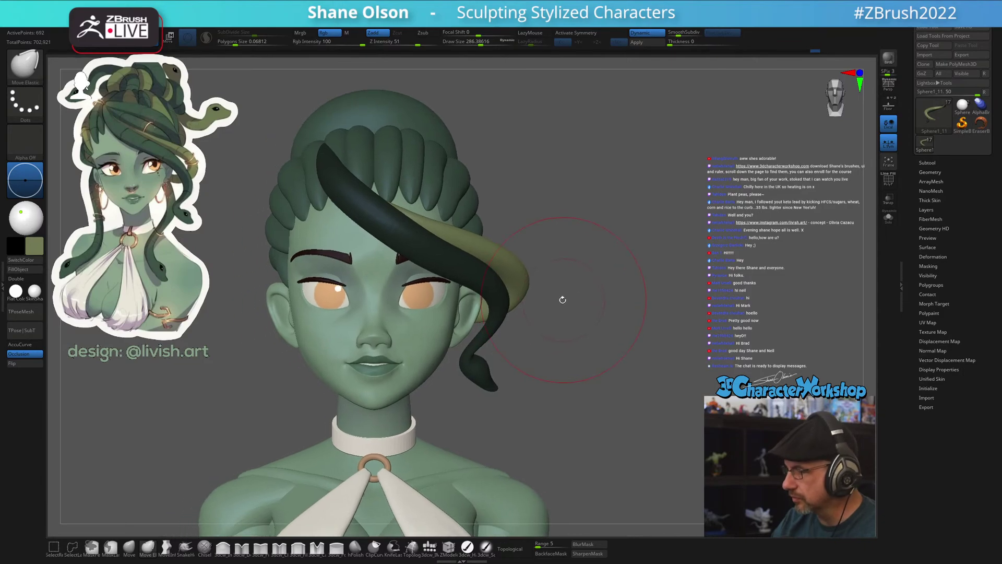
Push the olive snake's outer bend slightly away from the head with Move Elastic at a draw size of about 318
key(b)
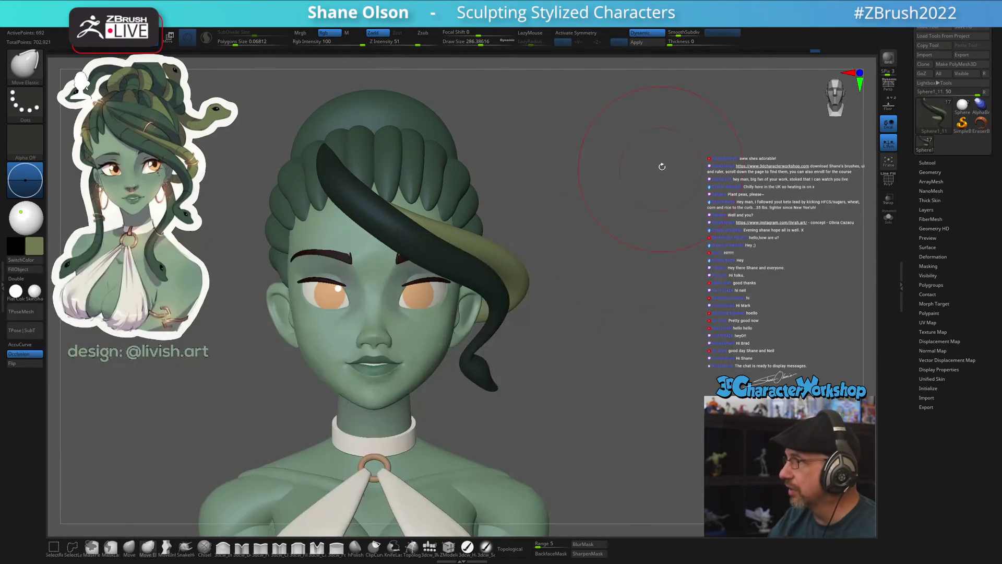
key(bracketright)
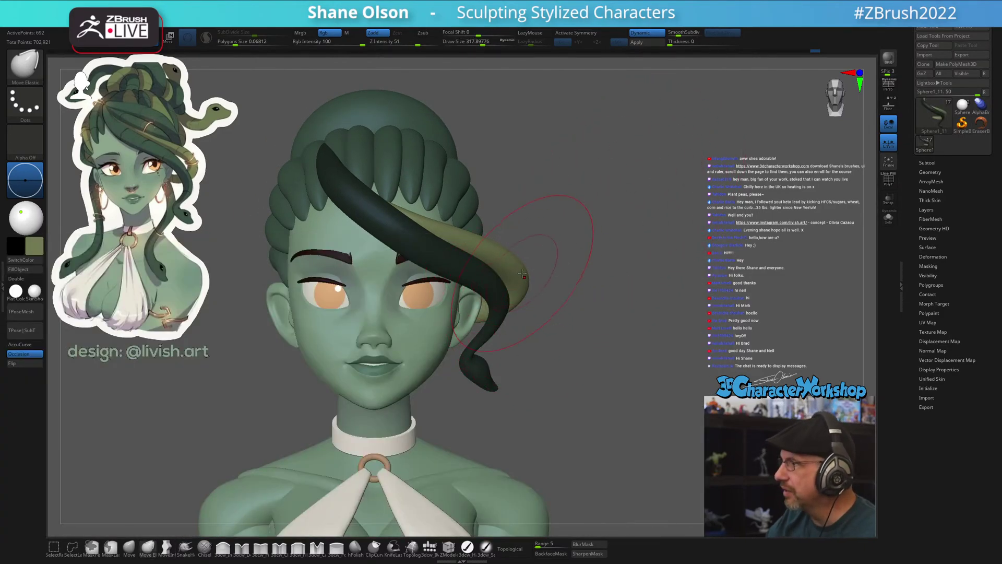
right_drag(523, 274, 521, 277)
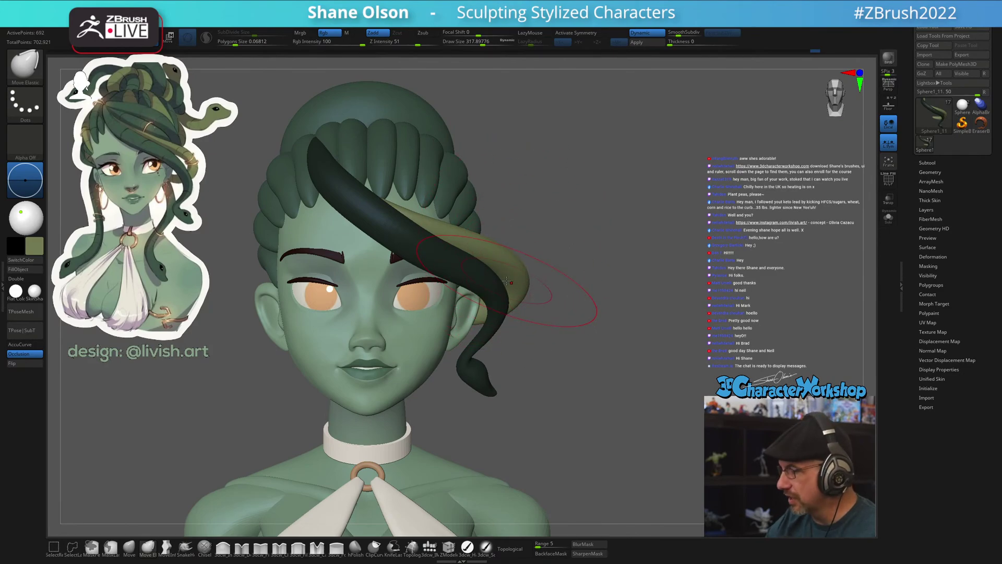
drag(507, 282, 512, 288)
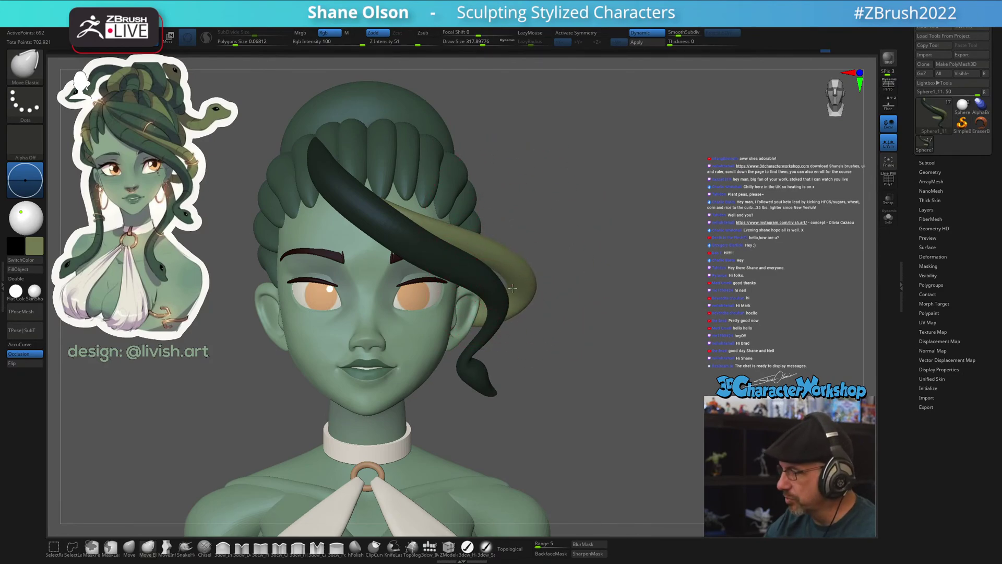
Turn on perspective and inspect the whole bust from the front and the snakes from a low side angle
key(p)
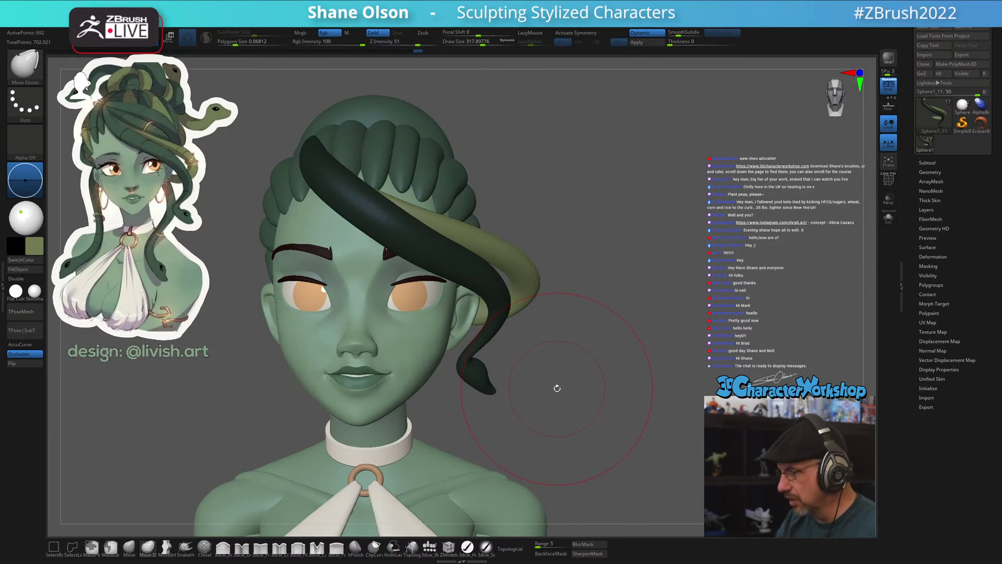
alt+drag(557, 389, 564, 358)
key(space)
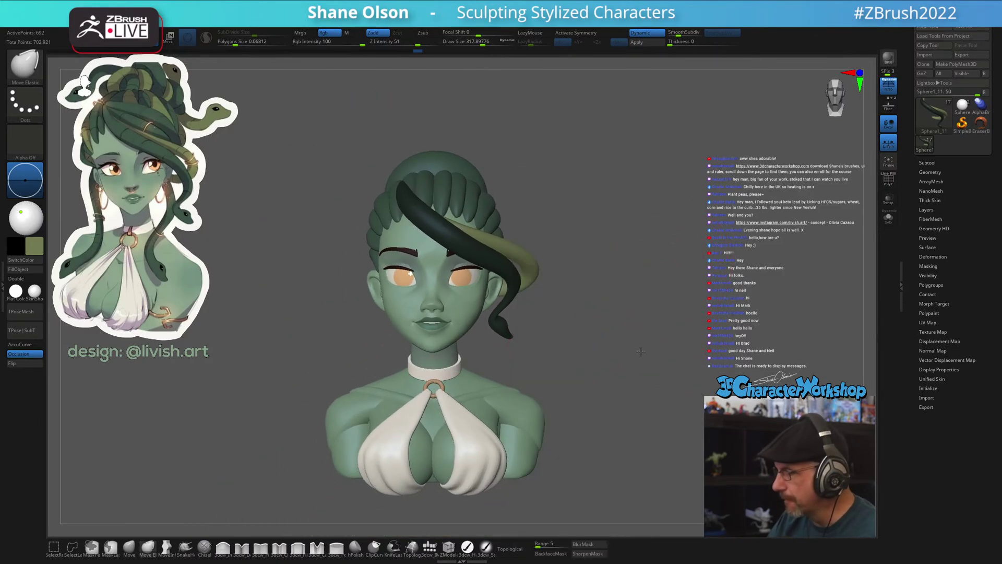
mouse_move(641, 352)
mouse_down()
mouse_move(596, 351)
mouse_move(632, 353)
mouse_move(622, 334)
mouse_move(611, 352)
mouse_move(536, 396)
mouse_up()
Thicken the olive snake's bend above the ear with the Inflate brush at a draw size of about 97 and smooth its inner side
key(s)
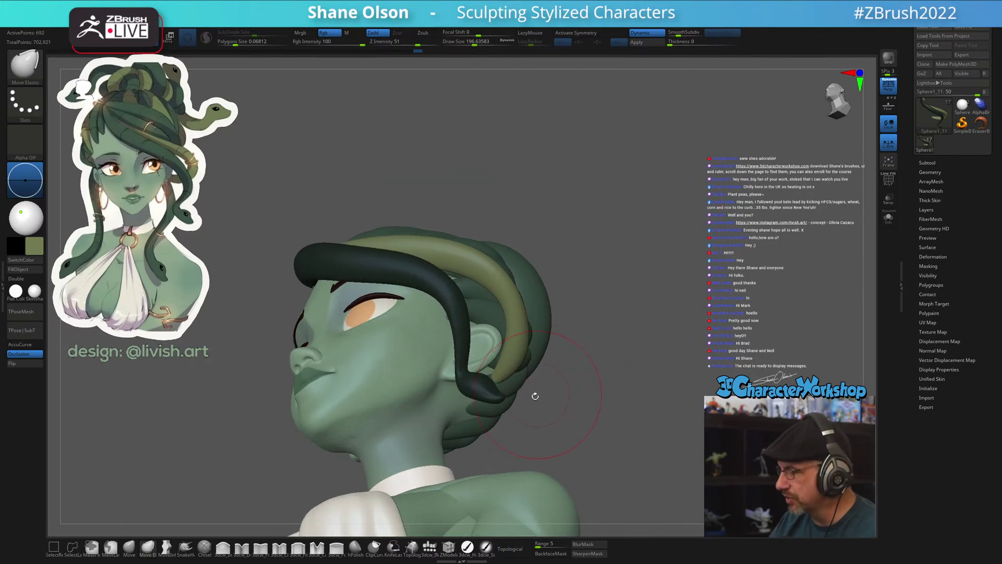
click(222, 546)
key(s)
drag(583, 358, 581, 359)
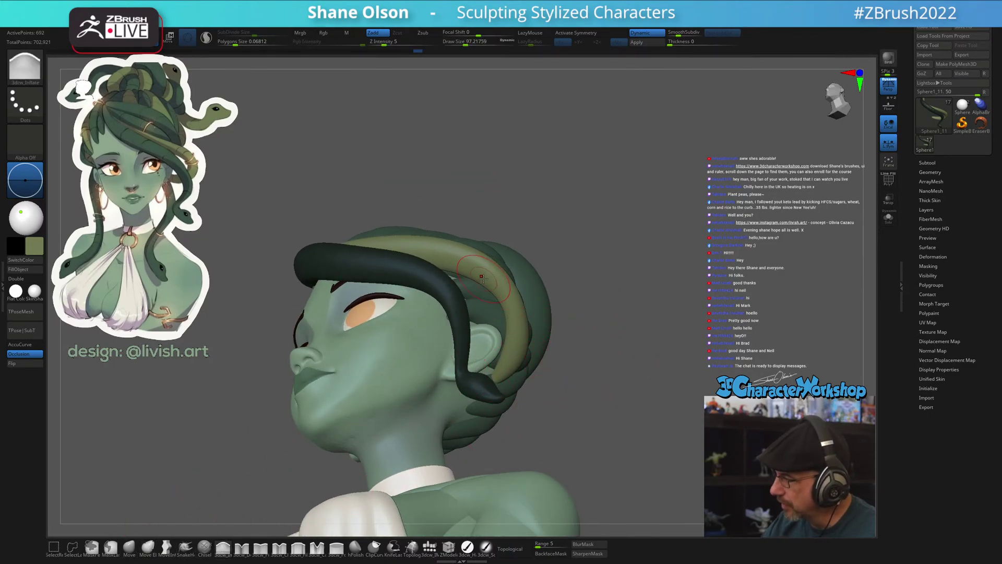
right_drag(517, 301, 517, 277)
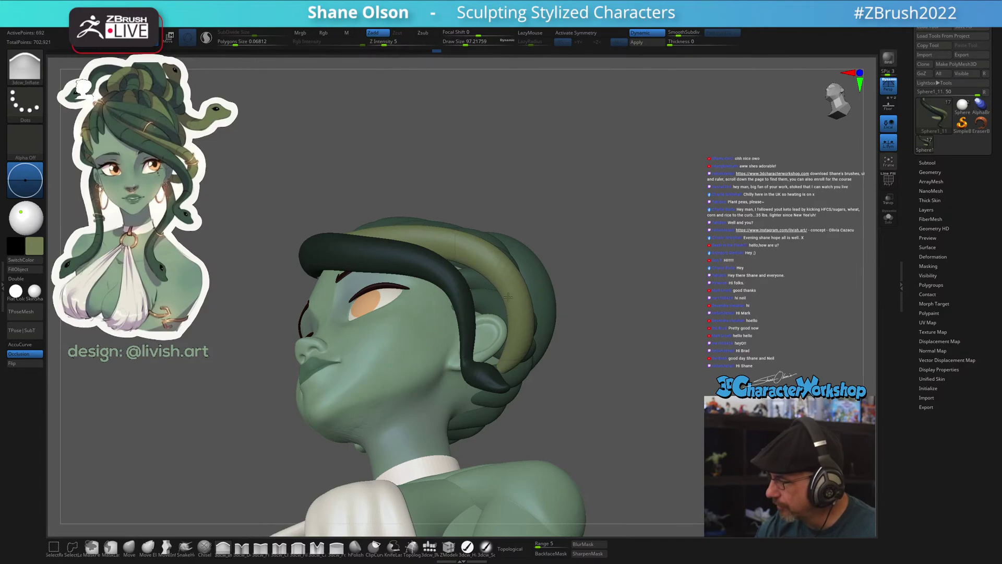
mouse_move(508, 297)
right_down()
mouse_move(575, 405)
mouse_move(485, 253)
right_up()
key(shift)
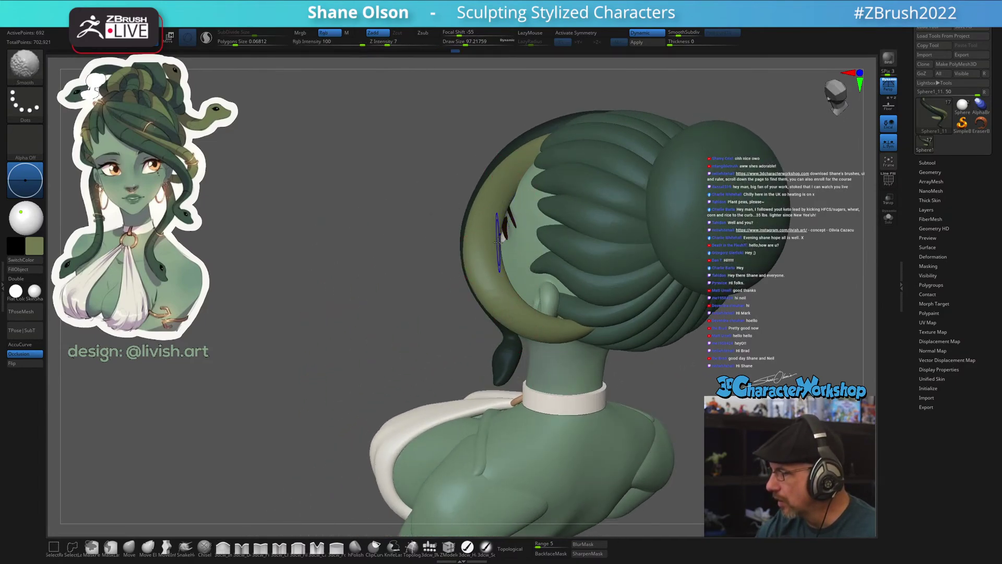
Set up the Move brush with a Z intensity of 41 and a draw size of about 239 for the olive snake
click(129, 548)
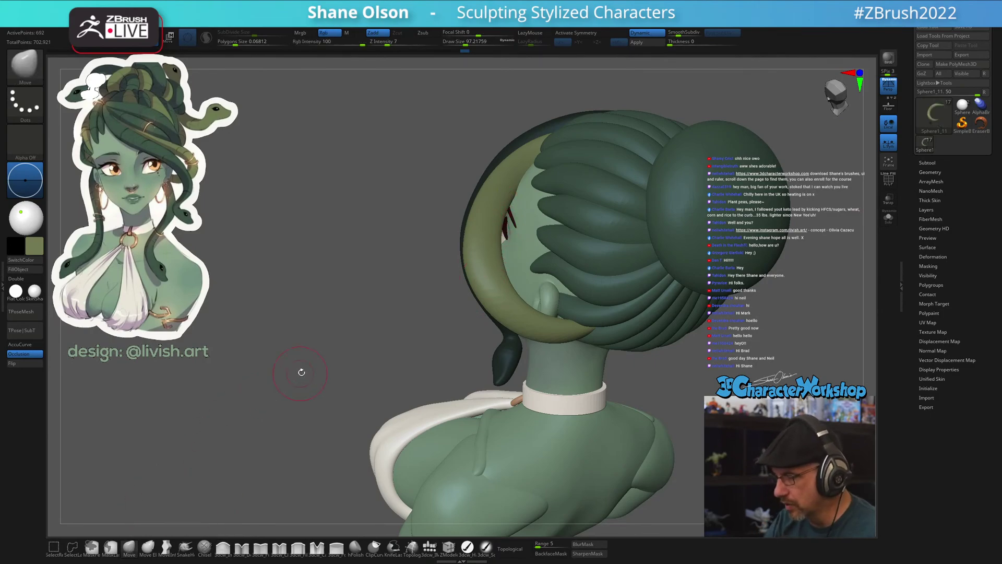
key(s)
drag(301, 372, 312, 372)
right_drag(535, 244, 505, 252)
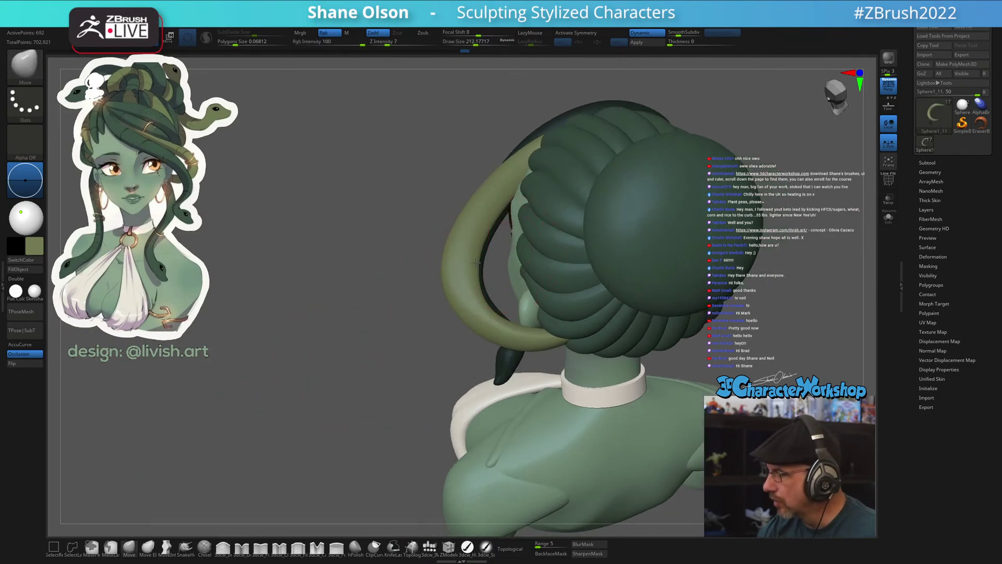
key(bracketright)
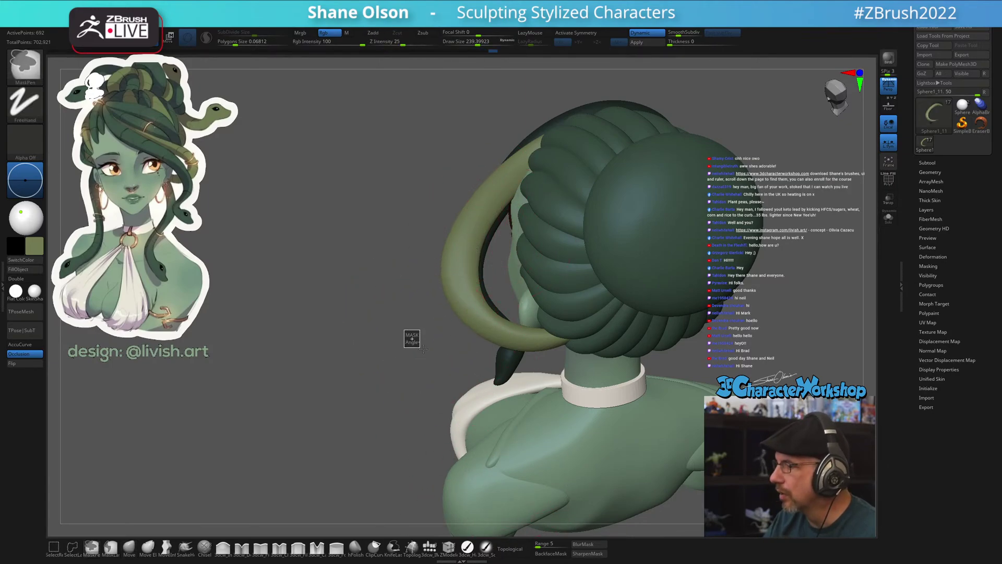
right_drag(410, 341, 496, 259)
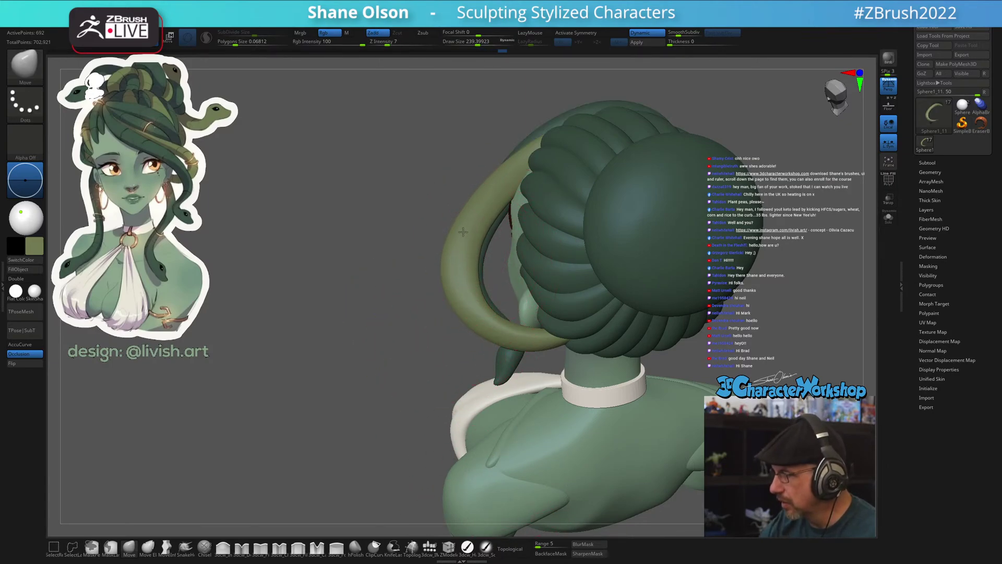
click(388, 42)
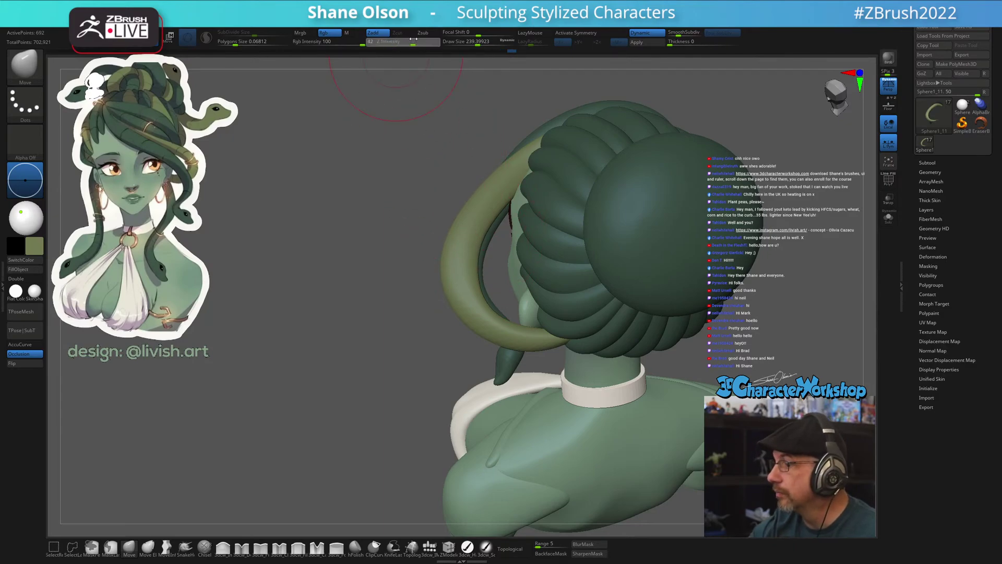
drag(413, 39, 412, 40)
key(ctrl)
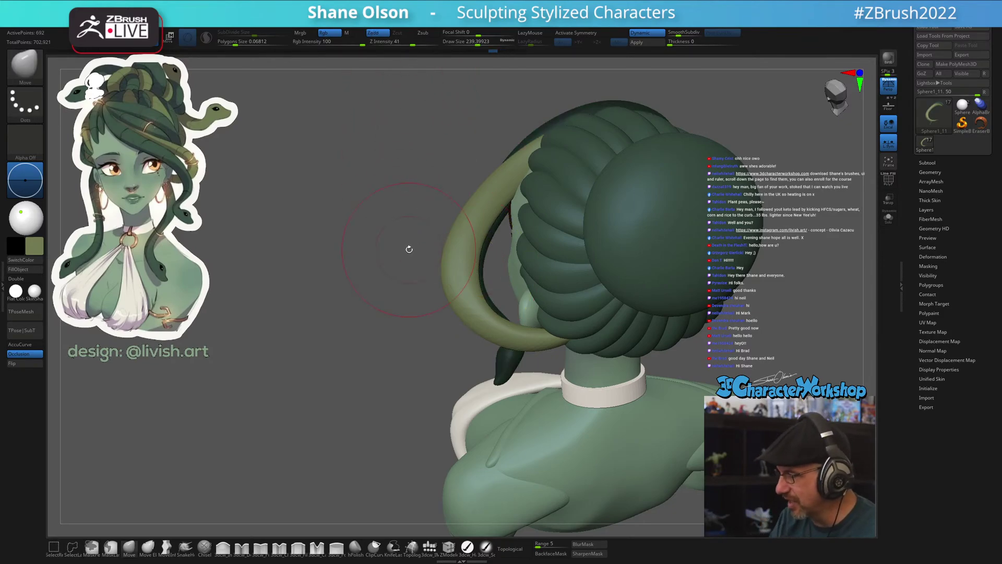
Reshape the olive snake's outer bend beside the face with the Move brush at a draw size of about 293
key(s)
drag(427, 356, 422, 382)
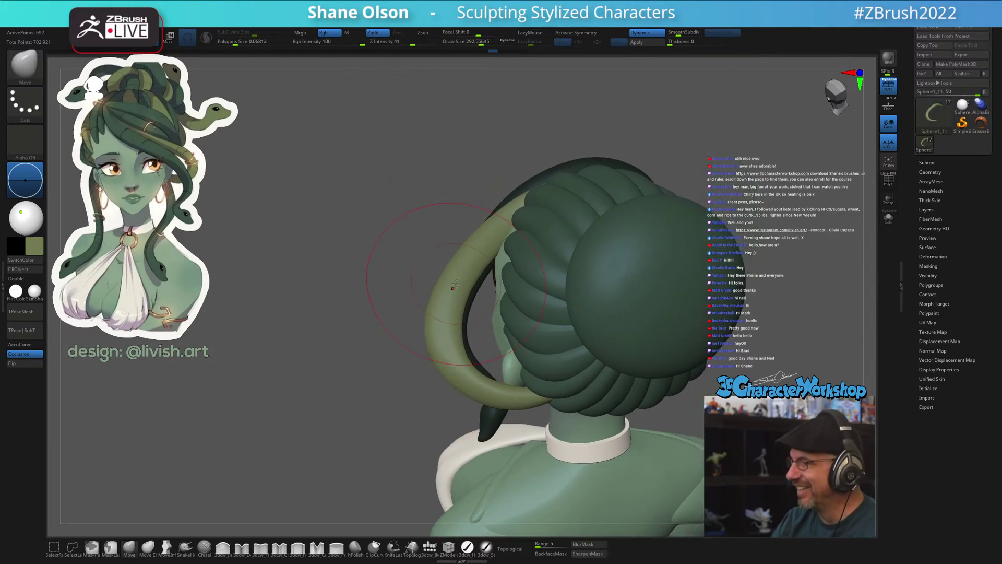
drag(456, 285, 446, 325)
drag(421, 279, 450, 299)
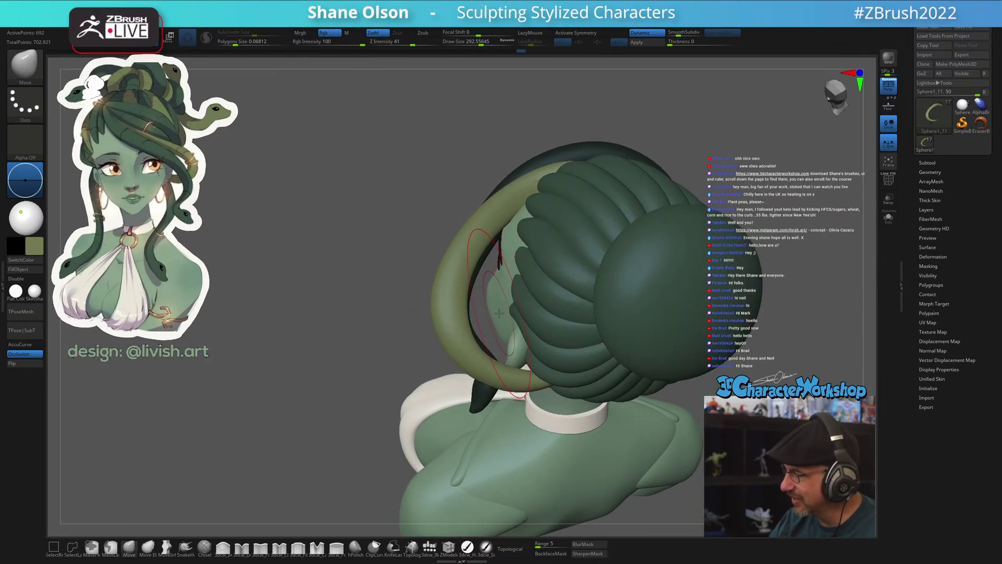
Check the olive snake's shape against the whole bust from the front and from behind the ear
drag(477, 245, 567, 315)
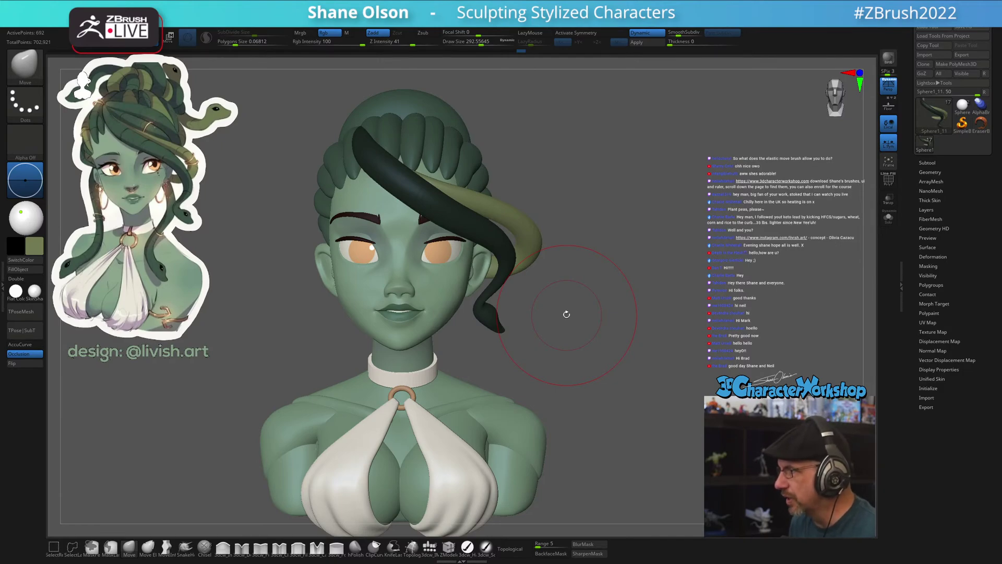
drag(578, 359, 587, 416)
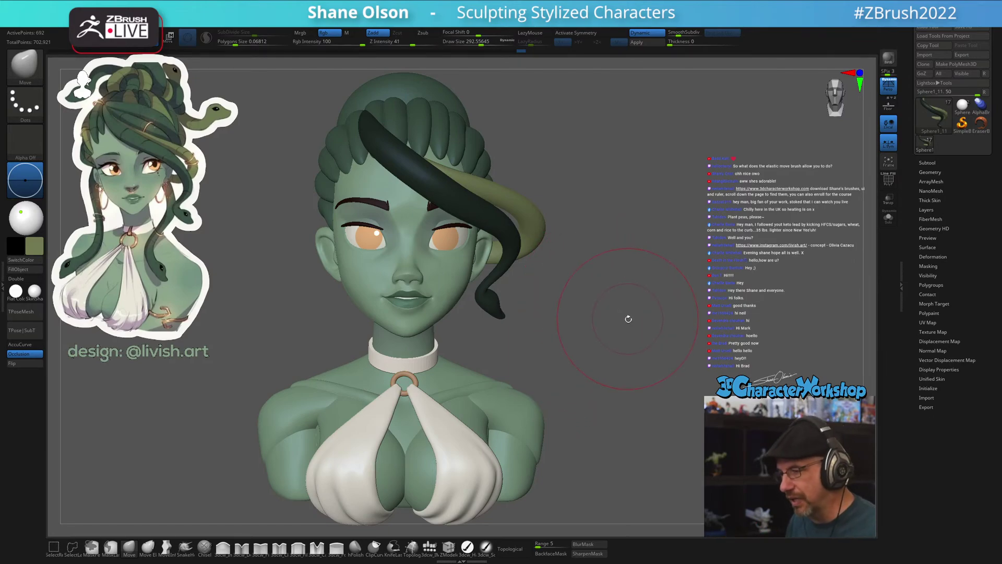
drag(628, 319, 626, 316)
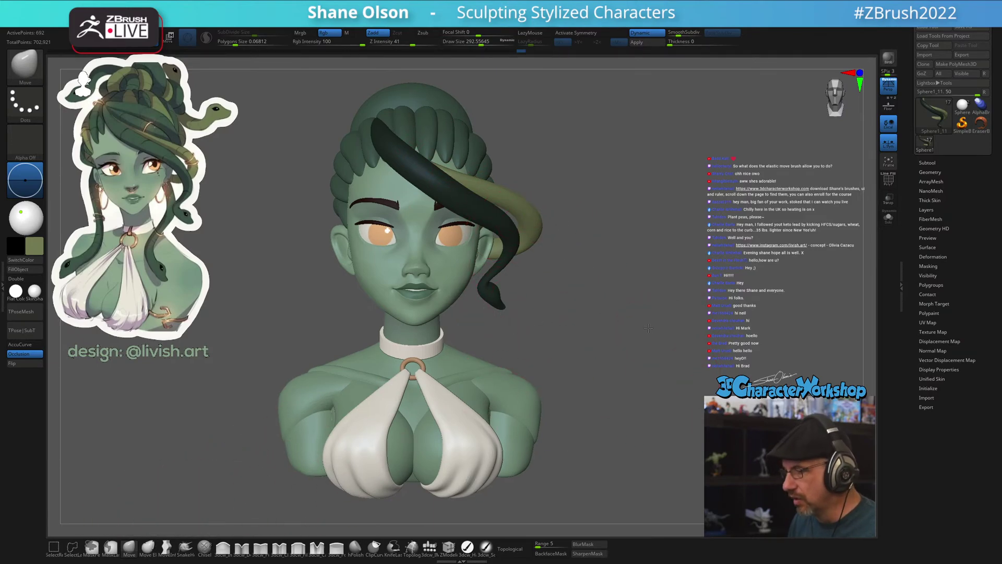
drag(656, 381, 779, 235)
drag(800, 168, 899, 209)
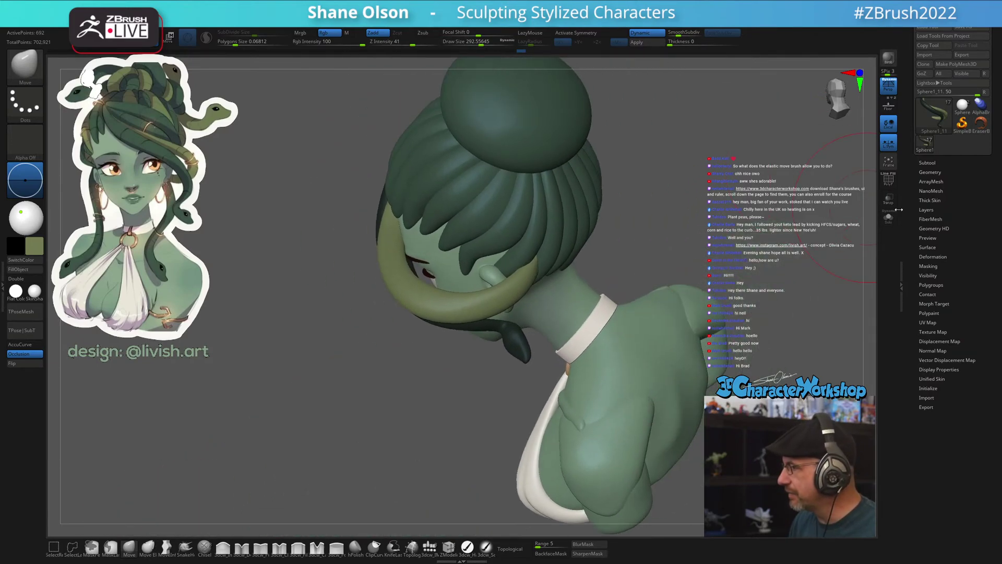
Isolate the two snakes and smooth and round out the olive snake's lower end, using a Move draw size of about 217
click(890, 218)
drag(585, 303, 606, 285)
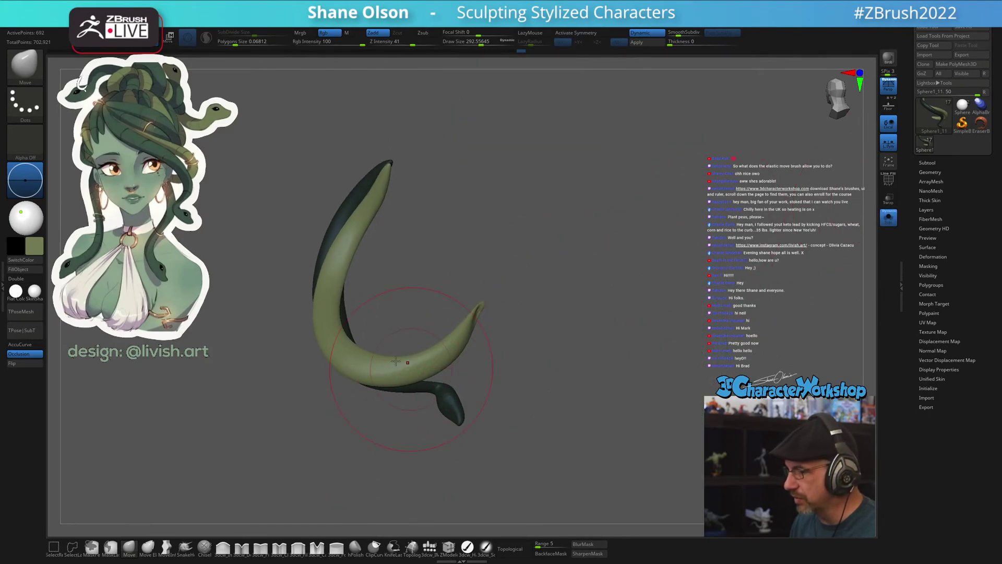
alt+drag(532, 327, 662, 330)
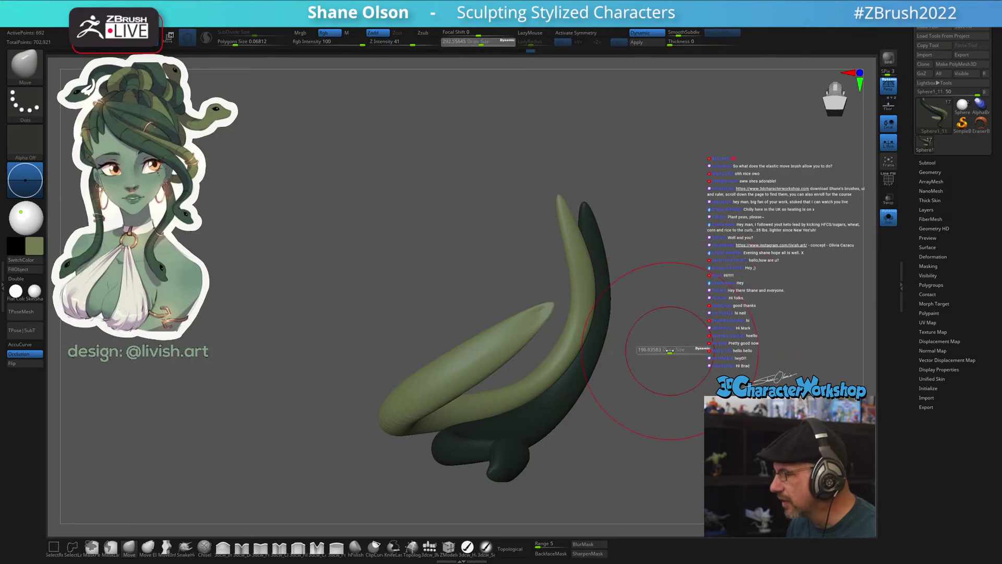
drag(648, 351, 536, 306)
key(shift)
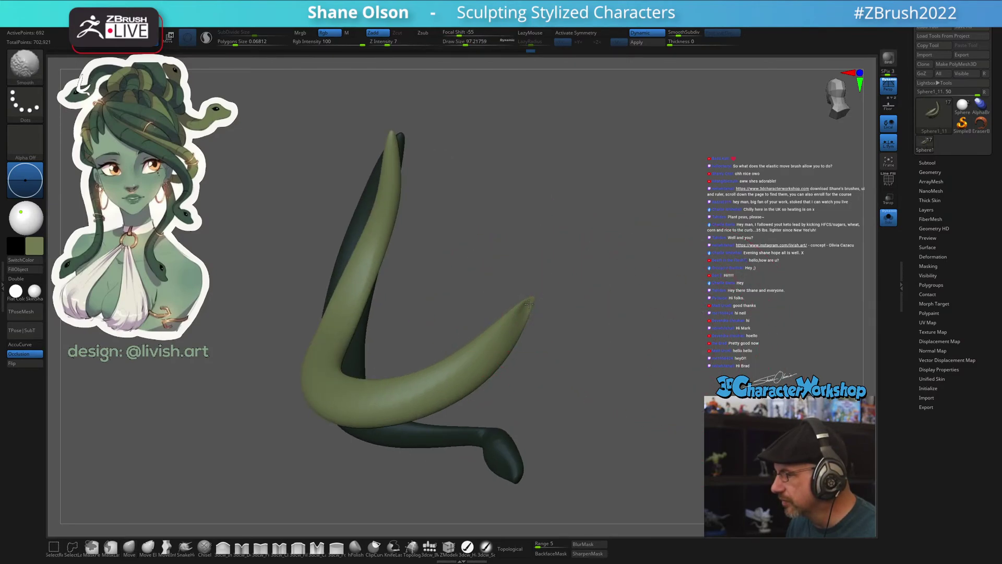
mouse_move(533, 296)
mouse_down()
mouse_move(524, 317)
mouse_move(554, 313)
mouse_move(637, 355)
mouse_move(586, 348)
mouse_up()
key(s)
mouse_move(484, 358)
mouse_down()
mouse_move(474, 339)
mouse_move(477, 359)
mouse_up()
drag(559, 335, 664, 391)
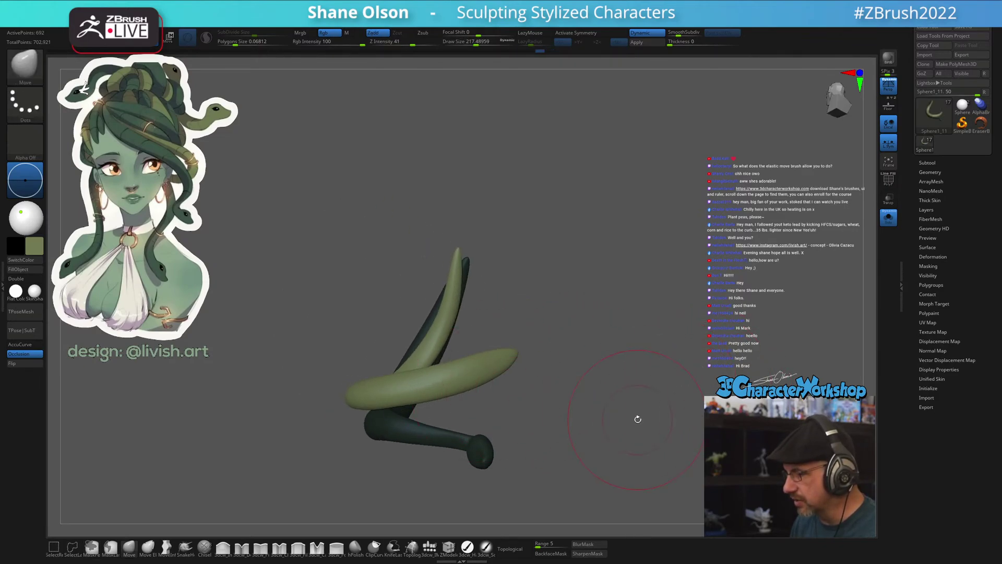
Show the wireframe and nudge the olive snake's lower section with the Move brush at a draw size of about 262
key(shift+f)
drag(630, 421, 597, 407)
key(])
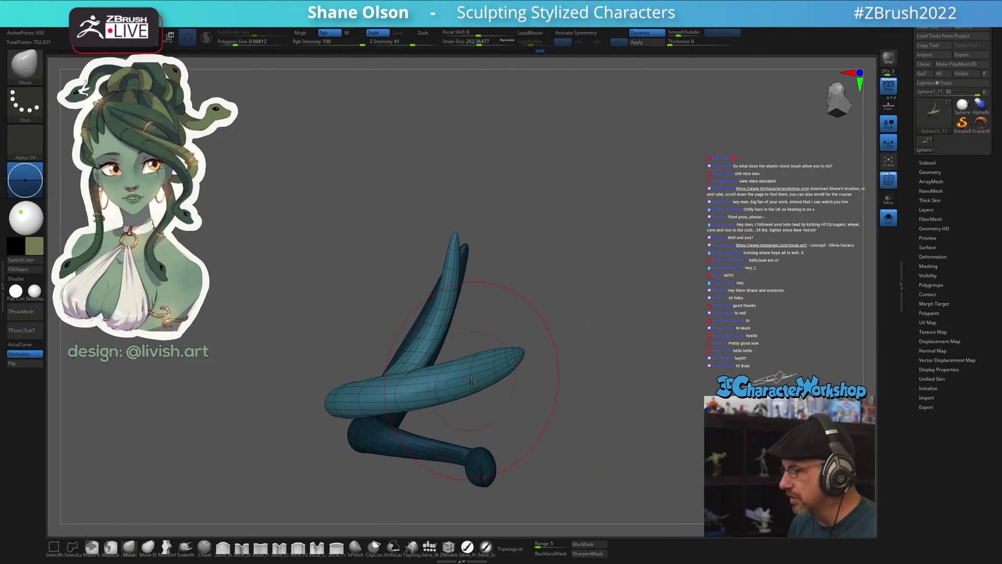
mouse_move(471, 381)
mouse_down()
mouse_move(454, 303)
mouse_move(486, 436)
mouse_move(535, 440)
mouse_move(346, 427)
mouse_move(457, 245)
mouse_move(402, 328)
mouse_move(511, 355)
mouse_move(442, 255)
mouse_move(493, 475)
mouse_up()
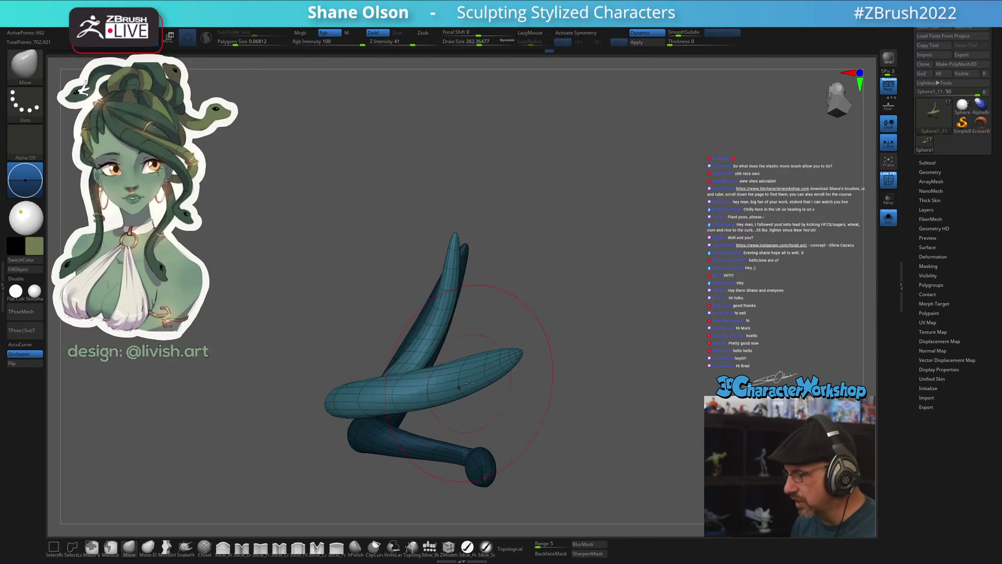
drag(541, 400, 564, 406)
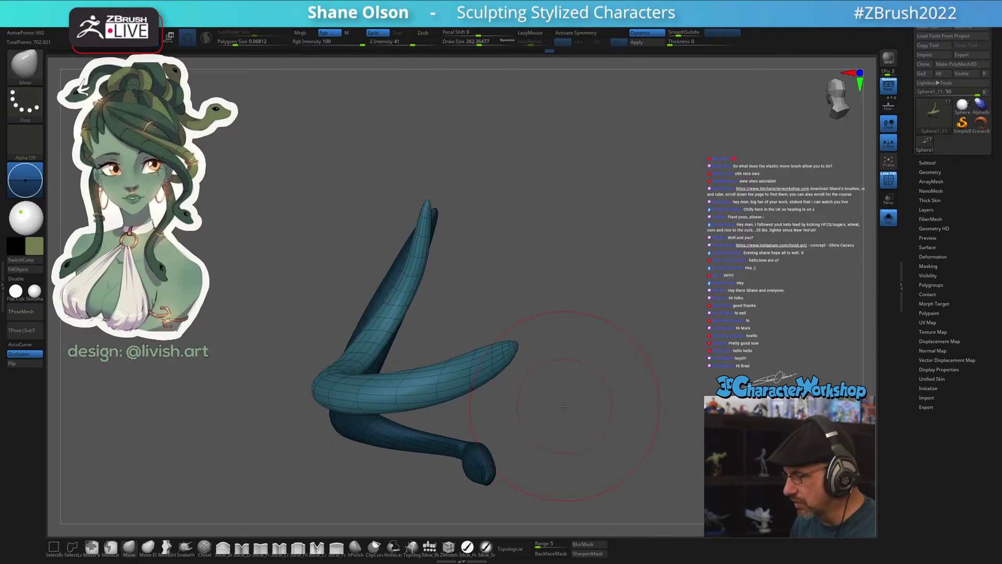
Try bending the olive snake's lower section with Move Elastic, including at a draw size of about 274
click(149, 548)
mouse_move(550, 400)
mouse_down()
mouse_move(428, 388)
mouse_move(338, 424)
mouse_up()
key(ctrl+z)
key(ctrl+z)
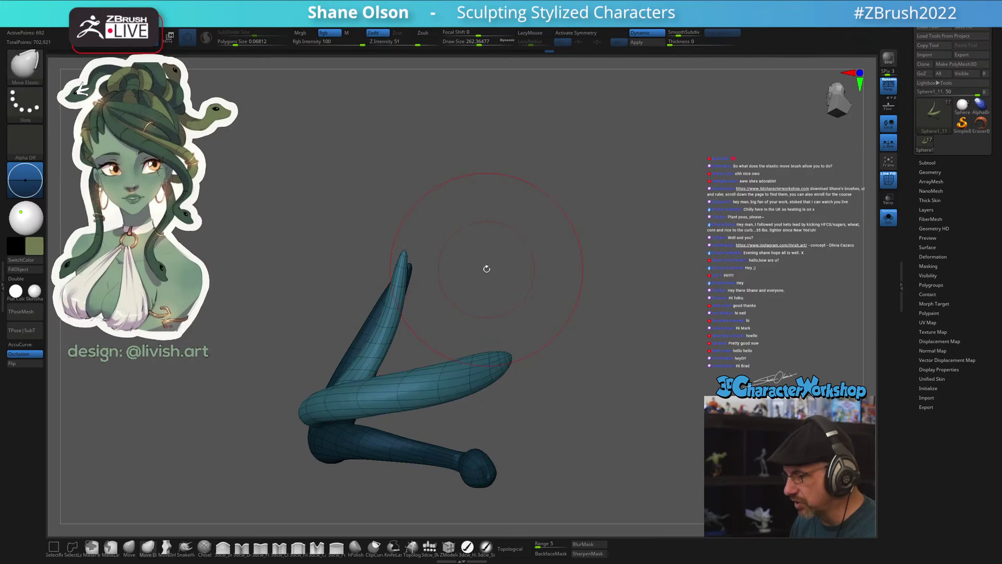
drag(486, 269, 447, 307)
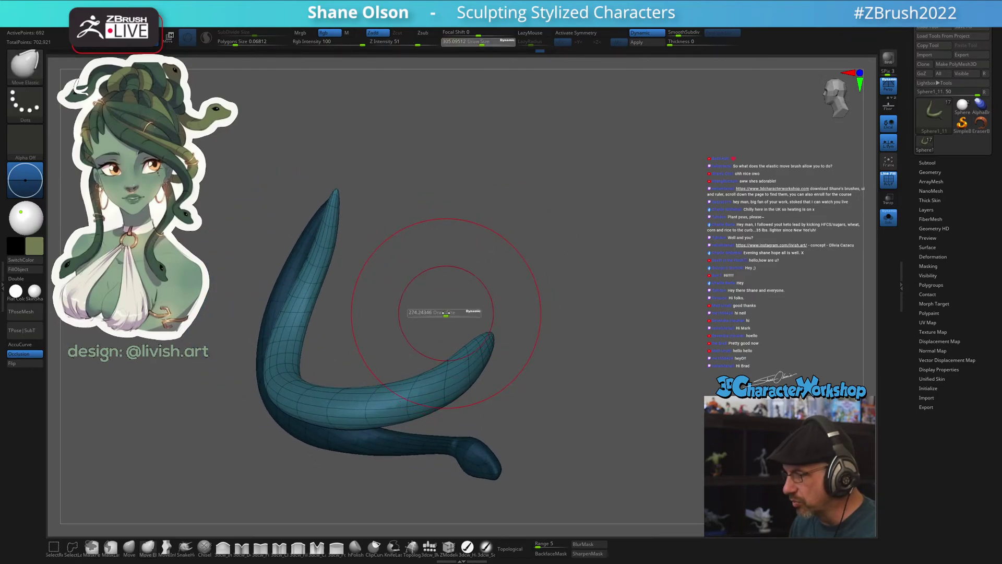
mouse_move(411, 415)
mouse_down()
mouse_move(409, 351)
mouse_move(406, 449)
mouse_move(411, 405)
mouse_up()
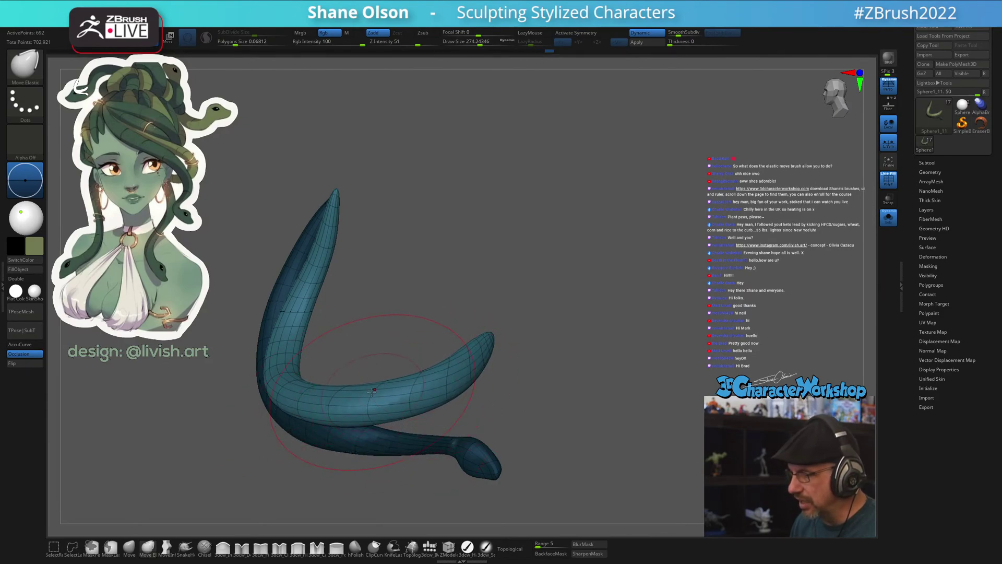
drag(437, 305, 440, 364)
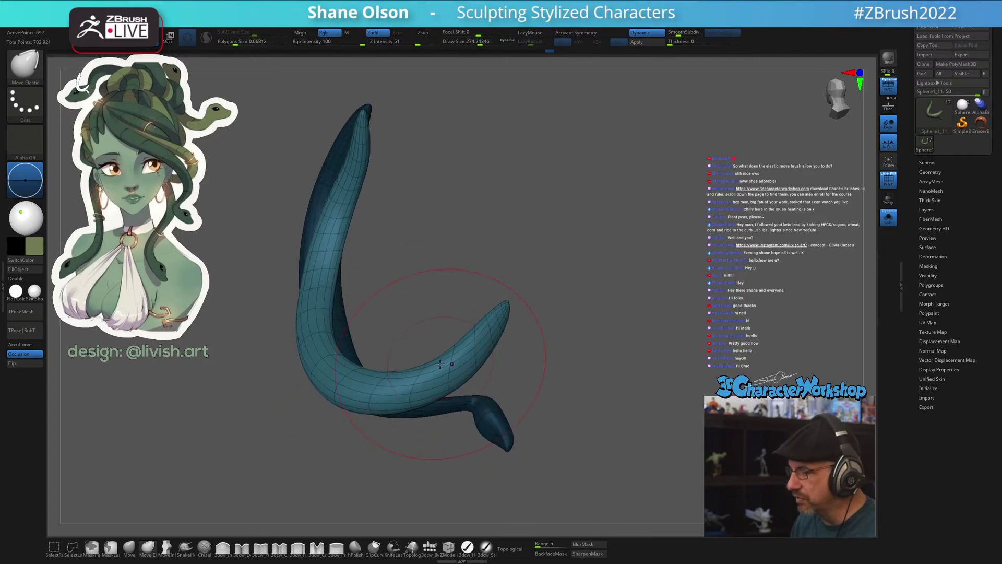
mouse_move(573, 328)
mouse_down()
mouse_move(516, 305)
mouse_move(535, 217)
mouse_move(514, 313)
mouse_move(507, 251)
mouse_move(553, 355)
mouse_move(590, 397)
mouse_move(470, 366)
mouse_move(471, 270)
mouse_move(532, 313)
mouse_up()
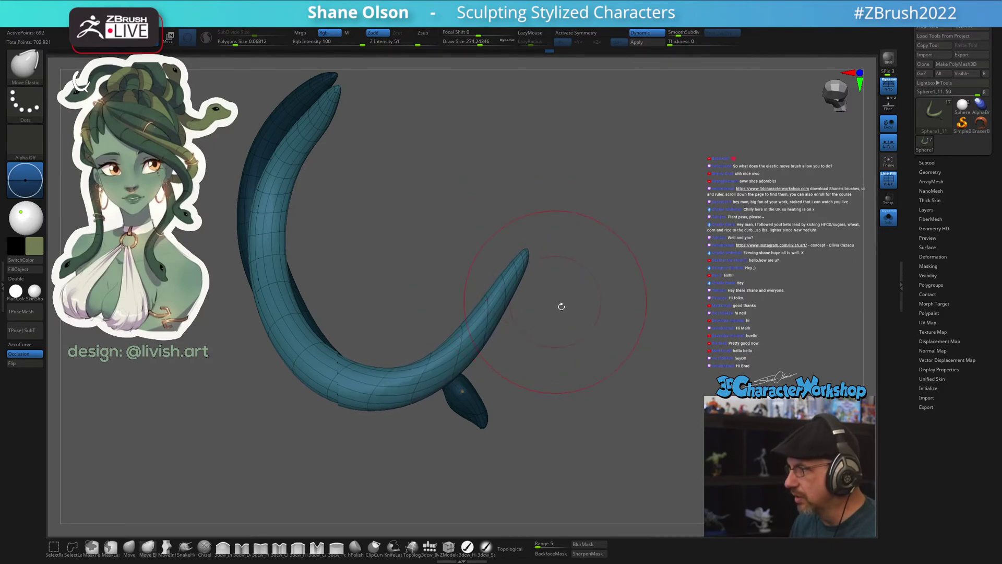
drag(619, 397, 585, 422)
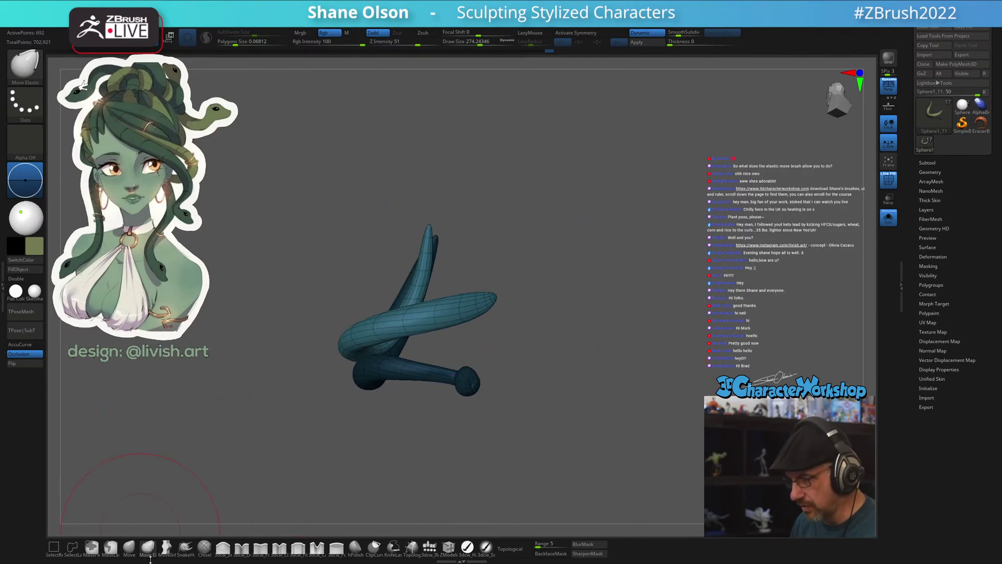
Try pulling the olive snake's lower end downward with the Move brush at a draw size of about 305
click(129, 547)
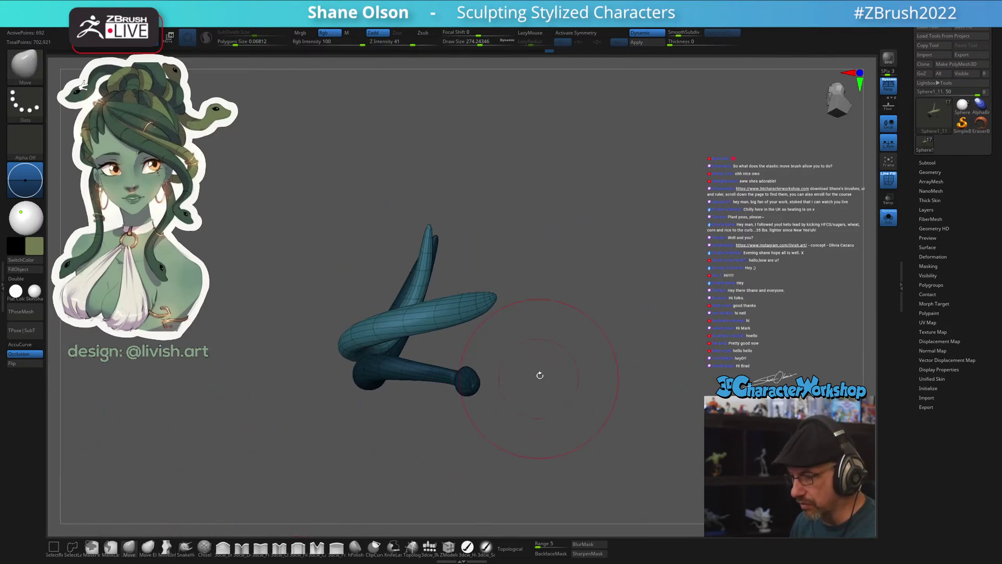
key(s)
mouse_move(514, 315)
mouse_down()
mouse_move(486, 282)
mouse_move(468, 216)
mouse_move(513, 414)
mouse_up()
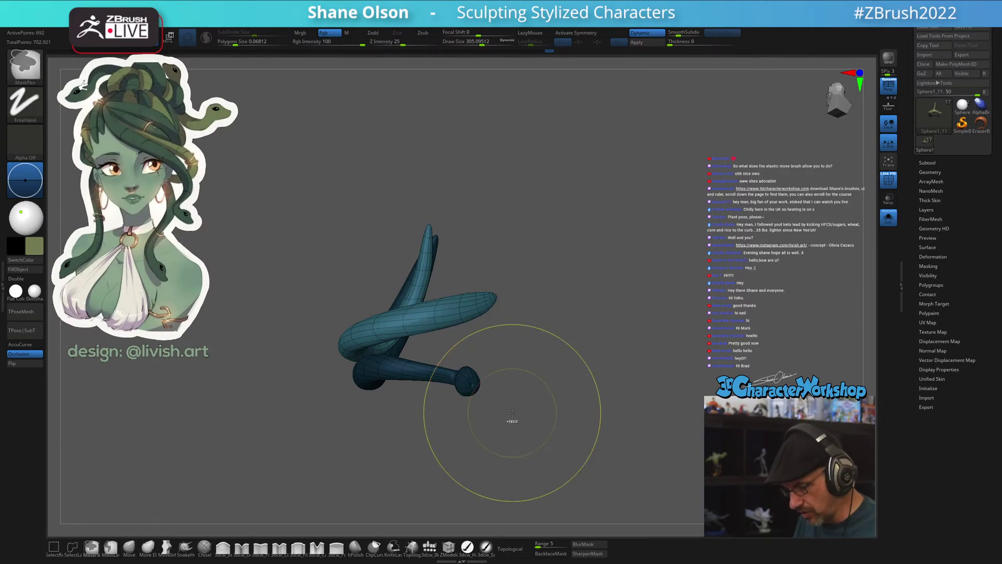
drag(564, 338, 519, 352)
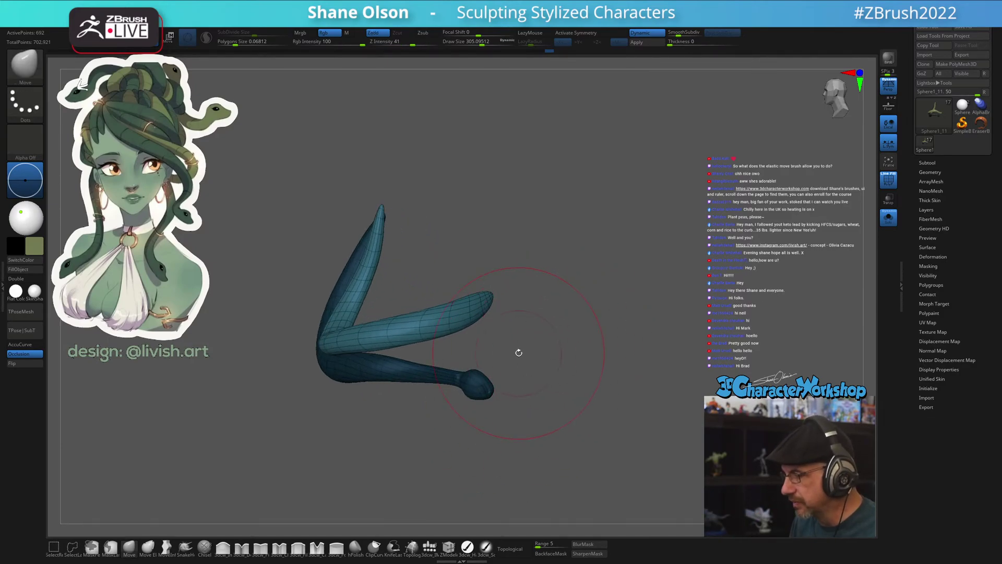
Try to bend the olive snake's lower end downward with the SnakeHook brush at a draw size of about 293
click(182, 556)
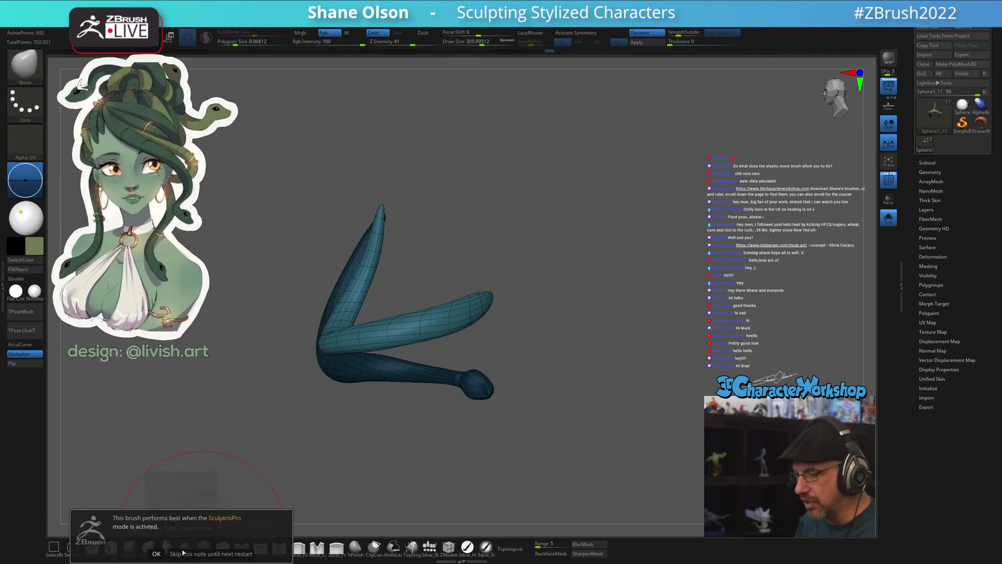
click(219, 556)
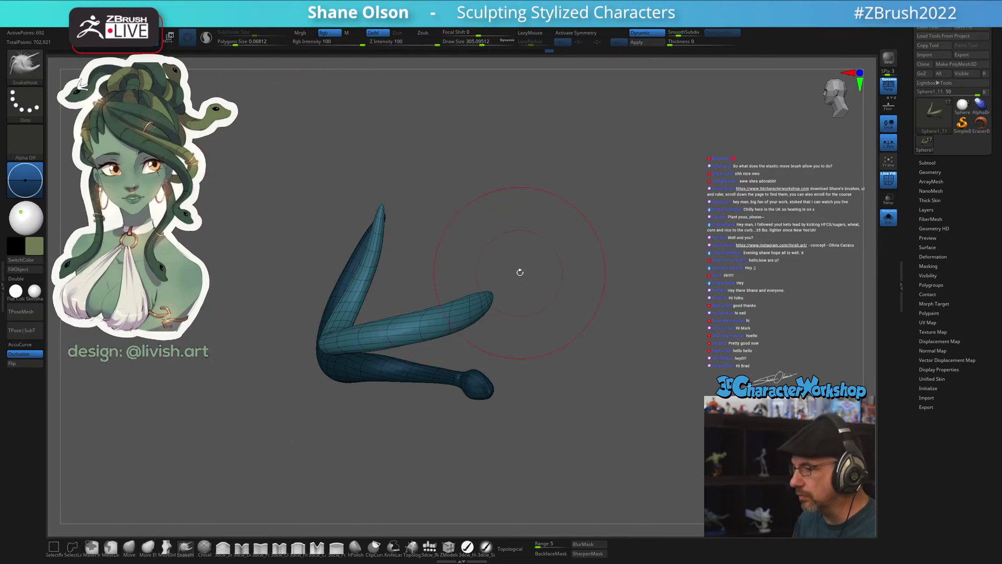
mouse_move(566, 282)
mouse_down()
mouse_move(496, 298)
mouse_move(517, 235)
mouse_move(527, 313)
mouse_move(518, 382)
mouse_up()
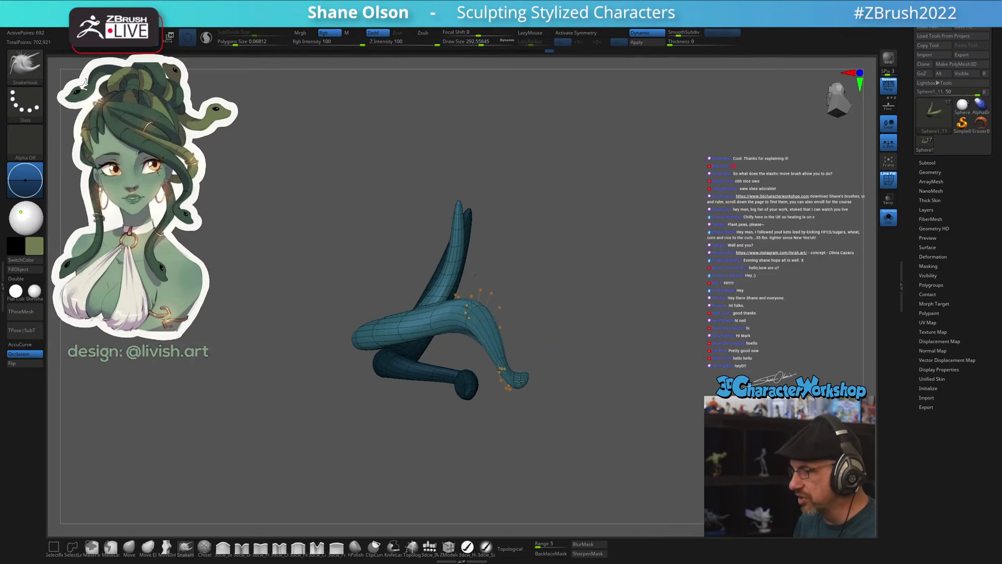
key(ctrl+z)
Put the dark forehead snake and the olive snake into separate polygroups
drag(599, 351, 602, 369)
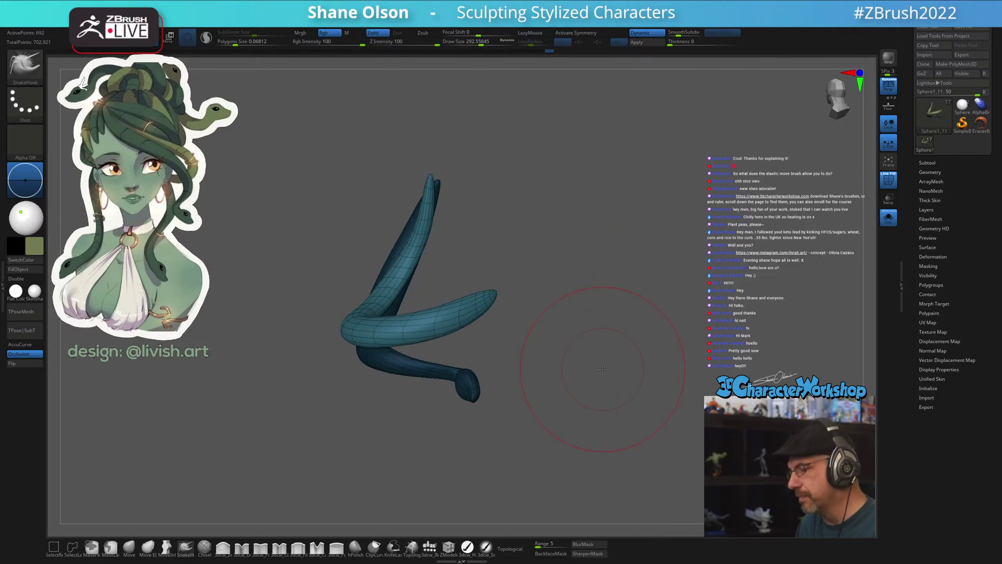
drag(578, 366, 461, 287)
ctrl+click(592, 366)
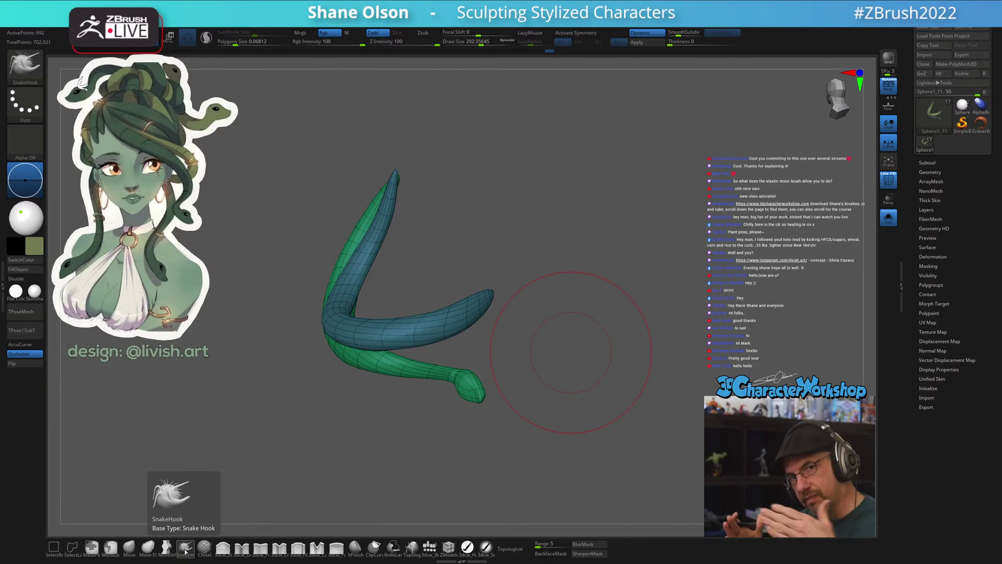
Extend the olive snake's end with SnakeHook, reduce the draw size to about 217 and bring the full bust back into display
drag(548, 349, 574, 335)
key(s)
drag(583, 407, 577, 407)
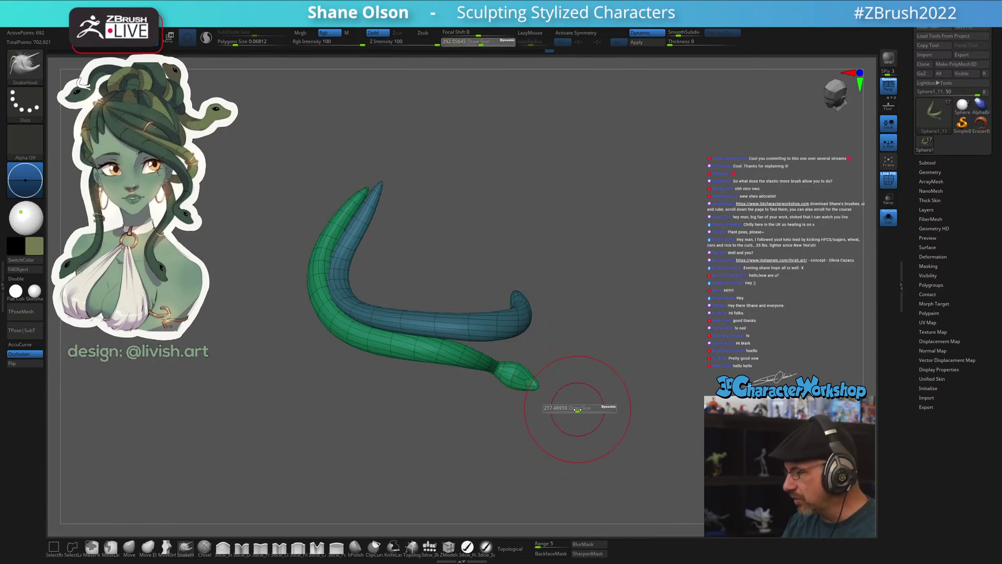
click(891, 221)
drag(638, 381, 642, 357)
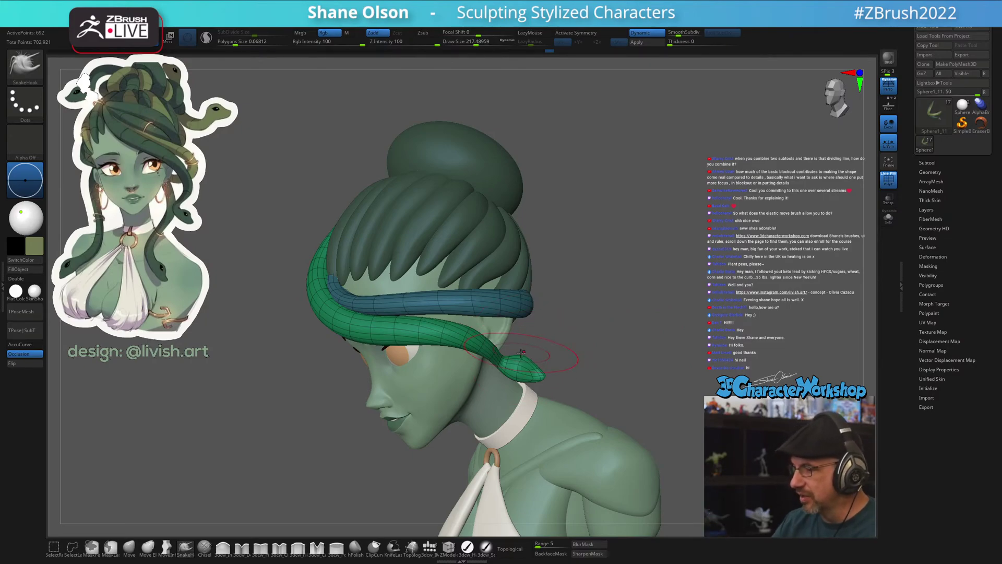
Mask everything except the olive snake and duplicate it slightly upward along the hairline with the gizmo
drag(553, 350, 571, 384)
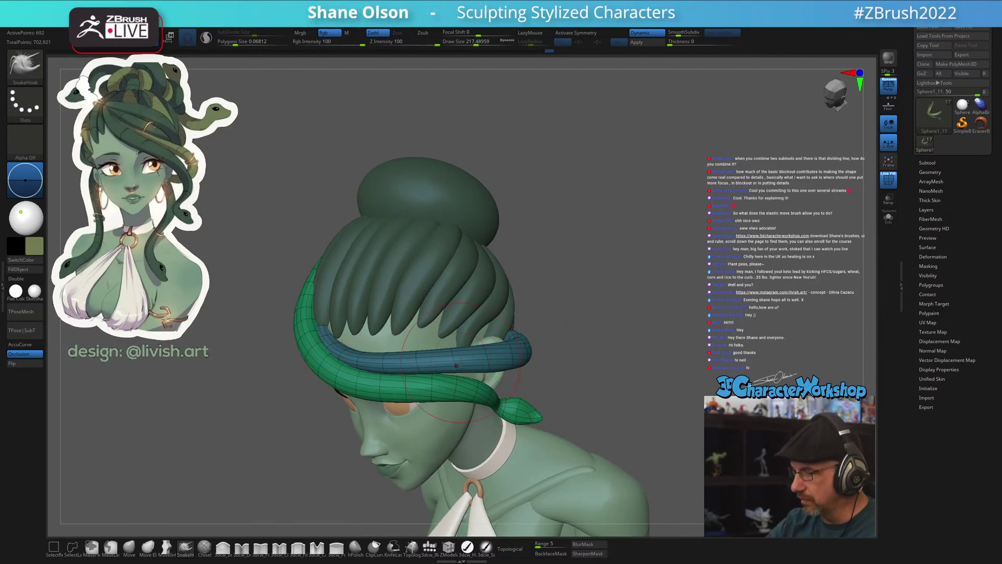
key(w)
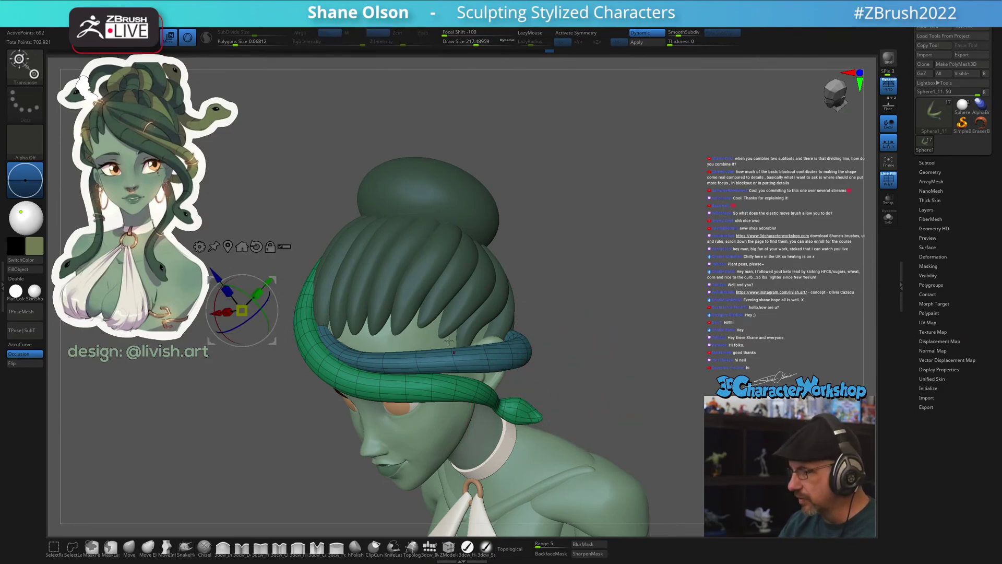
ctrl+click(457, 361)
ctrl+drag(488, 329, 485, 315)
mouse_move(595, 366)
mouse_down()
mouse_move(613, 343)
mouse_move(601, 382)
mouse_up()
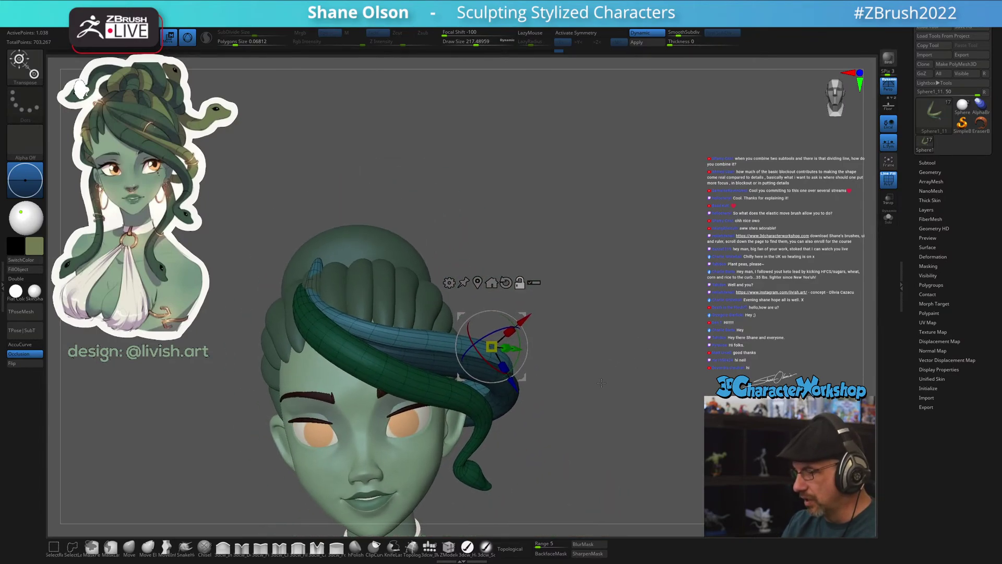
Reshape the copied snake against the hair with the Move brush, raising the draw size to about 508
click(126, 551)
key(s)
mouse_move(451, 200)
mouse_down()
mouse_move(464, 200)
mouse_move(398, 249)
mouse_up()
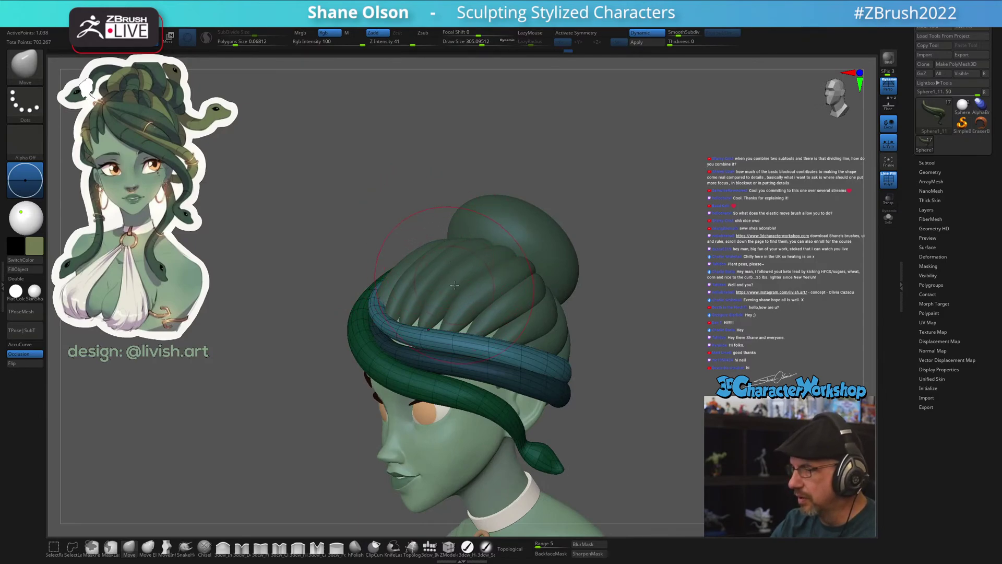
mouse_move(455, 285)
mouse_down()
mouse_move(546, 372)
mouse_move(563, 374)
mouse_up()
key(s)
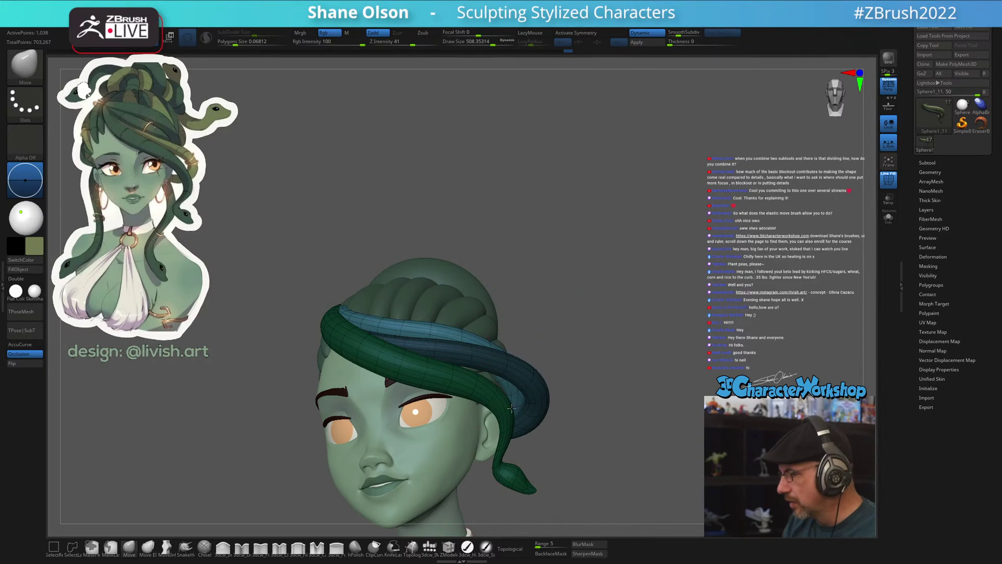
mouse_move(616, 340)
mouse_down()
mouse_move(627, 353)
mouse_move(614, 383)
mouse_up()
Invert the mask, put the copied snake into its own polygroup and reduce the draw size to about 430
key(ctrl)
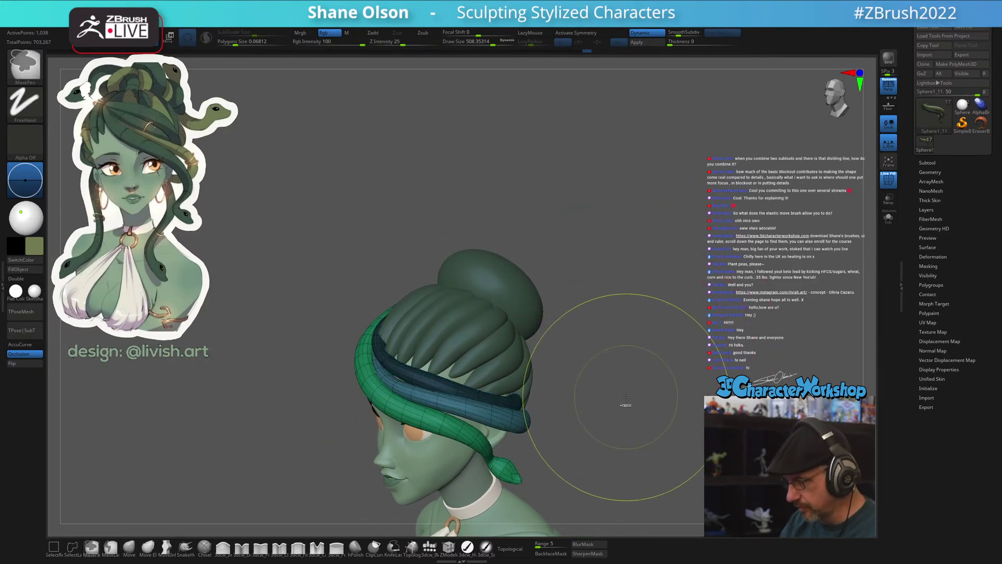
key(ctrl+w)
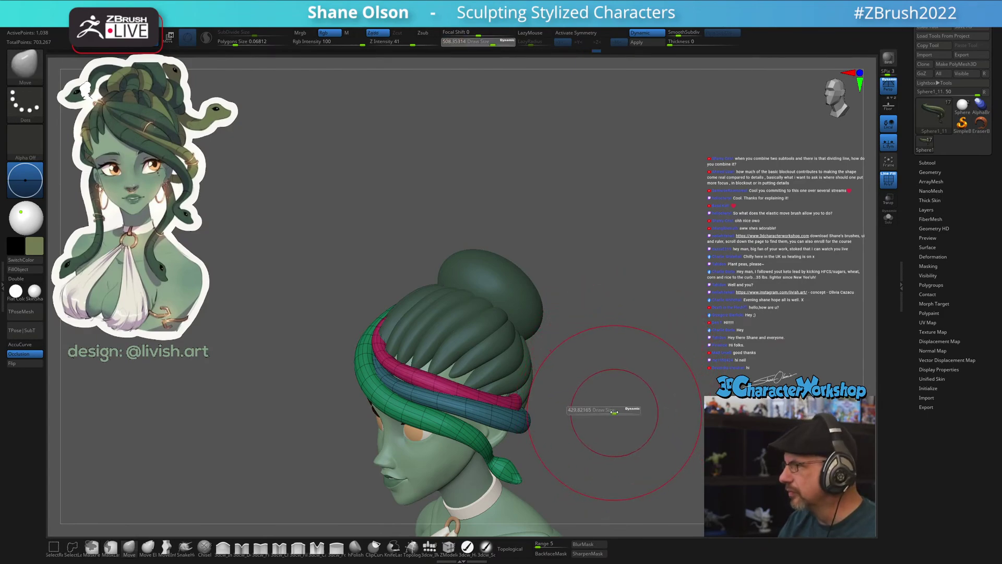
alt+drag(618, 410, 563, 315)
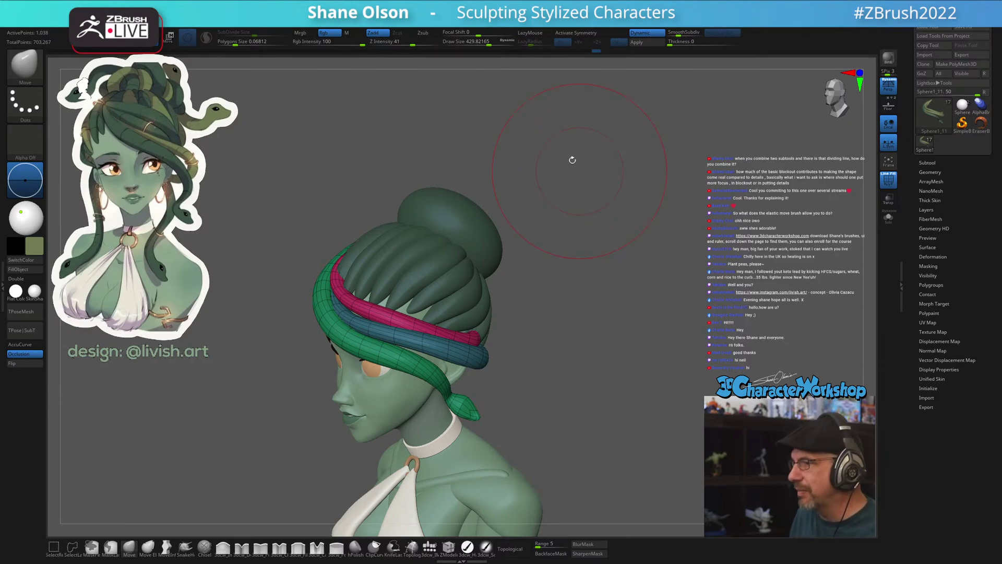
Make the torso the active subtool and reduce the Move brush's draw size to about 163
key(s)
mouse_move(565, 275)
mouse_down()
mouse_move(548, 277)
mouse_move(586, 316)
mouse_move(581, 99)
mouse_up()
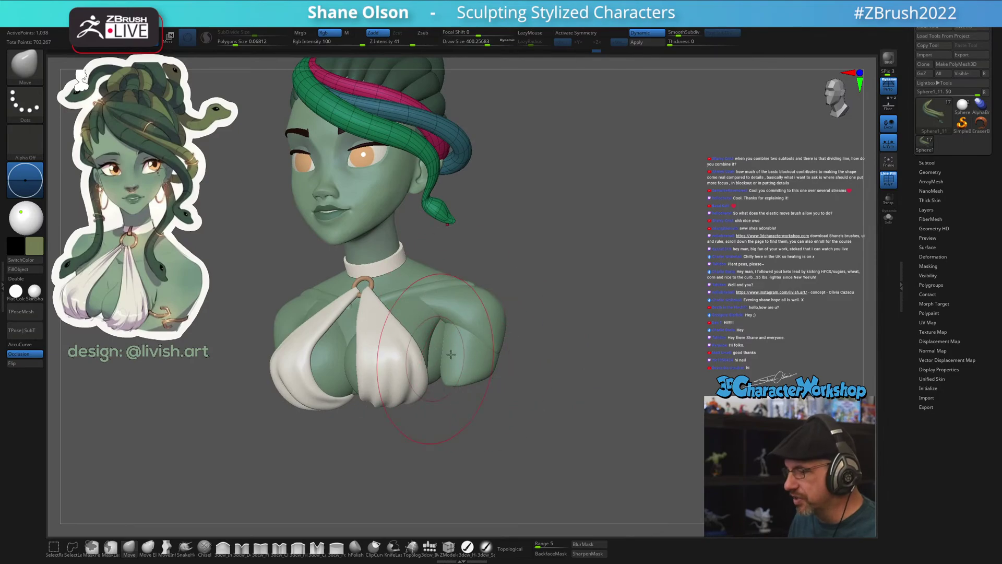
mouse_move(629, 231)
mouse_down()
mouse_move(621, 266)
mouse_move(635, 254)
mouse_up()
alt+click(483, 298)
key(s)
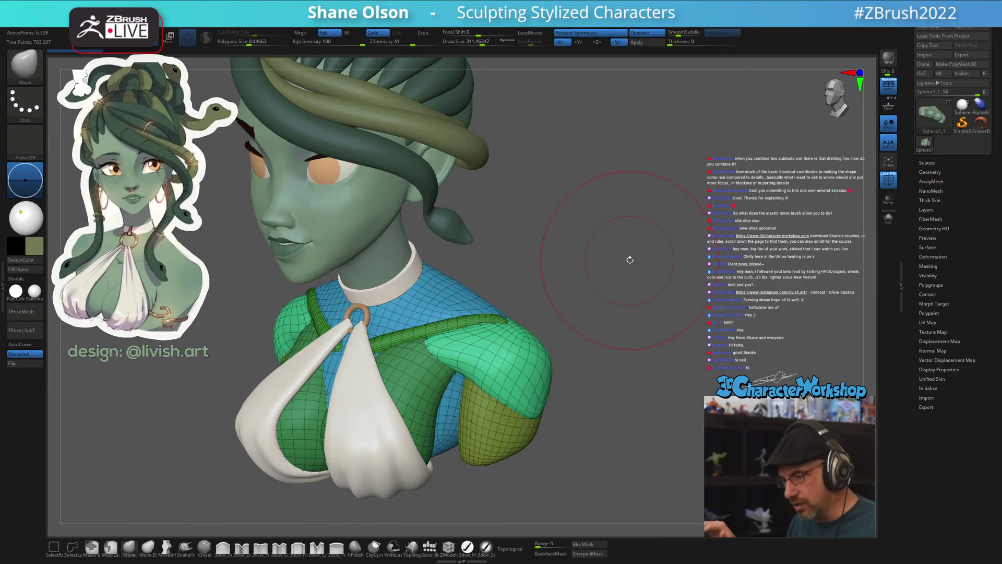
key(bracketleft)
key(bracketleft)
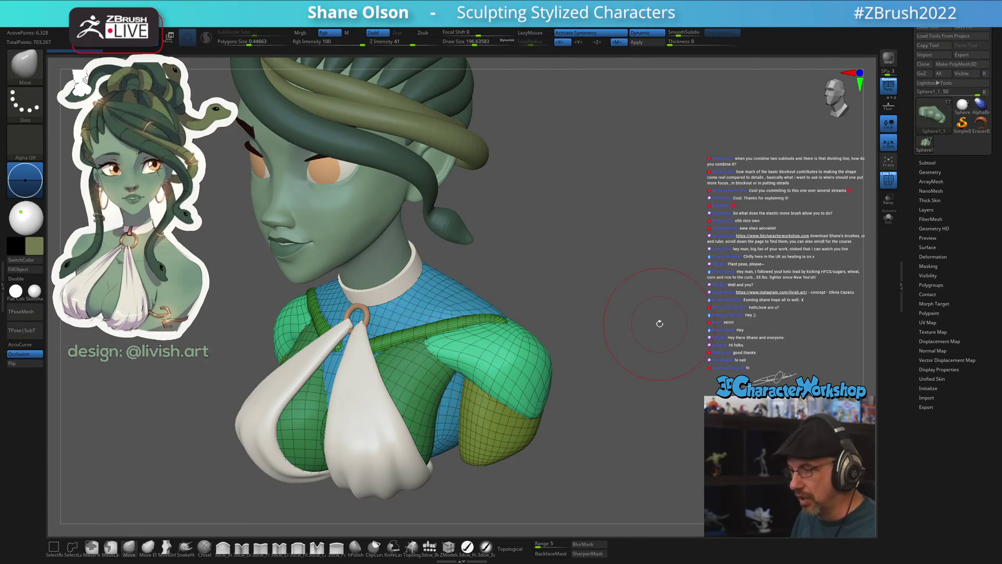
key(bracketleft)
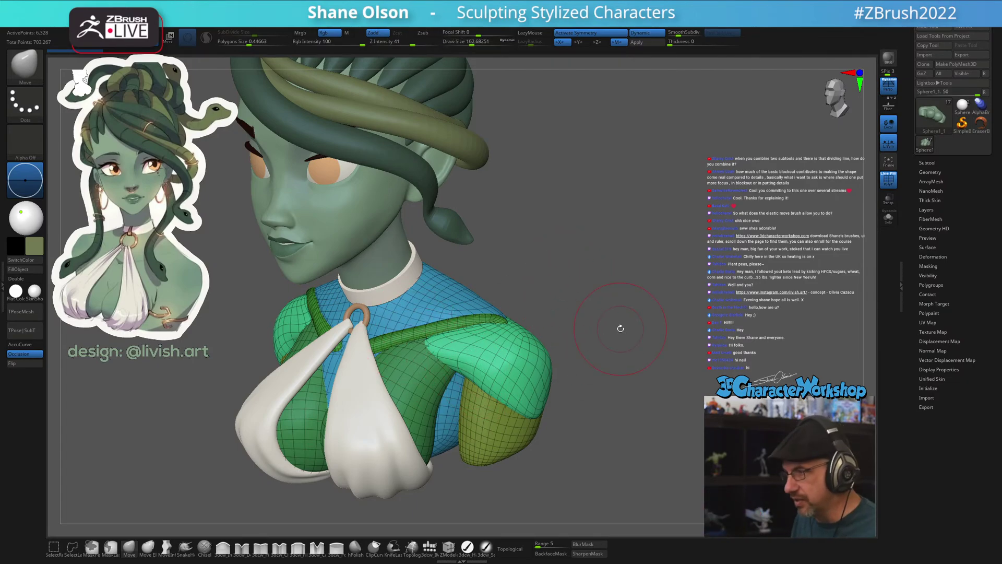
Hide the polyframe and examine the bust's shoulders, chest and neck forms from the front and three-quarter views
drag(609, 259, 585, 266)
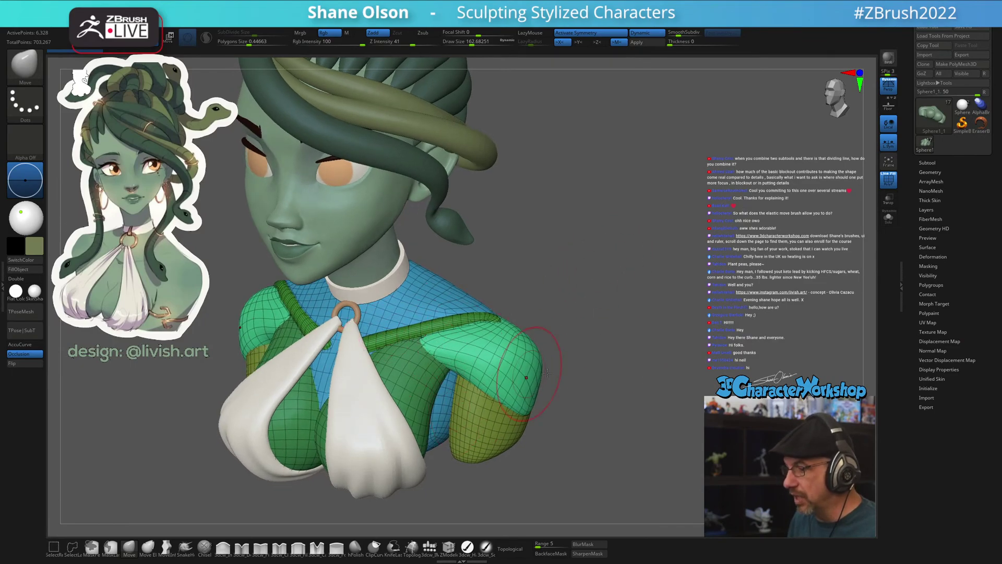
key(space)
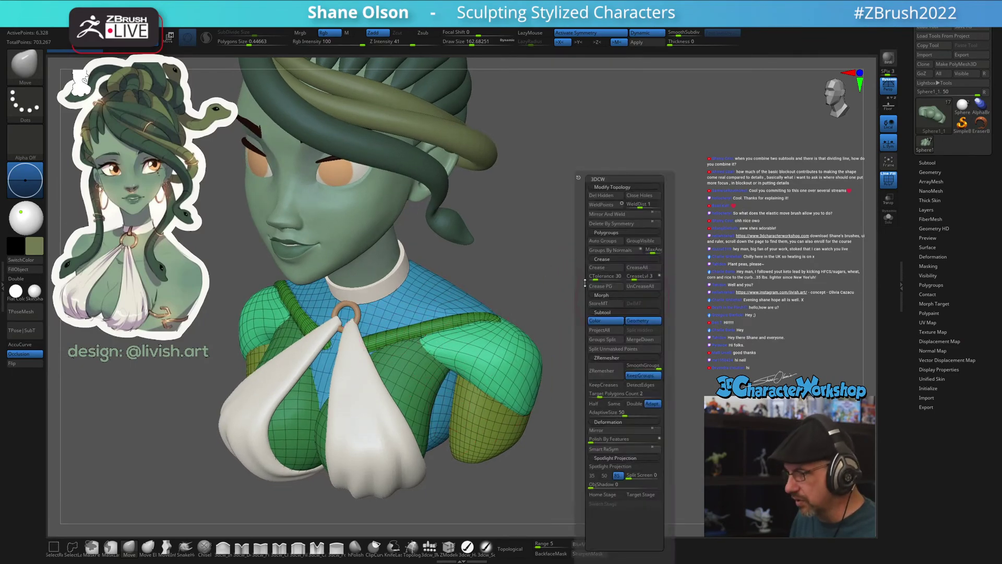
key(w)
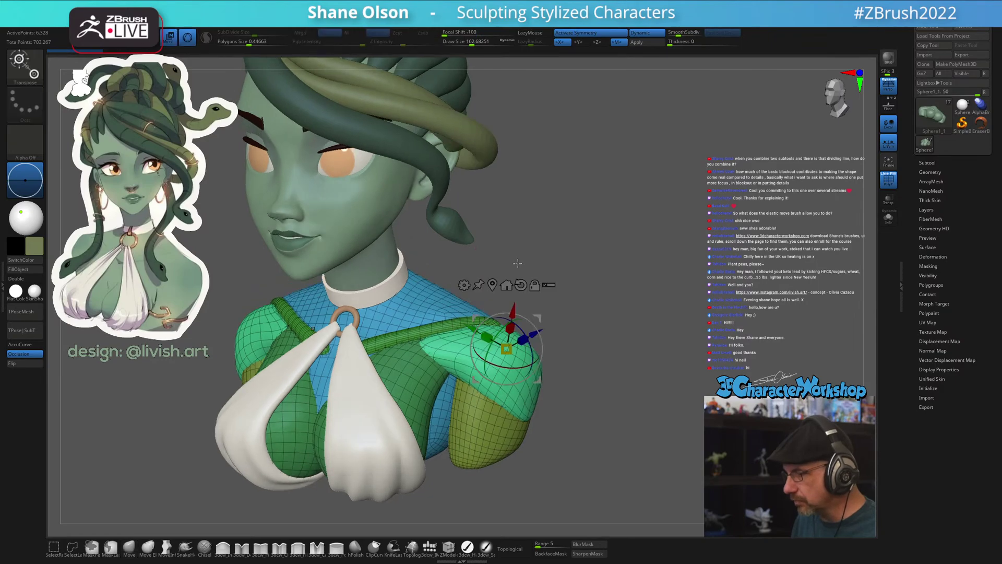
click(464, 284)
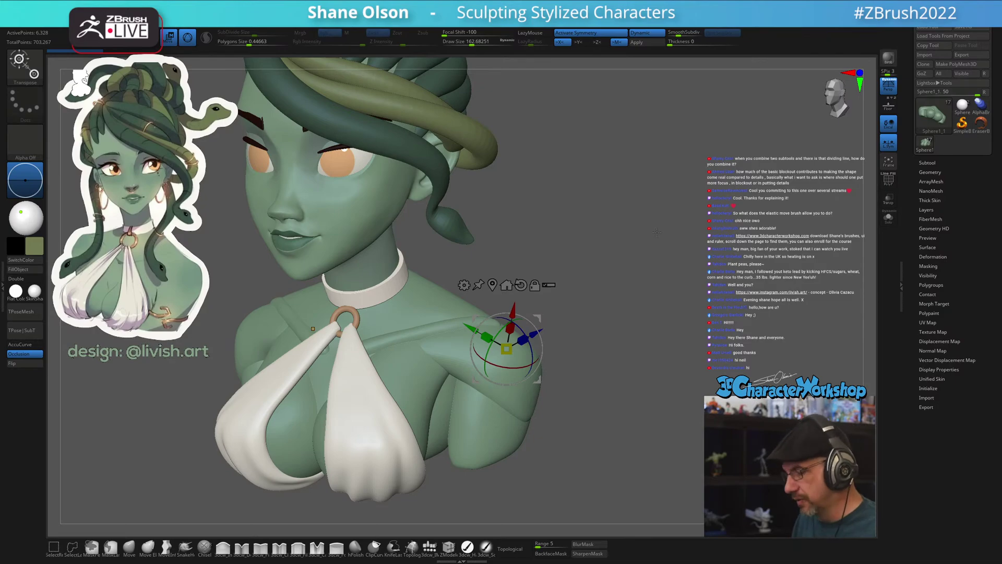
key(q)
mouse_move(648, 309)
mouse_down()
mouse_move(611, 316)
mouse_move(587, 380)
mouse_up()
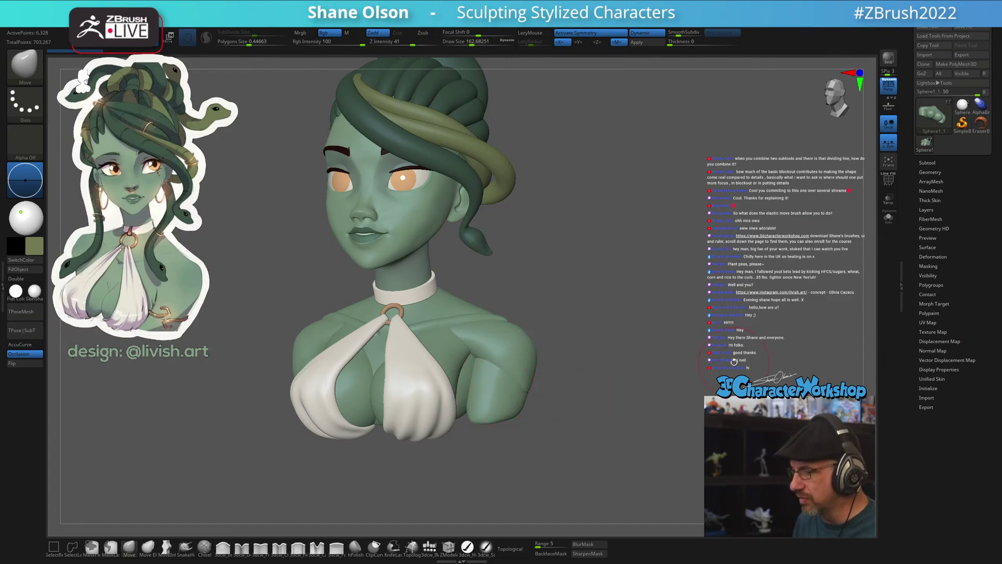
drag(619, 390, 624, 391)
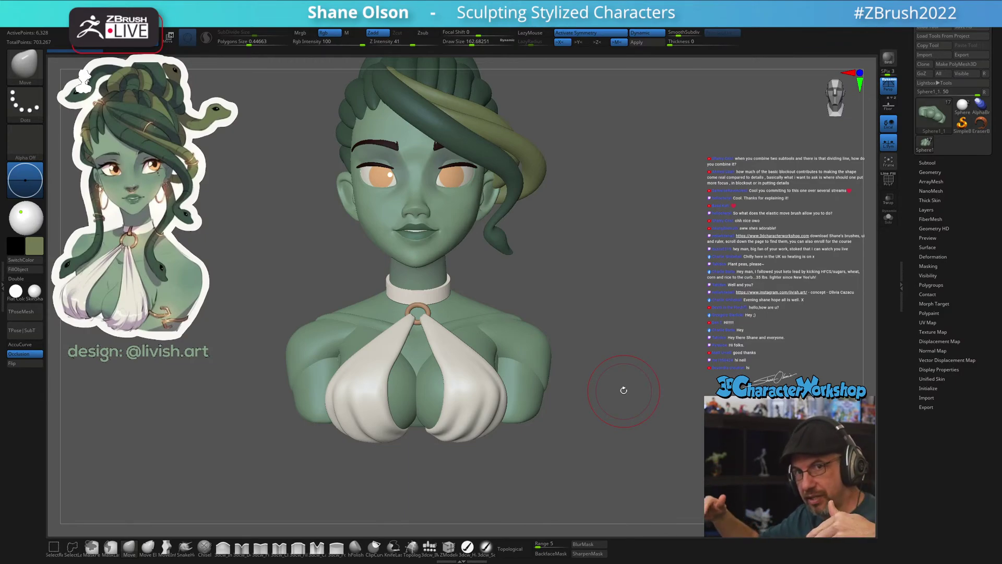
mouse_move(609, 394)
mouse_down()
mouse_move(590, 387)
mouse_move(599, 408)
mouse_up()
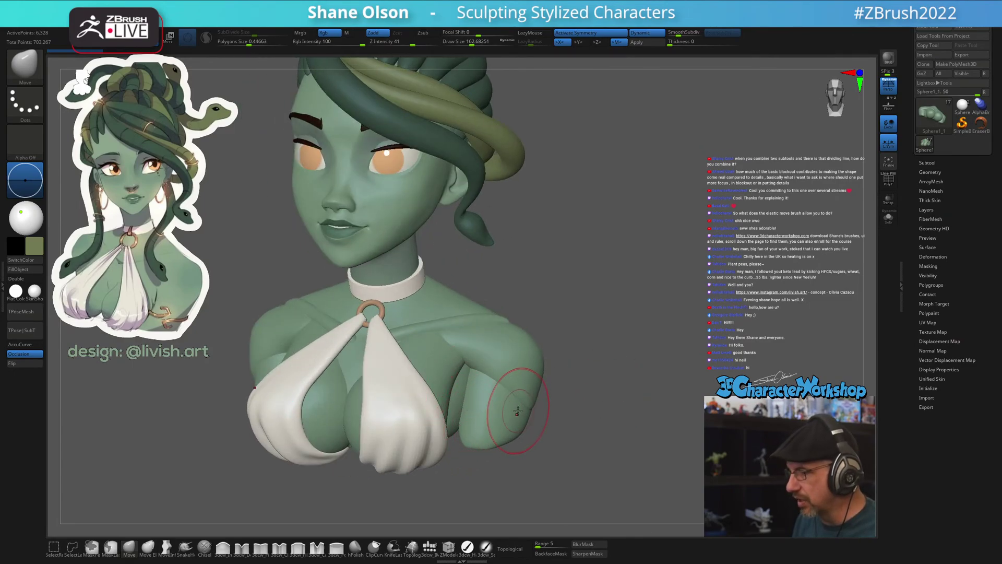
mouse_move(455, 418)
mouse_down()
mouse_move(439, 415)
mouse_move(527, 409)
mouse_move(328, 386)
mouse_move(605, 395)
mouse_up()
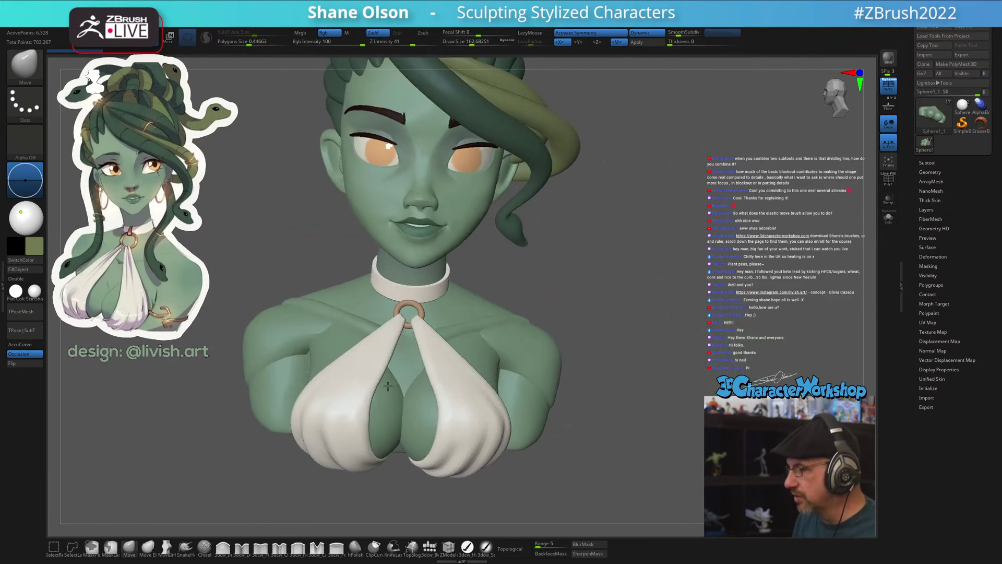
mouse_move(660, 308)
mouse_down()
mouse_move(680, 332)
mouse_move(660, 323)
mouse_move(663, 338)
mouse_up()
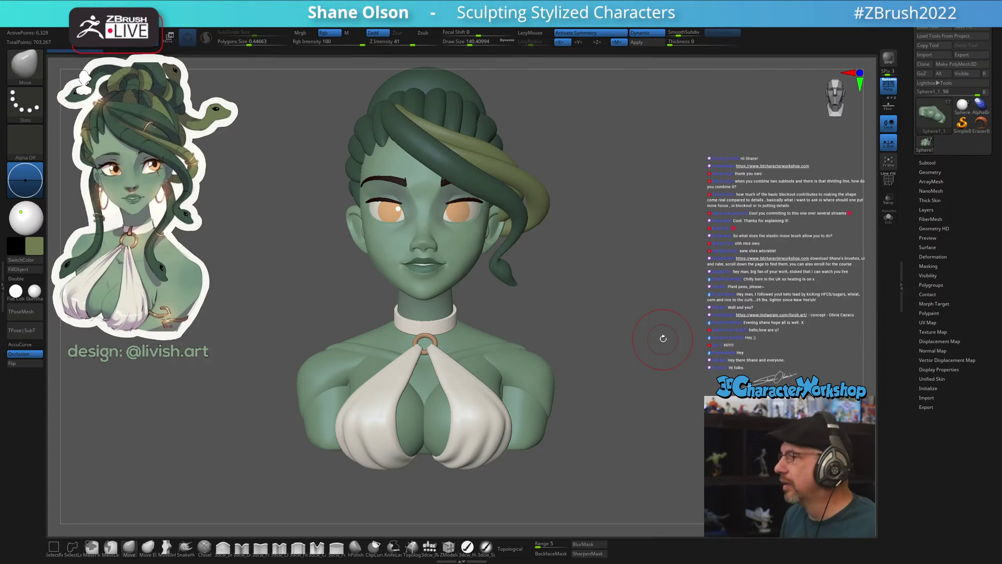
Return to the forehead snakes subtool and fill the upper snake copy with a sampled dark green
mouse_move(622, 289)
mouse_down()
mouse_move(629, 321)
mouse_move(603, 343)
mouse_move(593, 324)
mouse_move(577, 326)
mouse_move(599, 322)
mouse_move(510, 329)
mouse_move(544, 305)
mouse_move(577, 333)
mouse_move(439, 271)
mouse_move(450, 288)
mouse_up()
key(w)
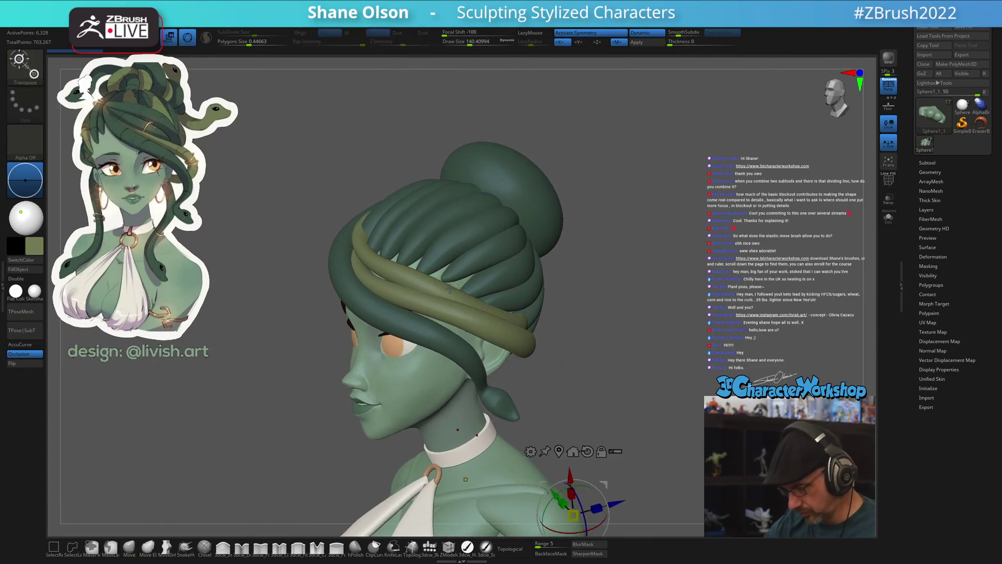
alt+click(403, 277)
key(shift+f)
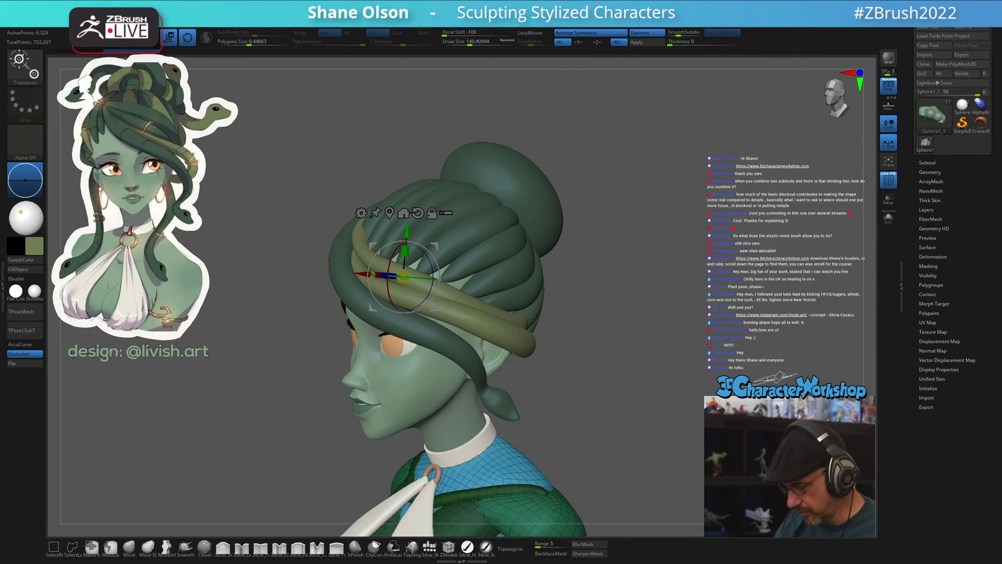
alt+click(463, 291)
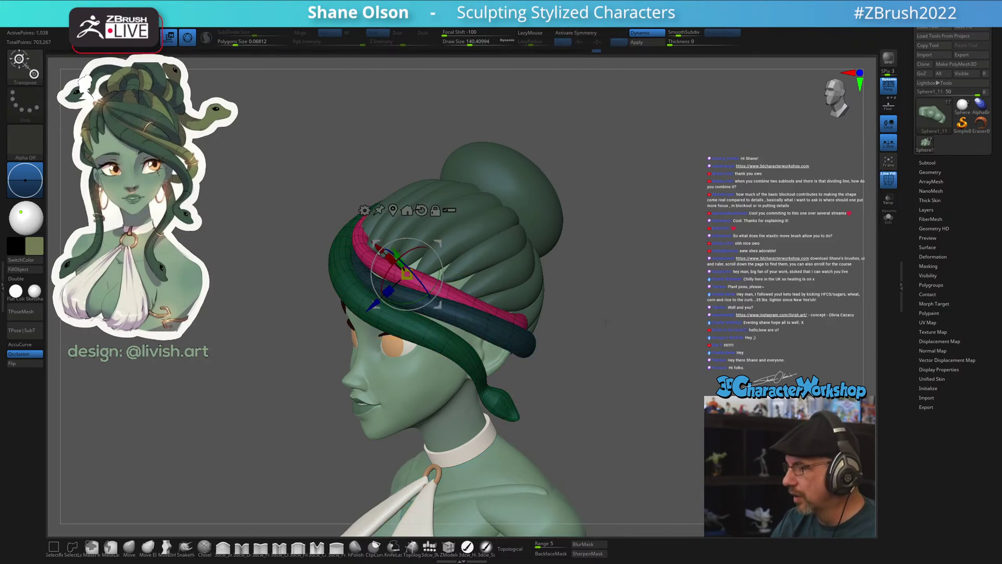
mouse_move(580, 334)
mouse_down()
mouse_move(630, 328)
mouse_move(576, 351)
mouse_up()
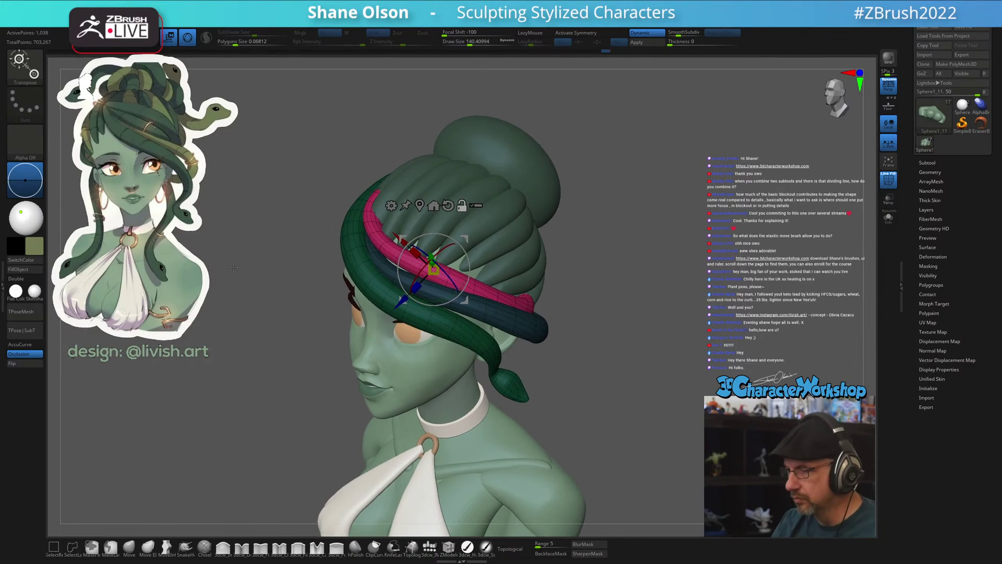
key(c)
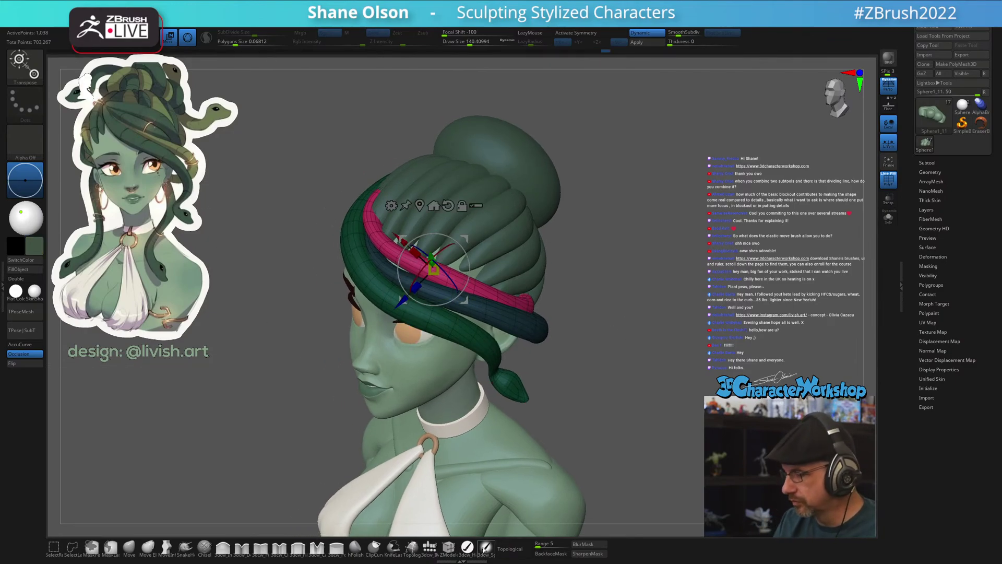
click(468, 547)
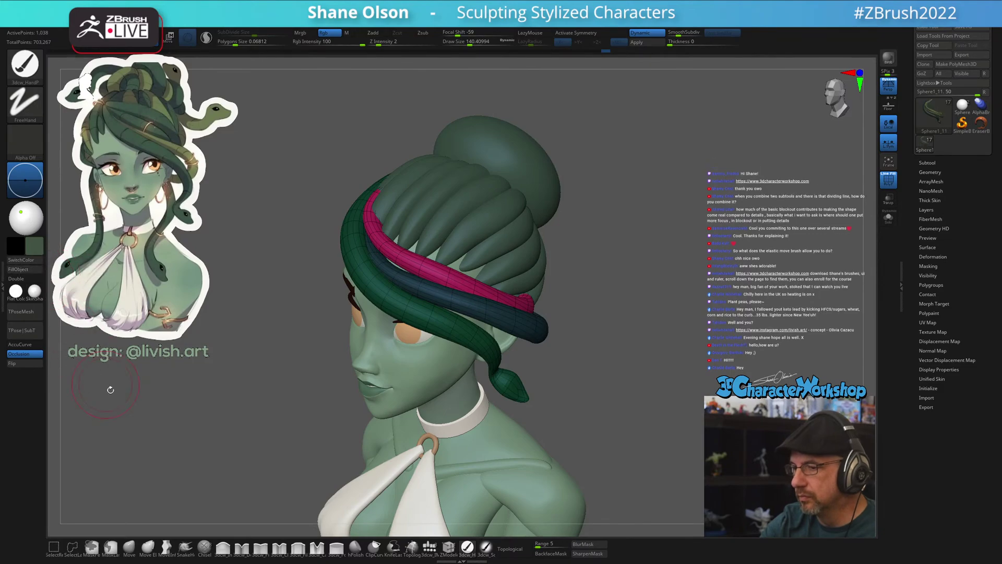
key(shift+f)
Enable topological masking for the Move brush and pull the dark snake copy's end in toward the hair behind the ear
mouse_move(619, 385)
mouse_down()
mouse_move(629, 394)
mouse_move(640, 381)
mouse_move(666, 381)
mouse_move(513, 473)
mouse_move(369, 398)
mouse_up()
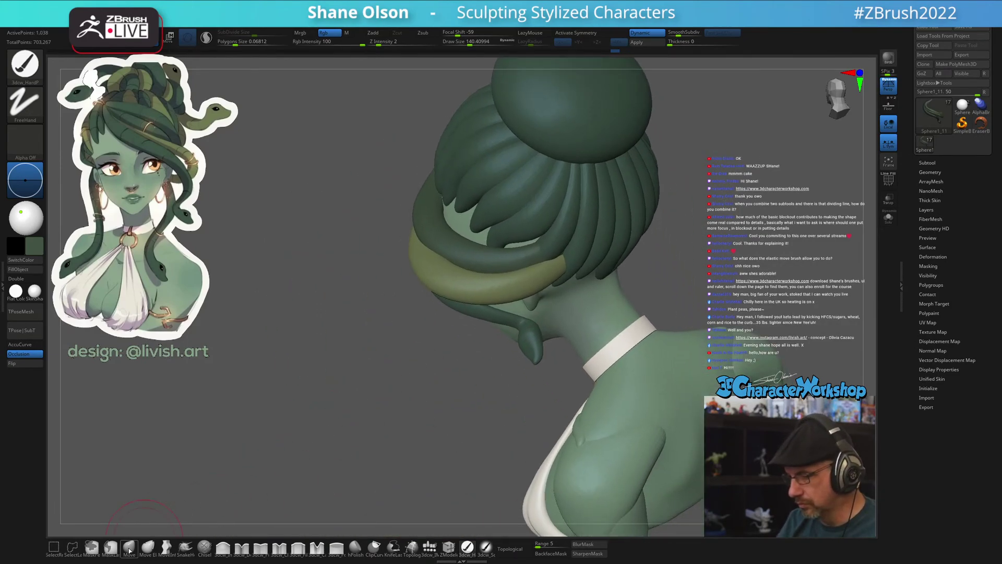
click(129, 546)
click(511, 548)
key(s)
click(476, 436)
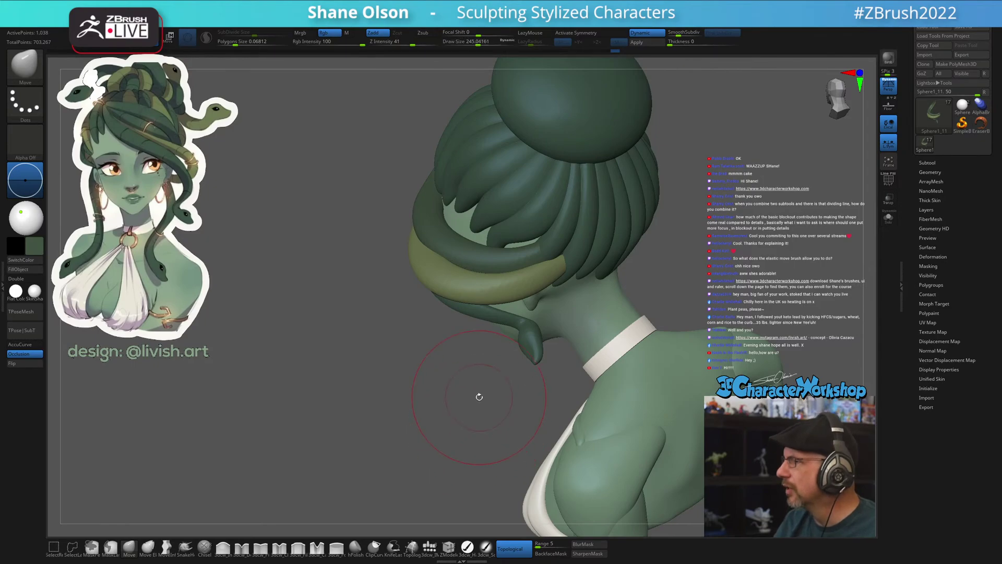
mouse_move(476, 396)
mouse_down()
mouse_move(419, 365)
mouse_move(434, 301)
mouse_move(457, 313)
mouse_move(463, 272)
mouse_up()
key(s)
click(468, 305)
Push the snake copy's rear section closer to the hair with the Move brush at a draw size of about 400
right_drag(463, 272, 452, 282)
key(s)
click(476, 361)
drag(476, 362, 484, 361)
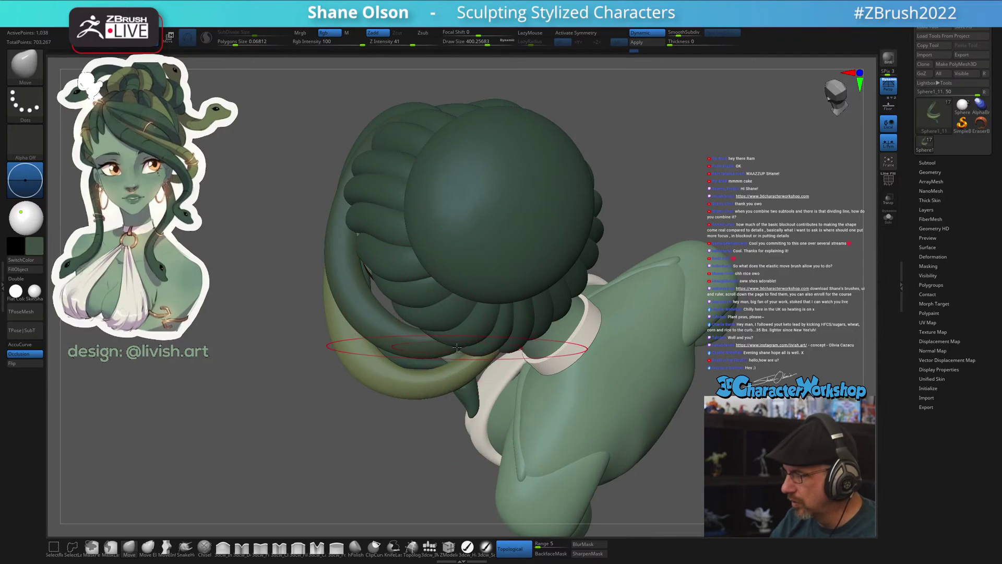
right_drag(450, 334, 460, 298)
drag(466, 343, 461, 341)
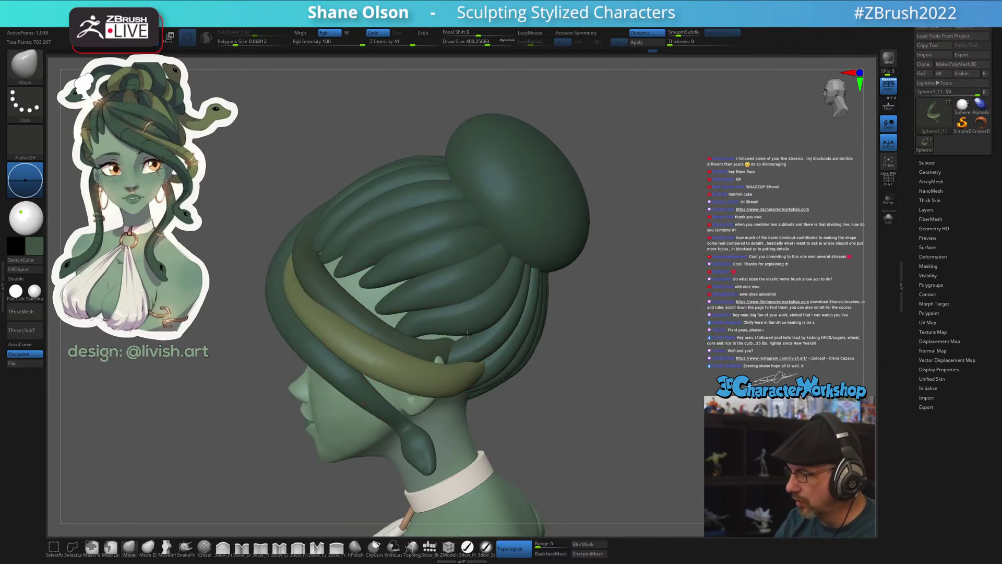
right_drag(462, 340, 465, 336)
shift+drag(465, 336, 469, 333)
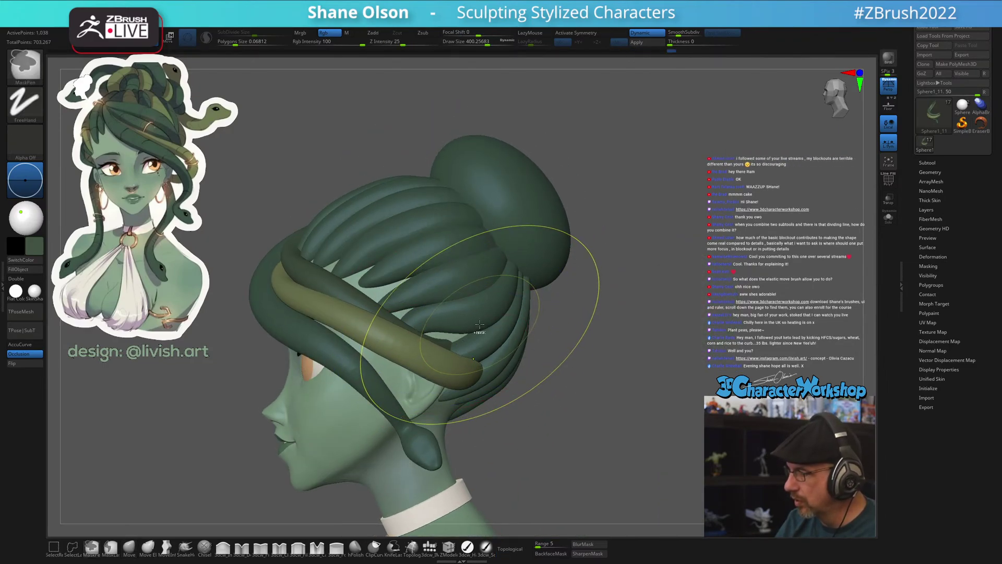
Mask the olive snake and the front dark snake, leaving the upper dark copy free for further Move brush edits
key(w)
right_drag(481, 324, 423, 319)
ctrl+click(356, 316)
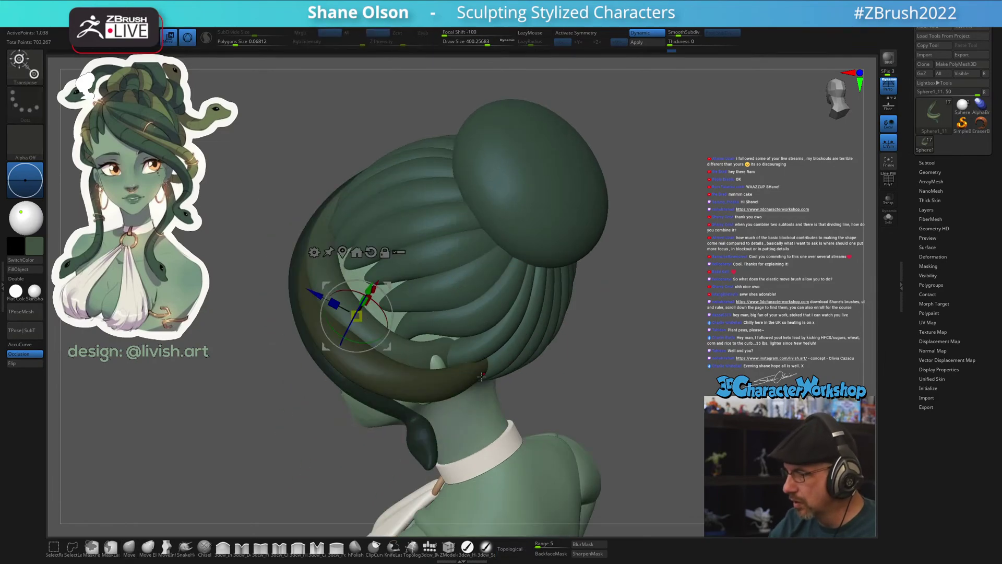
key(q)
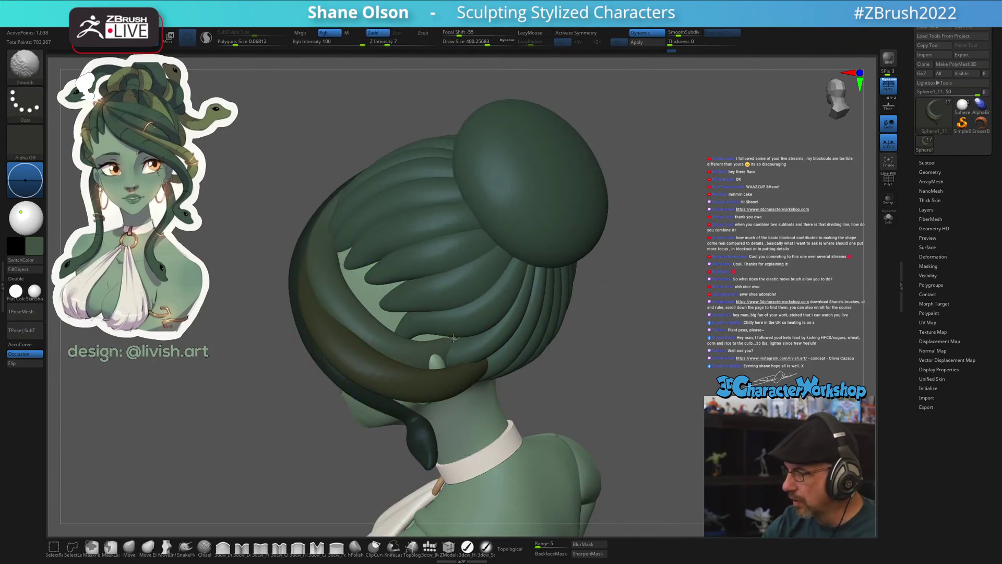
mouse_move(425, 346)
right_down()
mouse_move(446, 354)
mouse_move(477, 340)
mouse_move(457, 340)
mouse_move(503, 340)
mouse_move(464, 280)
mouse_move(581, 321)
right_up()
right_drag(474, 283, 447, 245)
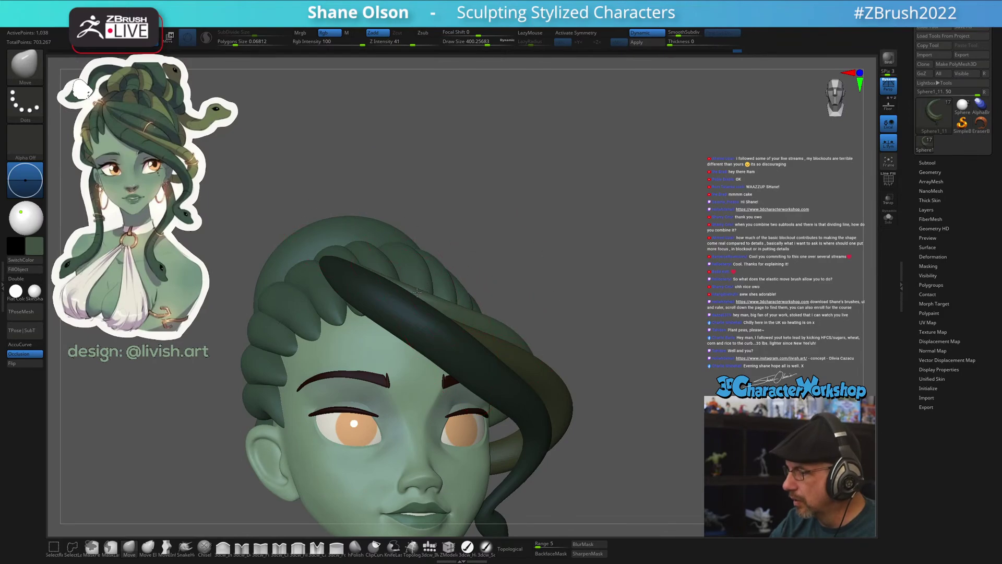
Ready the transform gizmo on the upper dark snake copy, keeping the olive and front dark snakes masked
mouse_move(540, 286)
right_down()
mouse_move(567, 339)
mouse_move(535, 326)
right_up()
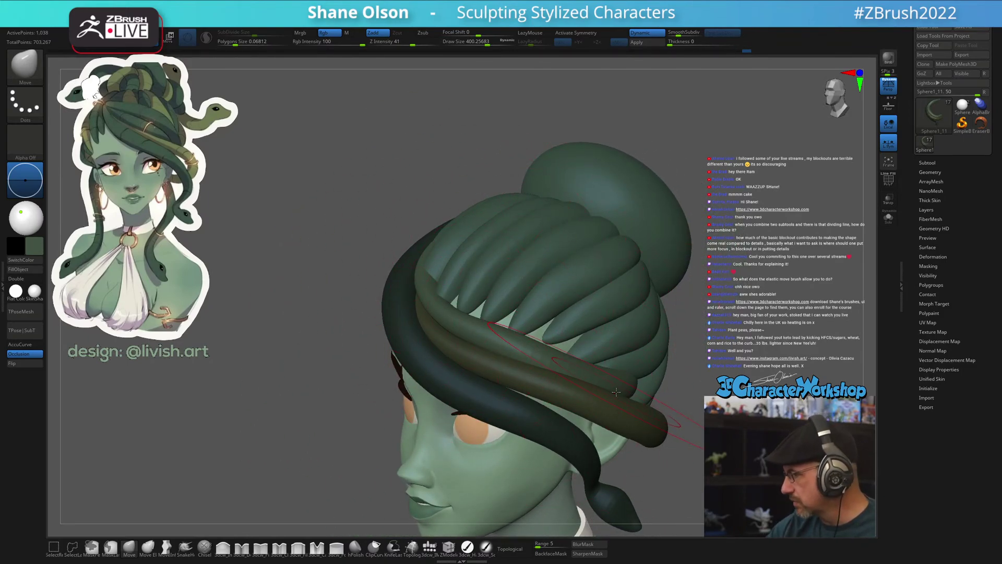
right_drag(616, 362, 628, 356)
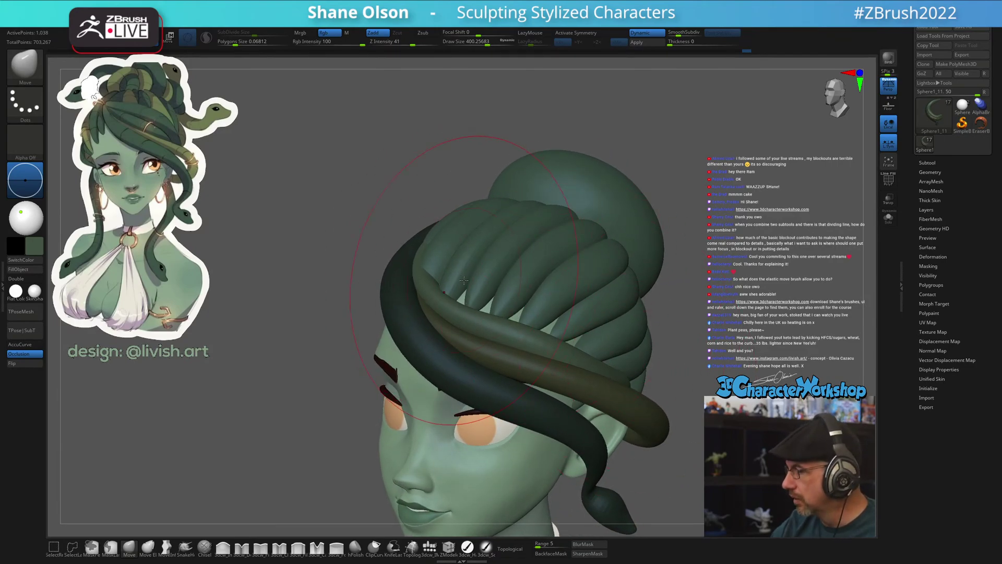
right_drag(696, 416, 690, 422)
key(w)
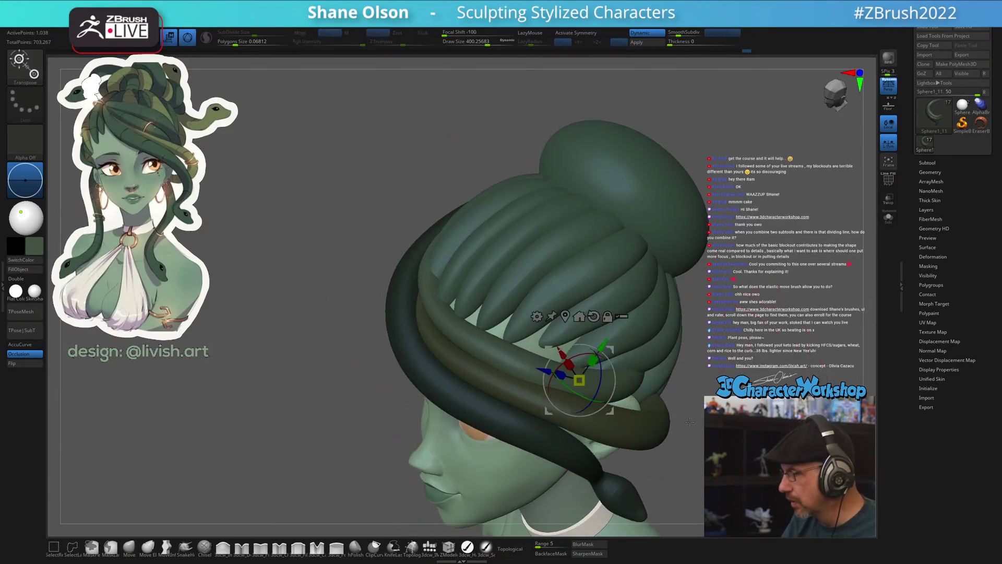
ctrl+click(501, 355)
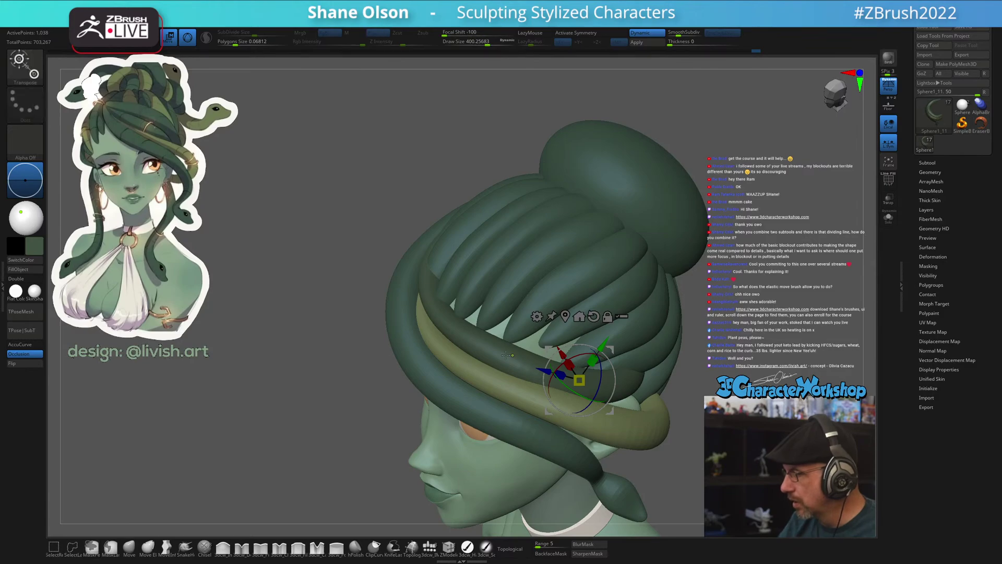
right_drag(534, 291, 570, 302)
alt+right_drag(701, 449, 698, 402)
right_drag(622, 336, 469, 367)
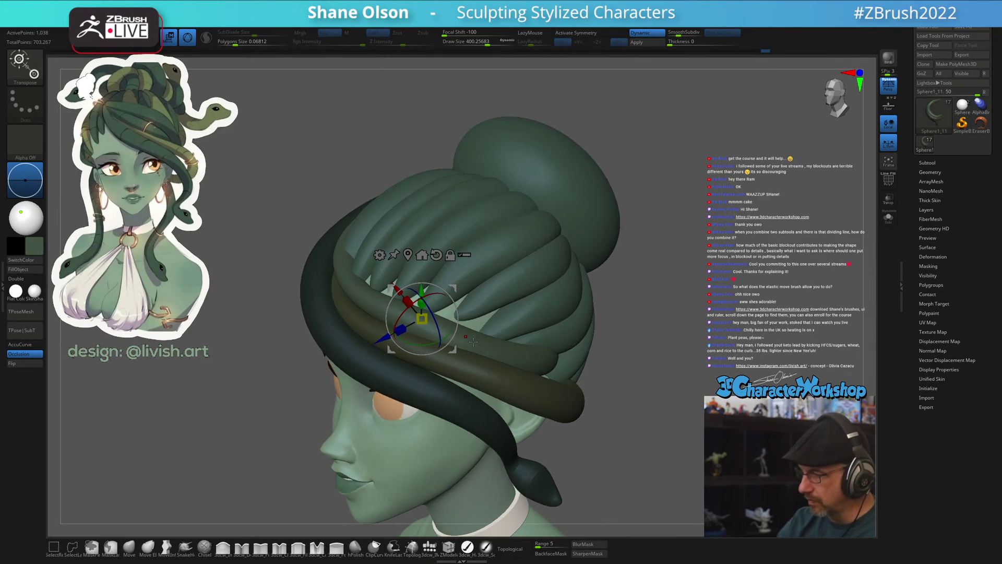
right_drag(625, 372, 522, 307)
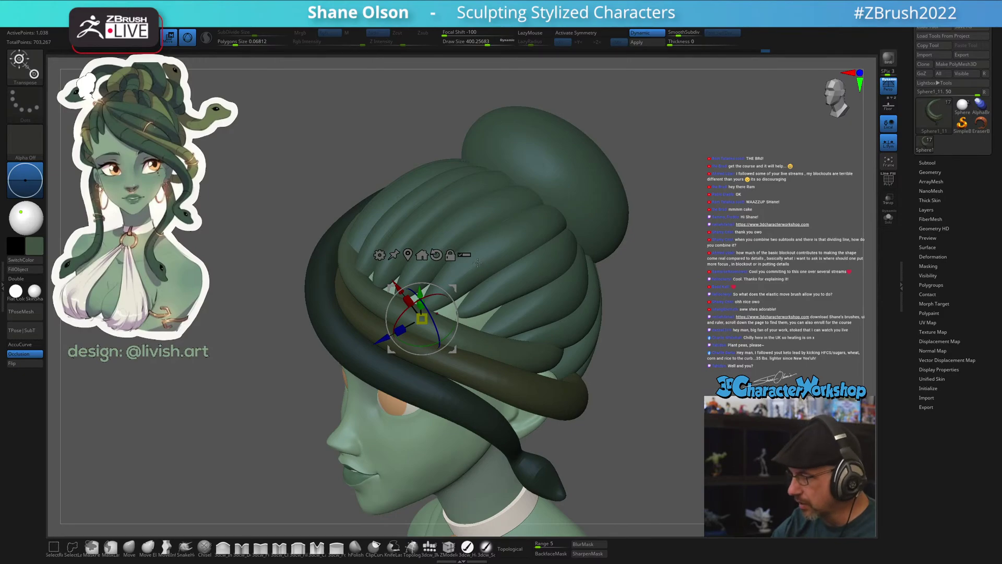
Show the polygroup wireframe and duplicate the unmasked upper snake, offsetting the new copy slightly upward over the hair
right_drag(478, 262, 490, 355)
key(shift+f)
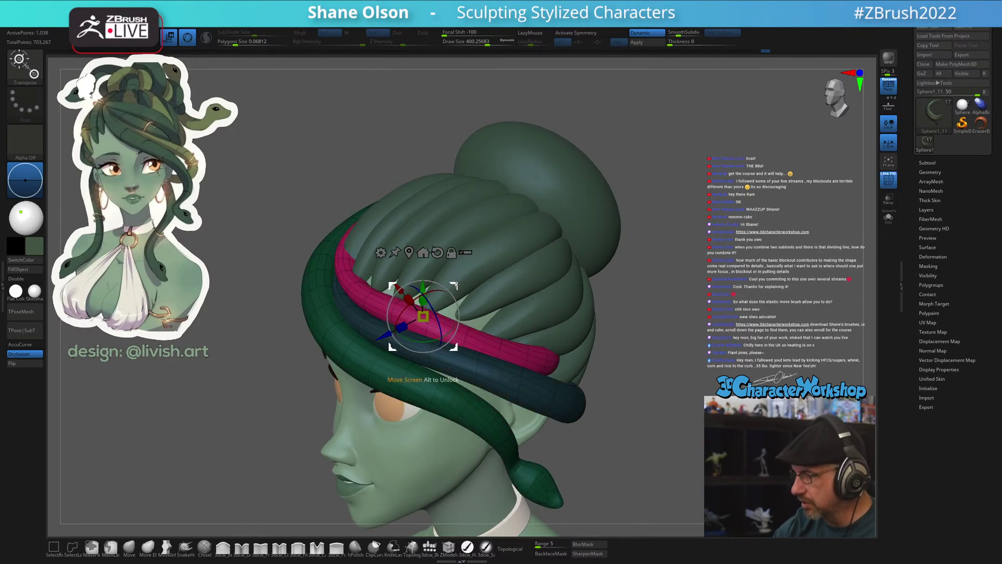
ctrl+drag(455, 284, 461, 267)
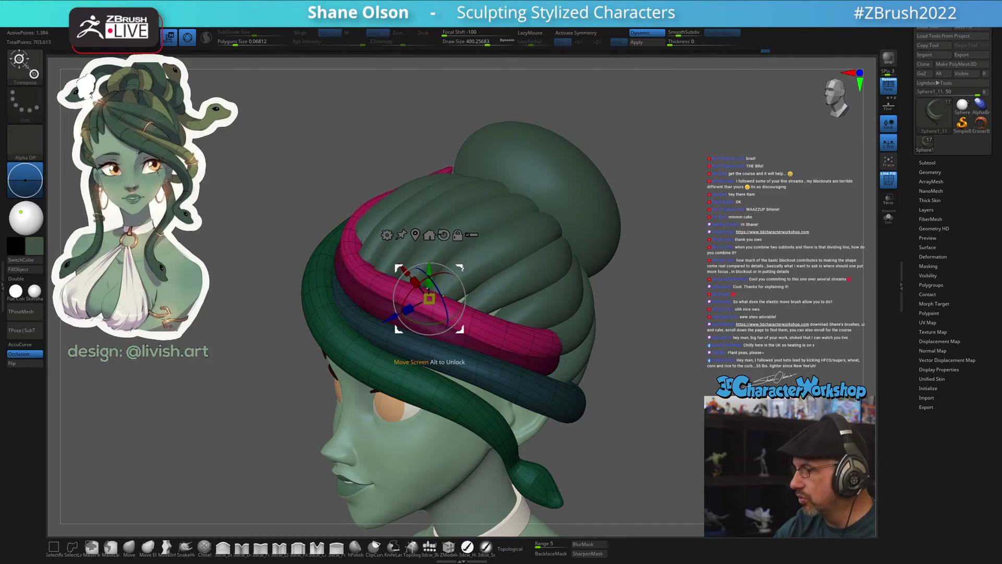
right_drag(484, 280, 594, 401)
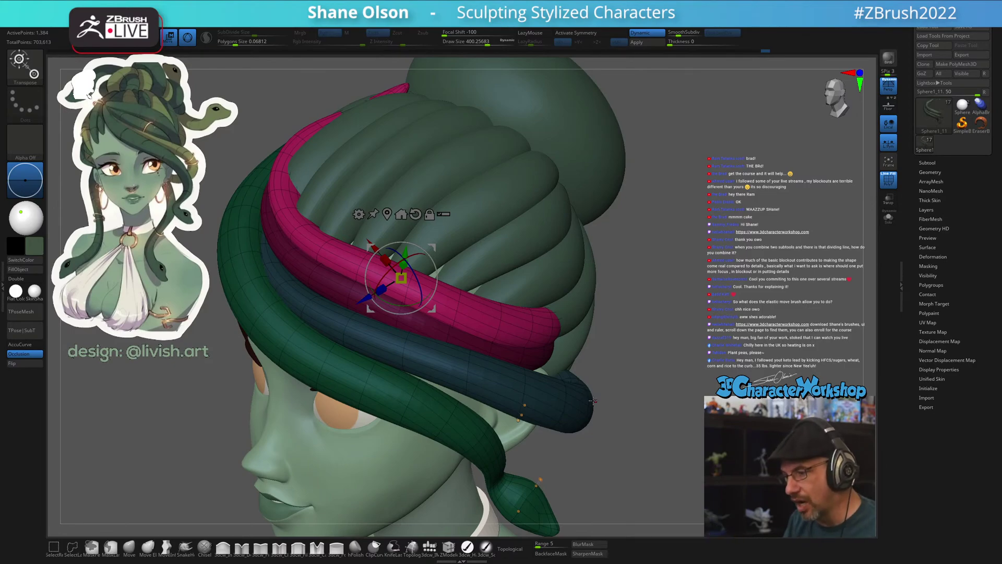
right_drag(491, 340, 465, 307)
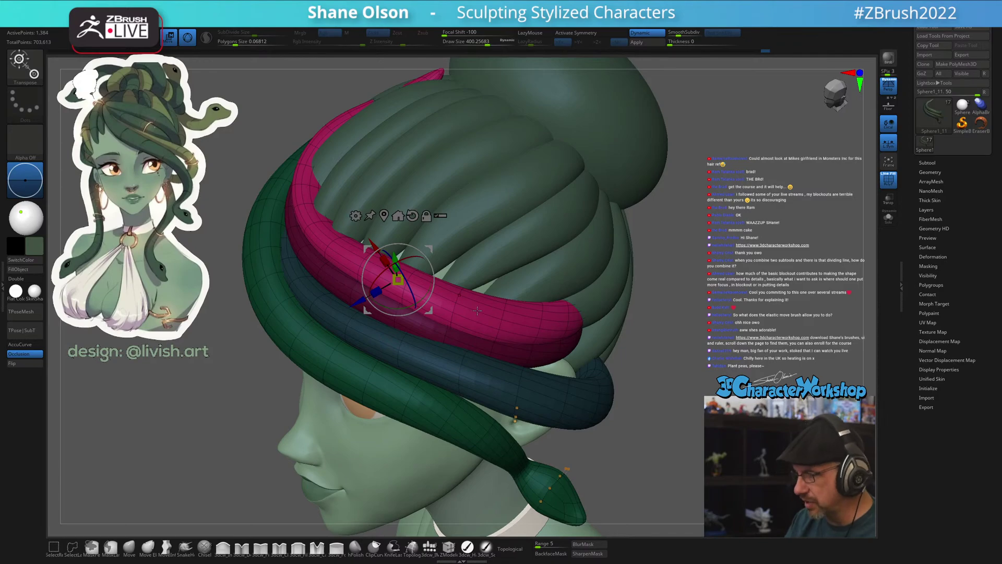
Give the new top snake copy its own polygroup and mask all the other snakes
key(ctrl)
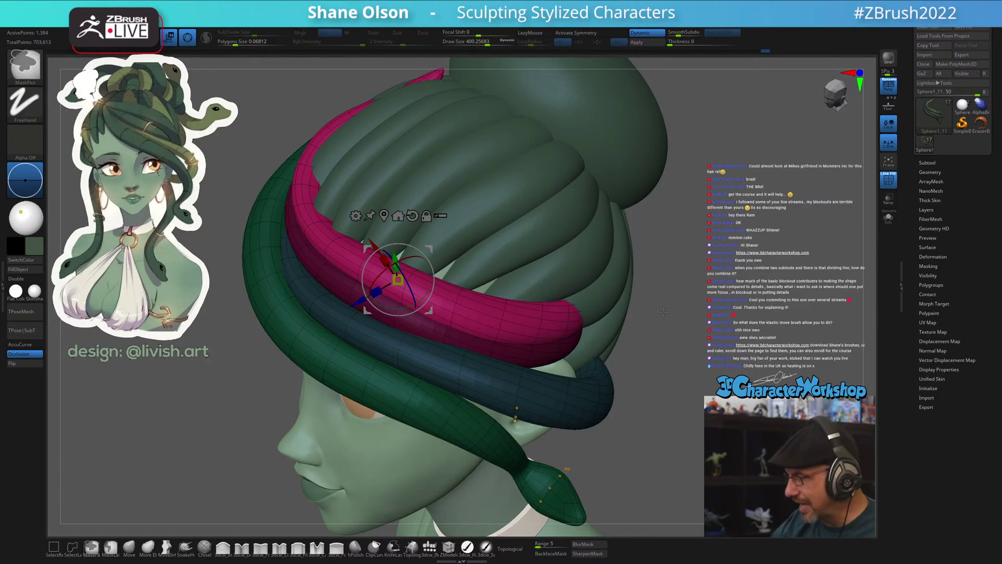
ctrl+click(651, 416)
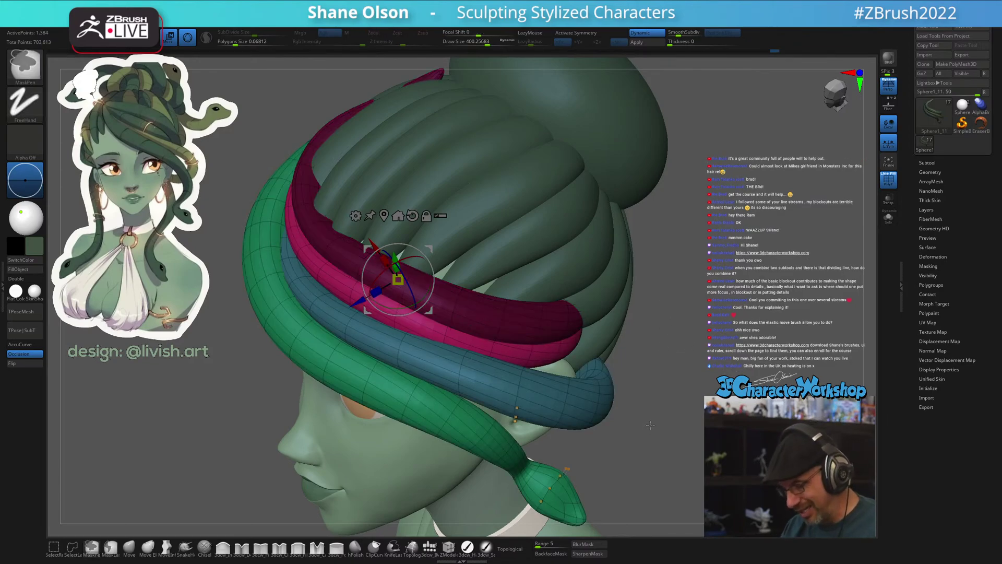
ctrl+click(650, 425)
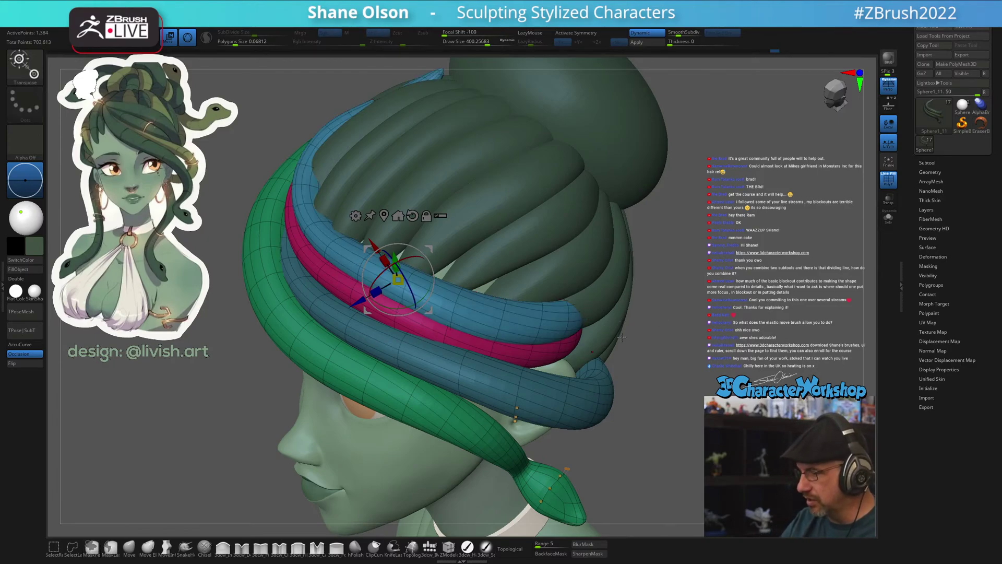
right_drag(536, 376, 536, 356)
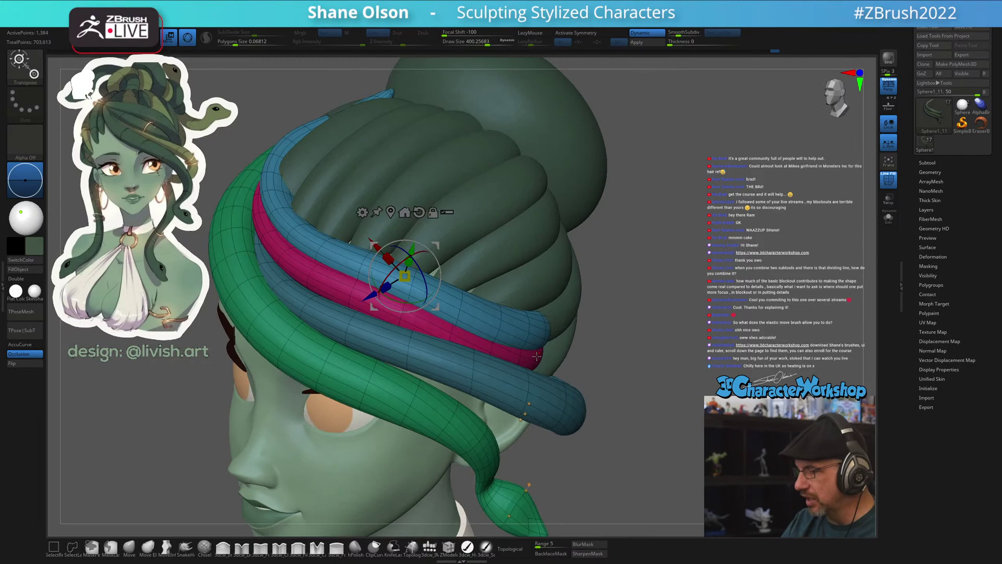
ctrl+click(462, 301)
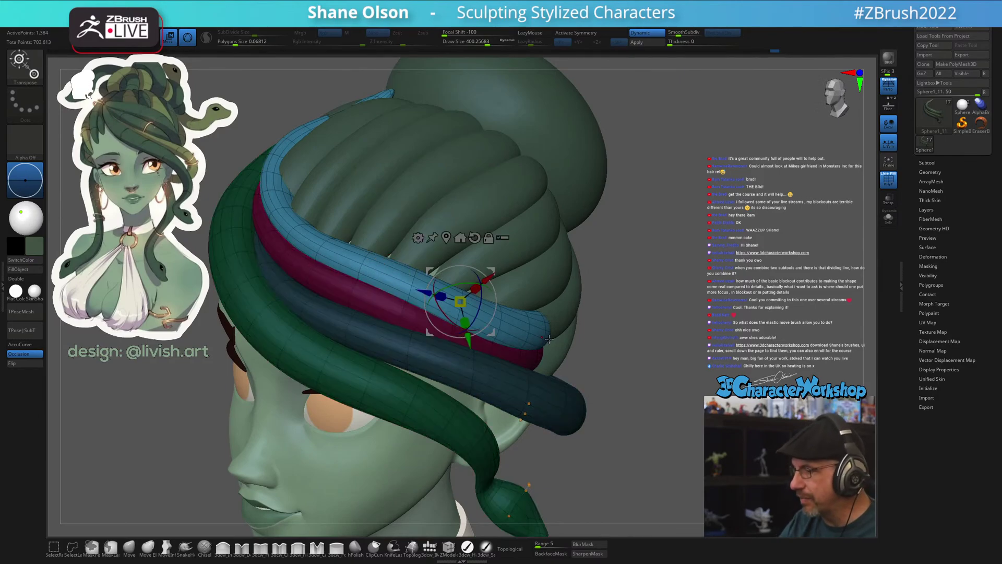
Adjust the top copy's placement with the gizmo and pull its rear end into the hair with the Move brush
drag(494, 275, 505, 284)
right_drag(618, 357, 599, 397)
click(129, 546)
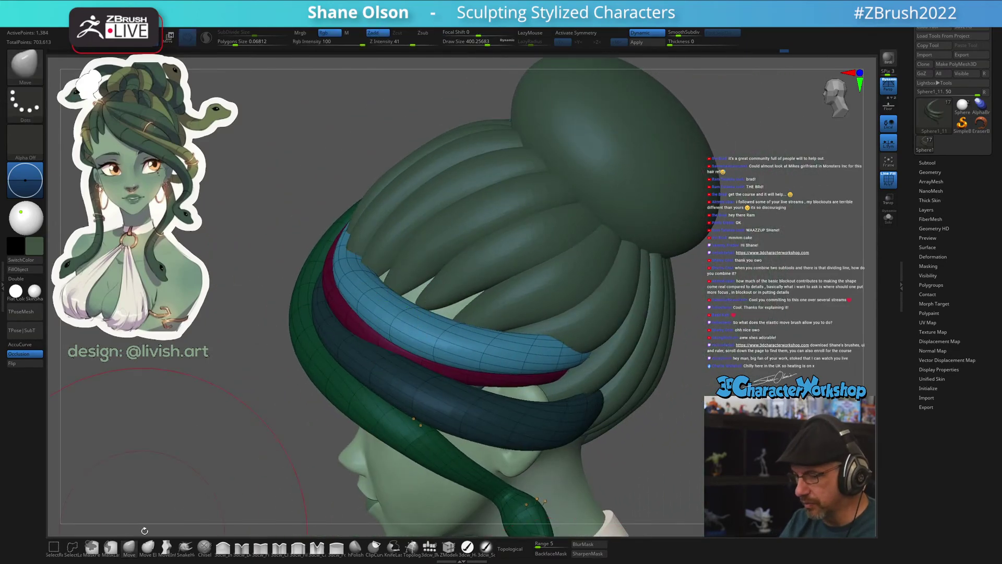
right_drag(413, 418, 504, 399)
mouse_move(567, 366)
mouse_down()
mouse_move(623, 385)
mouse_move(611, 391)
mouse_move(619, 403)
mouse_move(611, 306)
mouse_move(522, 318)
mouse_up()
mouse_move(442, 329)
mouse_down()
mouse_move(368, 228)
mouse_move(384, 238)
mouse_move(402, 210)
mouse_move(386, 168)
mouse_up()
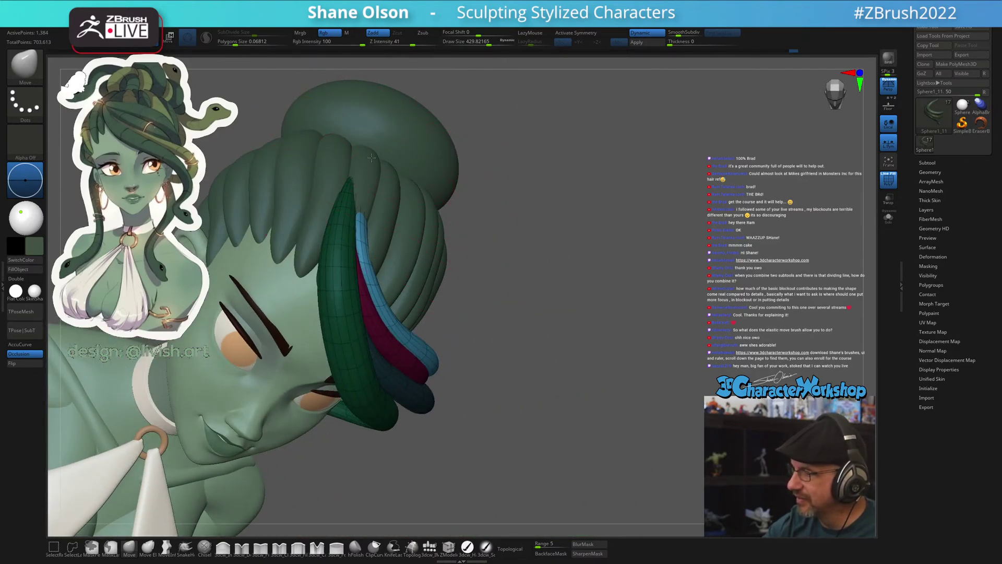
Reshape the top copy's front section along the hairline with the Move brush at a draw size of about 500
mouse_move(365, 215)
mouse_down()
mouse_move(362, 243)
mouse_move(387, 284)
mouse_up()
mouse_move(377, 238)
mouse_down()
mouse_move(395, 316)
mouse_move(366, 293)
mouse_move(378, 314)
mouse_move(464, 342)
mouse_move(468, 325)
mouse_up()
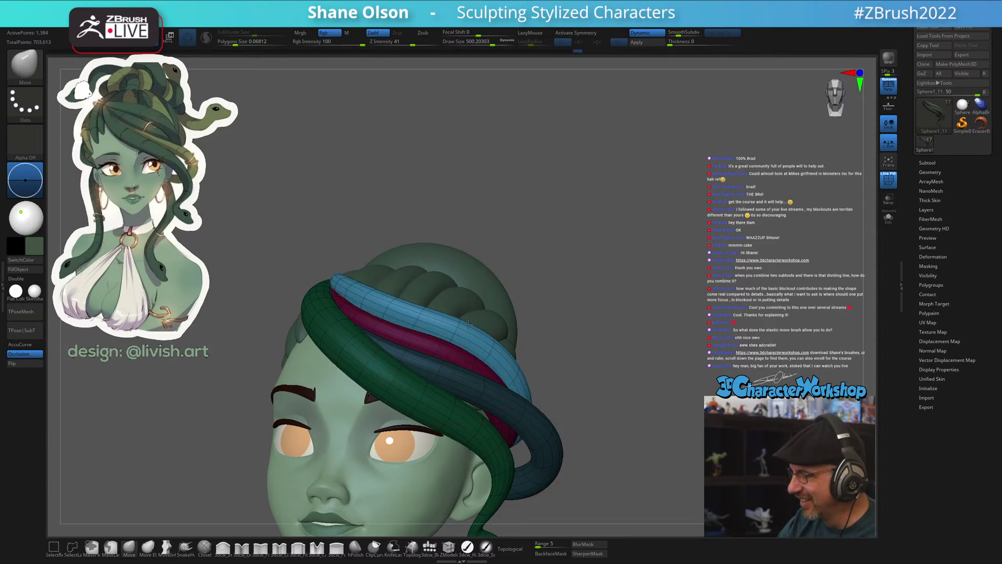
mouse_move(593, 385)
mouse_down()
mouse_move(601, 418)
mouse_move(574, 468)
mouse_move(576, 454)
mouse_up()
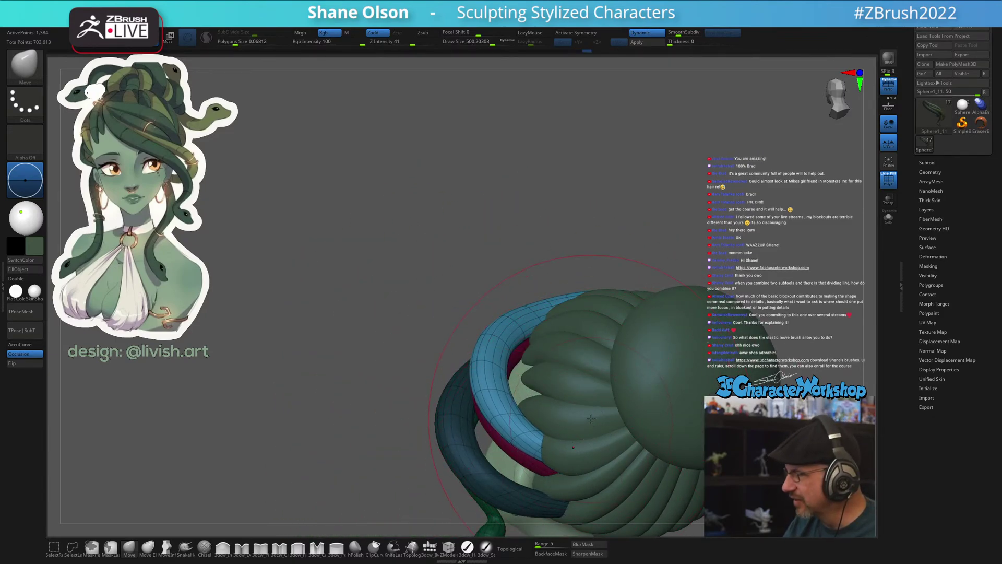
mouse_move(590, 418)
mouse_down()
mouse_move(580, 362)
mouse_move(504, 361)
mouse_move(528, 361)
mouse_up()
Bend the top copy around the side of the head with the Move brush at draw sizes of about 704 and 638
key(s)
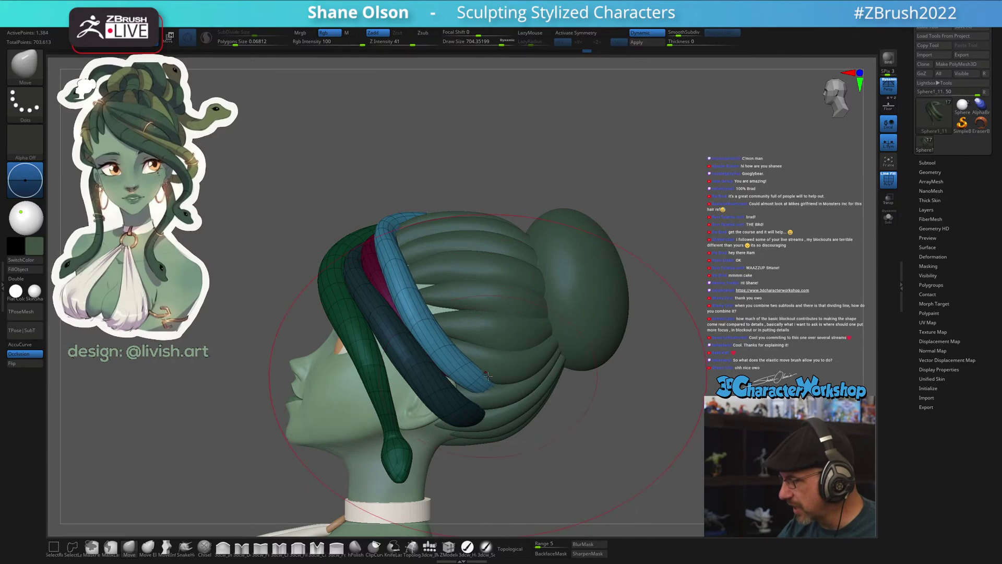
drag(532, 361, 520, 315)
right_drag(520, 315, 514, 318)
key(s)
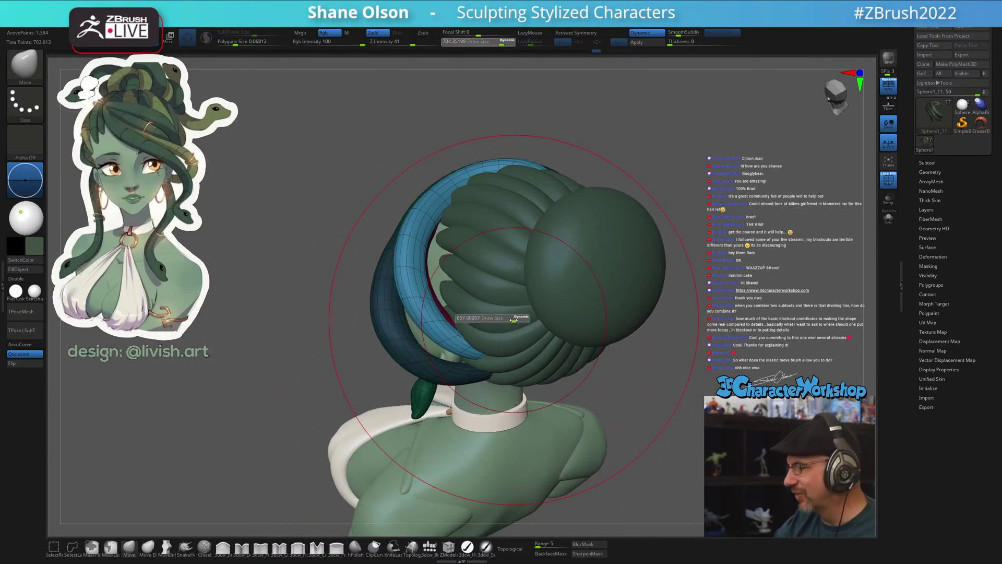
drag(514, 318, 506, 318)
mouse_move(483, 305)
right_down()
mouse_move(467, 313)
mouse_move(447, 257)
mouse_move(416, 324)
mouse_move(528, 267)
mouse_move(517, 295)
right_up()
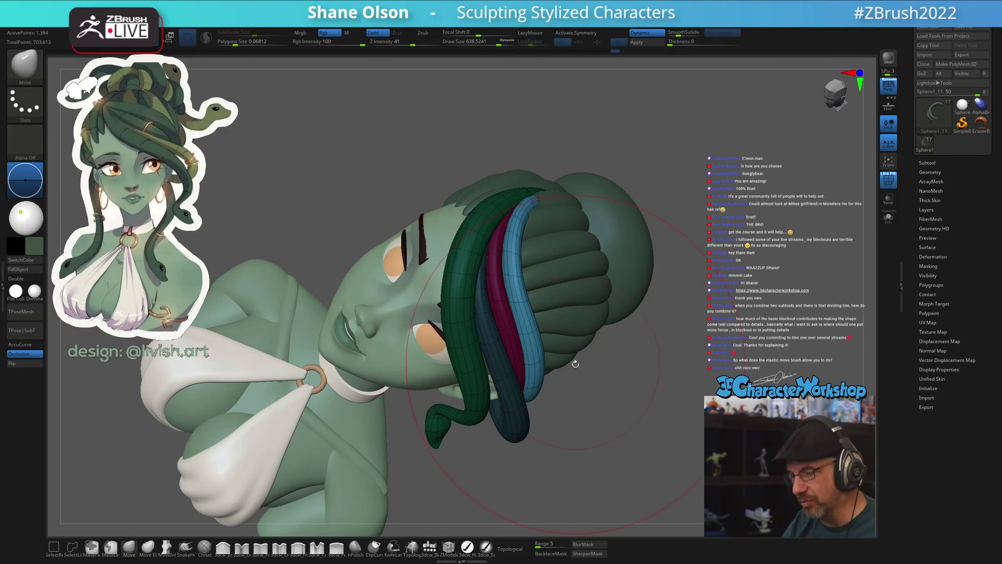
Refine the top copy's curve and rear end against the hair with the Move brush at draw sizes of about 468 and 351
right_drag(569, 375, 545, 386)
key(s)
drag(545, 385, 540, 381)
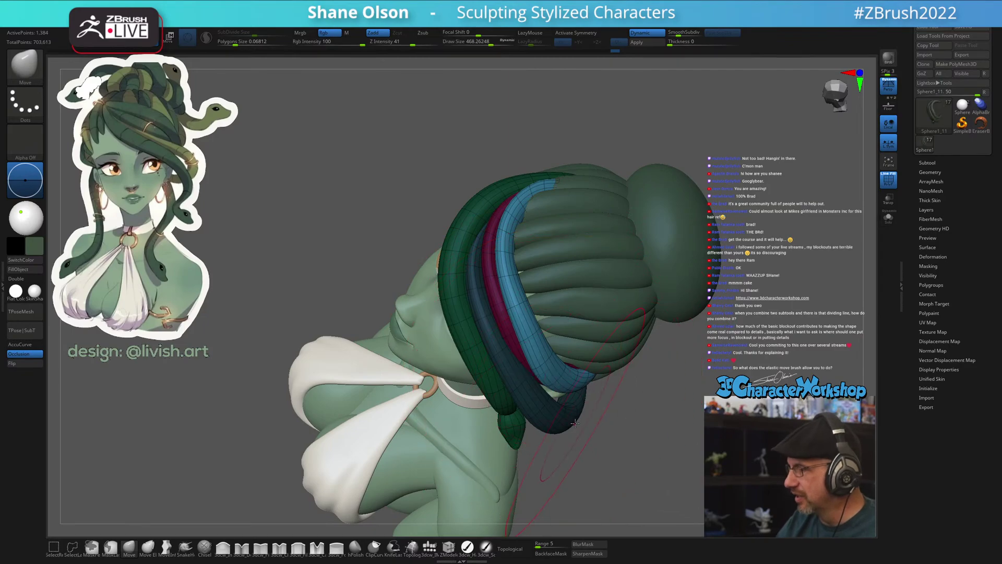
key(s)
drag(589, 427, 581, 426)
mouse_move(614, 429)
right_down()
mouse_move(626, 431)
mouse_move(387, 510)
right_up()
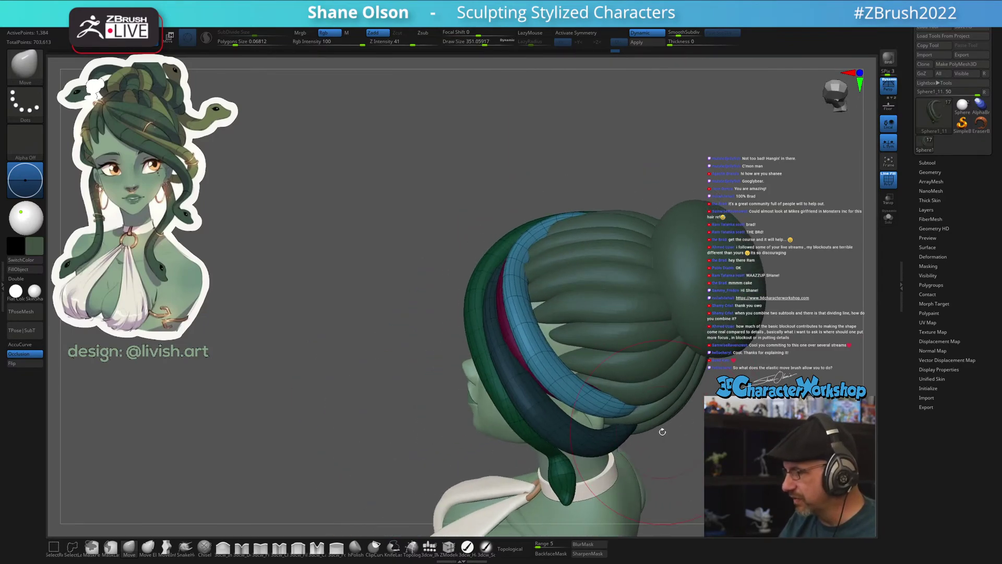
right_drag(318, 406, 471, 312)
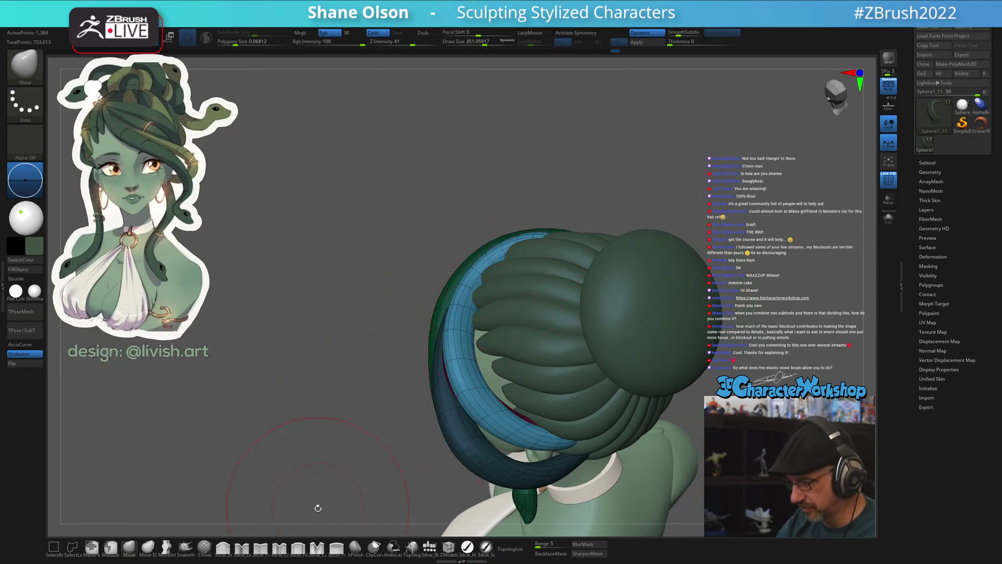
Thicken the top copy's side section with the inflate brush at a Z intensity of 5
click(223, 548)
right_drag(524, 300, 502, 273)
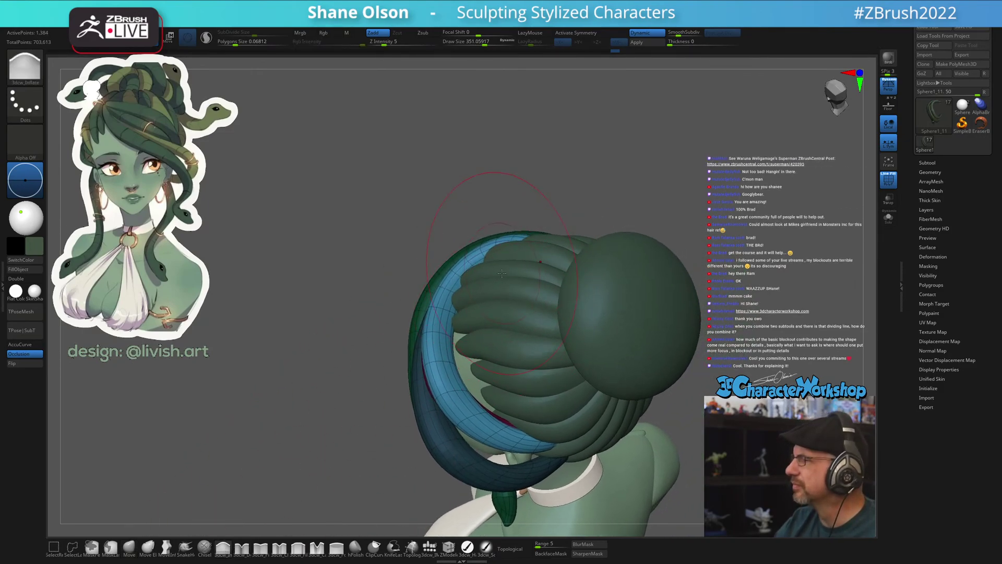
mouse_move(459, 309)
alt+right_down()
mouse_move(409, 307)
mouse_move(433, 297)
mouse_move(450, 315)
mouse_move(502, 323)
alt+right_up()
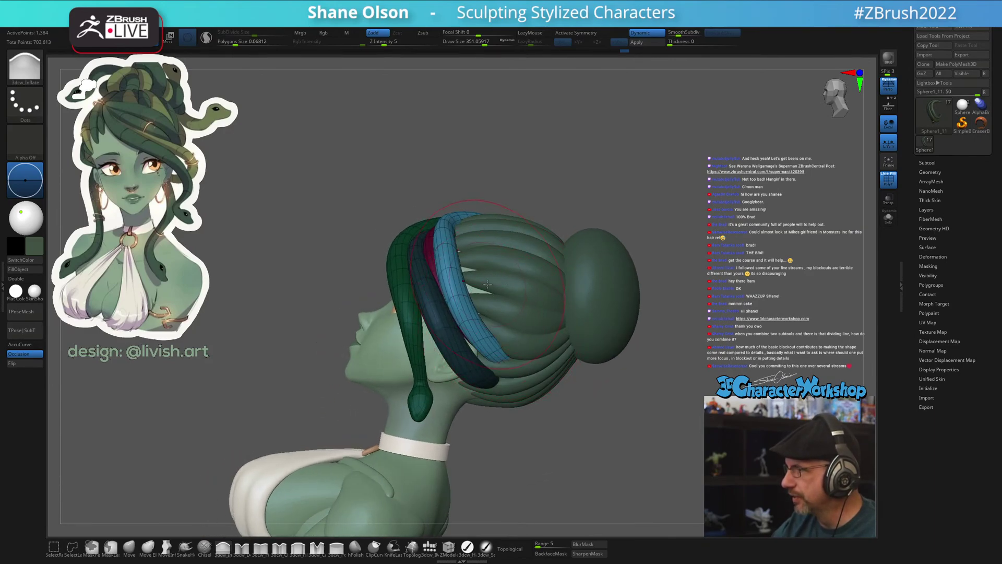
right_drag(487, 284, 479, 290)
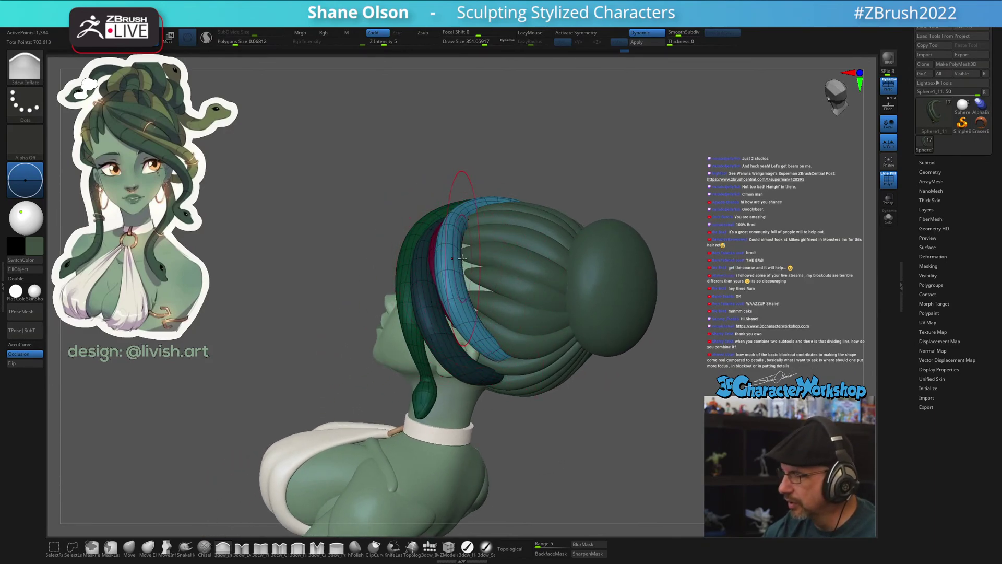
right_drag(462, 258, 463, 266)
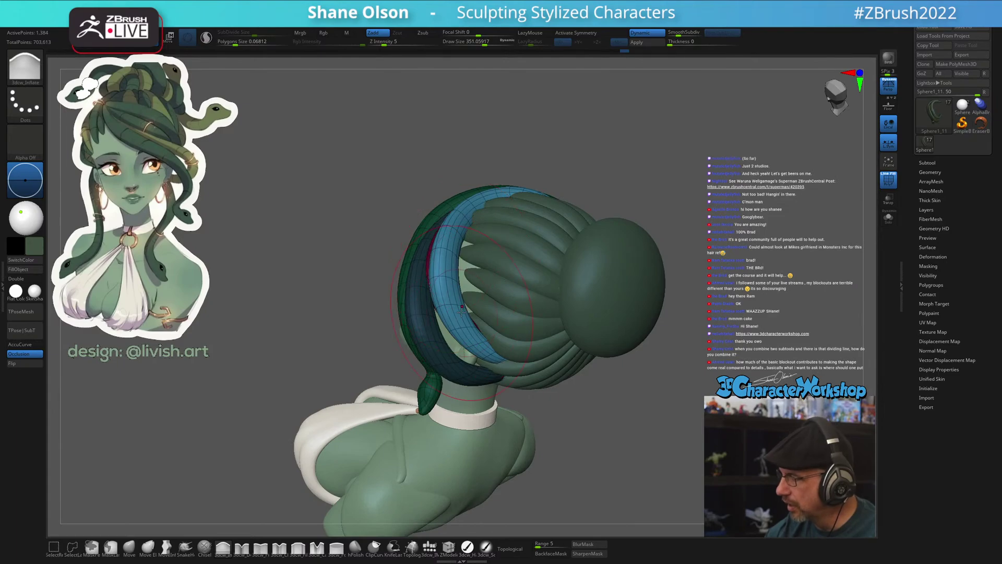
mouse_move(495, 309)
right_down()
mouse_move(518, 335)
mouse_move(491, 318)
right_up()
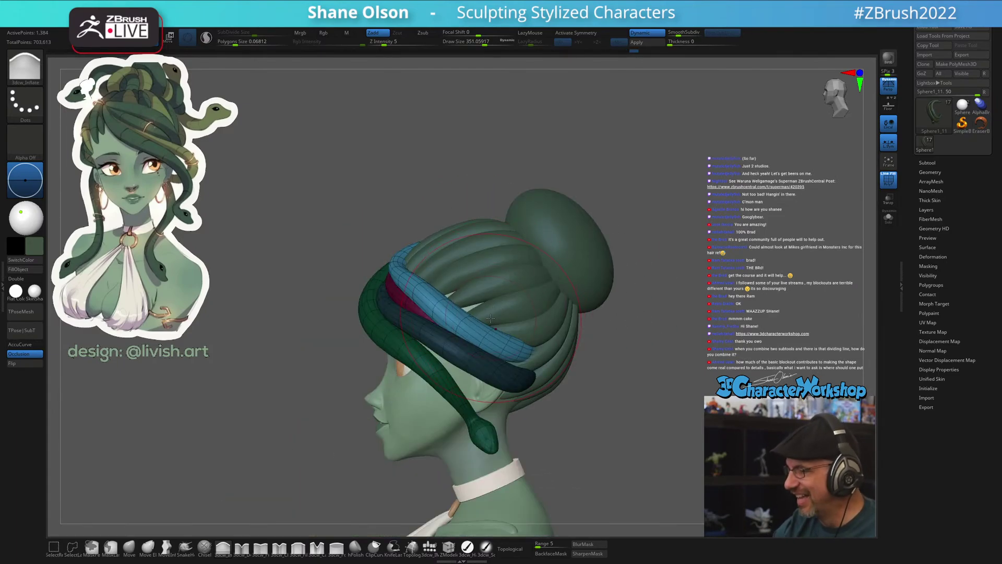
mouse_move(295, 439)
right_down()
mouse_move(314, 458)
mouse_move(519, 367)
mouse_move(529, 346)
right_up()
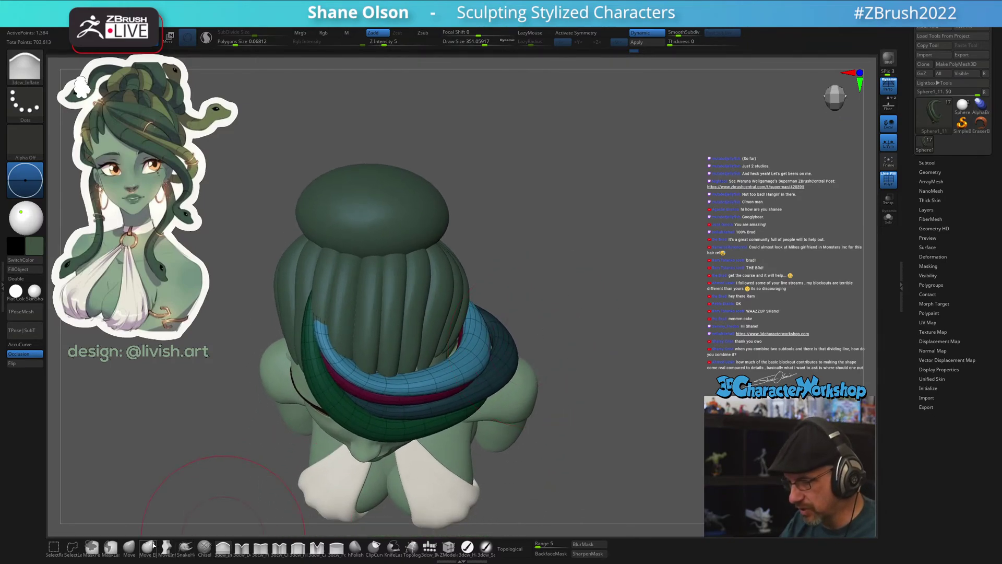
Push the top copy's side section in toward the hair with the Move brush at a draw size of about 407
click(129, 547)
key(s)
drag(522, 302, 536, 305)
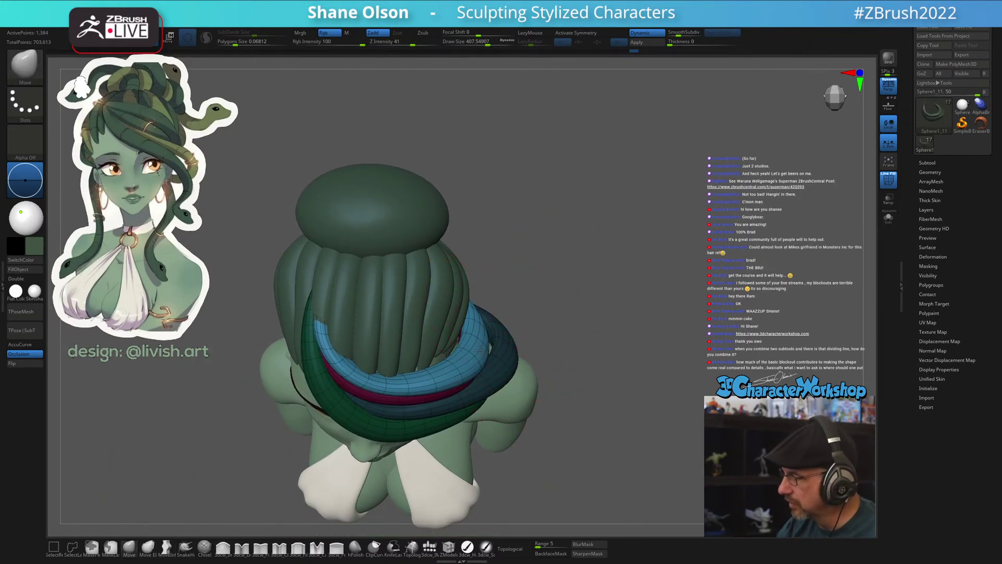
drag(480, 350, 474, 339)
mouse_move(486, 314)
right_down()
mouse_move(574, 343)
mouse_move(524, 283)
right_up()
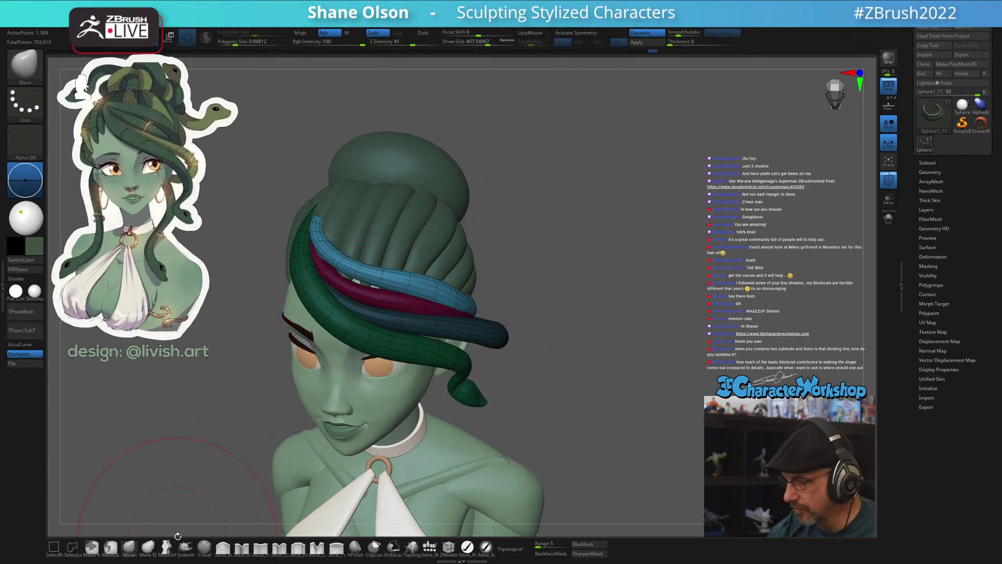
Thicken the top copy's front section above the forehead with the inflate brush at a draw size of about 407
click(223, 547)
drag(338, 255, 371, 272)
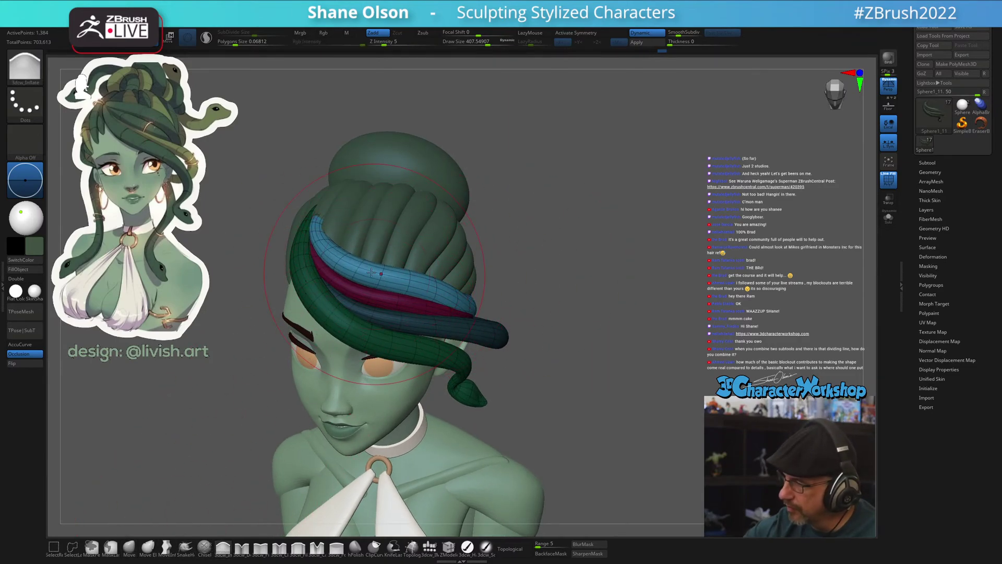
right_drag(501, 280, 463, 288)
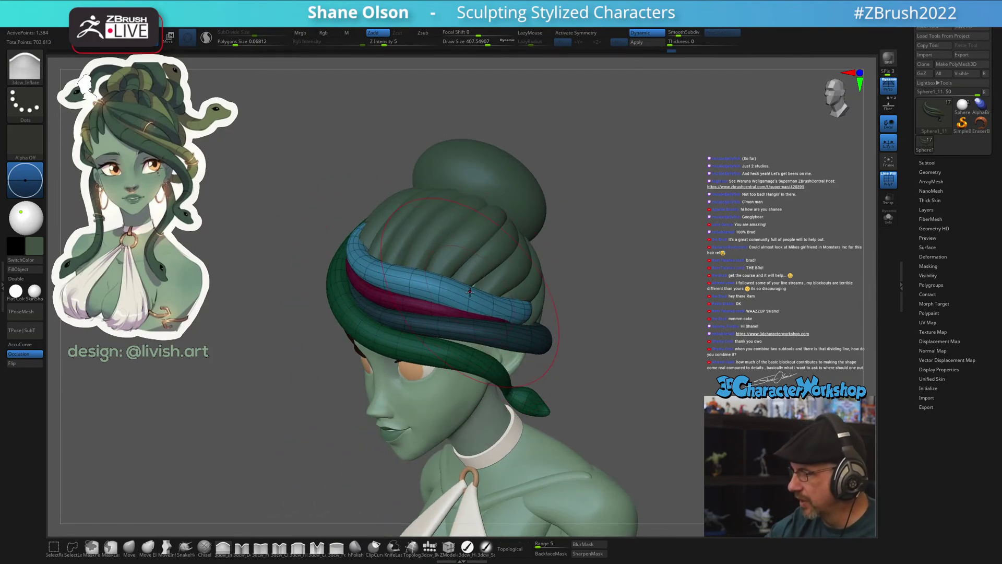
Refine the top copy's curve across the forehead and side of the hair with the Move brush at a draw size of about 430
mouse_move(638, 358)
right_down()
mouse_move(647, 365)
mouse_move(635, 376)
right_up()
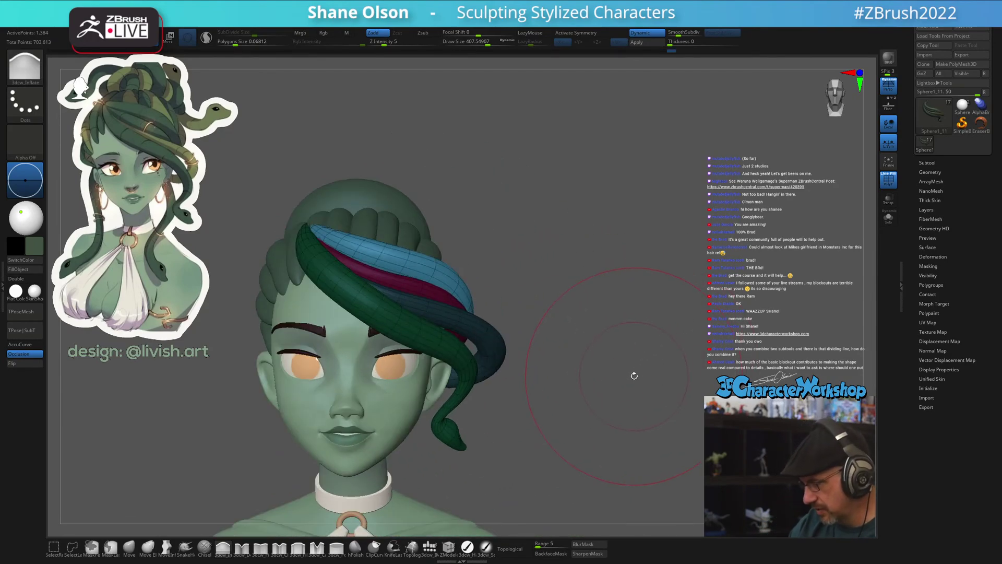
click(130, 549)
alt+drag(547, 267, 588, 295)
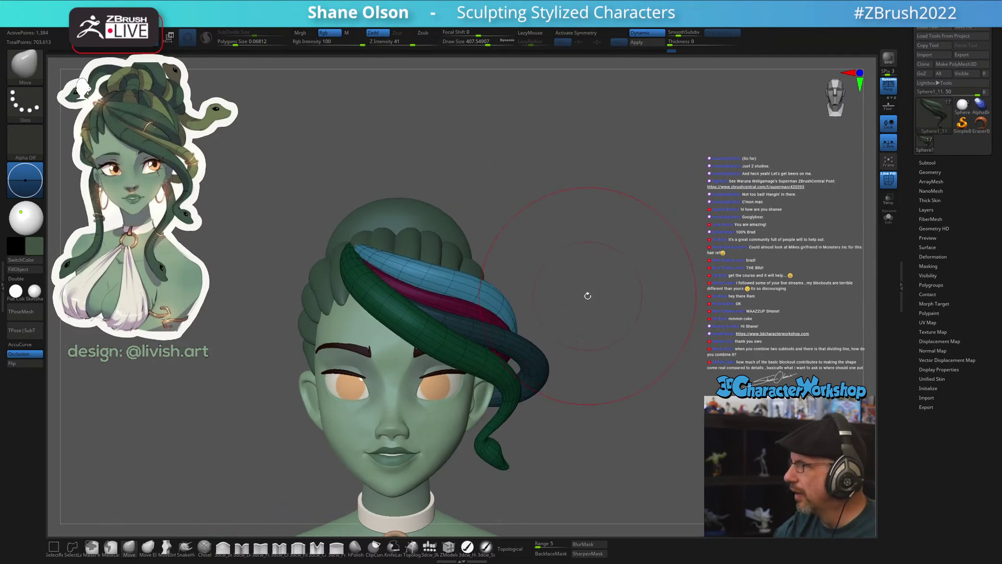
key(s)
click(591, 297)
right_drag(591, 298, 504, 290)
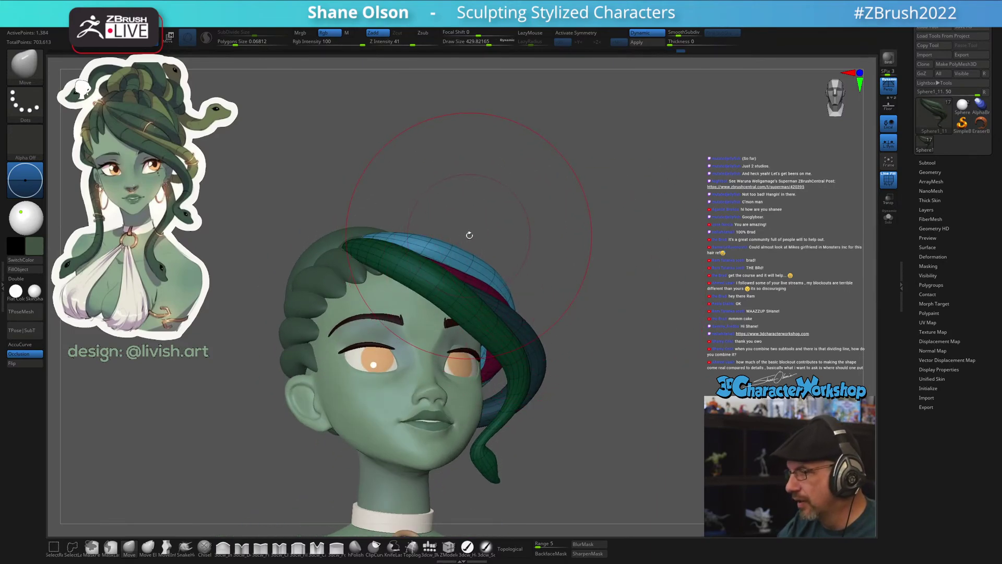
right_drag(470, 235, 487, 313)
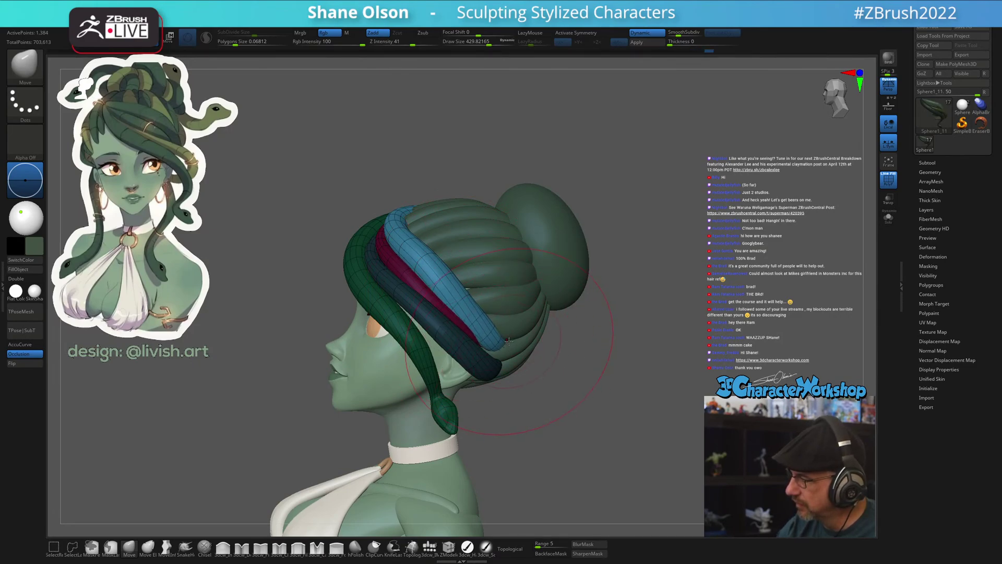
right_drag(466, 287, 585, 327)
Hide the polyframe and inspect the whole bust with its layered snakes from the front and from above
key(shift+f)
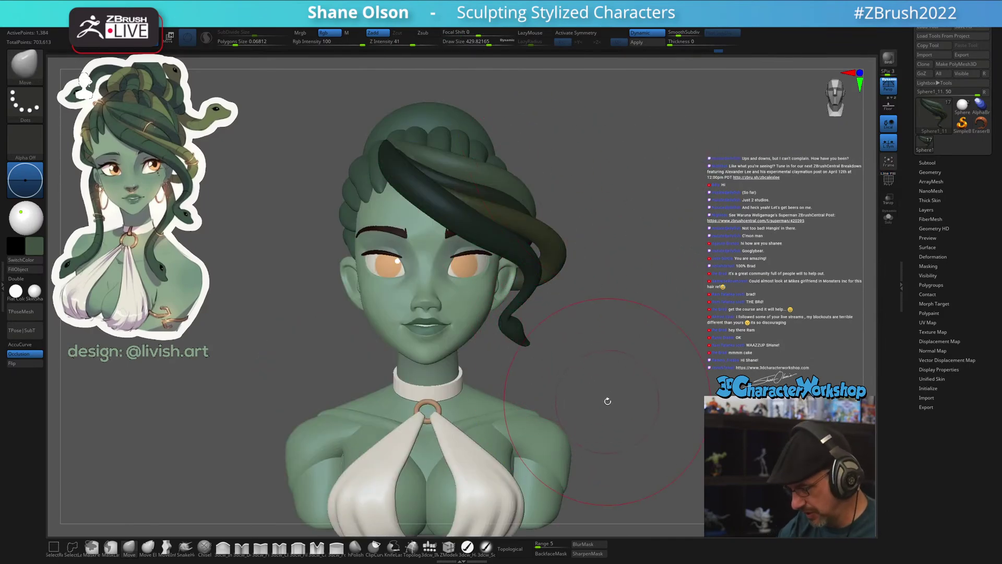
key(f)
mouse_move(630, 371)
right_down()
mouse_move(674, 381)
mouse_move(628, 390)
right_up()
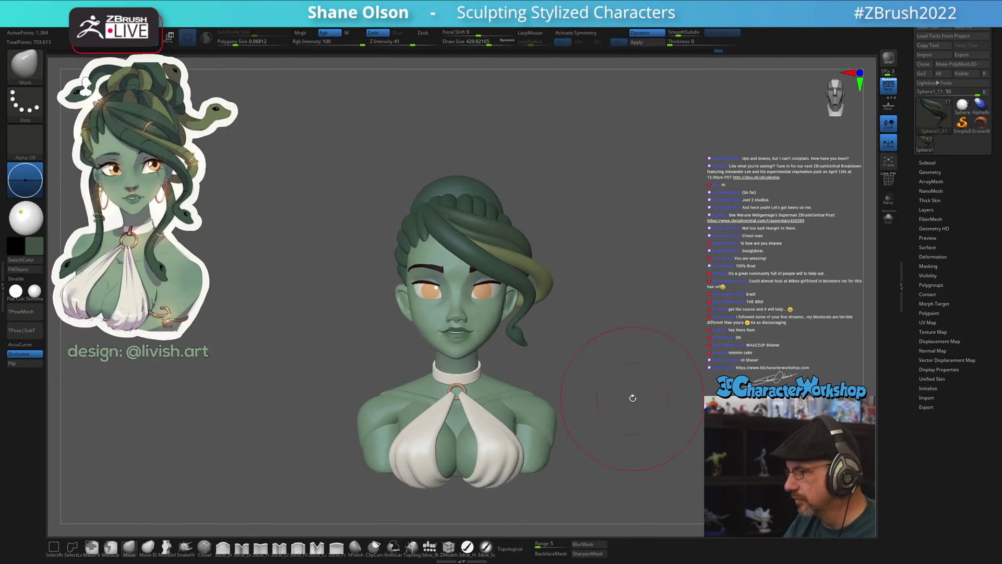
mouse_move(628, 322)
right_down()
mouse_move(617, 334)
mouse_move(582, 321)
mouse_move(463, 321)
right_up()
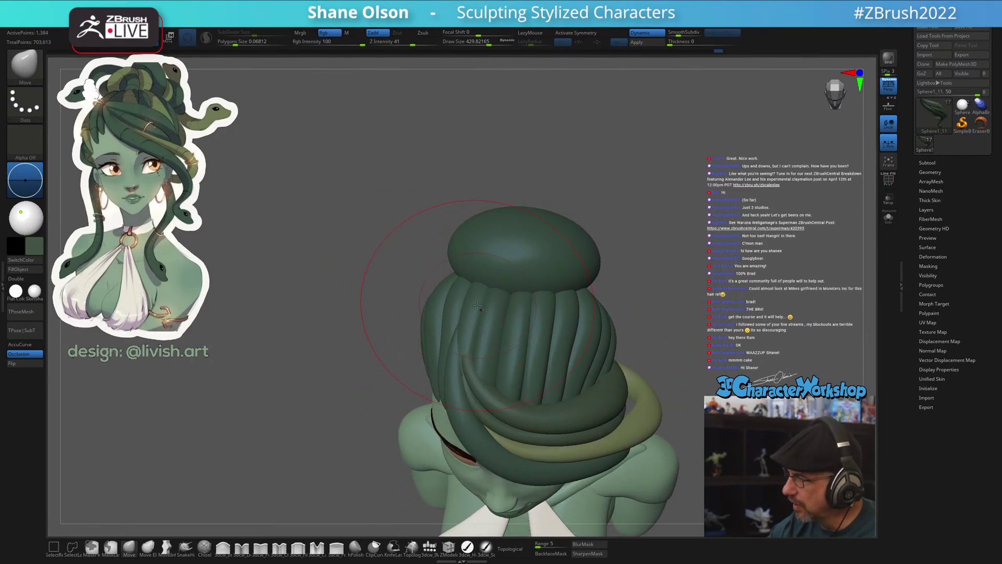
Select the hair strands beneath the bun, show their polyframe and turn off symmetry
key(s)
drag(502, 321, 494, 322)
alt+right_drag(472, 313, 489, 282)
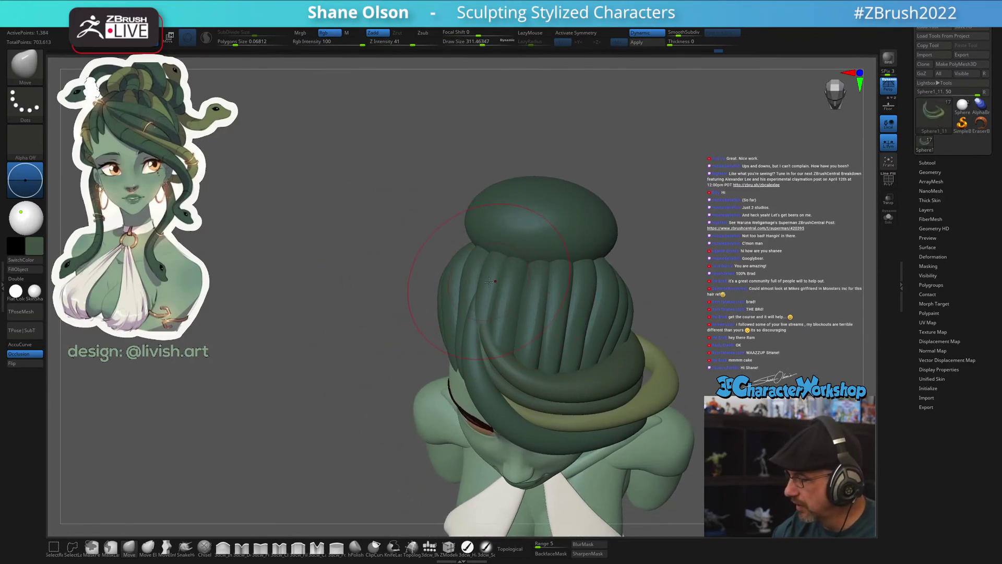
alt+click(490, 288)
key(shift+f)
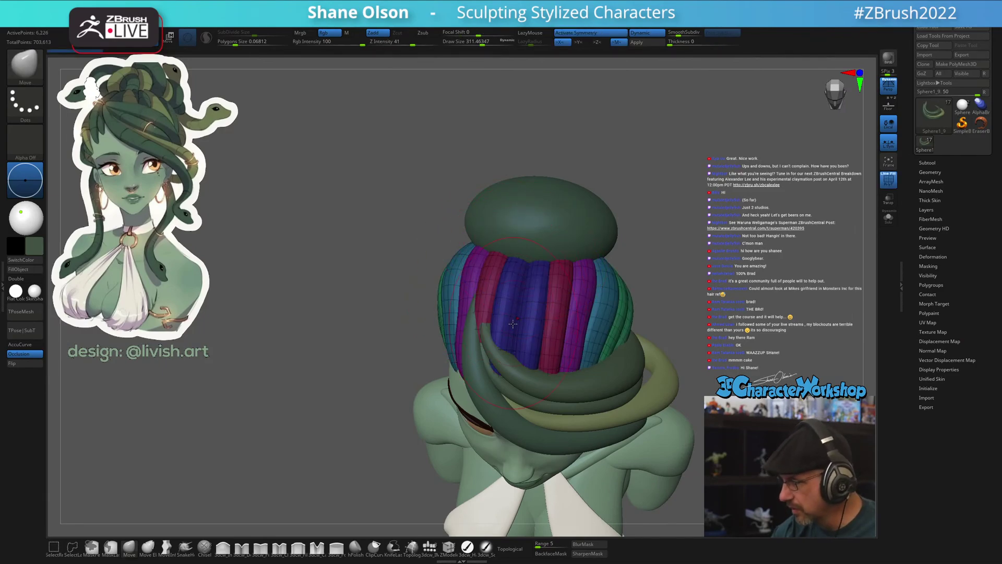
right_drag(508, 346, 526, 332)
key(x)
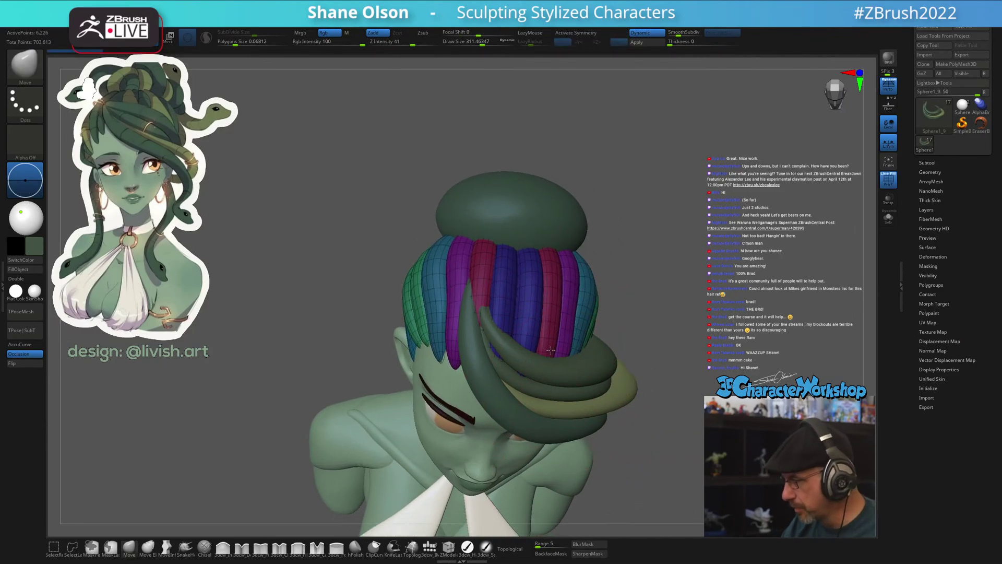
Move the strands beside the front snake with topological masking on, using the Move brush at draw sizes of about 268 and 182
right_drag(543, 413, 487, 320)
key(s)
drag(464, 332, 460, 332)
drag(453, 327, 462, 327)
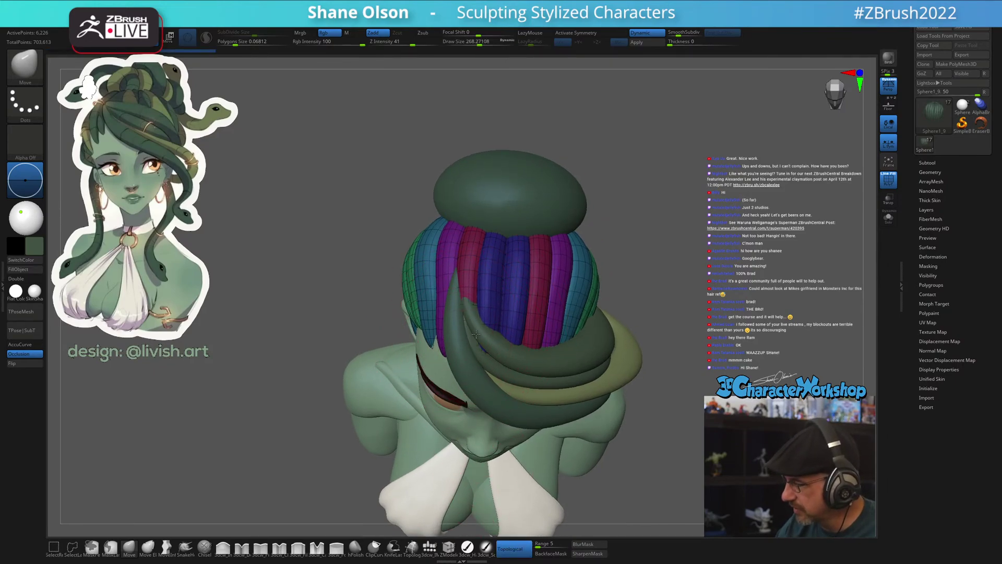
right_drag(471, 343, 440, 330)
mouse_move(440, 330)
mouse_down()
mouse_move(438, 313)
mouse_move(482, 347)
mouse_move(468, 312)
mouse_up()
mouse_move(467, 286)
right_down()
mouse_move(449, 303)
mouse_move(467, 317)
mouse_move(477, 292)
right_up()
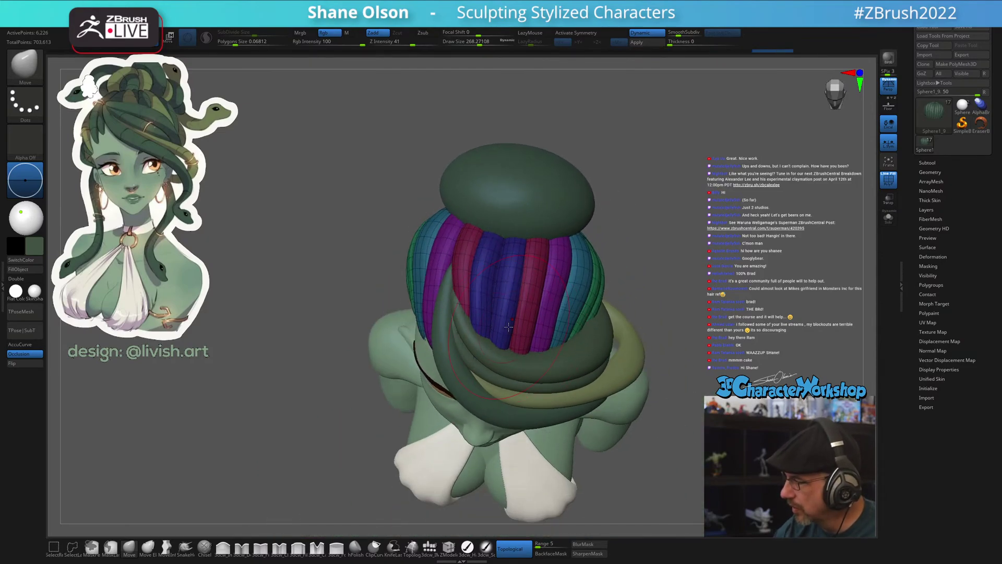
drag(476, 293, 478, 342)
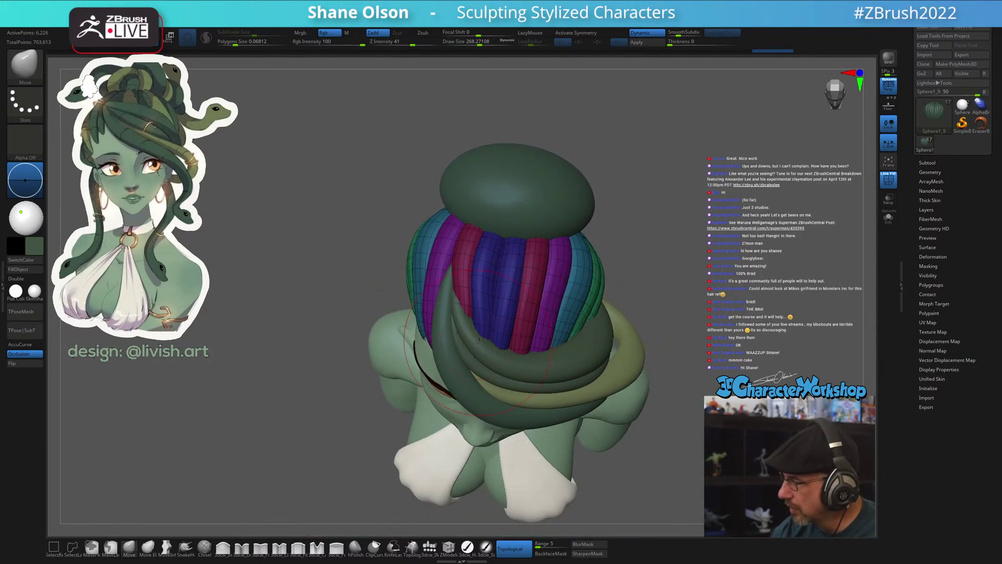
key(s)
click(488, 292)
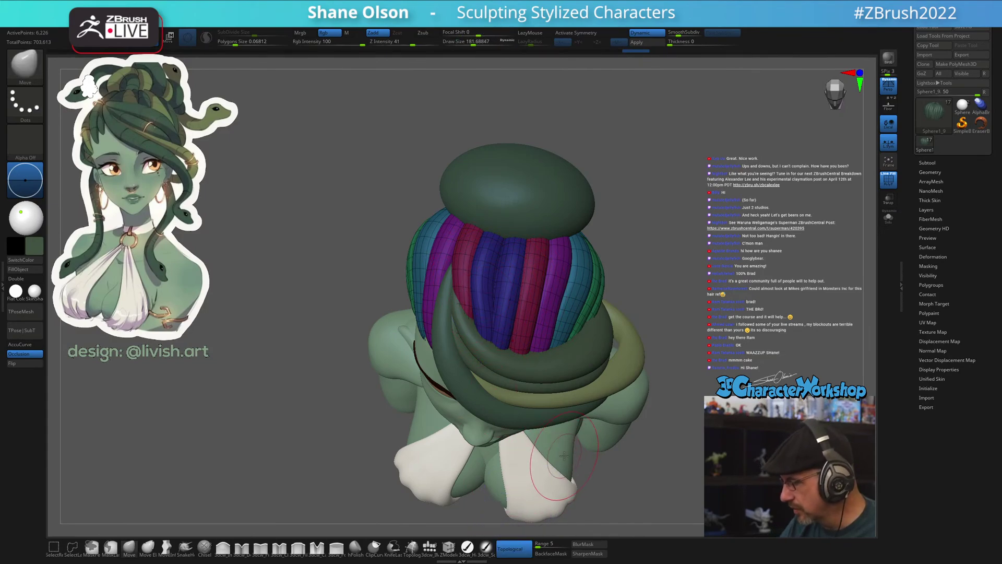
right_drag(564, 456, 510, 531)
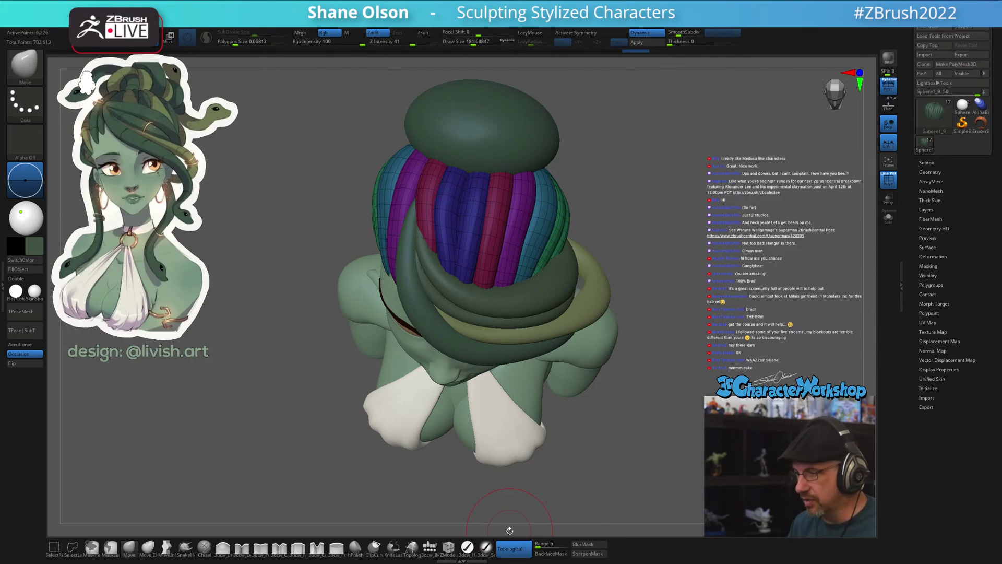
drag(614, 409, 671, 406)
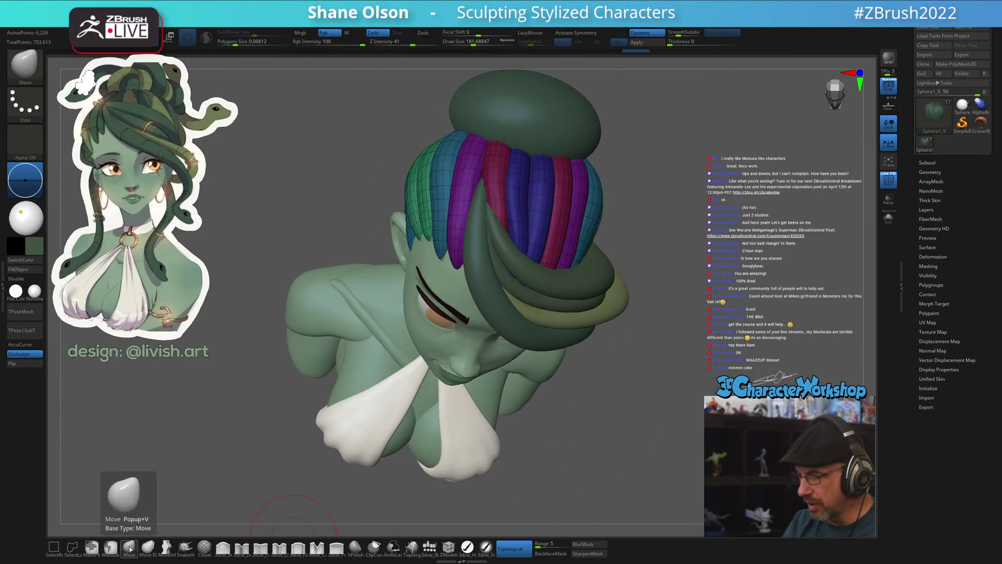
Try moving the purple strand's tip with topological masking off at a draw size of about 305, undo it and restore the masking
click(514, 549)
key(s)
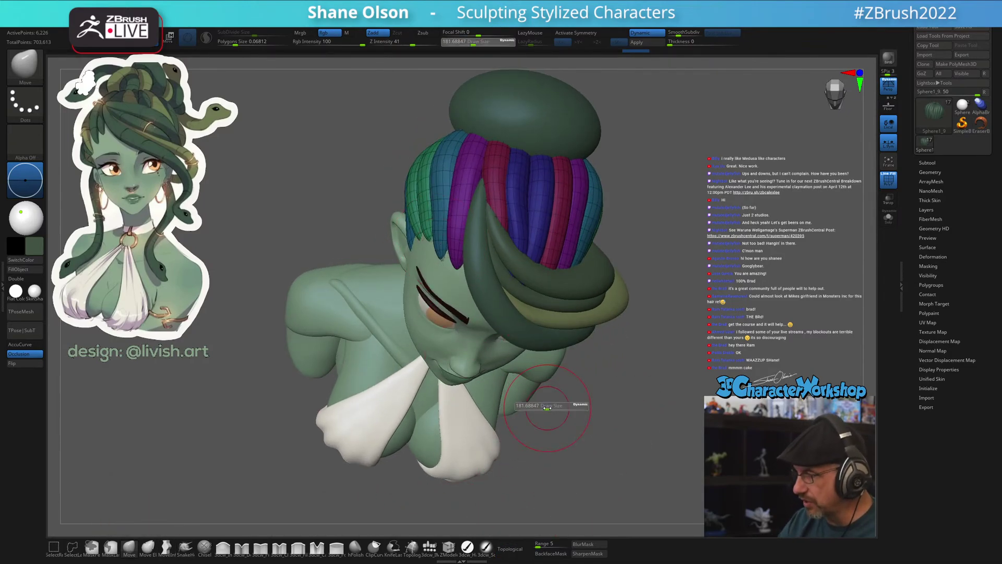
drag(551, 413, 559, 413)
drag(459, 261, 447, 255)
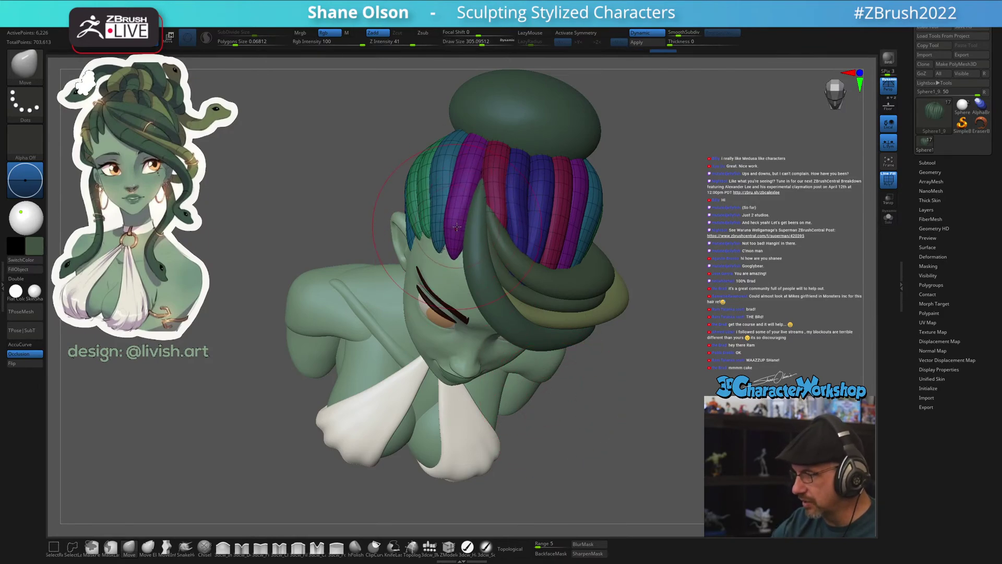
key(ctrl+z)
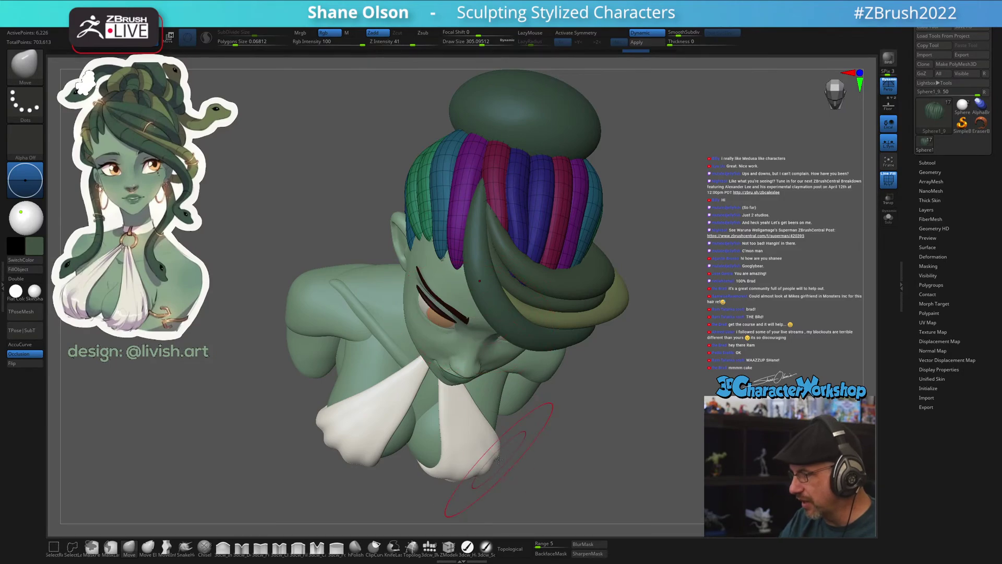
click(517, 552)
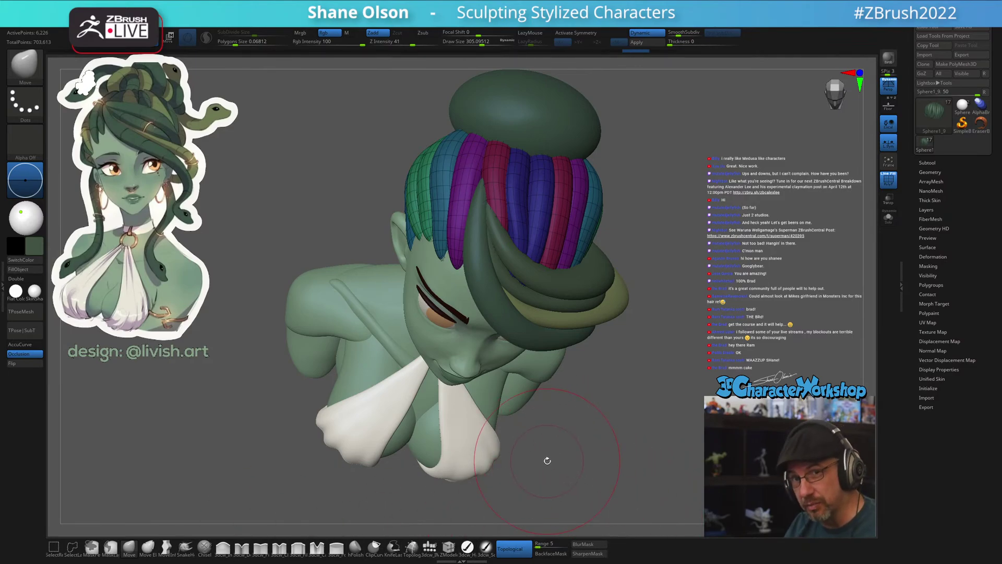
Reshape the strands over the temple with the topologically masked Move brush at draw sizes of about 305 and 351
drag(547, 461, 634, 467)
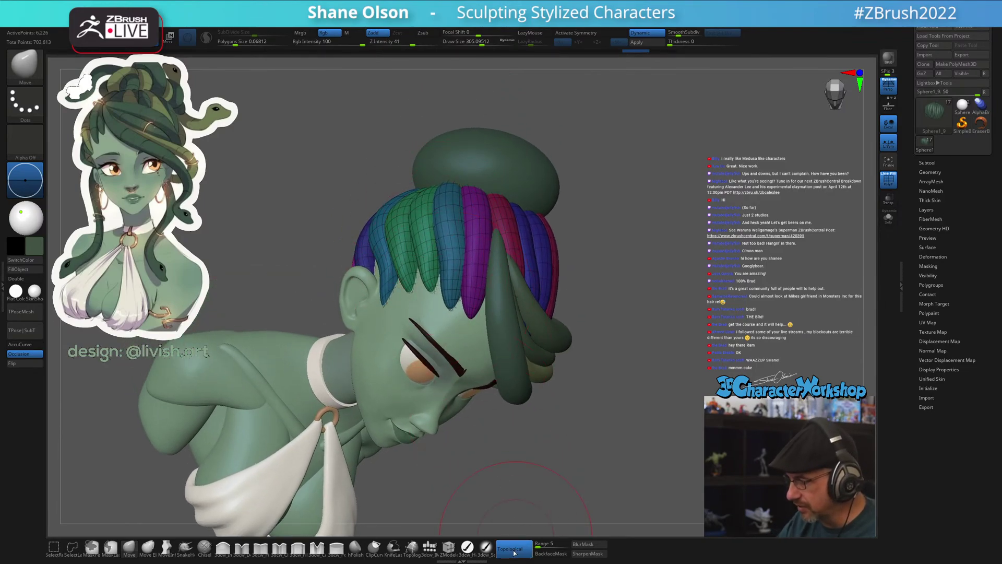
key(shift)
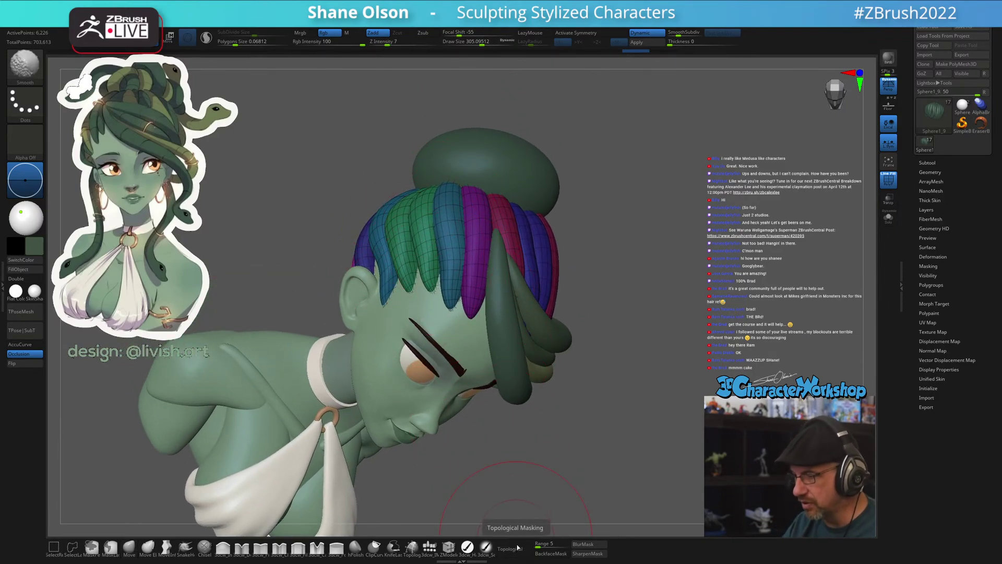
click(511, 548)
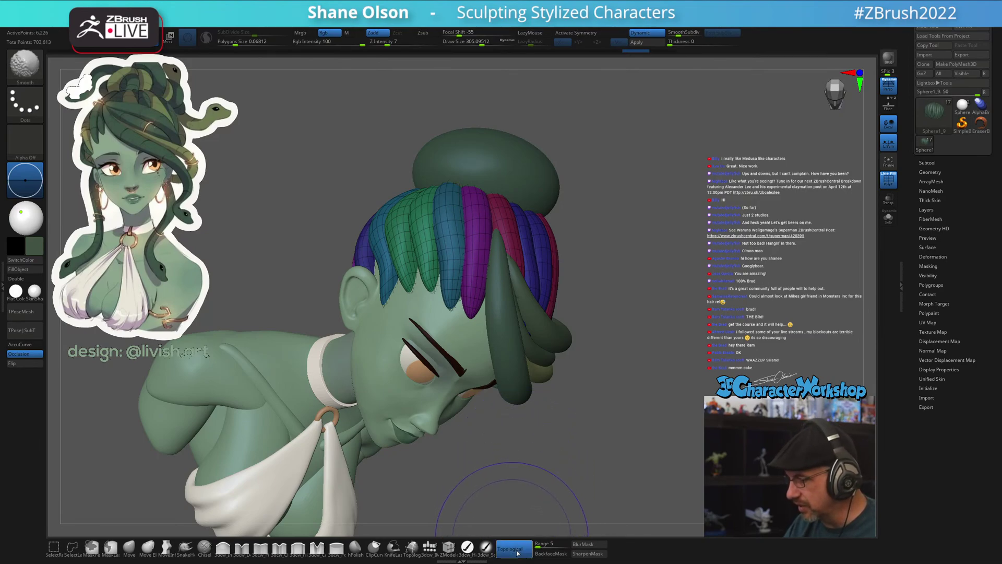
key(shift)
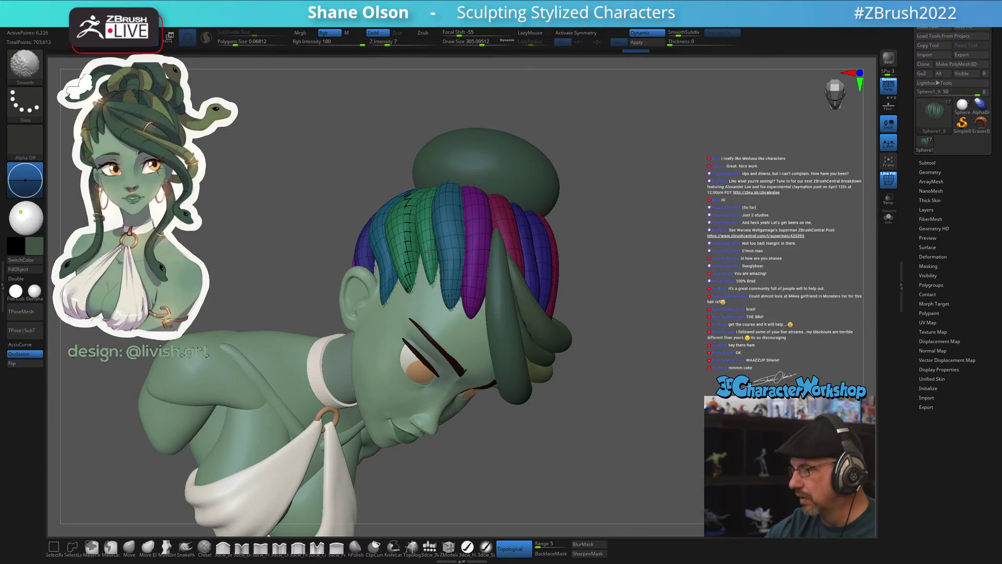
drag(454, 270, 538, 346)
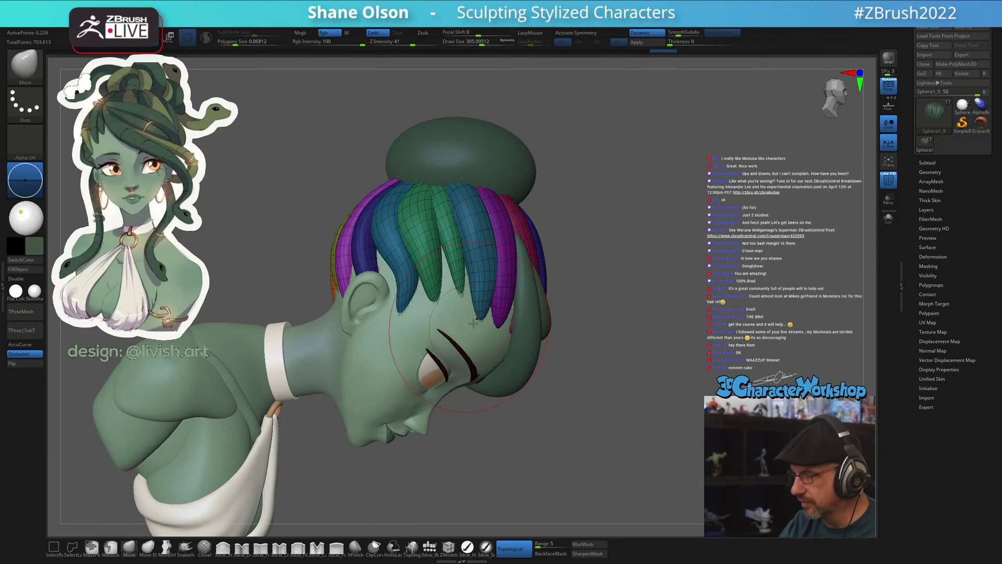
key(bracketright)
drag(479, 287, 491, 246)
mouse_move(396, 334)
mouse_down()
mouse_move(449, 250)
mouse_move(485, 314)
mouse_move(474, 332)
mouse_up()
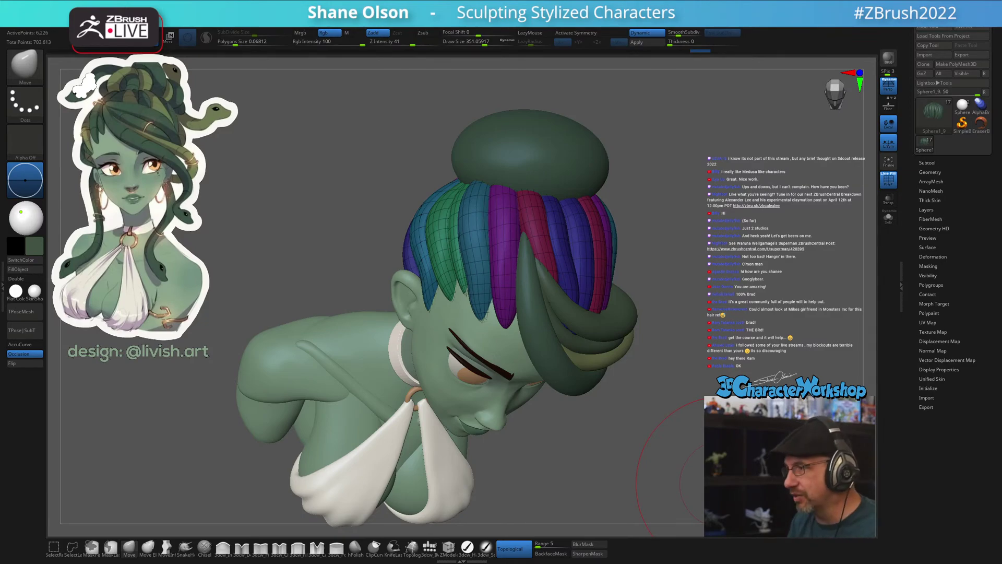
Refine the blue and green strands above the ear with the Move brush at a draw size of about 351
drag(576, 429, 598, 342)
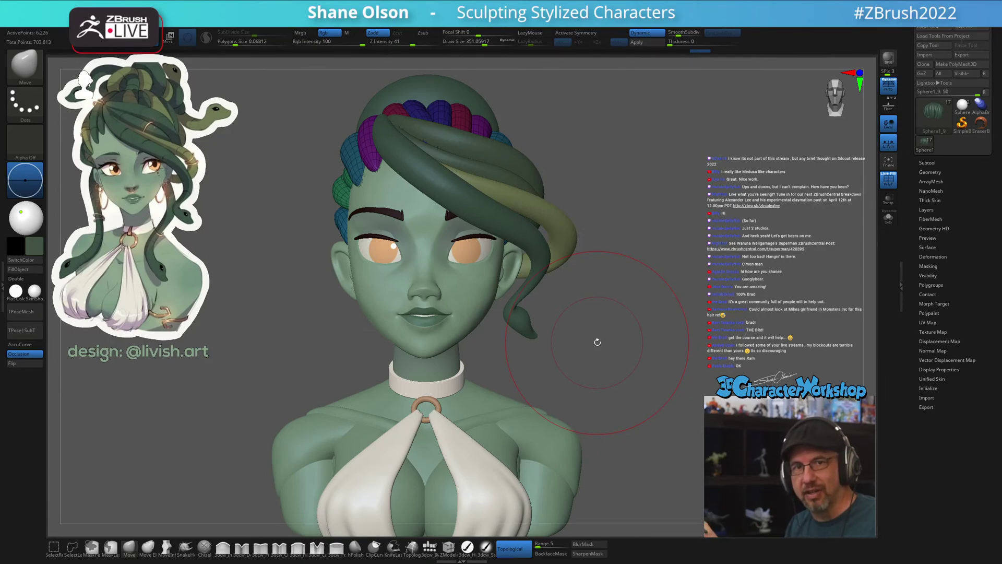
mouse_move(557, 320)
mouse_down()
mouse_move(568, 338)
mouse_move(589, 335)
mouse_move(577, 348)
mouse_up()
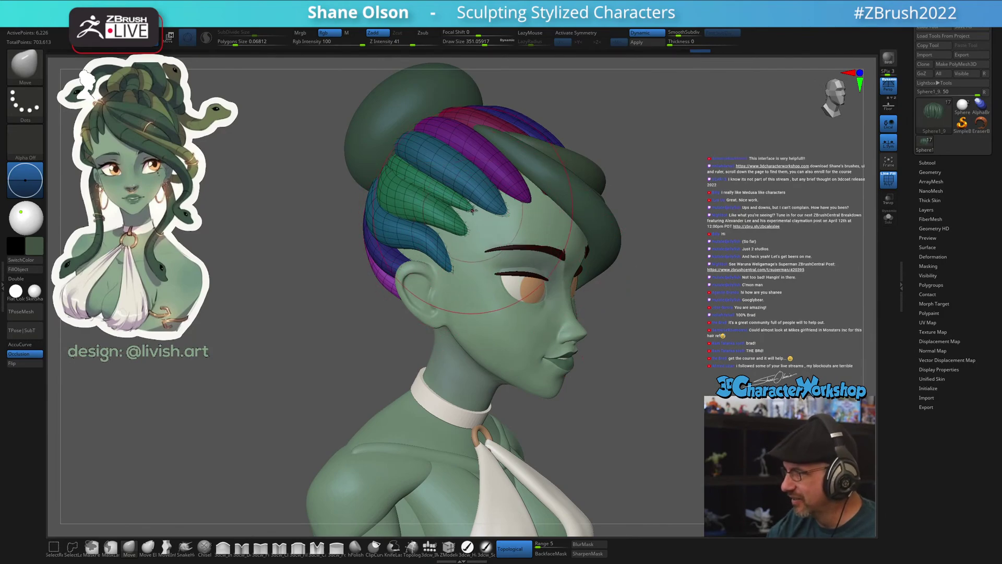
mouse_move(579, 312)
mouse_down()
mouse_move(597, 299)
mouse_move(610, 307)
mouse_up()
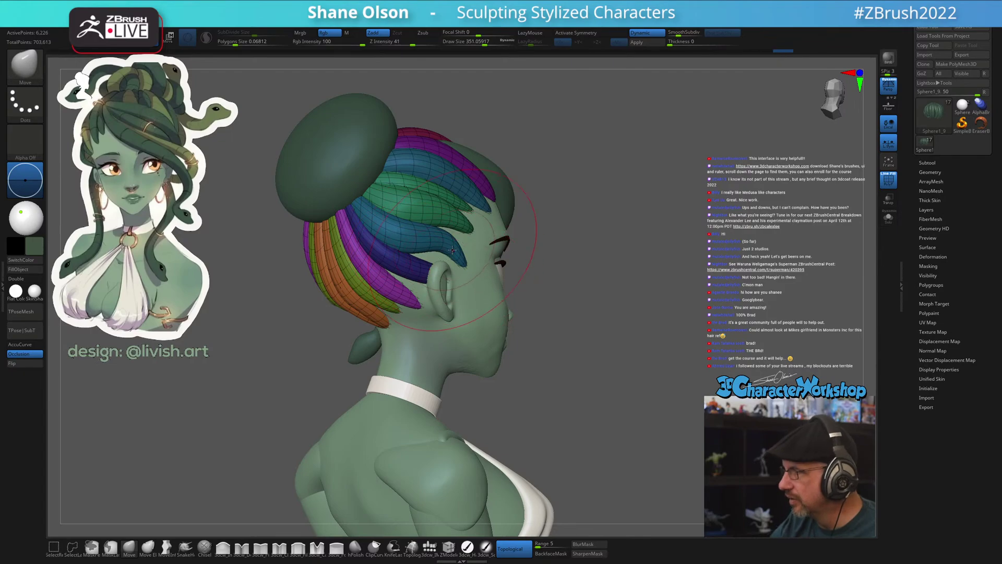
right_drag(452, 249, 448, 272)
Switch to the inflate brush and regroup the hair so that each strand has its own polygroup
key(b)
key(i)
key(n)
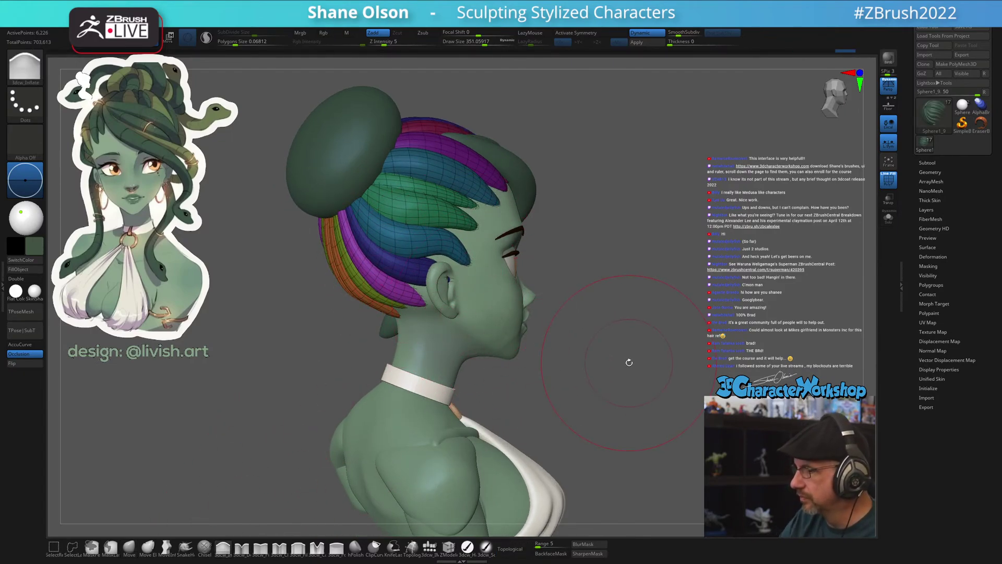
mouse_move(629, 363)
right_down()
mouse_move(600, 370)
mouse_move(653, 376)
mouse_move(596, 386)
mouse_move(607, 395)
right_up()
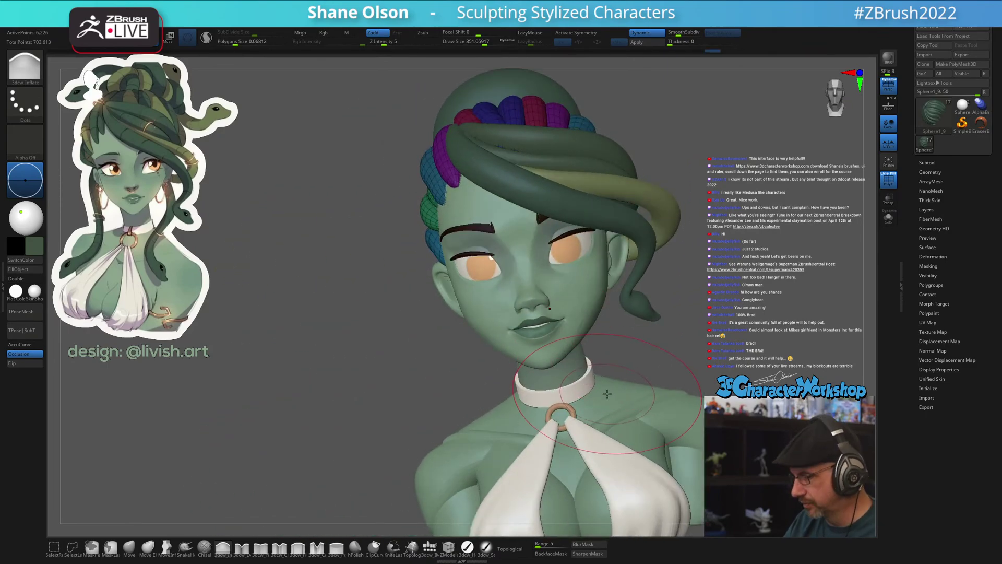
key(space)
click(587, 240)
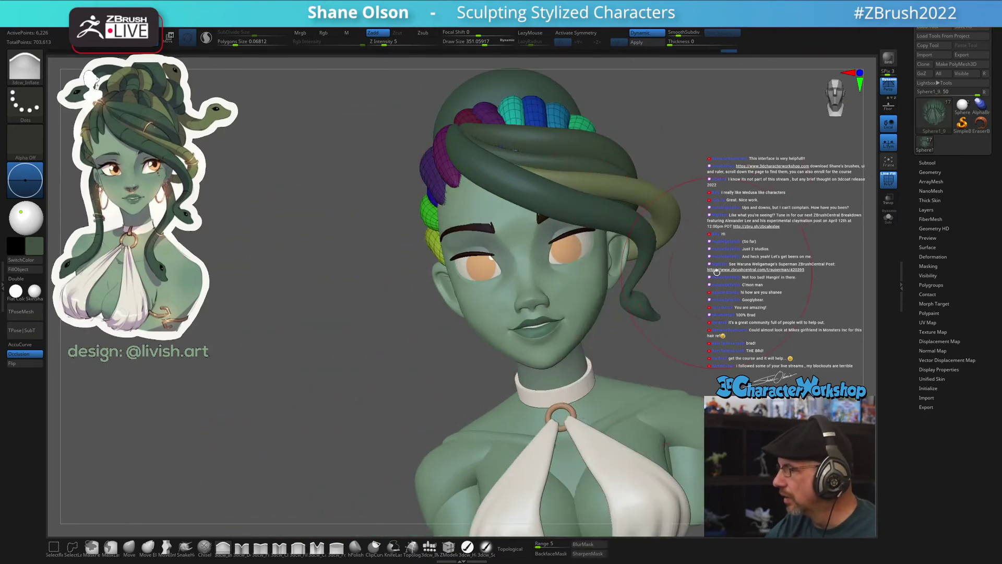
Set the inflate brush to a draw size of about 311 and enable topological masking for the hair strands
mouse_move(717, 272)
right_down()
mouse_move(647, 338)
mouse_move(643, 356)
mouse_move(606, 360)
mouse_move(640, 365)
mouse_move(601, 368)
mouse_move(691, 367)
right_up()
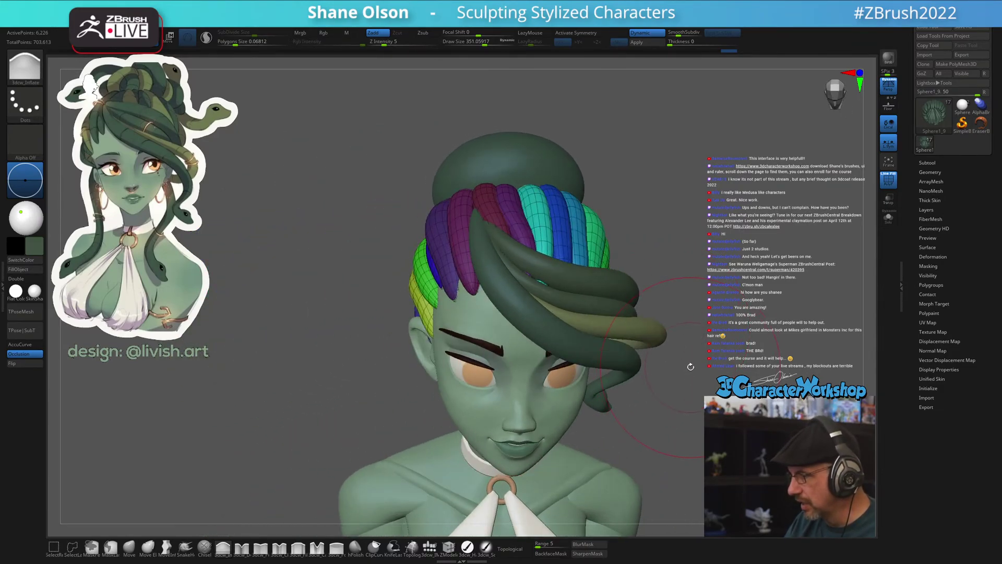
right_drag(680, 241, 456, 243)
right_drag(631, 269, 624, 282)
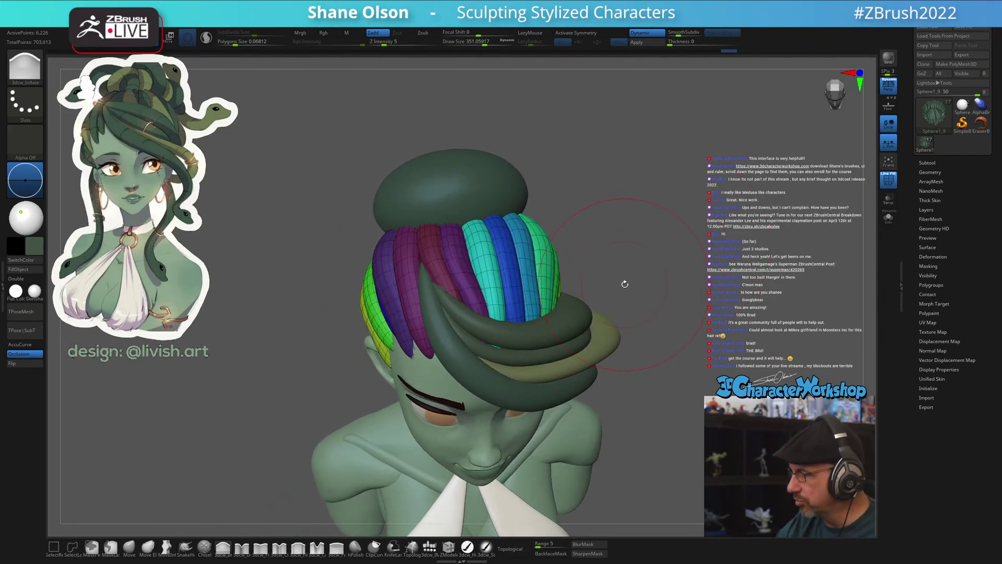
key(s)
drag(624, 284, 606, 284)
mouse_move(594, 238)
right_down()
mouse_move(575, 280)
mouse_move(476, 328)
mouse_move(428, 295)
right_up()
key(])
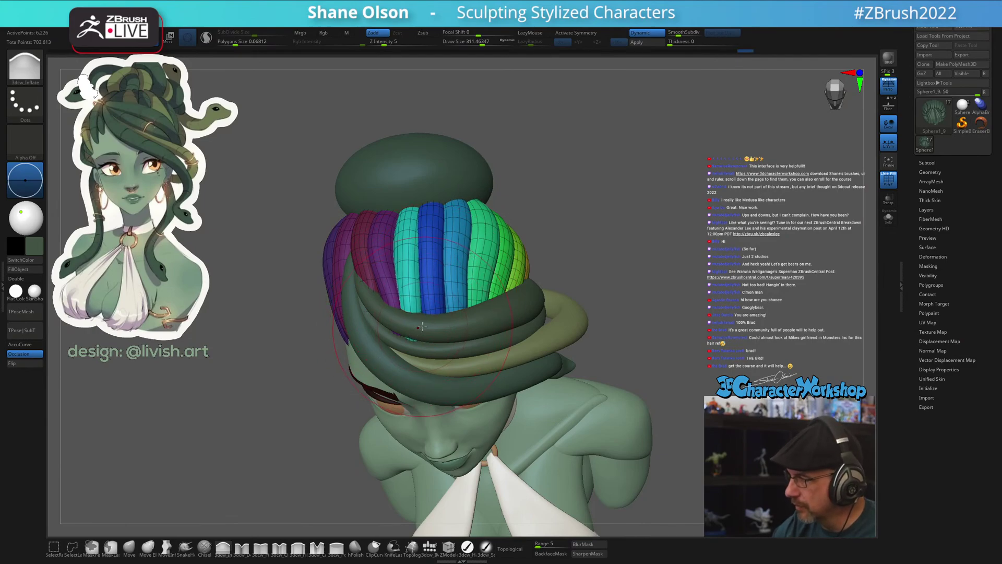
right_drag(422, 327, 433, 286)
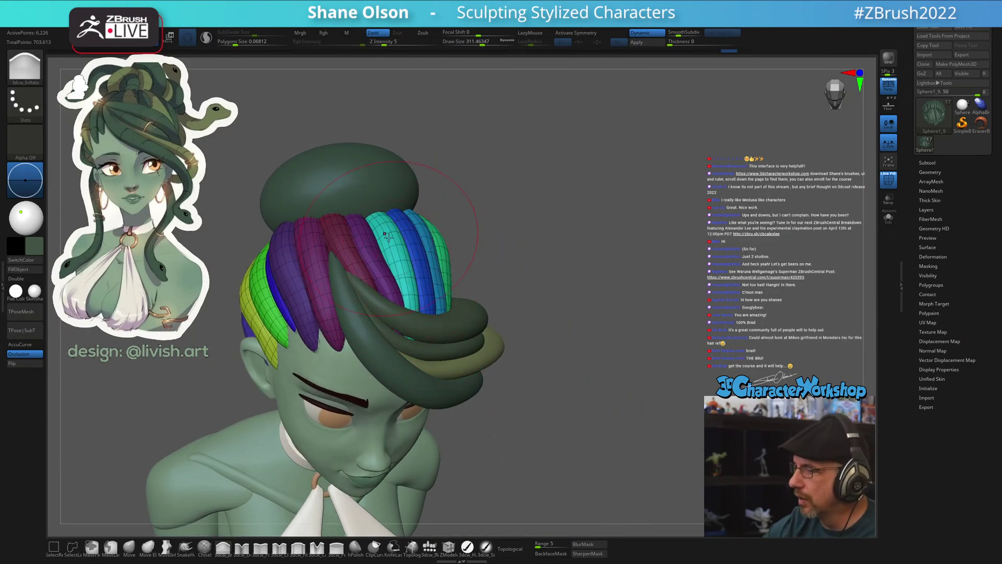
click(514, 549)
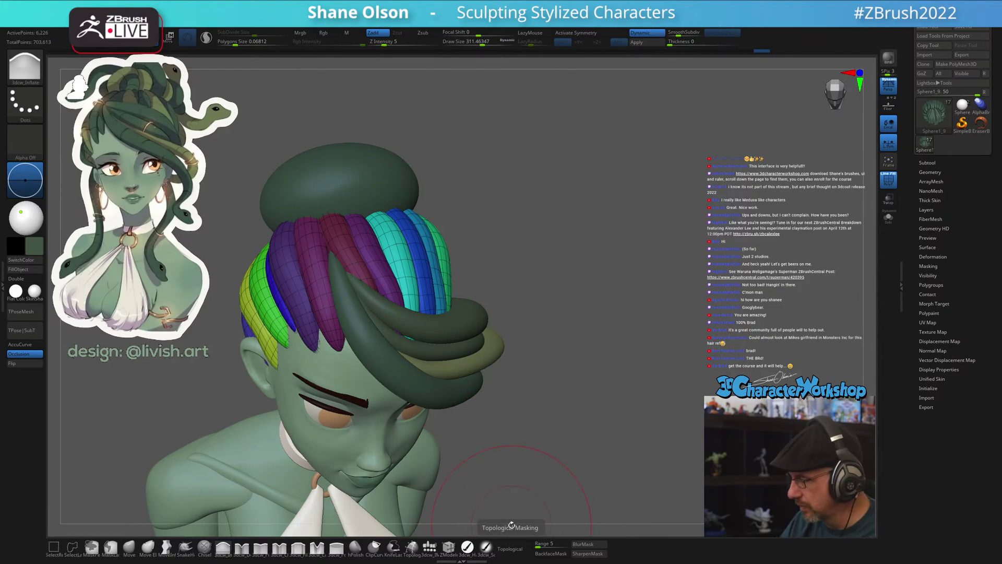
right_drag(493, 517, 489, 392)
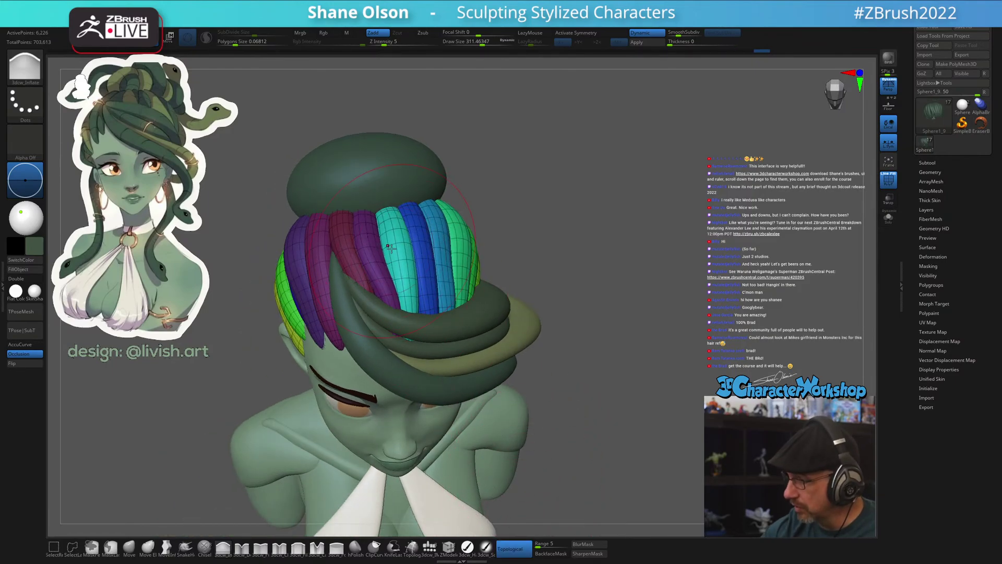
Inflate and smooth the front hair strands between the bun and the forehead snakes with topological masking on
right_drag(449, 278, 421, 212)
key(shift)
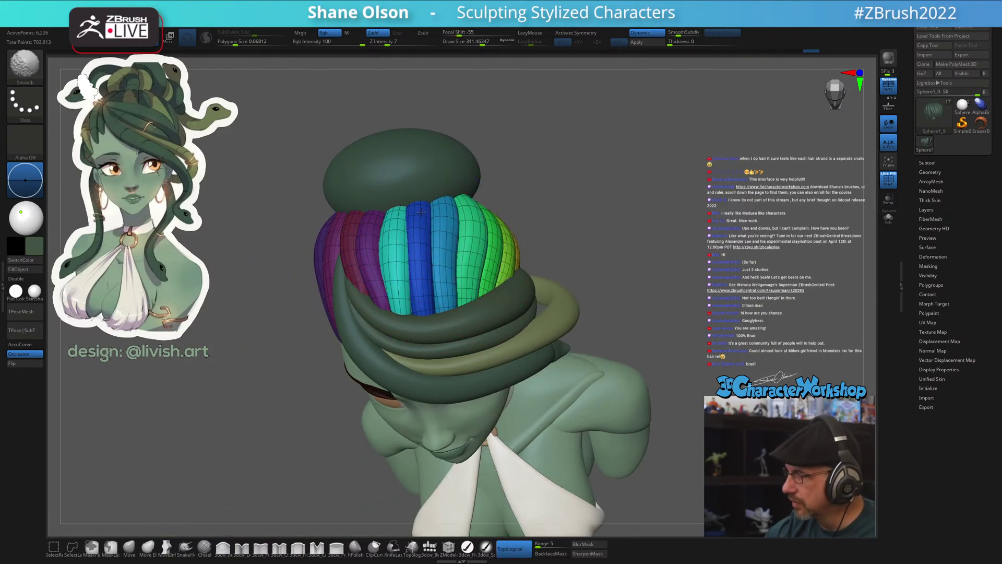
mouse_move(419, 211)
right_down()
mouse_move(459, 268)
mouse_move(431, 231)
right_up()
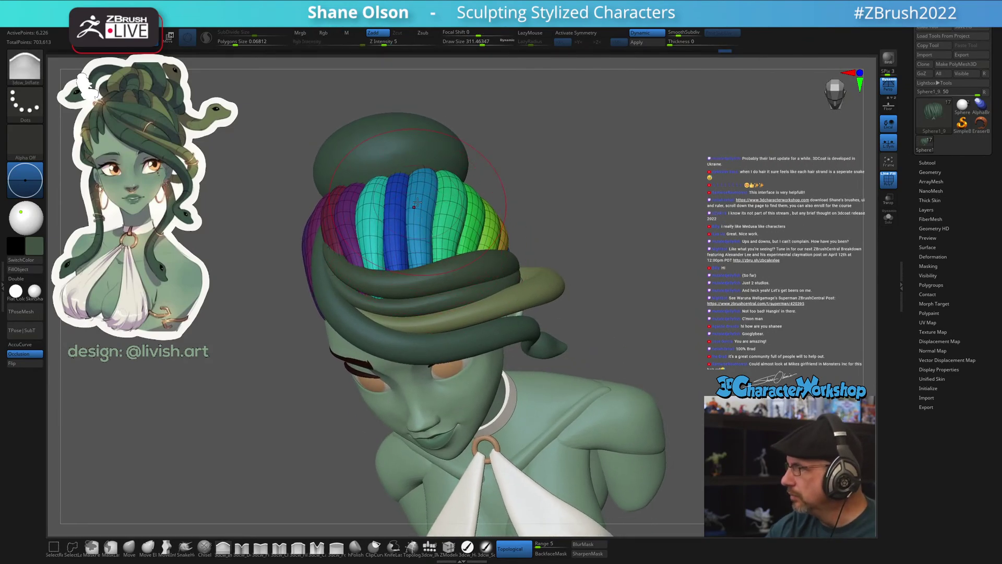
right_drag(438, 272, 433, 276)
key(shift)
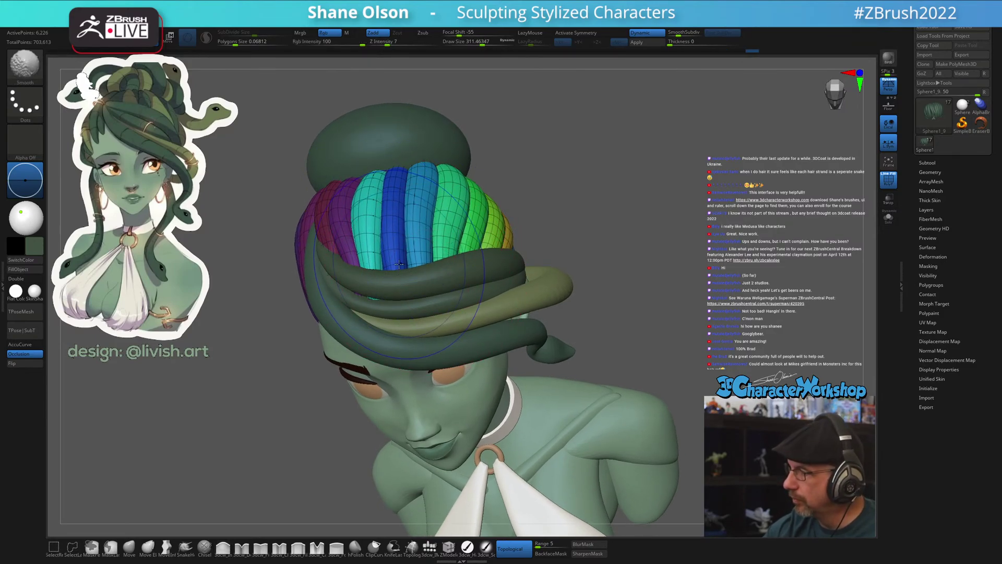
mouse_move(417, 220)
right_down()
mouse_move(425, 257)
mouse_move(508, 248)
mouse_move(476, 296)
right_up()
key(shift)
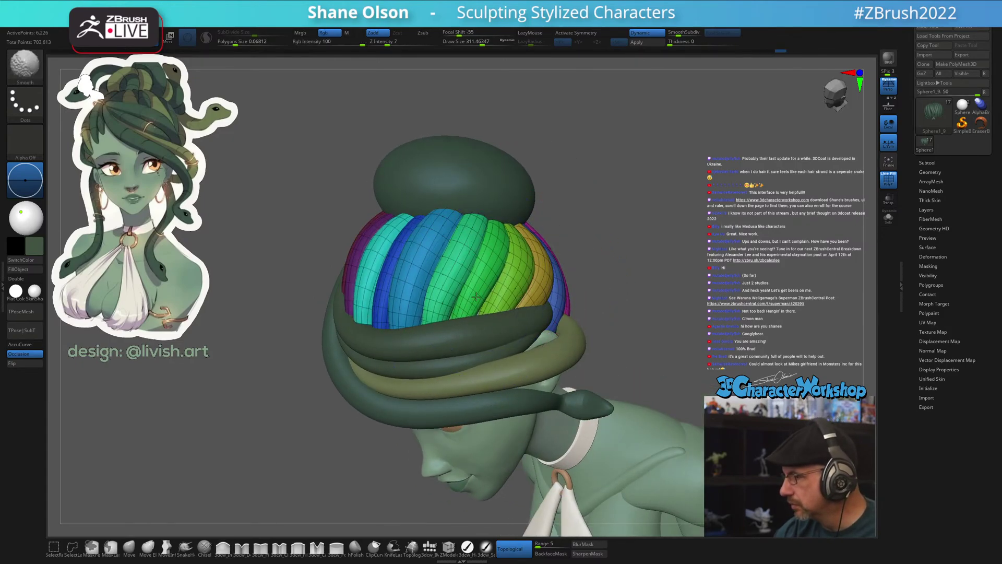
Inflate and smooth the green and gold strands along the side of the head above the snakes
right_drag(494, 281, 464, 277)
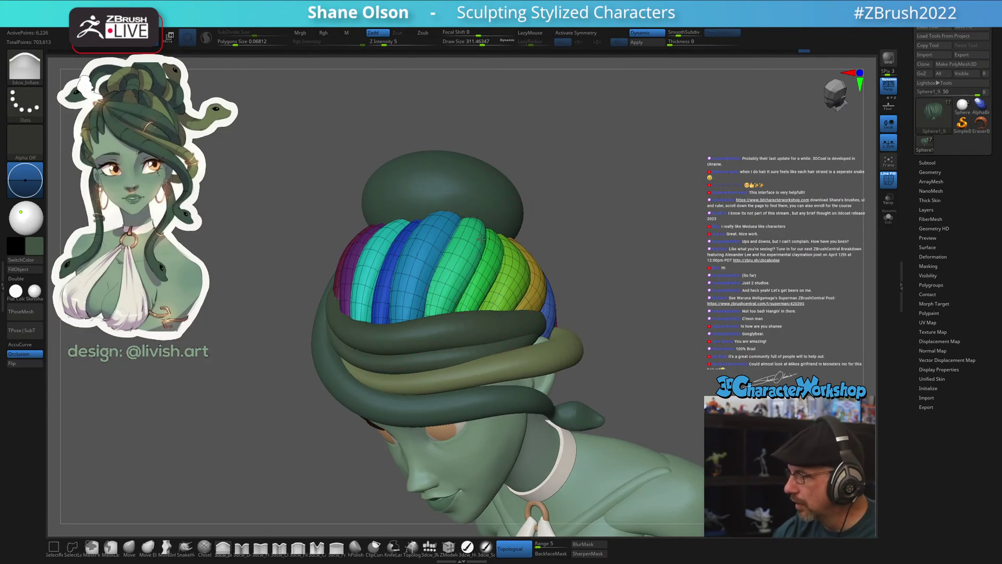
mouse_move(537, 251)
right_down()
mouse_move(521, 271)
mouse_move(533, 282)
mouse_move(637, 273)
mouse_move(527, 334)
right_up()
key(shift)
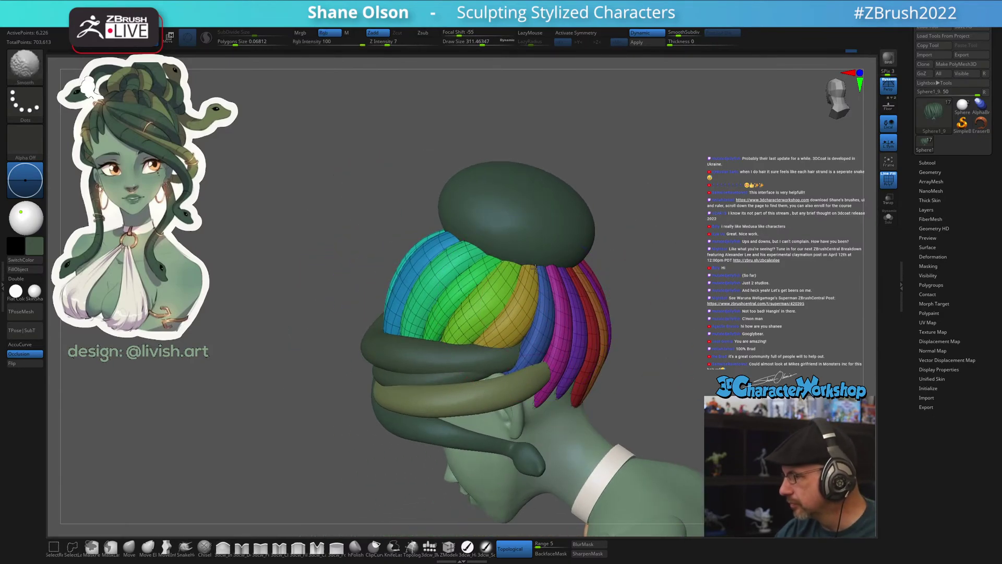
mouse_move(528, 335)
shift+mouse_down()
mouse_move(507, 342)
mouse_move(533, 349)
mouse_move(508, 374)
shift+mouse_up()
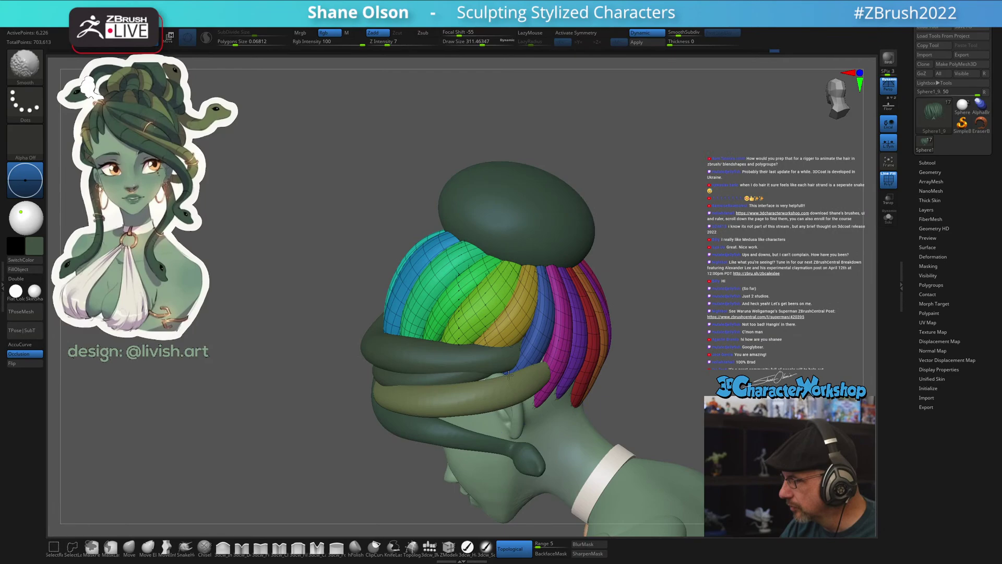
Adjust the gold and blue strands above the ear with the Move brush at a draw size of about 311
click(149, 547)
drag(547, 326, 530, 356)
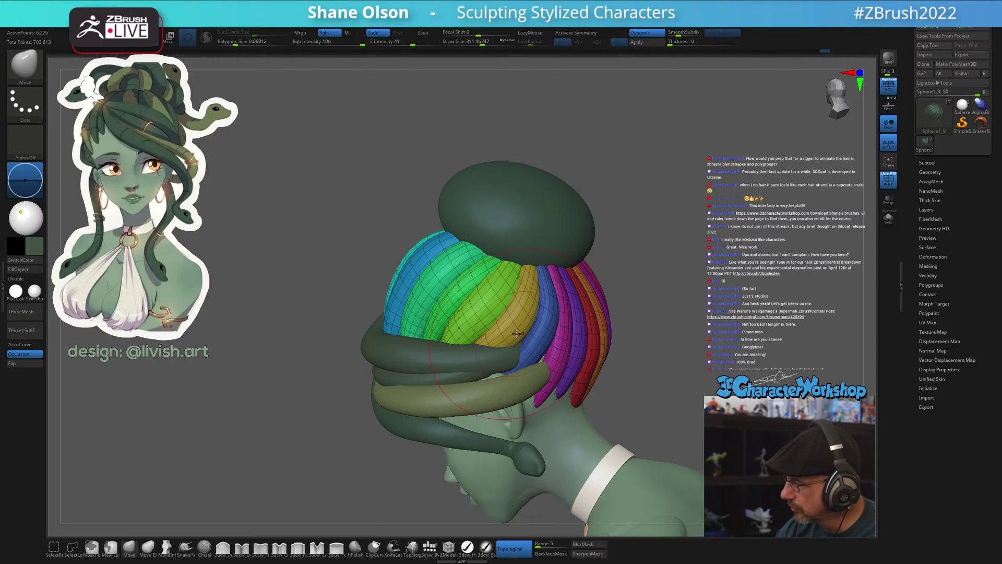
mouse_move(520, 334)
right_down()
mouse_move(578, 340)
mouse_move(538, 368)
mouse_move(558, 369)
mouse_move(522, 367)
right_up()
Make the snakes the active subtool, then reposition and smooth the end of the snake behind the ear
key(ctrl)
alt+click(538, 369)
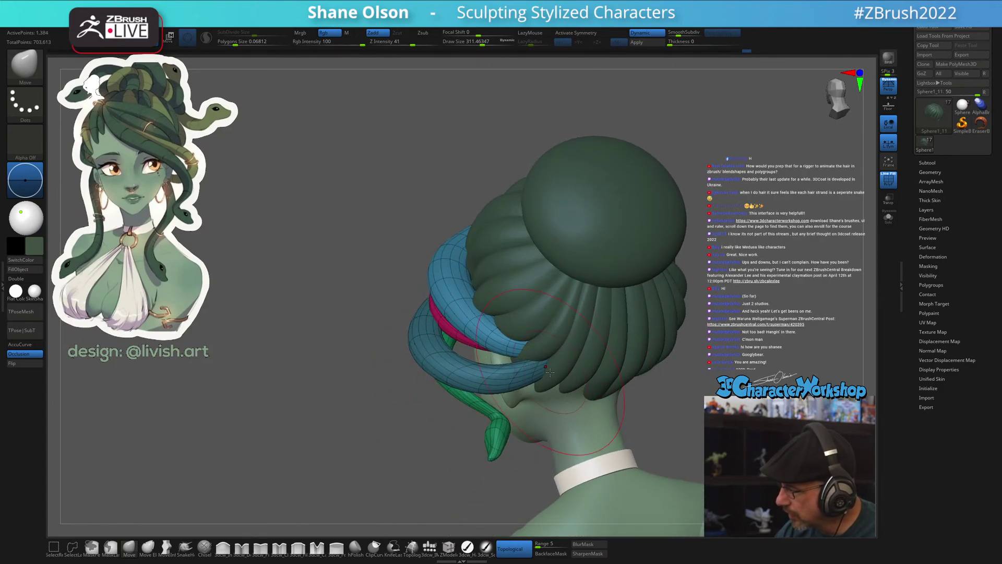
right_drag(562, 358, 516, 353)
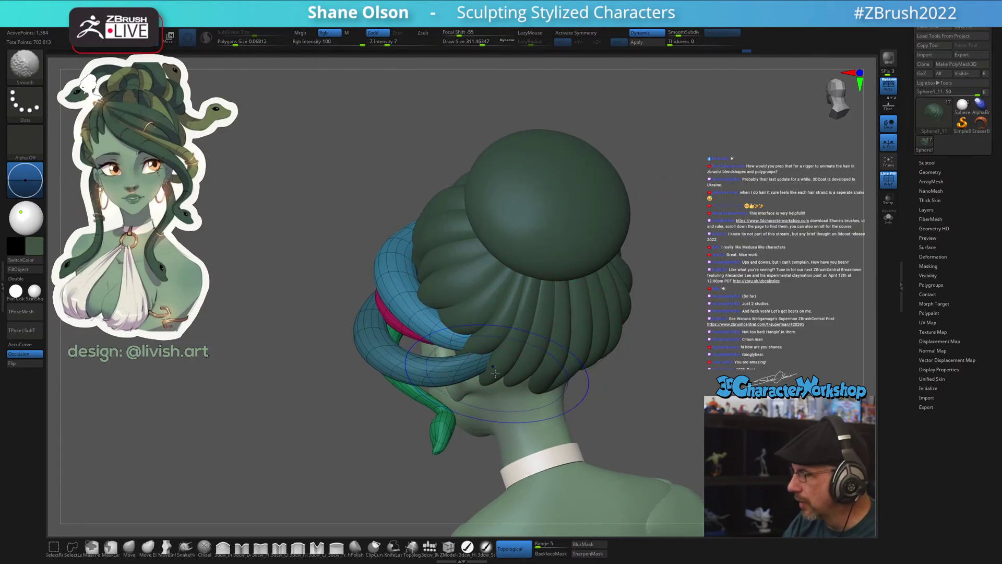
mouse_move(474, 366)
shift+mouse_down()
mouse_move(459, 372)
mouse_move(478, 372)
shift+mouse_up()
mouse_move(506, 358)
right_down()
mouse_move(515, 340)
mouse_move(655, 336)
mouse_move(640, 351)
right_up()
Hide the polyframe and examine the bust from the front and side against the reference art
key(shift+f)
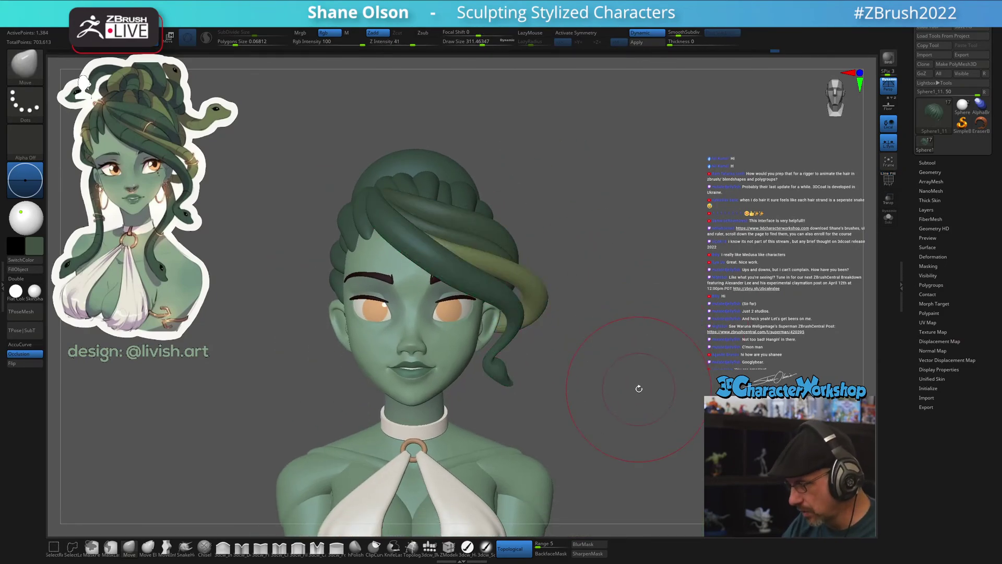
right_drag(638, 387, 621, 392)
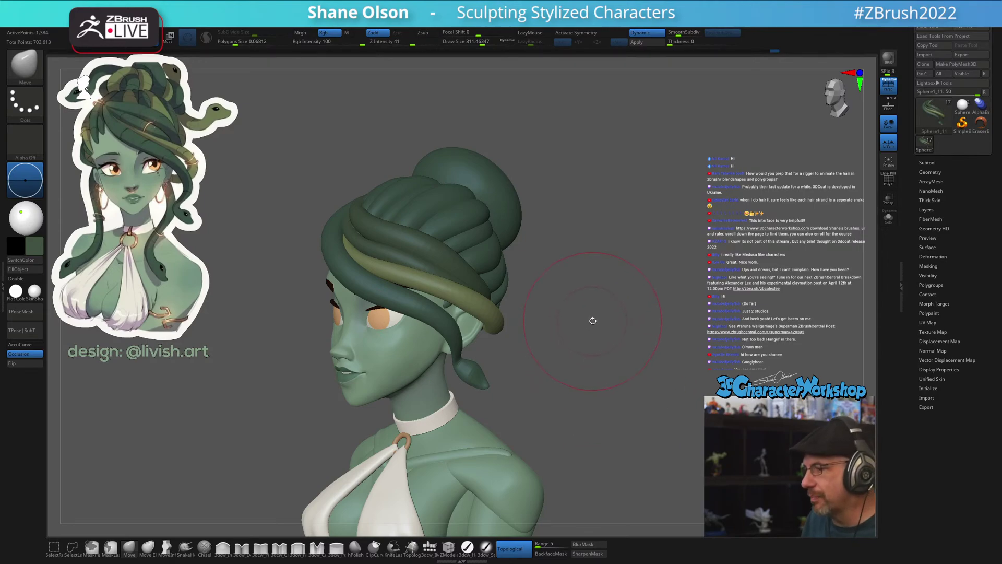
drag(593, 320, 501, 307)
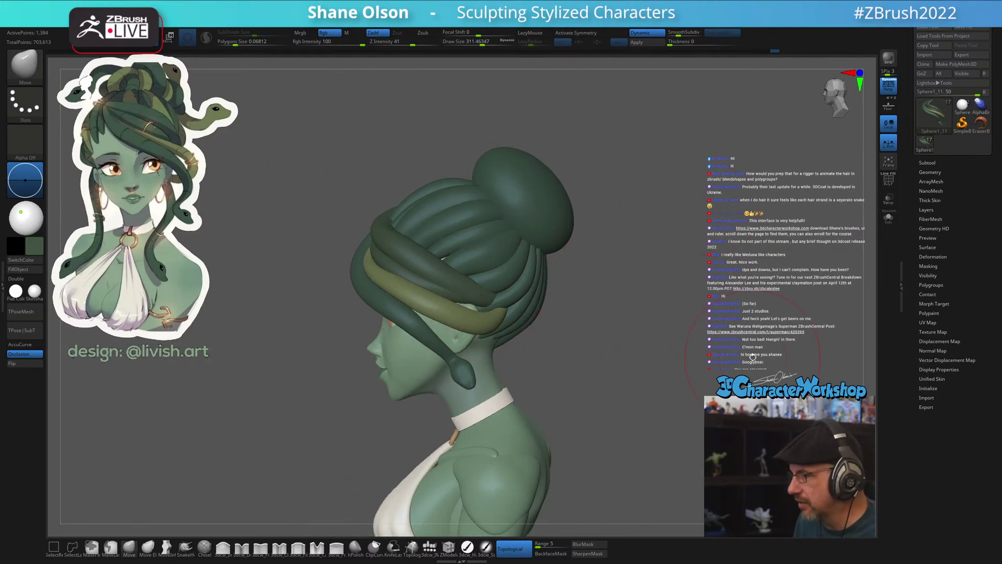
drag(752, 355, 506, 302)
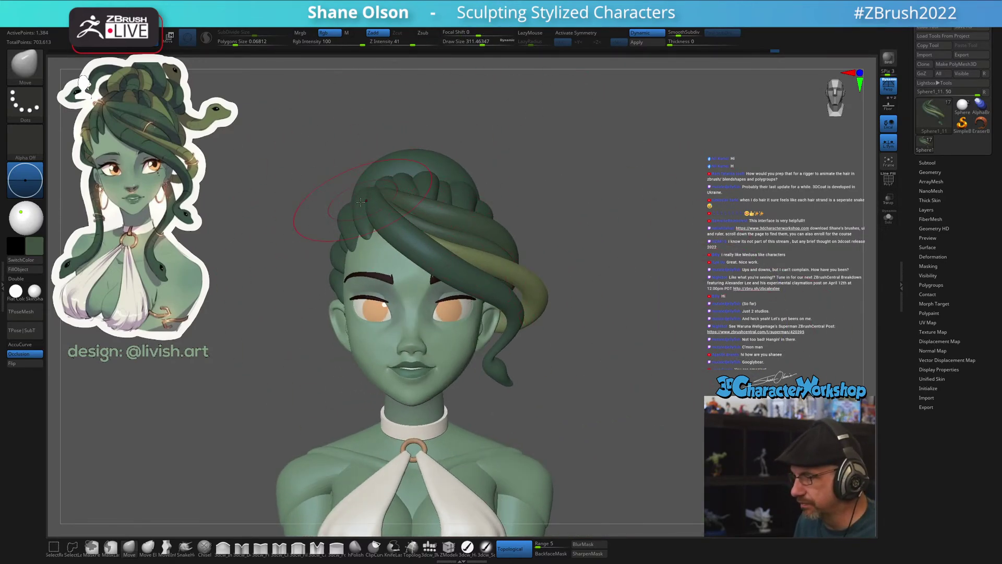
drag(606, 219, 216, 183)
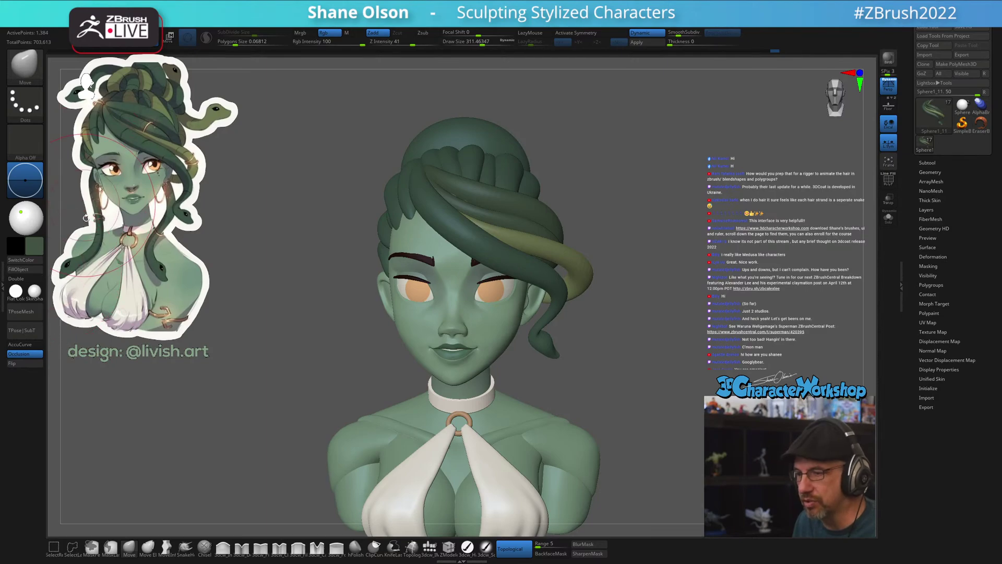
key(s)
drag(254, 238, 248, 238)
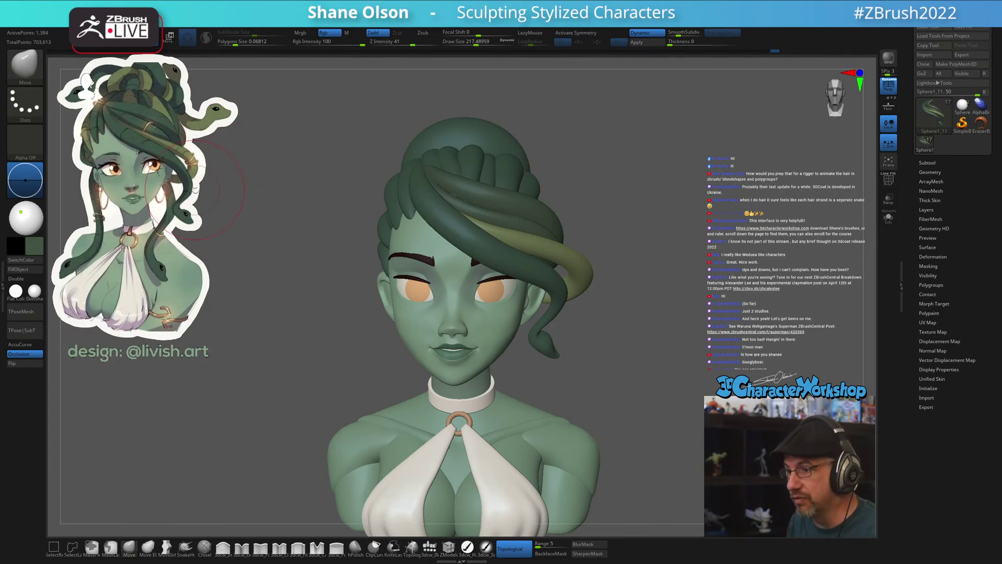
drag(258, 196, 272, 187)
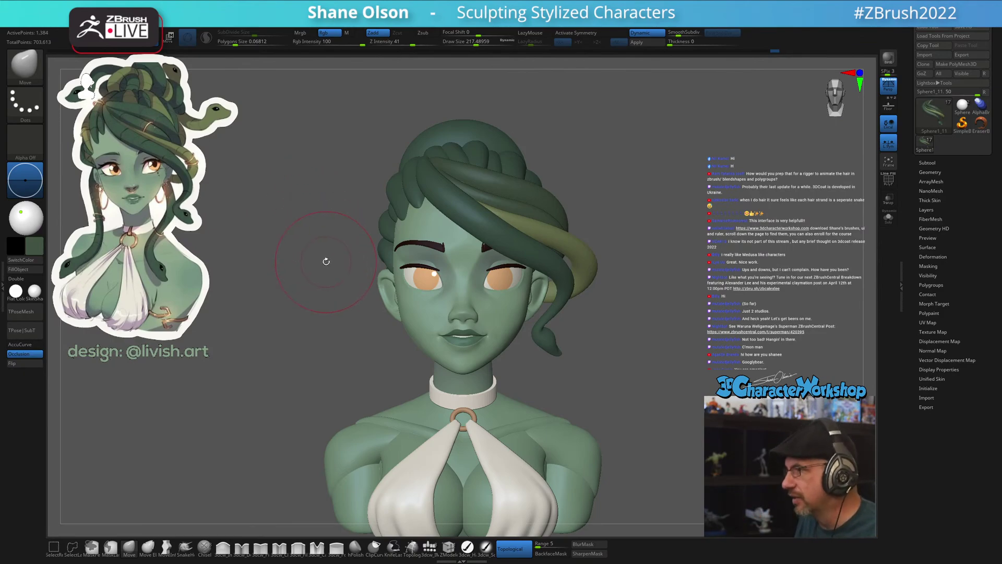
drag(326, 261, 324, 263)
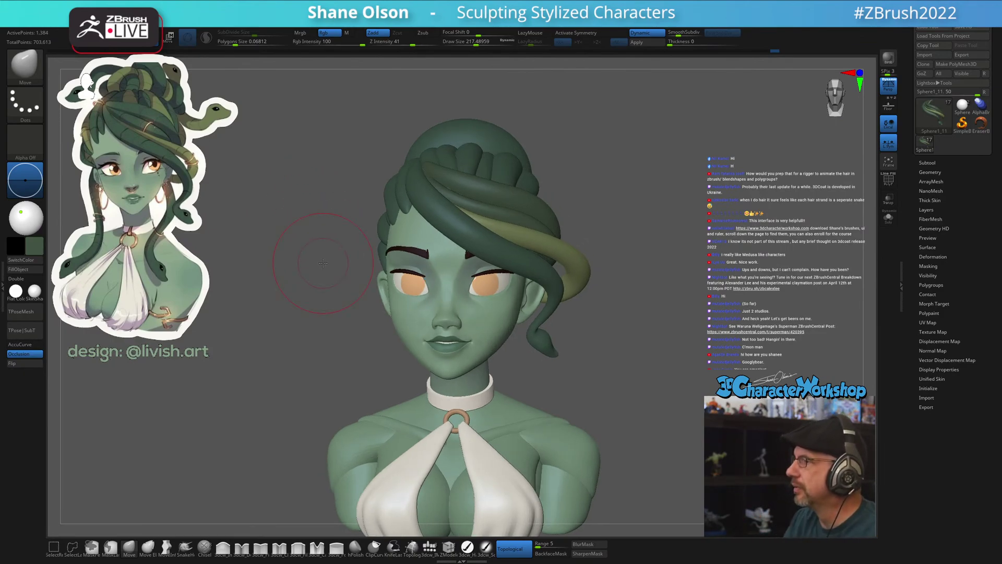
mouse_move(616, 336)
mouse_down()
mouse_move(673, 346)
mouse_move(618, 352)
mouse_up()
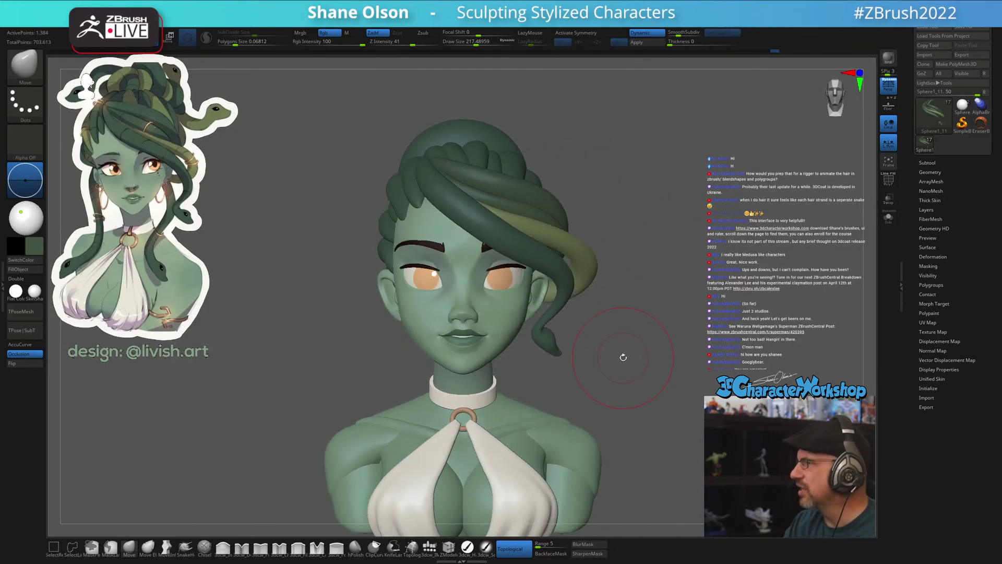
mouse_move(630, 382)
mouse_down()
mouse_move(611, 333)
mouse_move(574, 338)
mouse_move(576, 326)
mouse_move(605, 328)
mouse_move(615, 315)
mouse_move(590, 355)
mouse_move(599, 308)
mouse_move(452, 254)
mouse_up()
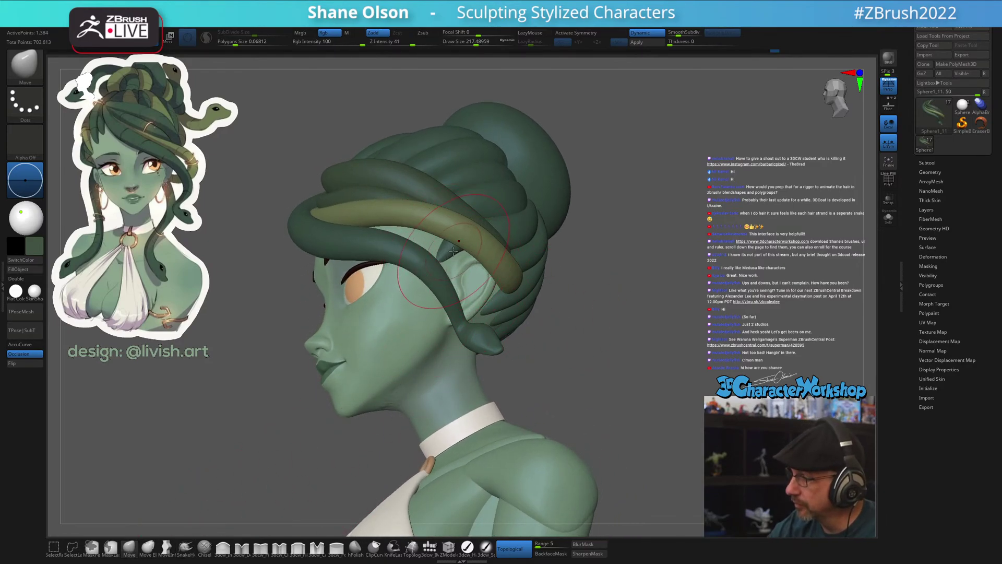
Display the polyframe, make the hair strands the active subtool and set the Move brush to a draw size of about 116
mouse_move(453, 246)
right_down()
mouse_move(458, 253)
mouse_move(461, 240)
right_up()
key(shift+f)
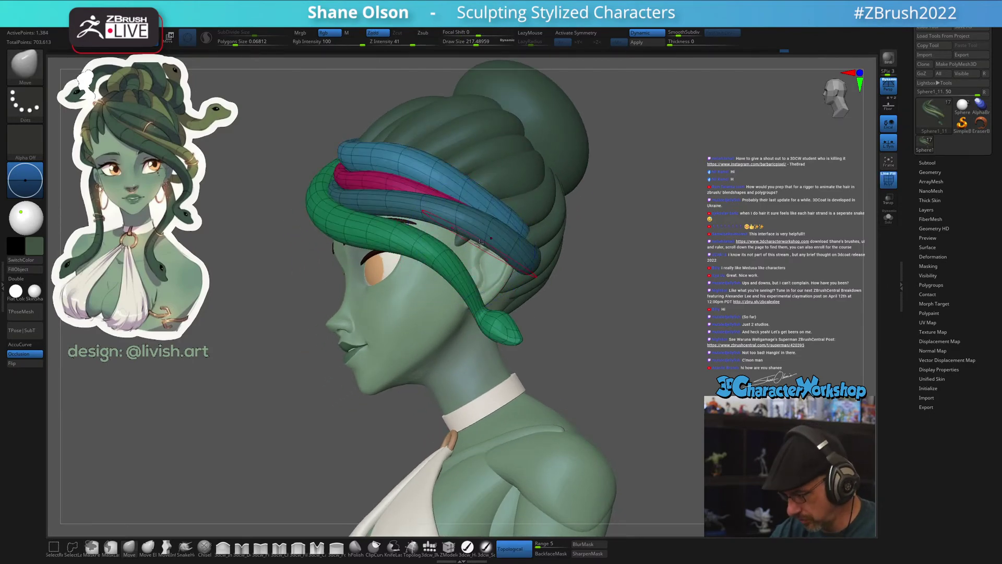
alt+click(497, 166)
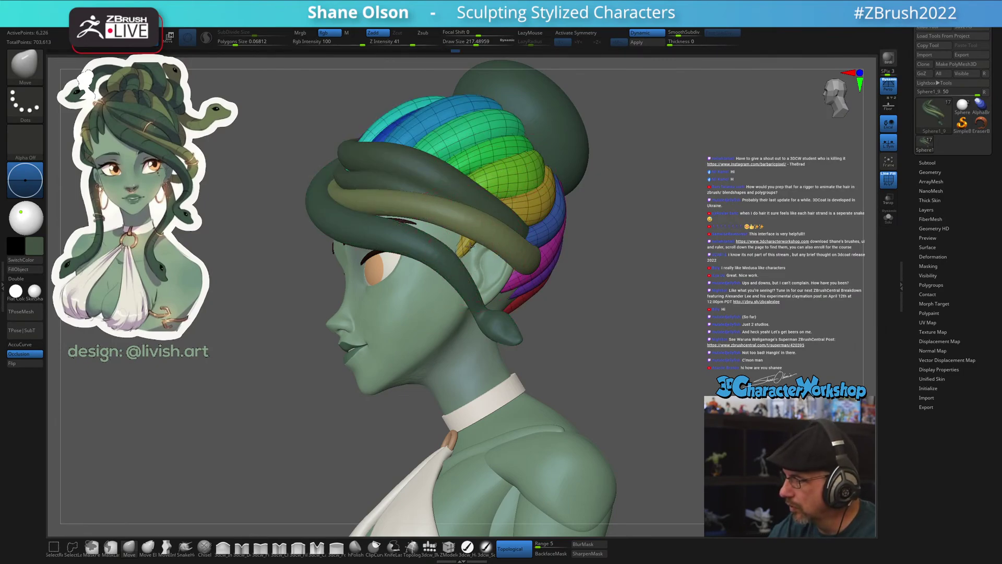
mouse_move(476, 254)
right_down()
mouse_move(450, 251)
mouse_move(476, 250)
right_up()
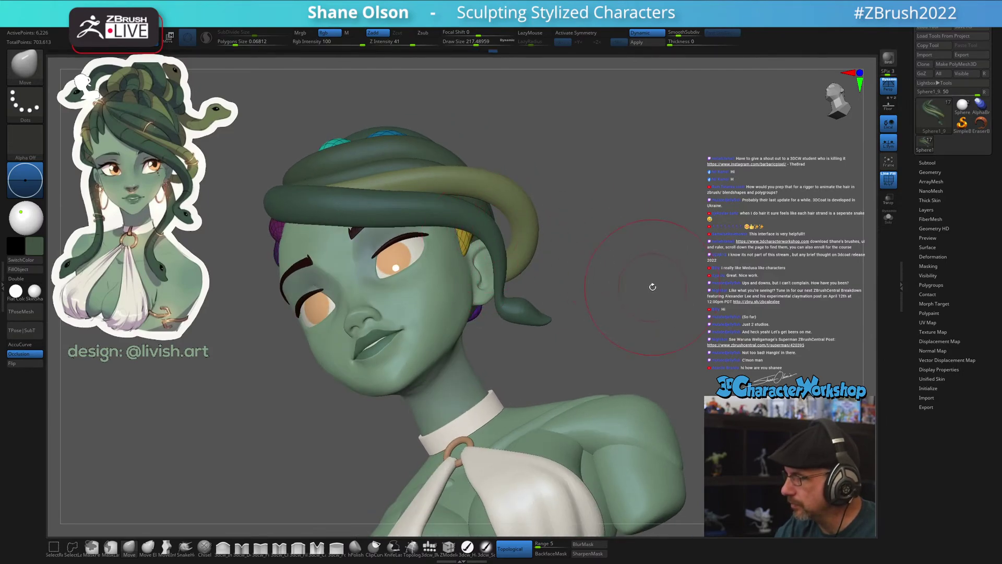
mouse_move(653, 286)
right_down()
mouse_move(660, 293)
mouse_move(482, 270)
right_up()
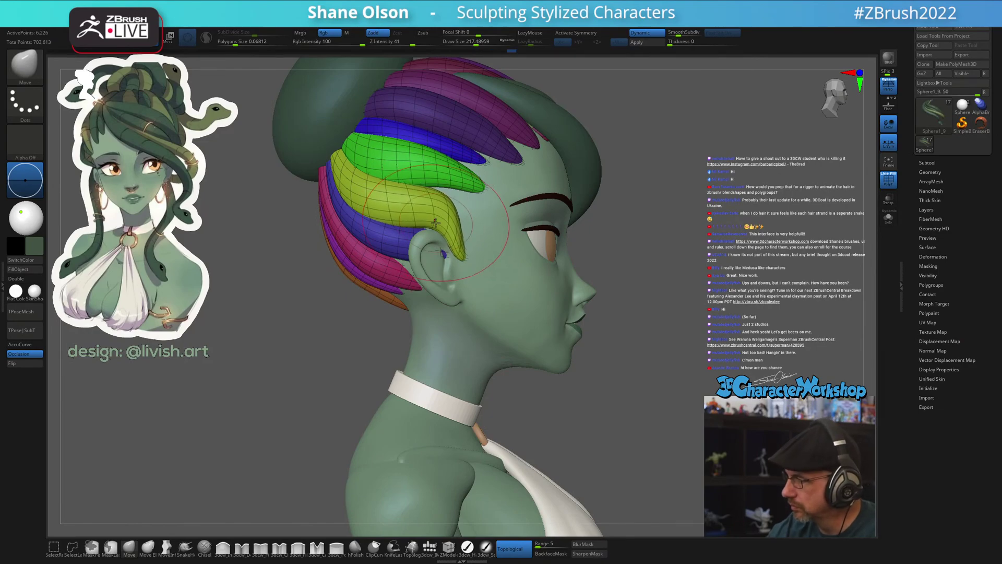
right_drag(468, 261, 458, 265)
key(s)
drag(458, 265, 450, 256)
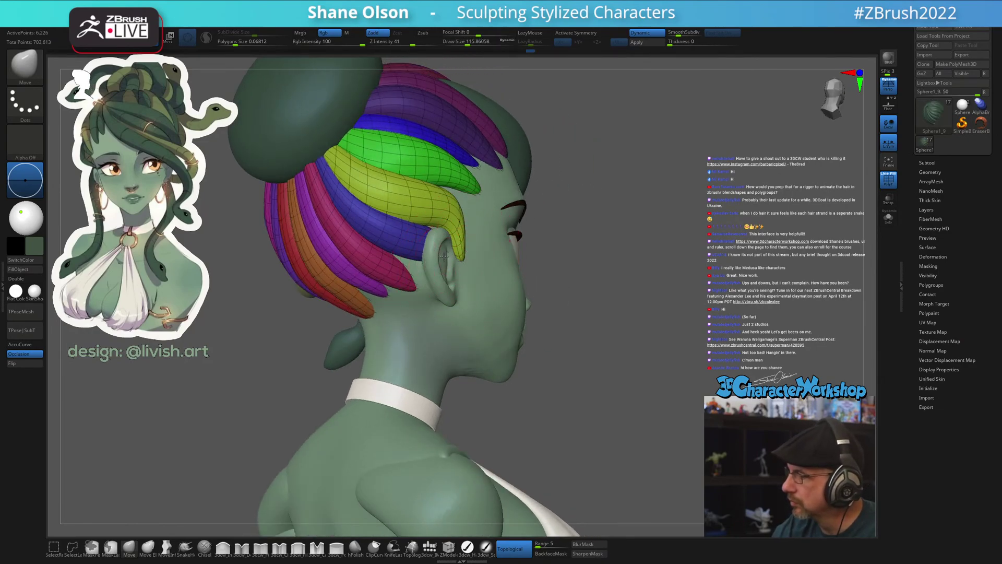
Hide the polyframe and inflate the hair strands at the temple with the Inflate brush at a draw size of about 154
mouse_move(468, 243)
right_down()
mouse_move(416, 238)
mouse_move(483, 191)
mouse_move(426, 246)
right_up()
key(shift+f)
right_drag(470, 361, 569, 373)
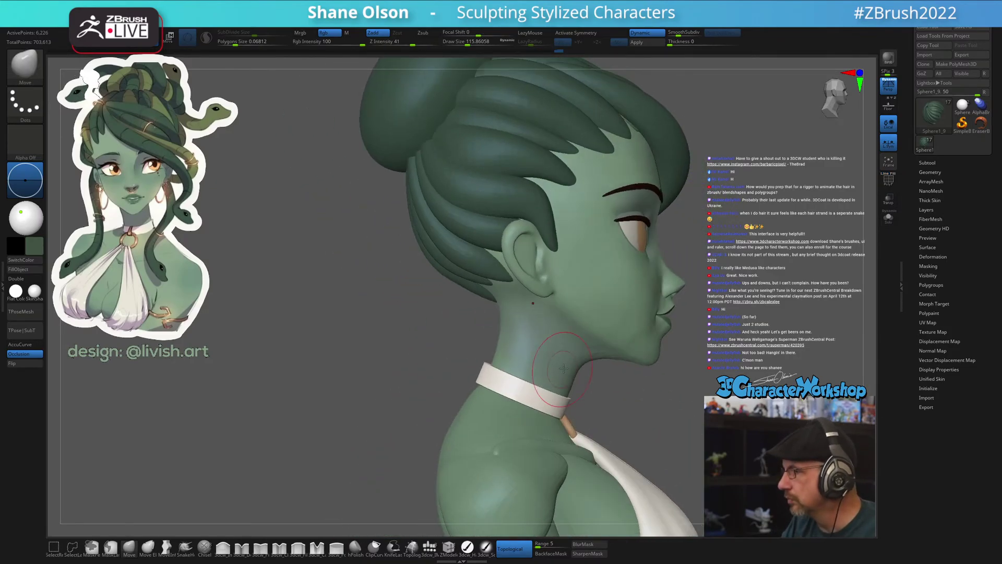
alt+right_drag(608, 285, 564, 308)
right_drag(515, 271, 524, 272)
key(])
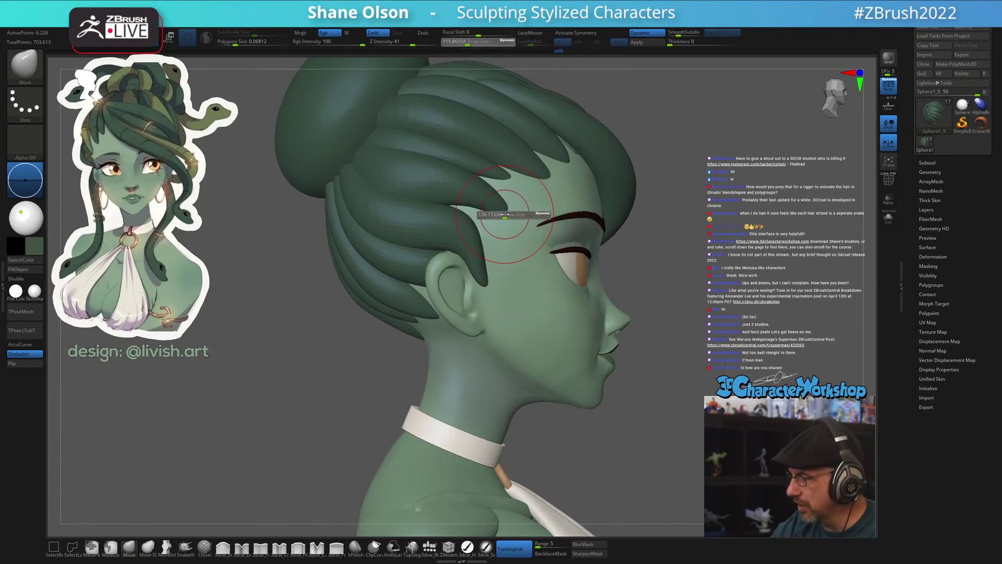
drag(505, 210, 505, 214)
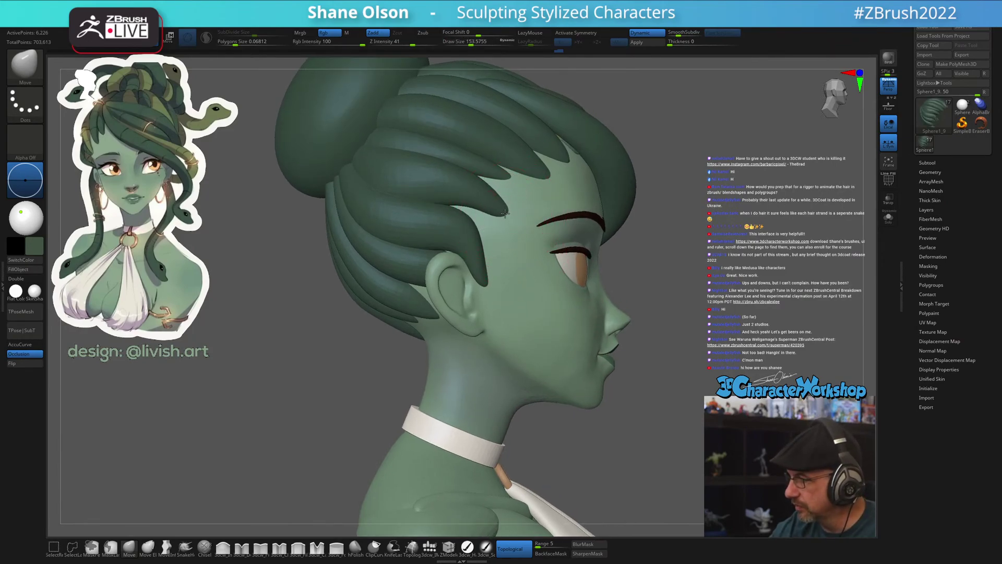
click(223, 547)
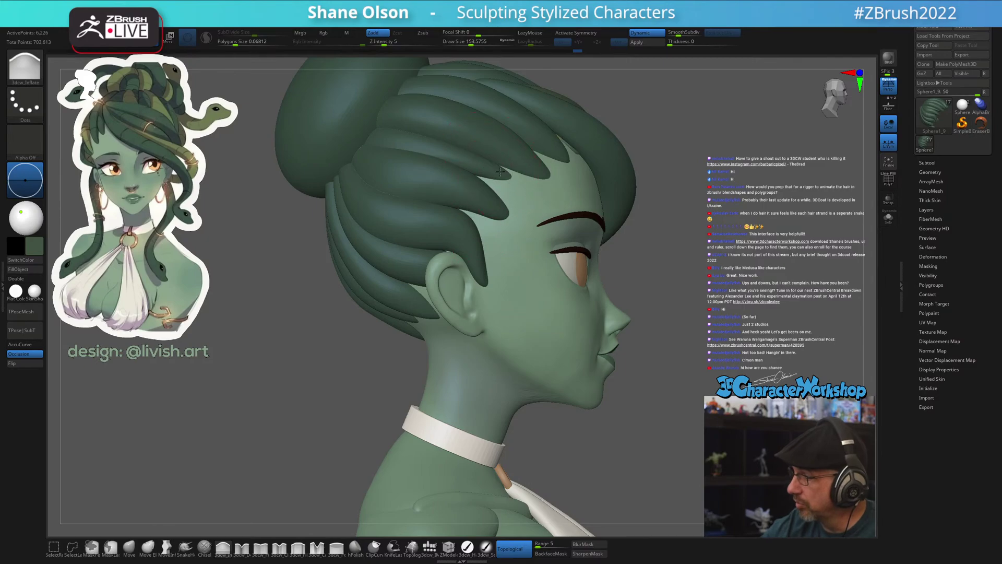
mouse_move(504, 220)
right_down()
mouse_move(483, 207)
mouse_move(519, 279)
right_up()
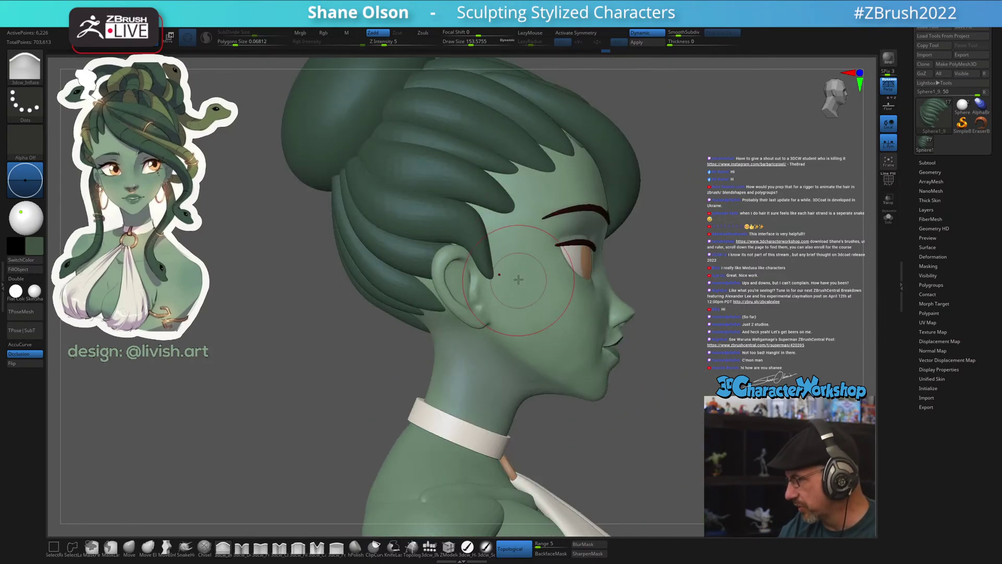
Adjust the strand tips in front of the ear with the Move brush at a draw size of about 177
click(129, 547)
key(s)
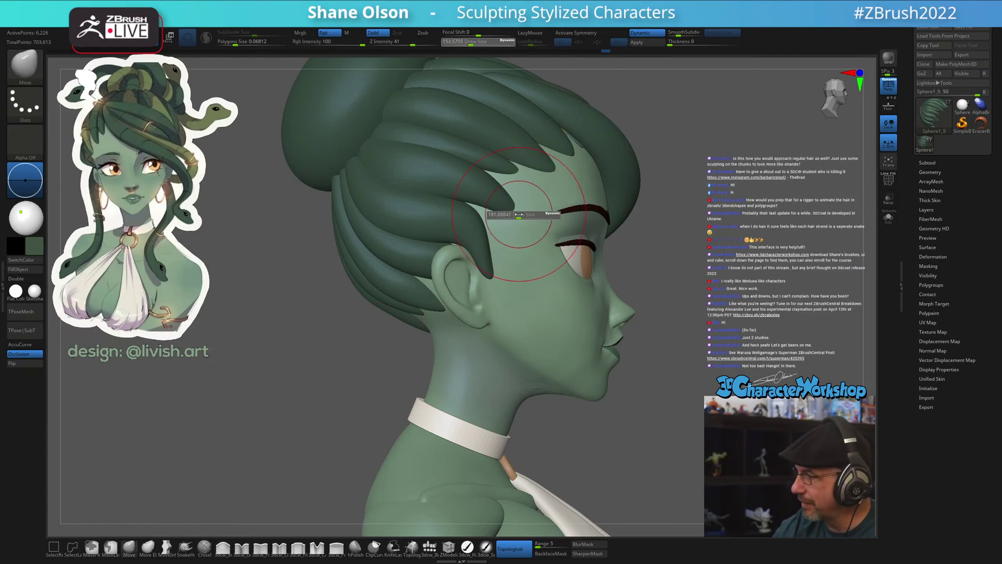
drag(518, 214, 515, 216)
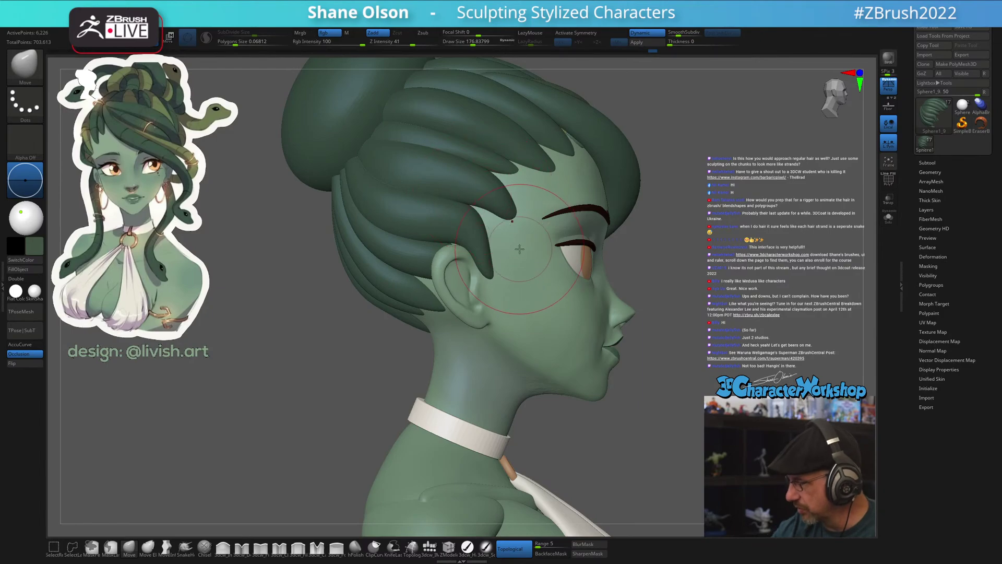
mouse_move(533, 311)
right_down()
mouse_move(533, 335)
mouse_move(508, 338)
mouse_move(597, 339)
mouse_move(478, 285)
mouse_move(460, 313)
right_up()
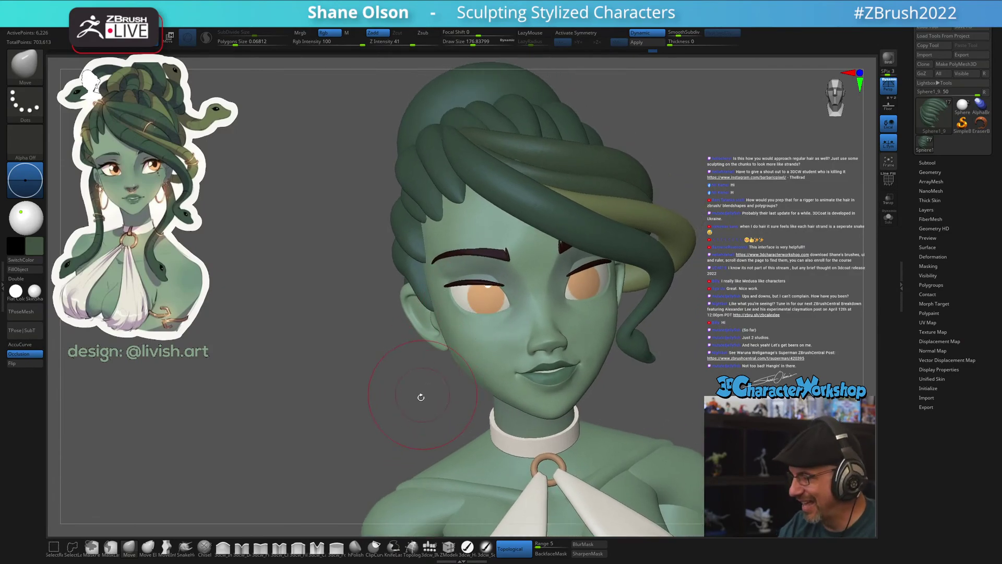
Reduce the Move brush to a draw size of about 136 and reshape the strands around the ear from the front
key([)
drag(414, 296, 425, 289)
mouse_move(425, 288)
right_down()
mouse_move(438, 300)
mouse_move(457, 292)
right_up()
drag(457, 292, 445, 310)
mouse_move(445, 310)
right_down()
mouse_move(486, 319)
mouse_move(450, 366)
mouse_move(462, 365)
mouse_move(447, 325)
mouse_move(455, 313)
mouse_move(442, 332)
right_up()
right_drag(314, 449, 223, 526)
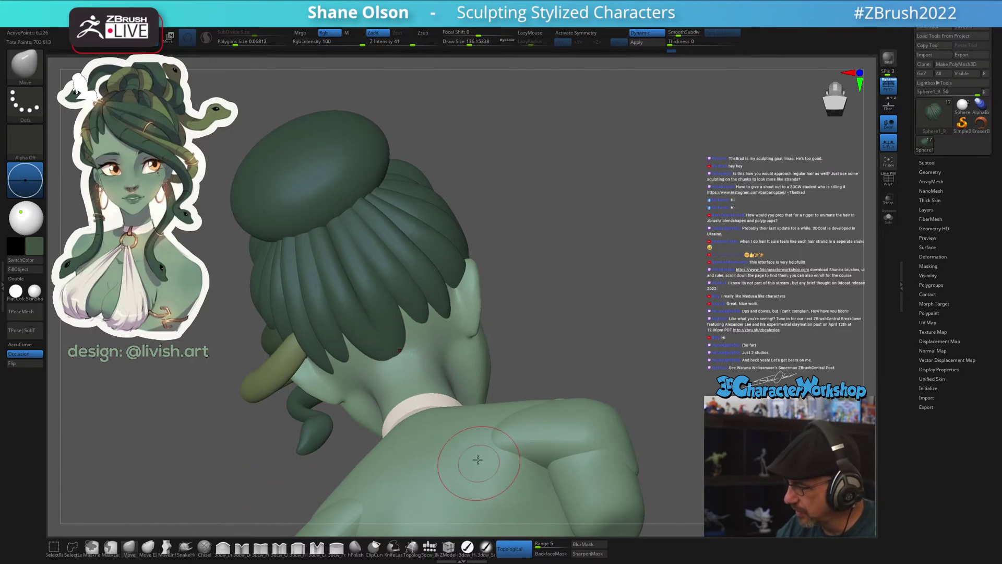
Reshape and smooth the strand tips along the nape with the Move brush at a draw size of about 167
key(s)
drag(401, 346, 403, 348)
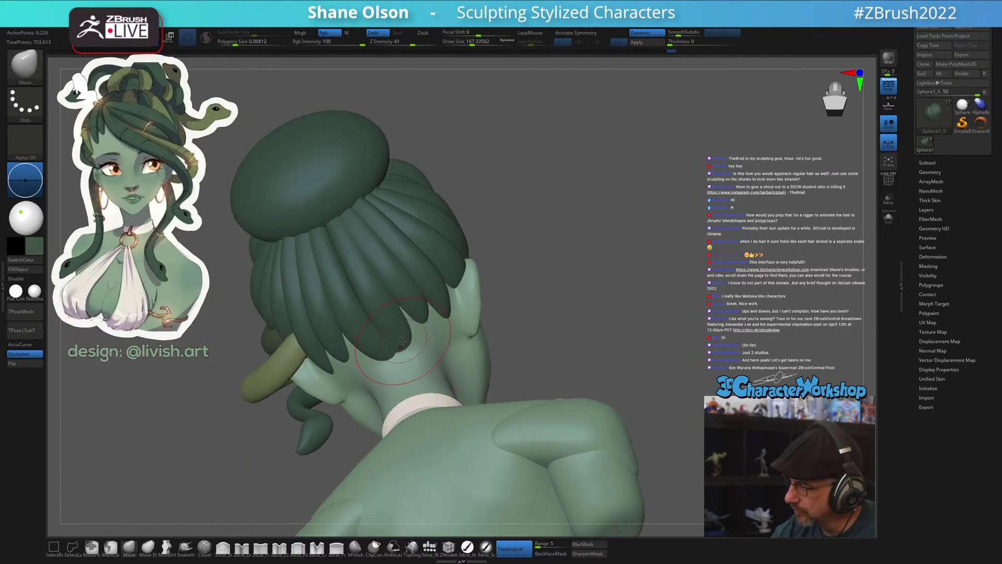
key(shift)
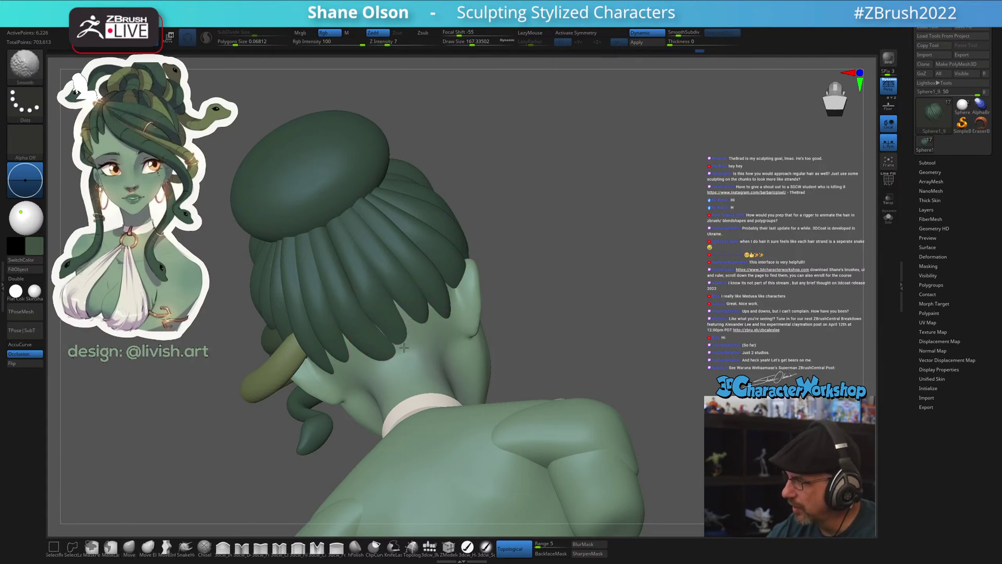
mouse_move(404, 347)
right_down()
mouse_move(392, 290)
mouse_move(339, 332)
right_up()
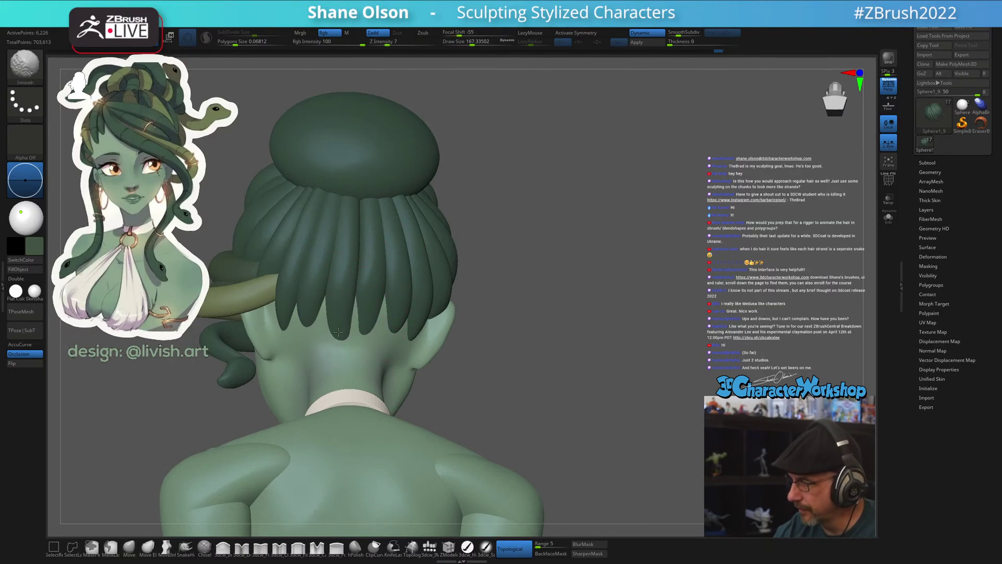
right_drag(338, 332, 337, 334)
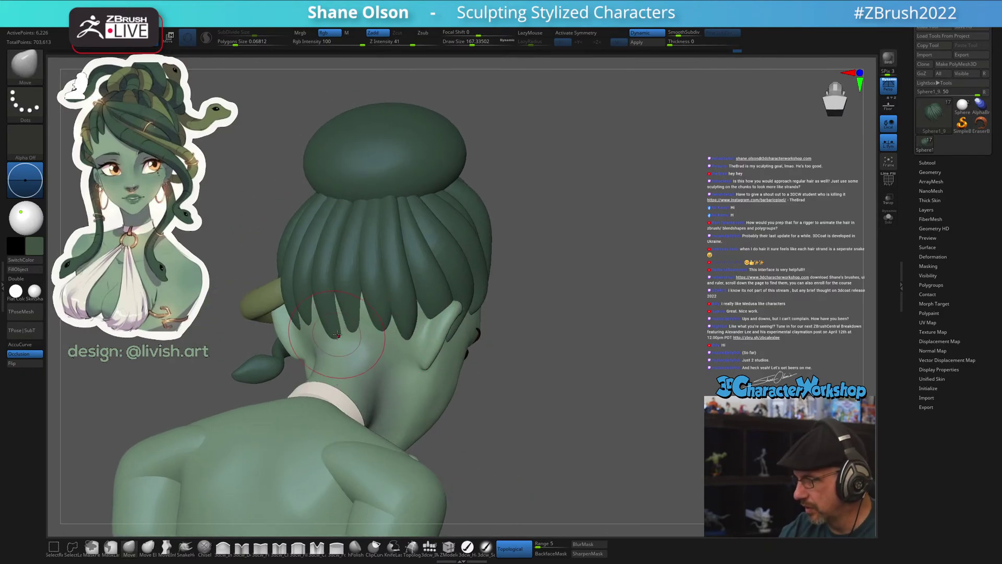
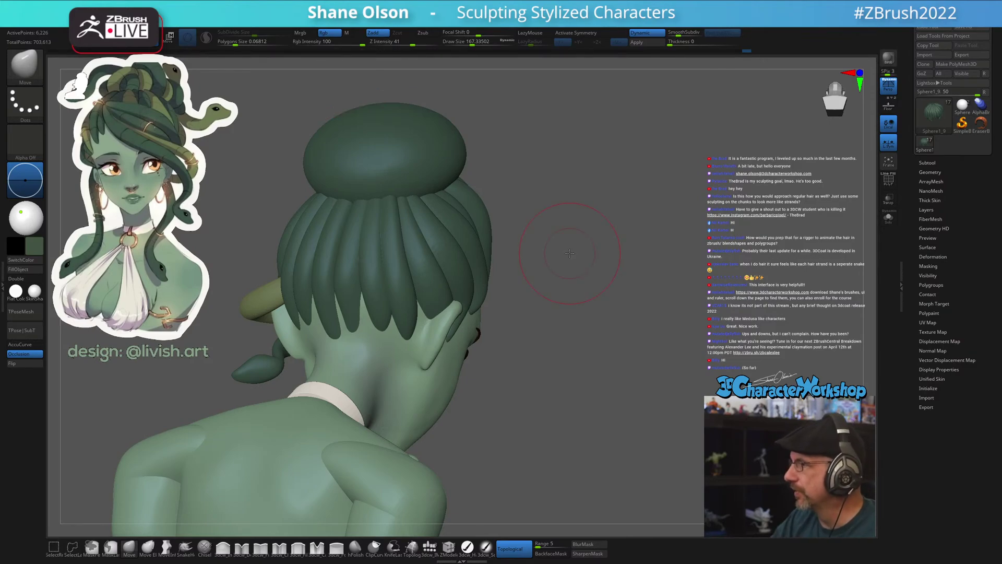
Inflate the strand ends at the back of the head behind the snakes with the Inflate brush at a draw size of about 167
drag(547, 374, 442, 399)
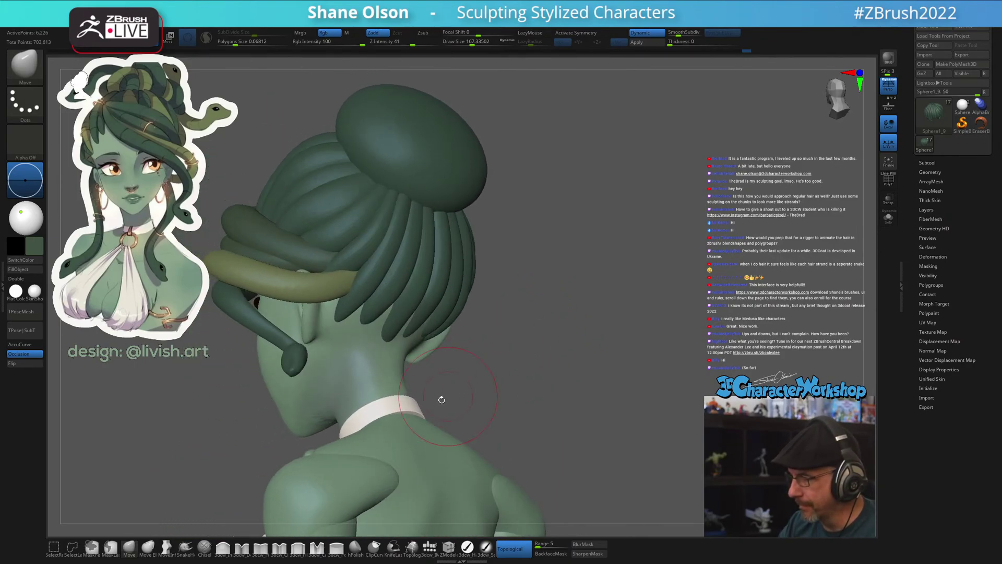
click(223, 547)
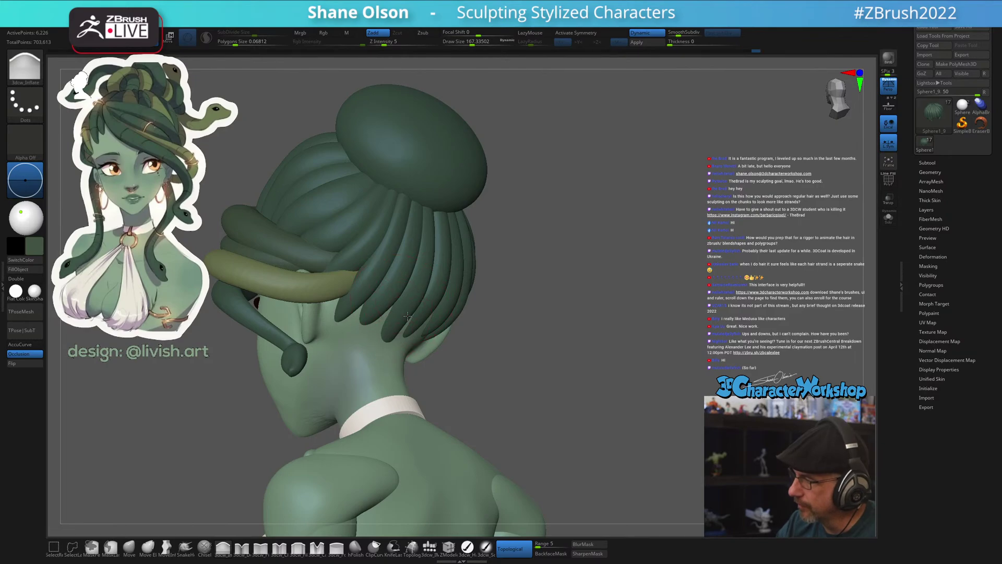
mouse_move(386, 334)
mouse_down()
mouse_move(413, 354)
mouse_move(396, 304)
mouse_up()
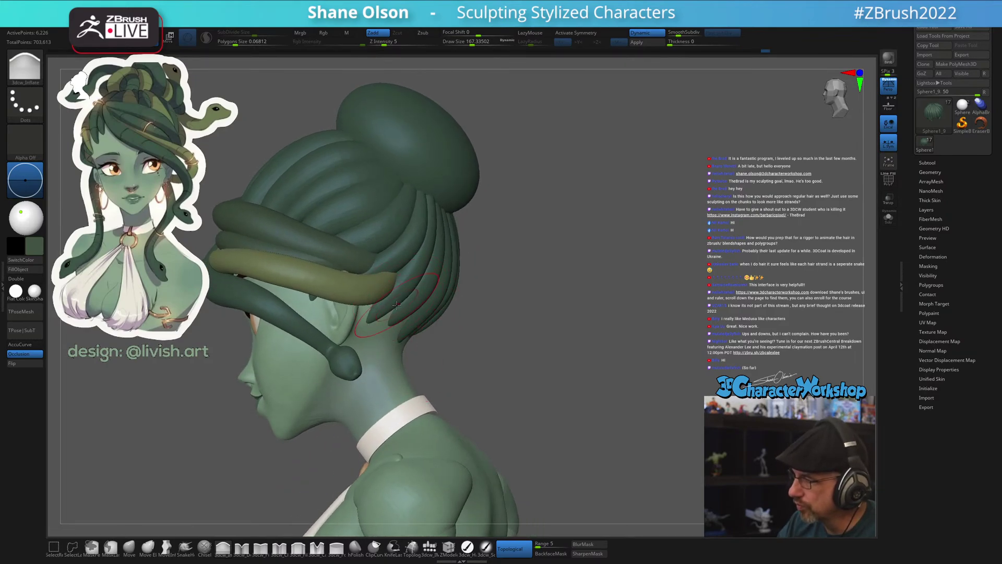
drag(459, 330, 415, 368)
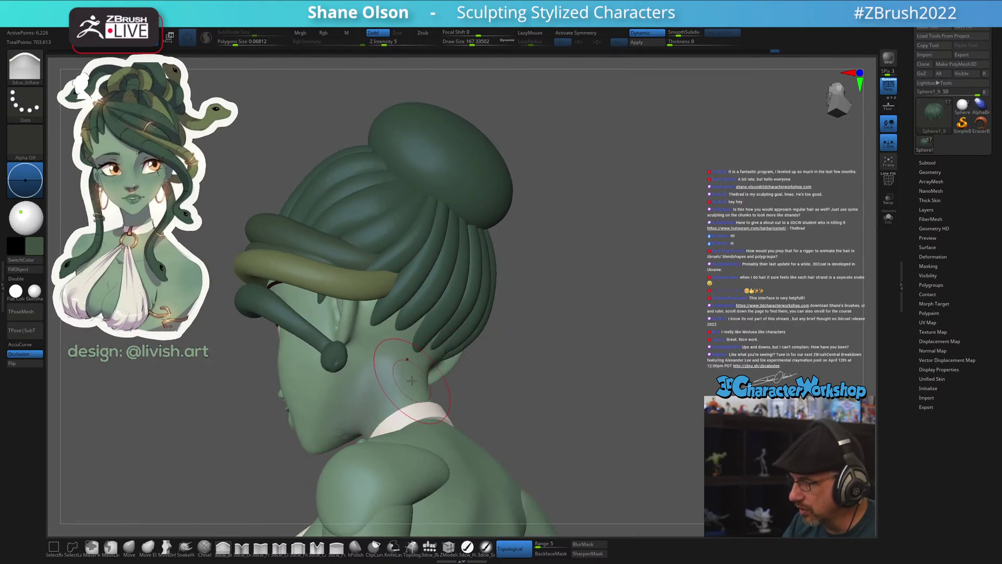
drag(313, 431, 350, 433)
mouse_move(559, 331)
mouse_down()
mouse_move(591, 344)
mouse_move(580, 342)
mouse_move(582, 291)
mouse_up()
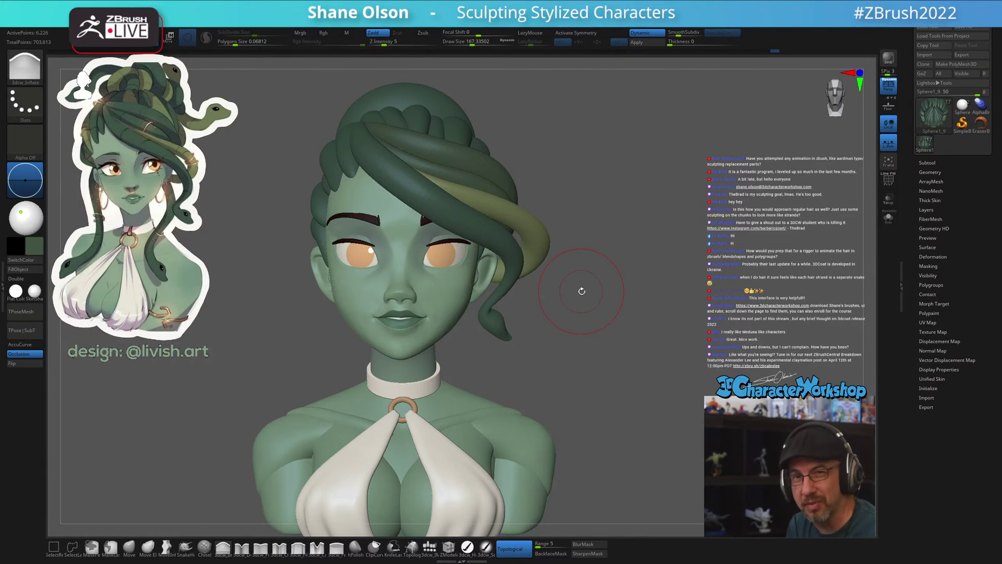
Sample the olive green of the lighter snake as the active color and check the polygroups of the hair strands
mouse_move(578, 346)
mouse_down()
mouse_move(564, 349)
mouse_move(582, 308)
mouse_move(573, 321)
mouse_move(560, 273)
mouse_move(581, 298)
mouse_move(502, 359)
mouse_up()
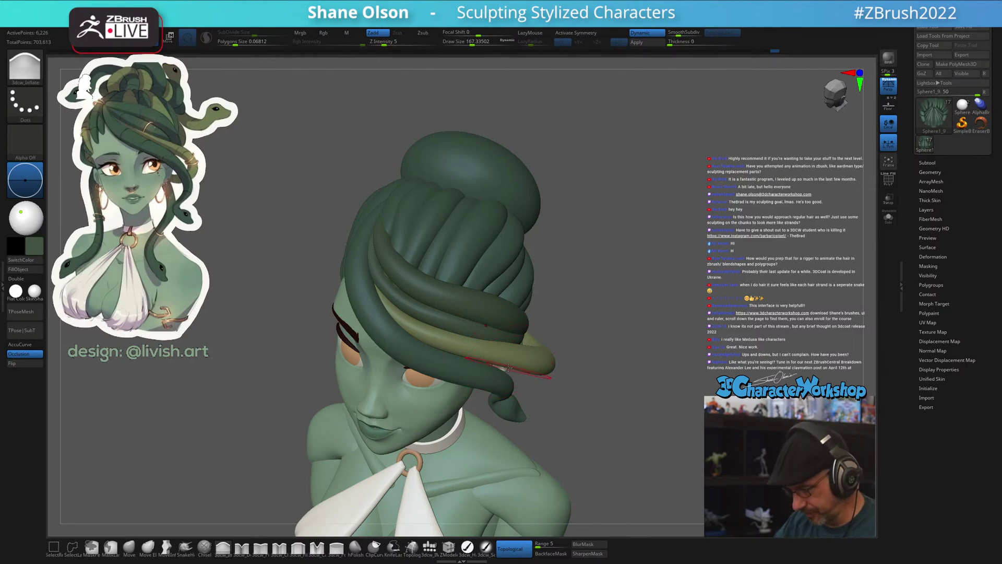
key(c)
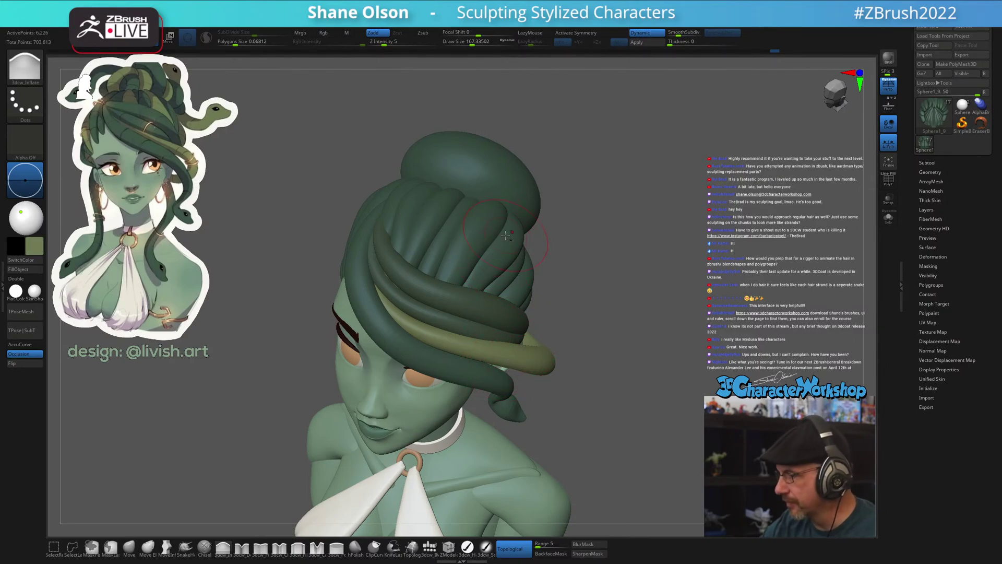
key(shift+f)
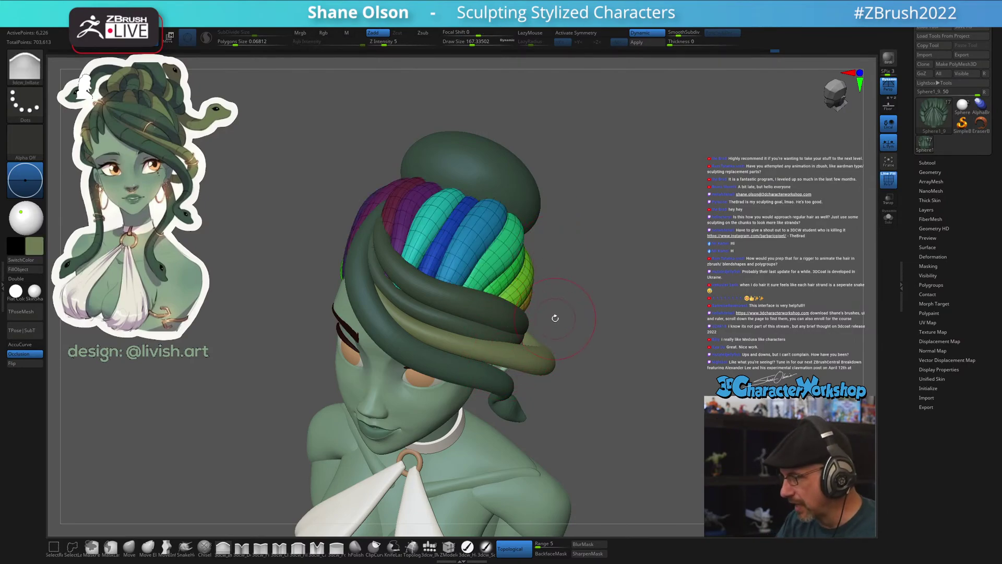
key(shift+f)
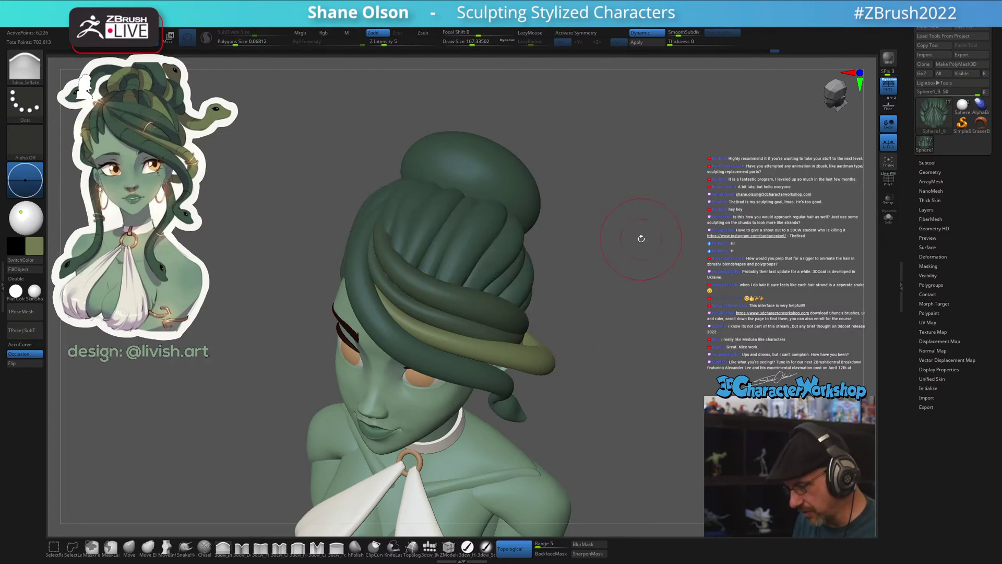
Isolate one strand on the crown with a mask and fill it with the sampled olive, trying the same on a strand further back
drag(640, 237, 405, 270)
key(w)
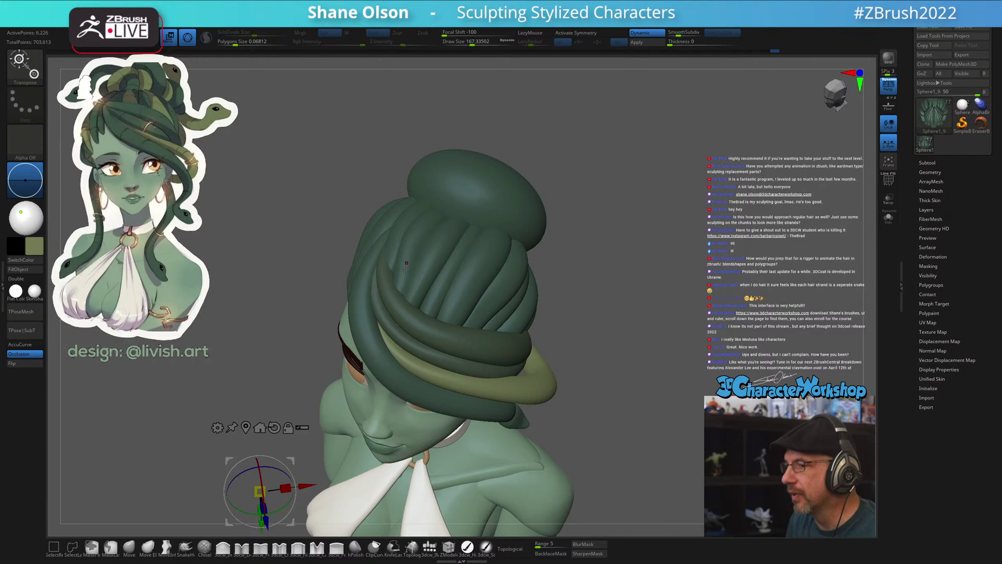
ctrl+click(438, 250)
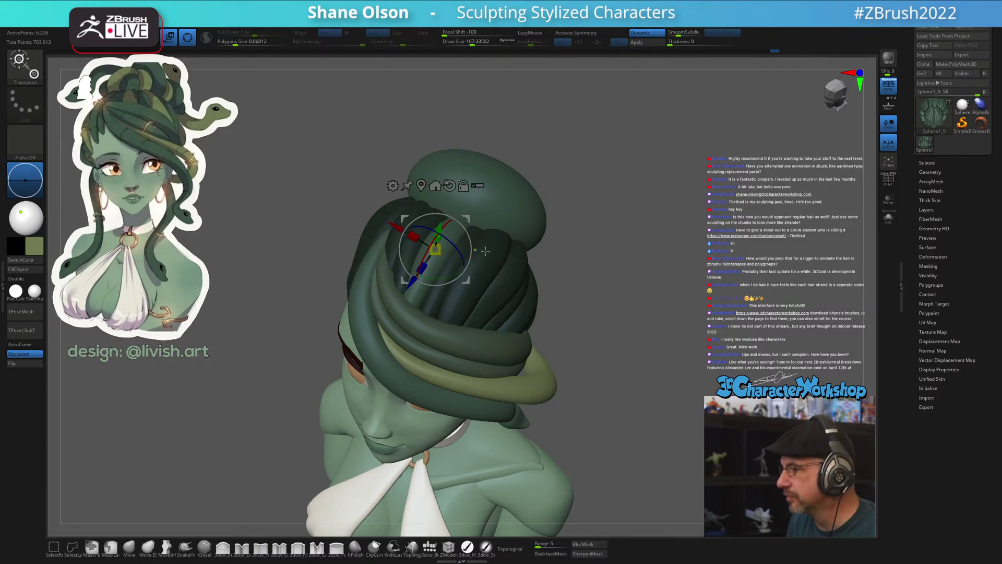
click(18, 270)
ctrl+click(515, 286)
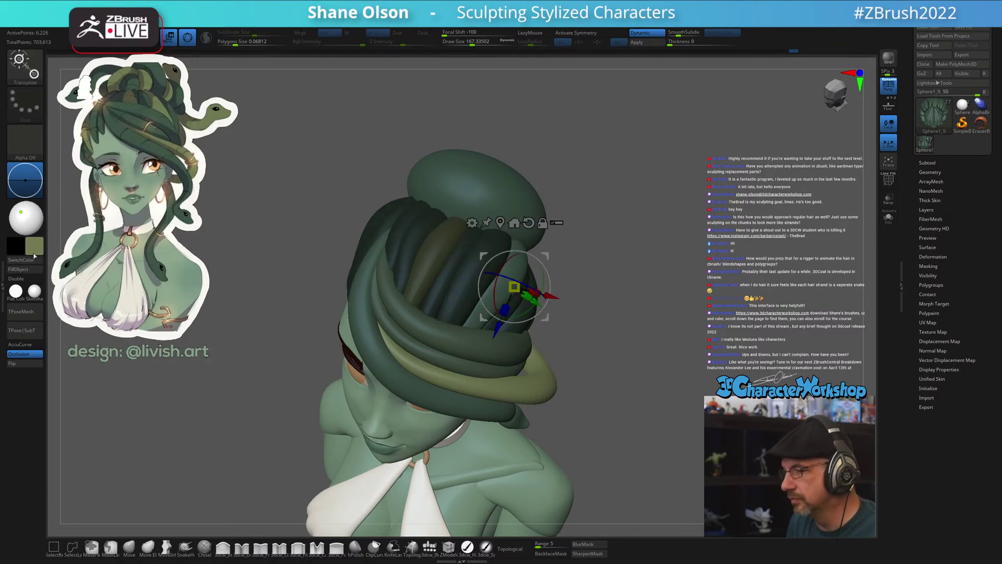
click(19, 269)
Isolate the strand above the ear using the polyframe, fill it with olive, clear the mask and hide the polyframe
mouse_move(709, 301)
mouse_down()
mouse_move(682, 329)
mouse_move(692, 318)
mouse_move(691, 213)
mouse_move(740, 228)
mouse_move(738, 187)
mouse_up()
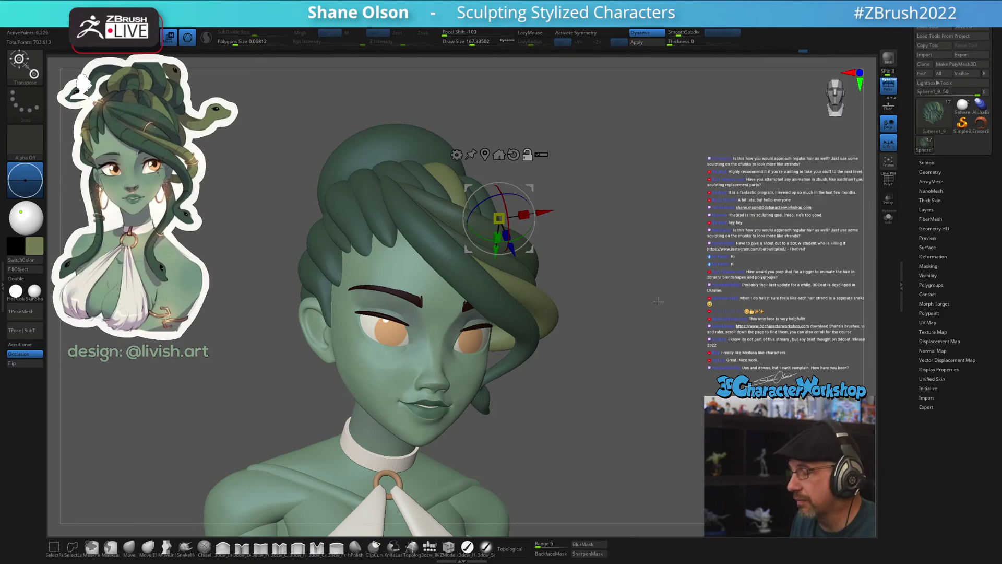
drag(642, 331, 341, 269)
click(342, 269)
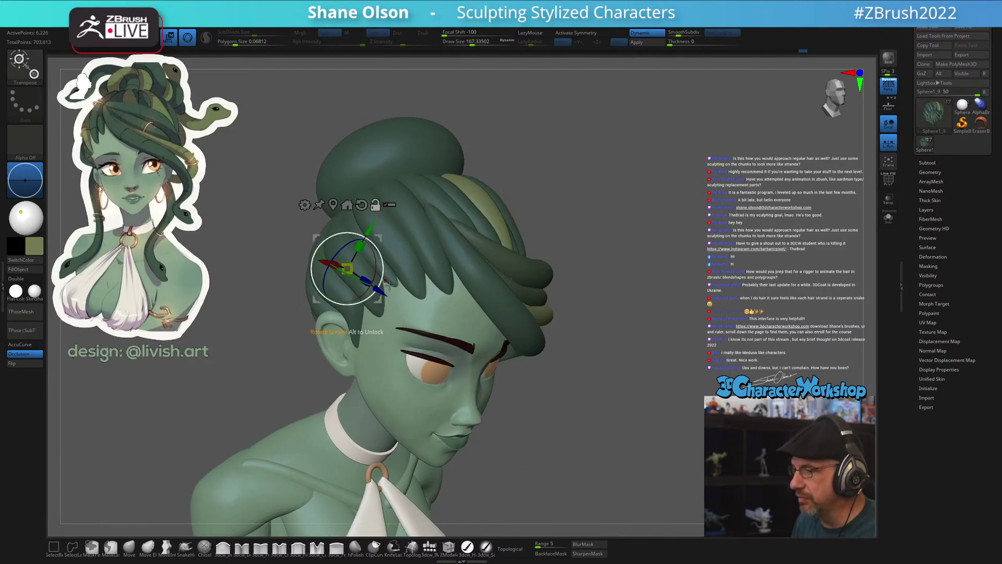
key(shift+f)
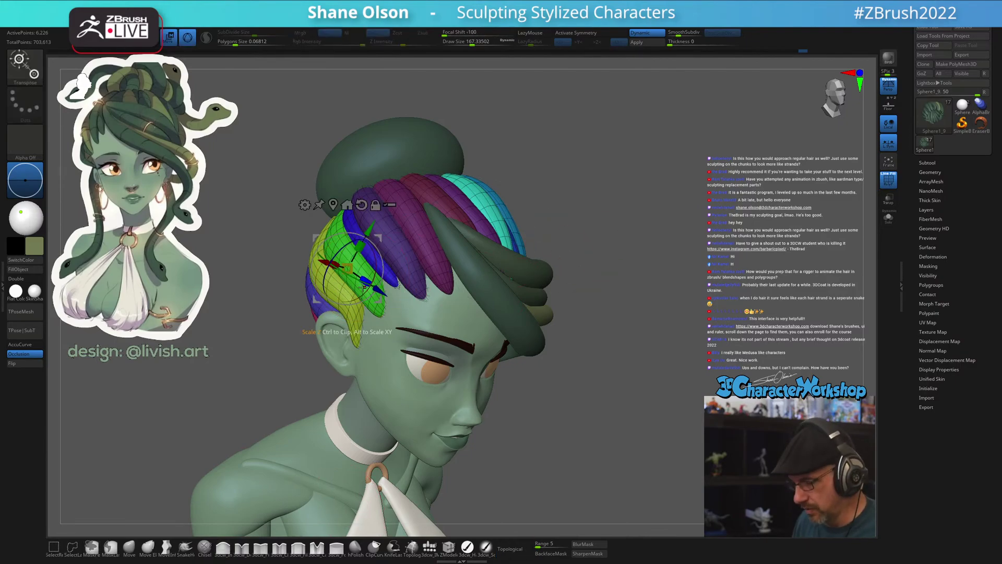
drag(365, 285, 336, 218)
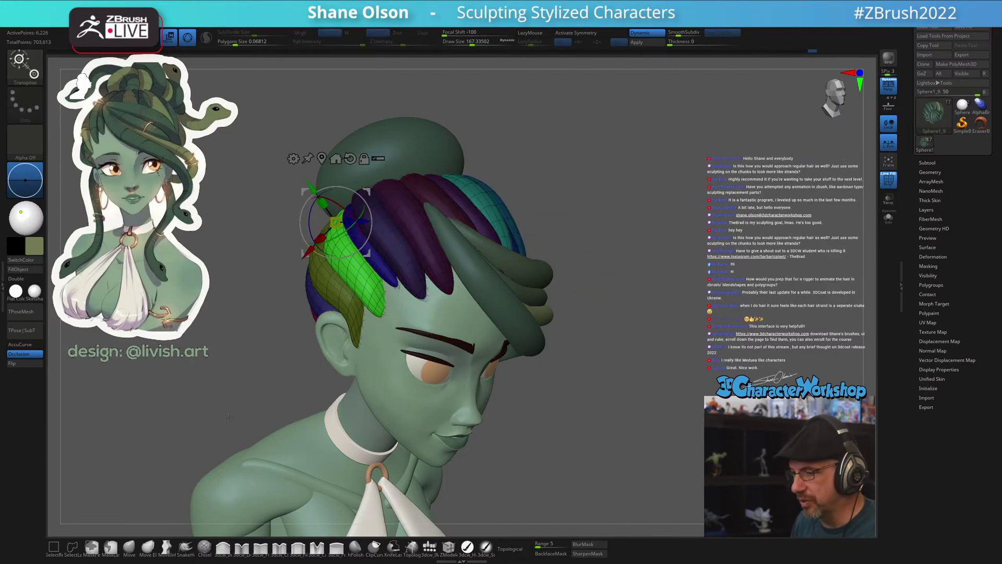
click(25, 270)
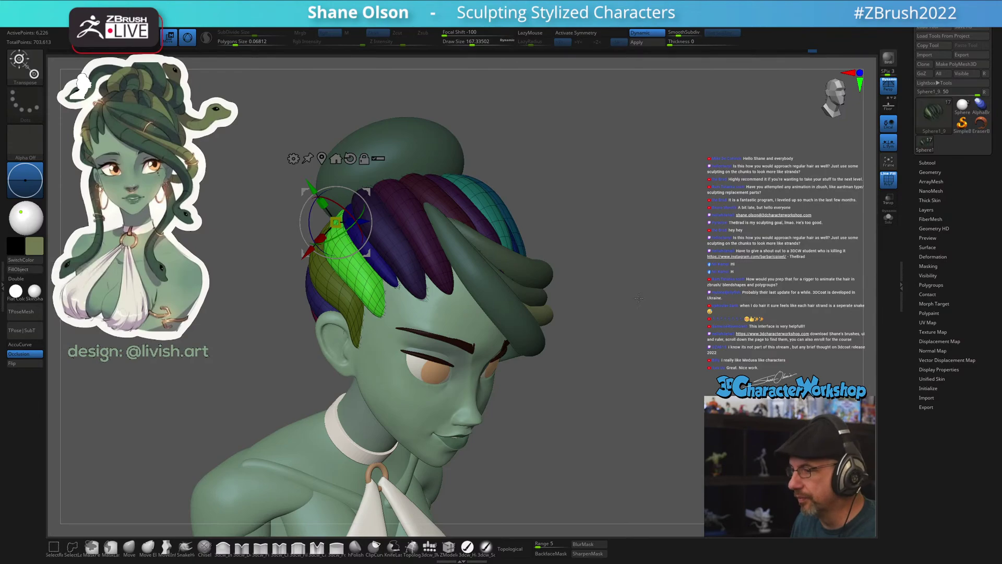
ctrl+drag(630, 295, 653, 319)
key(shift+f)
Isolate one strand at the back of the head beneath the bun with a mask and fill it with olive
mouse_move(697, 355)
mouse_down()
mouse_move(634, 373)
mouse_move(691, 363)
mouse_move(497, 313)
mouse_move(686, 347)
mouse_move(681, 307)
mouse_move(691, 297)
mouse_move(654, 282)
mouse_up()
key(q)
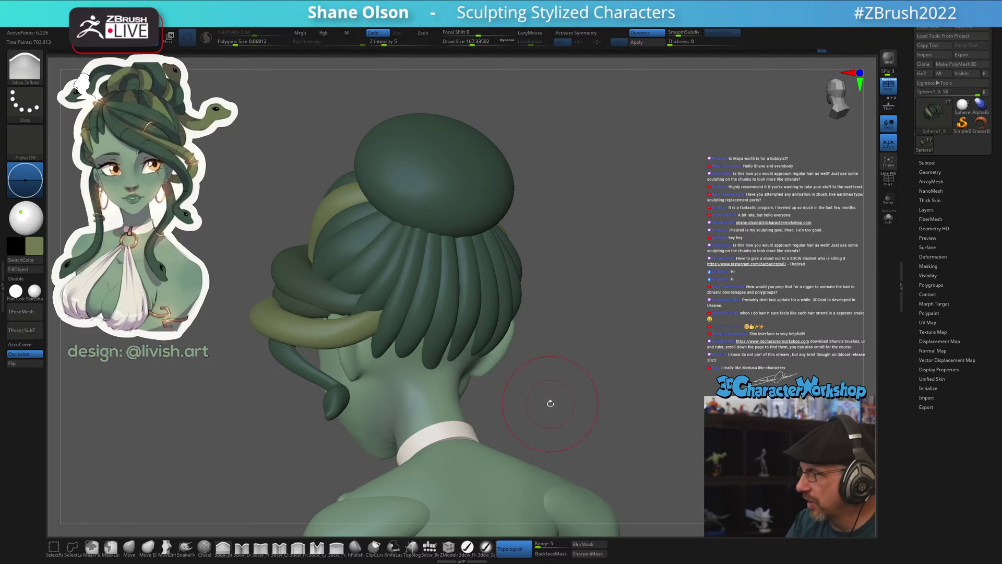
drag(559, 385, 560, 350)
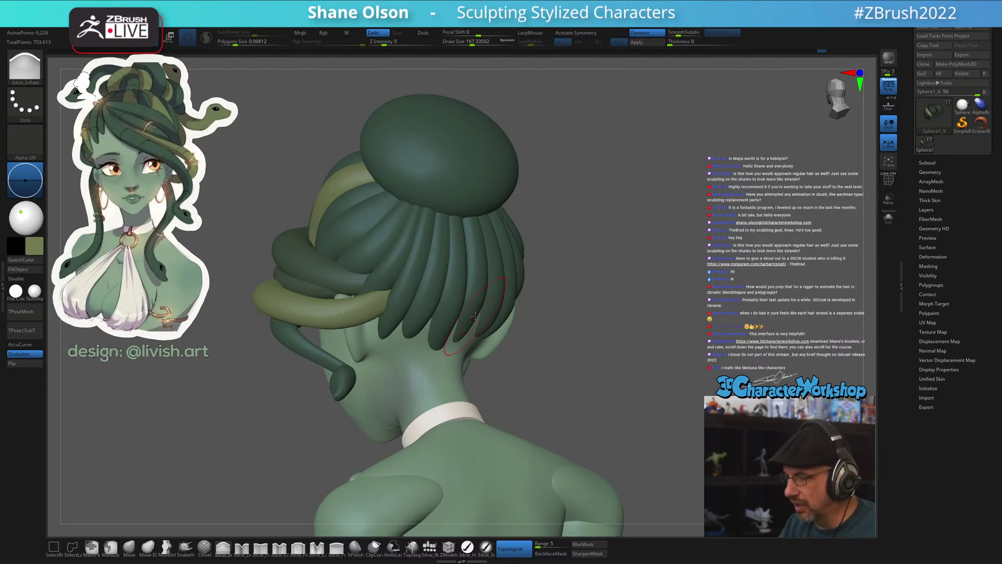
mouse_move(476, 316)
right_down()
mouse_move(455, 306)
mouse_move(444, 277)
mouse_move(433, 295)
right_up()
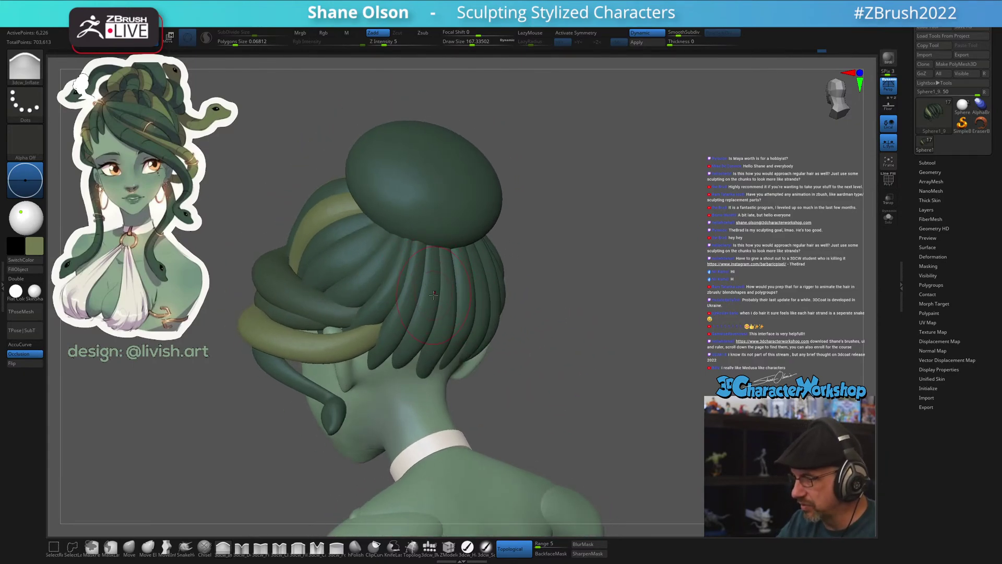
key(w)
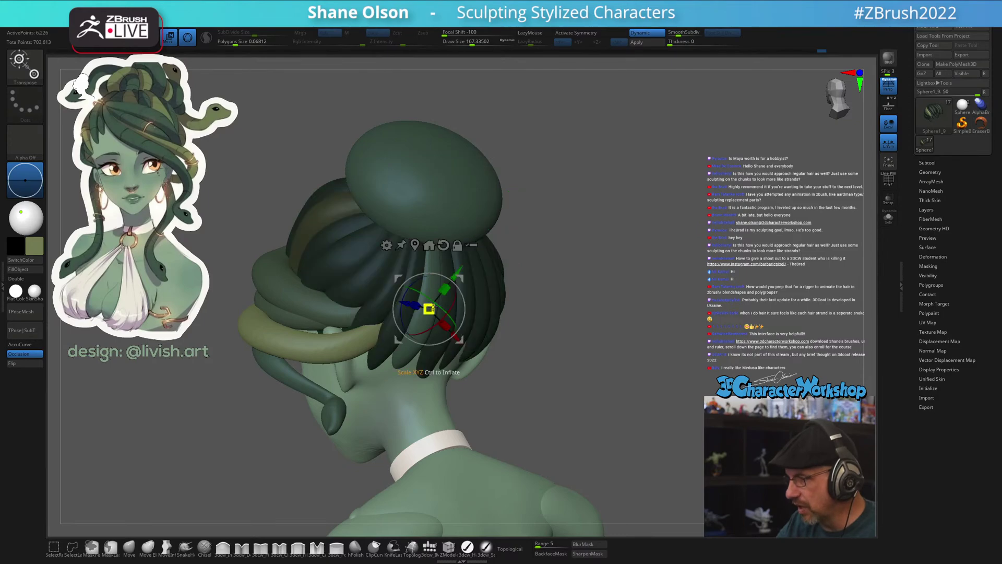
ctrl+click(430, 309)
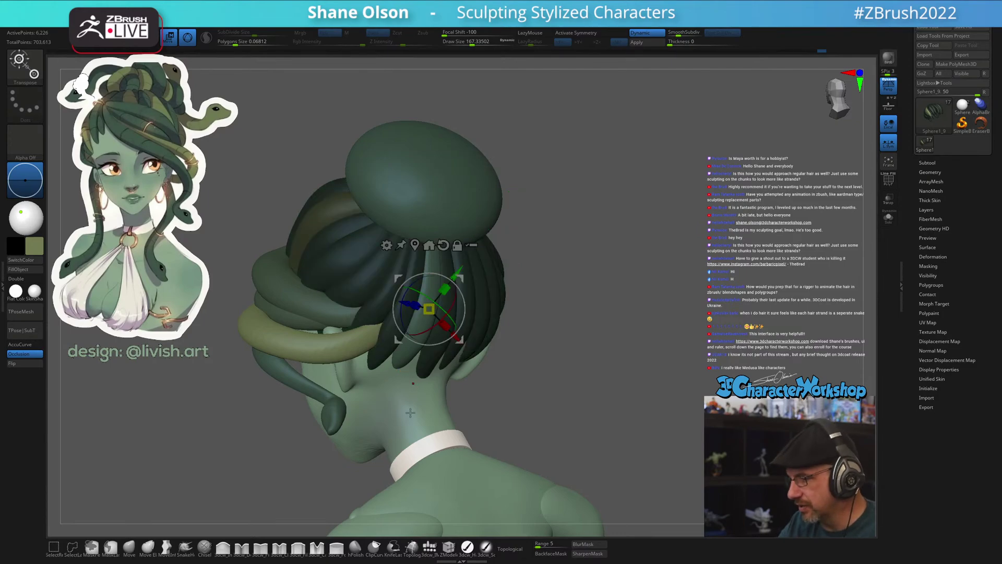
click(34, 270)
Mask off all but a second strand across the back of the head, fill it with olive and clear the mask
right_drag(450, 309, 538, 313)
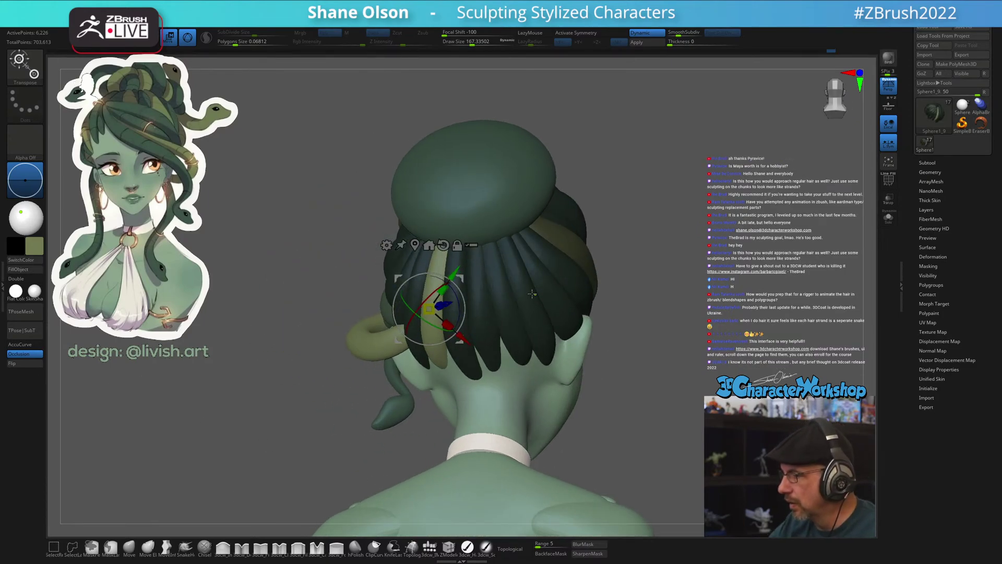
ctrl+click(533, 294)
click(32, 270)
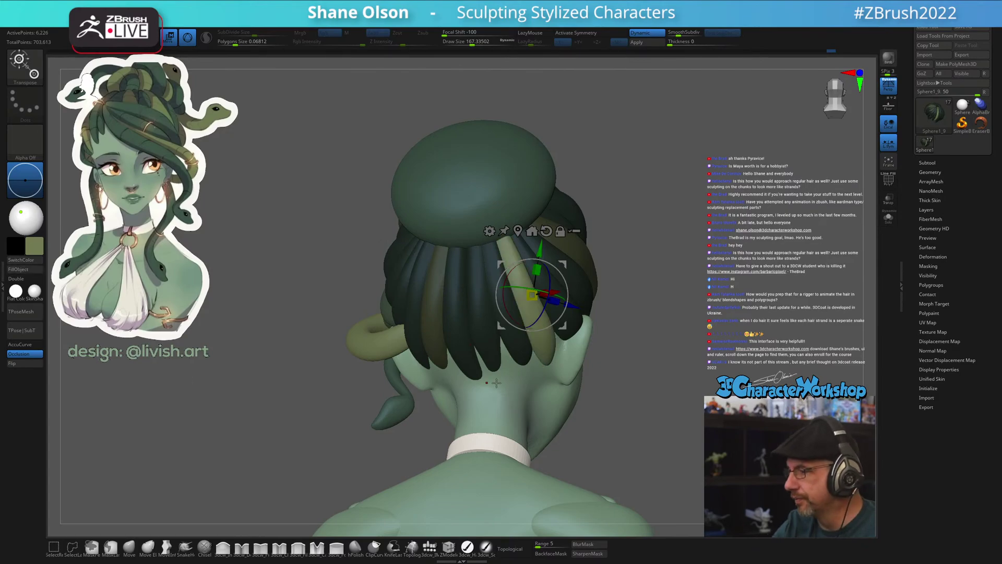
ctrl+drag(640, 352, 655, 368)
key(q)
mouse_move(645, 374)
right_down()
mouse_move(694, 365)
mouse_move(744, 373)
right_up()
mouse_move(595, 366)
mouse_down()
mouse_move(603, 375)
mouse_move(560, 388)
mouse_move(612, 381)
mouse_move(573, 382)
mouse_move(598, 371)
mouse_up()
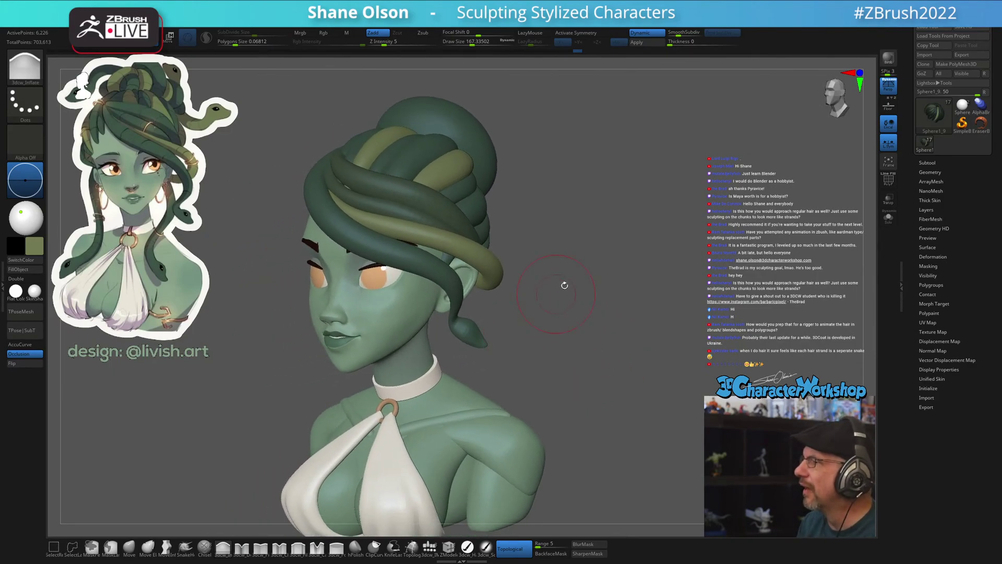
Turn on the polyframe and make the snakes sweeping across the forehead the active subtool
drag(593, 255, 650, 271)
mouse_move(664, 315)
mouse_down()
mouse_move(598, 280)
mouse_move(600, 248)
mouse_move(588, 237)
mouse_move(670, 231)
mouse_move(559, 204)
mouse_up()
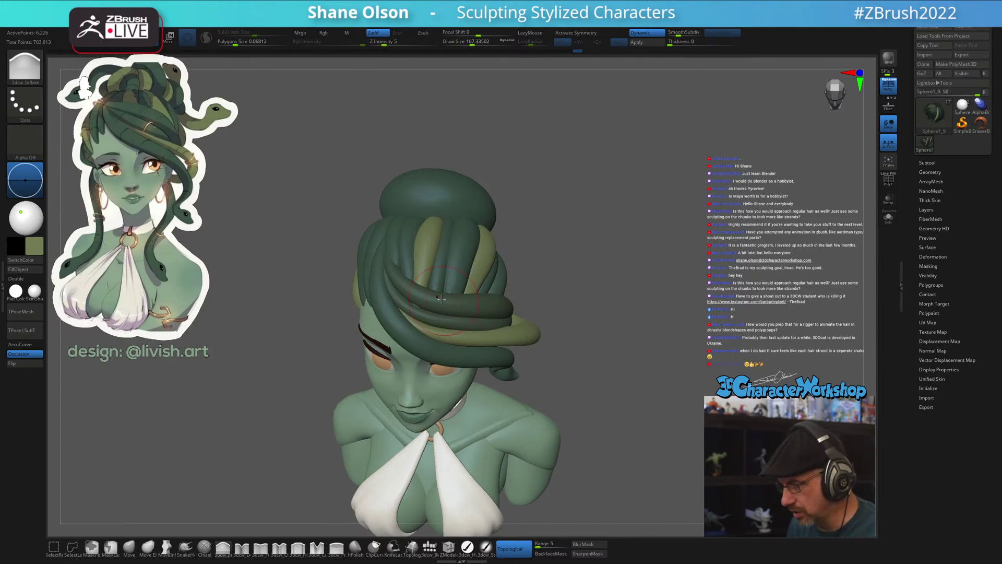
key(w)
mouse_move(679, 286)
mouse_down()
mouse_move(538, 269)
mouse_move(612, 253)
mouse_move(638, 228)
mouse_move(549, 318)
mouse_move(553, 334)
mouse_move(660, 315)
mouse_move(599, 315)
mouse_up()
key(shift+f)
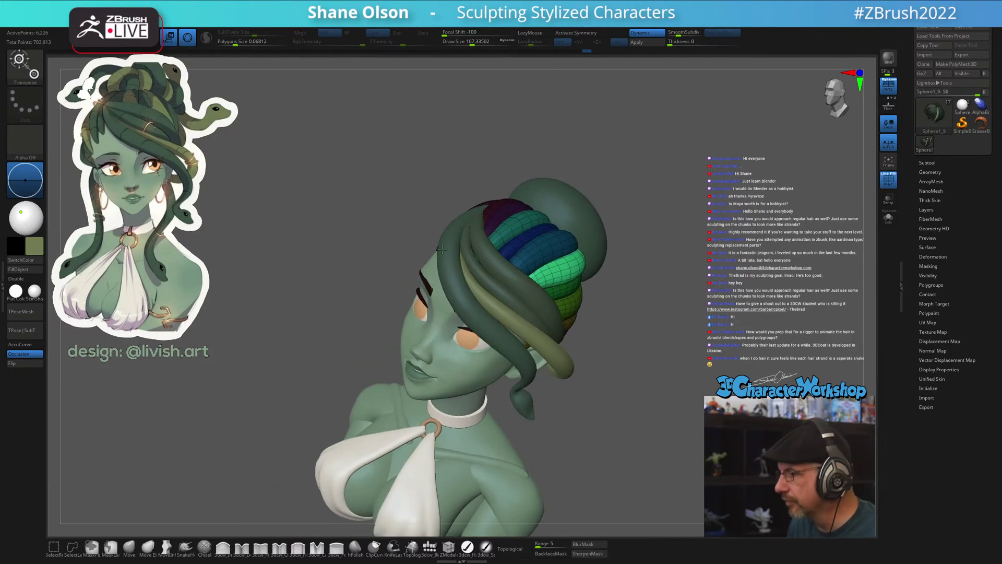
alt+click(438, 282)
mouse_move(679, 332)
mouse_down()
mouse_move(647, 326)
mouse_move(668, 298)
mouse_up()
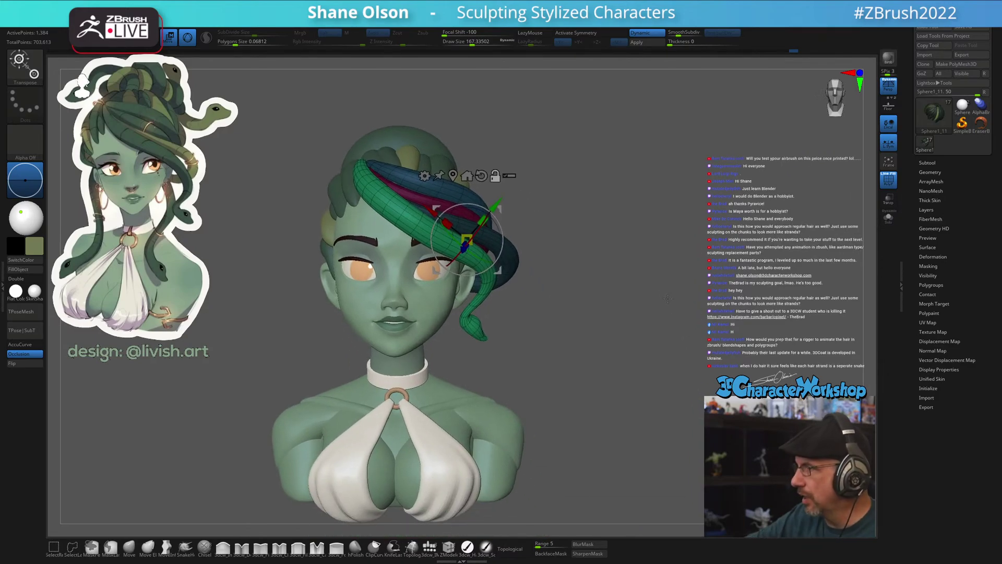
Duplicate the front snake that hangs beside the face and isolate the copy with a mask, centering the gizmo on it
drag(547, 349, 566, 283)
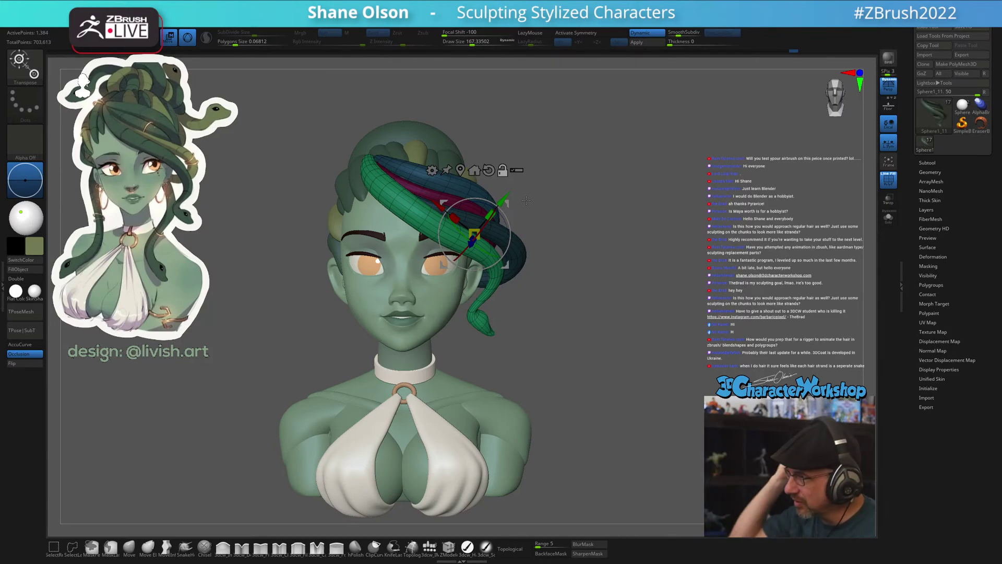
mouse_move(527, 201)
mouse_down()
mouse_move(615, 384)
mouse_move(584, 334)
mouse_up()
mouse_move(483, 225)
right_down()
mouse_move(500, 235)
mouse_move(489, 224)
right_up()
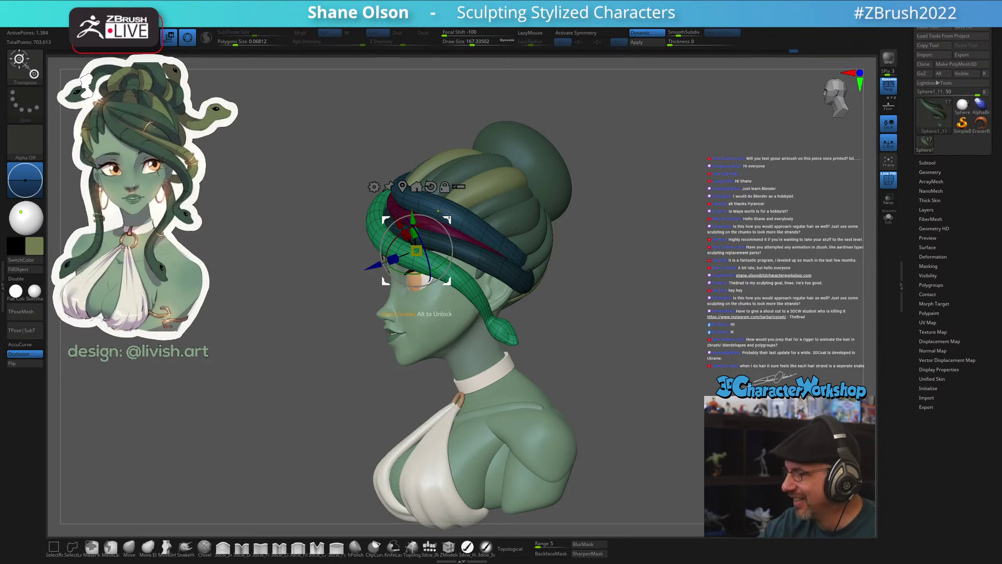
drag(416, 251, 472, 279)
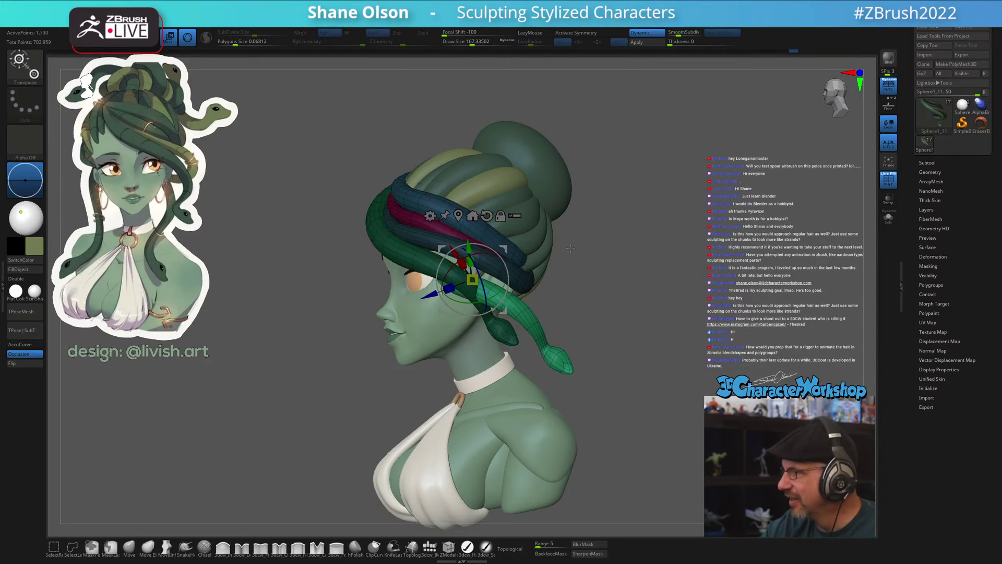
ctrl+click(637, 332)
ctrl+drag(636, 332, 609, 317)
ctrl+click(522, 307)
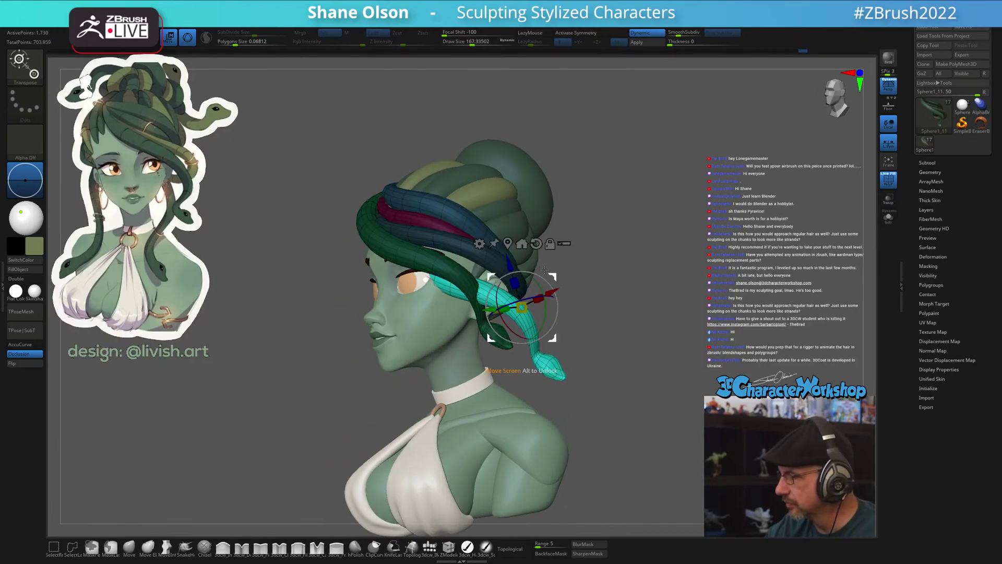
Rotate and lower the copied snake so it hangs below the ear with its head pointing toward the chest
drag(526, 271, 517, 301)
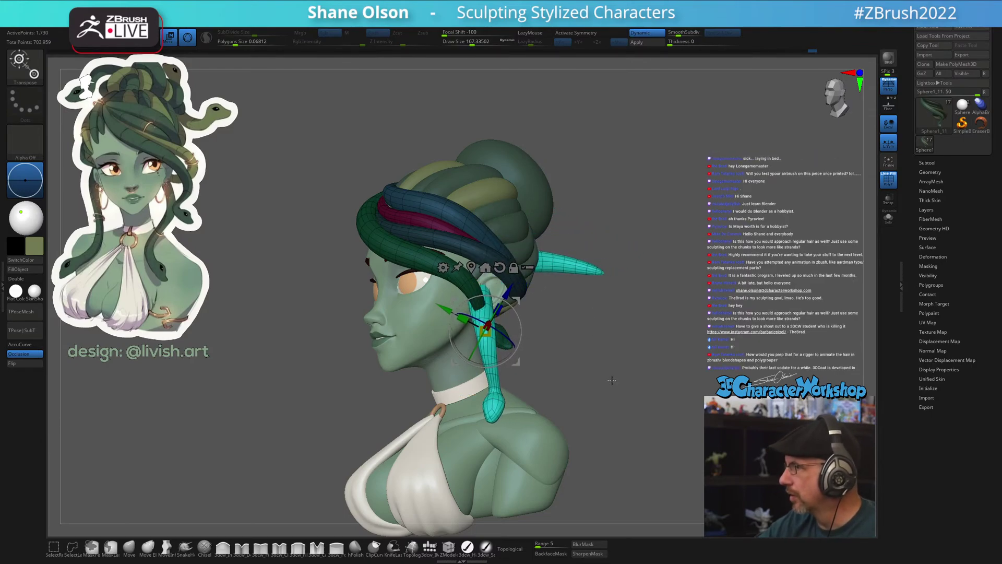
drag(601, 338, 623, 343)
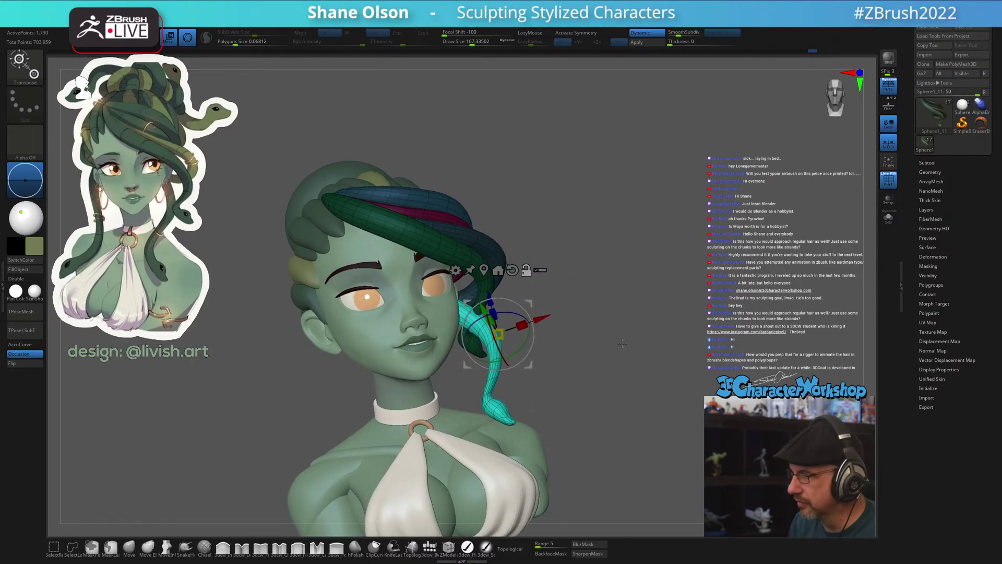
drag(527, 302, 494, 341)
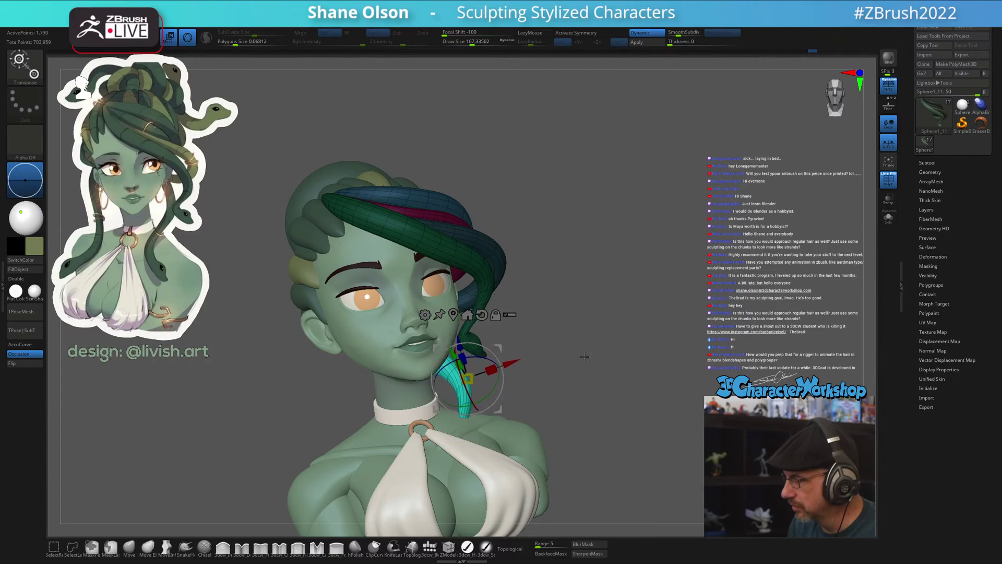
drag(585, 357, 499, 383)
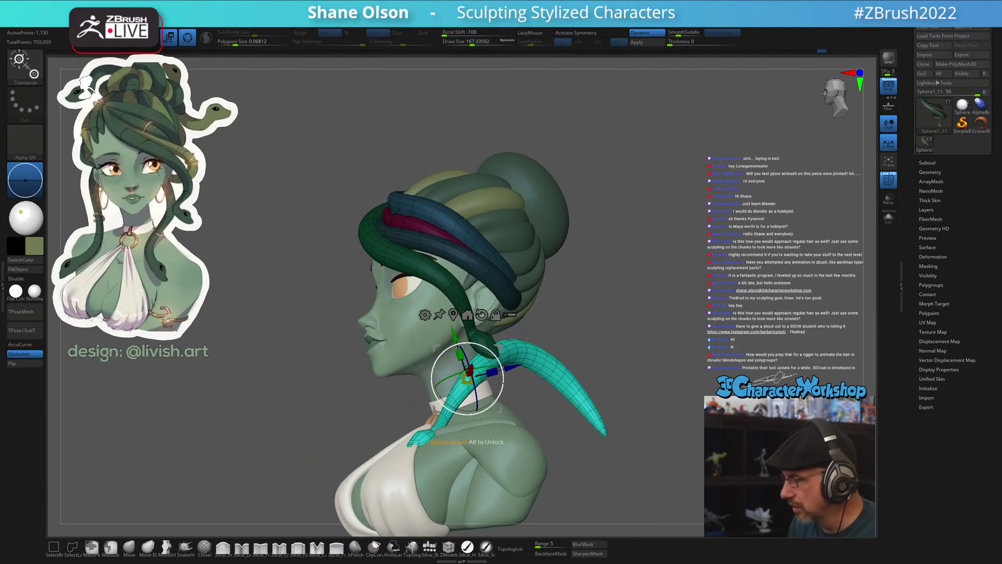
drag(505, 346, 491, 336)
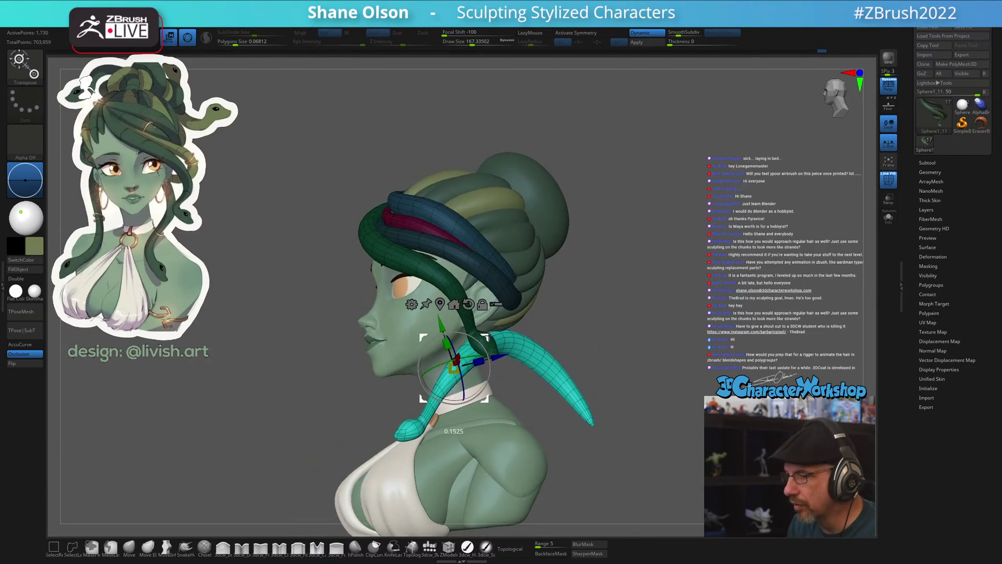
Refine the copied snake's rotation and position beside the neck, checking it from the front and side
drag(637, 279, 496, 343)
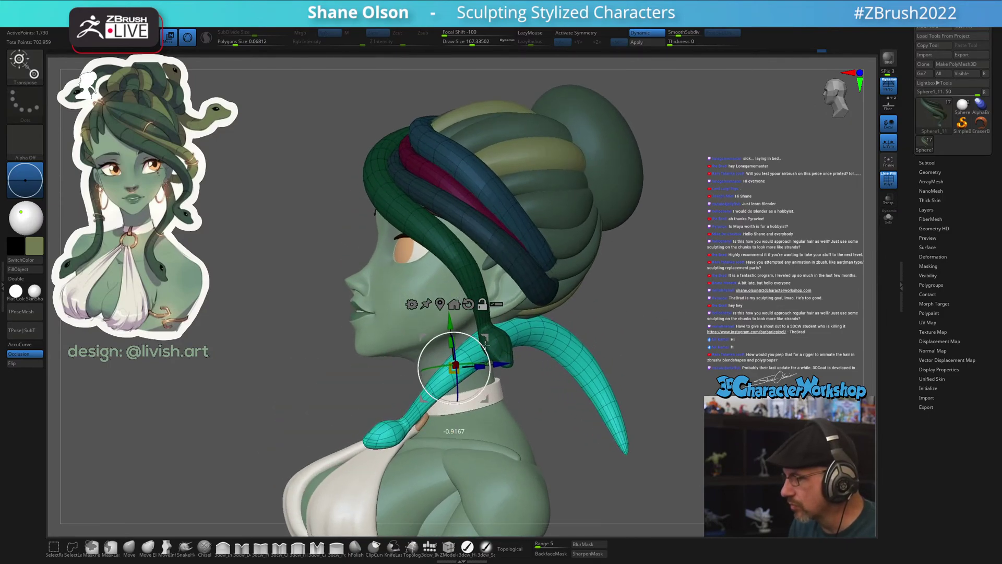
drag(631, 290, 549, 329)
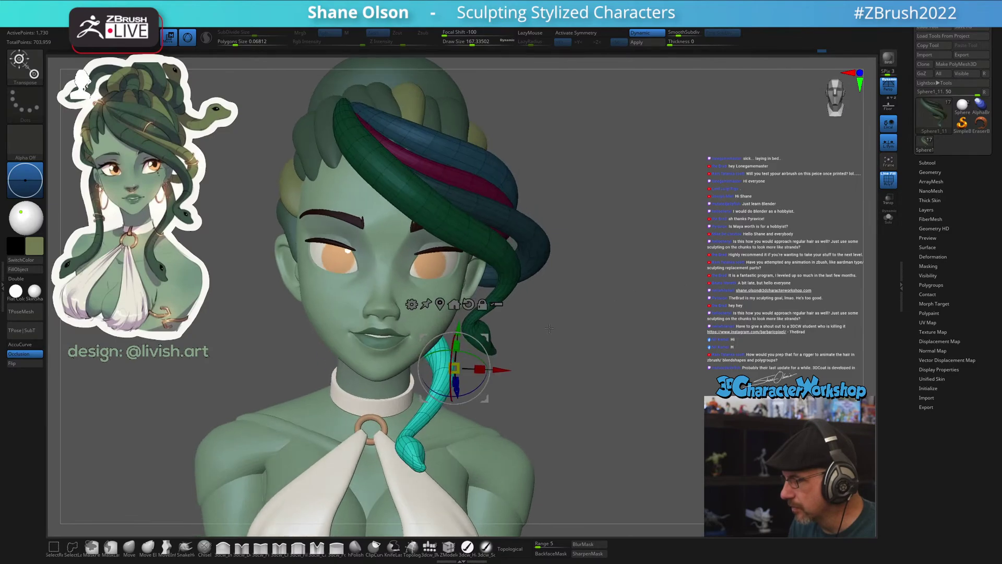
drag(484, 358, 449, 387)
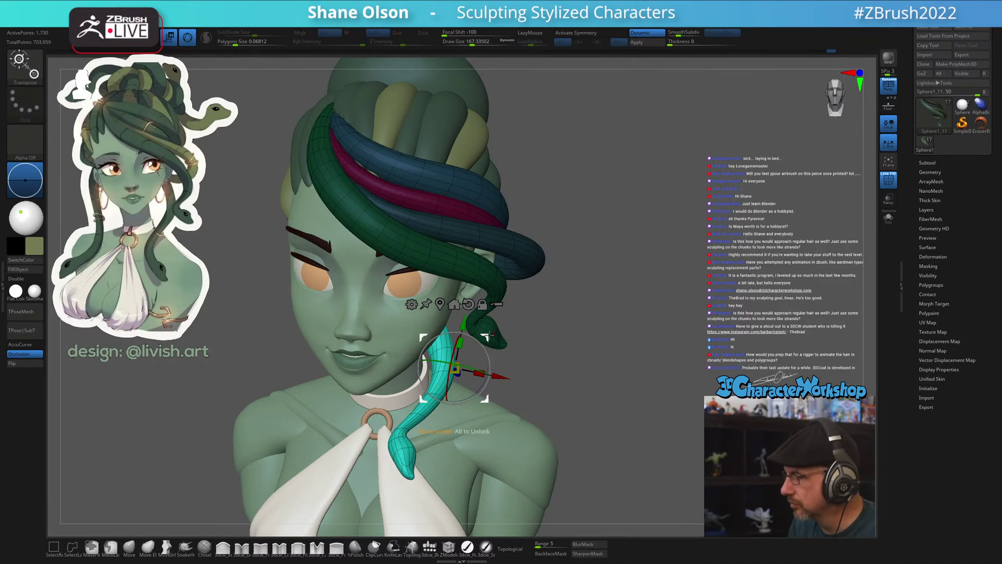
drag(674, 251, 654, 351)
mouse_move(757, 275)
mouse_down()
mouse_move(619, 237)
mouse_move(591, 337)
mouse_move(590, 292)
mouse_up()
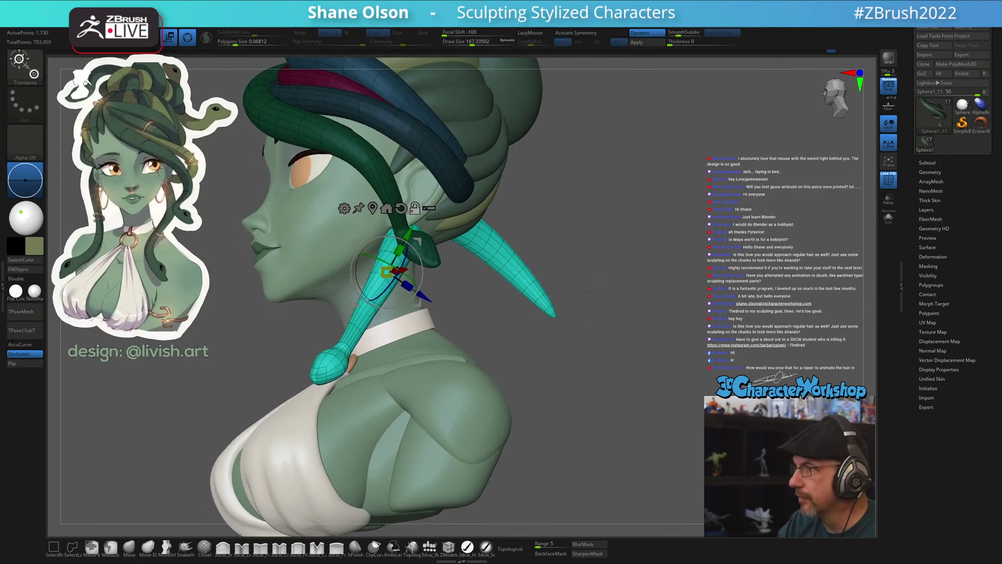
drag(579, 245, 516, 275)
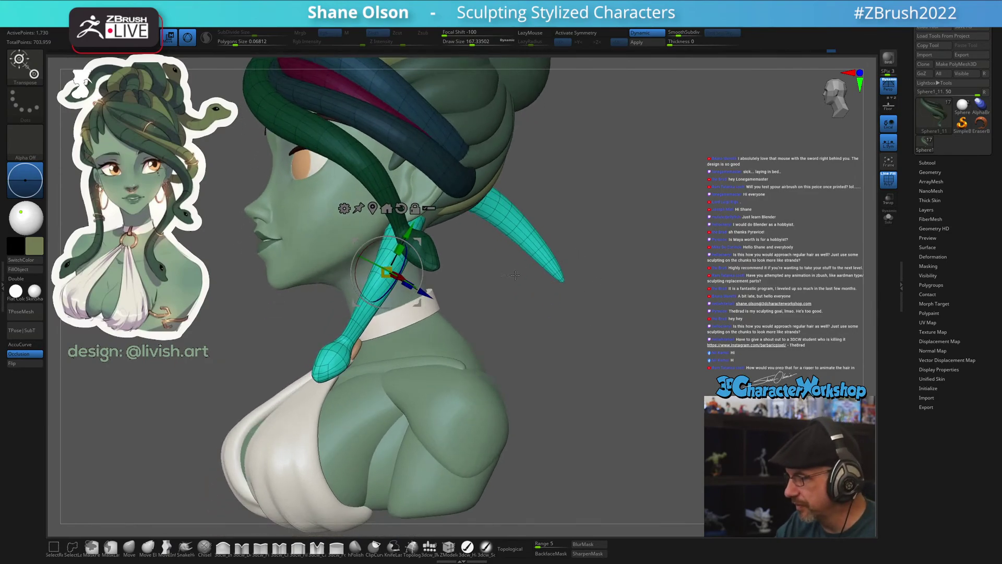
Turn and shift the copied snake outward from the neck so it curves down over the front of the shoulder
mouse_move(426, 236)
mouse_down()
mouse_move(497, 285)
mouse_move(427, 250)
mouse_move(439, 249)
mouse_up()
mouse_move(501, 298)
mouse_down()
mouse_move(591, 305)
mouse_move(558, 319)
mouse_move(557, 331)
mouse_move(582, 314)
mouse_up()
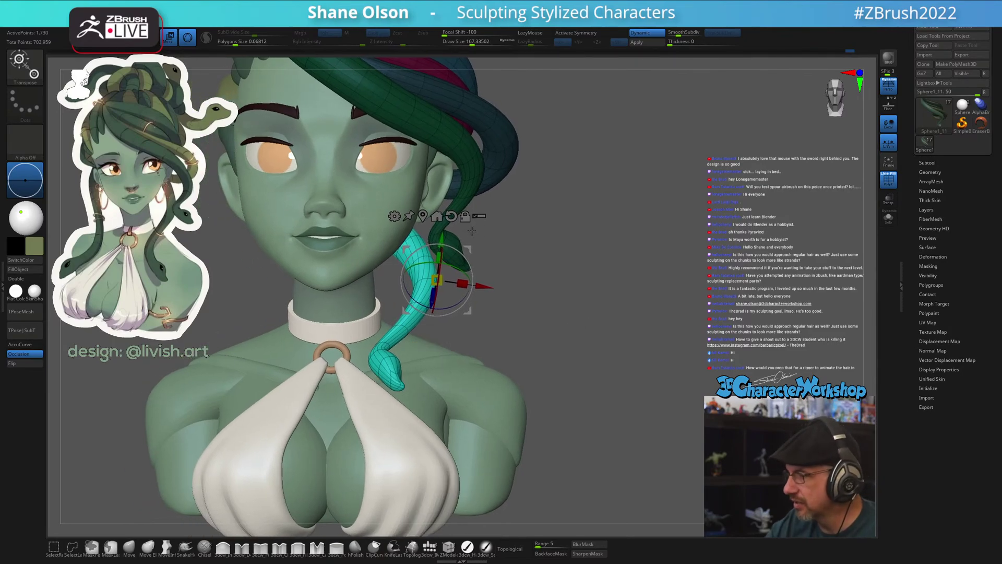
mouse_move(472, 246)
mouse_down()
mouse_move(480, 264)
mouse_move(486, 258)
mouse_up()
drag(559, 309, 555, 346)
drag(494, 280, 492, 278)
Reshape the hanging snake's lower body and head with the Move Elastic brush at draw sizes of about 149 and 202
click(148, 548)
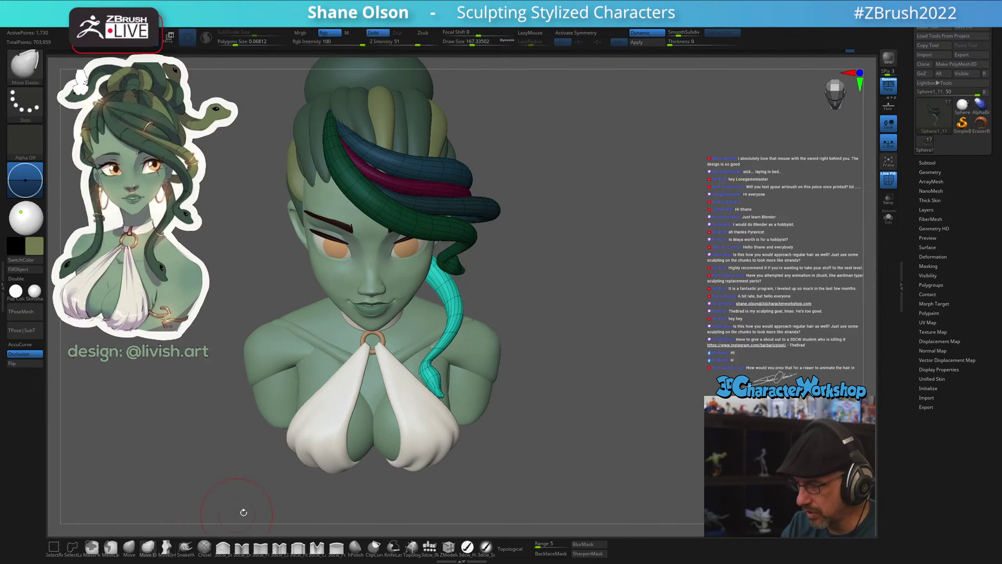
key(s)
alt+drag(515, 385, 540, 384)
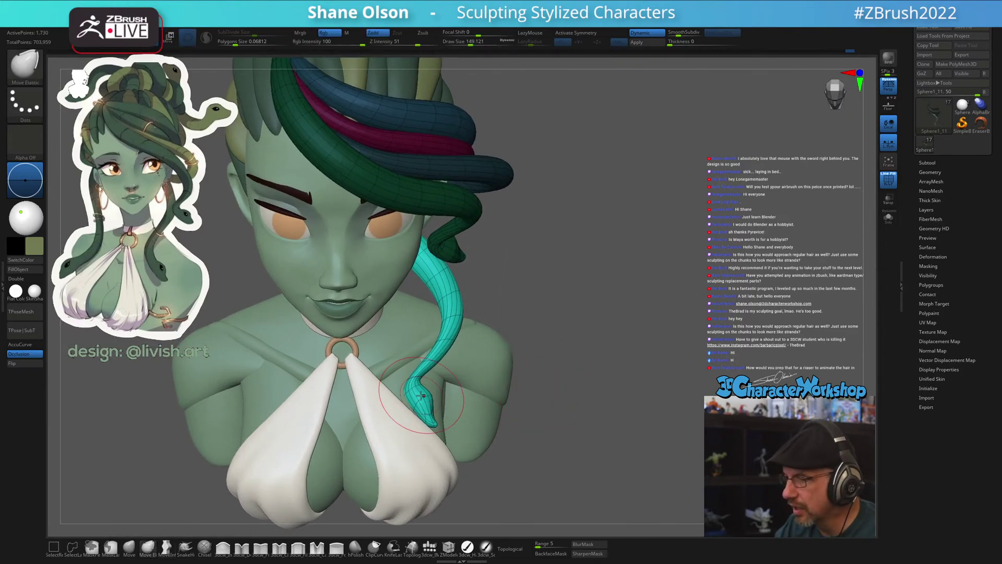
key(s)
mouse_move(422, 382)
mouse_down()
mouse_move(420, 392)
mouse_move(451, 355)
mouse_move(443, 326)
mouse_up()
key(s)
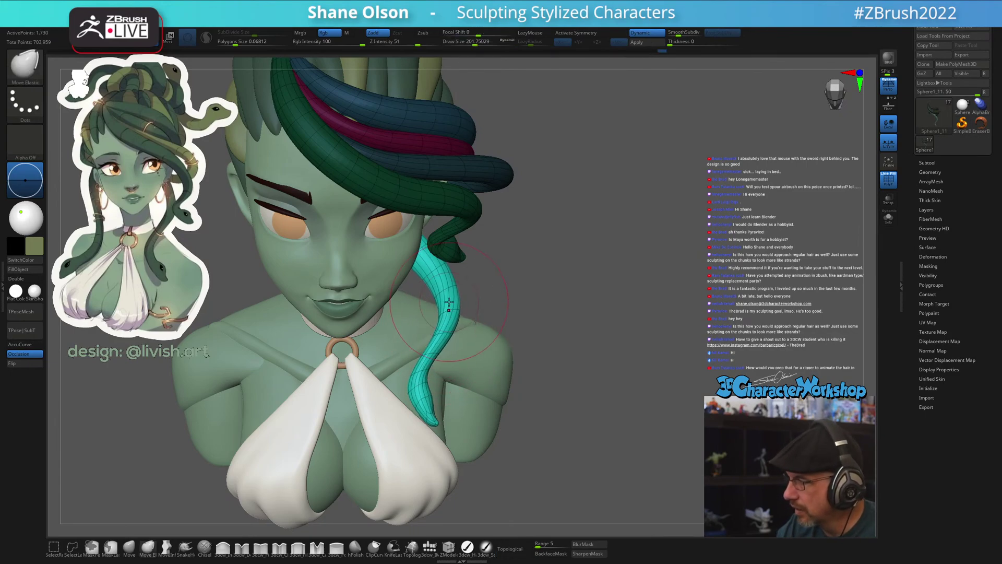
drag(595, 293, 470, 287)
drag(637, 240, 549, 334)
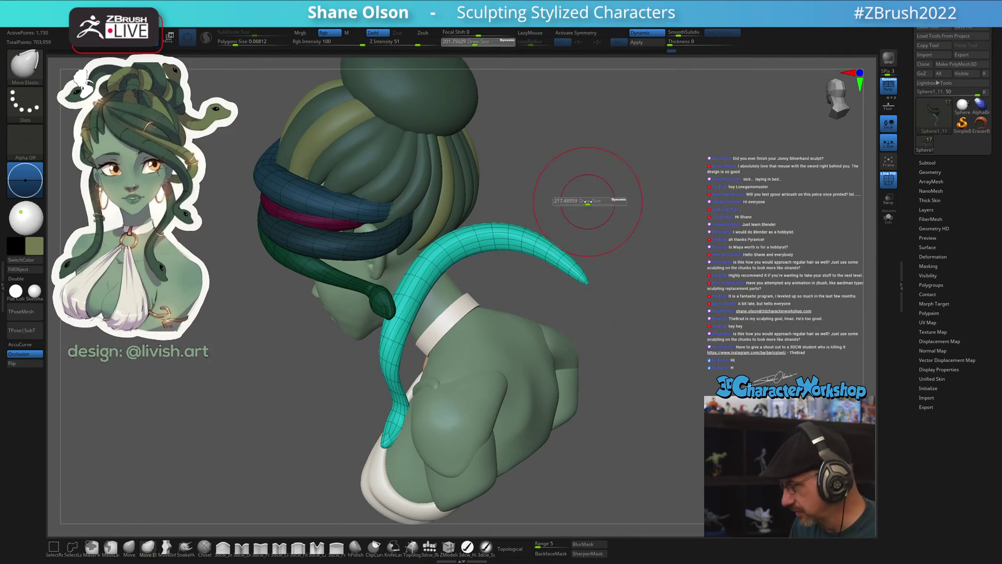
Mask the copied snake's head and lower body along its length with the Transpose gizmo, leaving the tail free, and blur the mask
drag(593, 205, 557, 217)
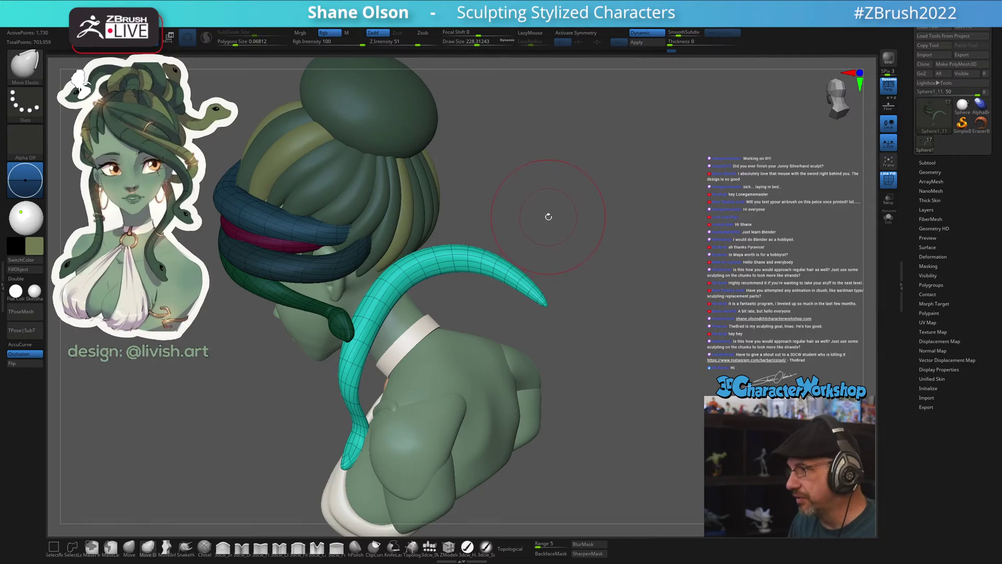
key(w)
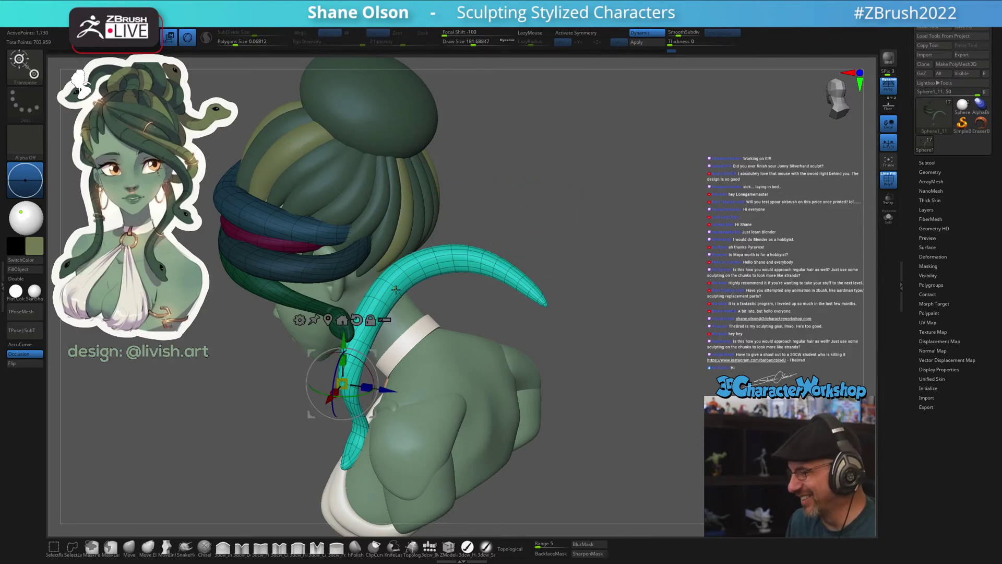
ctrl+drag(397, 280, 418, 261)
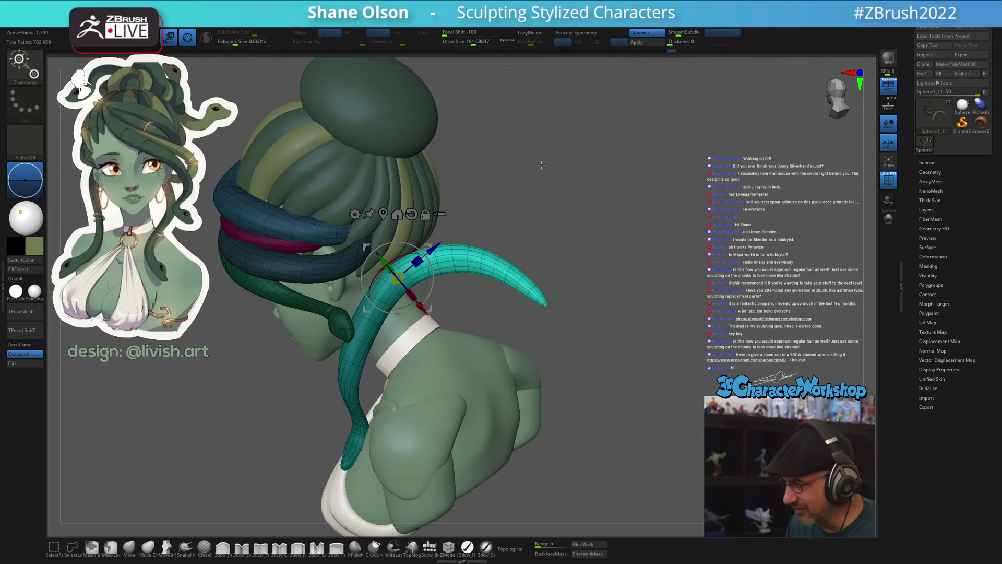
drag(541, 165, 473, 224)
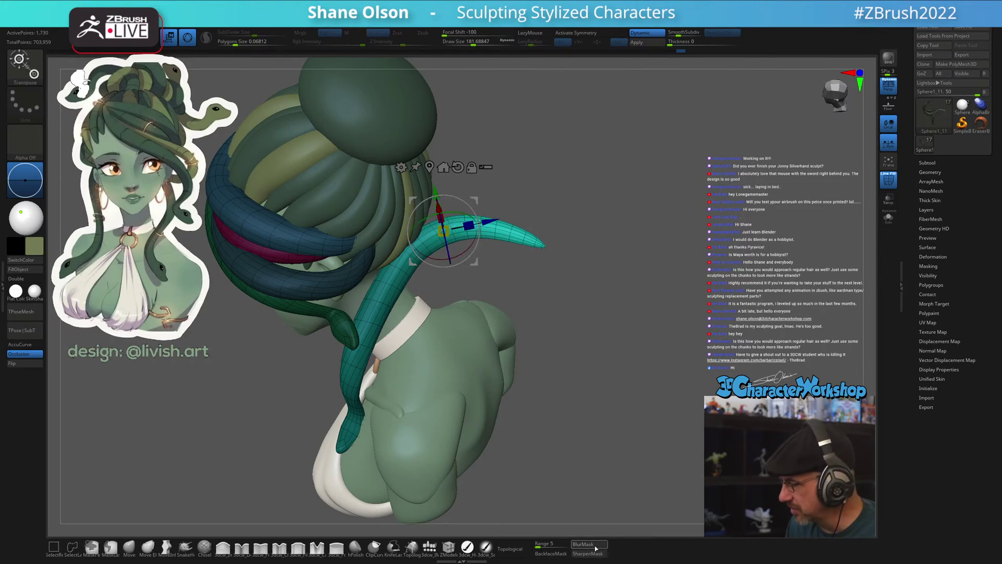
Rotate and shift the snake's unmasked tail upward so it runs up behind the head toward the bun
drag(471, 206, 491, 214)
drag(478, 262, 464, 258)
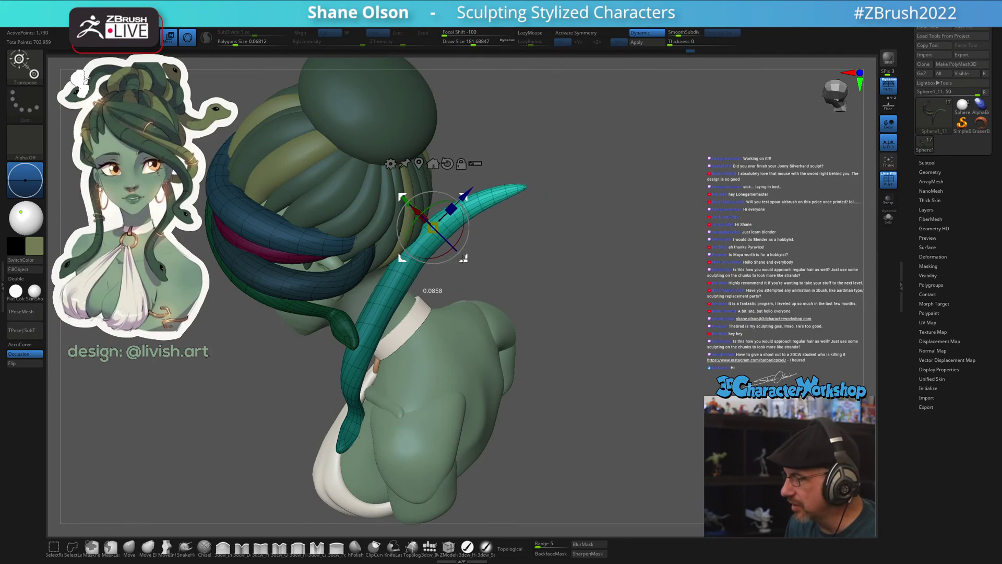
mouse_move(531, 241)
mouse_down()
mouse_move(507, 239)
mouse_move(480, 210)
mouse_move(485, 202)
mouse_move(538, 236)
mouse_move(558, 214)
mouse_up()
drag(459, 198, 452, 188)
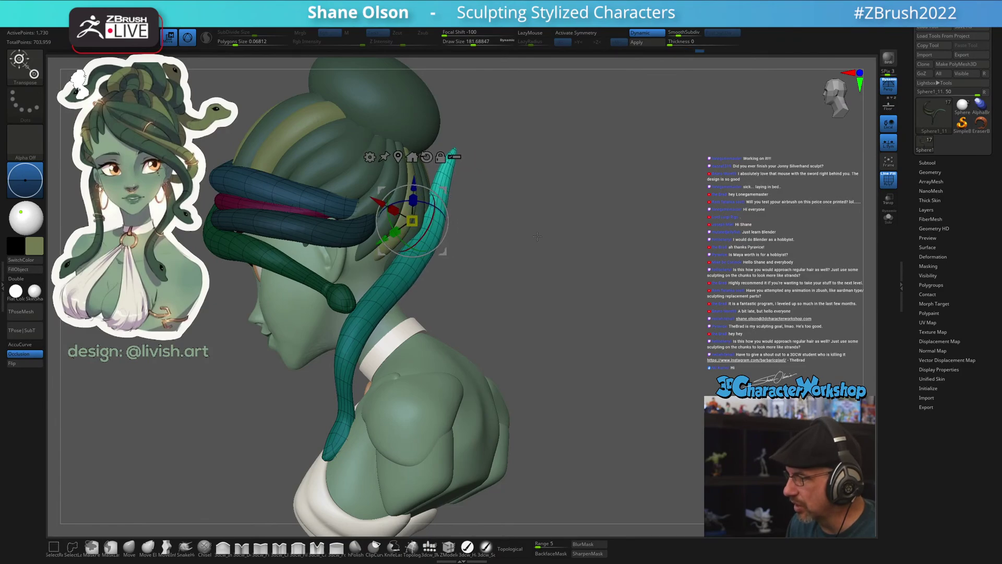
mouse_move(537, 237)
mouse_down()
mouse_move(413, 237)
mouse_move(441, 197)
mouse_up()
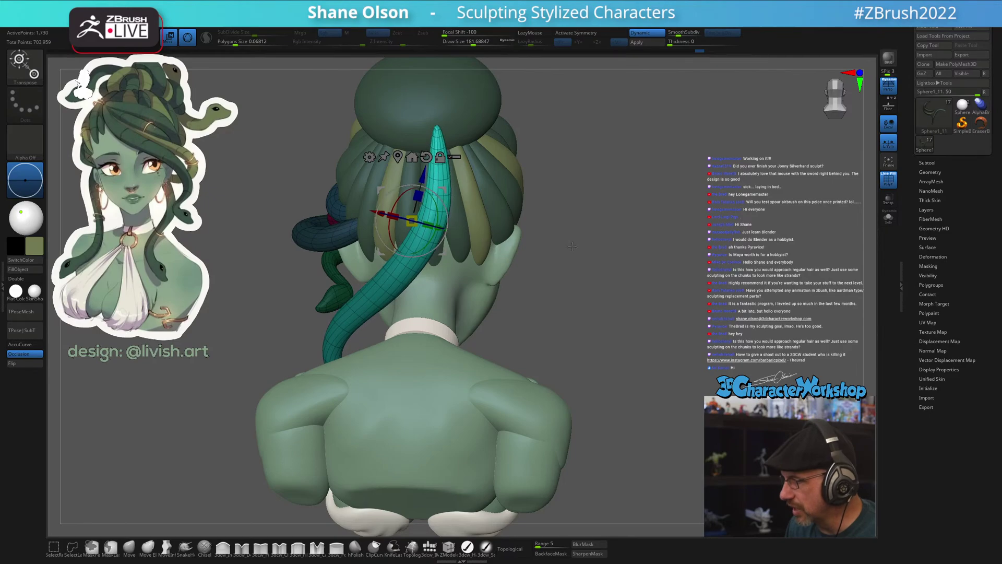
drag(573, 246, 475, 201)
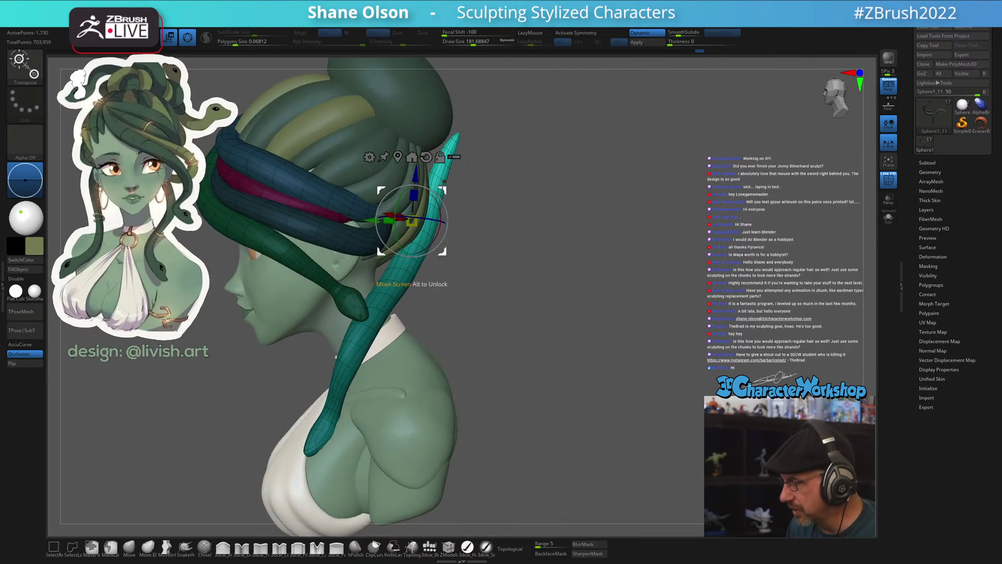
drag(470, 240, 494, 254)
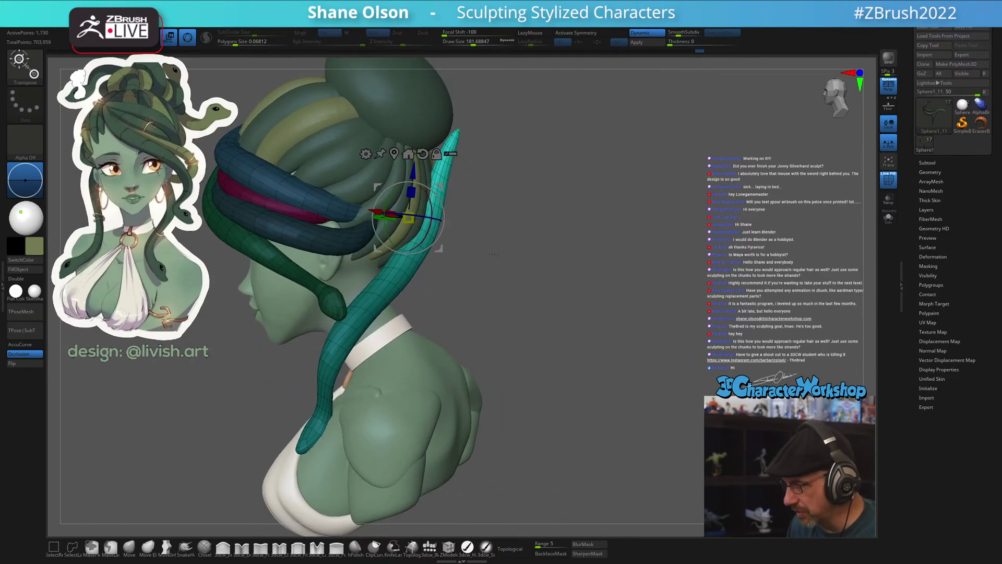
Pull the snake's tail tip under the hair bun with the topological Move brush at a draw size of about 299
click(133, 555)
key(s)
drag(501, 285, 527, 284)
key(s)
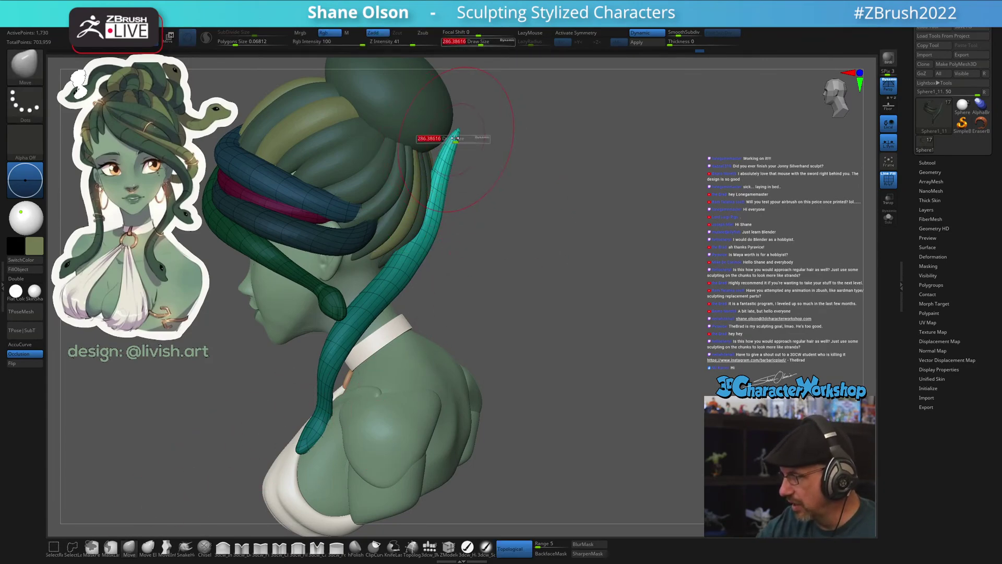
drag(455, 138, 456, 138)
alt+right_drag(459, 129, 455, 186)
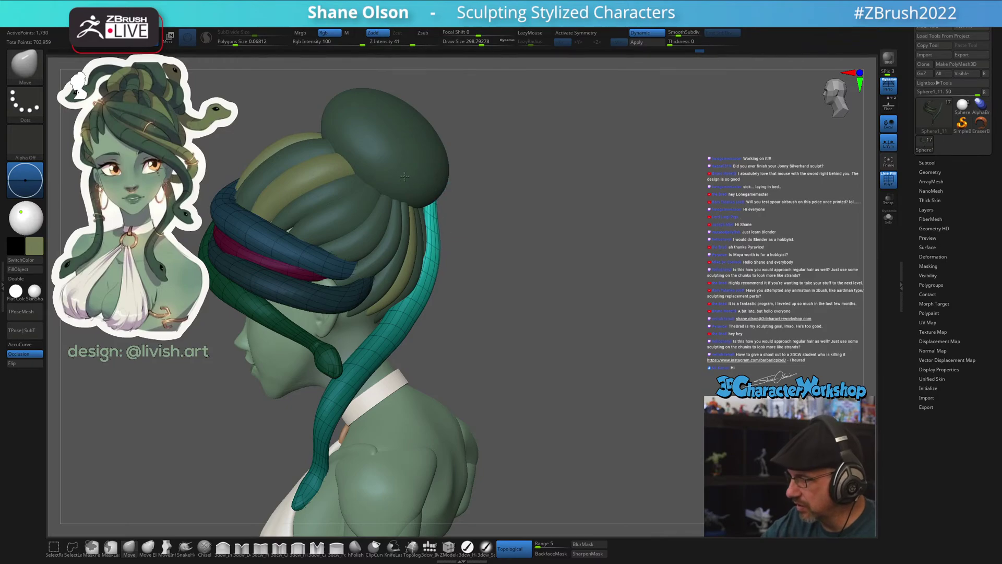
Fit the snake's upper body against the hair at the back of the head, checking it from behind and from the side
mouse_move(527, 209)
mouse_down()
mouse_move(486, 208)
mouse_move(452, 230)
mouse_move(471, 253)
mouse_move(445, 231)
mouse_move(447, 239)
mouse_move(458, 221)
mouse_move(421, 303)
mouse_up()
key(shift)
key(shift)
shift+drag(481, 287, 483, 292)
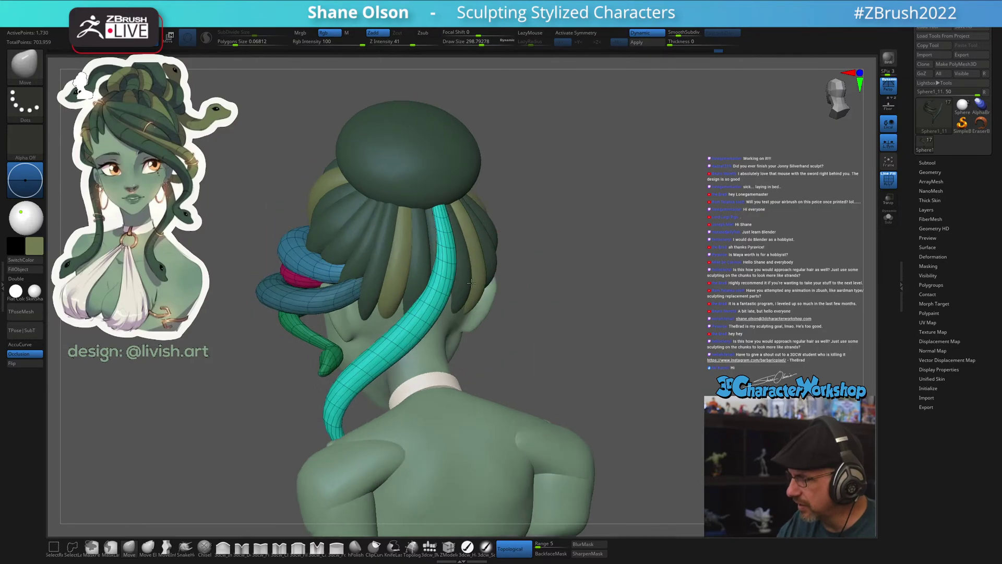
mouse_move(422, 310)
right_down()
mouse_move(459, 317)
mouse_move(421, 361)
mouse_move(425, 307)
right_up()
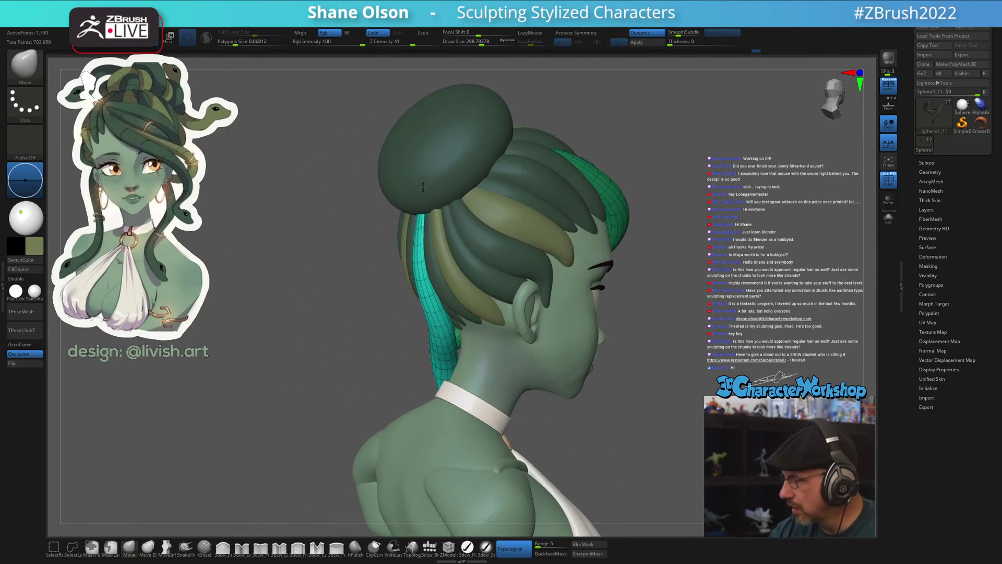
Adjust the snake's head and lower curve over the chest with the Move brush at a draw size of about 83
mouse_move(525, 286)
mouse_down()
mouse_move(486, 378)
mouse_move(526, 340)
mouse_move(444, 422)
mouse_move(531, 312)
mouse_move(541, 313)
mouse_move(549, 301)
mouse_move(533, 294)
mouse_up()
key(s)
key(s)
drag(470, 385, 459, 384)
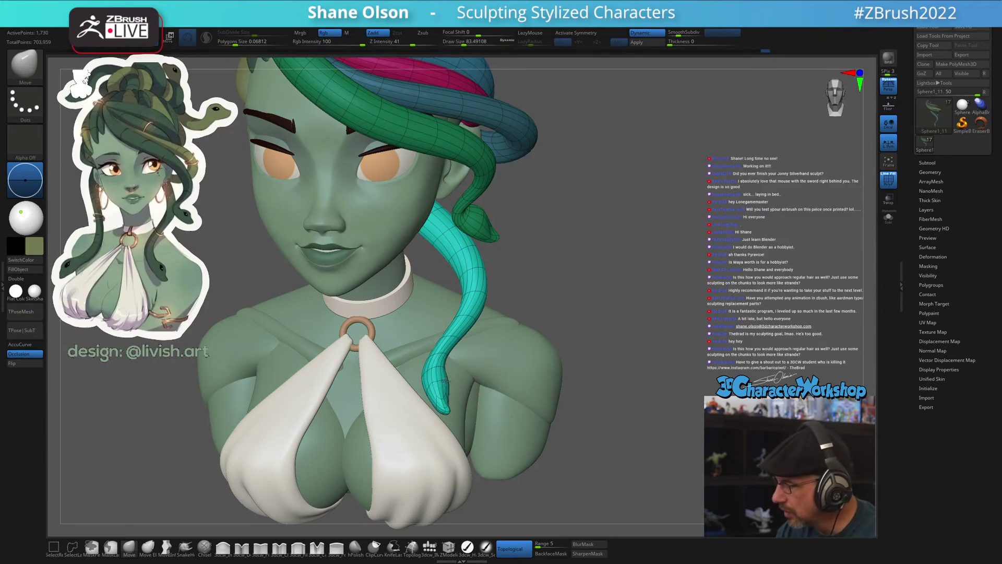
right_drag(454, 376, 629, 341)
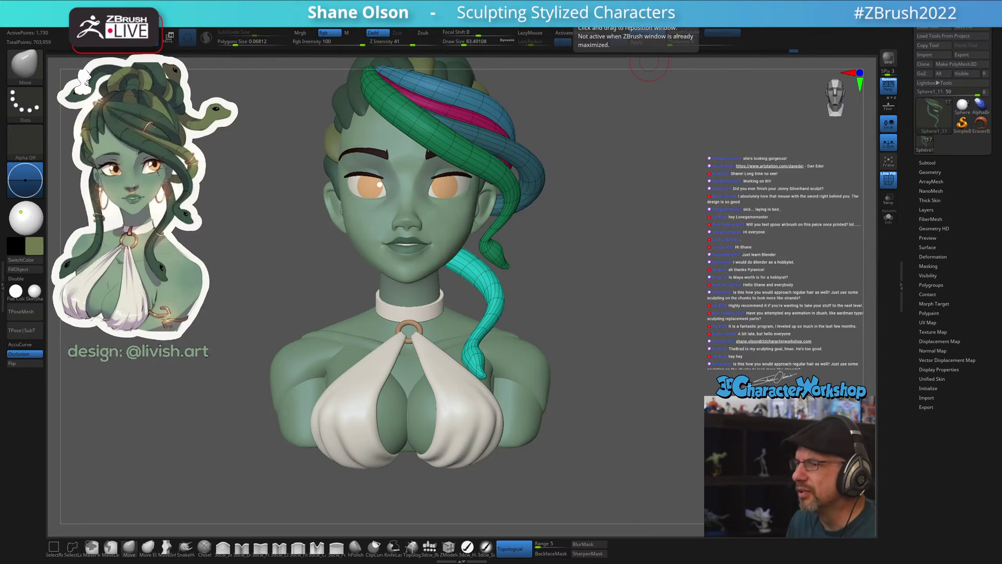
Switch to the browser and examine the Aerith [2022] renders, clay views and original illustrations, plus the artist's ArtStation portfolio
key(alt+Tab)
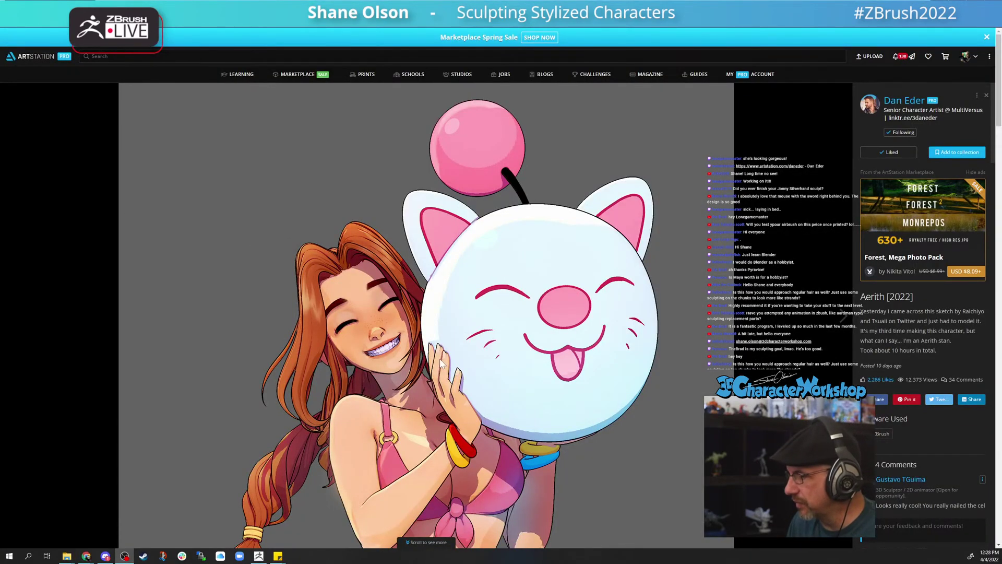
scroll(393, 264, down, 1)
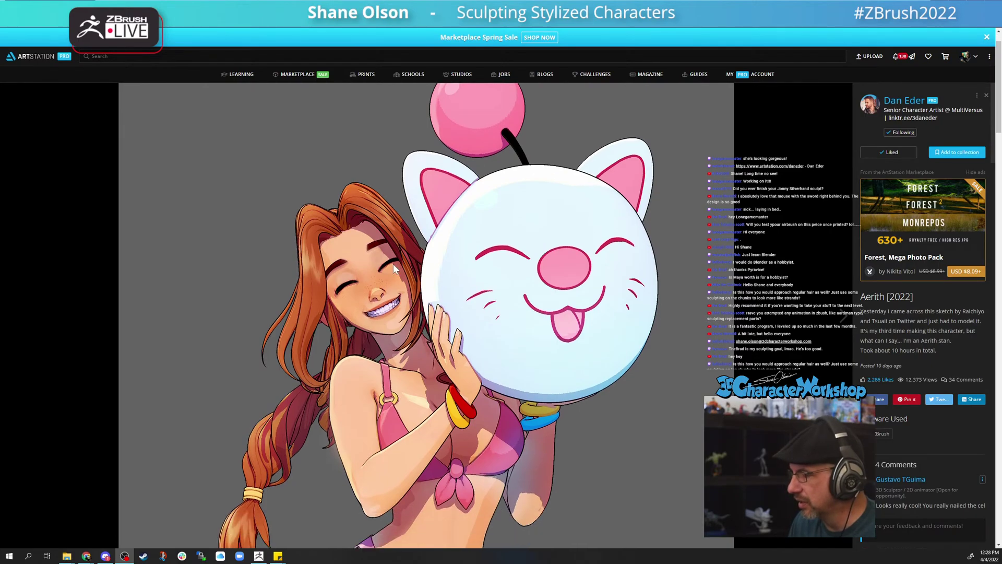
scroll(437, 297, down, 2)
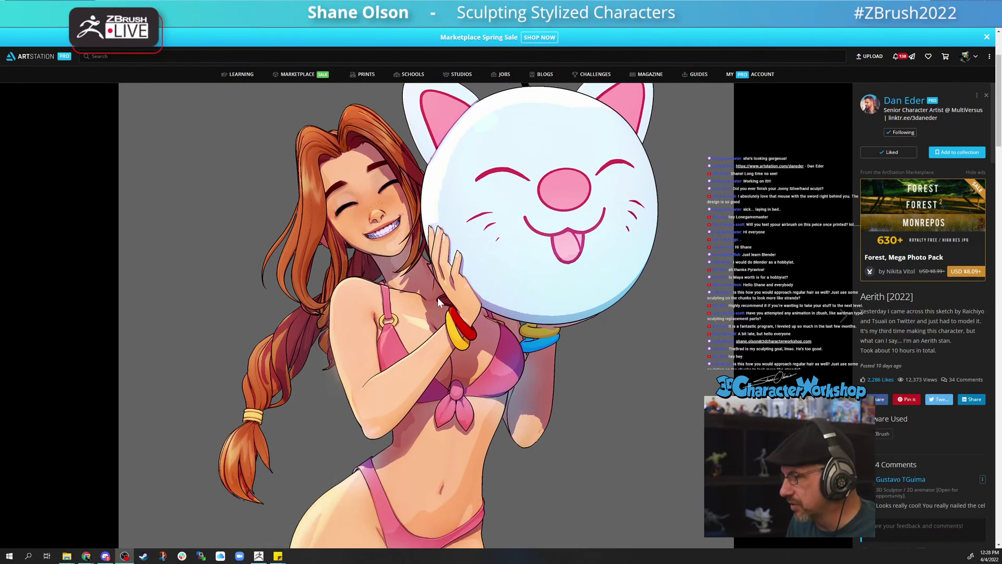
scroll(438, 298, down, 6)
scroll(440, 300, up, 9)
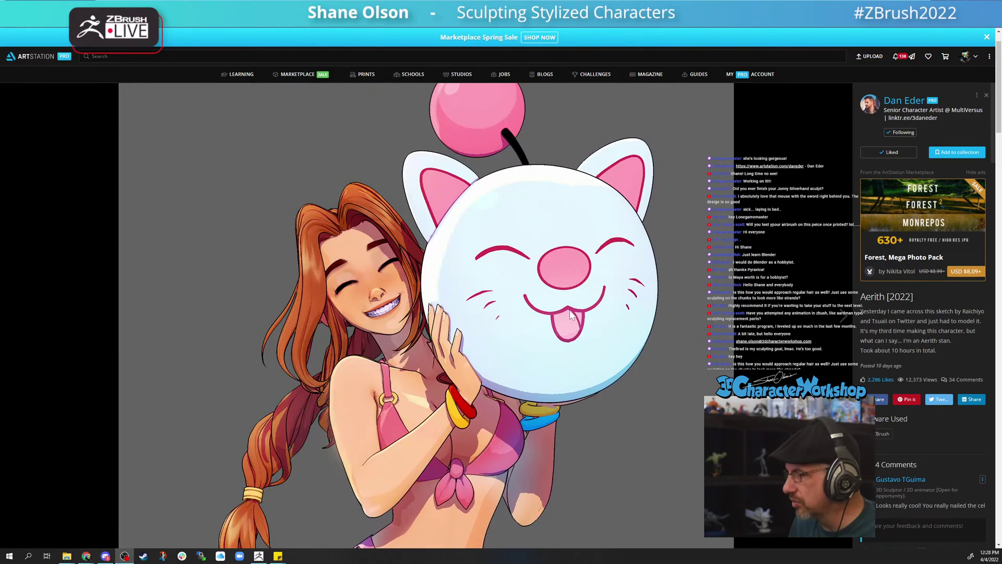
scroll(449, 284, down, 15)
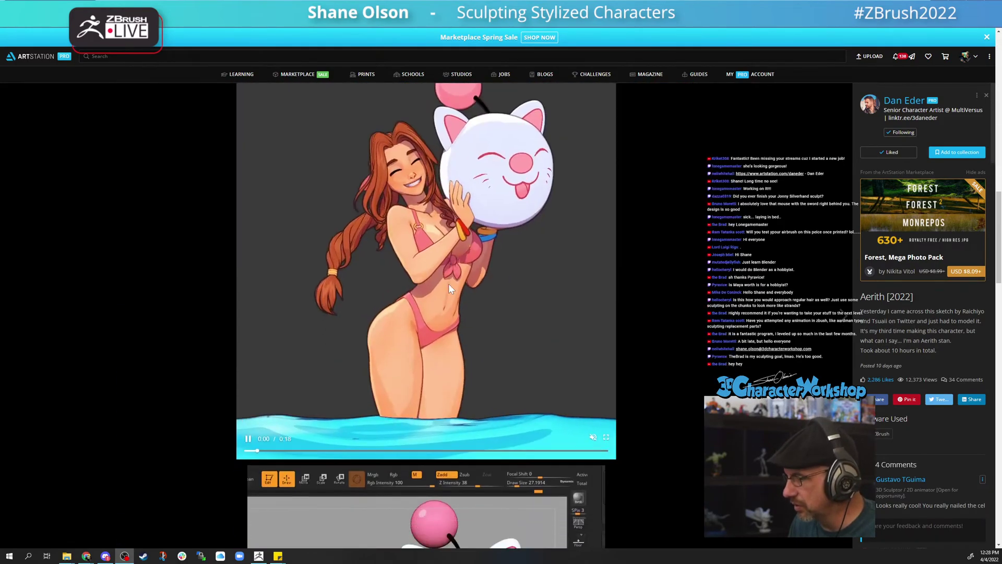
scroll(449, 283, up, 2)
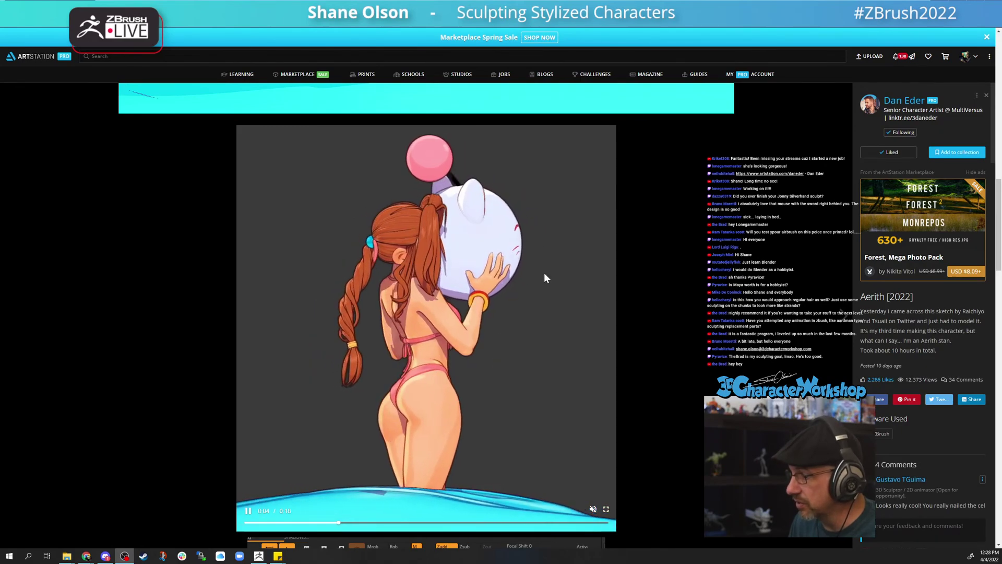
scroll(441, 302, down, 10)
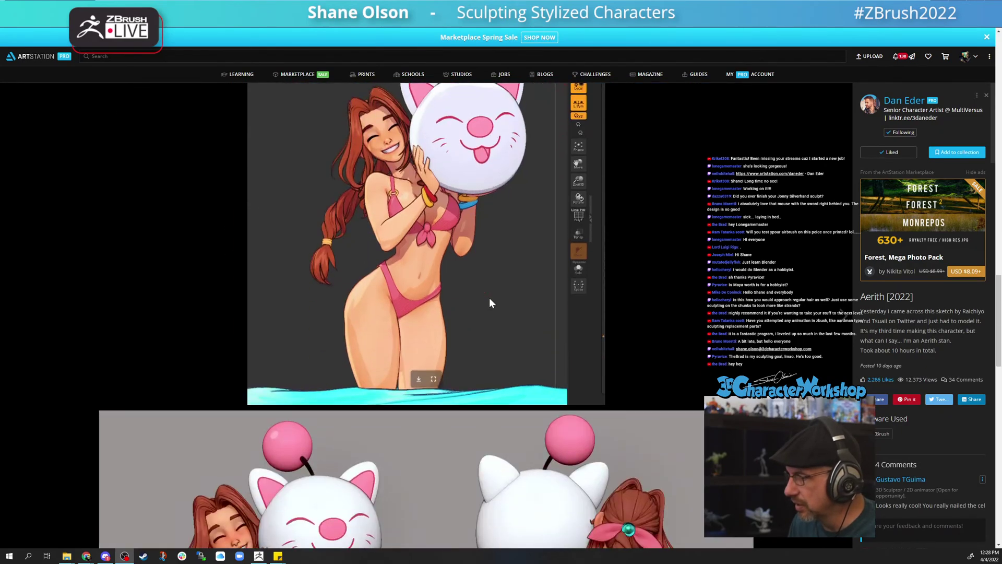
scroll(490, 303, up, 4)
scroll(490, 302, down, 8)
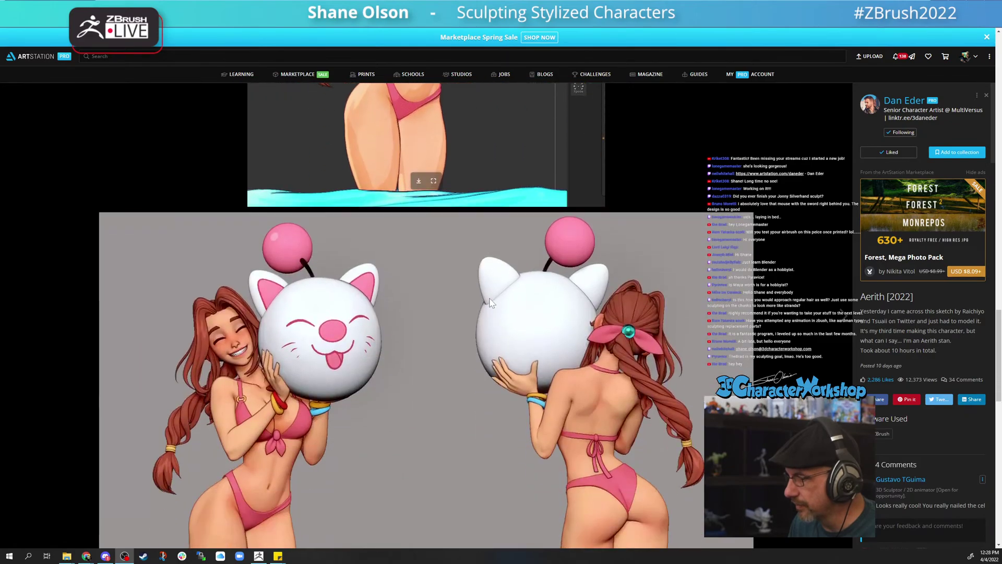
scroll(489, 302, down, 3)
scroll(271, 318, up, 1)
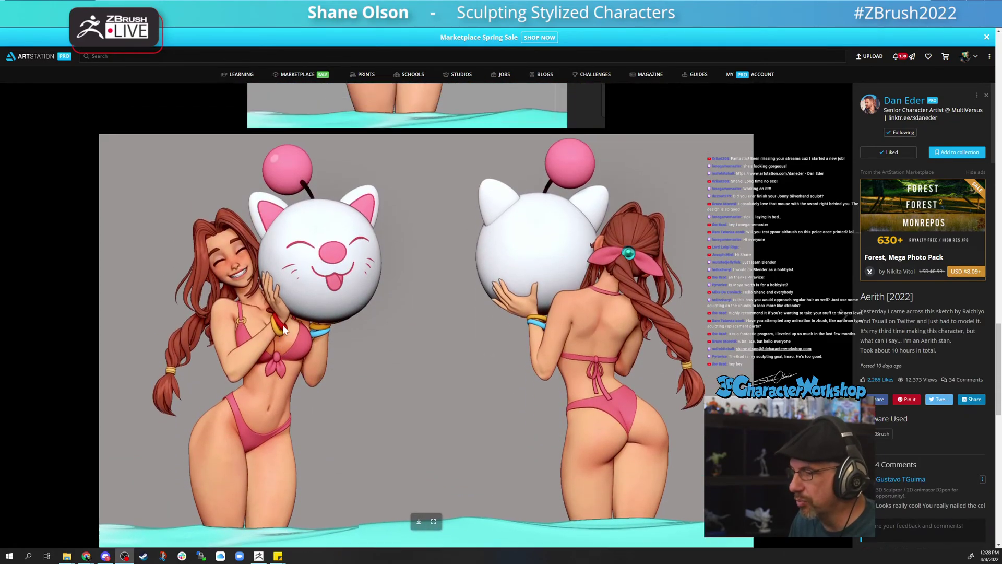
scroll(368, 340, down, 8)
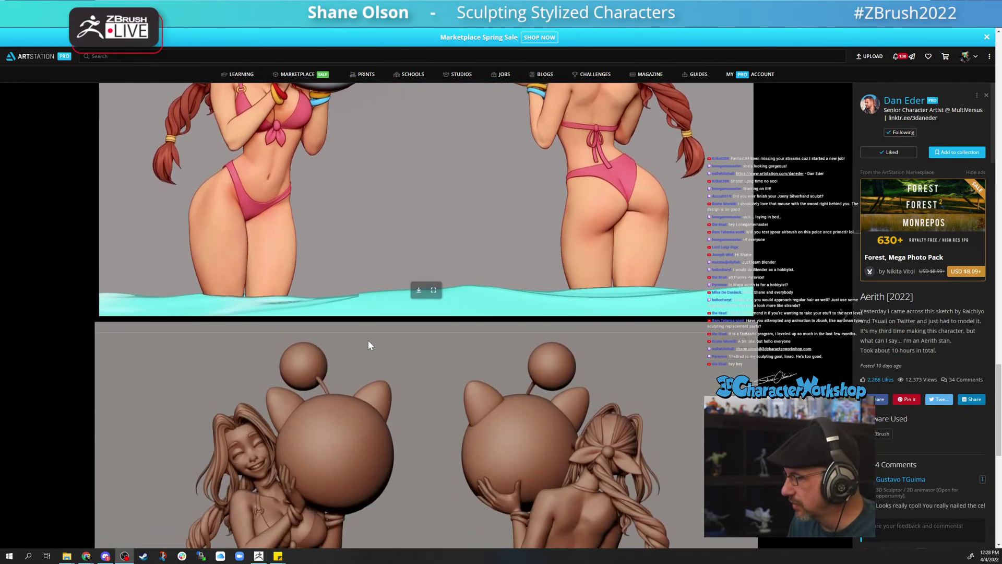
scroll(369, 340, down, 7)
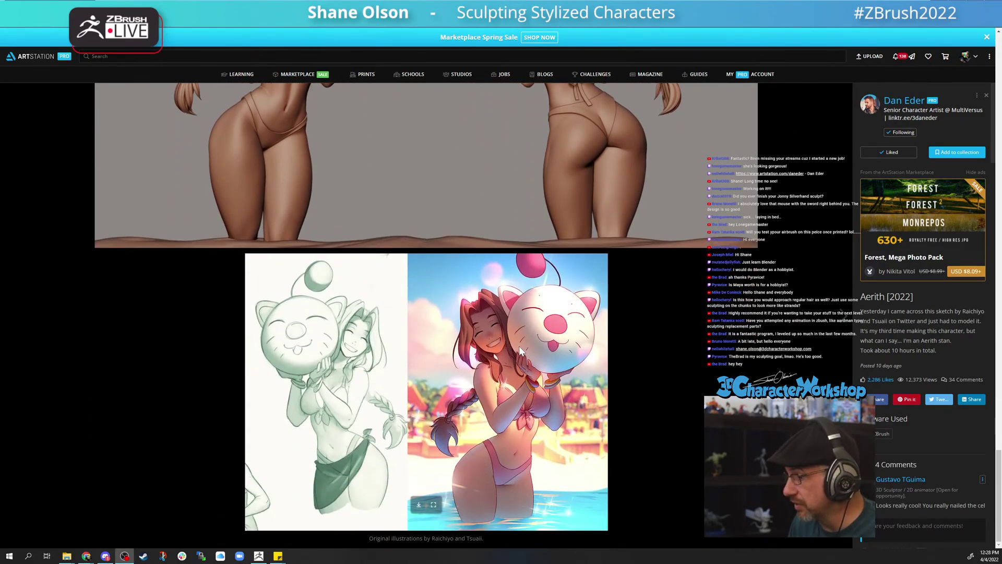
scroll(447, 431, up, 5)
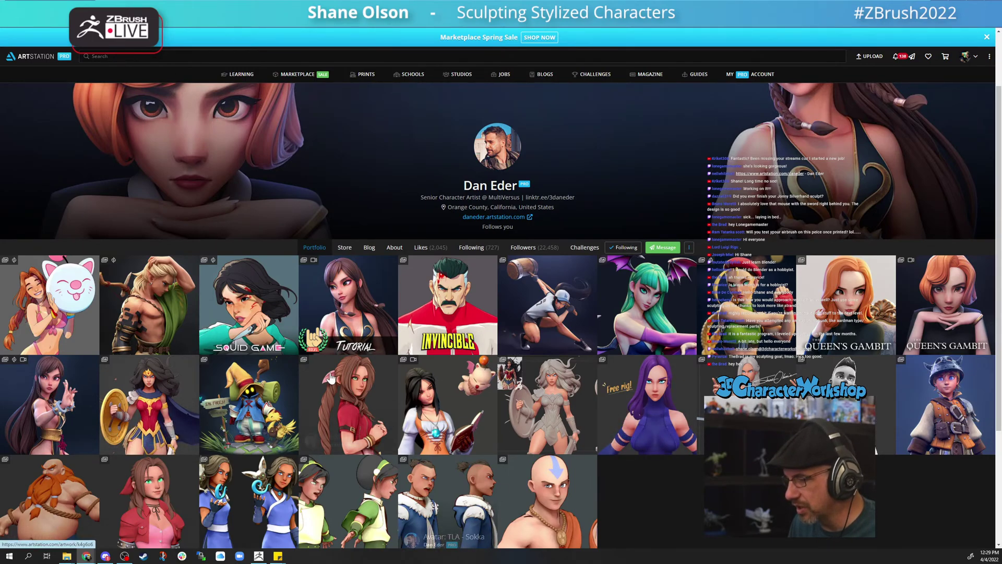
scroll(331, 377, down, 1)
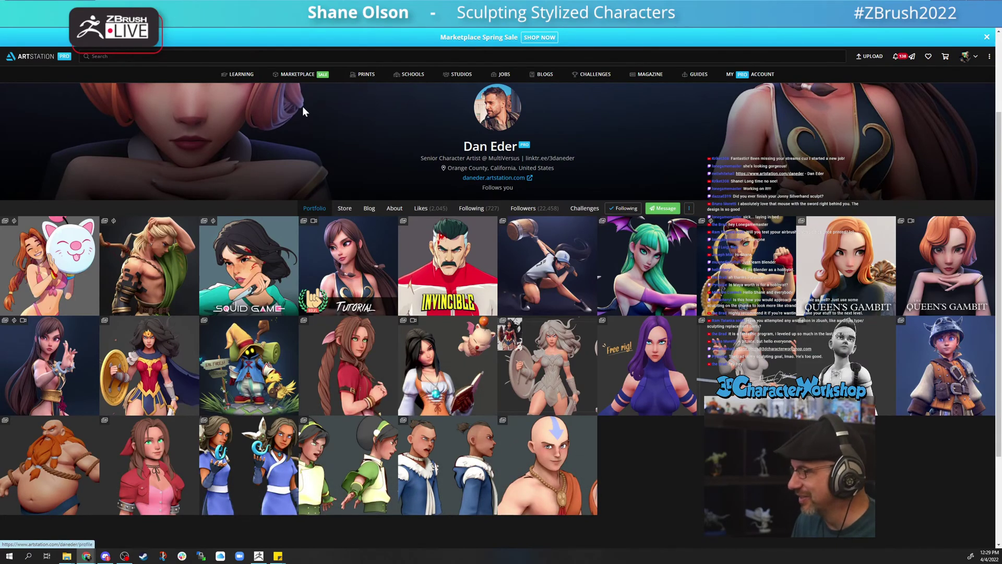
Switch back to ZBrush and turn off the polyframe display to view the bust in its painted colors
key(alt+Tab)
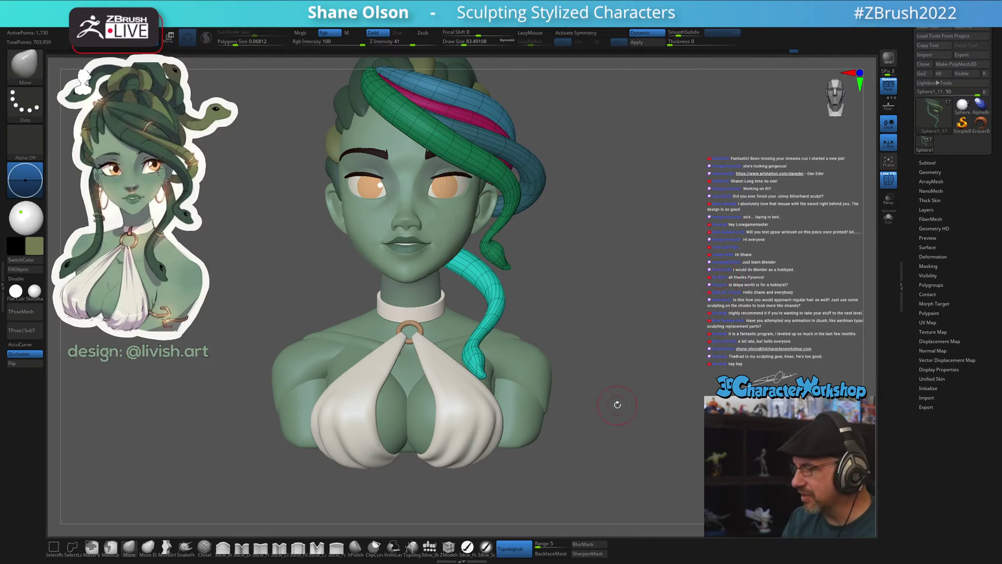
drag(617, 405, 618, 374)
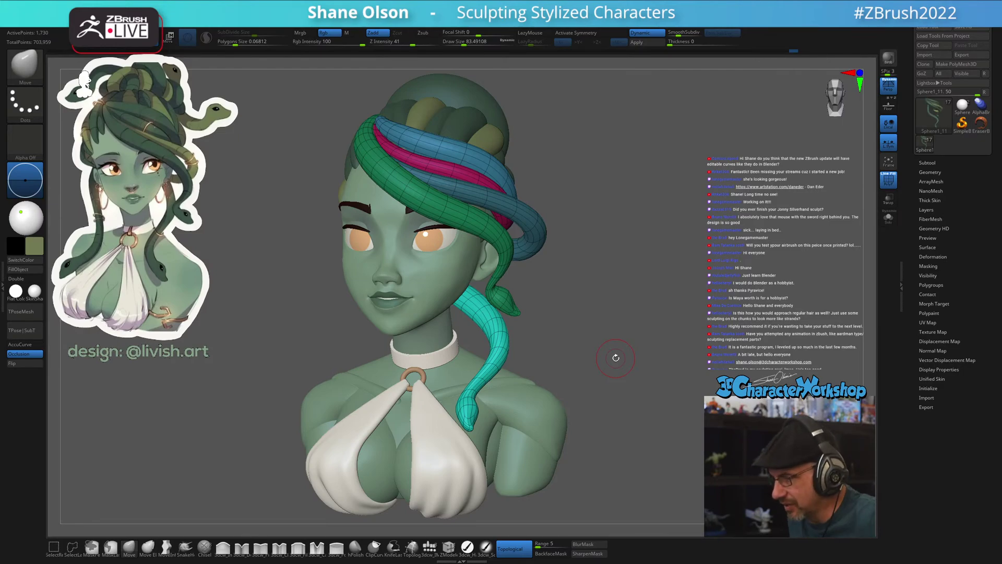
mouse_move(583, 347)
mouse_down()
mouse_move(593, 346)
mouse_move(543, 345)
mouse_move(602, 349)
mouse_move(610, 391)
mouse_move(576, 392)
mouse_up()
key(shift+f)
Reshape the hanging snake's curve and turn its head outward with the Move Elastic brush at a draw size of about 245
key(s)
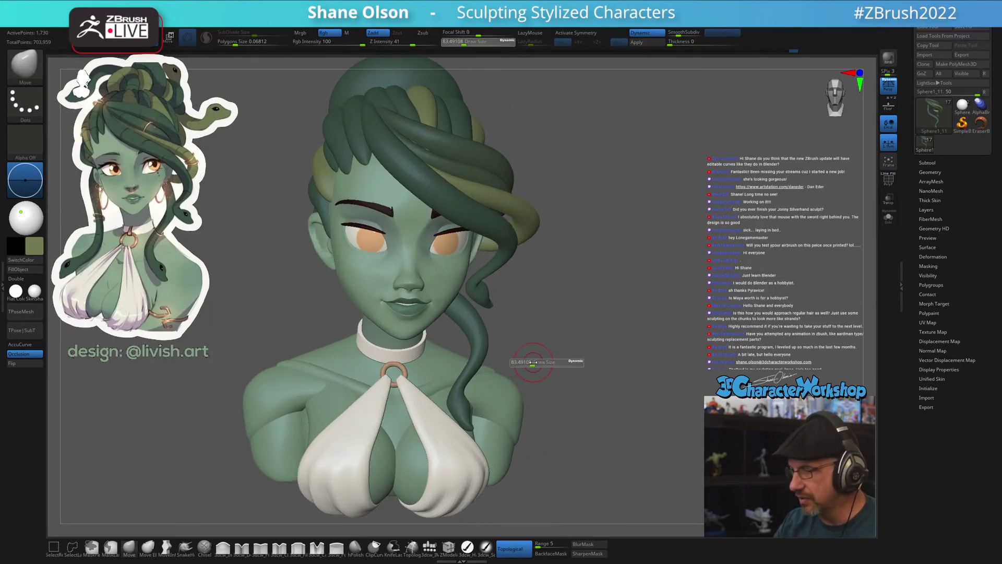
mouse_move(532, 362)
mouse_down()
mouse_move(541, 362)
mouse_move(530, 375)
mouse_up()
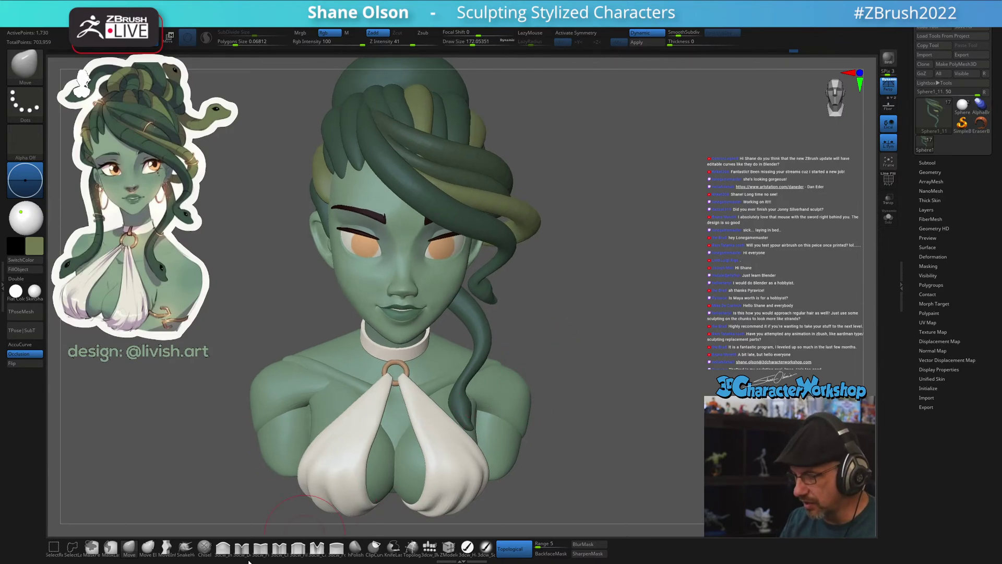
click(148, 547)
key(s)
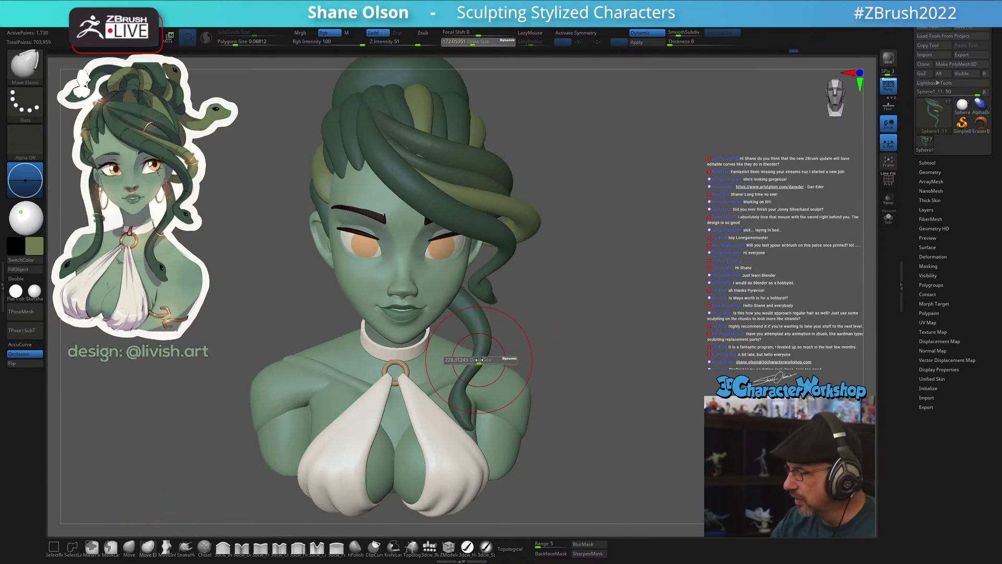
drag(468, 363, 465, 405)
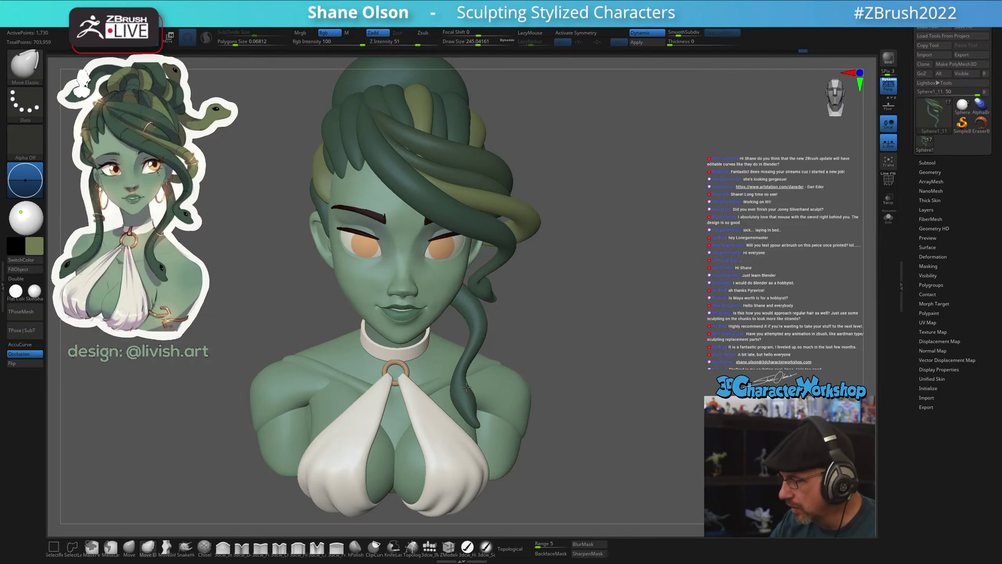
mouse_move(599, 336)
mouse_down()
mouse_move(631, 342)
mouse_move(598, 337)
mouse_move(595, 303)
mouse_up()
mouse_move(616, 392)
mouse_down()
mouse_move(596, 375)
mouse_move(657, 392)
mouse_move(584, 389)
mouse_move(596, 384)
mouse_up()
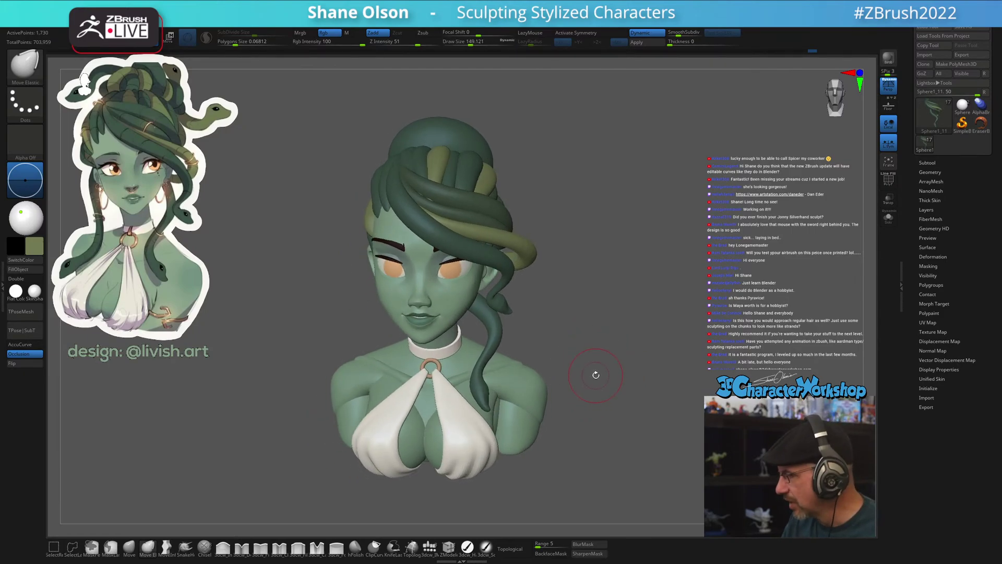
mouse_move(598, 296)
mouse_down()
mouse_move(548, 315)
mouse_move(546, 289)
mouse_move(521, 320)
mouse_move(530, 312)
mouse_move(532, 329)
mouse_move(488, 304)
mouse_move(561, 320)
mouse_move(577, 358)
mouse_move(566, 387)
mouse_move(597, 373)
mouse_move(595, 387)
mouse_move(608, 334)
mouse_up()
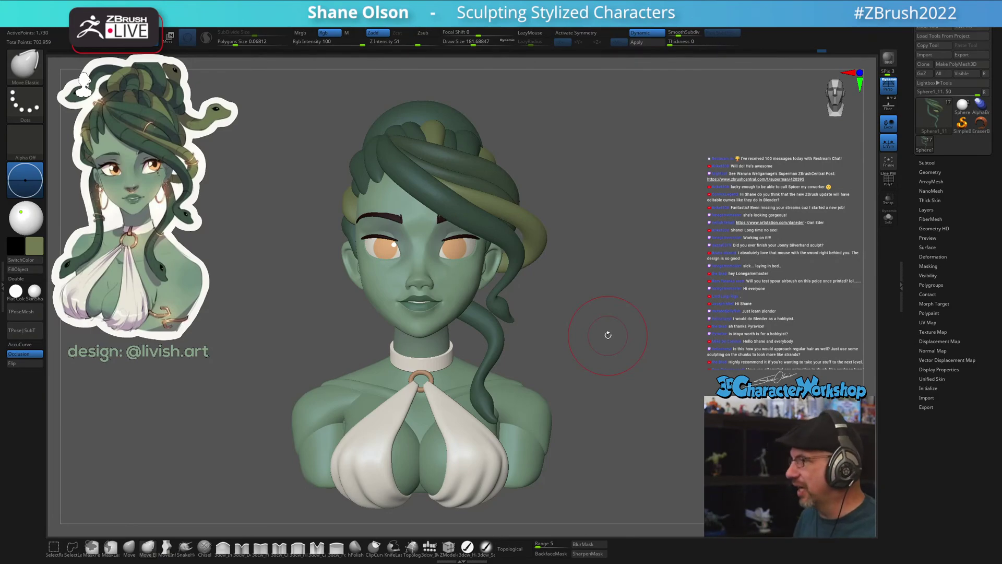
mouse_move(607, 336)
mouse_down()
mouse_move(610, 349)
mouse_move(619, 345)
mouse_move(602, 364)
mouse_up()
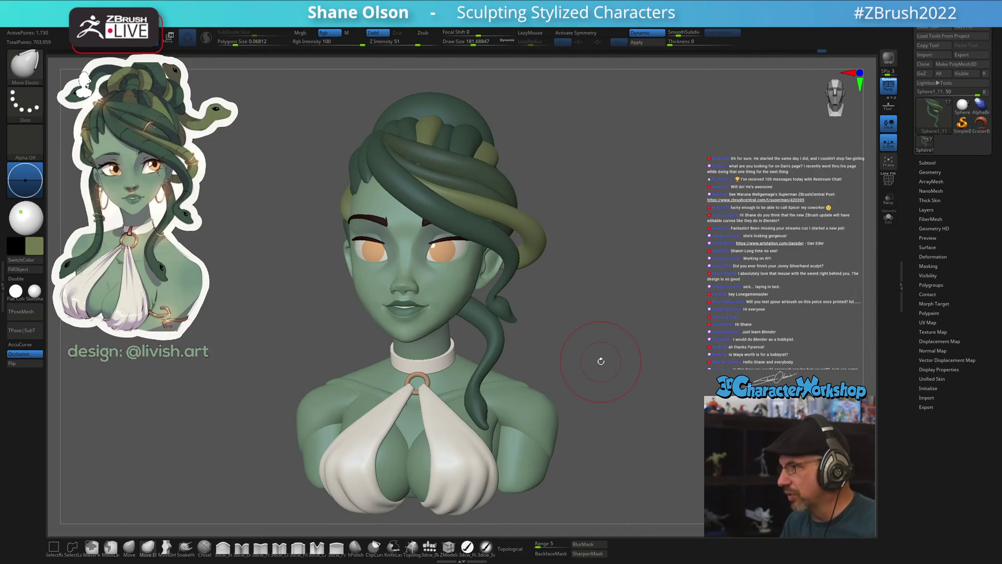
drag(601, 361, 601, 369)
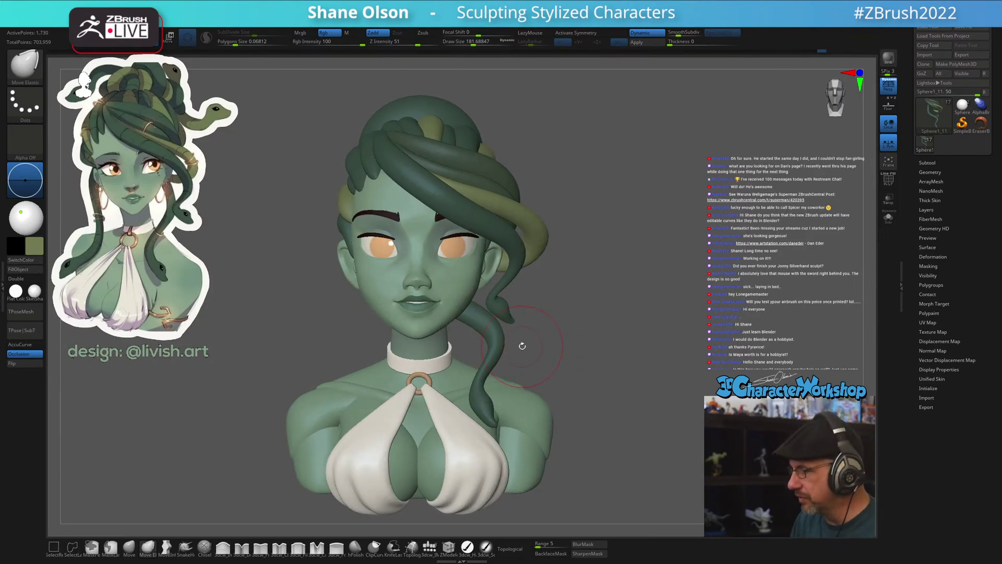
Duplicate the hanging snake beside the neck and move the copy across to the opposite side of the face
key(w)
click(480, 320)
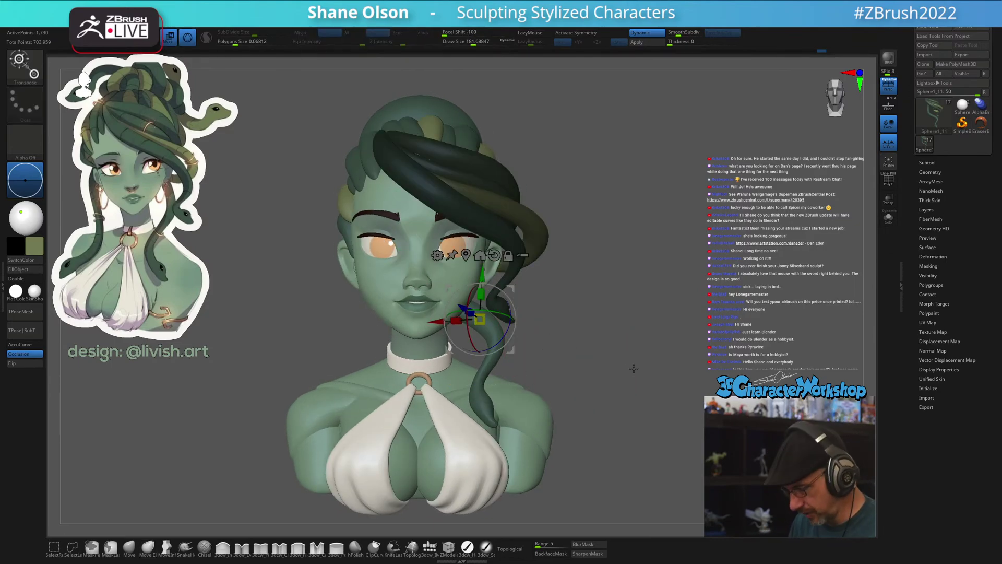
ctrl+drag(481, 306, 380, 311)
drag(433, 296, 323, 322)
Tilt the copied snake forward so its head hangs over the chest, and shift it in closer to the neck
drag(606, 326, 608, 351)
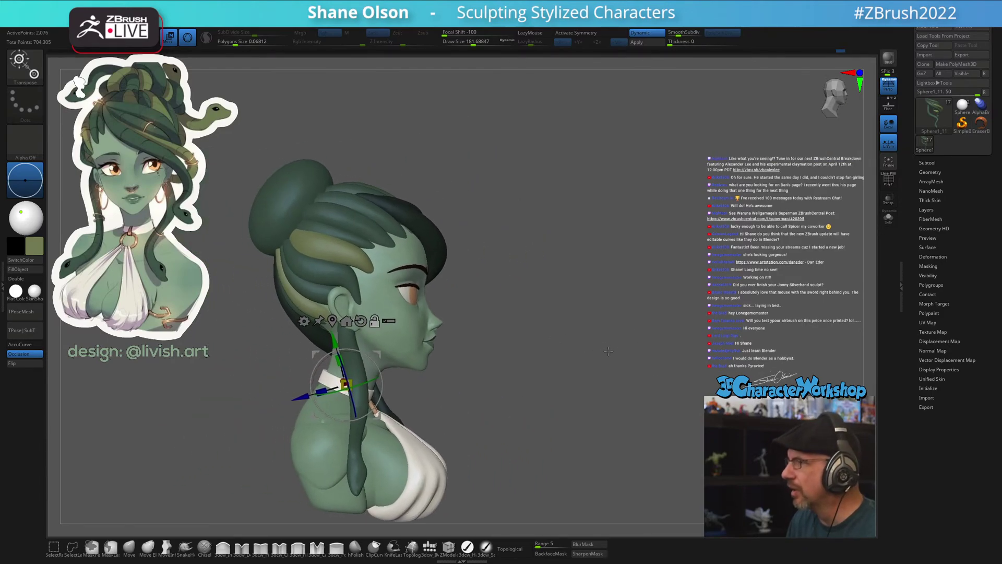
alt+drag(515, 379, 539, 383)
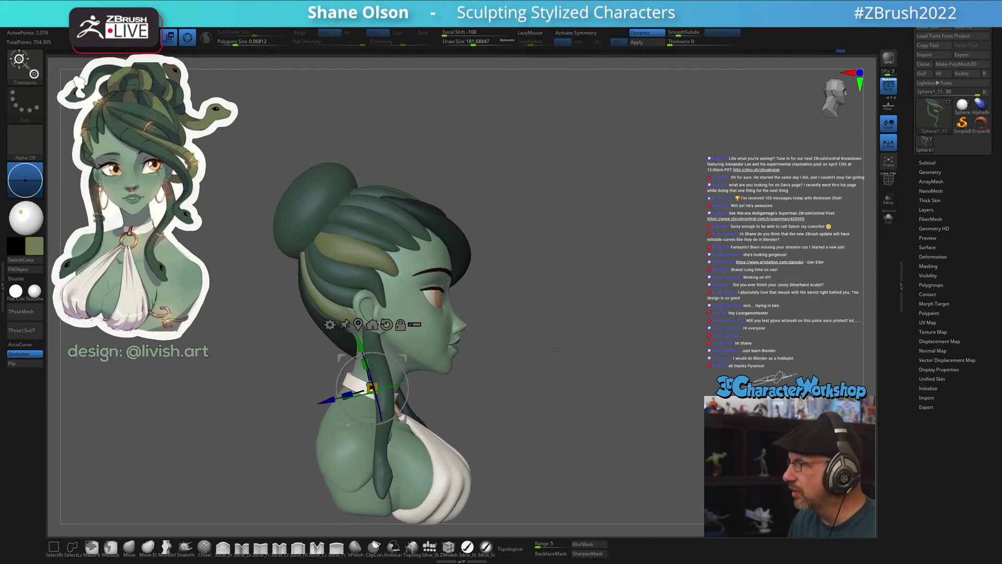
drag(390, 364, 389, 342)
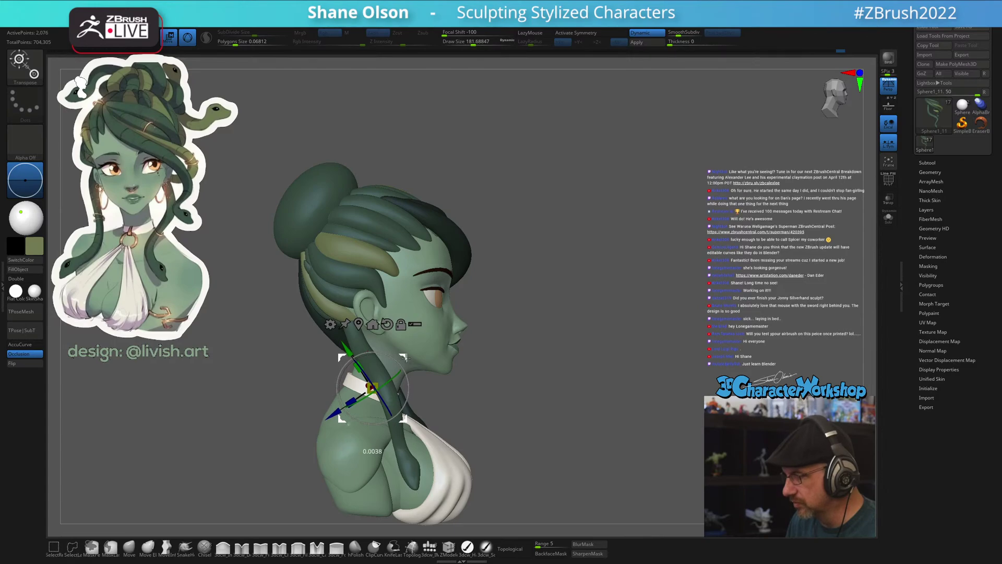
drag(582, 350, 626, 329)
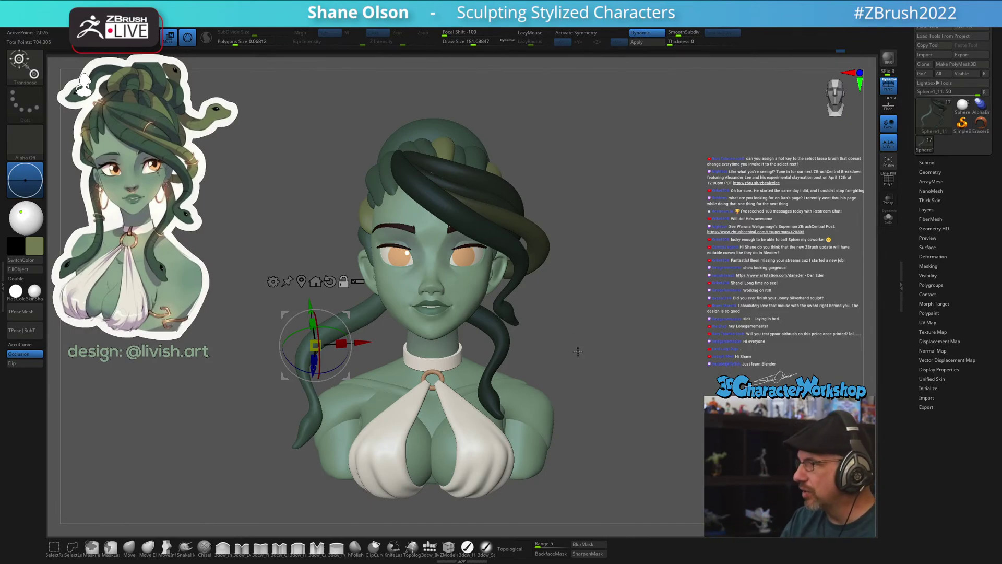
drag(351, 315, 367, 316)
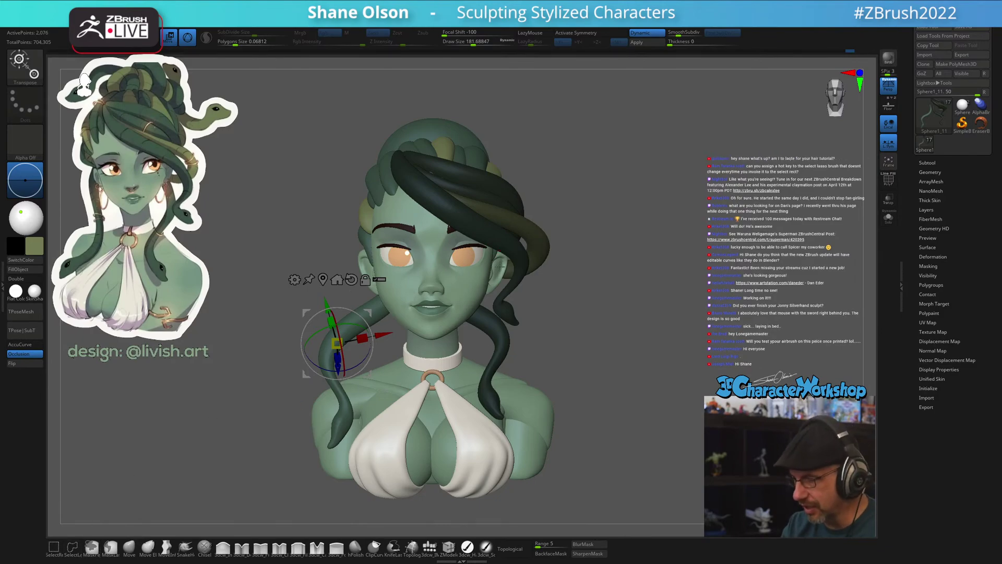
drag(583, 365, 606, 330)
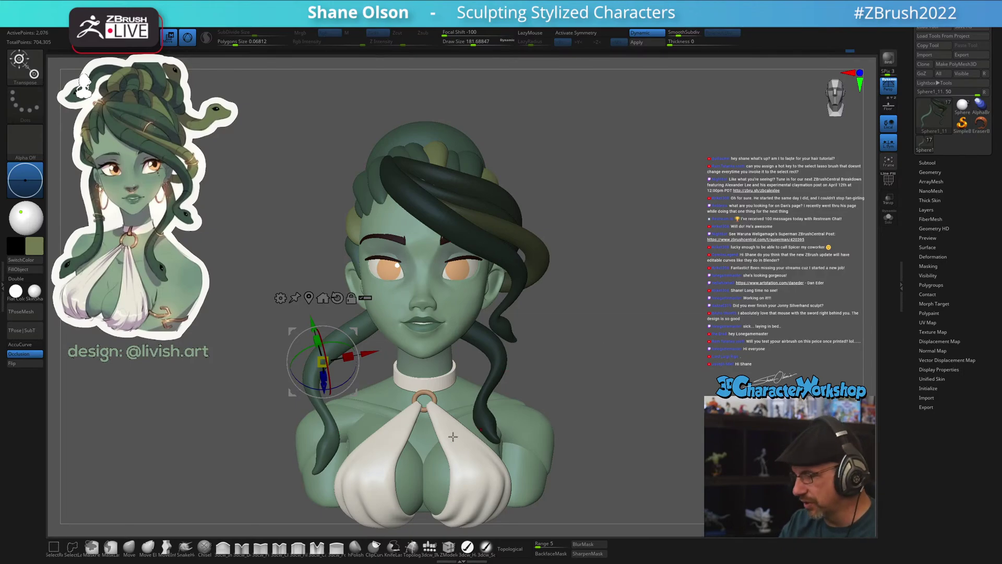
Pull the copied snake's body toward the neck and point its head outward with the Move and Move Elastic brushes, draw size about 393
click(129, 545)
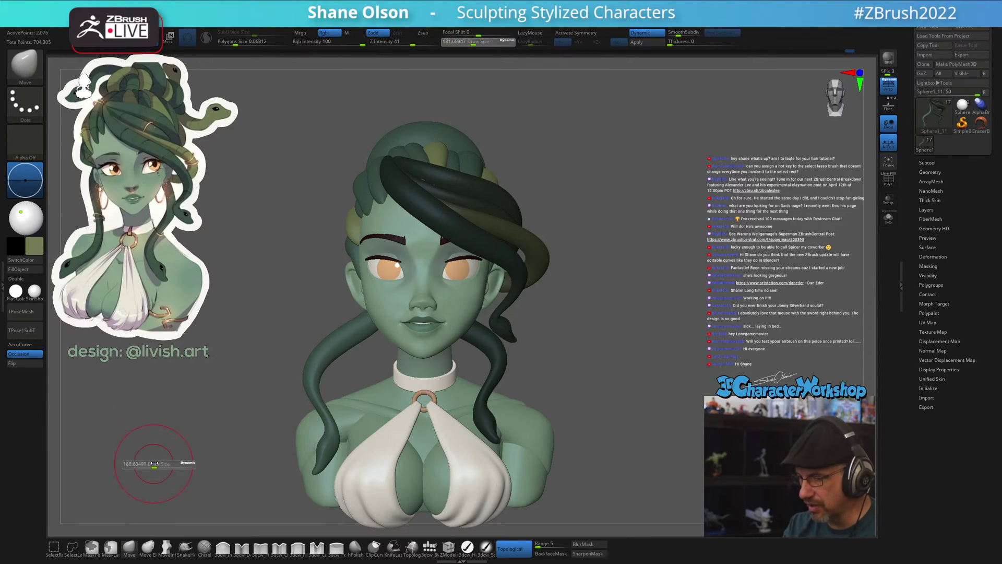
key(s)
mouse_move(325, 395)
mouse_down()
mouse_move(319, 364)
mouse_move(349, 362)
mouse_move(370, 330)
mouse_move(364, 308)
mouse_up()
key(s)
click(144, 549)
key(s)
key(s)
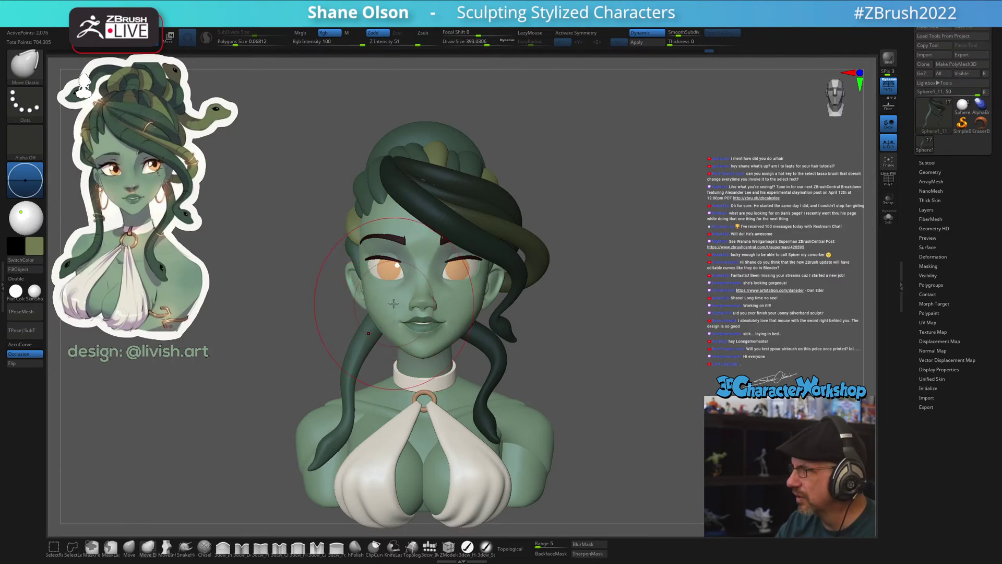
Stretch the copied snake's upper end up behind the head toward the bun with the Move Elastic brush
mouse_move(355, 308)
right_down()
mouse_move(453, 291)
mouse_move(527, 293)
right_up()
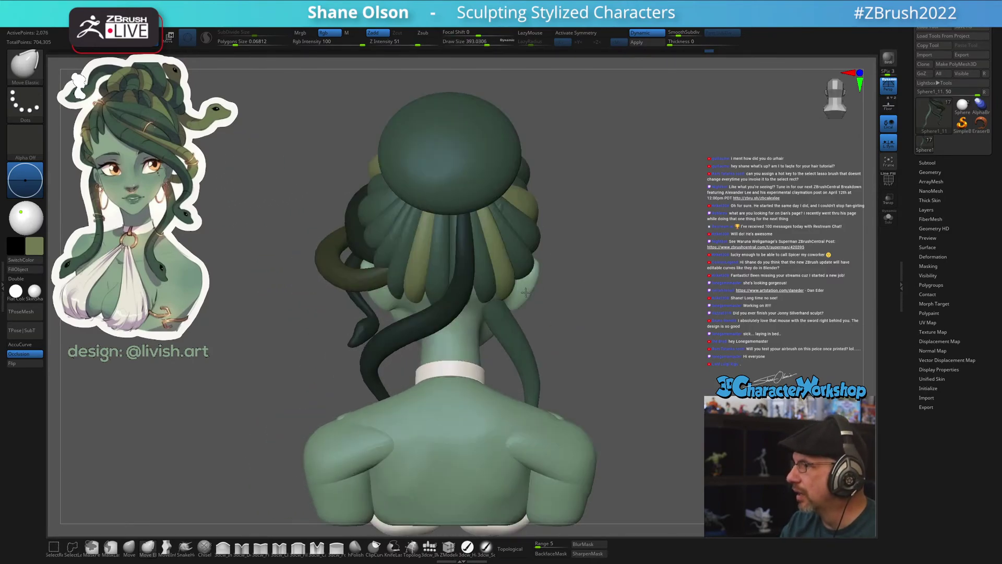
right_drag(596, 291, 563, 282)
drag(543, 291, 520, 293)
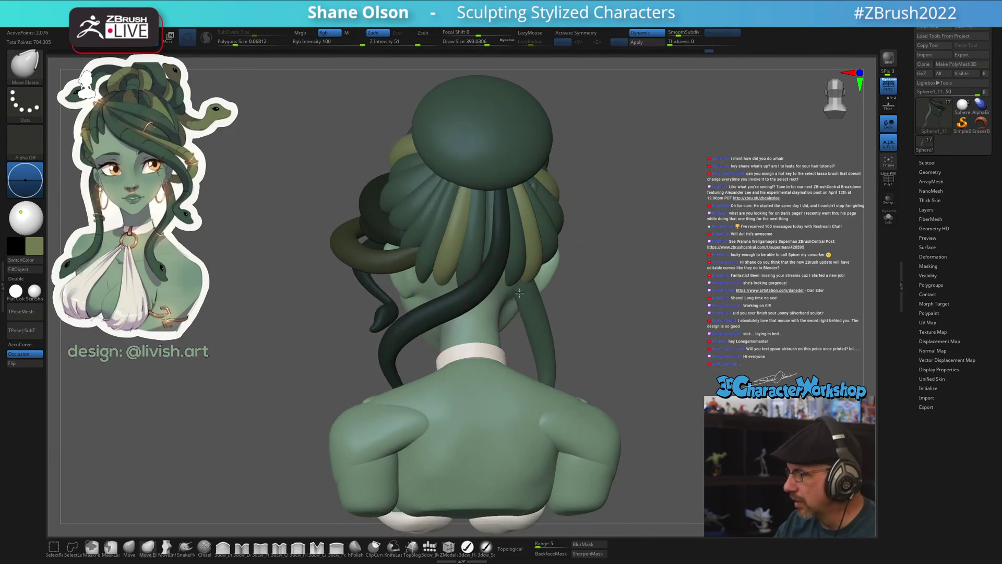
mouse_move(592, 262)
right_down()
mouse_move(543, 282)
mouse_move(541, 249)
right_up()
drag(516, 265, 523, 255)
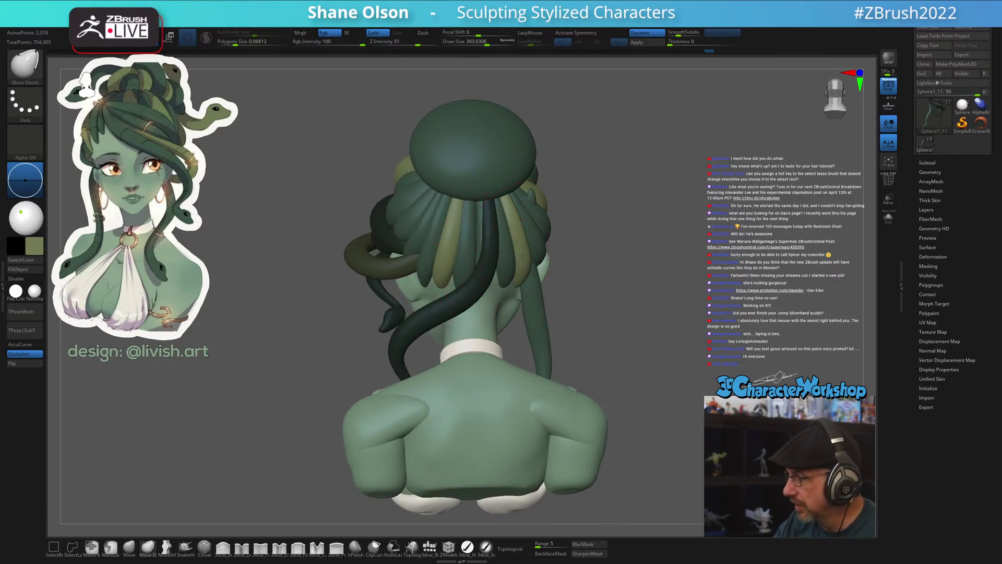
right_drag(589, 277, 564, 278)
drag(537, 225, 528, 253)
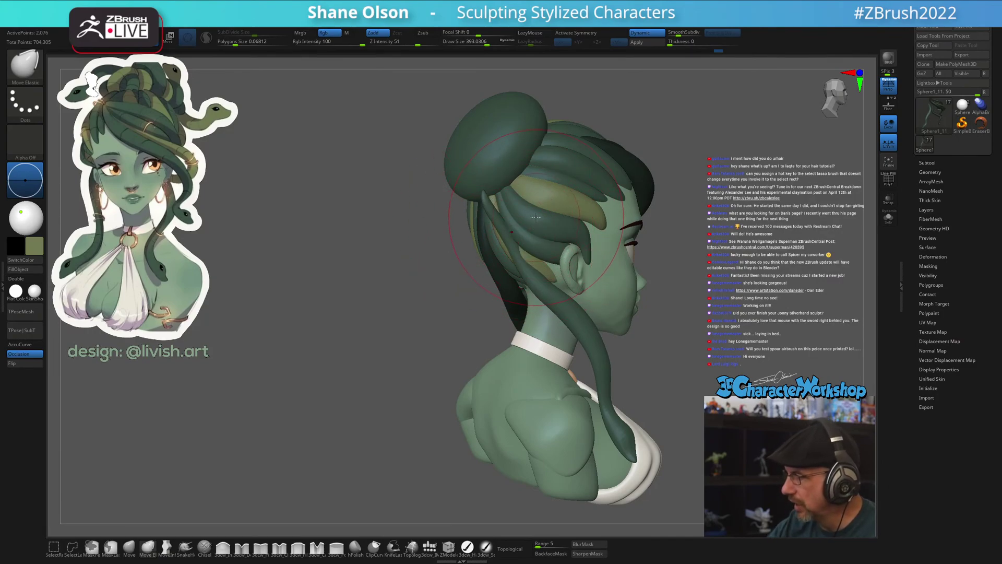
right_drag(529, 252, 525, 251)
drag(525, 251, 518, 249)
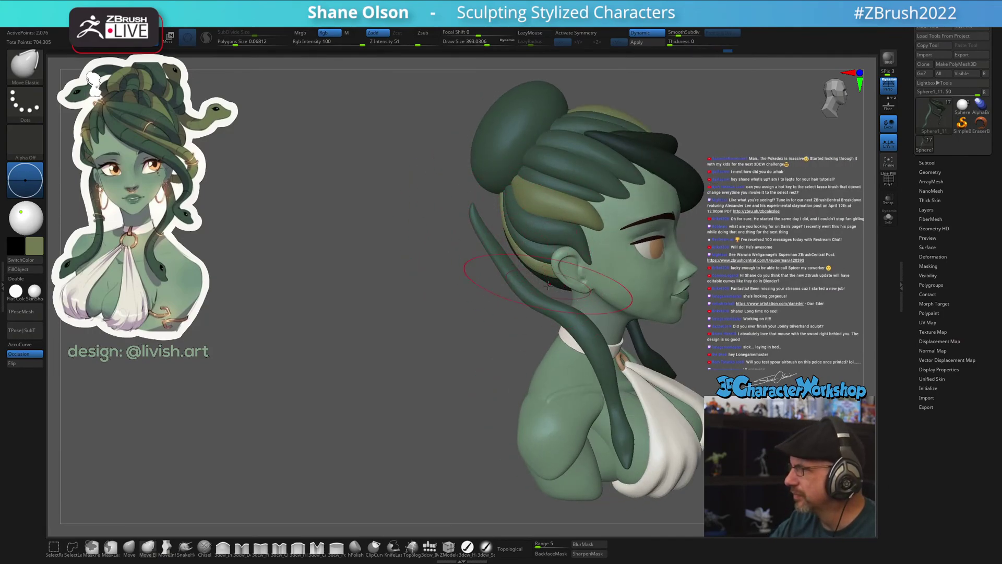
Pull the upper end of the snake strand on the character's right side in under the bun, against the back of the head
mouse_move(519, 250)
right_down()
mouse_move(520, 277)
mouse_move(492, 262)
right_up()
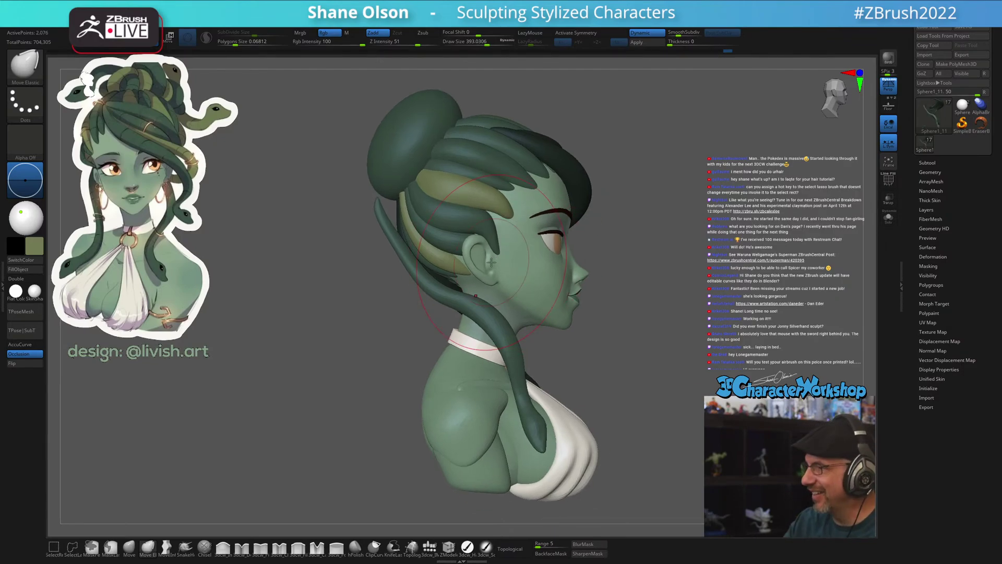
drag(379, 205, 398, 205)
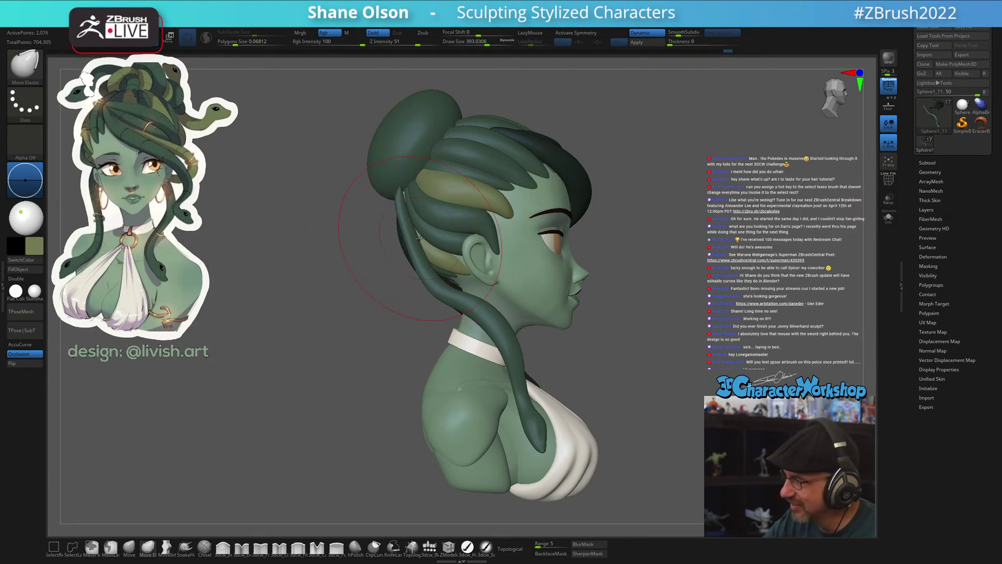
mouse_move(419, 238)
right_down()
mouse_move(380, 194)
mouse_move(339, 180)
right_up()
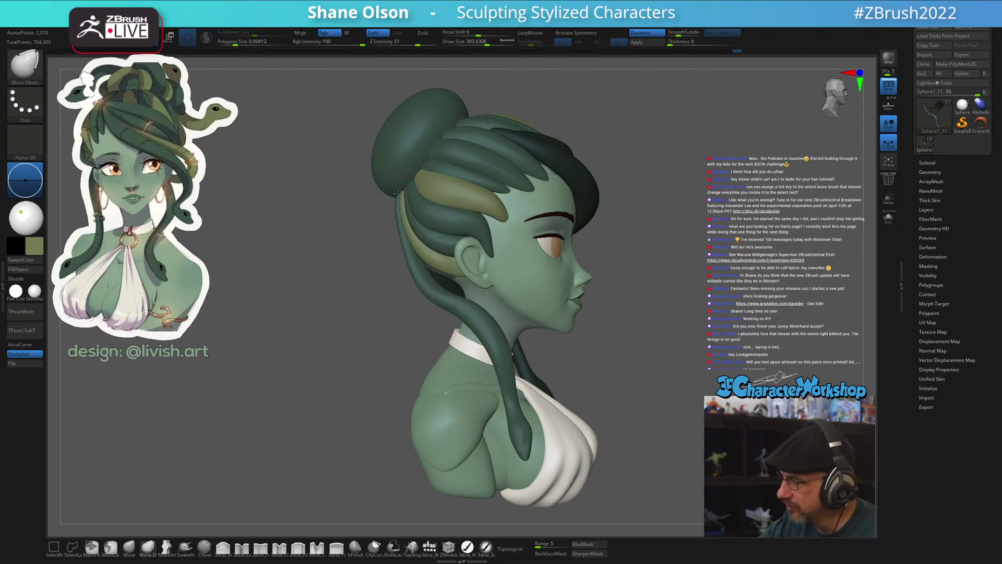
mouse_move(399, 193)
right_down()
mouse_move(485, 273)
mouse_move(446, 274)
mouse_move(434, 285)
right_up()
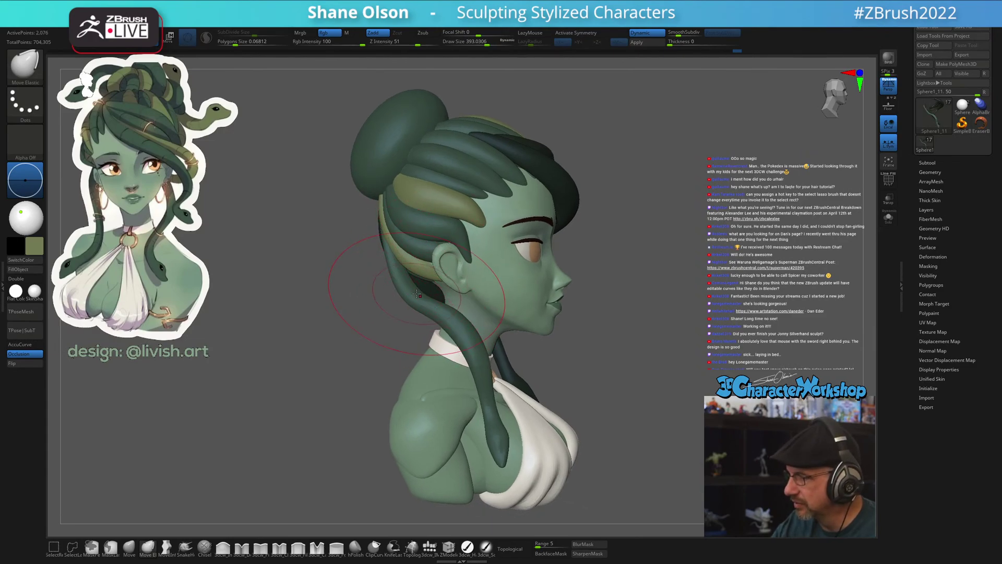
mouse_move(518, 338)
right_down()
mouse_move(470, 340)
mouse_move(533, 353)
mouse_move(495, 373)
right_up()
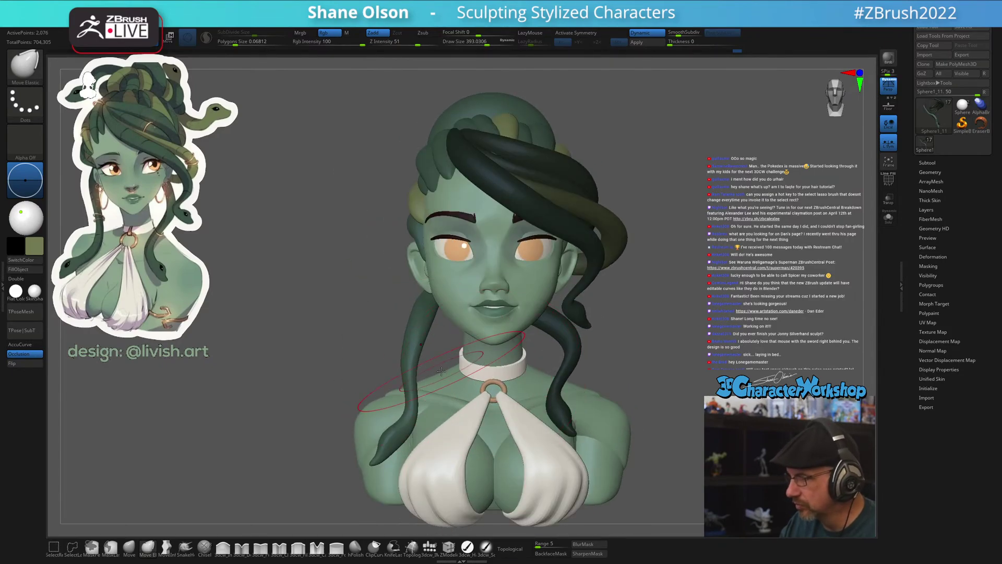
Refine the front-view curve of the same snake strand beside the neck and above its head with a smaller Move Elastic brush
key([)
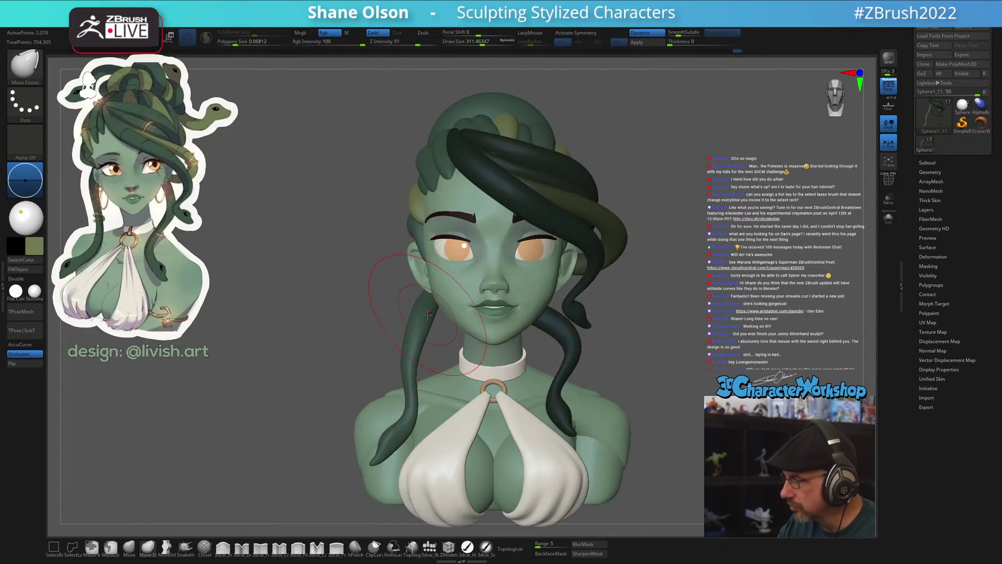
shift+drag(414, 357, 419, 338)
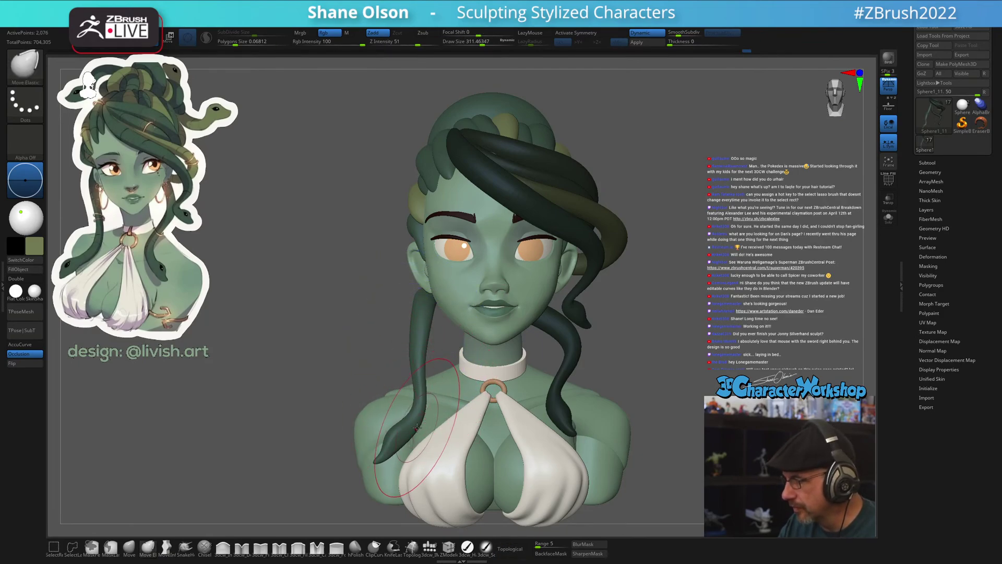
mouse_move(424, 400)
mouse_down()
mouse_move(413, 409)
mouse_move(435, 391)
mouse_up()
key(s)
mouse_move(444, 401)
alt+right_down()
mouse_move(439, 376)
mouse_move(379, 434)
alt+right_up()
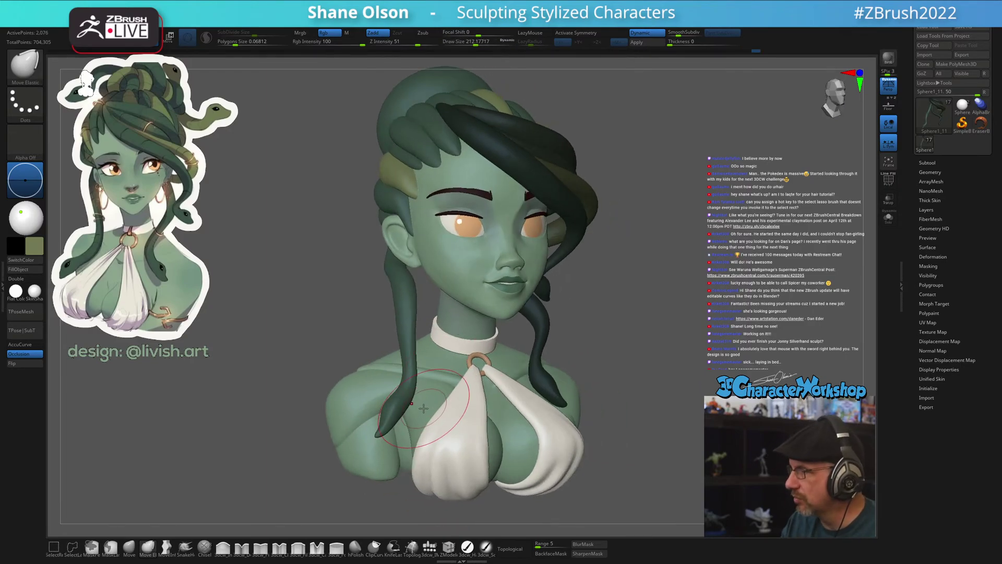
key(shift)
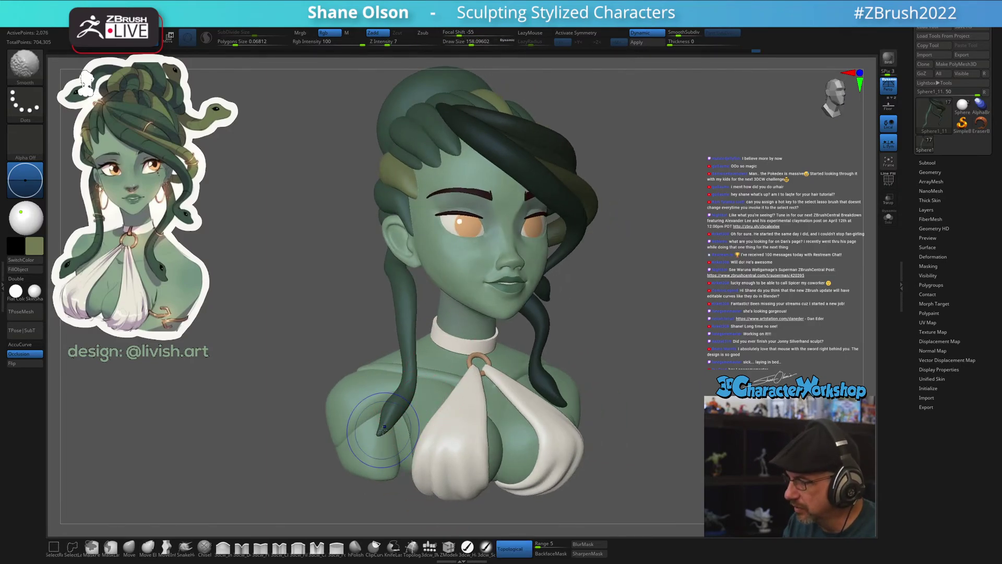
Shape the snake strand along the nape so it runs from the bun, behind the ear and over the shoulder
mouse_move(384, 428)
right_down()
mouse_move(591, 428)
mouse_move(606, 413)
right_up()
right_drag(657, 343, 686, 351)
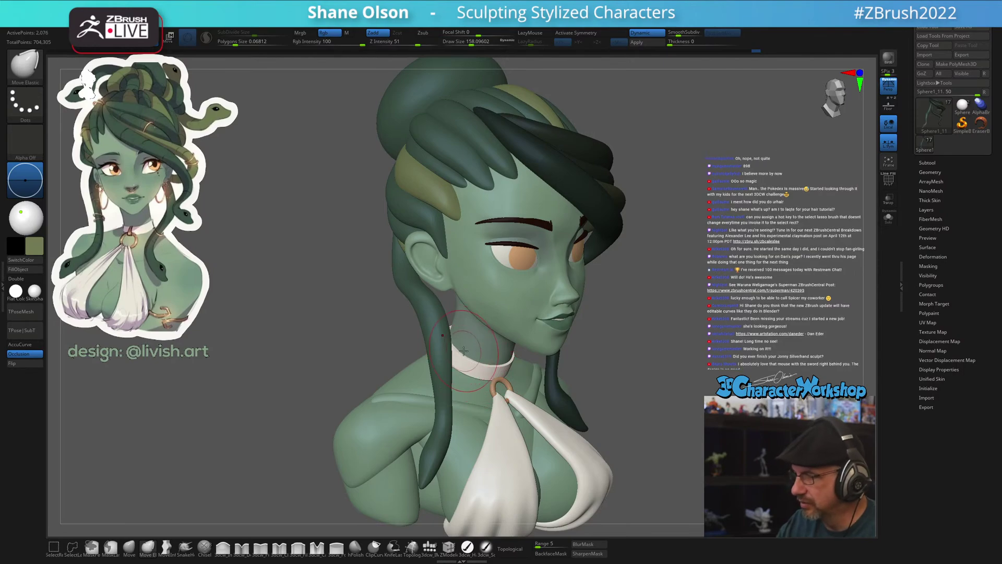
mouse_move(465, 355)
right_down()
mouse_move(448, 381)
mouse_move(373, 293)
right_up()
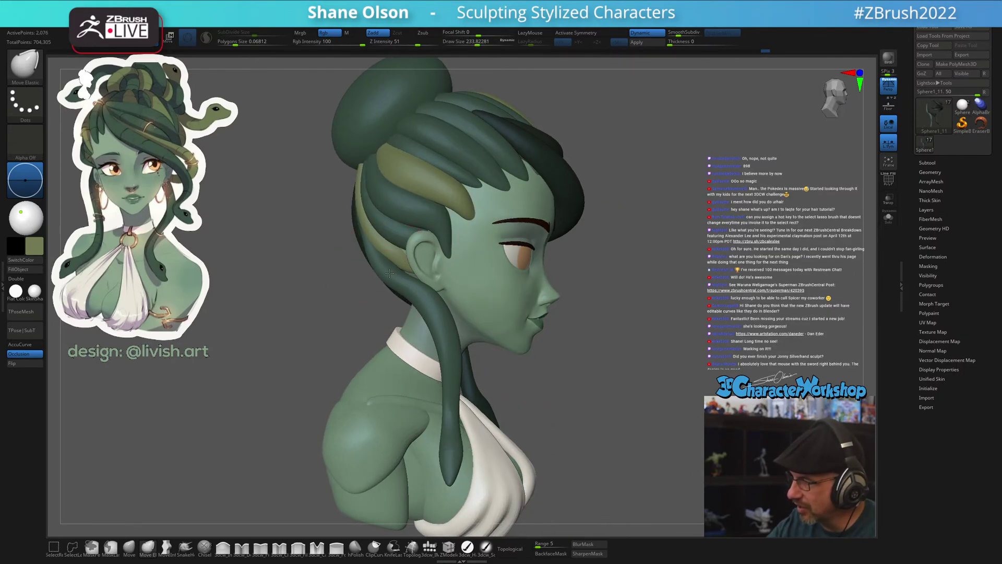
mouse_move(445, 291)
right_down()
mouse_move(538, 308)
mouse_move(504, 325)
mouse_move(433, 220)
right_up()
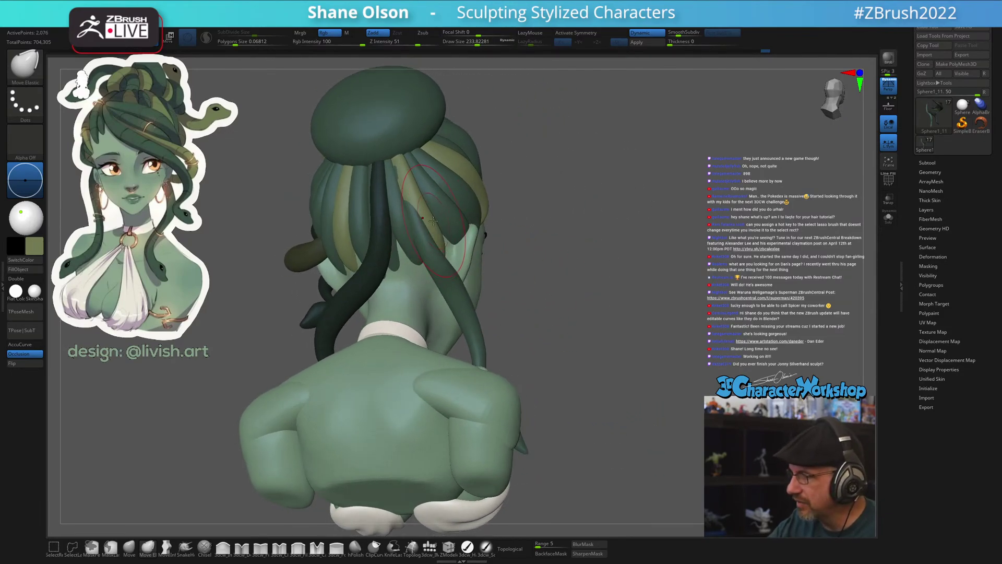
mouse_move(404, 168)
right_down()
mouse_move(424, 151)
mouse_move(462, 193)
mouse_move(452, 260)
mouse_move(501, 277)
mouse_move(491, 246)
mouse_move(459, 214)
mouse_move(500, 265)
right_up()
key(s)
drag(499, 266, 487, 254)
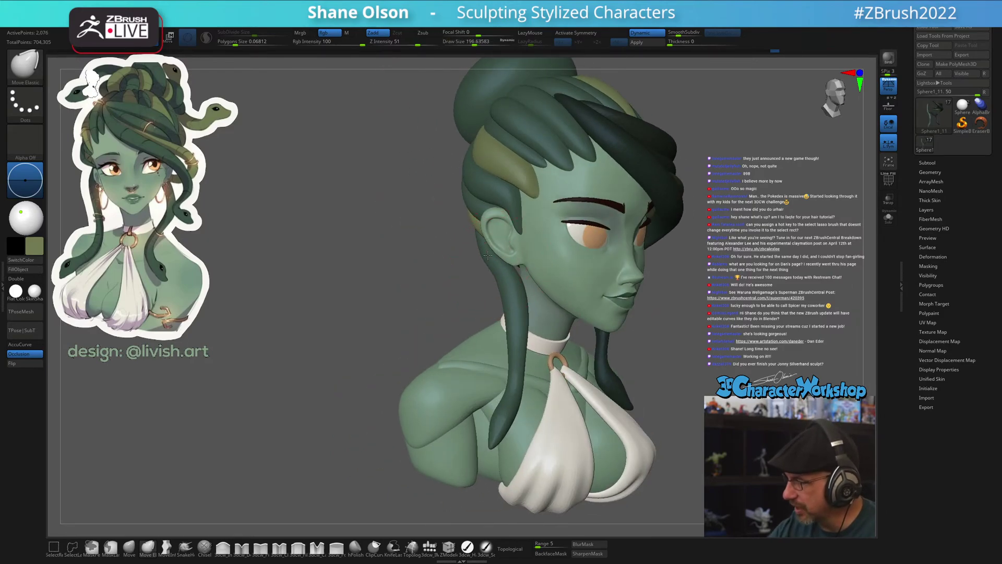
Adjust the middle of the snake strand beside the neck using a Move Elastic draw size of about 149
right_drag(493, 254, 522, 258)
mouse_move(460, 245)
right_down()
mouse_move(491, 249)
mouse_move(550, 326)
mouse_move(528, 340)
right_up()
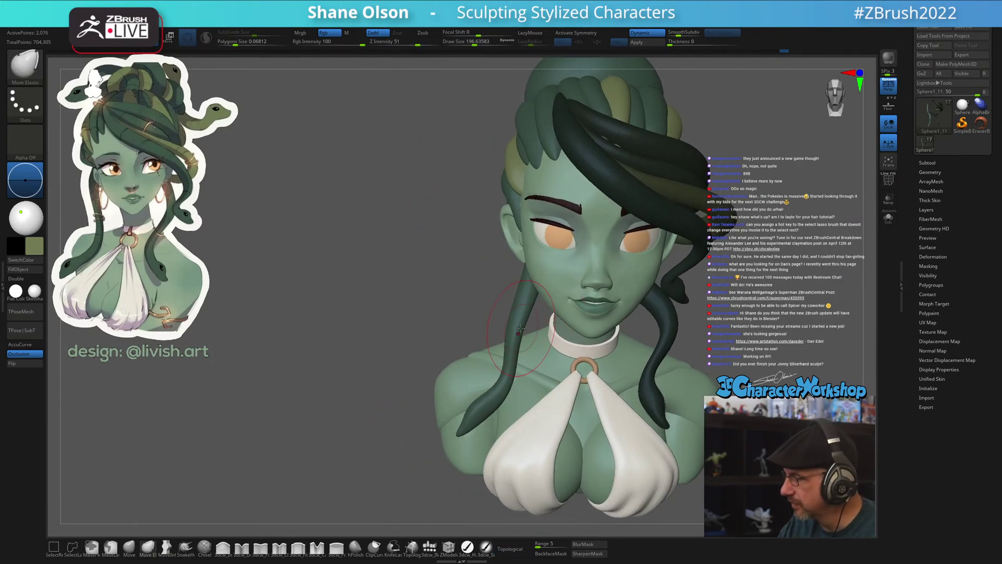
key(bracketleft)
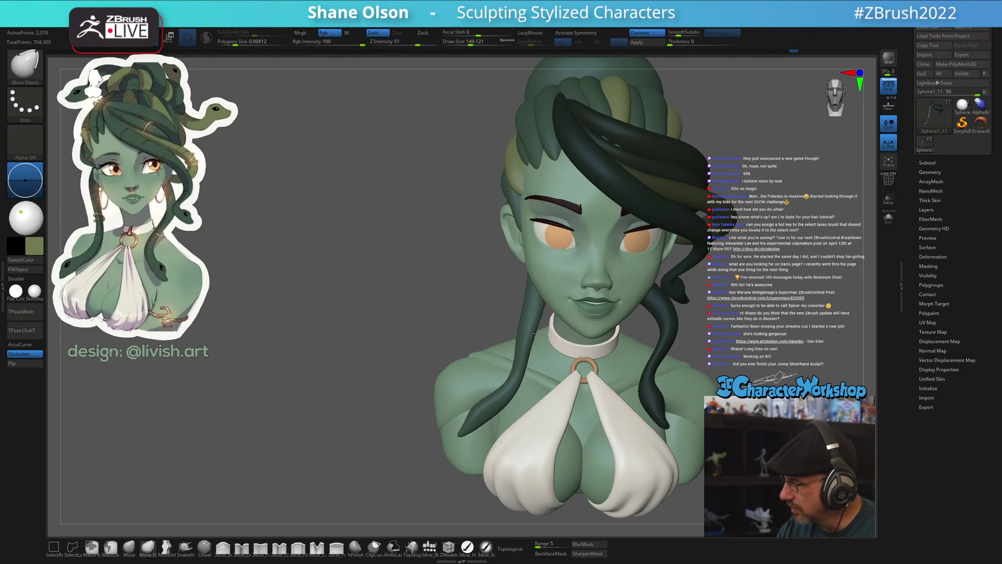
mouse_move(541, 325)
right_down()
mouse_move(553, 292)
mouse_move(524, 302)
mouse_move(382, 440)
right_up()
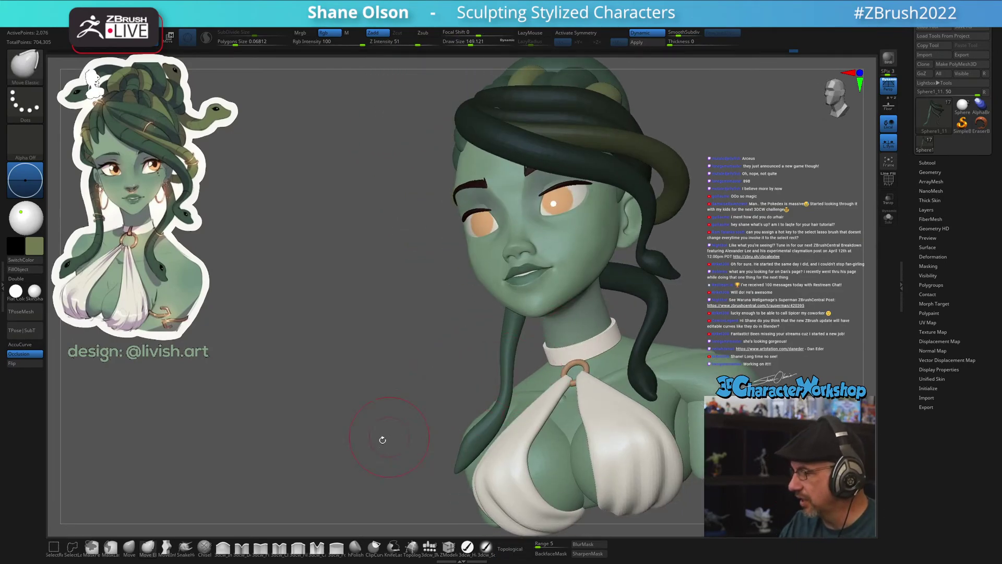
Bend the snake strand into a smooth S-curve around the neck with the topological Move brush at a draw size of about 293
click(129, 546)
key(s)
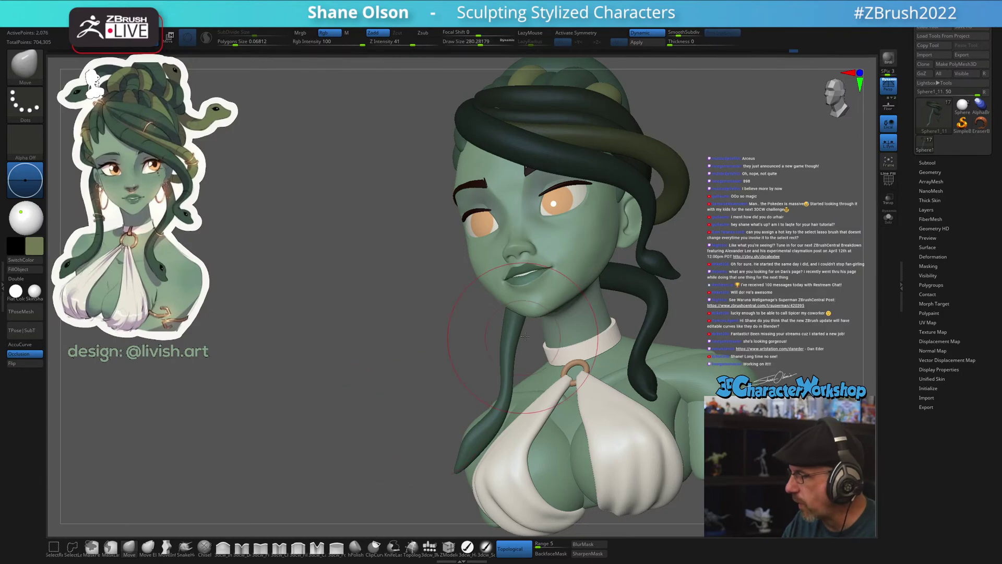
key(s)
drag(515, 349, 524, 345)
right_drag(542, 330, 551, 339)
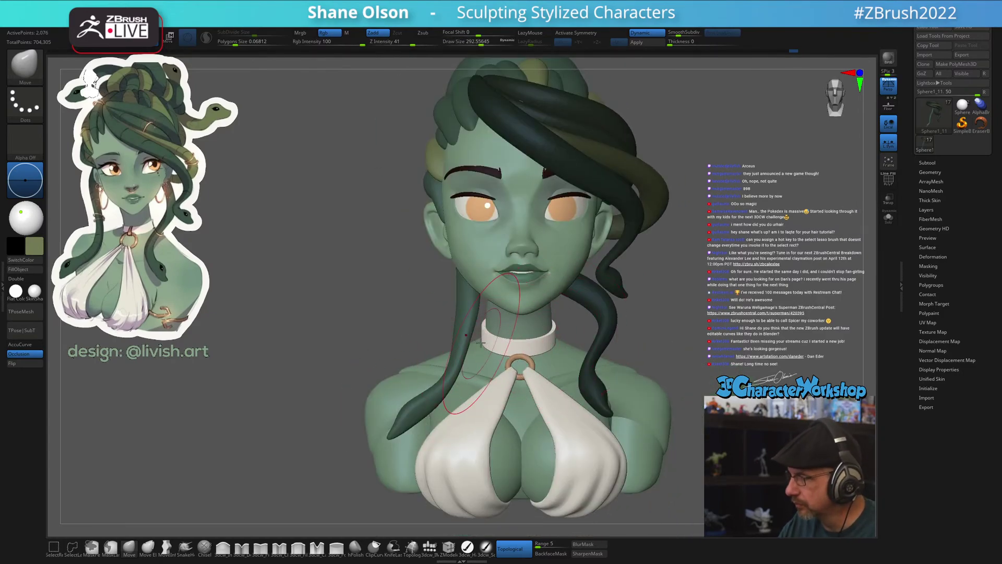
right_drag(471, 349, 491, 277)
drag(491, 277, 504, 287)
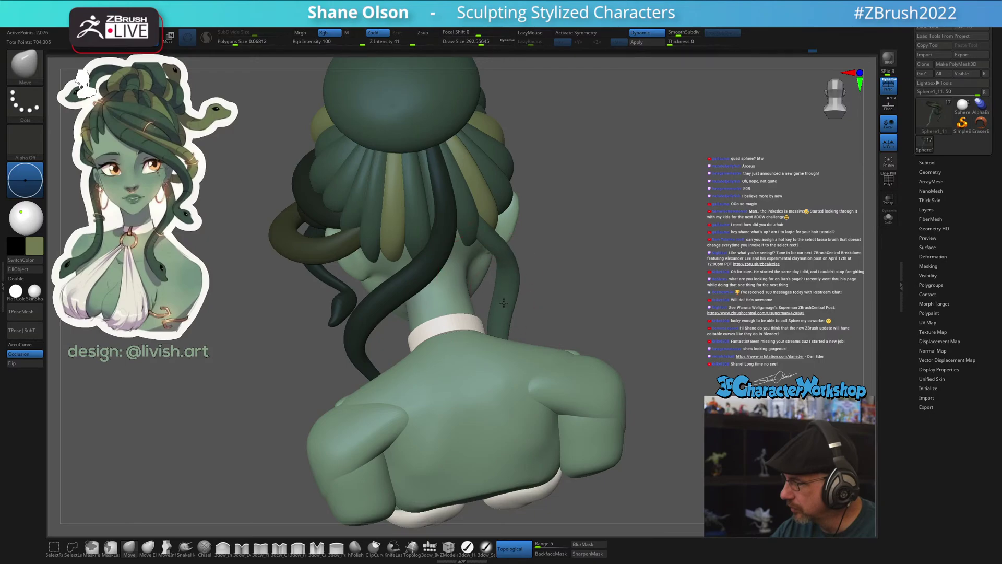
mouse_move(504, 287)
right_down()
mouse_move(536, 255)
mouse_move(501, 324)
mouse_move(475, 319)
right_up()
key(shift)
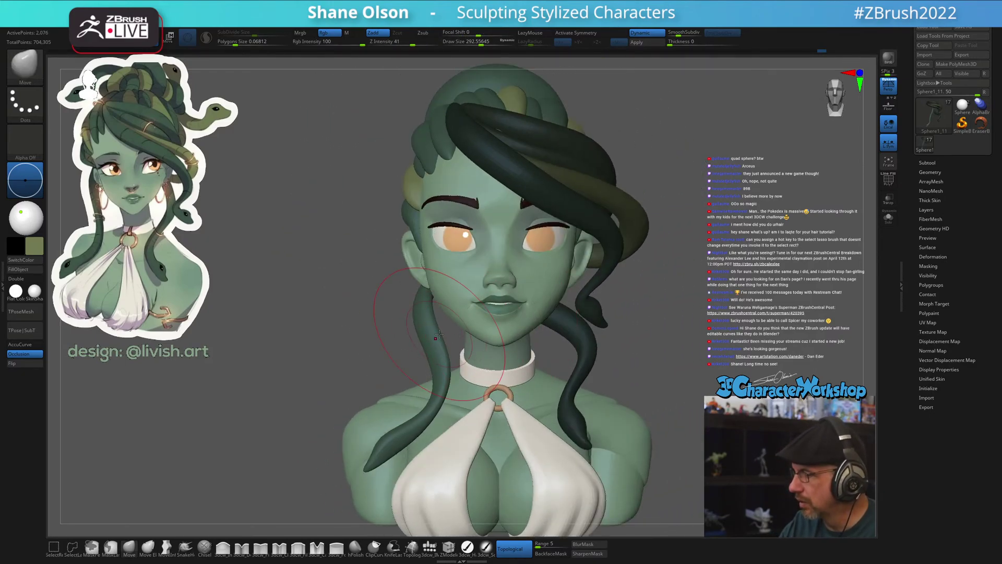
alt+right_drag(627, 370, 611, 359)
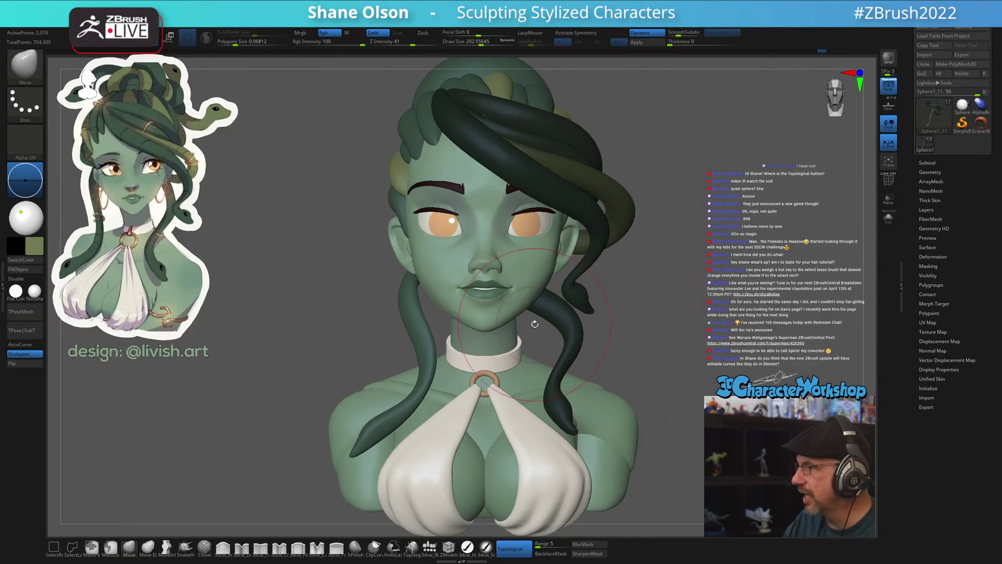
mouse_move(450, 293)
right_down()
mouse_move(433, 308)
mouse_move(445, 290)
right_up()
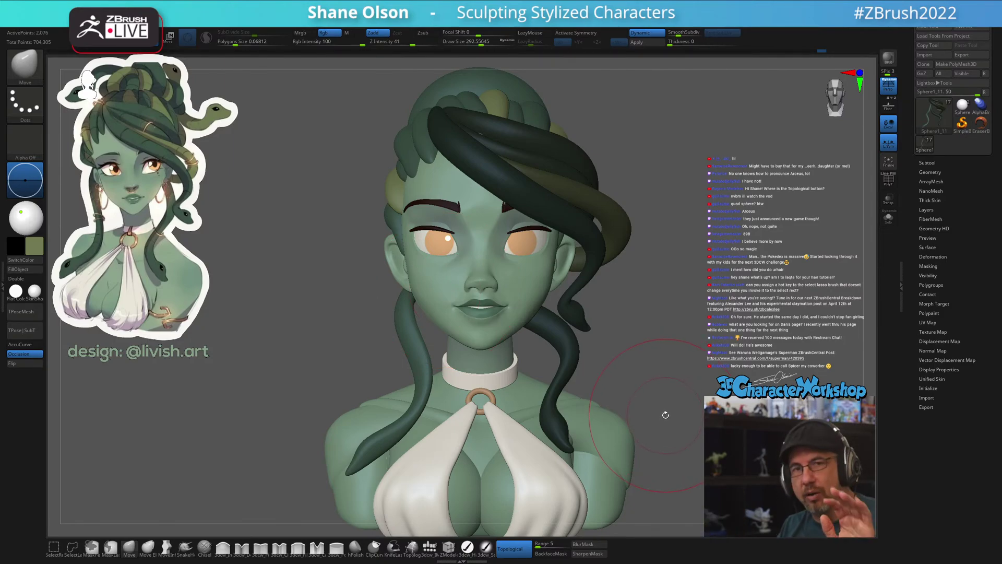
drag(625, 330, 673, 321)
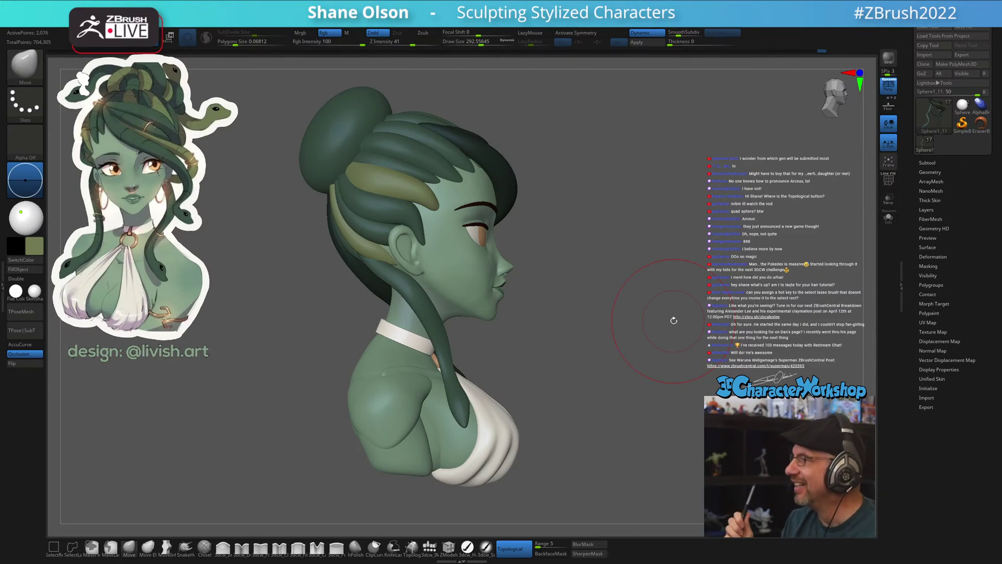
alt+drag(550, 288, 572, 282)
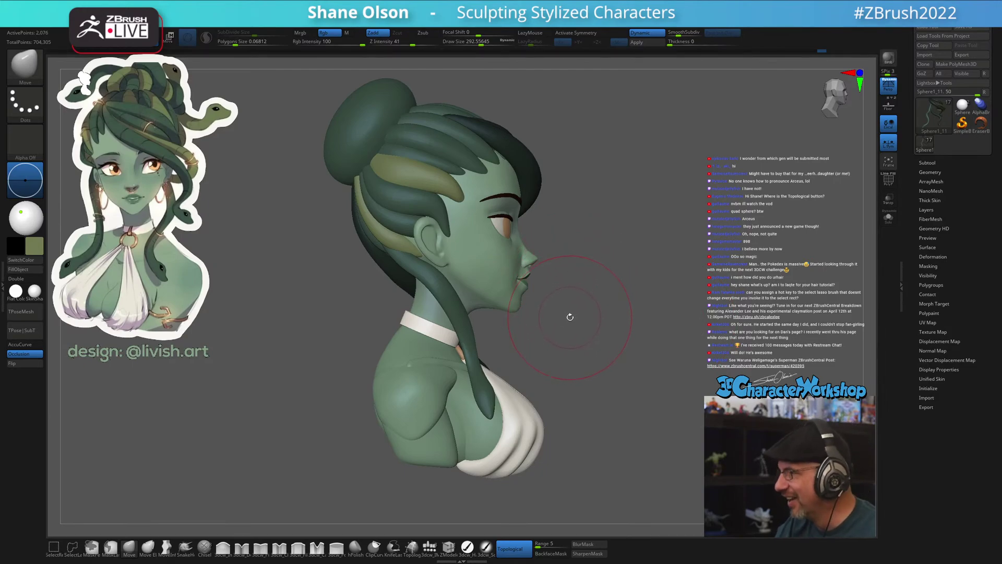
drag(664, 306, 630, 323)
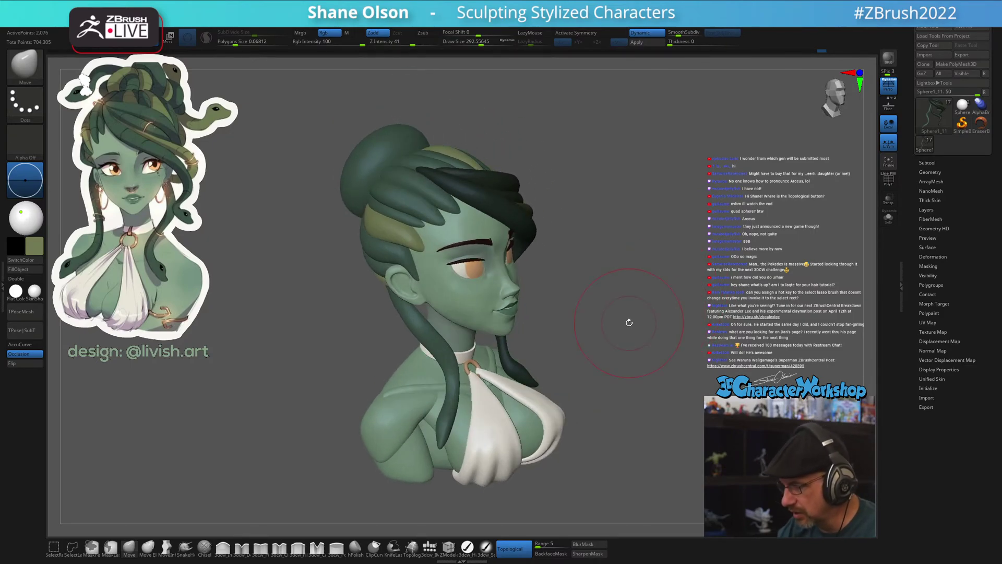
Thicken the snake strand below the ear with the inflate brush at Z intensity 5
click(223, 548)
drag(233, 474, 397, 334)
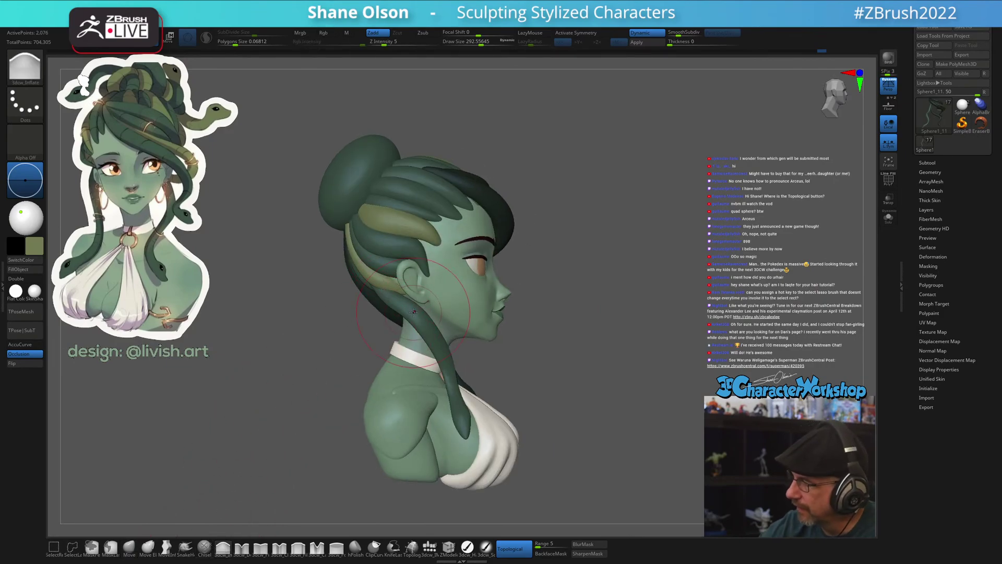
drag(674, 340, 556, 363)
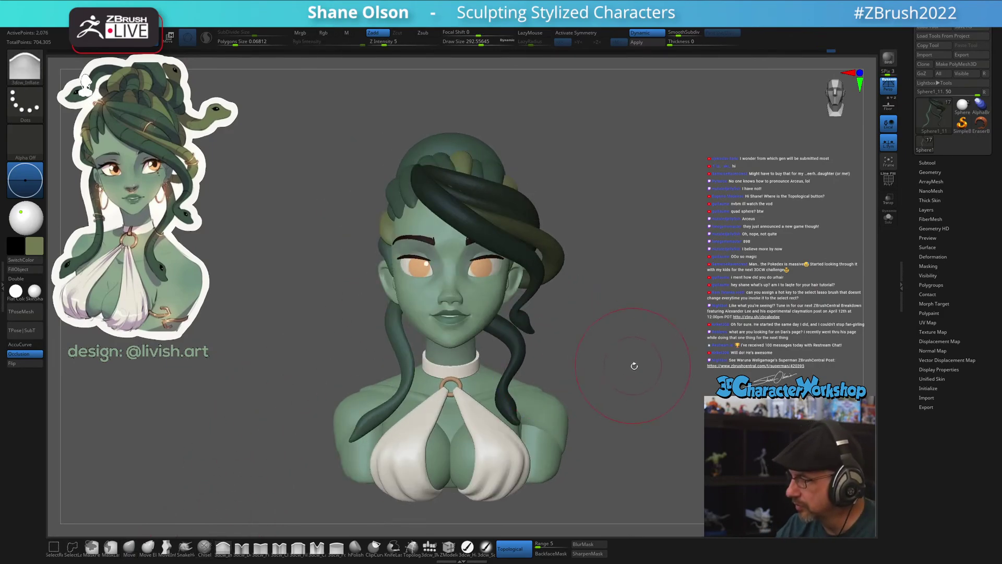
mouse_move(638, 384)
alt+mouse_down()
mouse_move(615, 400)
mouse_move(593, 373)
mouse_move(571, 408)
mouse_move(599, 422)
mouse_move(575, 425)
alt+mouse_up()
Adjust the lower part of the snake strand over the shoulder with the Move Elastic brush at a draw size of about 365
click(148, 547)
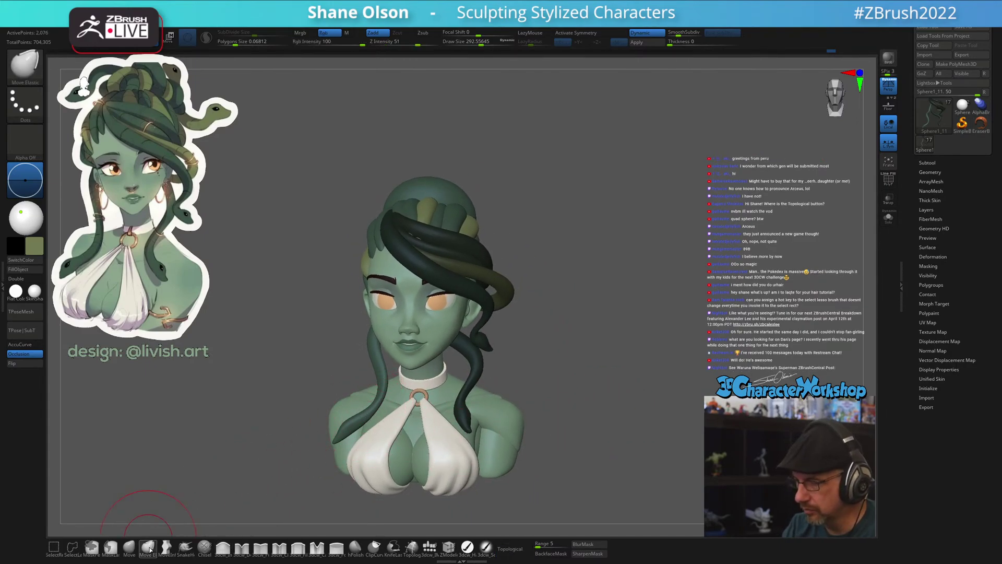
key(s)
drag(265, 426, 267, 426)
alt+drag(277, 392, 282, 415)
key(s)
click(369, 401)
mouse_move(369, 401)
mouse_down()
mouse_move(347, 428)
mouse_move(368, 438)
mouse_move(387, 418)
mouse_up()
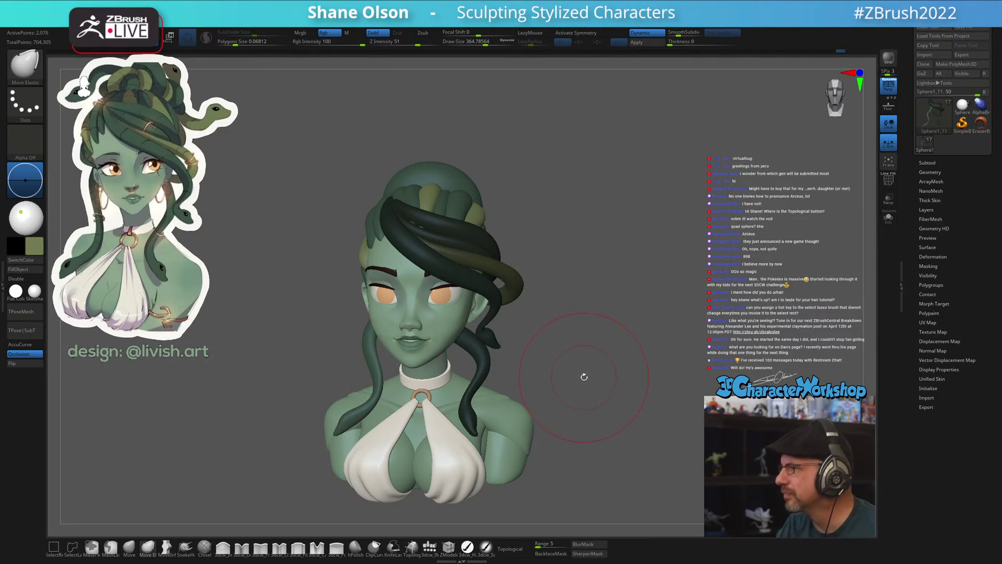
Bow the upper part of the snake strand outward below the ear and refine its side profile
mouse_move(585, 377)
mouse_down()
mouse_move(527, 380)
mouse_move(603, 384)
mouse_up()
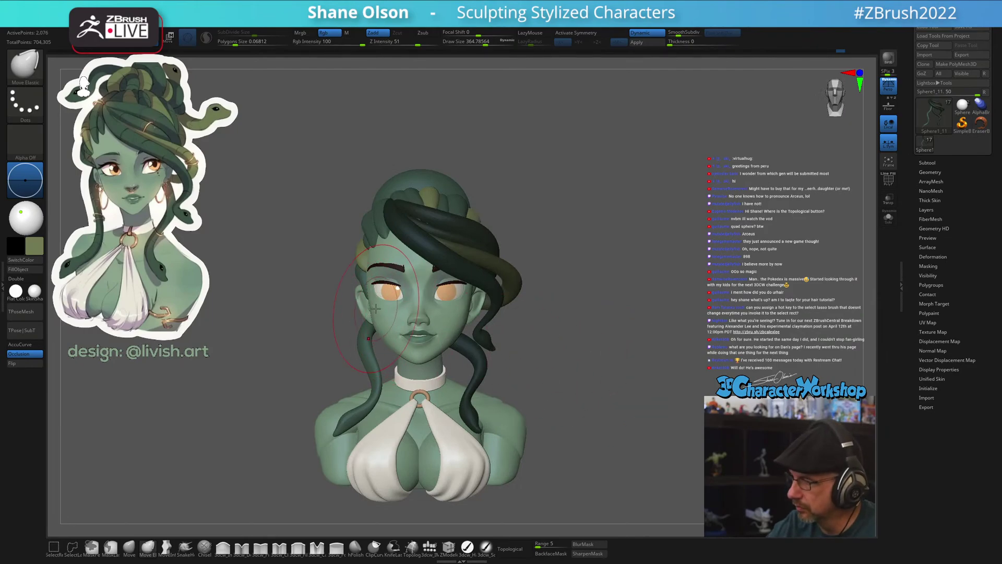
right_drag(374, 312, 388, 292)
drag(388, 293, 344, 290)
right_drag(344, 290, 397, 292)
drag(324, 313, 308, 365)
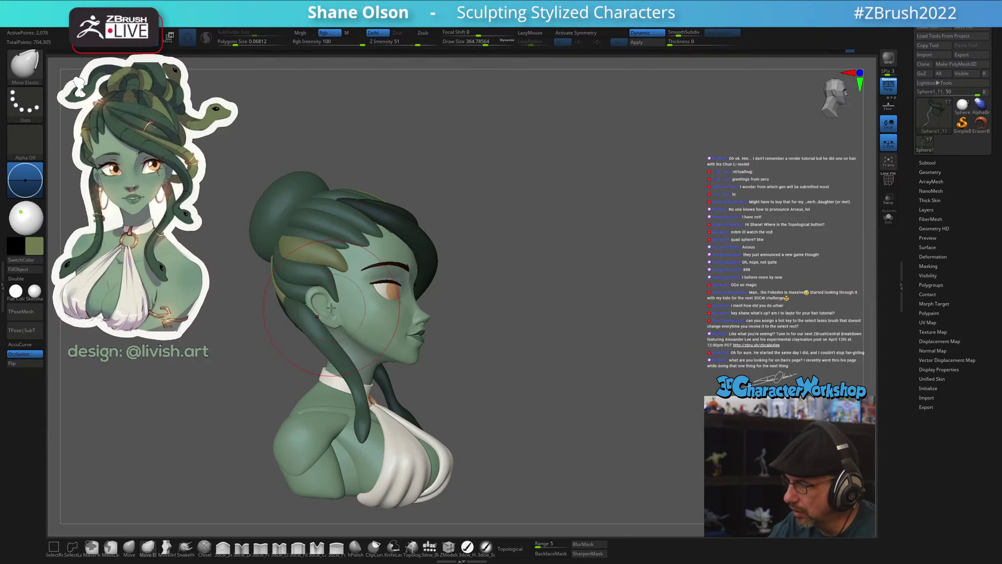
drag(564, 376, 548, 321)
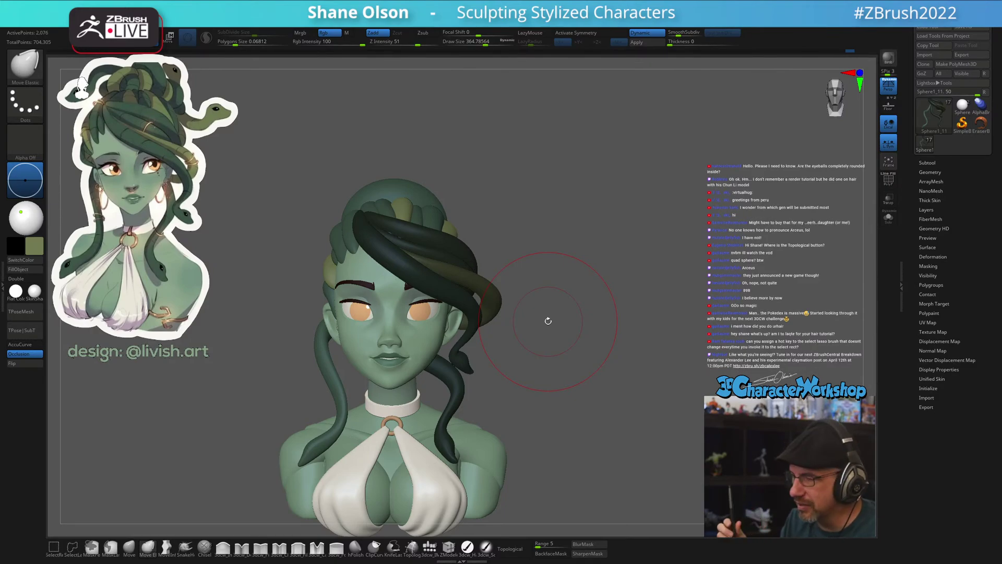
drag(530, 316, 540, 333)
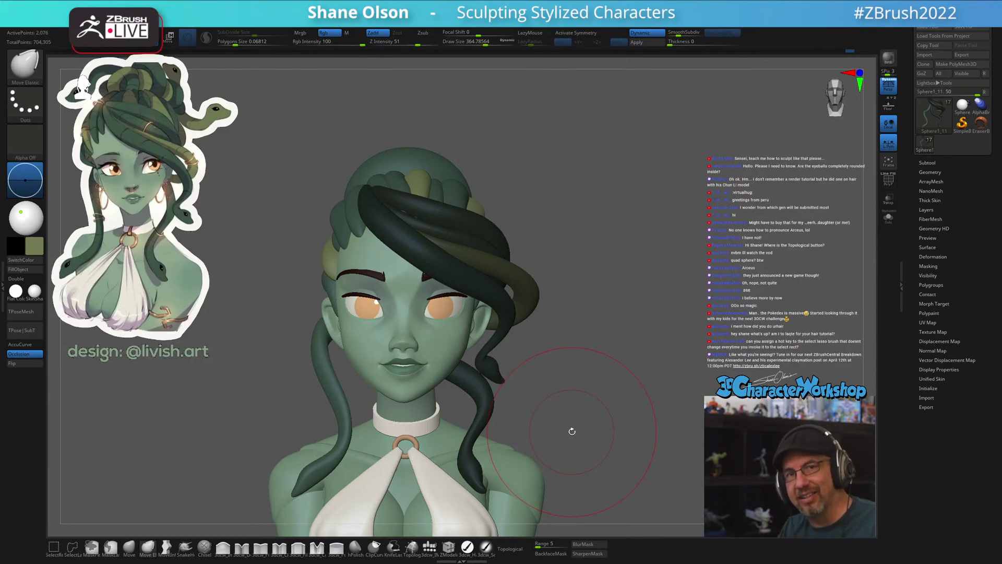
mouse_move(559, 349)
mouse_down()
mouse_move(579, 390)
mouse_move(599, 365)
mouse_up()
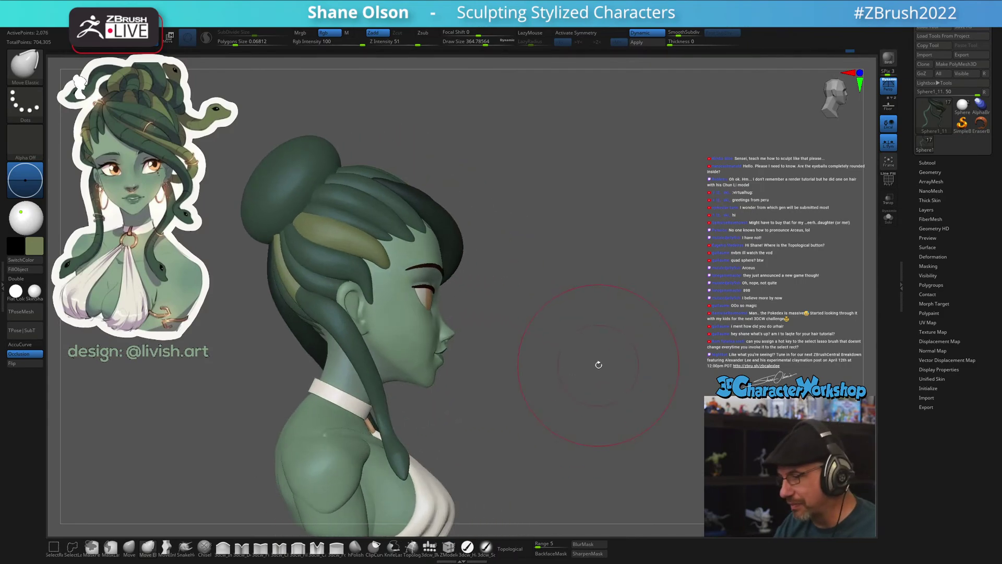
drag(519, 333, 561, 342)
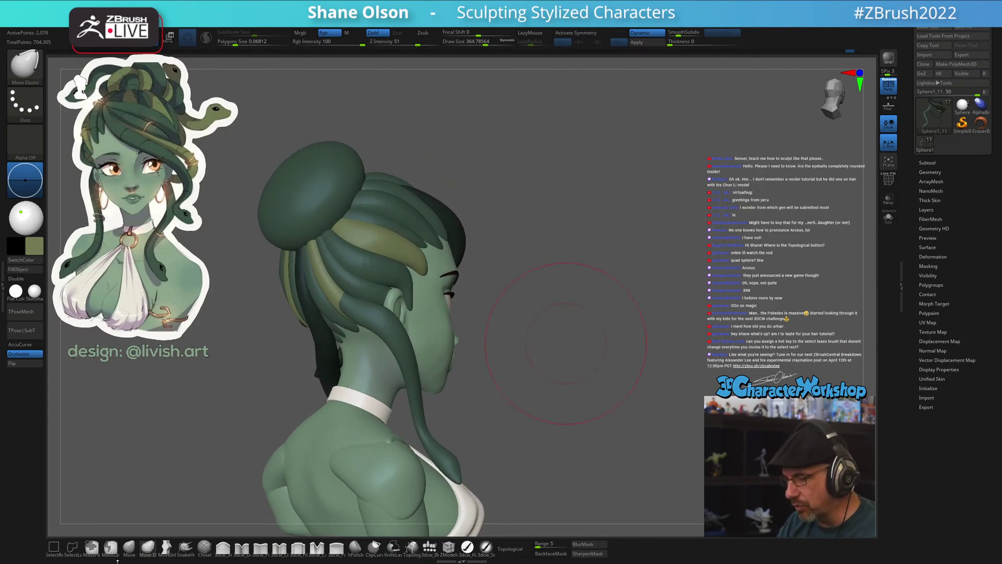
drag(567, 208, 519, 269)
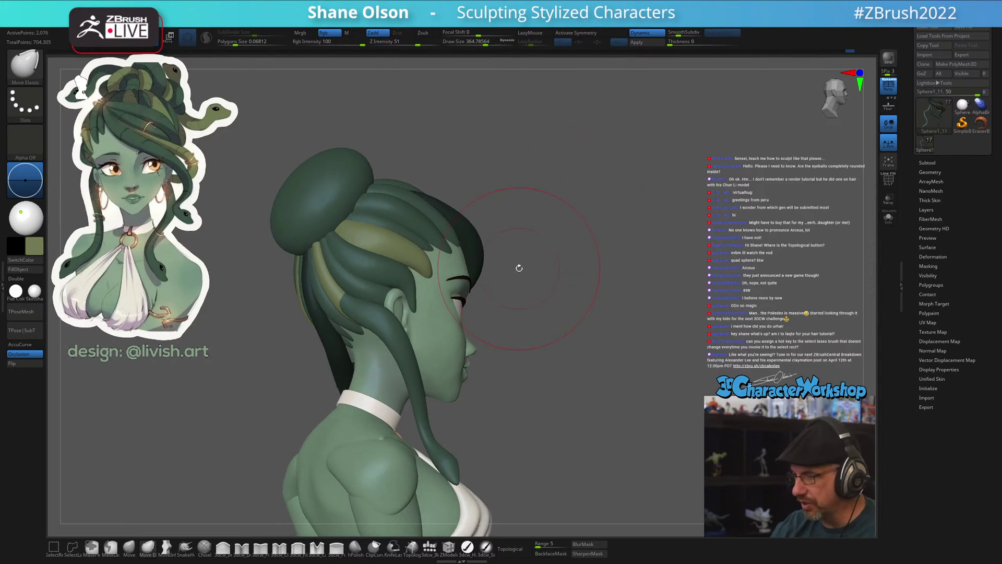
mouse_move(273, 286)
mouse_down()
mouse_move(342, 274)
mouse_move(356, 297)
mouse_move(345, 292)
mouse_up()
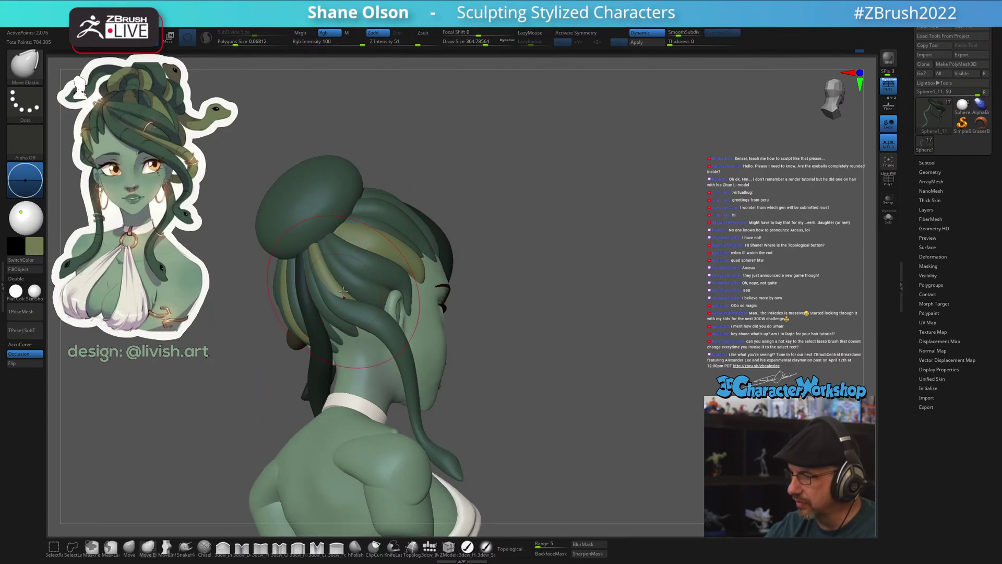
mouse_move(559, 356)
mouse_down()
mouse_move(555, 412)
mouse_move(556, 359)
mouse_move(548, 374)
mouse_move(622, 351)
mouse_move(569, 366)
mouse_move(589, 368)
mouse_move(604, 351)
mouse_up()
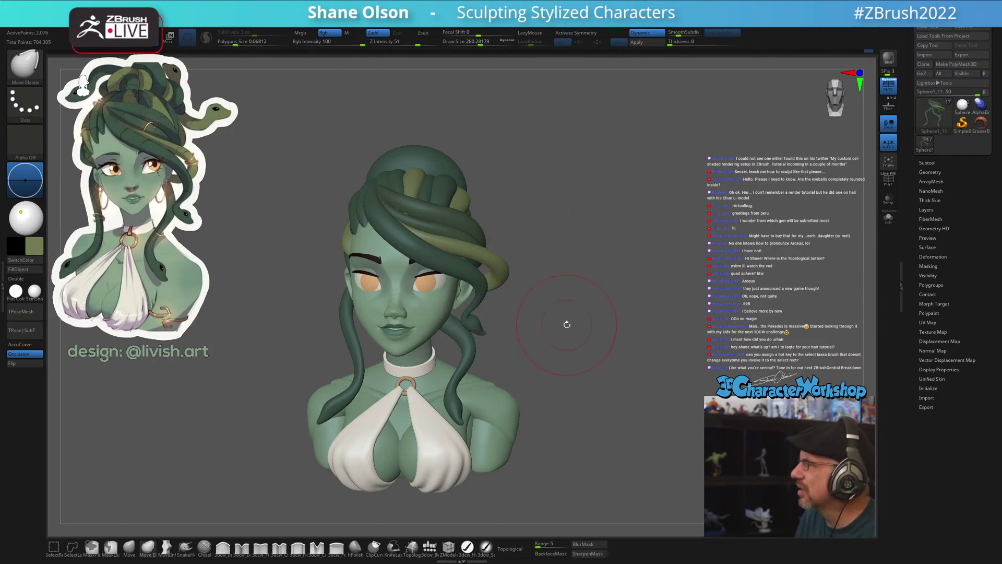
drag(567, 325, 586, 321)
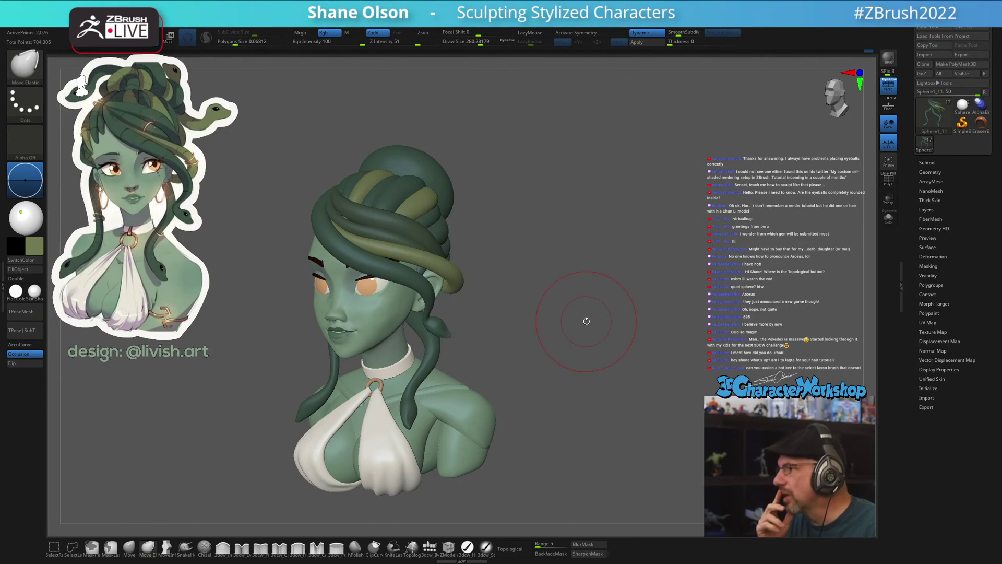
drag(546, 293, 471, 295)
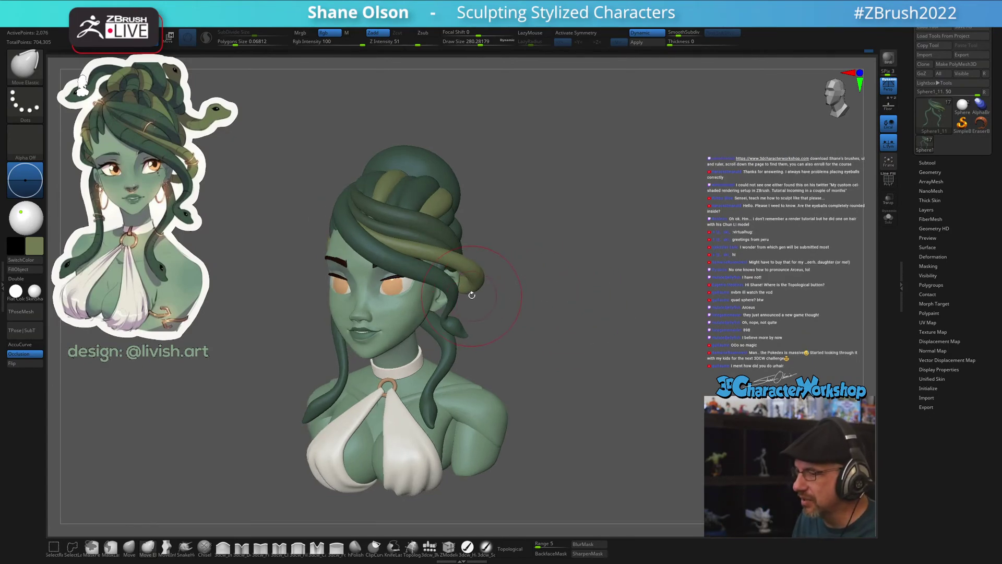
Select the eyeballs and examine their size and placement inside the head with polyframe and transparency turned on
mouse_move(575, 250)
alt+mouse_down()
mouse_move(569, 264)
mouse_move(622, 248)
mouse_move(634, 293)
mouse_move(718, 302)
mouse_move(707, 276)
alt+mouse_up()
alt+click(388, 304)
key(shift+f)
click(892, 203)
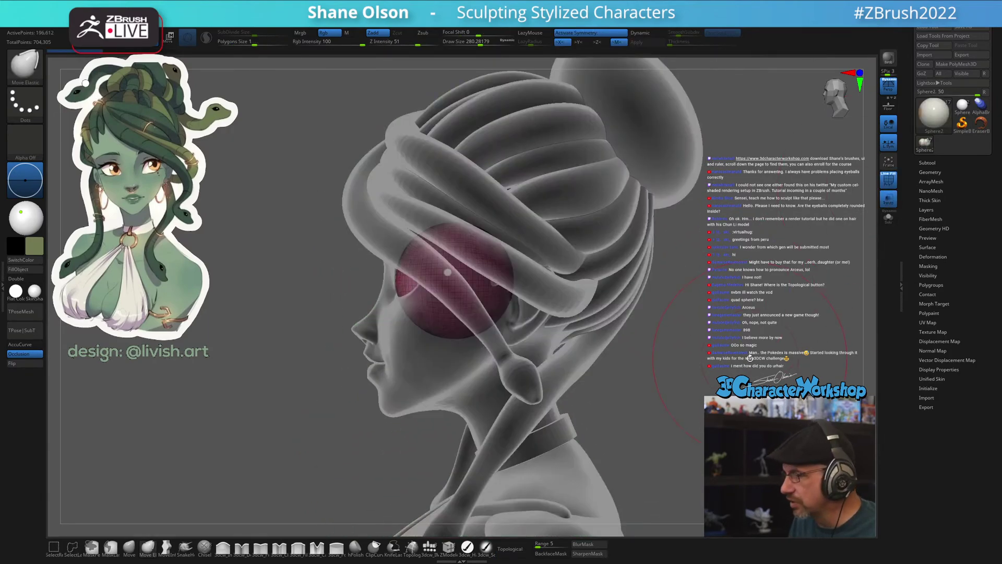
mouse_move(359, 319)
mouse_down()
mouse_move(595, 353)
mouse_move(631, 345)
mouse_move(410, 278)
mouse_up()
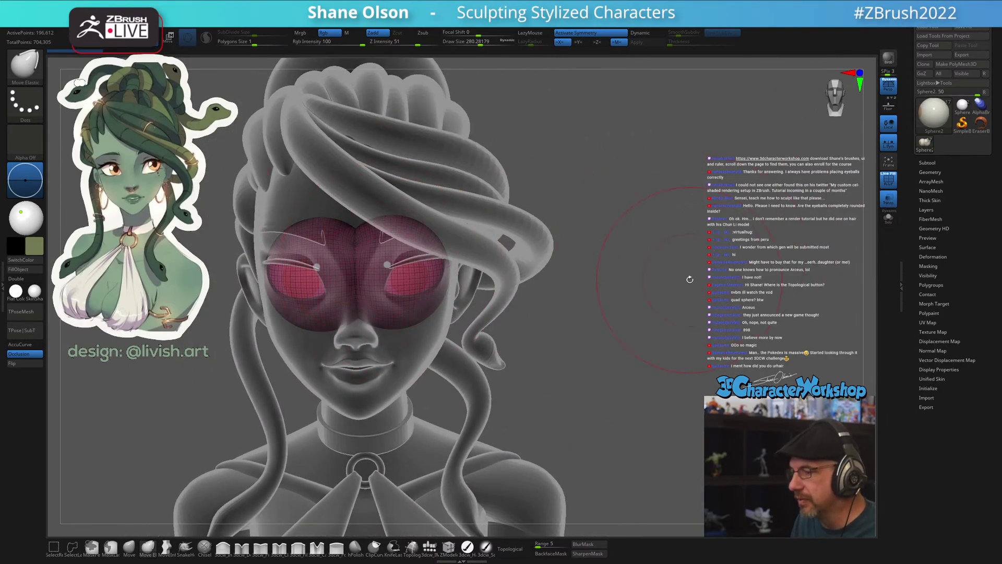
mouse_move(622, 341)
mouse_down()
mouse_move(610, 331)
mouse_move(611, 357)
mouse_move(626, 330)
mouse_up()
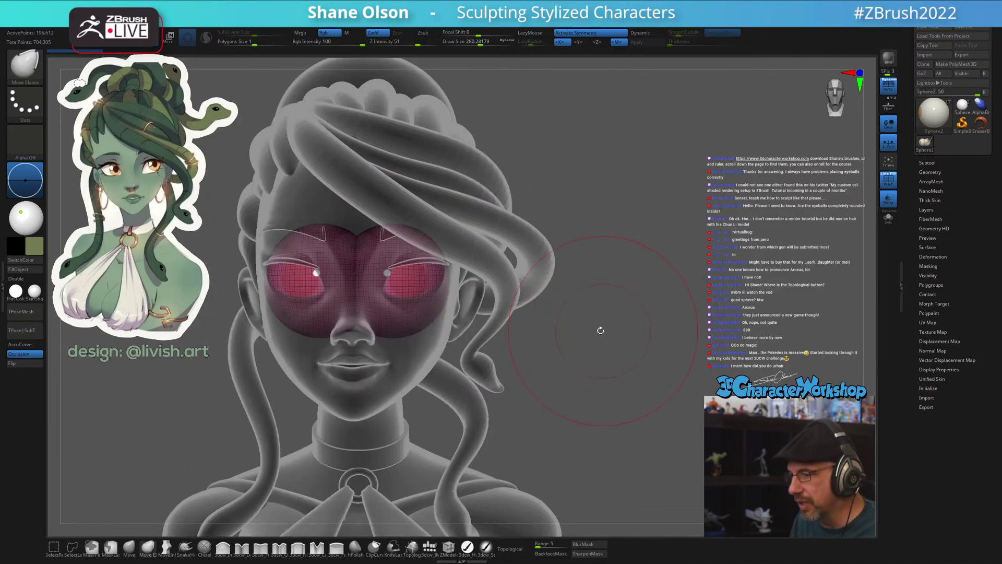
click(890, 203)
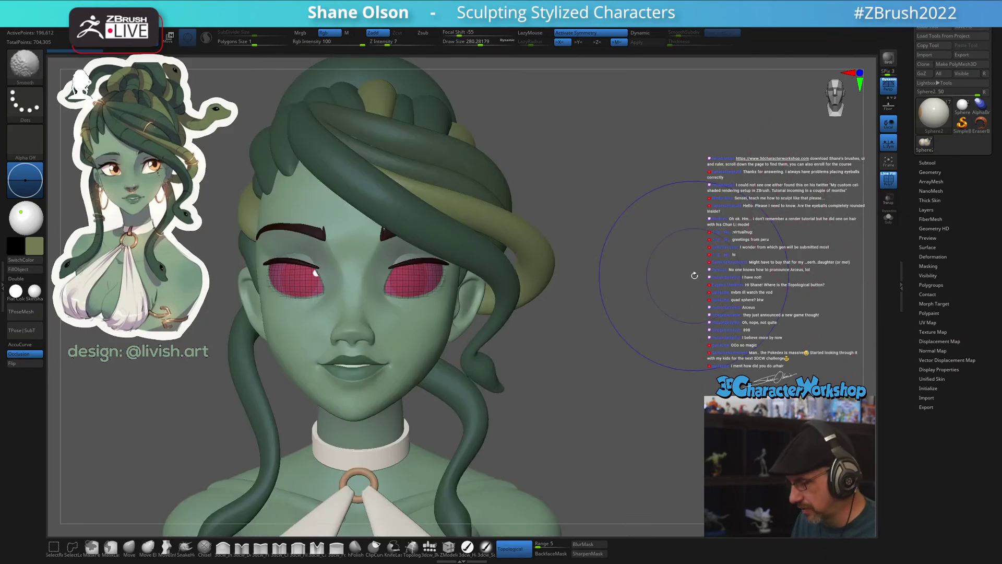
Reduce the draw size to about 116, select the hair strands capping the head and display their polygroups and wireframe
mouse_move(679, 340)
mouse_down()
mouse_move(610, 340)
mouse_move(656, 336)
mouse_move(553, 308)
mouse_up()
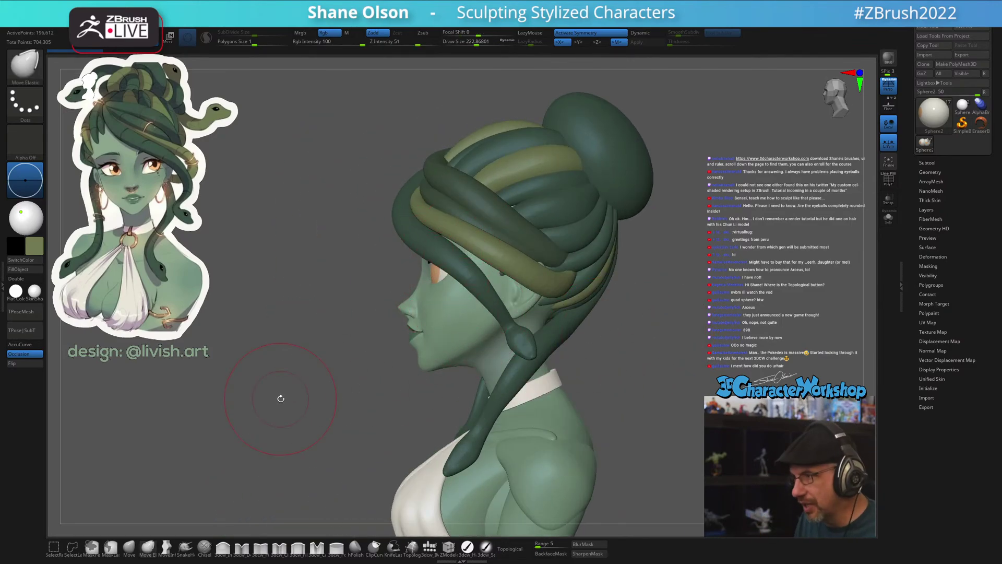
drag(275, 383, 275, 380)
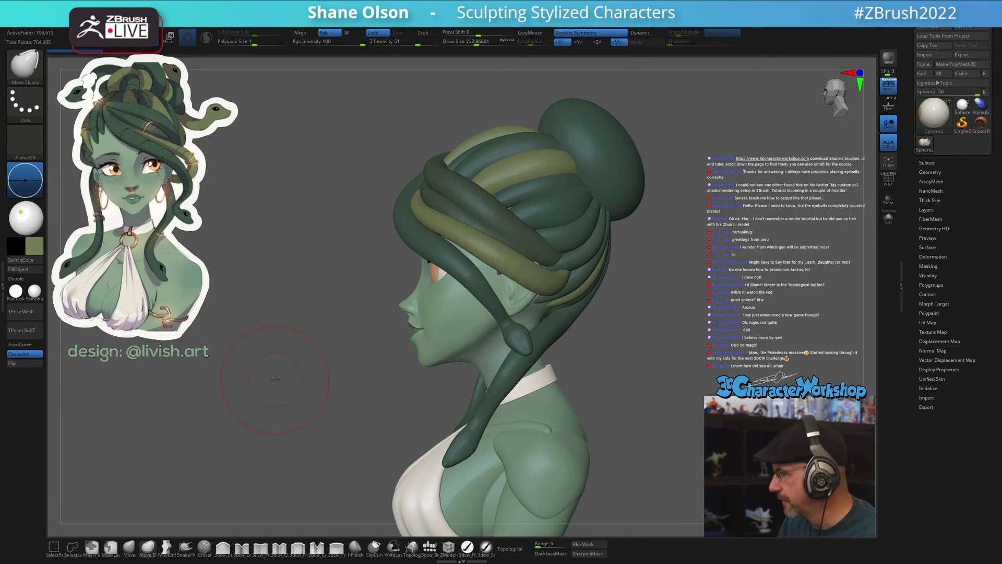
mouse_move(608, 361)
mouse_down()
mouse_move(627, 365)
mouse_move(615, 336)
mouse_move(654, 334)
mouse_move(624, 311)
mouse_move(619, 344)
mouse_move(602, 300)
mouse_move(597, 394)
mouse_move(615, 402)
mouse_up()
key(s)
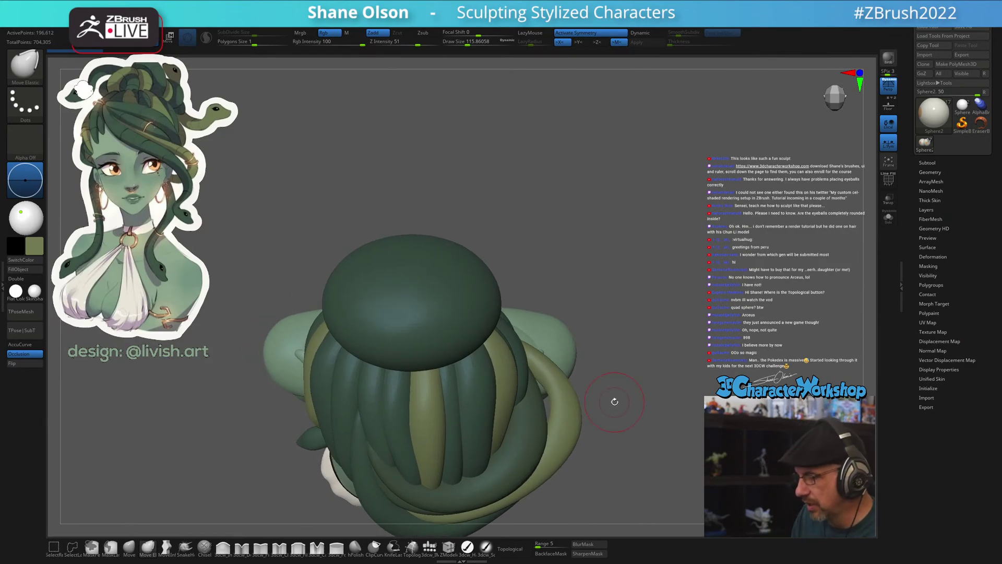
drag(653, 299, 654, 228)
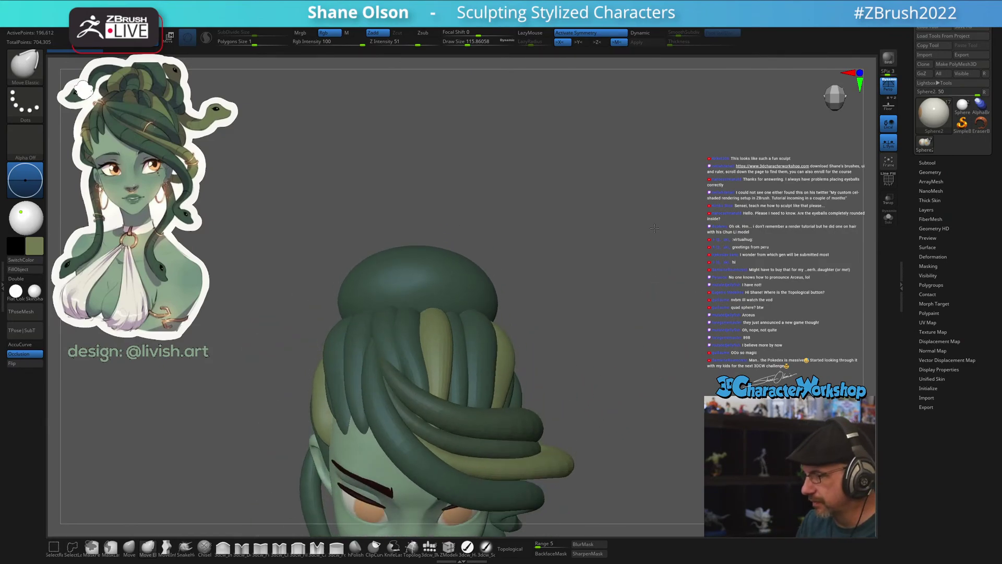
alt+click(414, 338)
drag(649, 298, 660, 306)
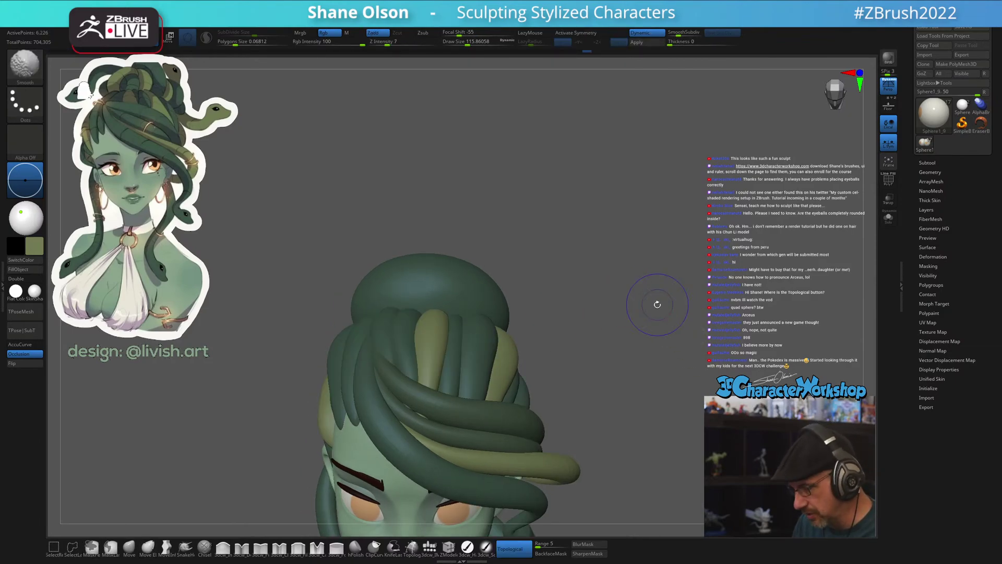
key(shift+f)
drag(680, 340, 663, 361)
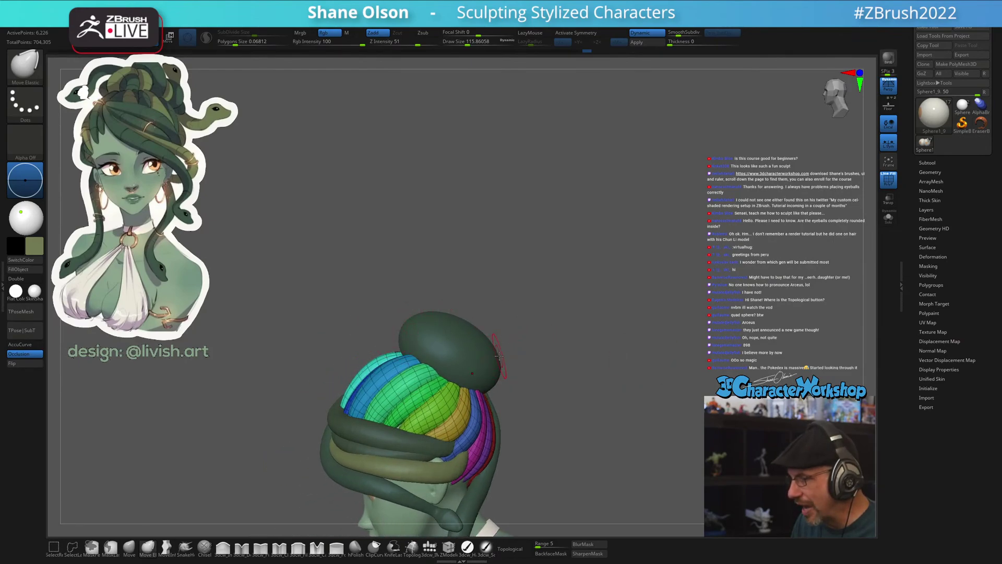
drag(579, 285, 581, 279)
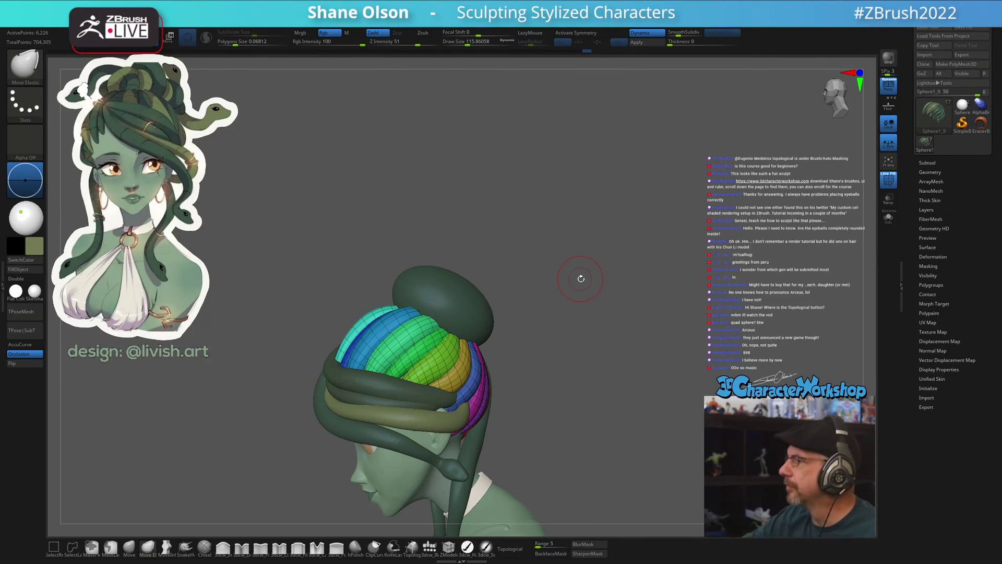
alt+drag(578, 395, 567, 328)
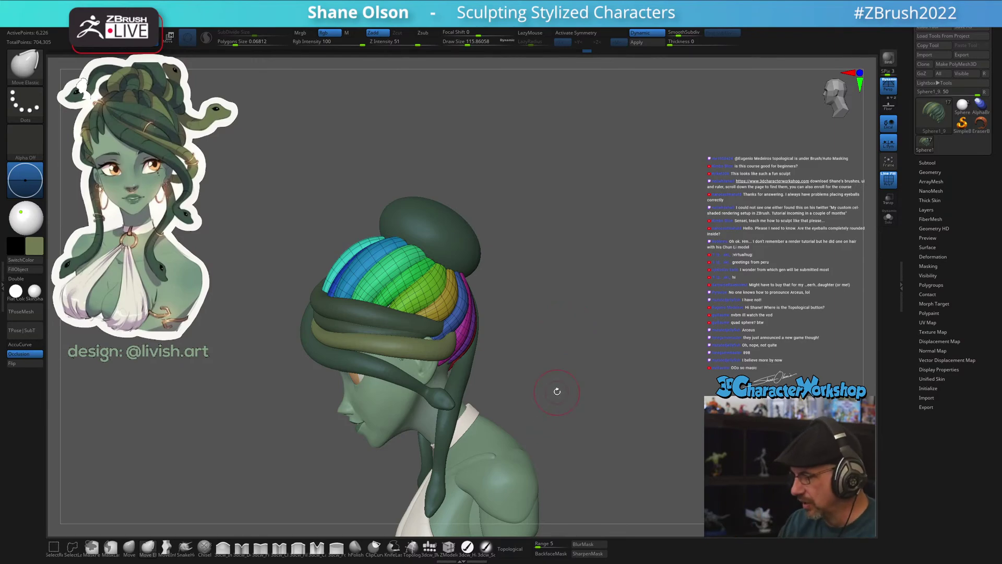
drag(557, 391, 497, 494)
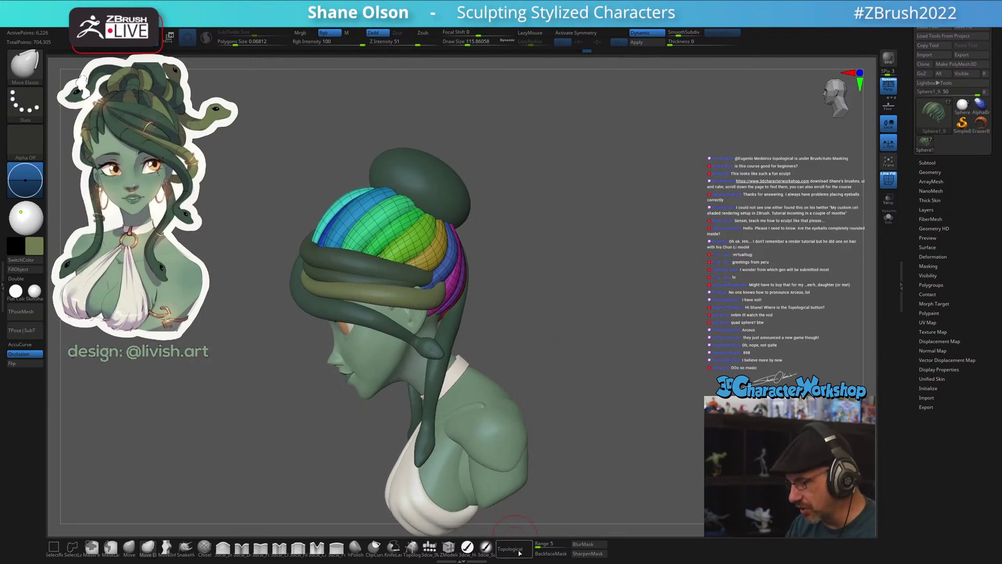
Look up where the Topological option is located among the brush's Auto Masking settings
key(ctrl)
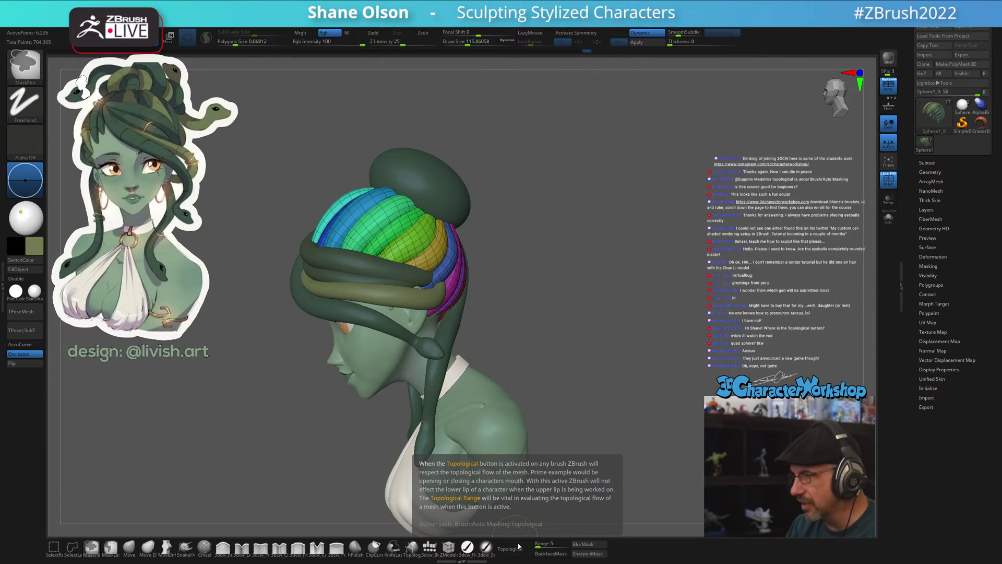
drag(225, 253, 577, 254)
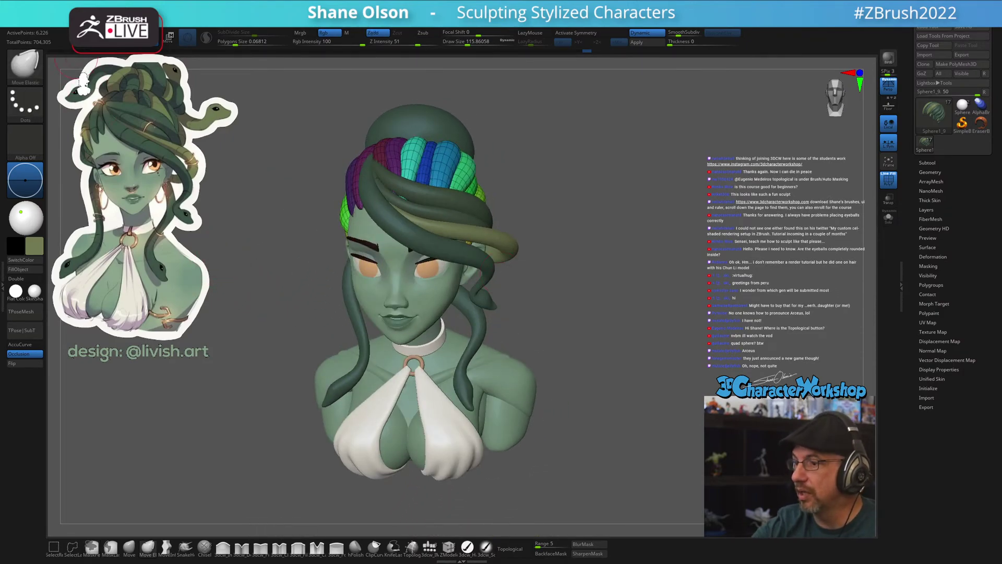
click(62, 13)
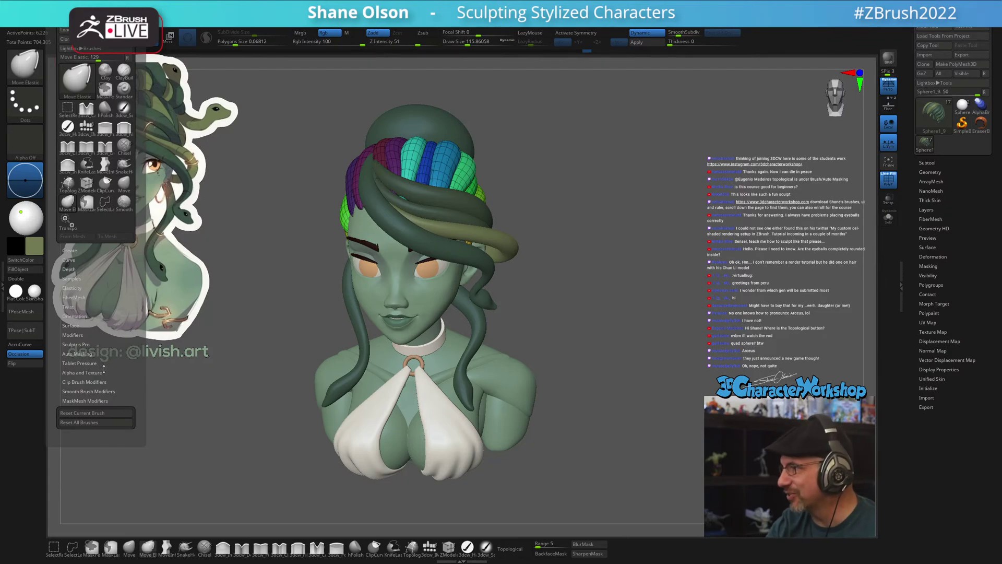
key(ctrl)
mouse_move(511, 550)
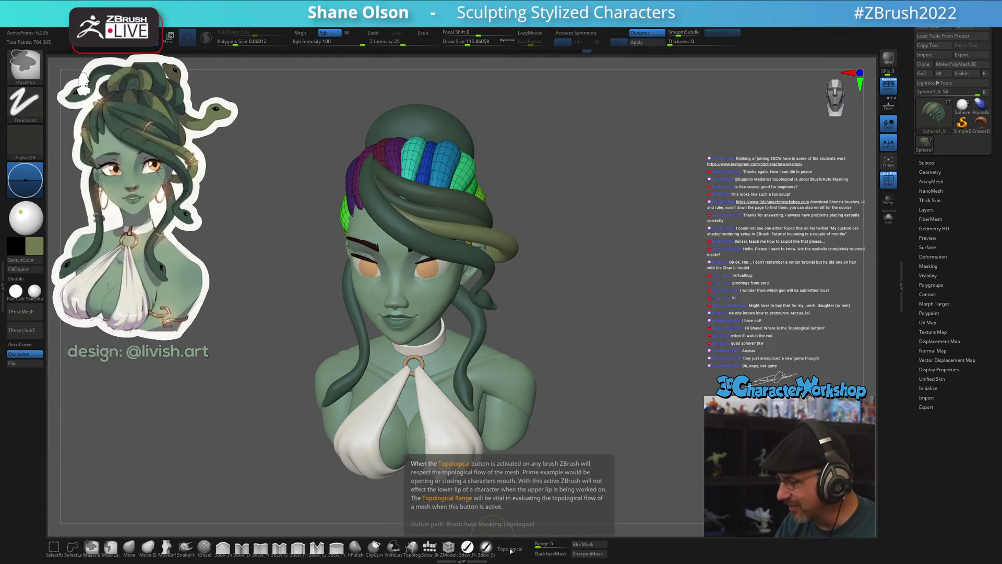
mouse_move(66, 23)
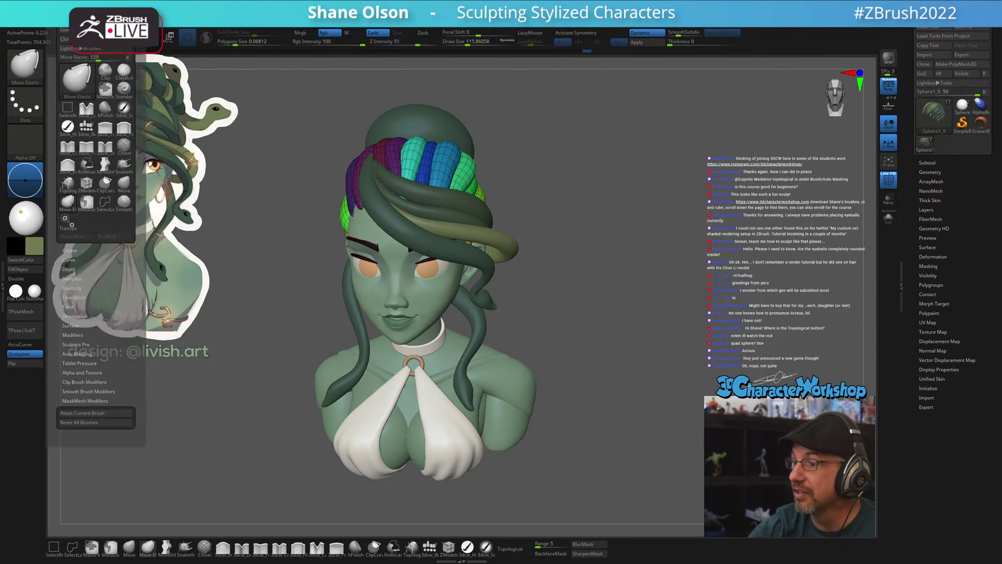
click(87, 353)
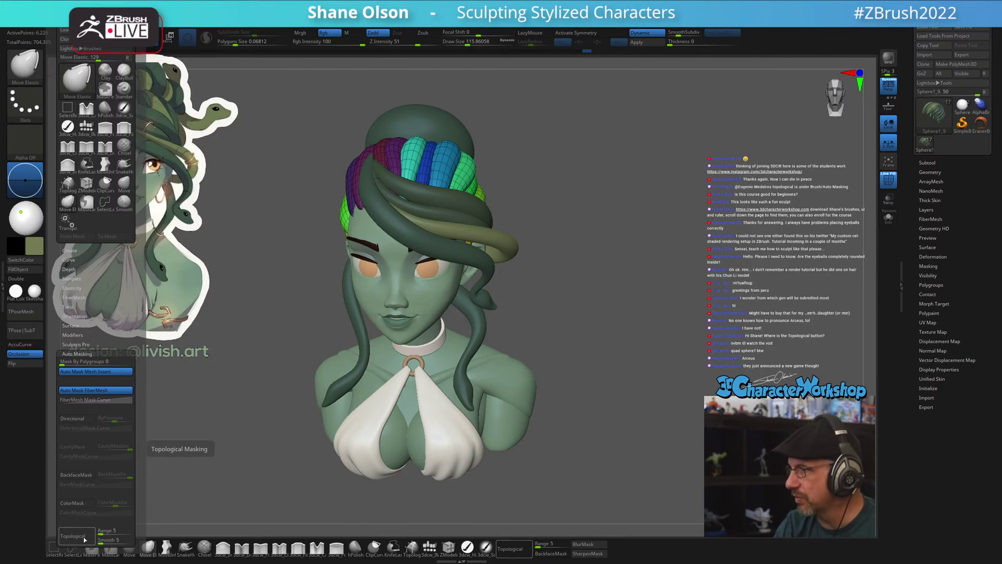
mouse_move(627, 385)
mouse_down()
mouse_move(620, 406)
mouse_move(625, 396)
mouse_up()
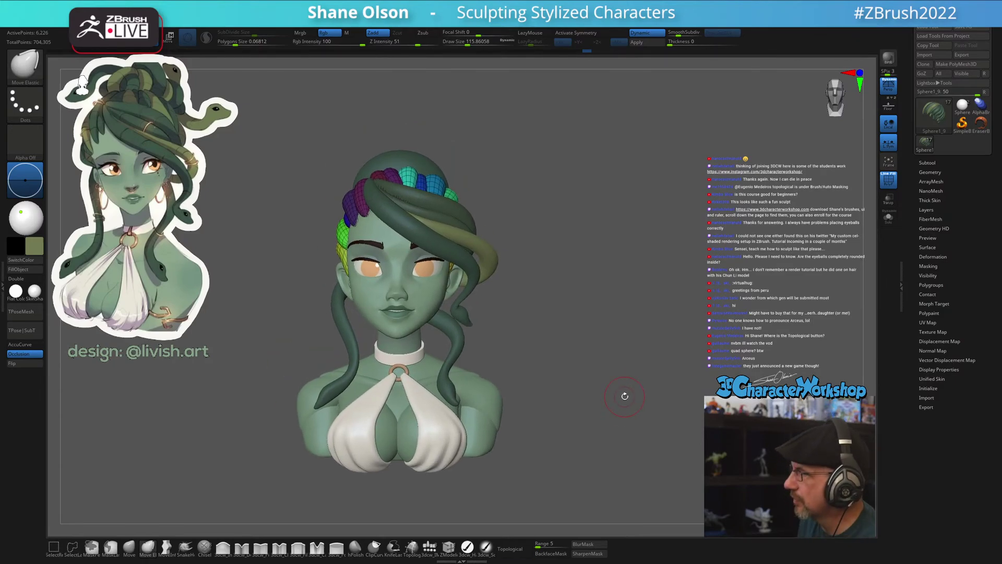
Duplicate the subtool with the head's hair strands and place the copy over the bun at the back of the head
mouse_move(549, 313)
mouse_down()
mouse_move(543, 339)
mouse_move(535, 308)
mouse_move(596, 308)
mouse_move(582, 315)
mouse_up()
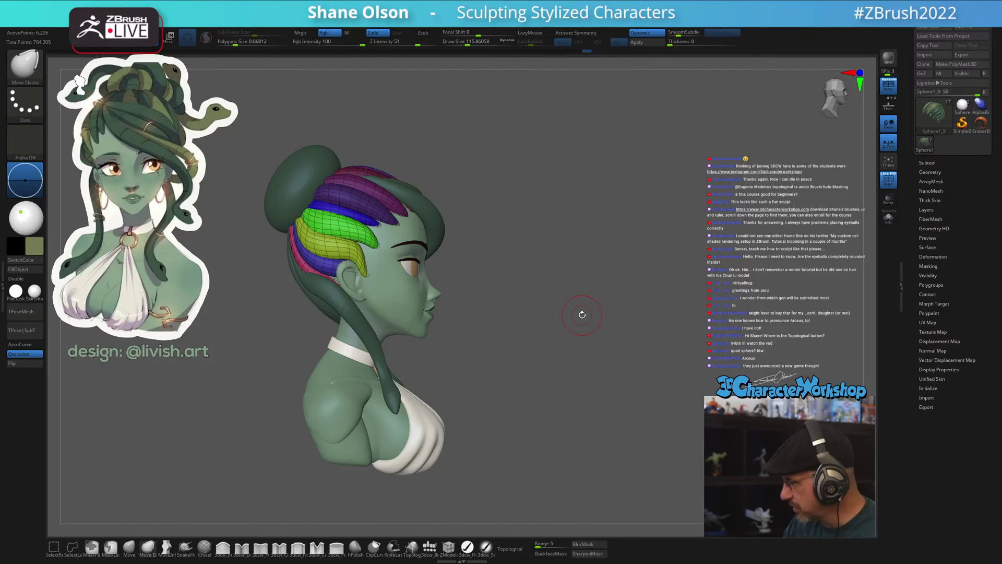
click(925, 162)
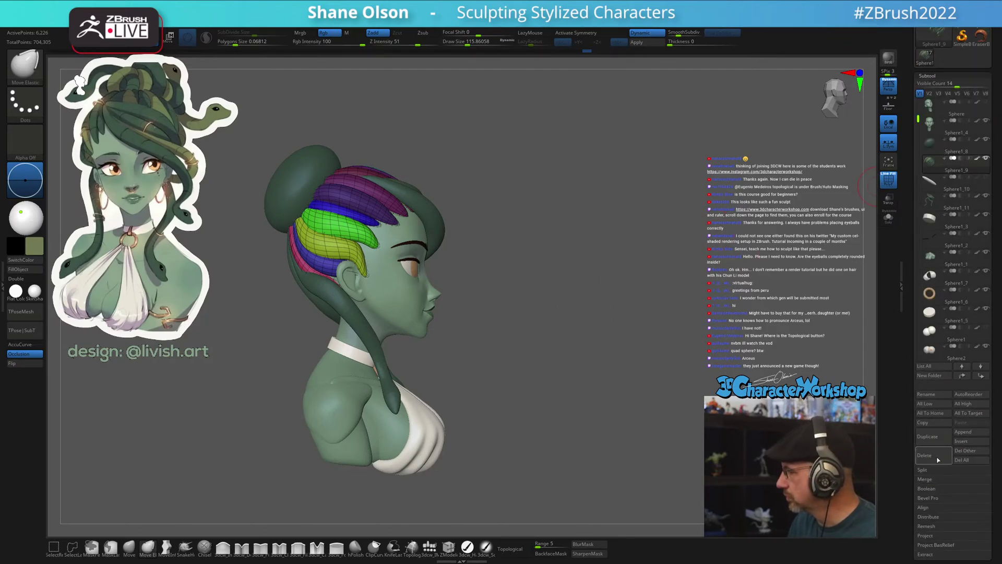
click(928, 436)
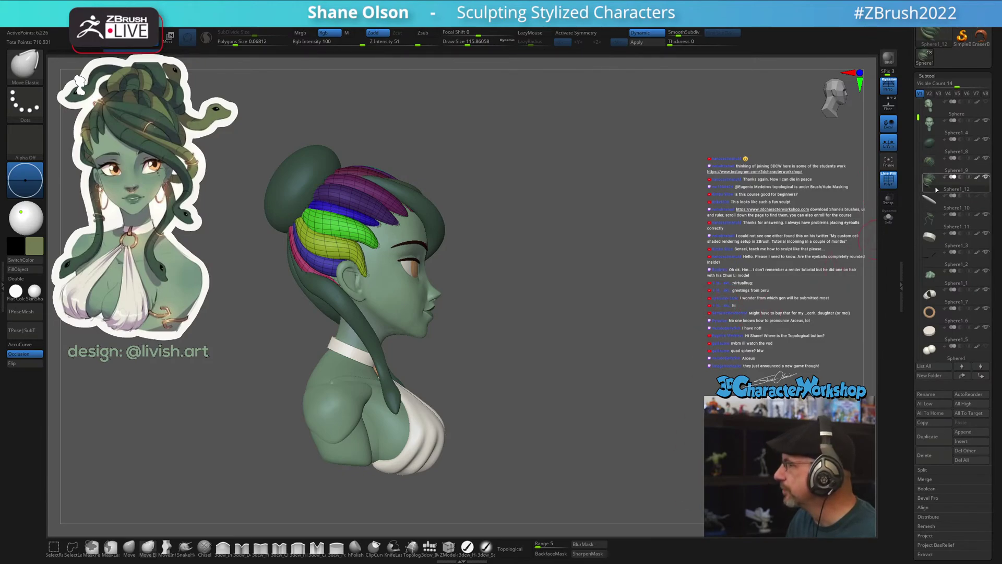
key(w)
drag(556, 260, 576, 284)
drag(482, 337, 558, 303)
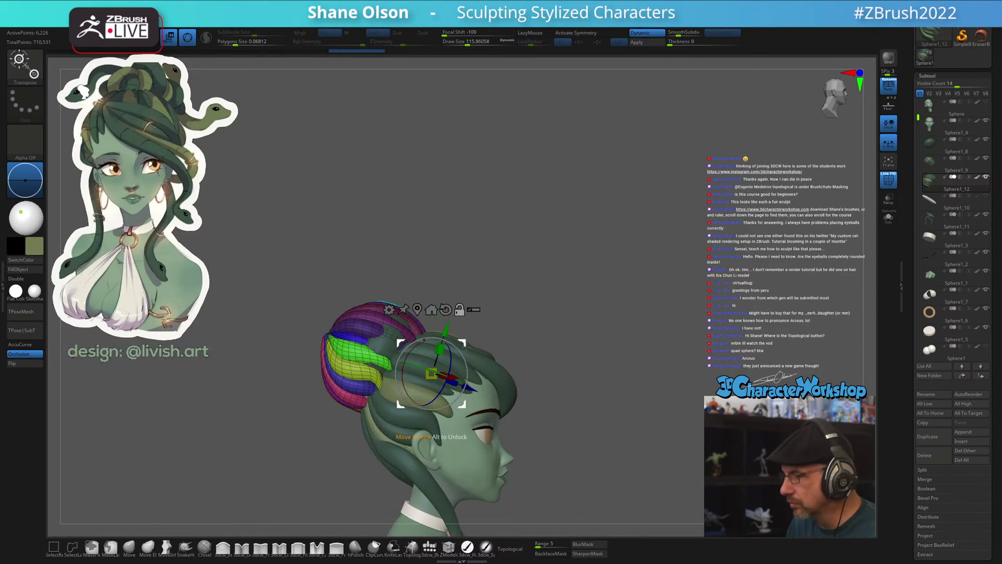
Center the gizmo on the copied strands and scale them down uniformly to fit the bun
click(374, 358)
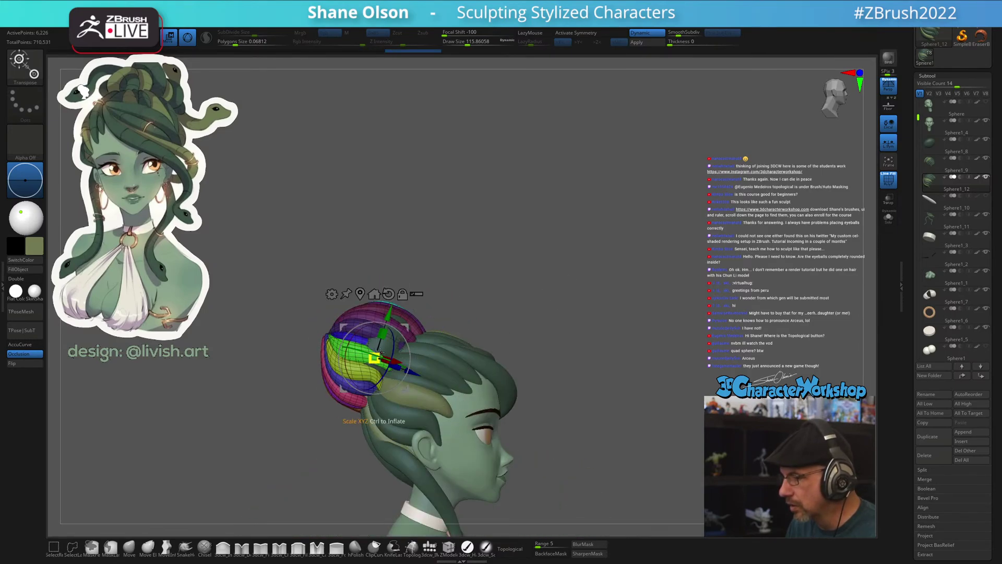
drag(375, 358, 368, 365)
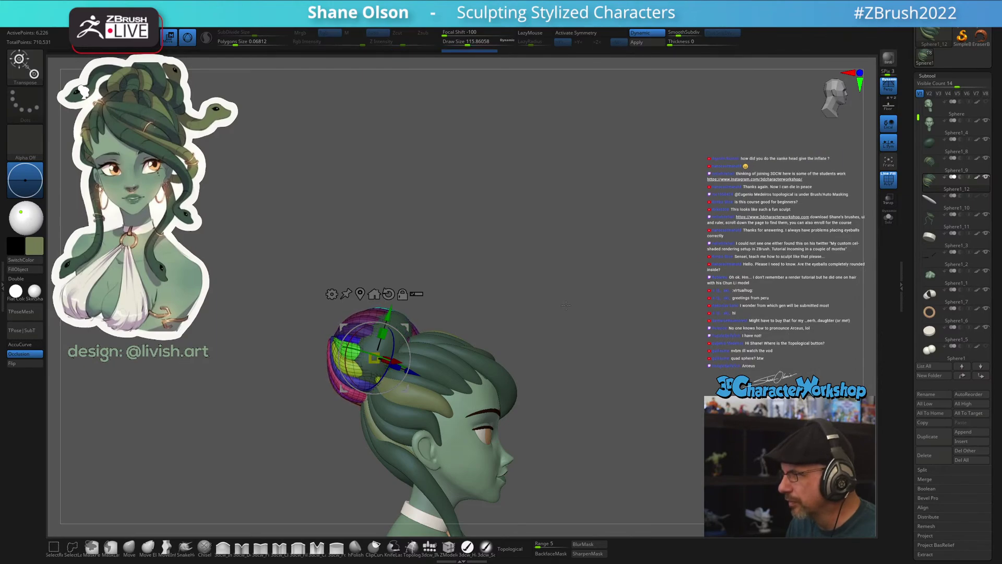
drag(653, 319, 617, 281)
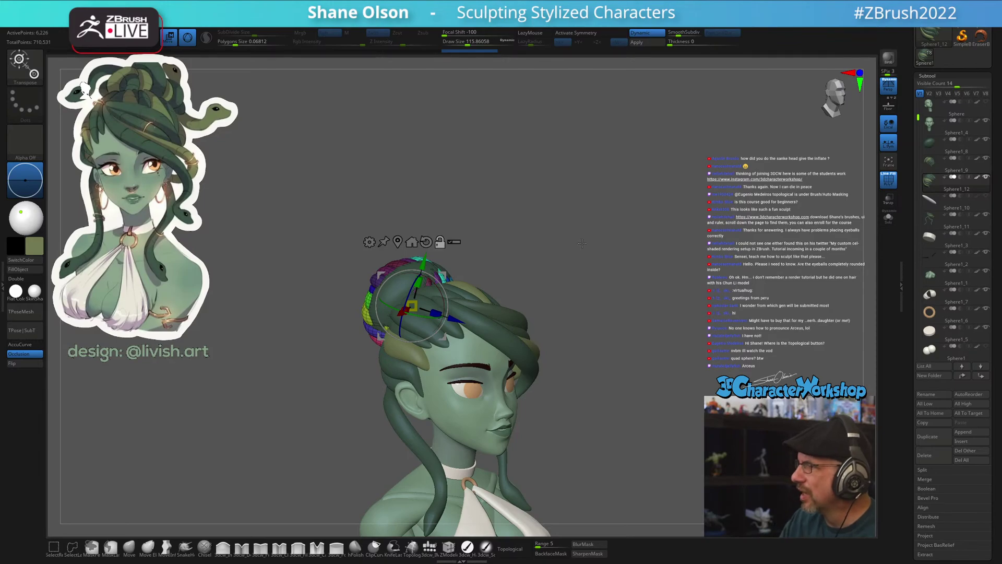
alt+drag(589, 258, 570, 214)
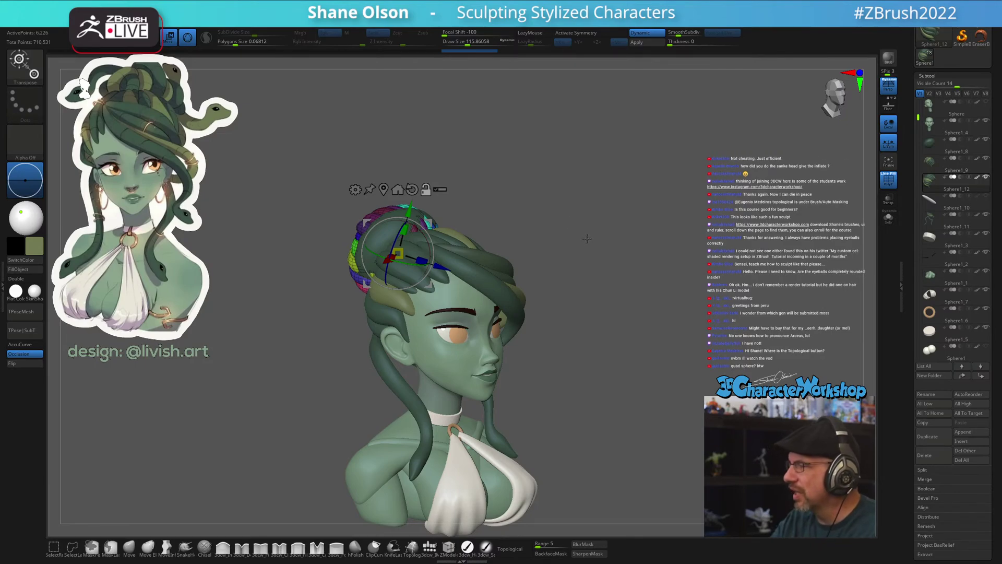
Leave the gizmo for the Move Elastic brush and check the strand-covered bun from the side, front and back
mouse_move(580, 357)
mouse_down()
mouse_move(658, 365)
mouse_move(577, 358)
mouse_up()
key(q)
key(2)
alt+drag(592, 325, 613, 345)
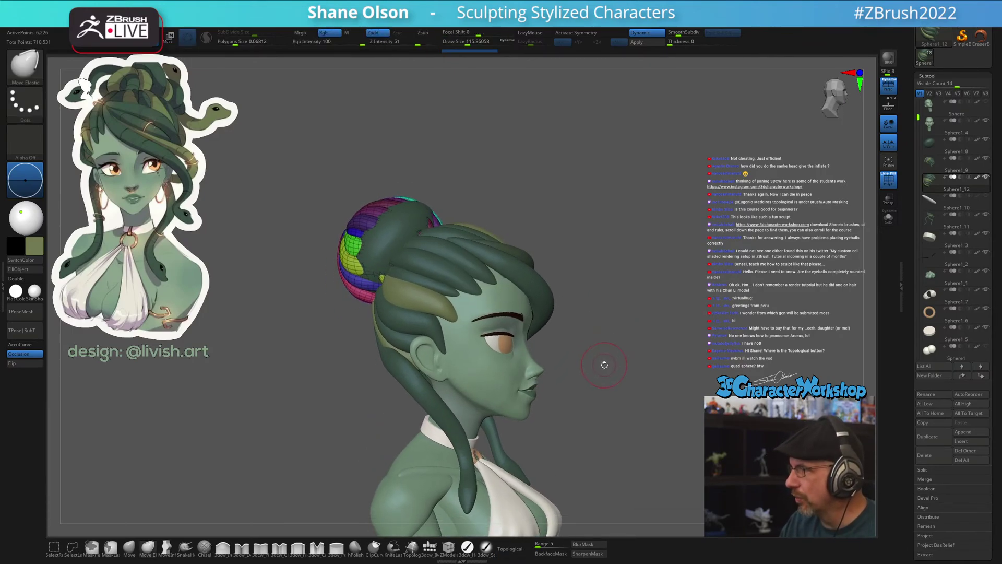
alt+drag(598, 391, 570, 299)
drag(538, 378, 508, 385)
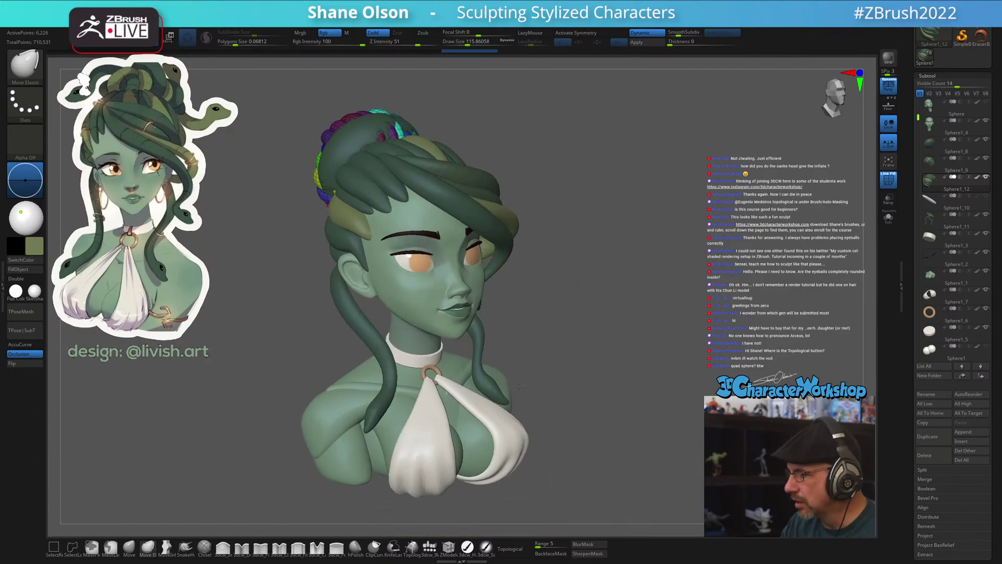
drag(557, 311, 488, 374)
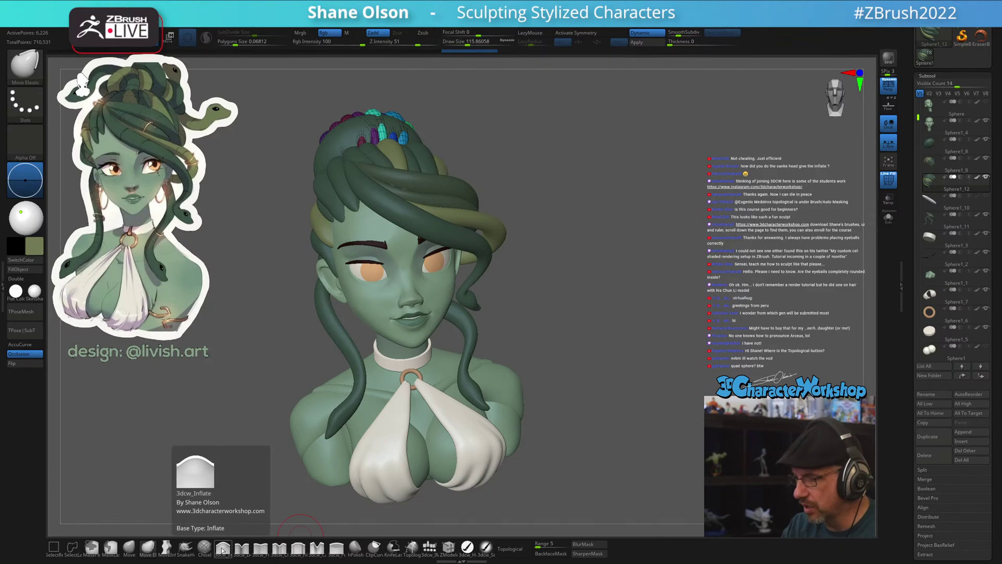
mouse_move(550, 282)
mouse_down()
mouse_move(548, 311)
mouse_move(590, 305)
mouse_up()
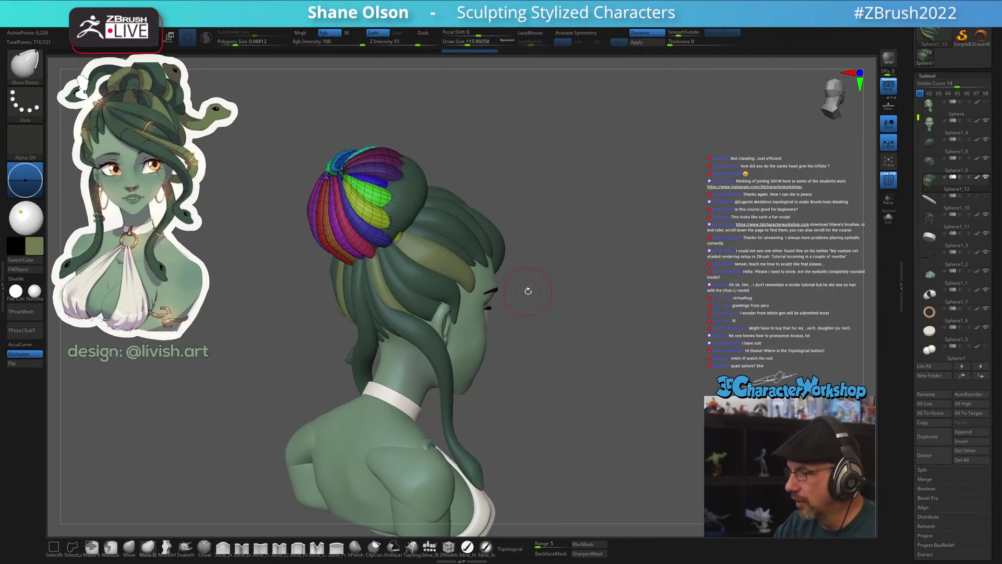
Enlarge the draw size to about 212 and pull the bun's strands forward over the bare part of the sphere
mouse_move(306, 421)
mouse_down()
mouse_move(548, 291)
mouse_move(575, 291)
mouse_move(562, 273)
mouse_move(574, 274)
mouse_up()
key(s)
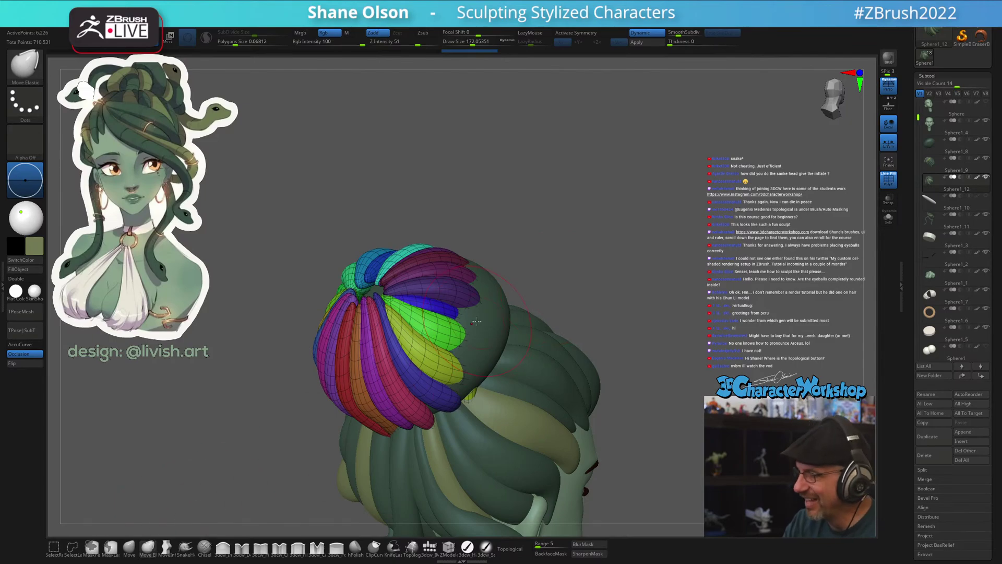
drag(487, 327, 491, 327)
drag(616, 303, 506, 341)
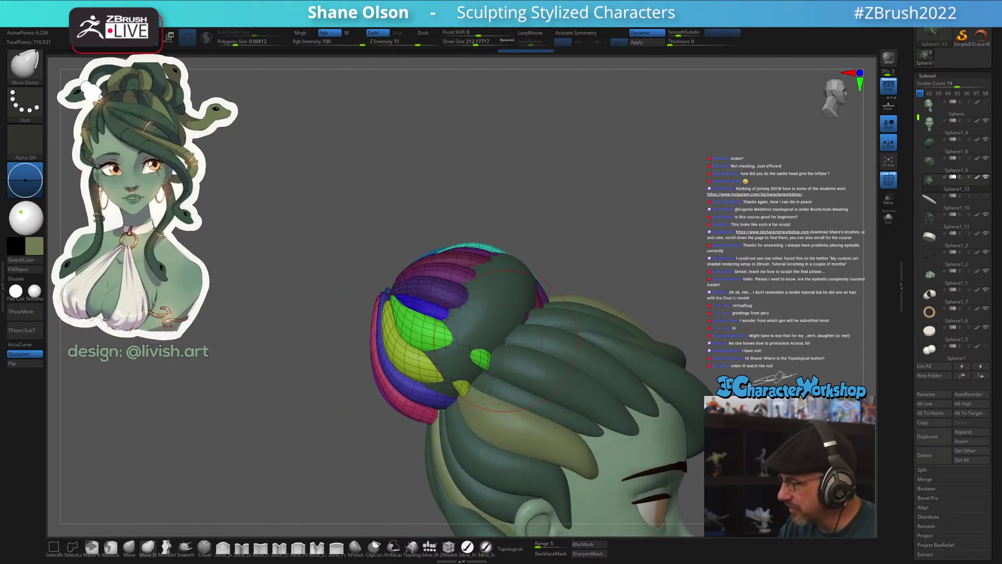
drag(579, 261, 626, 255)
drag(481, 303, 509, 316)
drag(491, 271, 538, 313)
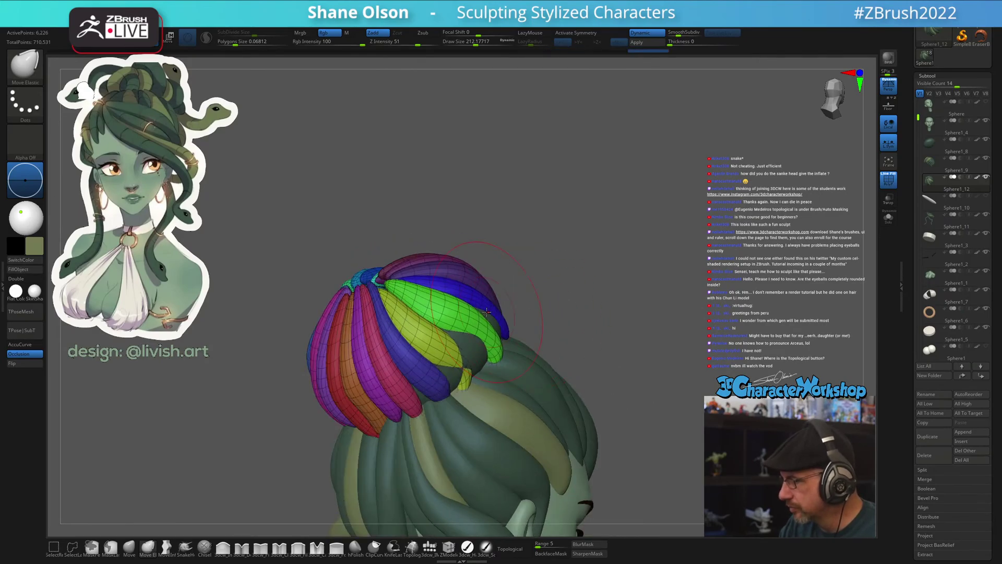
Stretch the strands on the opposite side of the bun down to the hairline with Move Elastic
right_drag(472, 358, 276, 324)
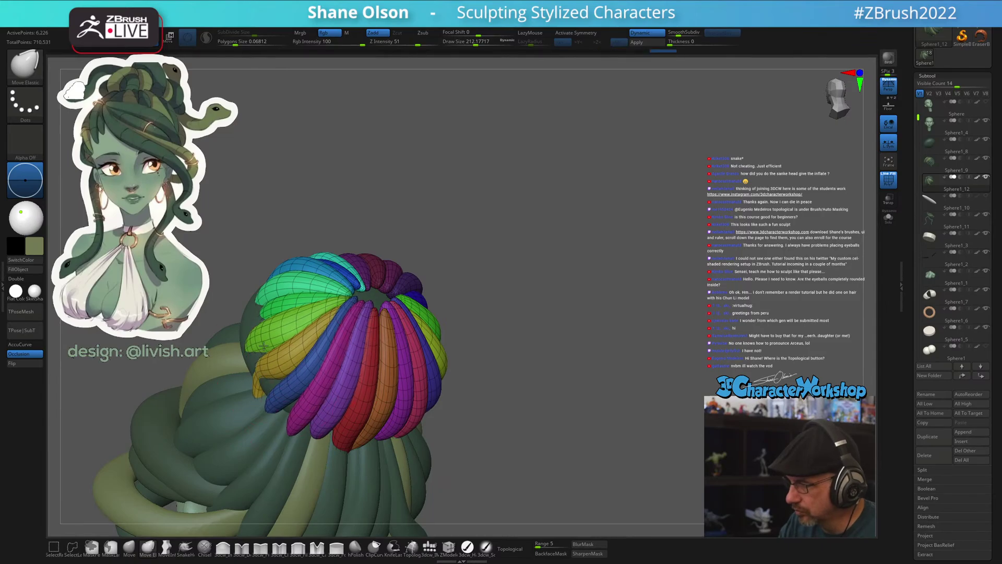
drag(258, 316, 248, 313)
mouse_move(313, 229)
right_down()
mouse_move(455, 281)
mouse_move(397, 331)
mouse_move(449, 381)
mouse_move(472, 303)
mouse_move(459, 345)
mouse_move(476, 396)
mouse_move(503, 350)
right_up()
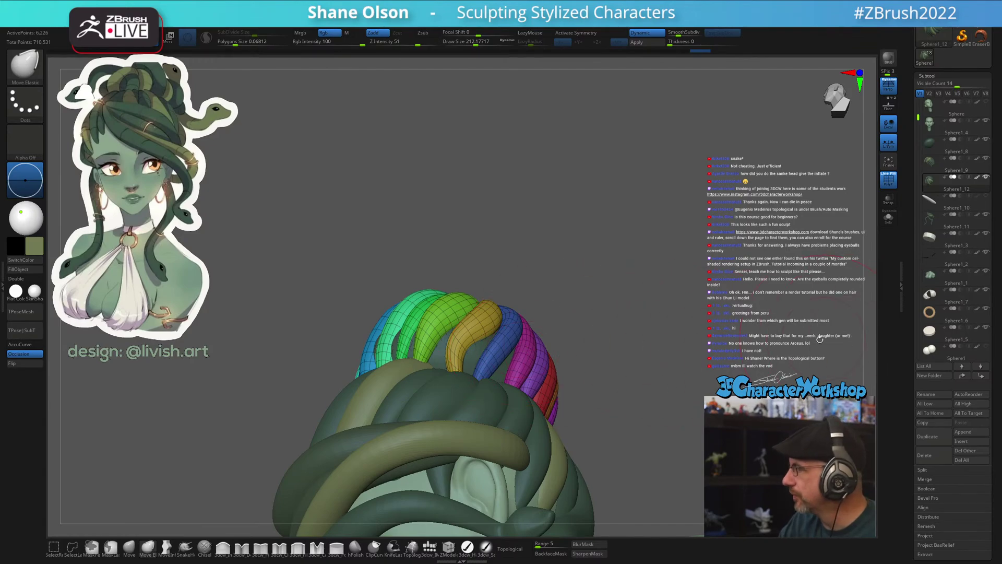
right_drag(513, 366, 391, 443)
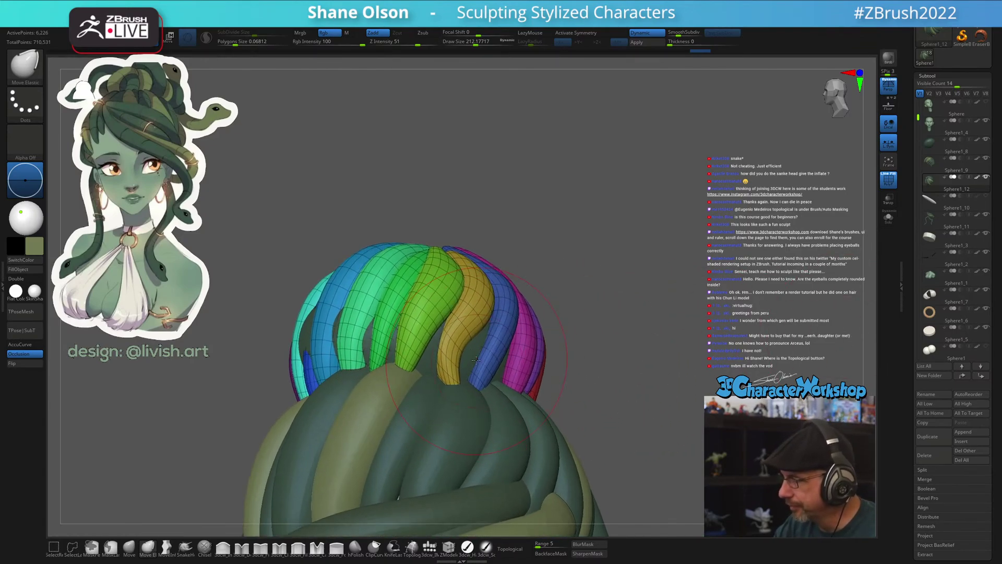
Enable Topological masking, switch to the Move brush and shift the gold strand's lower end toward the neighbouring blue strand
click(514, 548)
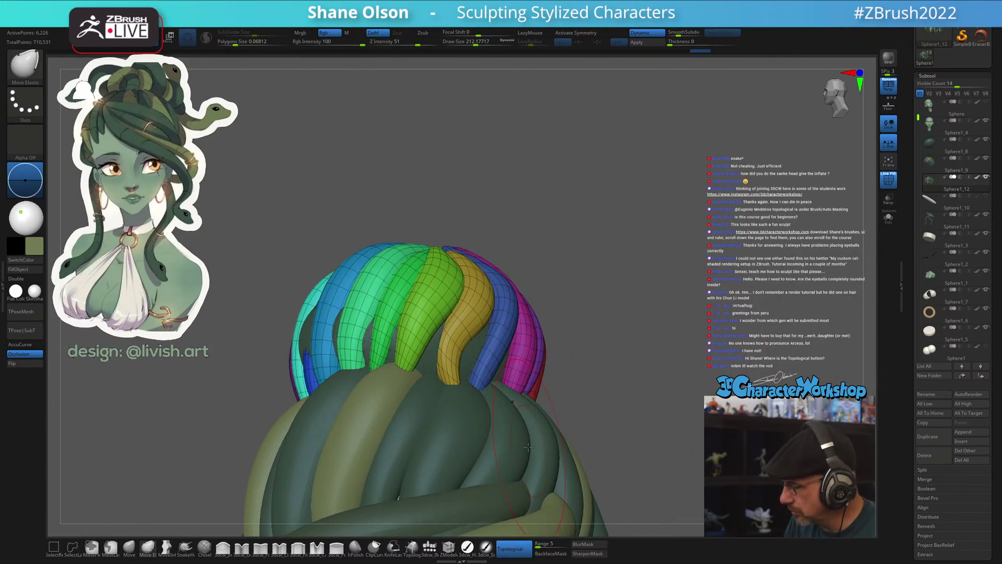
key(s)
drag(449, 350, 466, 351)
key(s)
click(129, 549)
key(s)
drag(466, 351, 469, 350)
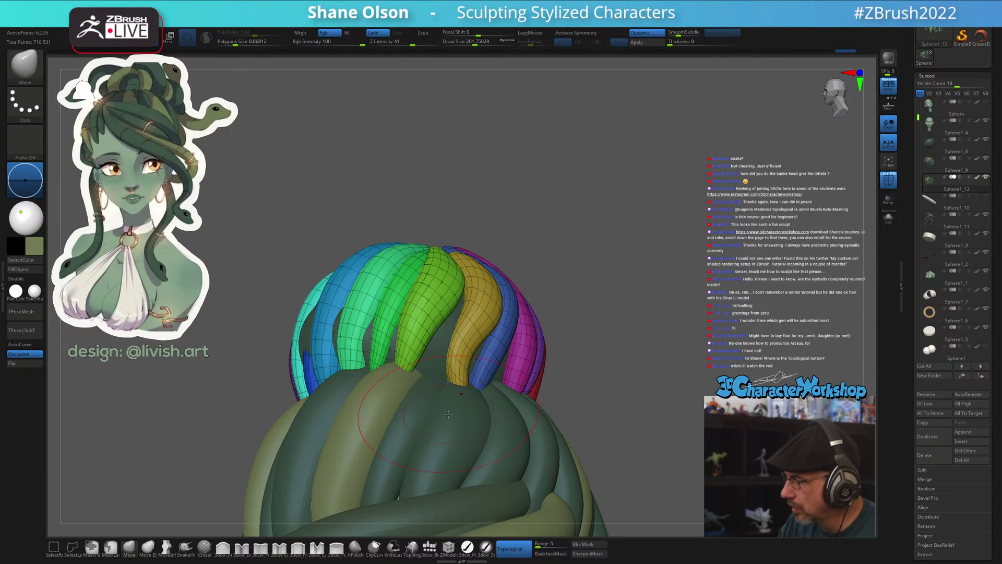
Turn on transparency for the other subtools, then reposition, smooth and inflate the gold strand to narrow the gaps beside it
click(889, 199)
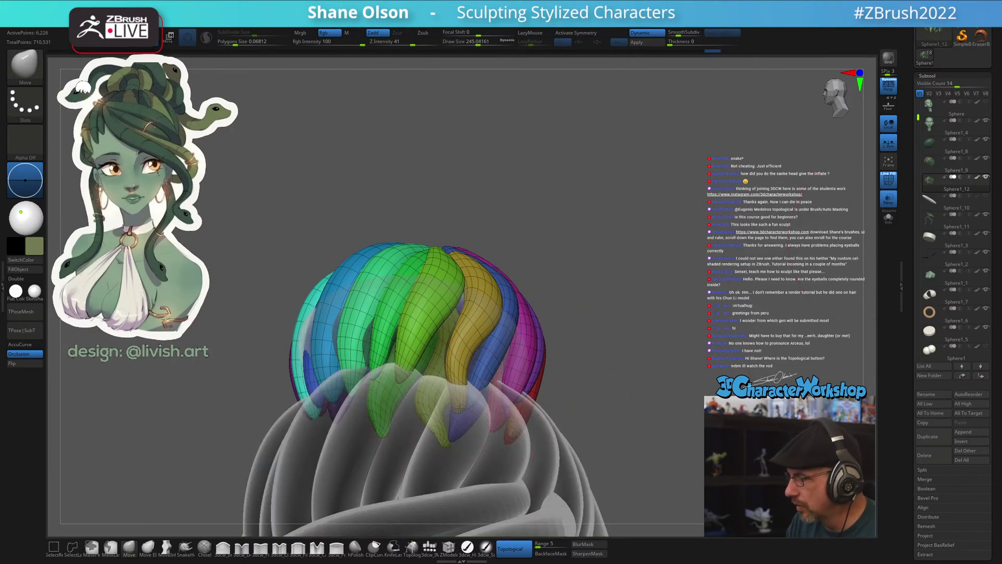
key(shift)
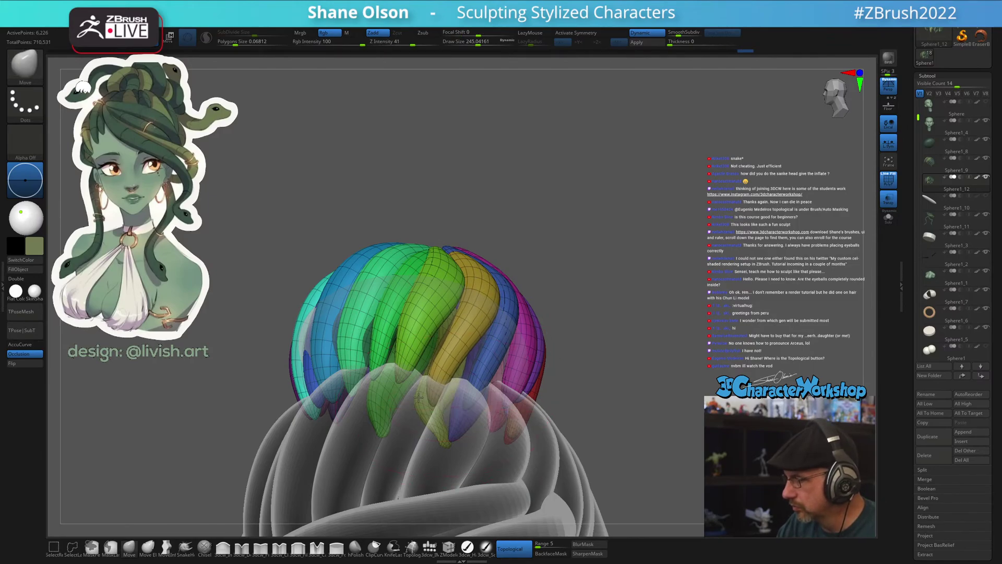
key(shift)
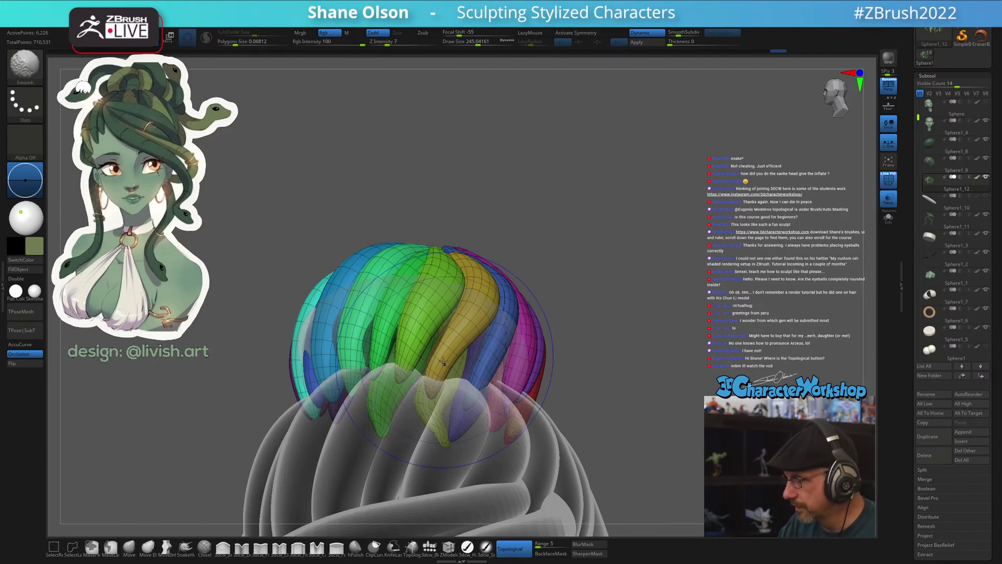
click(223, 548)
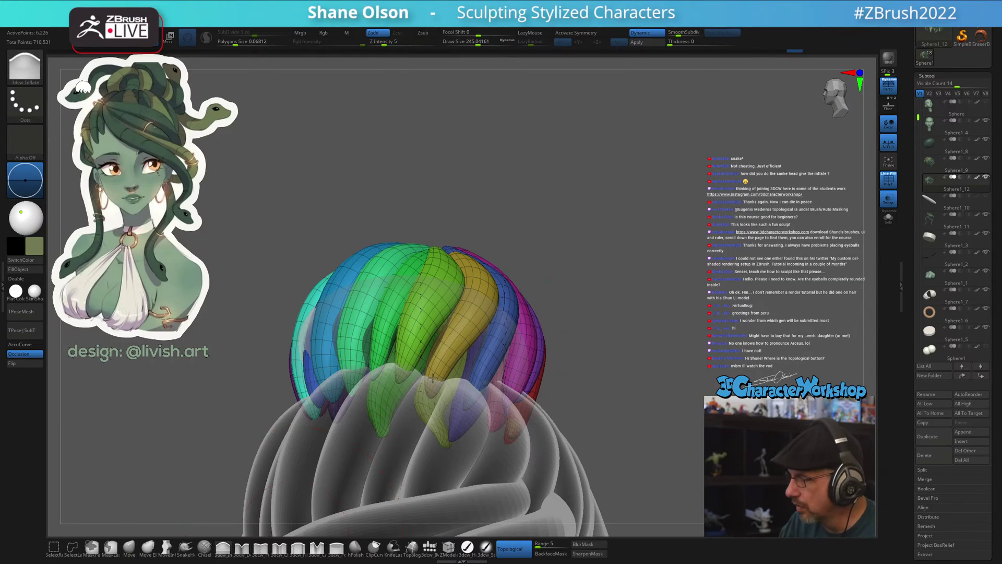
mouse_move(500, 367)
mouse_down()
mouse_move(466, 399)
mouse_move(428, 407)
mouse_up()
Move the blue and green strands closer together, then inflate and smooth them to fill the gaps over the sphere
click(133, 550)
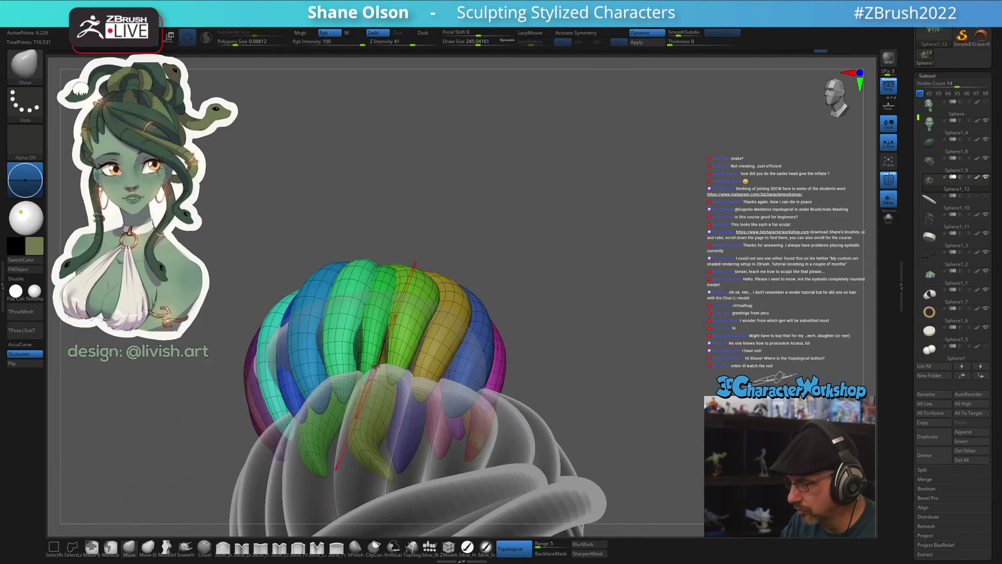
mouse_move(514, 284)
mouse_down()
mouse_move(470, 319)
mouse_move(443, 359)
mouse_move(455, 349)
mouse_move(436, 333)
mouse_move(457, 362)
mouse_up()
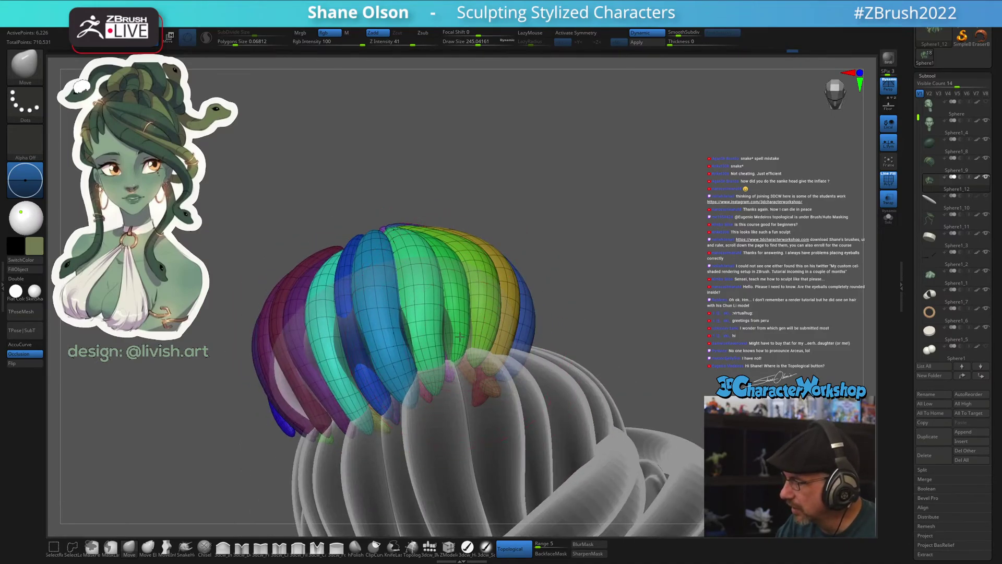
click(223, 547)
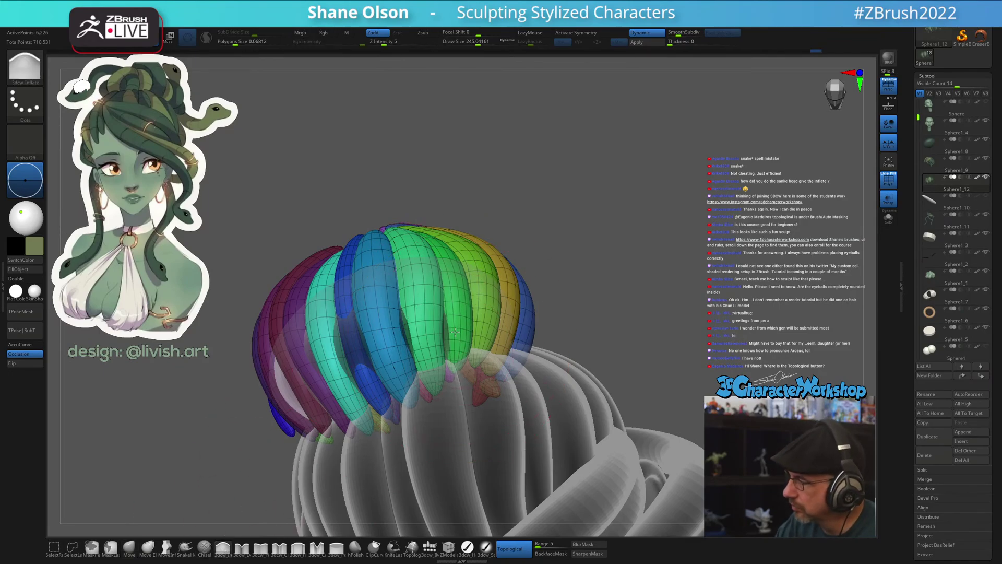
drag(478, 310, 458, 220)
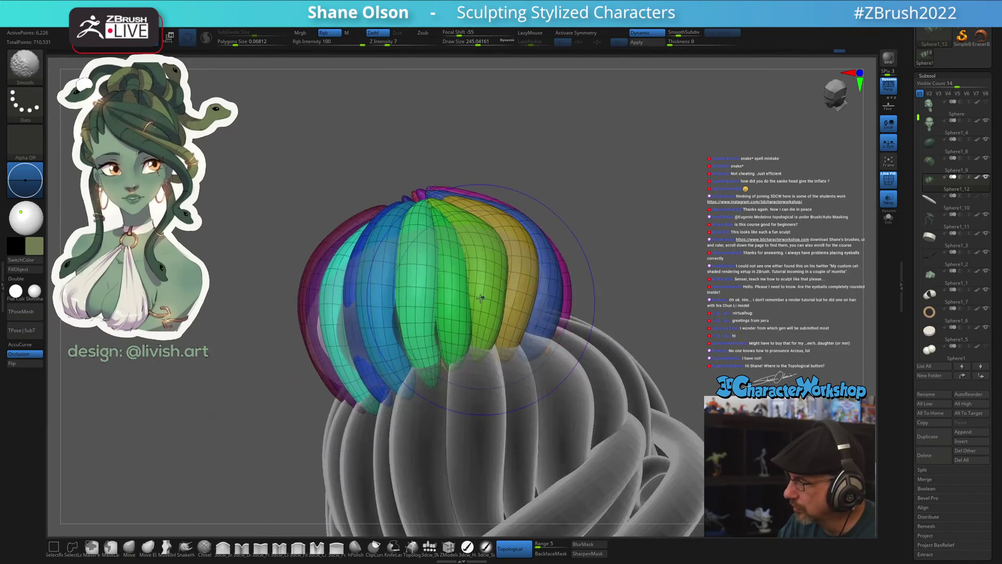
right_drag(458, 219, 496, 230)
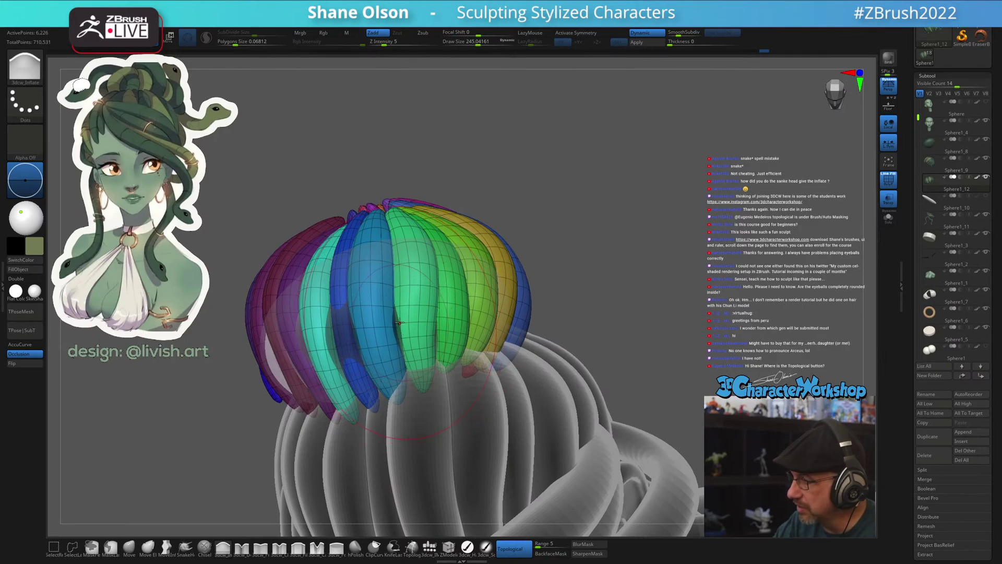
right_drag(349, 332, 538, 308)
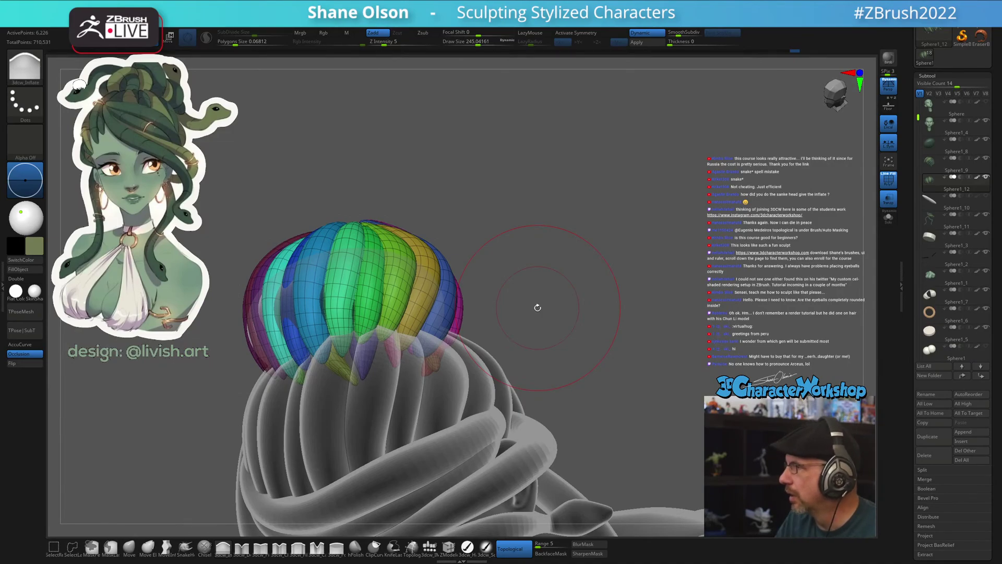
Move the dark red and purple strands at the bun's front together to close their gap, reducing the draw size to about 192
right_drag(568, 305, 593, 264)
drag(604, 250, 689, 297)
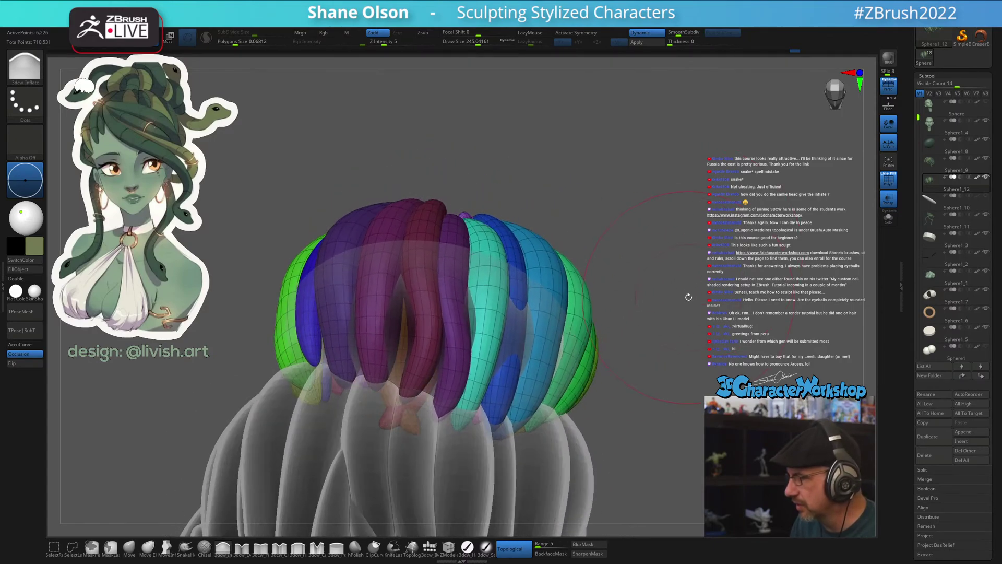
click(128, 547)
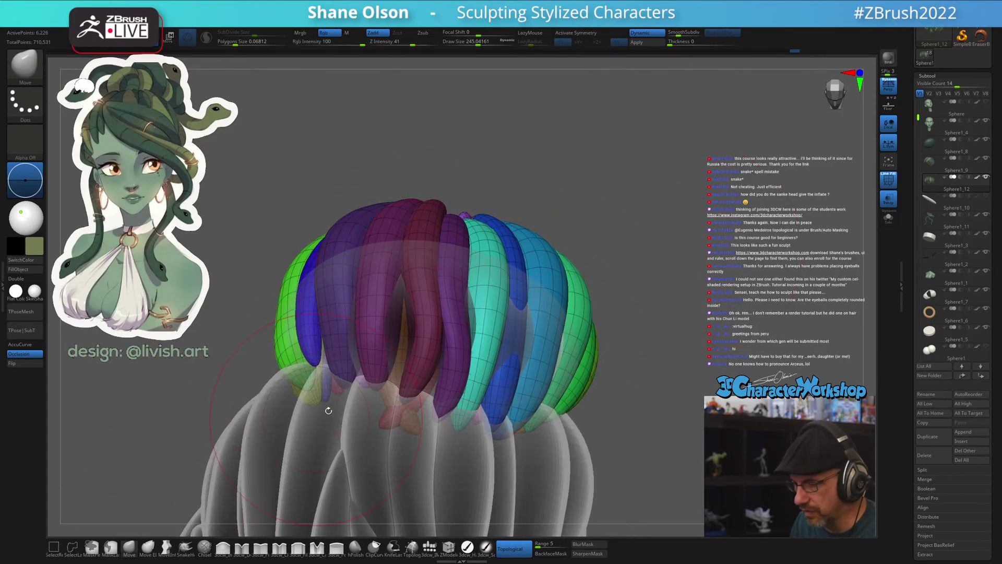
mouse_move(433, 336)
mouse_down()
mouse_move(404, 370)
mouse_move(435, 376)
mouse_up()
key([)
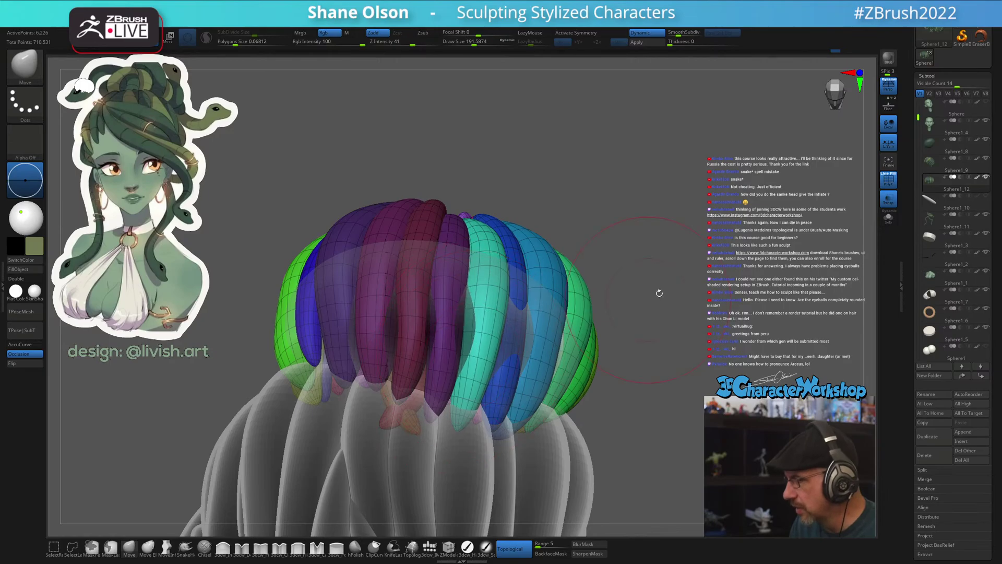
Enlarge the draw size to about 223 and fit the dark blue strand between the bright green and purple strands
drag(658, 291, 673, 276)
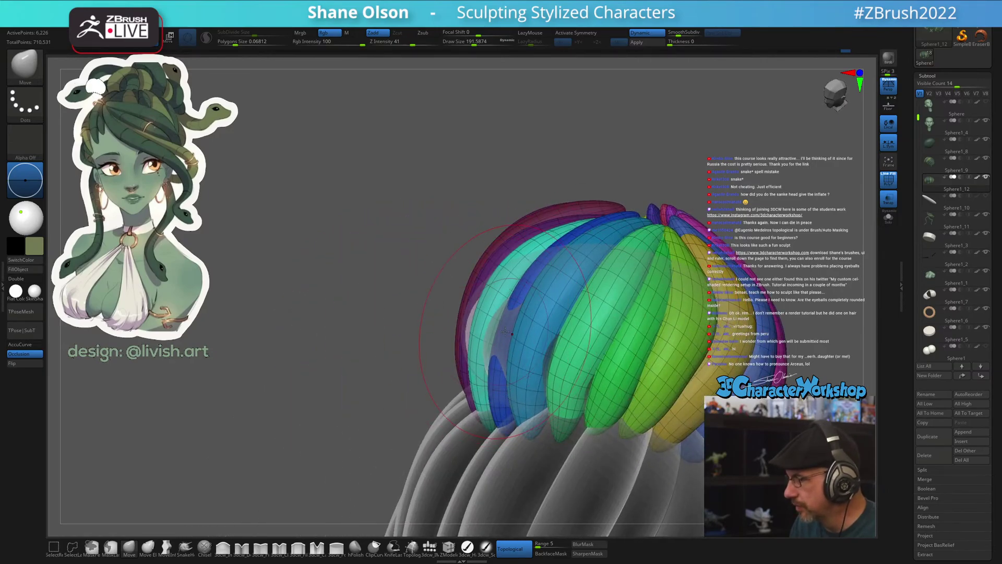
mouse_move(330, 303)
mouse_down()
mouse_move(591, 289)
mouse_move(561, 316)
mouse_move(602, 326)
mouse_up()
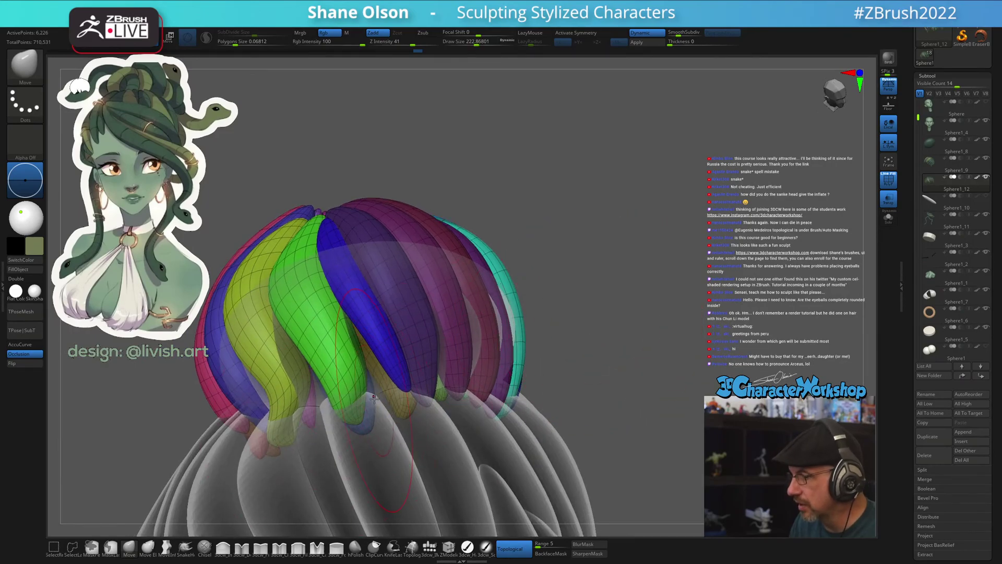
drag(396, 387, 372, 349)
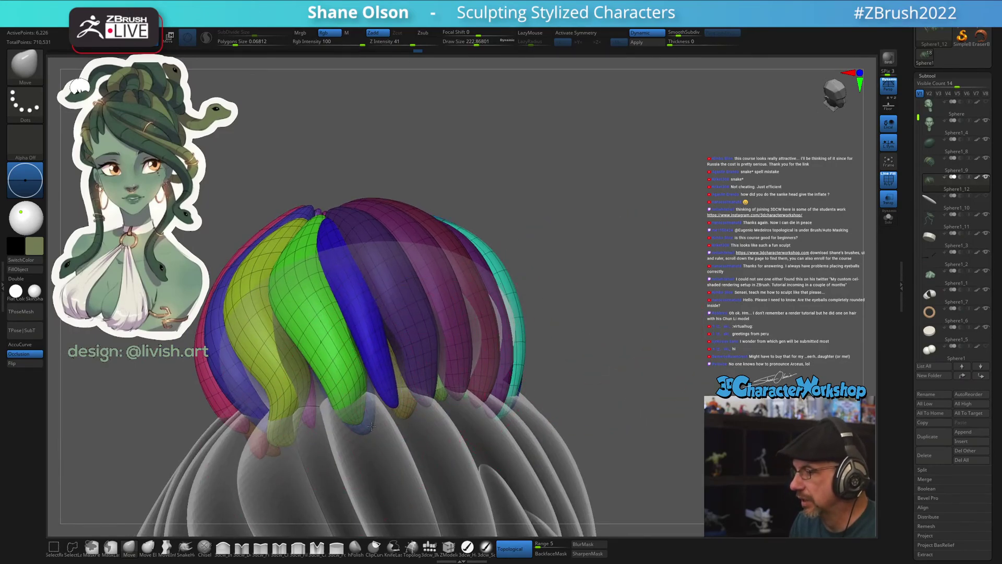
drag(589, 326, 454, 337)
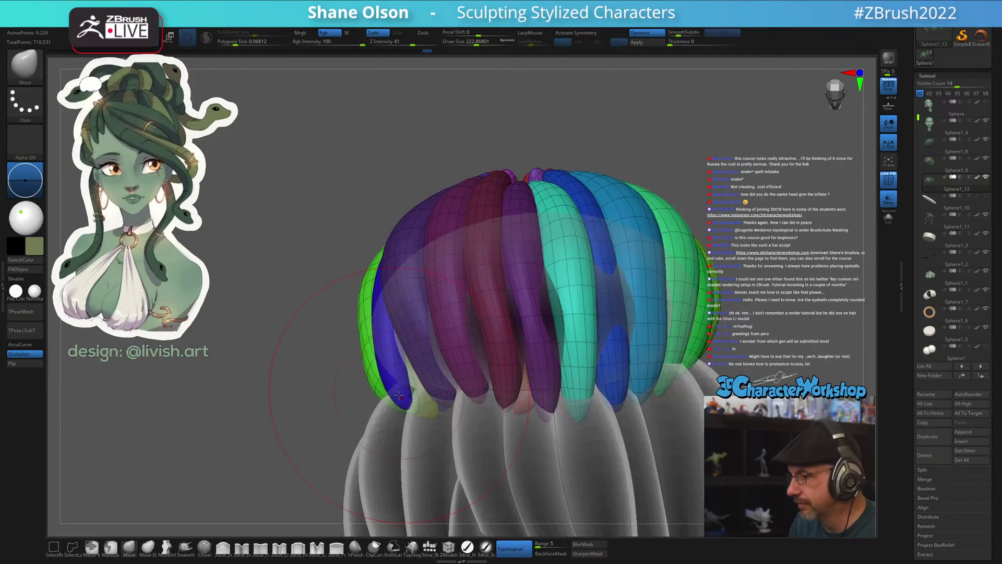
drag(395, 369, 427, 398)
drag(387, 337, 370, 338)
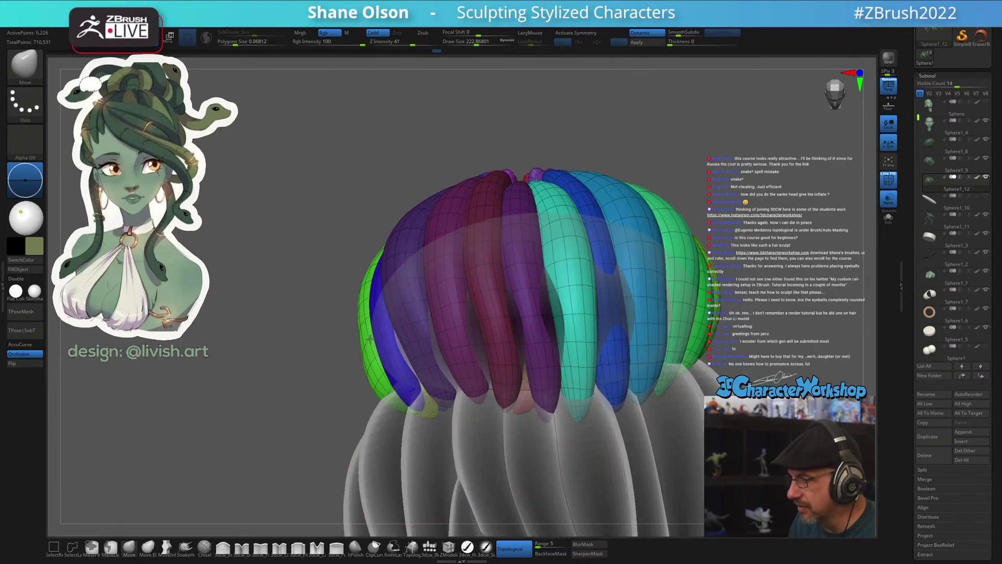
Nudge the bright green strand into place, reduce the draw size to about 172 and smooth the yellow and green strands
drag(286, 368, 399, 363)
drag(339, 340, 360, 344)
drag(627, 324, 694, 317)
key(s)
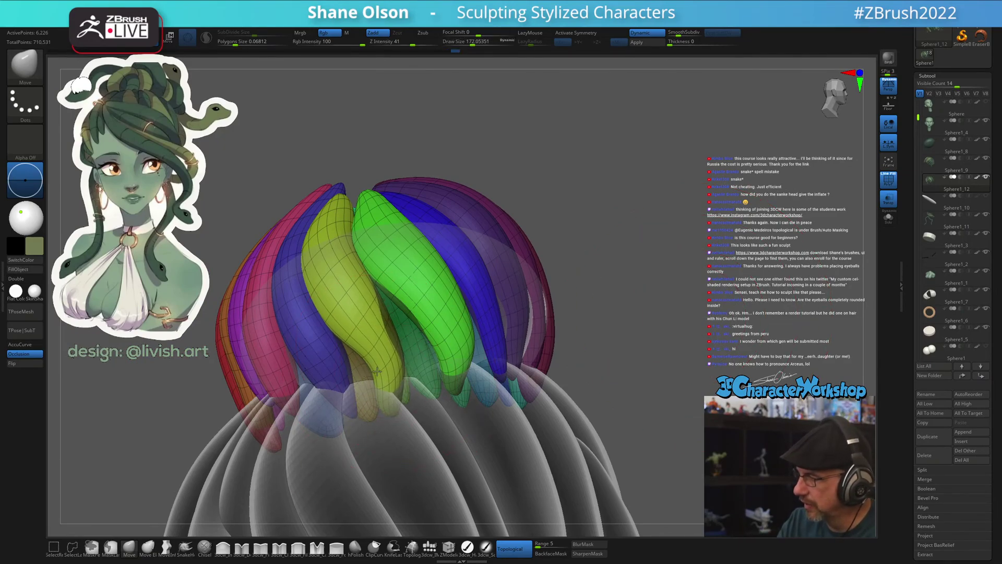
key(shift)
shift+drag(376, 338, 386, 368)
shift+drag(393, 251, 446, 350)
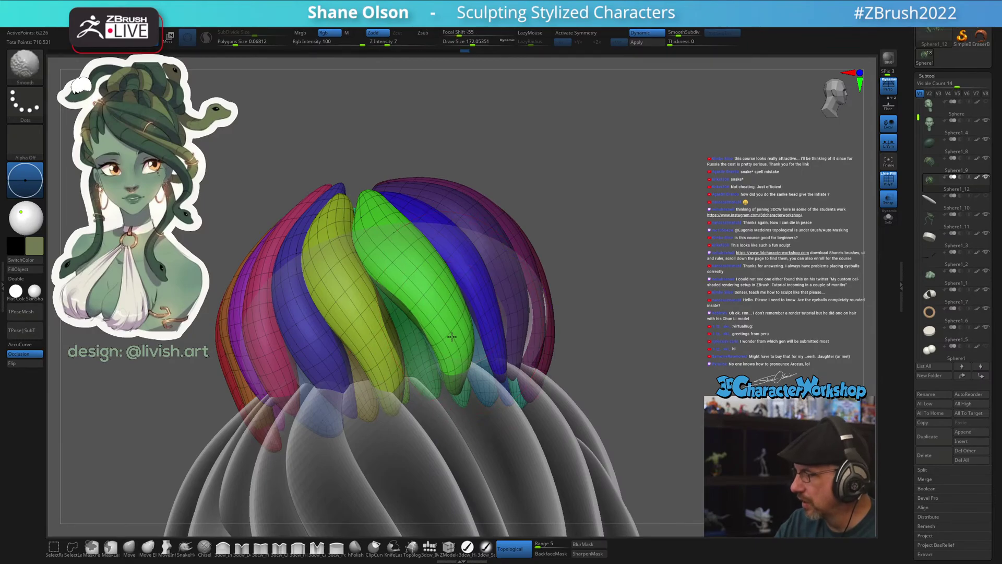
Reshape the bright green strand with the Move brush so it follows the bun between the yellow and dark blue strands
drag(600, 360, 504, 365)
alt+drag(600, 365, 640, 359)
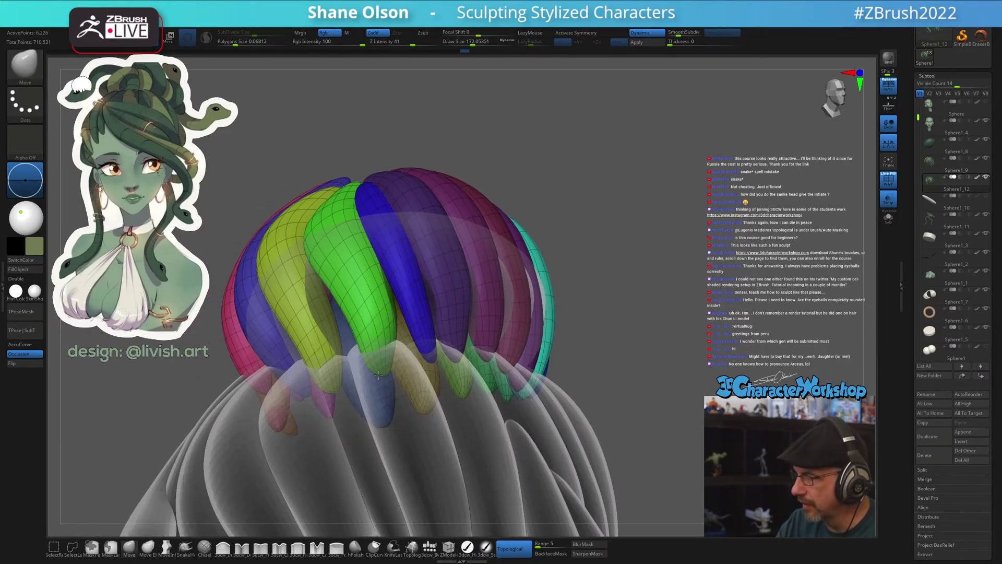
drag(365, 316, 354, 325)
drag(334, 241, 346, 236)
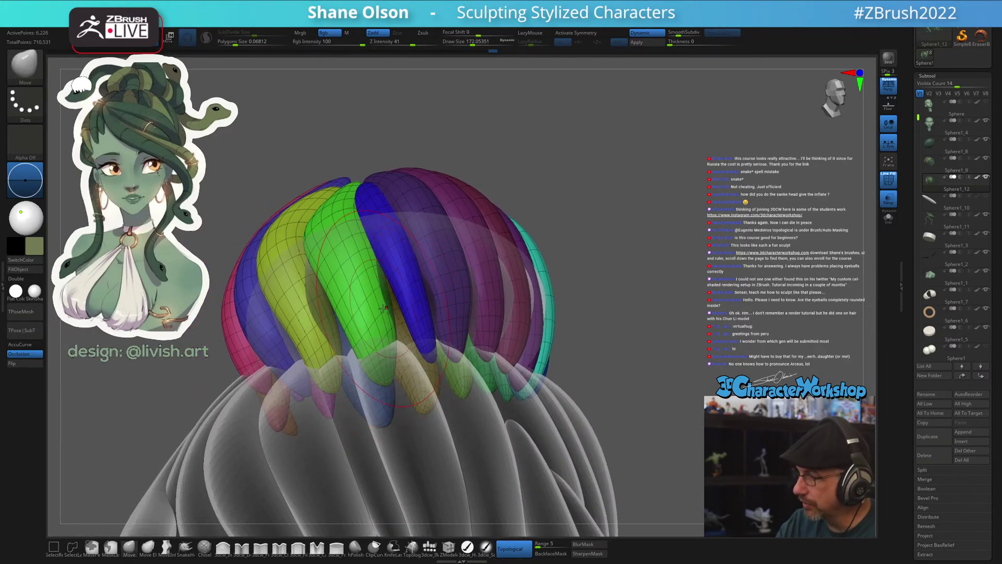
drag(580, 360, 652, 365)
drag(389, 347, 356, 298)
mouse_move(459, 298)
right_down()
mouse_move(394, 291)
mouse_move(386, 276)
right_up()
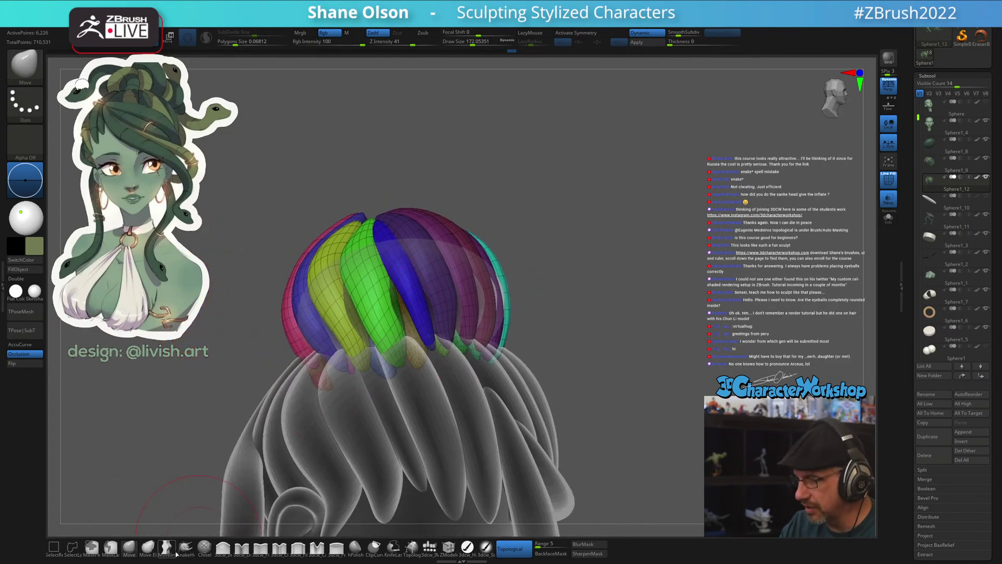
Plump up the yellow and bright green strands with the Inflate brush, keeping their fullness consistent around the bun
click(223, 547)
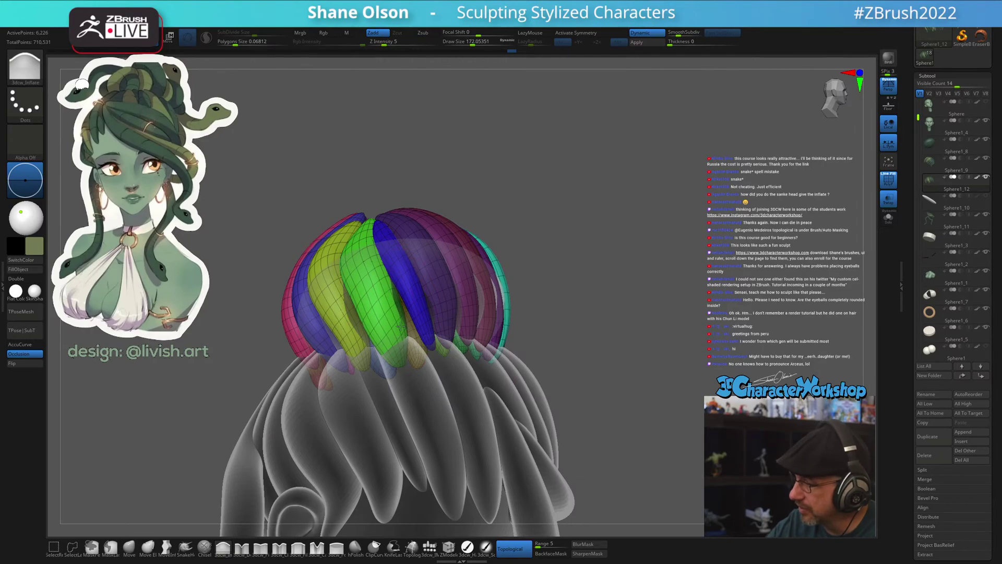
right_drag(408, 307, 360, 283)
key(shift)
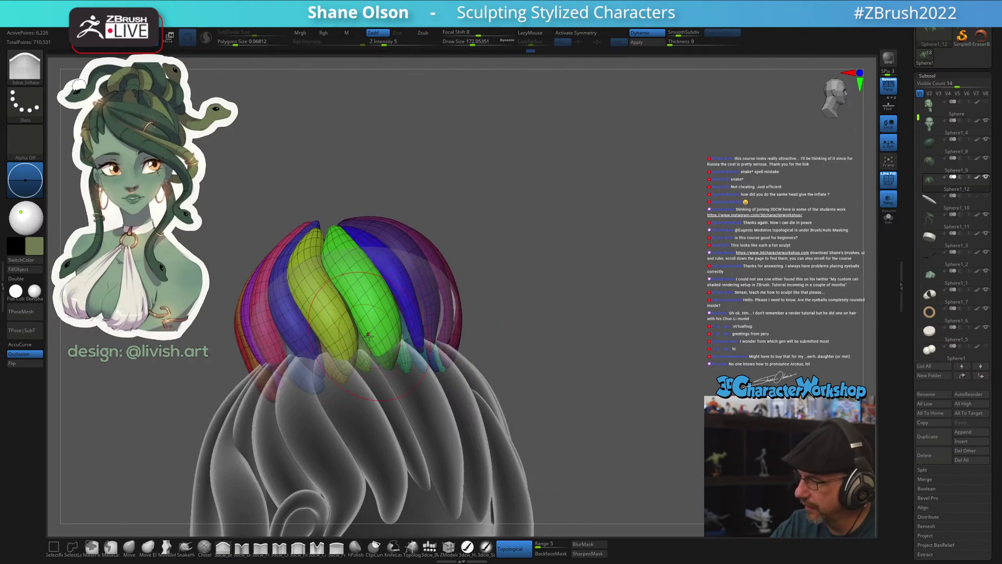
right_drag(369, 335, 346, 349)
right_drag(461, 326, 457, 376)
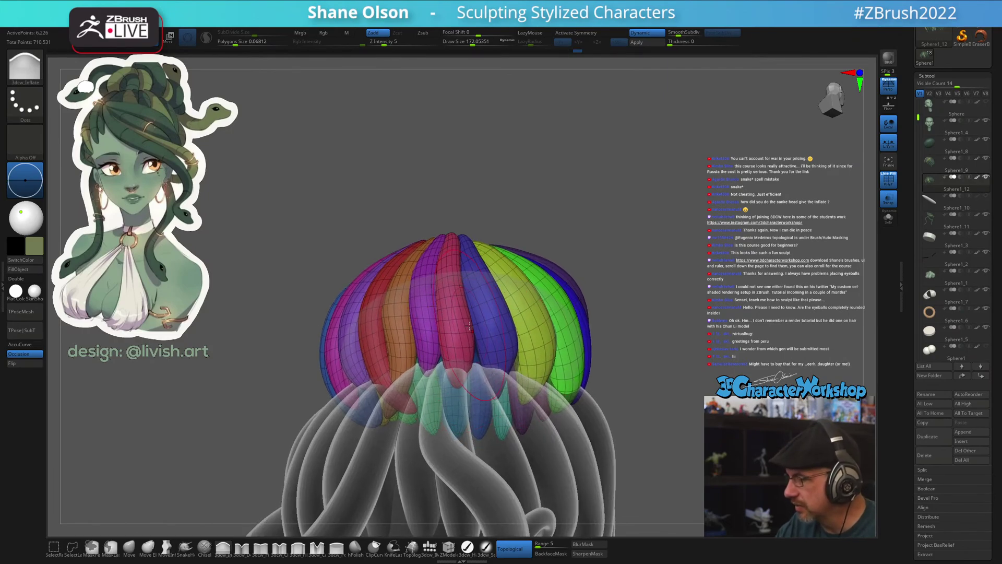
right_drag(470, 326, 423, 391)
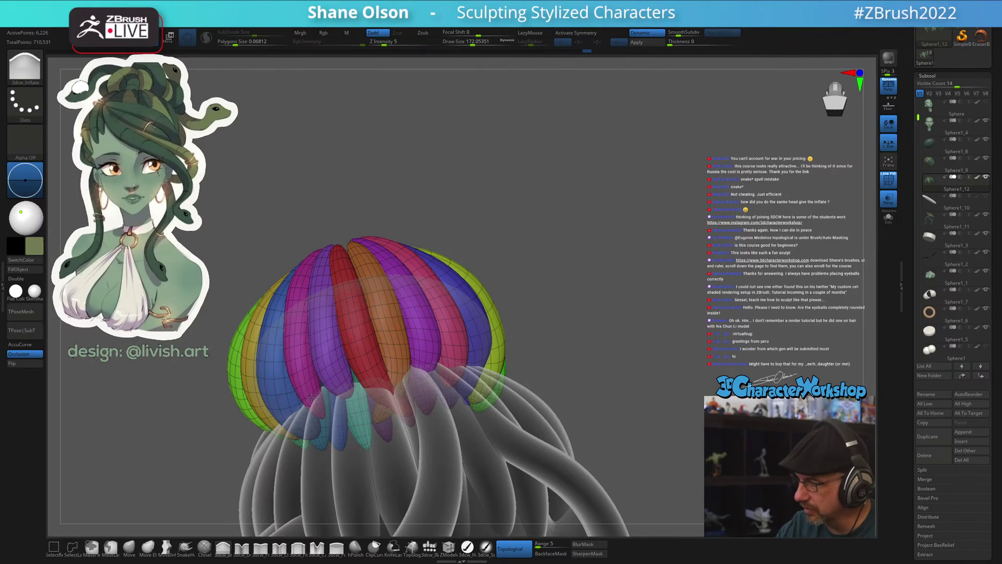
right_drag(365, 397, 433, 355)
Reposition the lower ends of the blue, purple and red strands with the Move brush where they meet the hair
click(129, 547)
right_drag(200, 510, 452, 389)
alt+right_drag(557, 342, 501, 415)
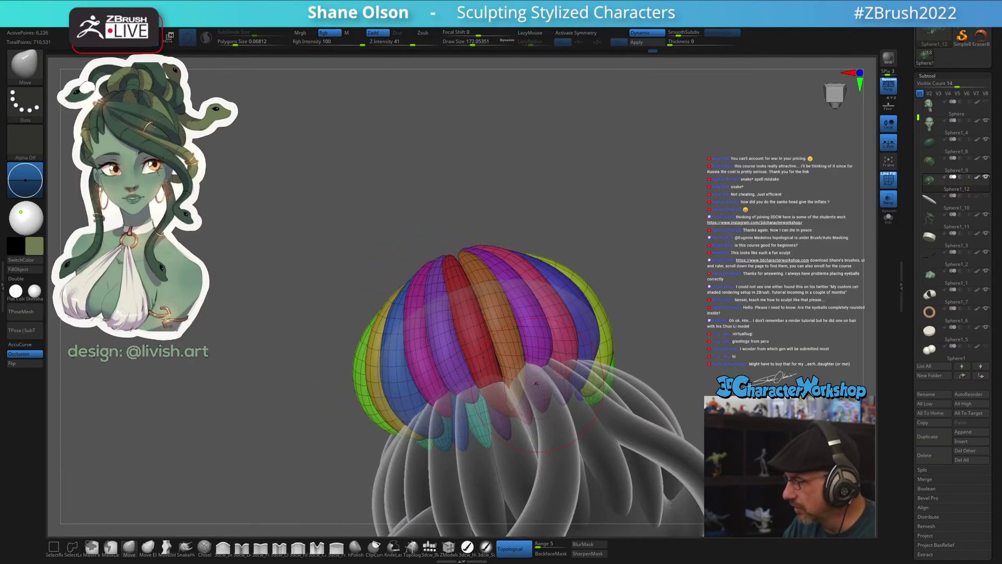
right_drag(538, 385, 441, 408)
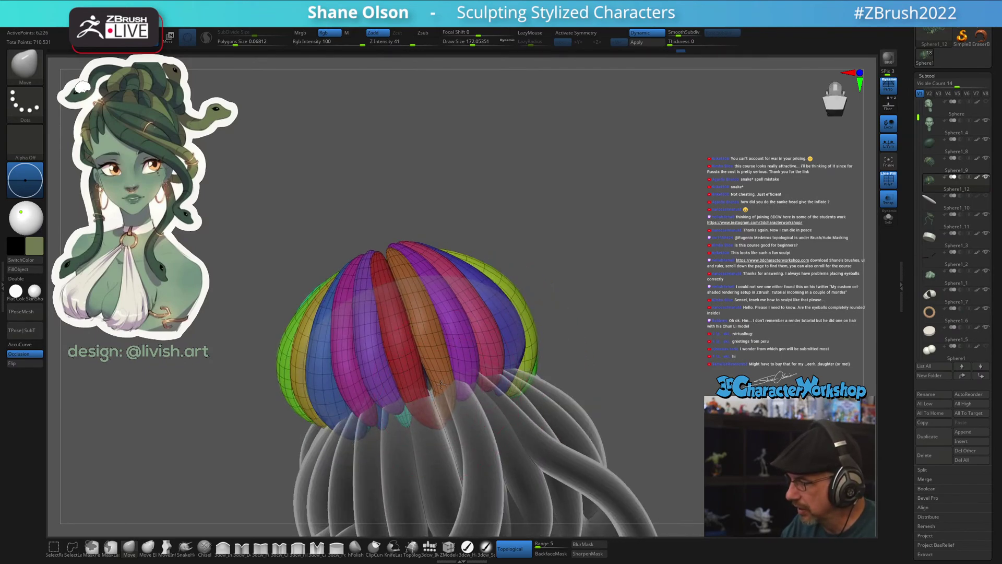
key(shift)
mouse_move(437, 369)
right_down()
mouse_move(472, 405)
mouse_move(472, 318)
mouse_move(646, 391)
right_up()
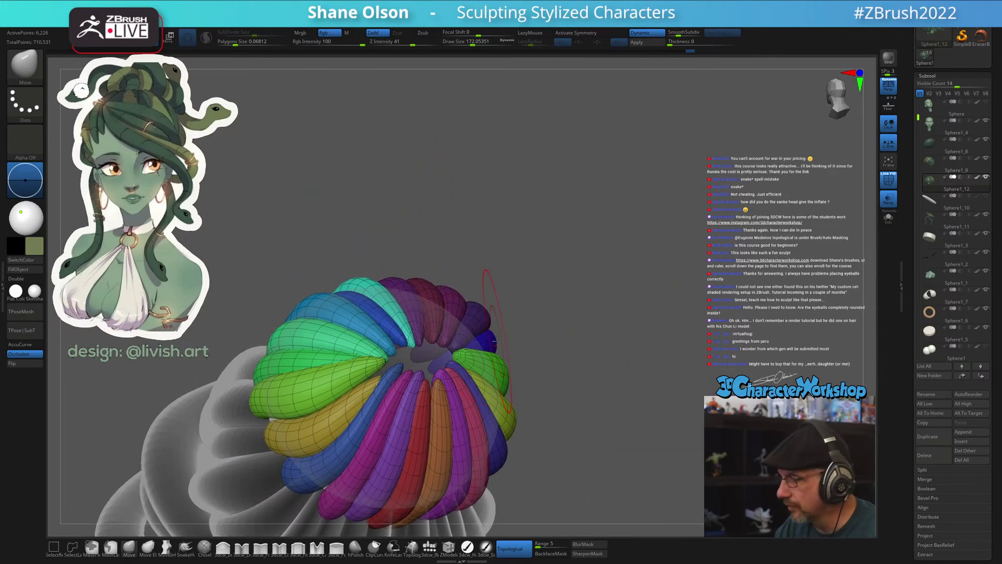
Pull the yellow, blue, teal, dark purple and orange strand tips inward to tighten the bun's central opening
right_drag(496, 342, 313, 387)
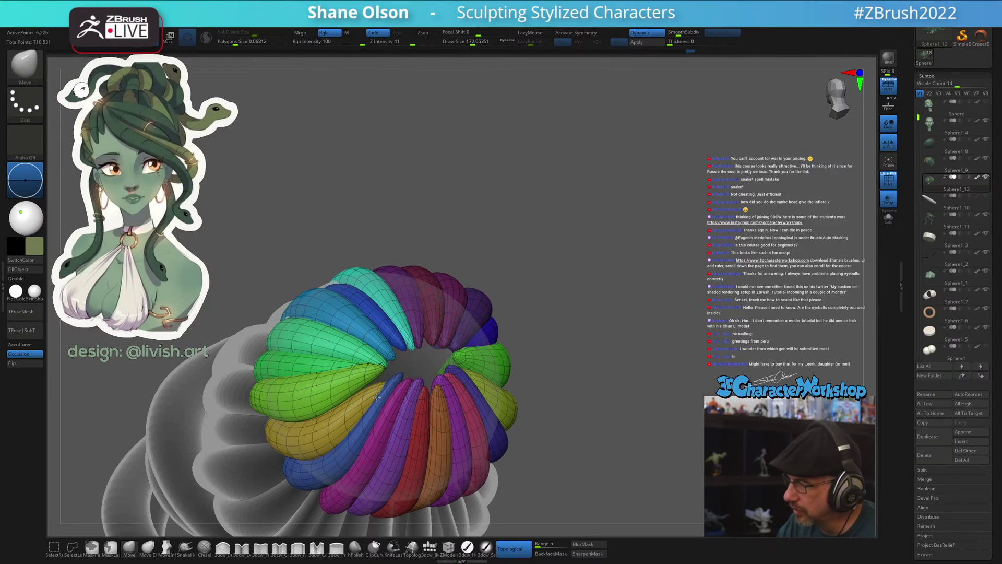
drag(386, 380, 404, 363)
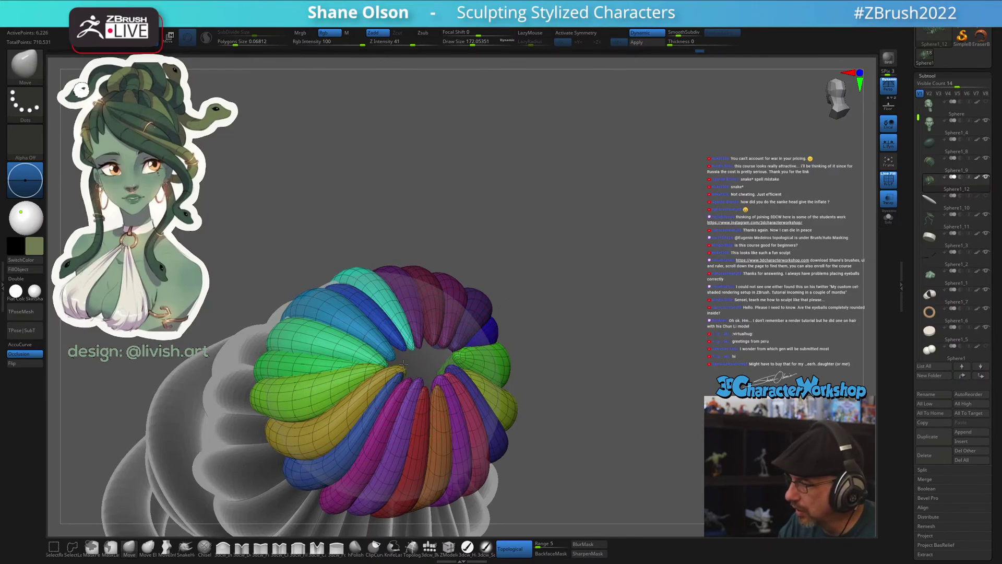
right_drag(404, 364, 404, 372)
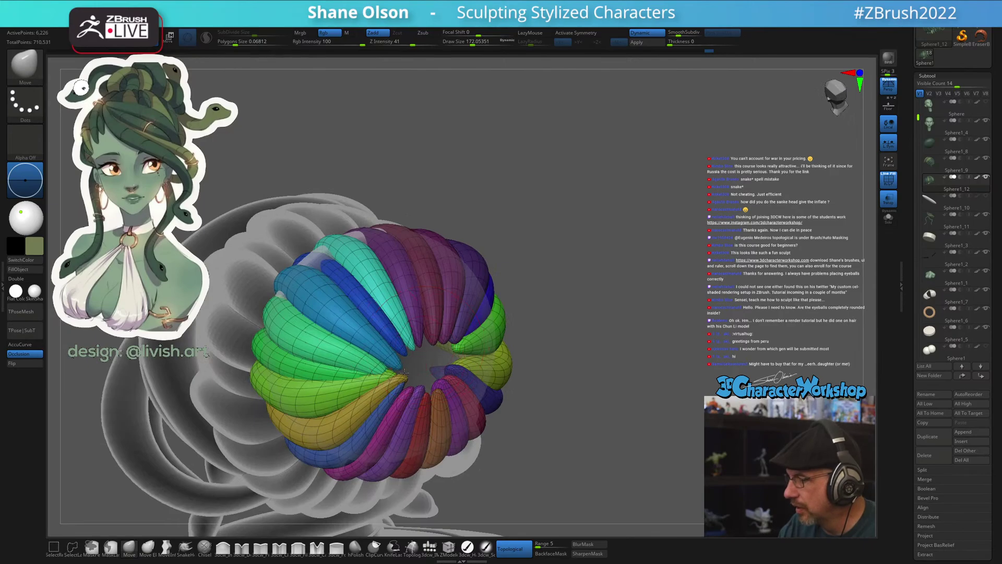
drag(399, 367, 402, 371)
drag(405, 354, 433, 352)
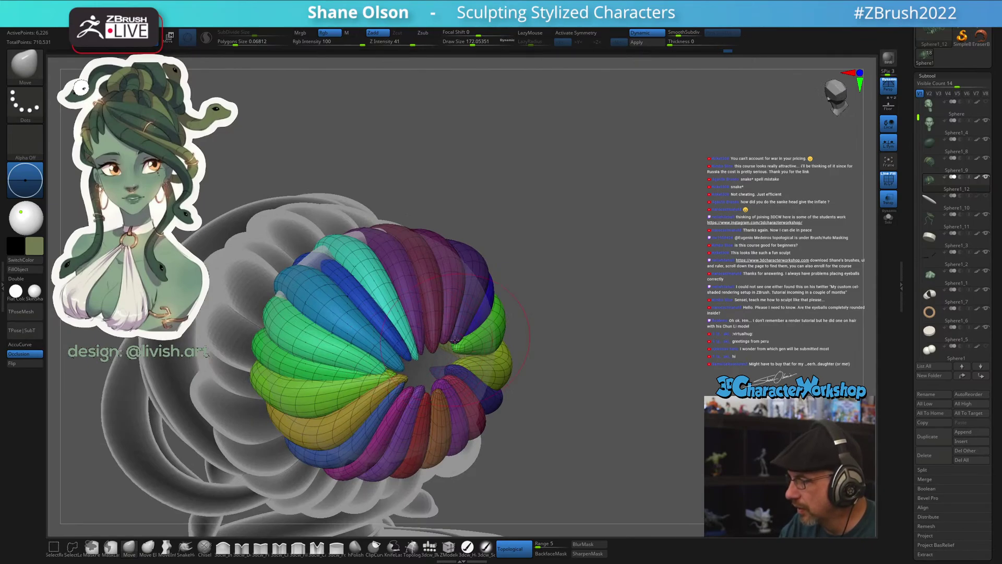
right_drag(454, 339, 413, 346)
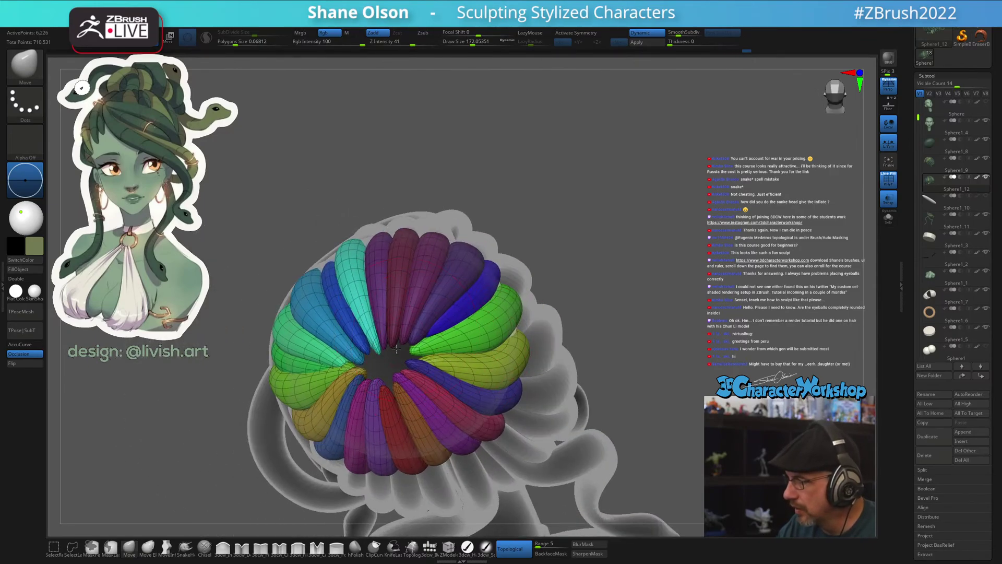
mouse_move(392, 343)
mouse_down()
mouse_move(402, 361)
mouse_move(390, 351)
mouse_up()
drag(396, 385, 376, 386)
mouse_move(375, 387)
right_down()
mouse_move(559, 374)
mouse_move(609, 357)
right_up()
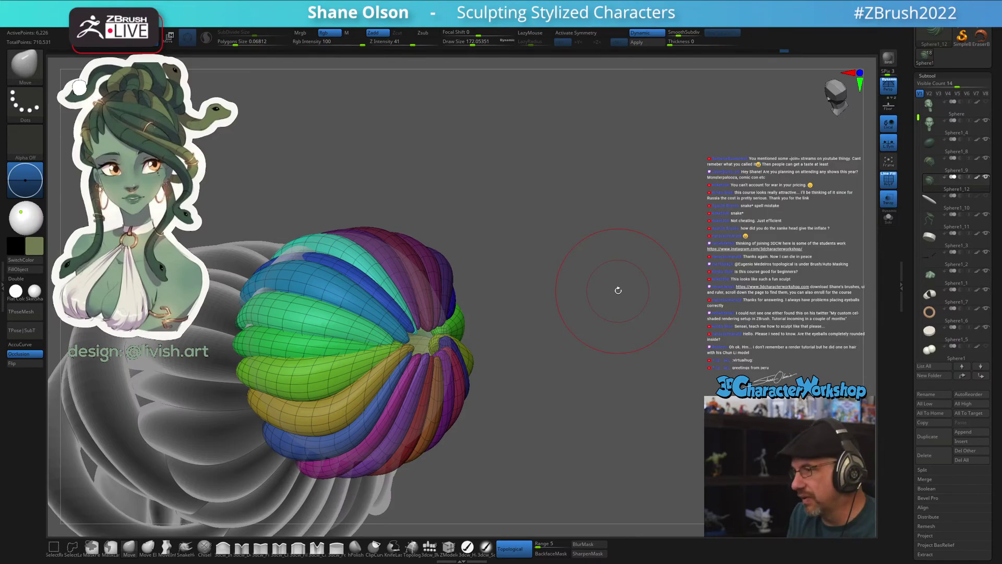
Reduce the draw size to about 71 and mask the strand tips around the bun's central opening
drag(619, 291, 497, 411)
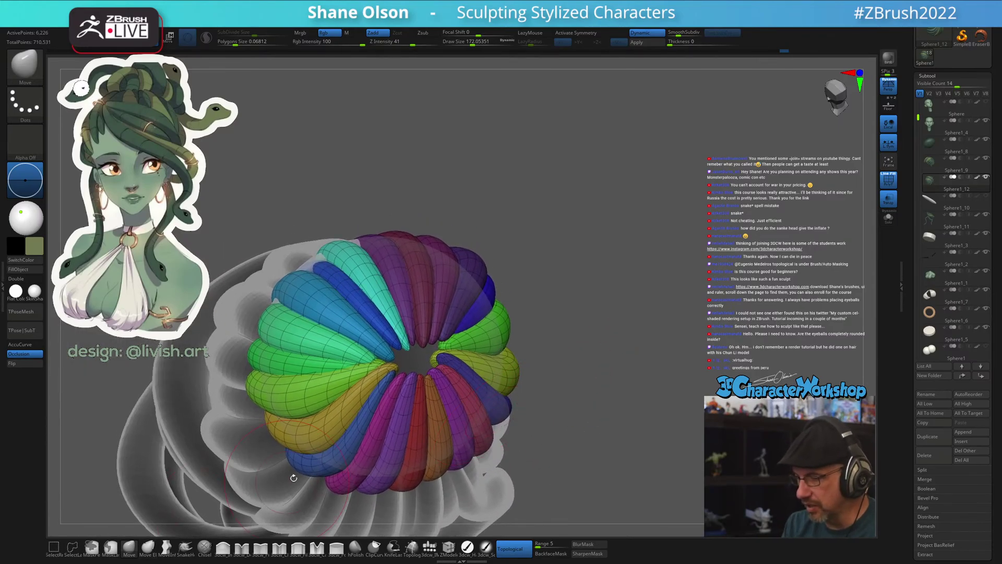
drag(293, 475, 262, 491)
key(s)
drag(457, 393, 447, 392)
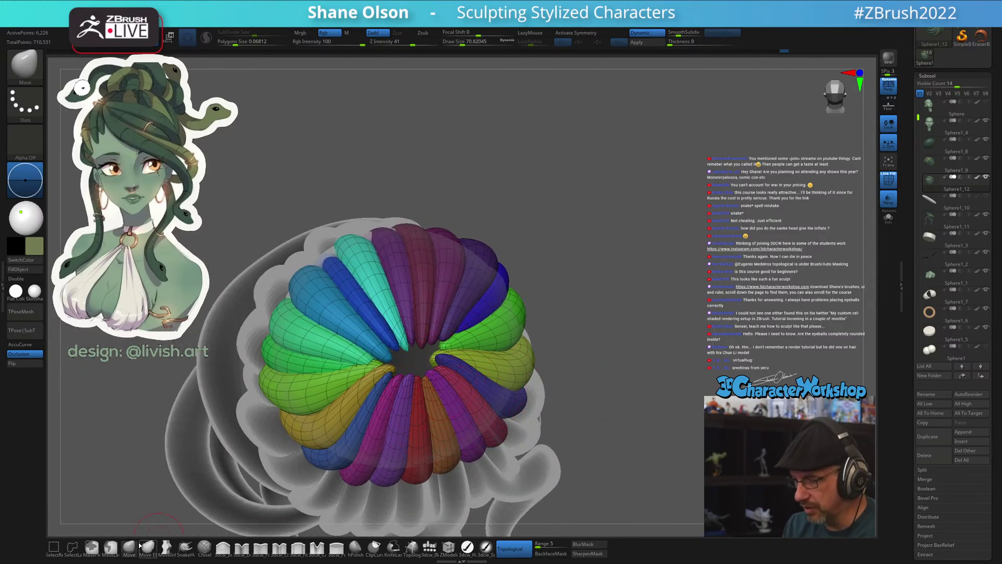
click(108, 548)
click(139, 554)
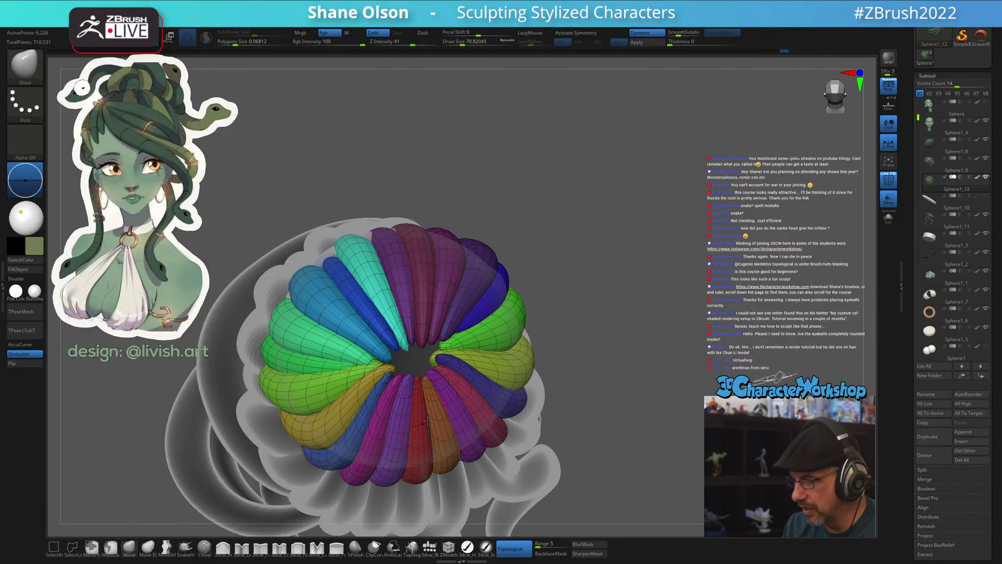
key(ctrl)
mouse_move(446, 348)
ctrl+mouse_down()
mouse_move(389, 335)
mouse_move(388, 386)
mouse_move(444, 385)
mouse_move(446, 332)
mouse_move(372, 326)
mouse_move(377, 360)
ctrl+mouse_up()
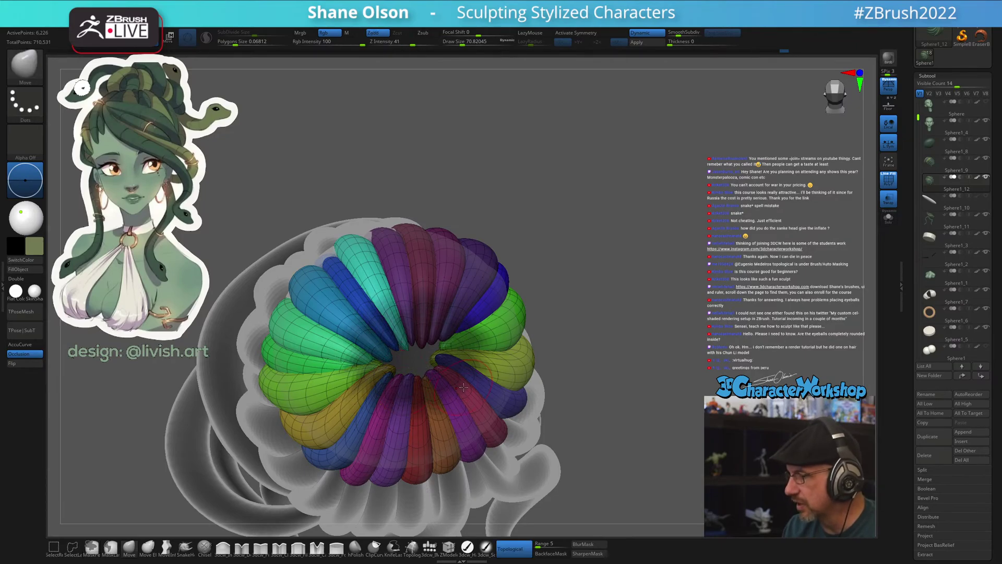
Extend the mask over the remaining tips around the opening and invert it so only the tips stay editable
drag(612, 360, 613, 357)
drag(605, 287, 611, 254)
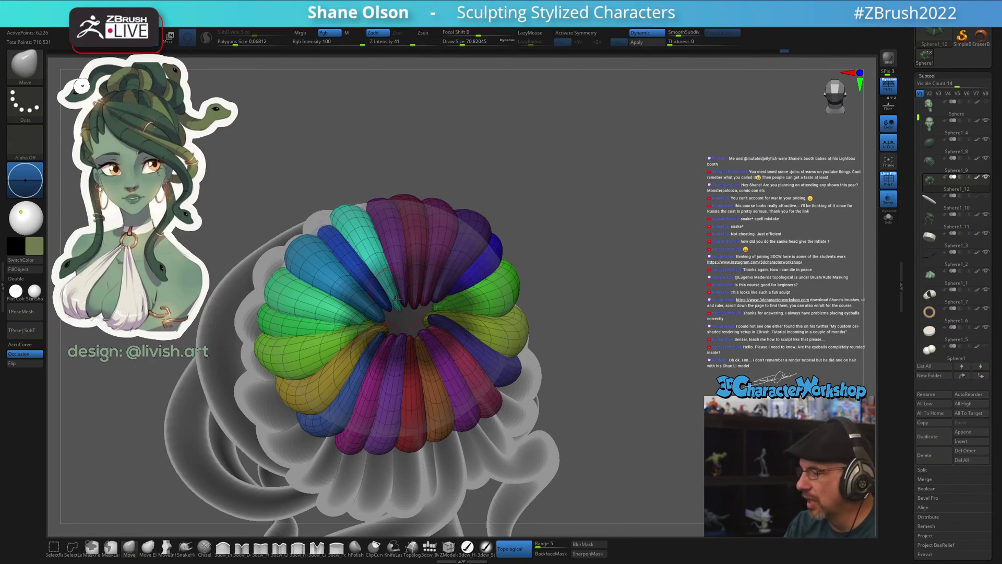
key(ctrl)
mouse_move(372, 306)
ctrl+mouse_down()
mouse_move(364, 332)
mouse_move(421, 353)
mouse_move(455, 300)
ctrl+mouse_up()
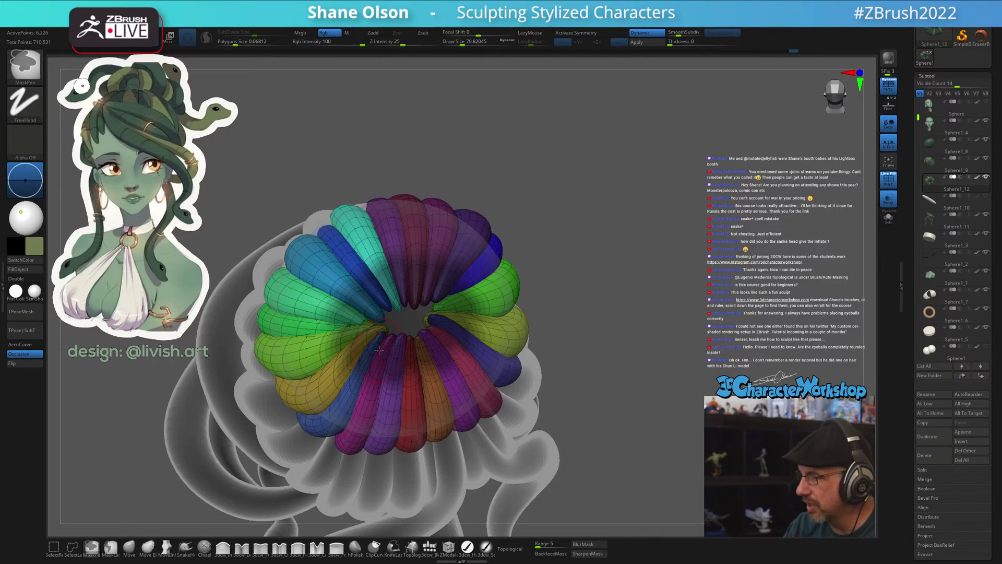
drag(559, 320, 433, 328)
key(ctrl)
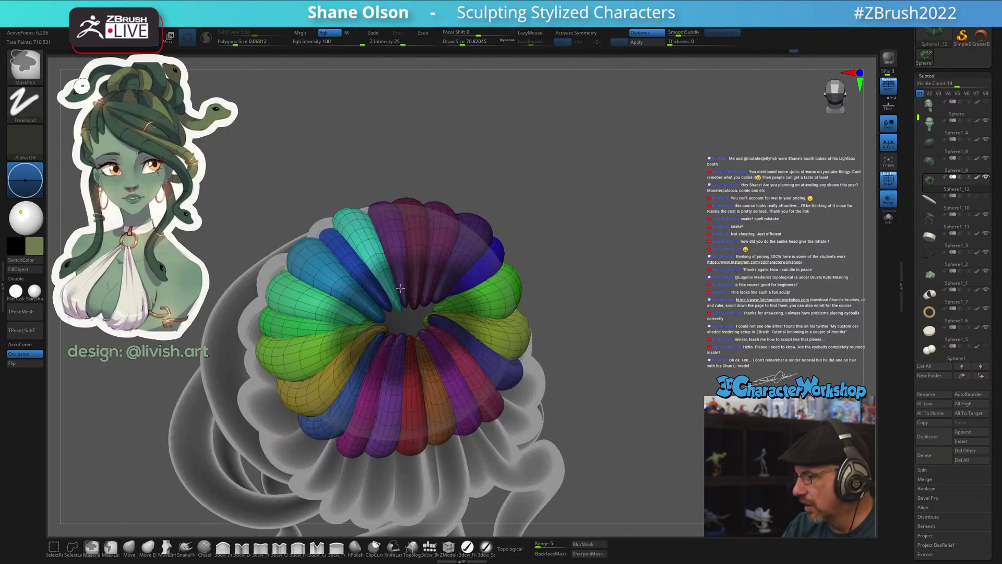
mouse_move(532, 313)
mouse_down()
mouse_move(593, 320)
mouse_move(575, 349)
mouse_move(617, 348)
mouse_move(590, 374)
mouse_move(640, 350)
mouse_move(657, 359)
mouse_move(614, 371)
mouse_move(625, 361)
mouse_up()
Centre the transform gizmo on the bun's opening, then scale the unmasked tips down and adjust their depth
key(w)
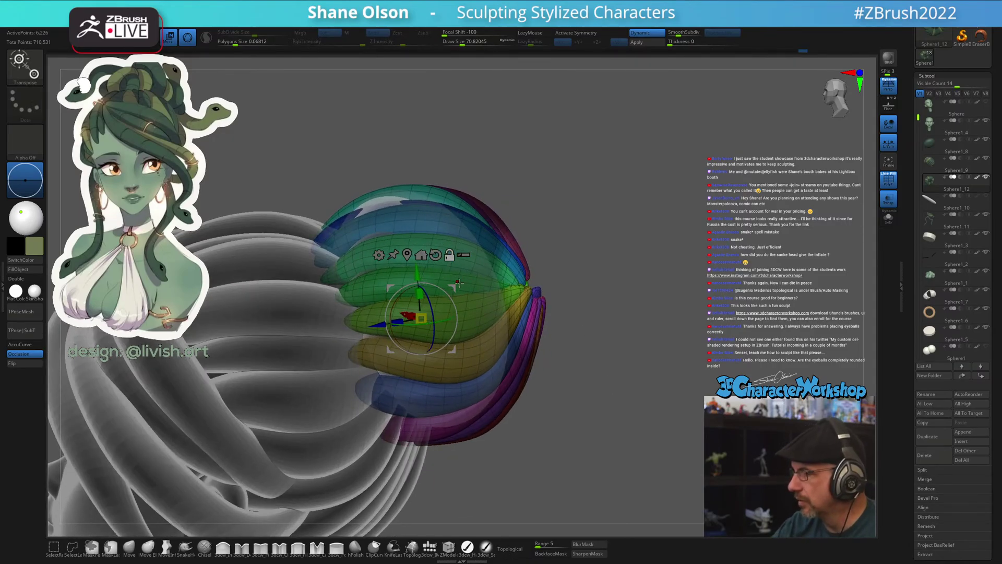
alt+drag(454, 287, 619, 303)
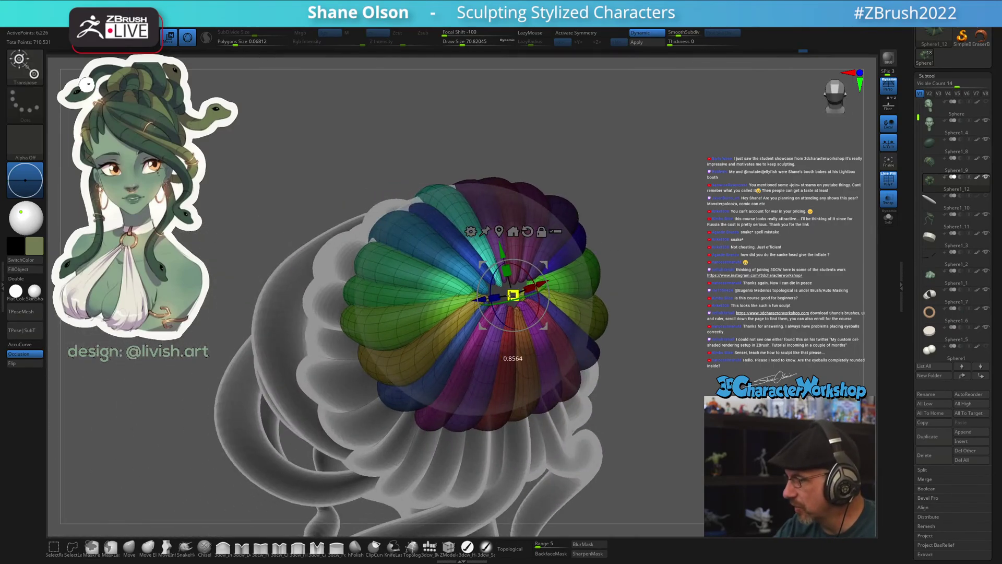
right_drag(504, 299, 520, 282)
drag(516, 292, 513, 295)
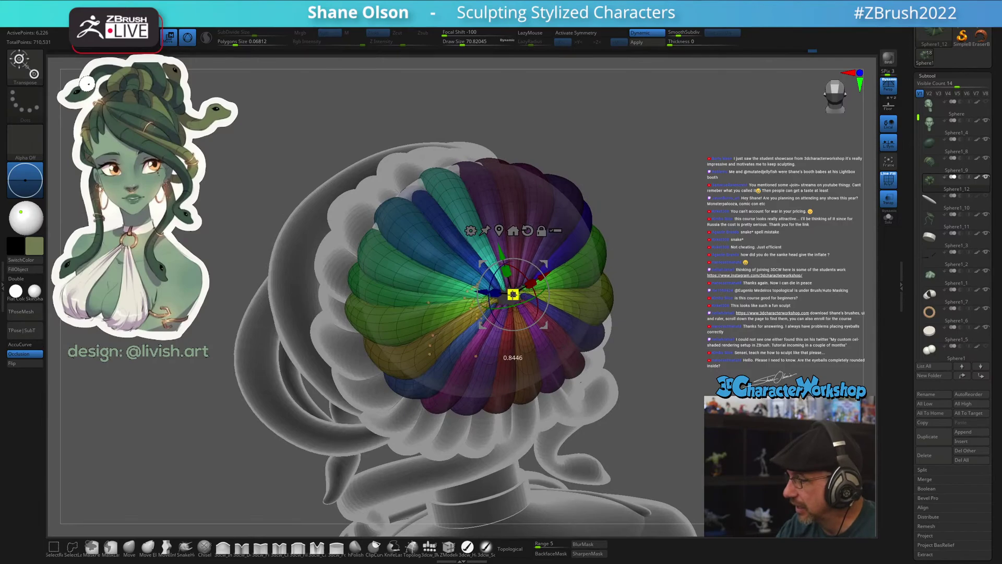
drag(542, 353, 553, 316)
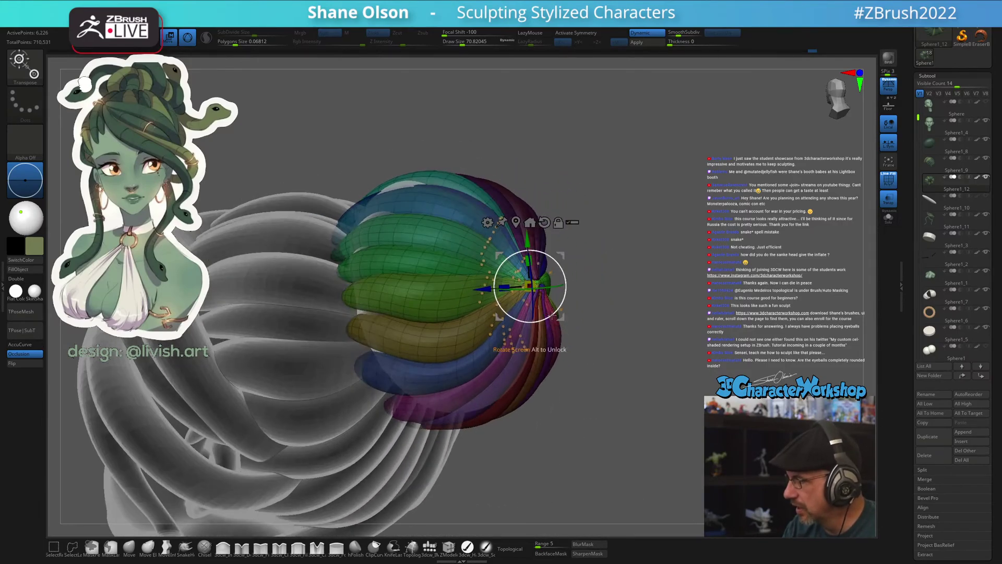
right_drag(550, 280, 562, 276)
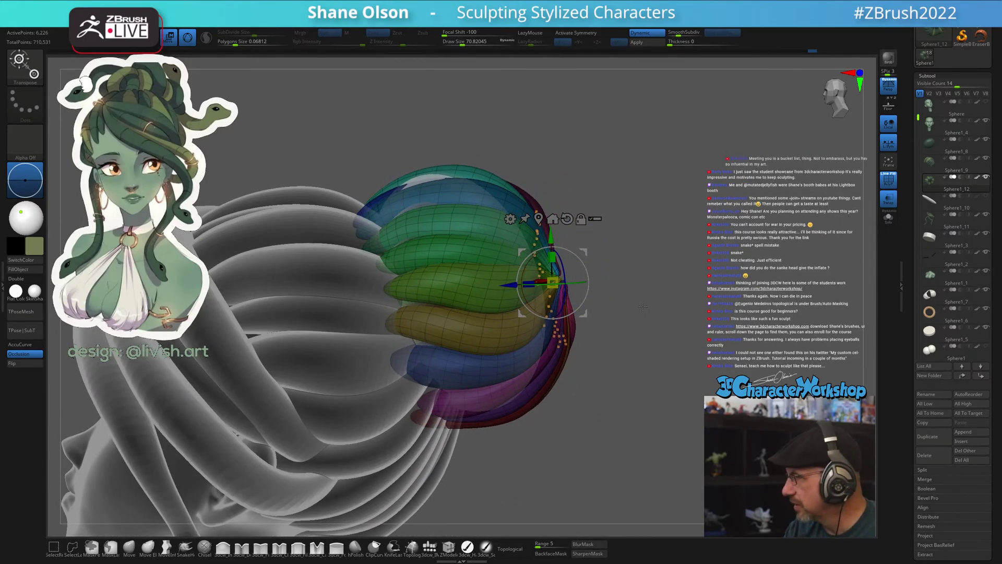
drag(583, 251, 561, 256)
Isolate the bun strands from the other subtools and examine the gathered tips from the side and back
right_drag(561, 256, 618, 352)
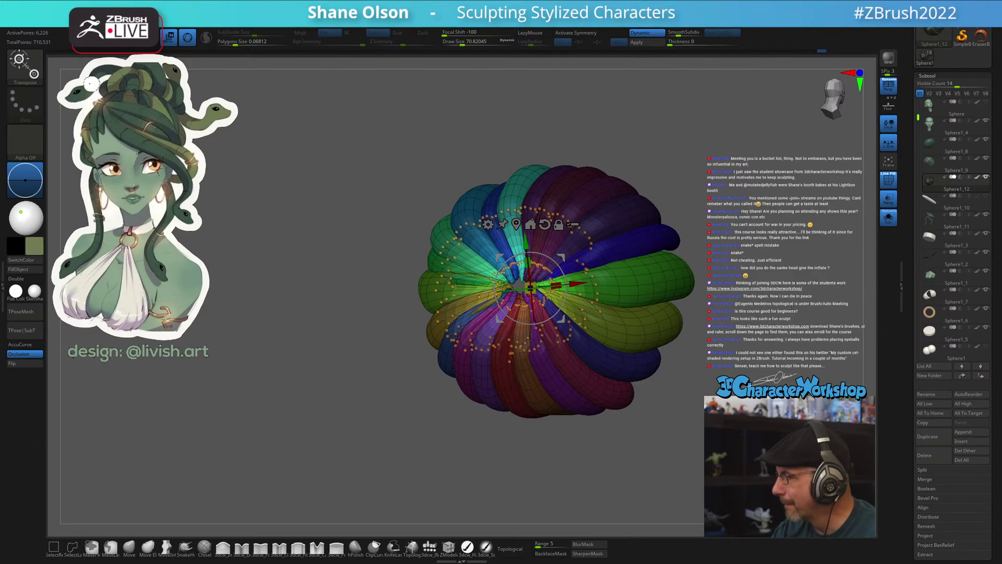
drag(772, 387, 703, 388)
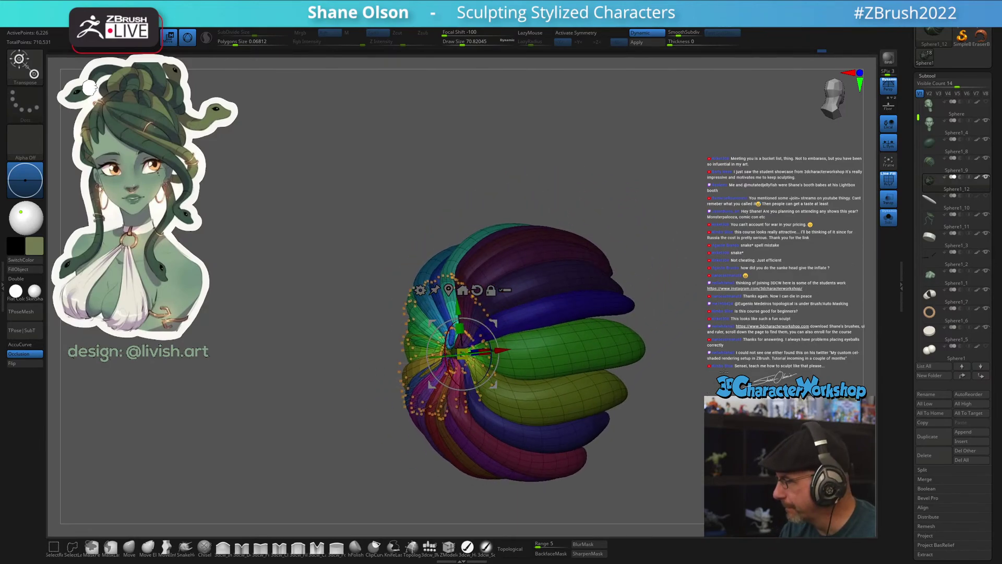
drag(709, 312, 369, 397)
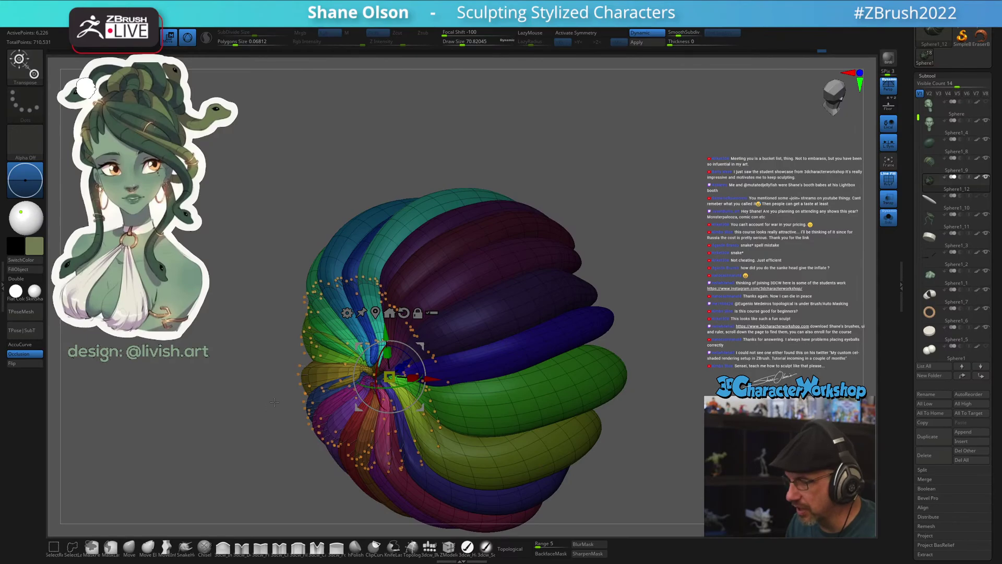
drag(275, 402, 241, 439)
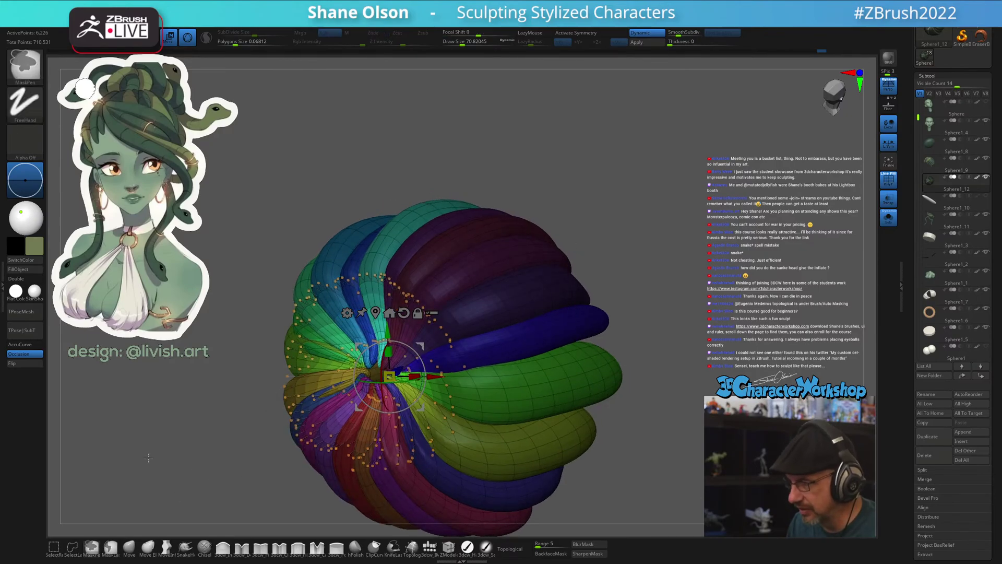
drag(197, 467, 483, 295)
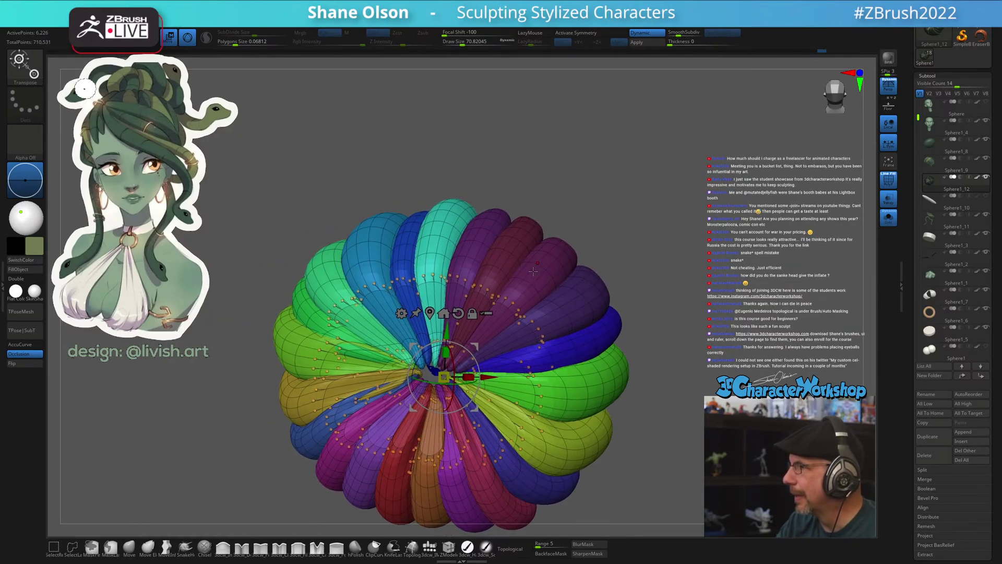
drag(534, 271, 529, 282)
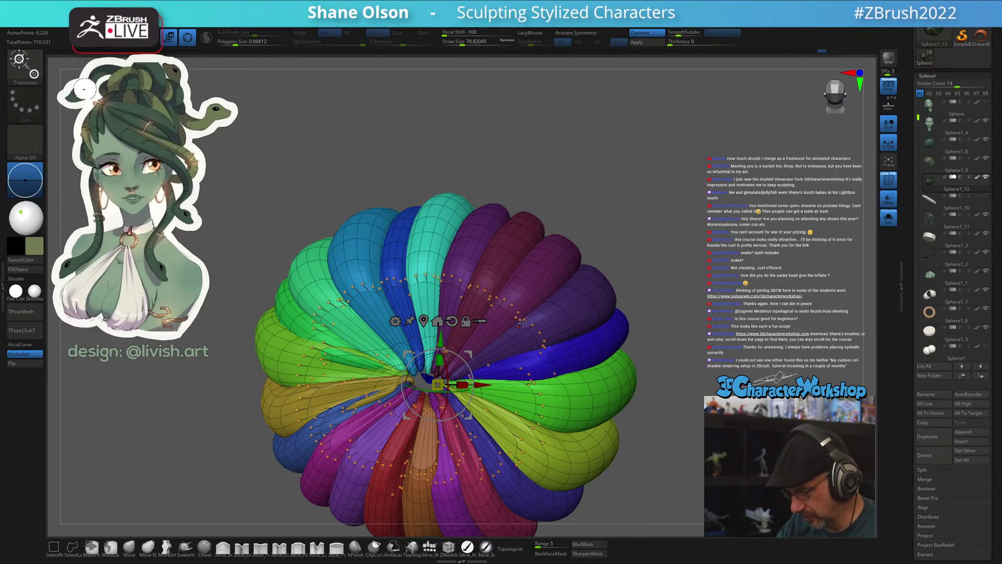
Return to brush mode, smooth the gathered tips around the opening and blur the edge of the mask
key(q)
shift+drag(522, 323, 444, 388)
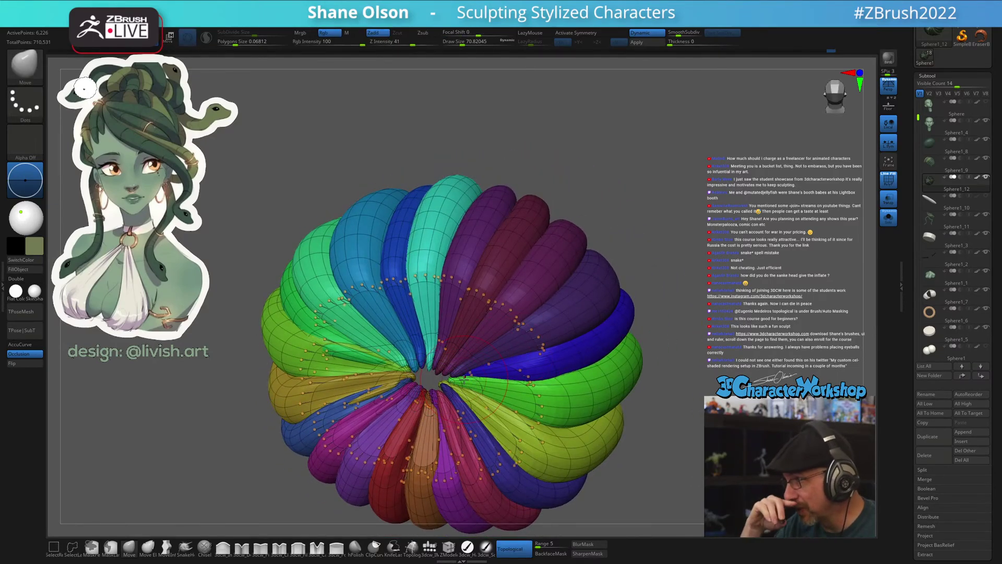
ctrl+click(516, 420)
ctrl+click(520, 418)
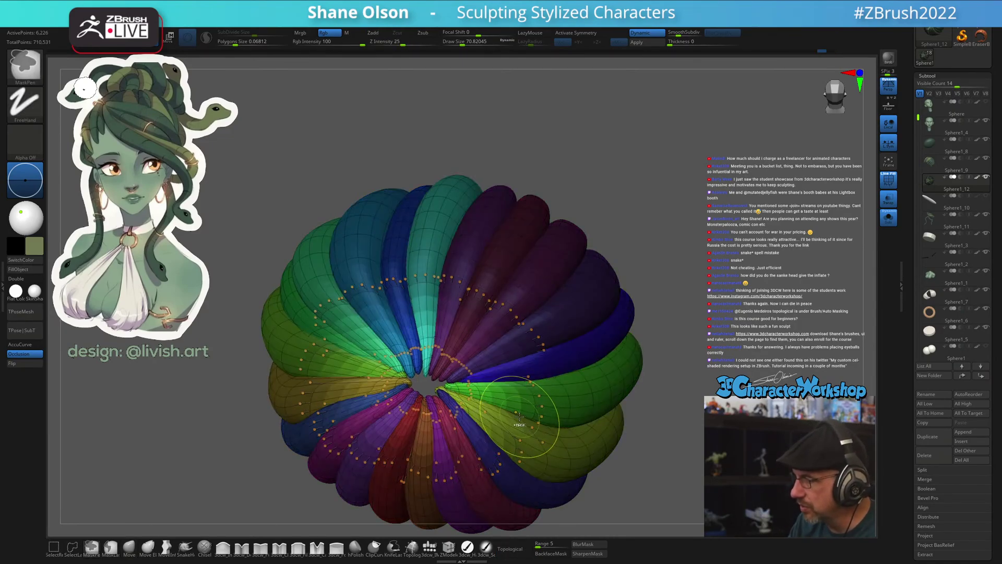
ctrl+click(518, 412)
right_drag(518, 410, 511, 400)
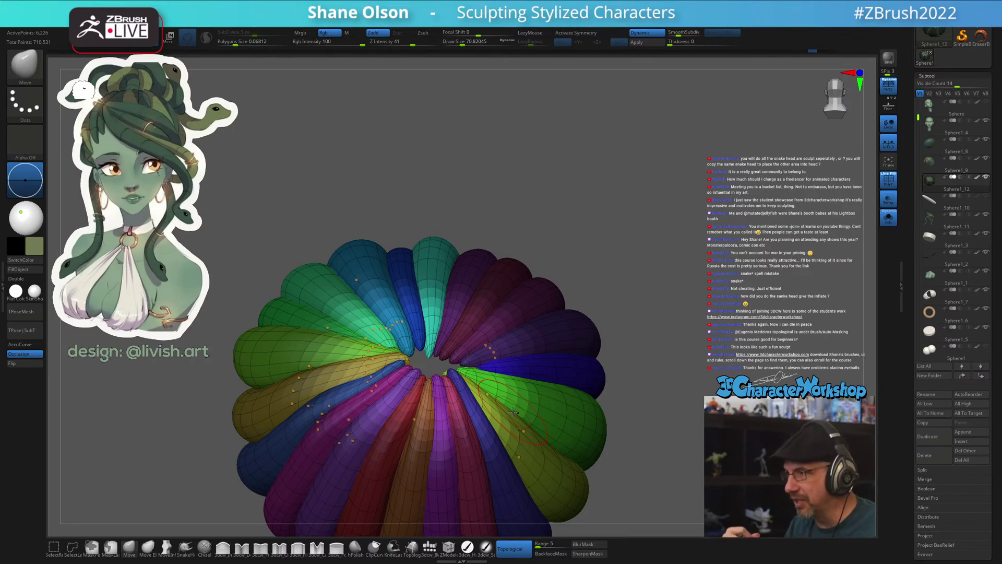
right_drag(501, 403, 467, 379)
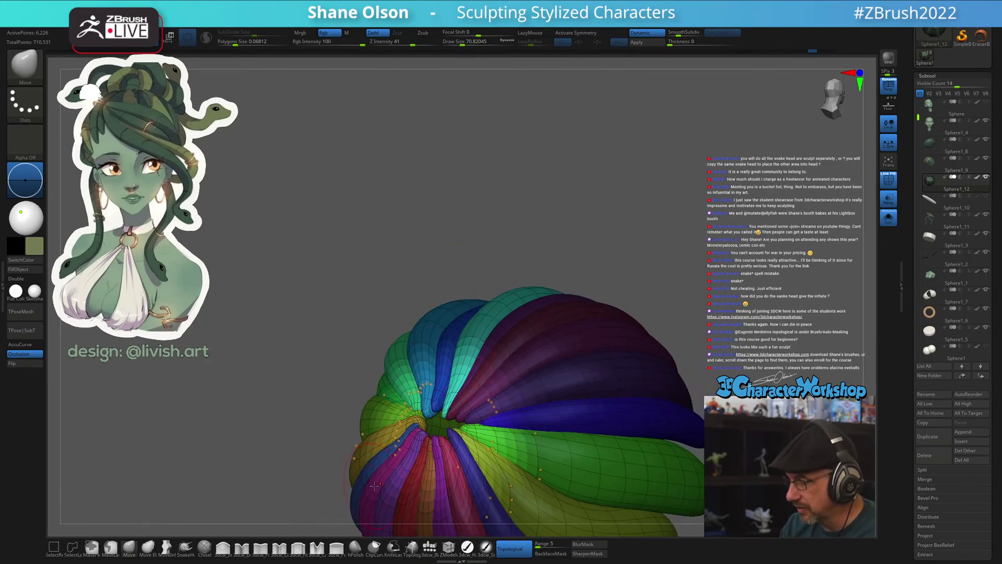
Isolate the yellow strand beside the bun's opening so its tapered tip can be worked on alone
right_drag(434, 415, 436, 414)
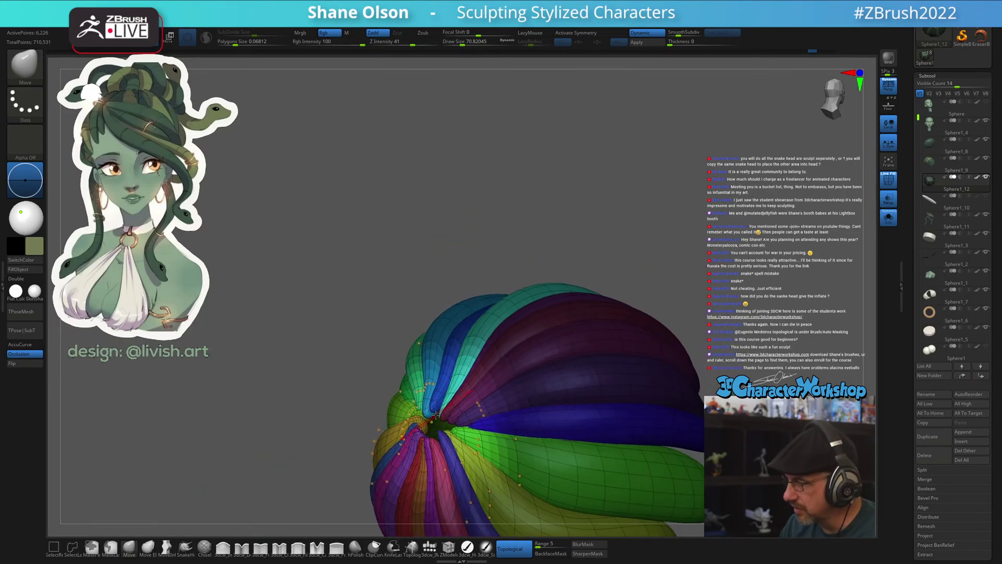
drag(423, 424, 463, 448)
right_drag(463, 448, 483, 443)
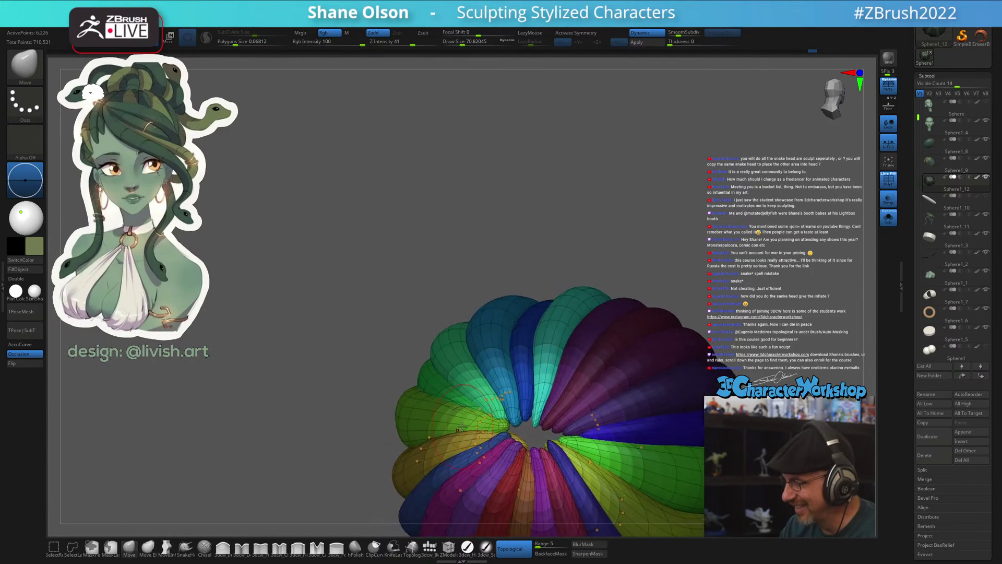
ctrl+shift+click(474, 444)
mouse_move(579, 423)
mouse_down()
mouse_move(566, 439)
mouse_move(528, 417)
mouse_move(542, 396)
mouse_move(550, 331)
mouse_move(443, 388)
mouse_up()
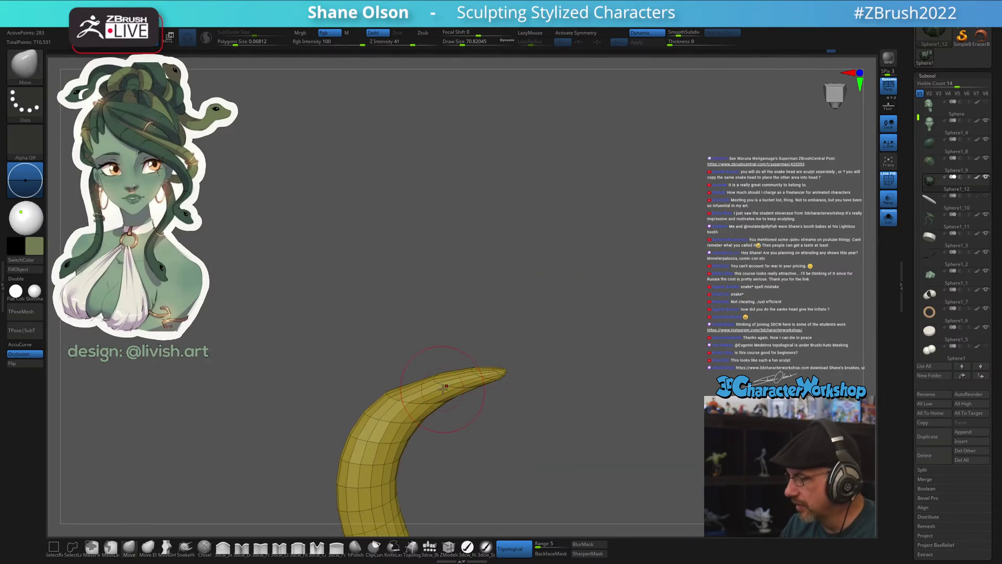
drag(549, 371, 521, 364)
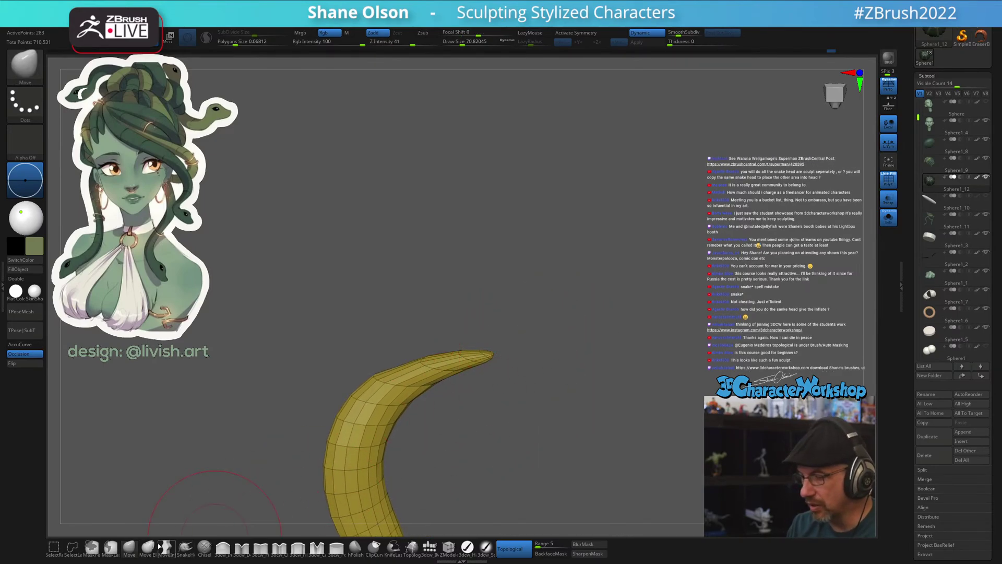
Thicken the yellow strand's thin tip with the Inflate brush at Z Intensity 21 and a draw size of about 116
click(223, 547)
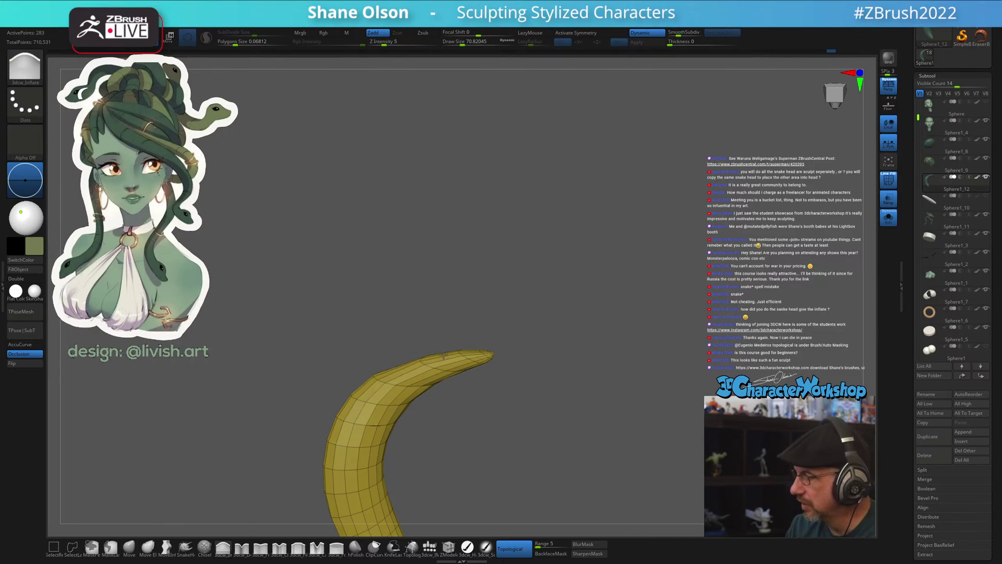
drag(387, 41, 399, 42)
drag(516, 253, 529, 291)
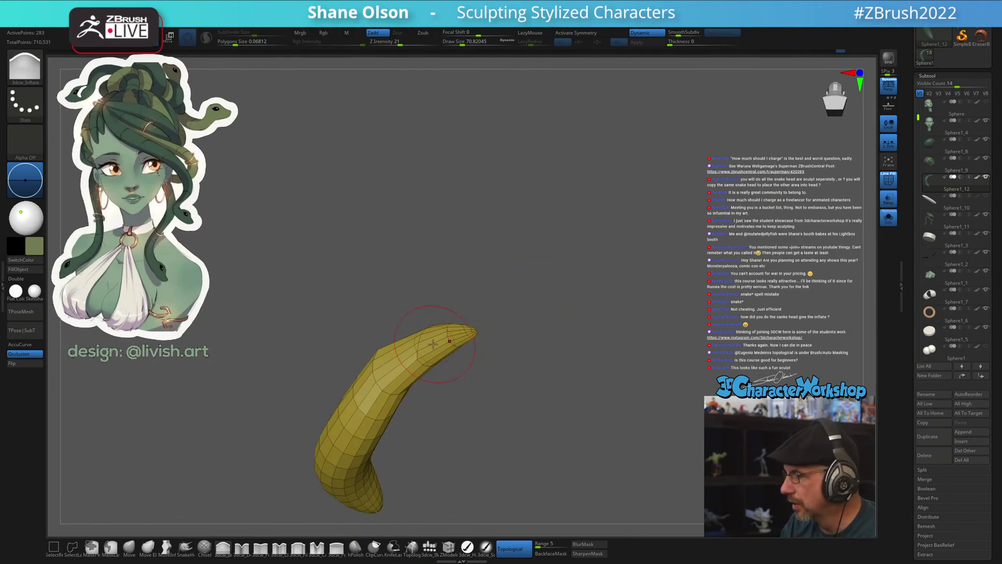
drag(454, 335, 469, 333)
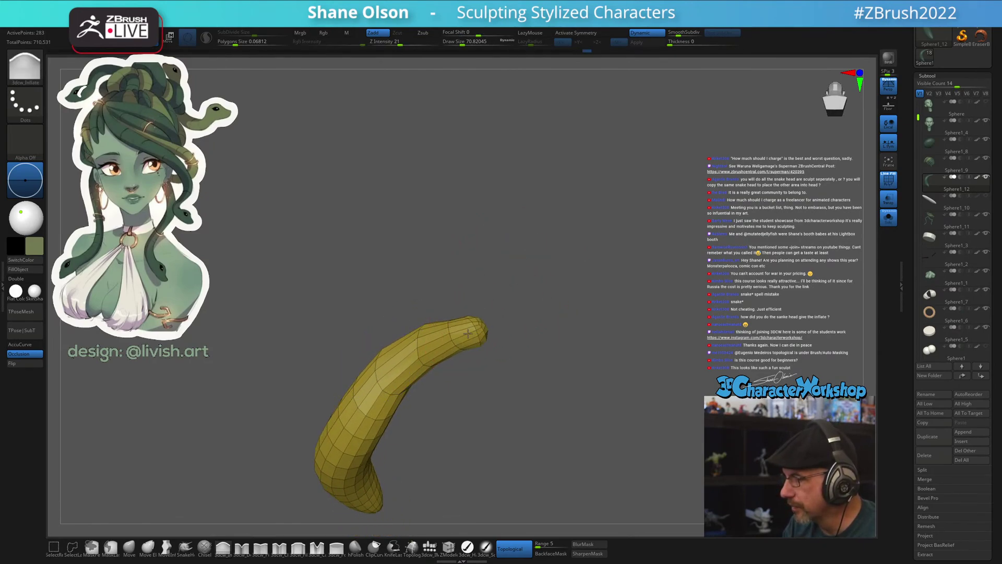
key(ctrl+z)
drag(462, 41, 456, 42)
mouse_move(483, 337)
mouse_down()
mouse_move(497, 347)
mouse_move(490, 355)
mouse_move(452, 309)
mouse_up()
key(s)
drag(466, 380, 475, 383)
shift+drag(371, 354, 400, 366)
mouse_move(438, 326)
mouse_down()
mouse_move(506, 360)
mouse_move(491, 344)
mouse_up()
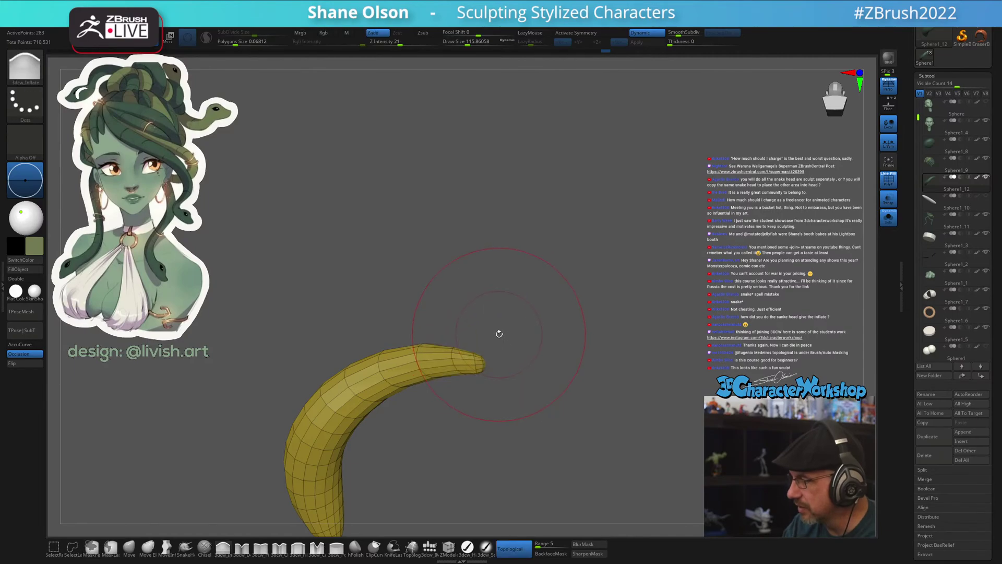
Inflate the yellow strand's tip further at Z Intensity 10 and a draw size of about 90, then show all the bun strands
key(s)
drag(468, 57, 476, 73)
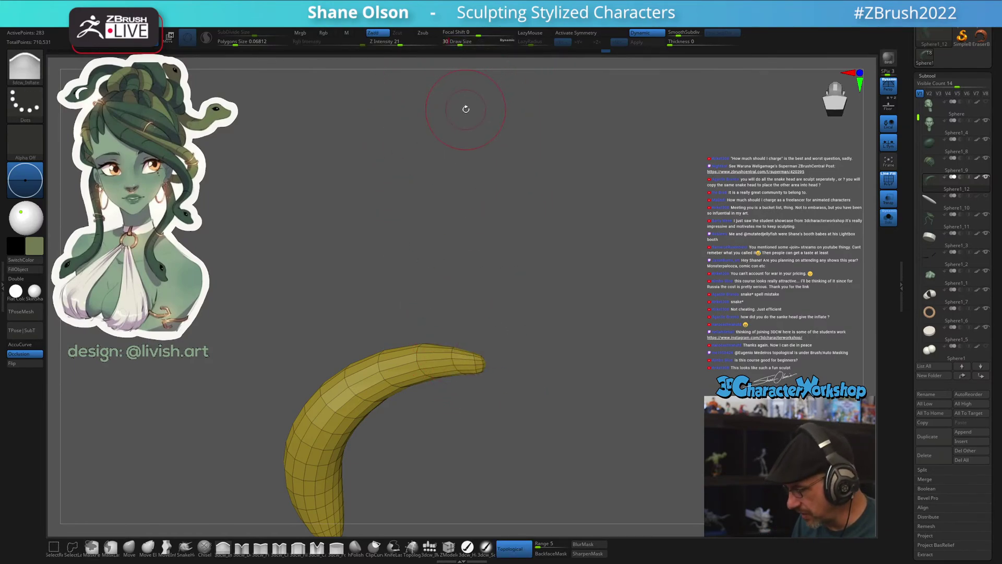
key(s)
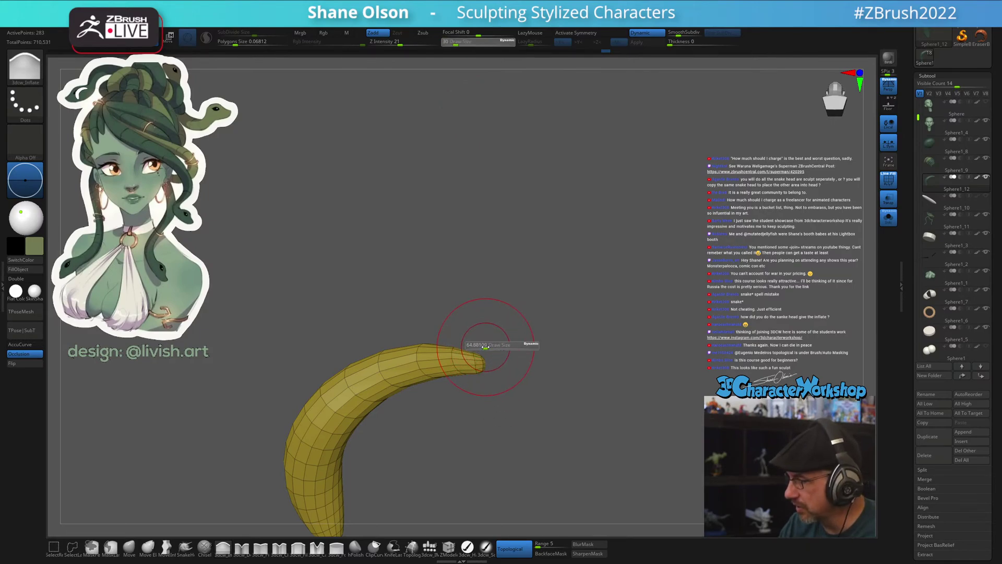
click(484, 339)
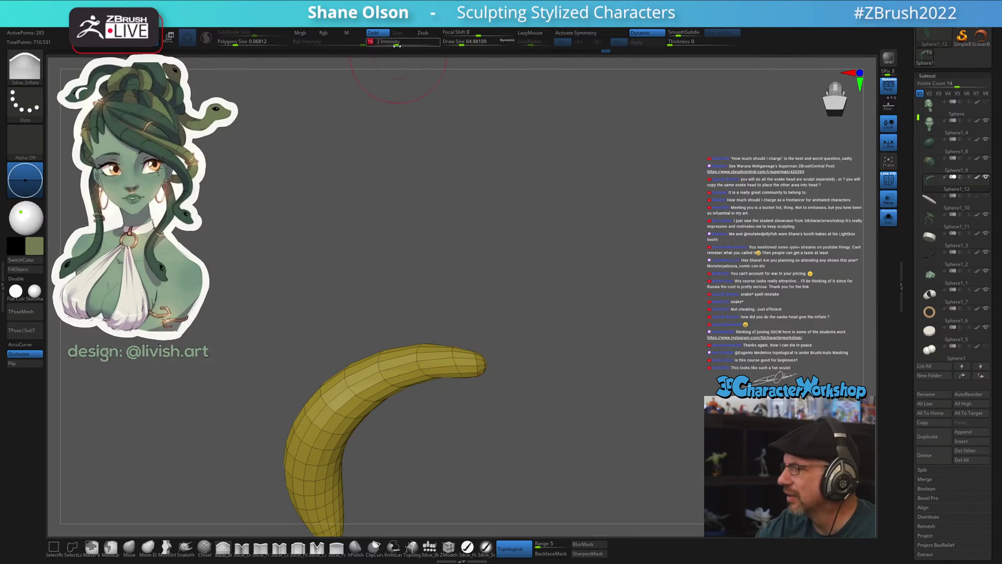
text(16)
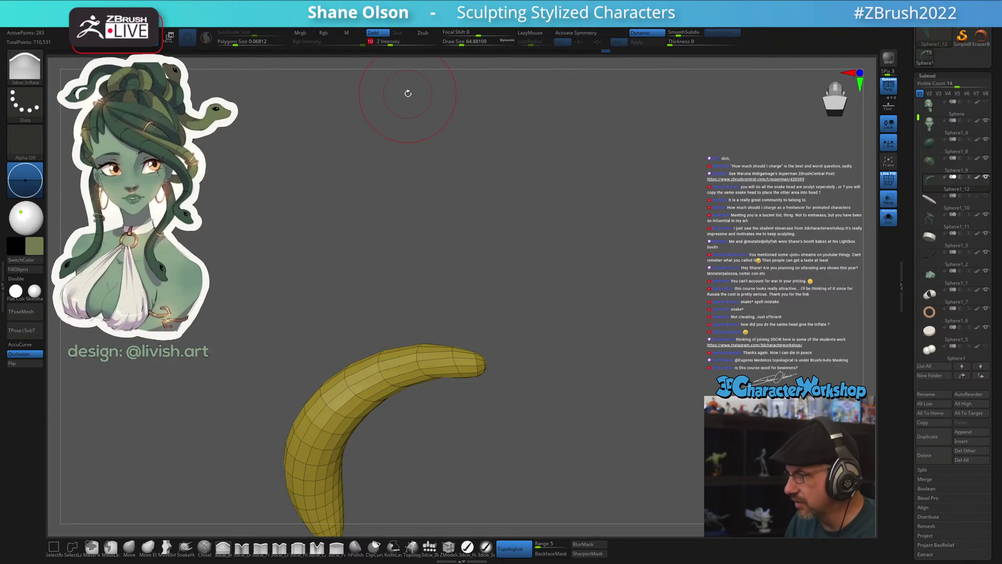
key(Return)
drag(486, 418, 492, 431)
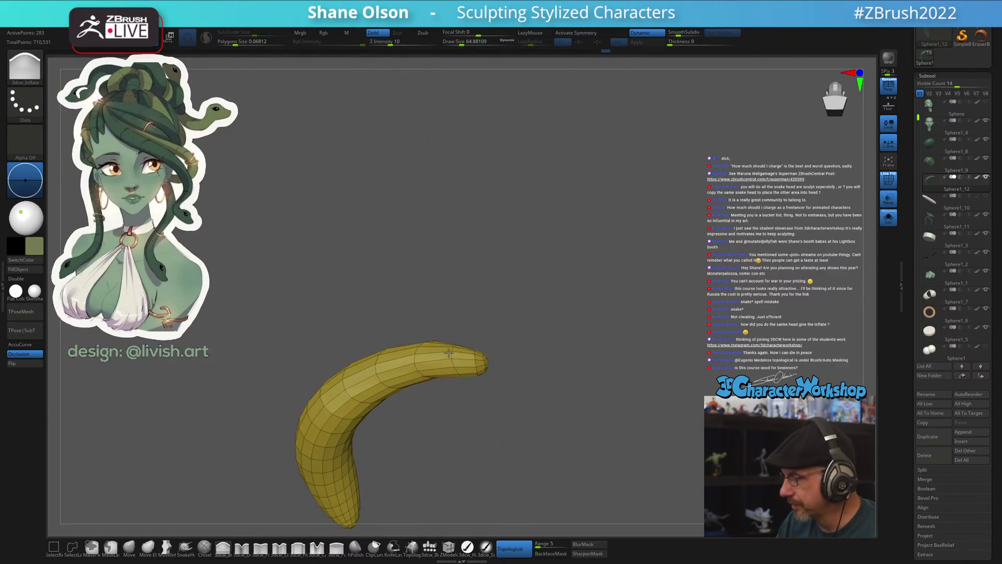
key(s)
click(511, 383)
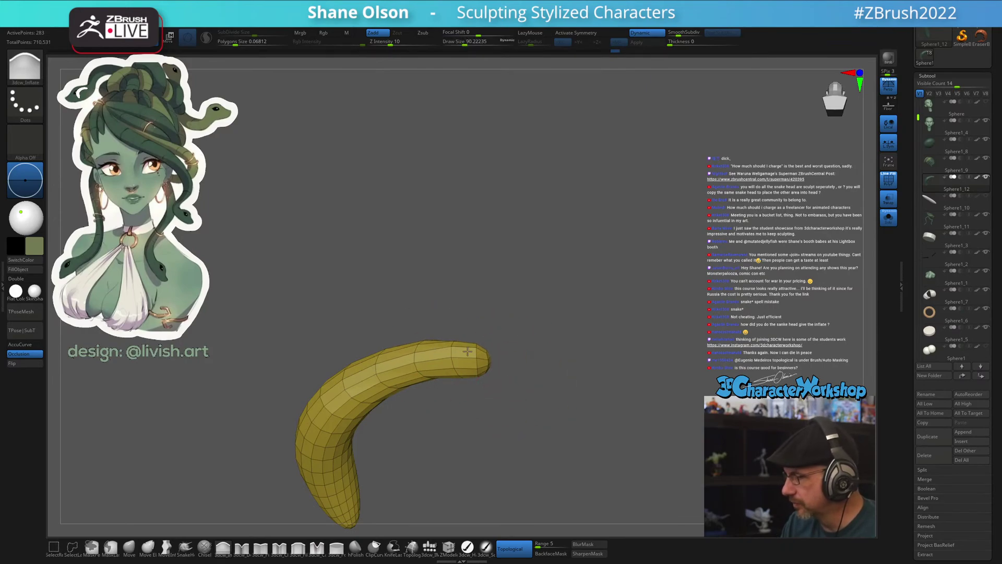
drag(522, 370, 533, 358)
ctrl+shift+click(616, 343)
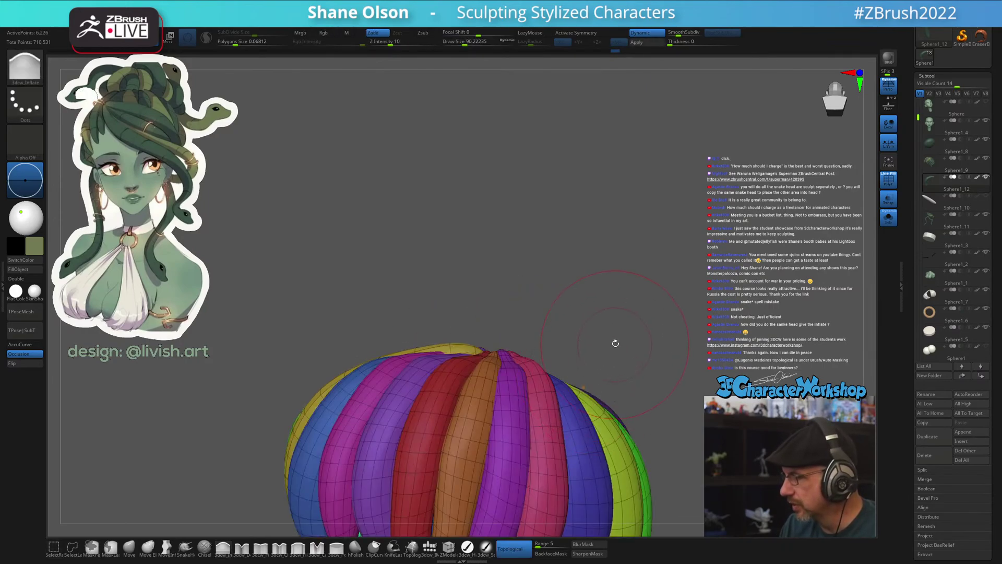
drag(616, 343, 491, 367)
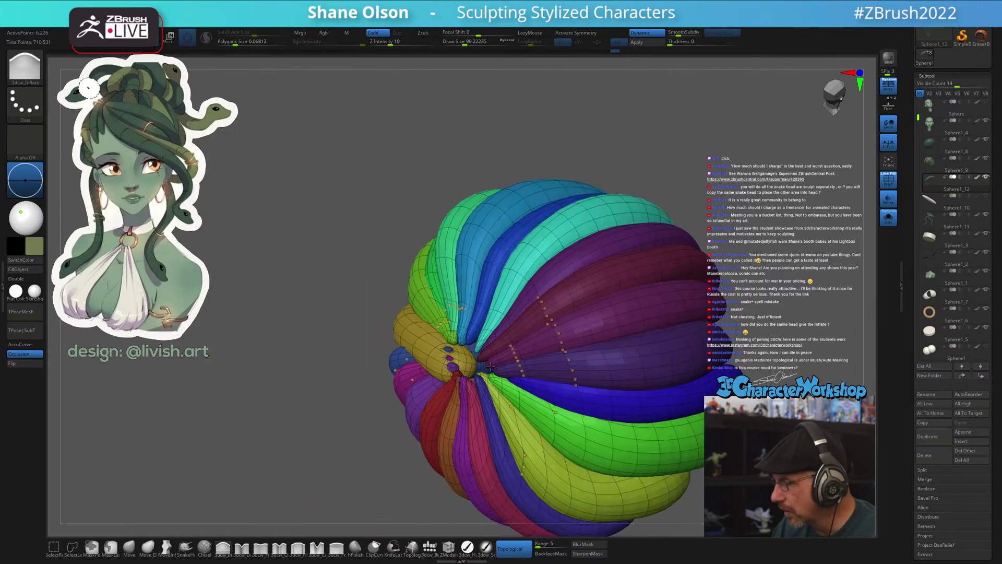
Isolate the yellow strand again, bend its tip with the Move brush at a draw size of about 124, and restore the other strands
ctrl+shift+click(491, 367)
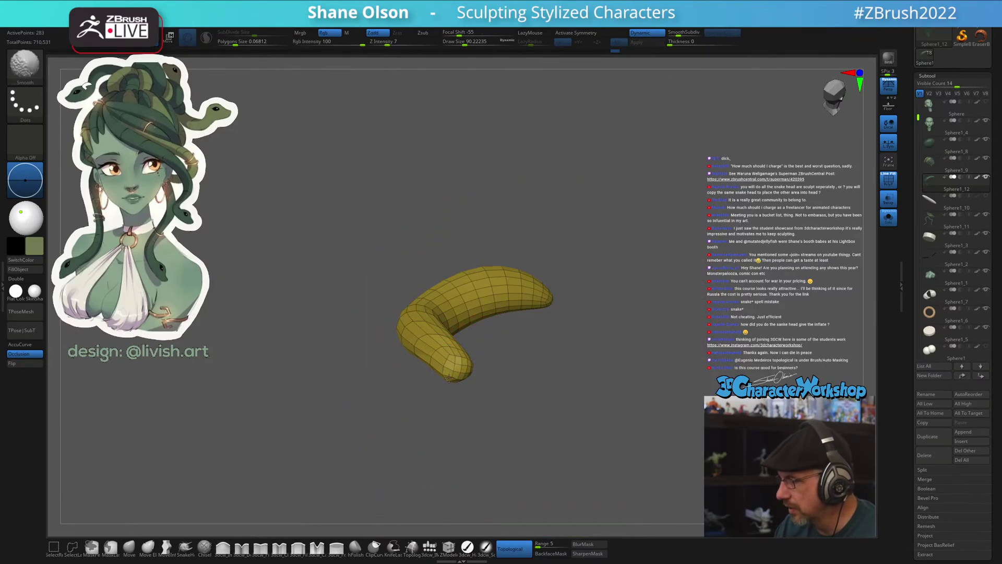
mouse_move(490, 355)
mouse_down()
mouse_move(496, 408)
mouse_move(465, 395)
mouse_up()
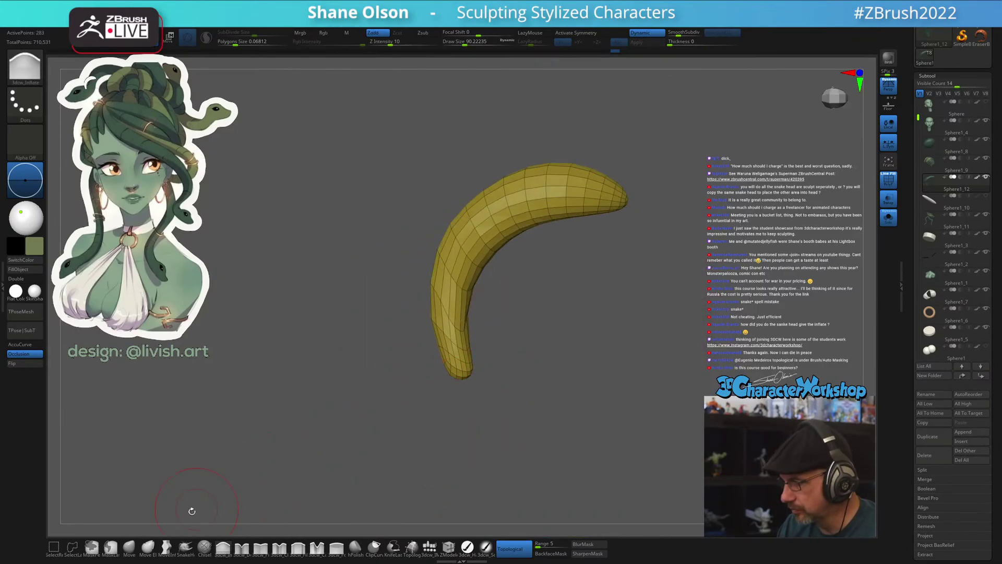
click(130, 551)
key(])
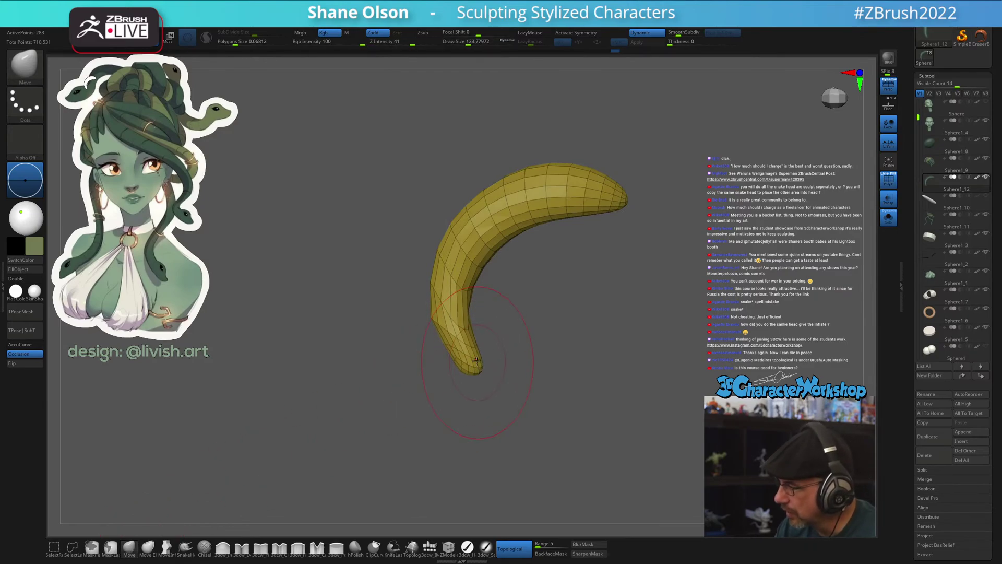
drag(444, 313, 418, 315)
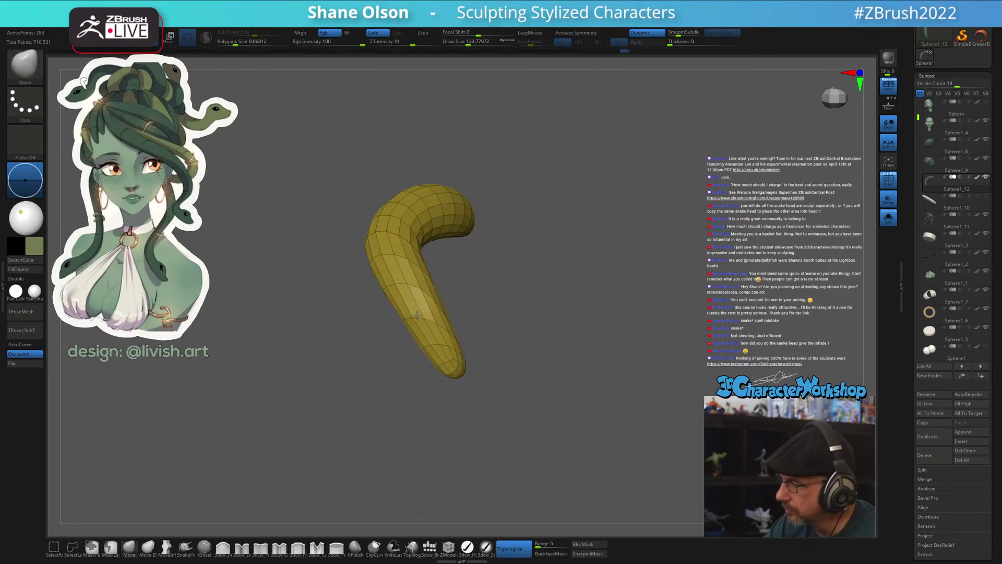
drag(483, 303, 450, 369)
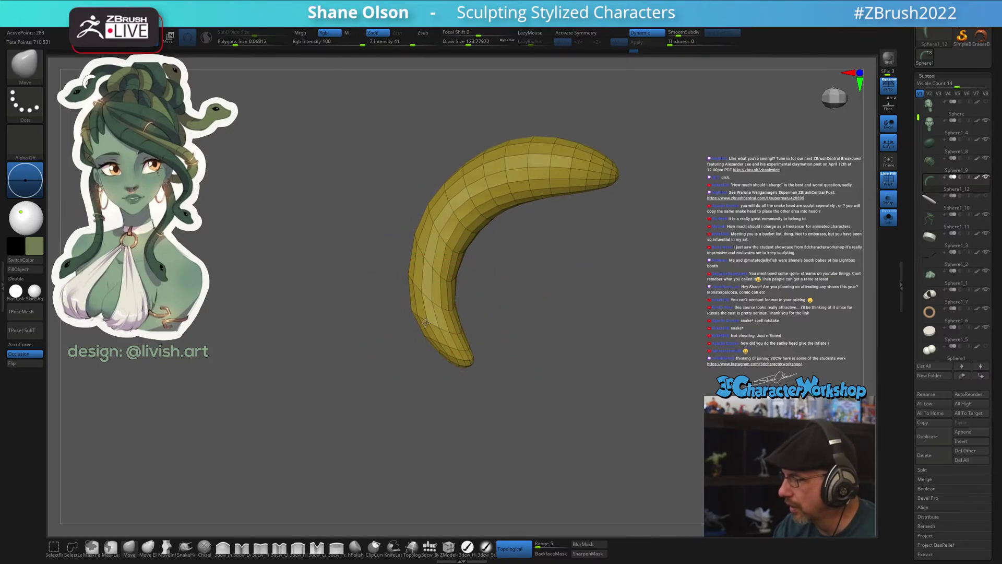
mouse_move(427, 327)
mouse_down()
mouse_move(425, 225)
mouse_move(425, 336)
mouse_move(600, 324)
mouse_move(600, 343)
mouse_move(674, 335)
mouse_up()
ctrl+shift+click(601, 343)
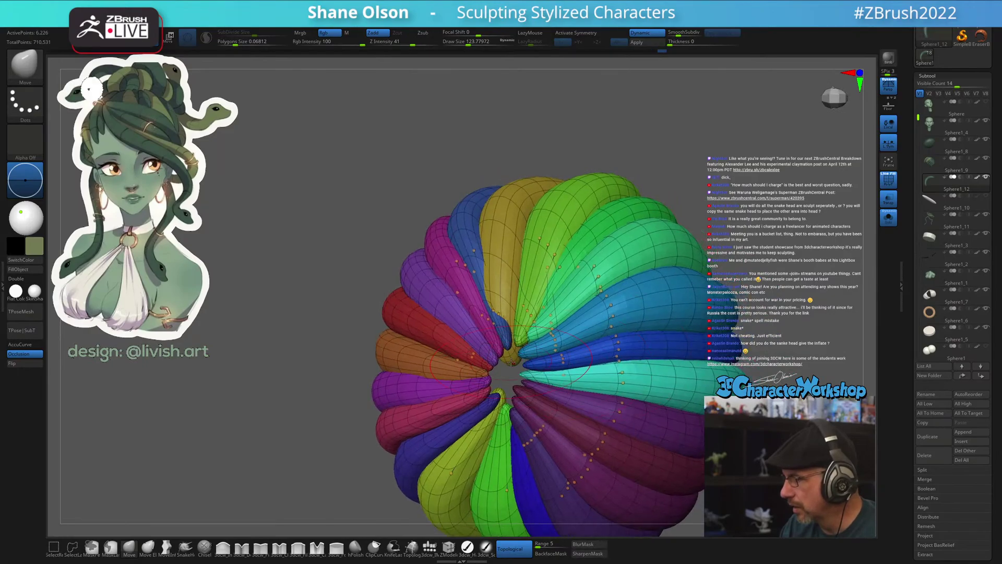
Adjust the strand tips around the bun's opening with the Move brush, reducing its draw size to about 87
right_drag(512, 366, 491, 329)
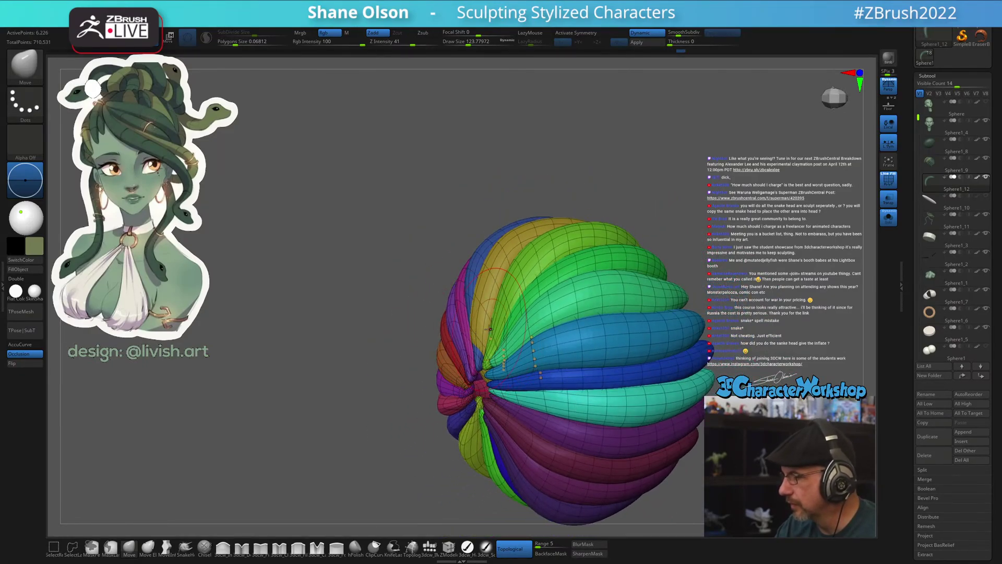
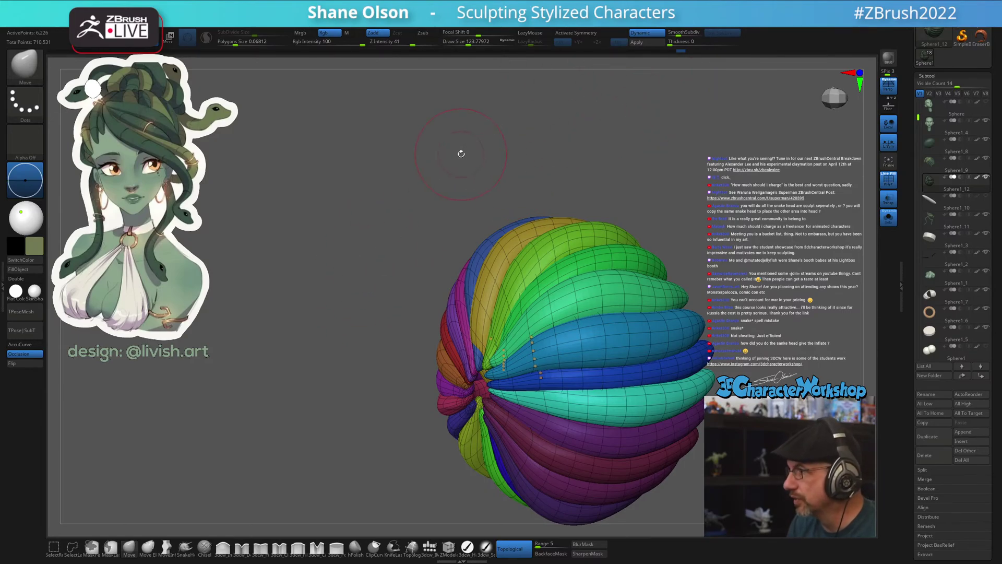
drag(461, 153, 646, 217)
alt+right_drag(496, 299, 463, 296)
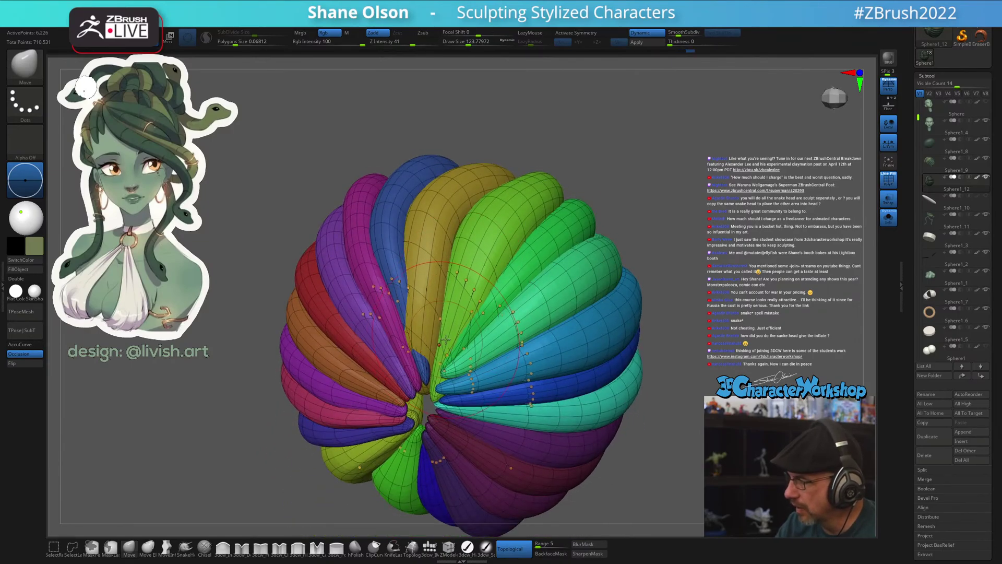
right_drag(447, 345, 447, 359)
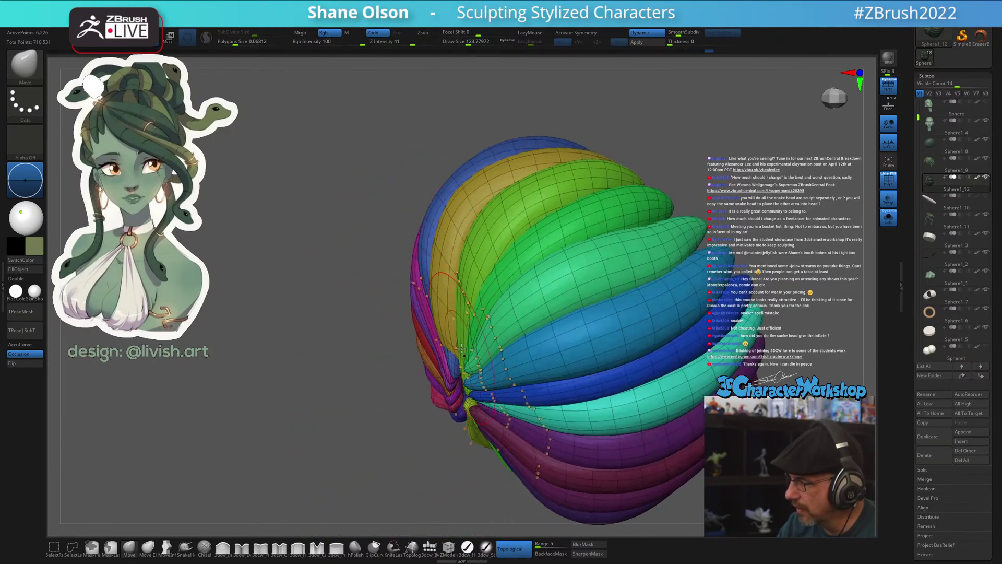
right_drag(463, 321, 459, 398)
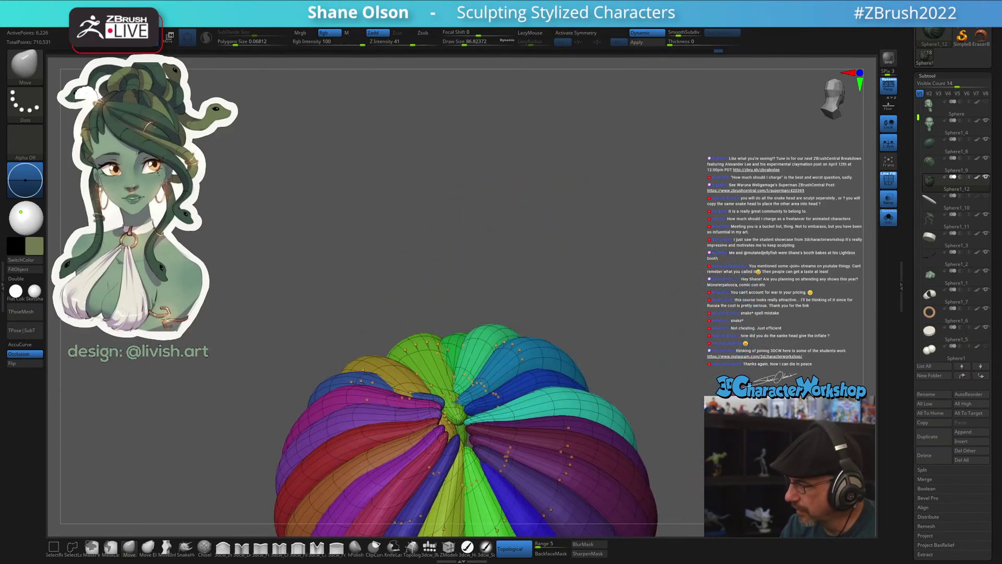
key(shift)
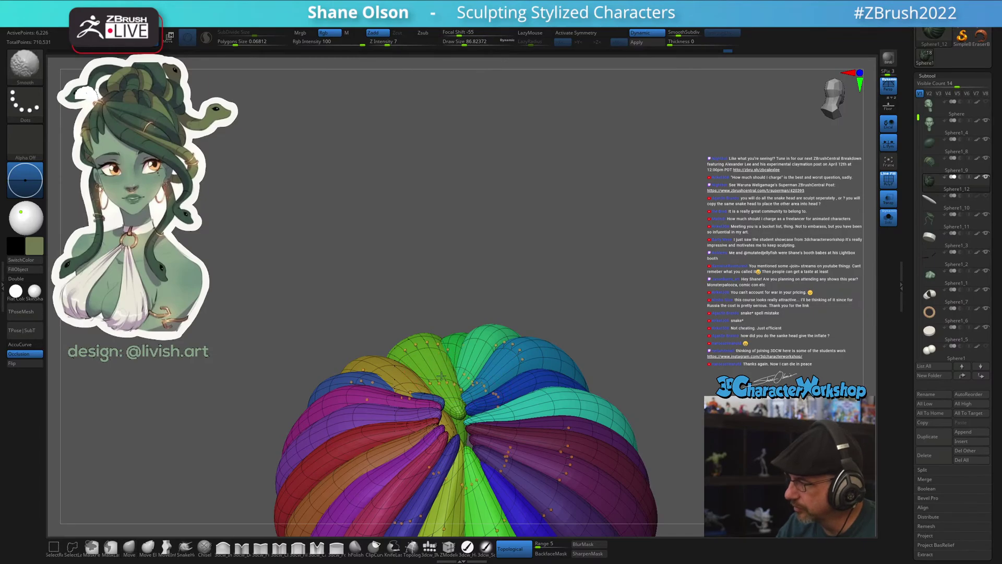
mouse_move(426, 345)
right_down()
mouse_move(486, 422)
mouse_move(469, 406)
mouse_move(513, 316)
mouse_move(511, 376)
mouse_move(478, 357)
right_up()
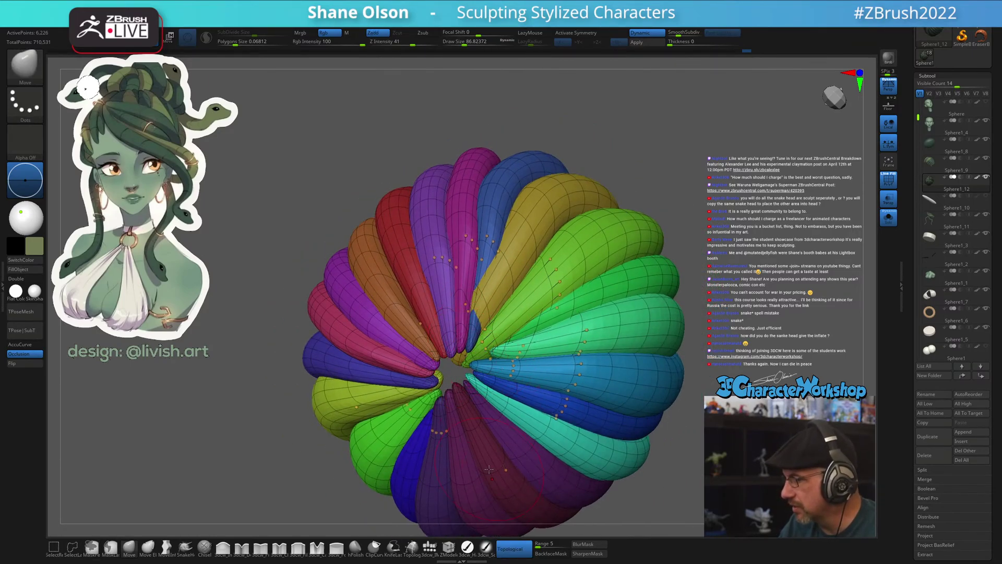
Mask every bun strand except the lime green one by polygroup, with the transform gizmo placed on that strand
key(w)
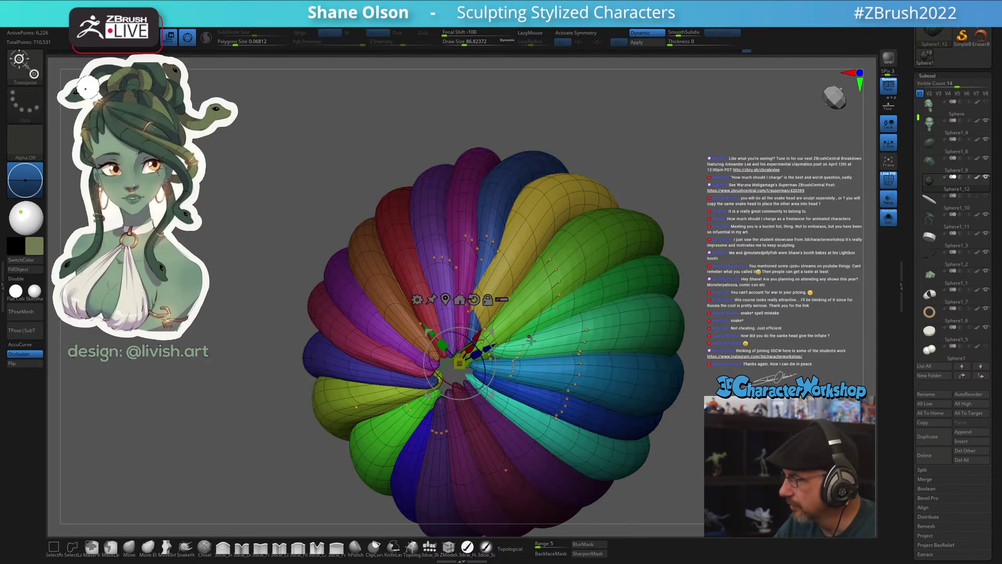
key(q)
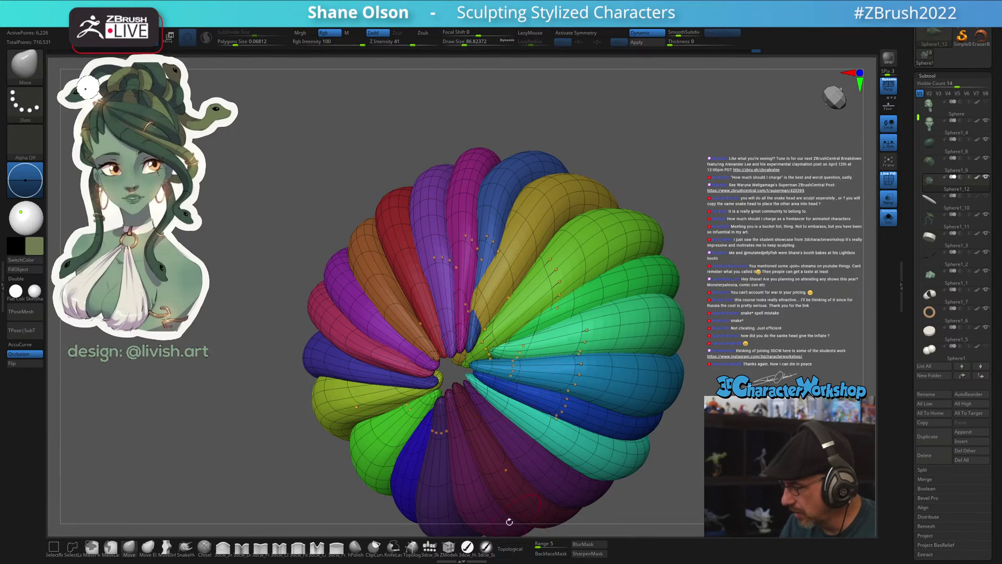
key(w)
alt+click(523, 323)
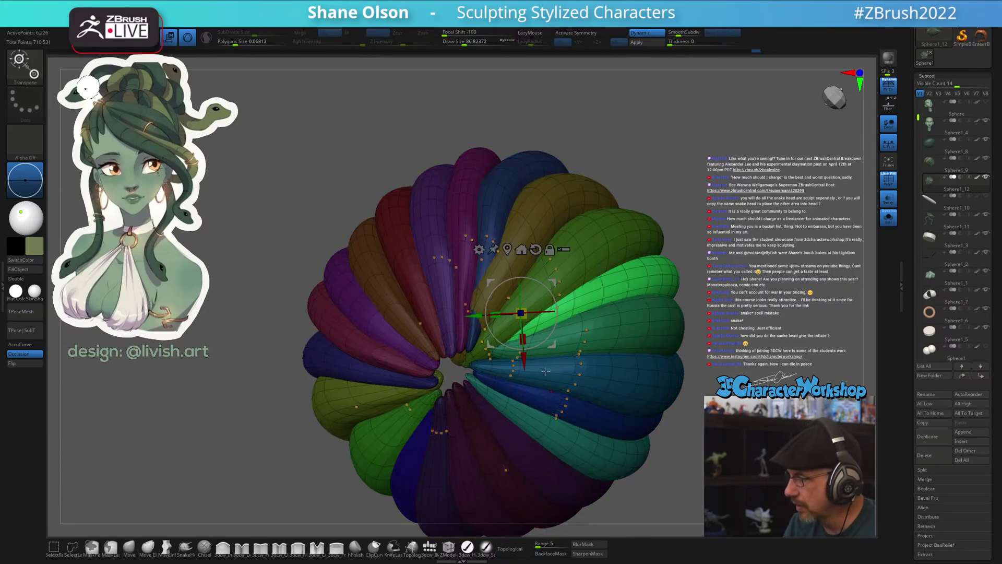
alt+click(588, 251)
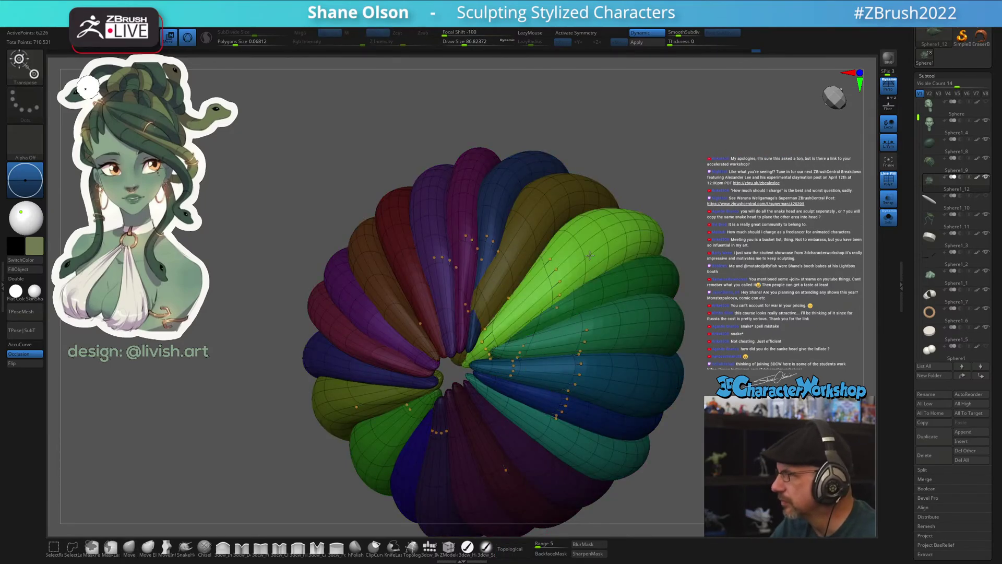
drag(684, 235, 652, 267)
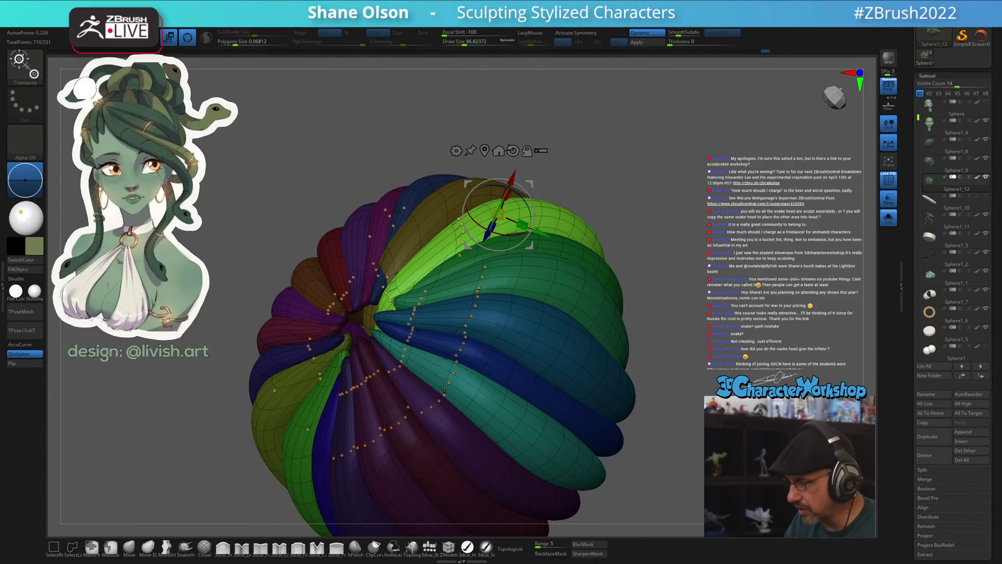
drag(405, 390, 433, 359)
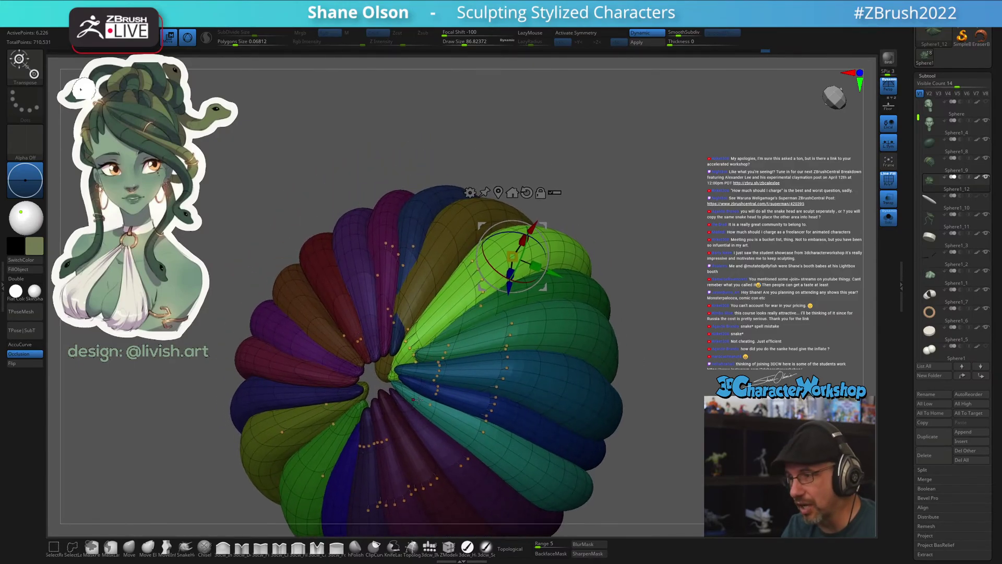
Adjust the unmasked lime green strand near the bun's opening with the Move brush at a draw size of about 116
drag(418, 400, 428, 404)
key(q)
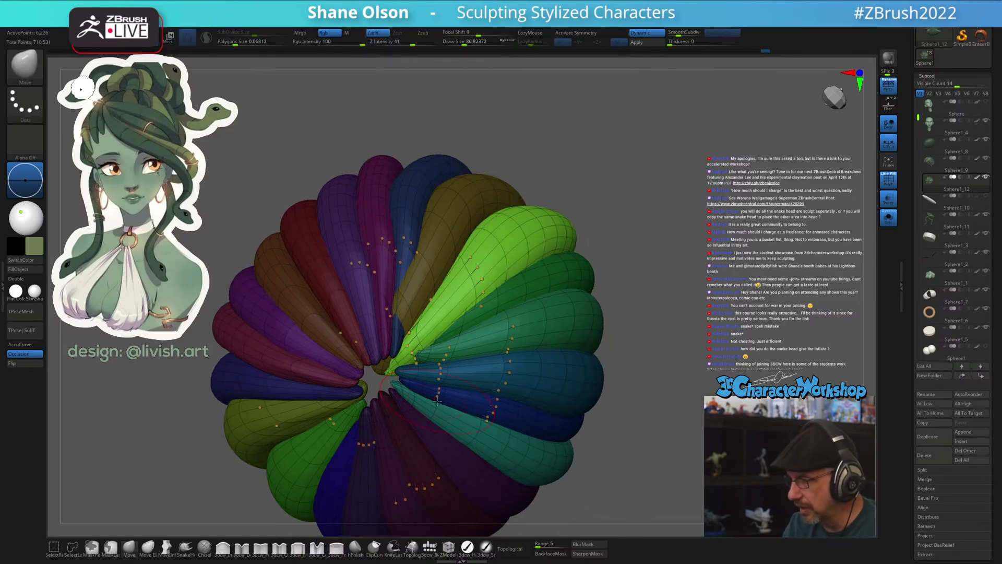
mouse_move(422, 353)
right_down()
mouse_move(419, 343)
mouse_move(466, 295)
right_up()
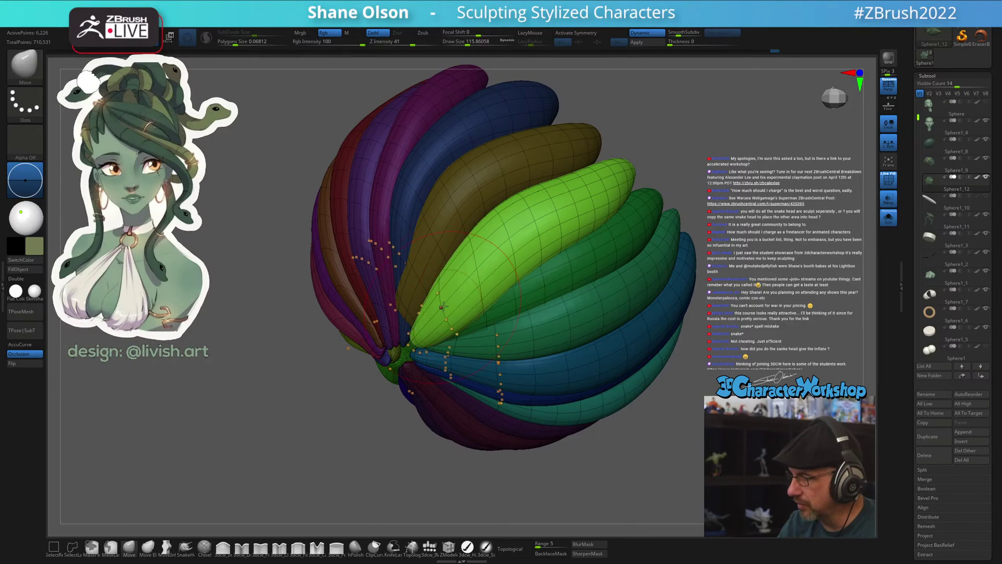
right_drag(444, 306, 457, 262)
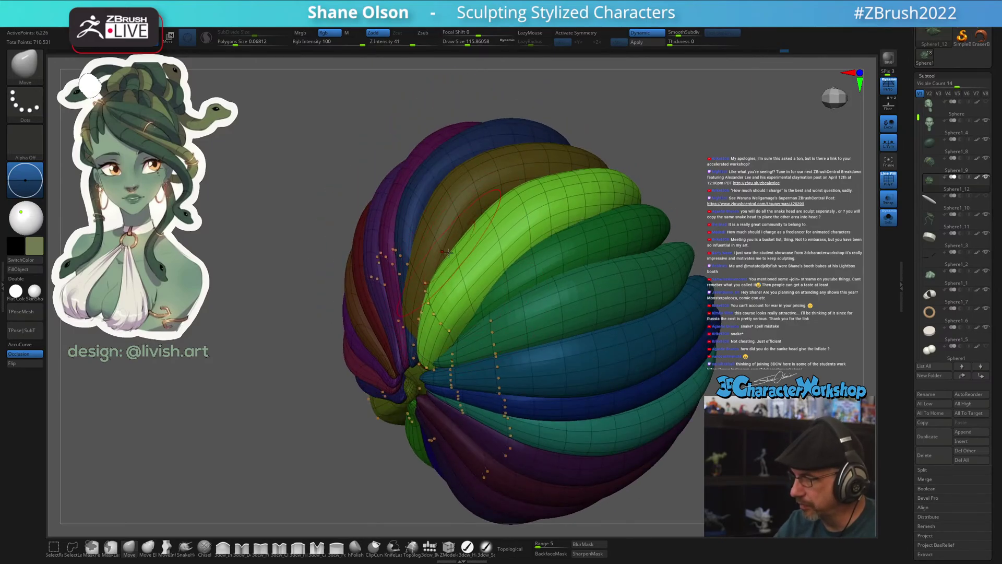
right_drag(466, 290, 442, 312)
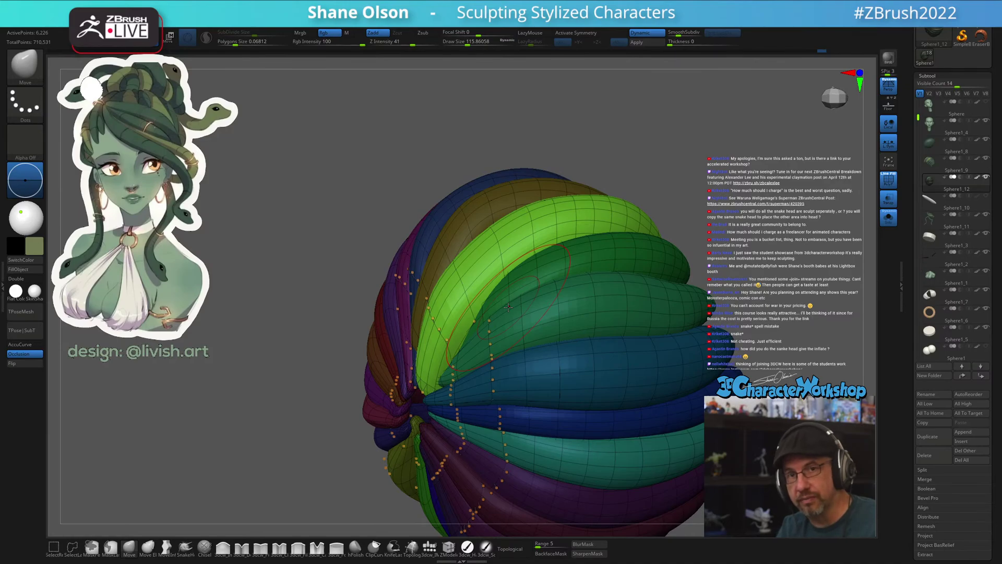
right_drag(508, 307, 407, 398)
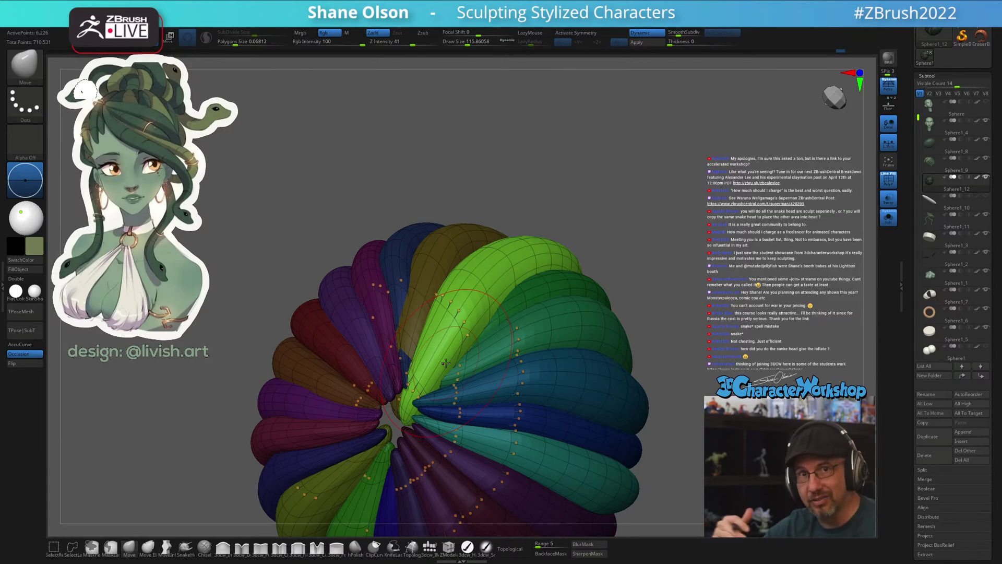
right_drag(445, 362, 415, 429)
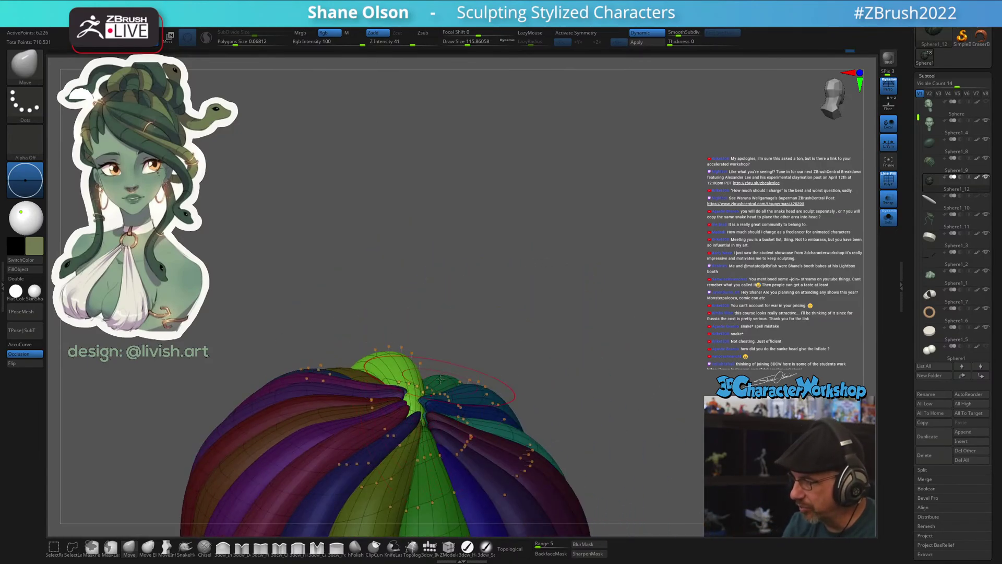
Reshape the lime green strand's overall curve with the Move brush at a draw size of about 177
right_drag(439, 379, 418, 381)
right_drag(469, 326, 555, 257)
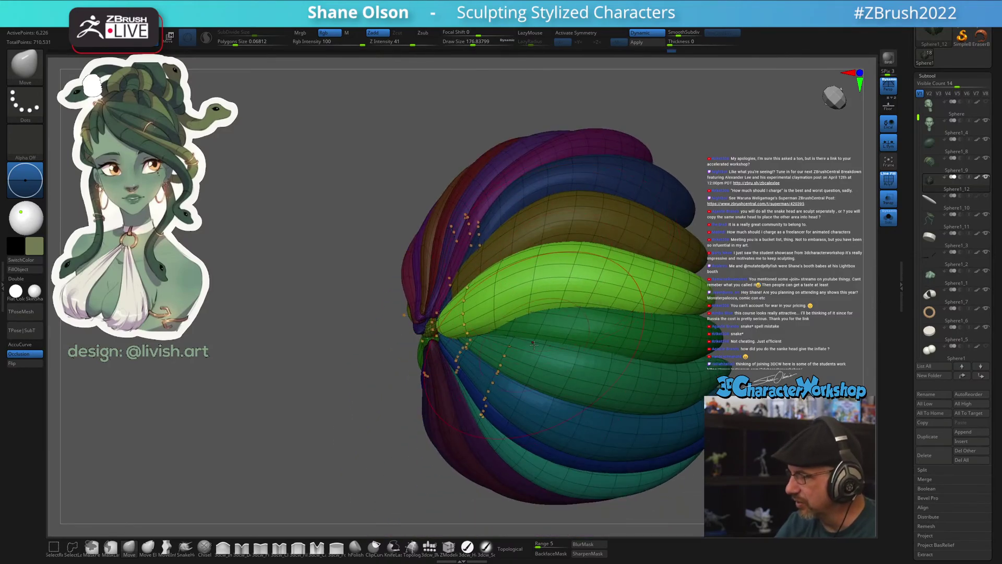
right_drag(533, 344, 537, 350)
drag(649, 308, 650, 298)
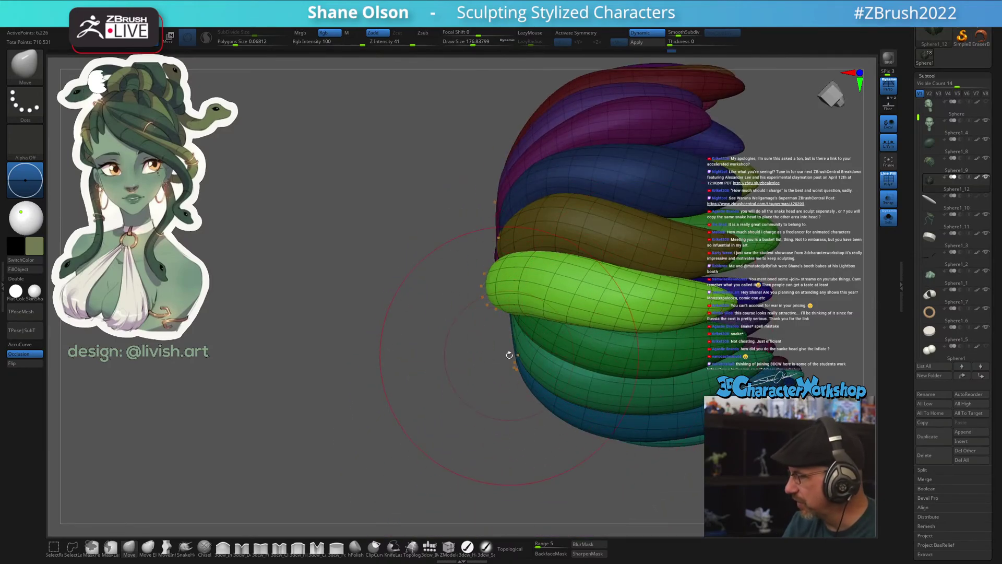
right_drag(509, 355, 508, 319)
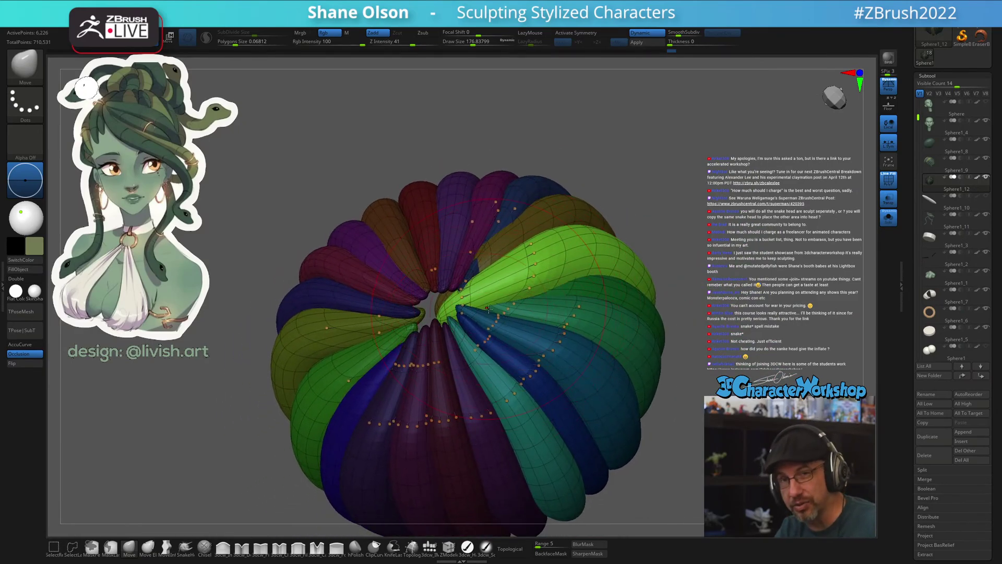
right_drag(497, 310, 490, 313)
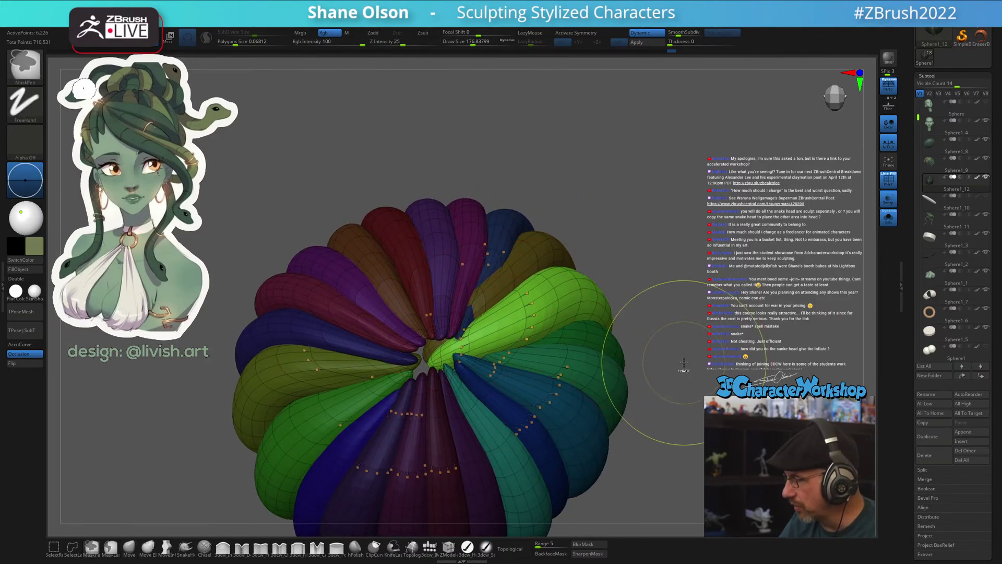
Isolate one purple strand of the bun and bring up the transform gizmo on it
mouse_move(647, 365)
right_down()
mouse_move(690, 344)
mouse_move(653, 384)
mouse_move(551, 365)
mouse_move(506, 375)
mouse_move(428, 307)
mouse_move(455, 331)
mouse_move(503, 334)
mouse_move(468, 306)
mouse_move(474, 299)
right_up()
key(ctrl+shift)
ctrl+shift+click(428, 305)
key(w)
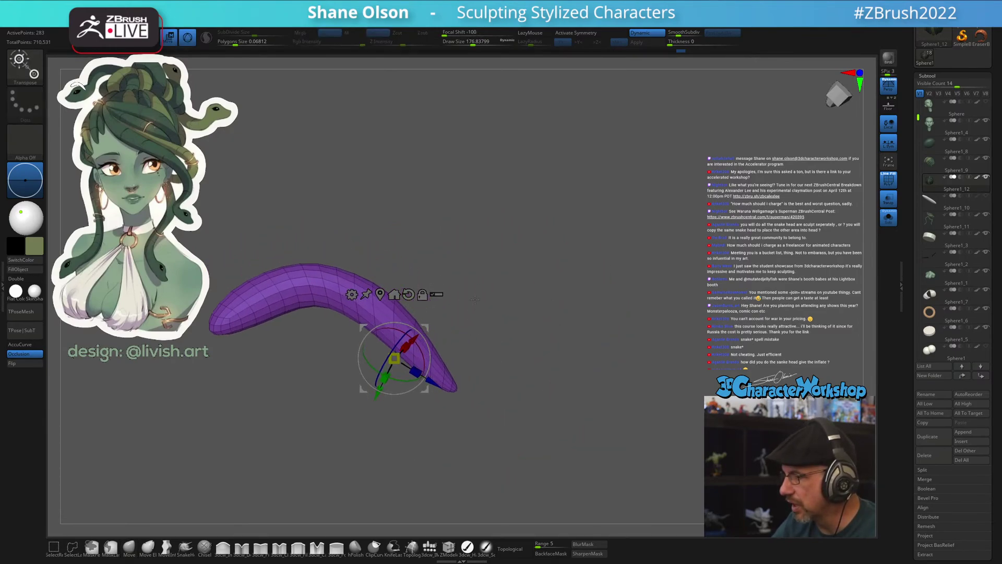
Mask the purple strand except its tapered tip using the MaskLasso brush, and place the gizmo at the mask's edge
mouse_move(464, 240)
ctrl+mouse_down()
mouse_move(177, 432)
mouse_move(315, 454)
ctrl+mouse_up()
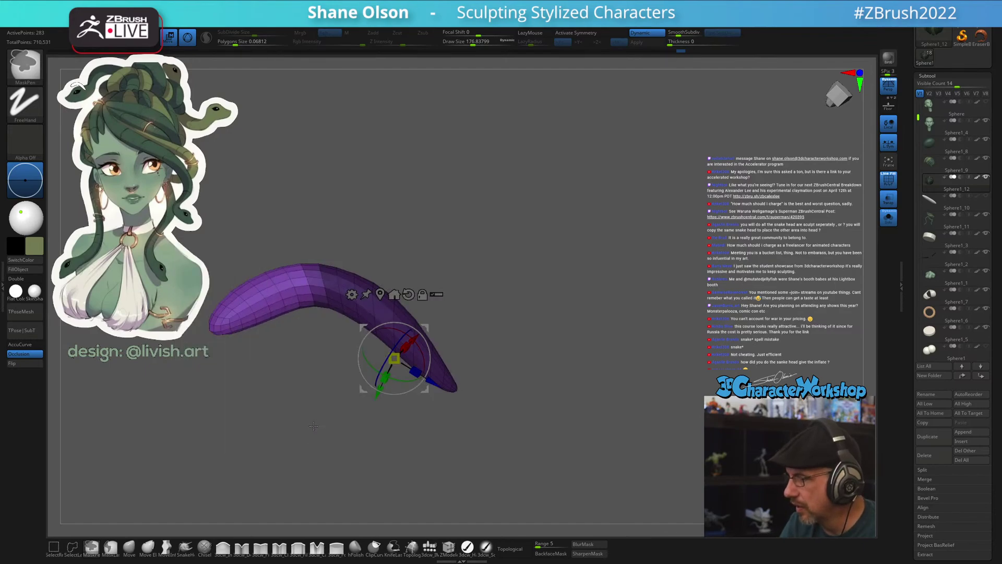
click(110, 547)
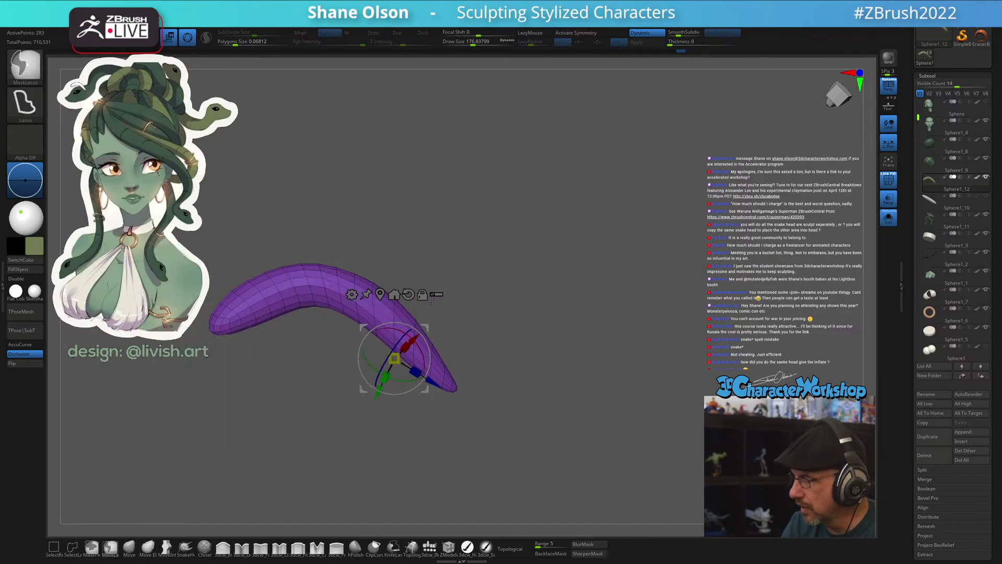
mouse_move(473, 272)
ctrl+mouse_down()
mouse_move(314, 149)
mouse_move(376, 412)
mouse_move(453, 321)
ctrl+mouse_up()
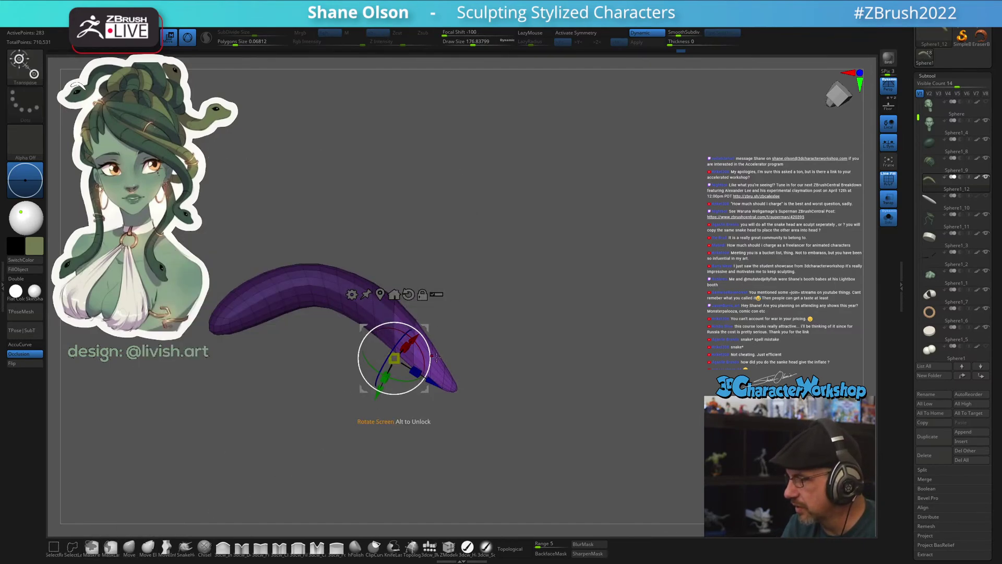
alt+right_drag(453, 321, 464, 328)
drag(403, 365, 421, 343)
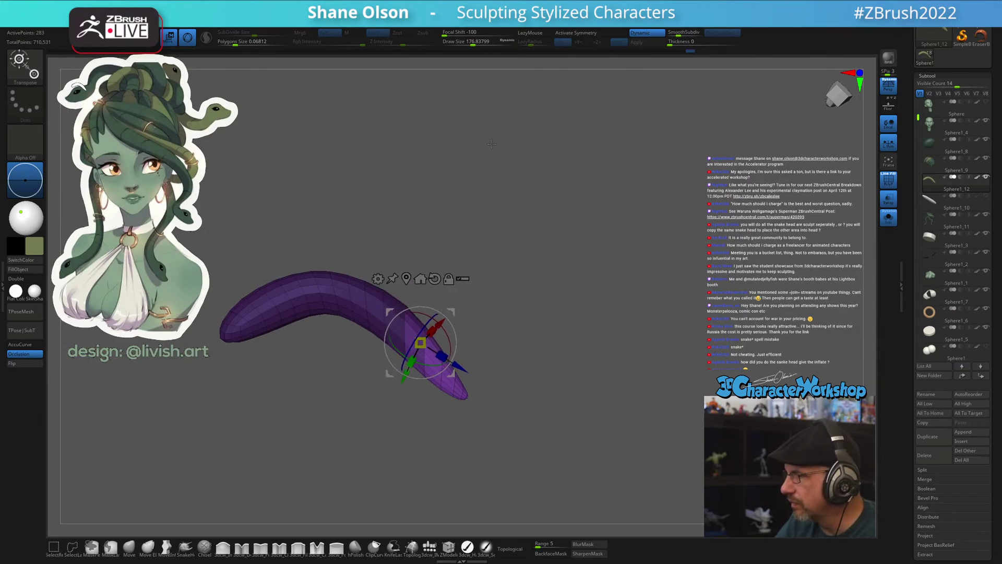
Set the focal shift to about -55 and rotate the purple strand's tip downward with the gizmo
drag(448, 31, 476, 32)
mouse_move(457, 342)
mouse_down()
mouse_move(453, 366)
mouse_move(459, 351)
mouse_up()
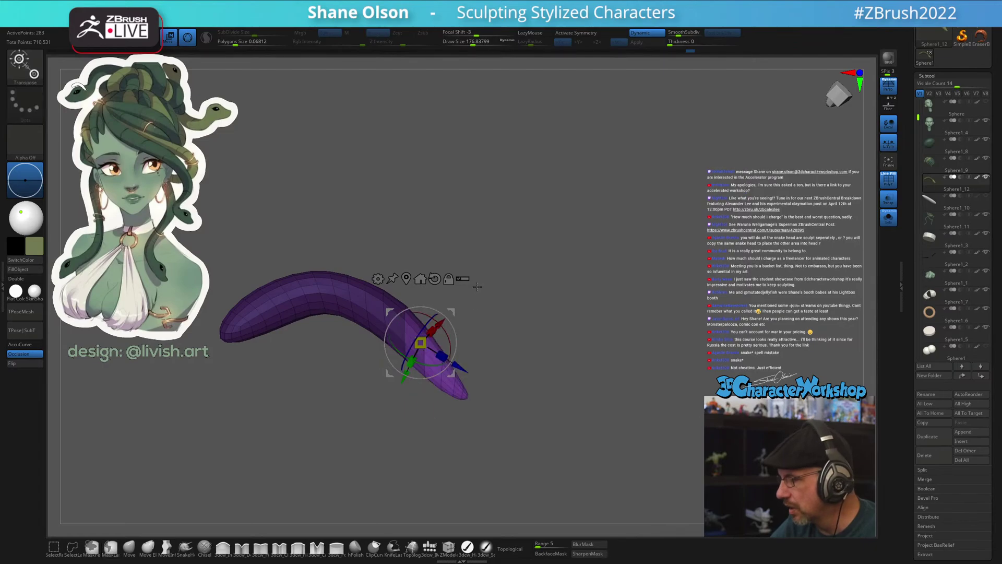
drag(472, 35, 458, 34)
alt+drag(504, 264, 514, 259)
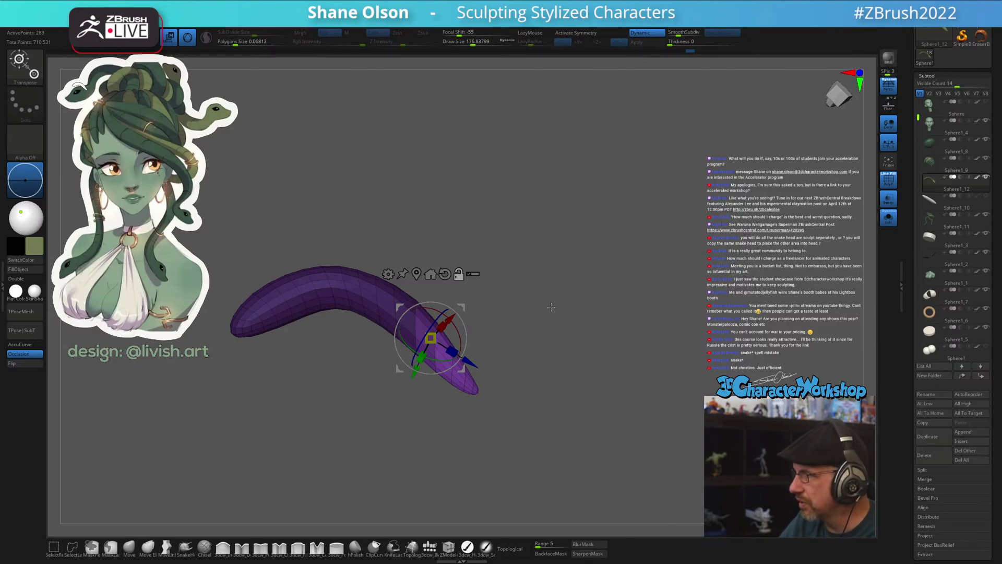
mouse_move(470, 317)
mouse_down()
mouse_move(474, 357)
mouse_move(443, 372)
mouse_move(450, 332)
mouse_move(485, 348)
mouse_move(474, 357)
mouse_move(447, 313)
mouse_move(455, 365)
mouse_move(455, 336)
mouse_move(508, 336)
mouse_move(494, 357)
mouse_move(460, 346)
mouse_move(462, 316)
mouse_move(442, 315)
mouse_up()
key(q)
Refine and smooth the purple strand's bend with the Move brush at a draw size of about 87, and show all strands unmasked
click(129, 551)
key(s)
key([)
drag(488, 362, 541, 372)
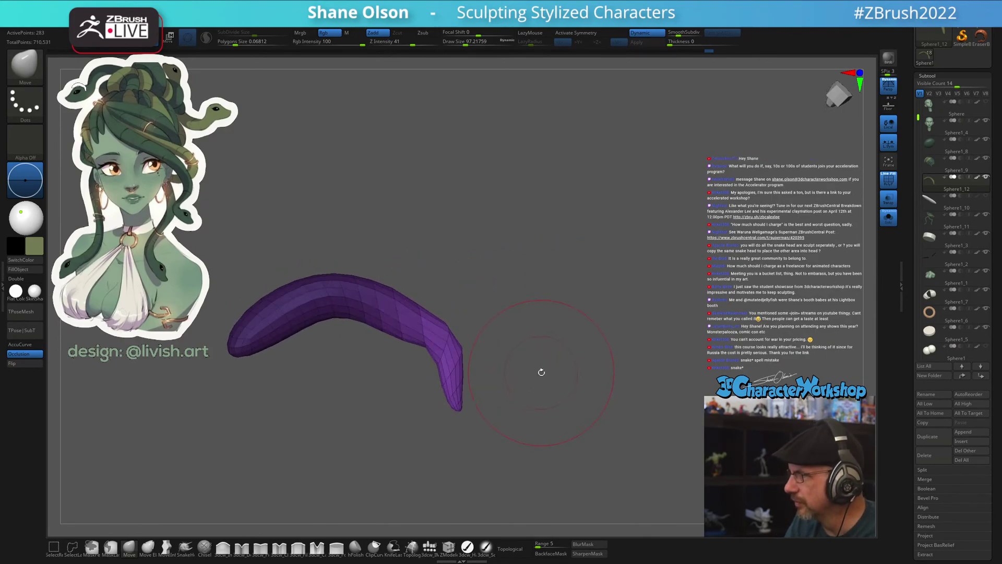
shift+drag(468, 349, 470, 373)
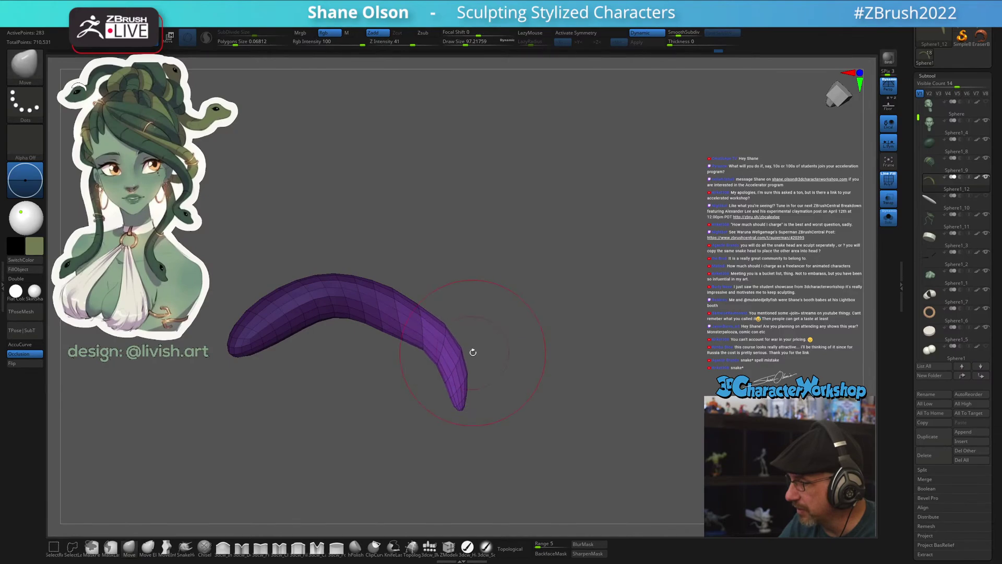
key(ctrl)
ctrl+shift+click(634, 329)
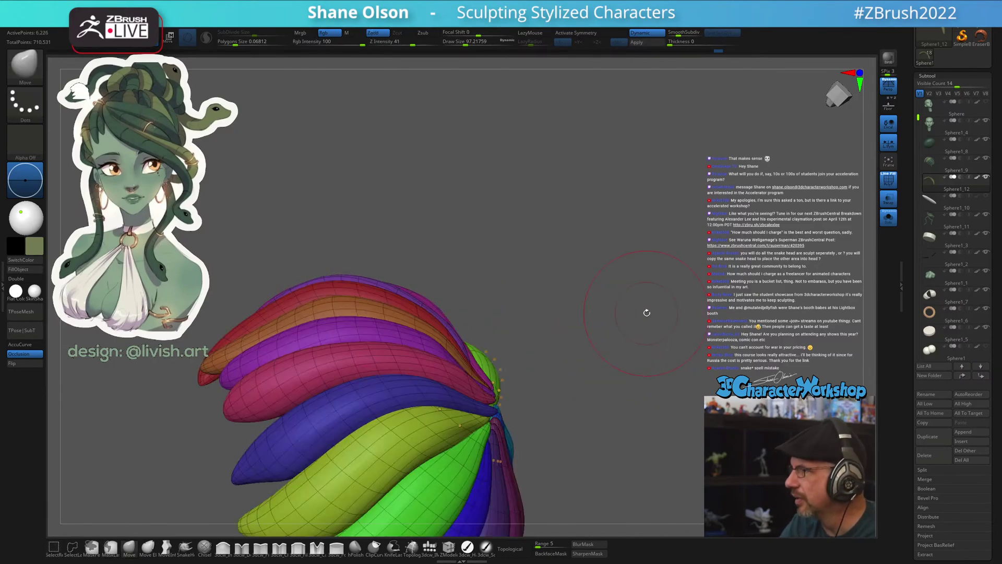
Turn on topological masking for the Move brush with a draw size of about 124, and undo the last stroke on the purple strands
drag(628, 282, 485, 369)
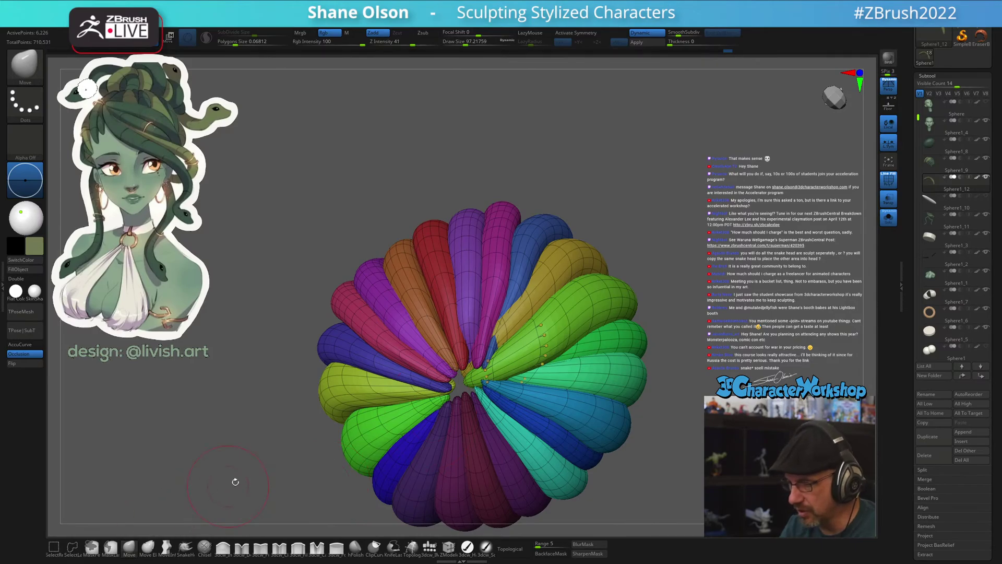
key(s)
drag(473, 334, 476, 330)
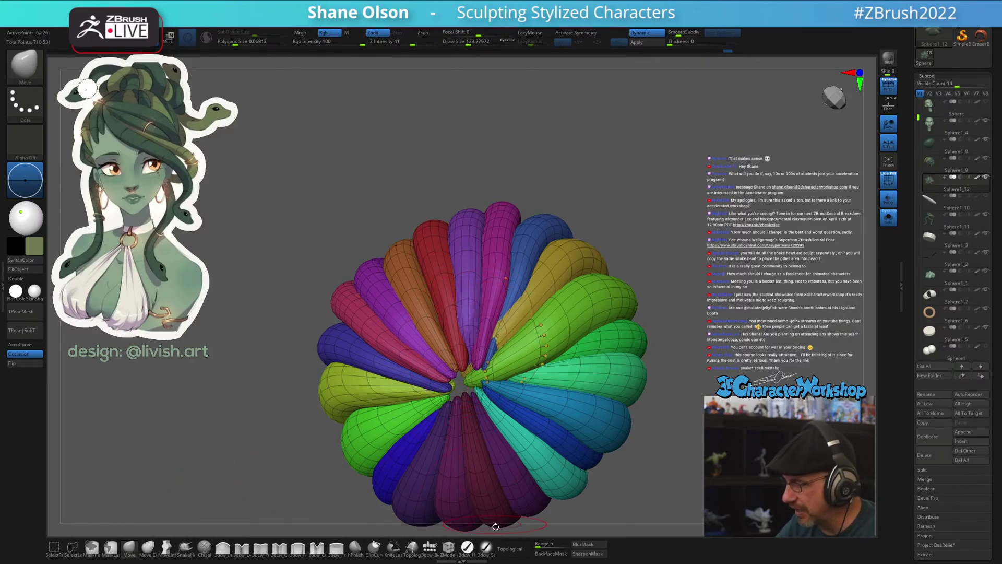
click(510, 548)
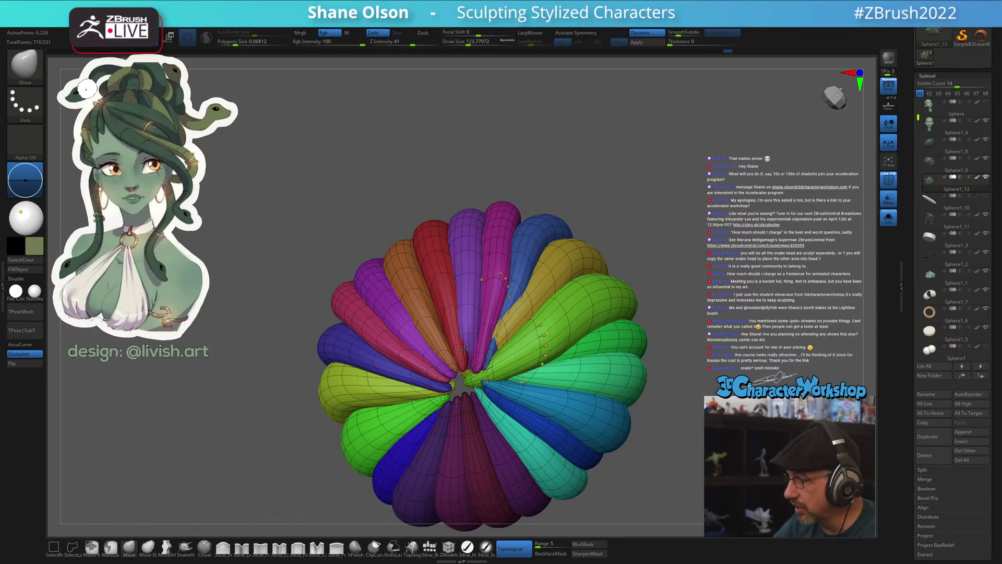
drag(490, 317, 477, 320)
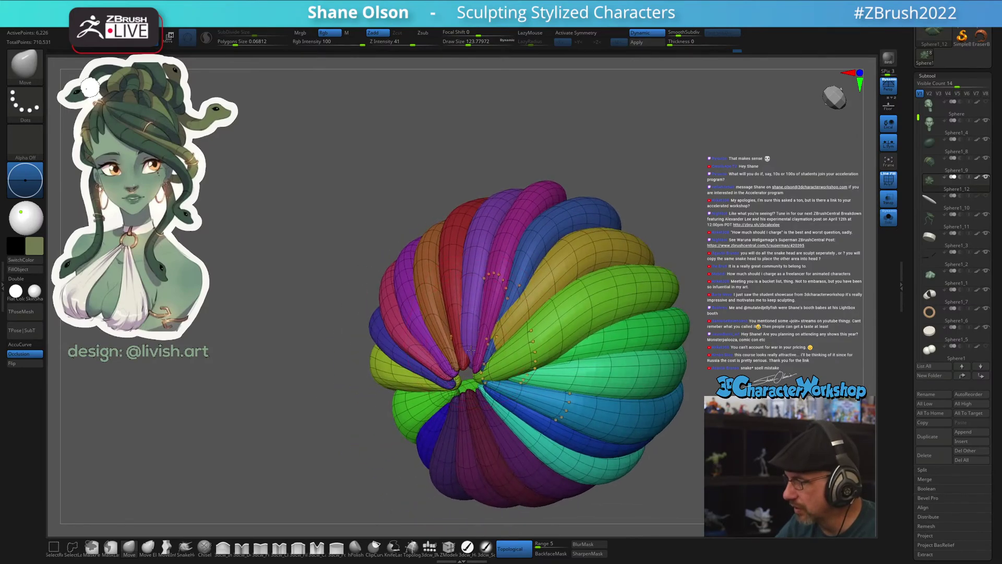
key(ctrl+z)
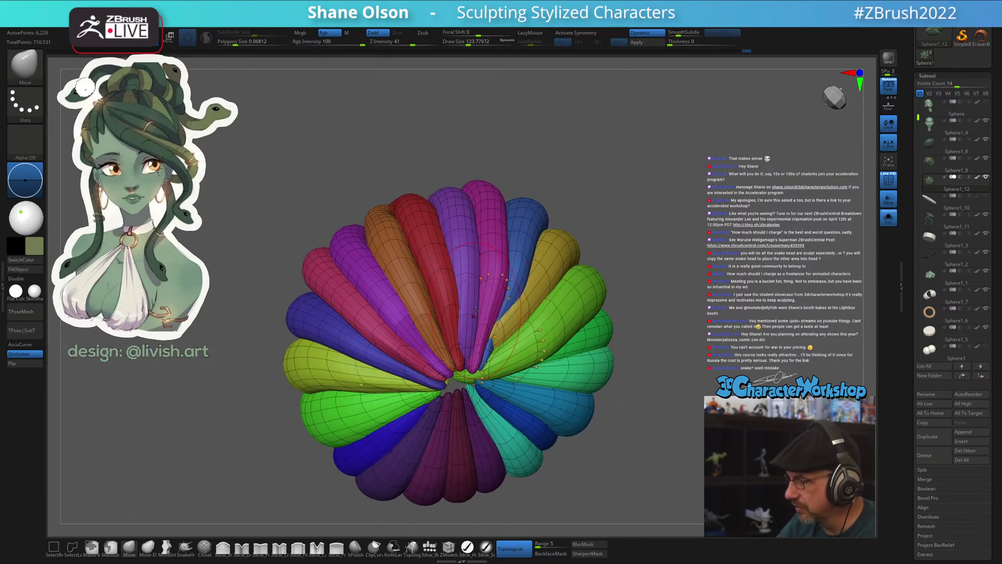
Nudge individual strands around the bun's opening with the topological Move brush, working from several sides
right_drag(474, 313, 472, 305)
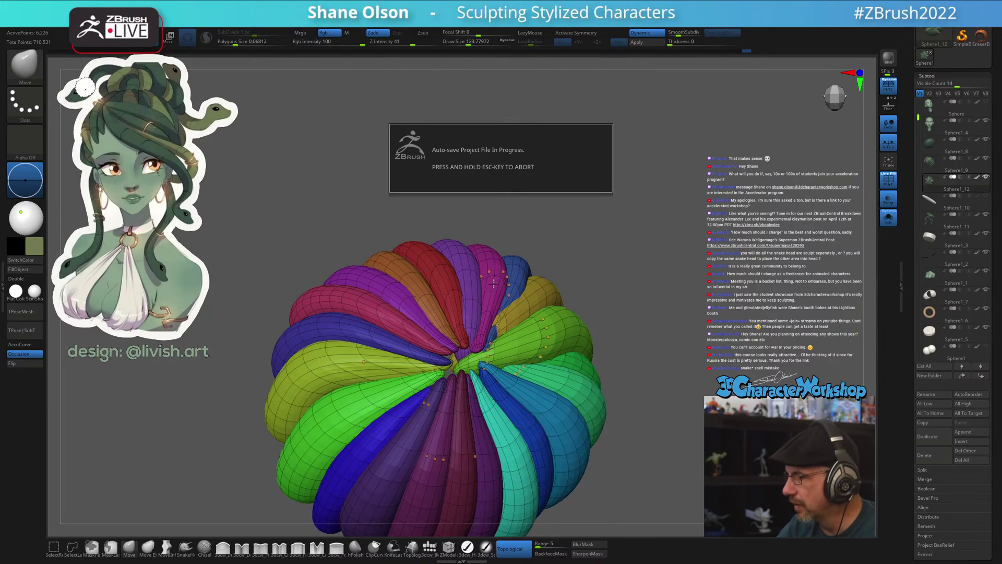
drag(557, 273, 505, 277)
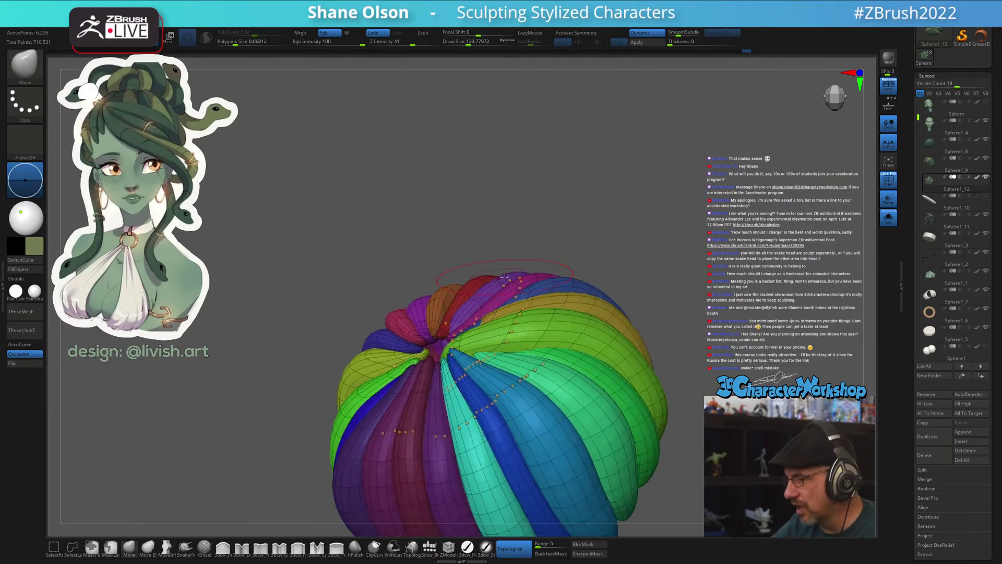
drag(524, 242, 471, 282)
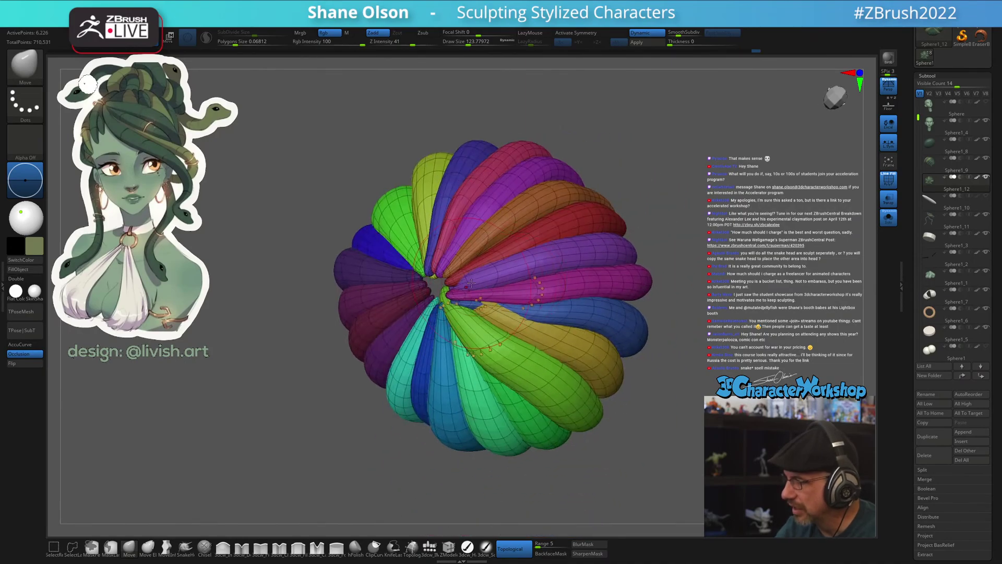
alt+drag(518, 337, 490, 371)
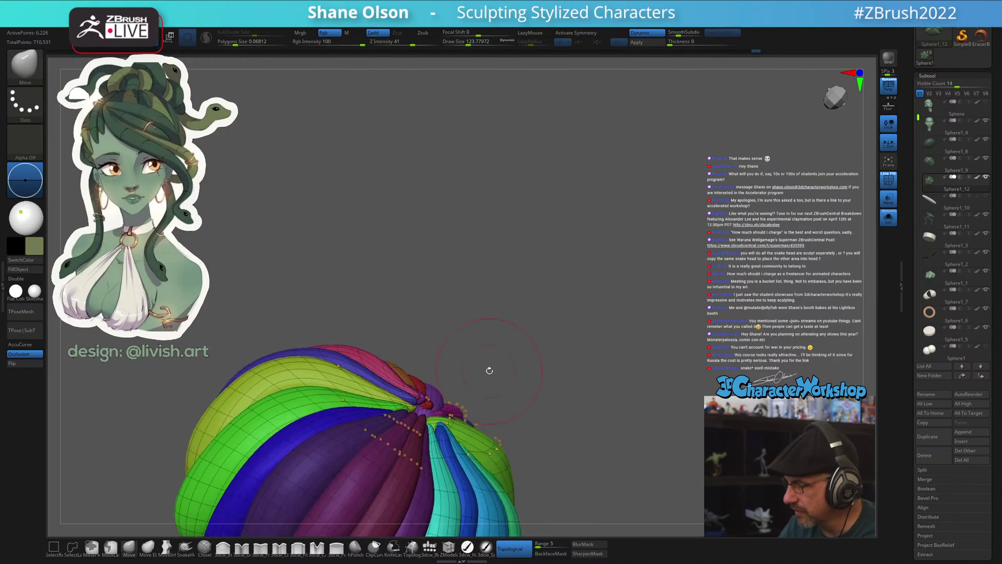
mouse_move(404, 450)
mouse_down()
mouse_move(511, 392)
mouse_move(517, 410)
mouse_move(470, 435)
mouse_move(462, 428)
mouse_up()
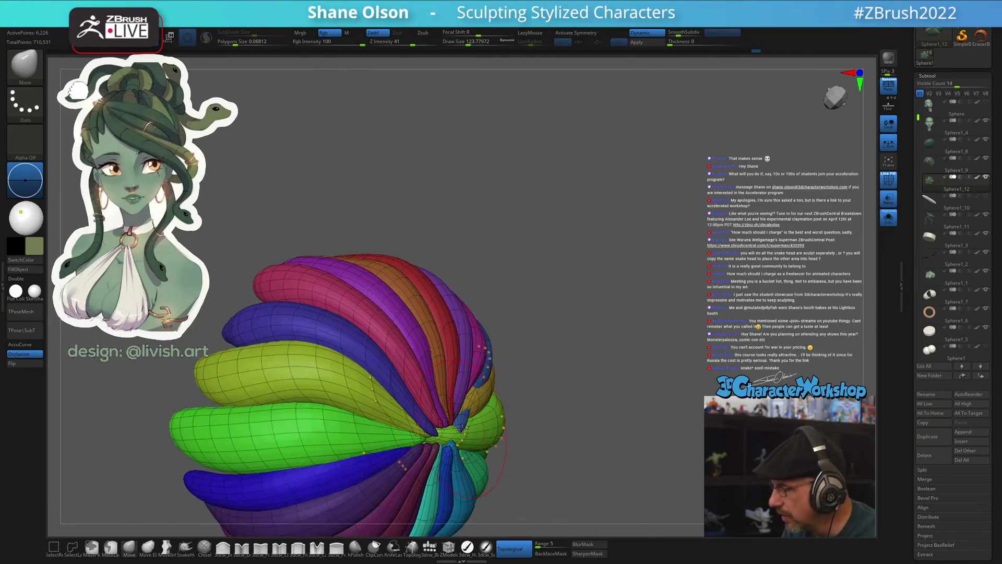
mouse_move(406, 443)
mouse_down()
mouse_move(533, 370)
mouse_move(644, 331)
mouse_move(625, 355)
mouse_move(642, 373)
mouse_move(634, 391)
mouse_up()
Shift the blue and yellow strands' inner ends near the opening with the topological Move brush at a draw size of about 154
key(s)
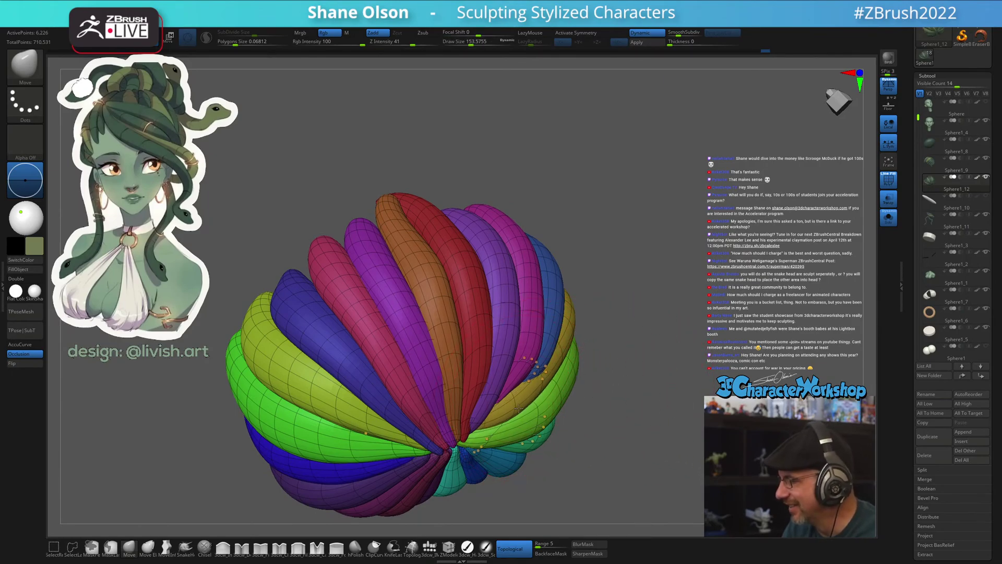
drag(560, 361, 527, 376)
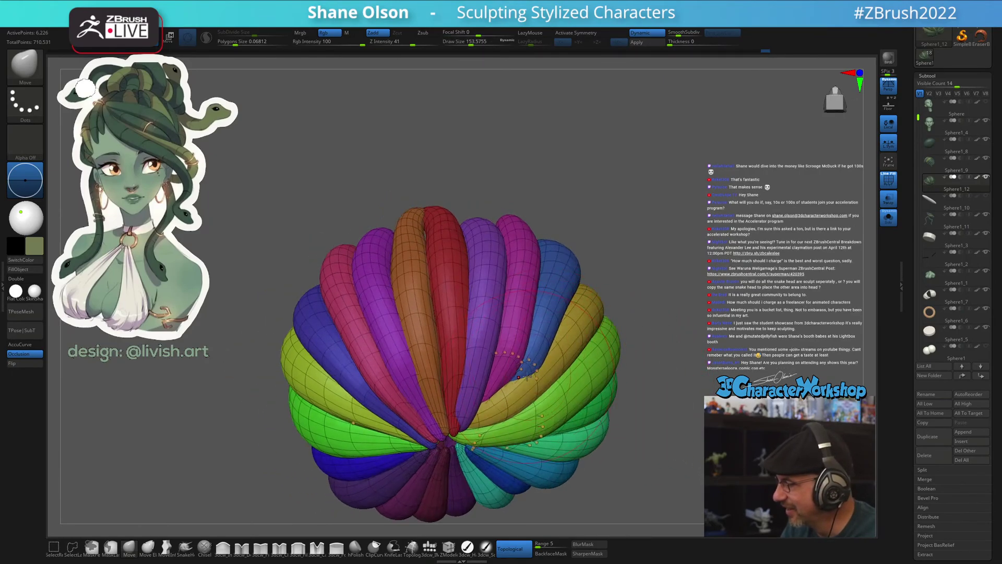
right_drag(545, 341, 517, 327)
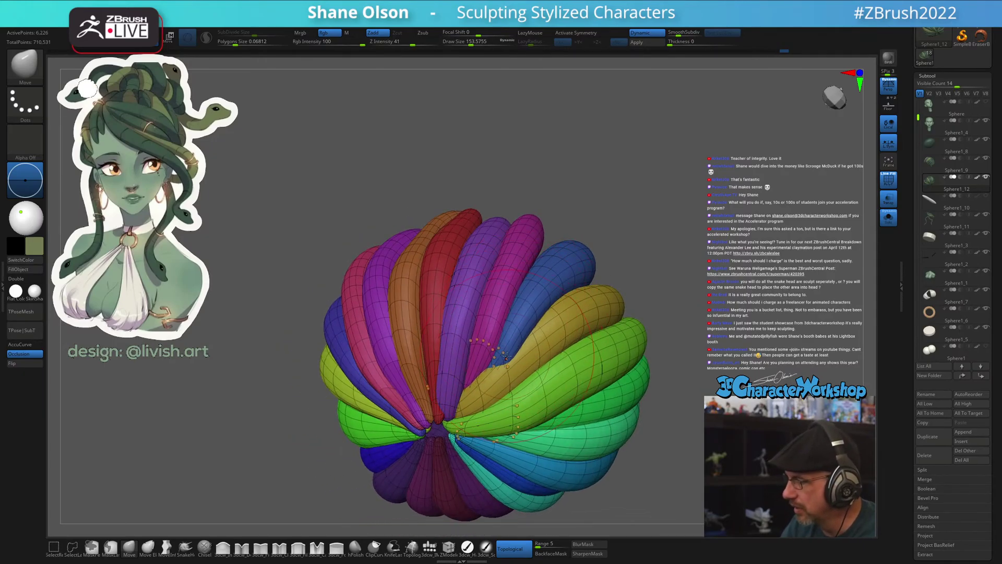
drag(506, 356, 507, 384)
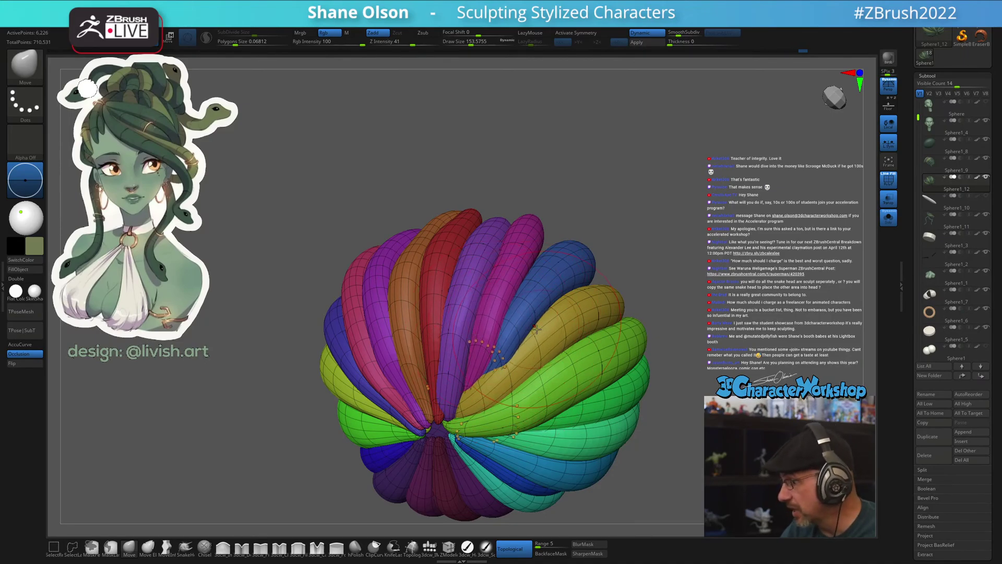
right_drag(536, 328, 521, 331)
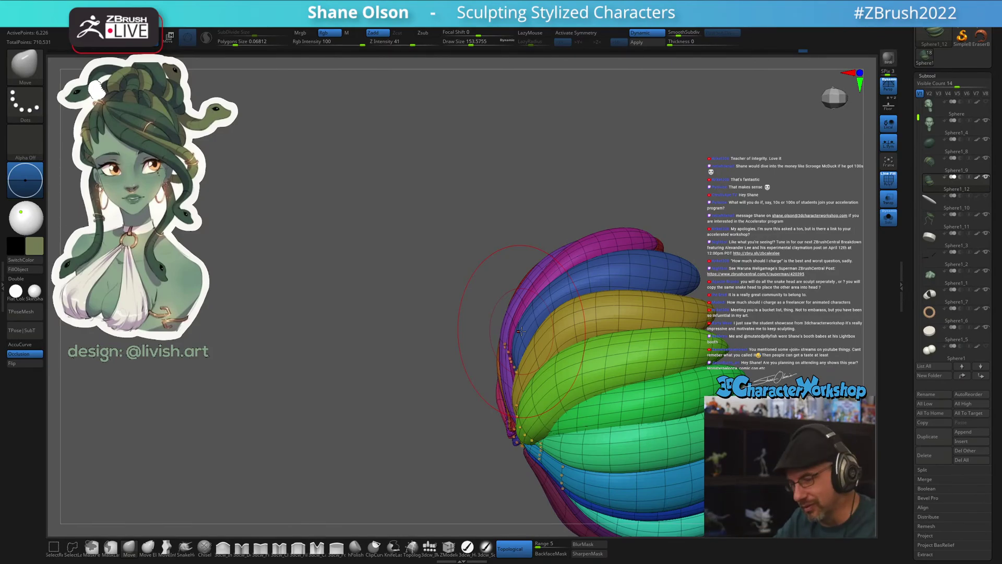
Isolate the pink strand and mask all of it except its inner tip
right_drag(485, 436, 539, 394)
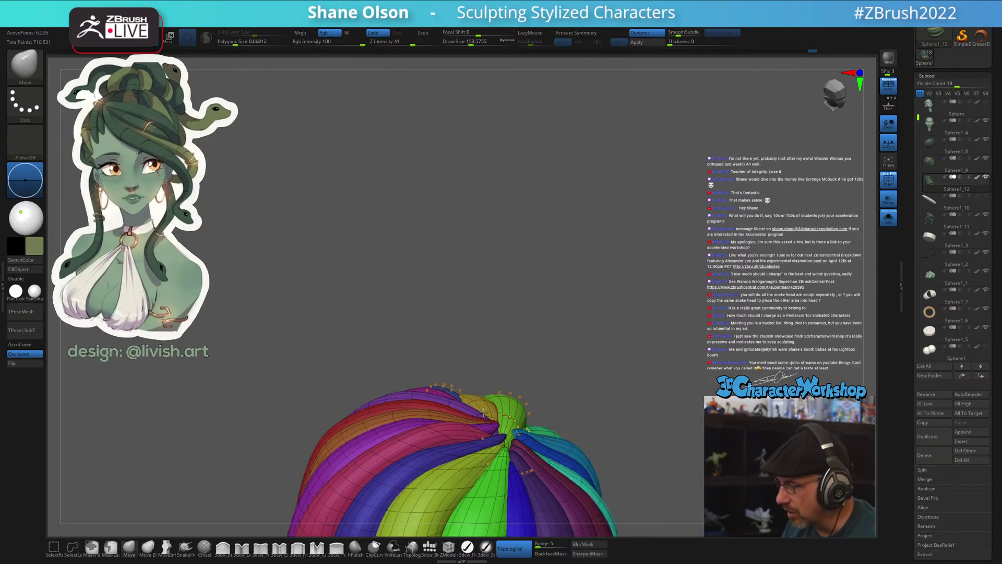
right_drag(569, 355, 467, 415)
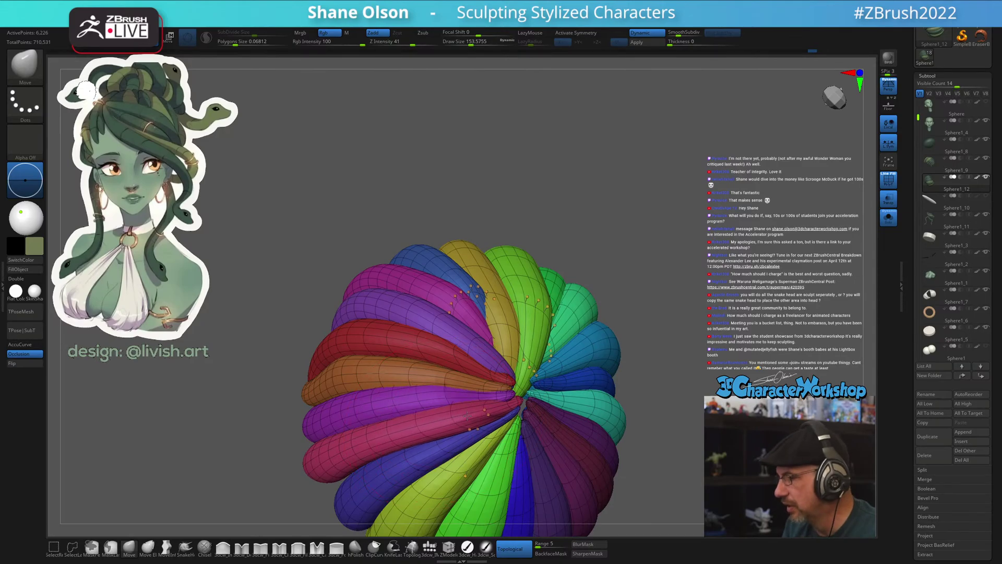
right_drag(556, 385, 515, 314)
alt+click(481, 381)
right_drag(520, 386, 592, 398)
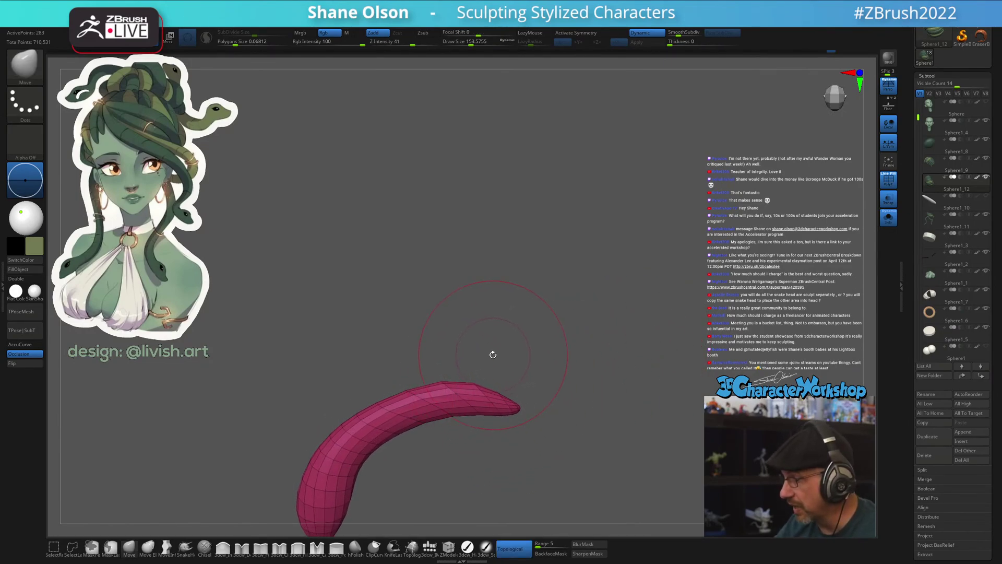
right_drag(493, 355, 490, 354)
ctrl+drag(482, 337, 484, 427)
ctrl+drag(551, 341, 567, 390)
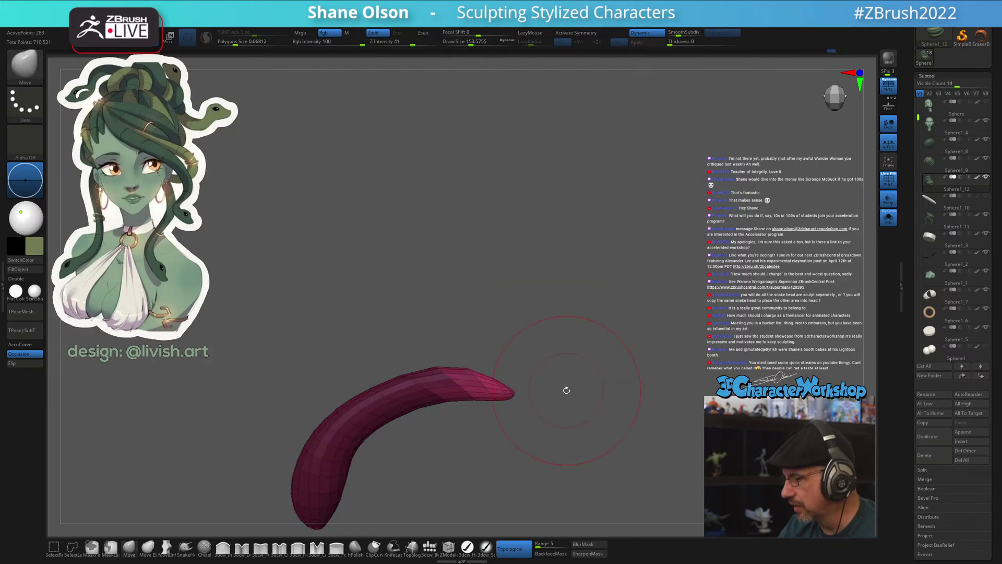
Bend the pink strand's unmasked tip downward with the transform gizmo and clear the mask
key(w)
click(434, 405)
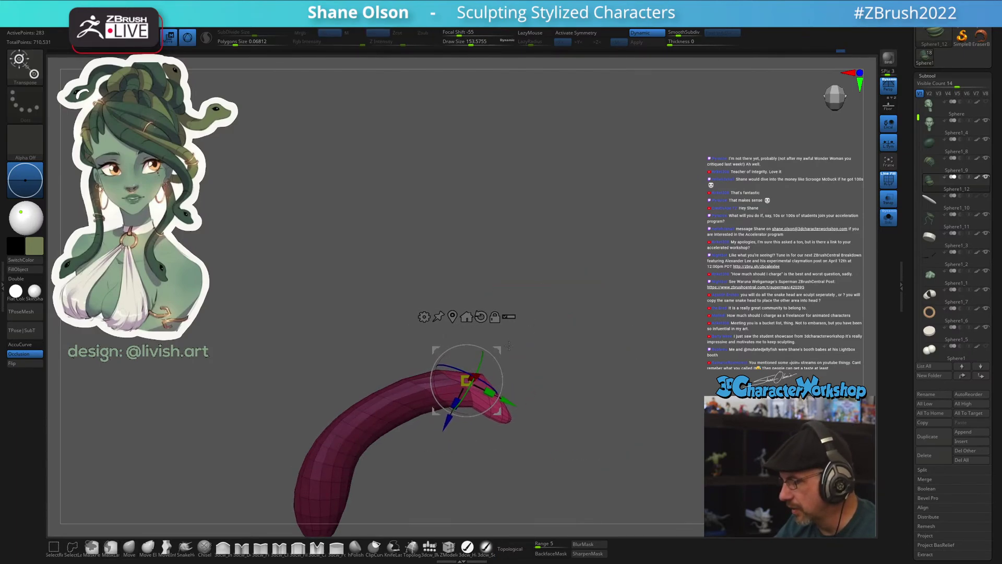
key(q)
ctrl+drag(532, 395, 448, 415)
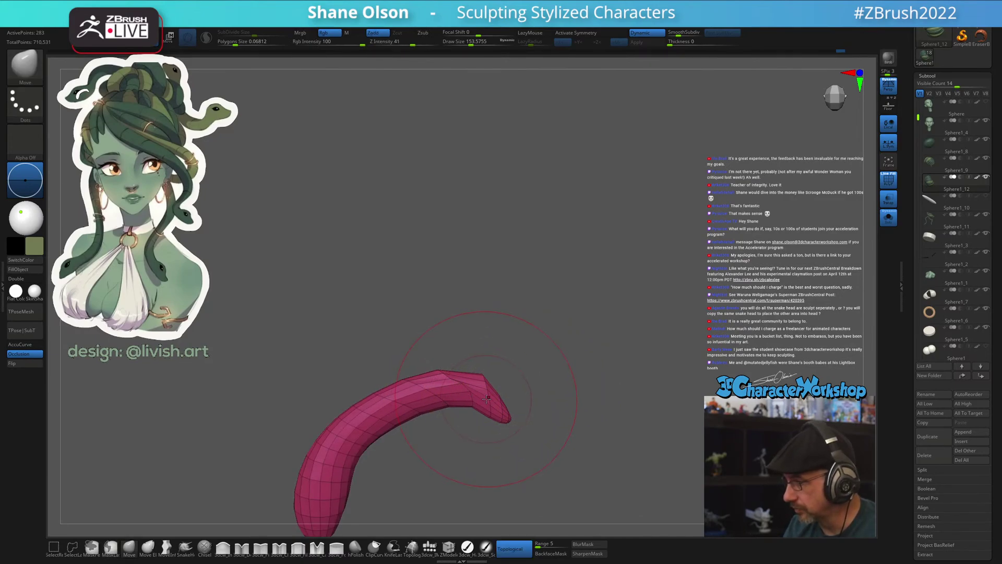
Inflate and smooth the pink strand's bent inner end, and show all strands of the bun
drag(487, 379, 242, 500)
click(232, 547)
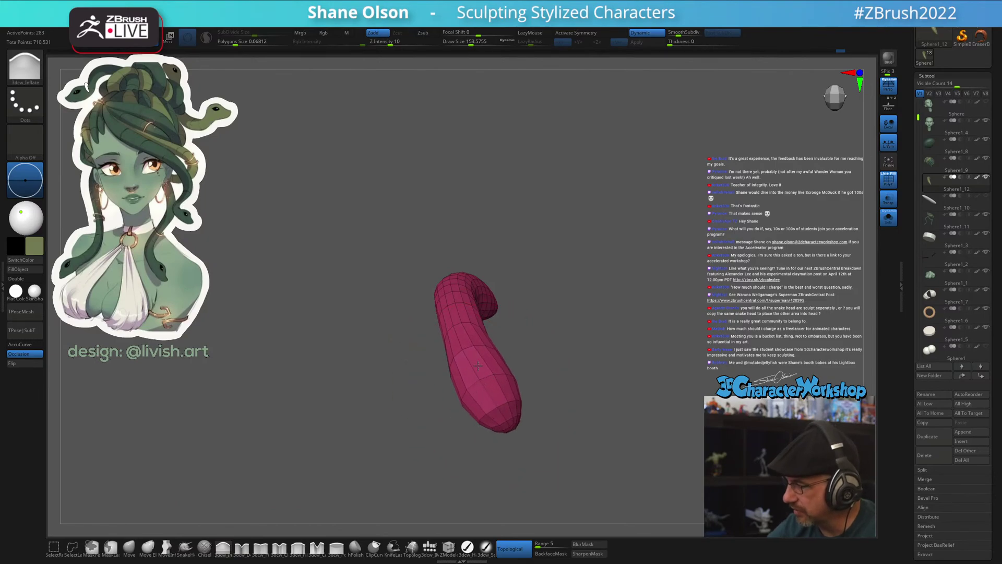
drag(522, 405, 577, 376)
shift+drag(464, 360, 481, 392)
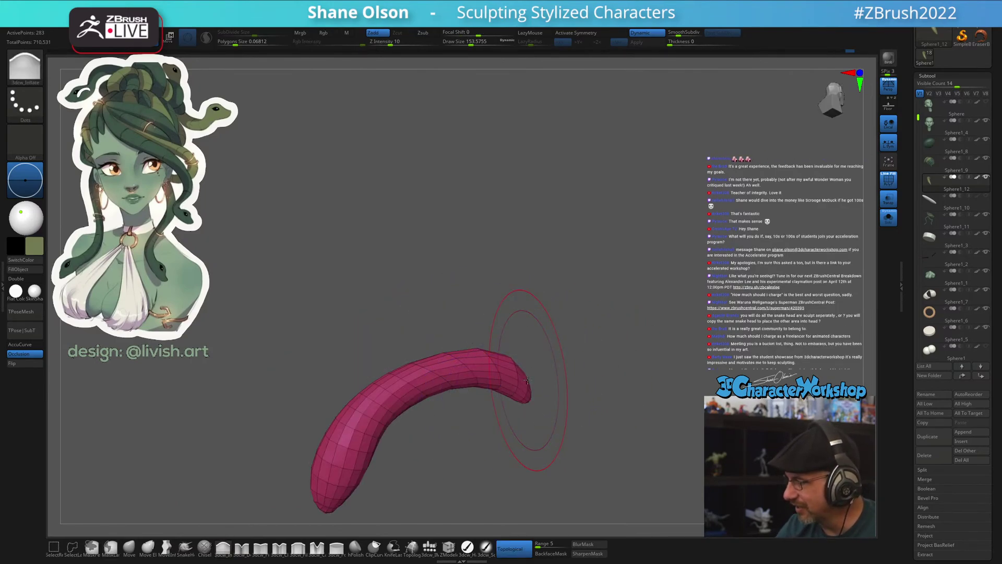
mouse_move(515, 313)
mouse_down()
mouse_move(566, 364)
mouse_move(549, 352)
mouse_move(561, 399)
mouse_up()
key(shift)
ctrl+shift+click(622, 386)
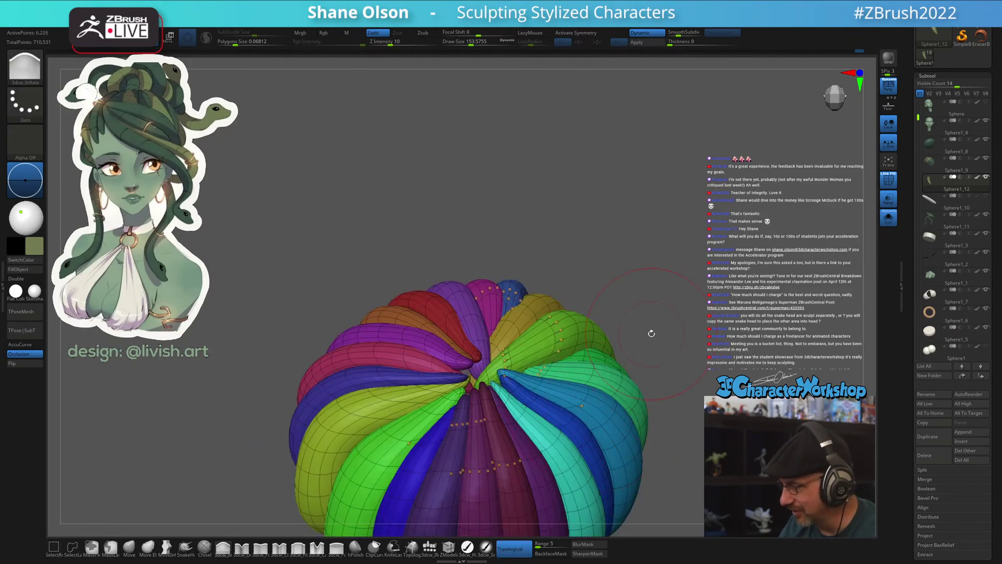
Shift the pink strand's inner end toward the bun's opening with the topological Move brush
drag(652, 334, 443, 363)
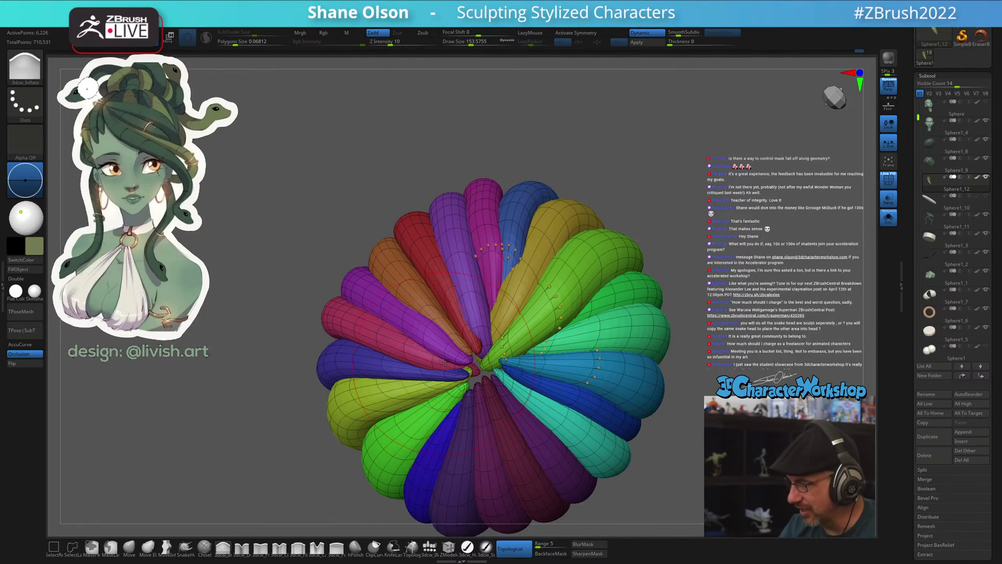
click(129, 547)
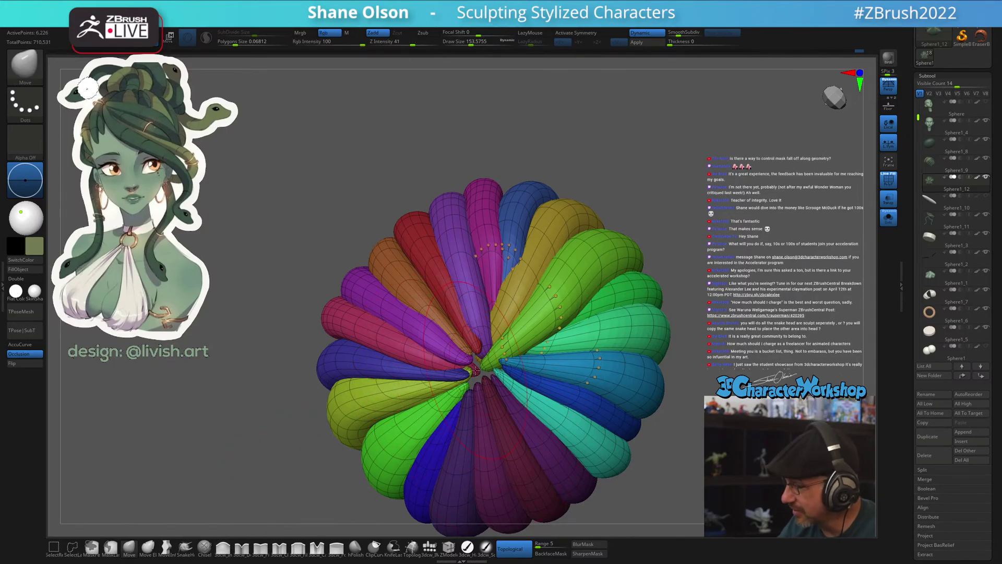
right_drag(457, 354, 448, 361)
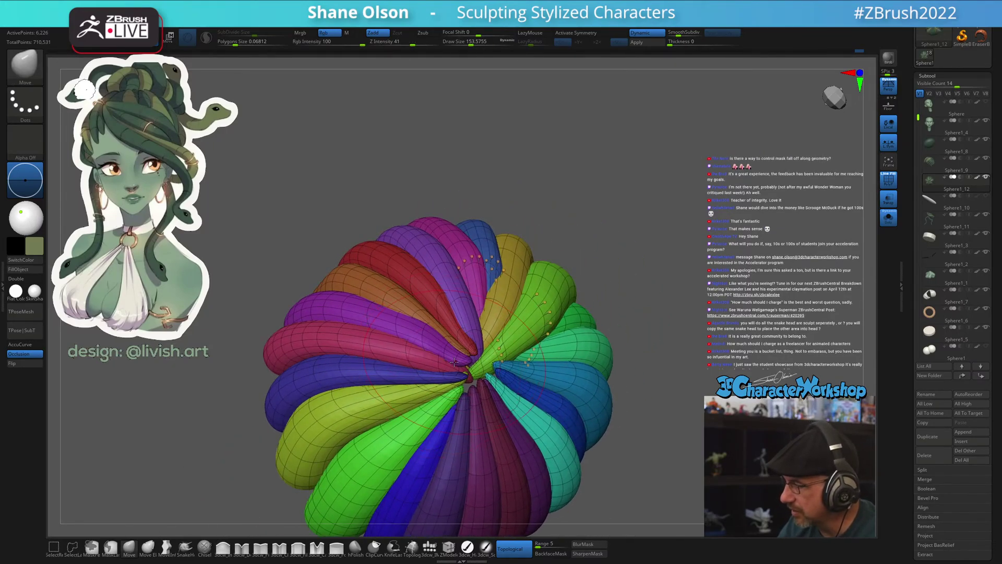
right_drag(514, 320, 457, 351)
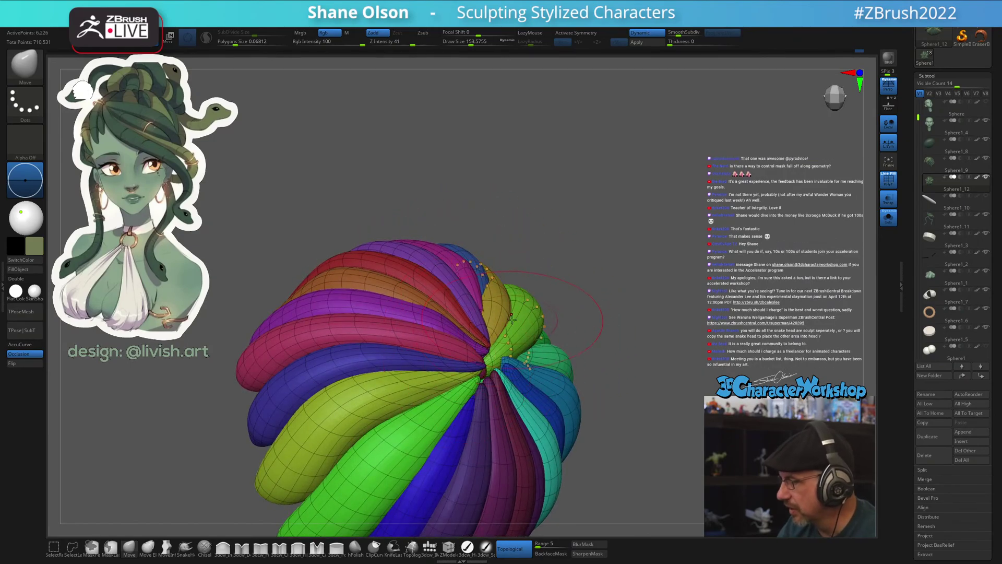
mouse_move(511, 317)
right_down()
mouse_move(581, 313)
mouse_move(581, 233)
right_up()
Pull the pink strand's tip over the opening with the Move brush at a draw size of about 187
key(s)
drag(585, 242, 604, 240)
right_drag(604, 240, 598, 248)
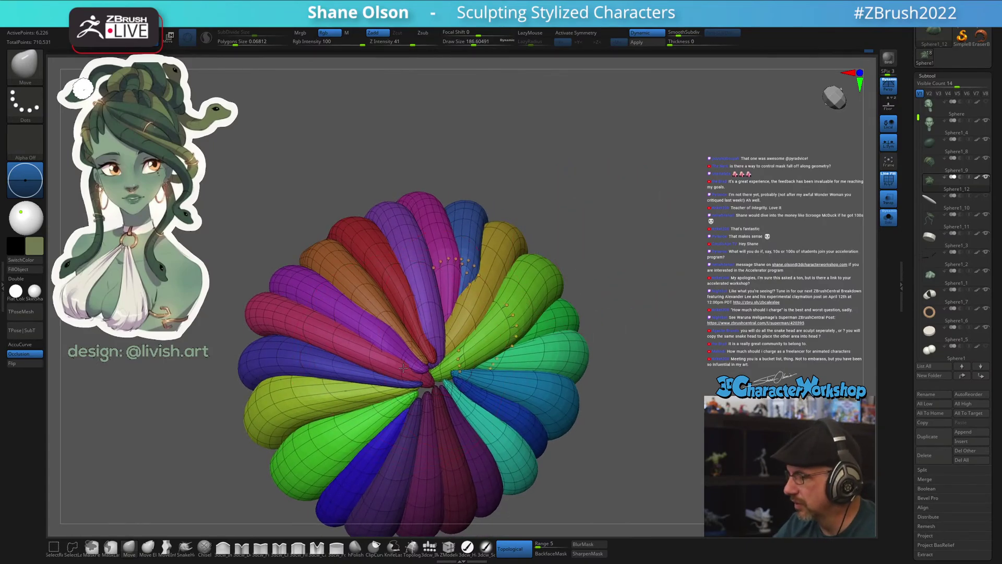
right_drag(410, 343, 461, 350)
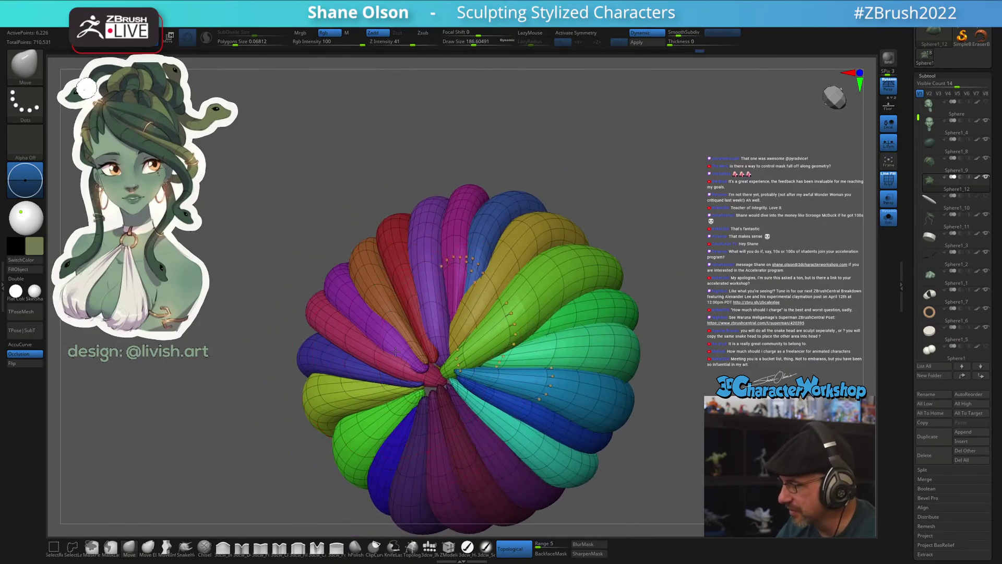
mouse_move(395, 352)
right_down()
mouse_move(543, 300)
mouse_move(593, 298)
mouse_move(582, 299)
right_up()
Reshape the pink strand's curve into the opening with the Move brush at a draw size of about 223
key(s)
drag(582, 299, 587, 299)
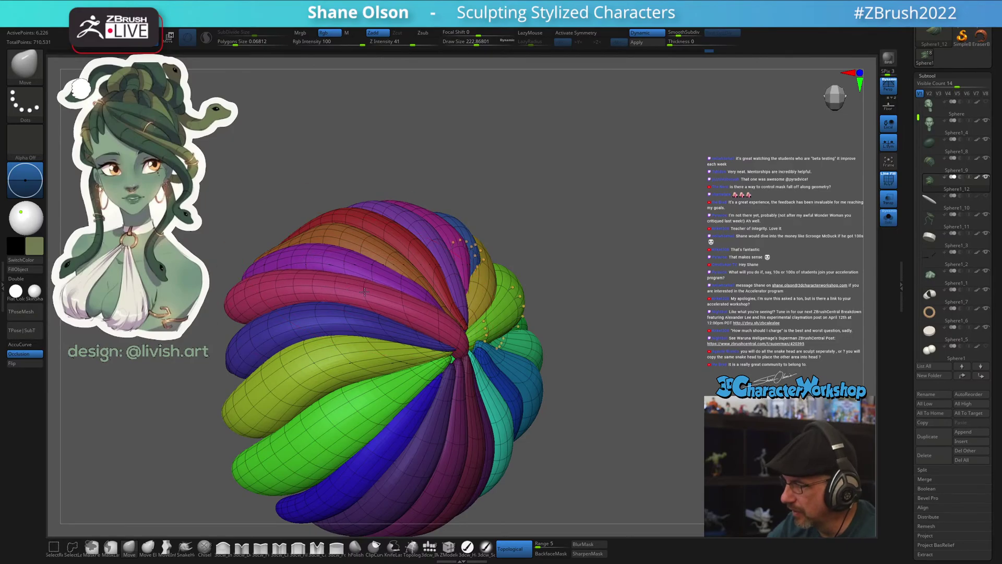
right_drag(313, 285, 504, 309)
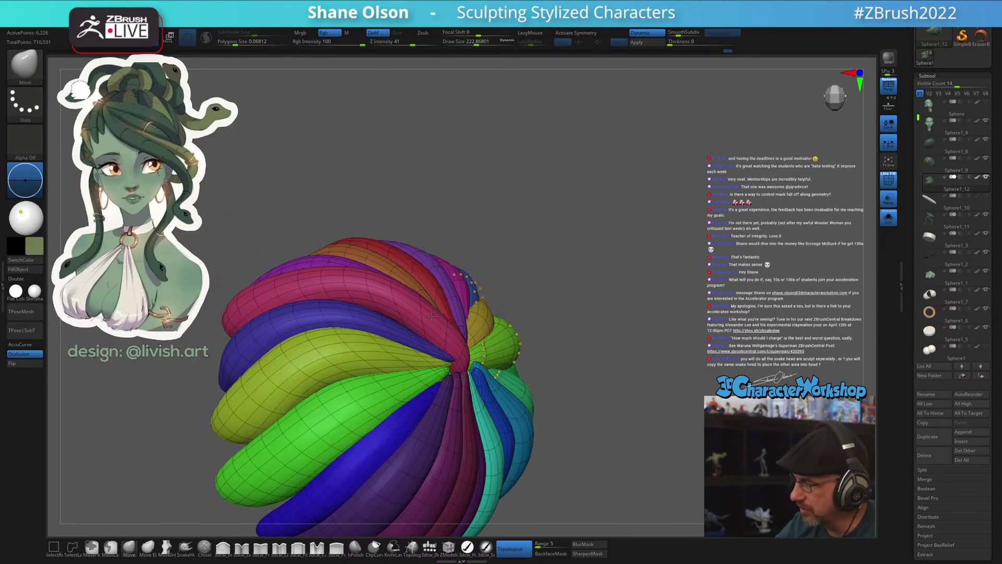
right_drag(411, 315, 481, 357)
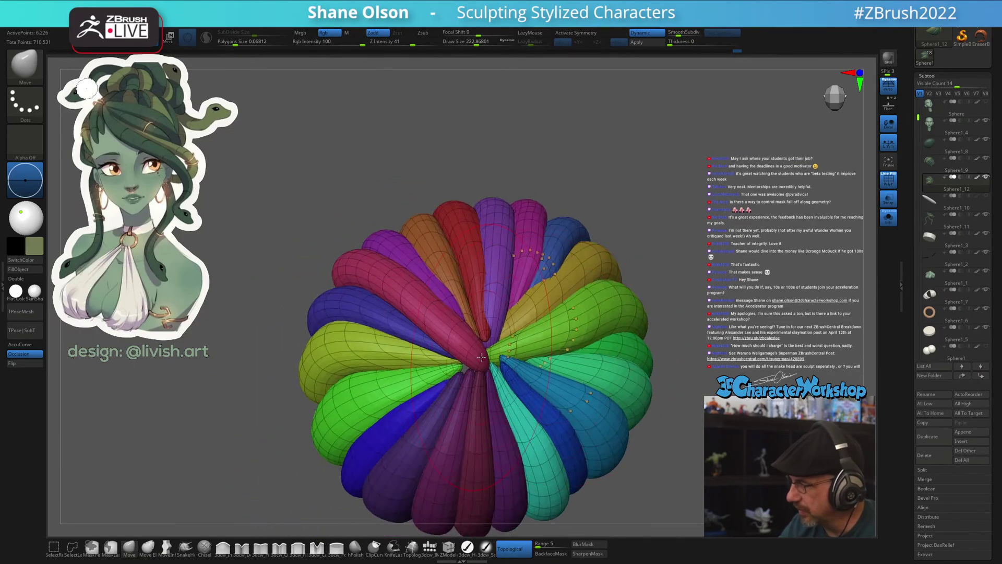
mouse_move(546, 334)
right_down()
mouse_move(502, 333)
mouse_move(481, 307)
mouse_move(517, 253)
mouse_move(492, 283)
mouse_move(514, 284)
mouse_move(538, 334)
right_up()
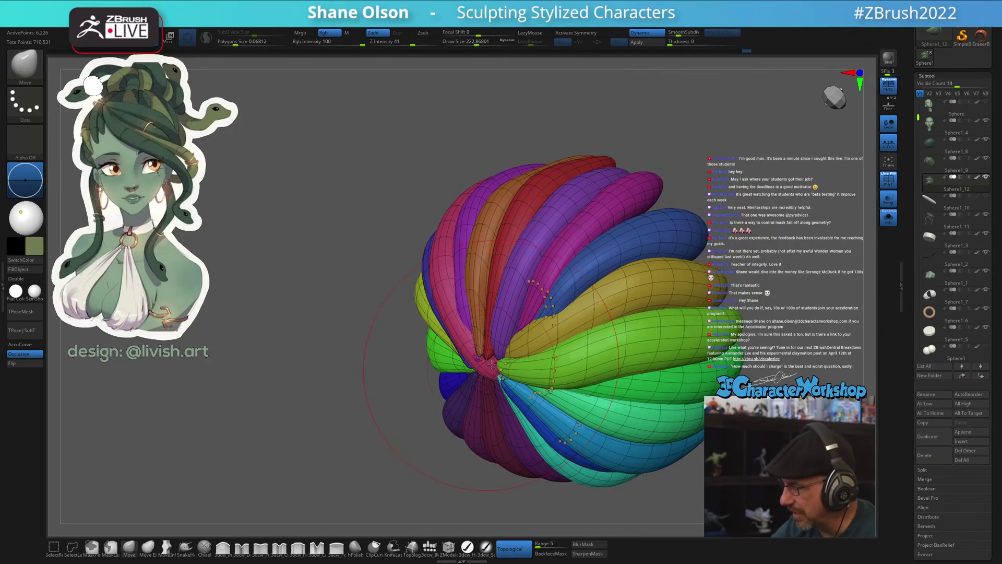
Adjust the strands' tips around the opening with the Move brush at draw sizes of about 87 and 112
mouse_move(470, 339)
right_down()
mouse_move(483, 297)
mouse_move(499, 300)
right_up()
key(bracketleft)
key(bracketleft)
key(bracketleft)
key(bracketleft)
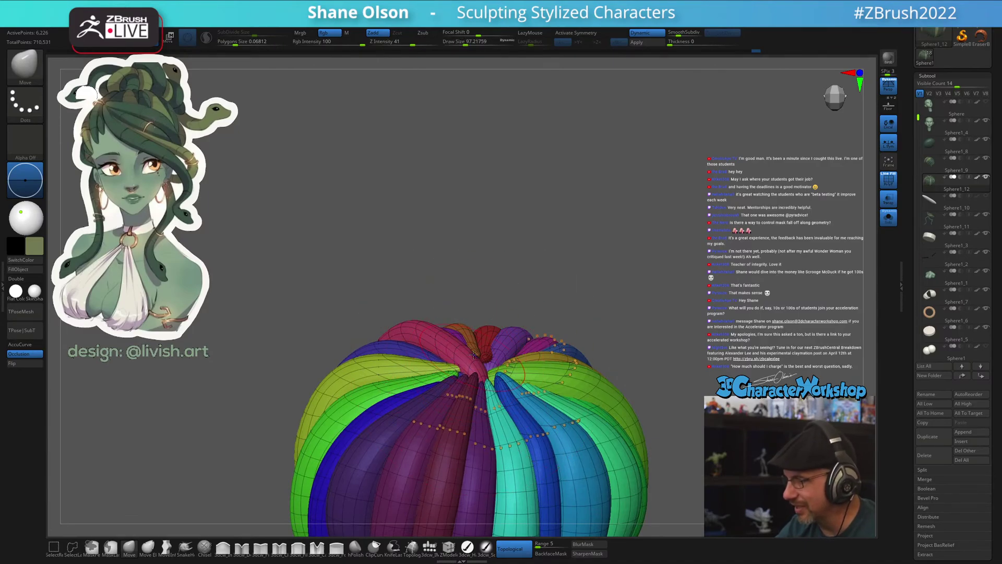
right_drag(502, 324, 535, 305)
key(bracketright)
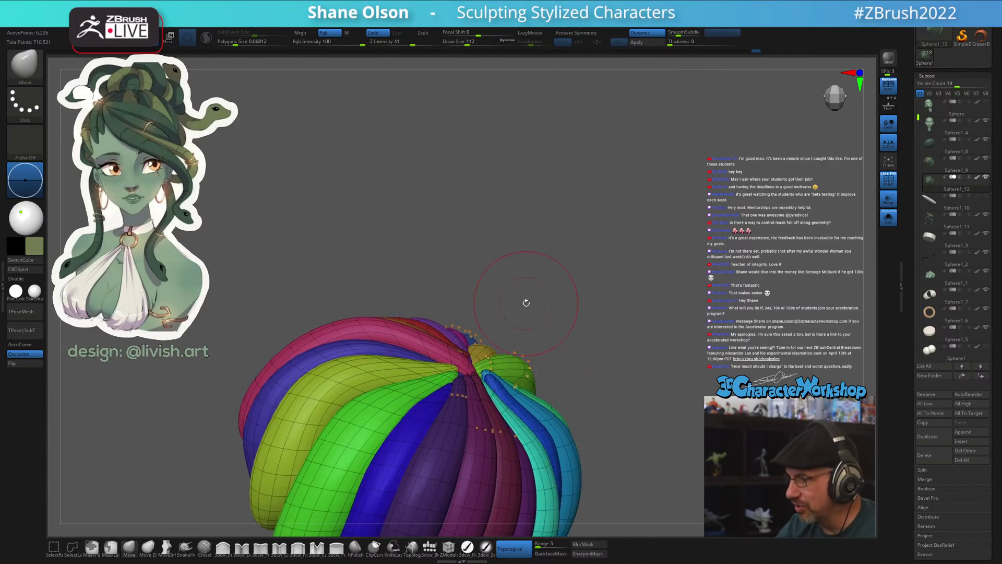
Reposition the strands beside the pink one near the opening with the Move brush at a draw size of about 154
mouse_move(397, 332)
right_down()
mouse_move(385, 354)
mouse_move(438, 342)
right_up()
right_drag(527, 334, 634, 342)
right_drag(475, 322, 411, 376)
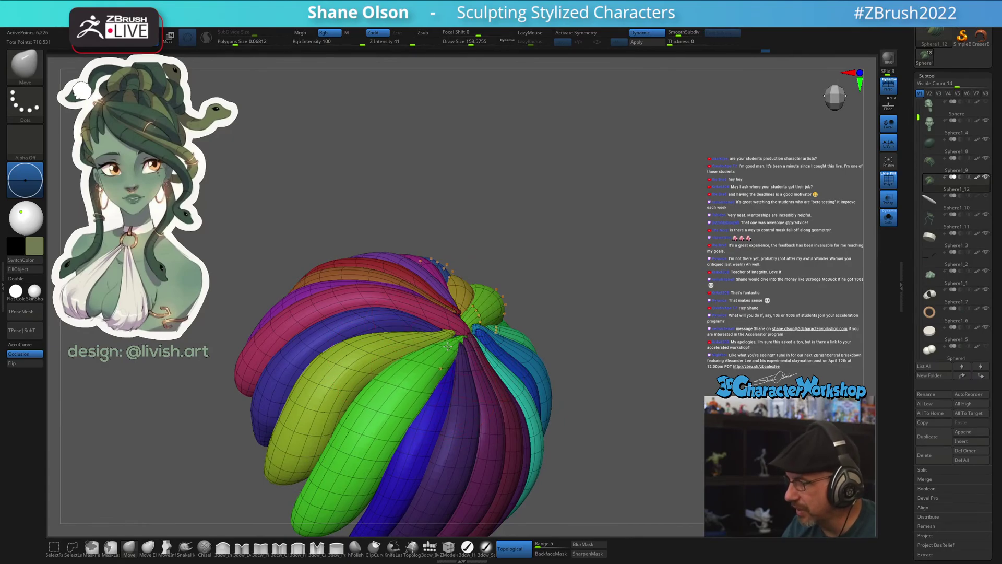
right_drag(447, 346, 489, 343)
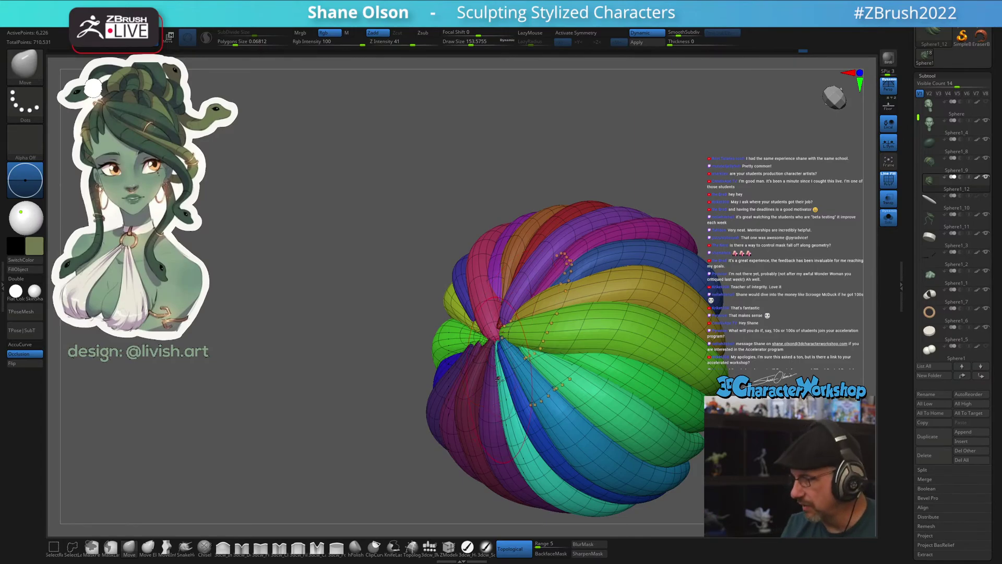
Tuck the inner ends of the purple, green and yellow strands against the pink strand with the Move brush
mouse_move(510, 326)
shift+right_down()
mouse_move(489, 355)
mouse_move(506, 327)
shift+right_up()
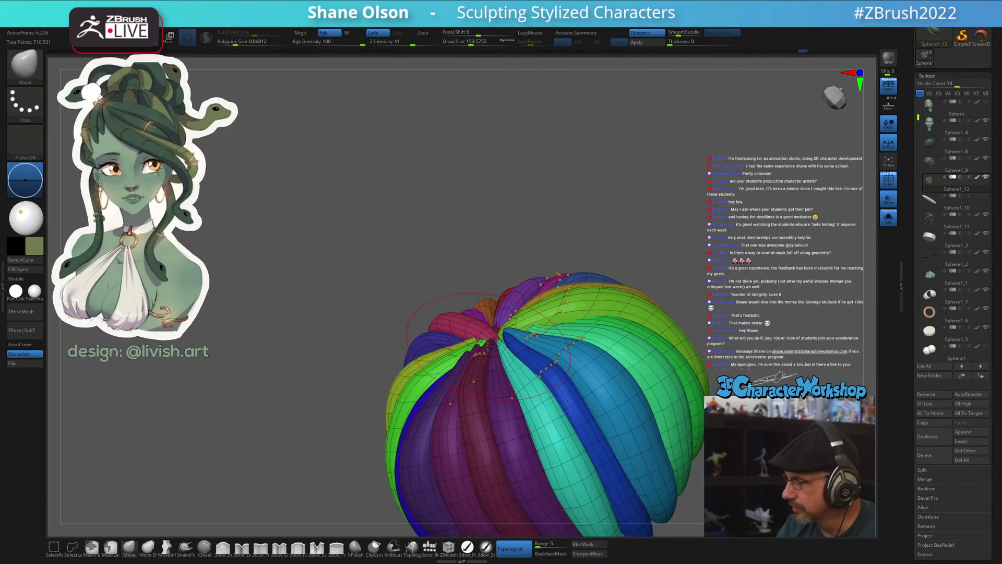
drag(487, 345, 458, 360)
right_drag(448, 361, 457, 359)
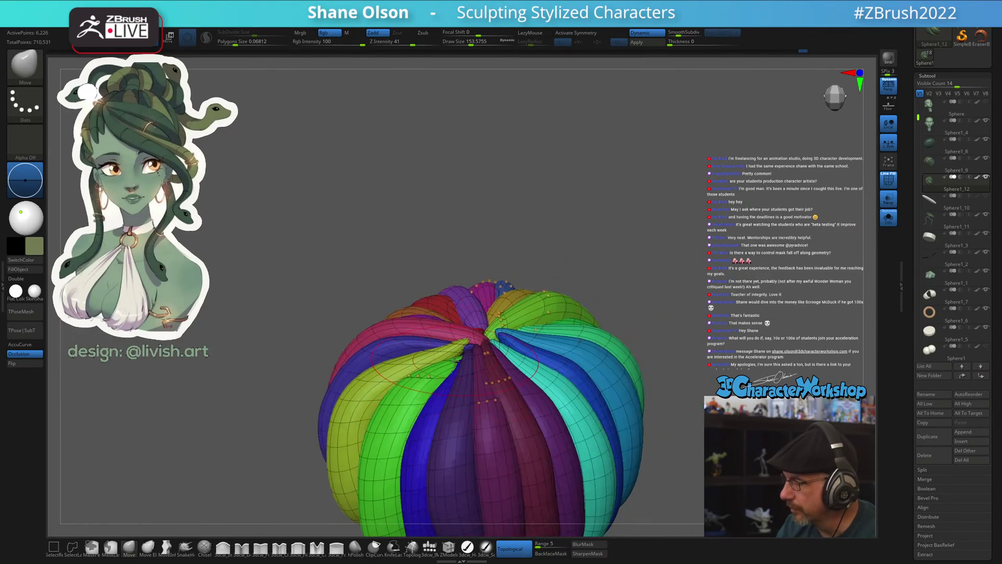
drag(457, 359, 470, 336)
mouse_move(476, 335)
right_down()
mouse_move(472, 365)
mouse_move(465, 342)
right_up()
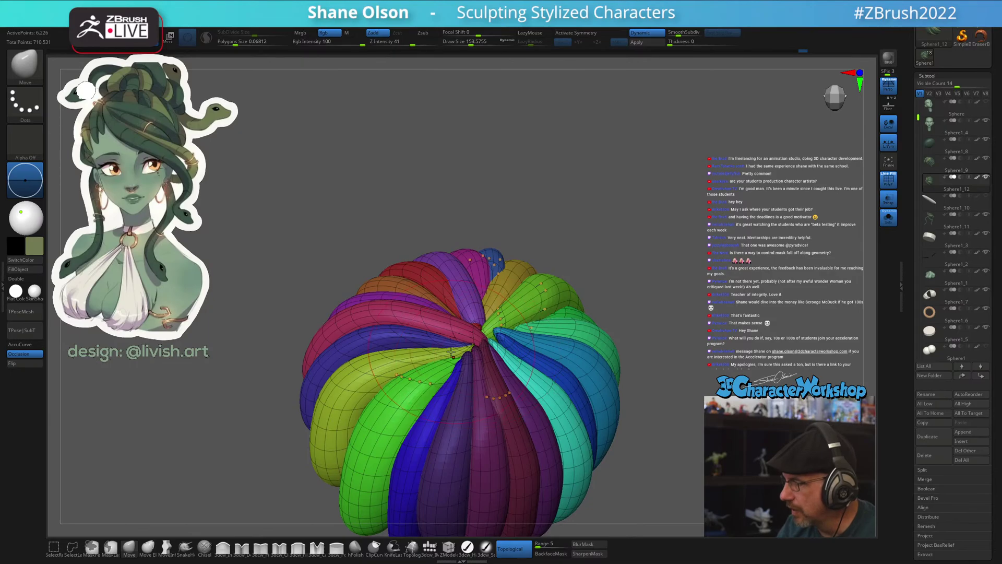
drag(424, 349, 437, 344)
Refine the dark blue and neighbouring tips at the opening with the Move brush at draw sizes of about 77 and 112
mouse_move(440, 340)
right_down()
mouse_move(489, 296)
mouse_move(514, 294)
mouse_move(562, 318)
mouse_move(574, 343)
right_up()
mouse_move(474, 323)
right_down()
mouse_move(448, 326)
mouse_move(420, 312)
mouse_move(413, 344)
right_up()
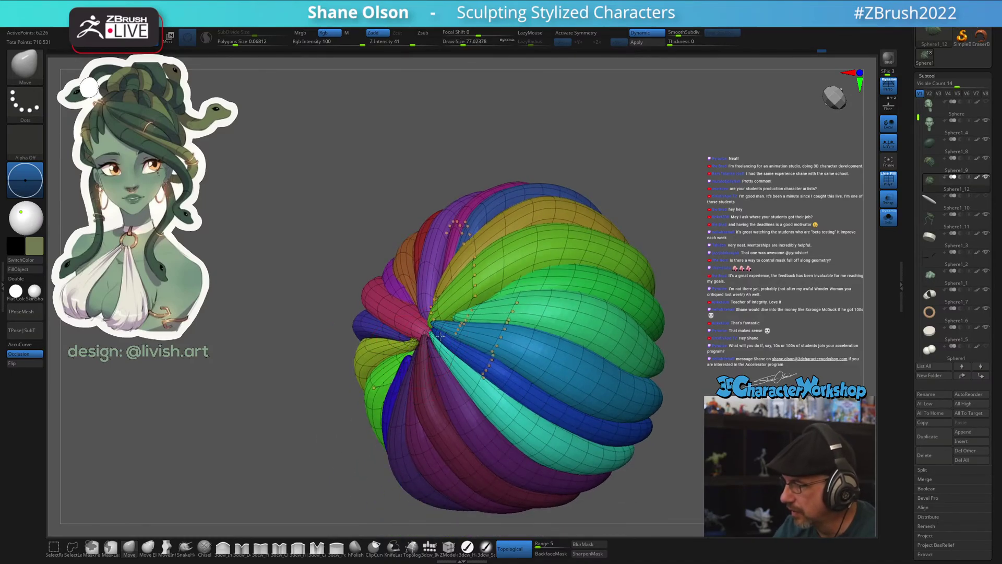
mouse_move(432, 332)
right_down()
mouse_move(420, 348)
mouse_move(389, 334)
mouse_move(389, 300)
mouse_move(437, 353)
right_up()
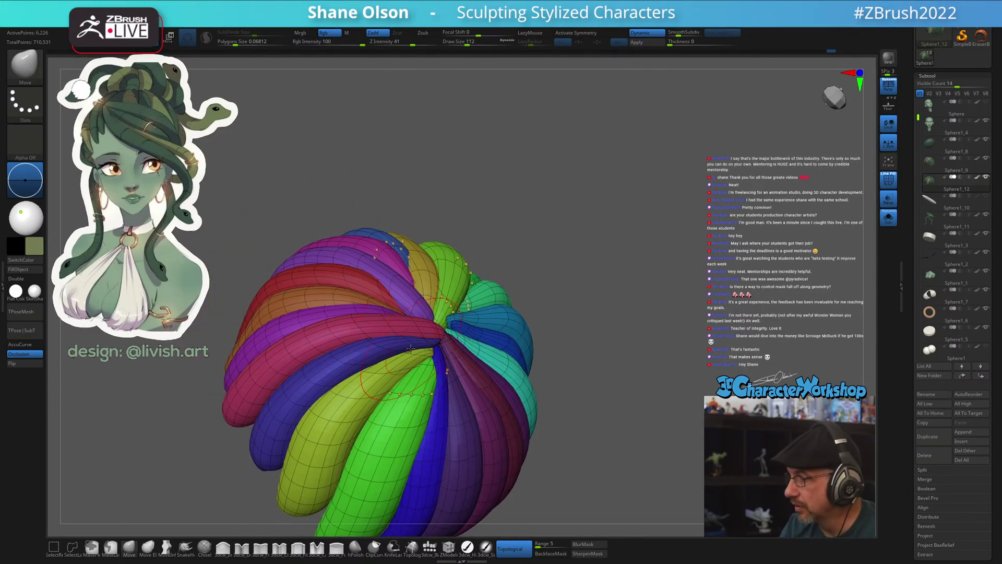
shift+drag(436, 352, 448, 344)
mouse_move(593, 320)
mouse_down()
mouse_move(623, 368)
mouse_move(600, 363)
mouse_move(605, 387)
mouse_up()
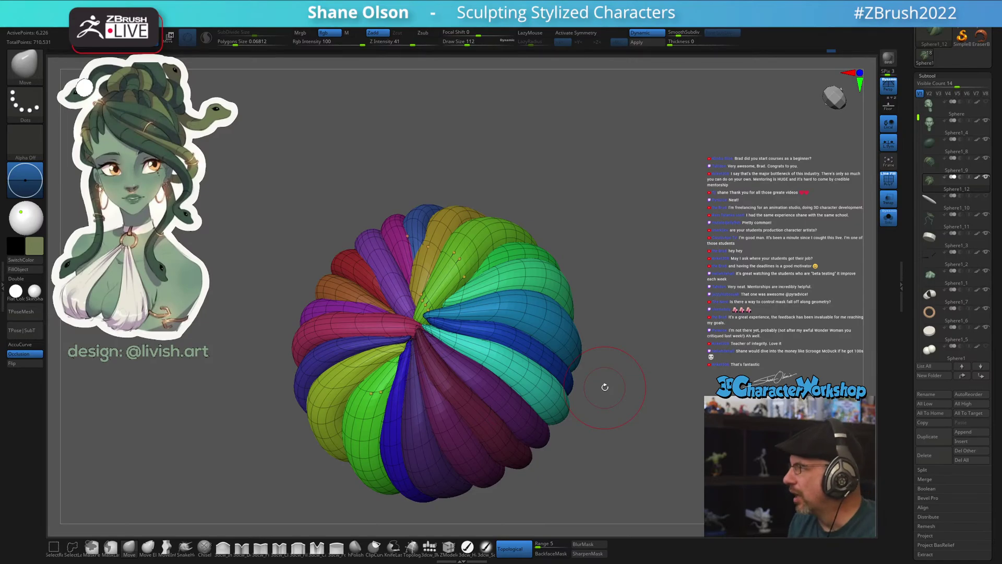
Adjust the blue and teal strands' inner ends with the Move brush at a draw size of about 154, and frame the bun
mouse_move(640, 296)
mouse_down()
mouse_move(602, 301)
mouse_move(627, 320)
mouse_move(503, 316)
mouse_move(496, 351)
mouse_up()
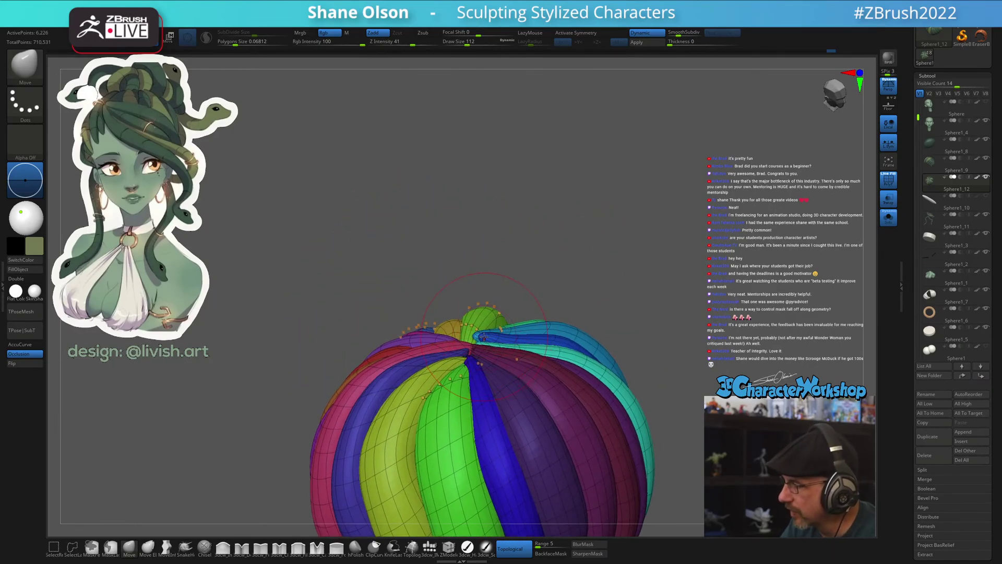
mouse_move(537, 334)
right_down()
mouse_move(547, 351)
mouse_move(558, 345)
right_up()
key(s)
click(550, 344)
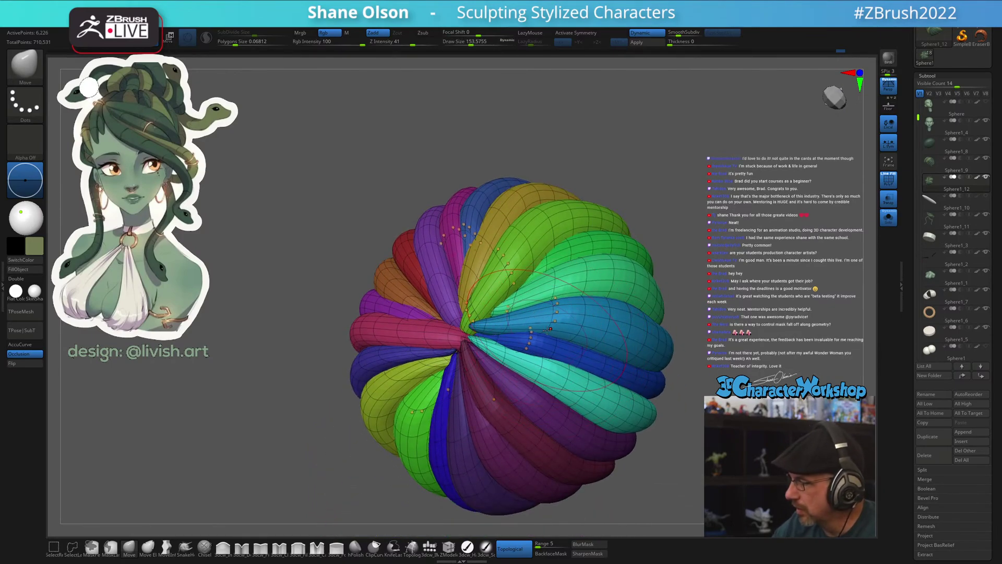
right_drag(510, 333, 481, 336)
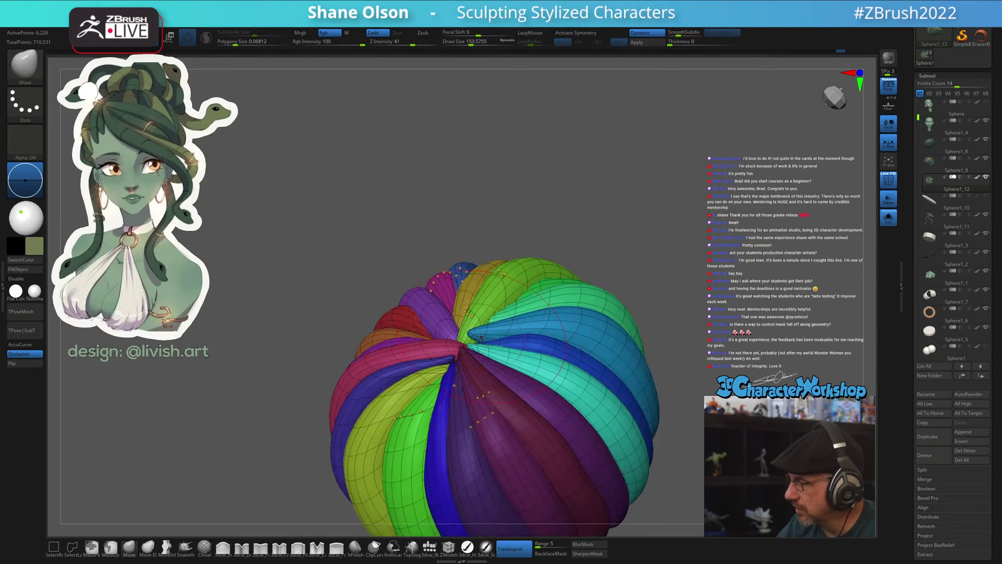
right_drag(537, 324, 493, 308)
right_drag(579, 290, 584, 414)
key(f)
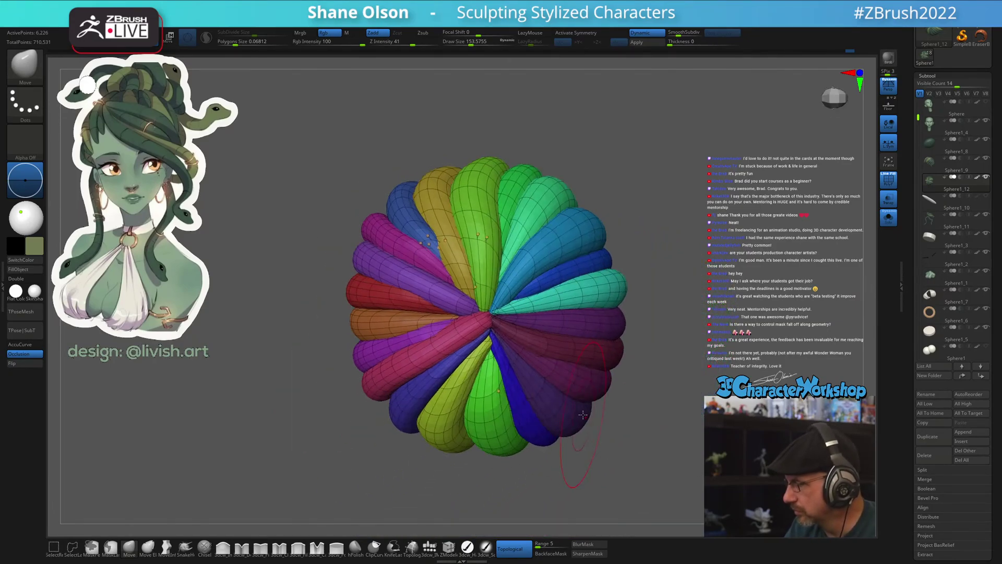
Mask all of the bun's strands except the dark red one opposite the pink strand, and return to the Move brush
right_drag(564, 373, 562, 403)
right_drag(603, 361, 633, 343)
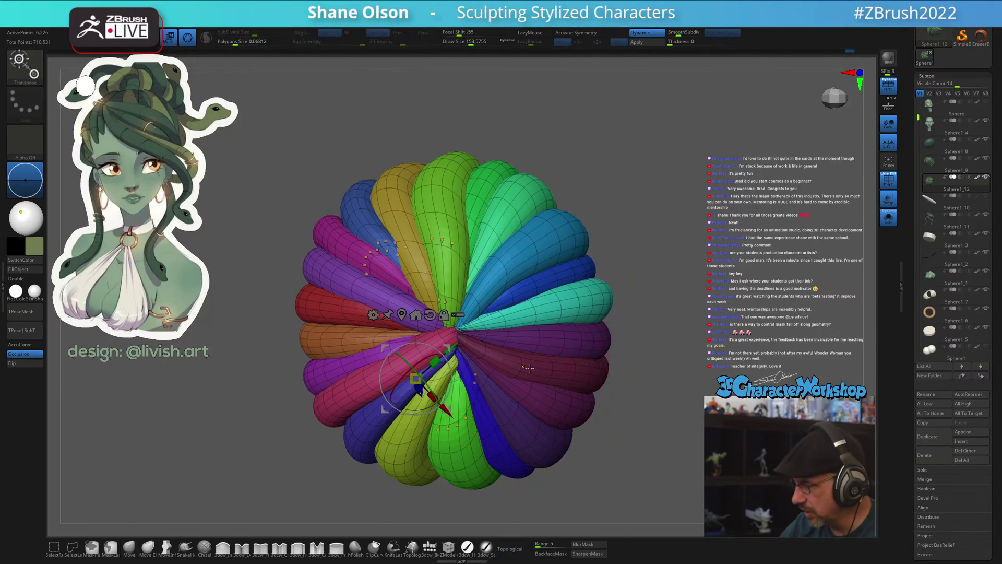
right_drag(533, 371, 525, 358)
right_drag(611, 414, 591, 439)
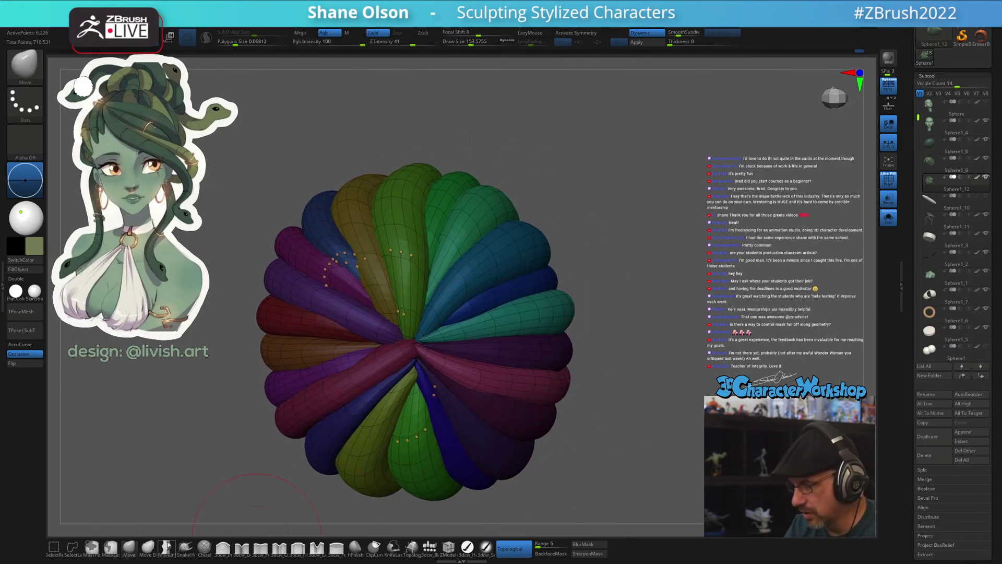
Inflate the unmasked dark red strand's middle with the 3dcw_Inflate brush at a draw size of about 202, with Topological masking off
click(223, 546)
key(s)
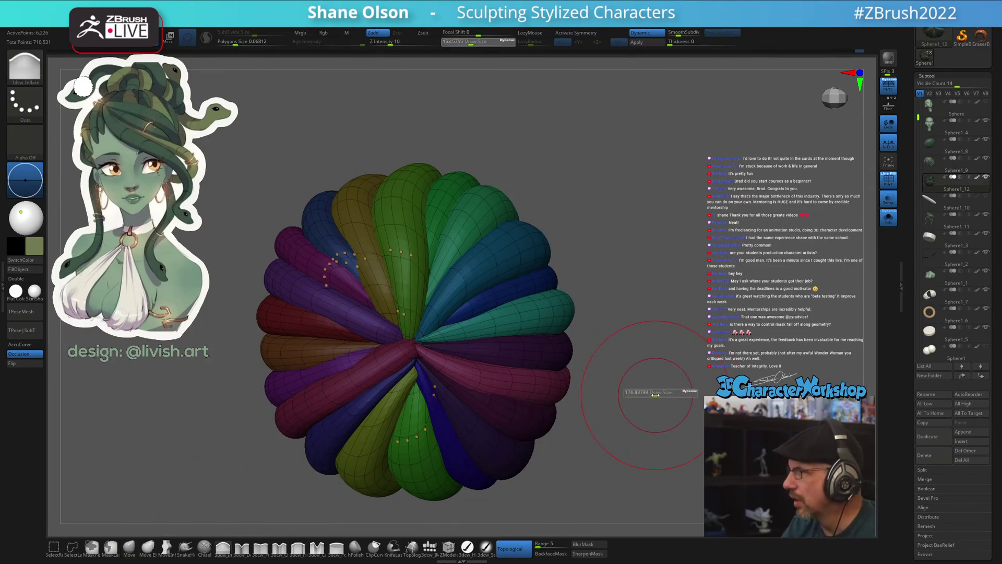
drag(655, 392, 658, 391)
mouse_move(658, 389)
right_down()
mouse_move(646, 369)
mouse_move(436, 379)
right_up()
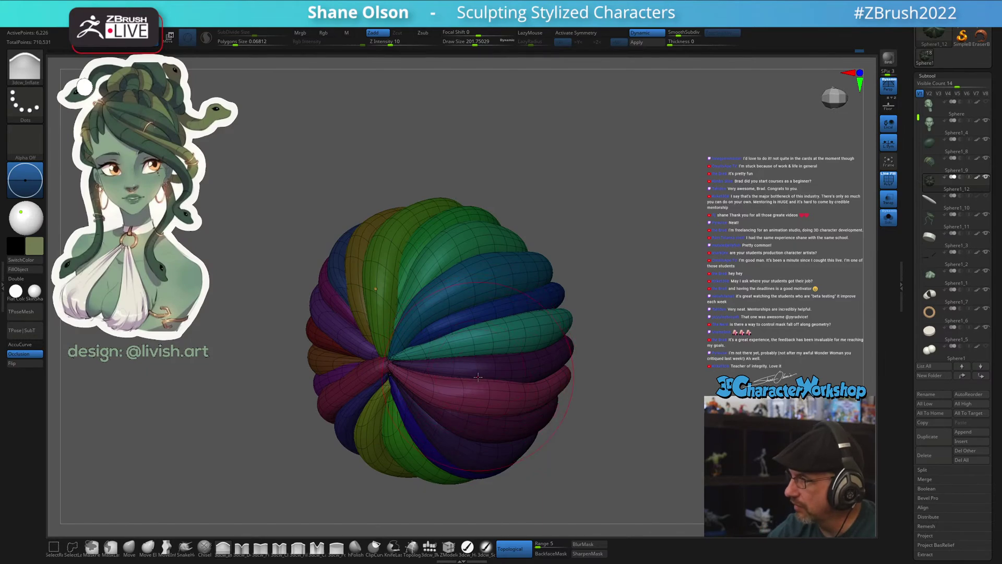
click(509, 546)
drag(486, 400, 521, 401)
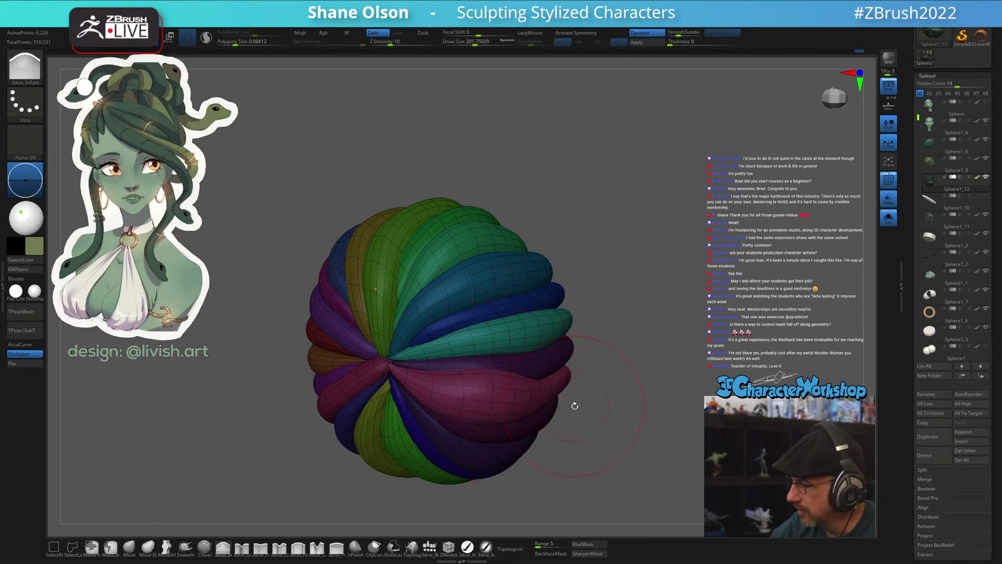
Lower the Inflate brush's Z Intensity to 7 and thicken the dark red strand further along its length
right_drag(546, 402, 494, 292)
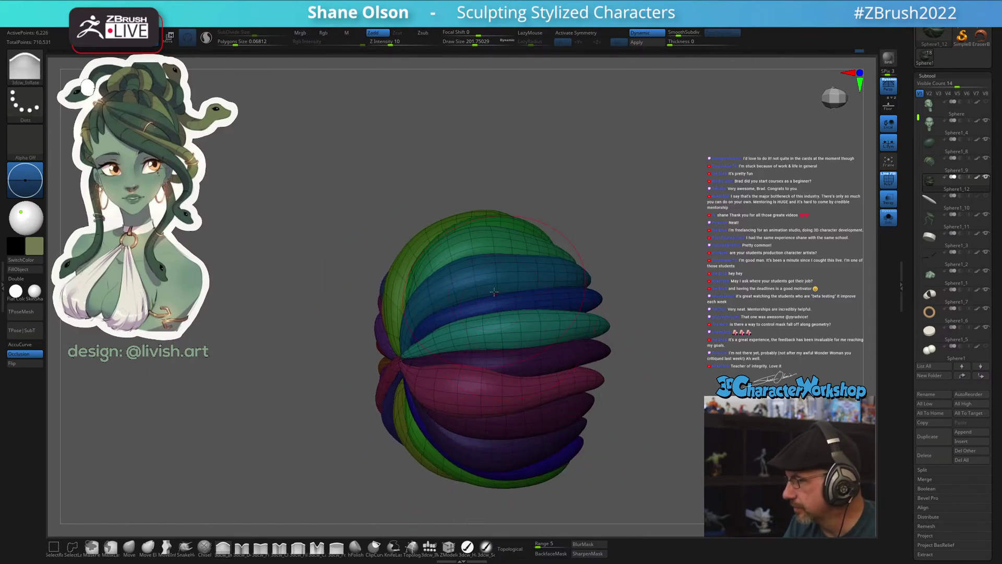
text(u7)
key(Return)
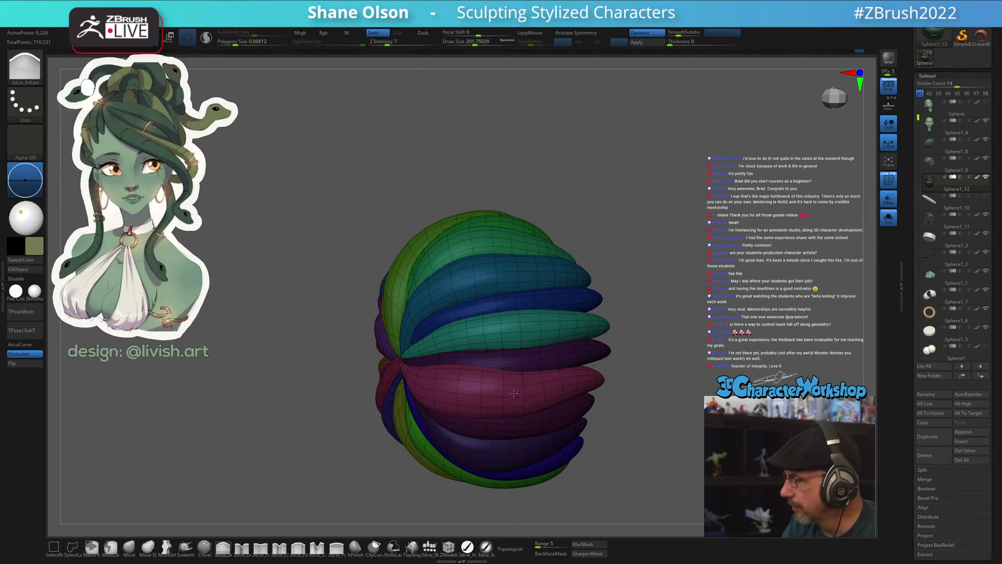
mouse_move(571, 377)
right_down()
mouse_move(545, 389)
mouse_move(564, 405)
mouse_move(512, 403)
right_up()
mouse_move(502, 400)
mouse_down()
mouse_move(597, 421)
mouse_move(436, 389)
mouse_up()
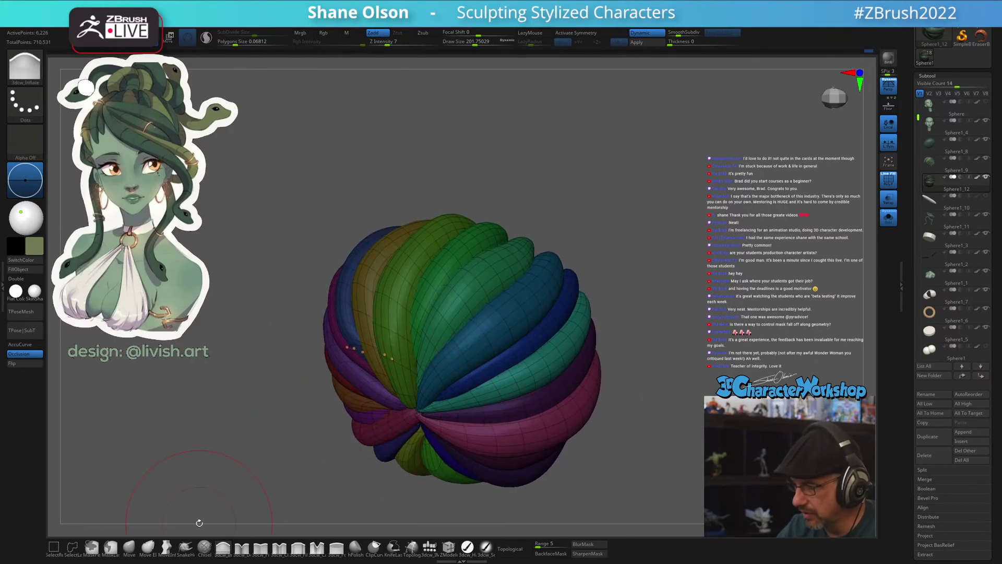
Adjust the dark red strand's shape near the opening with the Move brush, Topological off, at draw sizes of about 116 to 163
click(129, 546)
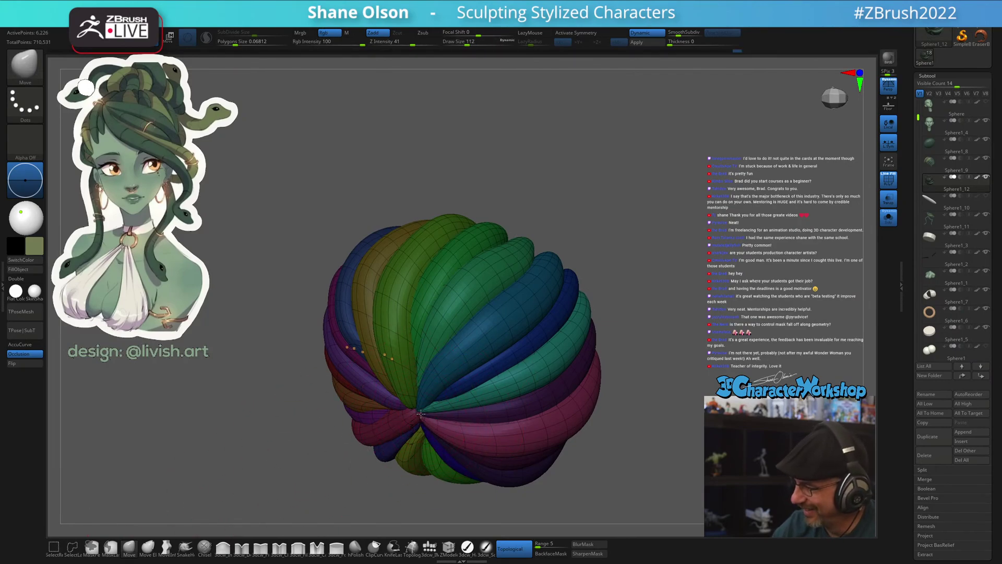
right_drag(421, 414, 415, 432)
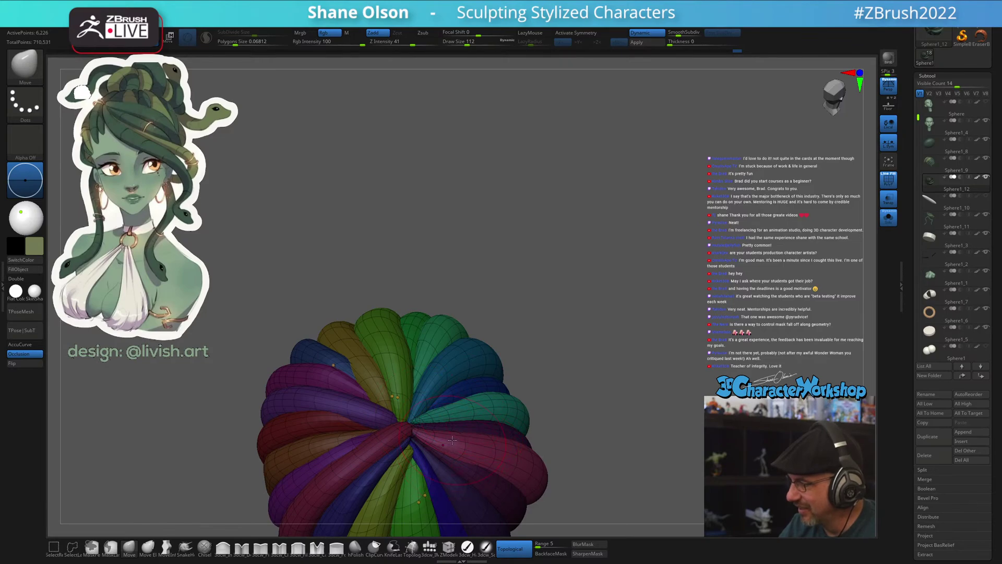
click(514, 549)
key(s)
drag(454, 454, 463, 438)
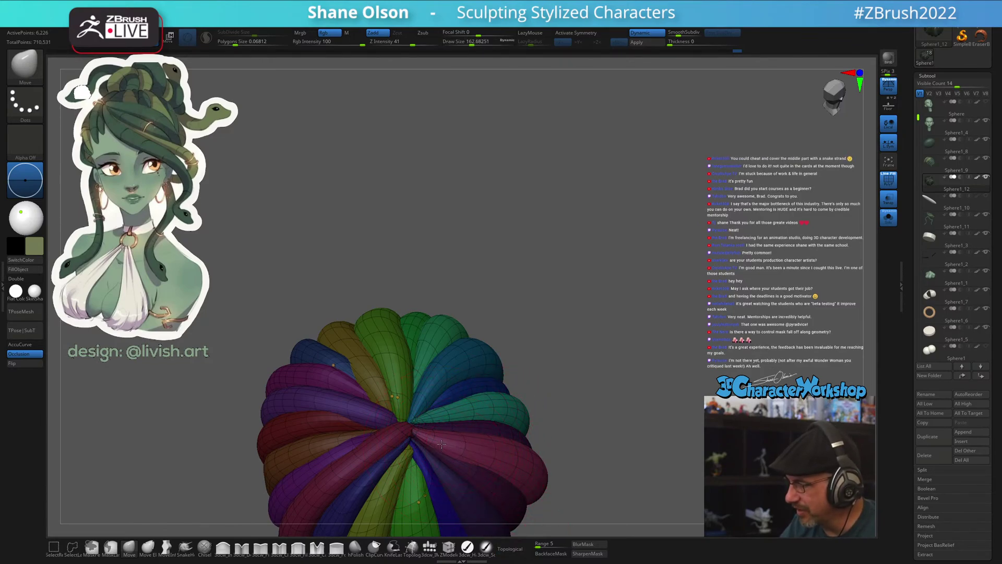
mouse_move(463, 439)
right_down()
mouse_move(474, 433)
mouse_move(457, 403)
mouse_move(433, 413)
right_up()
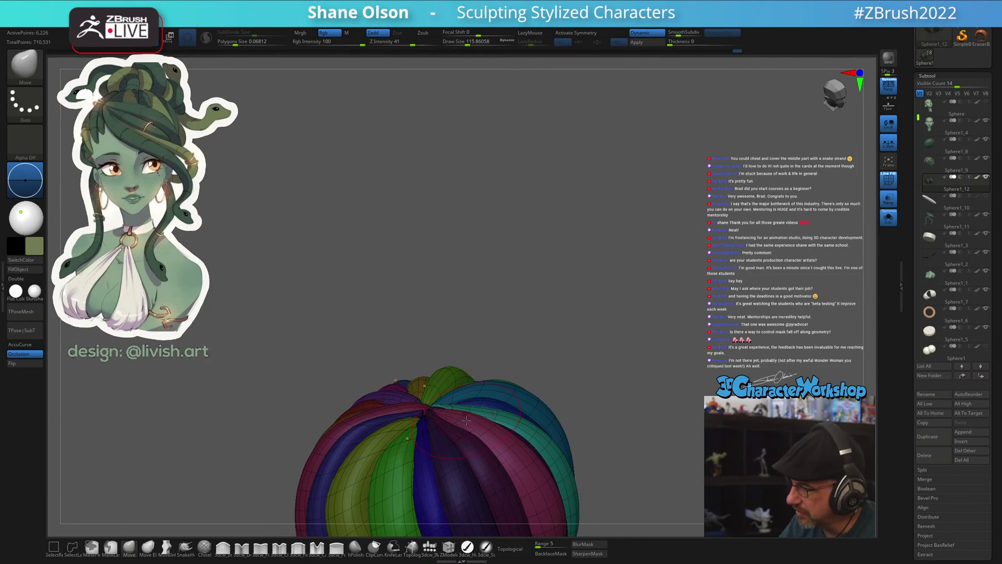
right_drag(499, 427, 478, 365)
key(s)
drag(477, 365, 478, 363)
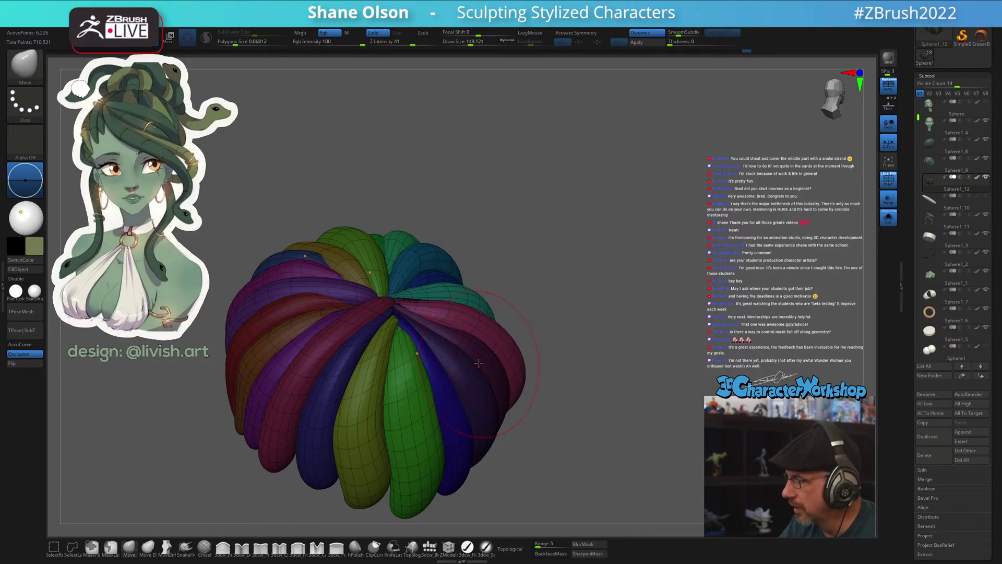
Clear the mask and nudge the strand tips at the bun's centre with the topological Move brush at a draw size of about 87
mouse_move(470, 333)
right_down()
mouse_move(405, 295)
mouse_move(554, 463)
mouse_move(581, 450)
mouse_move(584, 434)
mouse_move(593, 456)
mouse_move(580, 433)
right_up()
key(s)
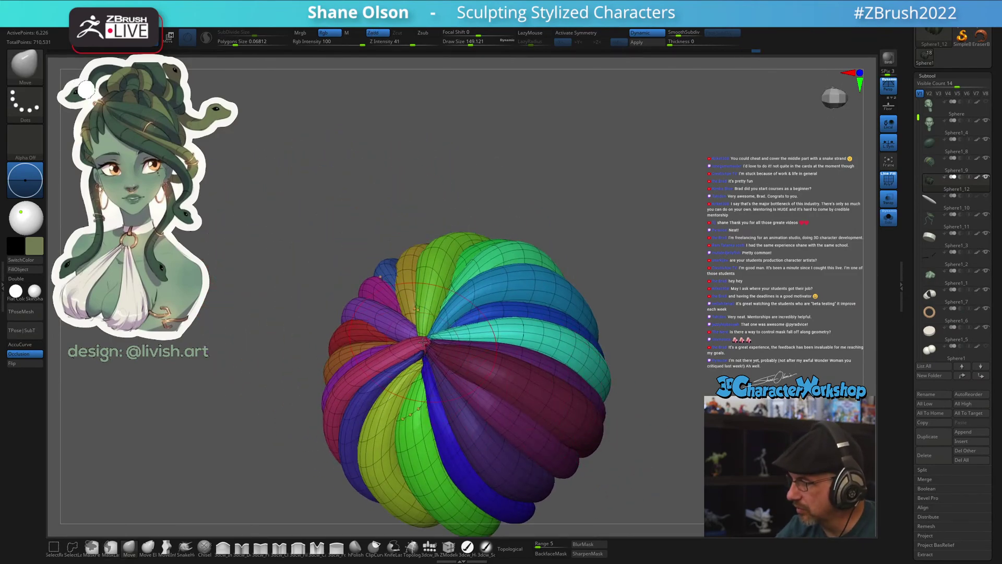
click(417, 342)
key(t)
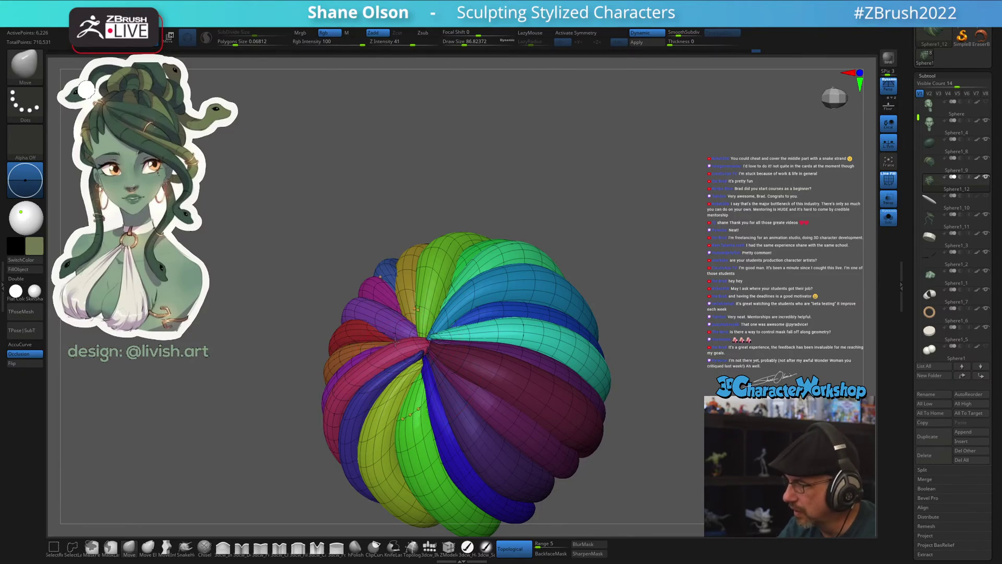
Turn off Topological masking, mask every bun strand except the pink one, and return to the Move brush
right_drag(427, 343, 528, 395)
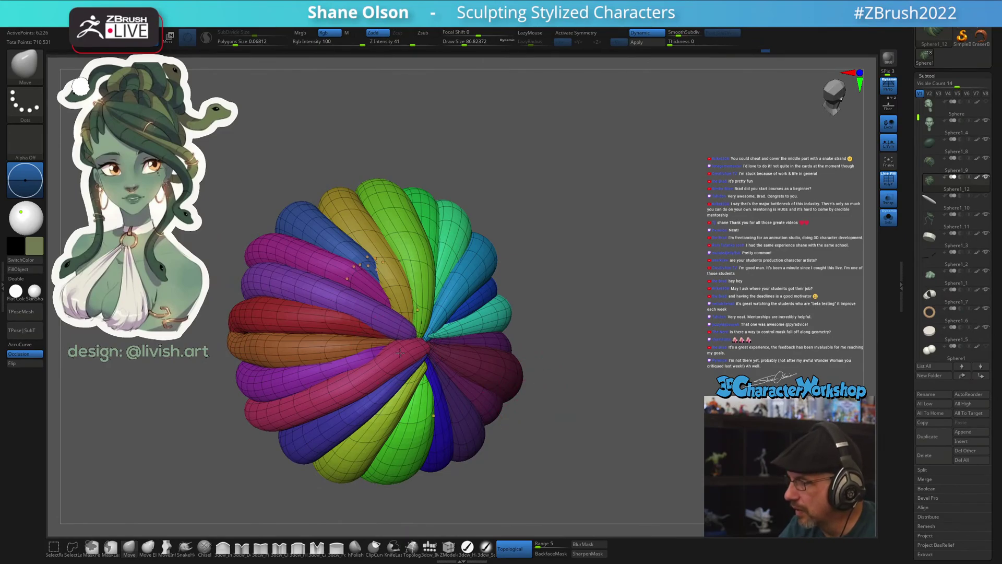
click(504, 546)
key(w)
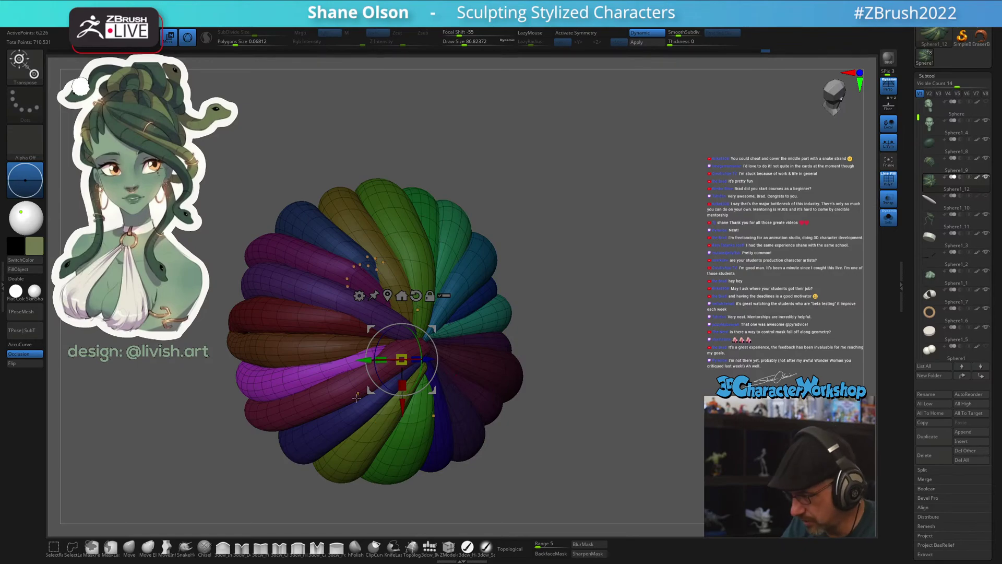
ctrl+click(357, 398)
key(q)
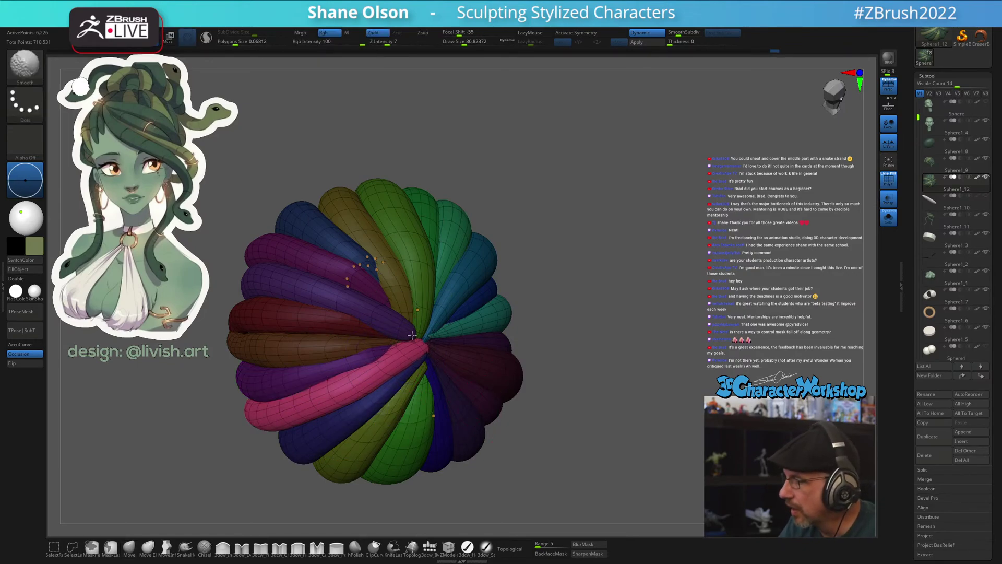
key(b)
key(m)
key(v)
Reposition the pink strand's inner end over the bun's centre with the Move brush, and clear the mask
right_drag(417, 334, 415, 355)
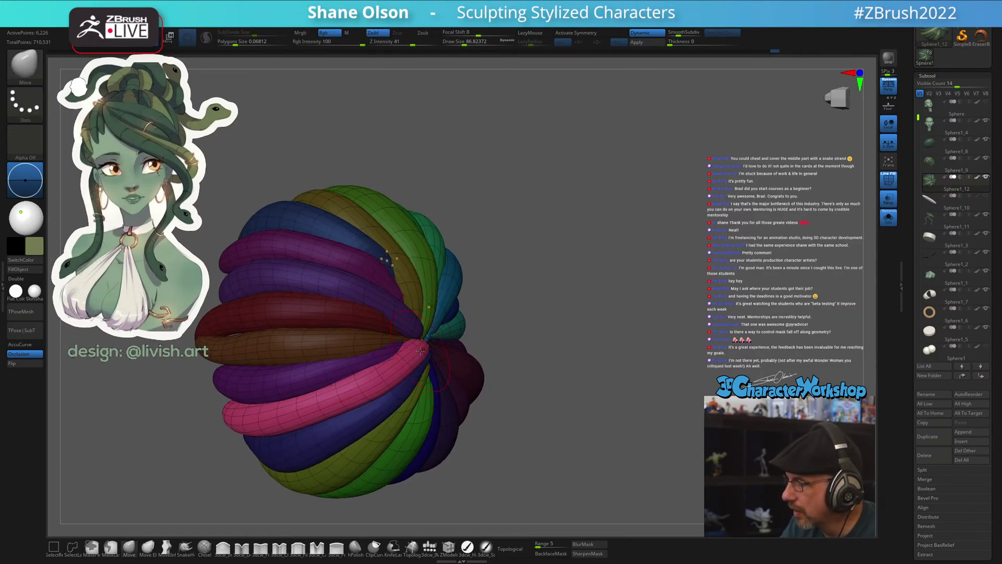
key(shift)
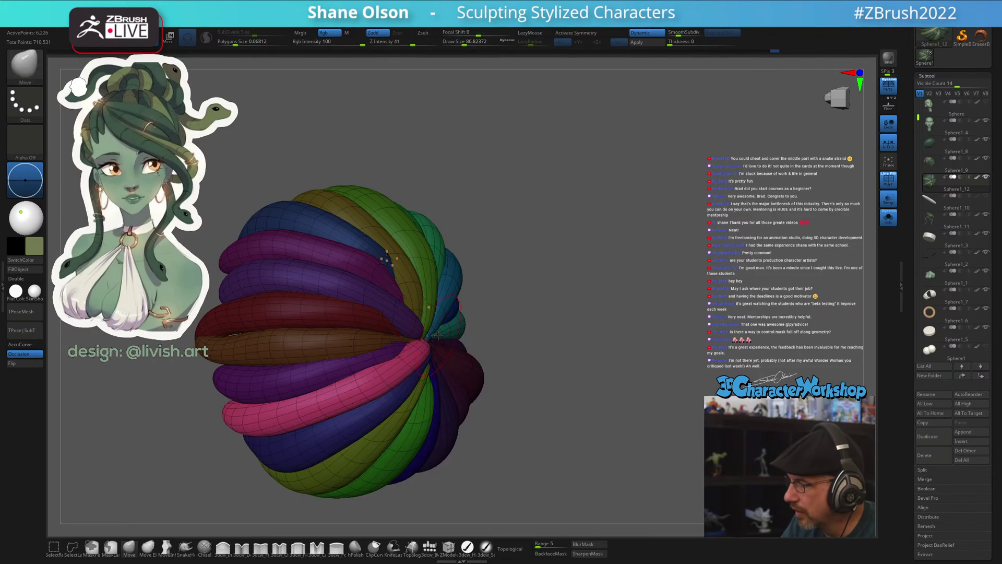
mouse_move(438, 336)
right_down()
mouse_move(447, 353)
mouse_move(410, 336)
mouse_move(428, 331)
mouse_move(444, 346)
right_up()
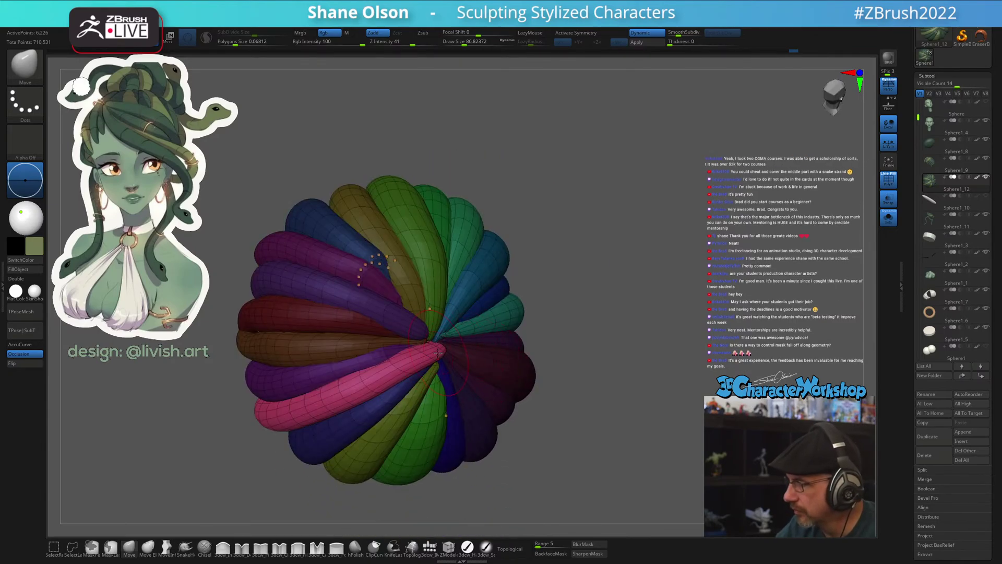
alt+right_drag(606, 397, 606, 378)
ctrl+drag(606, 378, 617, 381)
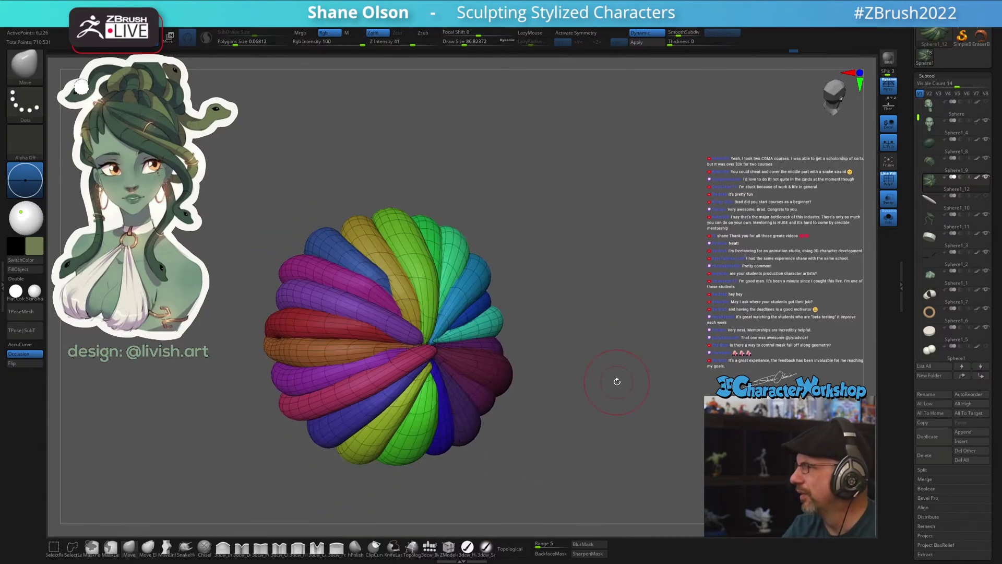
Inspect the isolated bun's strands from the front and side with the Move brush at a draw size of about 149
alt+right_drag(618, 380, 608, 386)
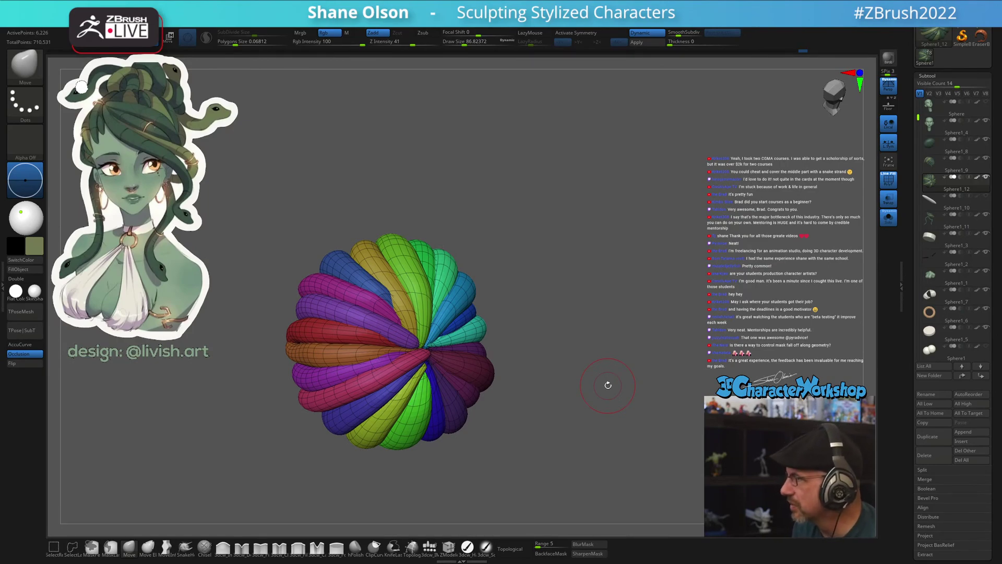
right_drag(591, 392, 582, 389)
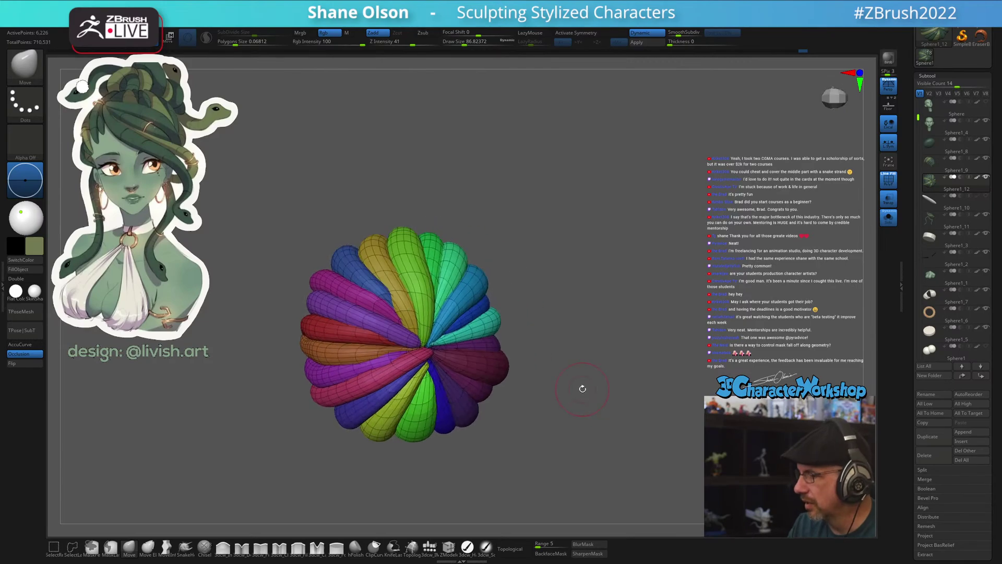
key(shift+z)
right_drag(553, 298, 548, 295)
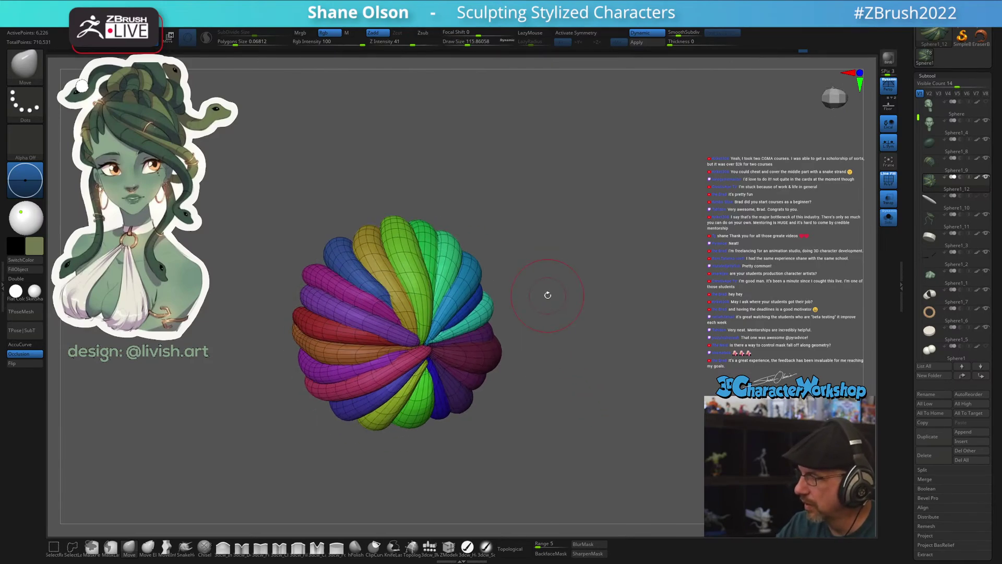
key(s)
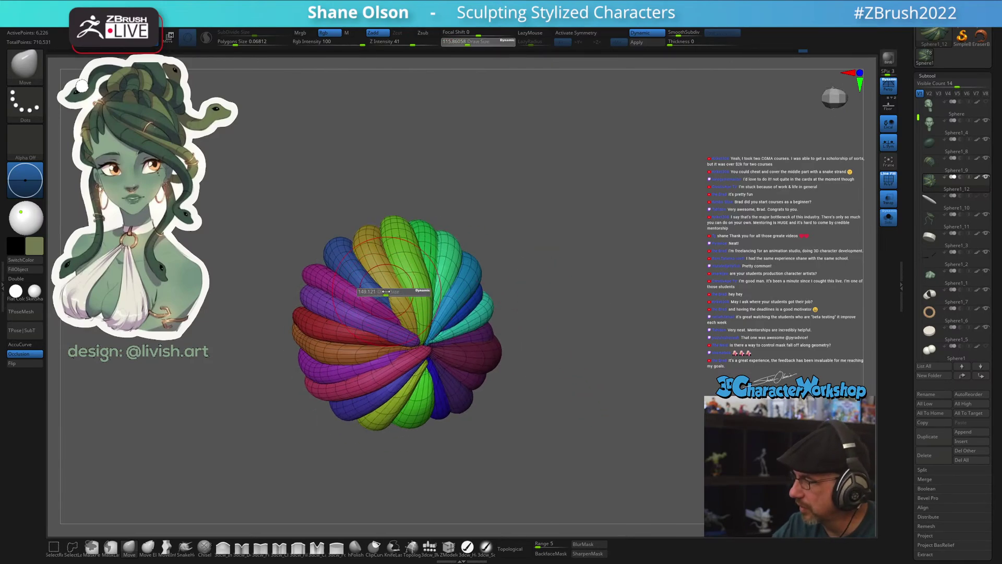
drag(382, 292, 386, 290)
right_drag(391, 288, 576, 396)
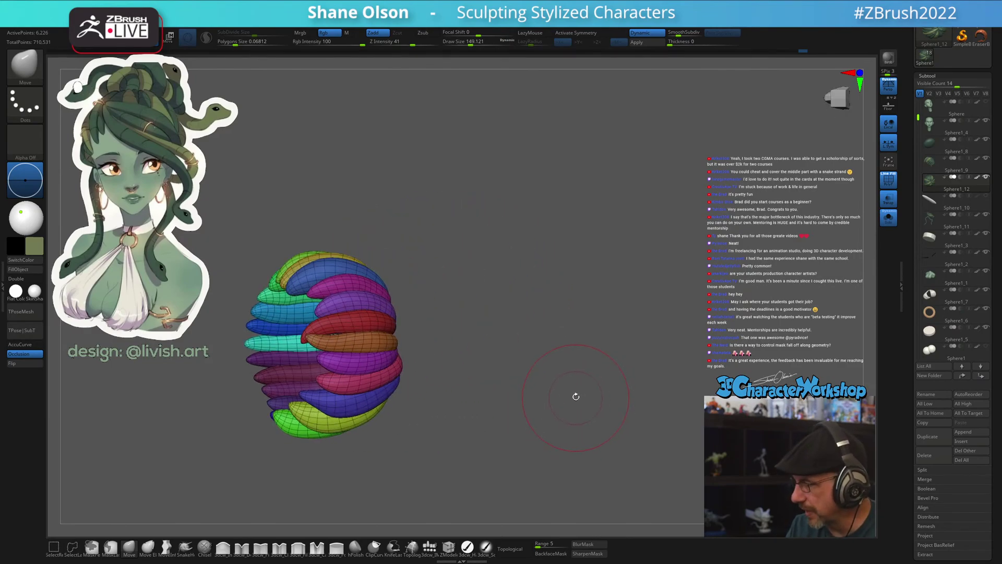
Turn off Solo, polyframe and transparency to show the whole bust in its plain colours, and frame the hair bun
click(888, 218)
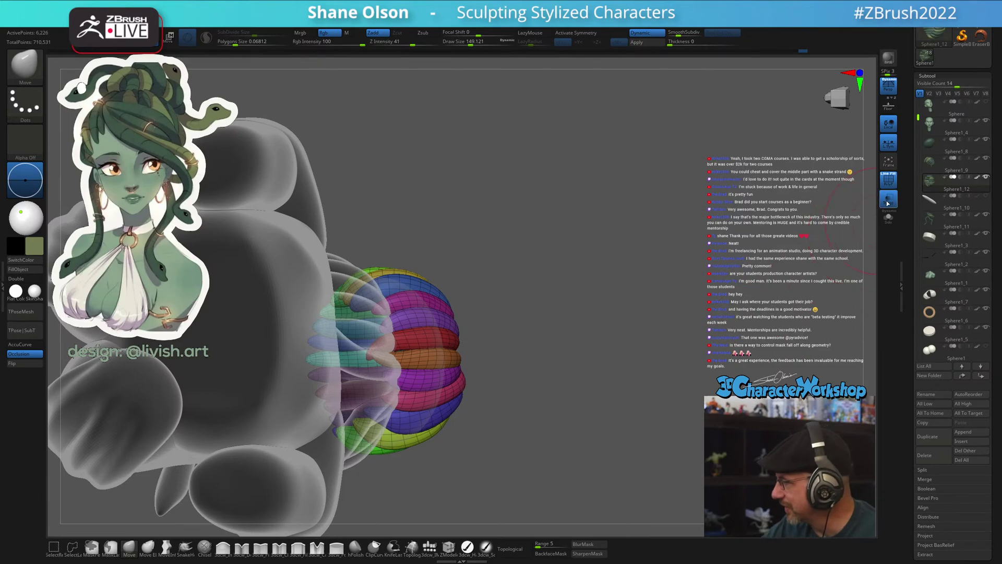
click(888, 179)
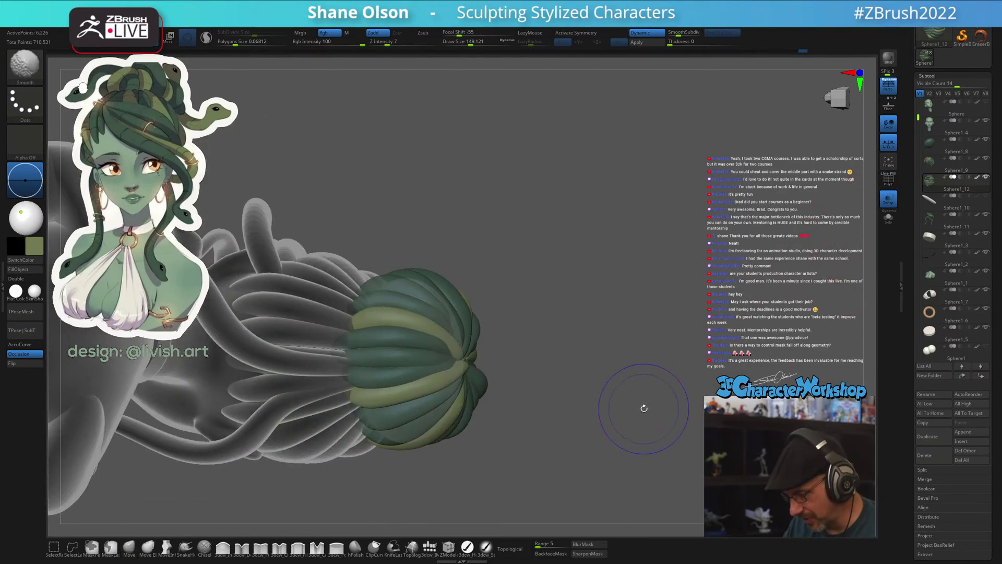
click(888, 202)
mouse_move(581, 461)
mouse_down()
mouse_move(557, 336)
mouse_move(566, 409)
mouse_move(524, 437)
mouse_move(581, 369)
mouse_move(597, 373)
mouse_up()
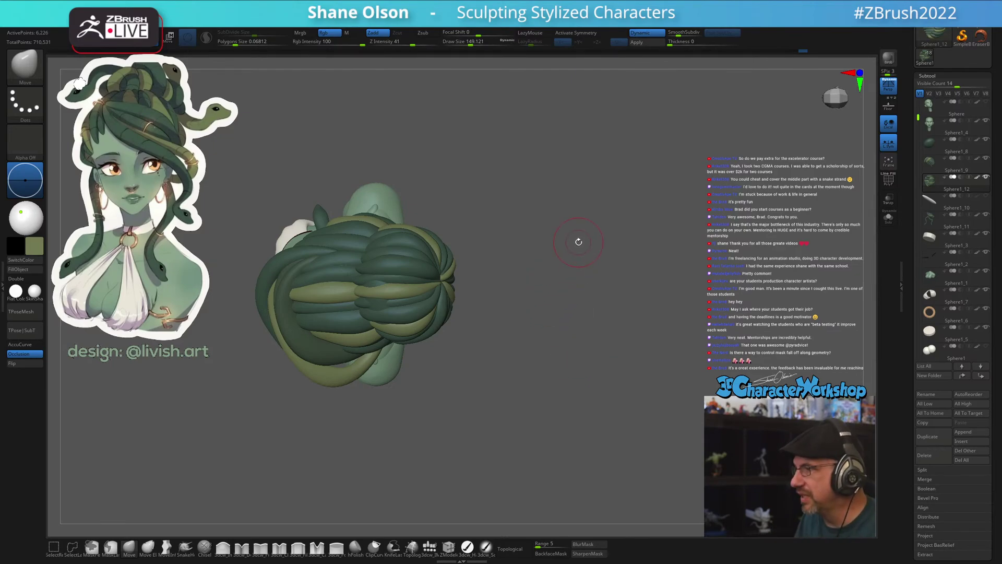
alt+drag(578, 242, 652, 316)
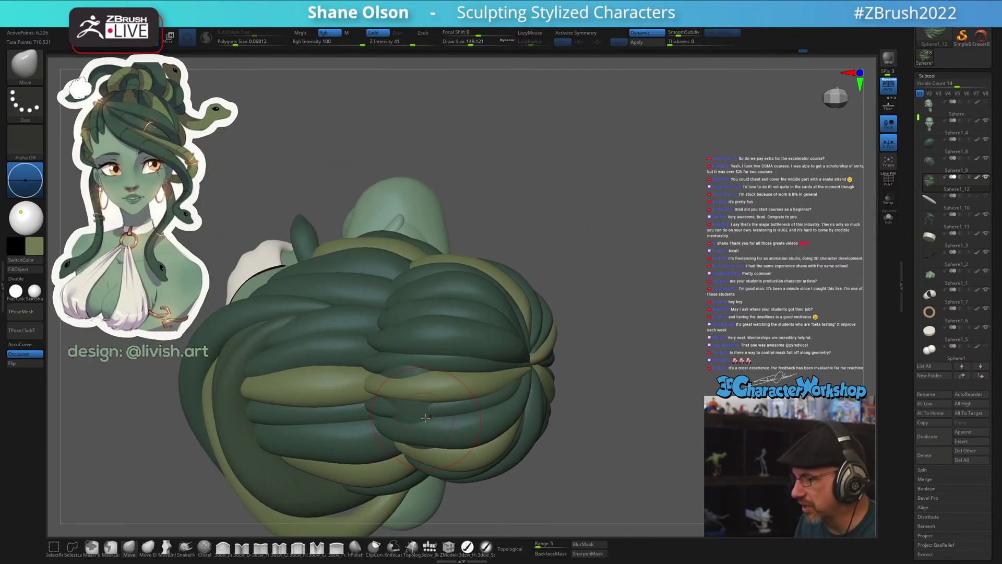
Show the polyframe, select the Sphere1_8 subtool beneath the bun's strands, and activate X symmetry
key(s)
drag(418, 412, 402, 412)
key(shift+f)
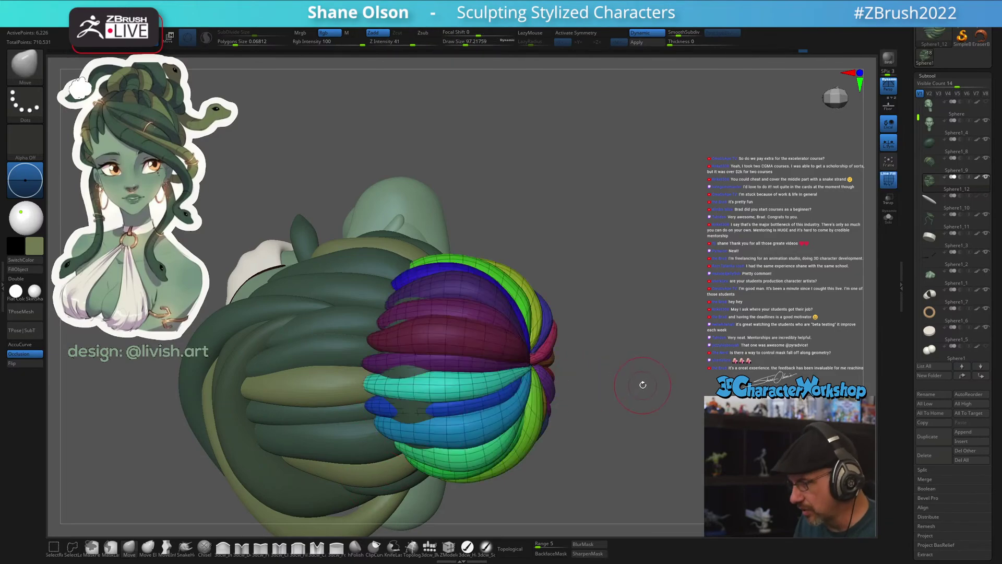
drag(643, 385, 453, 407)
alt+click(414, 383)
key(x)
Push Sphere1_8 in beneath the bun's strands with the Move brush at draw sizes of about 177 to 331, and review the bust from the front
mouse_move(615, 351)
mouse_down()
mouse_move(685, 347)
mouse_move(698, 334)
mouse_move(632, 250)
mouse_move(638, 235)
mouse_move(623, 243)
mouse_up()
key(s)
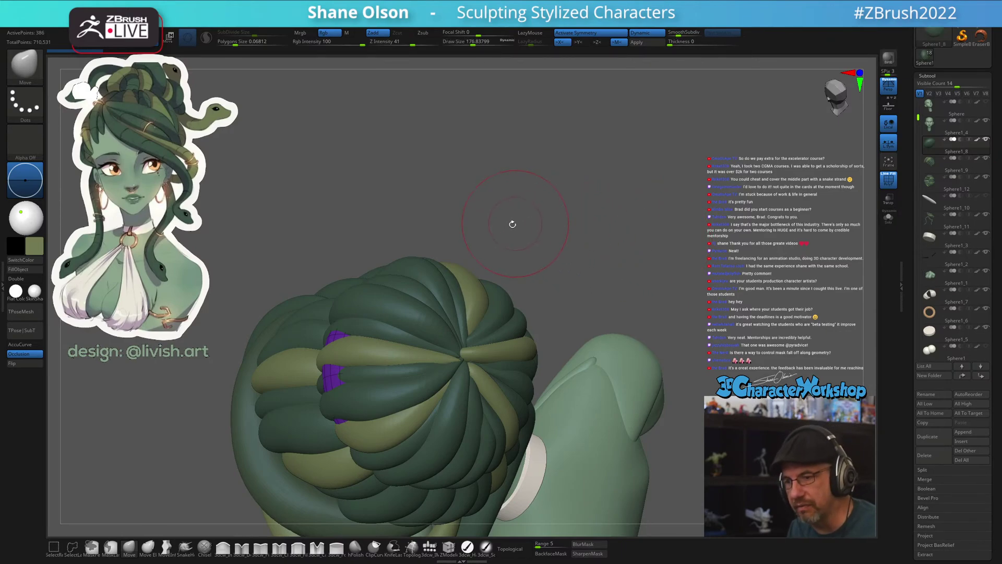
key(s)
drag(167, 453, 188, 453)
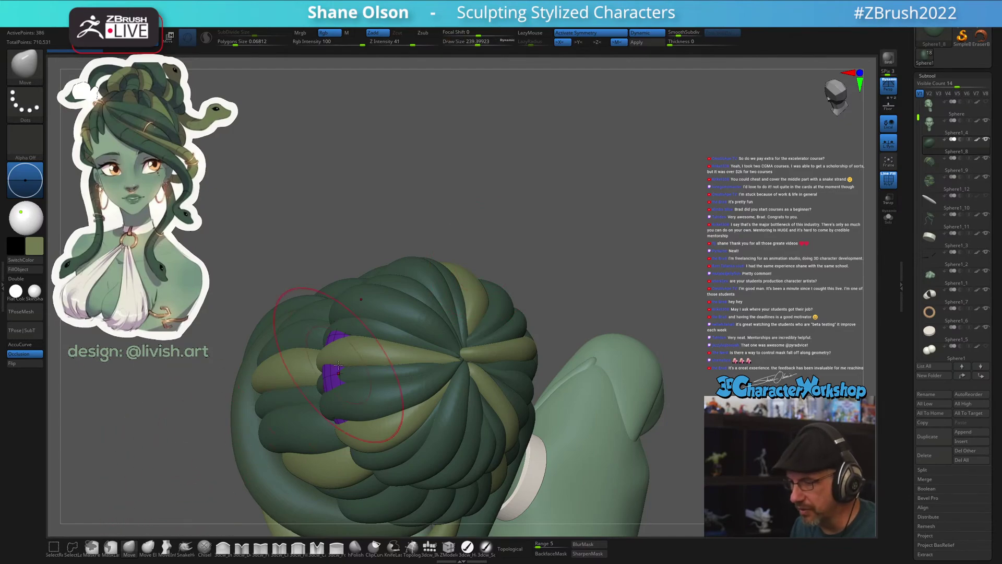
mouse_move(618, 291)
mouse_down()
mouse_move(630, 220)
mouse_move(598, 213)
mouse_move(626, 217)
mouse_up()
key(s)
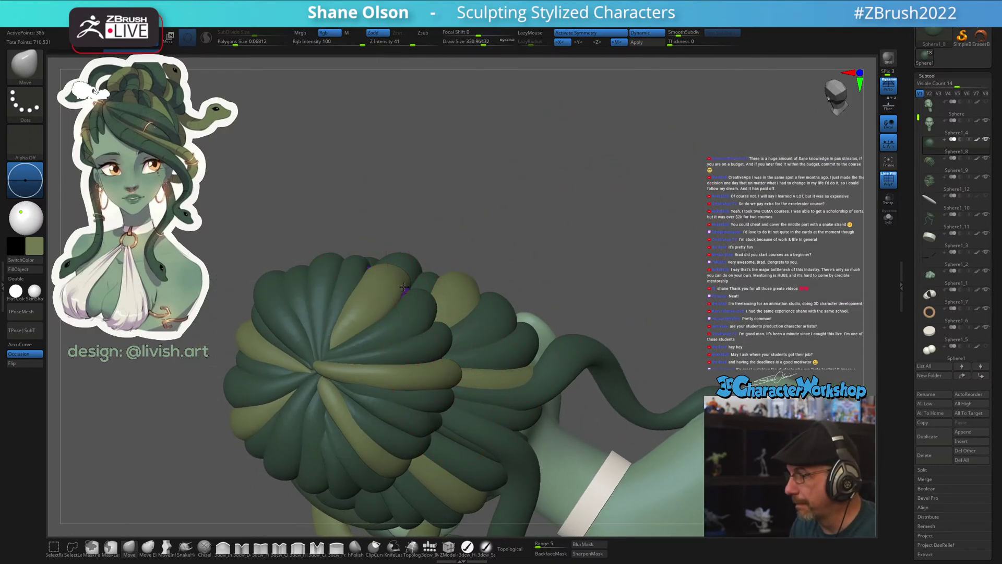
mouse_move(558, 225)
mouse_down()
mouse_move(578, 224)
mouse_move(602, 249)
mouse_move(616, 320)
mouse_move(663, 344)
mouse_move(630, 324)
mouse_up()
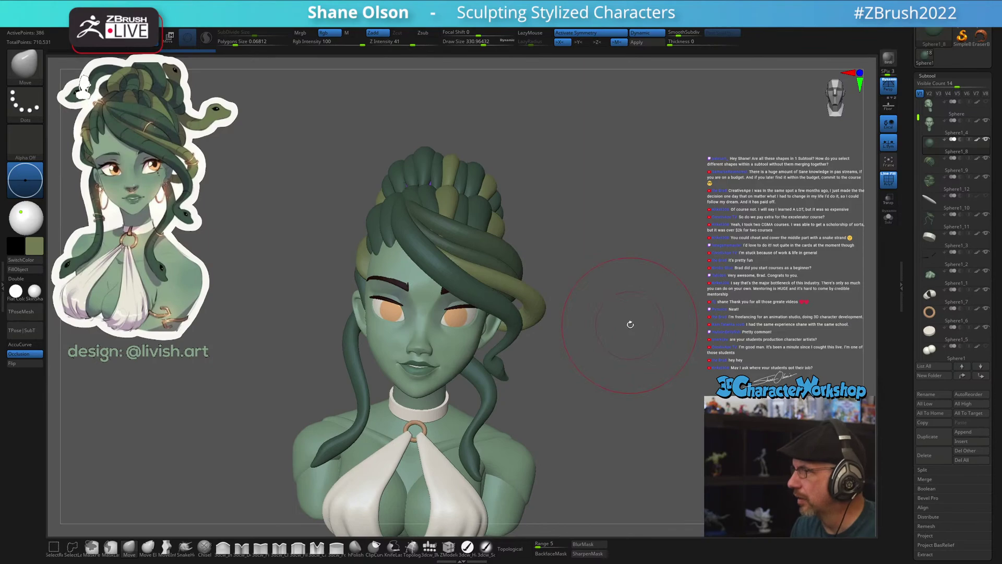
drag(609, 366, 559, 344)
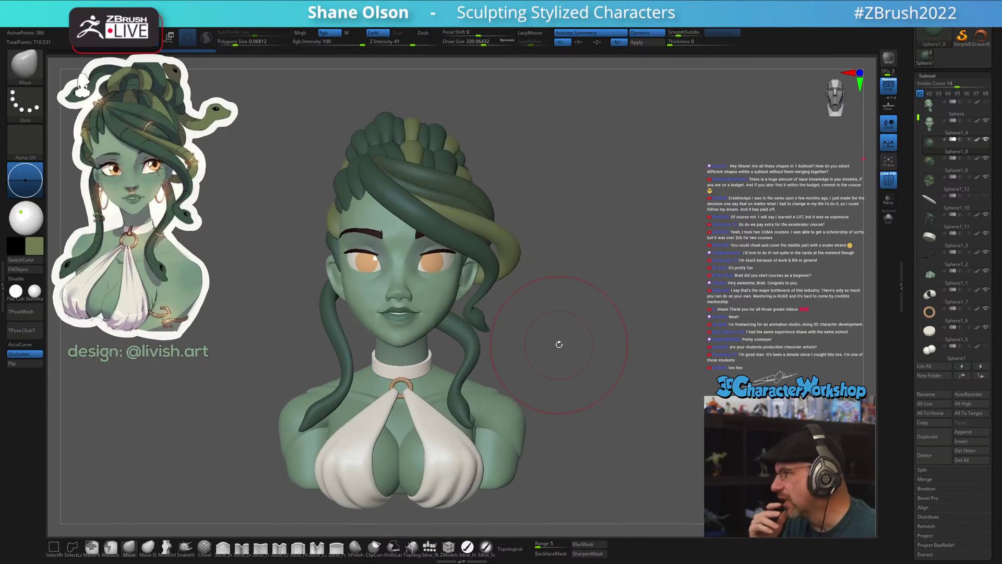
From the side of the head, select the Sphere1_11 subtool holding the snake strands that sweep across the hairline
drag(617, 366, 498, 294)
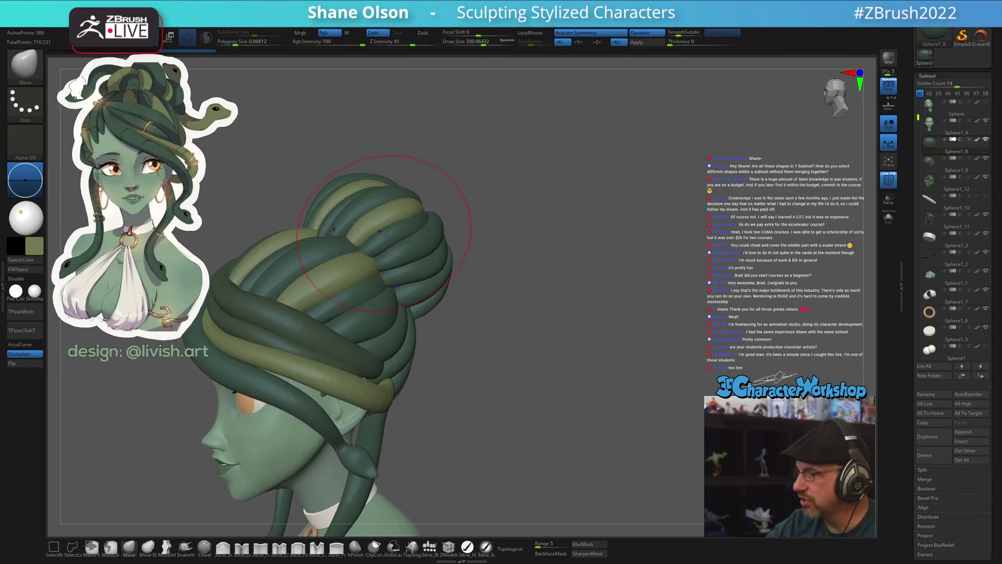
mouse_move(488, 244)
alt+mouse_down()
mouse_move(559, 252)
mouse_move(501, 259)
alt+mouse_up()
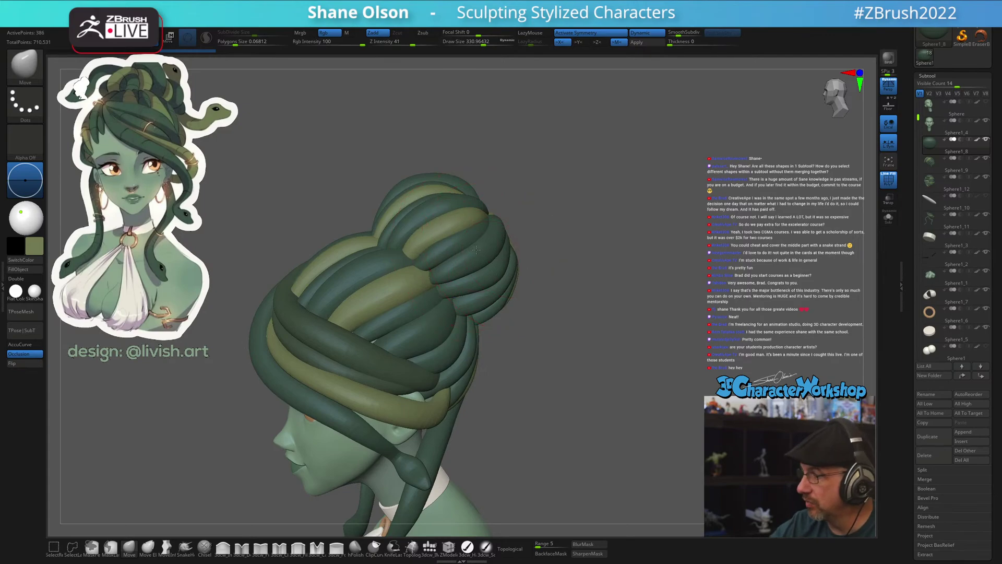
alt+click(476, 250)
mouse_move(588, 354)
mouse_down()
mouse_move(485, 340)
mouse_move(561, 384)
mouse_move(543, 386)
mouse_up()
alt+click(447, 326)
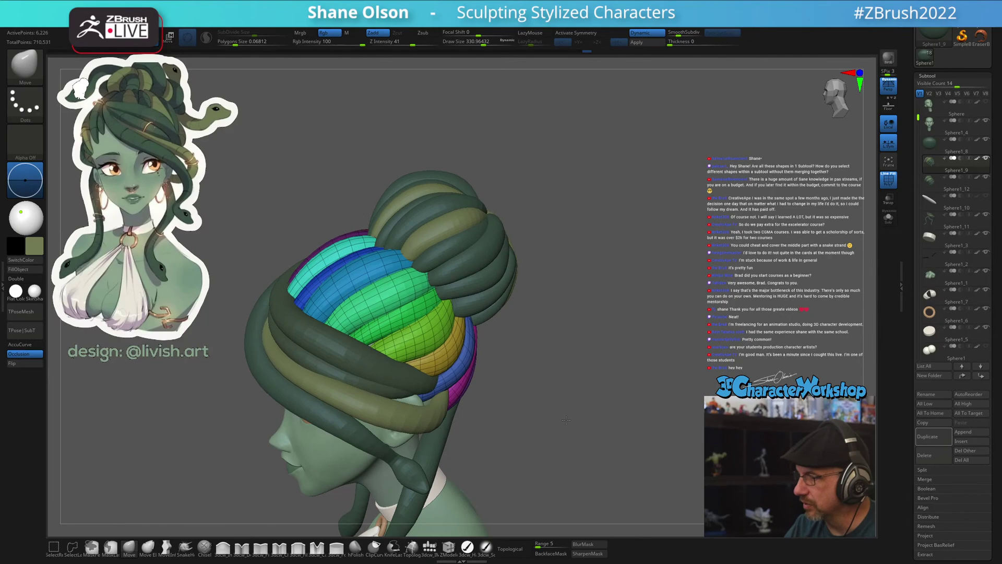
alt+click(392, 379)
Examine the Sphere1_11 snake strands with the polyframe shown, from the side, back and front of the bust
drag(519, 435, 509, 343)
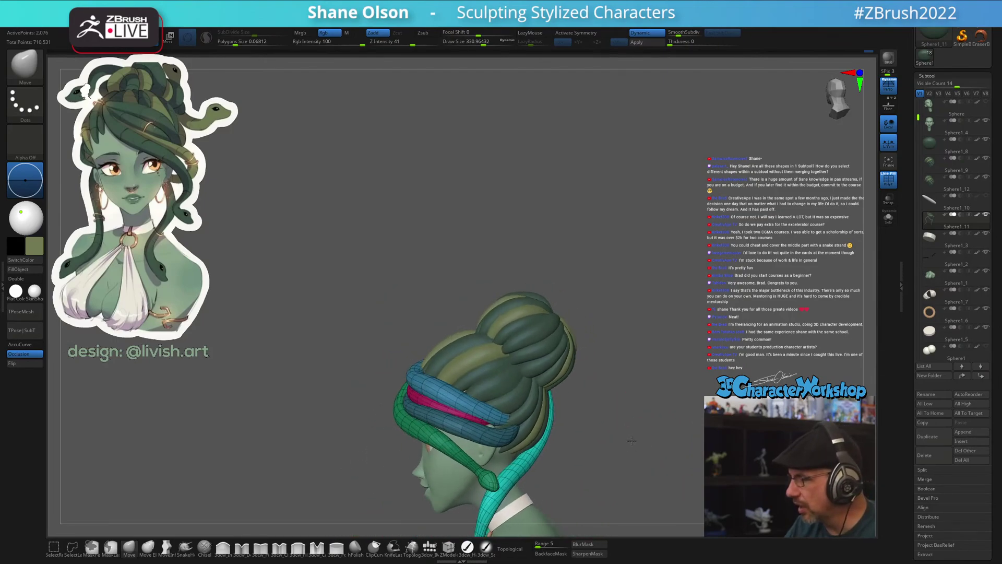
mouse_move(591, 333)
mouse_down()
mouse_move(653, 351)
mouse_move(481, 412)
mouse_move(447, 397)
mouse_up()
drag(520, 355, 523, 389)
mouse_move(629, 398)
mouse_down()
mouse_move(595, 343)
mouse_move(569, 355)
mouse_move(552, 334)
mouse_move(409, 377)
mouse_up()
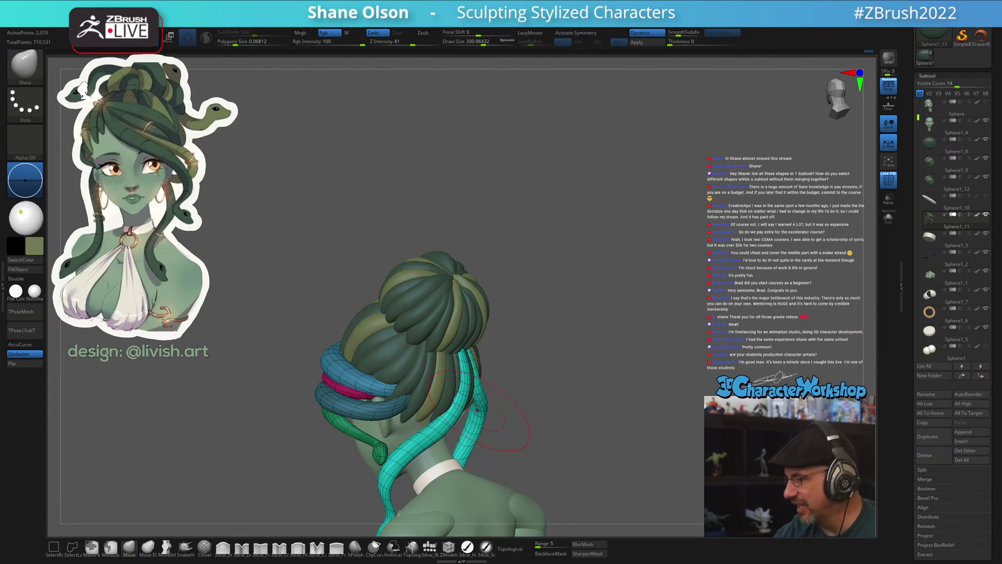
drag(541, 434, 527, 431)
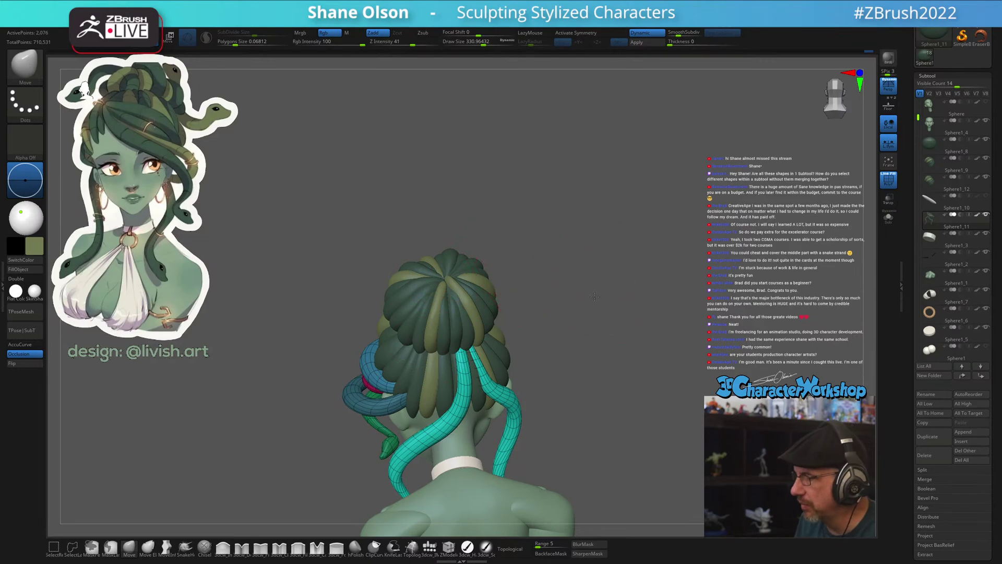
mouse_move(595, 296)
mouse_down()
mouse_move(673, 297)
mouse_move(665, 326)
mouse_move(591, 308)
mouse_up()
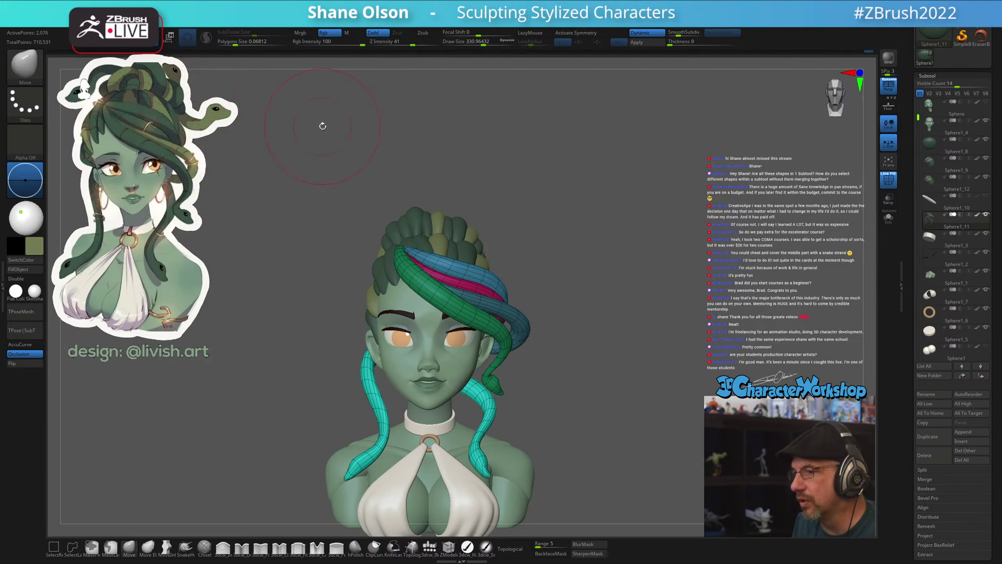
drag(322, 126, 308, 161)
drag(541, 196, 583, 241)
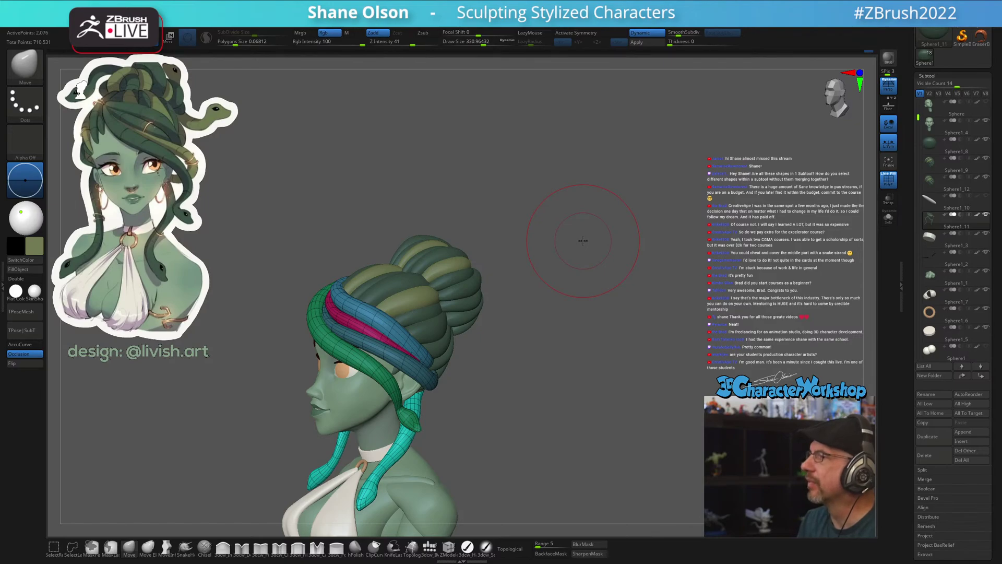
drag(577, 257, 617, 255)
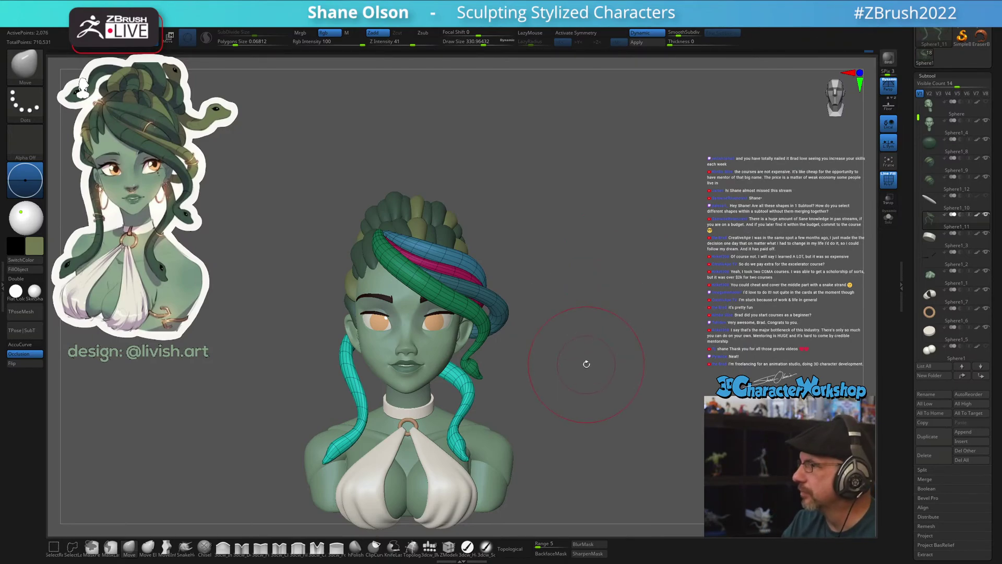
drag(608, 396, 579, 352)
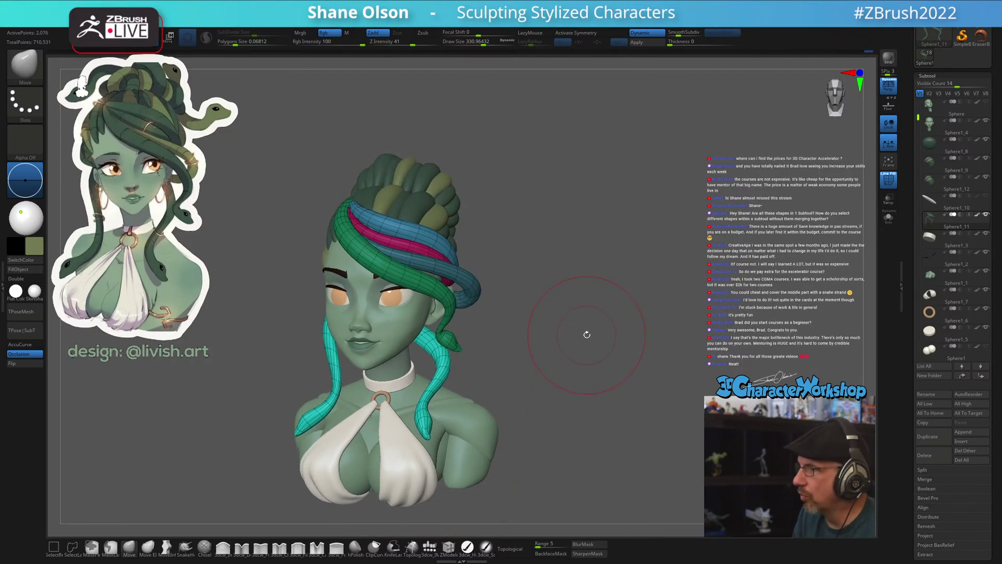
mouse_move(556, 347)
alt+mouse_down()
mouse_move(553, 365)
mouse_move(549, 358)
alt+mouse_up()
Turn off the polyframe, set the draw size to about 262, and review the hair from the front and side
key(shift+f)
key(s)
drag(570, 360, 563, 361)
shift+drag(574, 353, 581, 345)
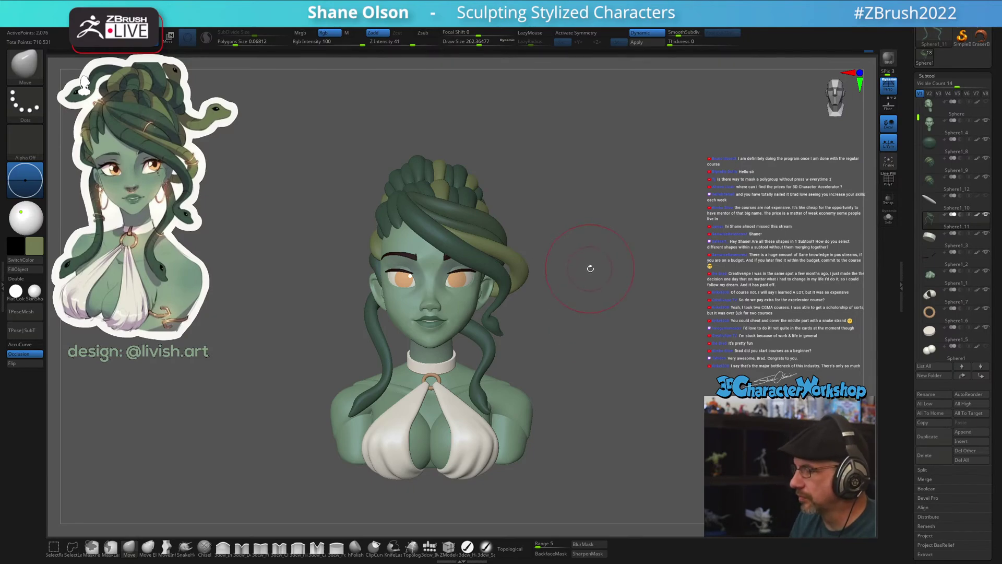
mouse_move(591, 268)
mouse_down()
mouse_move(626, 248)
mouse_move(590, 194)
mouse_move(594, 170)
mouse_move(628, 191)
mouse_up()
drag(616, 210, 668, 206)
alt+drag(598, 221, 603, 275)
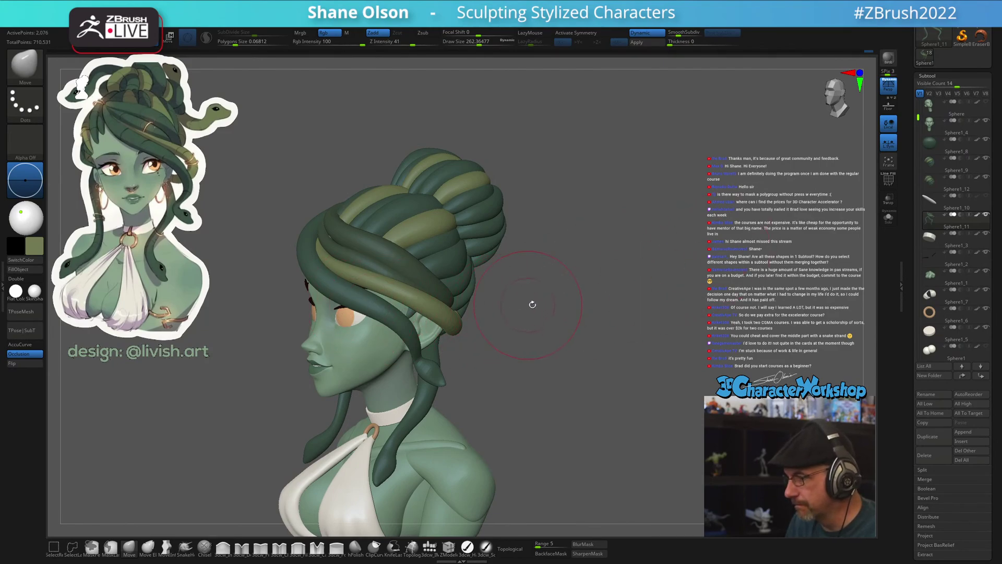
drag(532, 305, 484, 293)
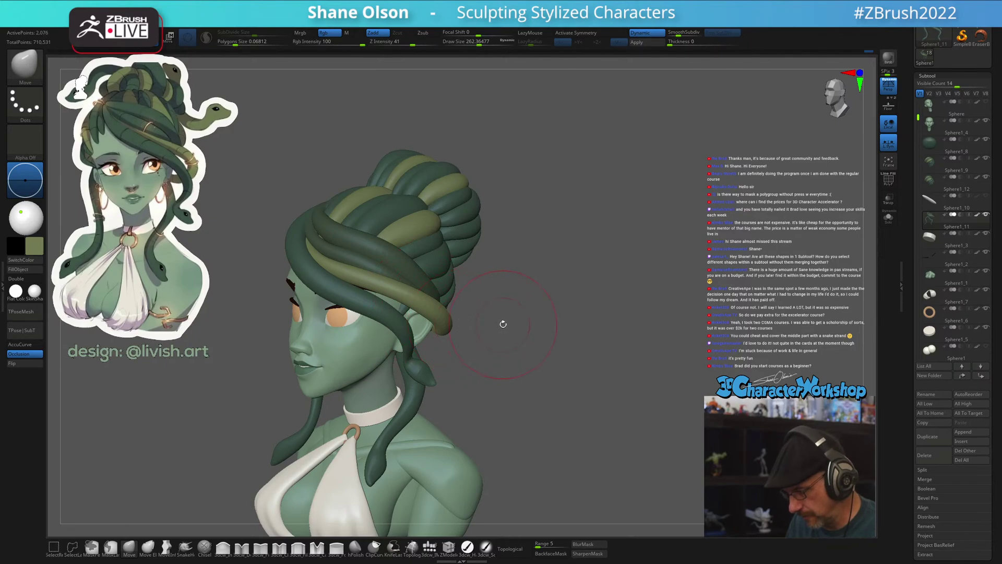
key(w)
key(g)
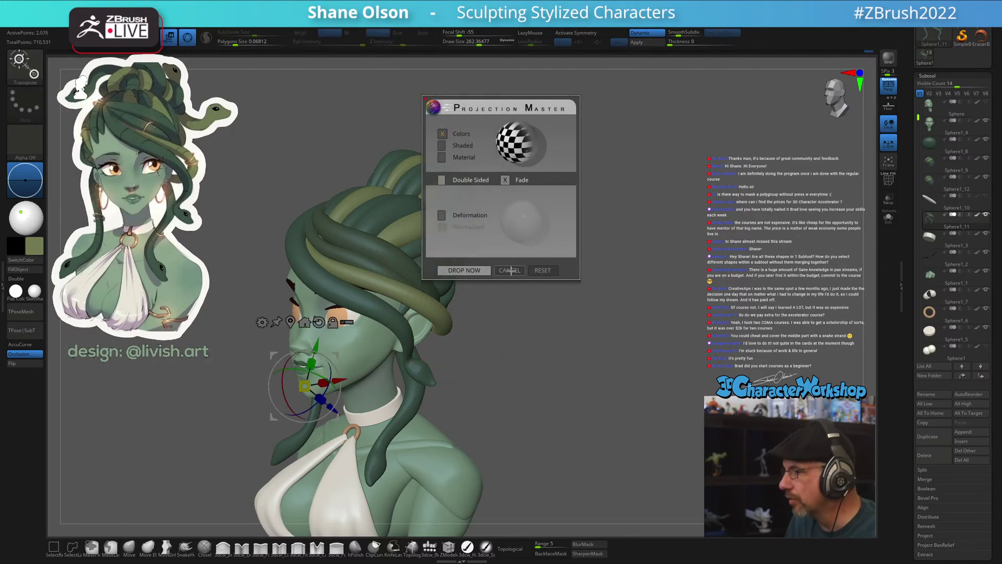
click(511, 271)
key(q)
drag(522, 300, 597, 299)
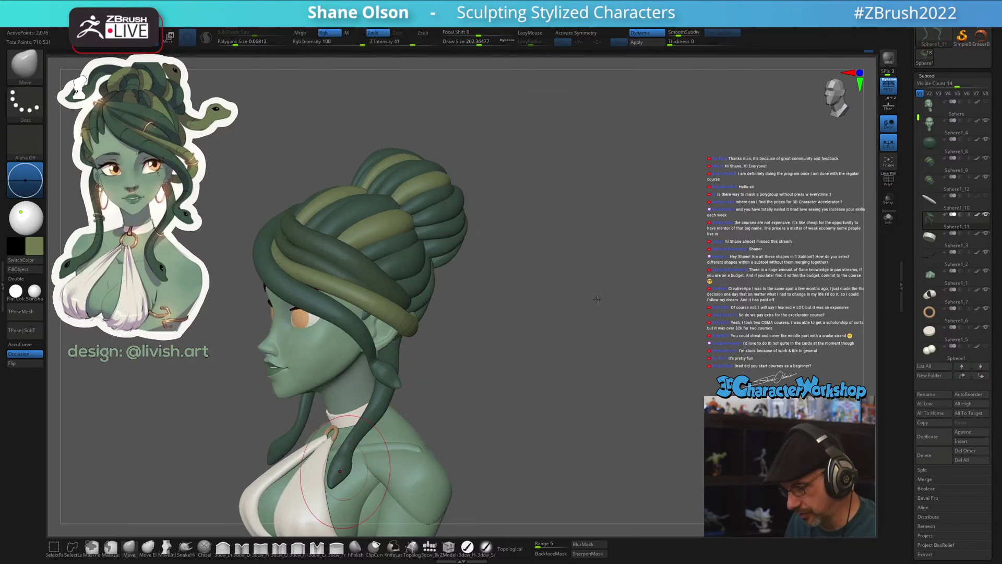
Activate the transform gizmo and mask all of Sphere1_11 except the front snake strand beside the face
key(w)
alt+drag(526, 287, 562, 301)
ctrl+click(419, 319)
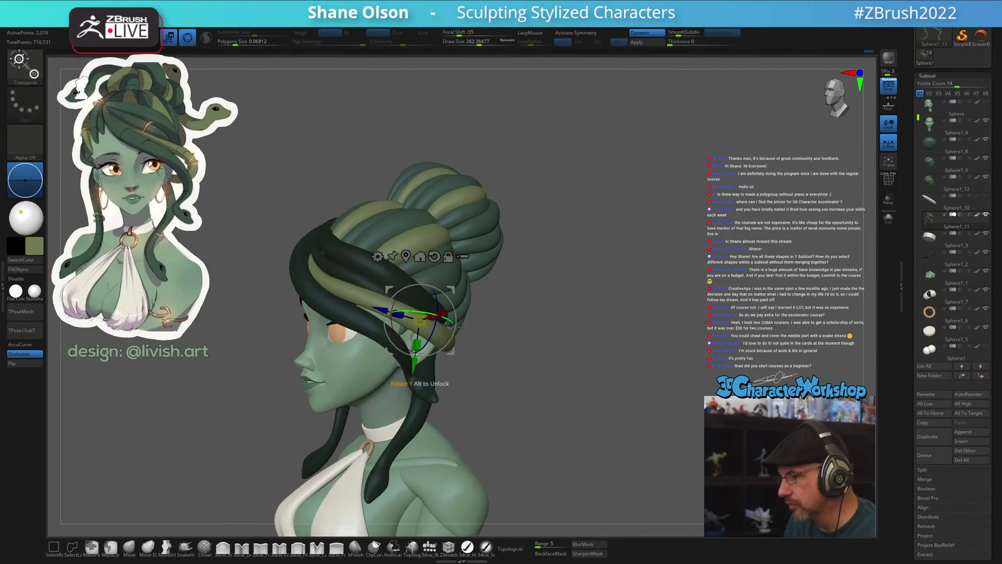
drag(462, 327, 444, 377)
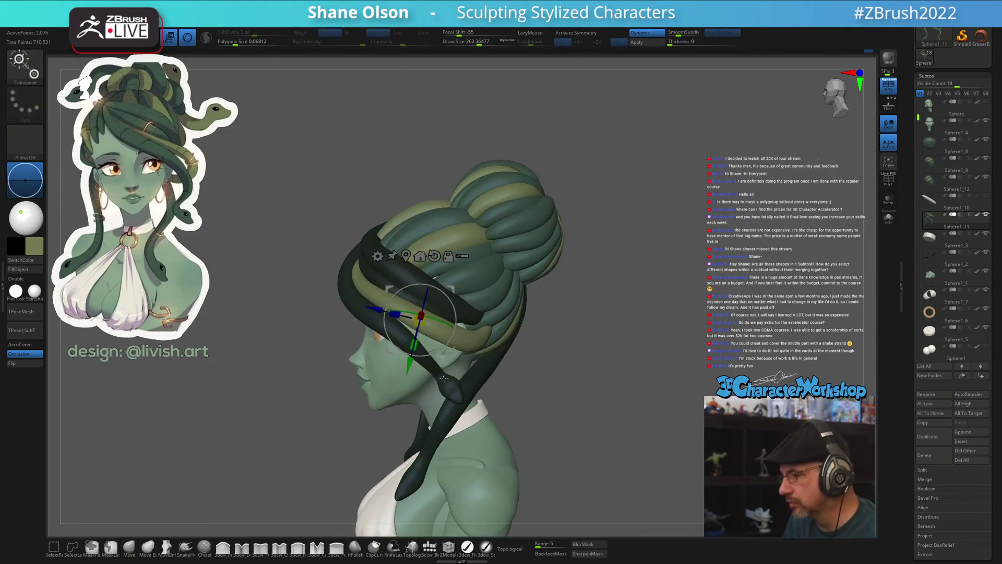
ctrl+click(444, 378)
alt+drag(620, 319, 638, 352)
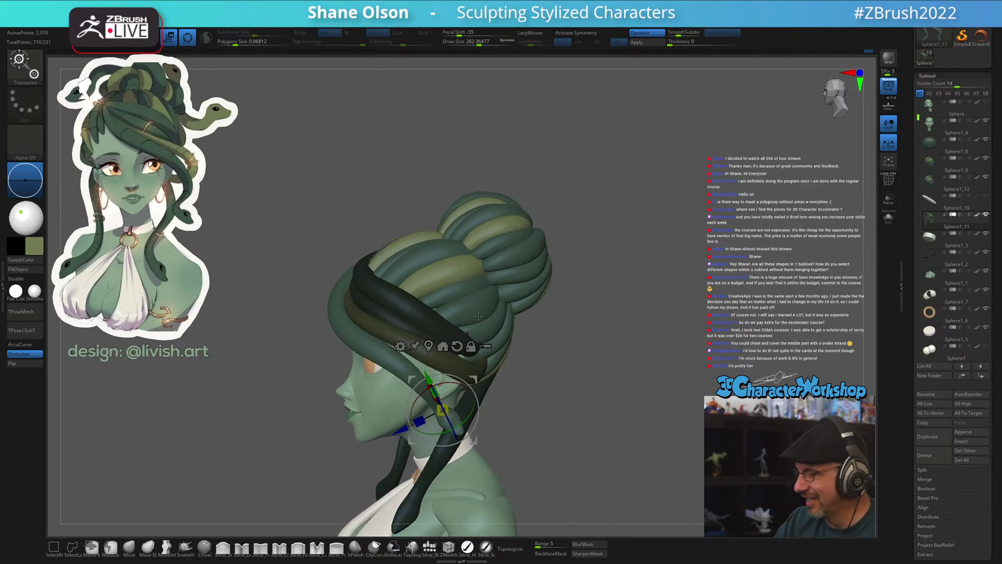
Duplicate the unmasked front snake strand with the gizmo and place the copy against the back of the hair bun
ctrl+drag(477, 376, 576, 339)
alt+drag(621, 294, 574, 371)
drag(545, 424, 579, 395)
alt+drag(458, 385, 478, 306)
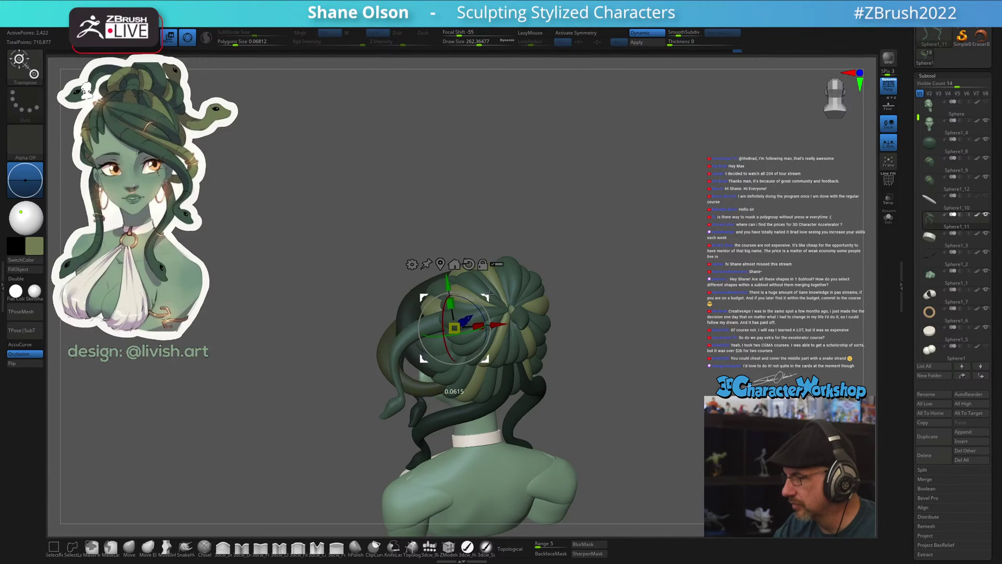
drag(504, 288, 519, 306)
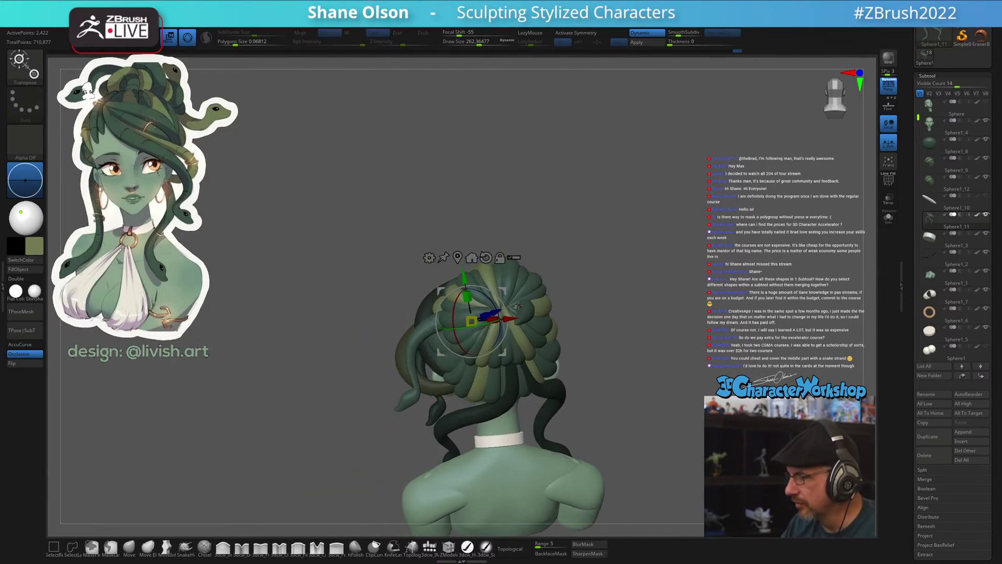
Bend the copied snake around the side of the bun with the Move brush at draw sizes of about 207 and 145
scroll(539, 279, up, 2)
click(129, 547)
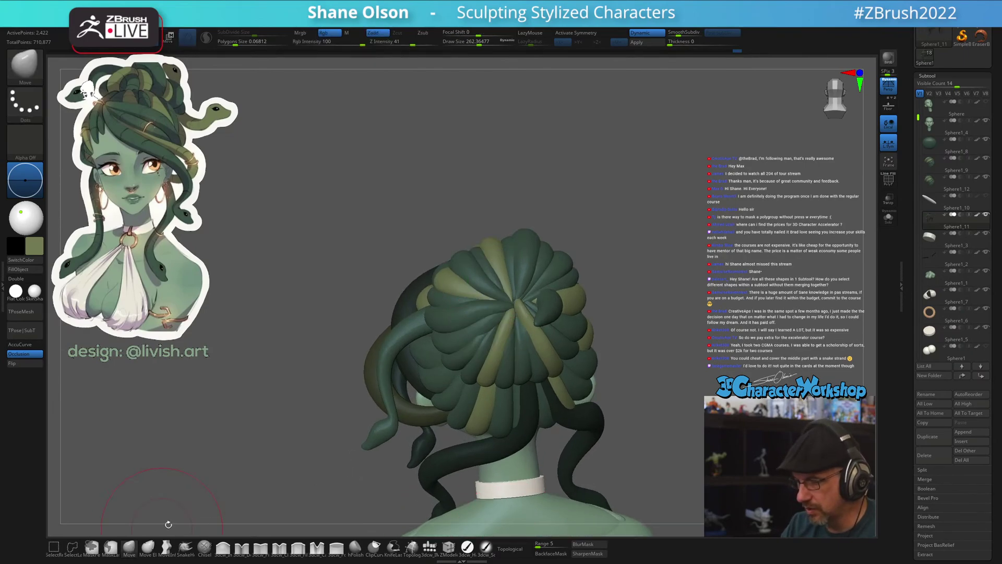
key(s)
mouse_move(395, 392)
mouse_down()
mouse_move(385, 393)
mouse_move(391, 411)
mouse_move(399, 402)
mouse_up()
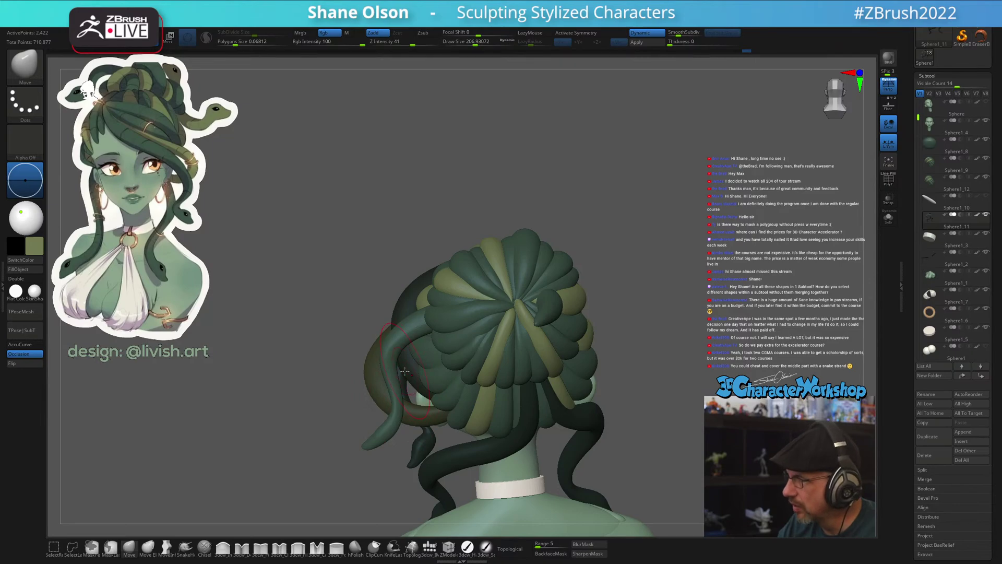
mouse_move(394, 372)
right_down()
mouse_move(437, 352)
mouse_move(478, 369)
mouse_move(445, 418)
mouse_move(449, 401)
right_up()
key(s)
drag(449, 400, 454, 396)
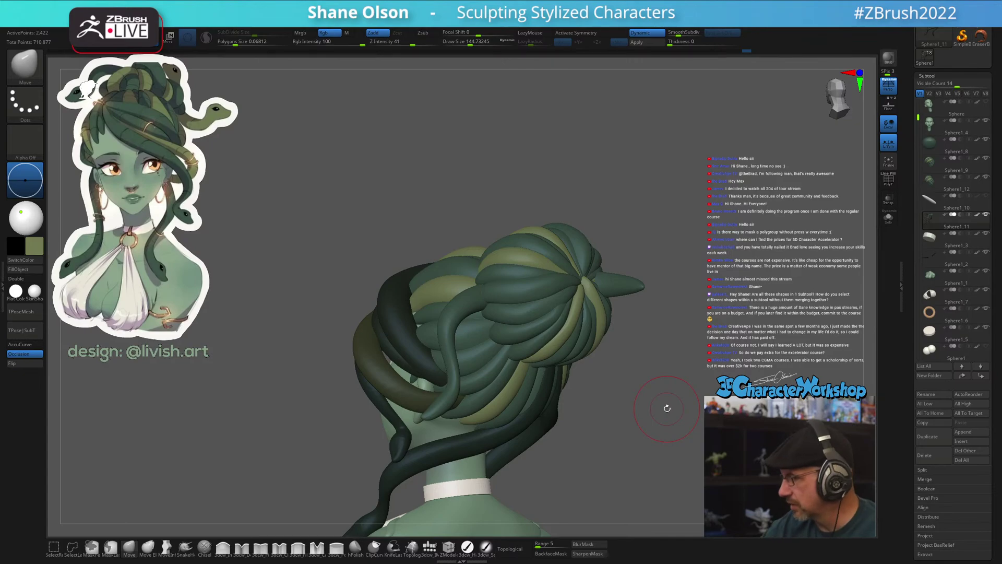
Rotate and move the copied snake with the gizmo so it curves upward and outward from the side of the bun
mouse_move(667, 419)
right_down()
mouse_move(608, 354)
mouse_move(620, 321)
right_up()
key(w)
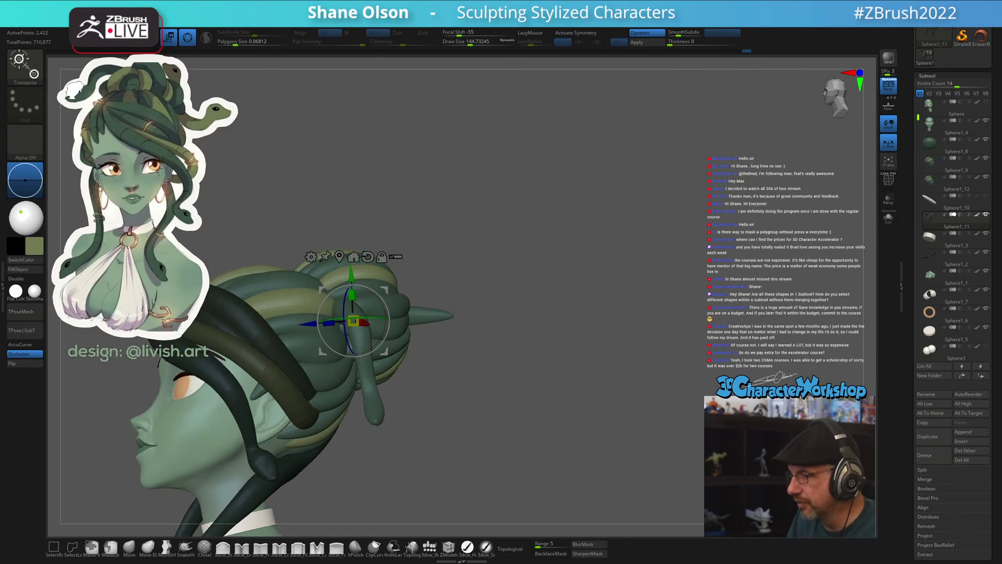
drag(335, 349, 372, 441)
right_drag(499, 340, 478, 251)
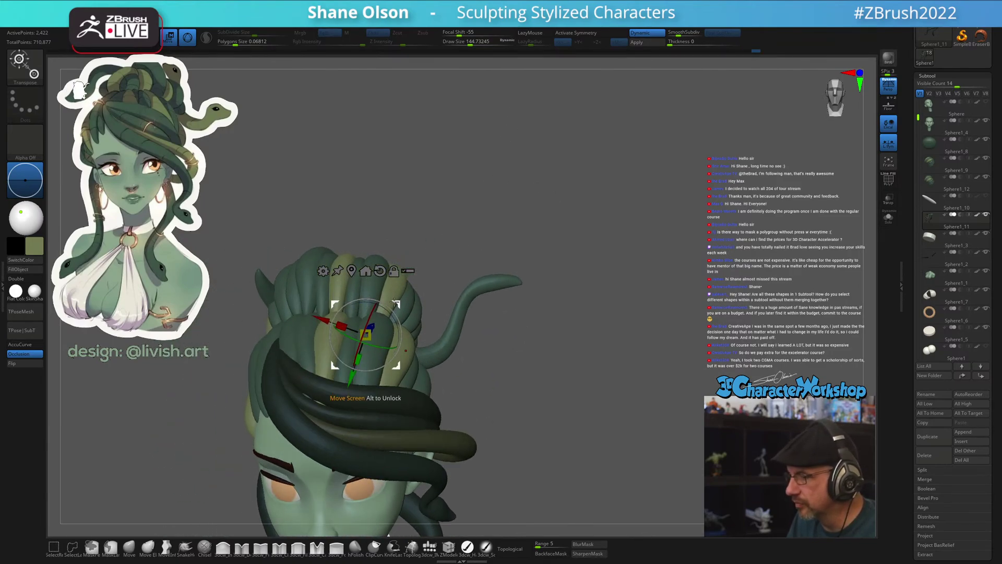
drag(396, 303, 387, 300)
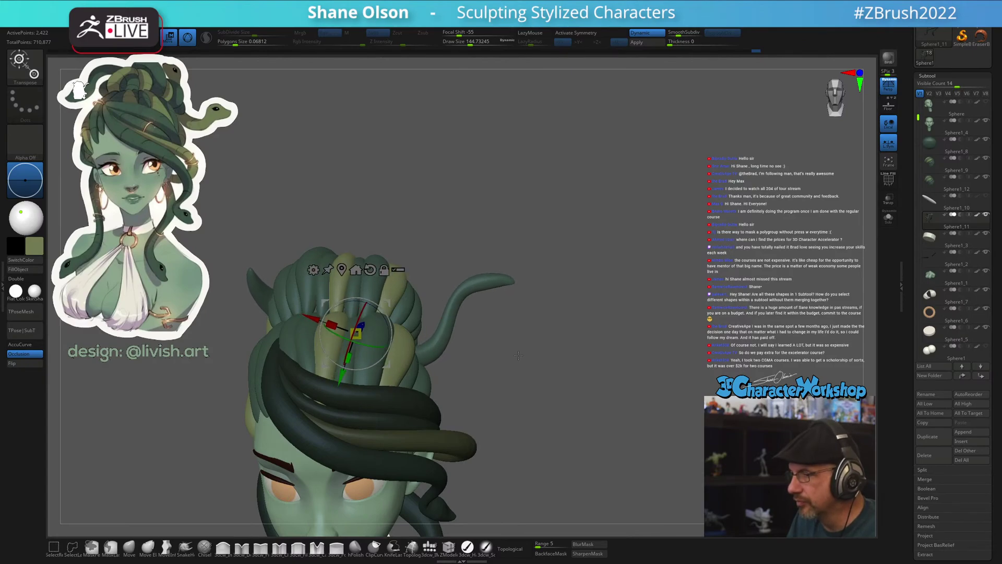
Curl the copied snake's free end outward and down with the Move brush at draw sizes of about 154 and 145
click(129, 553)
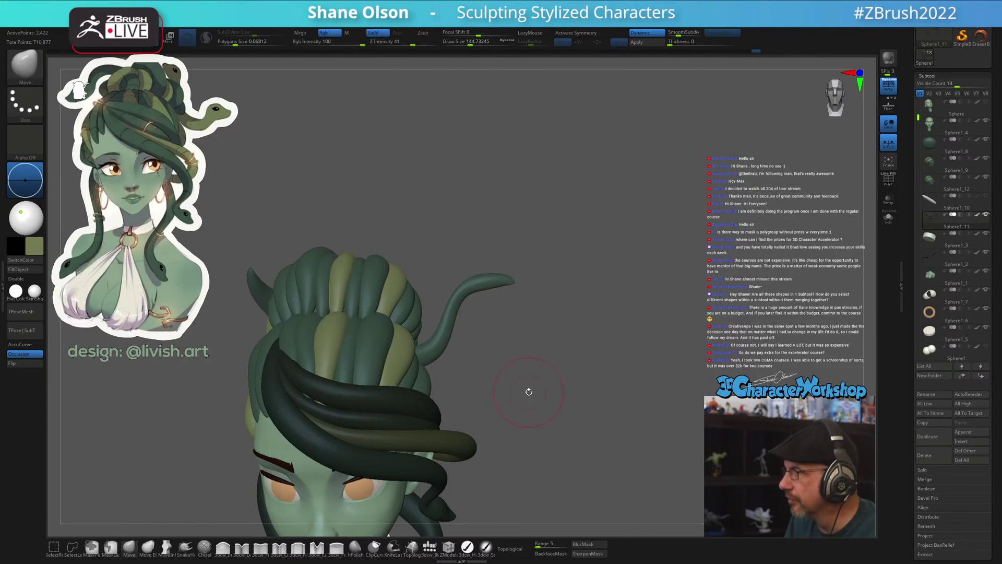
mouse_move(551, 376)
mouse_down()
mouse_move(543, 403)
mouse_move(544, 362)
mouse_up()
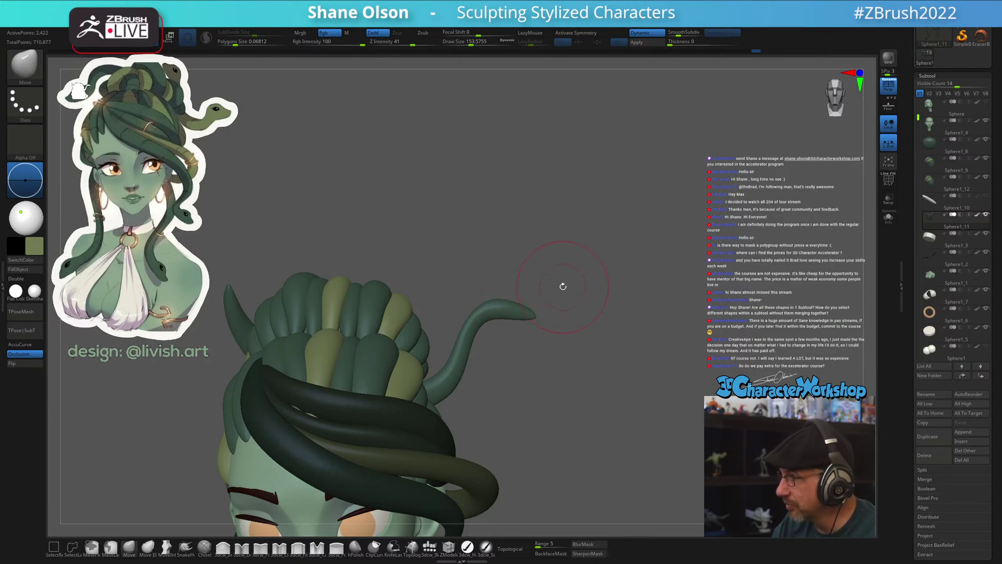
drag(562, 285, 559, 353)
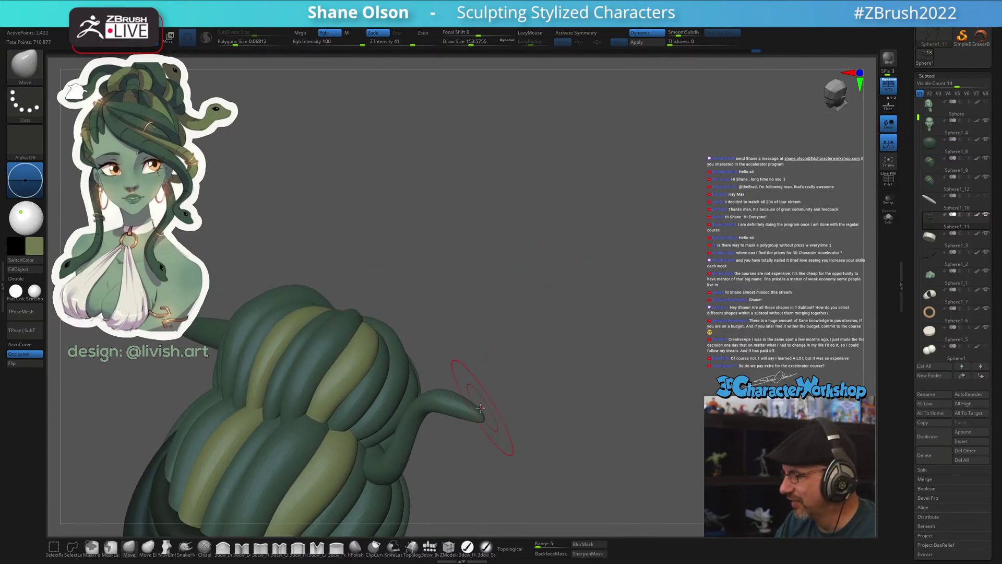
mouse_move(492, 385)
mouse_down()
mouse_move(555, 367)
mouse_move(549, 380)
mouse_move(510, 376)
mouse_move(555, 415)
mouse_move(554, 436)
mouse_move(569, 379)
mouse_move(550, 366)
mouse_move(600, 379)
mouse_move(566, 374)
mouse_move(570, 366)
mouse_up()
key(s)
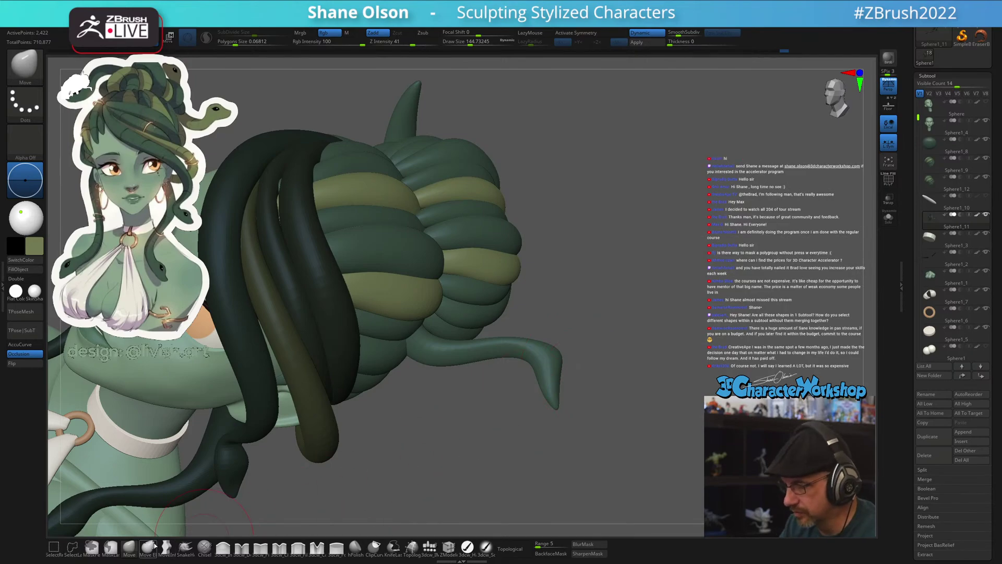
Thicken the bent free end of the copied snake with the Inflate brush at a draw size of 112
click(223, 546)
drag(641, 376, 636, 382)
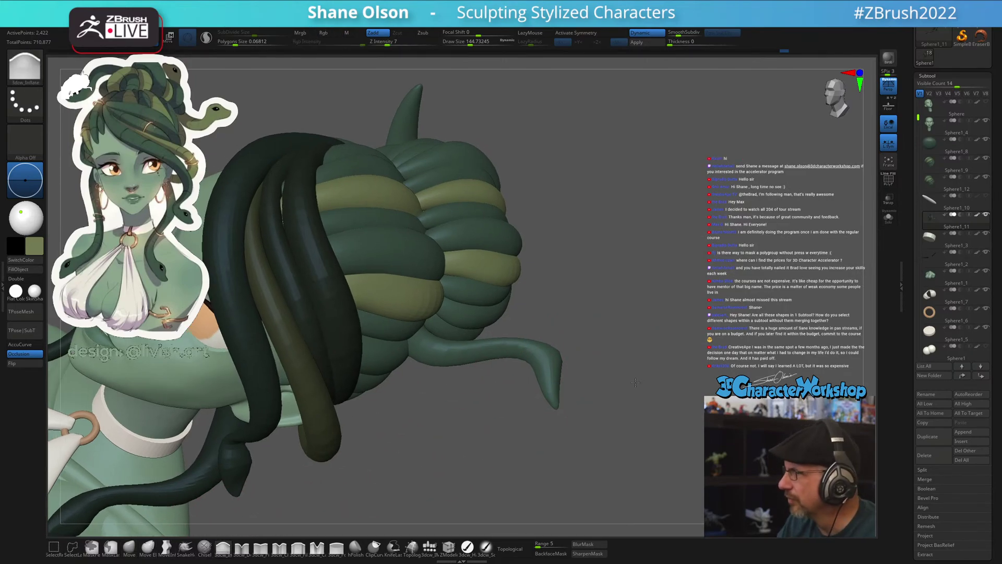
alt+drag(602, 324, 605, 339)
key(s)
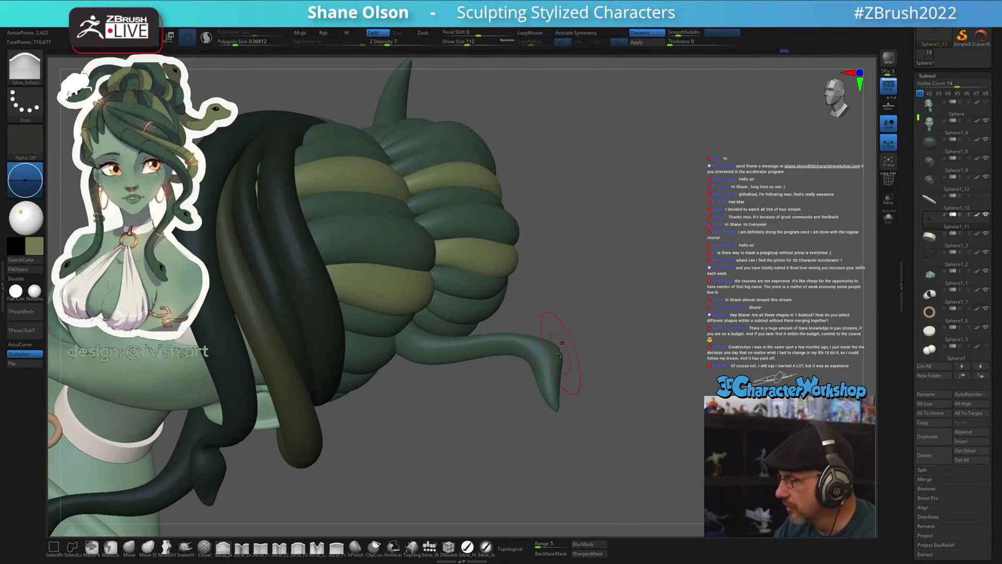
drag(579, 303, 584, 331)
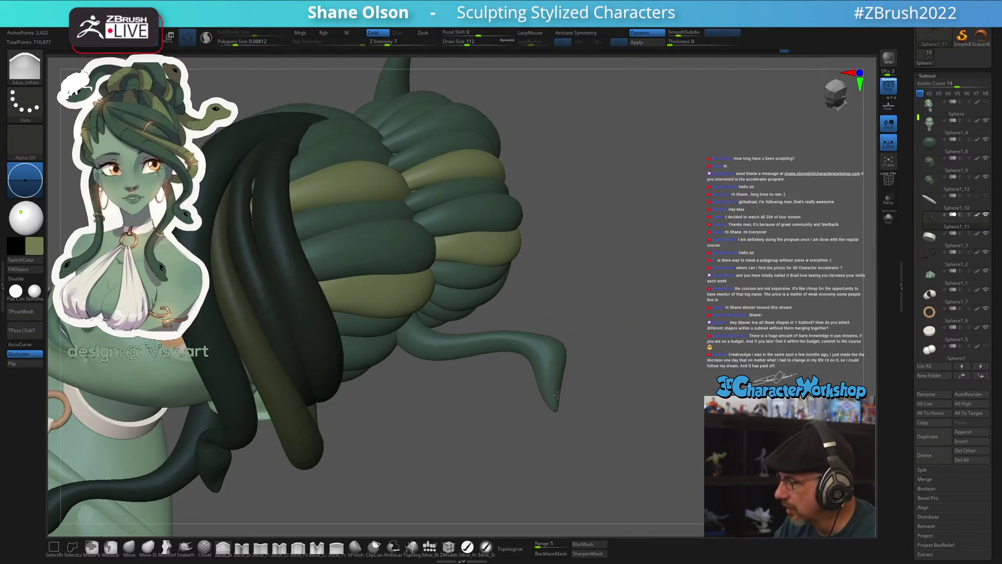
drag(582, 389, 587, 377)
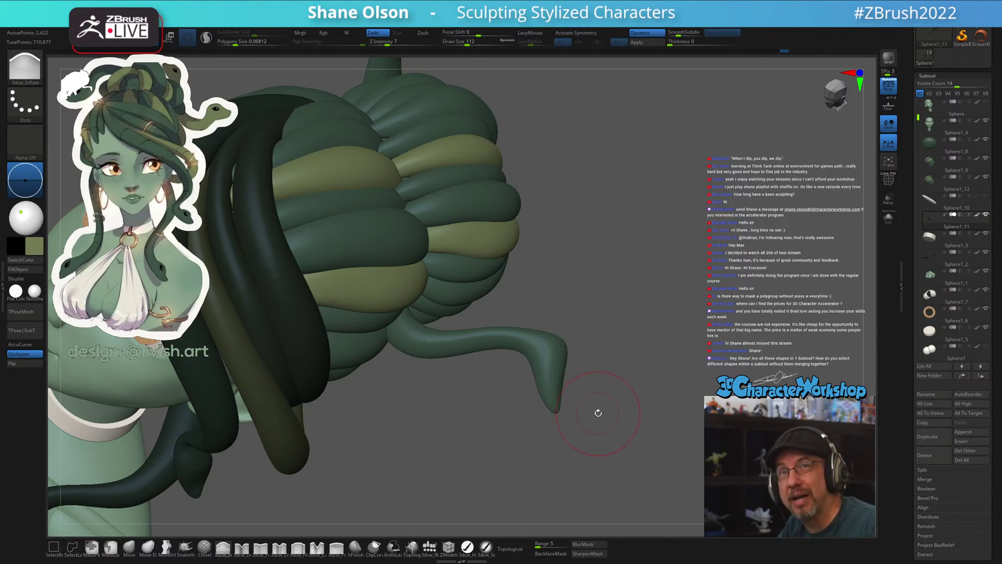
drag(591, 405, 596, 388)
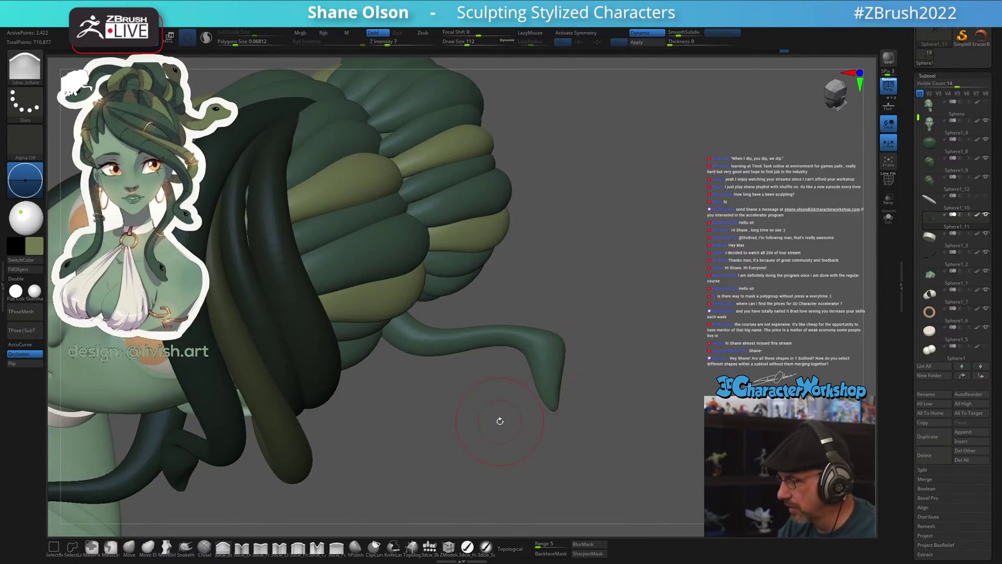
Adjust the snake's head and the bend of its neck with the Move brush at draw sizes of about 97 and 124
click(129, 547)
key(s)
drag(587, 402, 581, 402)
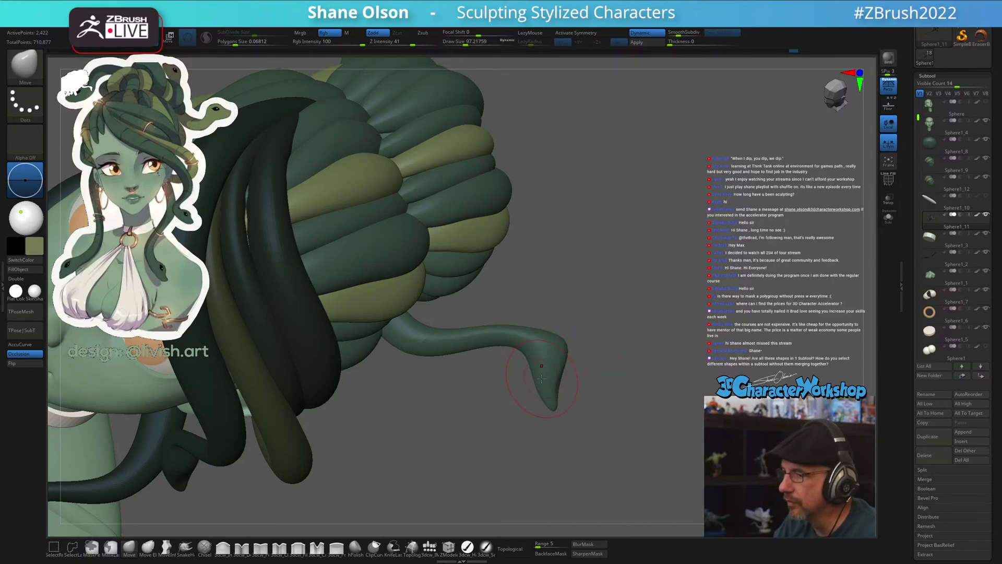
key(s)
drag(541, 378, 524, 371)
drag(539, 311, 542, 310)
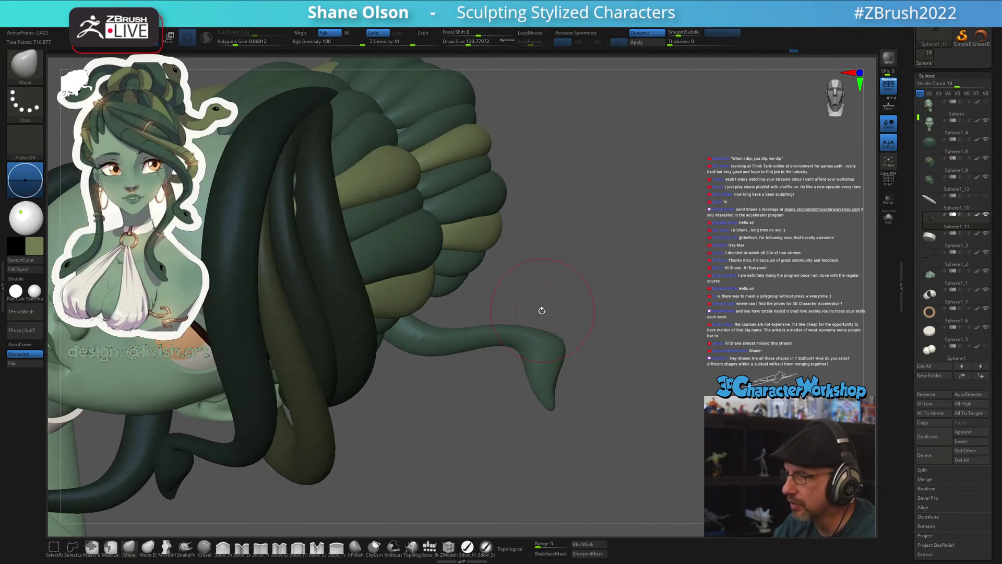
drag(498, 334, 495, 347)
mouse_move(547, 314)
mouse_down()
mouse_move(537, 319)
mouse_move(557, 321)
mouse_up()
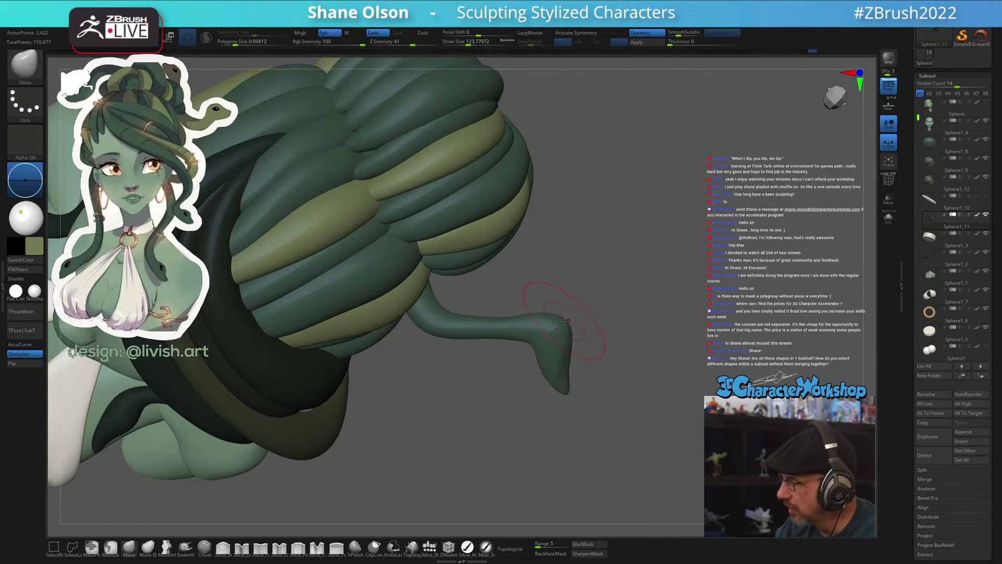
Refine the snake's head and pull out its tapered snout with the Move brush at draw sizes of about 120 and 71
mouse_move(586, 312)
mouse_down()
mouse_move(649, 398)
mouse_move(619, 357)
mouse_move(544, 360)
mouse_move(532, 399)
mouse_move(506, 345)
mouse_up()
key(s)
key(s)
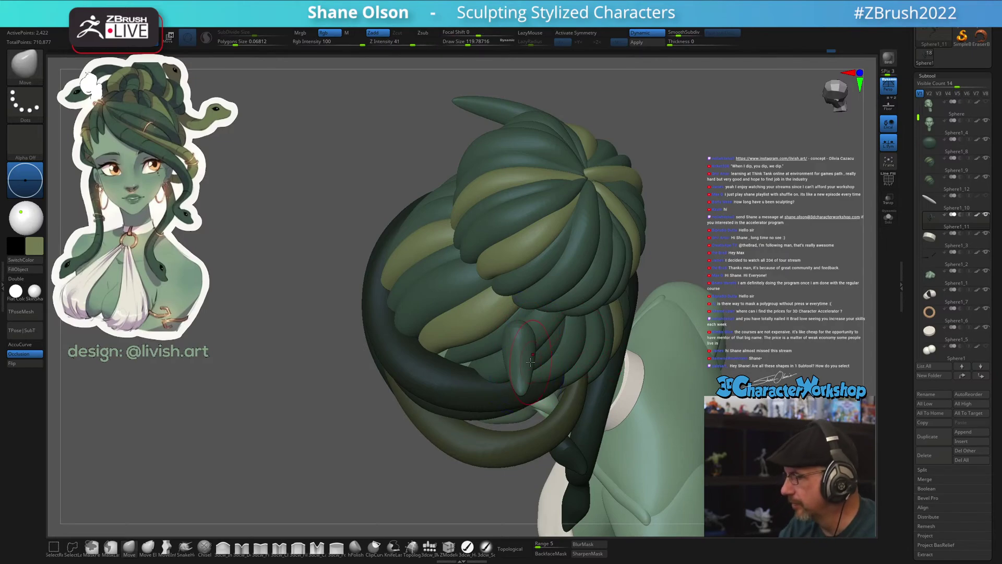
mouse_move(548, 405)
mouse_down()
mouse_move(620, 365)
mouse_move(604, 374)
mouse_move(538, 365)
mouse_move(517, 344)
mouse_up()
key(s)
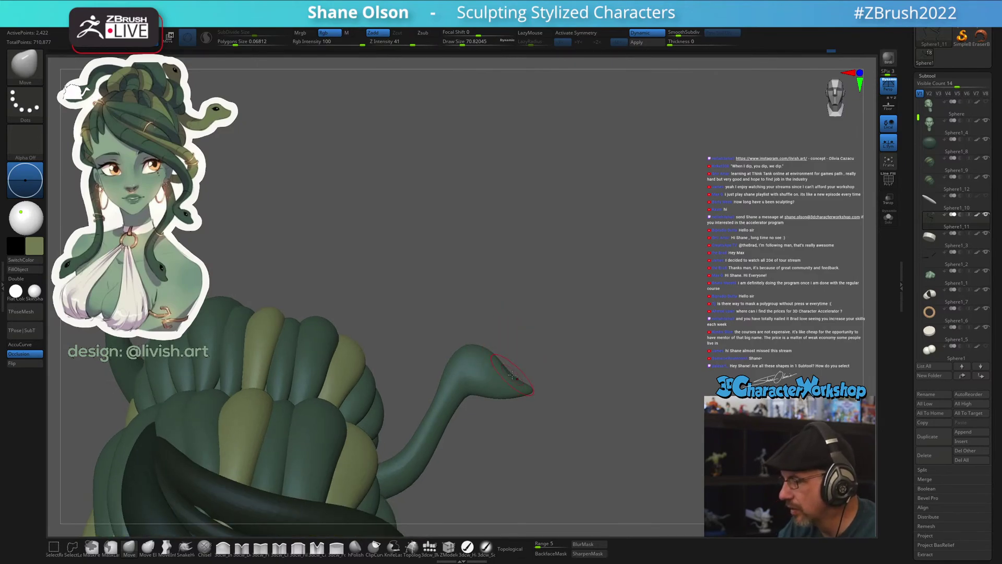
mouse_move(534, 378)
mouse_down()
mouse_move(527, 401)
mouse_move(538, 351)
mouse_up()
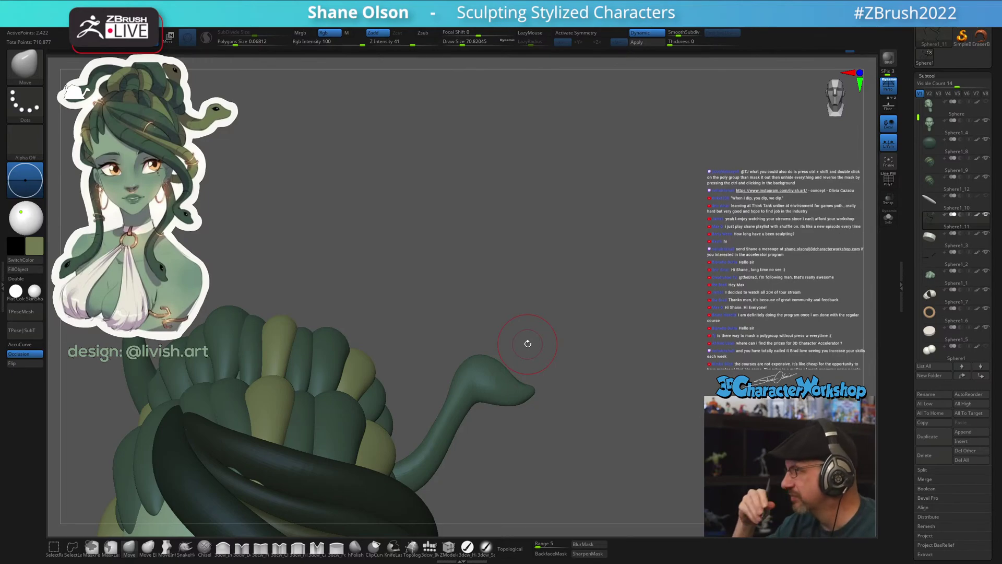
mouse_move(582, 371)
mouse_down()
mouse_move(591, 360)
mouse_move(588, 380)
mouse_up()
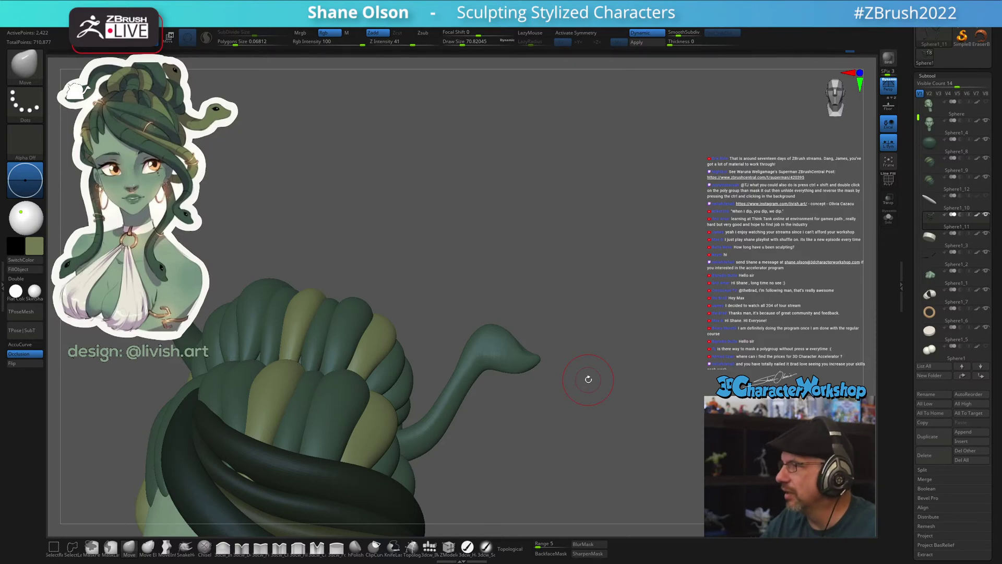
alt+drag(592, 403, 577, 315)
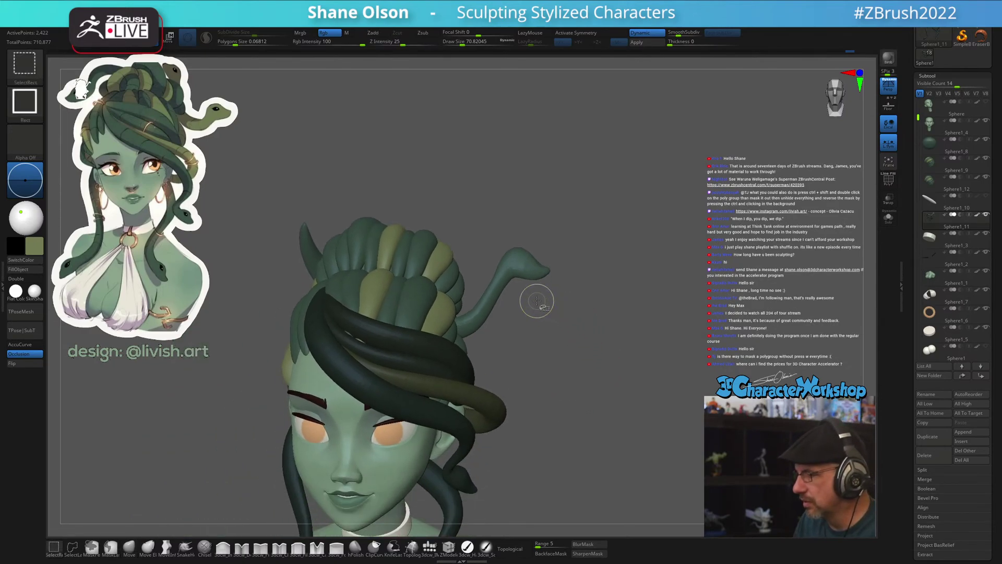
Isolate strands by polygroup, switch which ones are hidden, and restore the full subtool's visibility
ctrl+shift+click(518, 266)
ctrl+shift+drag(616, 226, 673, 368)
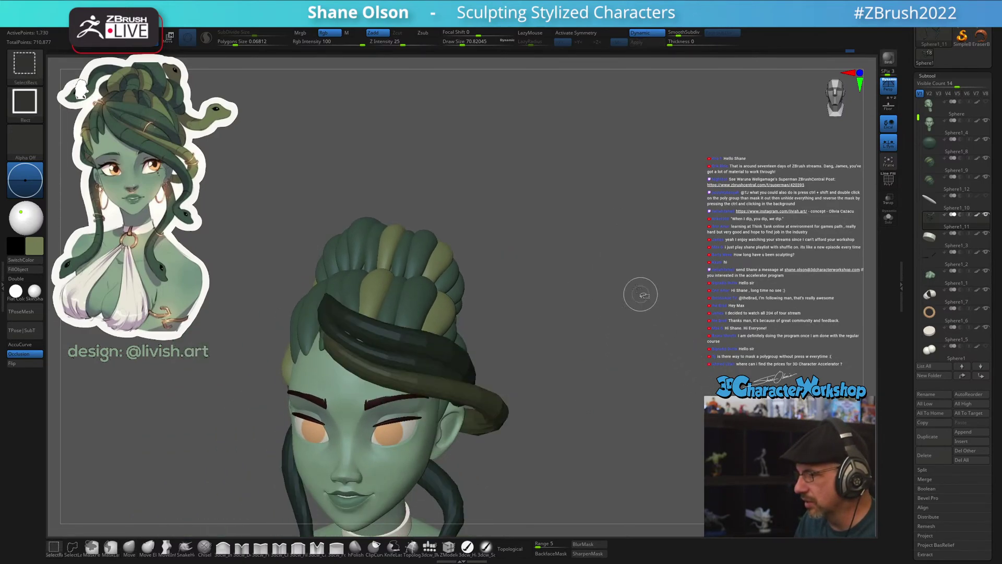
ctrl+shift+drag(579, 237, 619, 357)
ctrl+shift+drag(652, 268, 710, 450)
ctrl+shift+drag(686, 293, 690, 315)
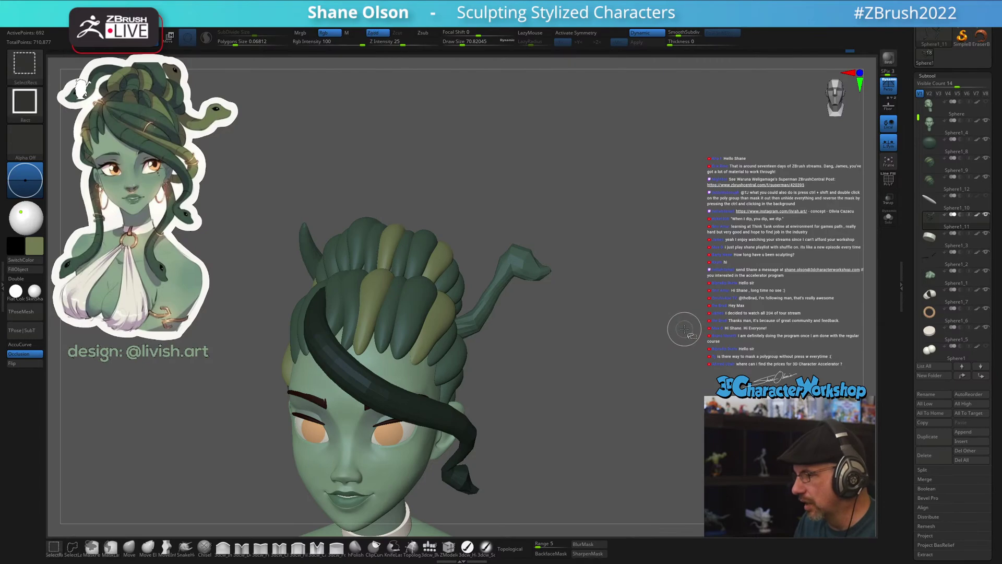
ctrl+shift+click(663, 342)
mouse_move(649, 351)
mouse_down()
mouse_move(608, 346)
mouse_move(623, 285)
mouse_up()
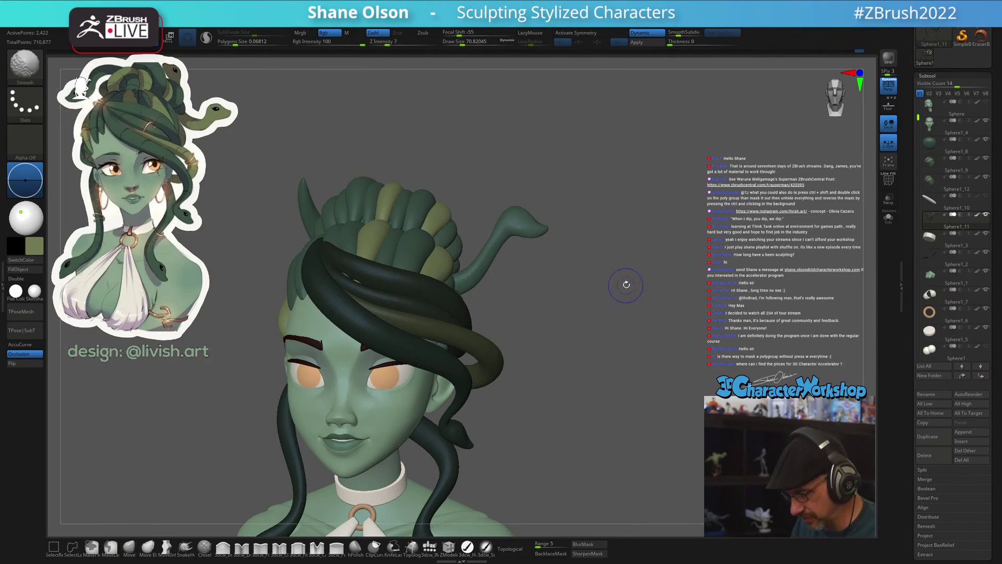
Check the strands' polygroups in the Polyframe display and clear the mask from the strand subtool
key(shift+f)
key(ctrl)
mouse_move(625, 330)
ctrl+mouse_down()
mouse_move(606, 296)
mouse_move(622, 323)
ctrl+mouse_up()
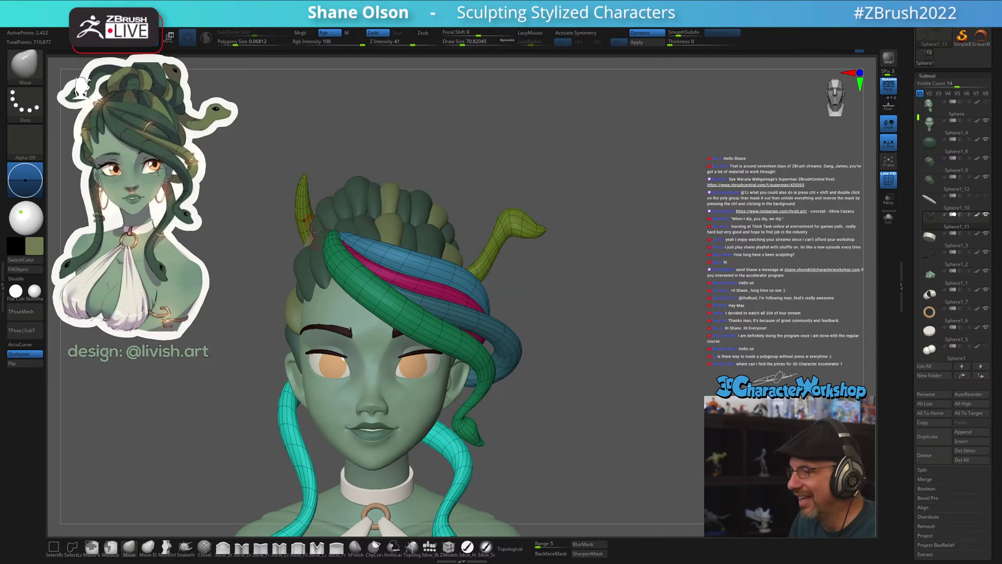
drag(592, 312, 616, 276)
key(shift+f)
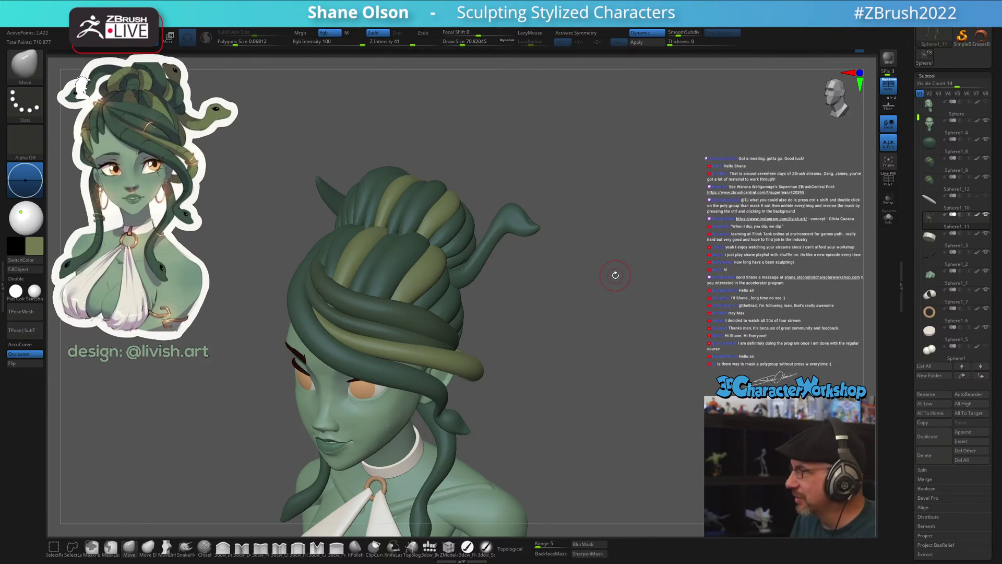
drag(620, 261, 623, 268)
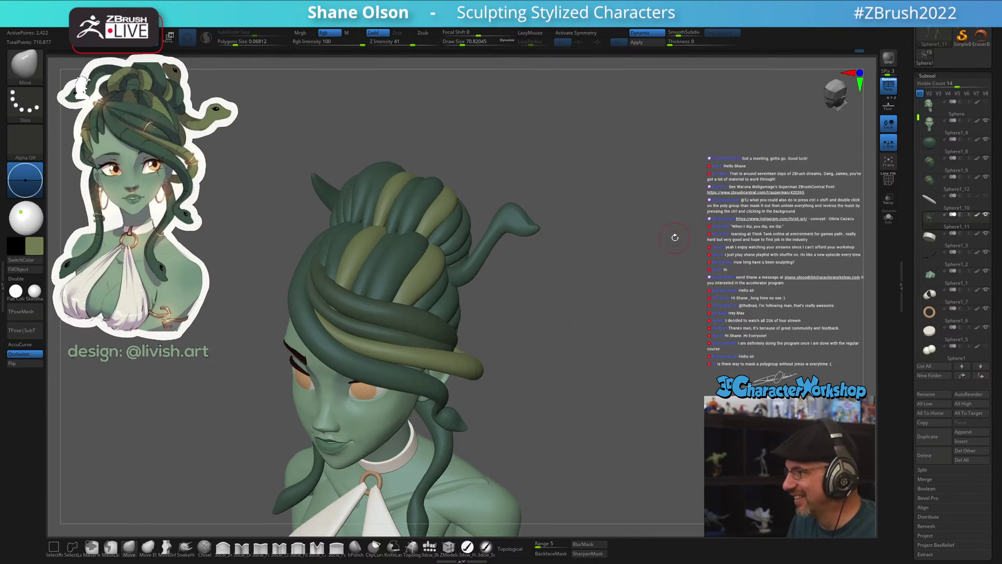
drag(675, 237, 540, 332)
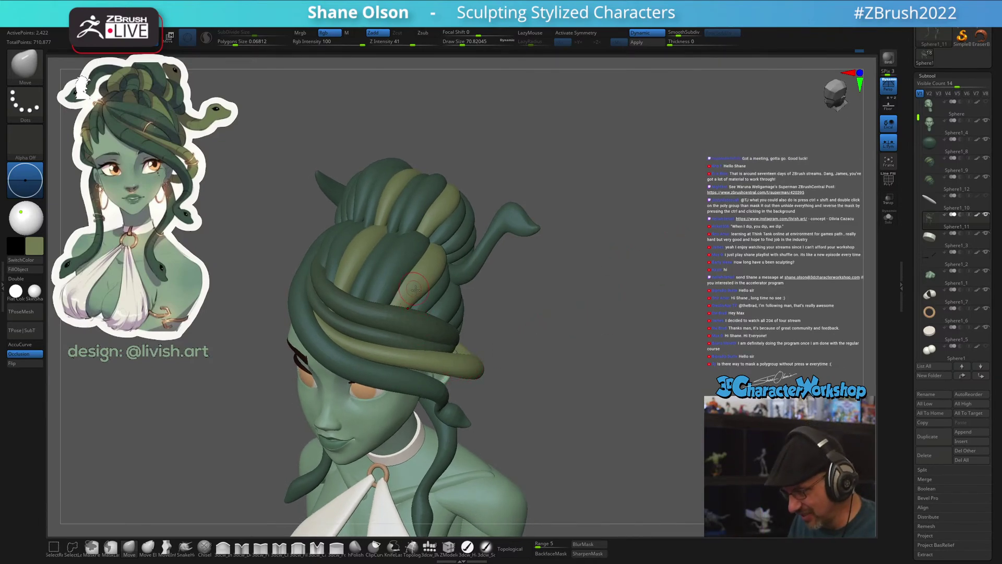
Mask all strands except the snakes on the bun and fill those snakes with the olive green colour
key(w)
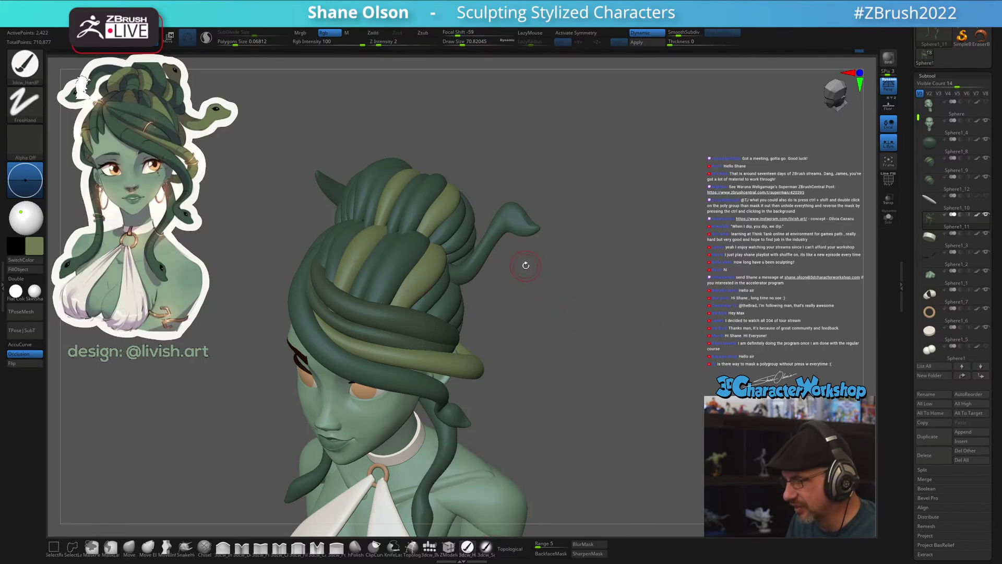
ctrl+click(506, 218)
click(507, 218)
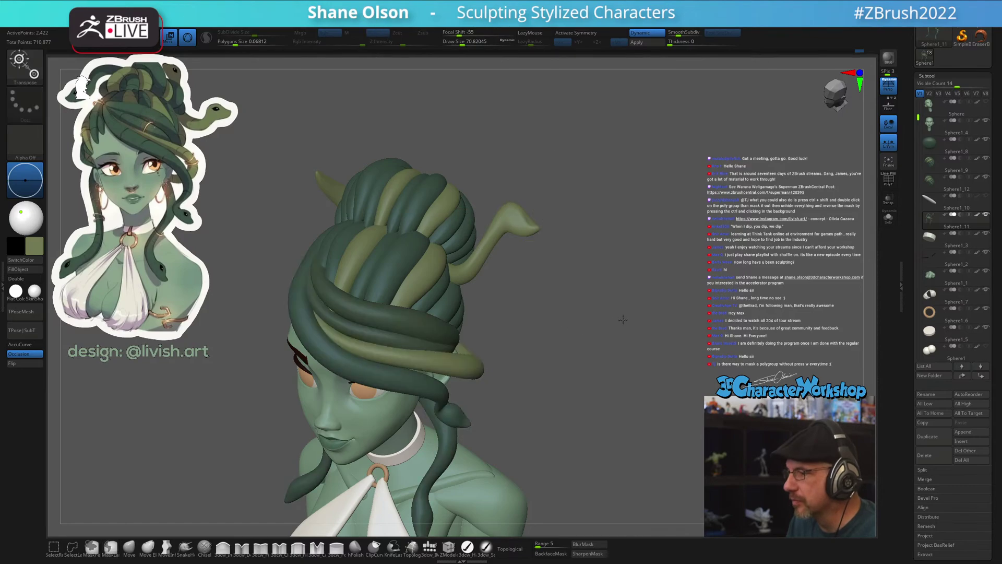
drag(658, 293, 671, 390)
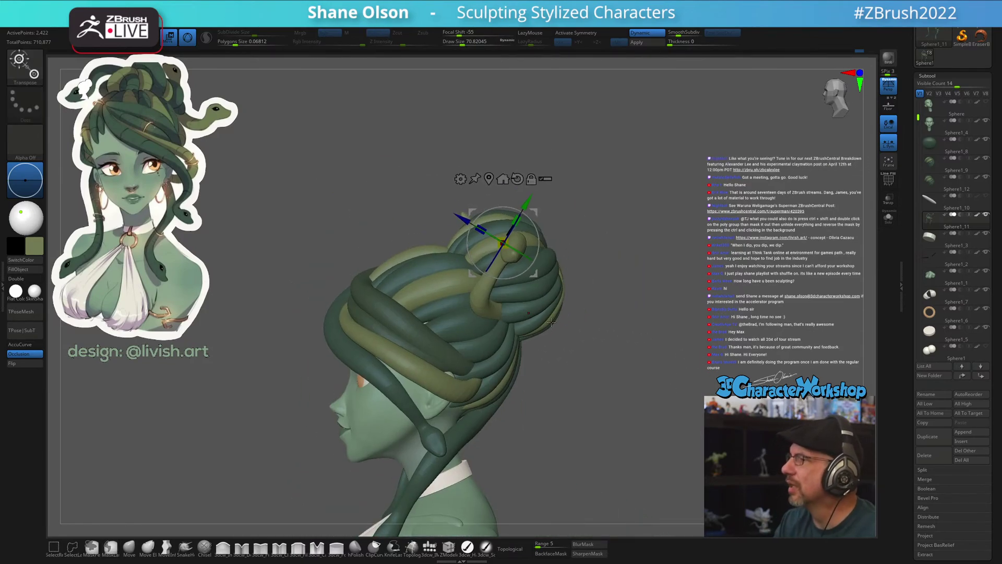
Mask all strands except the bun snakes and push the snake on the character's right inward with the Move brush at a draw size of about 379
key(q)
key(w)
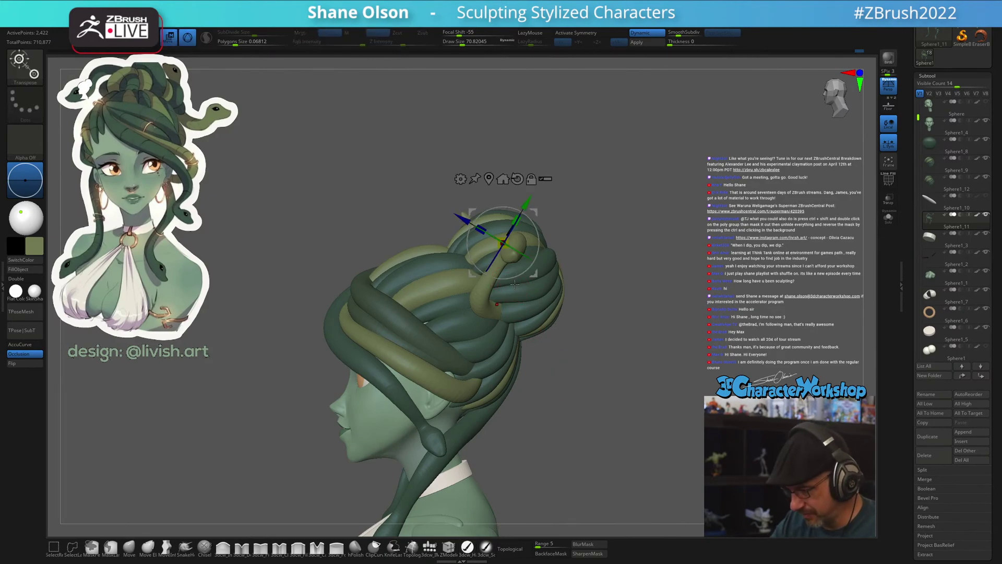
ctrl+click(484, 309)
mouse_move(522, 291)
mouse_down()
mouse_move(506, 278)
mouse_move(525, 281)
mouse_up()
drag(571, 319, 587, 331)
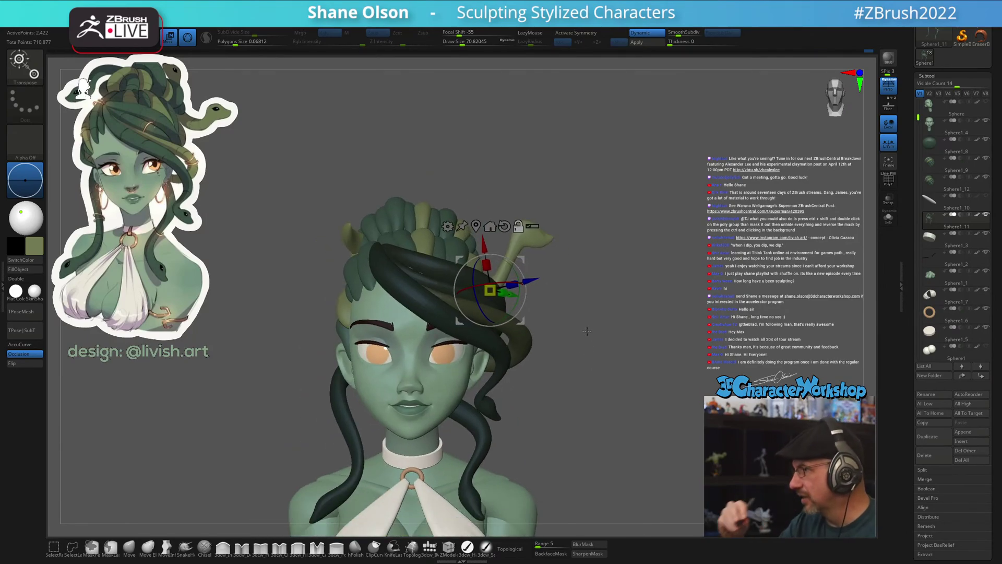
alt+drag(590, 400, 592, 375)
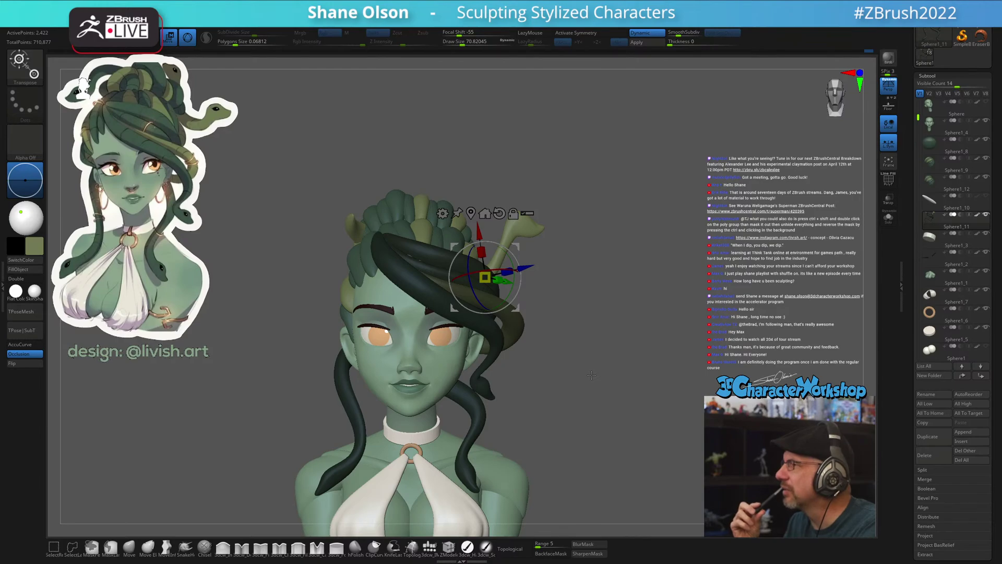
drag(591, 375, 567, 415)
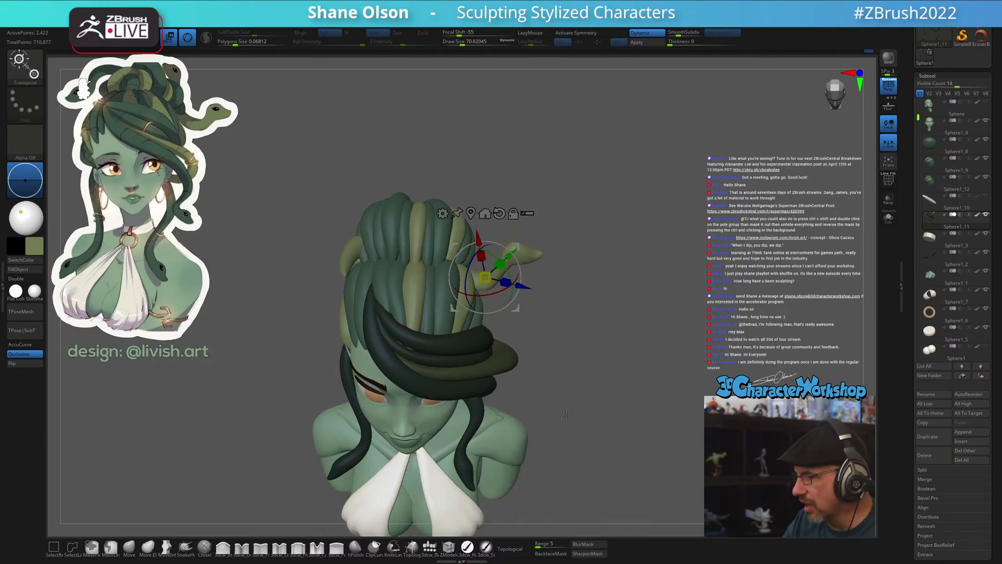
click(131, 546)
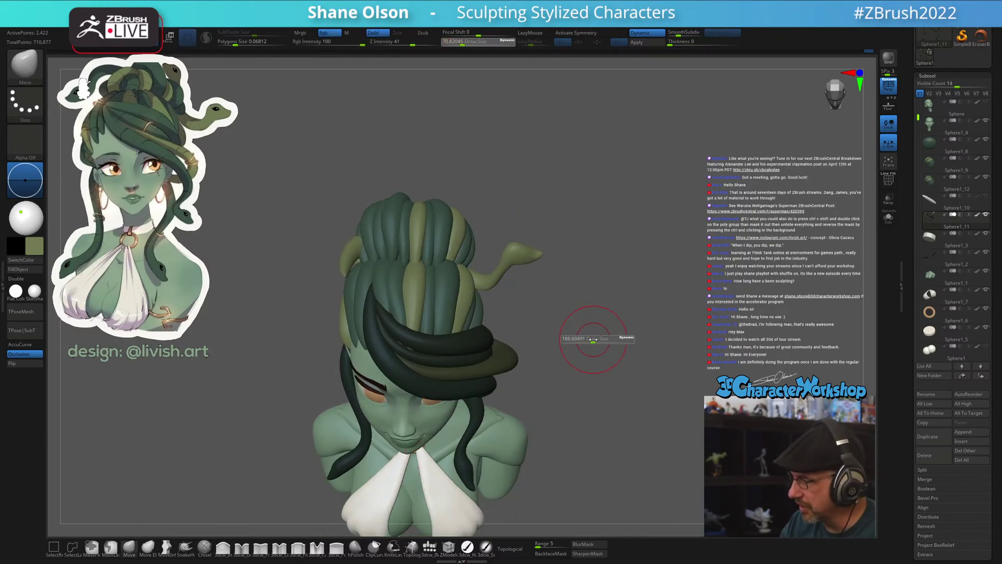
drag(584, 337, 580, 386)
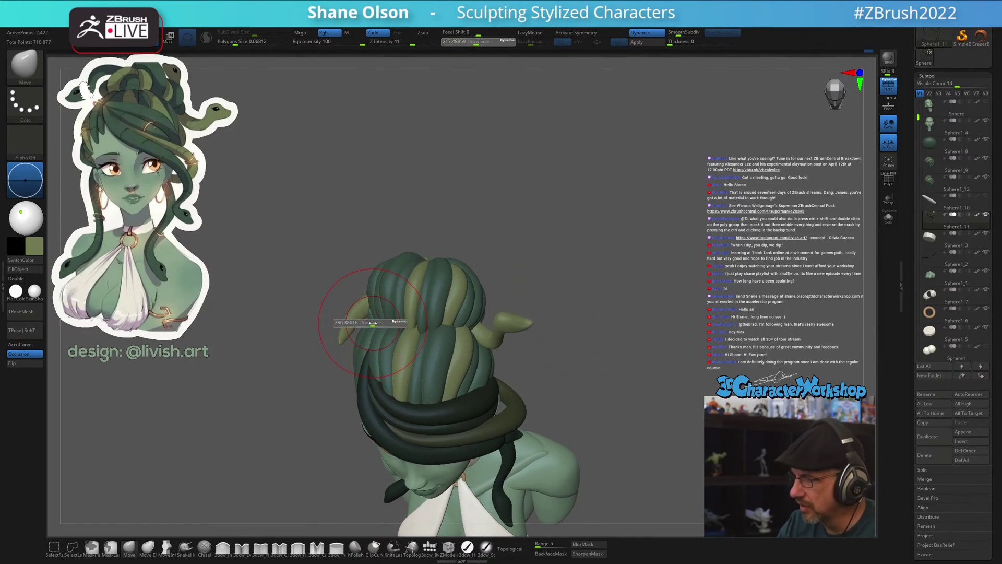
mouse_move(353, 318)
mouse_down()
mouse_move(371, 328)
mouse_move(365, 337)
mouse_move(385, 323)
mouse_up()
key(s)
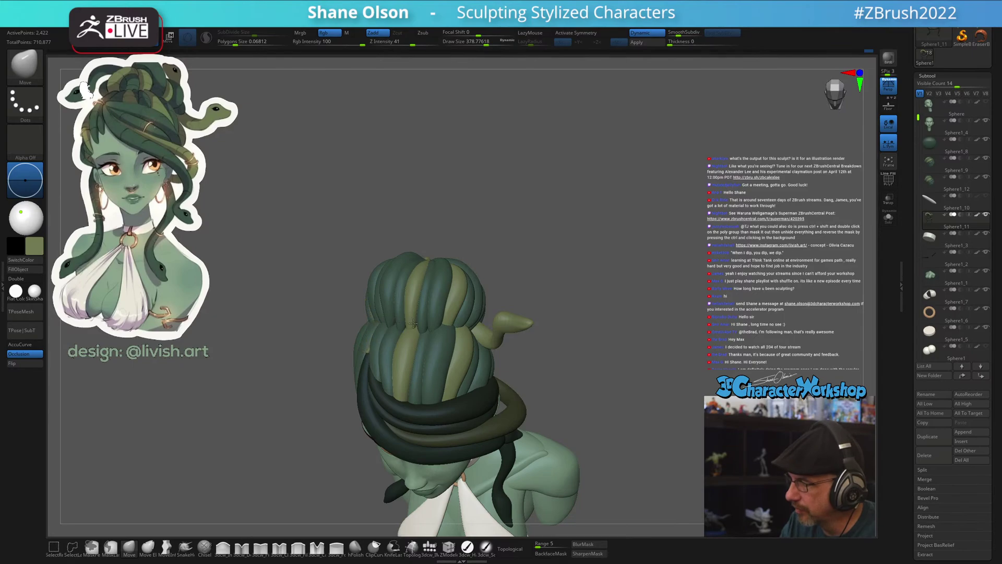
Reshape the olive snake's head with the Move brush, enabling Topological masking and using a draw size of about 331
mouse_move(630, 360)
mouse_down()
mouse_move(606, 369)
mouse_move(611, 389)
mouse_move(593, 347)
mouse_move(596, 374)
mouse_move(604, 329)
mouse_move(607, 376)
mouse_up()
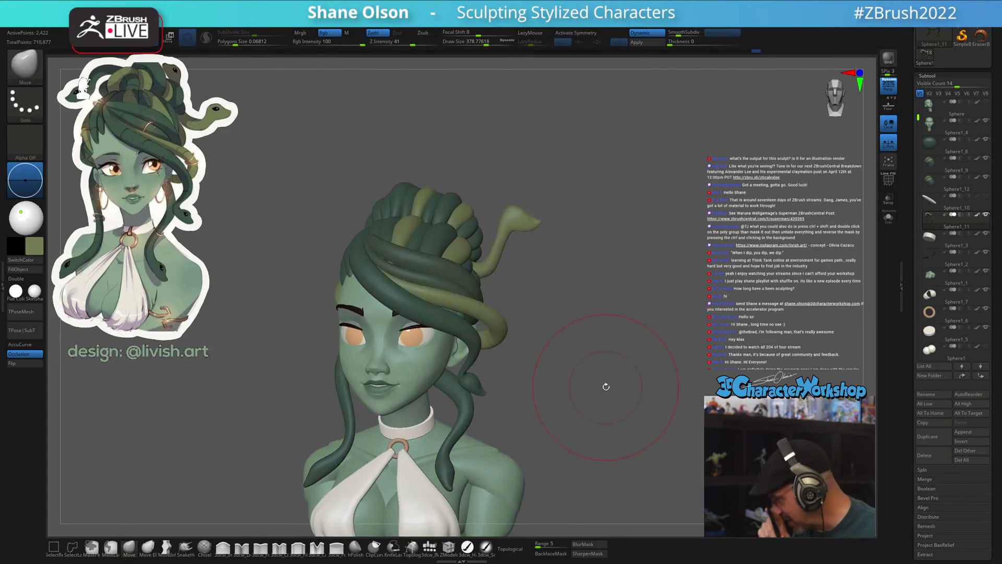
alt+drag(561, 395, 478, 362)
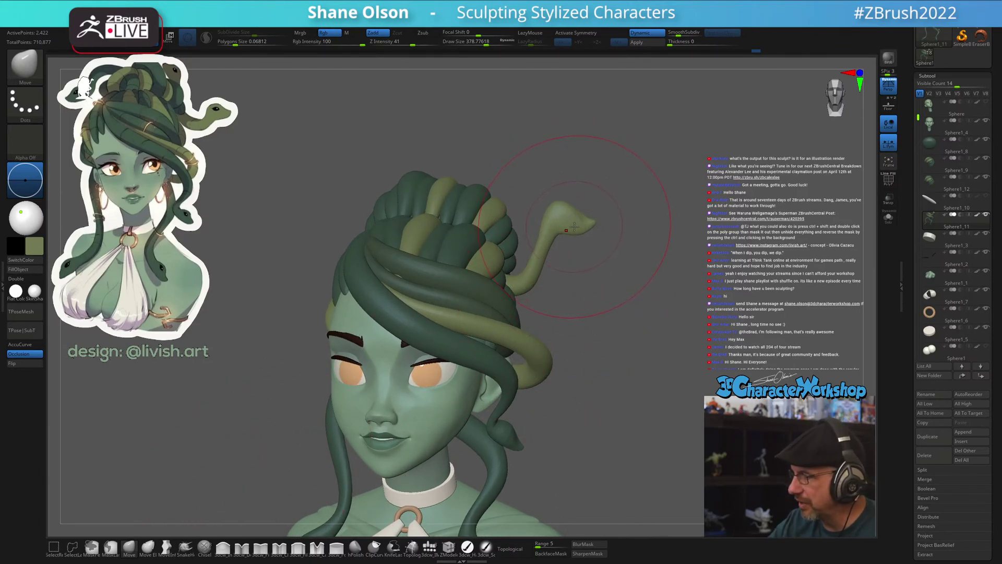
drag(554, 214, 567, 230)
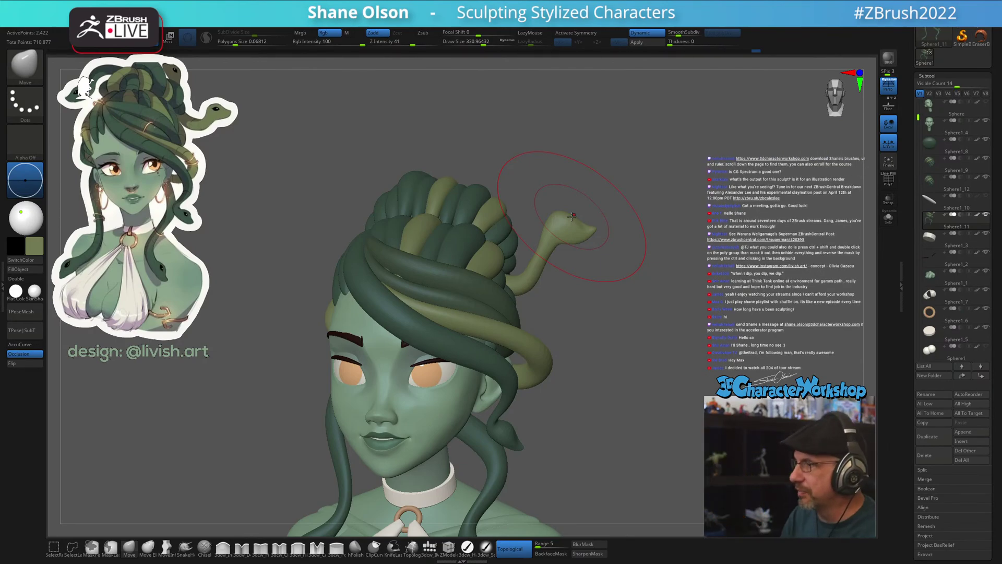
mouse_move(623, 366)
mouse_down()
mouse_move(618, 399)
mouse_move(597, 371)
mouse_move(580, 377)
mouse_move(598, 373)
mouse_move(614, 348)
mouse_move(630, 376)
mouse_move(609, 382)
mouse_move(568, 259)
mouse_up()
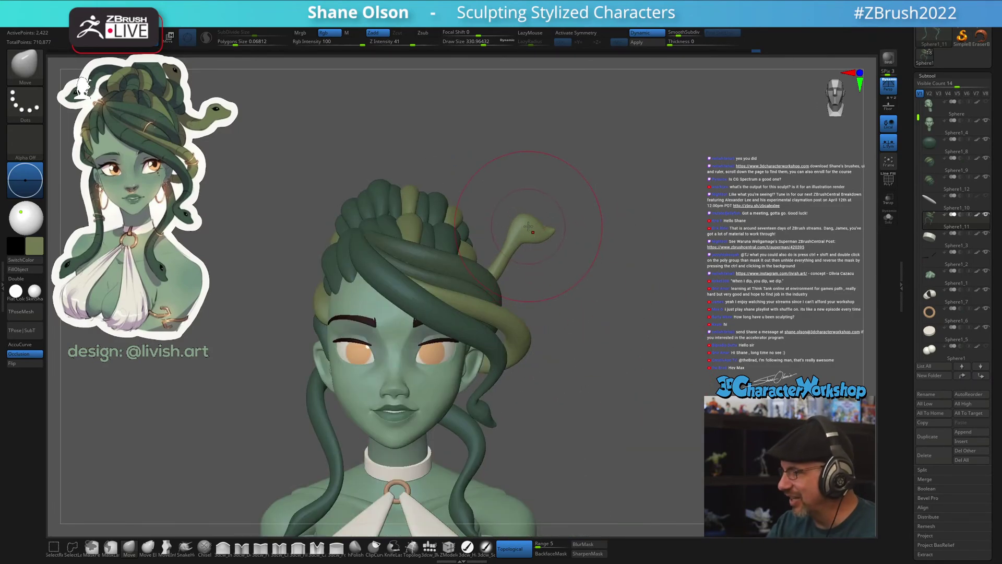
Lower the olive snake's head and curve its neck outward with the Move Elastic brush at a draw size of about 331
click(148, 547)
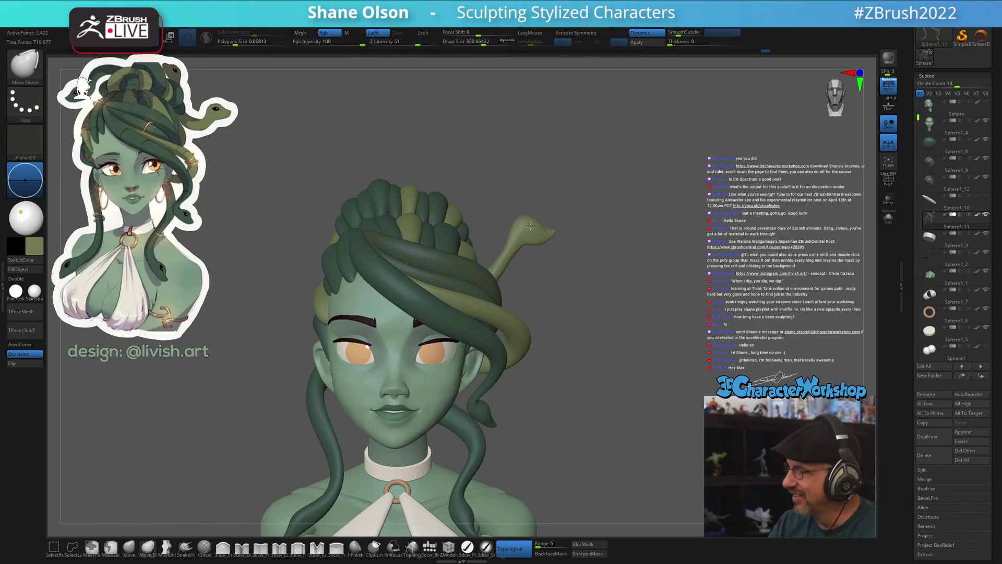
drag(530, 226, 537, 242)
mouse_move(596, 316)
mouse_down()
mouse_move(548, 313)
mouse_move(558, 309)
mouse_up()
drag(503, 285, 511, 284)
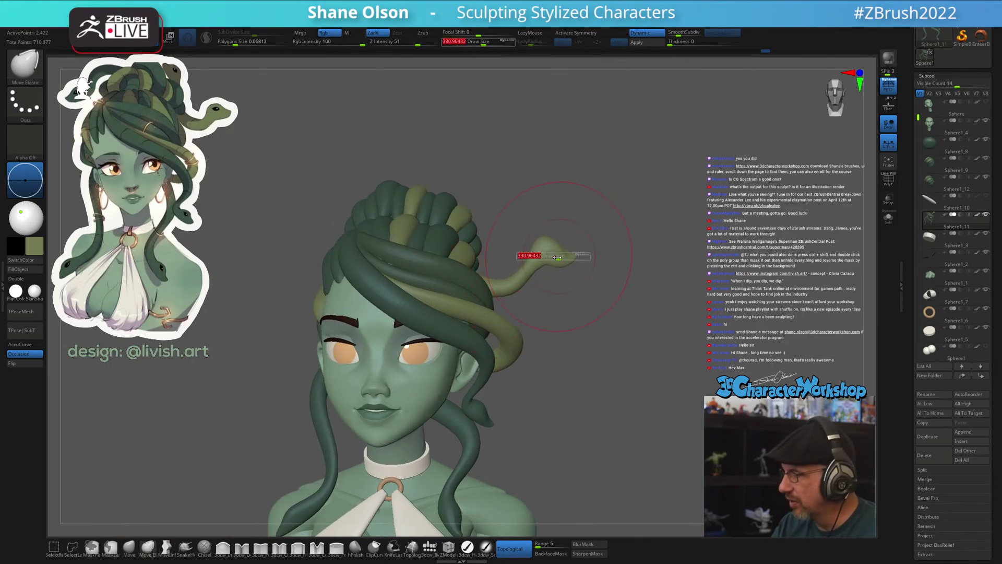
Mask the hair so only the raised snake's head end stays free, and reposition that end with the transform gizmo
mouse_move(578, 229)
ctrl+mouse_down()
mouse_move(521, 233)
mouse_move(553, 253)
mouse_move(574, 246)
ctrl+mouse_up()
ctrl+click(607, 297)
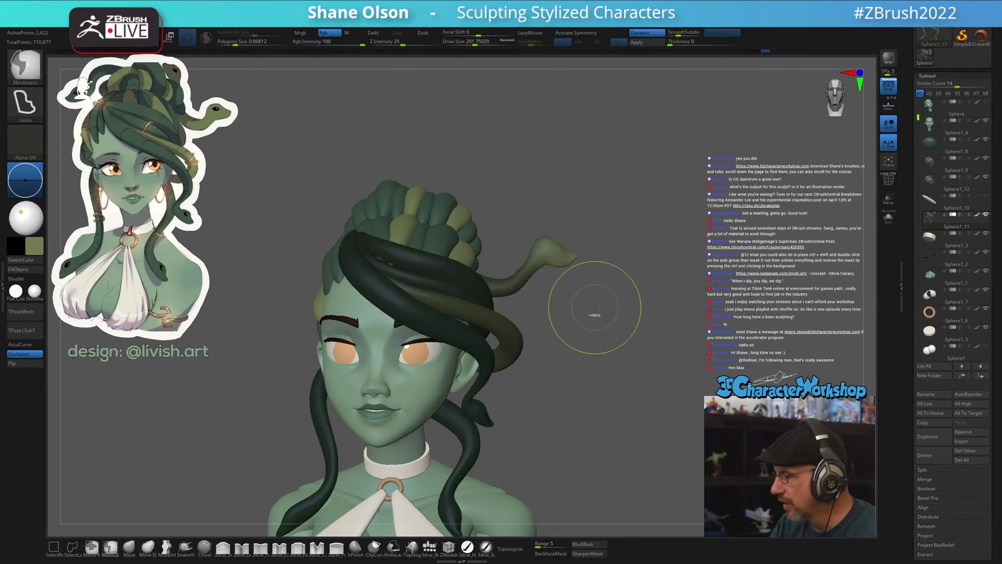
key(w)
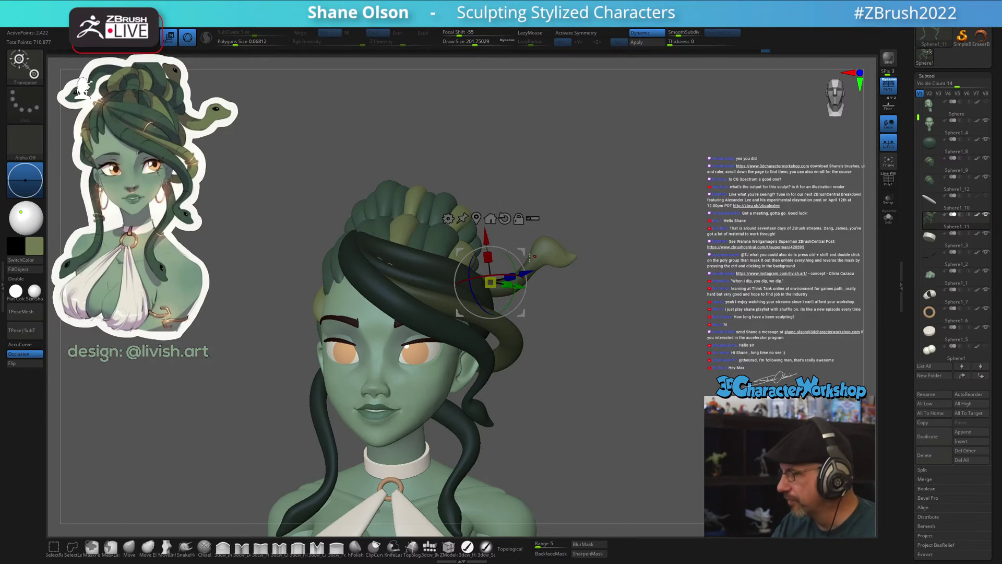
drag(522, 253, 505, 262)
mouse_move(611, 319)
mouse_down()
mouse_move(524, 326)
mouse_move(601, 327)
mouse_move(598, 293)
mouse_up()
key(q)
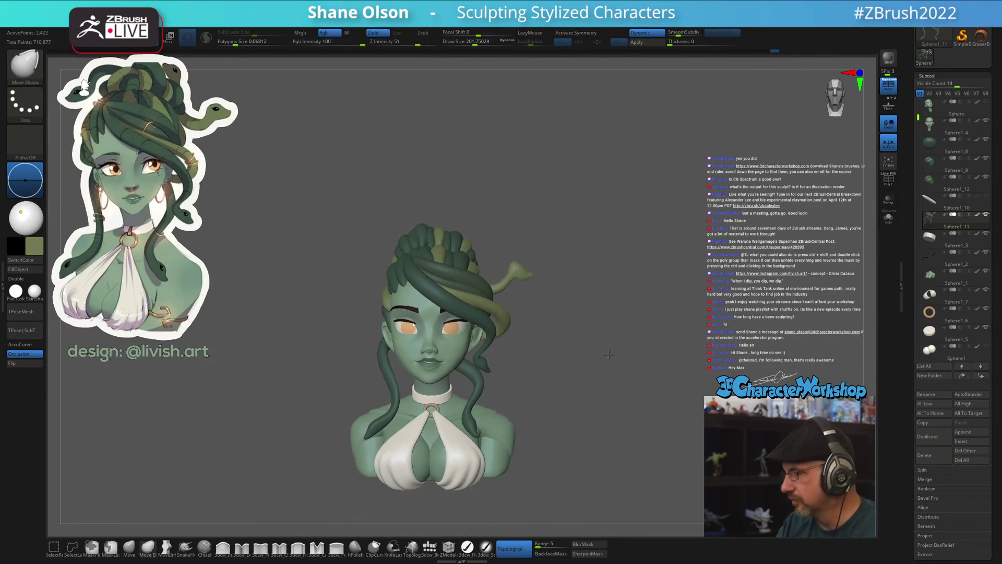
Reshape the raised snake's neck from the side with a large Move brush
mouse_move(621, 335)
mouse_down()
mouse_move(542, 362)
mouse_move(617, 275)
mouse_move(523, 391)
mouse_up()
click(131, 551)
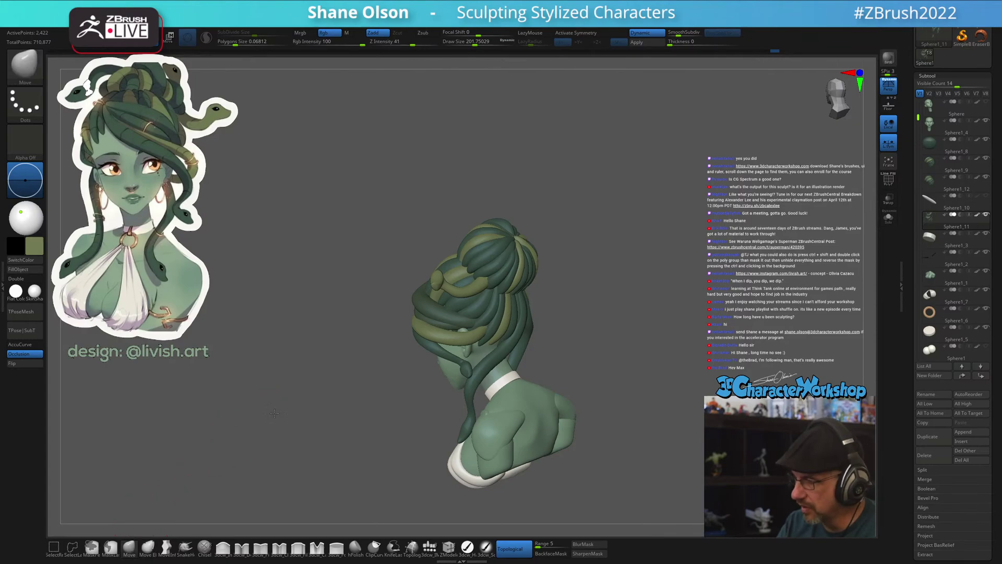
mouse_move(277, 379)
alt+mouse_down()
mouse_move(282, 430)
mouse_move(257, 473)
mouse_move(293, 432)
alt+mouse_up()
key(])
key(])
key(])
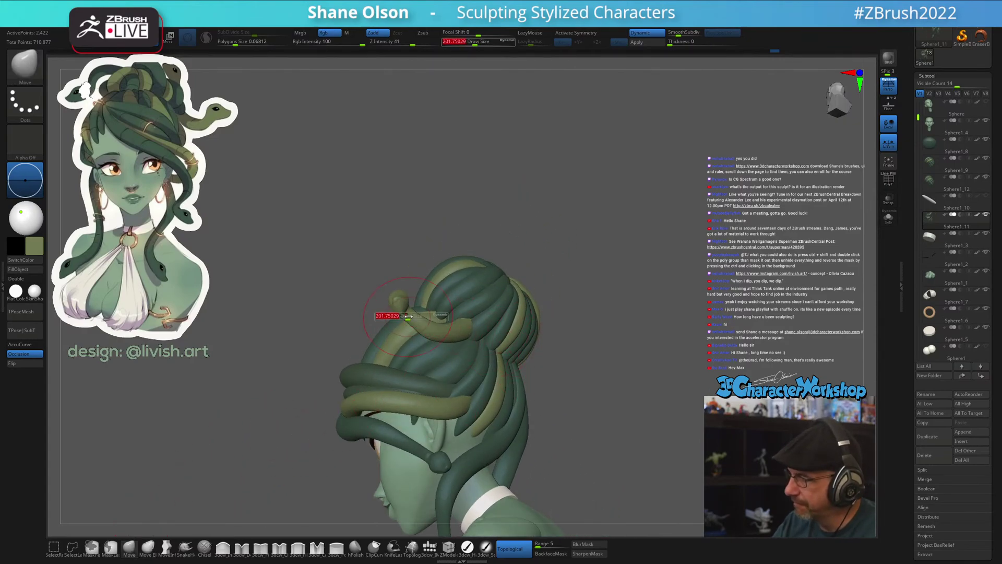
key([)
key([)
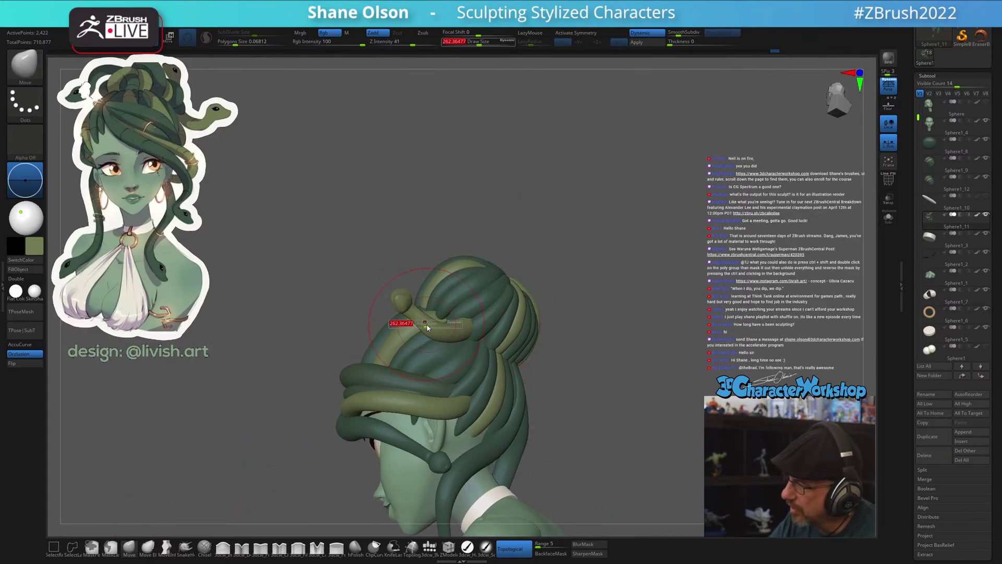
mouse_move(412, 310)
mouse_down()
mouse_move(424, 328)
mouse_move(434, 324)
mouse_up()
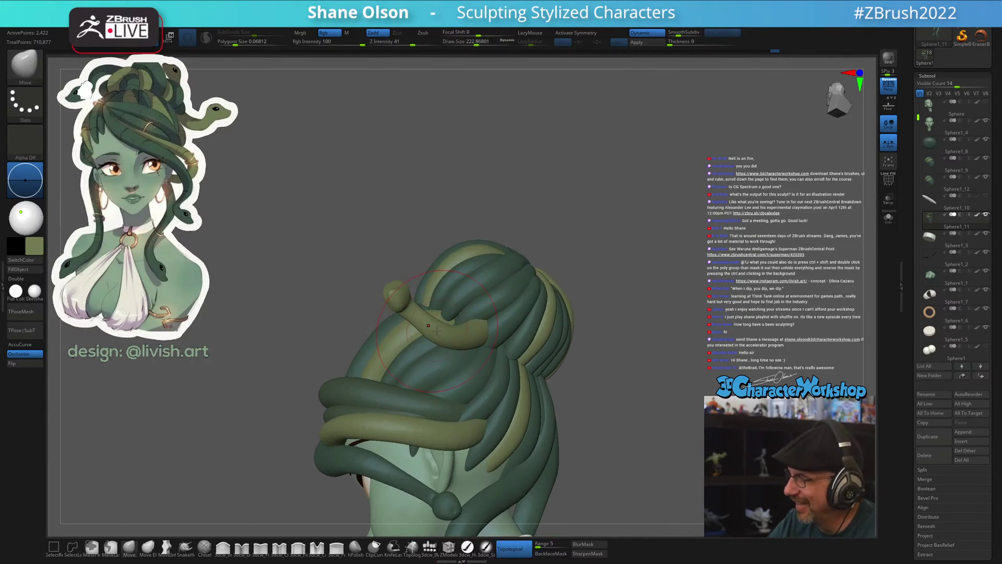
Refine the back of the raised snake's head from the front with a smaller Move brush
key(shift)
right_drag(436, 323, 485, 317)
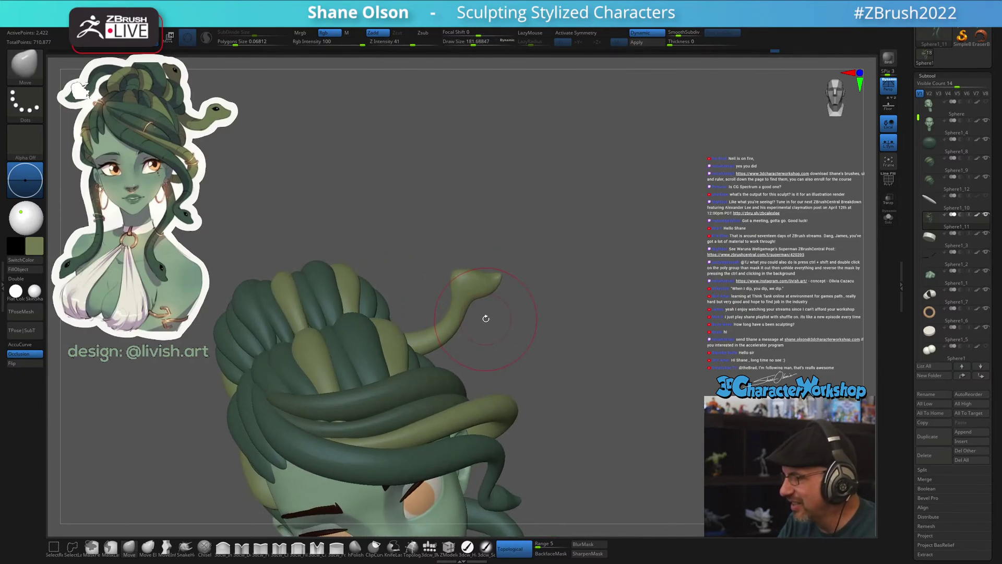
key(s)
drag(463, 292, 456, 292)
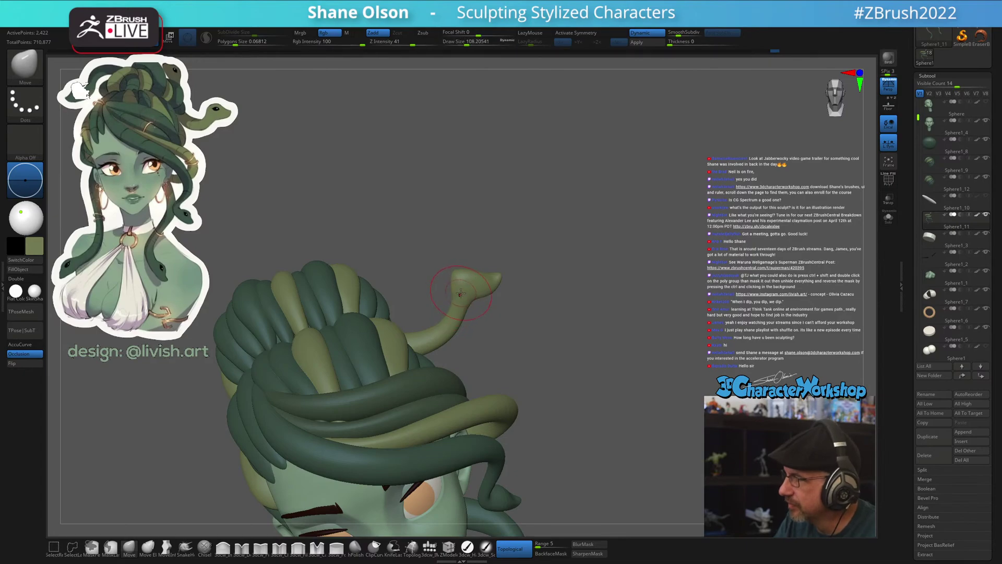
mouse_move(457, 293)
right_down()
mouse_move(471, 293)
mouse_move(468, 304)
mouse_move(461, 289)
right_up()
key(s)
drag(459, 291, 446, 295)
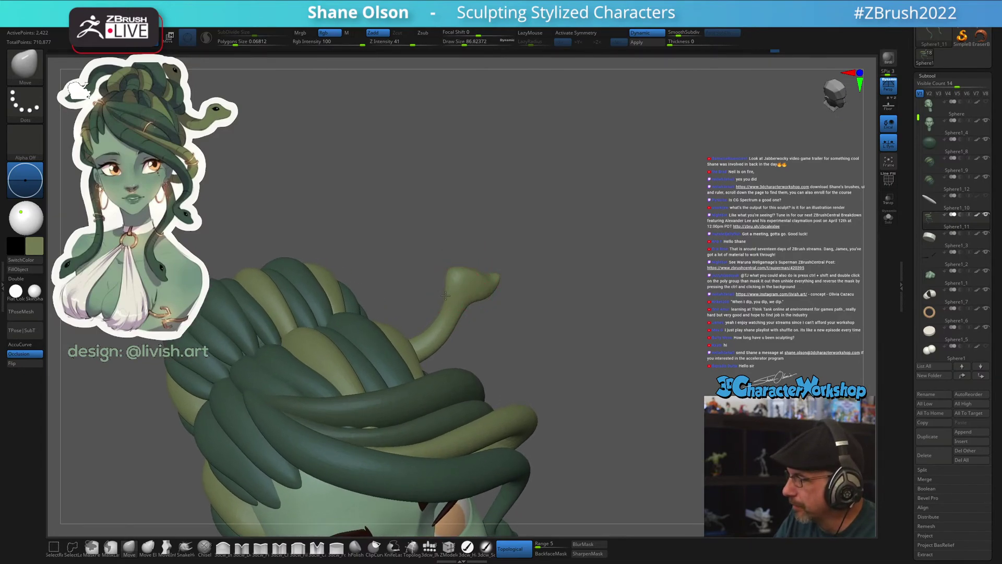
Adjust the top of the snake's head and its transition into the neck with the Move brush
right_drag(468, 258, 479, 233)
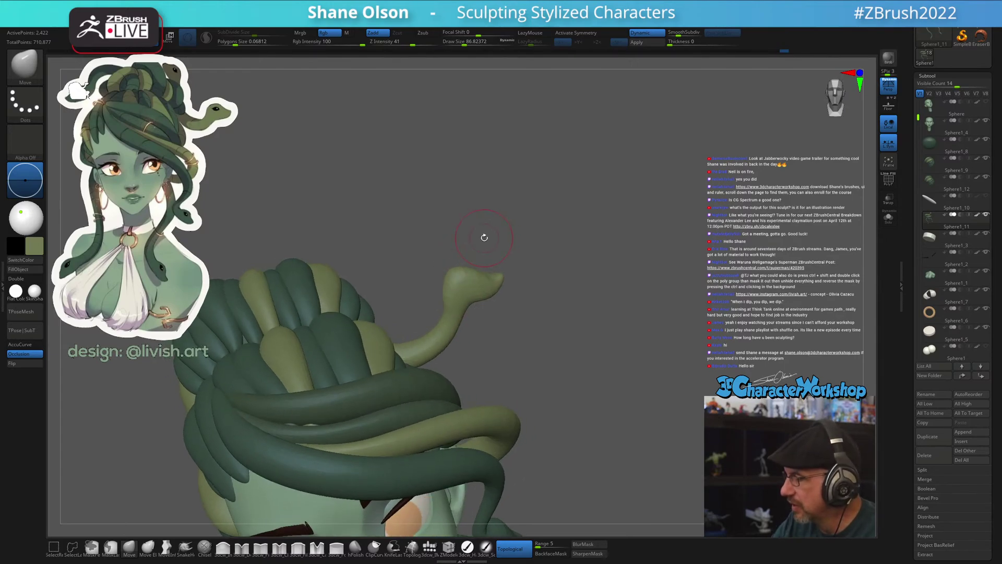
key(s)
drag(479, 233, 483, 256)
right_drag(495, 244, 496, 232)
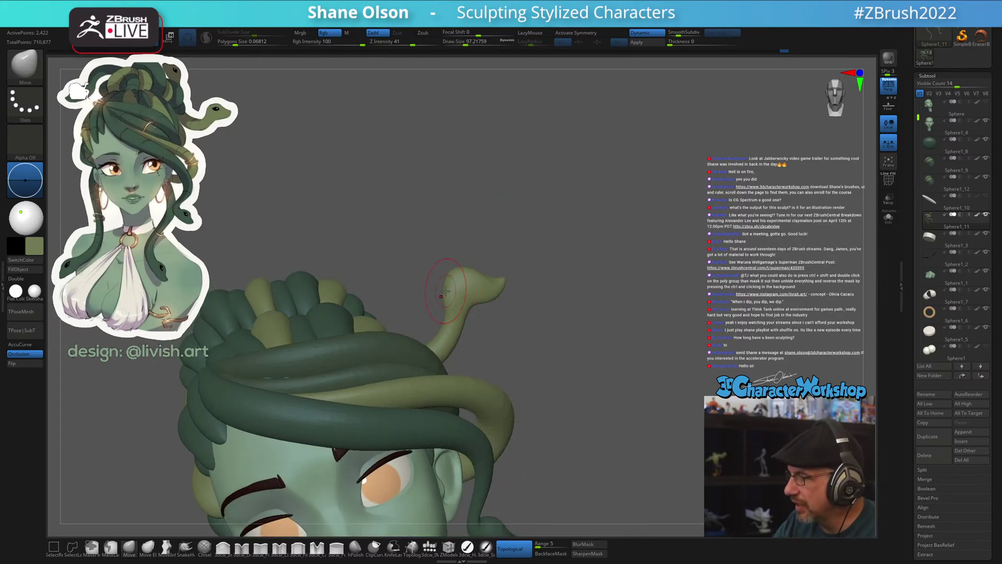
key(s)
drag(472, 292, 481, 288)
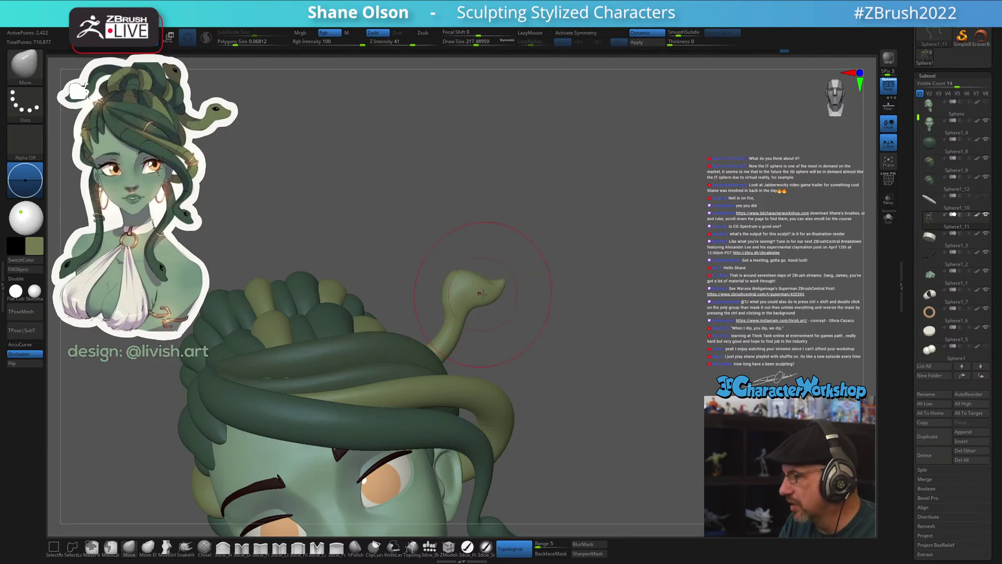
Shape the raised snake's snout from a three-quarter view, reducing the Move brush size to about 62
right_drag(482, 294, 546, 280)
key(s)
mouse_move(546, 282)
mouse_down()
mouse_move(537, 287)
mouse_move(545, 284)
mouse_up()
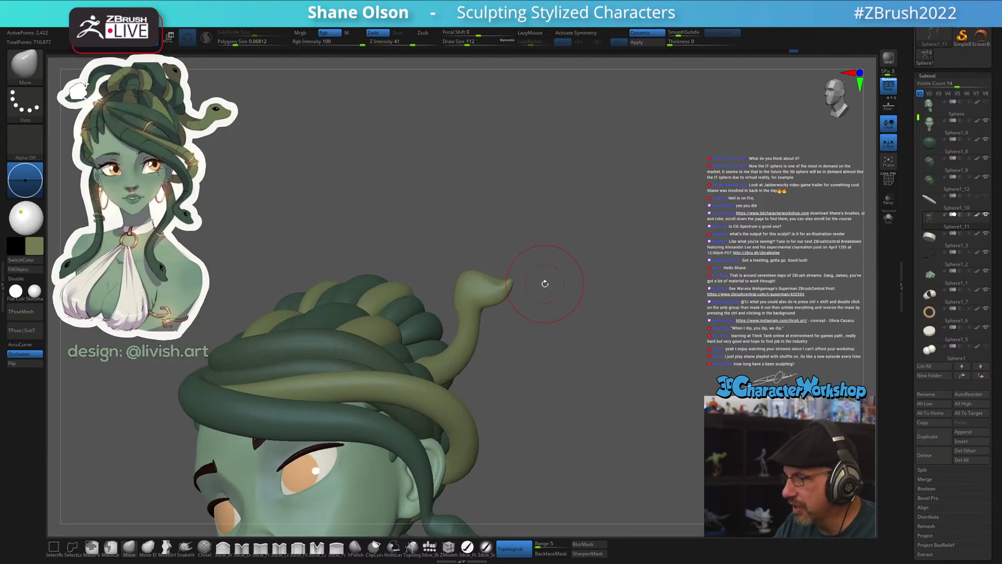
right_drag(545, 283, 543, 289)
key(s)
drag(543, 290, 536, 291)
right_drag(536, 291, 537, 294)
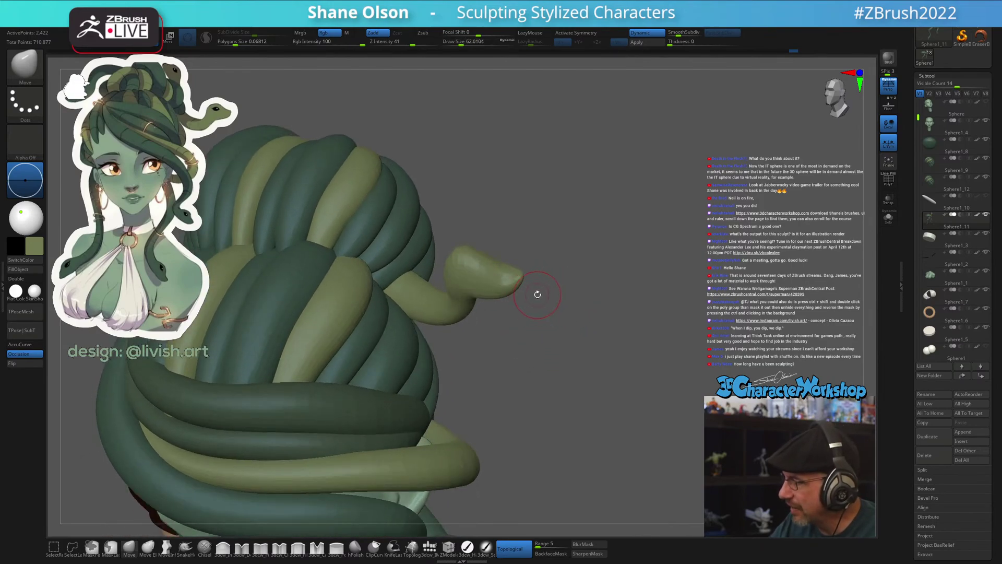
Round the snake's snout and jaw up close with the Move brush, and enlarge the brush to about 262
right_drag(523, 256, 504, 275)
key(s)
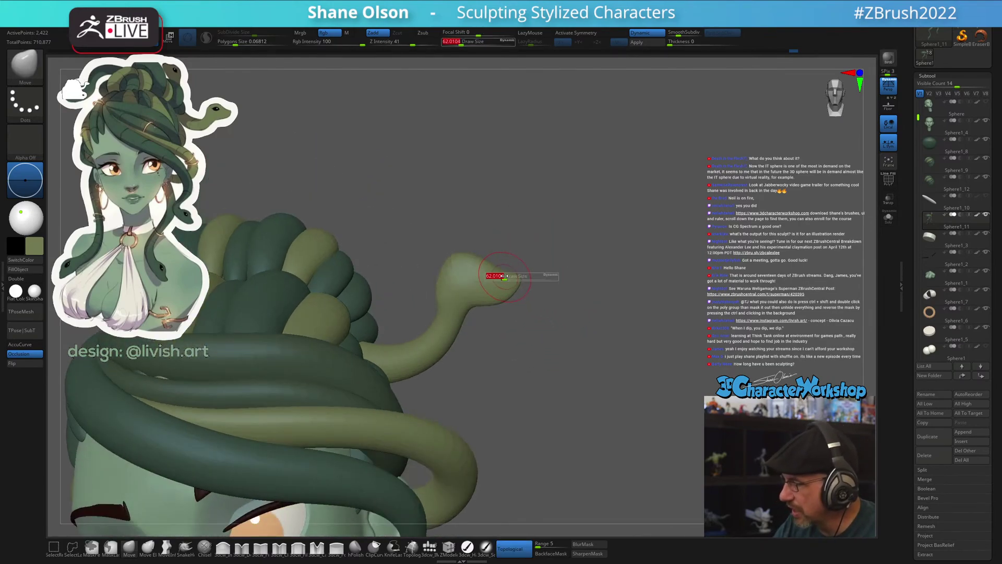
drag(504, 276, 502, 271)
right_drag(533, 296, 510, 315)
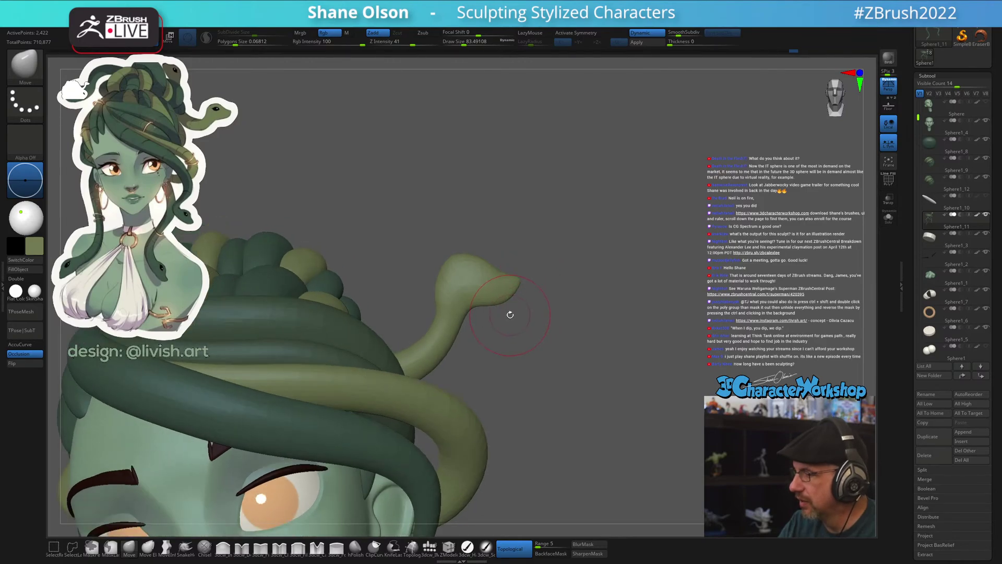
key(bracketright)
key(bracketright)
key(bracketright)
key(bracketright)
key(bracketright)
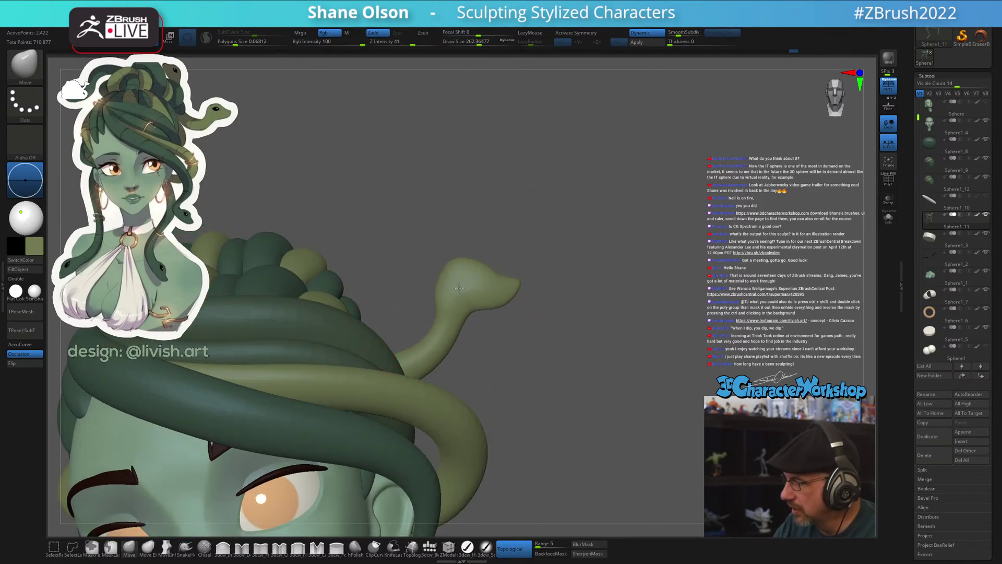
Examine the raised snake and the whole bust from several angles against the reference design
right_drag(562, 358, 480, 289)
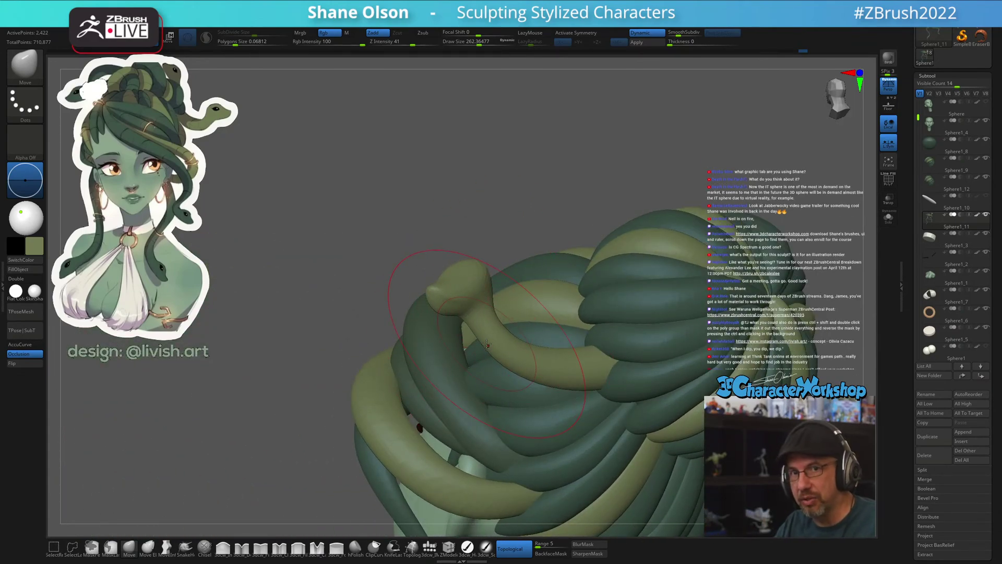
right_drag(493, 340, 557, 352)
right_drag(584, 386, 602, 367)
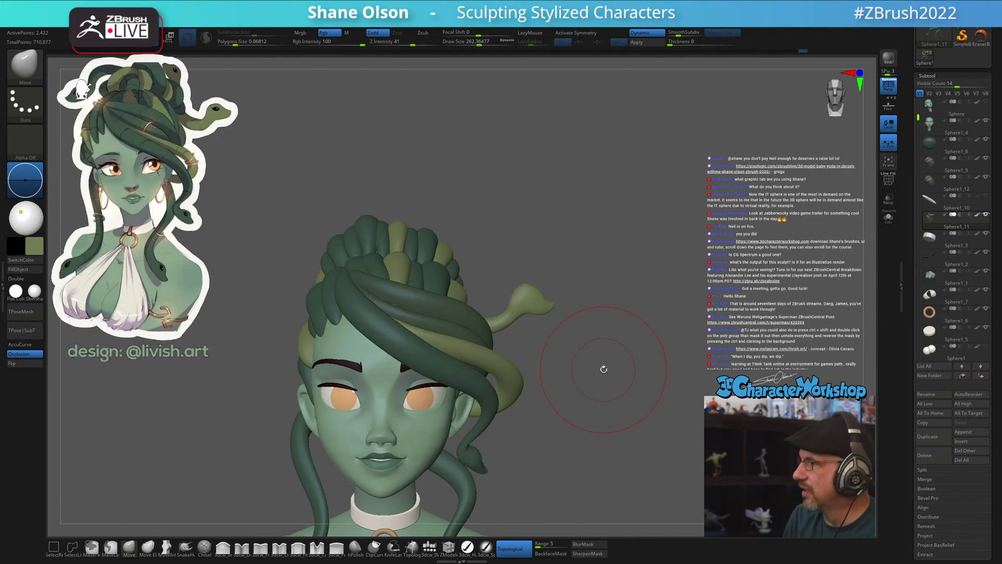
mouse_move(612, 324)
right_down()
mouse_move(629, 331)
mouse_move(540, 330)
mouse_move(635, 340)
right_up()
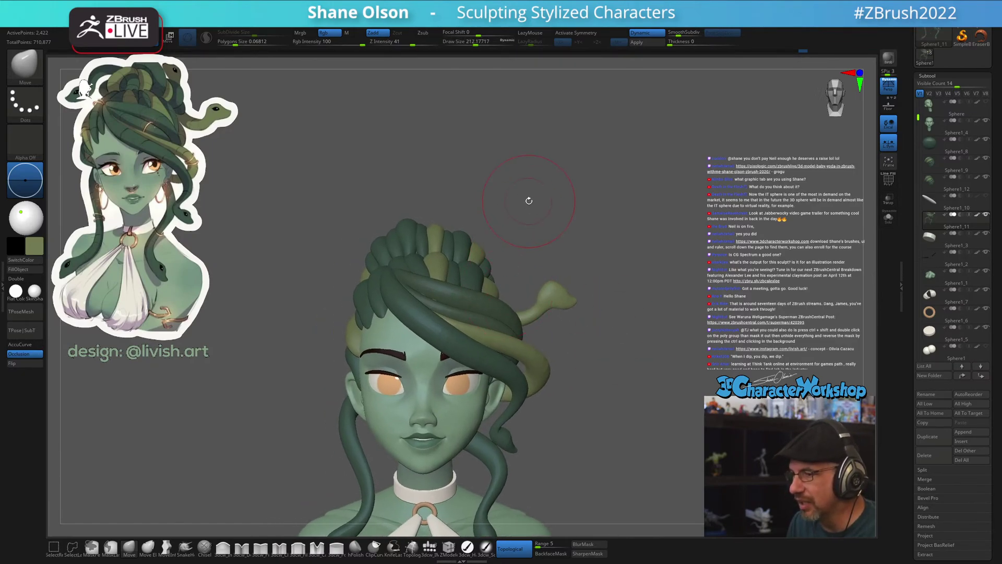
right_drag(541, 201, 525, 238)
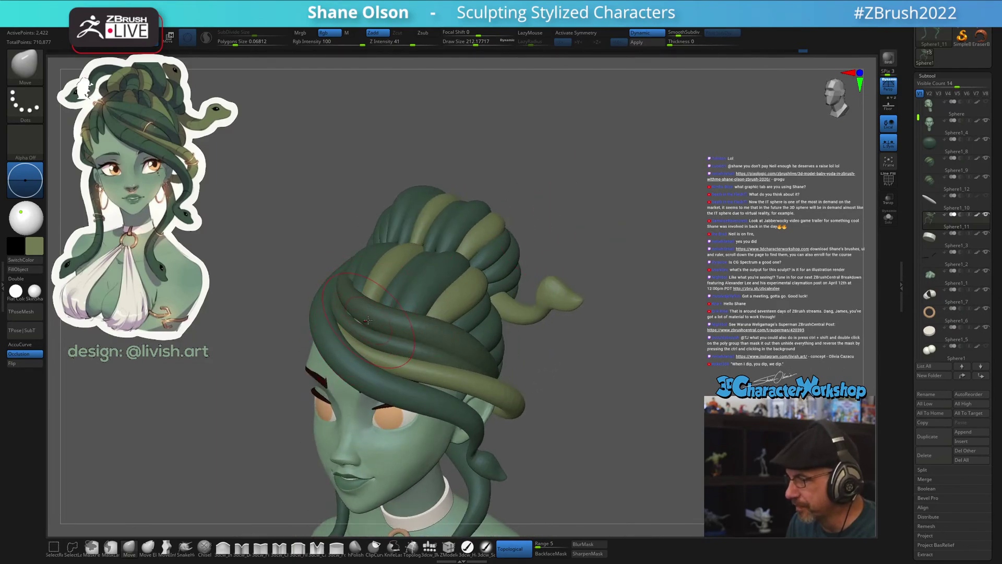
key(bracketright)
right_drag(262, 371, 340, 334)
mouse_move(528, 443)
ctrl+right_down()
mouse_move(613, 395)
mouse_move(679, 381)
mouse_move(605, 363)
mouse_move(630, 359)
ctrl+right_up()
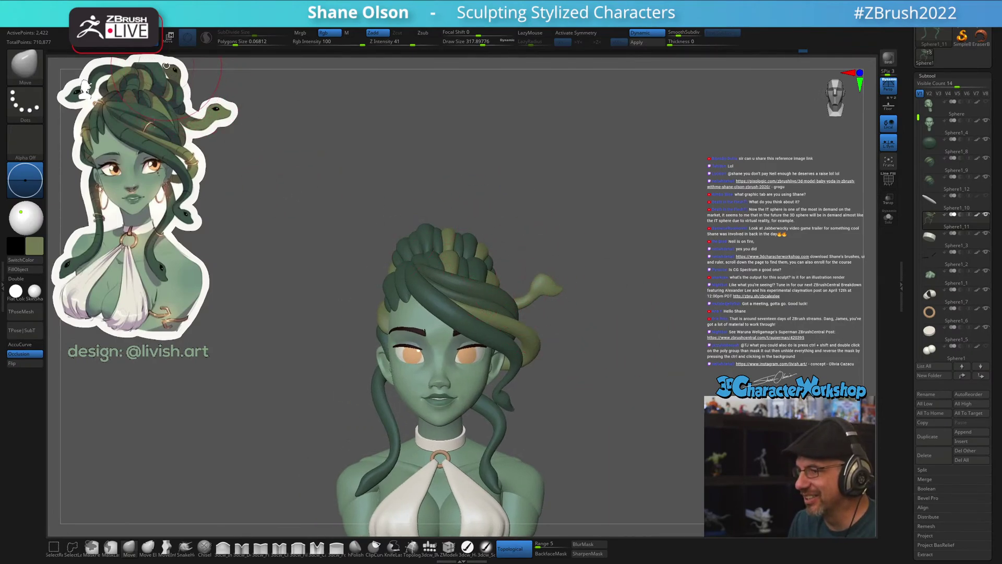
mouse_move(607, 220)
mouse_down()
mouse_move(649, 275)
mouse_move(639, 218)
mouse_move(645, 247)
mouse_up()
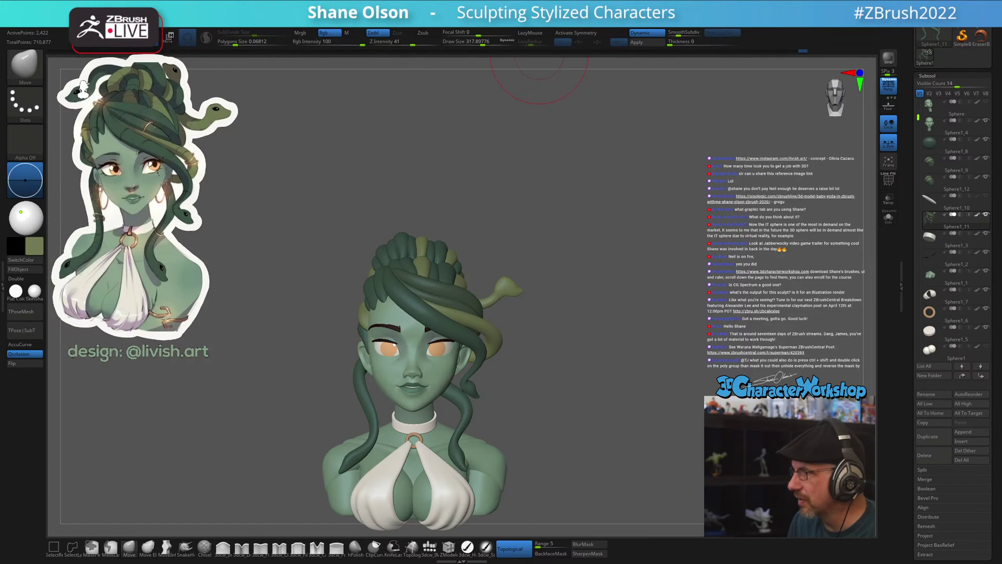
alt+drag(639, 231, 639, 230)
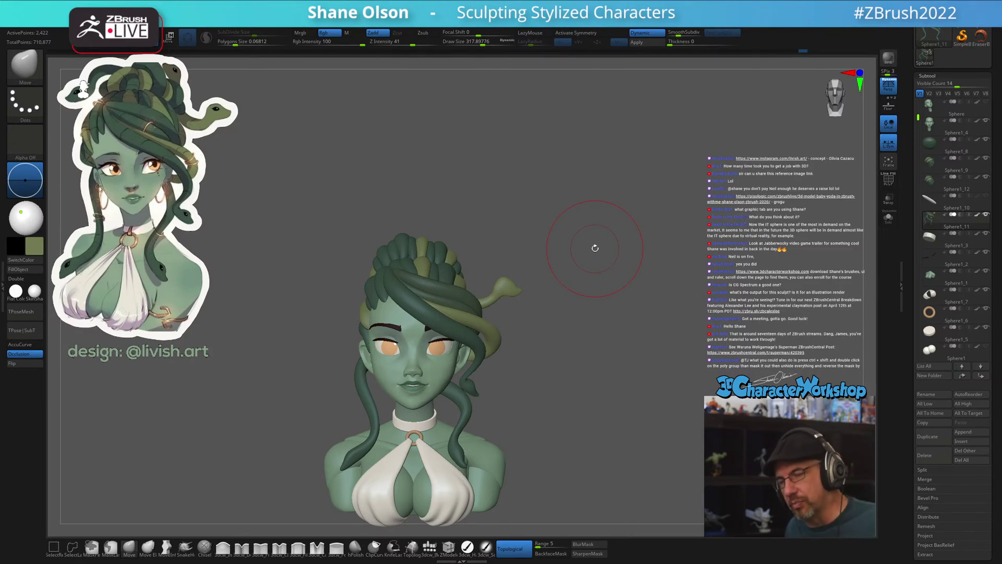
mouse_move(577, 417)
mouse_down()
mouse_move(567, 420)
mouse_move(578, 432)
mouse_move(599, 420)
mouse_up()
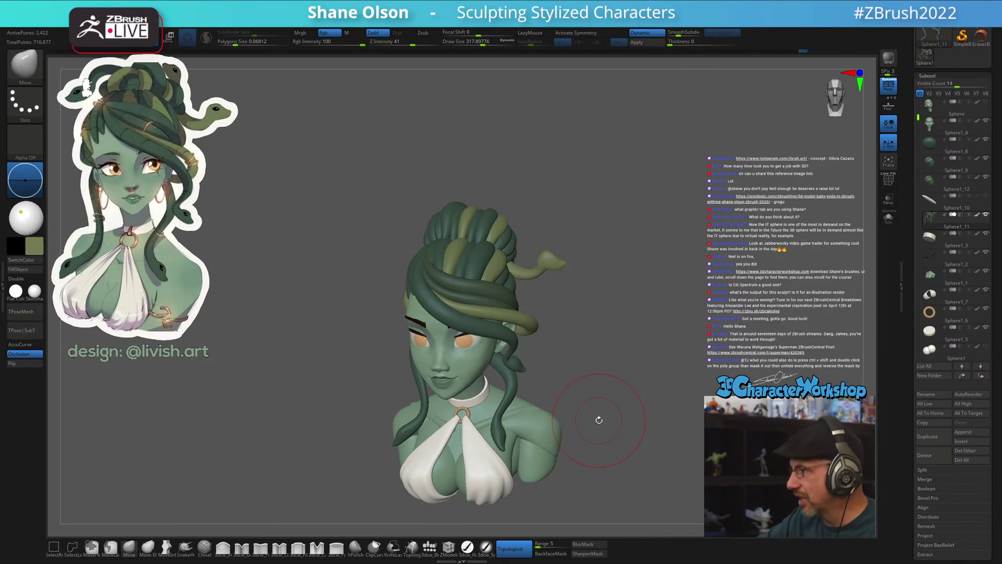
Duplicate the raised snake beside the bun with the transform gizmo, keeping the existing strands masked
alt+drag(558, 214, 527, 332)
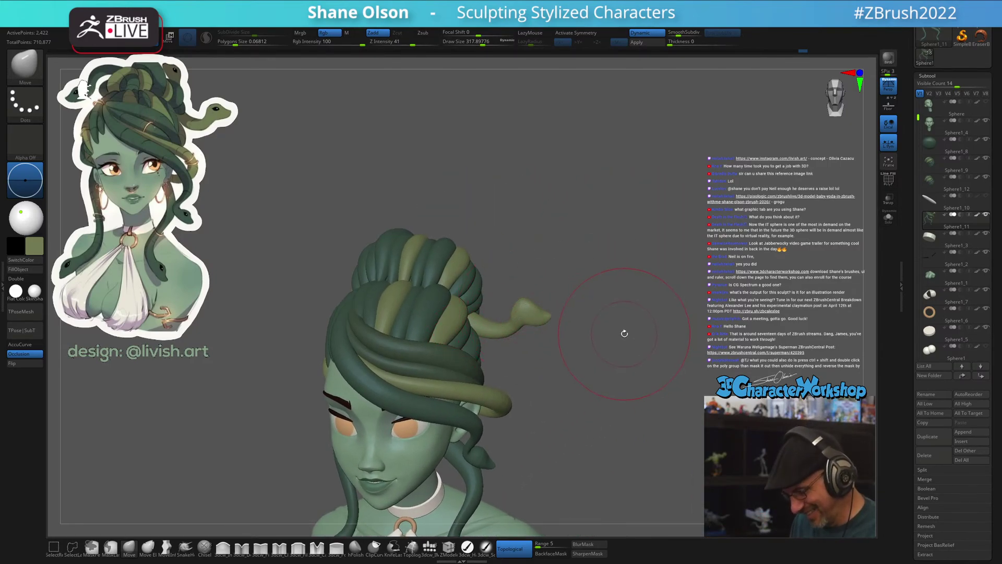
key(w)
drag(613, 303, 599, 298)
drag(643, 243, 574, 305)
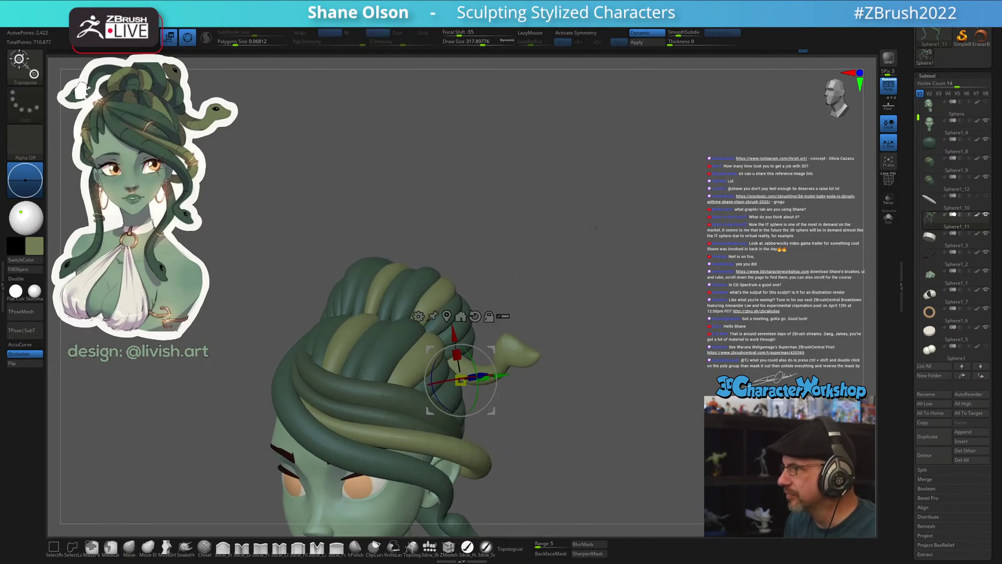
mouse_move(595, 228)
mouse_down()
mouse_move(643, 293)
mouse_move(590, 353)
mouse_move(568, 304)
mouse_move(589, 276)
mouse_up()
key(ctrl)
mouse_move(628, 305)
mouse_down()
mouse_move(644, 290)
mouse_move(649, 299)
mouse_up()
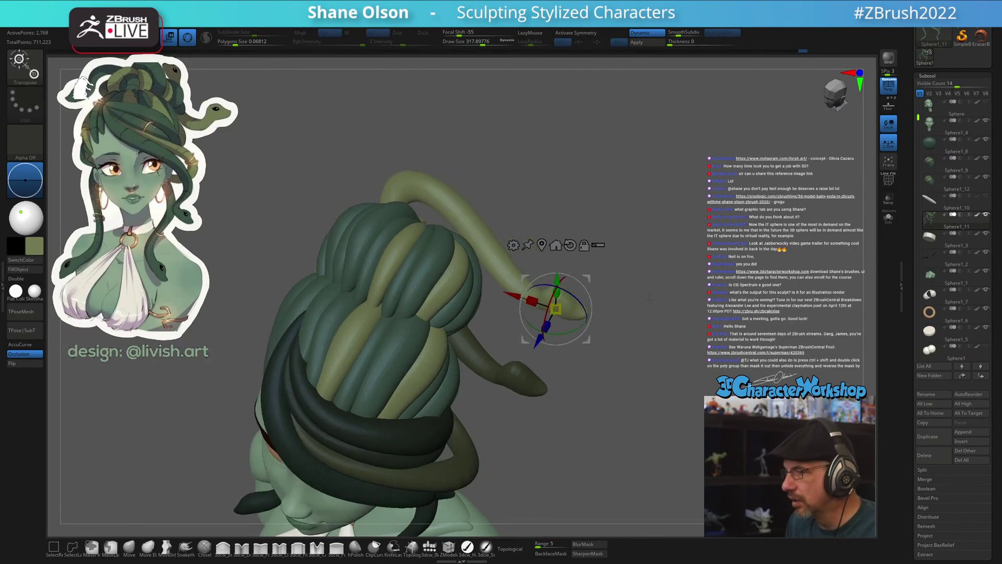
Move and rotate the duplicated snake so its head rises from behind the bun
mouse_move(546, 312)
mouse_down()
mouse_move(644, 313)
mouse_move(590, 275)
mouse_move(653, 205)
mouse_move(777, 159)
mouse_move(575, 323)
mouse_up()
mouse_move(484, 359)
mouse_down()
mouse_move(584, 341)
mouse_move(598, 314)
mouse_up()
mouse_move(564, 379)
mouse_down()
mouse_move(554, 381)
mouse_move(627, 316)
mouse_move(603, 311)
mouse_move(619, 303)
mouse_move(664, 384)
mouse_move(680, 381)
mouse_move(600, 453)
mouse_up()
key(q)
key(s)
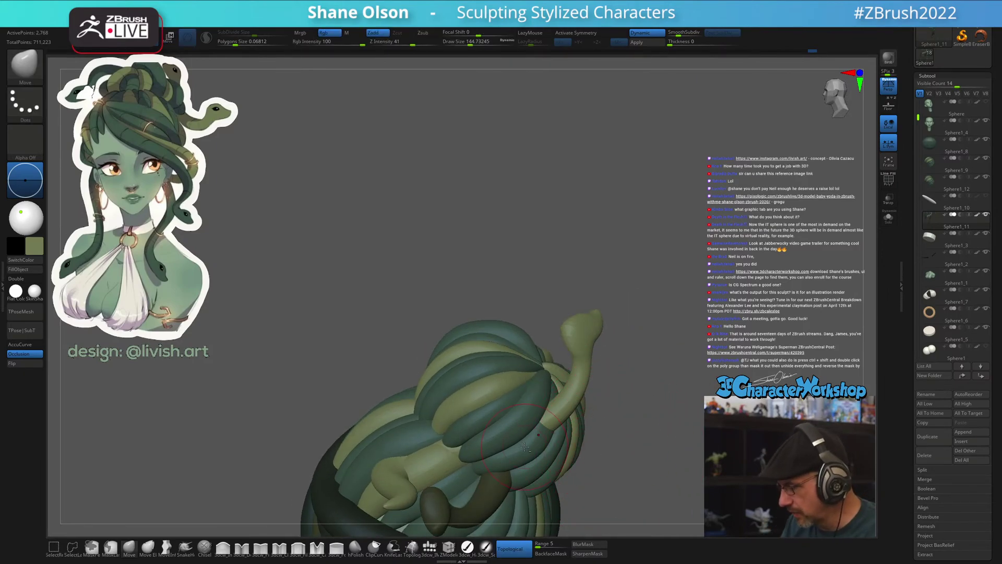
Select the bun subtool, display its polygroups and hide the orange strand beside the new snake
alt+click(544, 444)
key(shift+f)
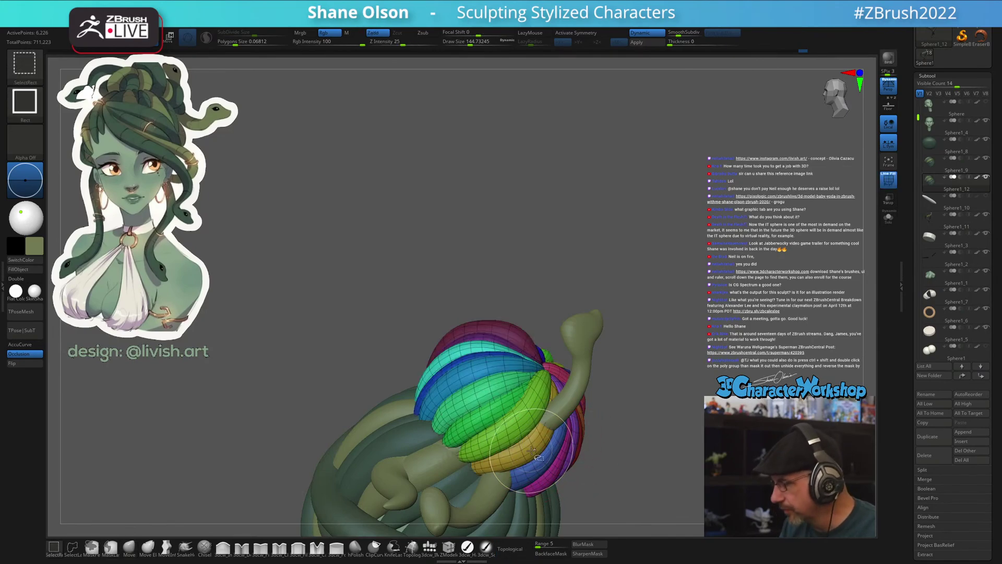
ctrl+shift+click(538, 434)
ctrl+shift+click(536, 445)
Split the hidden bun strand into its own subtool with Split Hidden
drag(687, 421, 671, 437)
key(3)
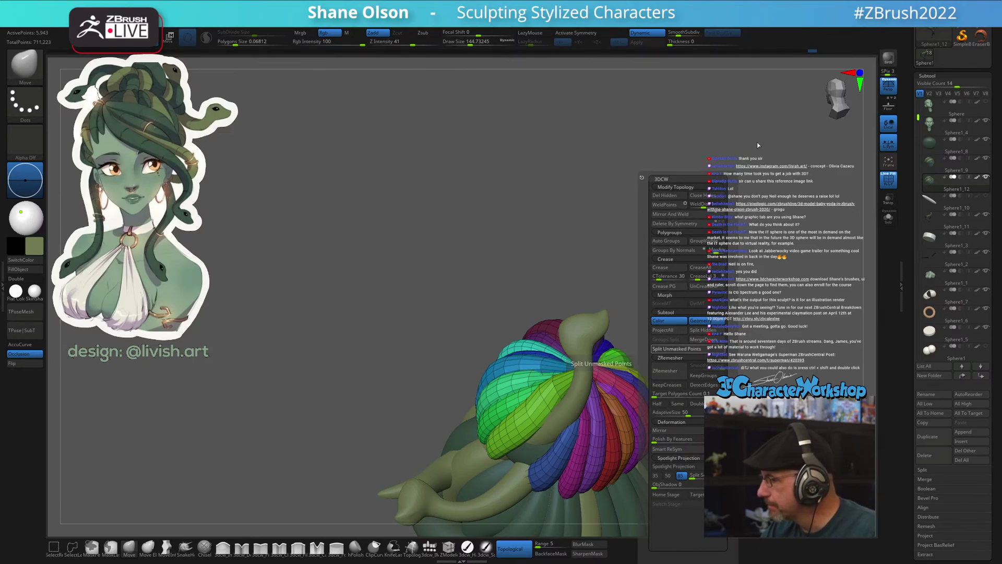
drag(690, 396, 617, 343)
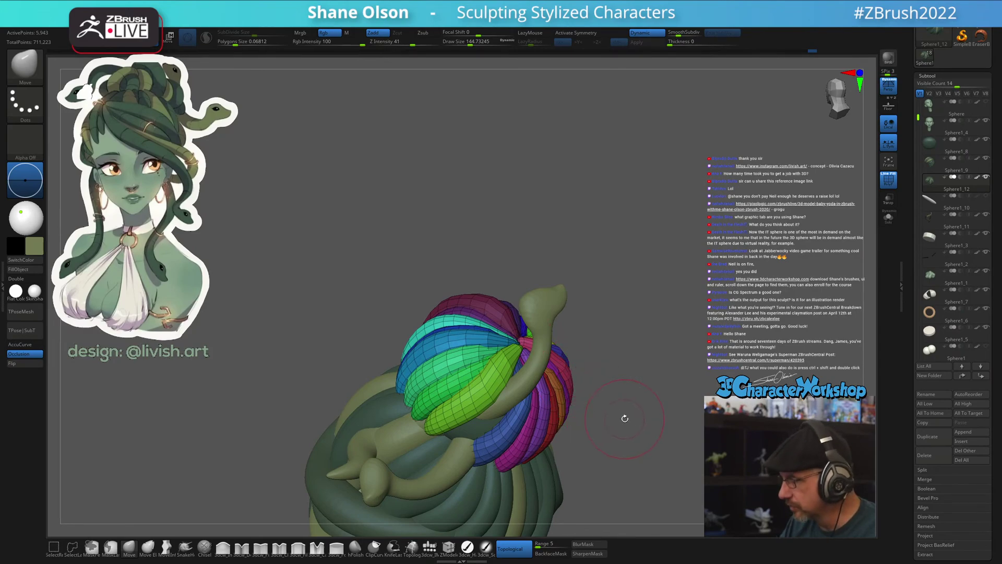
key(3)
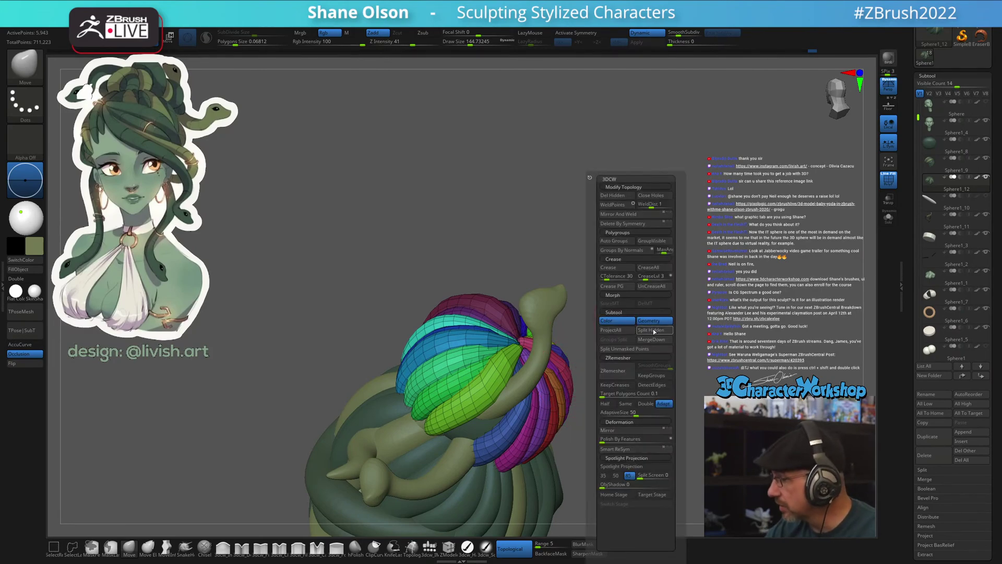
click(653, 331)
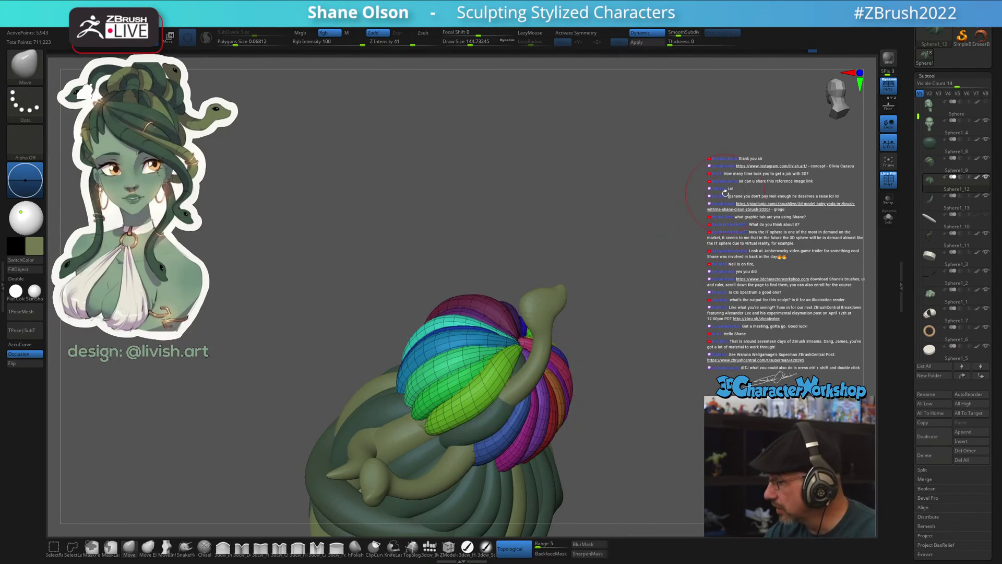
Select the snake subtool, turn off topological masking and enlarge the Move brush to a draw size of about 365
alt+click(497, 417)
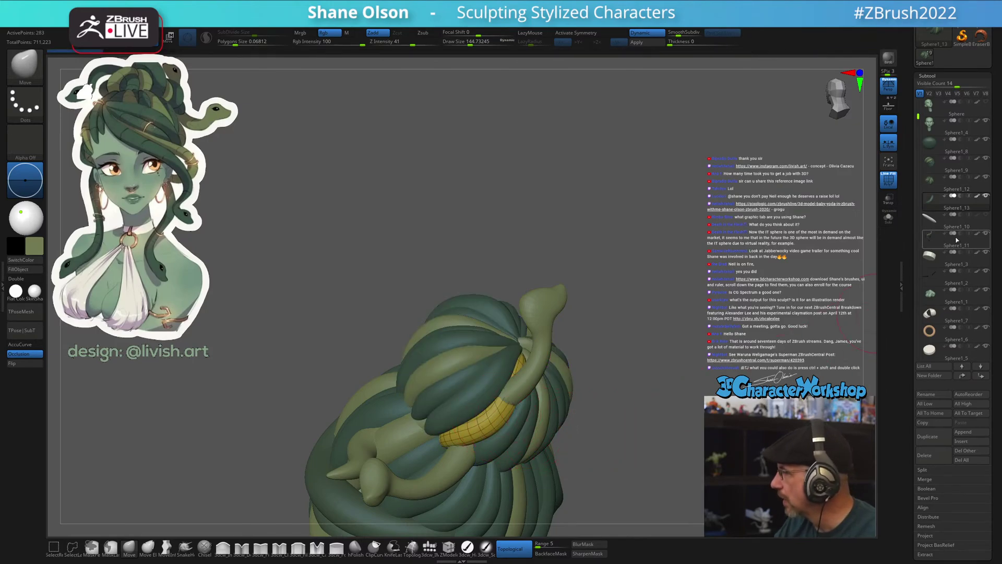
alt+click(543, 327)
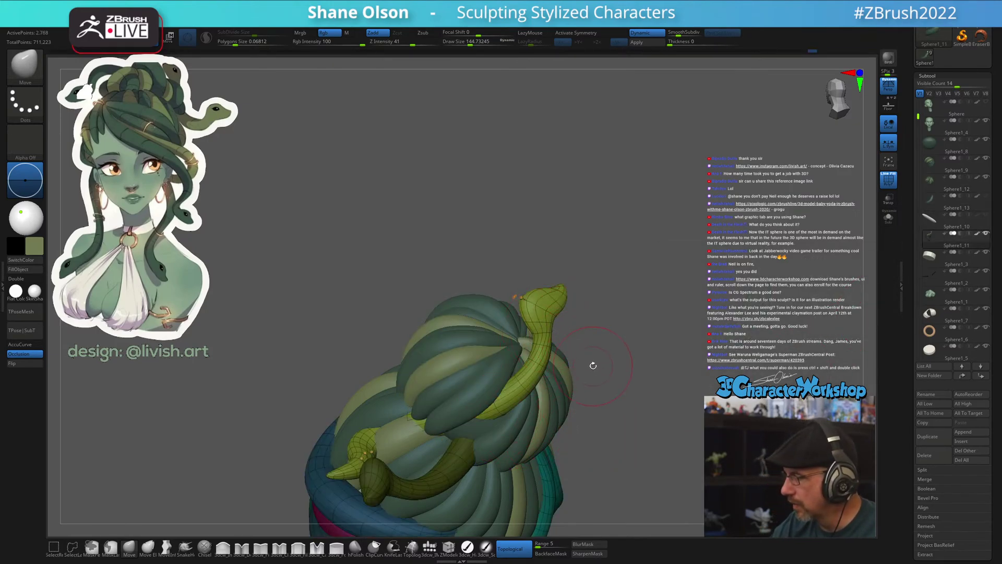
drag(593, 364, 520, 379)
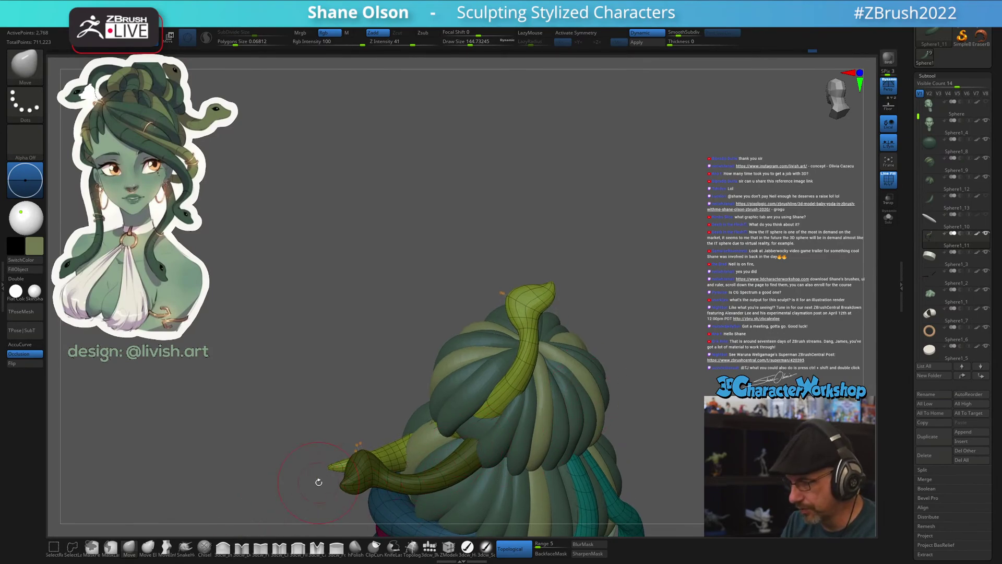
key(s)
drag(280, 414, 296, 414)
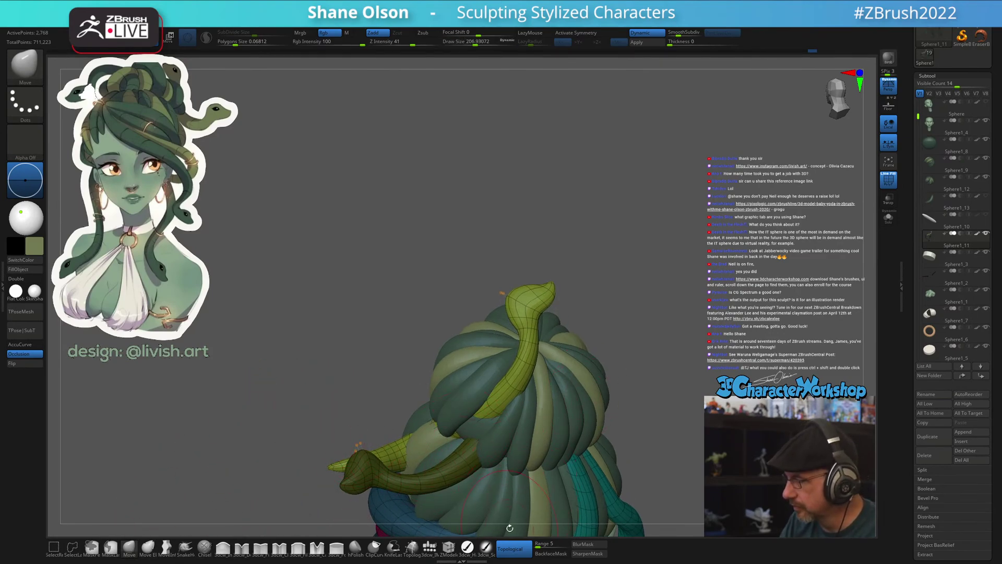
mouse_move(509, 528)
mouse_down()
mouse_move(505, 383)
mouse_move(517, 396)
mouse_move(487, 391)
mouse_move(512, 424)
mouse_move(494, 438)
mouse_up()
key(s)
key(s)
mouse_move(445, 383)
mouse_down()
mouse_move(453, 384)
mouse_move(442, 406)
mouse_move(487, 420)
mouse_move(469, 456)
mouse_move(578, 401)
mouse_up()
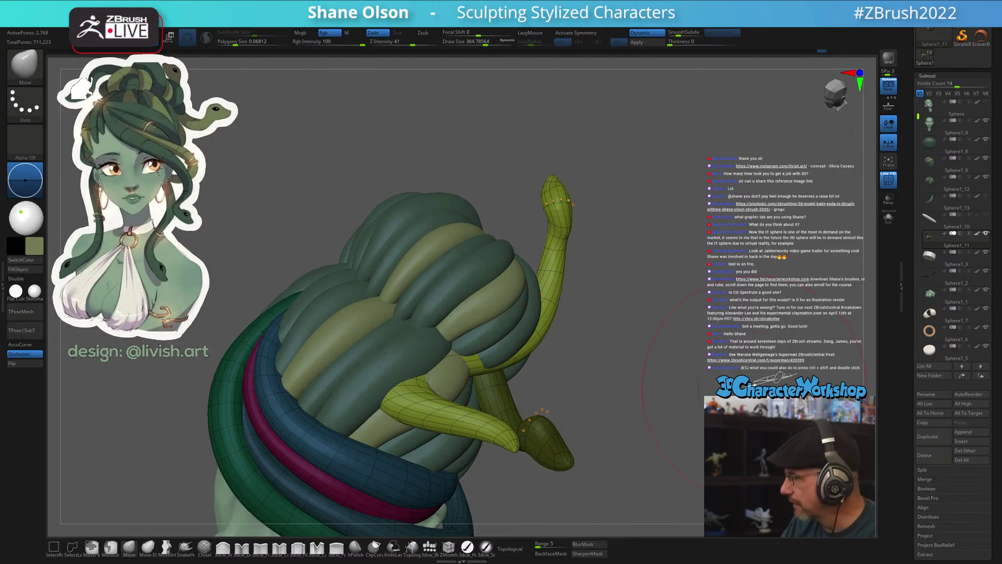
Isolate the snake subtool, bend the raised snake's tail inward with the Move brush, and show the full model again
click(888, 217)
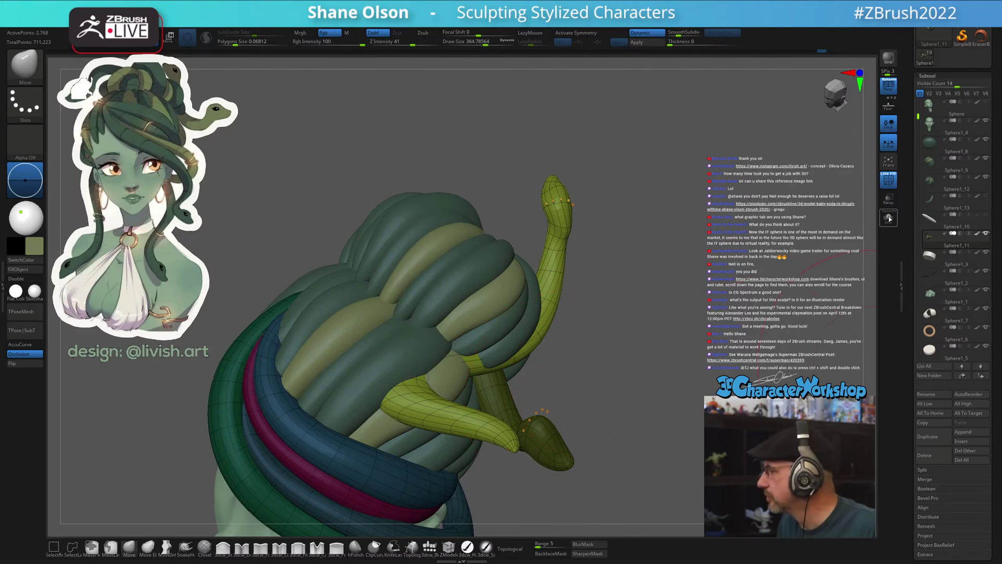
drag(676, 293, 681, 277)
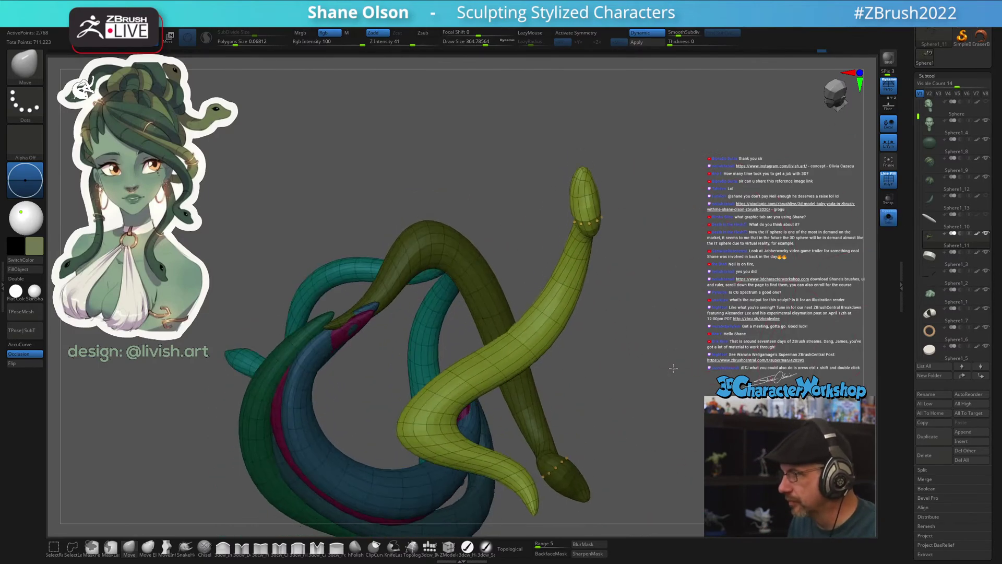
drag(519, 492, 369, 452)
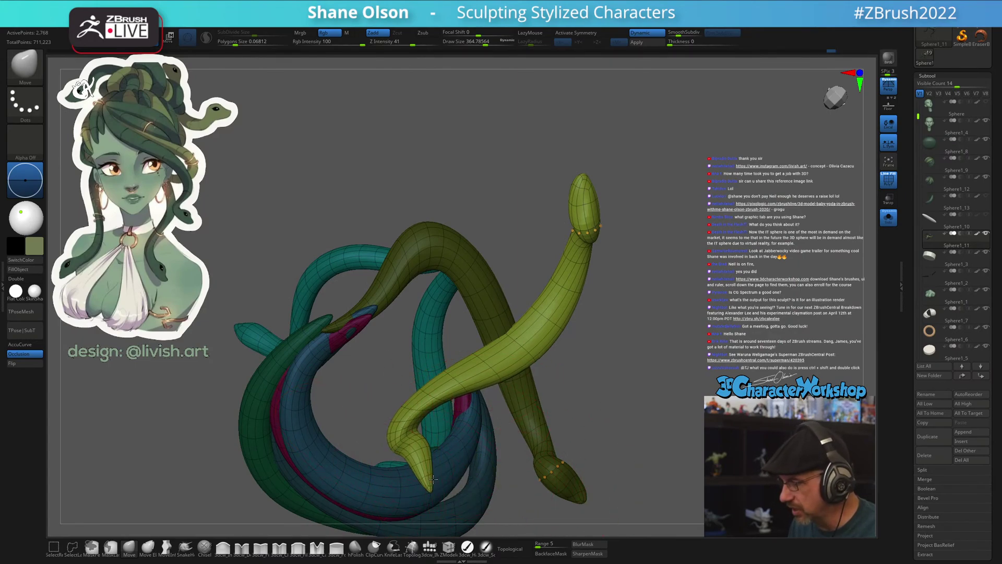
mouse_move(433, 479)
mouse_down()
mouse_move(400, 431)
mouse_move(396, 400)
mouse_up()
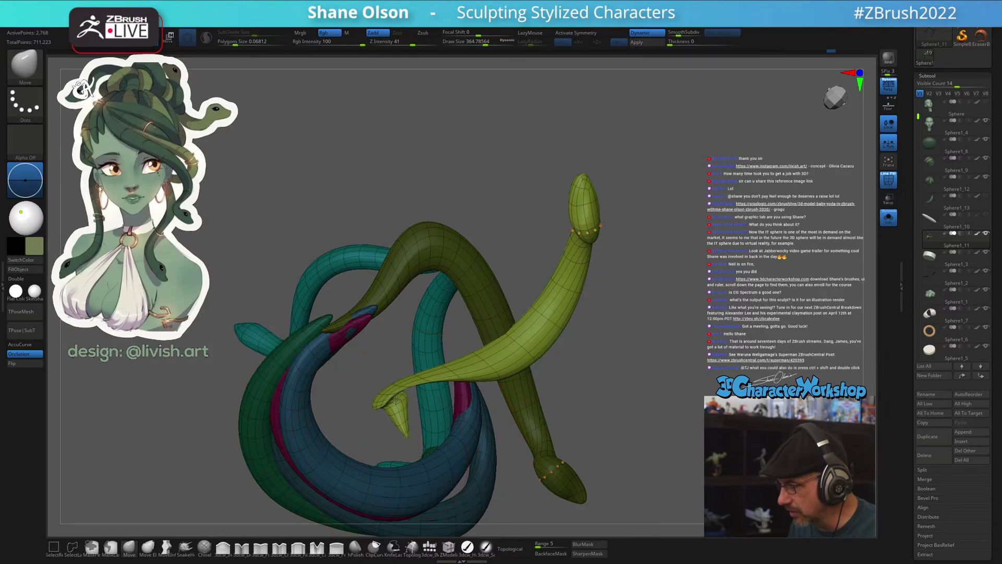
drag(699, 385, 704, 324)
click(888, 219)
mouse_move(856, 285)
mouse_down()
mouse_move(761, 304)
mouse_move(683, 265)
mouse_up()
drag(694, 389, 670, 391)
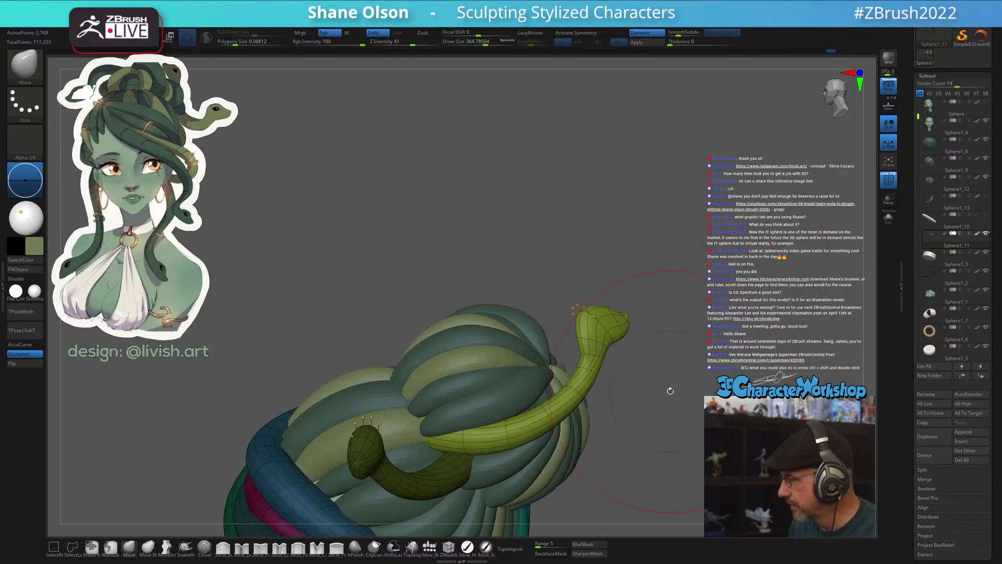
Smooth the base of the raised snake where it tucks into the bun strands
right_drag(457, 431, 440, 437)
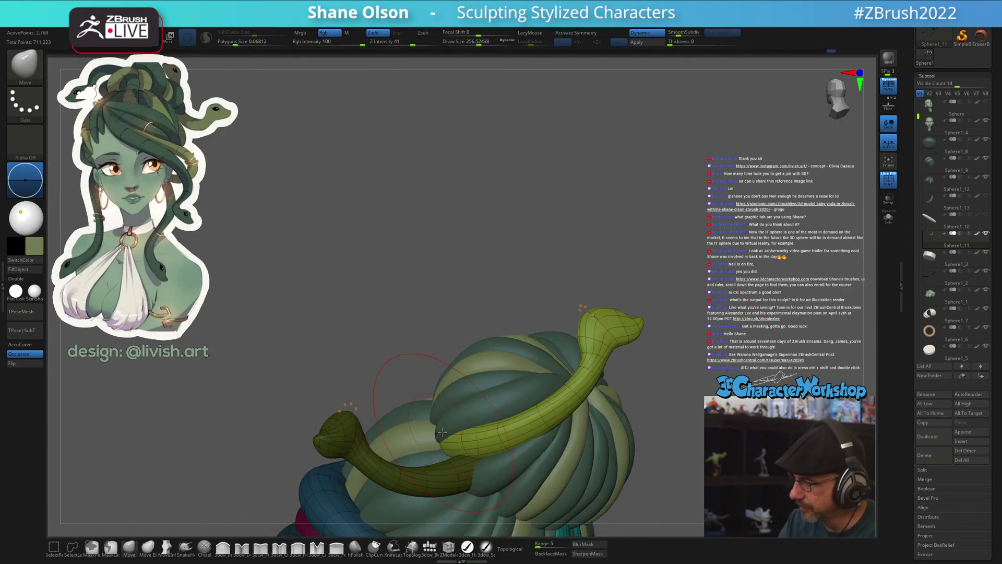
key(shift)
shift+drag(440, 437, 498, 432)
mouse_move(496, 432)
right_down()
mouse_move(443, 404)
mouse_move(488, 410)
mouse_move(456, 428)
mouse_move(522, 439)
mouse_move(606, 406)
right_up()
mouse_move(523, 382)
right_down()
mouse_move(595, 343)
mouse_move(566, 317)
right_up()
Select the bun subtool, enable topological masking and adjust the strands around the raised snake with a smaller Move brush
alt+click(553, 366)
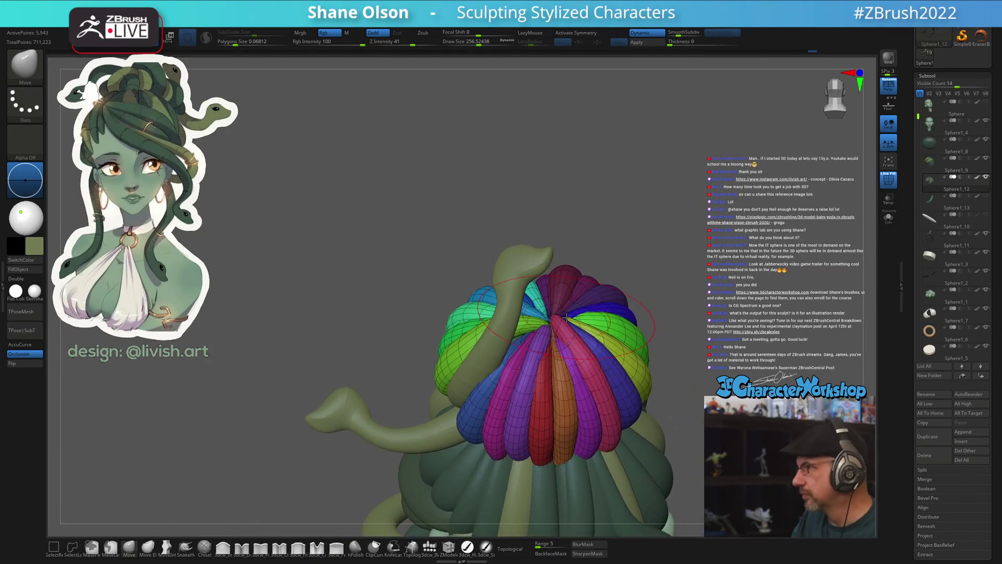
right_drag(567, 317, 572, 341)
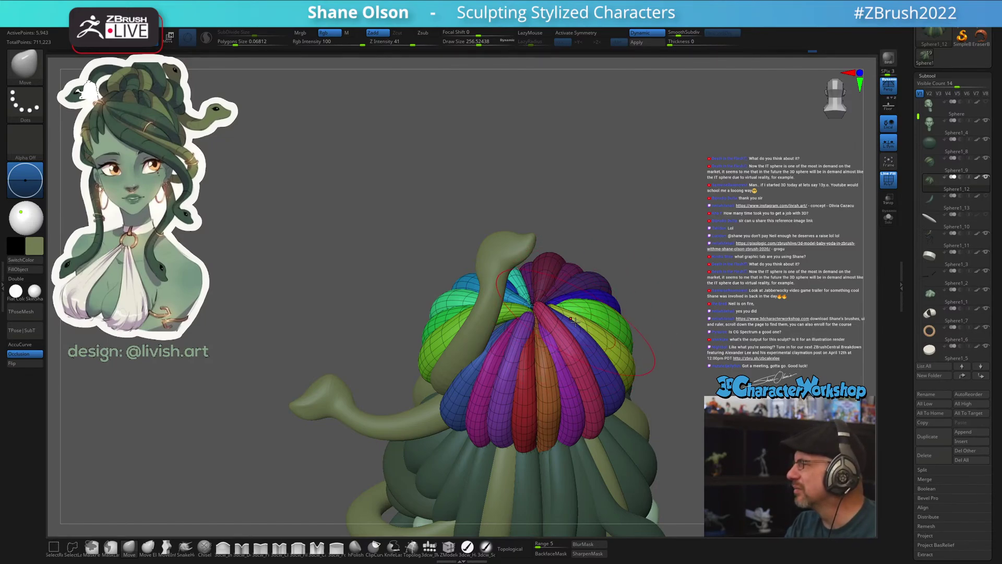
alt+right_drag(574, 327, 569, 302)
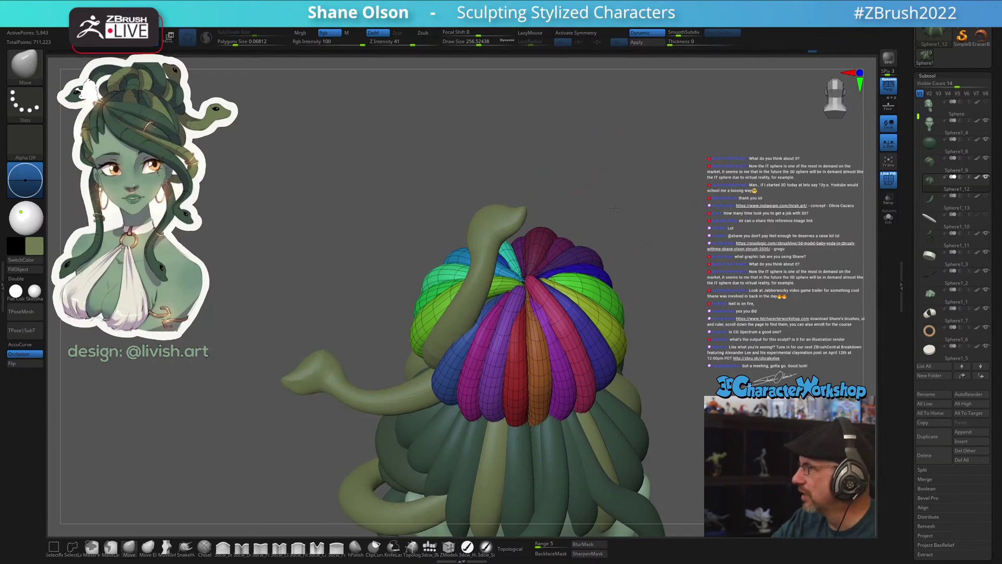
alt+right_drag(611, 217, 611, 205)
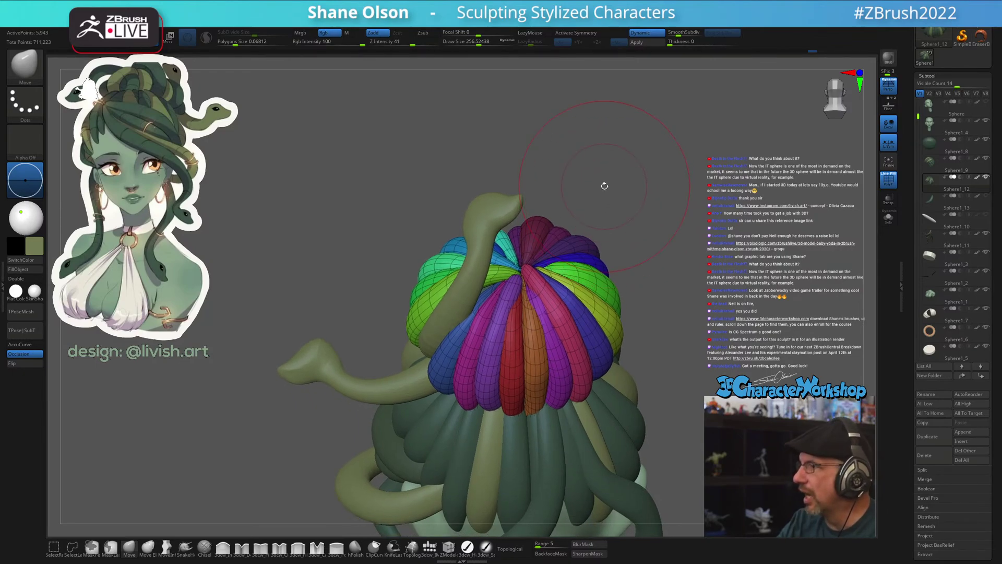
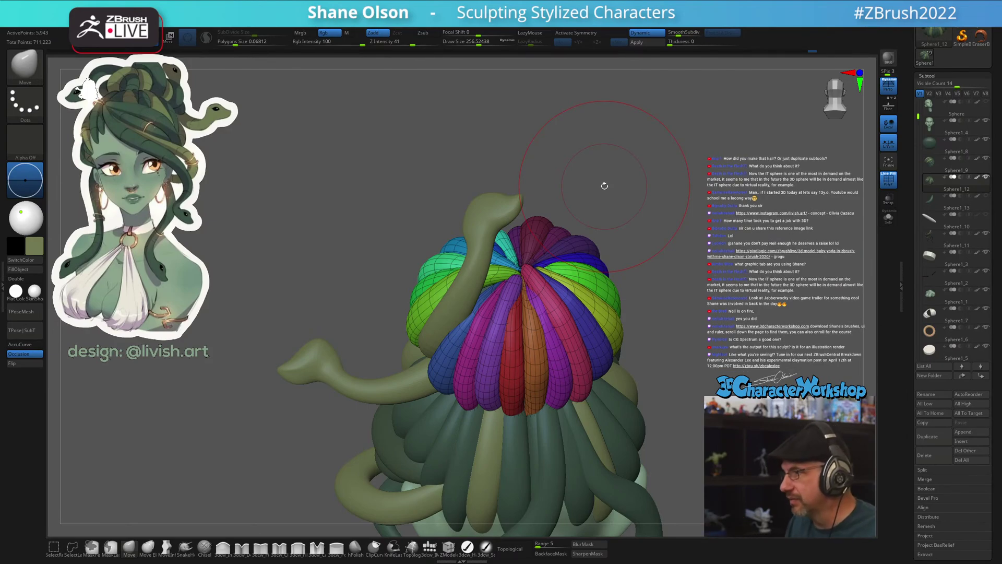
mouse_move(655, 327)
mouse_down()
mouse_move(448, 340)
mouse_move(470, 408)
mouse_up()
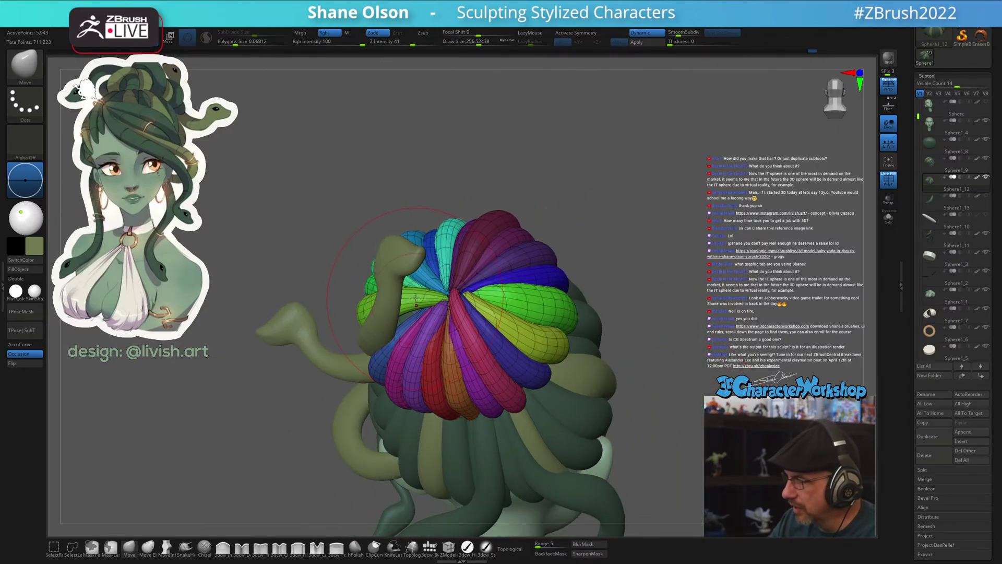
click(510, 549)
right_drag(444, 299, 415, 297)
key(s)
drag(418, 301, 402, 306)
right_drag(420, 290, 400, 305)
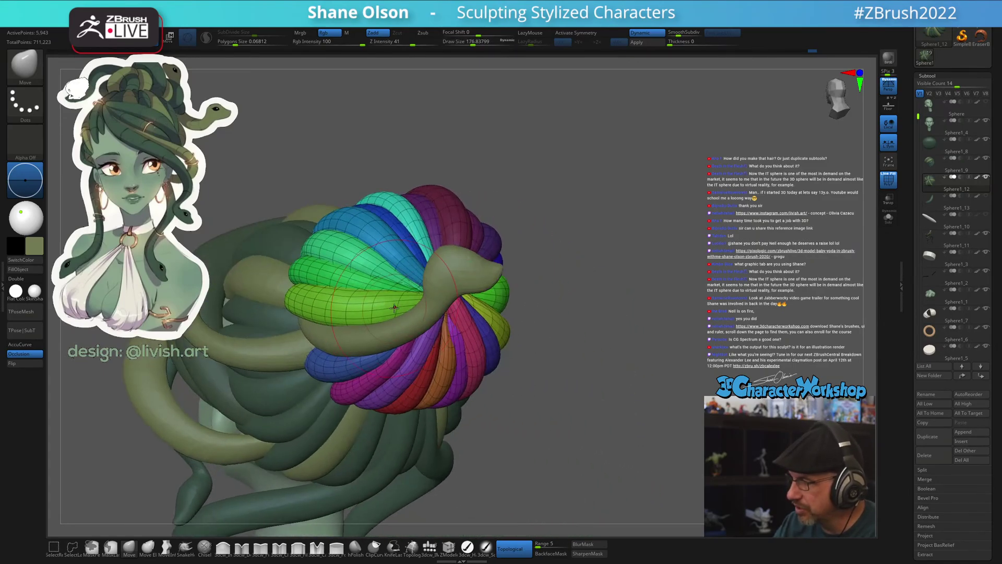
mouse_move(429, 314)
right_down()
mouse_move(408, 312)
mouse_move(426, 318)
right_up()
right_drag(471, 379, 449, 319)
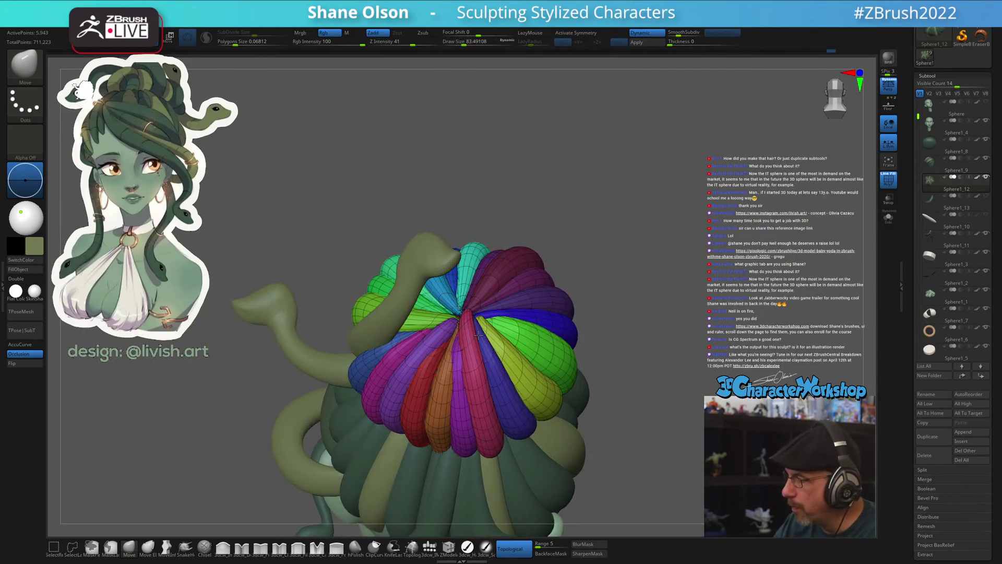
Hide the polyframe and pull the bun strand beneath the raised snake up against its body
mouse_move(487, 298)
right_down()
mouse_move(539, 354)
mouse_move(575, 369)
right_up()
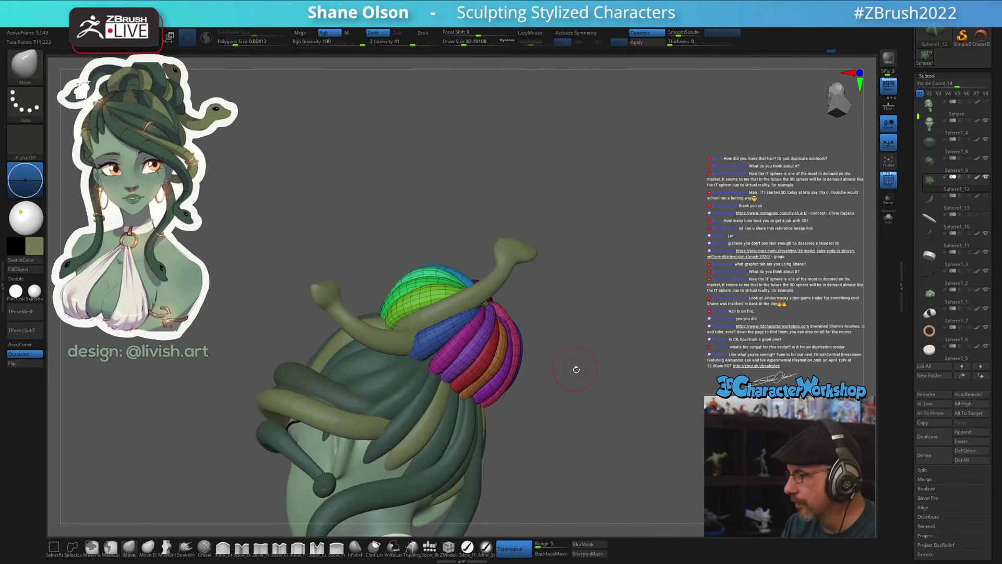
key(shift)
mouse_move(583, 406)
right_down()
mouse_move(569, 391)
mouse_move(555, 412)
mouse_move(470, 376)
right_up()
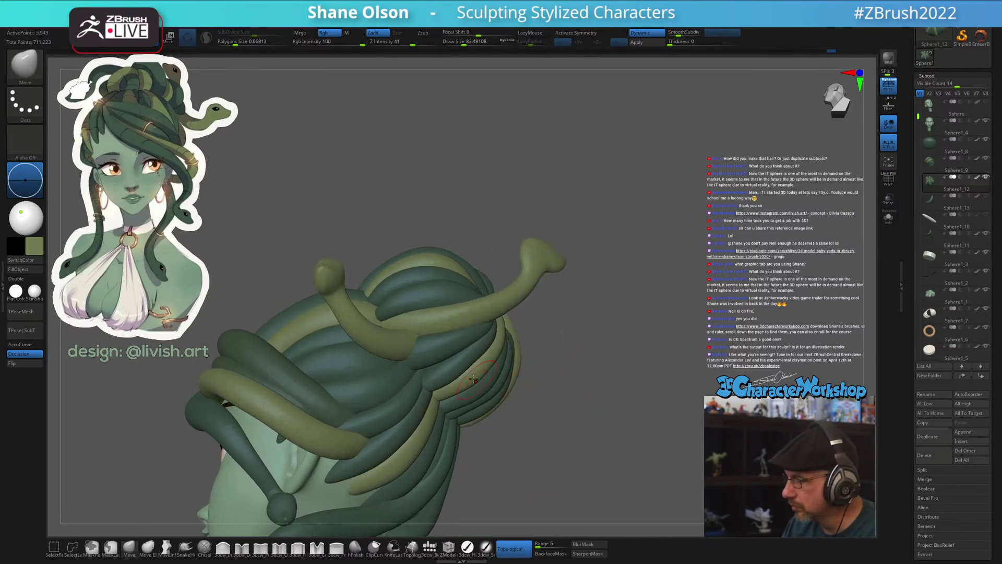
key(s)
drag(413, 347, 416, 342)
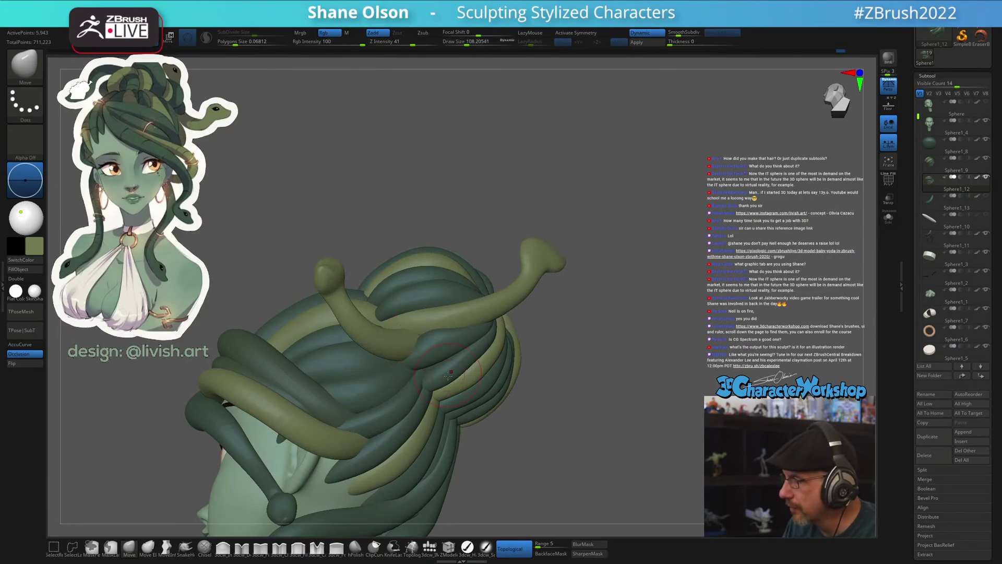
mouse_move(553, 391)
right_down()
mouse_move(581, 389)
mouse_move(588, 317)
mouse_move(621, 381)
mouse_move(608, 384)
right_up()
Display the polyframe, select the snake subtool and activate the Move Elastic brush with topological masking
key(bracketright)
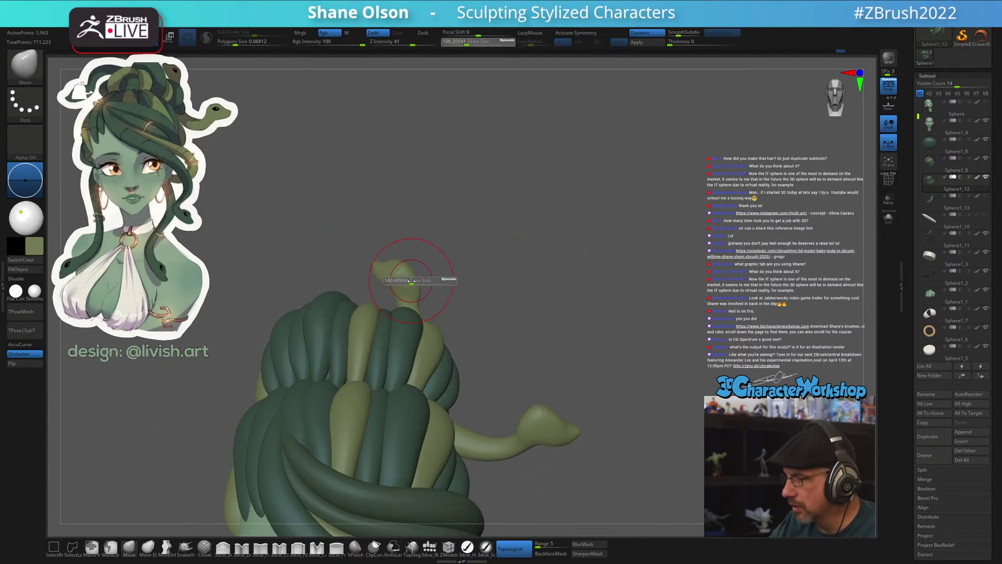
key(shift+f)
mouse_move(408, 277)
right_down()
mouse_move(497, 277)
mouse_move(480, 254)
right_up()
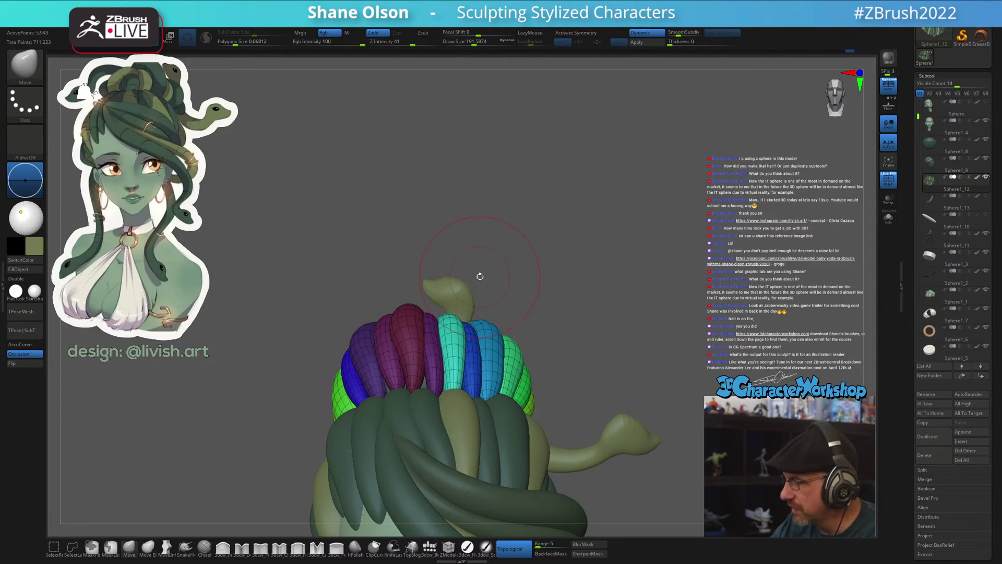
alt+click(460, 290)
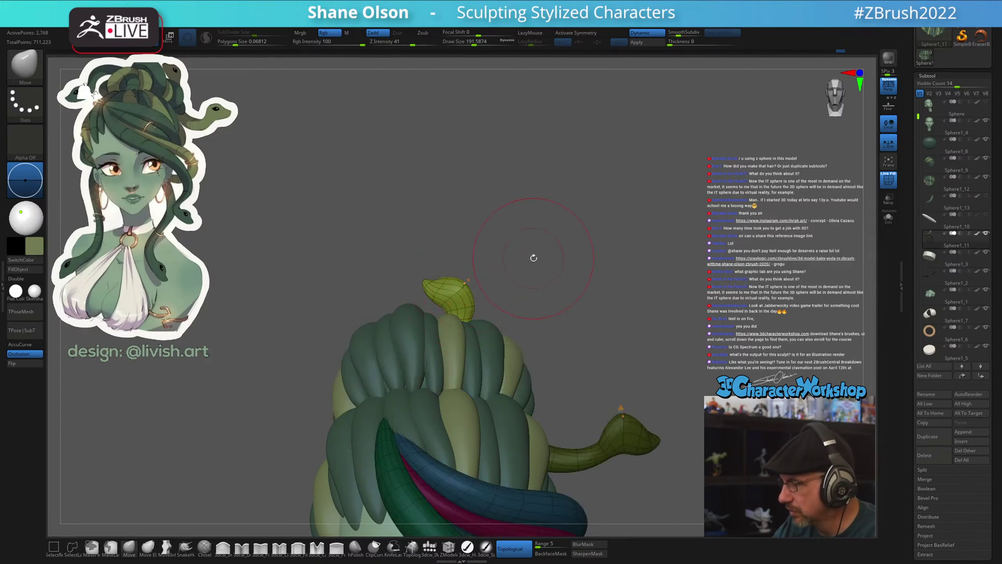
key(w)
right_drag(508, 320, 546, 315)
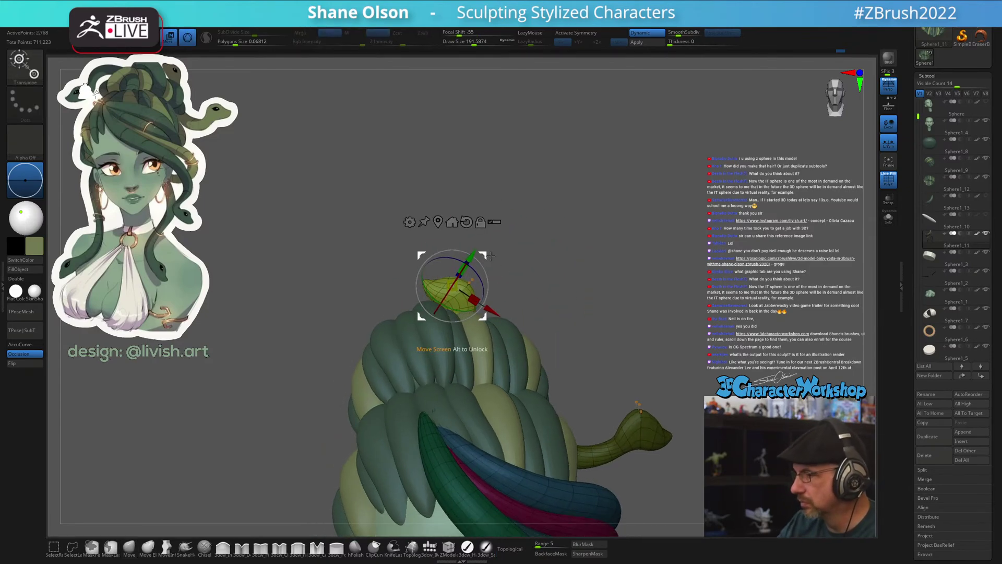
mouse_move(724, 359)
right_down()
mouse_move(620, 392)
mouse_move(651, 371)
mouse_move(600, 376)
right_up()
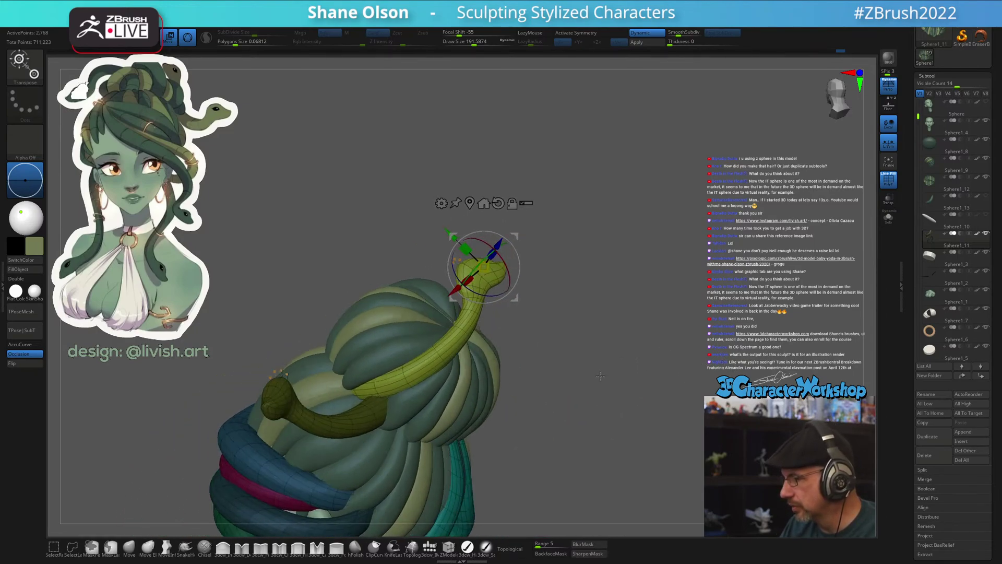
click(166, 546)
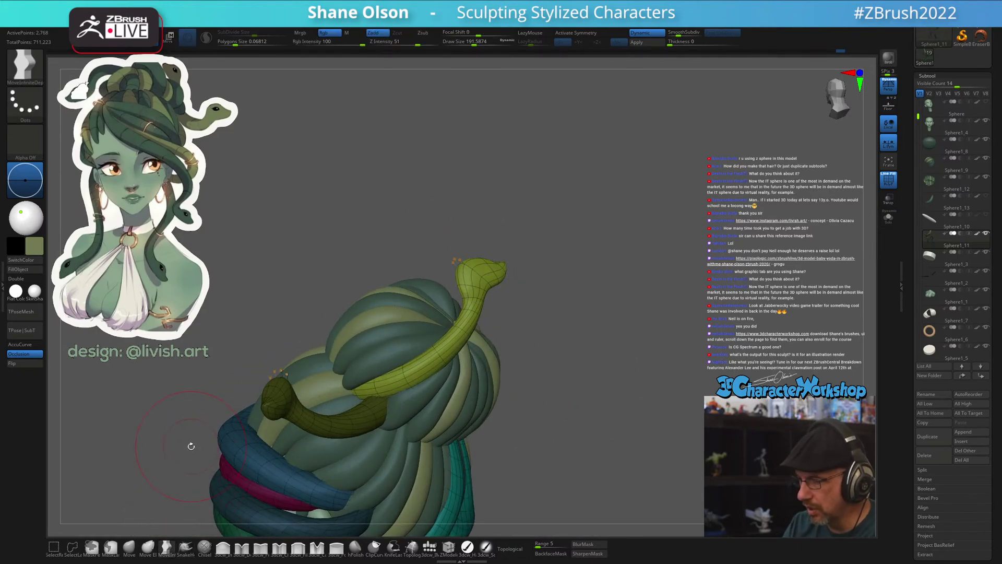
right_drag(190, 446, 169, 492)
click(149, 546)
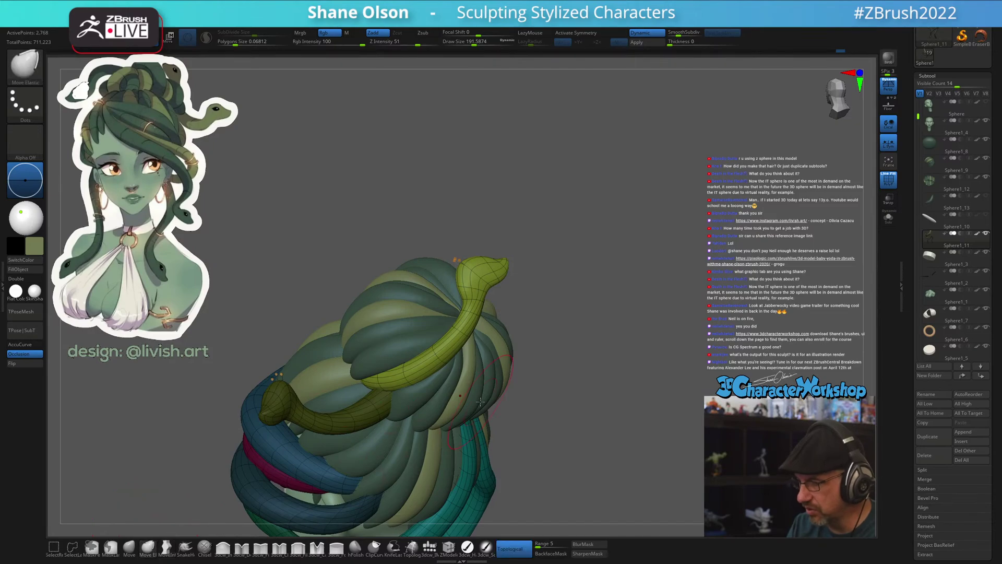
Enlarge the Move Elastic brush to about 292 and bend the raised snake's head toward the side of the bun
key(bracketright)
right_drag(562, 293, 490, 267)
key(bracketright)
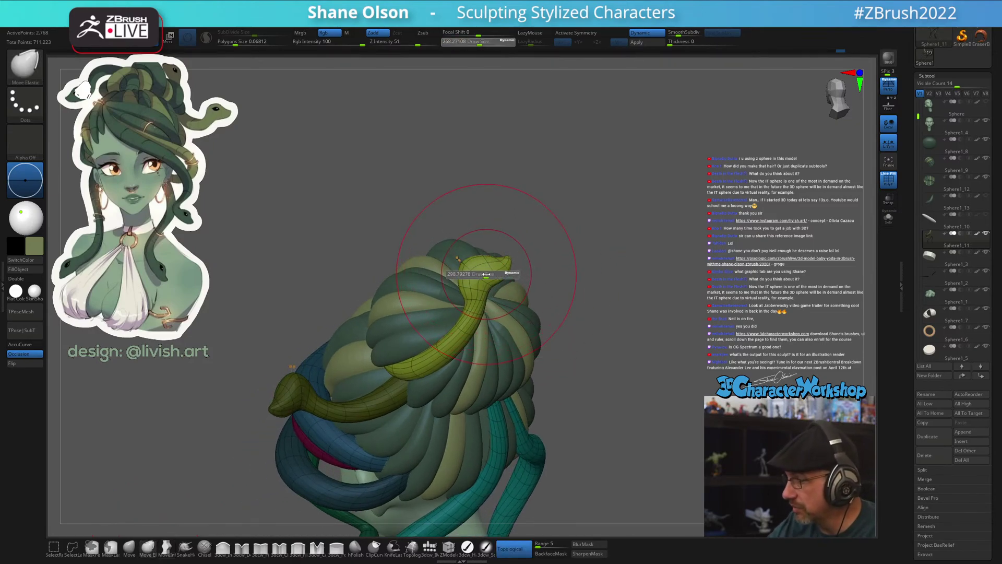
drag(491, 267, 460, 252)
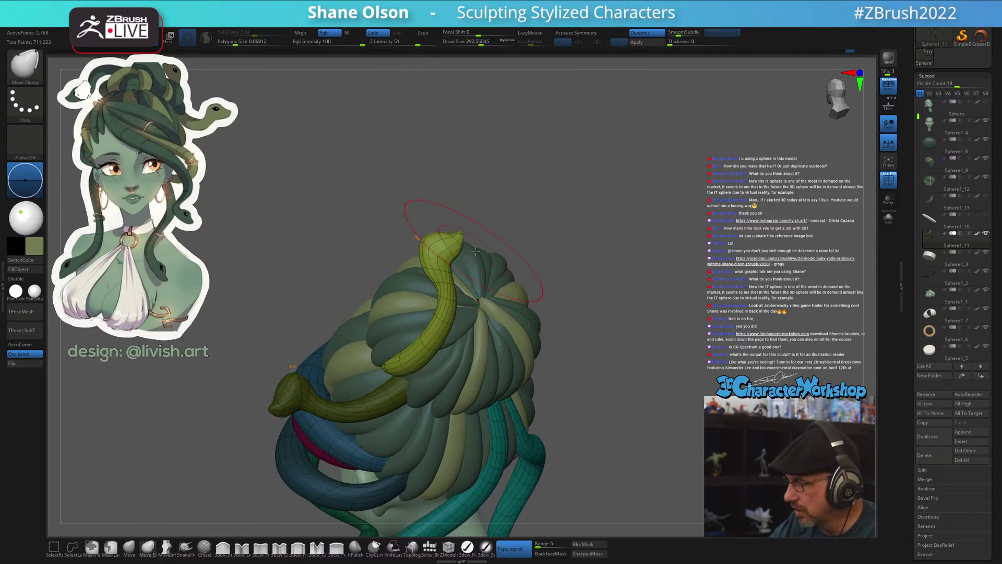
mouse_move(459, 252)
right_down()
mouse_move(679, 411)
mouse_move(719, 359)
mouse_move(698, 337)
mouse_move(626, 320)
right_up()
key(s)
drag(627, 320, 623, 320)
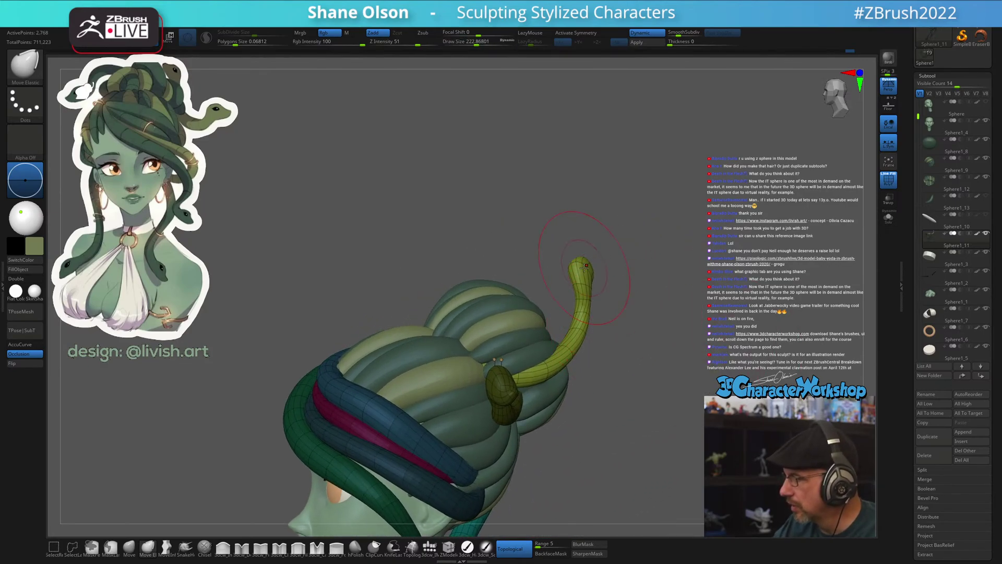
Pull the raised snake's head and upper body inward over the bun with the Move Elastic brush at about 280
drag(579, 266, 559, 268)
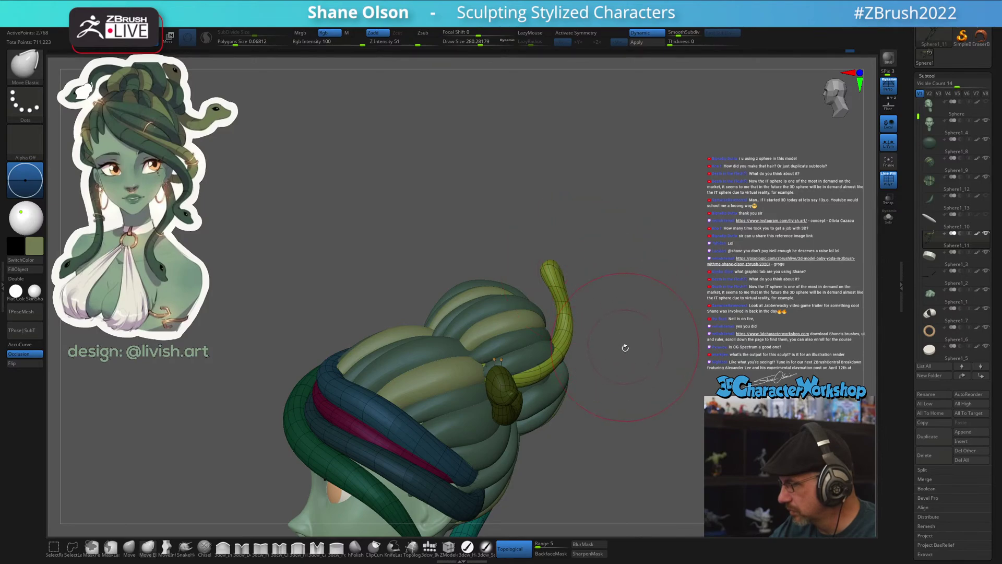
right_drag(625, 348, 548, 334)
drag(549, 335, 518, 389)
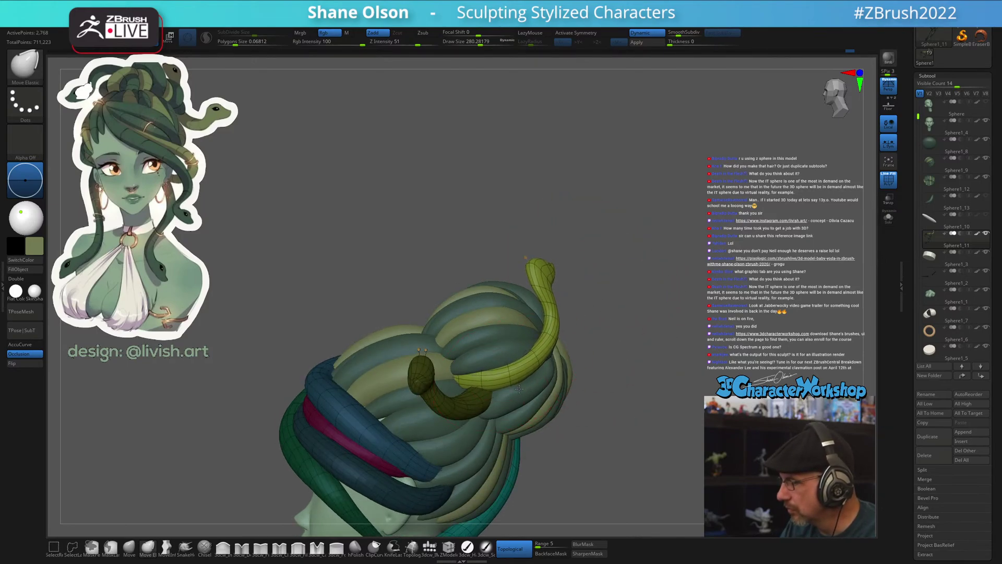
Enlarge the Move Elastic brush to about 311 and fit the raised snake's mid-body against the side of the bun
mouse_move(518, 388)
right_down()
mouse_move(594, 324)
mouse_move(449, 302)
right_up()
key(bracketright)
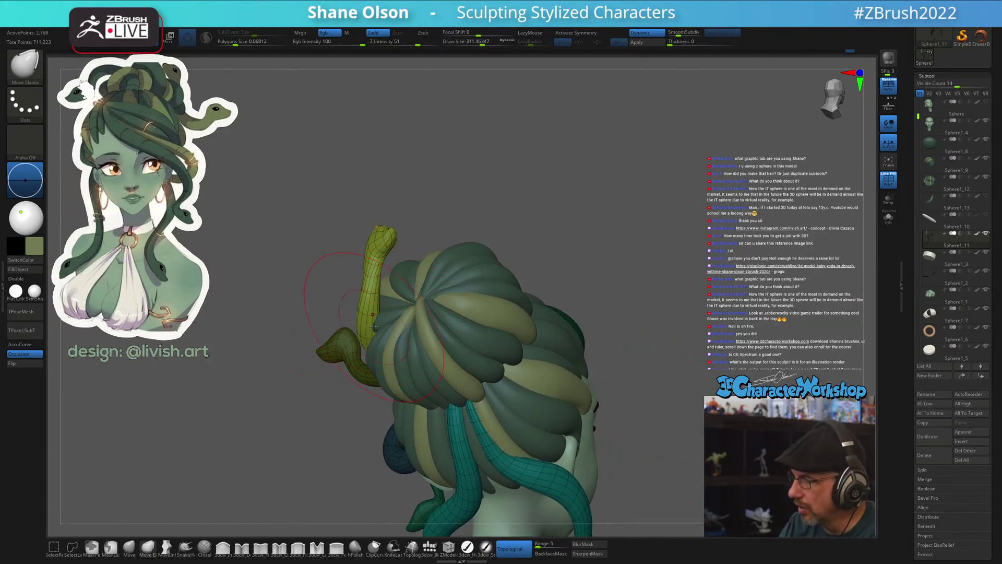
drag(369, 325, 363, 332)
right_drag(360, 329, 409, 316)
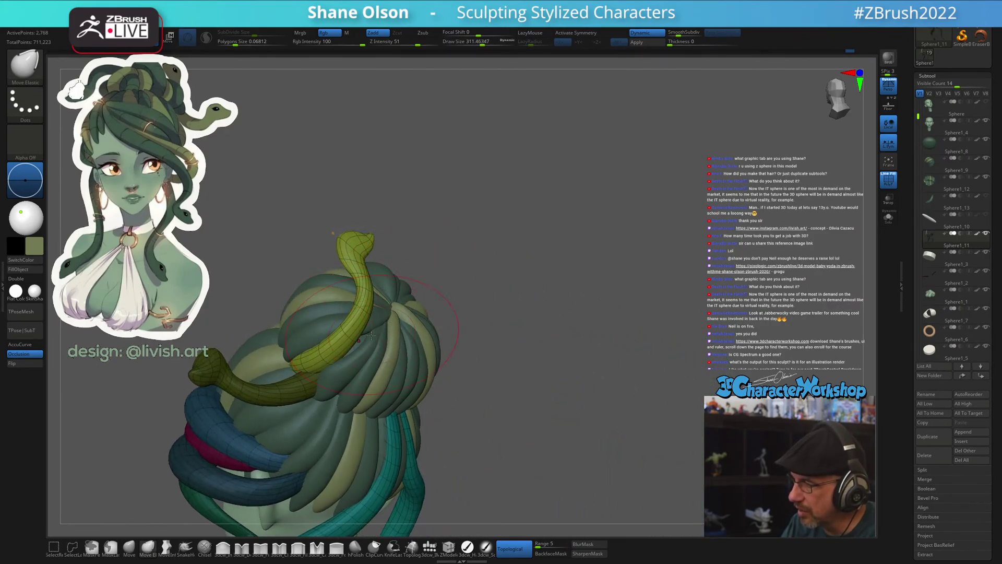
drag(358, 333, 365, 336)
Switch to the Move brush, reduce it to about 120 and refine and smooth the raised snake's upper curve
mouse_move(375, 341)
right_down()
mouse_move(388, 312)
mouse_move(375, 247)
mouse_move(477, 218)
mouse_move(504, 268)
right_up()
key(bracketleft)
click(129, 547)
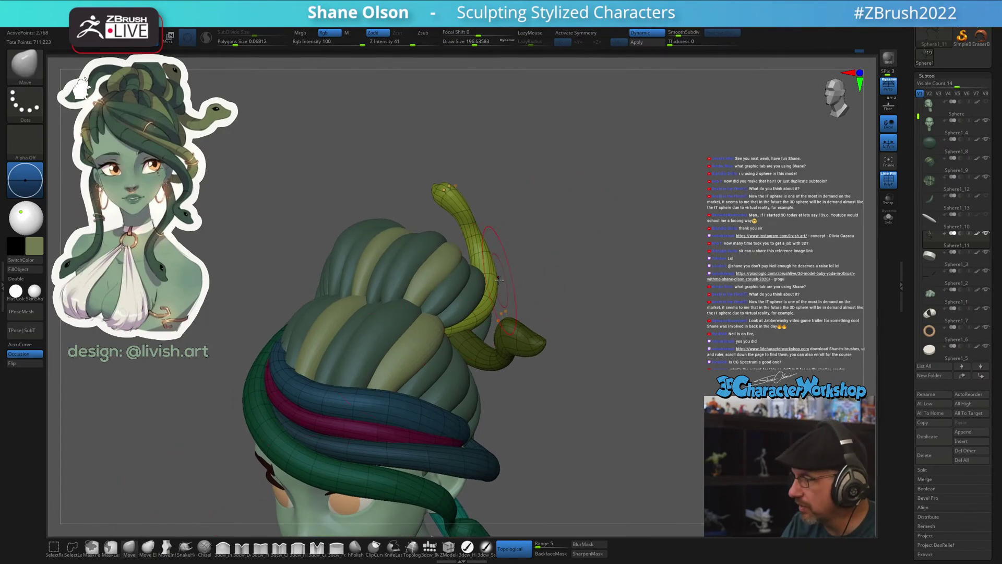
key(bracketleft)
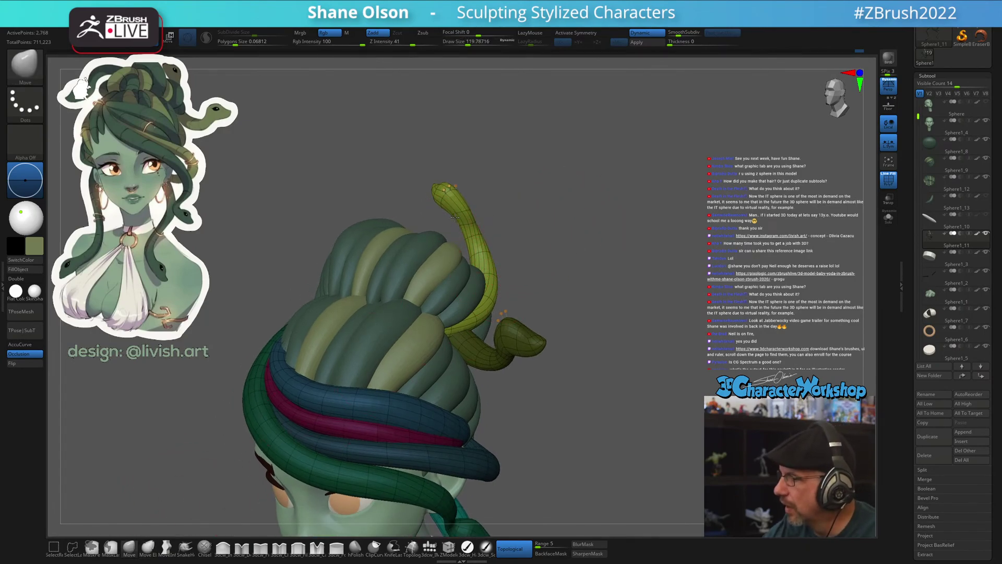
mouse_move(482, 195)
right_down()
mouse_move(469, 184)
mouse_move(458, 196)
mouse_move(474, 189)
mouse_move(479, 229)
mouse_move(496, 208)
right_up()
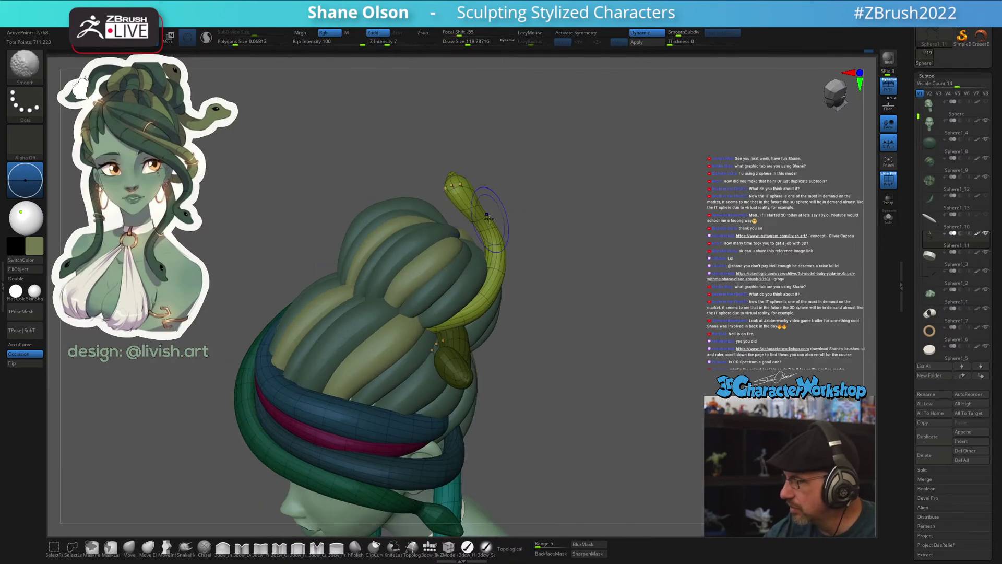
mouse_move(538, 277)
right_down()
mouse_move(543, 301)
mouse_move(561, 290)
mouse_move(437, 262)
right_up()
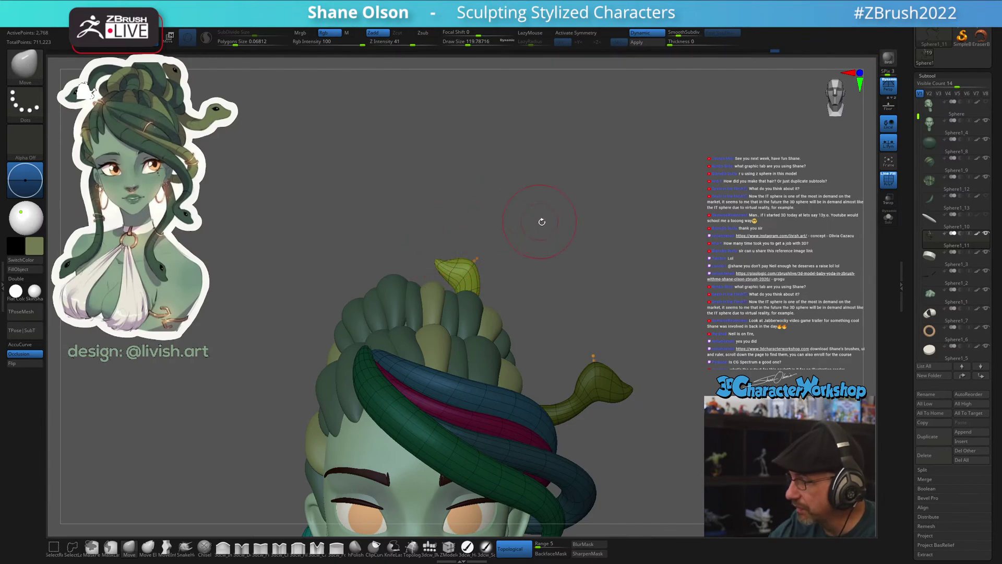
Enlarge the Move brush to about 182 and adjust the raised snake's head and neck above the bun
right_drag(542, 222, 508, 231)
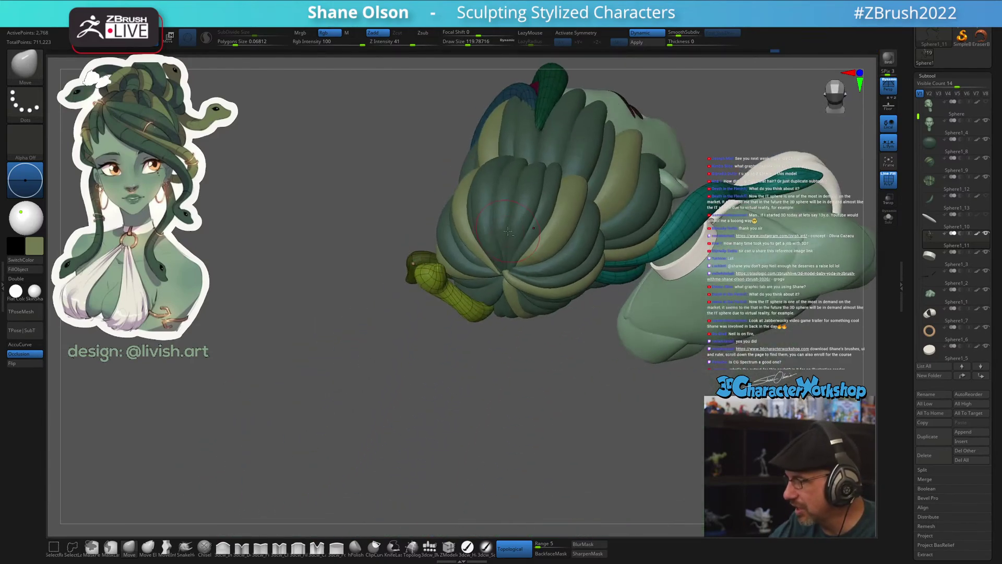
mouse_move(445, 379)
right_down()
mouse_move(415, 476)
mouse_move(433, 267)
mouse_move(414, 273)
mouse_move(393, 328)
right_up()
key(s)
click(393, 328)
key(bracketright)
key(bracketright)
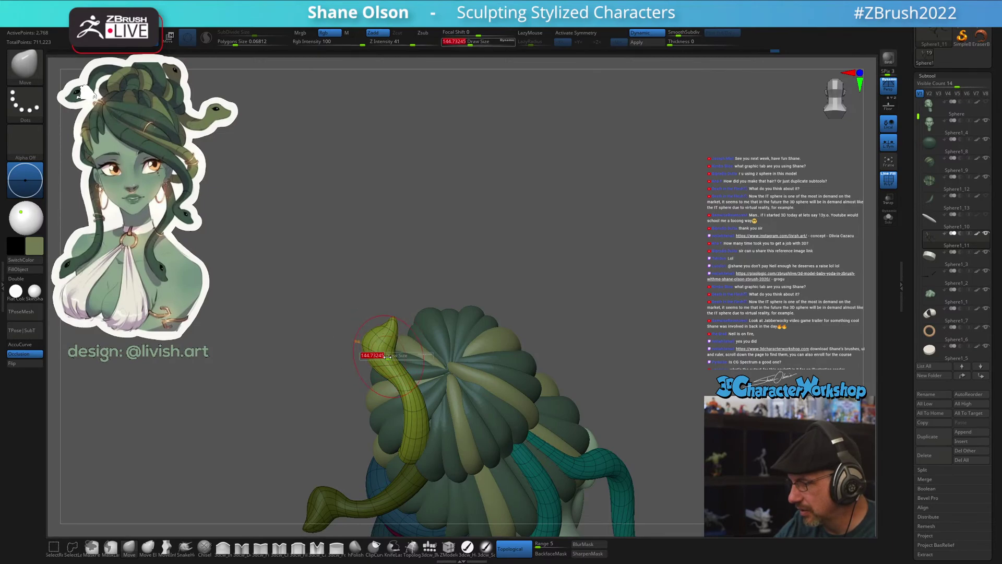
right_drag(386, 342, 409, 360)
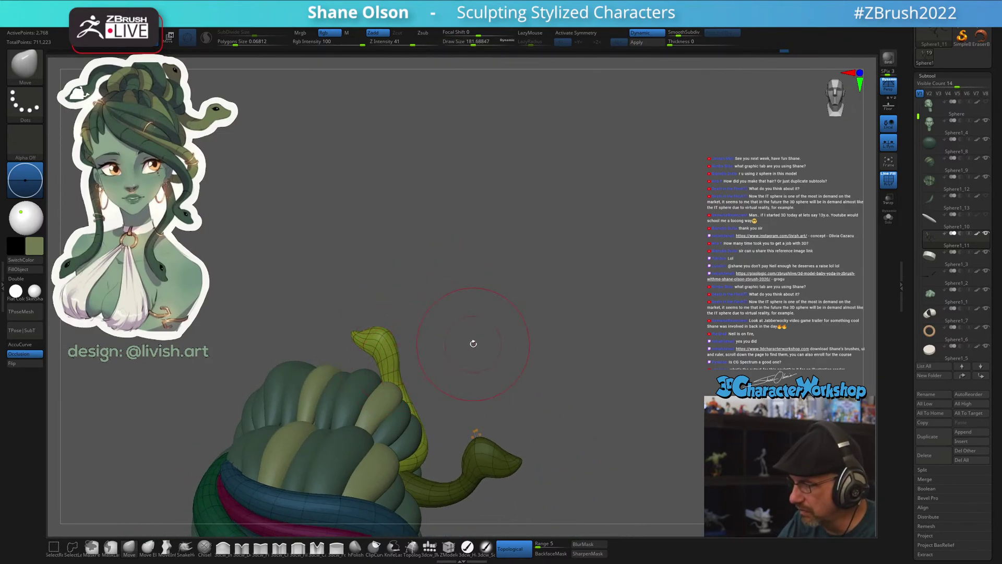
right_drag(473, 344, 609, 341)
Hide the polyframe and examine the whole bust's snake hair against the reference artwork, reducing the brush size to about 77
key(shift+f)
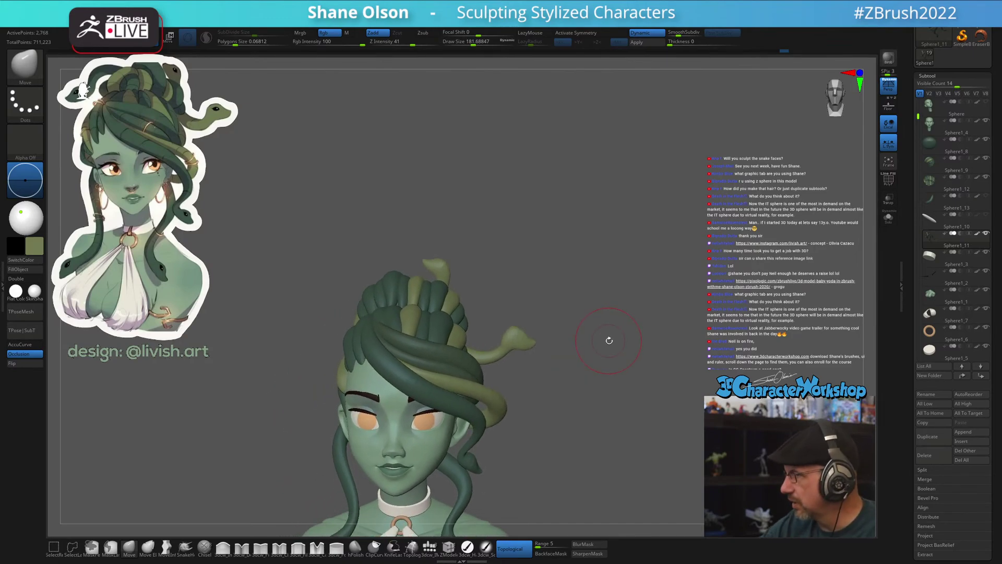
right_drag(663, 296, 554, 283)
right_drag(493, 403, 584, 289)
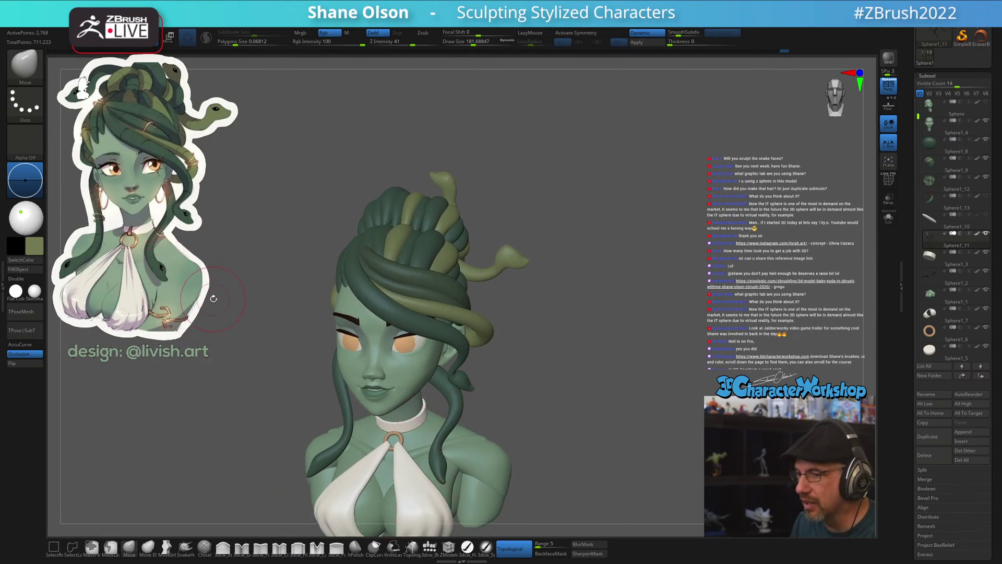
key(s)
drag(213, 297, 205, 297)
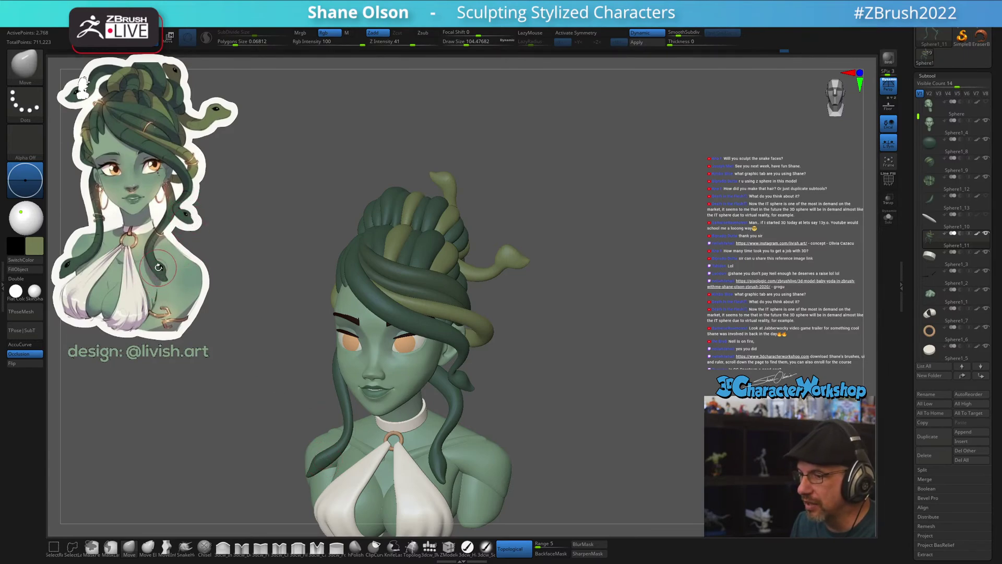
key(s)
drag(300, 400, 293, 401)
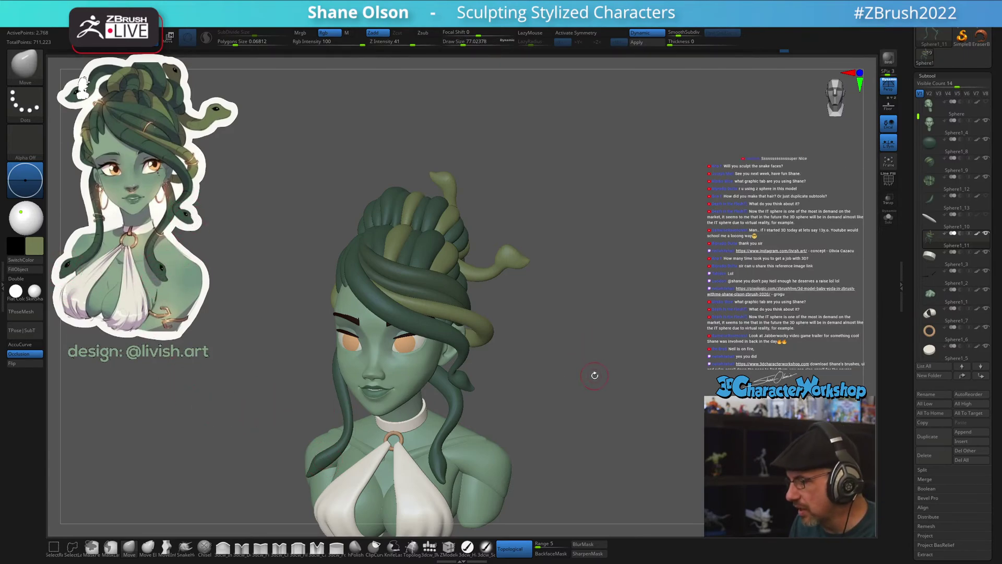
drag(594, 373, 610, 282)
drag(627, 364, 596, 343)
drag(661, 214, 569, 270)
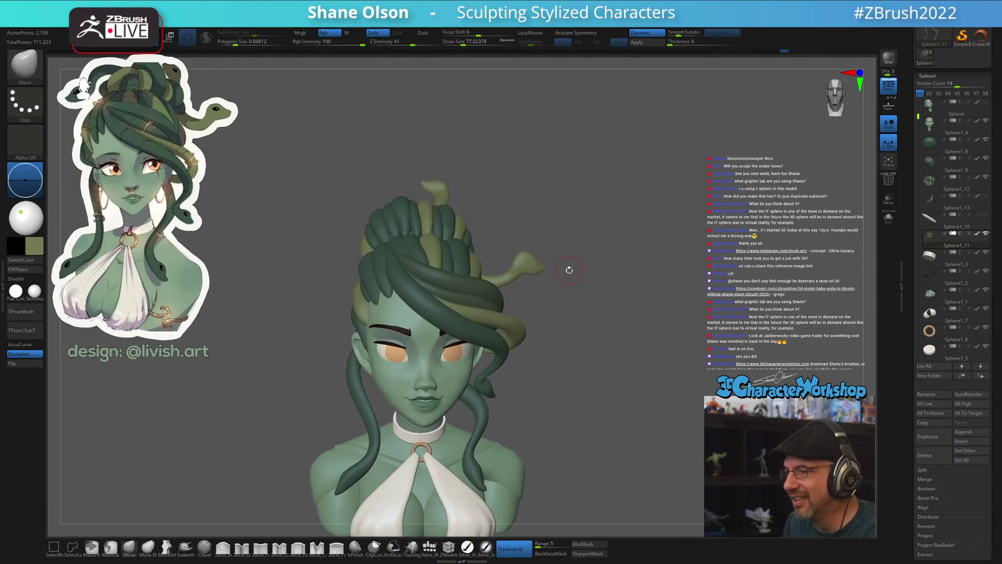
Display the polyframe, mask everything outside the side snake's polygroup and solo the snake subtool
key(shift+f)
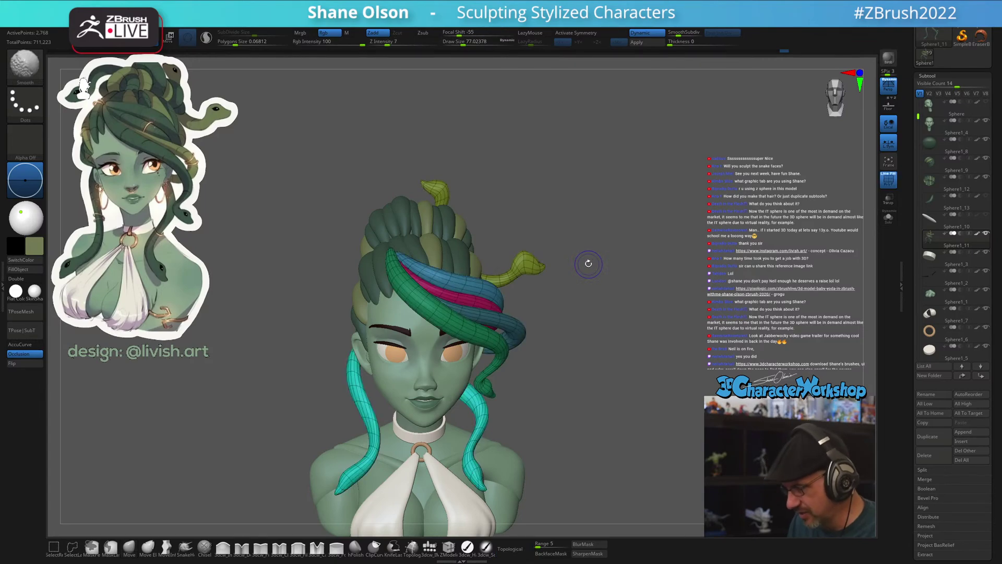
key(w)
ctrl+click(534, 265)
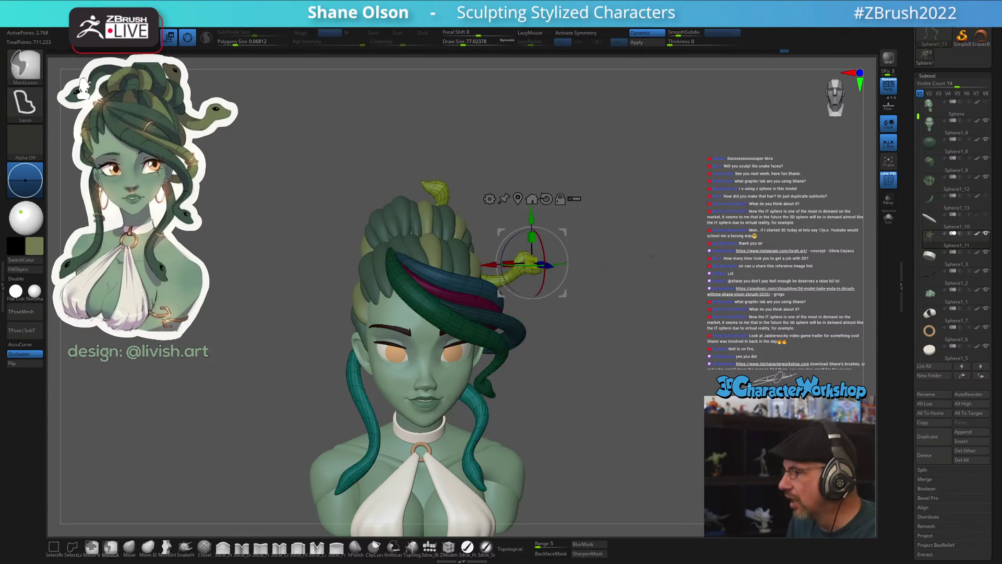
drag(677, 235, 625, 280)
click(888, 218)
key(q)
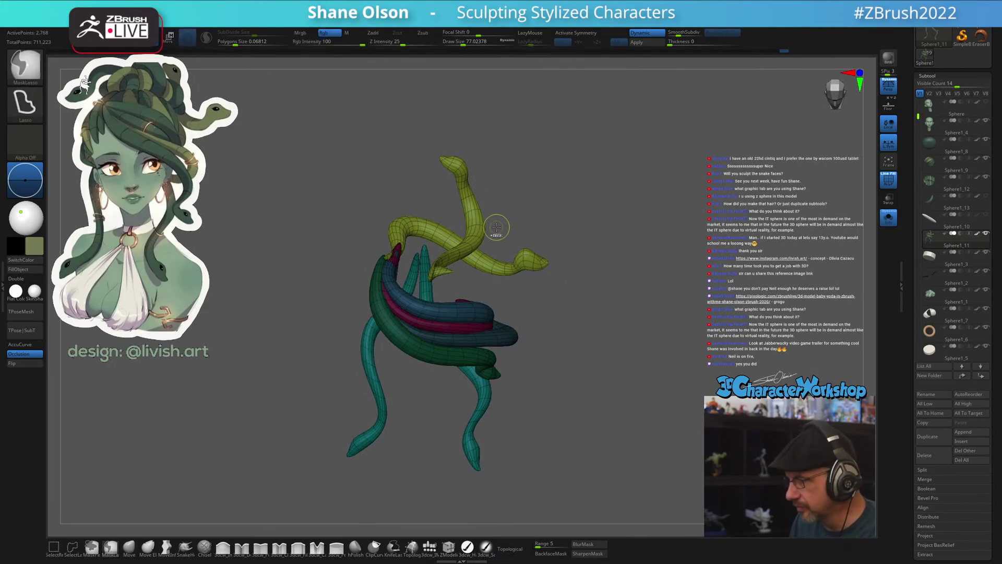
Isolate the raised and side snakes and split them into separate polygroups with Auto Groups
ctrl+shift+click(477, 236)
key(grave)
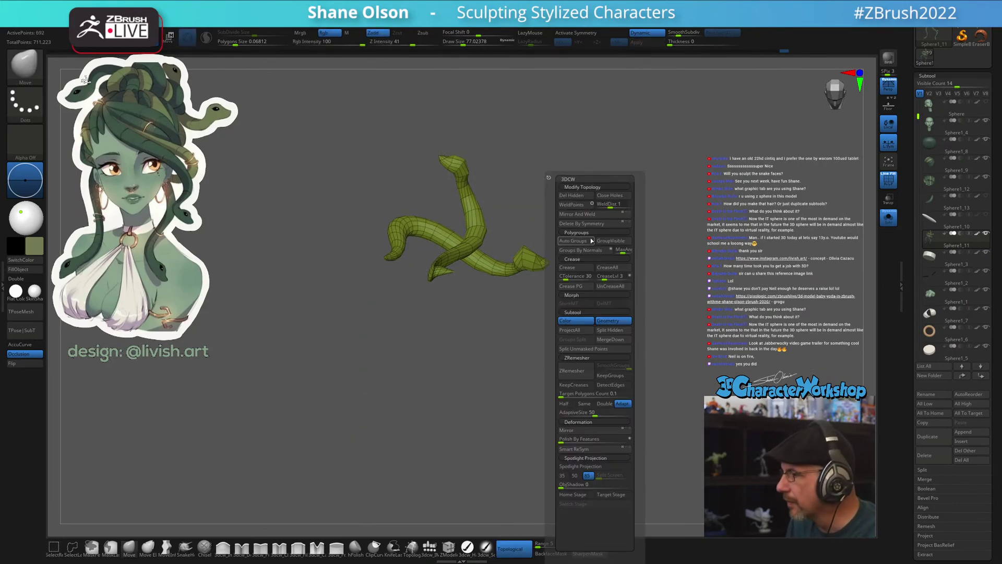
click(592, 240)
ctrl+shift+click(604, 242)
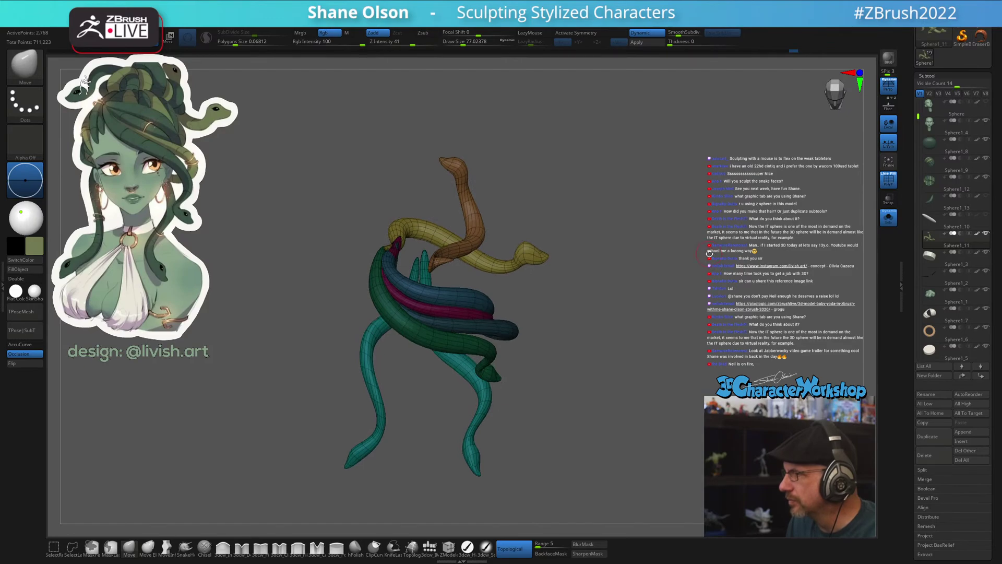
Hide the raised snake temporarily to examine the side snake and the remaining snakes from several angles
drag(648, 220, 658, 193)
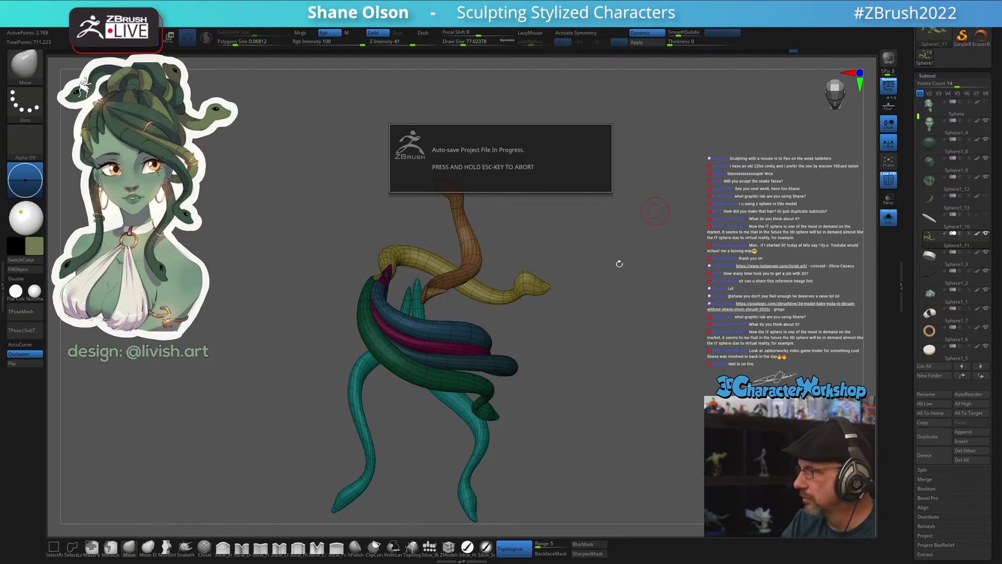
drag(602, 251, 599, 261)
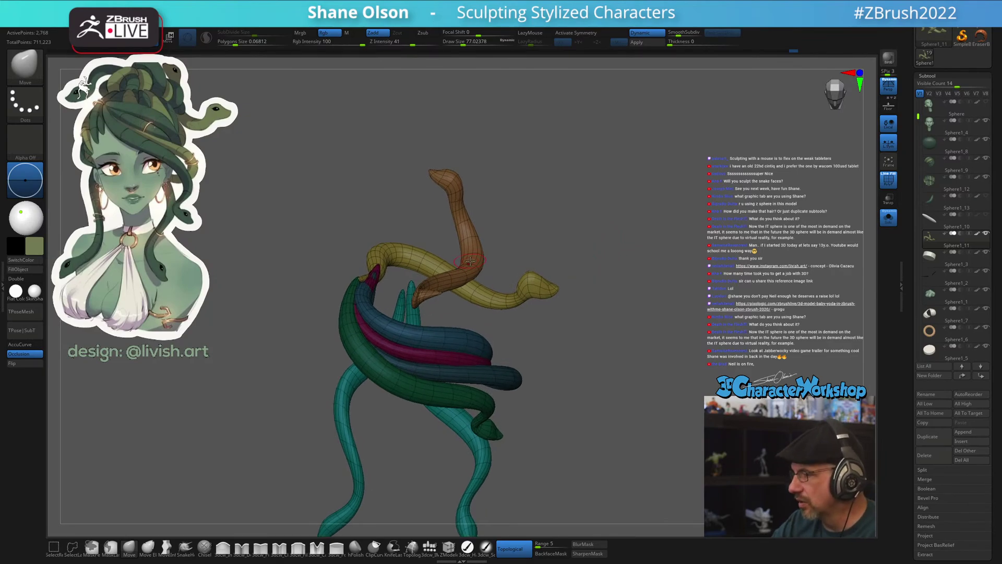
ctrl+shift+click(470, 261)
ctrl+shift+click(504, 261)
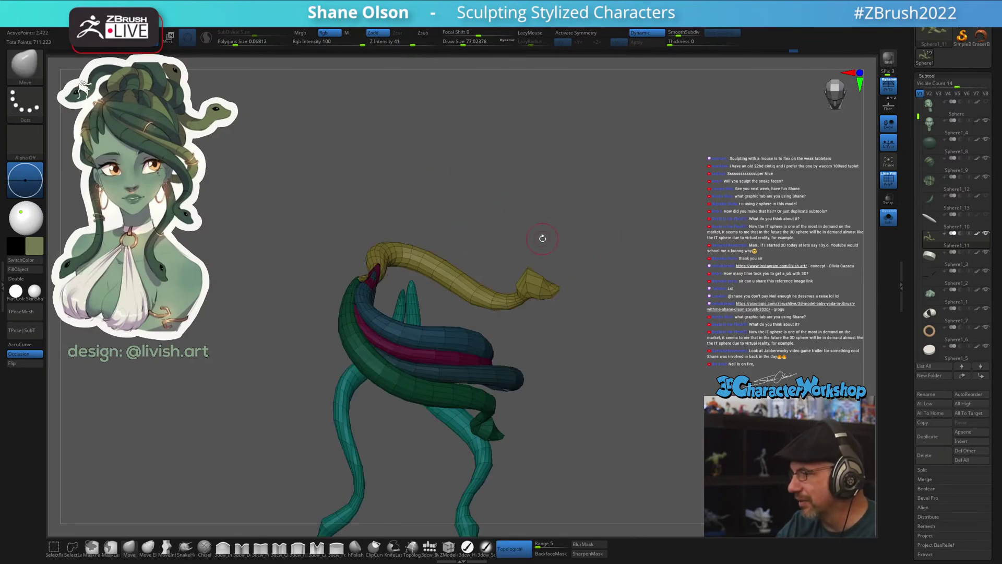
drag(542, 238, 524, 299)
drag(533, 353, 542, 345)
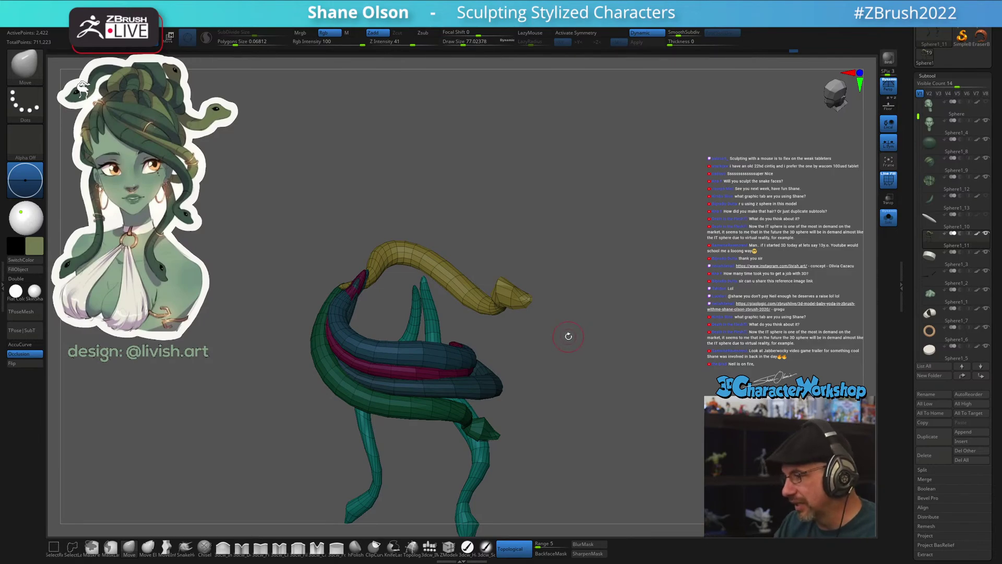
mouse_move(568, 337)
mouse_down()
mouse_move(584, 351)
mouse_move(584, 299)
mouse_move(602, 313)
mouse_up()
key(ctrl+shift)
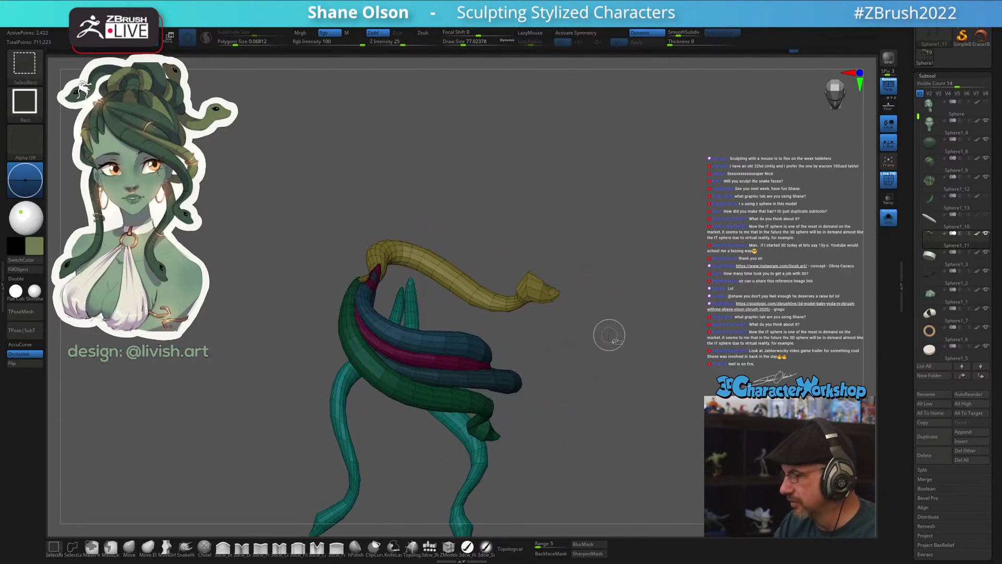
ctrl+shift+click(609, 335)
Clear the mask and mask every snake except the side snake, centring the transform gizmo on its curve
mouse_move(675, 311)
mouse_down()
mouse_move(601, 324)
mouse_move(600, 342)
mouse_up()
key(w)
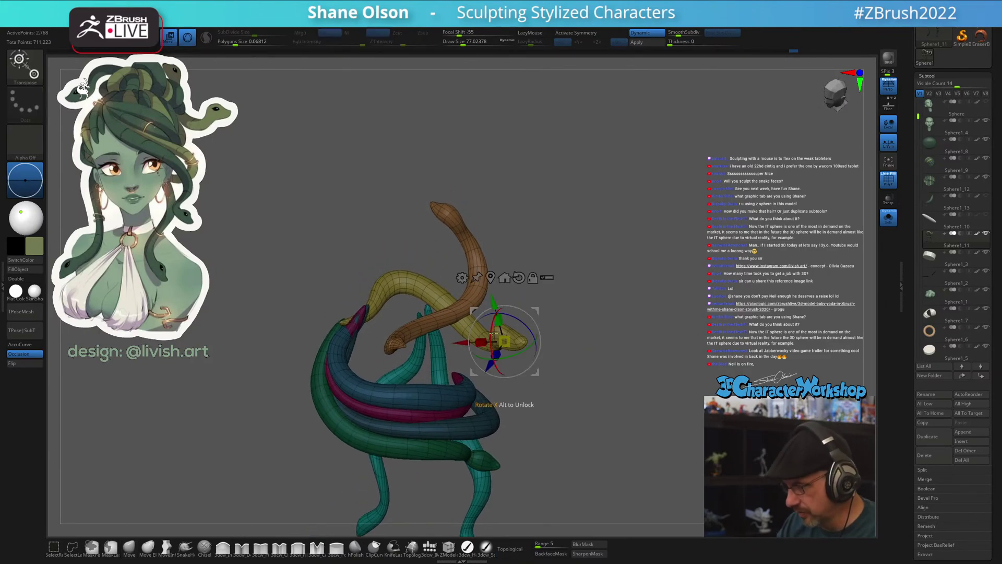
ctrl+drag(554, 256, 570, 265)
ctrl+click(393, 279)
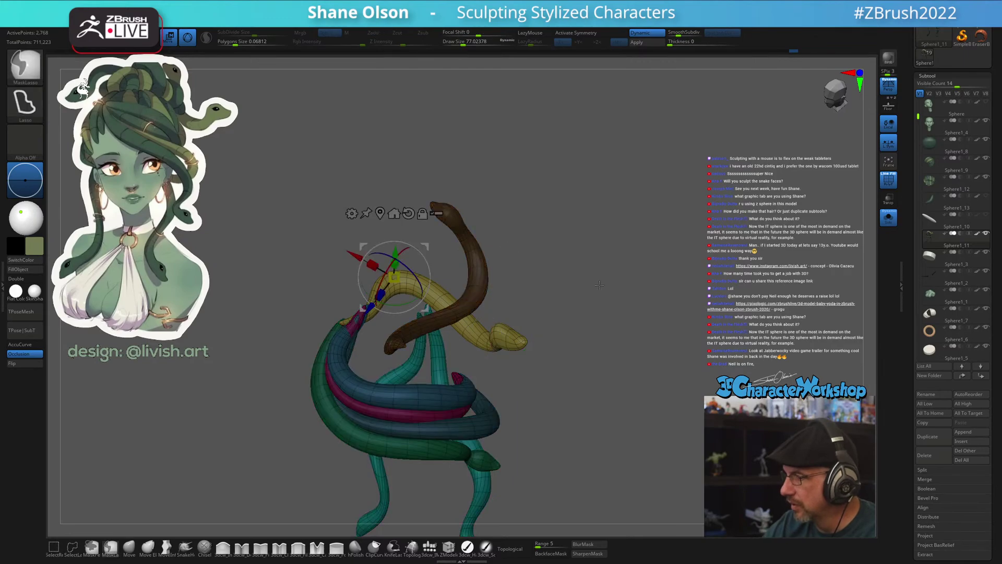
Duplicate the side snake with the transform gizmo and rotate the copy toward the opposite side of the head
key(q)
alt+drag(590, 311, 602, 332)
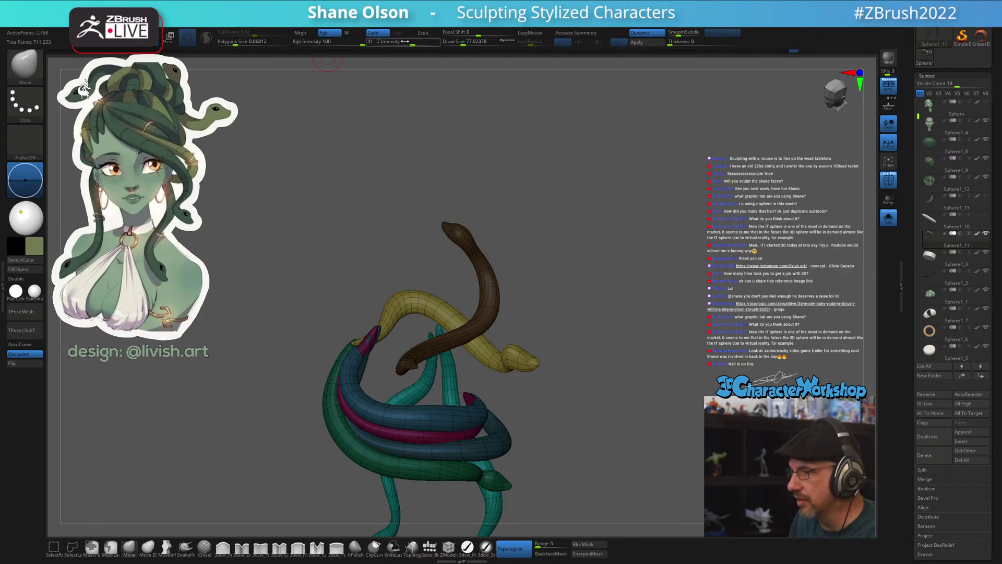
drag(543, 232, 550, 254)
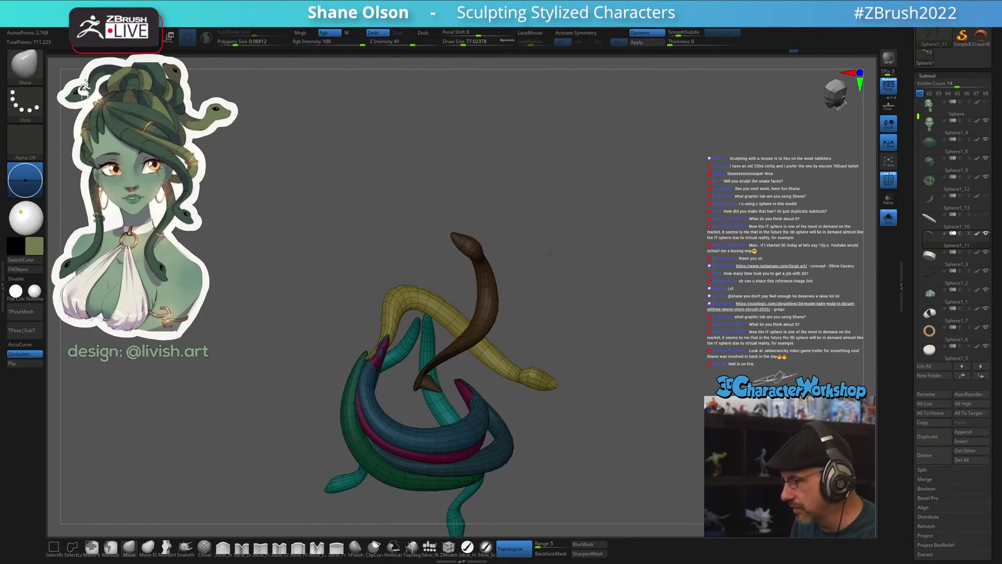
drag(581, 289, 580, 334)
key(w)
ctrl+drag(439, 267, 397, 188)
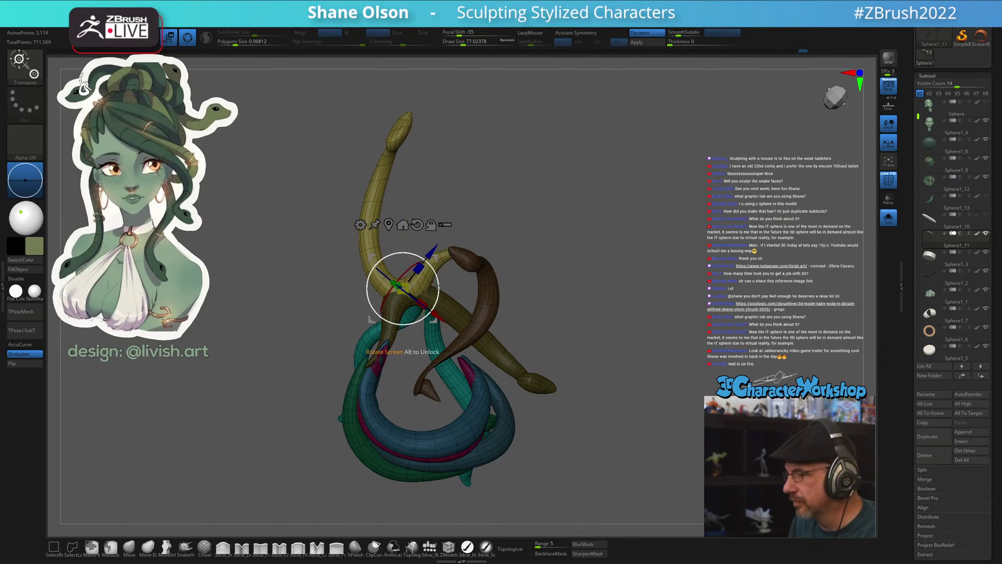
drag(438, 282, 428, 262)
Reposition the duplicated snake so it crosses behind the original and extends out the opposite side, checking from the front
alt+drag(590, 241, 669, 249)
alt+drag(593, 110, 626, 146)
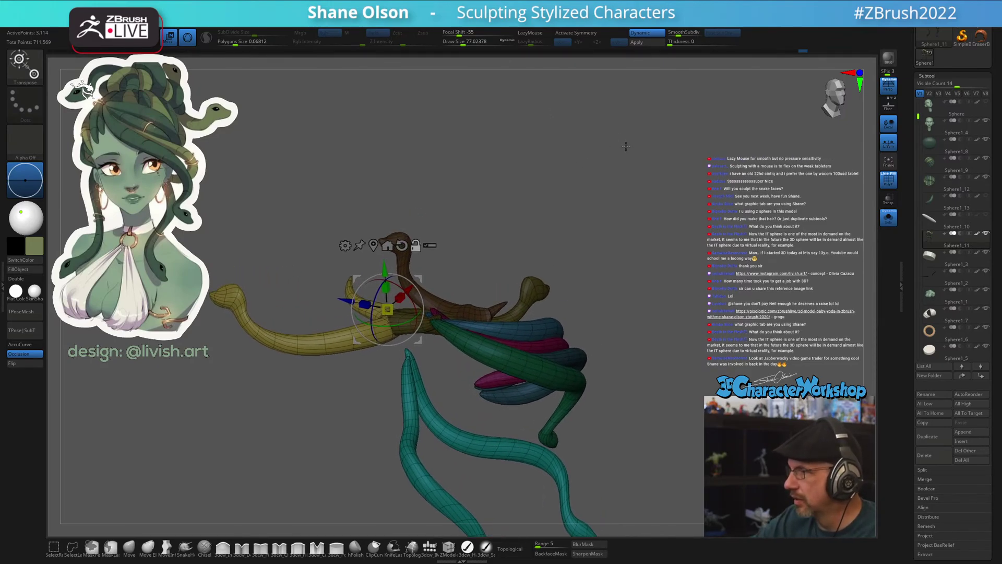
drag(420, 277, 516, 245)
drag(528, 201, 633, 234)
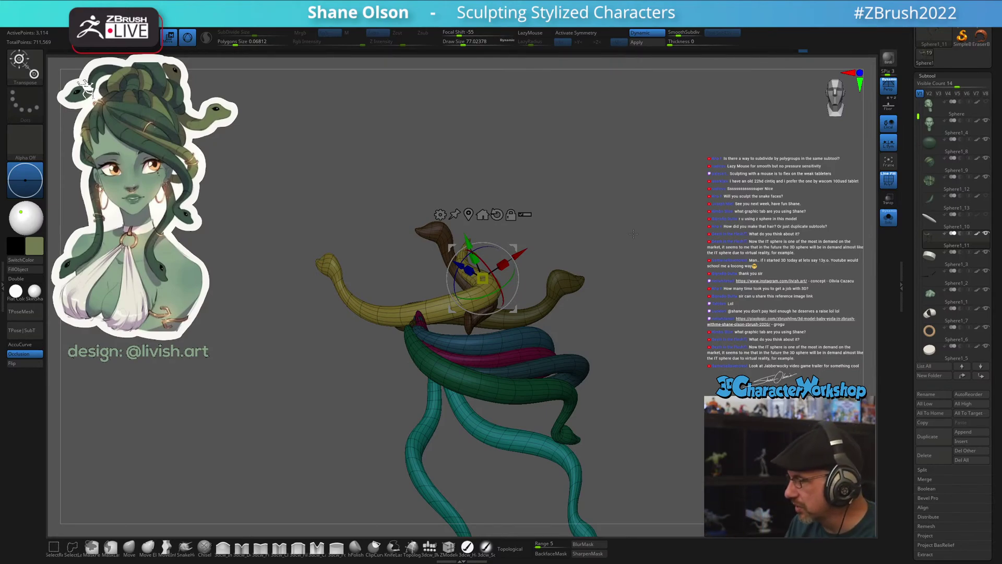
drag(673, 441, 616, 361)
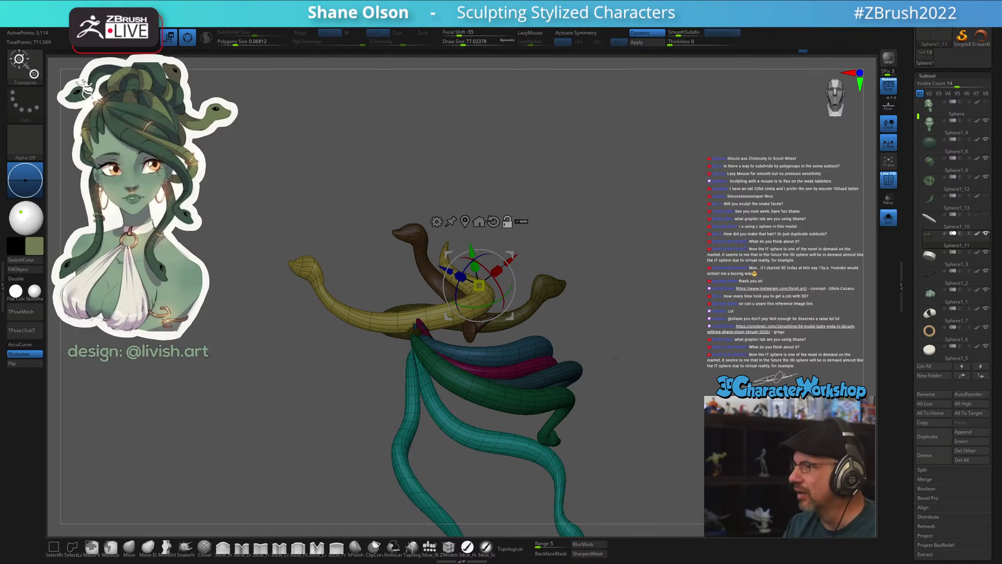
mouse_move(625, 262)
mouse_down()
mouse_move(634, 308)
mouse_move(648, 296)
mouse_move(631, 266)
mouse_up()
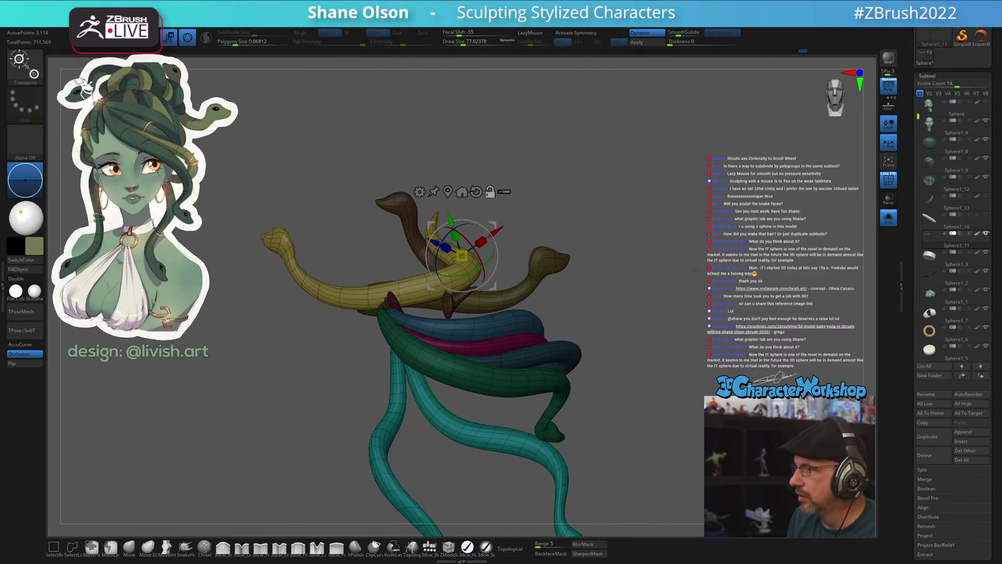
Switch to the Move brush for reshaping the duplicated snakes and raise its draw size to about 163
drag(624, 176, 574, 235)
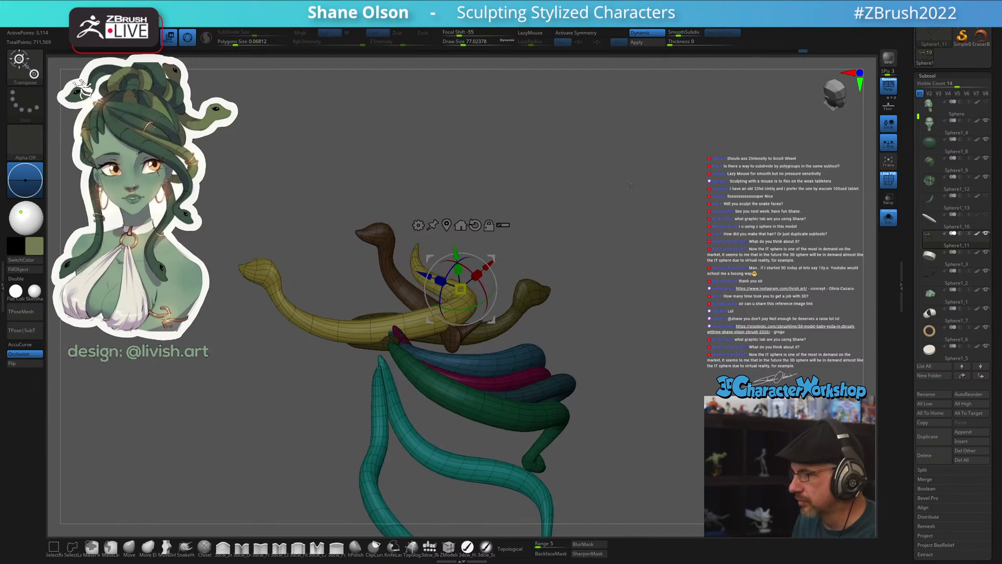
alt+drag(523, 282, 471, 329)
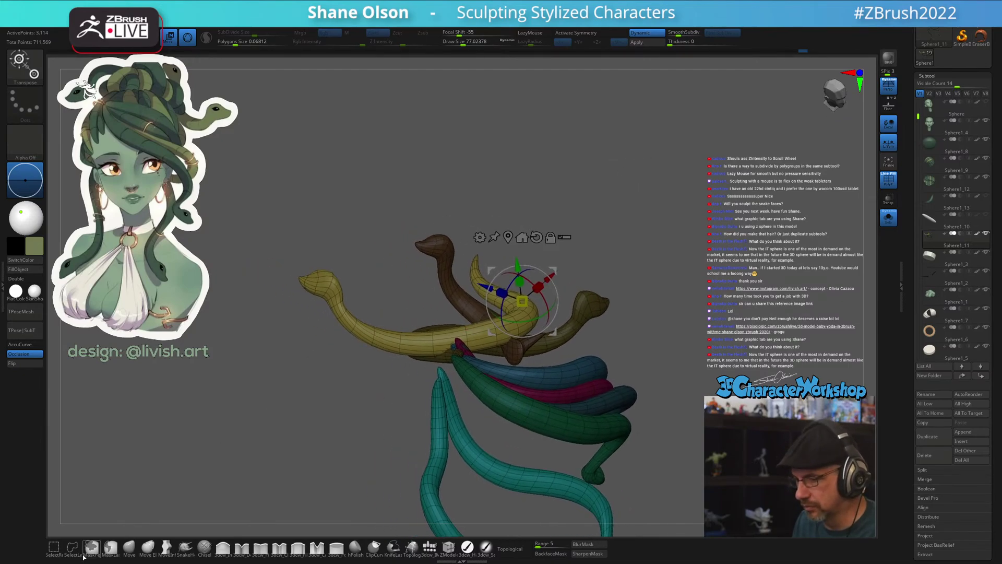
click(129, 547)
key(s)
drag(319, 388, 322, 388)
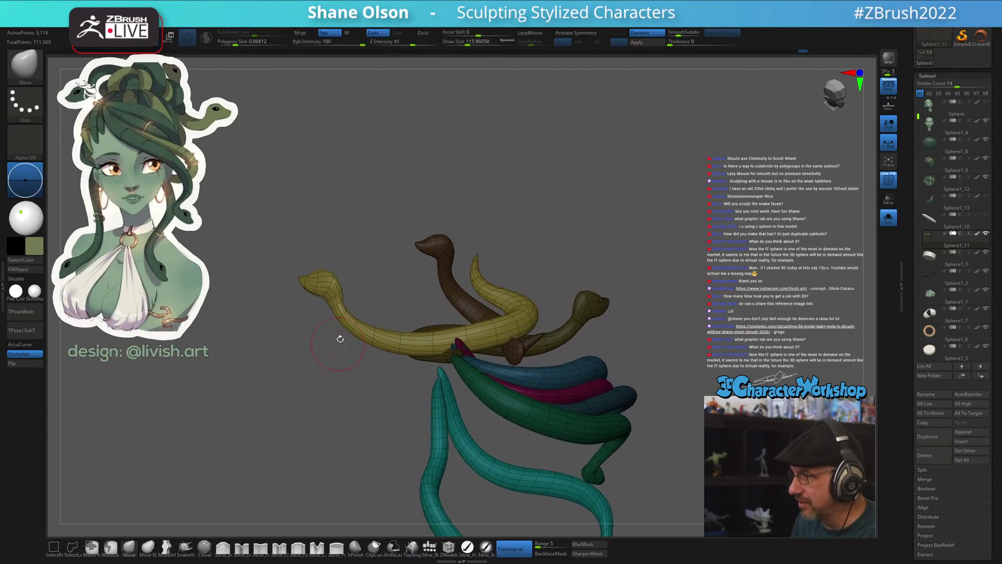
alt+drag(363, 287, 370, 303)
key(s)
drag(370, 302, 400, 295)
key(s)
key(space)
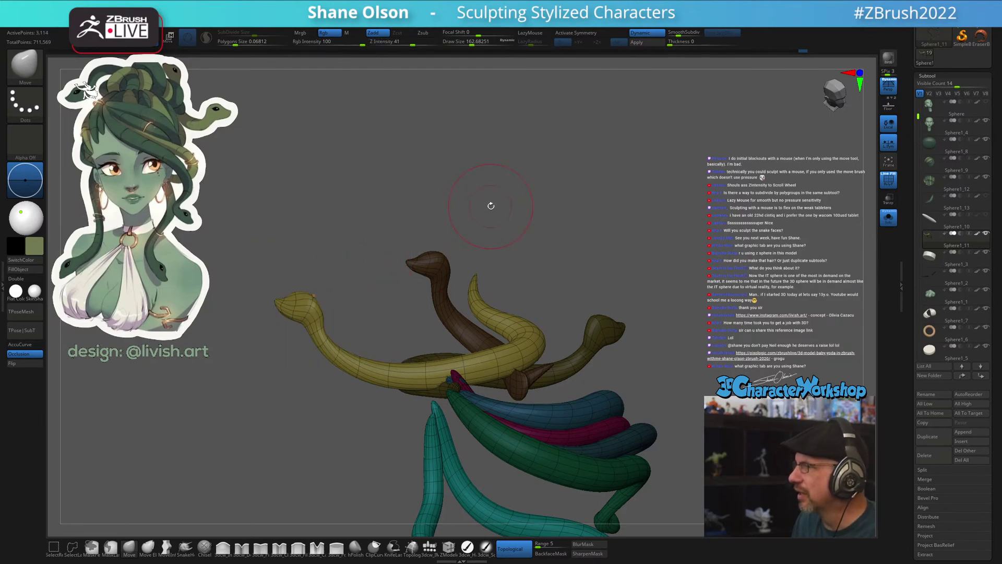
Check the side snake from several angles and readjust the Move brush's draw size to about 167
drag(490, 205, 486, 205)
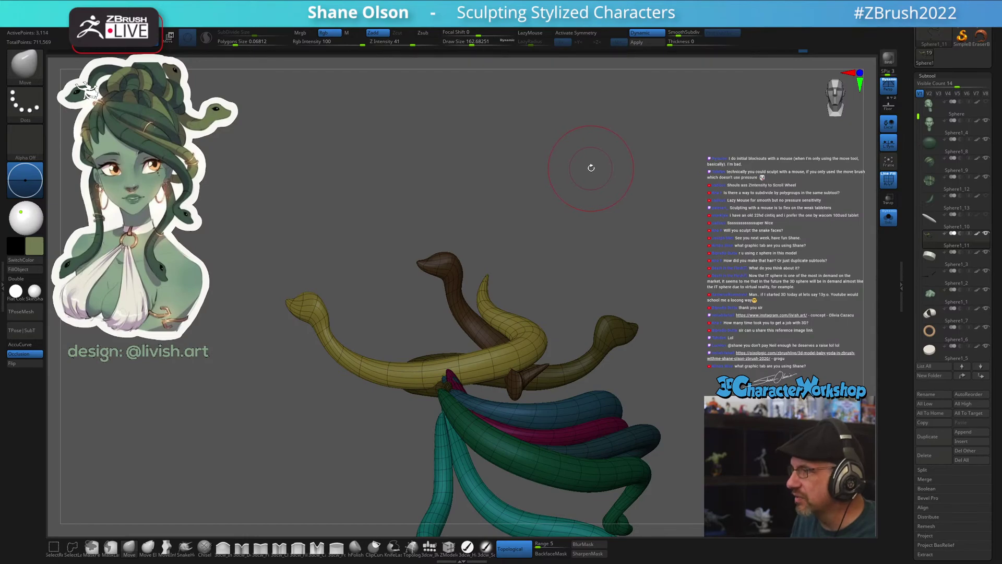
drag(591, 167, 598, 169)
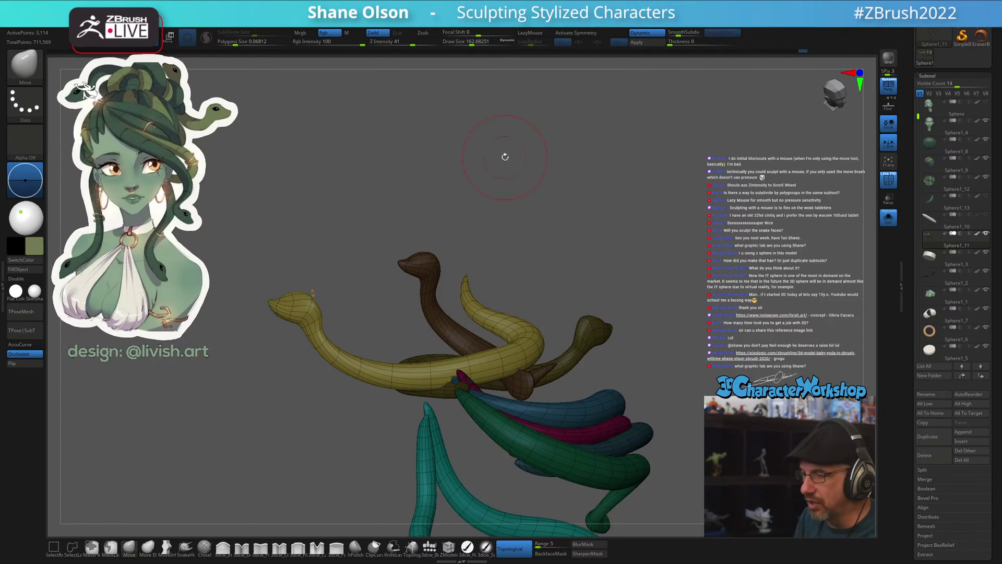
drag(385, 227, 365, 249)
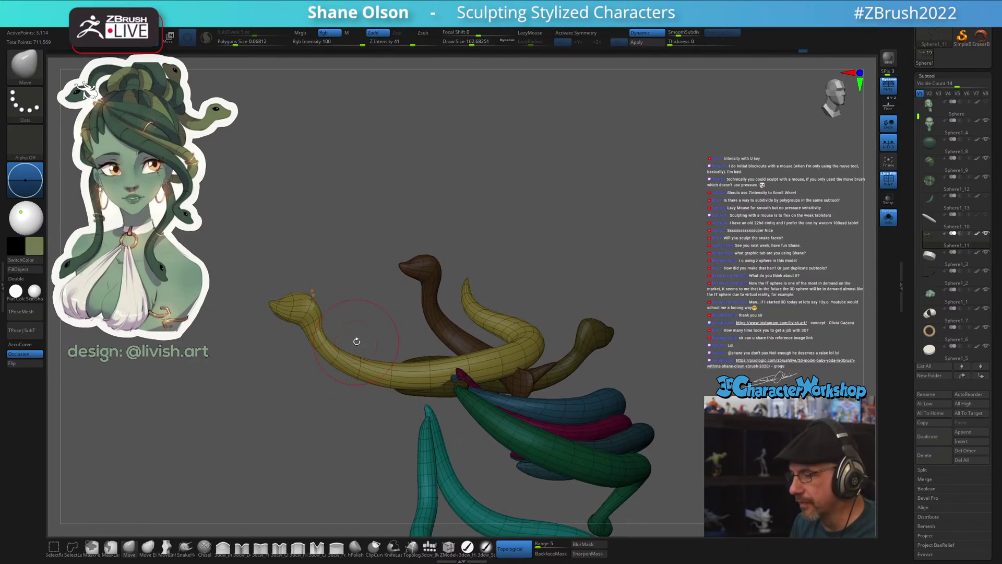
key(s)
drag(358, 341, 345, 340)
alt+drag(556, 243, 528, 196)
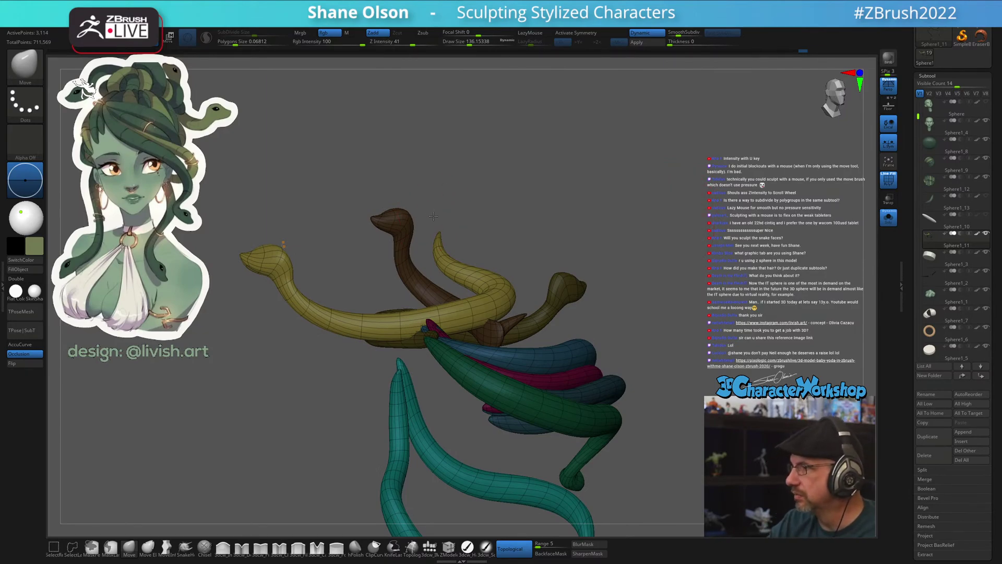
alt+drag(433, 215, 438, 295)
key(u)
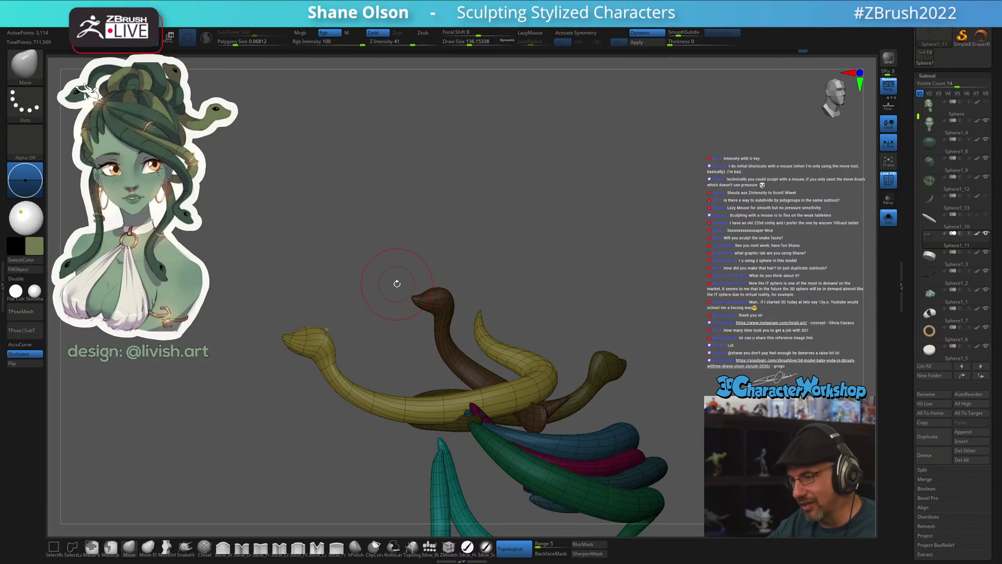
drag(364, 329, 363, 293)
key(s)
drag(350, 334, 353, 332)
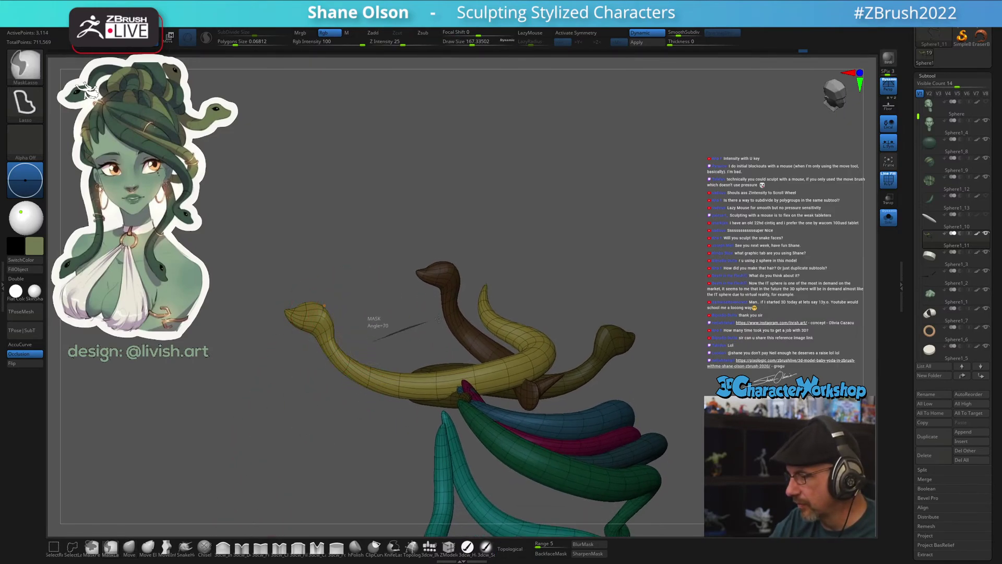
Mask the snakes except the side snake's head end and reset the transform gizmo's orientation
mouse_move(380, 324)
ctrl+mouse_down()
mouse_move(605, 460)
mouse_move(379, 345)
ctrl+mouse_up()
mouse_move(561, 288)
ctrl+mouse_down()
mouse_move(470, 230)
mouse_move(405, 339)
ctrl+mouse_up()
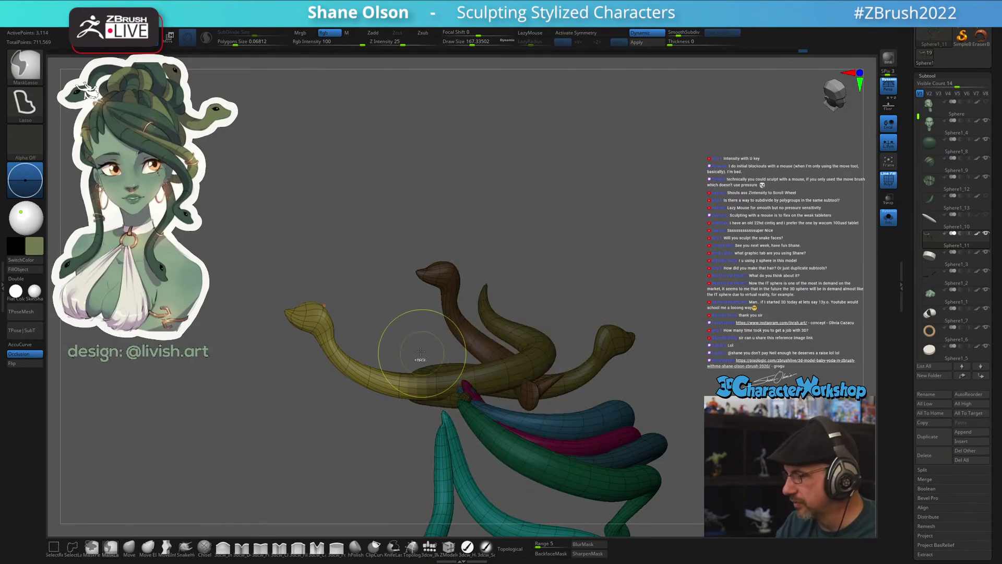
key(w)
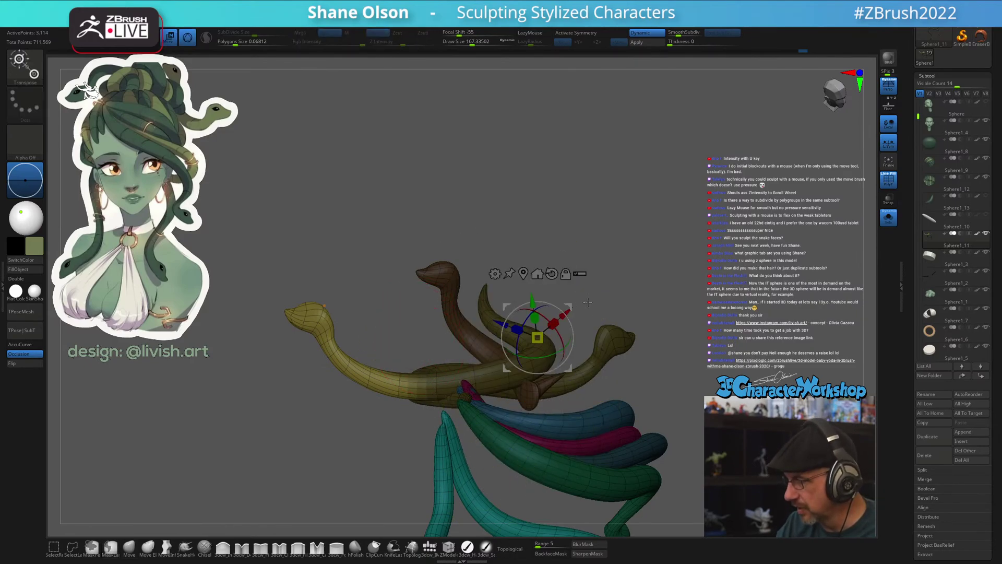
click(552, 274)
drag(571, 301, 577, 303)
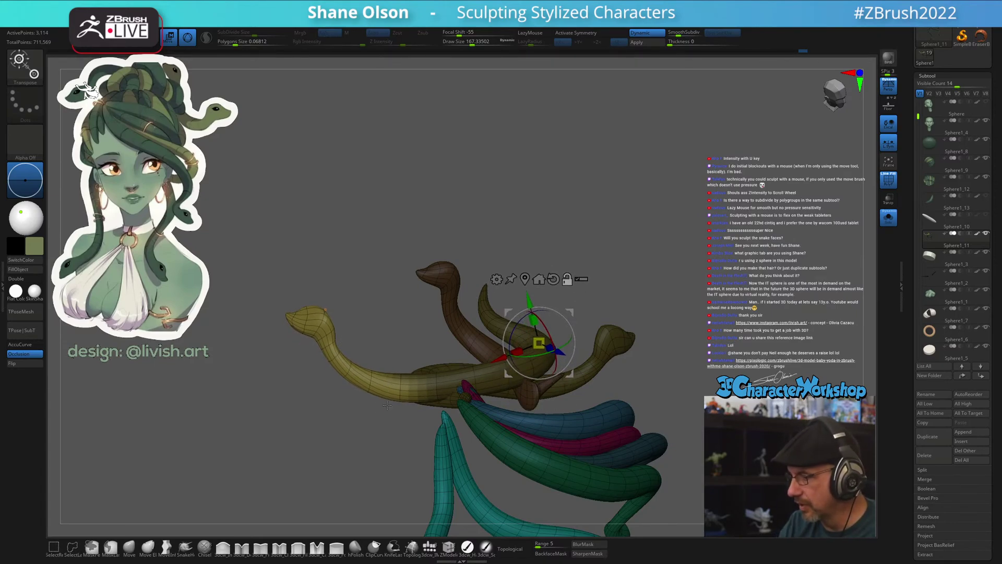
key(q)
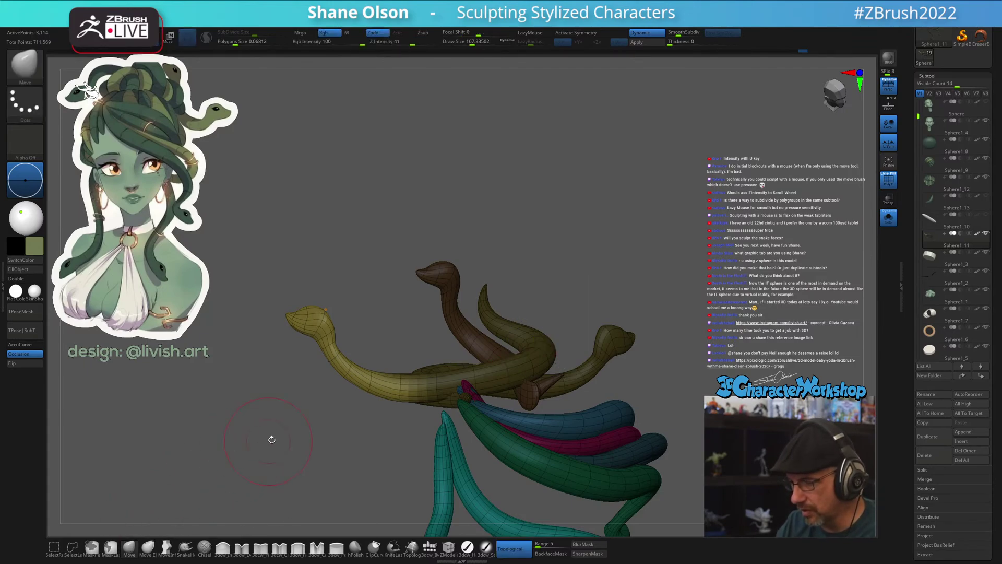
Enlarge the Move brush to a draw size of about 338 and nudge the side snake's head end lower
key(s)
drag(271, 437, 292, 437)
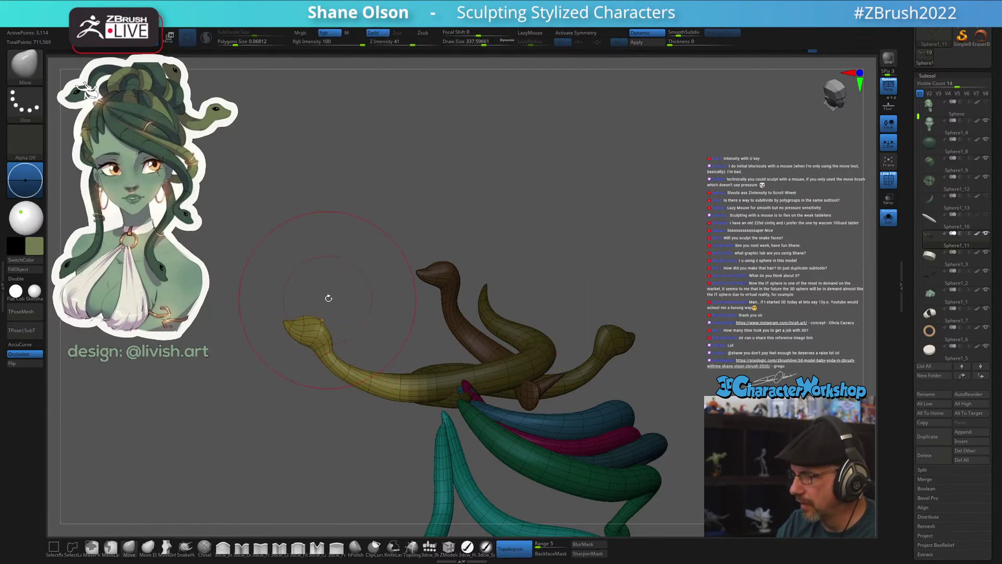
drag(327, 295, 361, 317)
ctrl+click(361, 317)
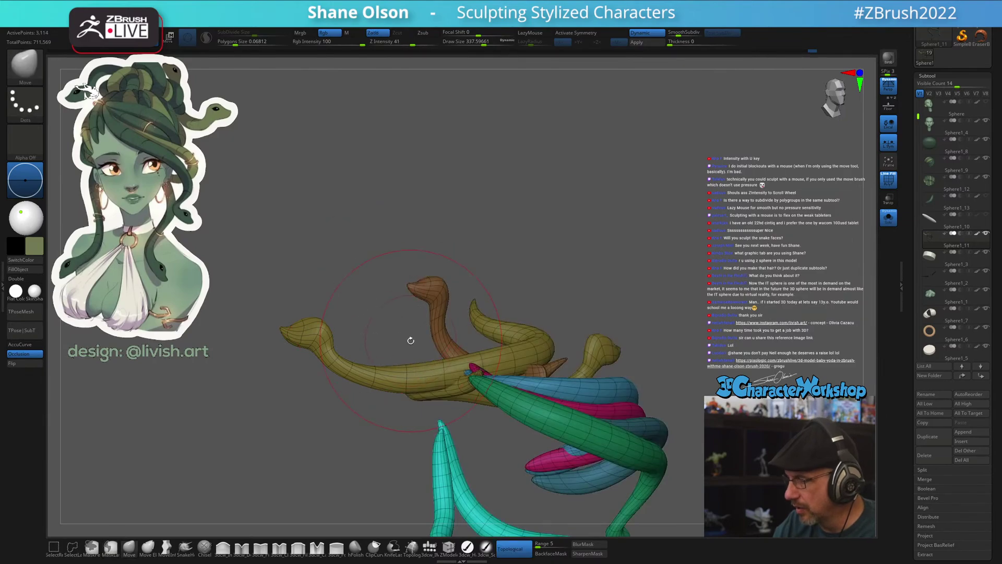
mouse_move(406, 346)
mouse_down()
mouse_move(375, 346)
mouse_move(246, 282)
mouse_move(380, 444)
mouse_up()
Place the transform gizmo along the side snake, clear the mask and reduce the Move brush's draw size to about 239
key(w)
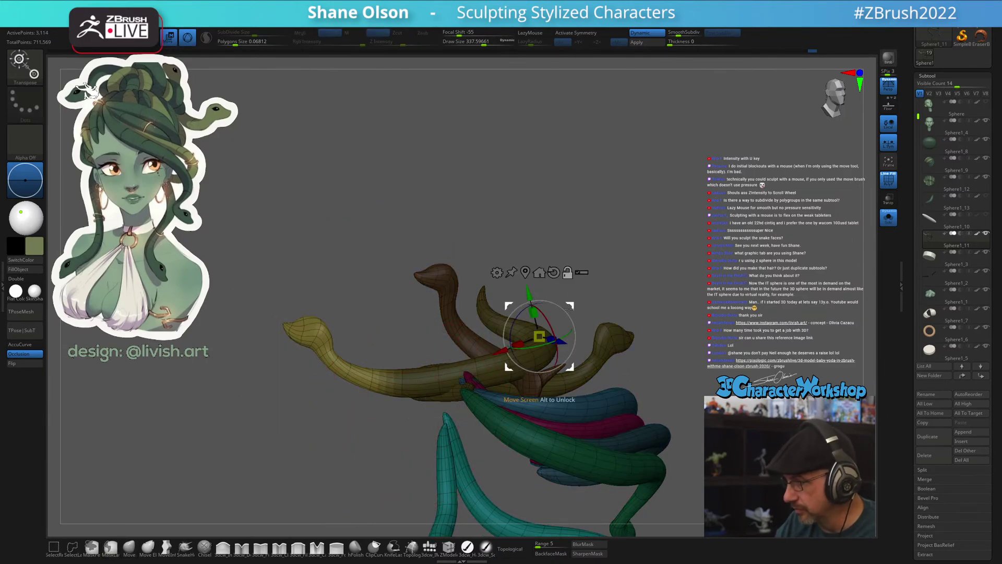
click(412, 380)
drag(445, 346, 414, 312)
mouse_move(527, 397)
mouse_down()
mouse_move(562, 428)
mouse_move(653, 340)
mouse_move(543, 243)
mouse_move(539, 226)
mouse_move(566, 225)
mouse_up()
key(q)
key(s)
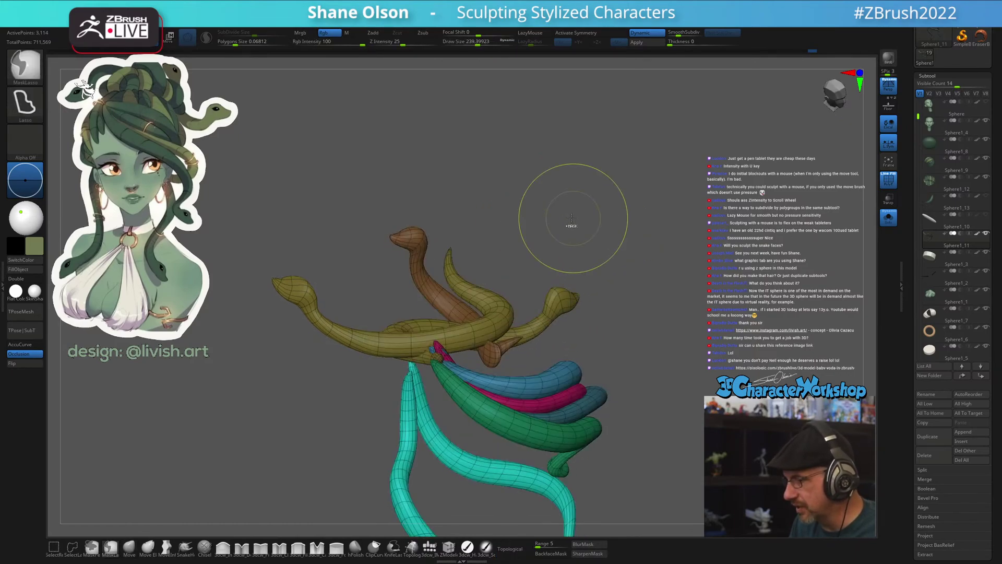
Regenerate the polygroups with Auto Groups so each snake gets its own colour, and inspect them from the front
key(grave)
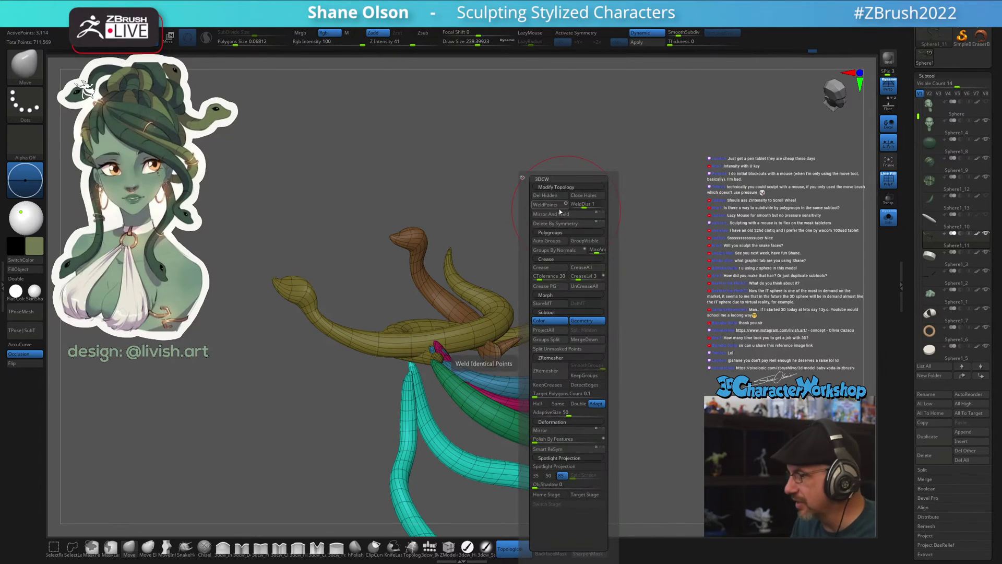
click(558, 244)
mouse_move(663, 367)
mouse_down()
mouse_move(644, 316)
mouse_move(611, 325)
mouse_move(642, 285)
mouse_move(651, 248)
mouse_up()
alt+drag(622, 179, 648, 309)
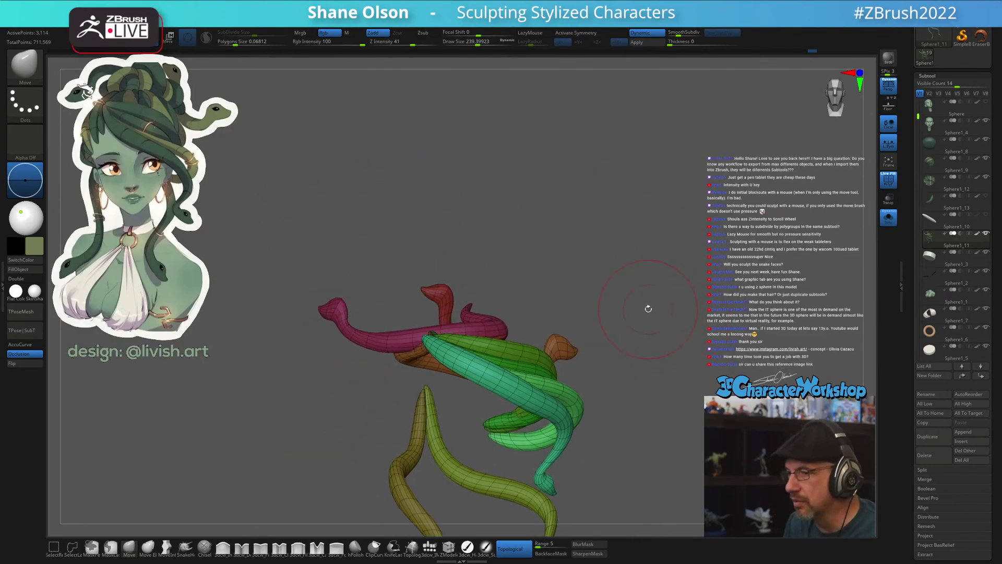
alt+drag(407, 262, 417, 272)
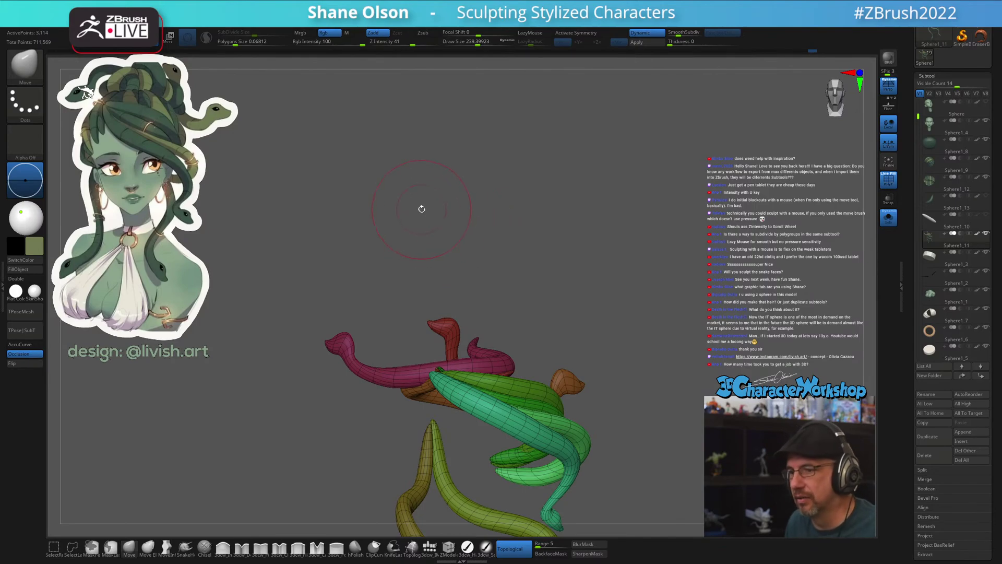
Examine the FBX ExportImport plugin's export options, leaving its settings as they are
click(4, 214)
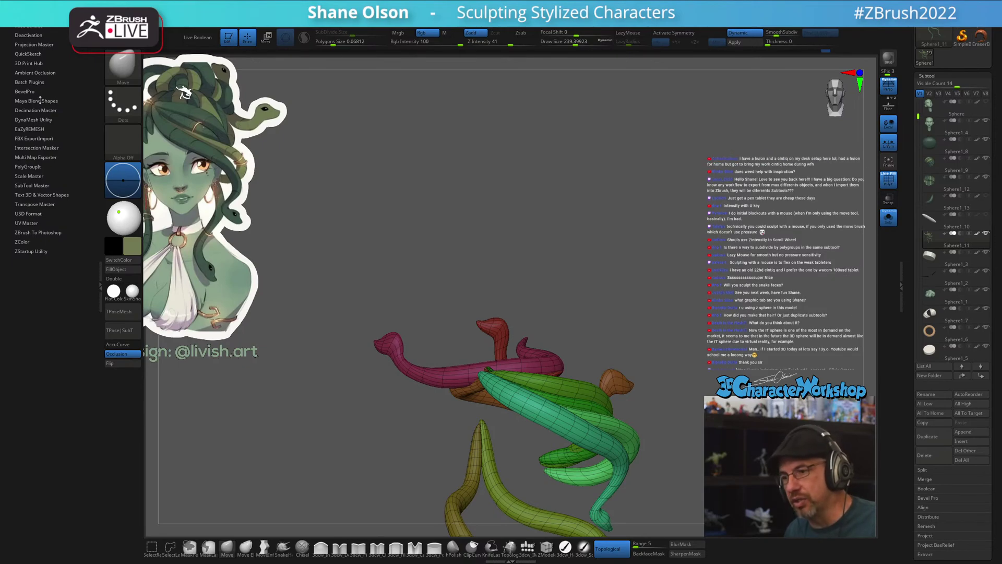
click(39, 138)
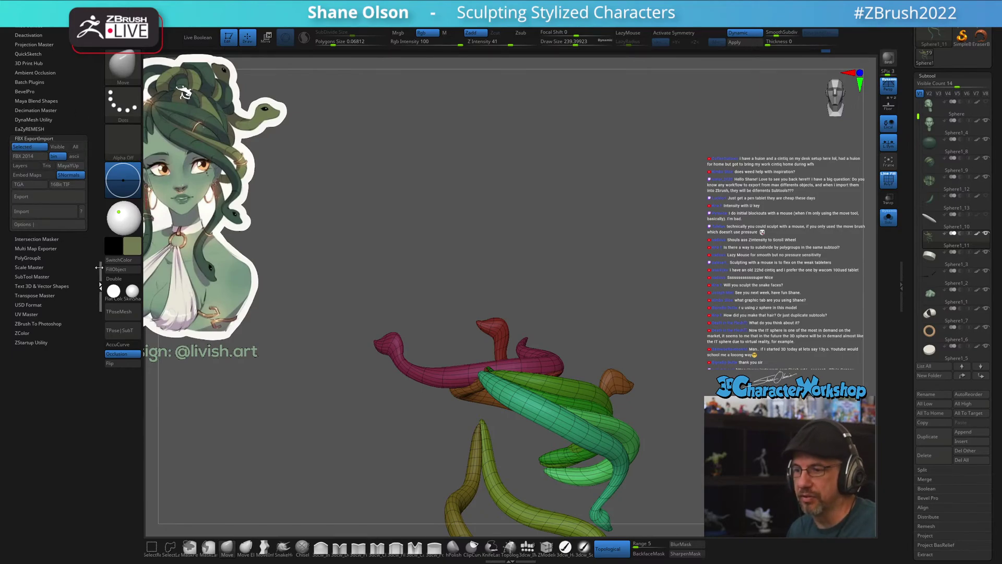
click(99, 267)
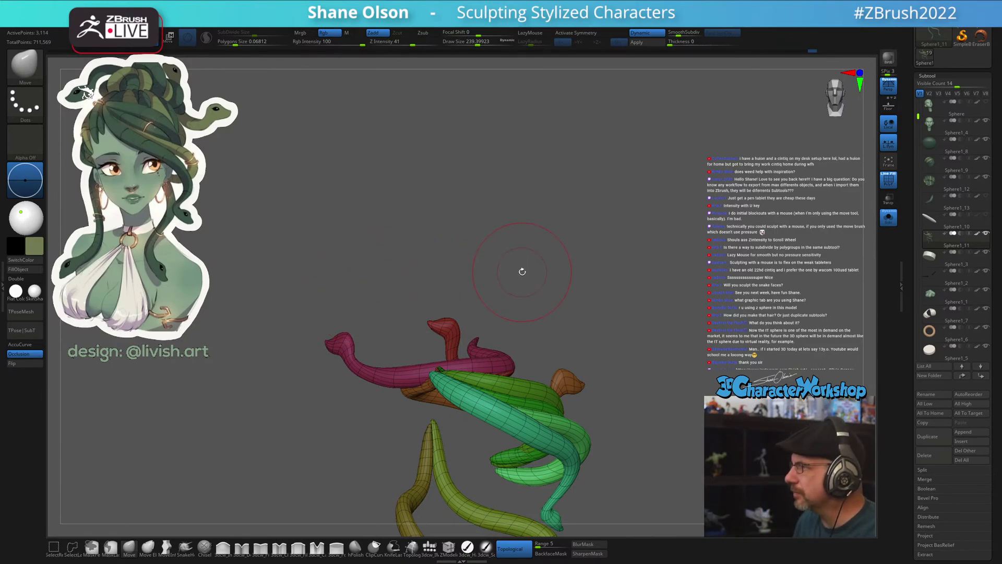
Mask the snakes with a gradient that leaves the side snake's head end free, and bring up the transform gizmo
mouse_move(587, 255)
mouse_down()
mouse_move(597, 261)
mouse_move(619, 225)
mouse_move(593, 257)
mouse_up()
alt+drag(479, 218, 520, 205)
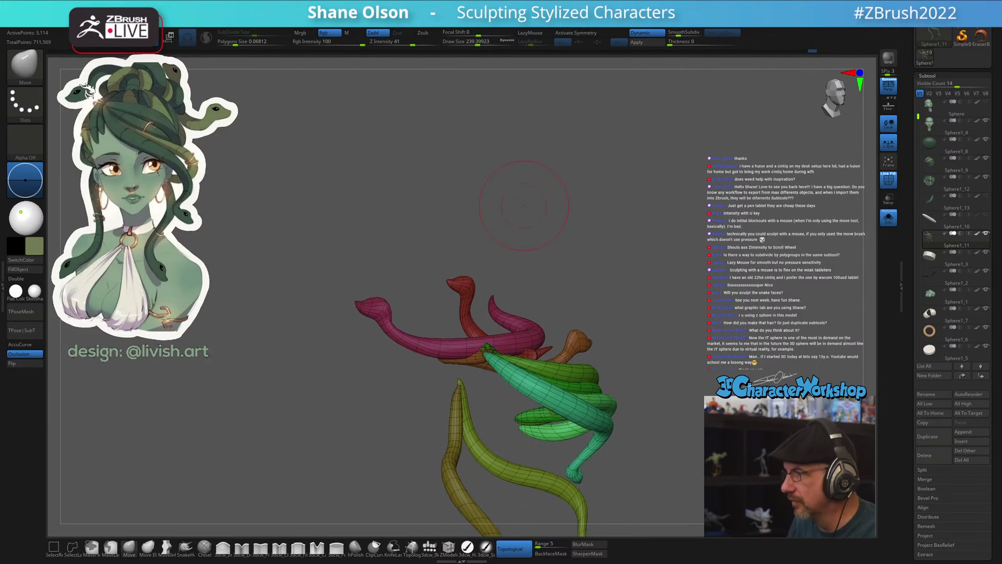
drag(520, 157, 498, 166)
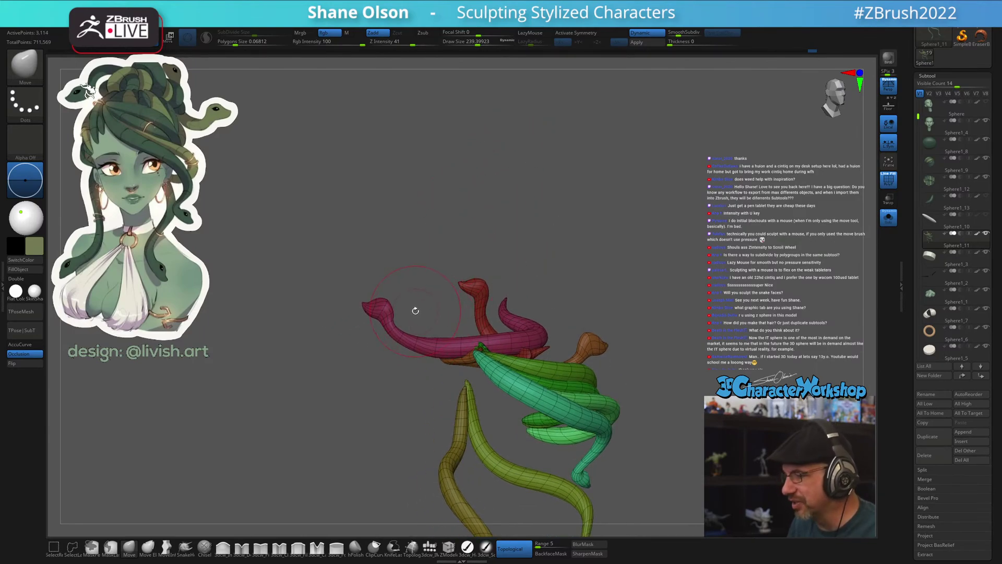
mouse_move(407, 313)
ctrl+mouse_down()
mouse_move(336, 307)
mouse_move(404, 333)
ctrl+mouse_up()
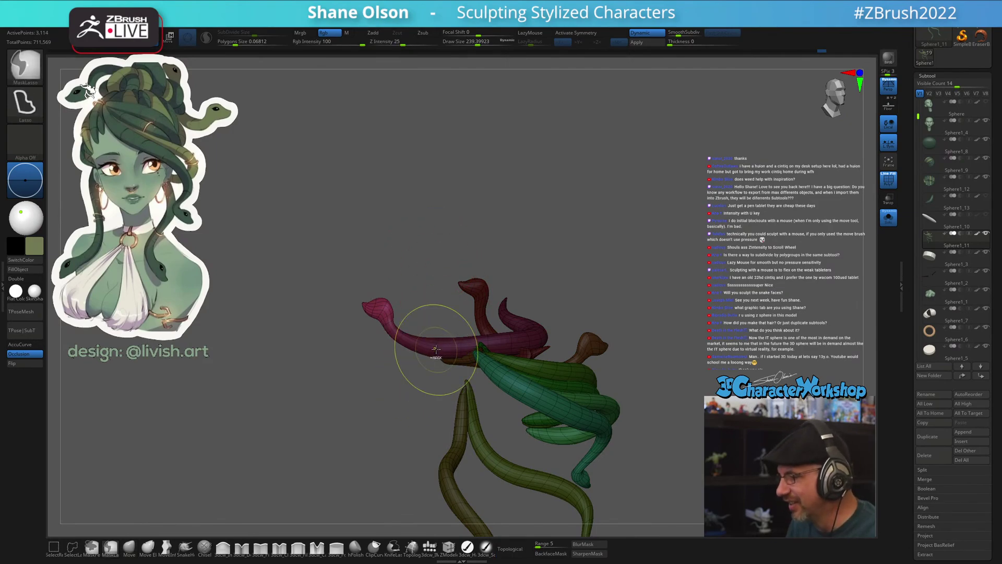
alt+drag(570, 181, 591, 221)
key(w)
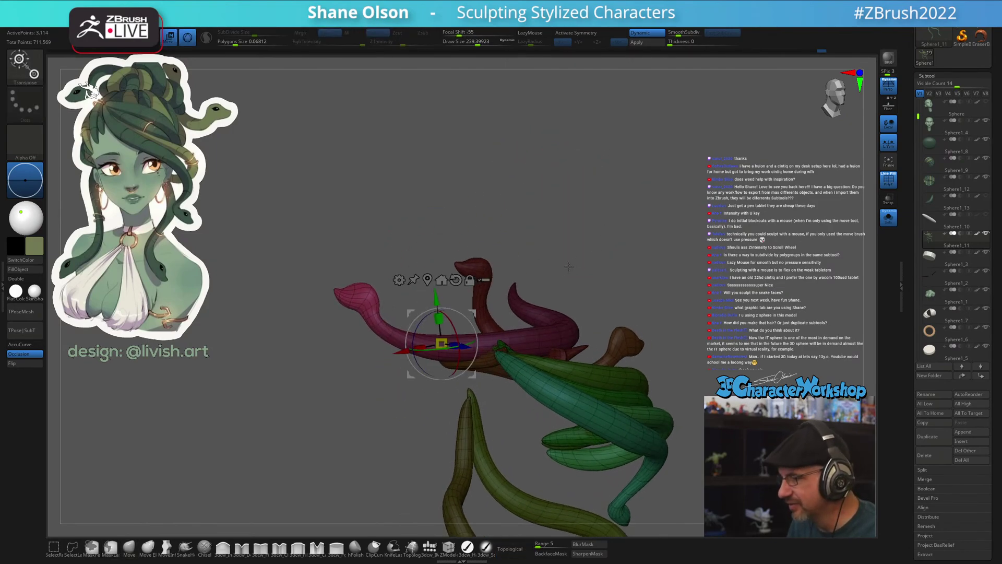
Move the transform gizmo to the side snake's neck and rotate the head end down and back up
drag(479, 311, 430, 306)
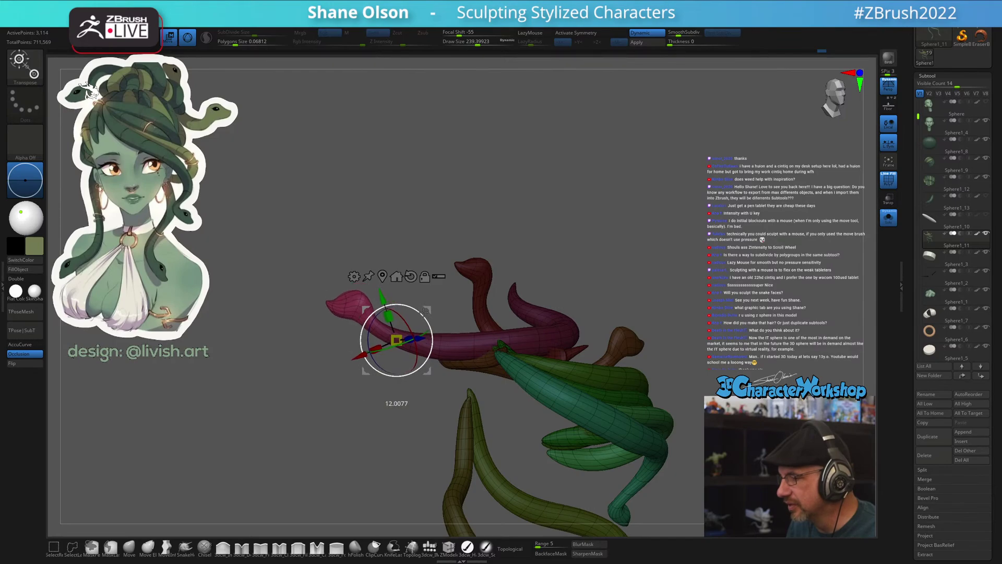
drag(424, 310, 414, 287)
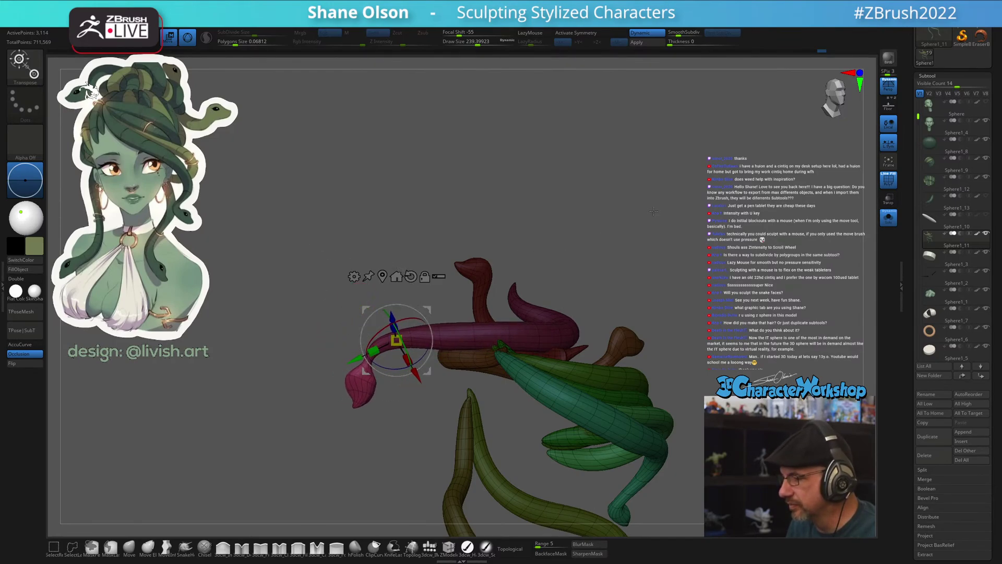
drag(653, 211, 637, 199)
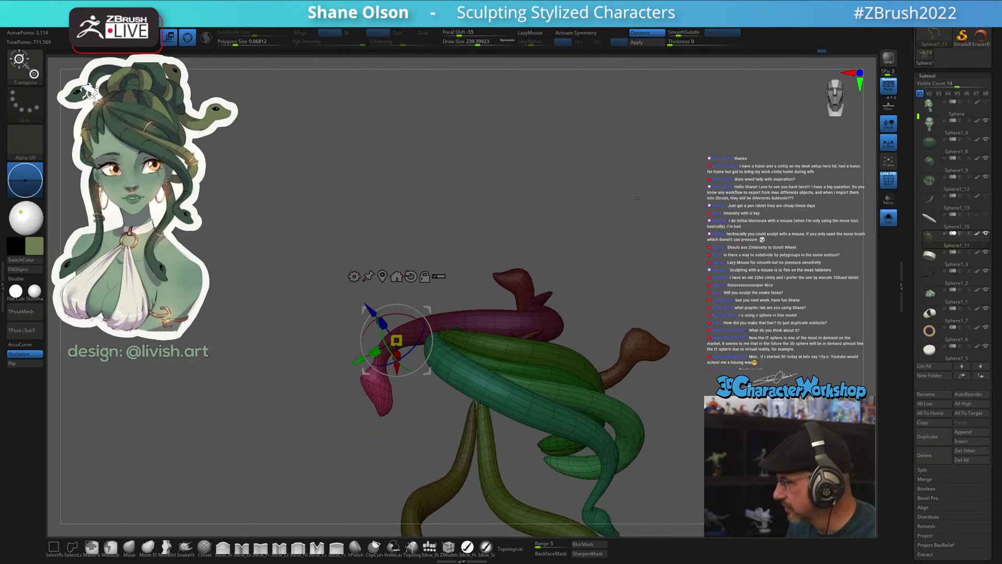
drag(432, 334, 462, 359)
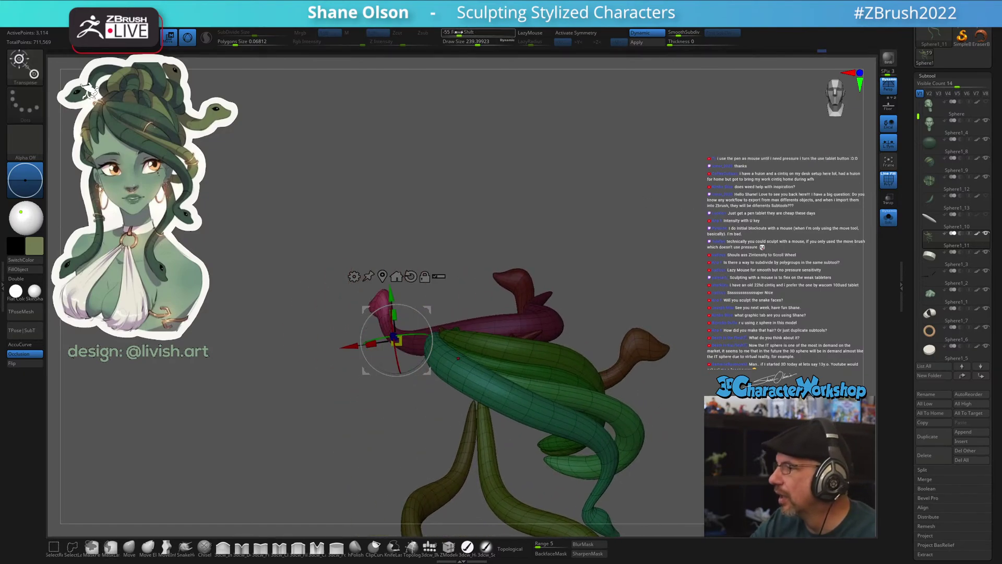
Try Focal Shift values of 0 and -100 while rotating the side snake's head end
drag(458, 31, 478, 33)
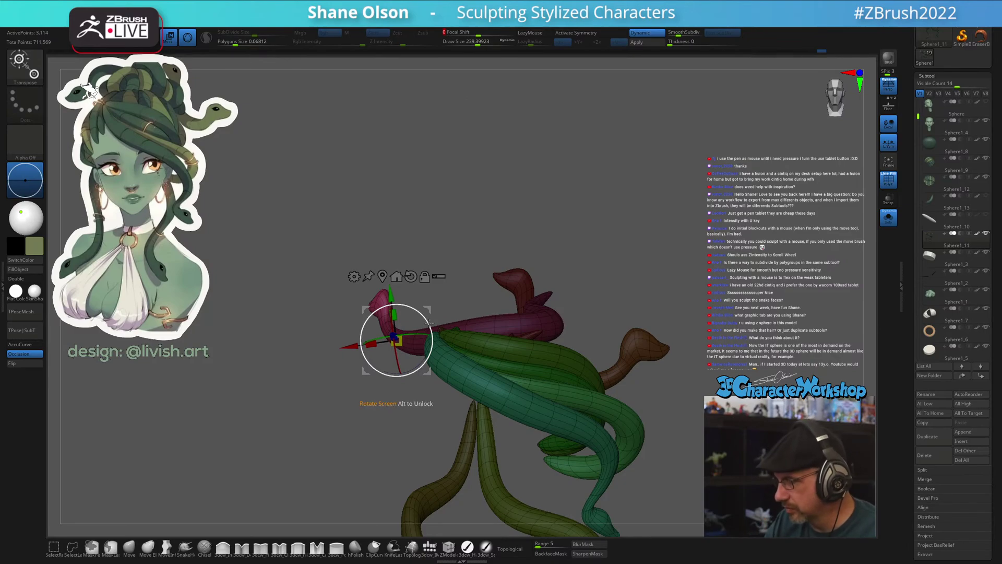
key(ctrl+shift+z)
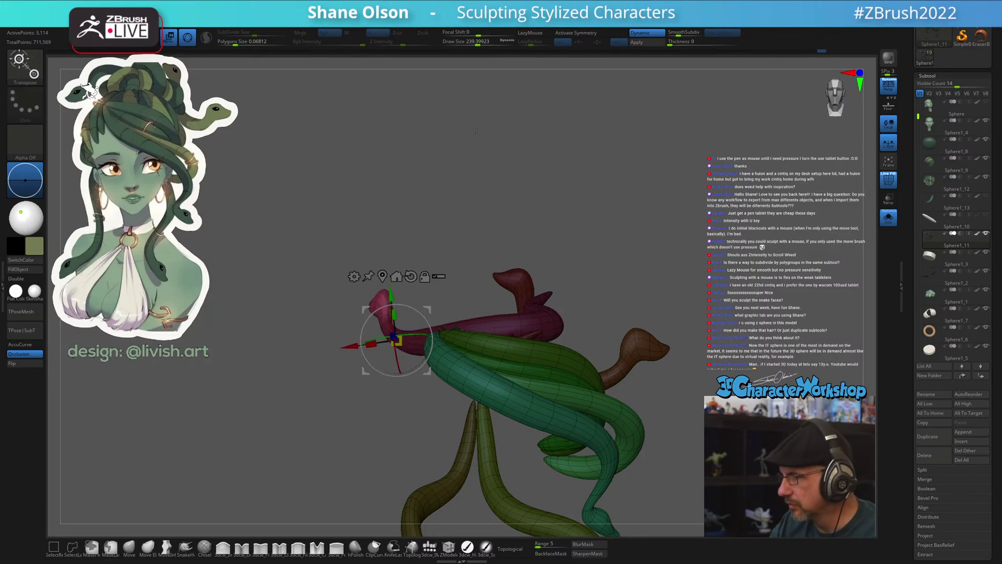
drag(467, 32, 438, 32)
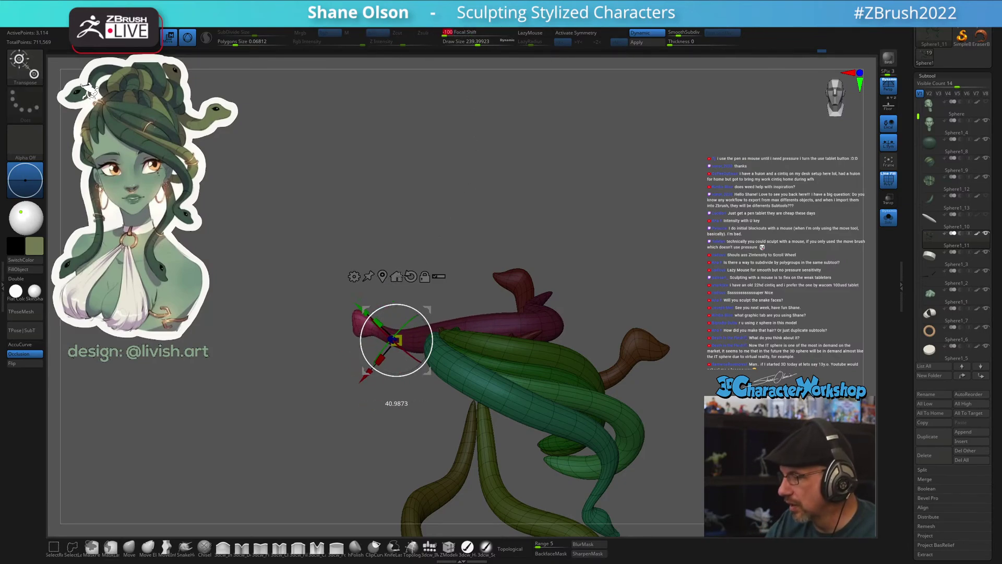
Undo the last rotation of the side snake's head end and try rotating it with Focal Shift at 0
drag(479, 232, 479, 310)
drag(416, 310, 470, 251)
key(ctrl+z)
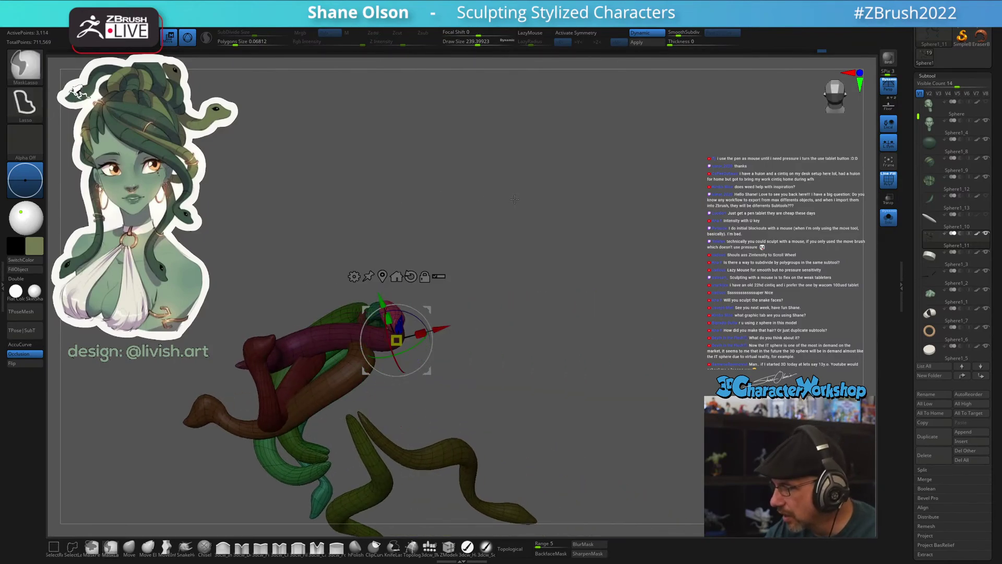
drag(585, 225, 505, 138)
drag(448, 32, 453, 32)
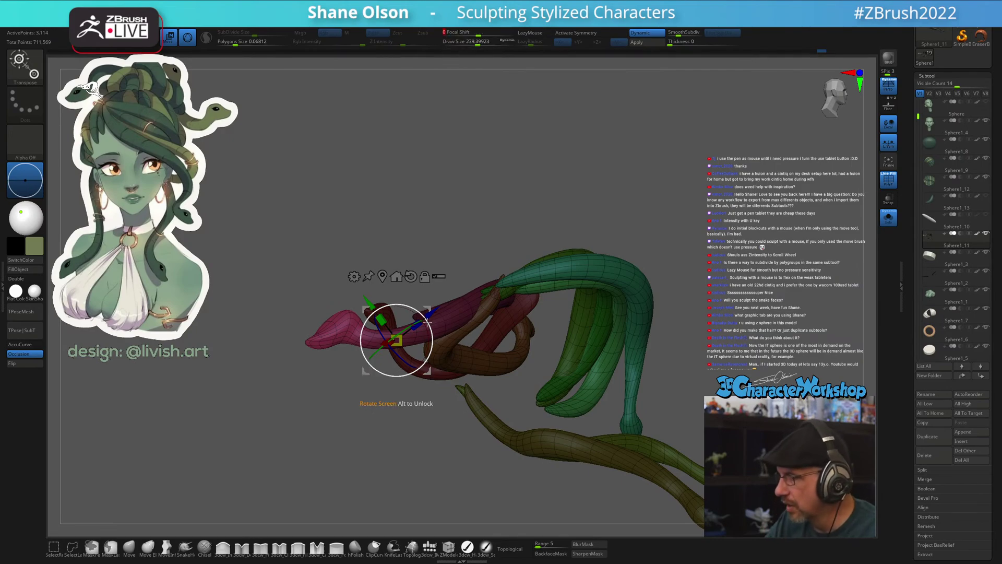
drag(397, 305, 421, 346)
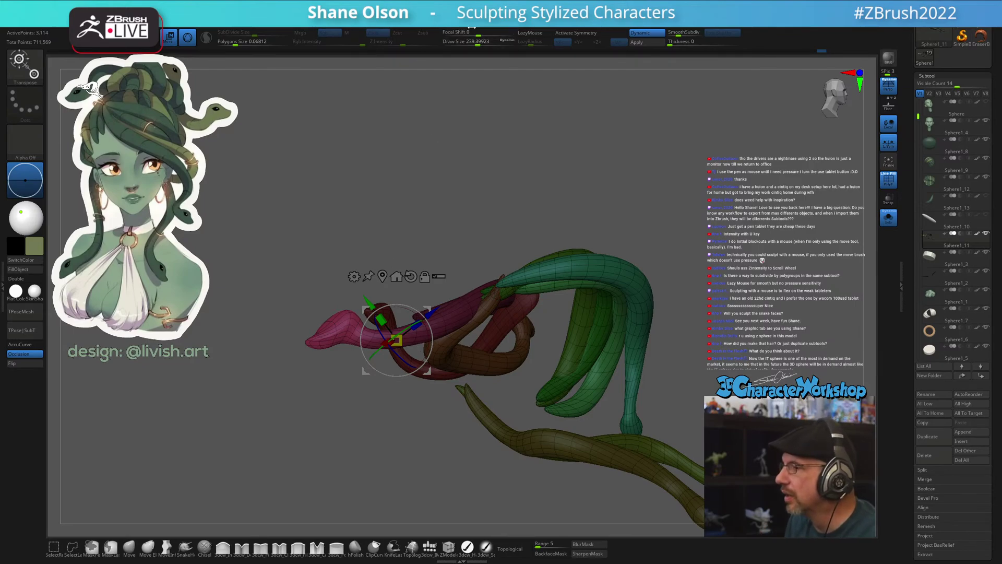
Set Focal Shift to -100 and raise the side snake's head end with the transform gizmo, undoing the last adjustment
drag(462, 32, 456, 32)
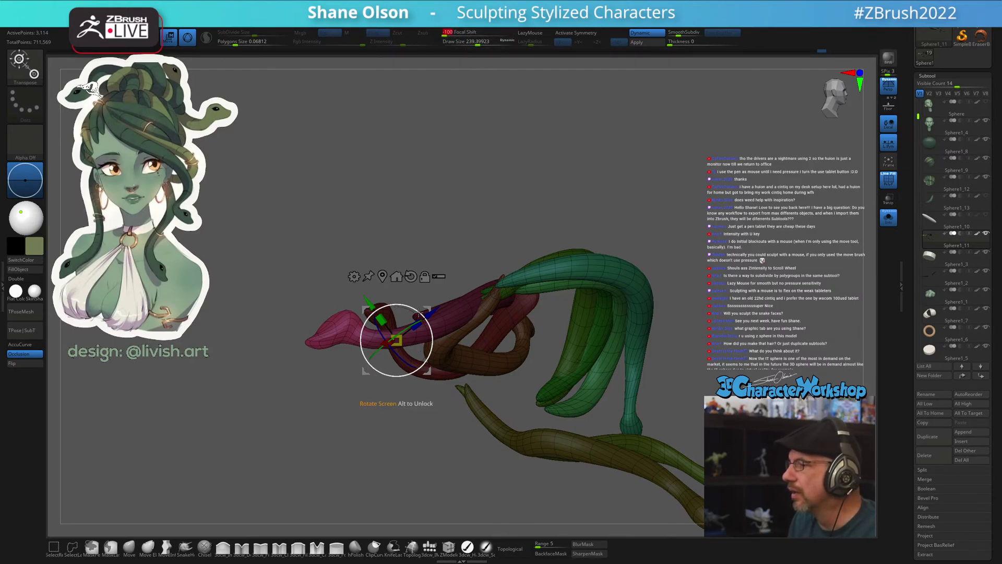
drag(428, 308, 438, 261)
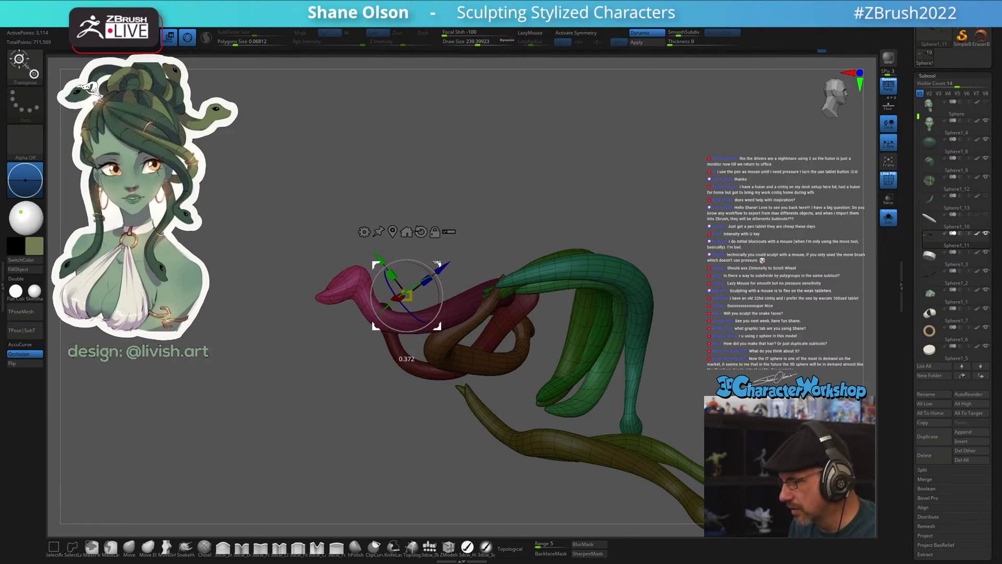
drag(440, 329, 415, 252)
drag(397, 173, 482, 195)
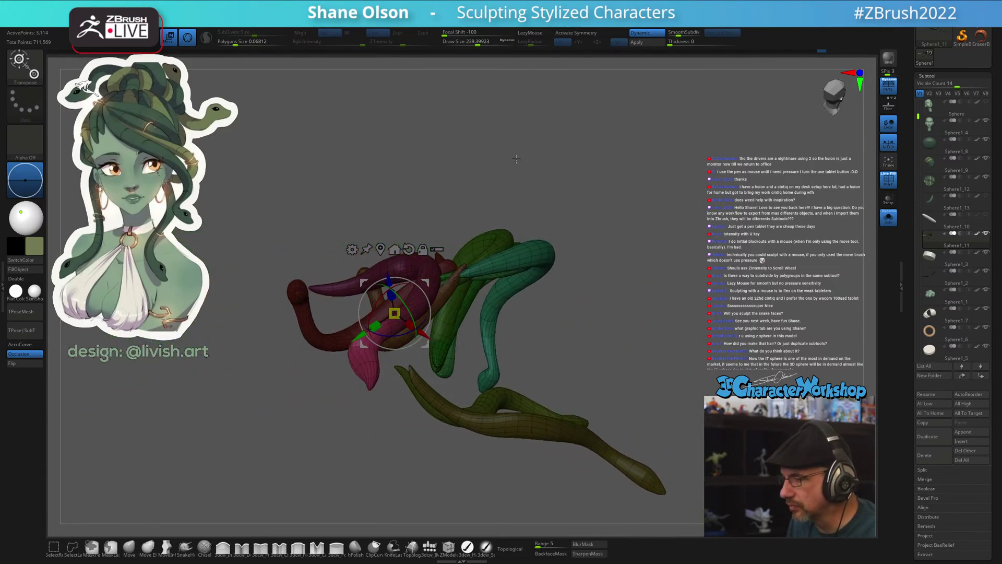
key(ctrl+z)
drag(434, 172, 511, 154)
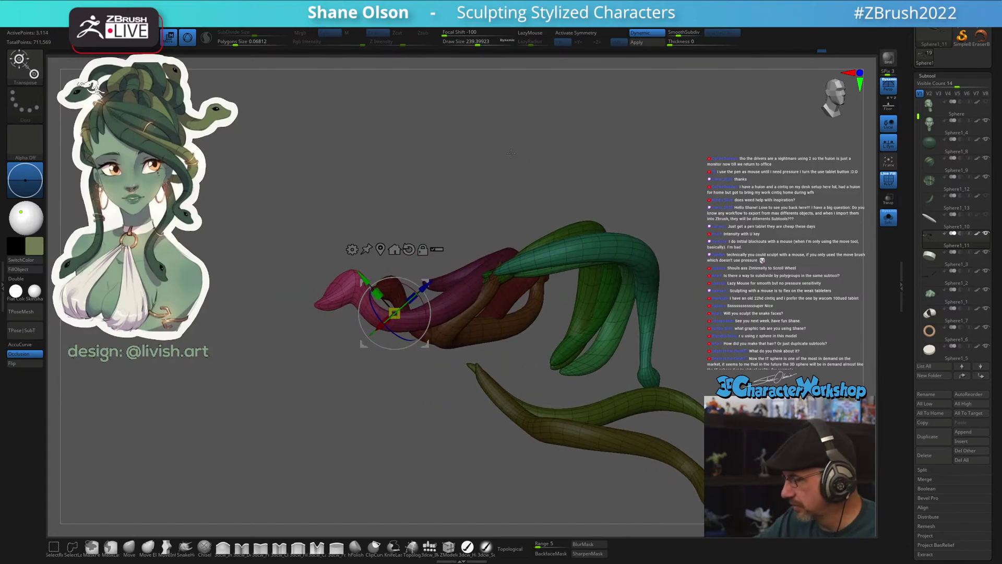
Pull the magenta snake's head end downward and straighten its neck with the Move brush
key(q)
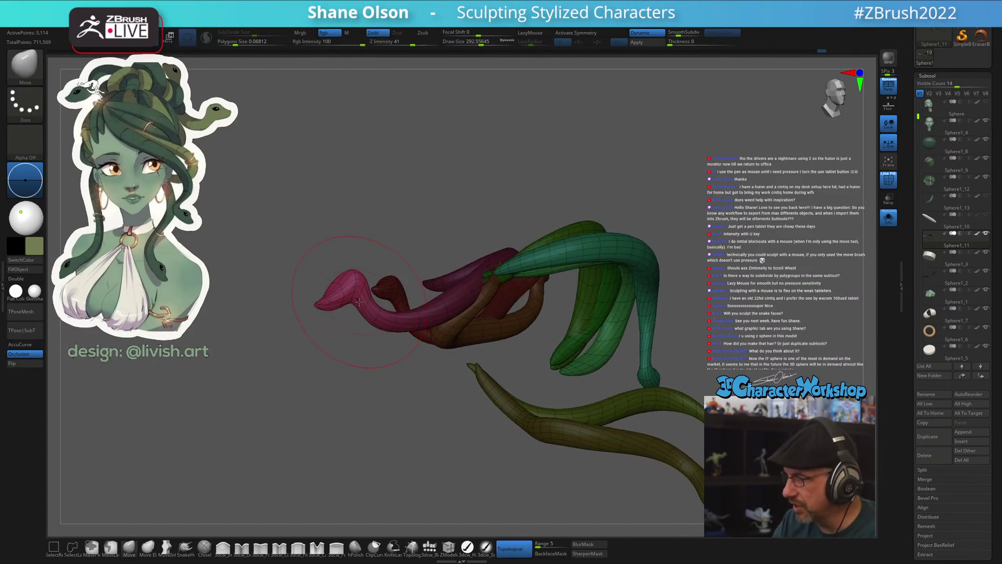
mouse_move(345, 293)
shift+mouse_down()
mouse_move(354, 284)
mouse_move(347, 326)
mouse_move(398, 396)
mouse_move(387, 343)
mouse_move(372, 372)
shift+mouse_up()
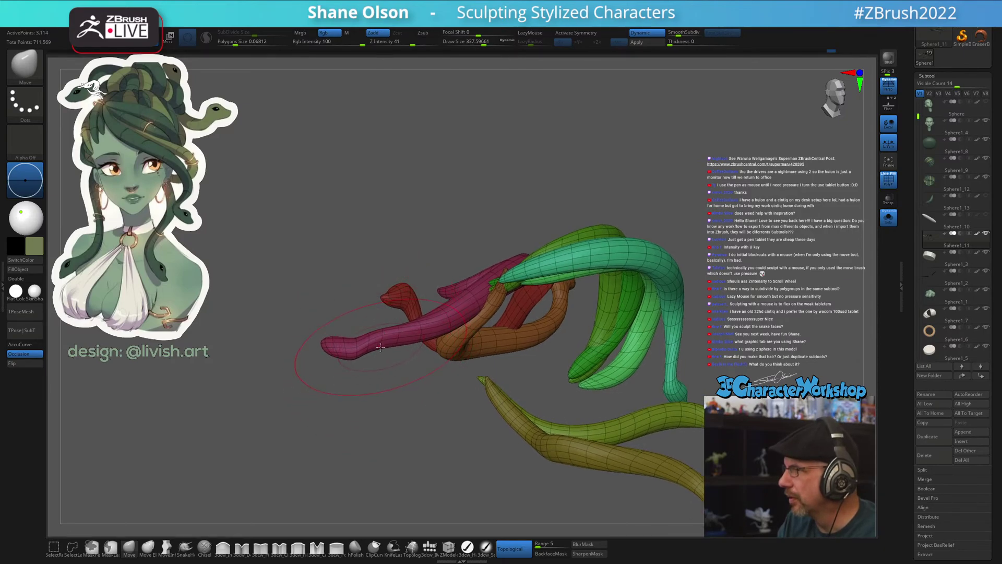
mouse_move(376, 324)
mouse_down()
mouse_move(392, 332)
mouse_move(355, 355)
mouse_move(365, 353)
mouse_up()
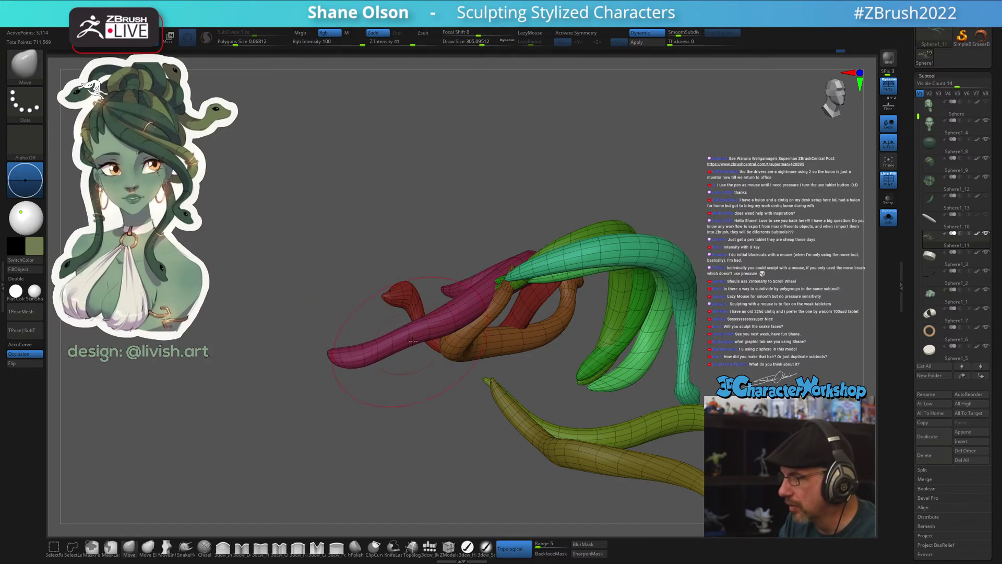
mouse_move(407, 321)
mouse_down()
mouse_move(340, 313)
mouse_move(381, 279)
mouse_move(433, 259)
mouse_move(416, 225)
mouse_move(389, 321)
mouse_move(366, 351)
mouse_up()
drag(436, 261, 417, 293)
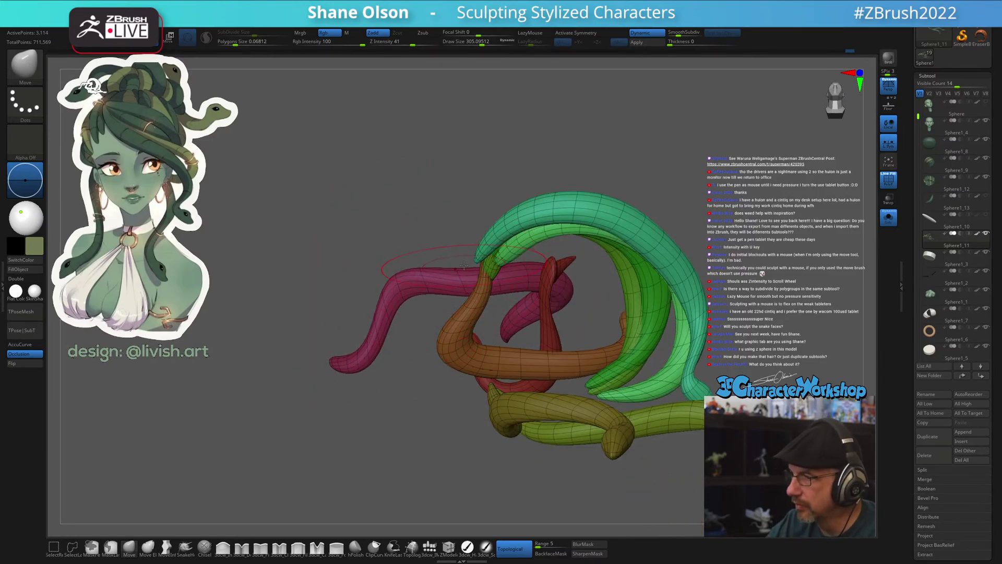
Show the whole bust and tuck the magenta snake's rear loop and tail tip into the hair bun with a larger Move brush
mouse_move(397, 245)
mouse_down()
mouse_move(435, 286)
mouse_move(528, 270)
mouse_move(451, 274)
mouse_move(576, 304)
mouse_up()
click(886, 223)
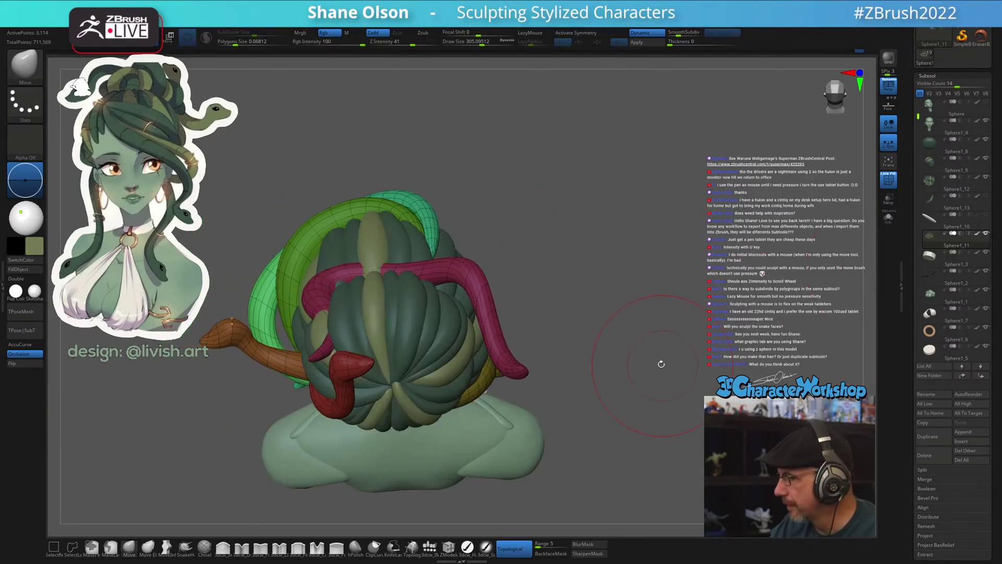
mouse_move(660, 362)
mouse_down()
mouse_move(386, 301)
mouse_move(565, 284)
mouse_move(531, 297)
mouse_move(506, 267)
mouse_move(502, 290)
mouse_up()
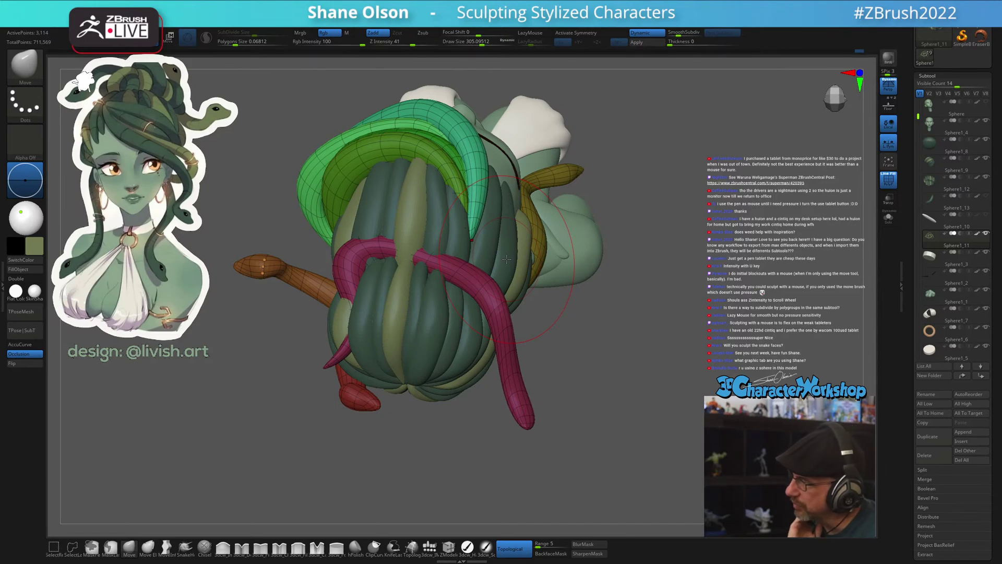
drag(616, 421, 608, 421)
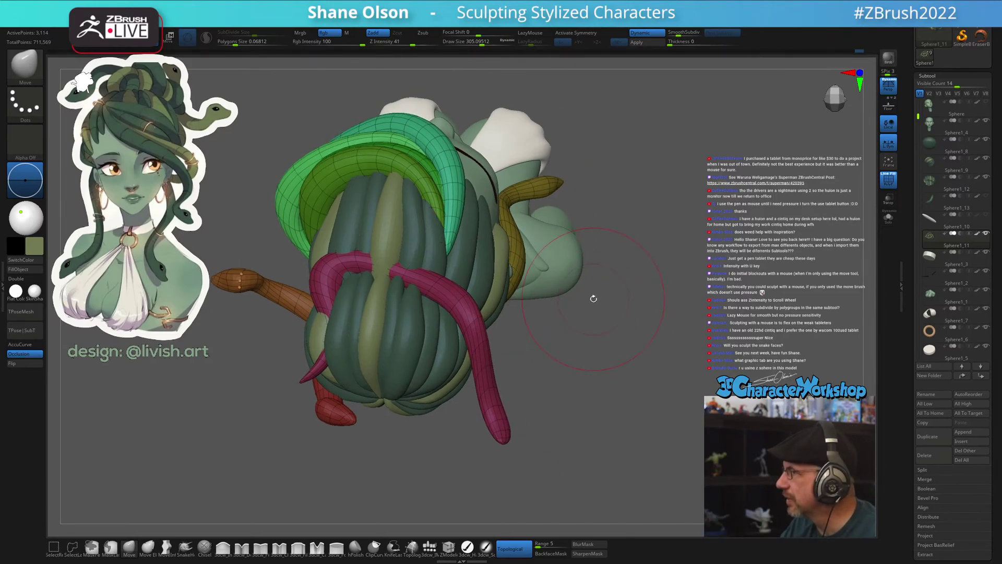
drag(598, 331, 609, 313)
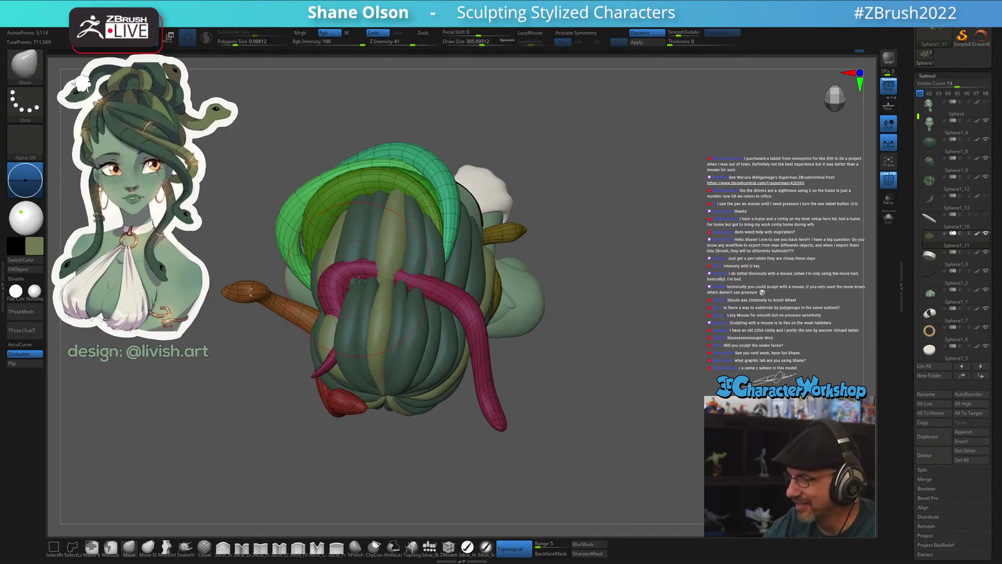
key(s)
click(367, 300)
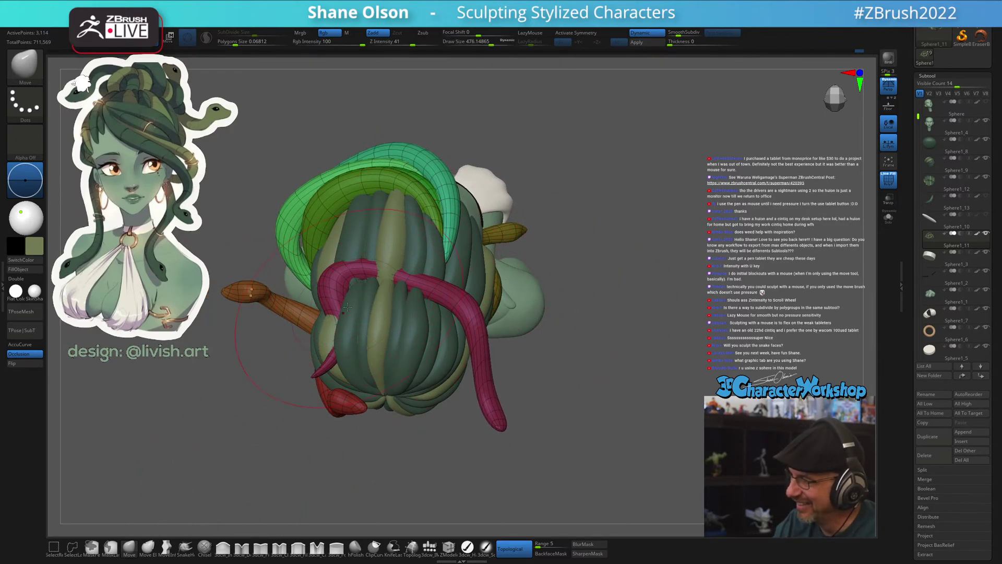
drag(328, 287, 406, 286)
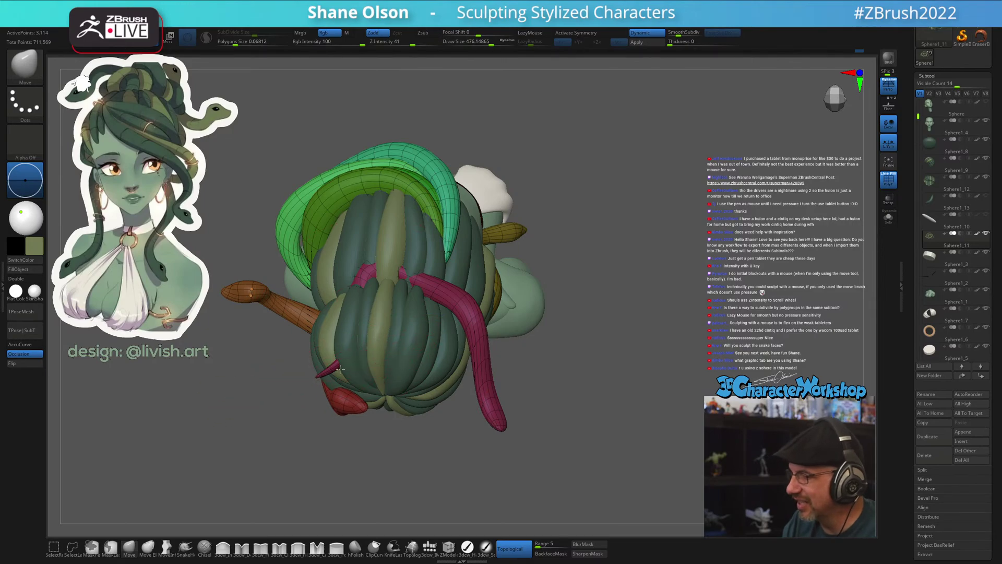
drag(339, 368, 324, 375)
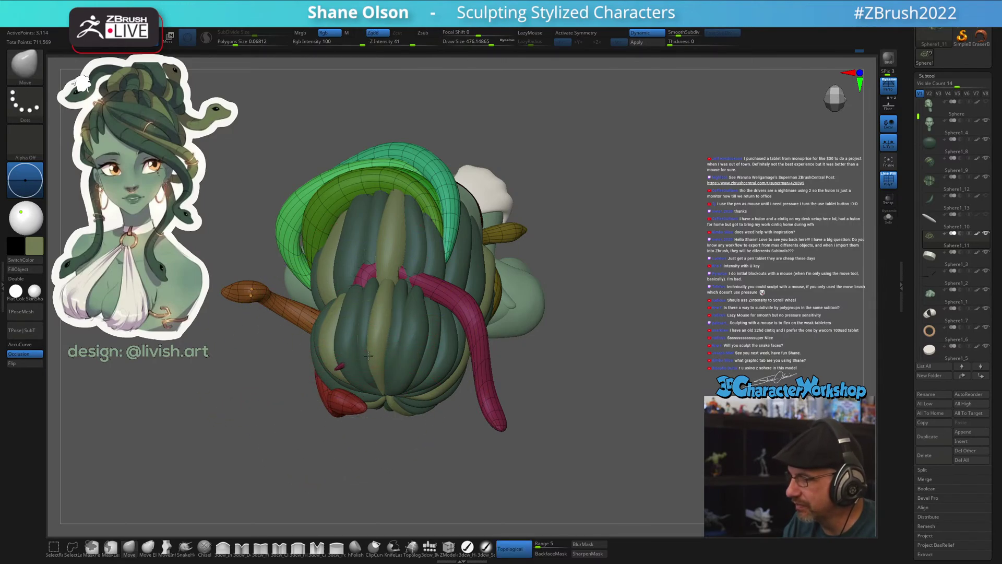
drag(405, 342, 359, 353)
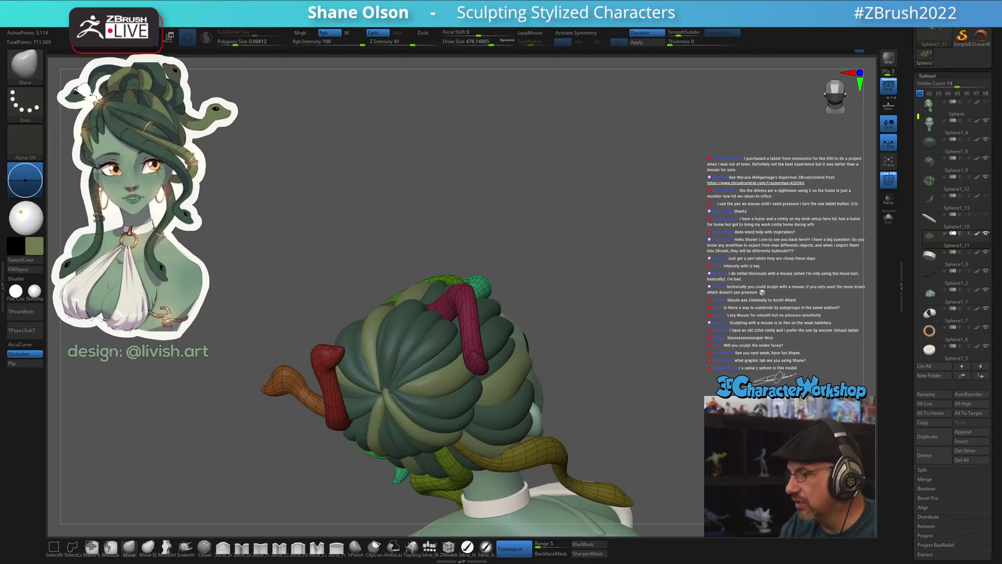
Bend the magenta snake's free end outward from the side of the bun with the Move brush at draw size about 576
right_drag(372, 364, 347, 292)
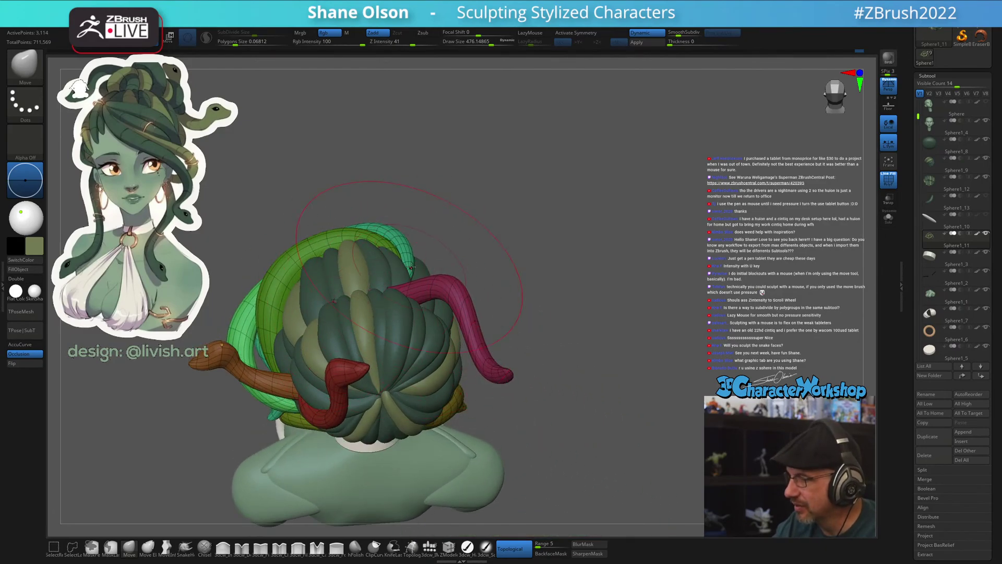
mouse_move(491, 274)
right_down()
mouse_move(496, 295)
mouse_move(481, 332)
right_up()
key(s)
mouse_move(424, 296)
mouse_down()
mouse_move(413, 303)
mouse_move(521, 320)
mouse_up()
right_drag(521, 320, 501, 369)
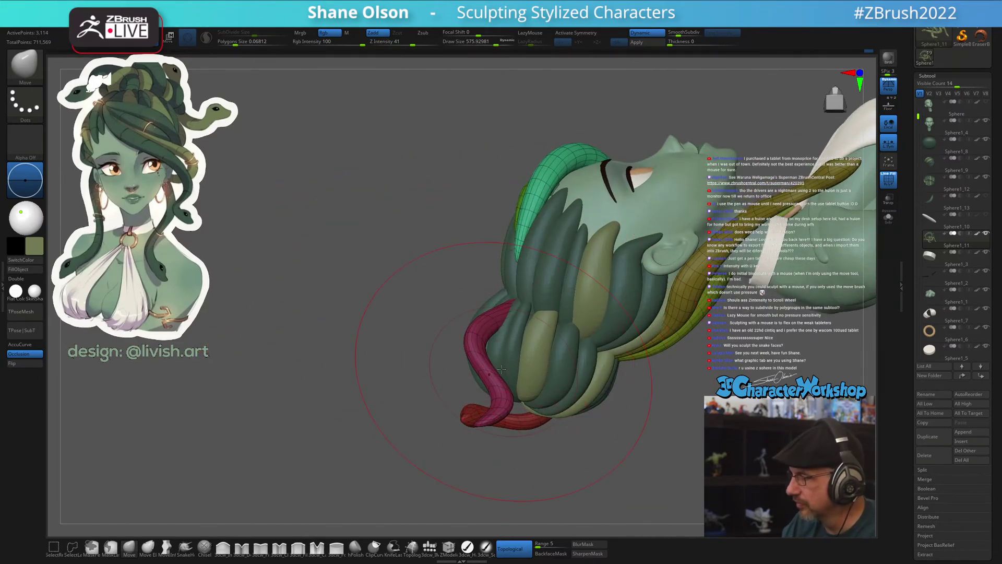
mouse_move(483, 338)
mouse_down()
mouse_move(499, 331)
mouse_move(496, 322)
mouse_up()
right_drag(496, 322, 629, 357)
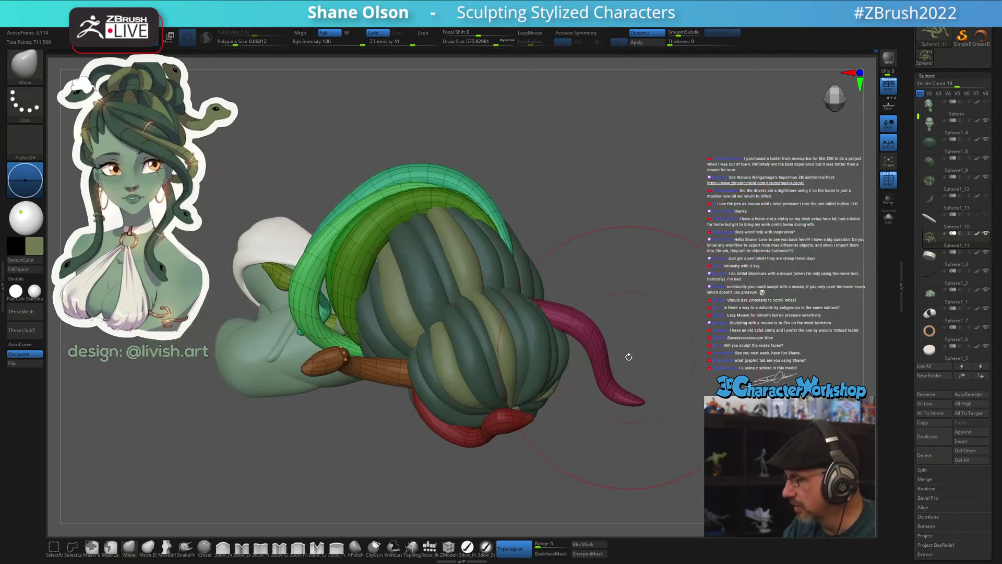
drag(596, 353, 660, 364)
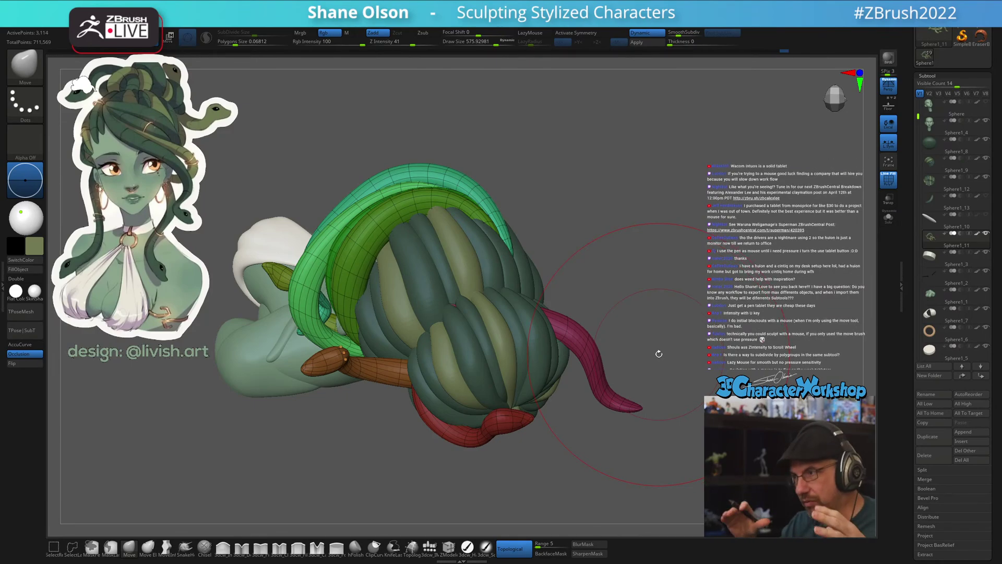
Nudge the magenta snake's root toward the gap between the hair clumps and smooth it where it emerges
mouse_move(633, 335)
mouse_down()
mouse_move(637, 313)
mouse_move(666, 329)
mouse_move(651, 303)
mouse_move(722, 284)
mouse_move(557, 297)
mouse_move(485, 339)
mouse_move(340, 334)
mouse_move(381, 309)
mouse_move(389, 324)
mouse_move(413, 311)
mouse_up()
mouse_move(537, 345)
mouse_down()
mouse_move(408, 266)
mouse_move(361, 225)
mouse_up()
mouse_move(235, 126)
alt+mouse_down()
mouse_move(436, 376)
mouse_move(432, 400)
alt+mouse_up()
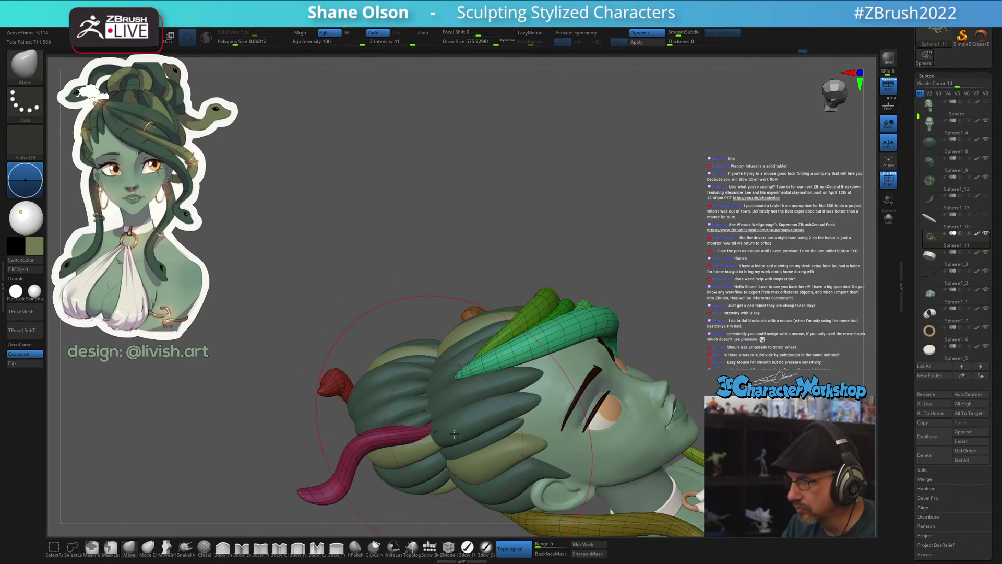
mouse_move(454, 433)
right_down()
mouse_move(449, 418)
mouse_move(459, 412)
mouse_move(458, 423)
right_up()
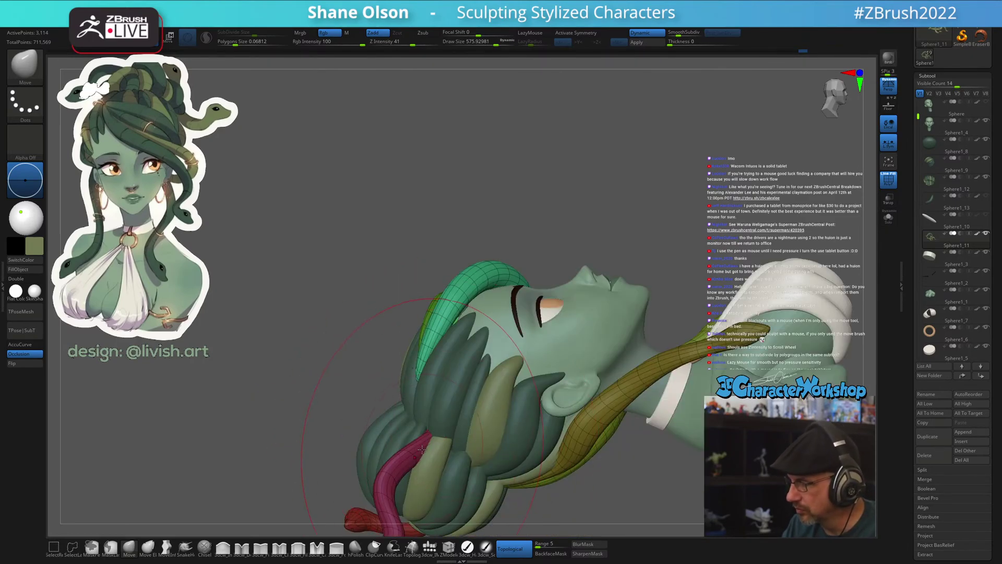
drag(398, 460, 434, 449)
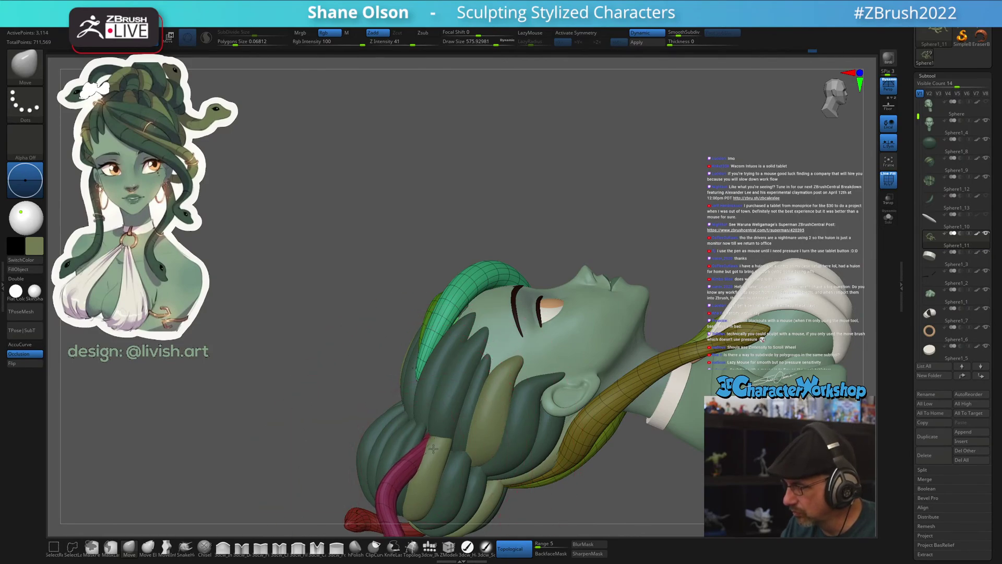
right_drag(447, 439, 412, 355)
key(shift)
mouse_move(412, 355)
shift+mouse_down()
mouse_move(408, 363)
mouse_move(413, 349)
shift+mouse_up()
key(s)
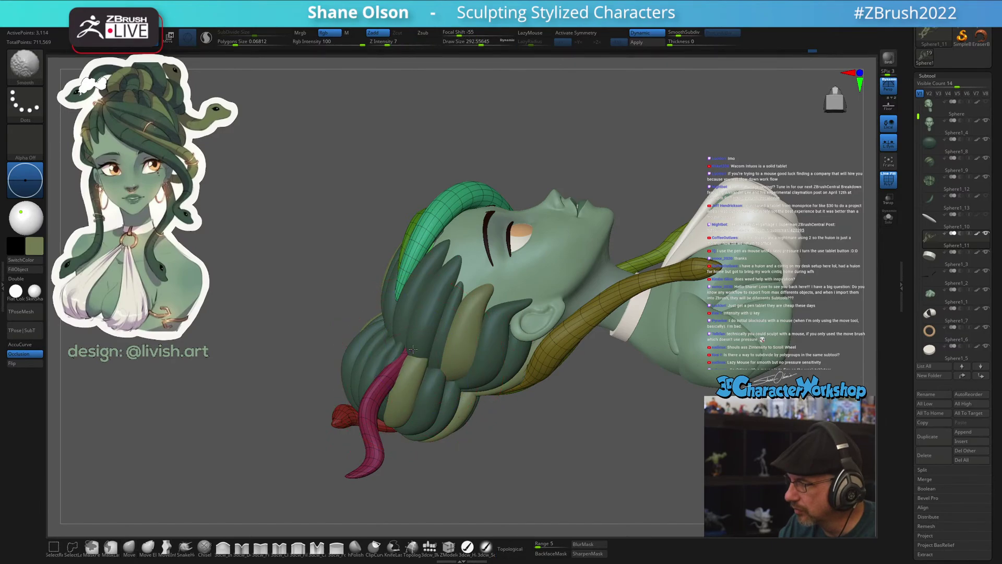
Shape the magenta snake's head end into a fuller form using the Move brush at a reduced draw size
mouse_move(411, 345)
right_down()
mouse_move(395, 377)
mouse_move(400, 353)
mouse_move(334, 335)
mouse_move(405, 425)
mouse_move(427, 424)
mouse_move(424, 465)
mouse_move(420, 412)
right_up()
key(bracketleft)
key(bracketleft)
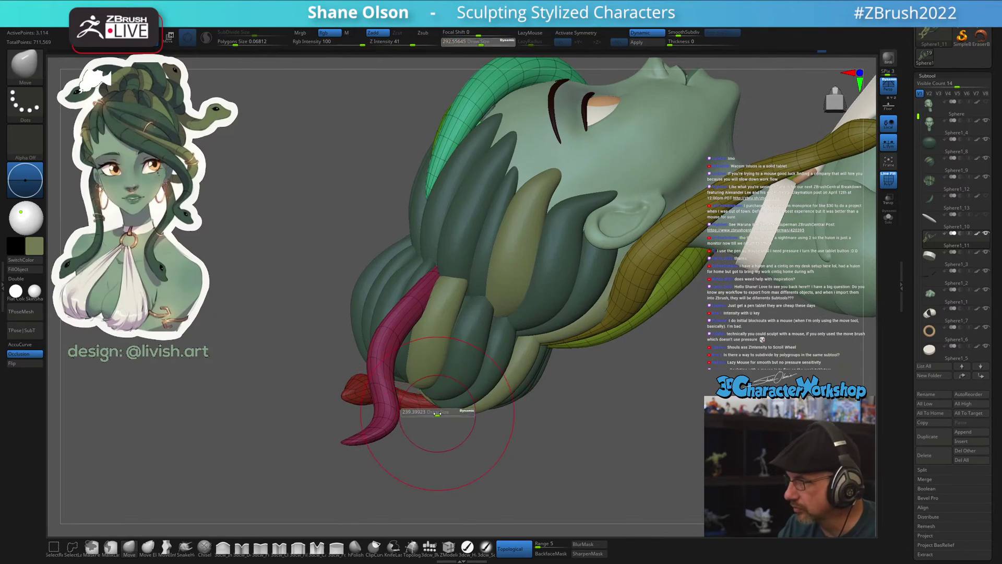
key(bracketleft)
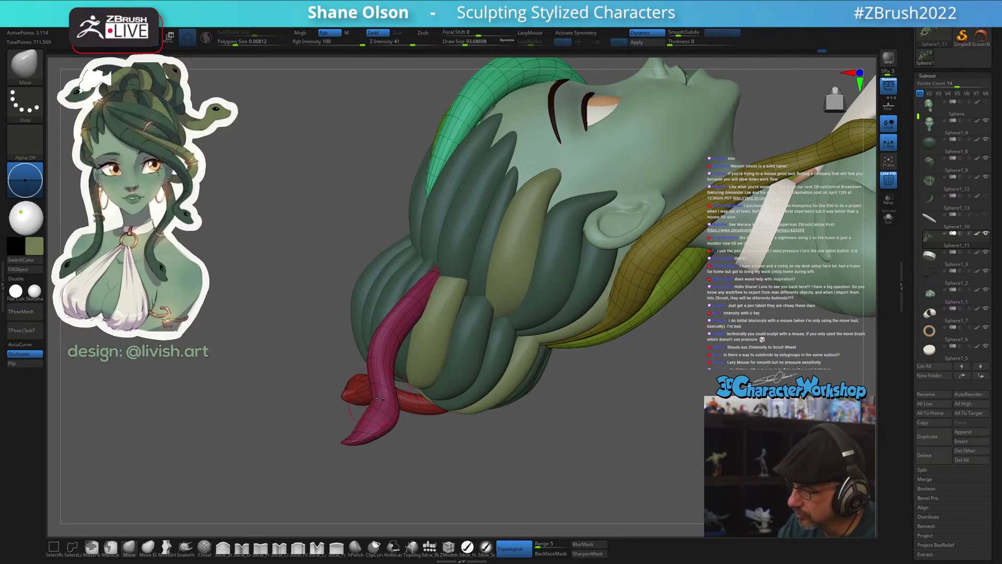
right_drag(380, 399, 341, 261)
right_drag(324, 413, 360, 384)
key(s)
click(411, 343)
drag(412, 351, 416, 342)
mouse_move(415, 342)
right_down()
mouse_move(460, 340)
mouse_move(528, 363)
right_up()
Mask the other snakes and place the transform gizmo at the magenta snake's root to adjust its angle
key(w)
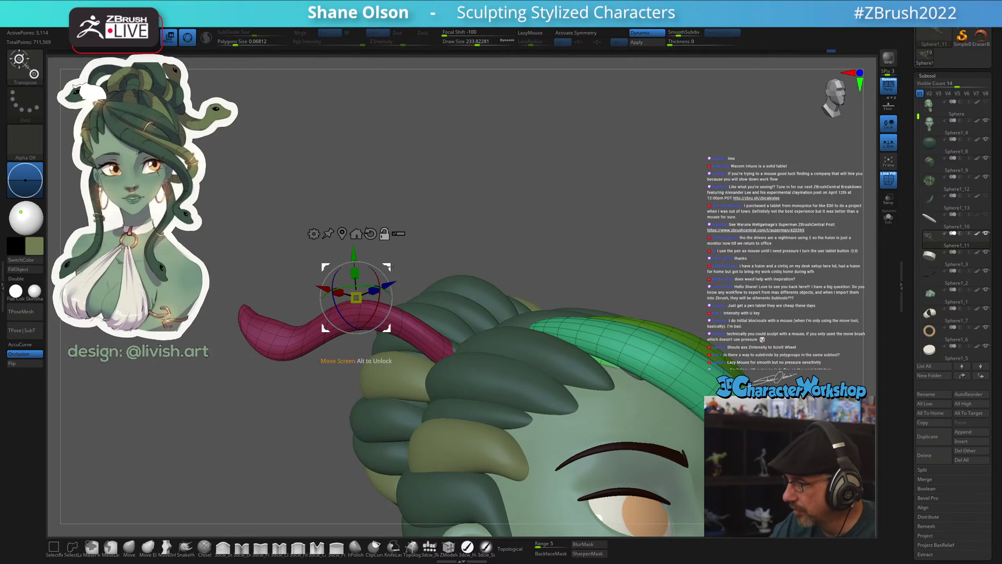
alt+drag(393, 267, 517, 350)
drag(516, 385, 532, 340)
alt+click(317, 327)
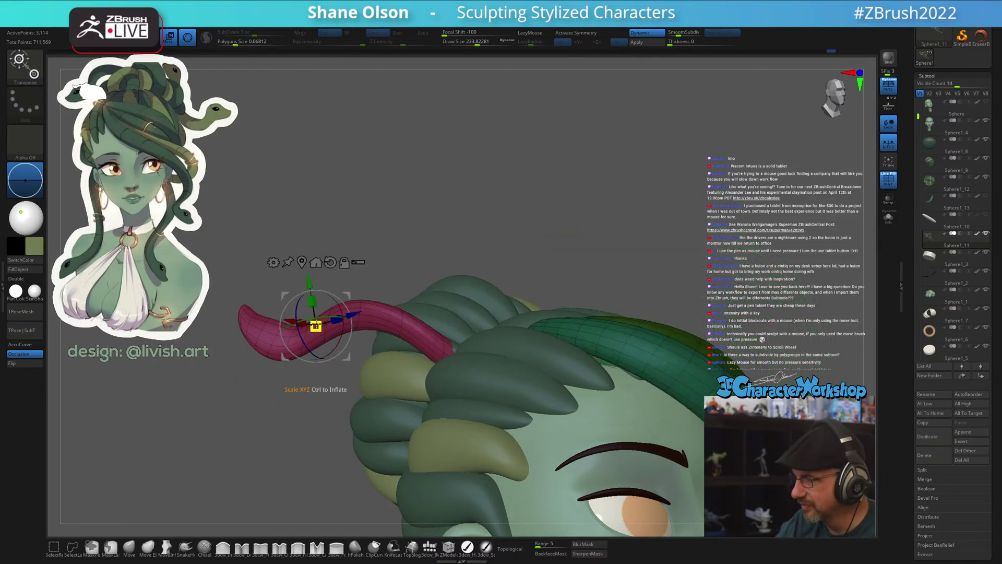
alt+click(466, 377)
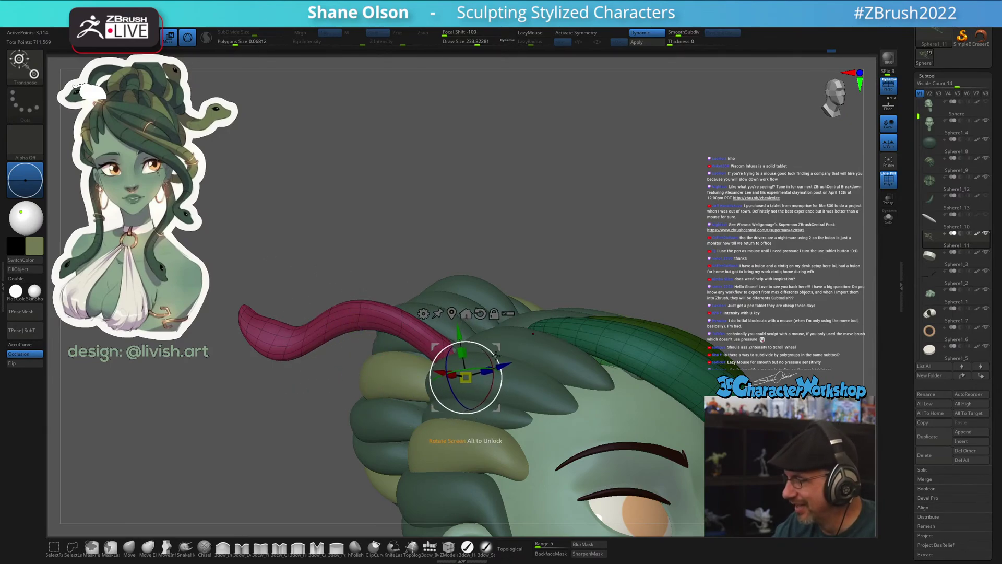
drag(509, 345, 487, 327)
right_drag(487, 327, 499, 348)
alt+drag(504, 330, 488, 368)
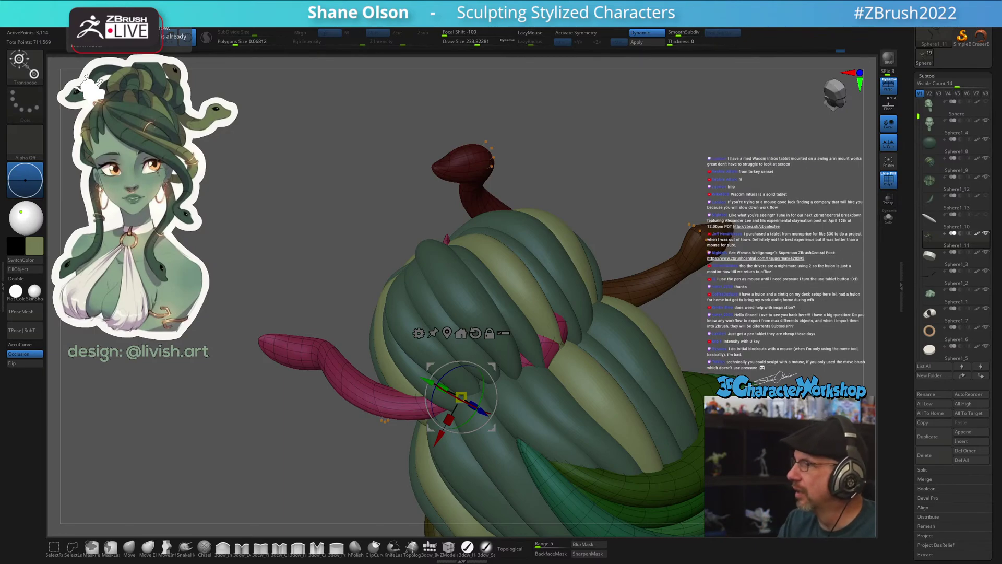
mouse_move(580, 334)
mouse_down()
mouse_move(542, 352)
mouse_move(511, 401)
mouse_up()
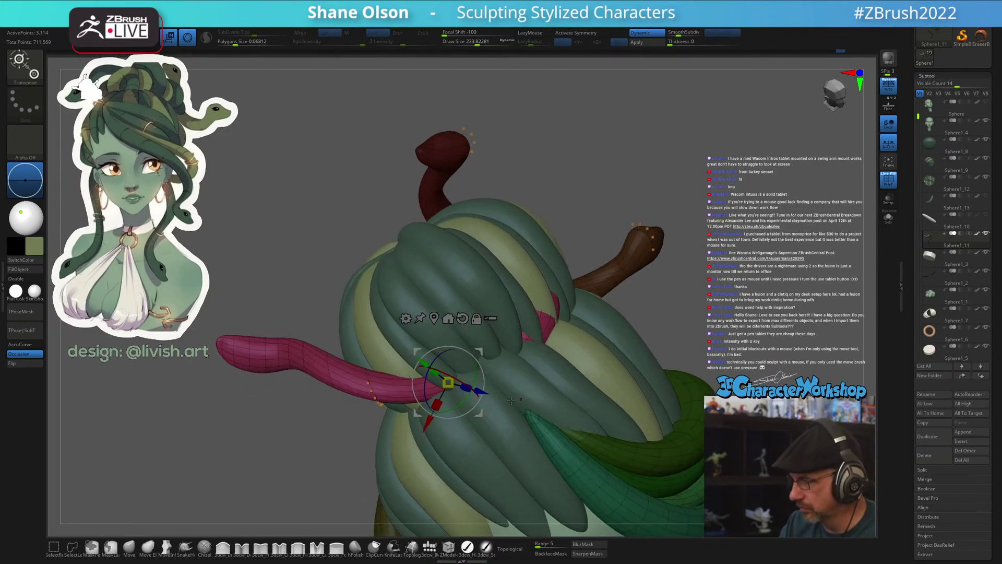
Reshape the magenta snake's middle section beside the bun with the Move brush, using draw sizes of about 298 to 393
click(130, 546)
key(s)
drag(322, 471, 328, 468)
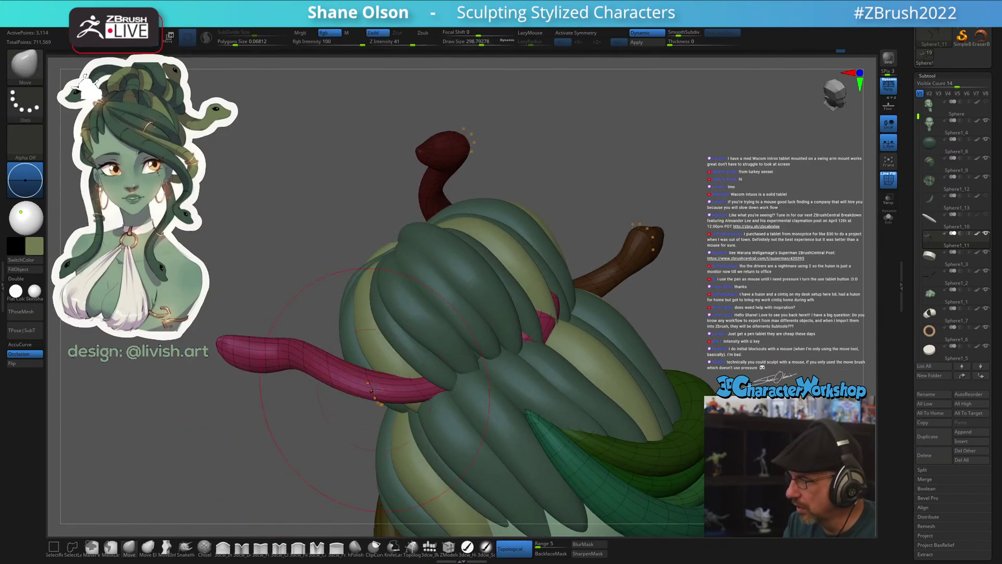
right_drag(387, 357, 385, 378)
mouse_move(363, 389)
mouse_down()
mouse_move(348, 373)
mouse_move(374, 373)
mouse_up()
mouse_move(374, 374)
right_down()
mouse_move(389, 386)
mouse_move(448, 371)
mouse_move(416, 410)
right_up()
key(])
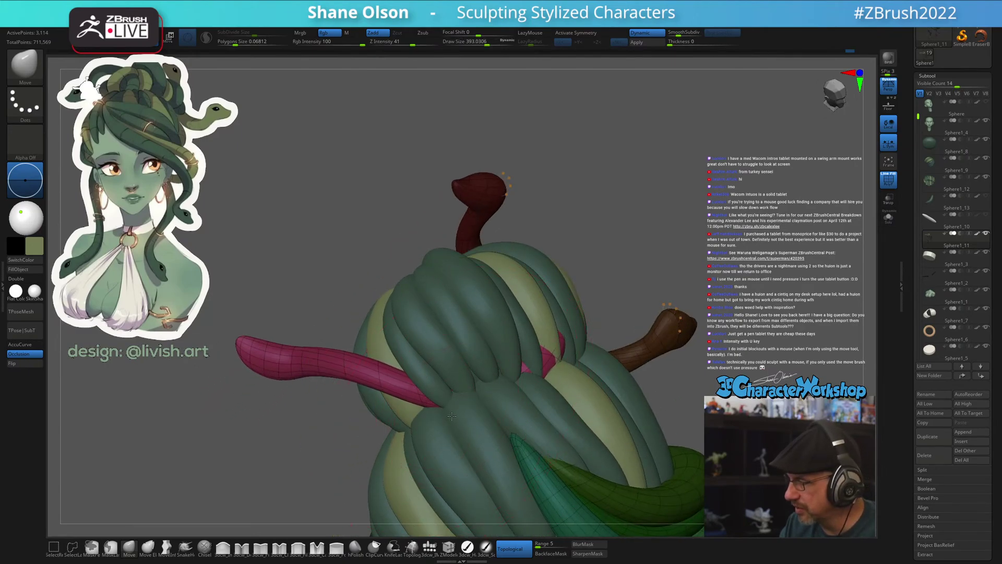
mouse_move(391, 374)
right_down()
mouse_move(374, 368)
mouse_move(398, 415)
right_up()
mouse_move(366, 456)
right_down()
mouse_move(358, 418)
mouse_move(339, 415)
right_up()
key([)
mouse_move(338, 407)
mouse_down()
mouse_move(398, 393)
mouse_move(359, 405)
mouse_move(364, 377)
mouse_up()
Refine the magenta snake's tapered head end with the Move brush at a draw size of about 104
key(s)
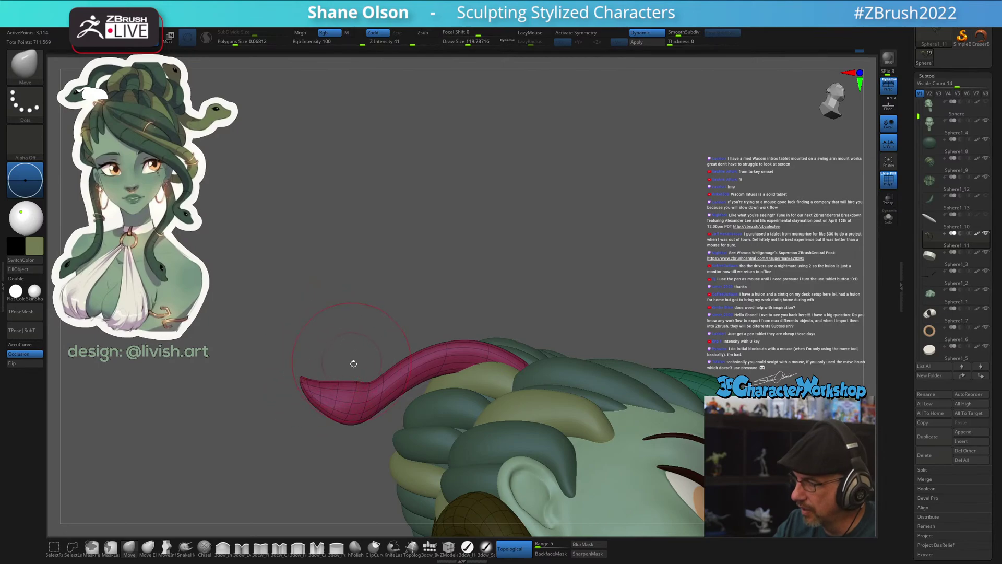
drag(353, 364, 355, 319)
key(s)
mouse_move(362, 396)
mouse_down()
mouse_move(359, 423)
mouse_move(416, 414)
mouse_up()
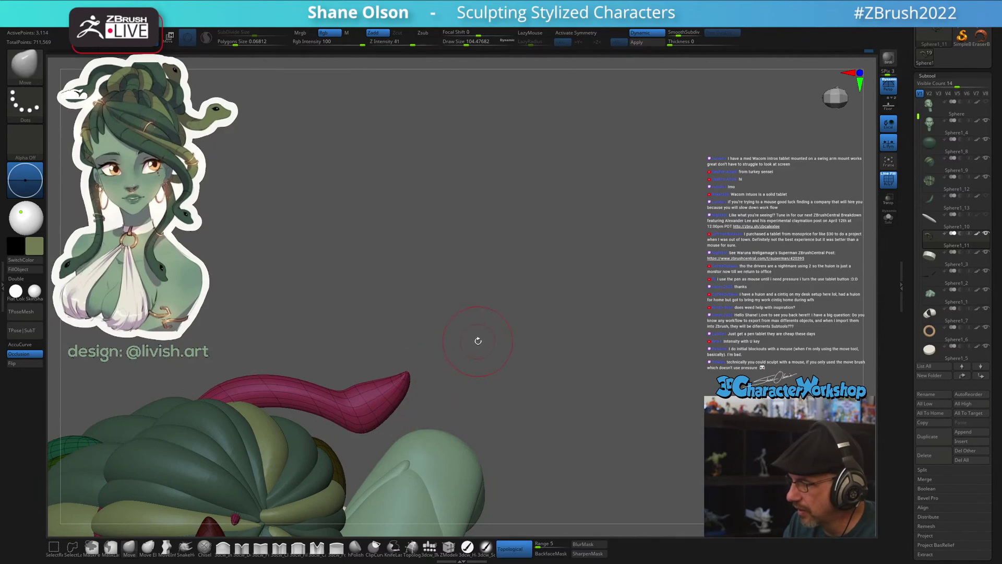
mouse_move(477, 340)
mouse_down()
mouse_move(483, 385)
mouse_move(450, 401)
mouse_move(460, 339)
mouse_up()
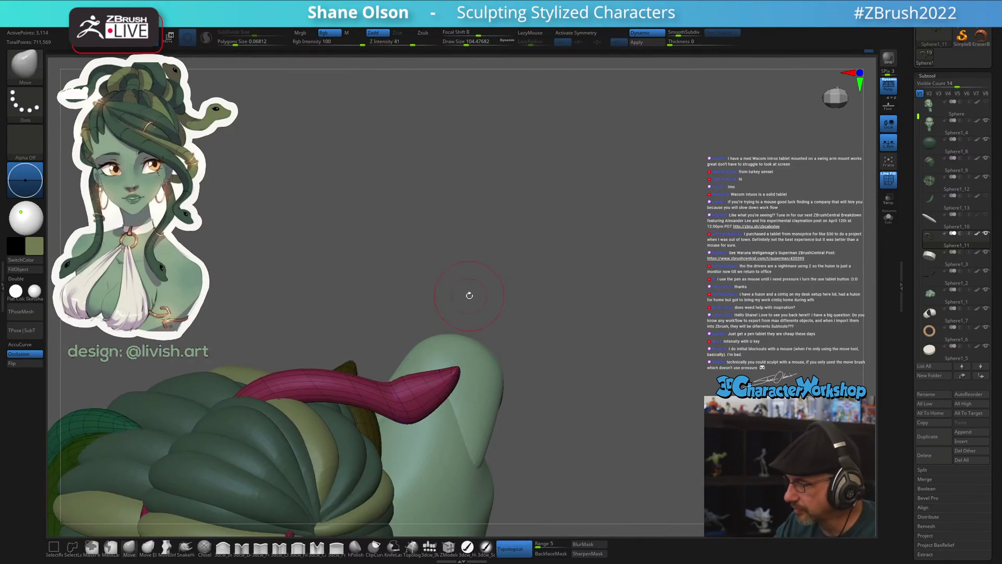
mouse_move(470, 293)
alt+mouse_down()
mouse_move(440, 333)
mouse_move(469, 368)
mouse_move(462, 361)
mouse_move(489, 344)
mouse_move(463, 405)
mouse_move(464, 396)
alt+mouse_up()
key(s)
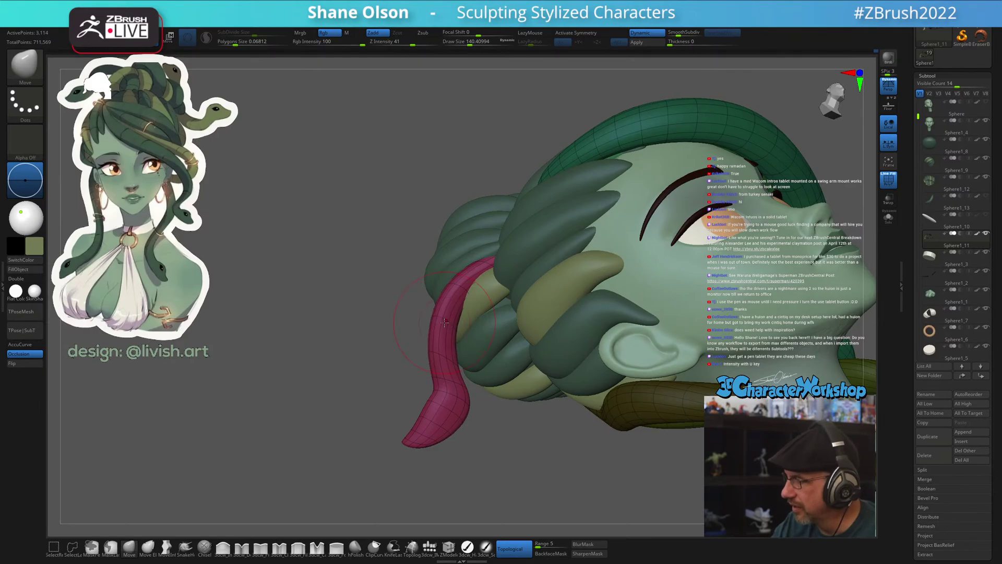
Curve the magenta snake's midsection away from the hair with the Move brush at a draw size of about 217
key(s)
drag(442, 323, 472, 324)
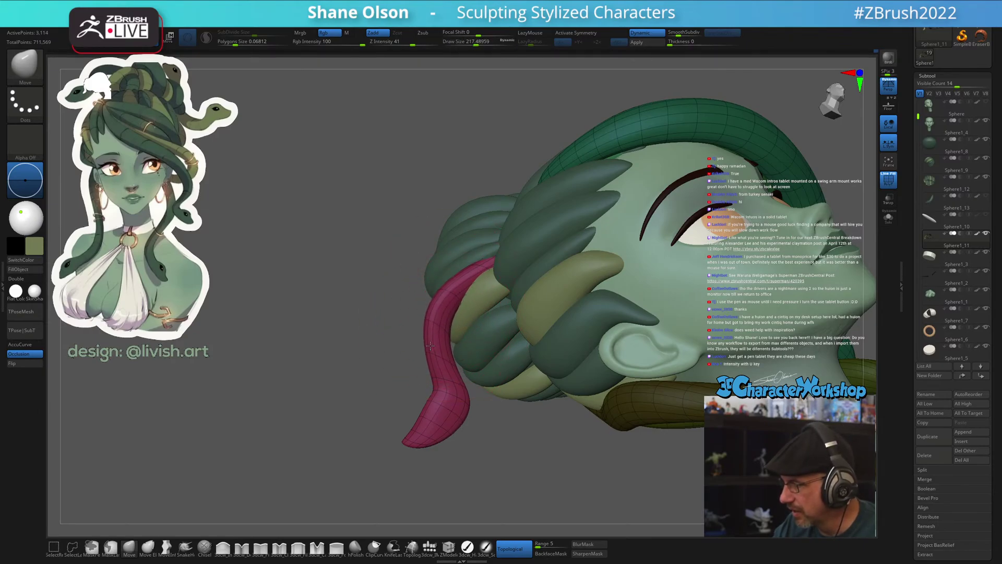
drag(397, 313, 509, 282)
drag(462, 334, 464, 342)
mouse_move(544, 380)
mouse_down()
mouse_move(568, 394)
mouse_move(421, 391)
mouse_up()
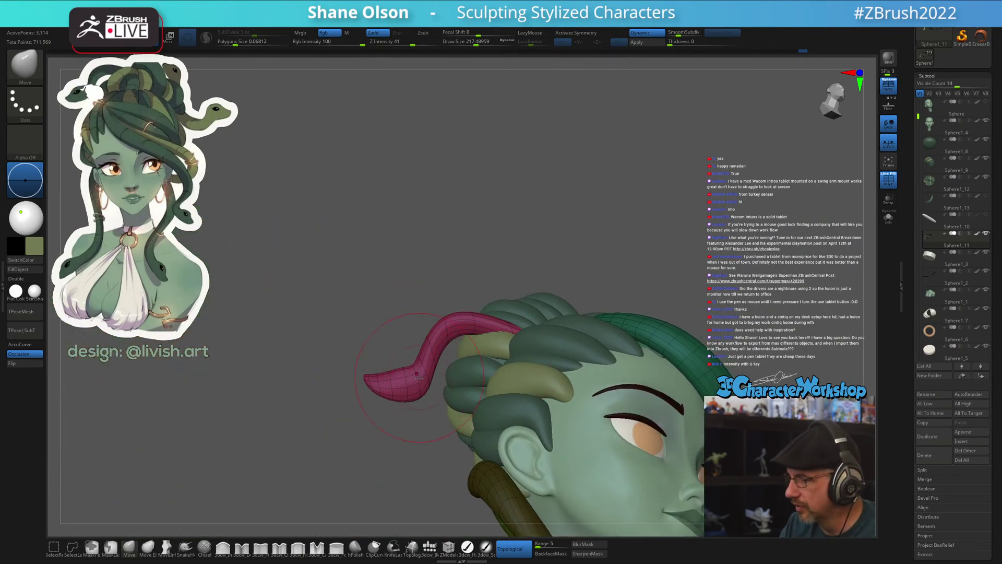
Set the draw size to 112 and shape the magenta snake's neck and the upper side of its head
text(s112)
key(Return)
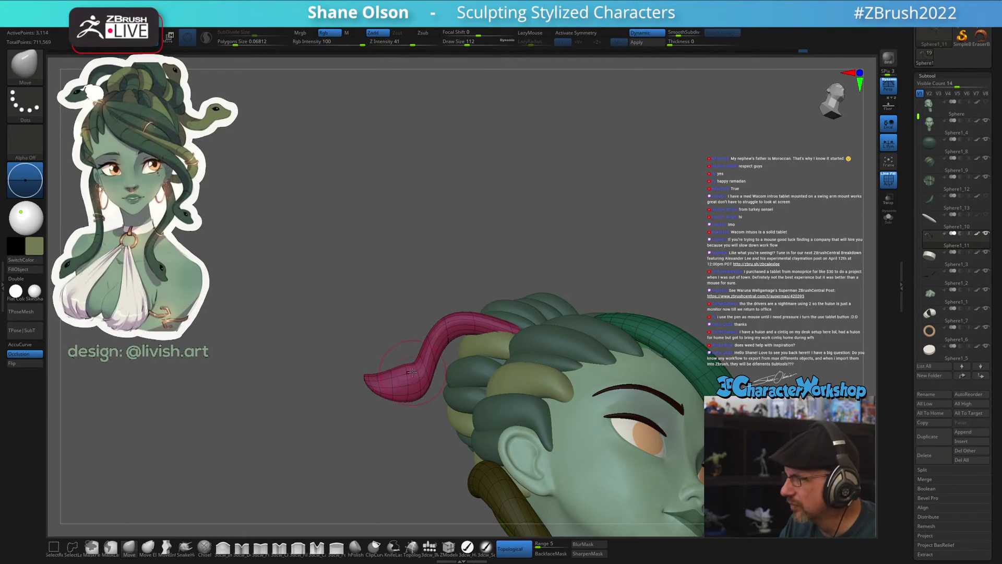
drag(413, 372, 402, 353)
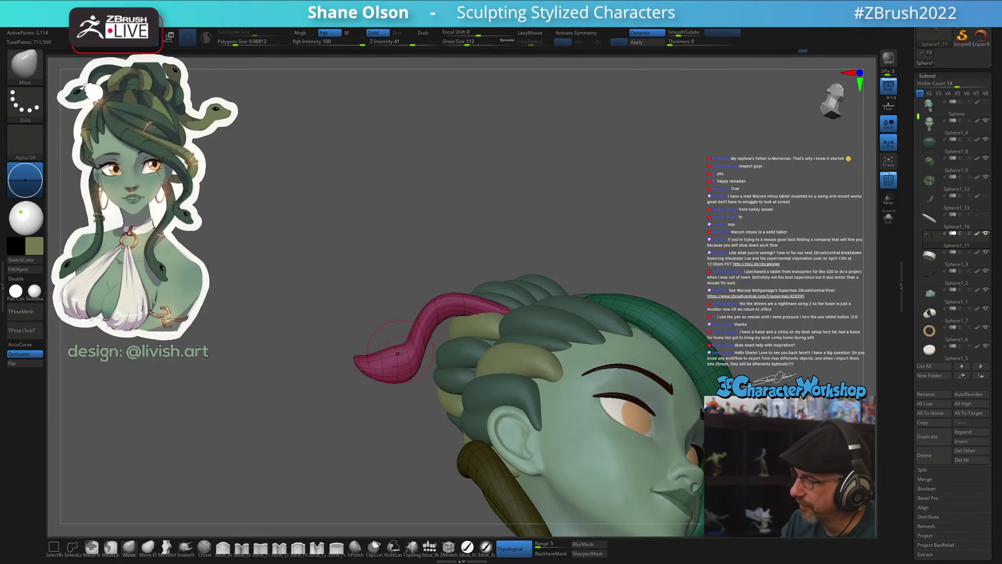
drag(404, 353, 404, 349)
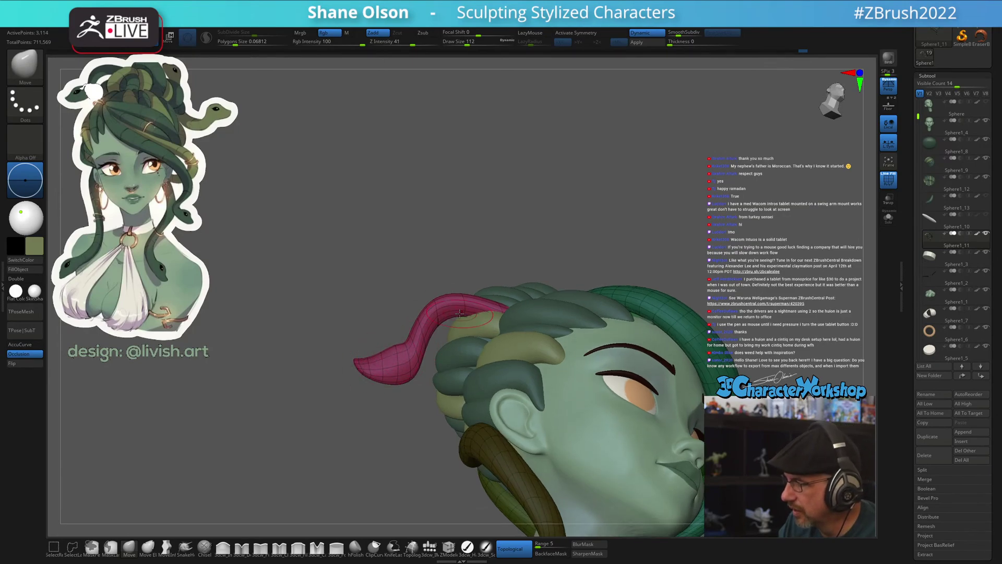
drag(459, 314, 490, 327)
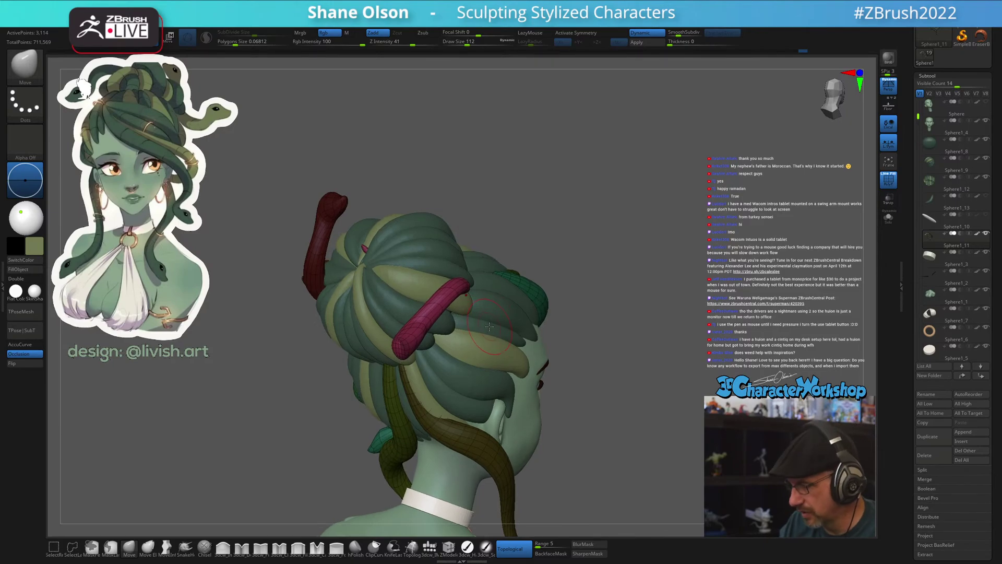
Rotate the magenta snake downward around its root with the transform gizmo and adjust its angle from the front
key(w)
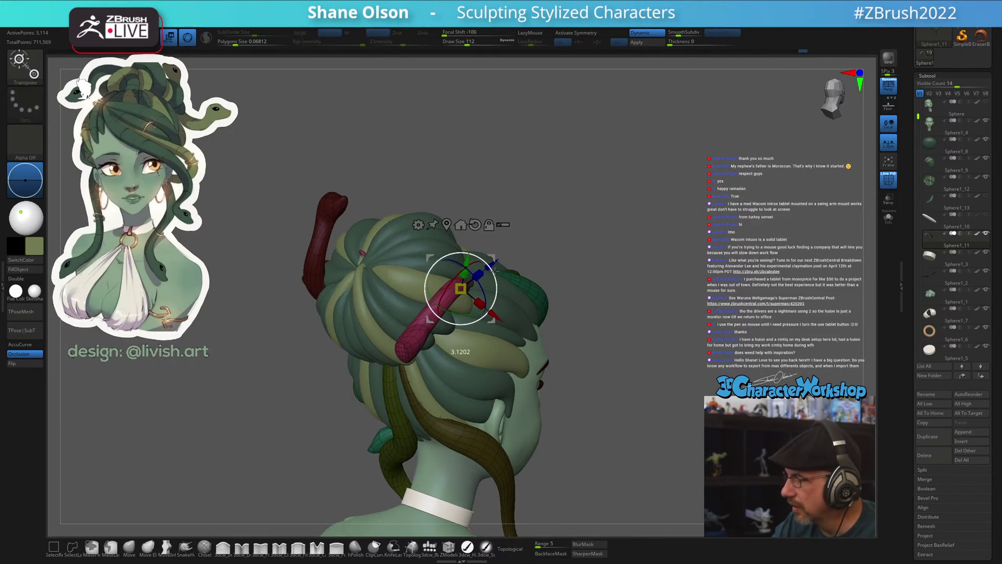
drag(495, 270, 490, 254)
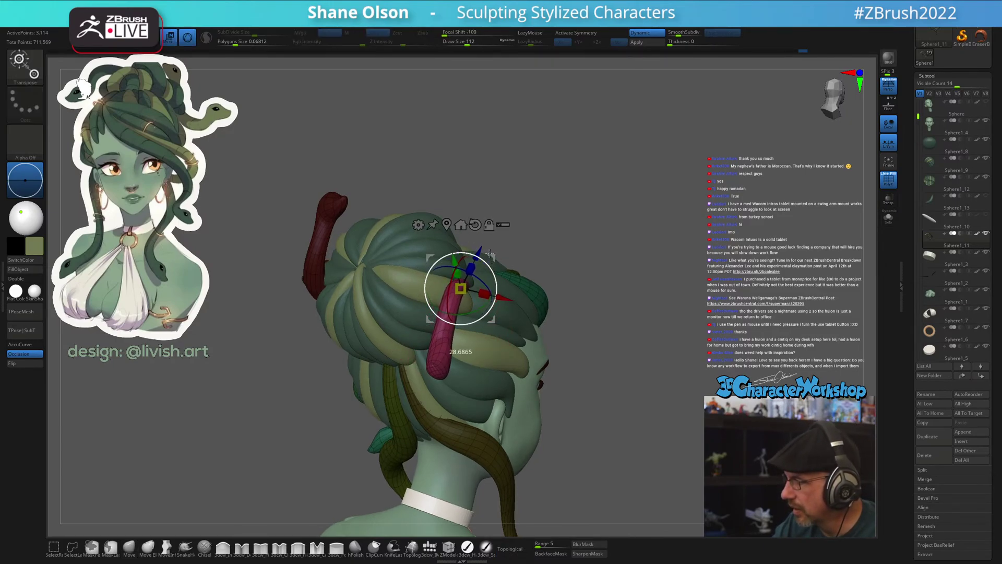
drag(569, 292, 585, 381)
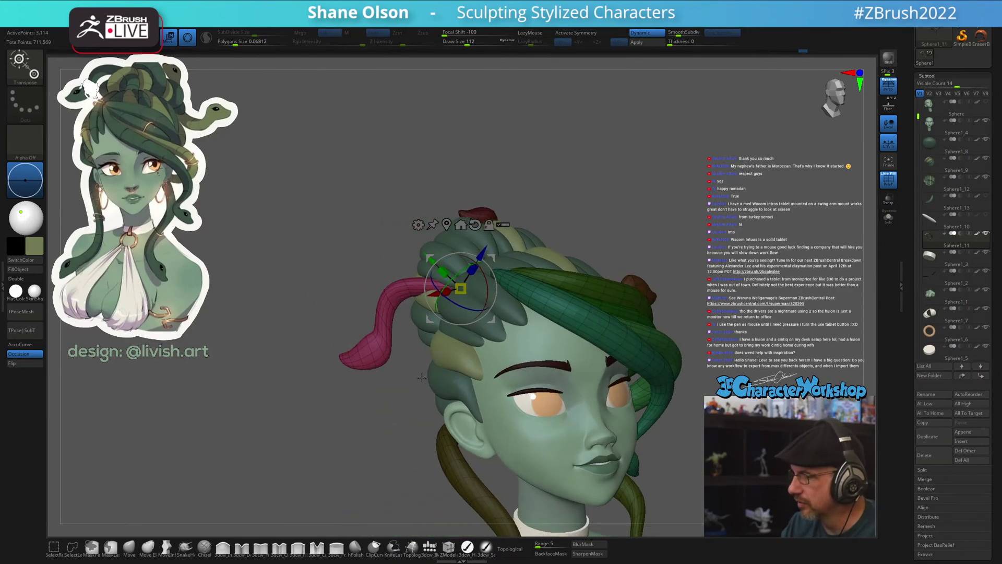
drag(422, 377, 455, 384)
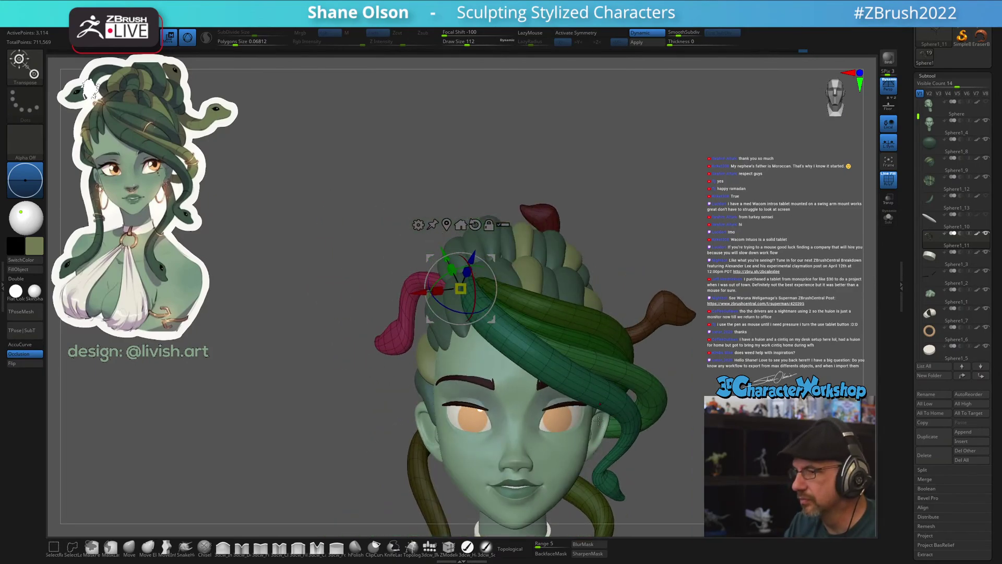
drag(494, 274, 497, 353)
Hide the polygroup wireframe and bend the snake beside the bun with the Move brush at a draw size of about 351
key(q)
alt+drag(626, 366, 593, 306)
key(shift+f)
mouse_move(598, 422)
mouse_down()
mouse_move(590, 431)
mouse_move(604, 399)
mouse_move(555, 345)
mouse_move(530, 365)
mouse_up()
key(s)
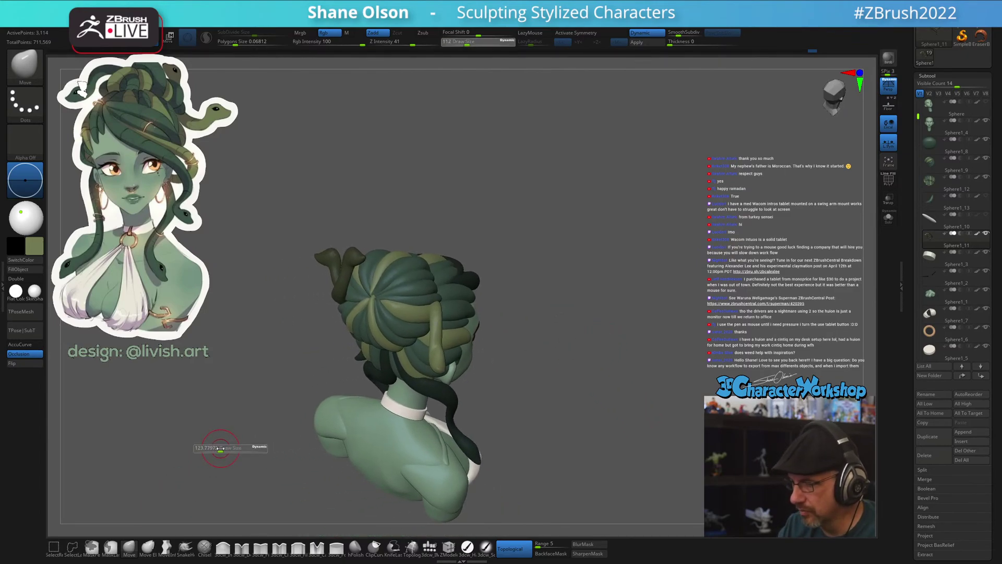
drag(234, 449, 238, 449)
drag(538, 357, 530, 373)
drag(426, 353, 422, 321)
Sample the dark green hair color and fill the repositioned snake beside the bun with it
key(c)
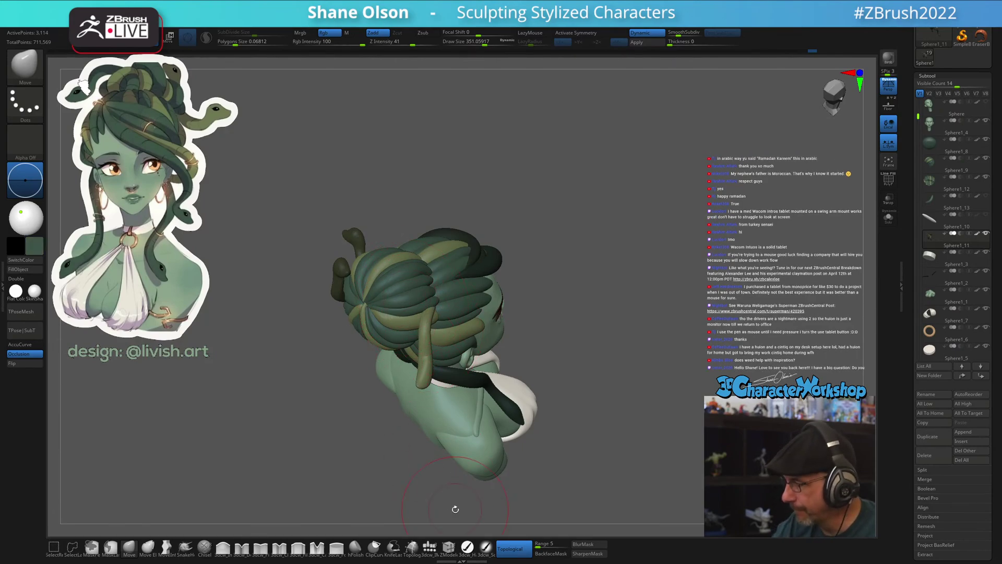
click(467, 547)
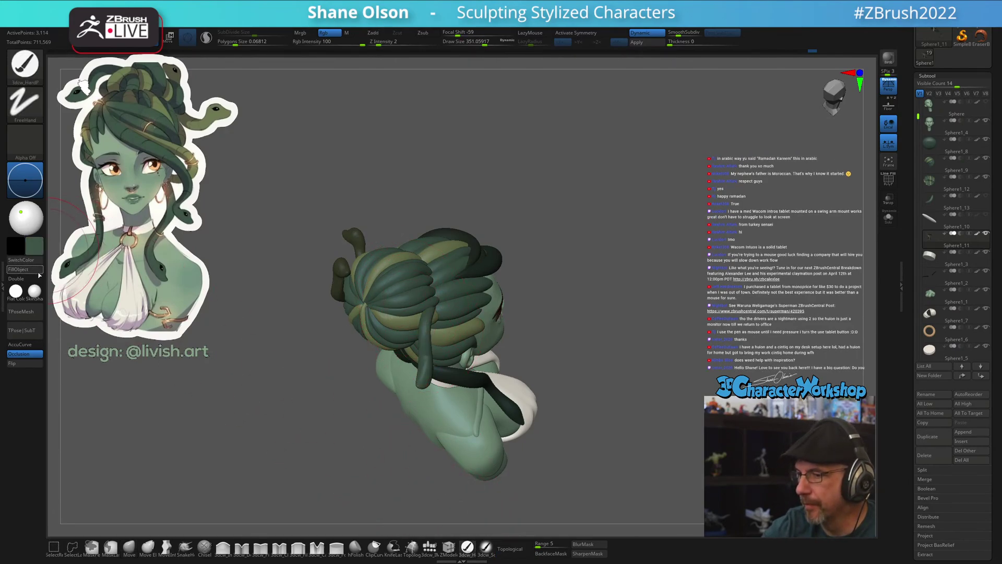
mouse_move(537, 380)
mouse_down()
mouse_move(581, 380)
mouse_move(569, 394)
mouse_move(582, 393)
mouse_move(581, 308)
mouse_up()
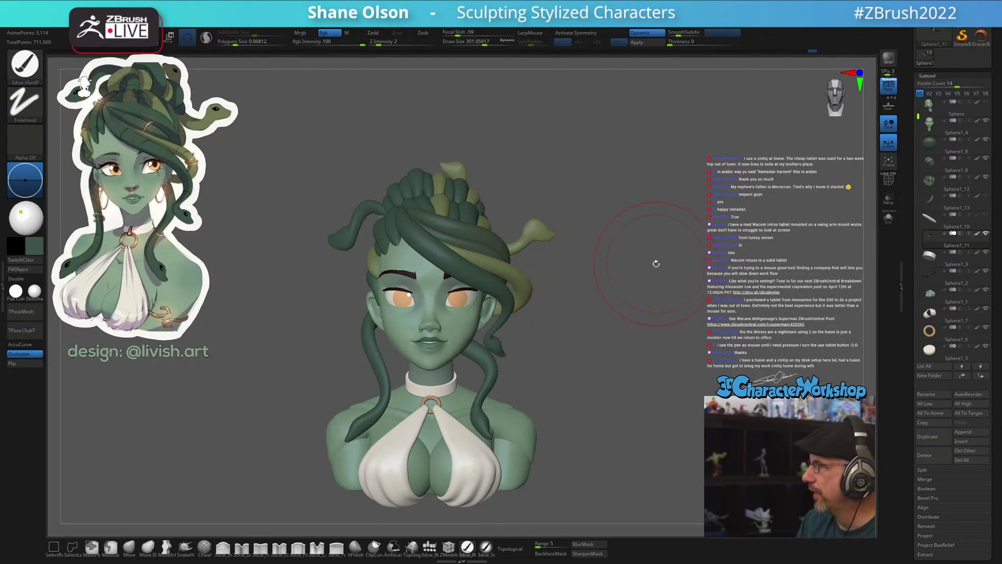
Examine the bust's snake hair from the front, three-quarter and side views against the reference design
drag(648, 275, 642, 297)
key(s)
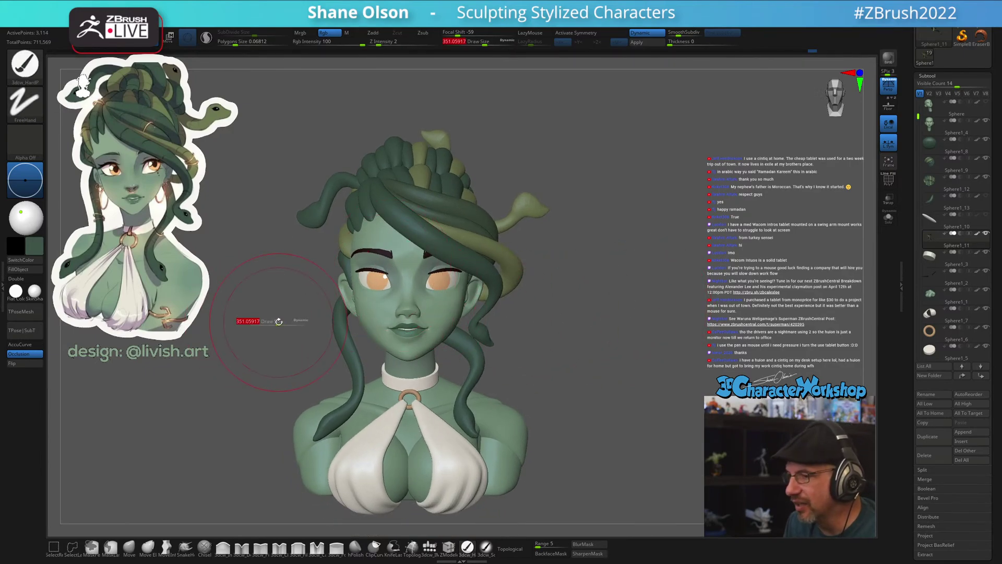
drag(263, 322, 251, 323)
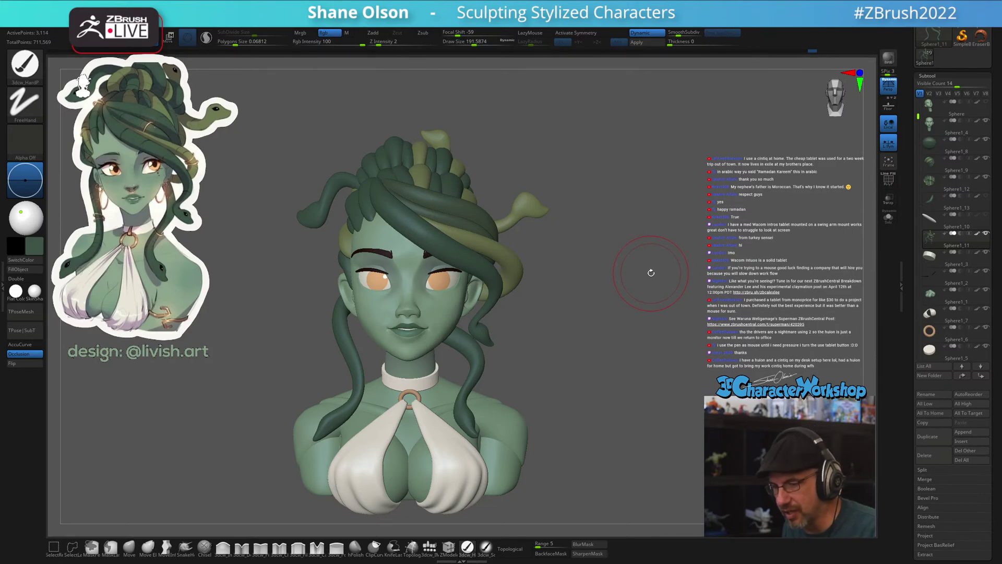
mouse_move(650, 274)
mouse_down()
mouse_move(623, 290)
mouse_move(664, 317)
mouse_move(553, 314)
mouse_up()
key(s)
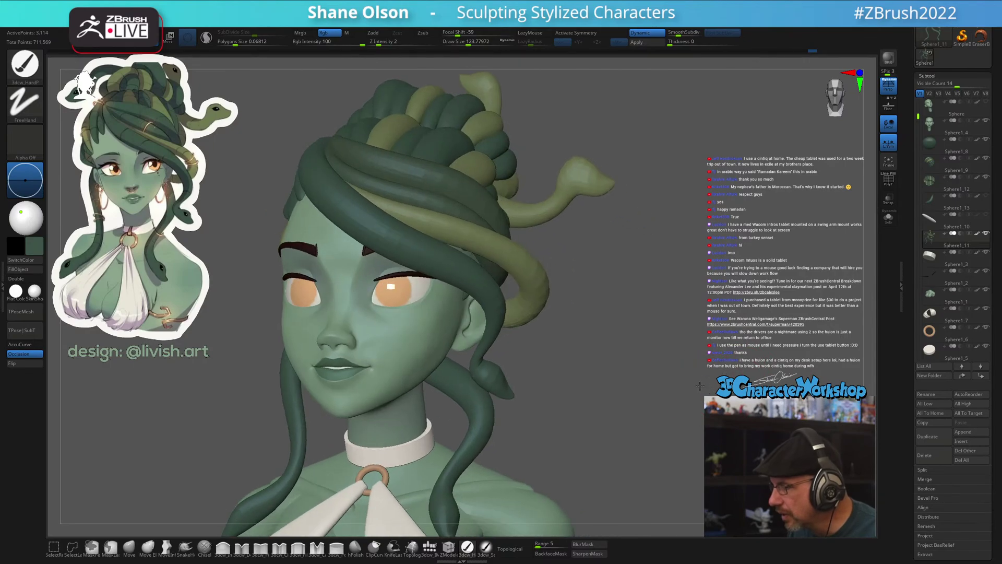
key(s)
drag(427, 299, 413, 299)
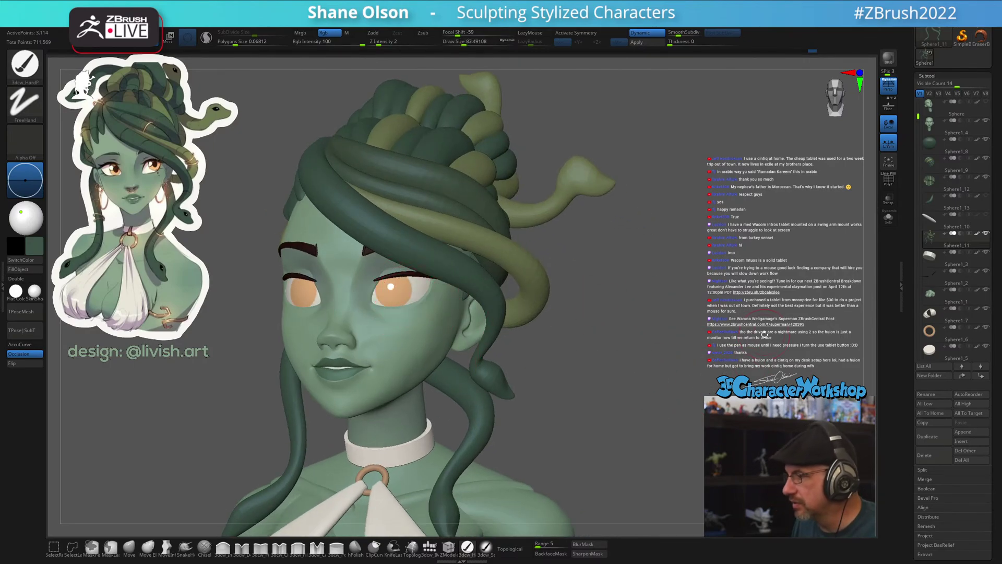
drag(642, 339, 752, 344)
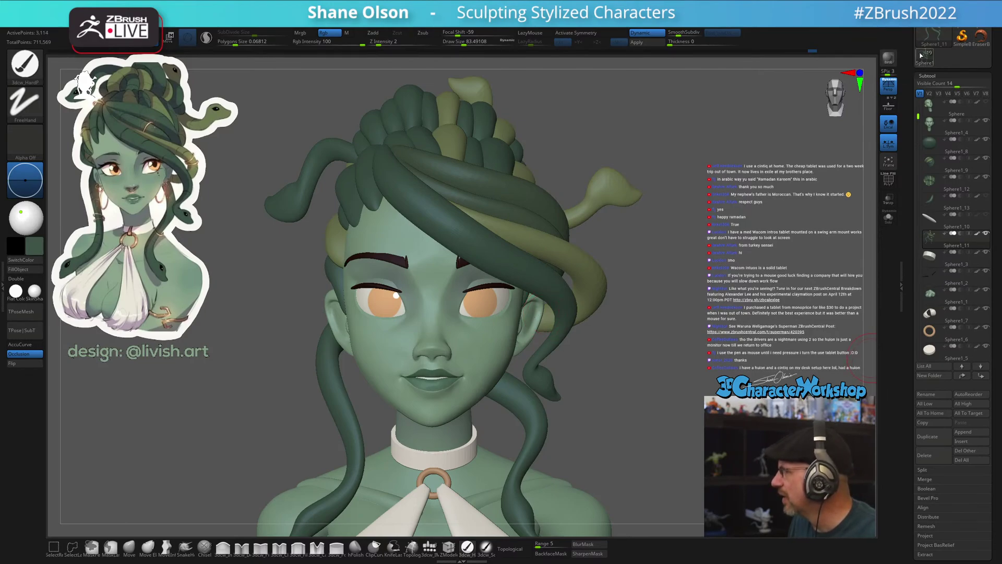
drag(911, 48, 912, 143)
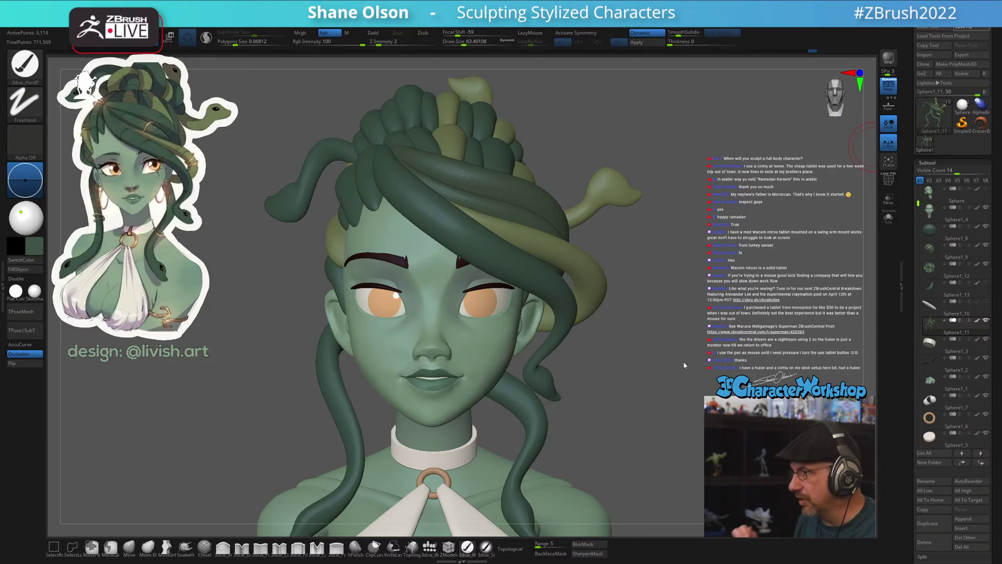
key(s)
drag(637, 356, 632, 360)
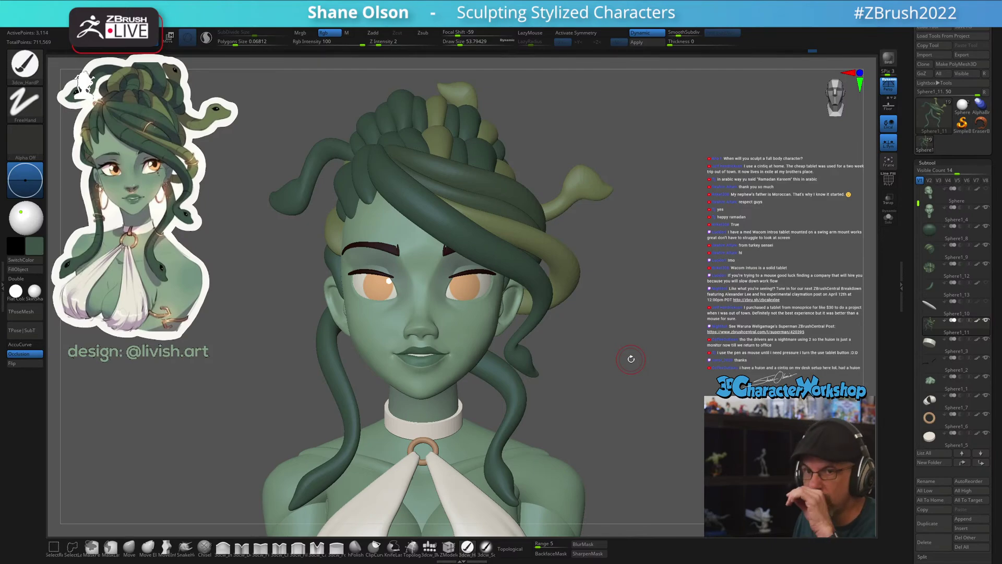
mouse_move(630, 359)
mouse_down()
mouse_move(595, 374)
mouse_move(588, 363)
mouse_move(493, 362)
mouse_up()
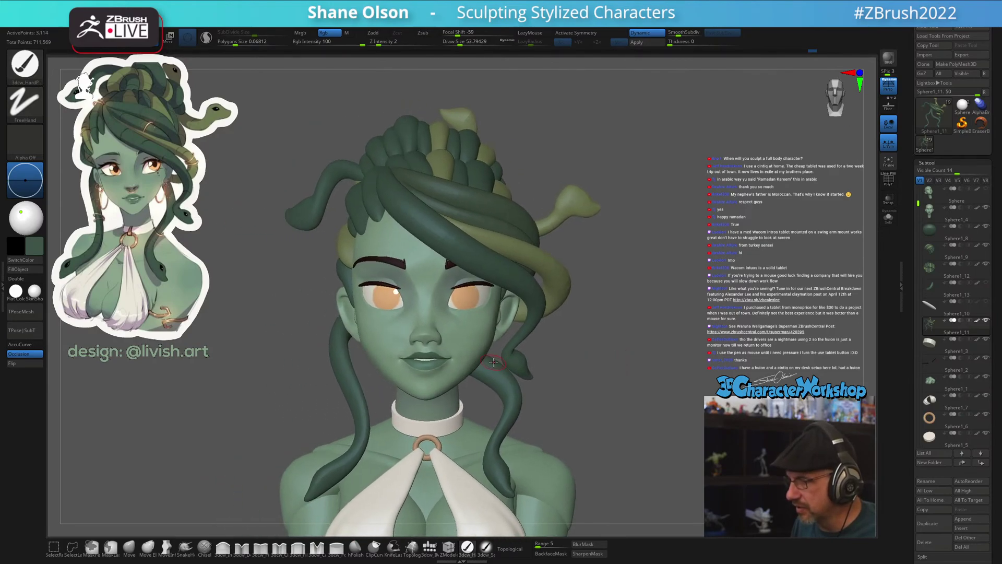
key(bracketright)
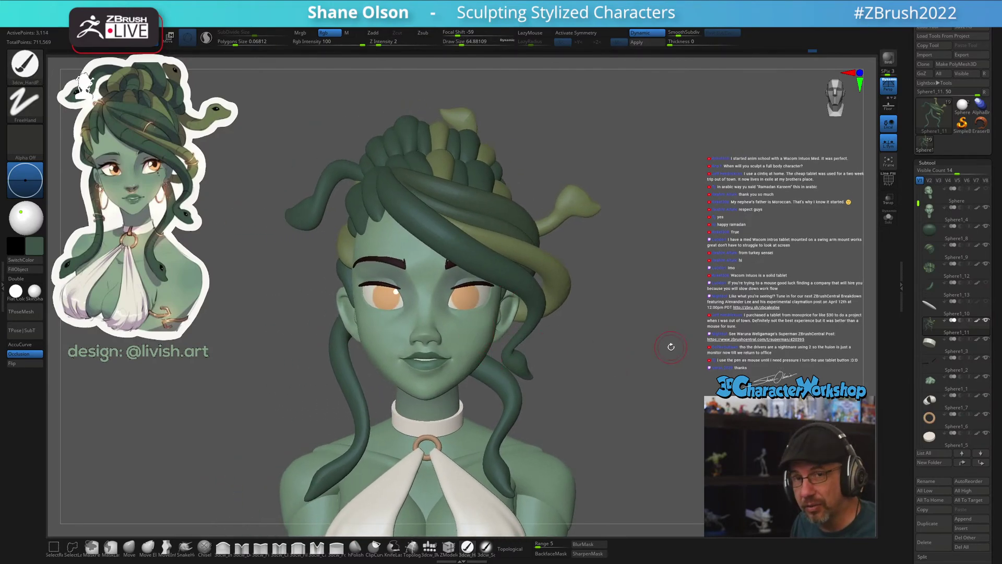
key(bracketright)
key(bracketright)
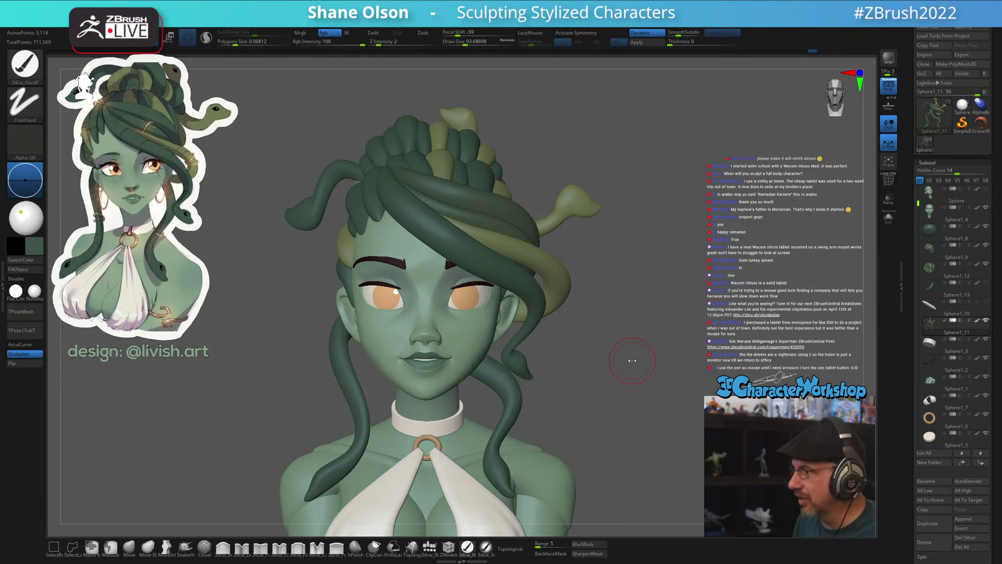
mouse_move(631, 354)
mouse_down()
mouse_move(641, 335)
mouse_move(615, 339)
mouse_move(597, 371)
mouse_move(609, 362)
mouse_up()
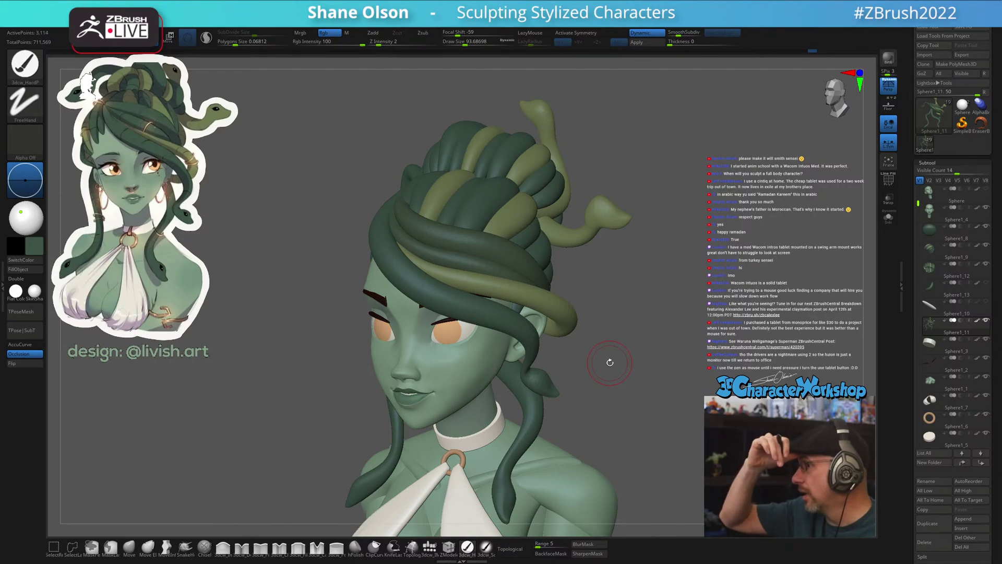
mouse_move(610, 362)
mouse_down()
mouse_move(622, 385)
mouse_move(613, 398)
mouse_move(625, 409)
mouse_move(588, 400)
mouse_move(629, 398)
mouse_move(618, 399)
mouse_move(653, 383)
mouse_up()
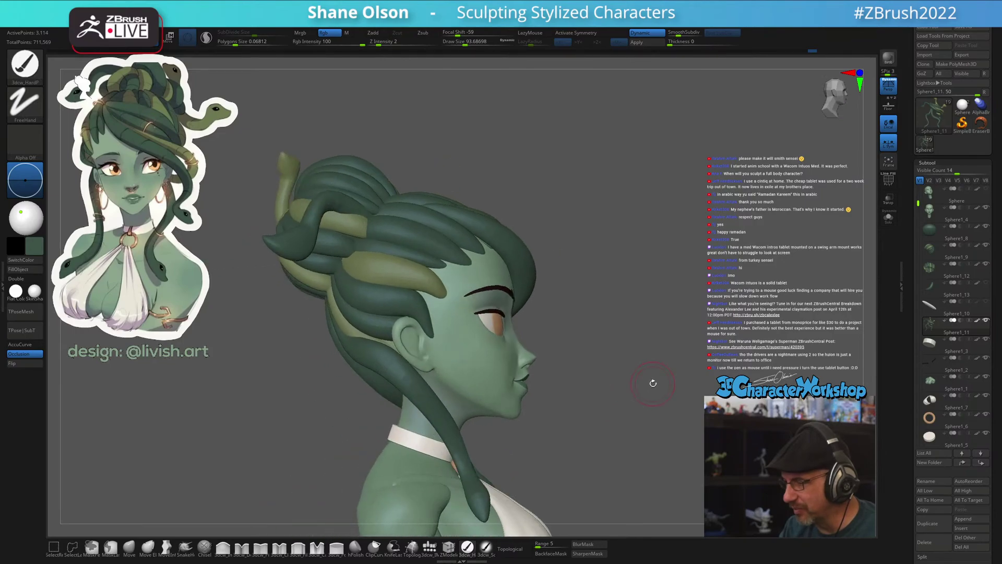
drag(300, 382, 334, 377)
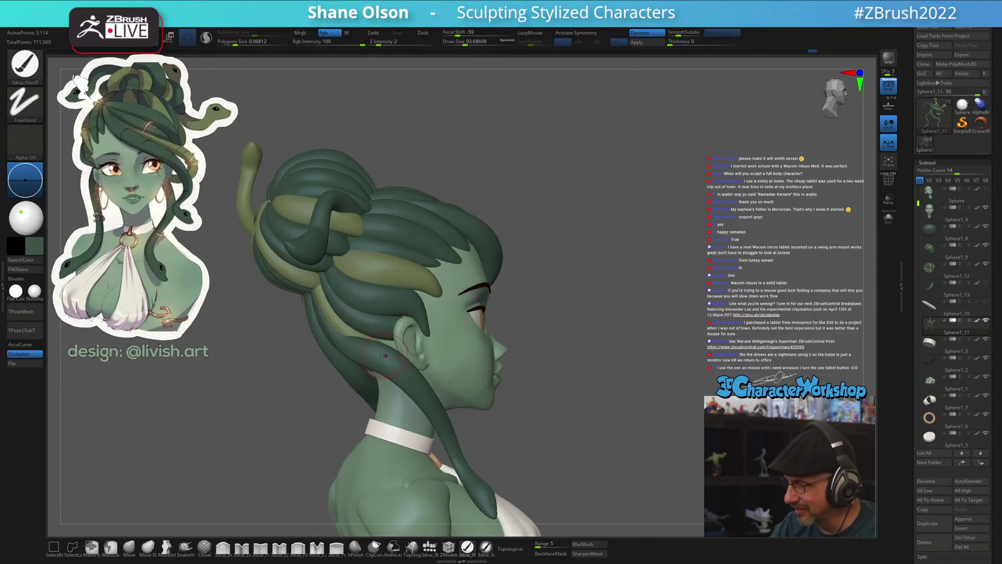
Show the polygroup wireframe and set up the Move brush at a draw size of about 318 over the snake behind the ear
key(shift+f)
key(bracketright)
key(bracketright)
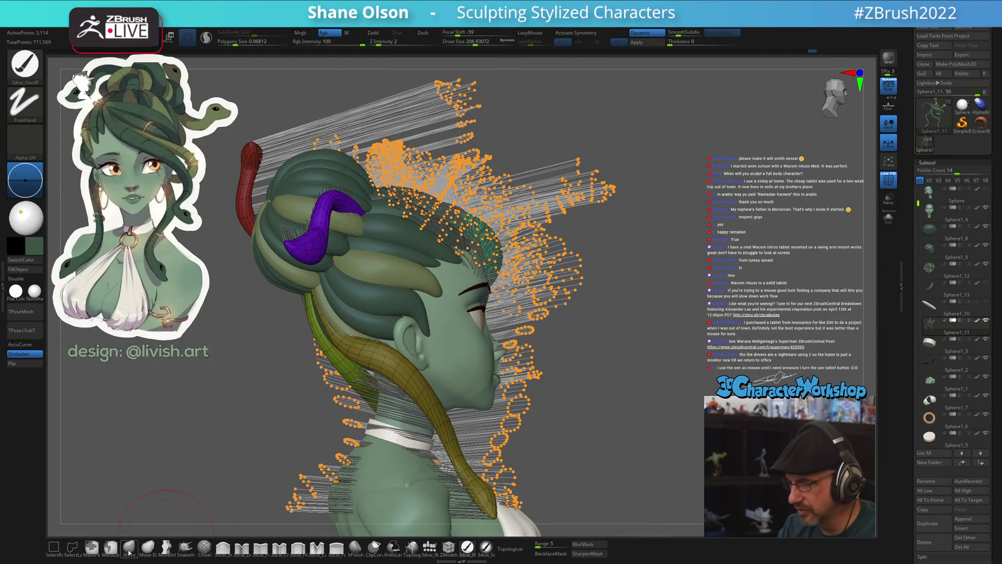
click(189, 473)
key(bracketright)
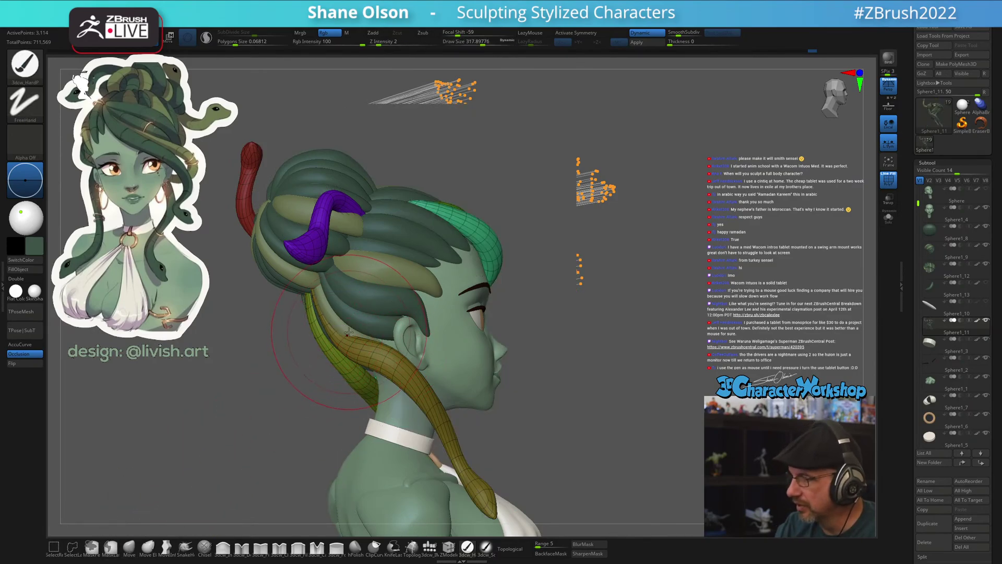
click(129, 550)
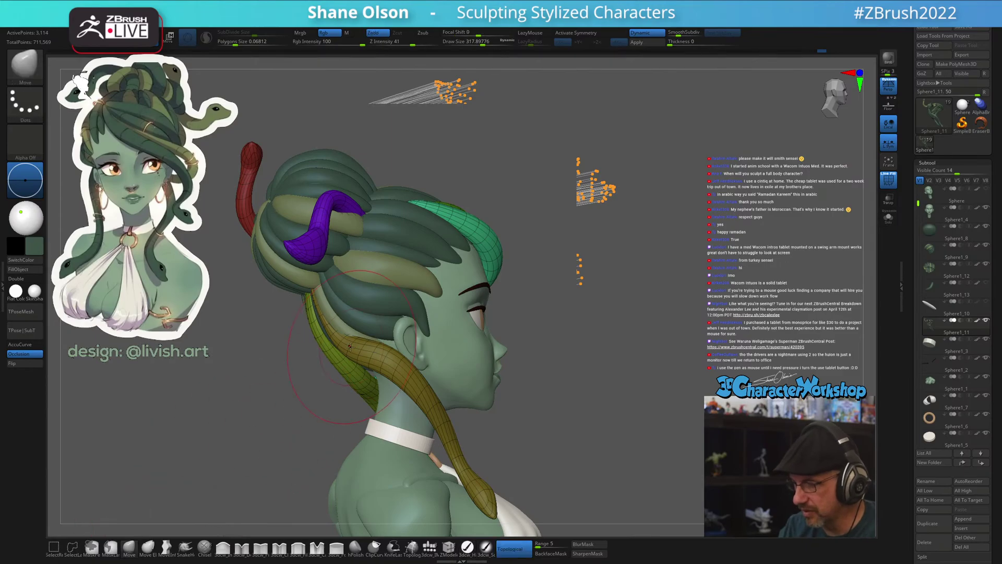
mouse_move(616, 418)
mouse_down()
mouse_move(650, 419)
mouse_move(593, 414)
mouse_move(634, 430)
mouse_up()
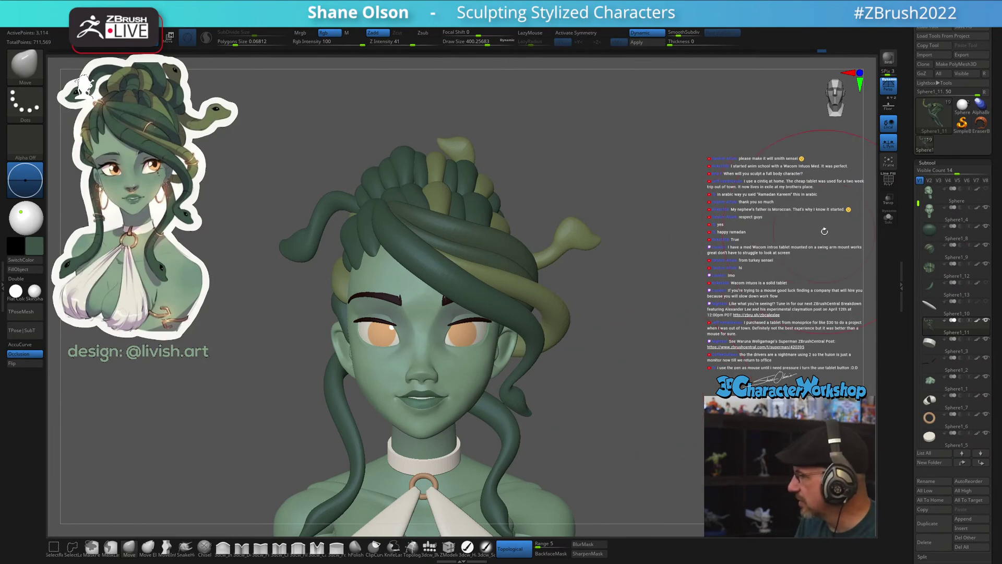
Delete the plain white eyeball subtool and make the eyeballs with the painted orange irises active
drag(921, 204, 920, 281)
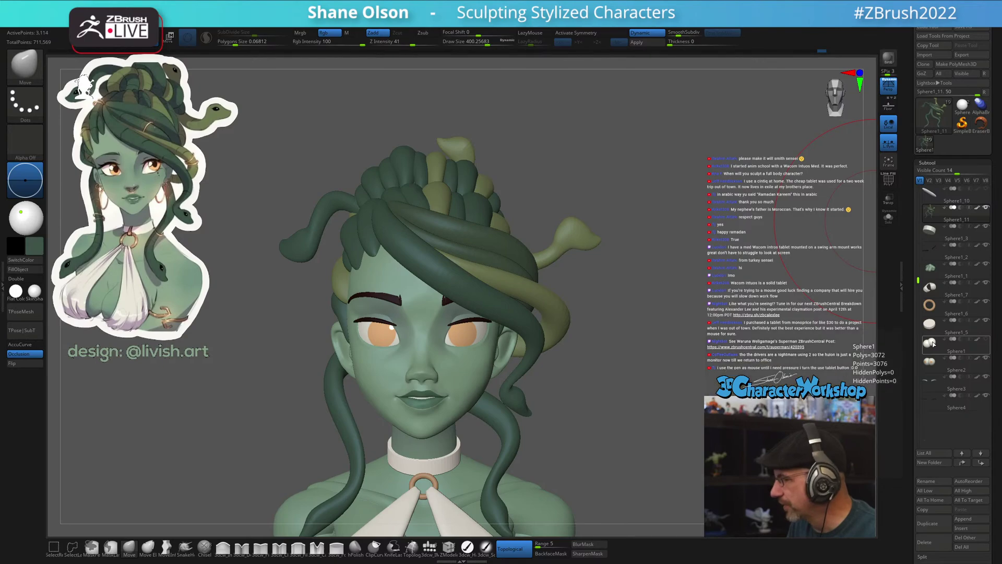
click(932, 343)
click(927, 523)
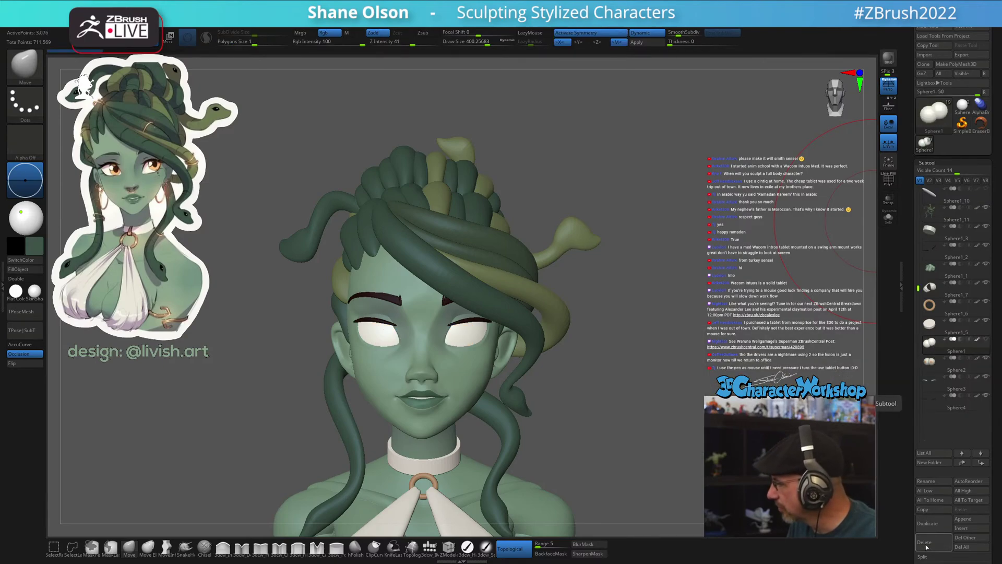
click(861, 554)
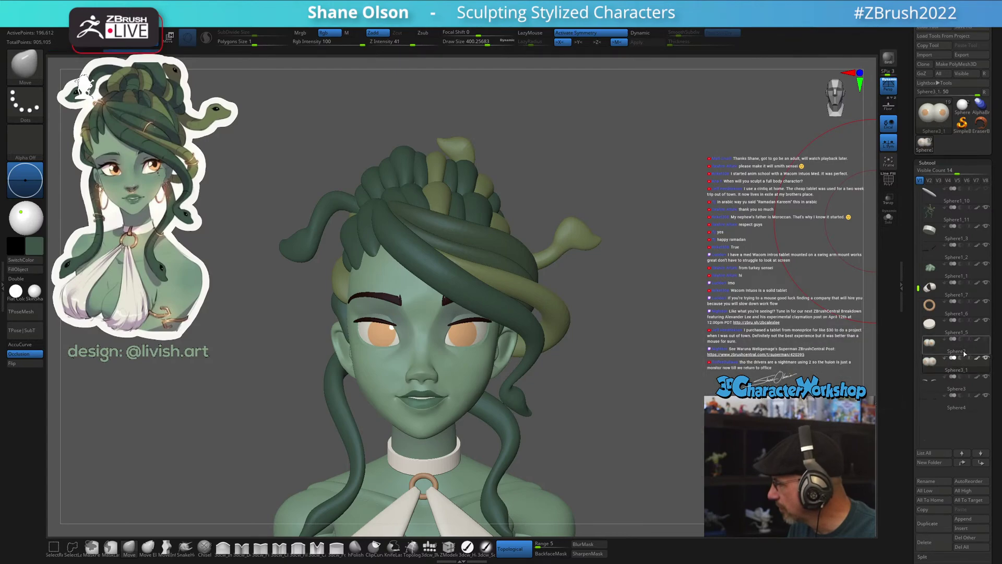
Isolate the eyeball subtool in Solo mode and frame it at a slight angle
mouse_move(678, 308)
ctrl+right_down()
mouse_move(731, 318)
mouse_move(778, 309)
ctrl+right_up()
key(s)
click(705, 323)
click(889, 216)
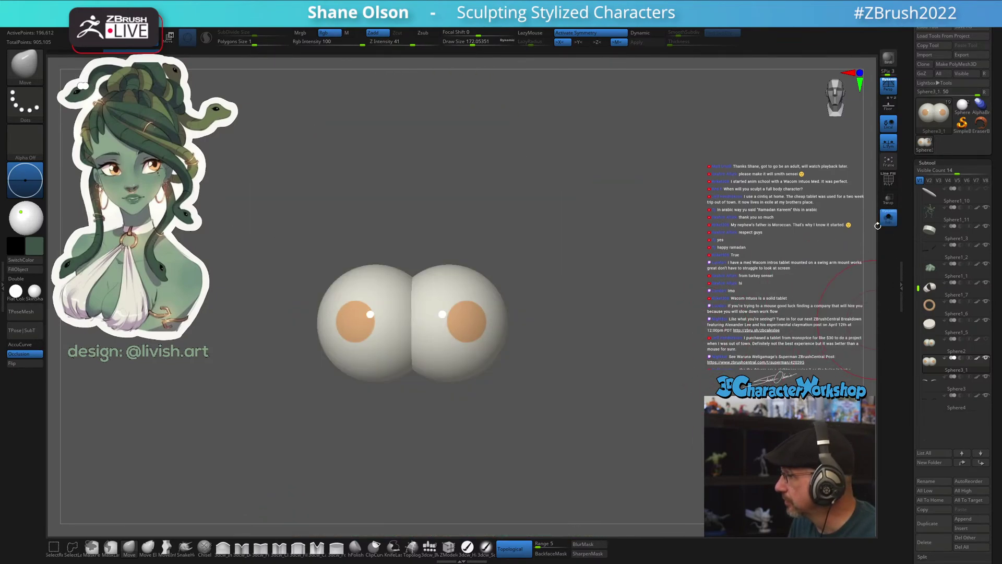
ctrl+right_drag(634, 280, 636, 282)
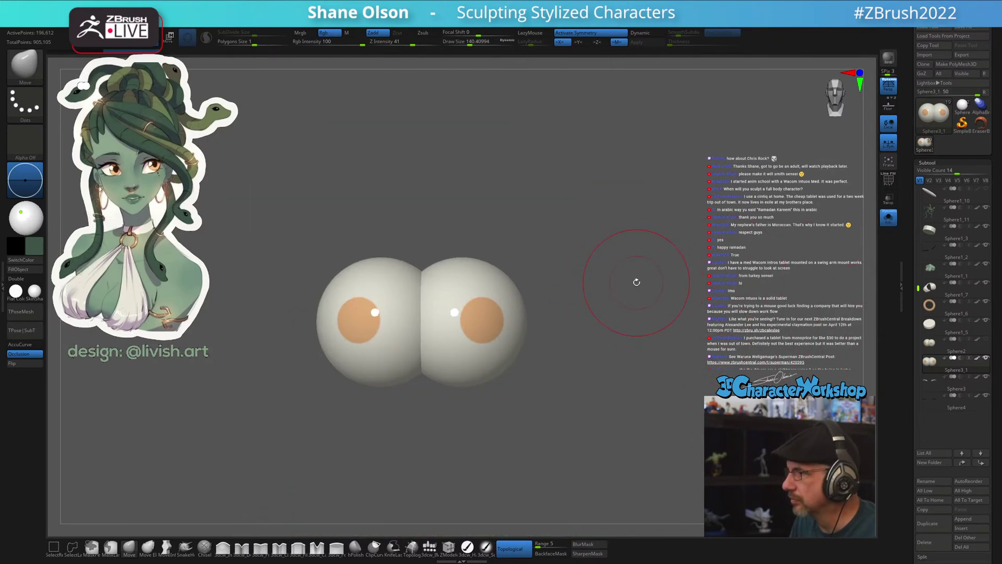
drag(572, 404, 553, 401)
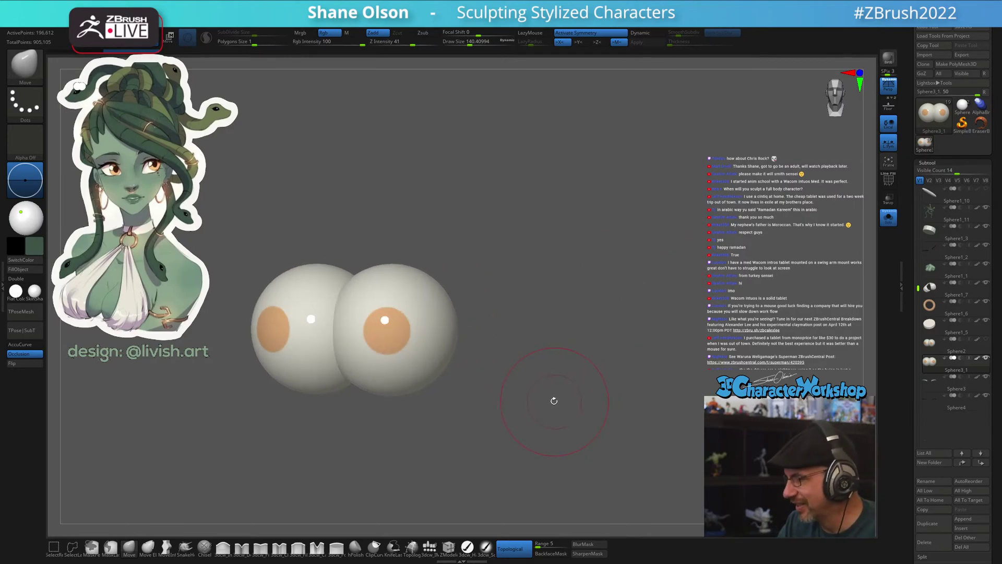
mouse_move(514, 366)
alt+mouse_down()
mouse_move(579, 385)
mouse_move(571, 408)
alt+mouse_up()
Reduce the draw size to about 37 and switch to the hard paint brush
key(s)
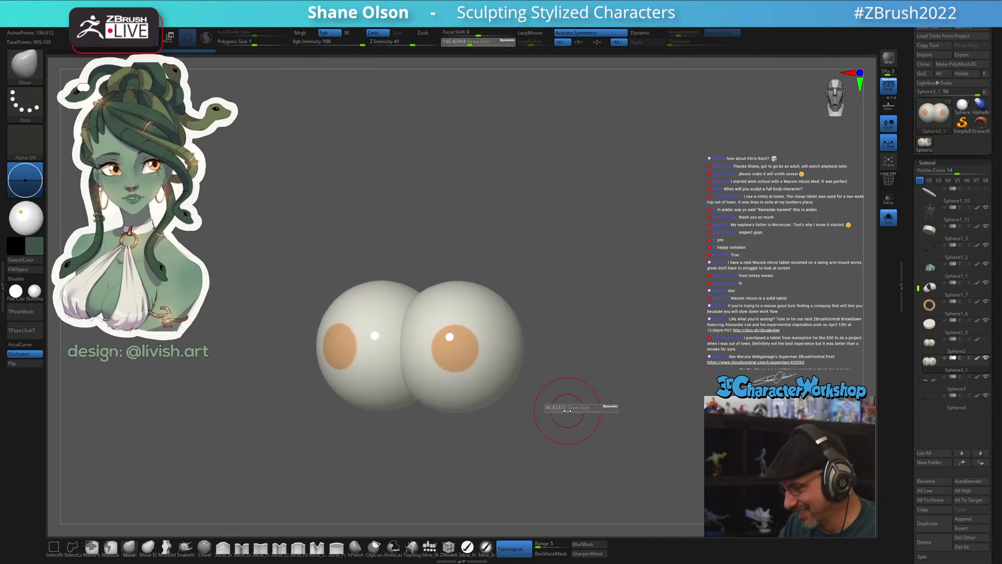
ctrl+right_drag(566, 405, 566, 414)
mouse_move(566, 414)
alt+mouse_down()
mouse_move(589, 399)
mouse_move(609, 403)
alt+mouse_up()
ctrl+right_drag(608, 361, 621, 319)
key(s)
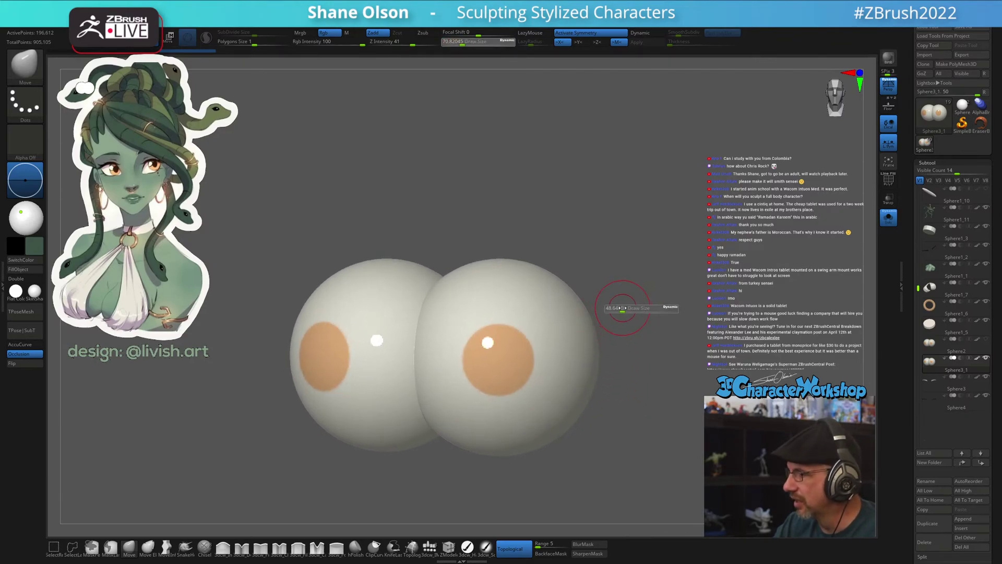
drag(625, 308, 618, 309)
click(467, 546)
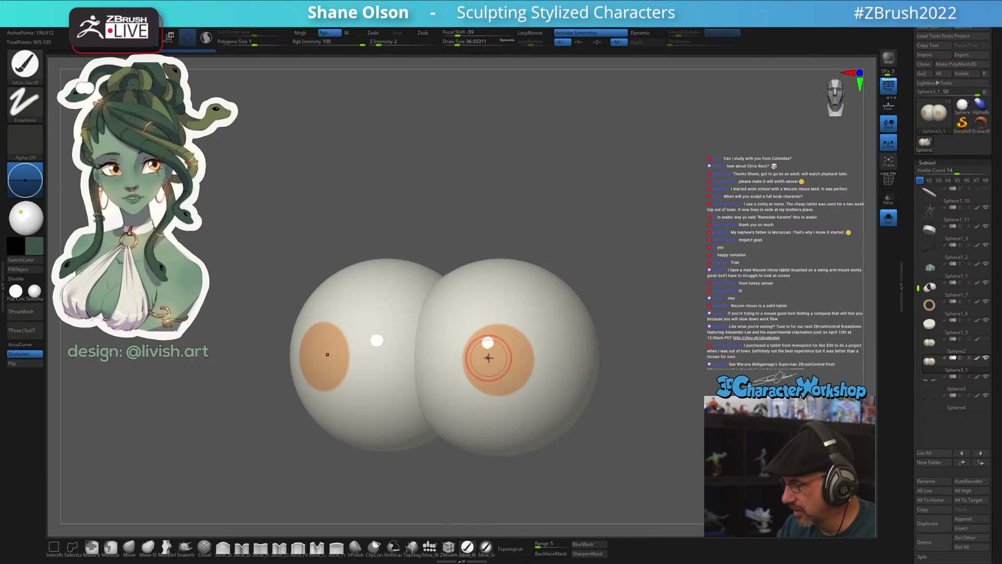
Enlarge the paint brush to a draw size of about 55 to match the iris, and leave Solo mode
key(s)
drag(490, 358, 496, 358)
ctrl+right_drag(506, 338, 485, 386)
key(s)
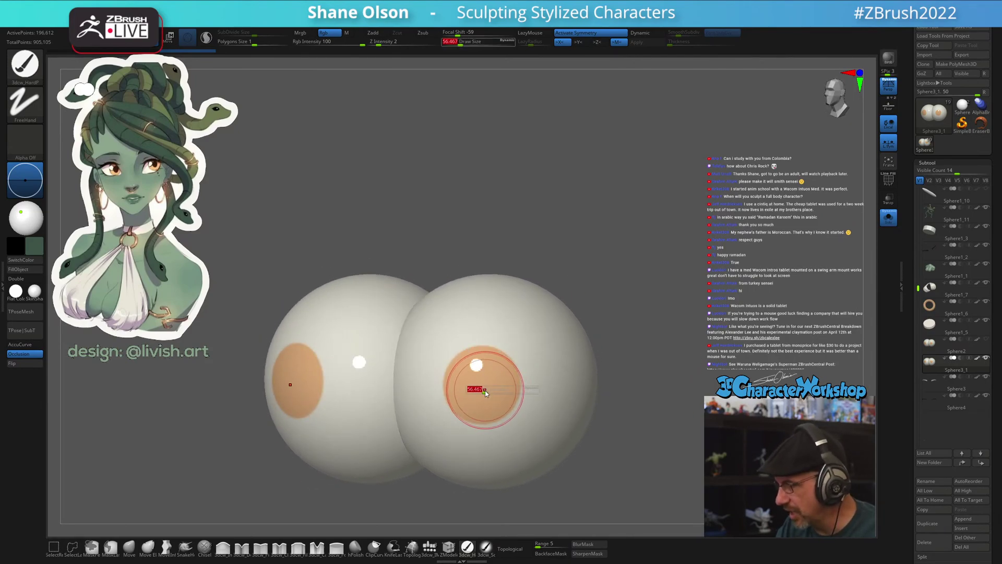
drag(484, 389, 483, 389)
right_drag(480, 381, 484, 384)
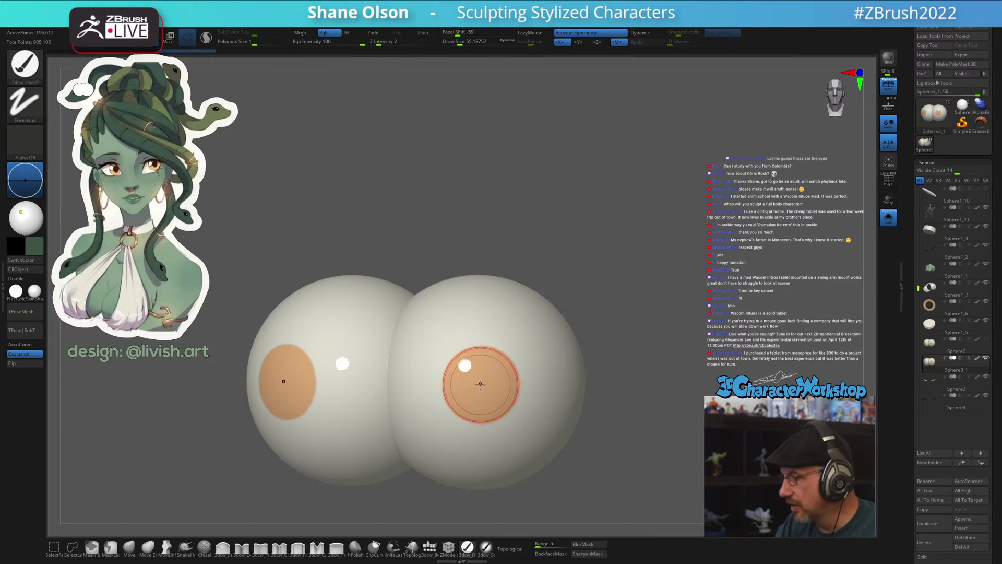
right_drag(489, 386, 486, 359)
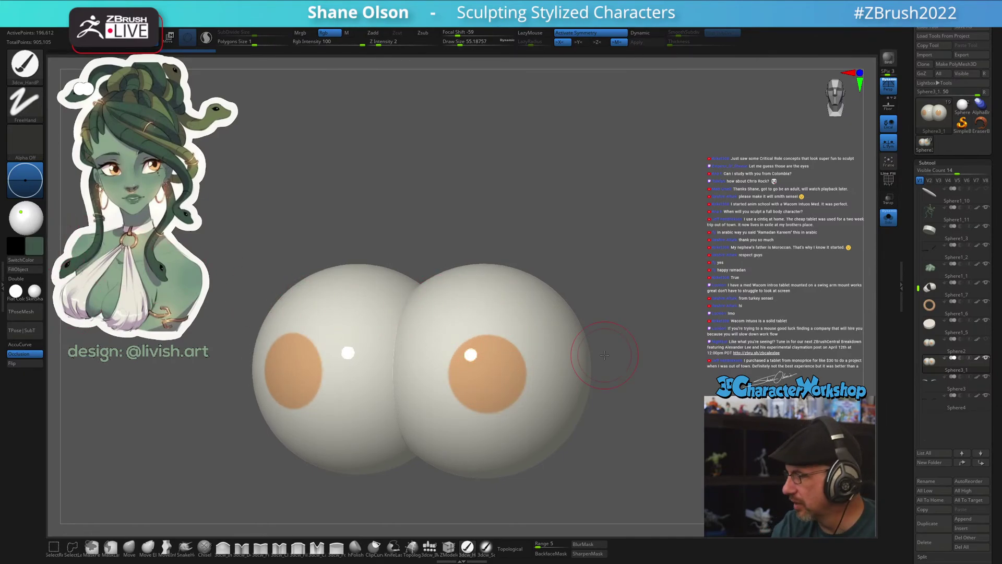
click(891, 221)
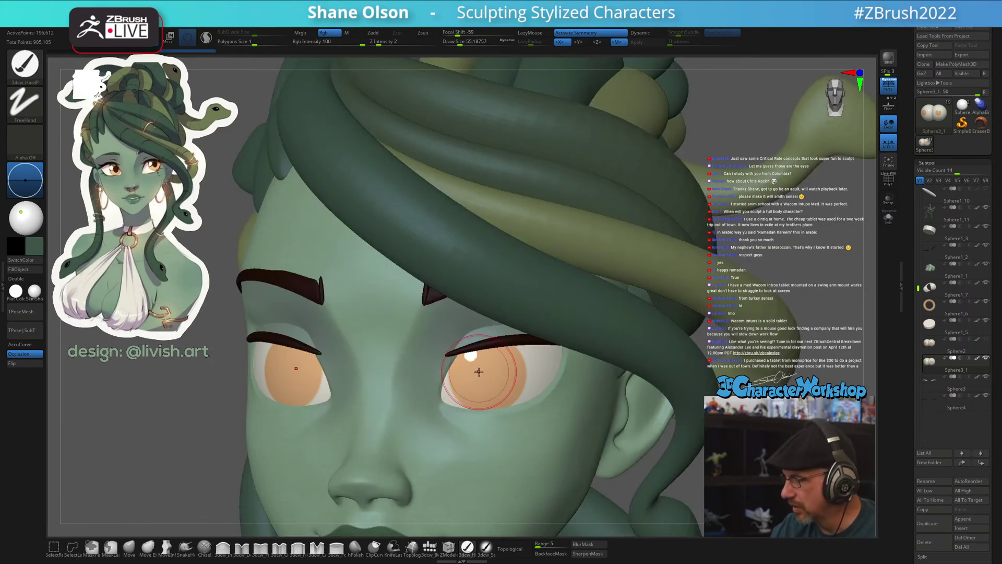
Try painting both orange irises dark brown, leaving a thin orange rim
mouse_move(478, 372)
right_down()
mouse_move(483, 360)
mouse_move(484, 374)
right_up()
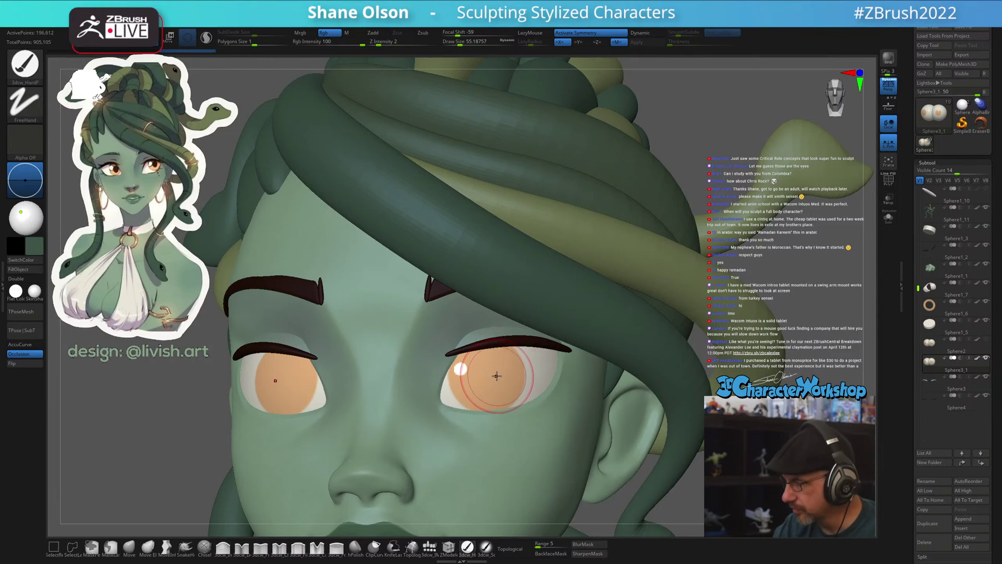
click(34, 246)
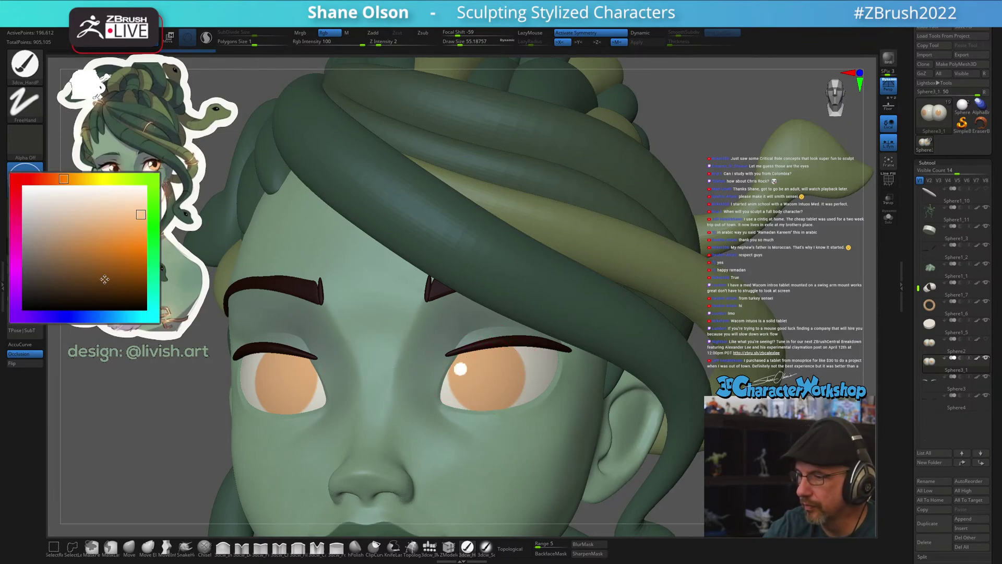
click(87, 291)
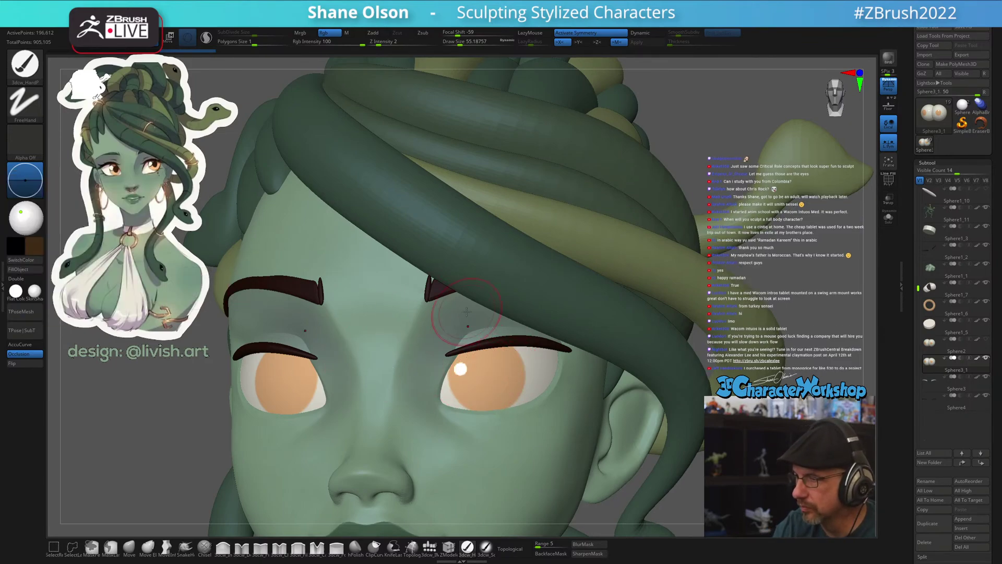
right_drag(550, 340, 506, 348)
mouse_move(490, 339)
mouse_down()
mouse_move(479, 354)
mouse_move(470, 347)
mouse_move(481, 359)
mouse_up()
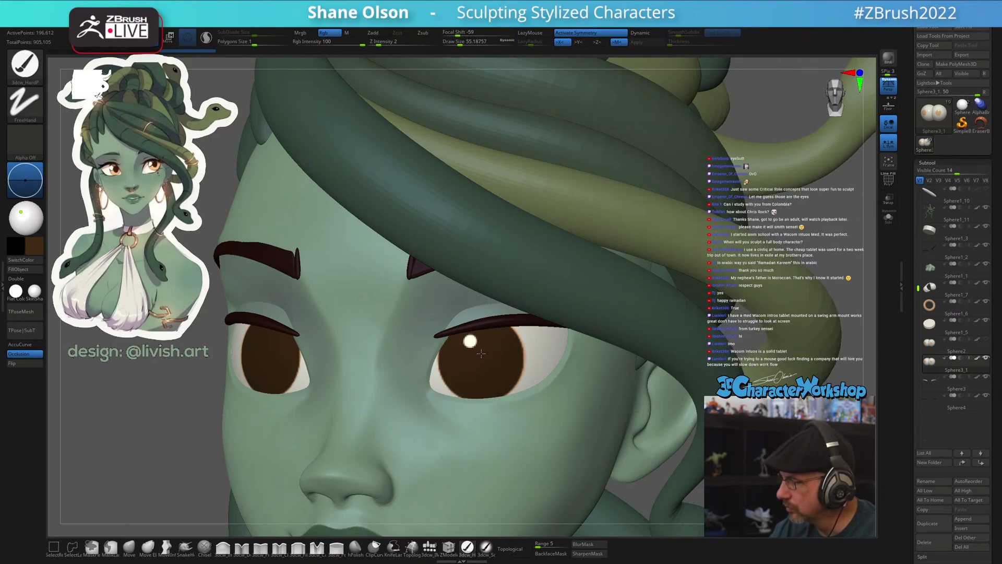
mouse_move(527, 412)
right_down()
mouse_move(543, 389)
mouse_move(658, 387)
mouse_move(516, 399)
right_up()
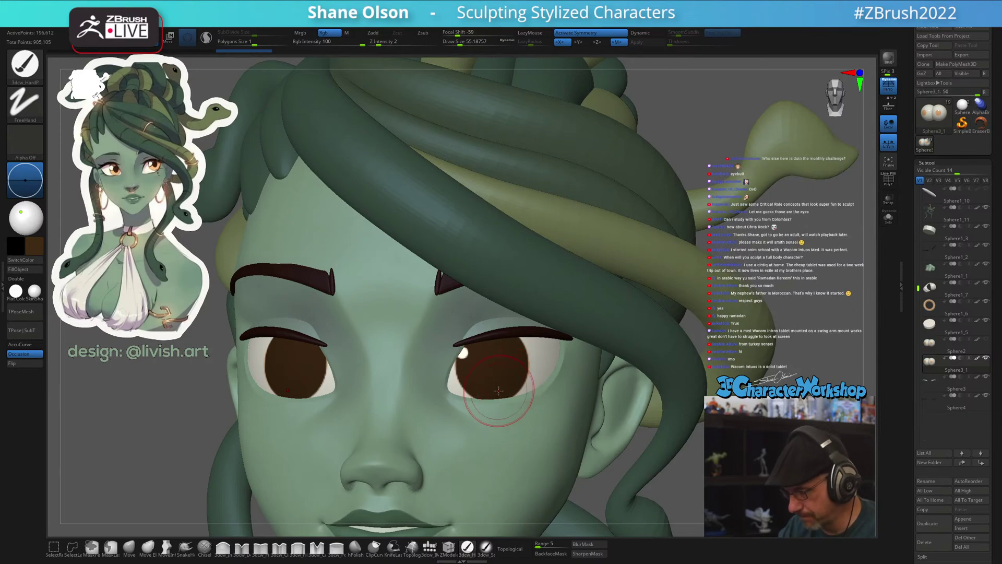
Try painting a light orange fill inside the dark brown irises at a draw size of about 51
key(z)
key(c)
key(z)
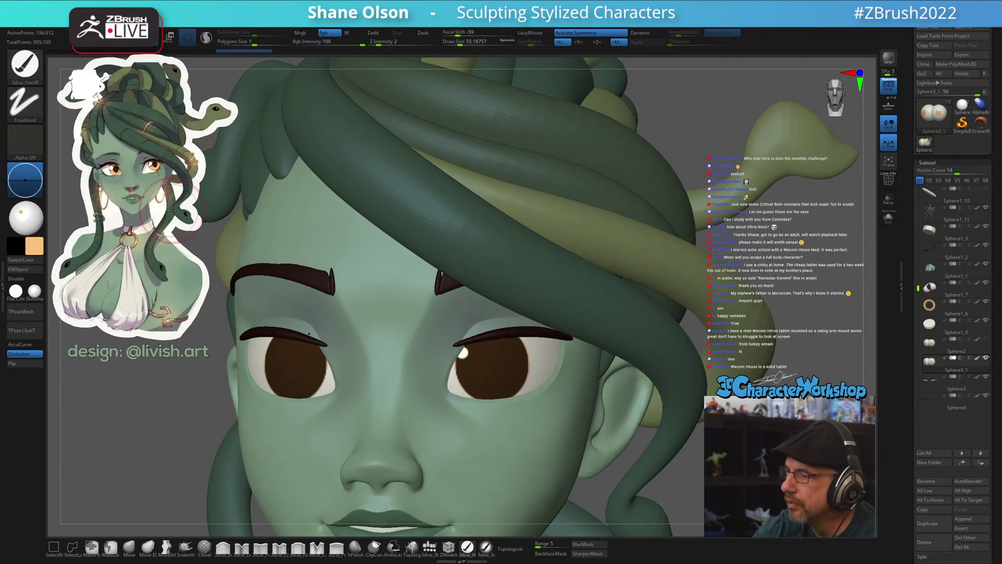
mouse_move(524, 339)
mouse_down()
mouse_move(472, 376)
mouse_move(490, 397)
mouse_move(495, 366)
mouse_up()
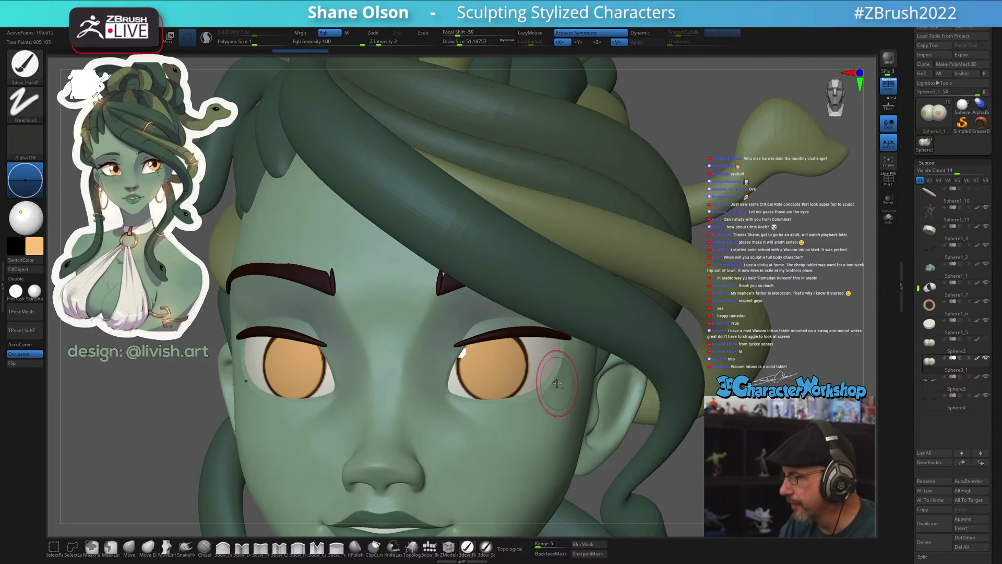
Undo the light orange and dark brown strokes on the irises
right_drag(537, 414, 579, 365)
key(ctrl)
key(ctrl+z)
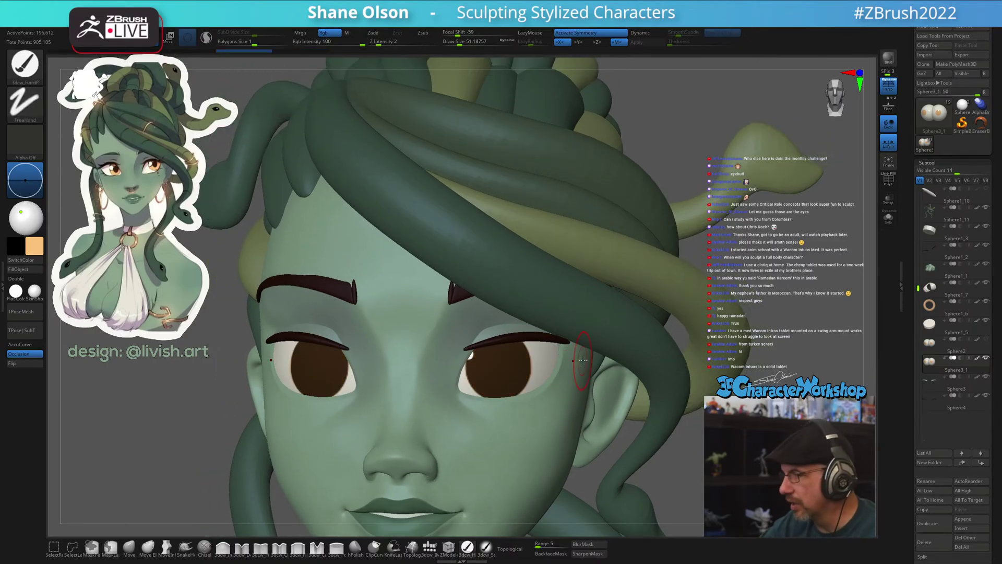
key(ctrl+shift+z)
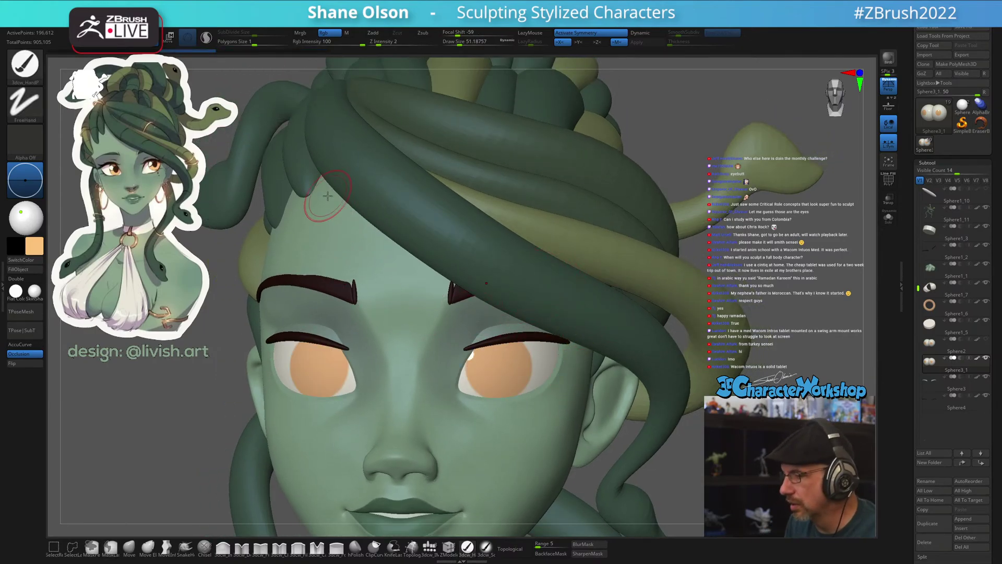
Subdivide the eyeball subtool one more level
key(ctrl+d)
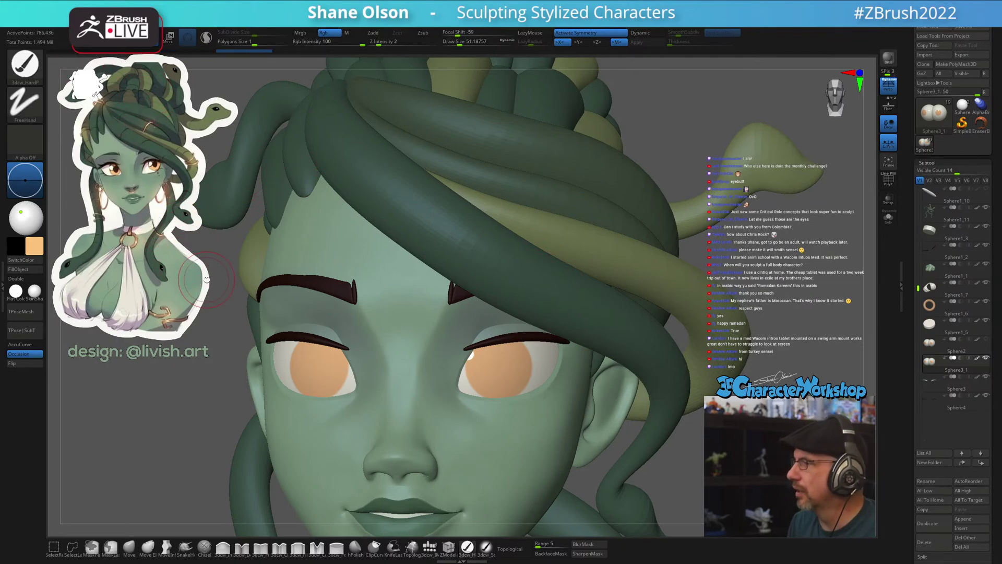
right_drag(206, 280, 198, 254)
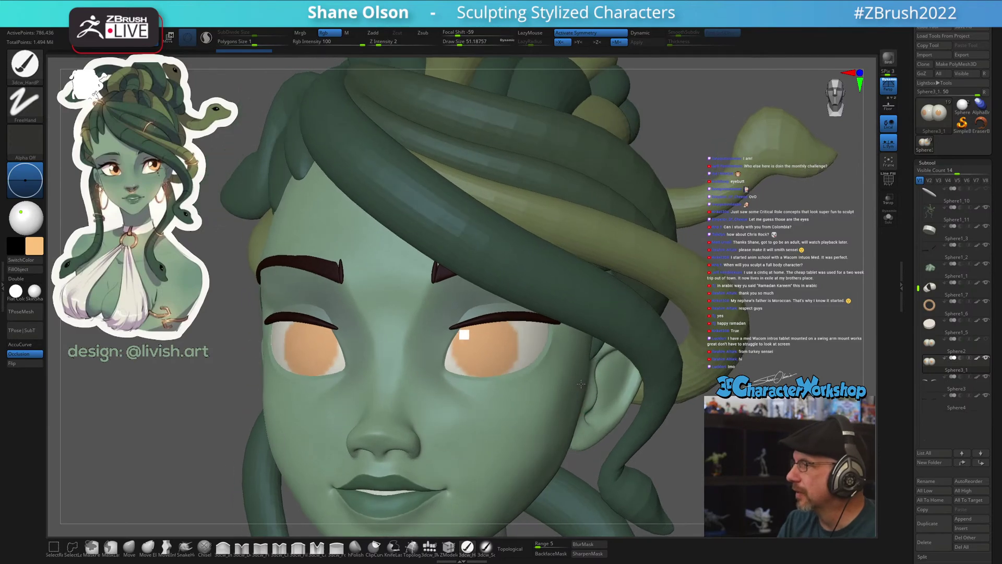
mouse_move(537, 336)
right_down()
mouse_move(526, 350)
mouse_move(479, 335)
mouse_move(487, 329)
right_up()
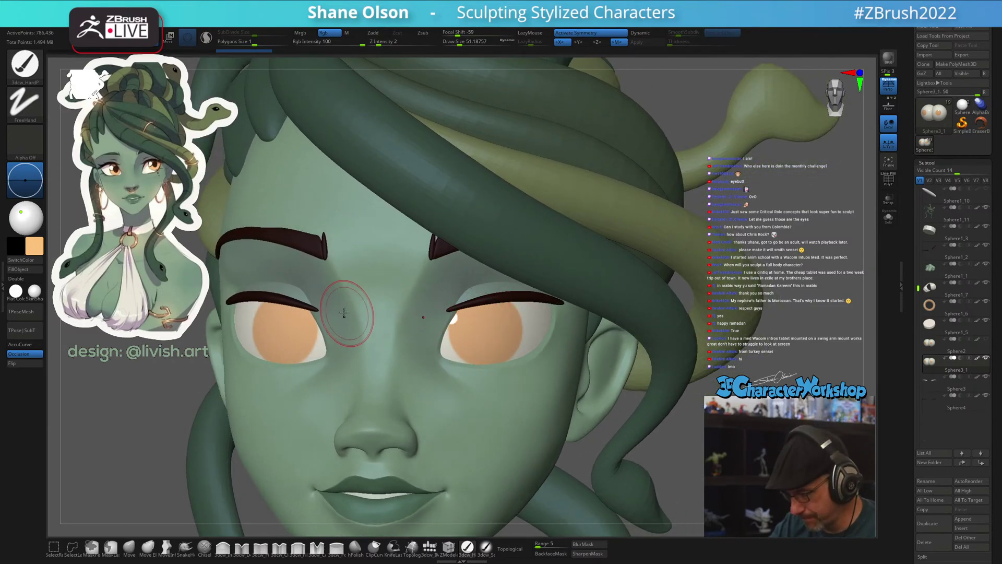
Sample a dark reddish brown and paint both irises with it at a draw size of about 55
key(z)
key(c)
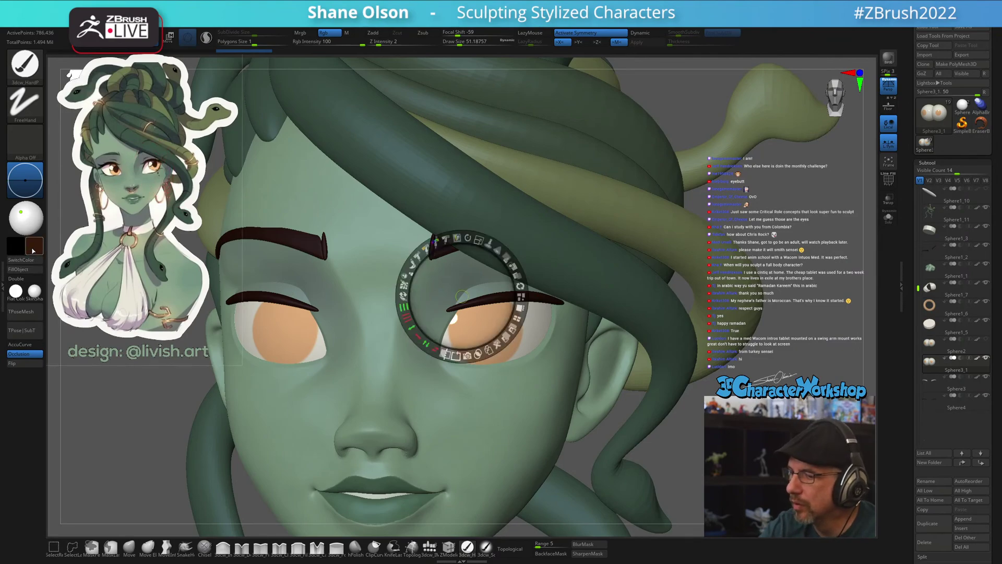
key(z)
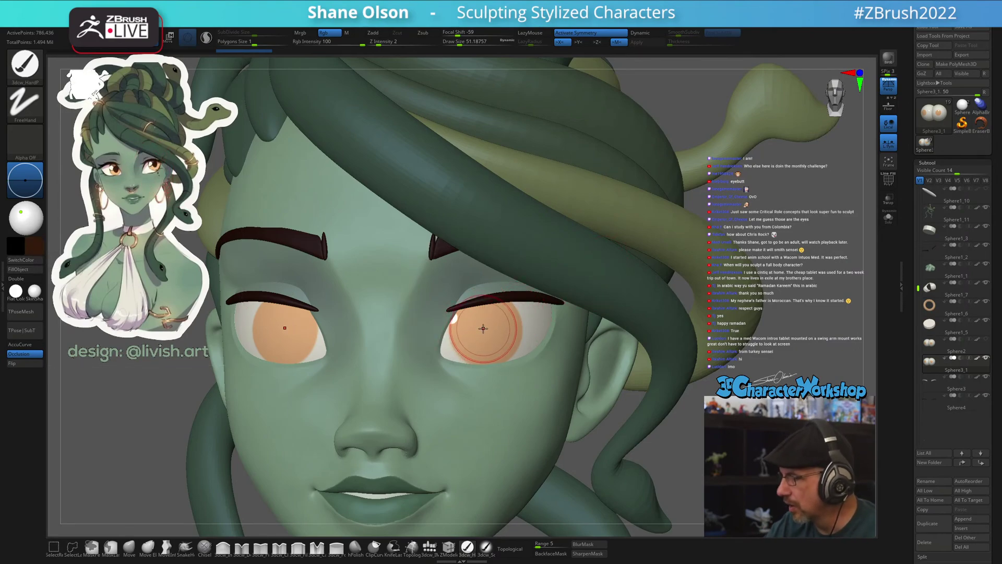
key(bracketright)
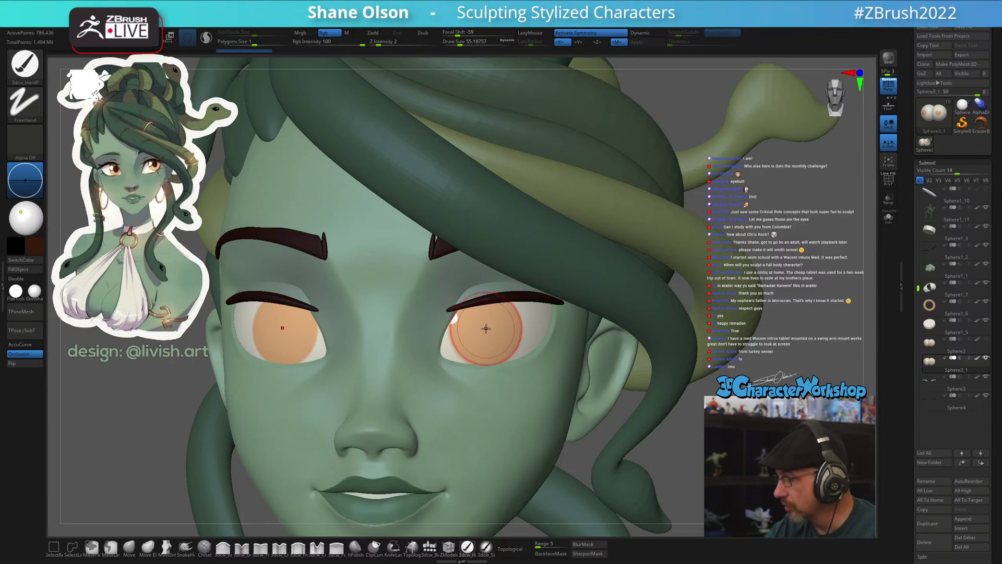
click(485, 329)
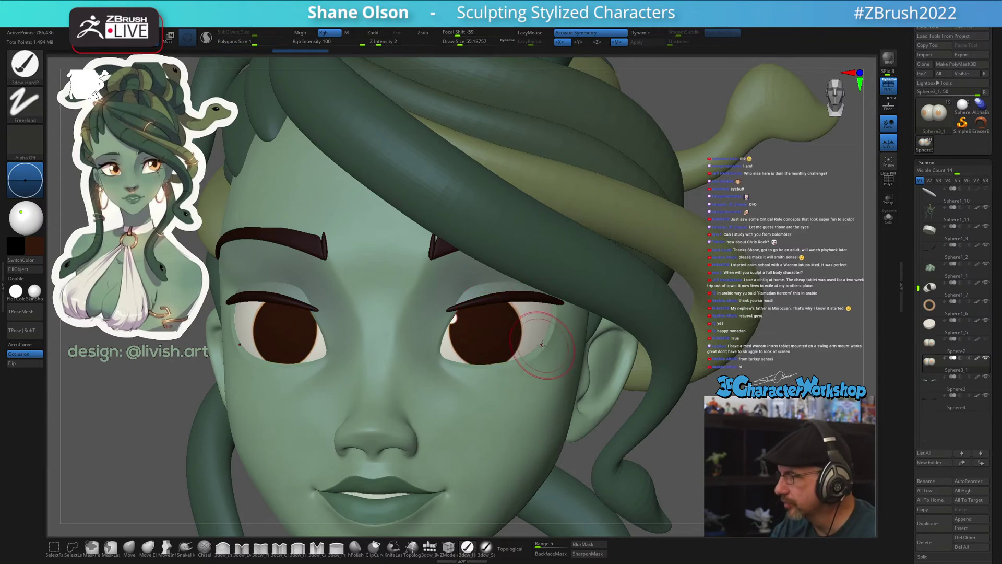
right_drag(526, 358, 528, 337)
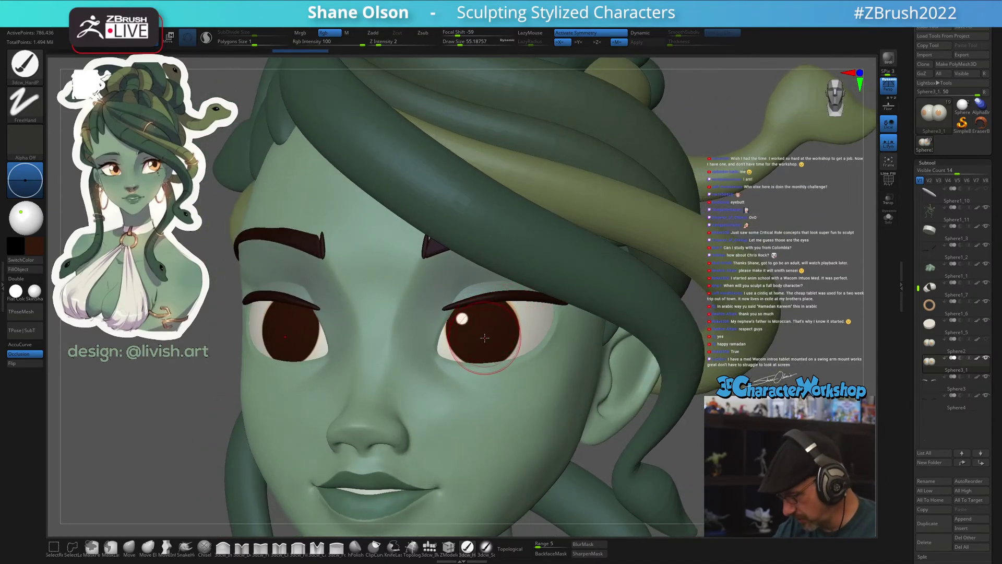
key([)
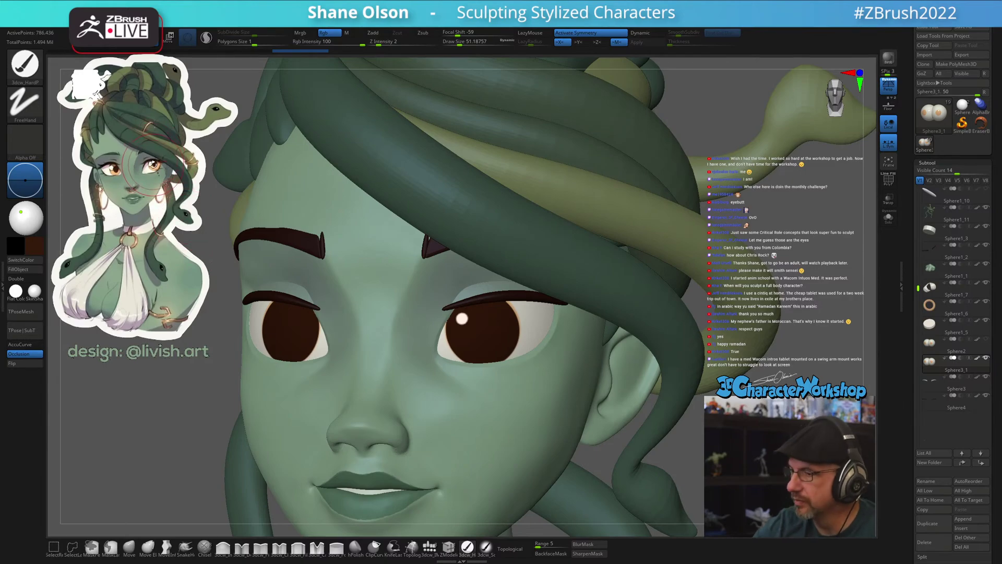
Try painting a sampled light orange inside the dark brown irises at a draw size of about 51
key(z)
key(z)
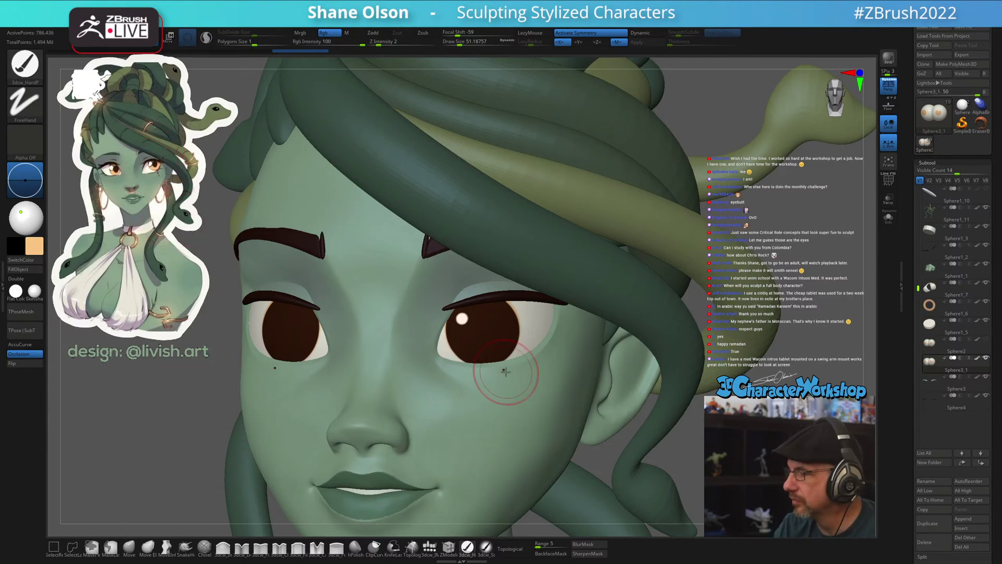
right_drag(503, 299, 486, 319)
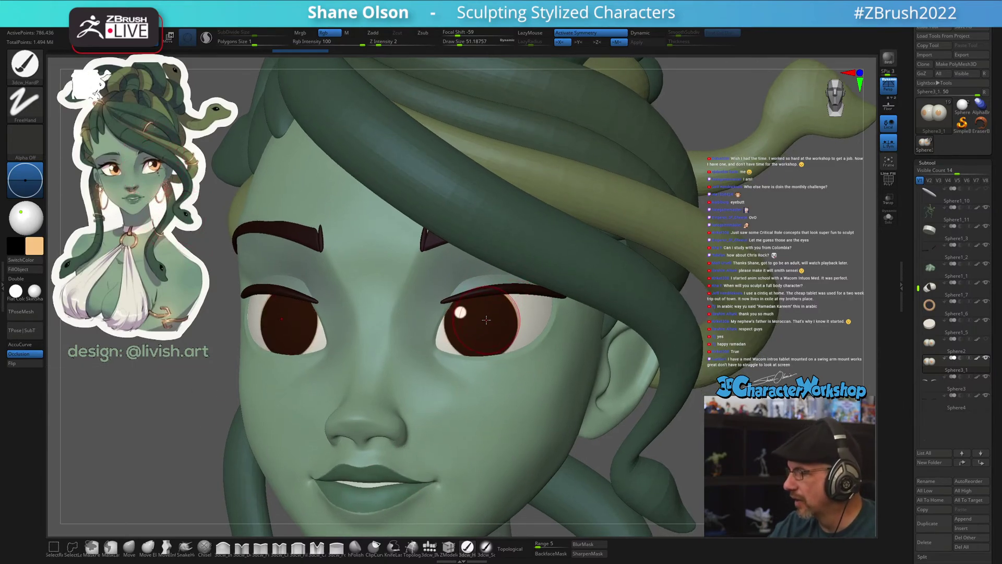
drag(483, 321, 482, 322)
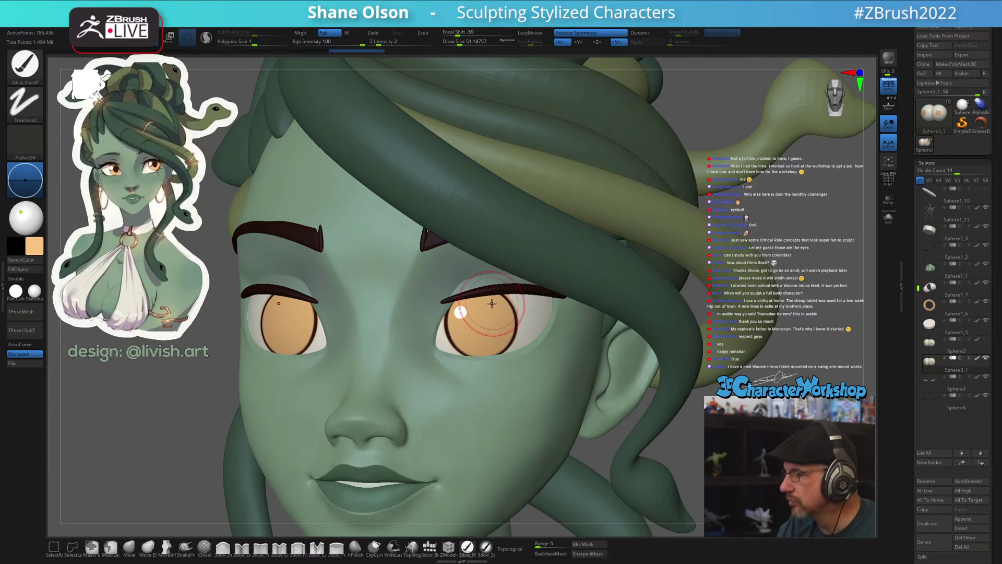
right_drag(492, 302, 564, 335)
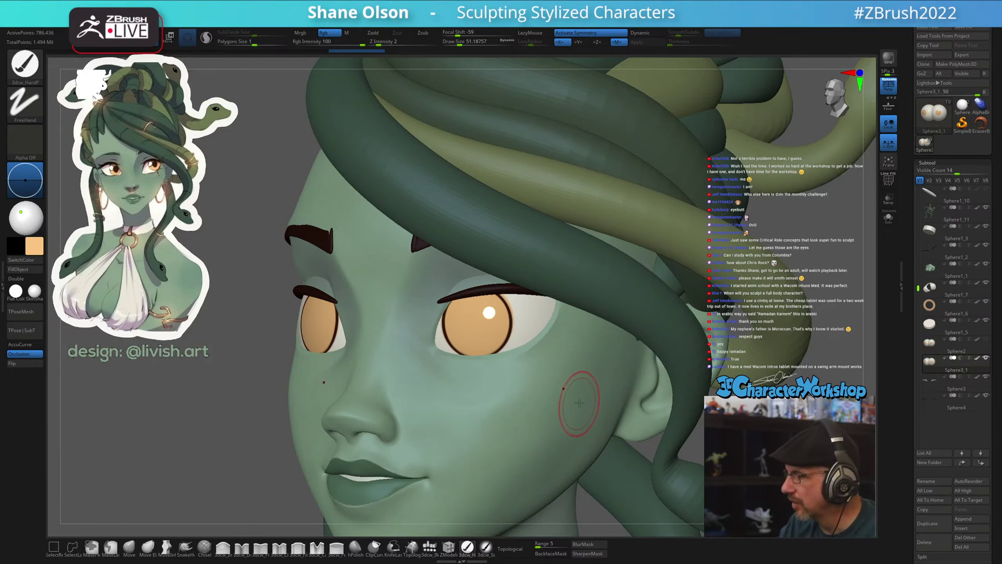
Undo the light orange fill and the dark brown strokes beneath it on both irises
key(ctrl+z)
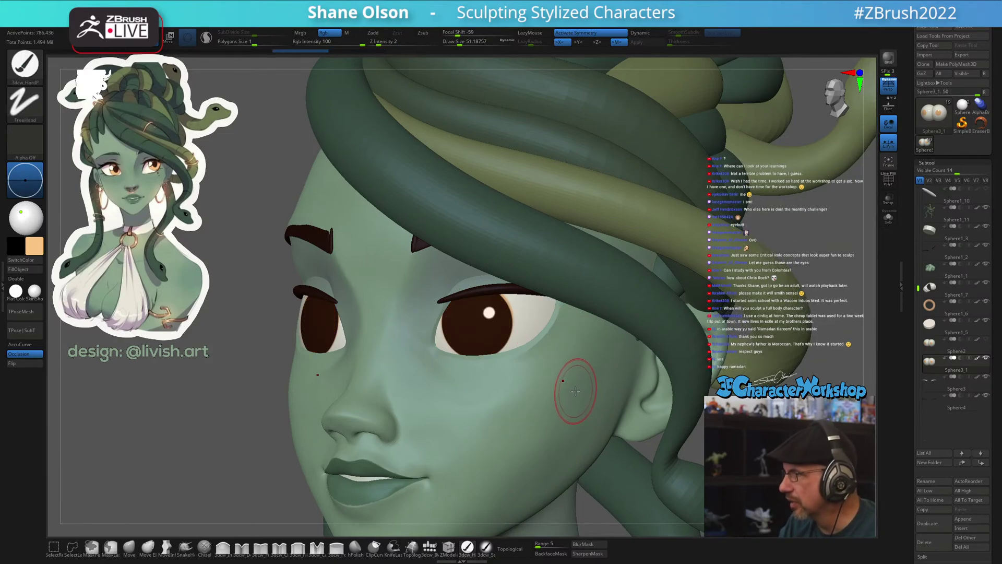
key(ctrl)
key(ctrl+shift+z)
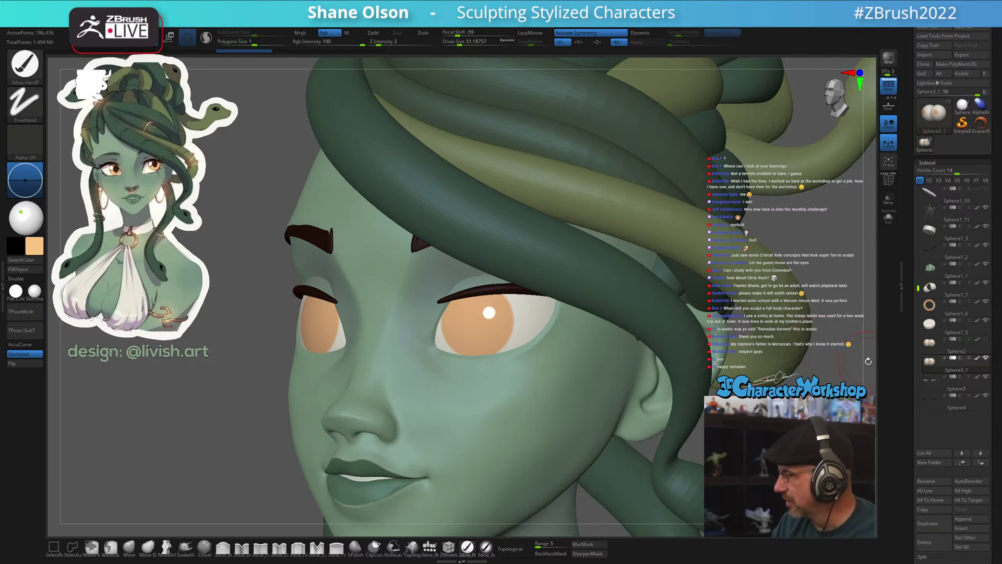
Isolate the eyeballs and repaint both irises with dark brown sampled from the reference image, at a draw size of about 55
click(888, 216)
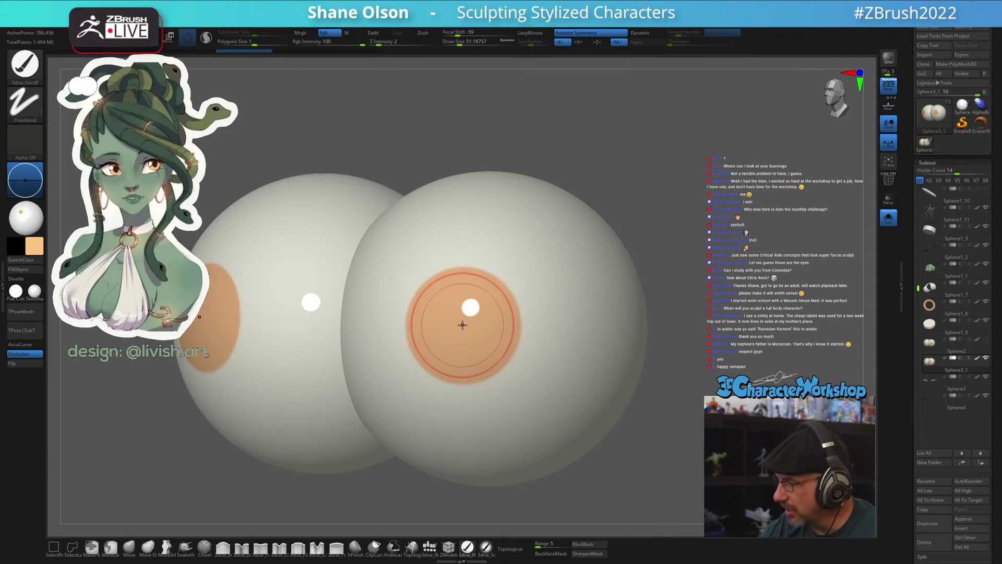
key(bracketright)
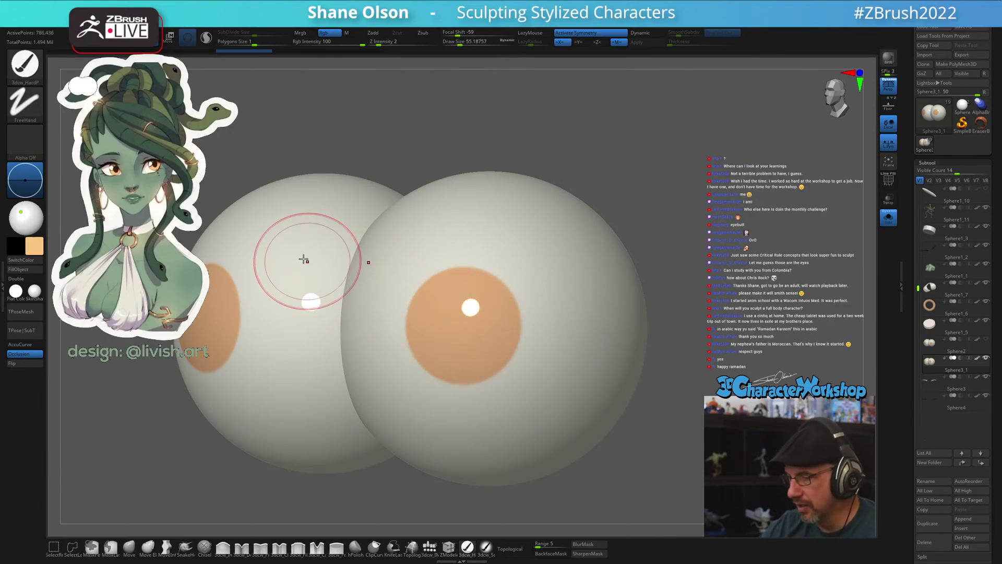
key(shift+z)
click(154, 163)
key(z)
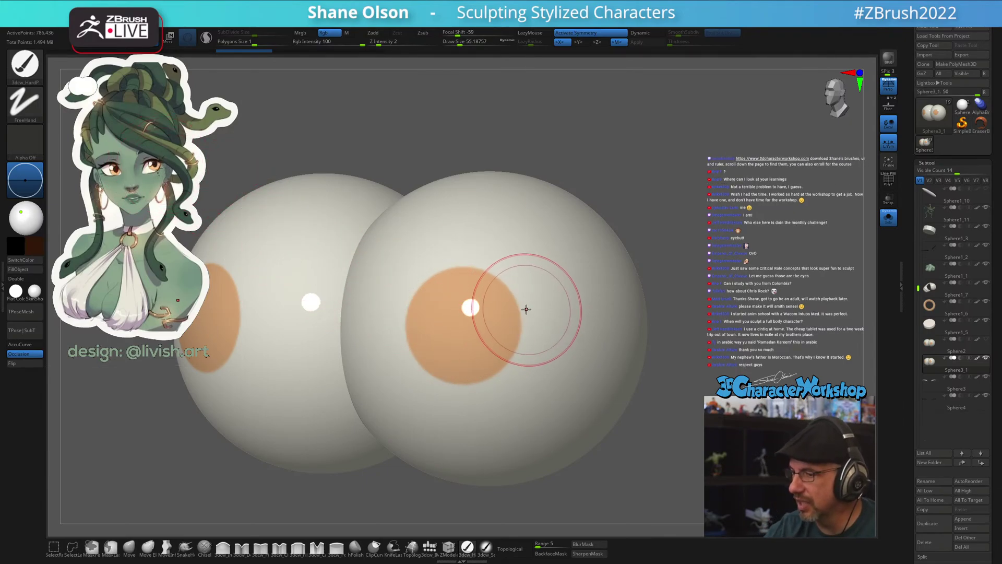
drag(462, 323, 460, 324)
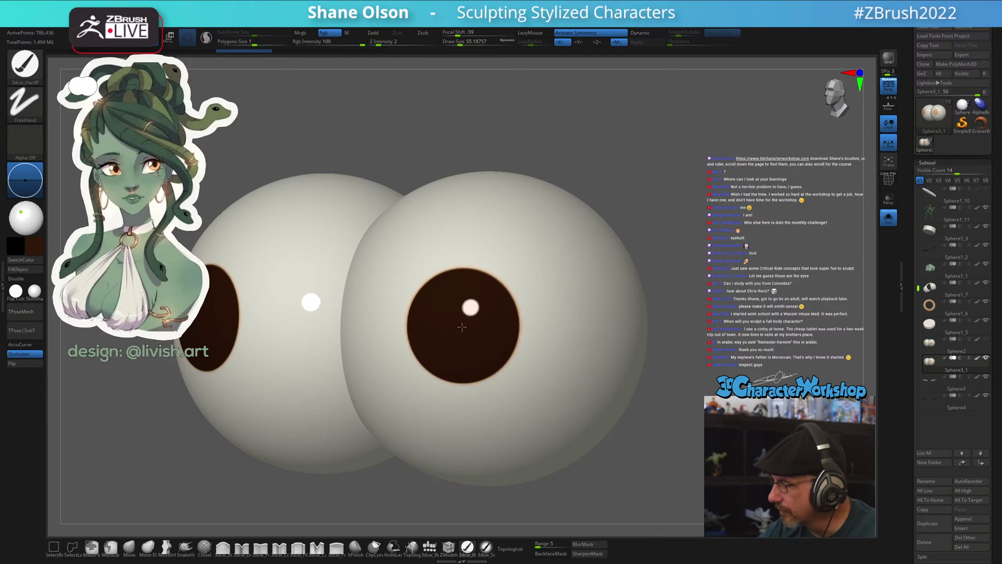
Paint a light orange fill inside the dark brown irises at a draw size of about 51, leaving a thin dark rim
mouse_move(497, 273)
right_down()
mouse_move(530, 311)
mouse_move(525, 318)
mouse_move(470, 302)
right_up()
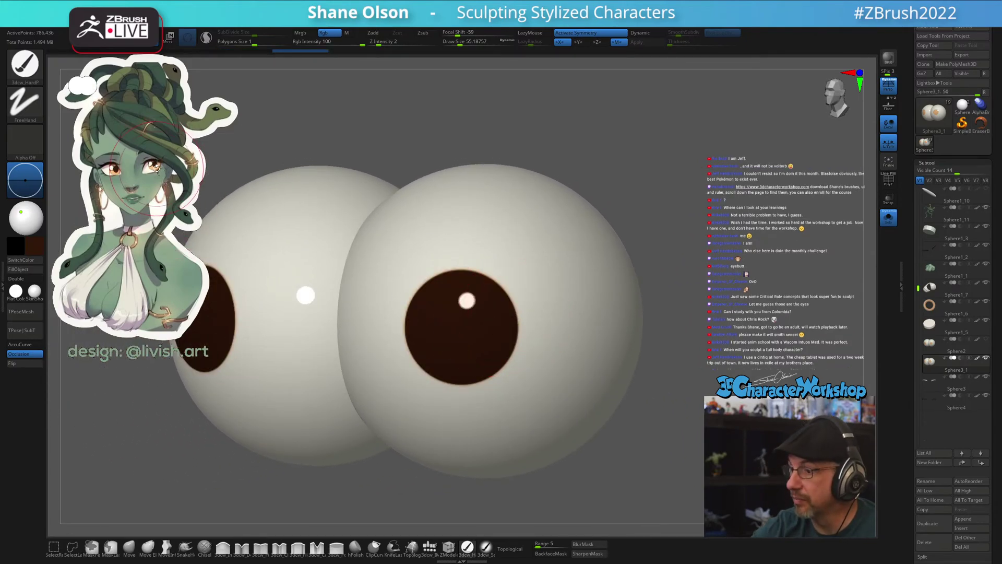
key(shift+z)
key(z)
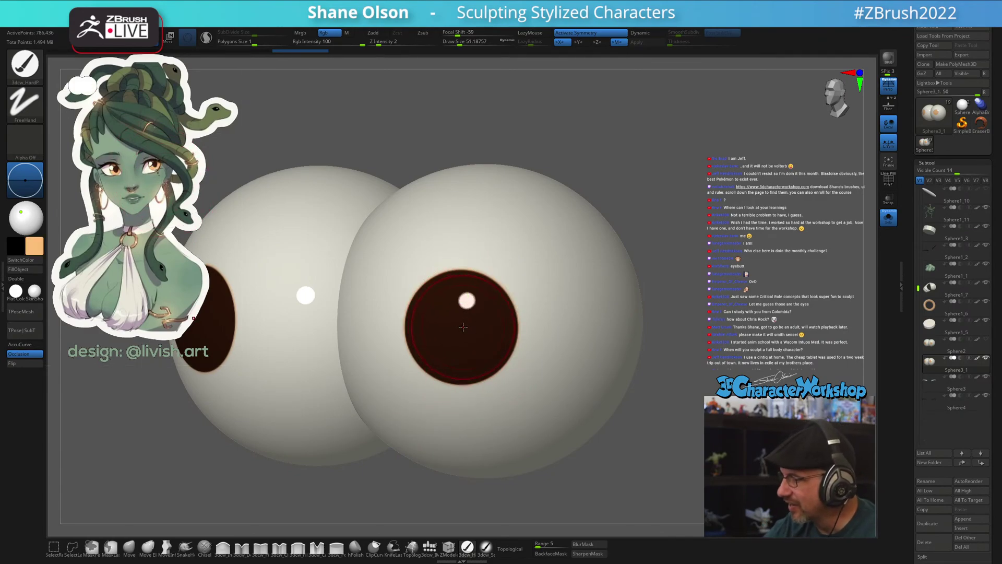
drag(462, 327, 459, 327)
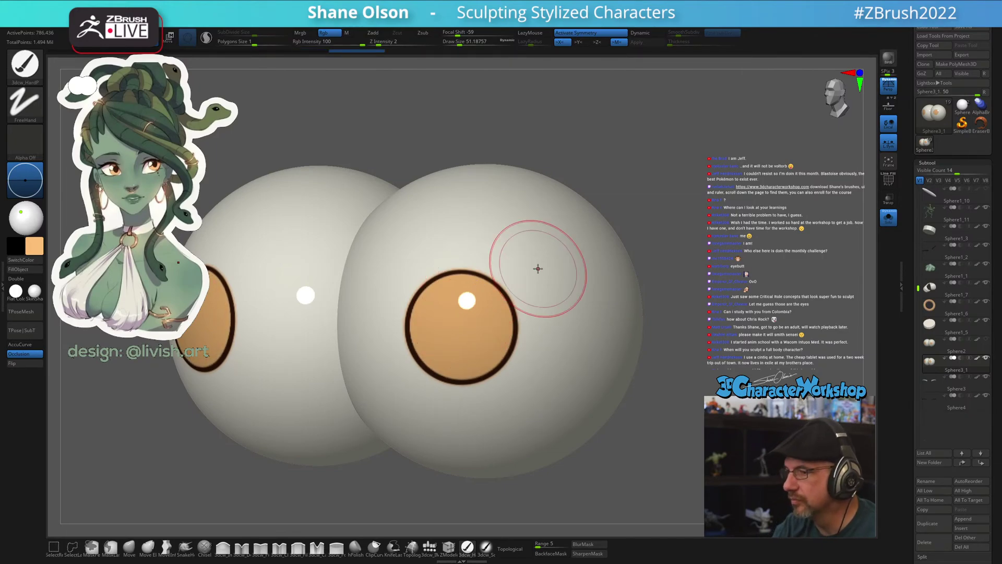
mouse_move(537, 268)
shift+right_down()
mouse_move(542, 281)
mouse_move(518, 282)
shift+right_up()
drag(458, 326, 461, 328)
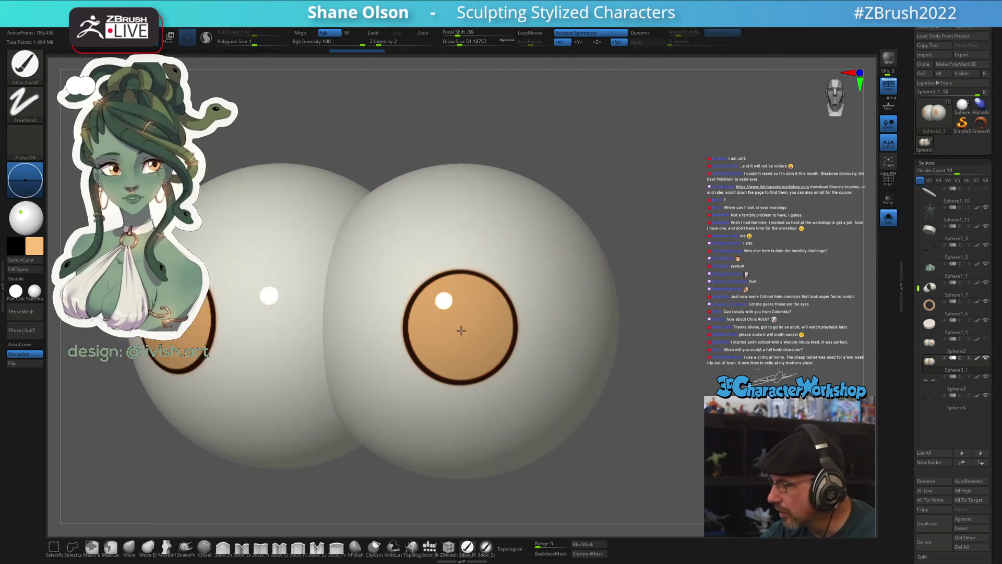
drag(459, 333, 460, 328)
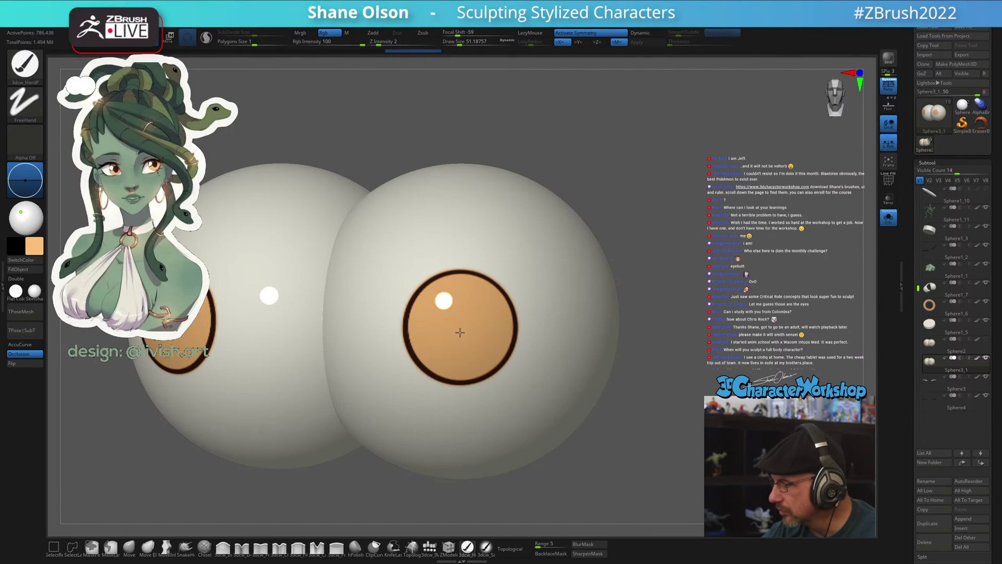
Paint dark brown pupils at the centers of the orange irises with a draw size of about 35
right_drag(594, 340, 576, 350)
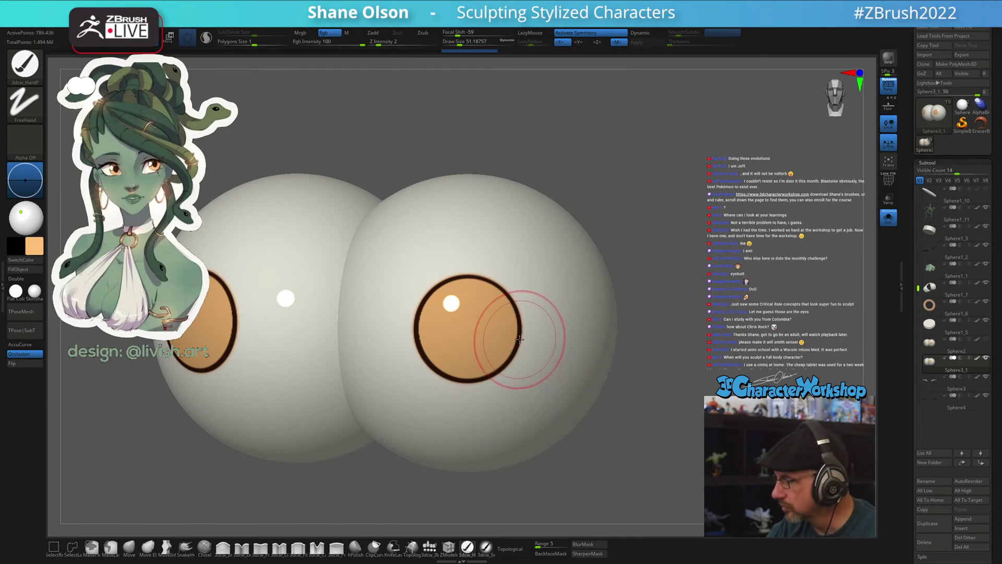
key(bracketleft)
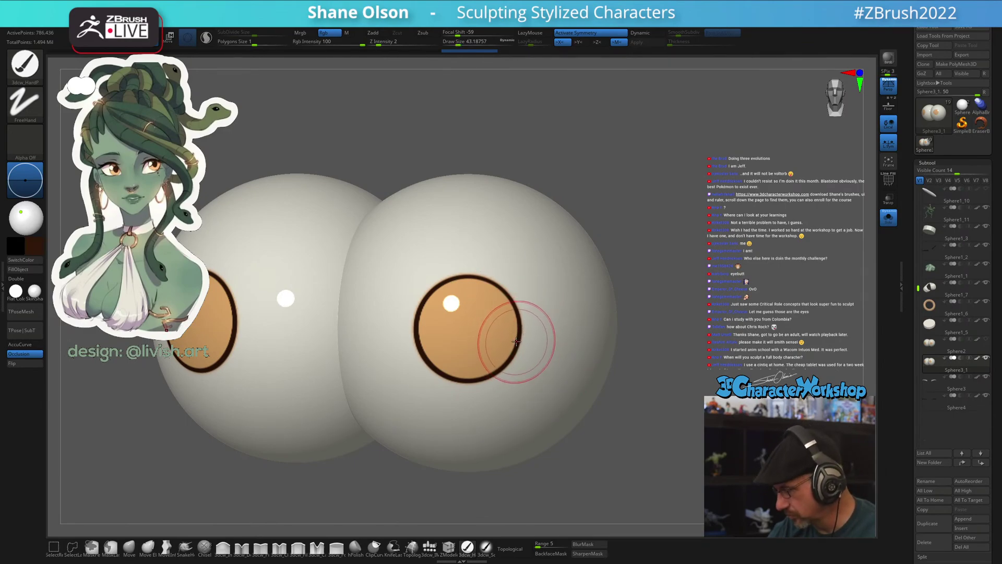
key(bracketleft)
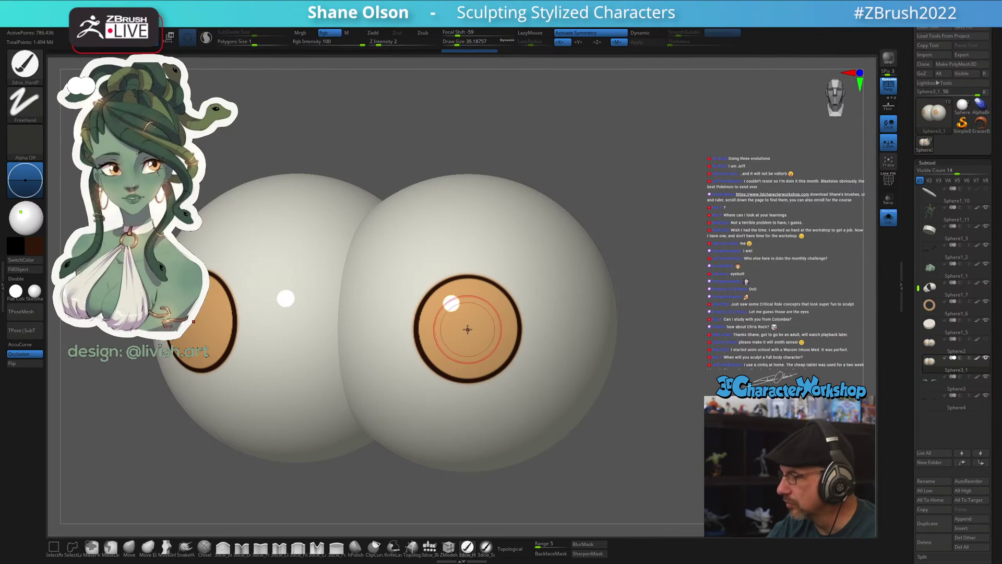
click(467, 329)
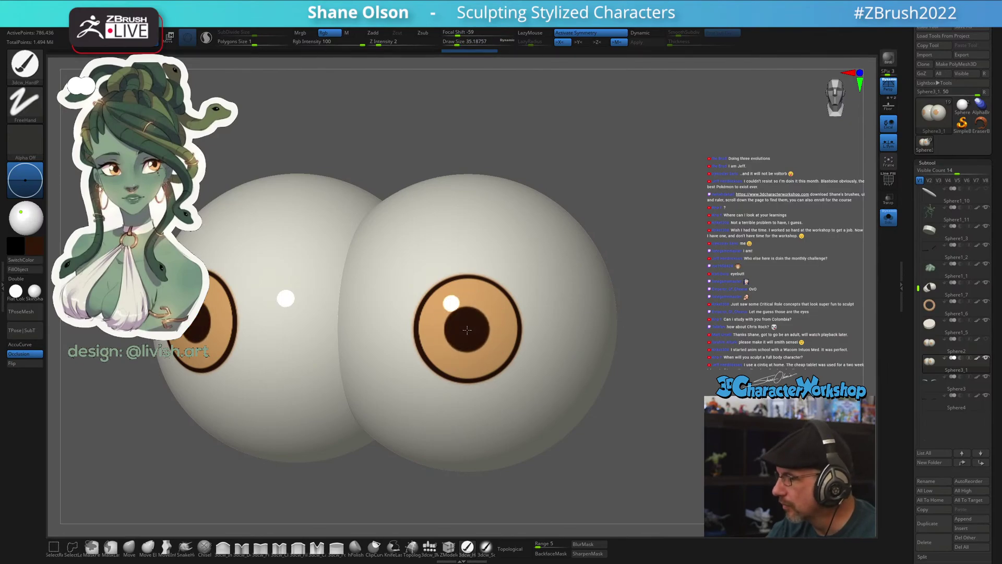
drag(467, 325, 467, 327)
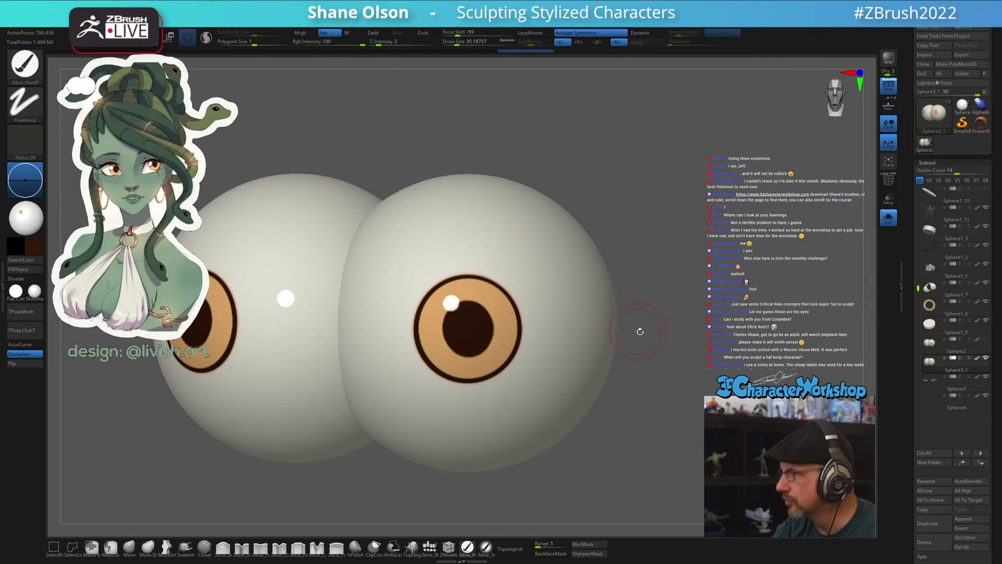
Undo the pupil strokes, then switch to the soft paint brush and sample the light orange iris color
mouse_move(638, 331)
alt+mouse_down()
mouse_move(642, 311)
mouse_move(662, 329)
mouse_move(649, 336)
alt+mouse_up()
key(ctrl)
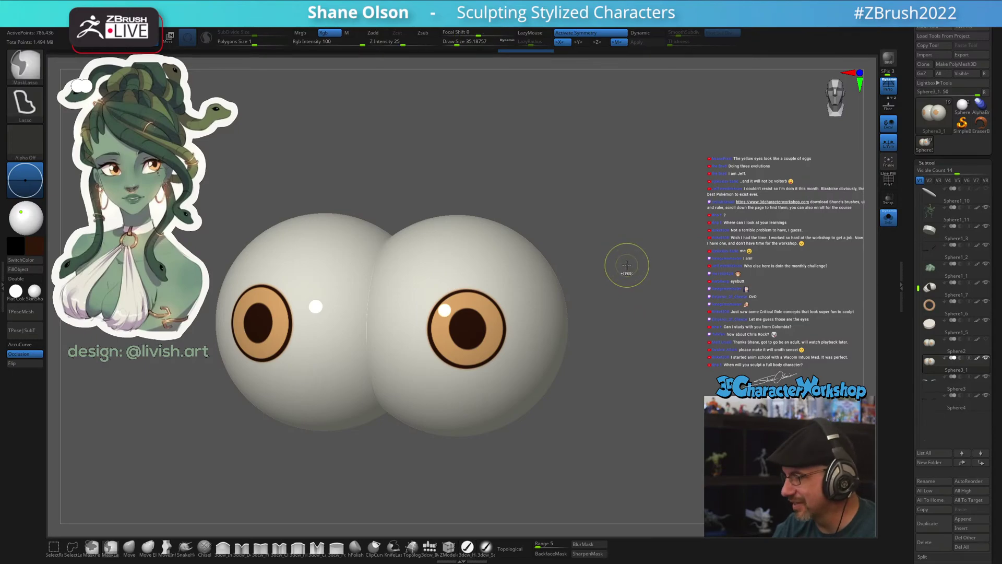
scroll(464, 327, up, 2)
click(486, 546)
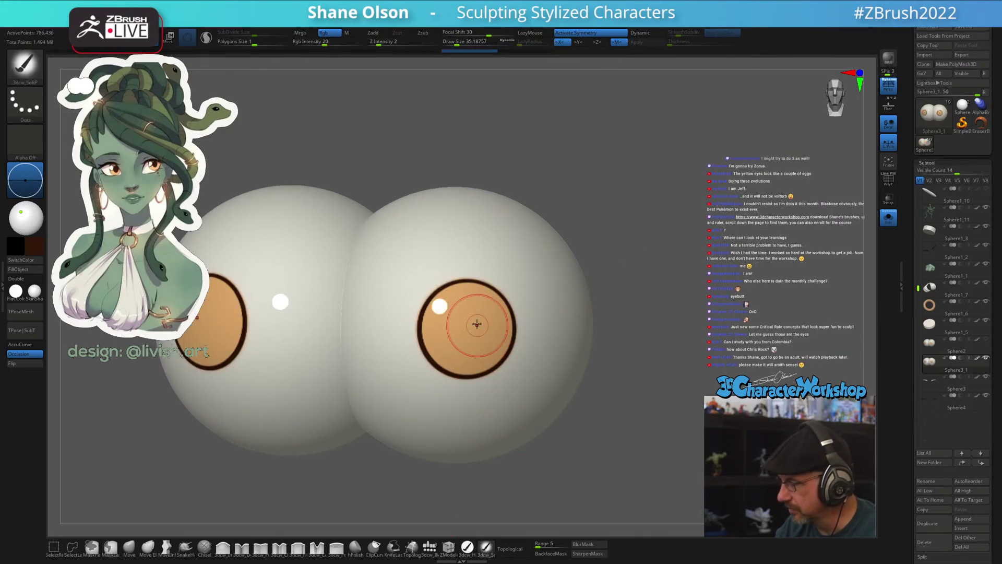
key(c)
scroll(475, 308, up, 1)
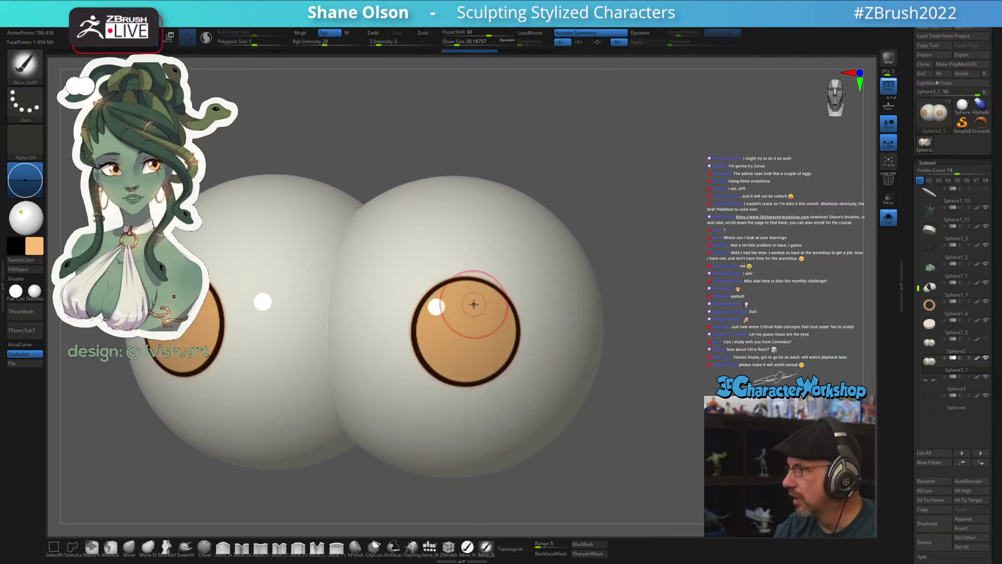
scroll(475, 302, up, 1)
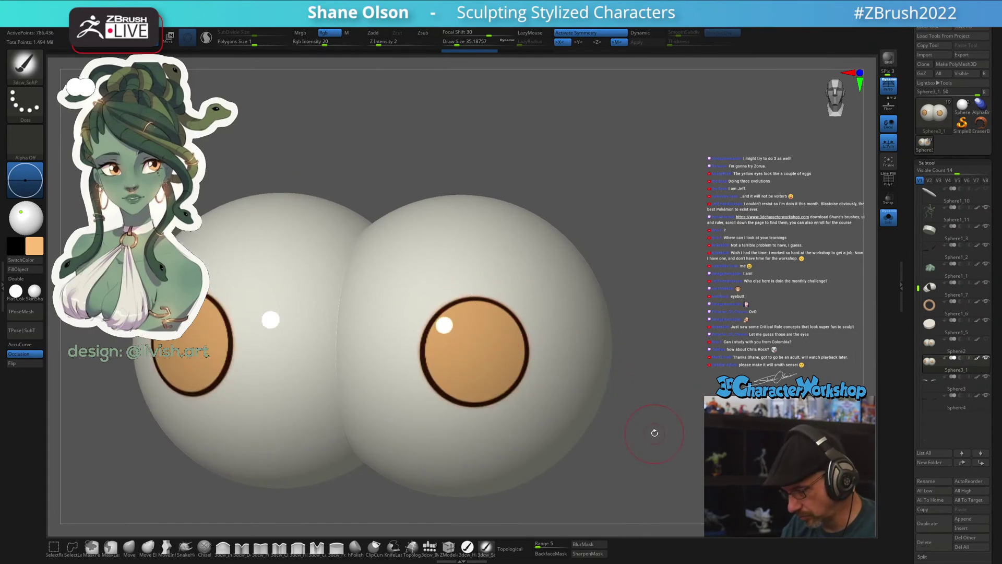
Undo the light orange fill to restore the solid dark brown irises
key(space)
key(ctrl)
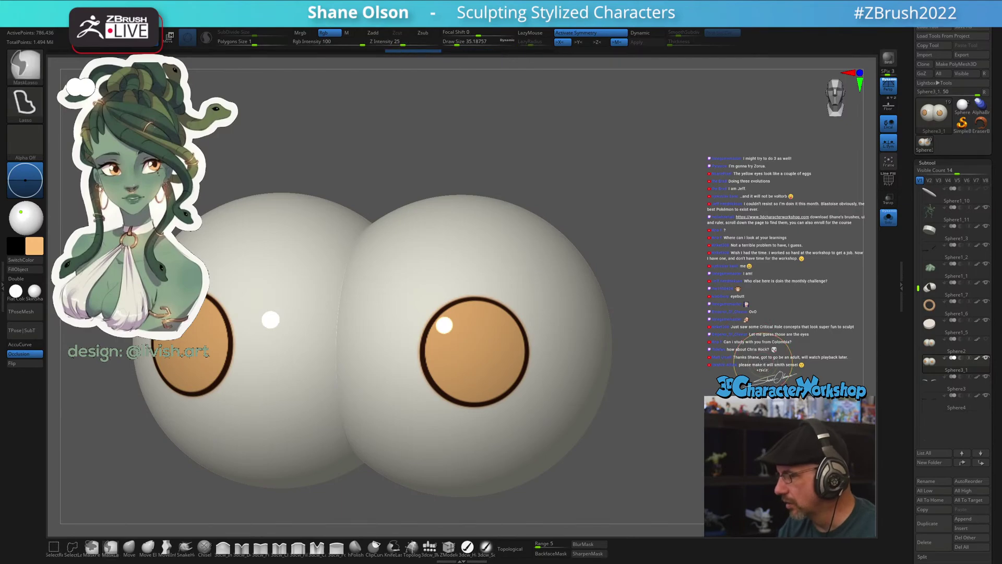
key(ctrl+z)
key(ctrl+z)
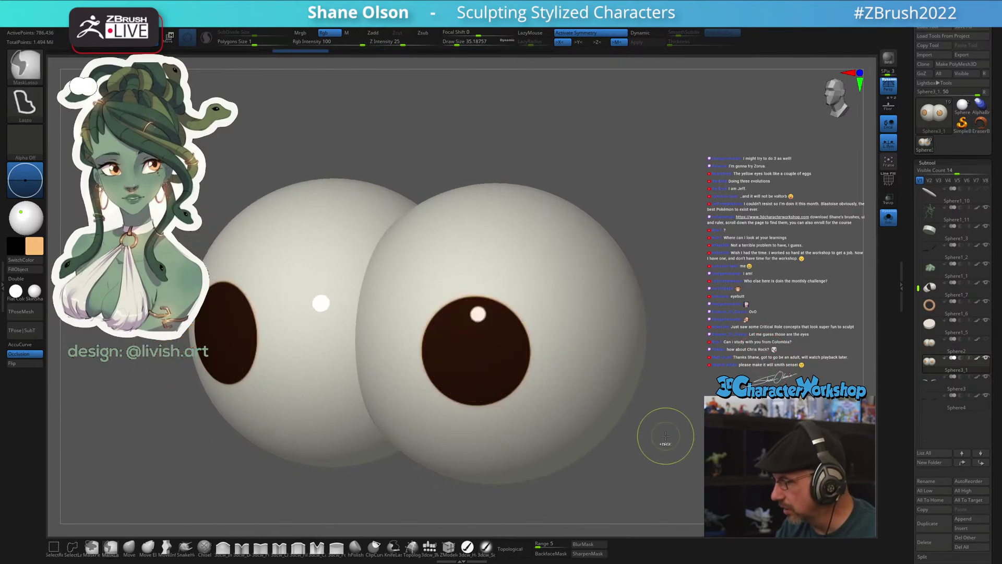
drag(665, 429, 672, 425)
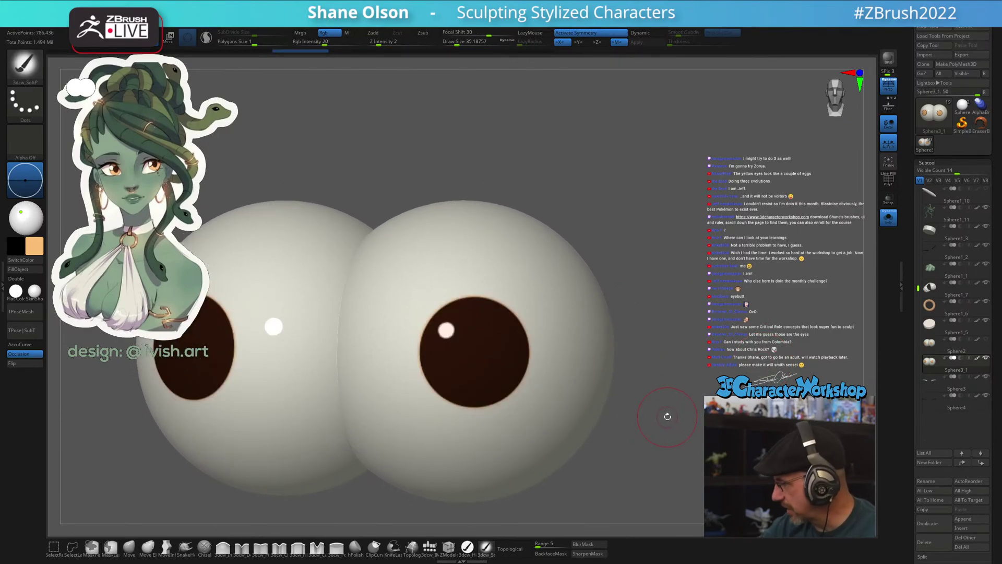
Use Mask By Polypaint with the dark brown iris color to mask the eyeballs outside the irises, and show the mask
scroll(914, 418, down, 10)
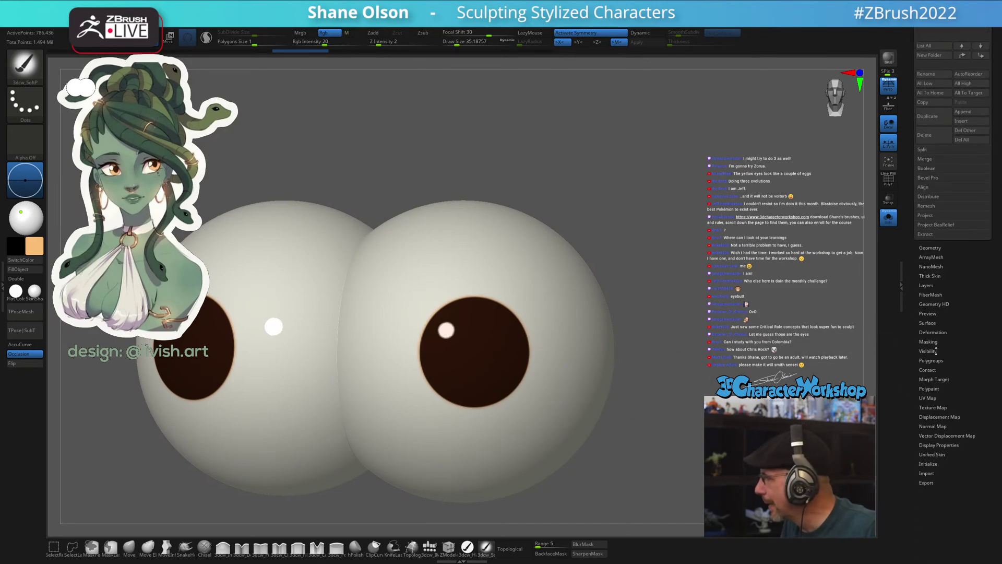
click(931, 342)
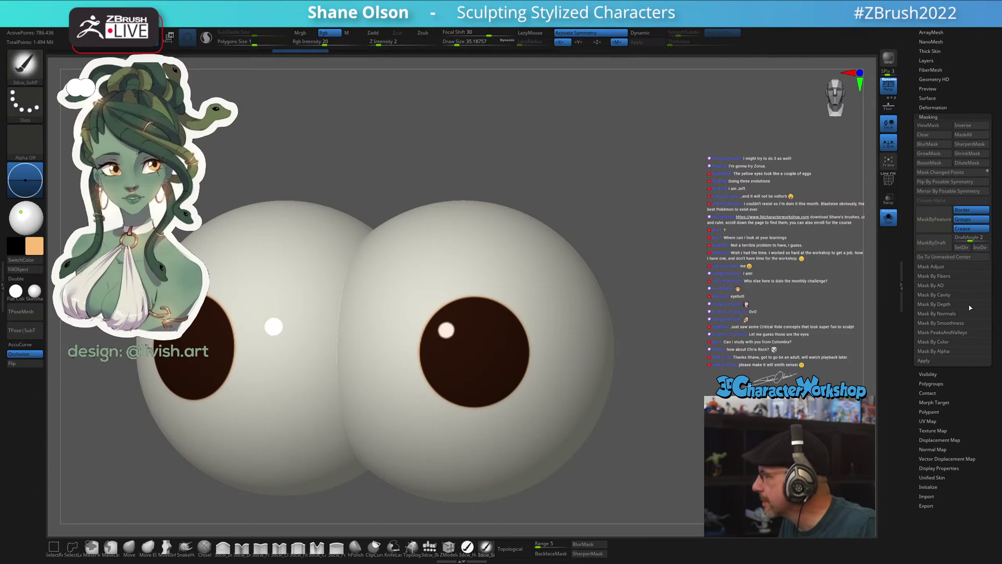
click(939, 340)
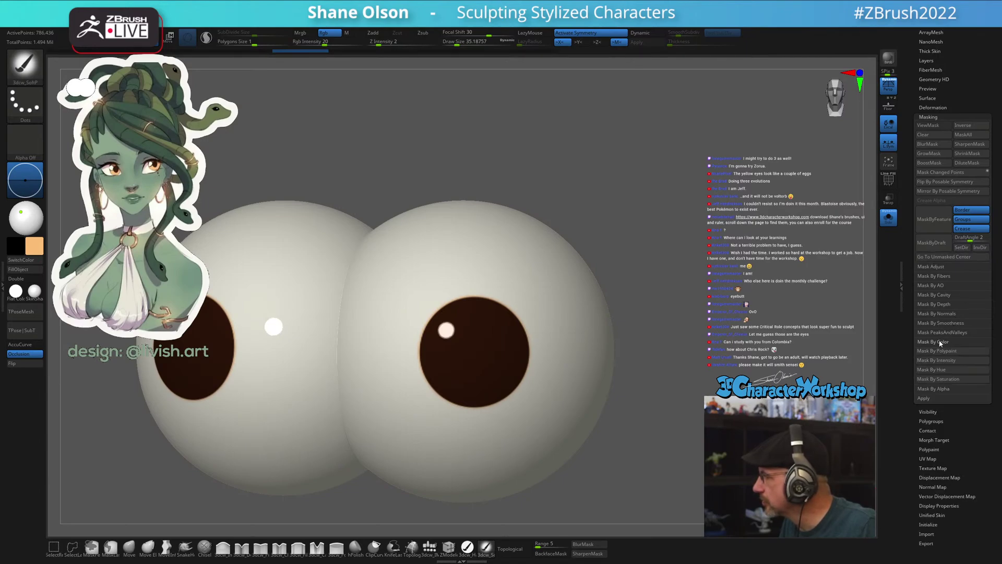
click(947, 351)
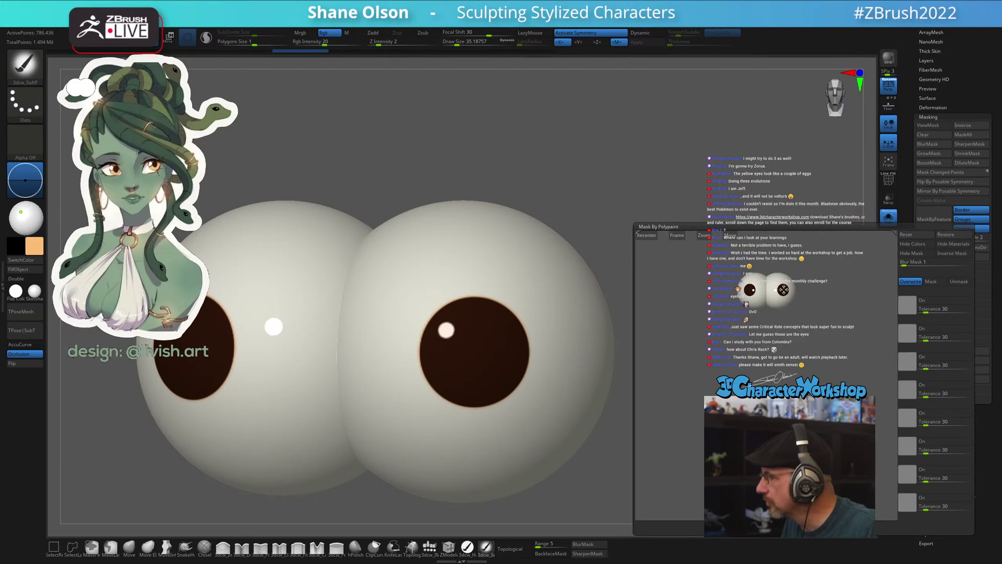
click(786, 292)
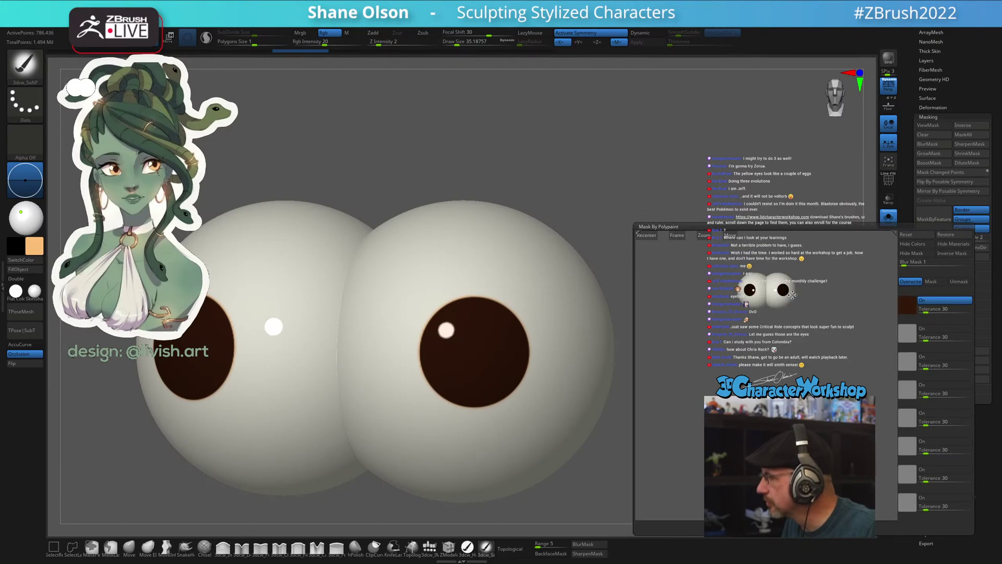
click(931, 281)
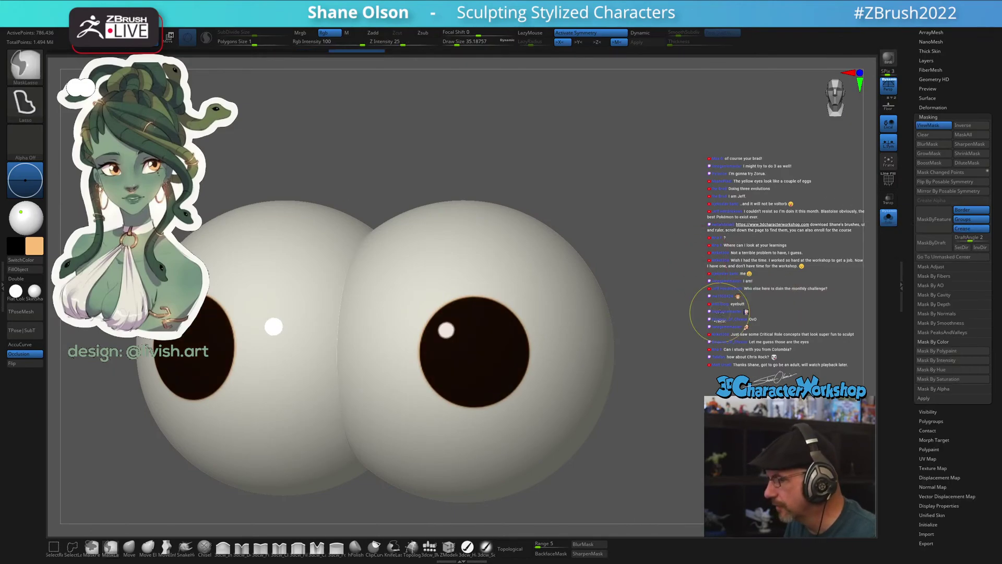
key(ctrl+h)
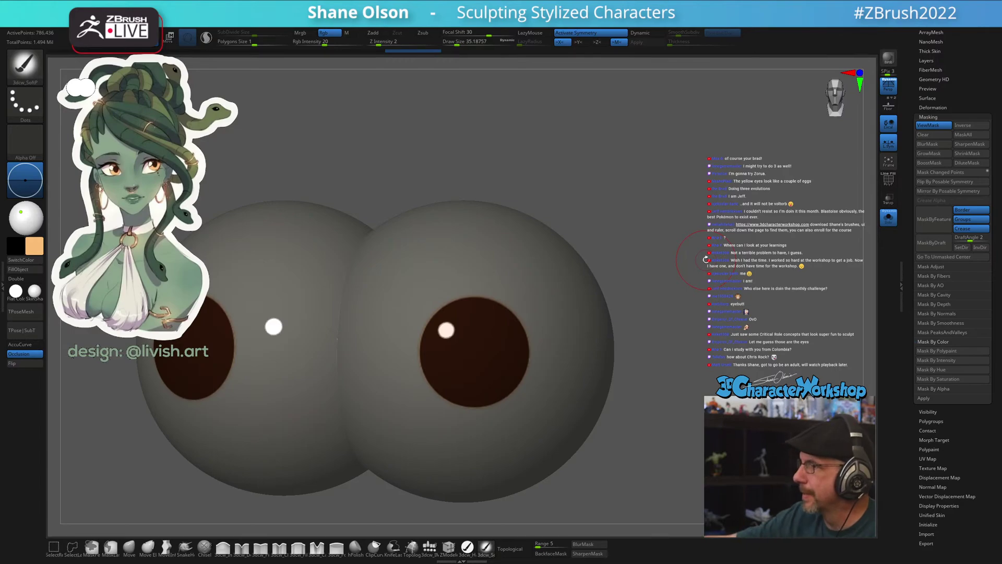
drag(706, 259, 525, 271)
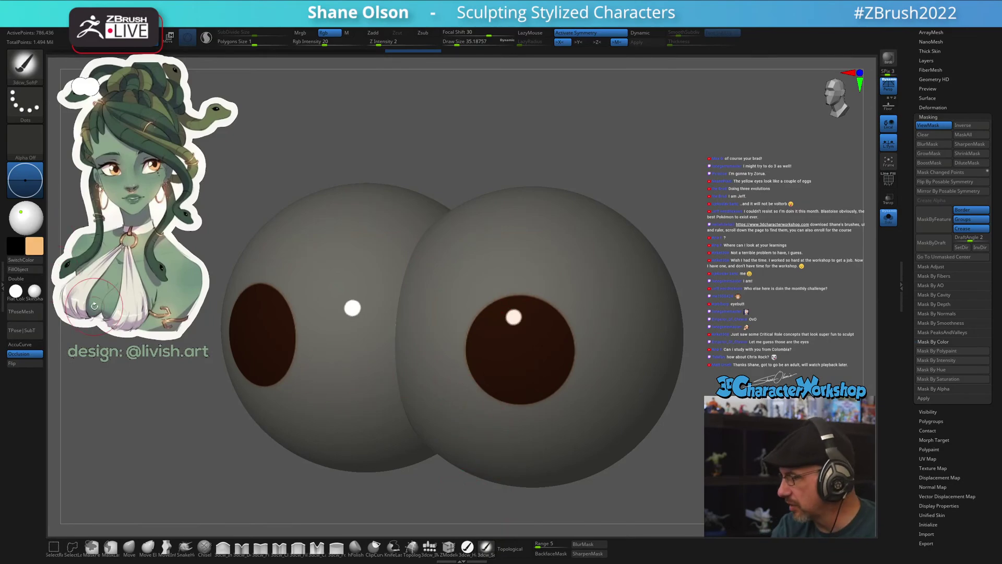
Invert the mask so it covers the irises instead of the eyeballs, and open the Mask Adjust settings
drag(715, 282, 712, 292)
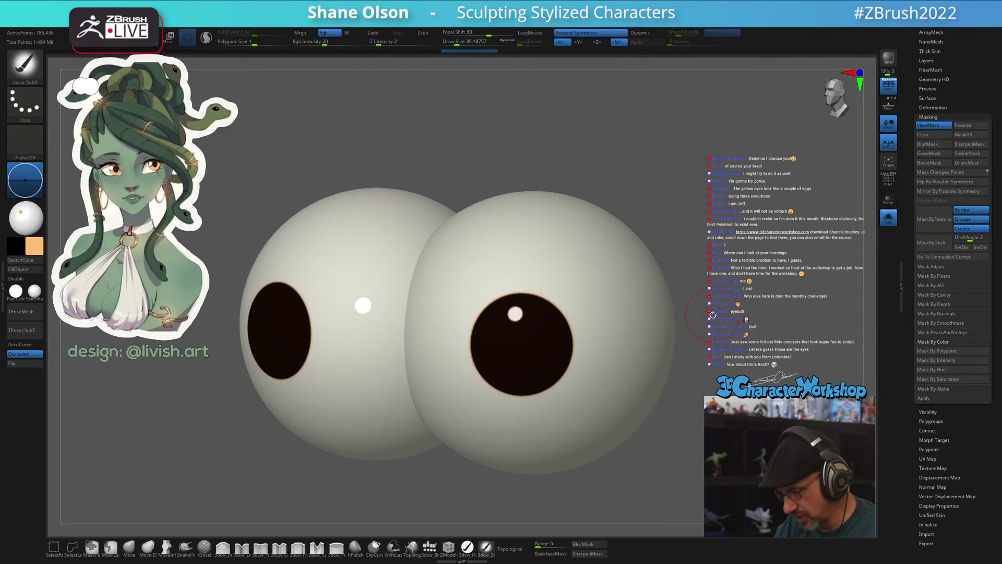
key(space)
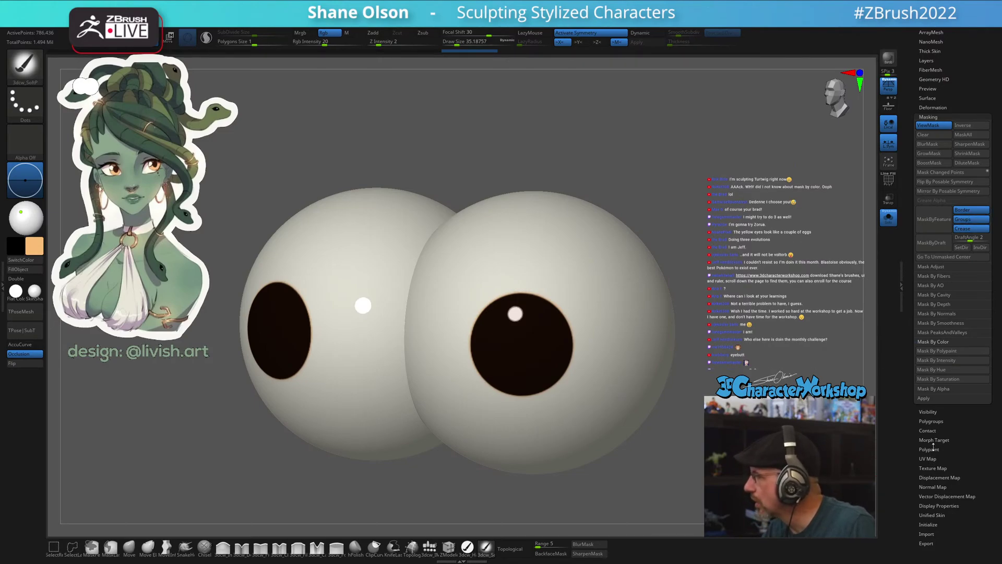
key(space)
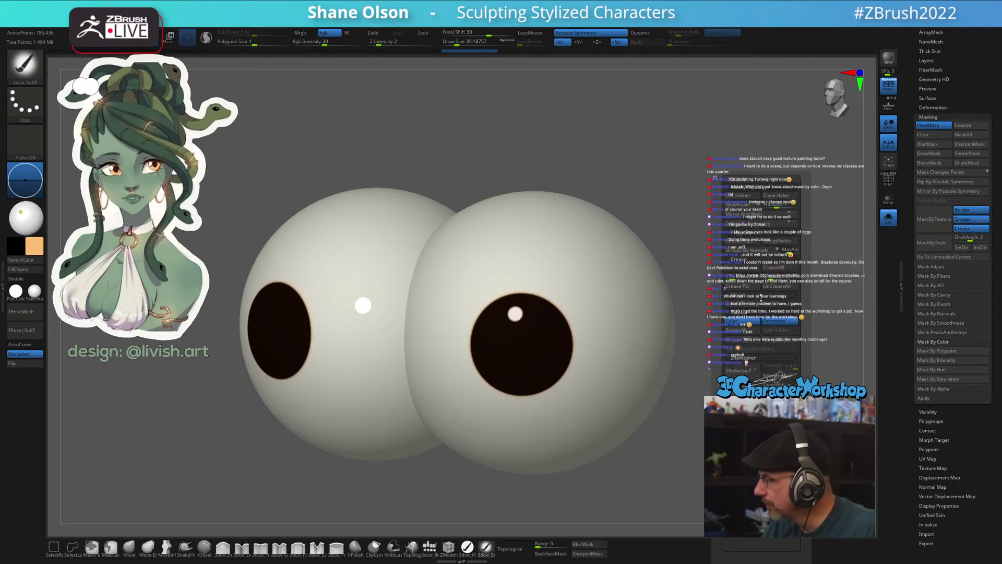
click(871, 303)
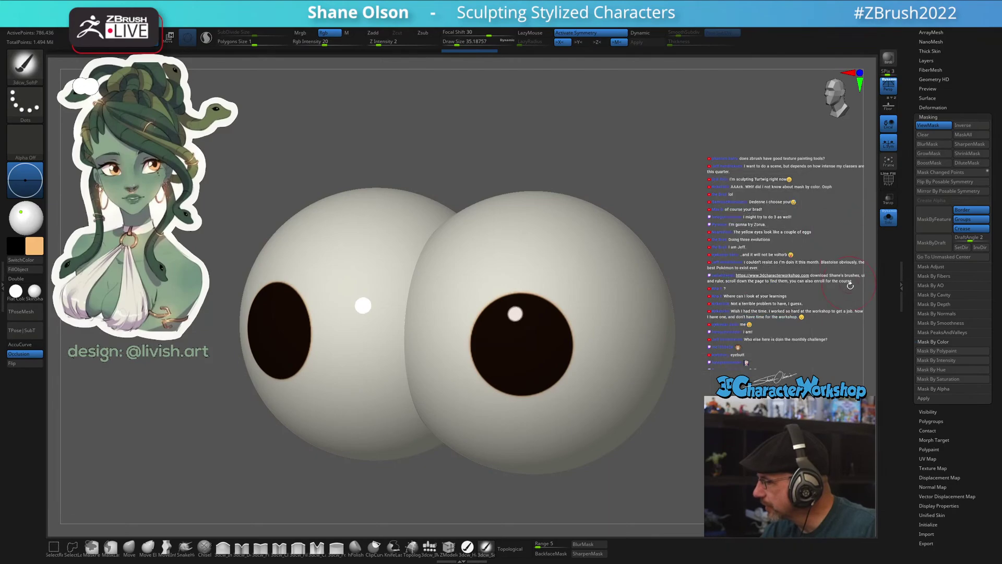
click(947, 266)
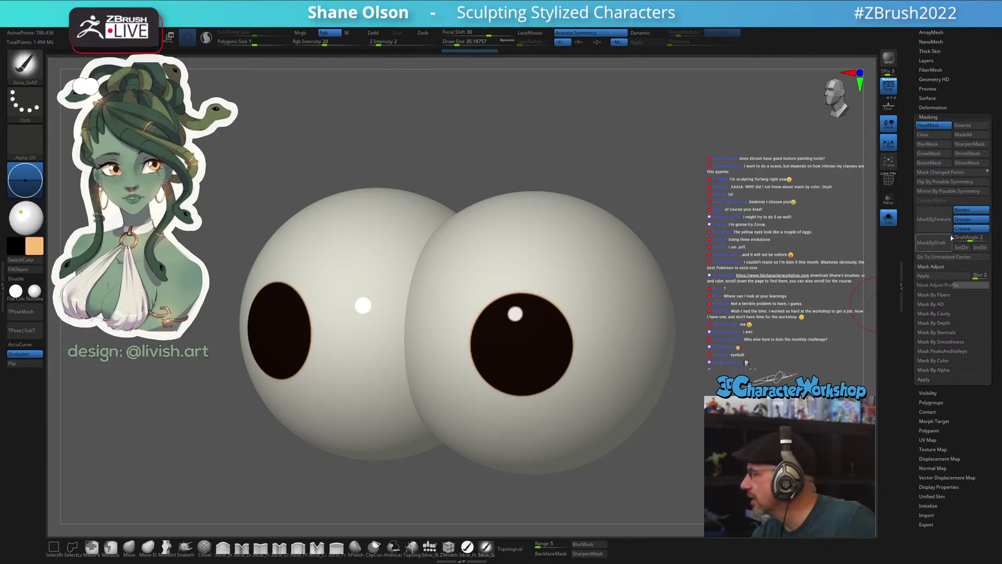
alt+drag(721, 418, 709, 431)
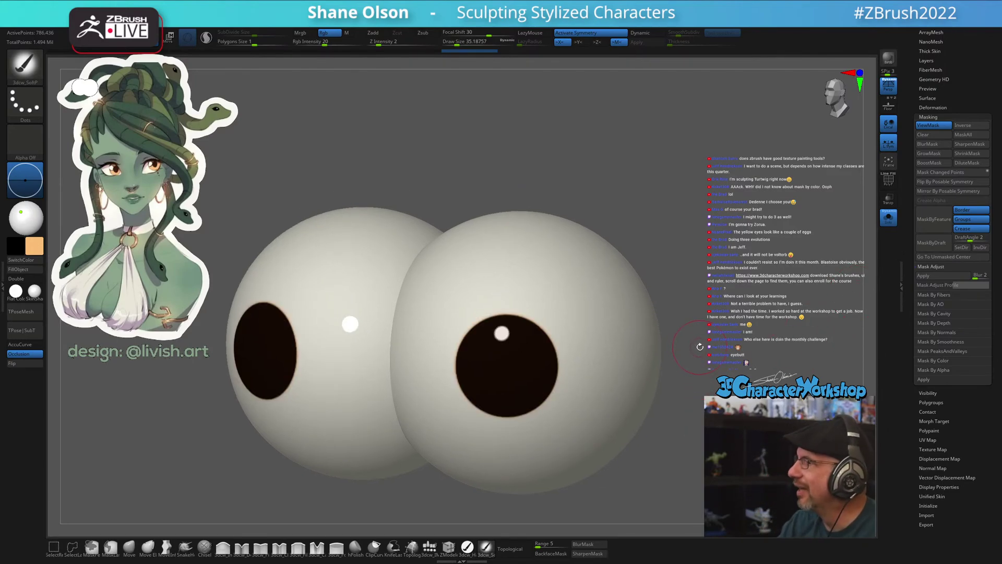
drag(700, 346, 699, 357)
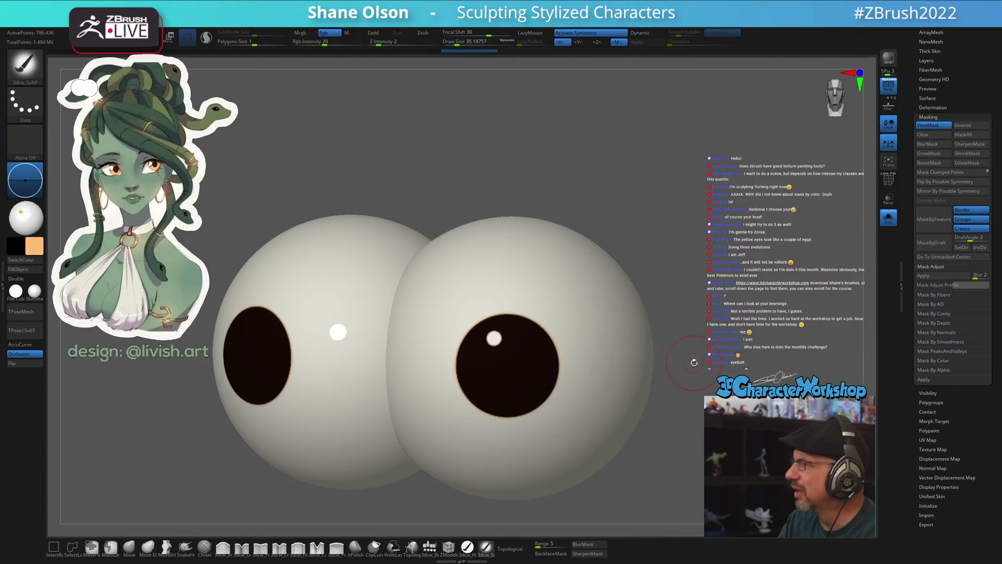
drag(694, 362, 718, 255)
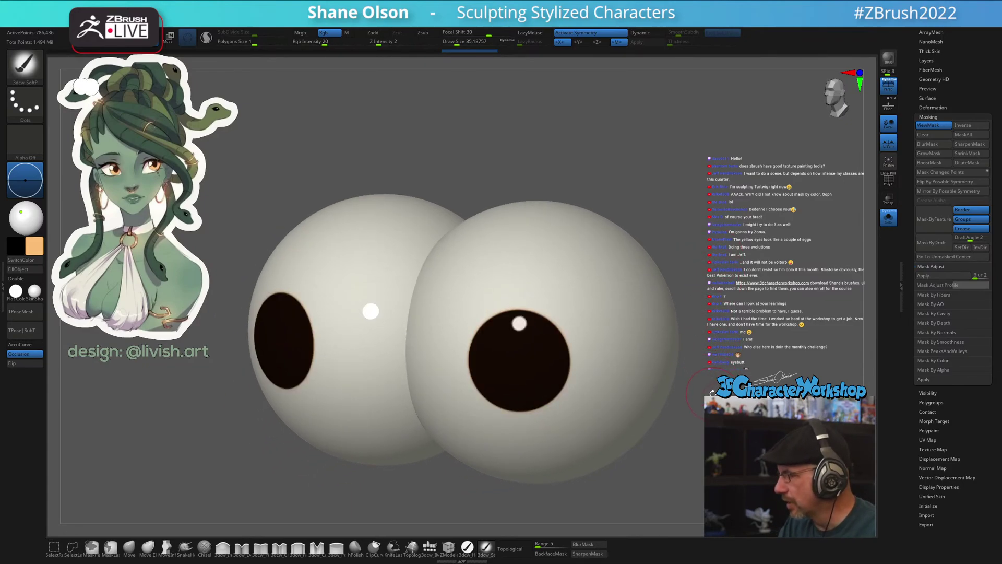
Turn off the polypaint display of the eyeball subtool and set the main color to white for checking the iris mask
scroll(962, 146, up, 3)
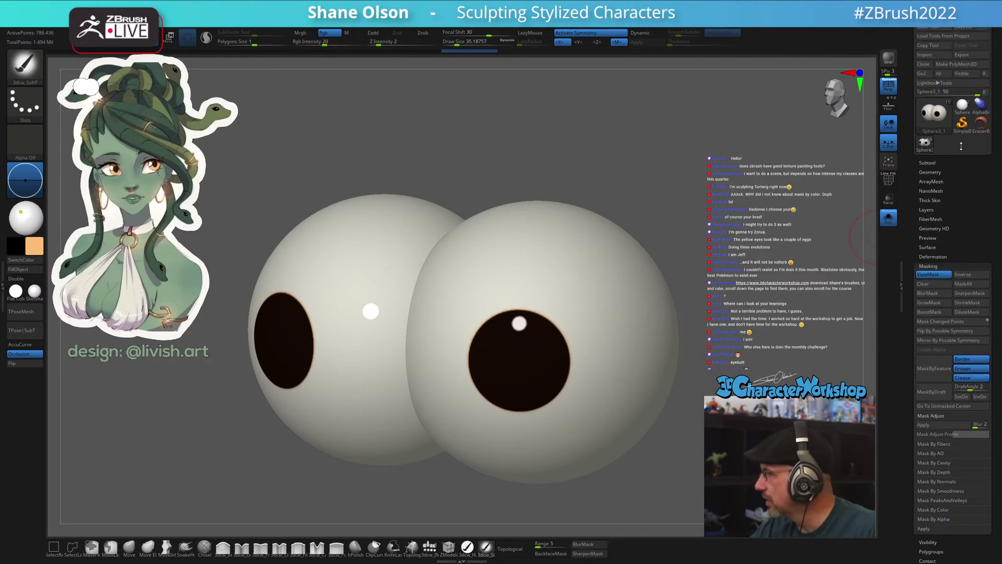
click(938, 163)
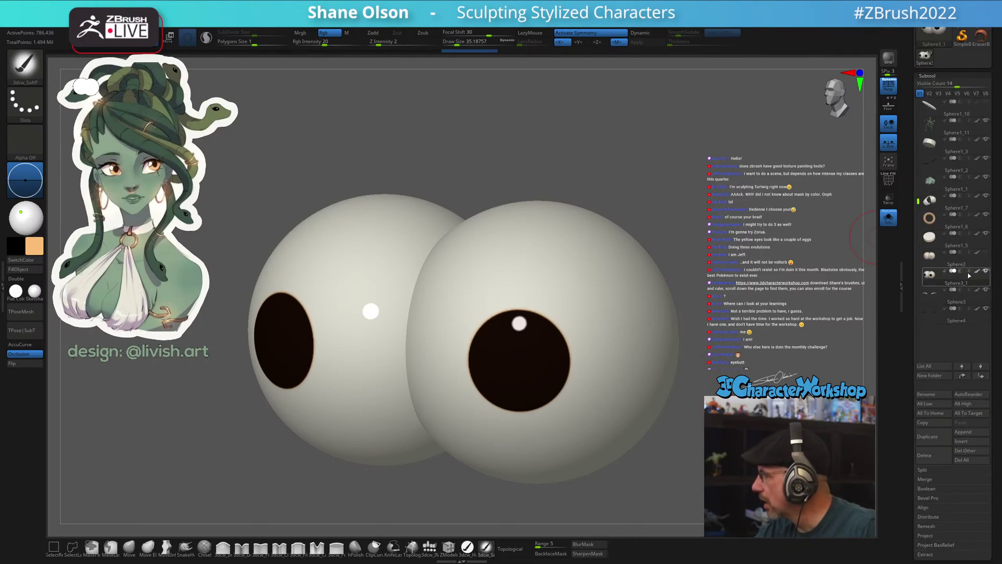
click(978, 272)
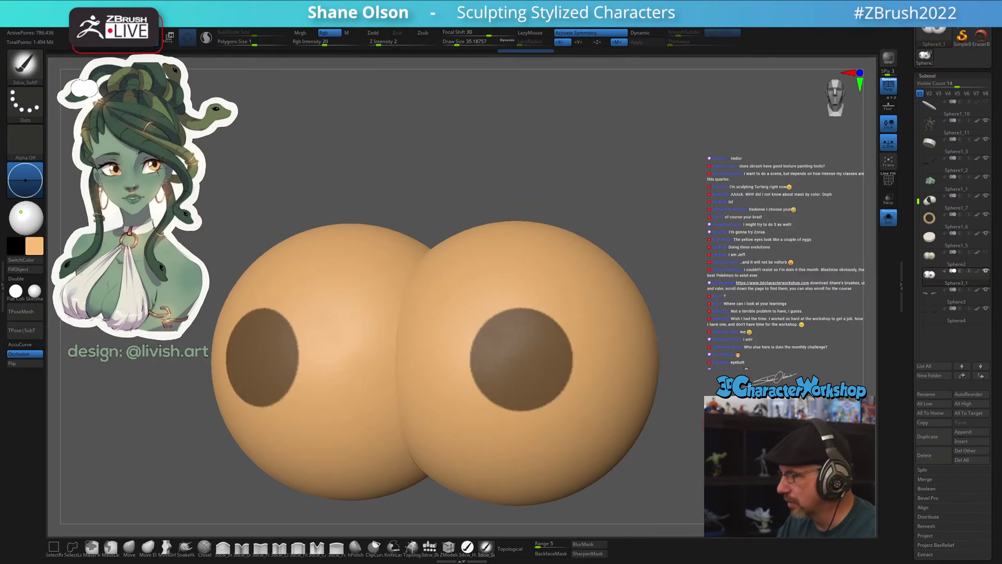
click(39, 242)
click(22, 183)
click(19, 269)
drag(690, 267, 706, 282)
drag(757, 367, 741, 372)
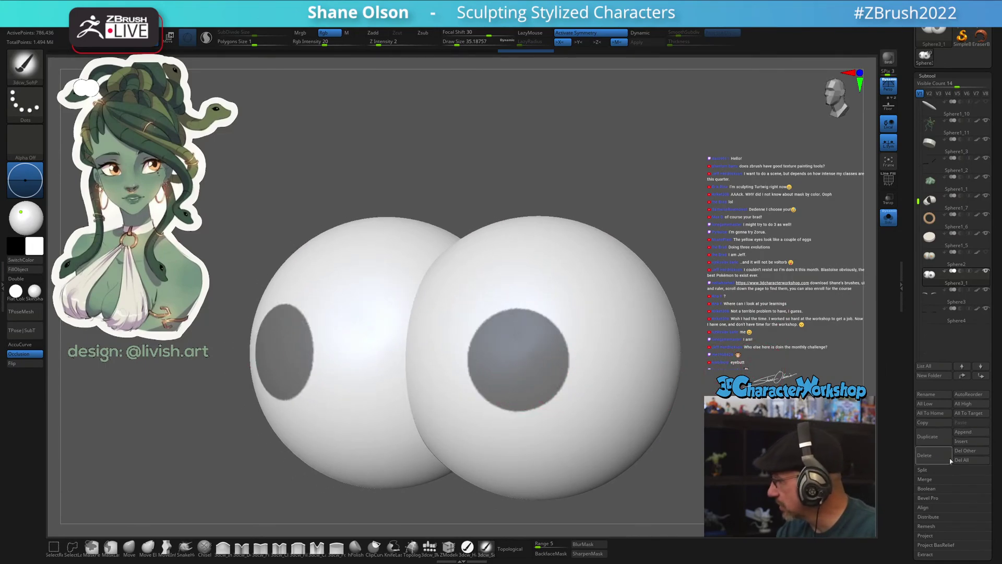
Shrink the iris mask twice and sharpen its edge
key(space)
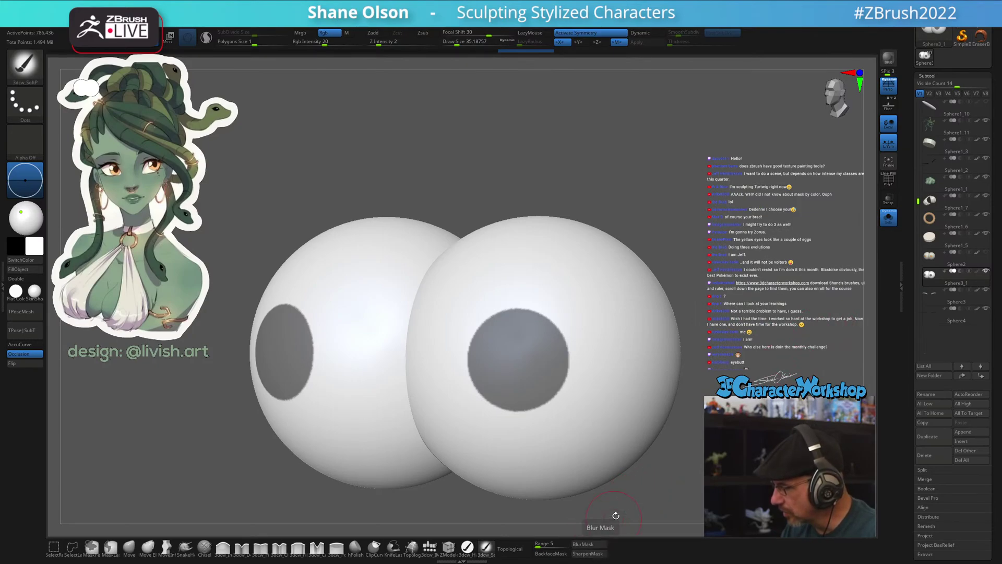
drag(914, 491, 913, 437)
click(929, 473)
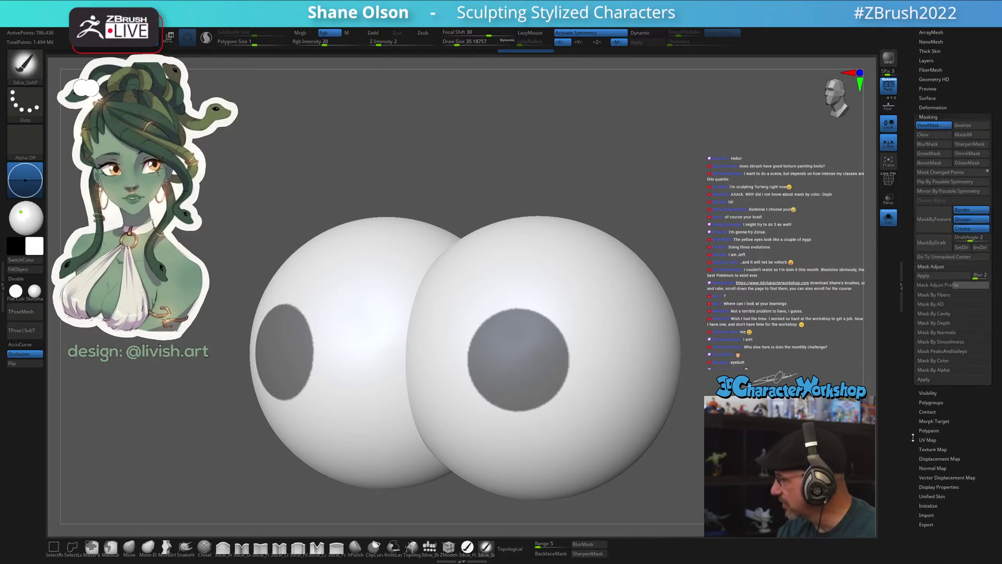
click(950, 294)
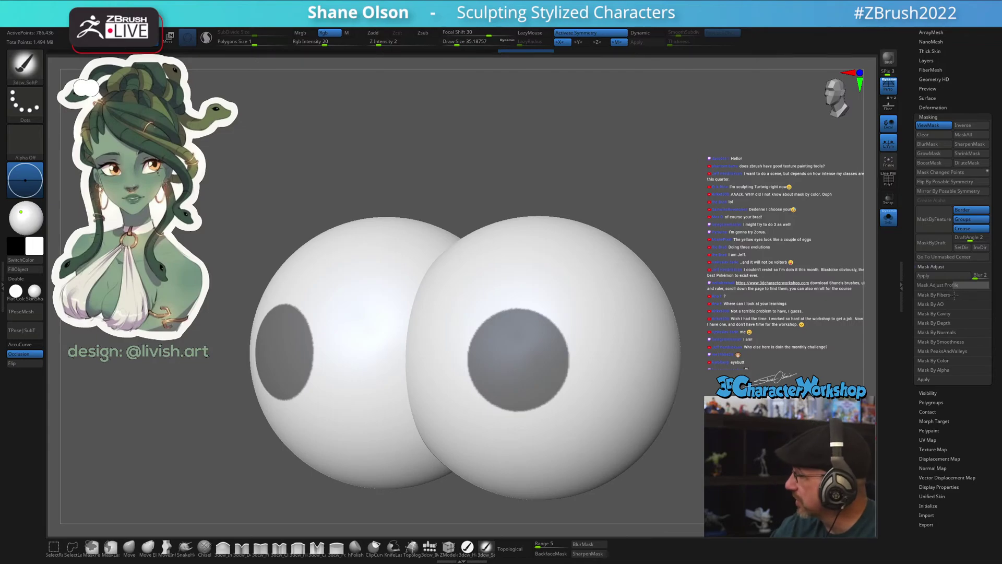
click(957, 275)
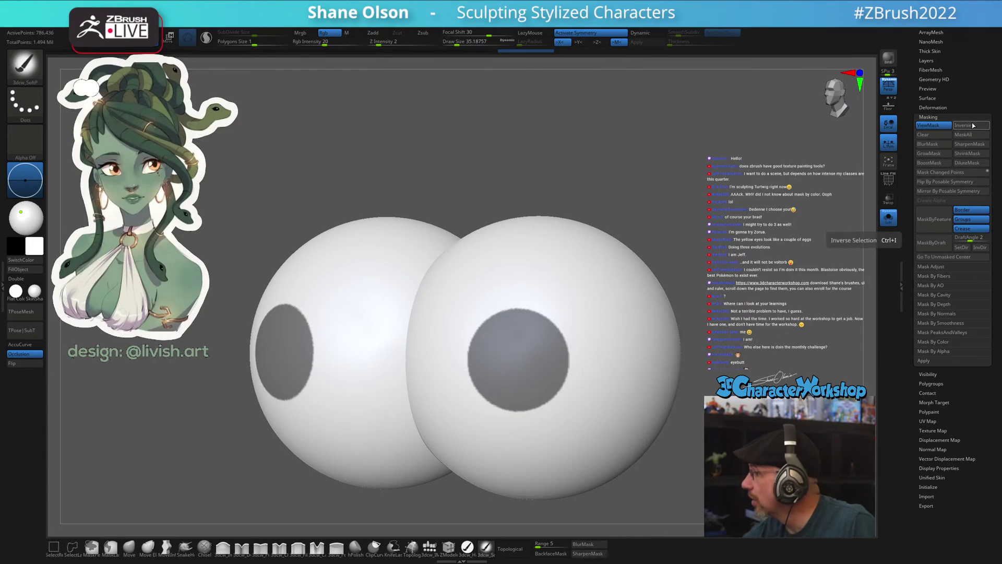
drag(974, 117, 972, 304)
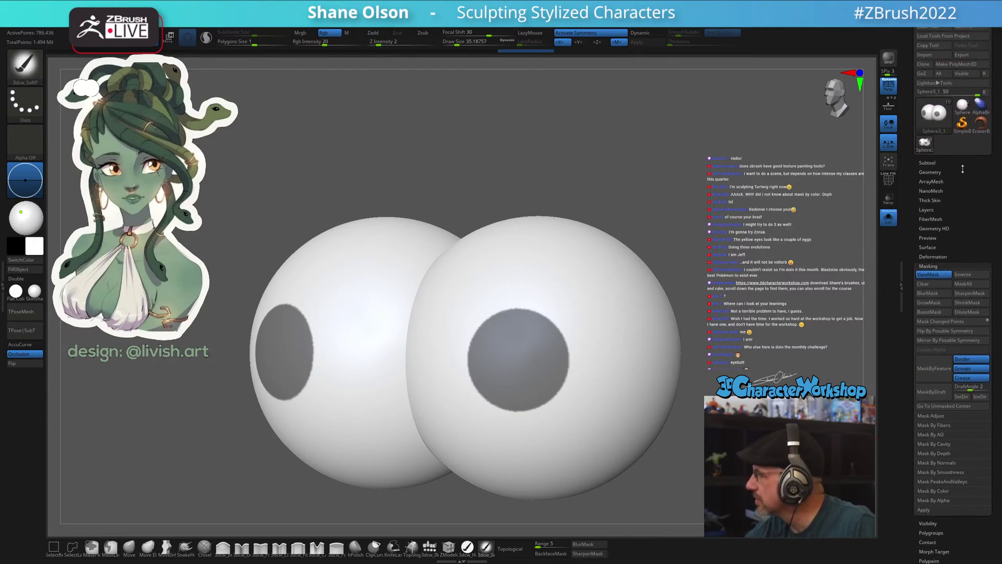
click(970, 302)
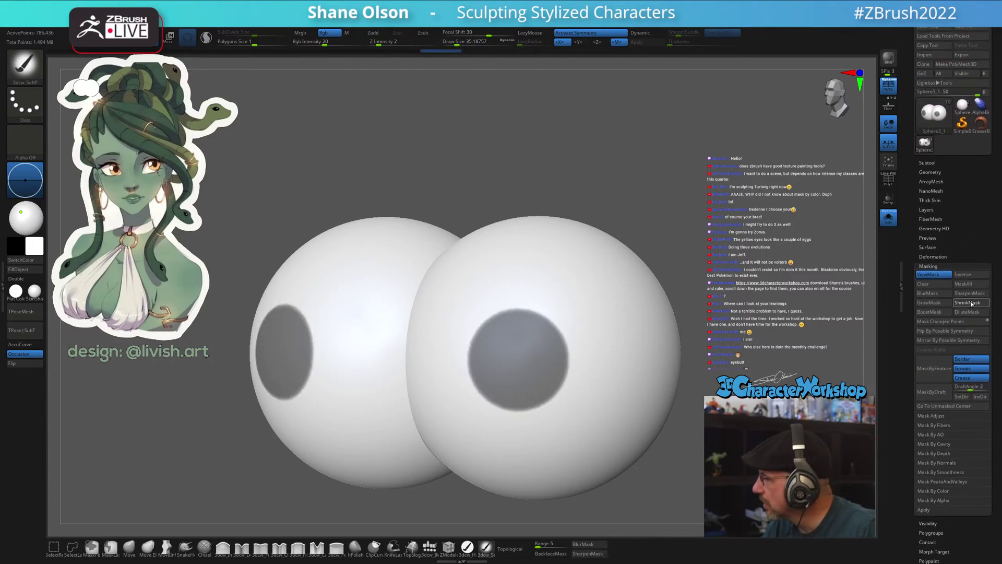
click(970, 302)
click(968, 294)
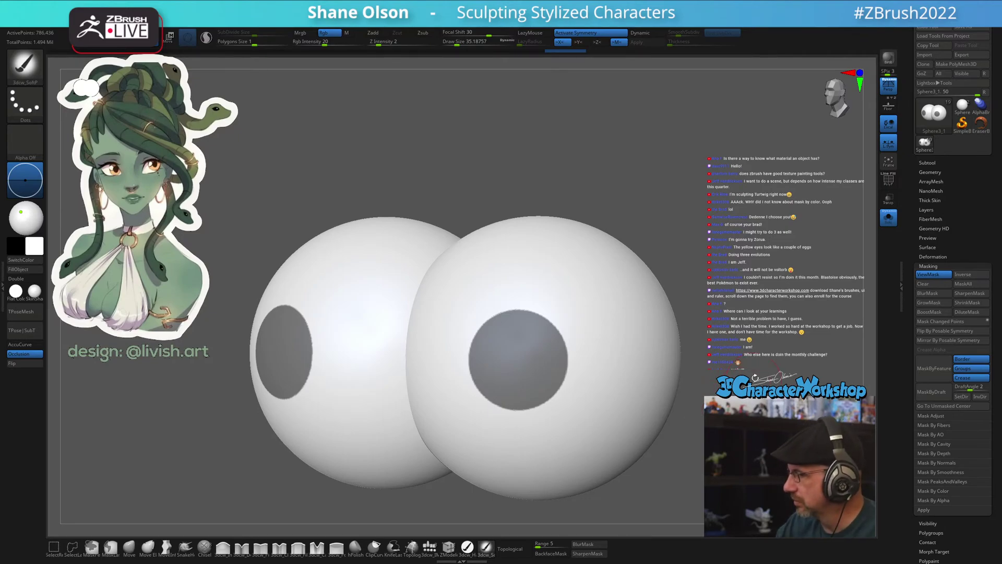
Turn the eyeball subtool's polypaint back on and invert the mask to protect everything outside the irises
click(928, 162)
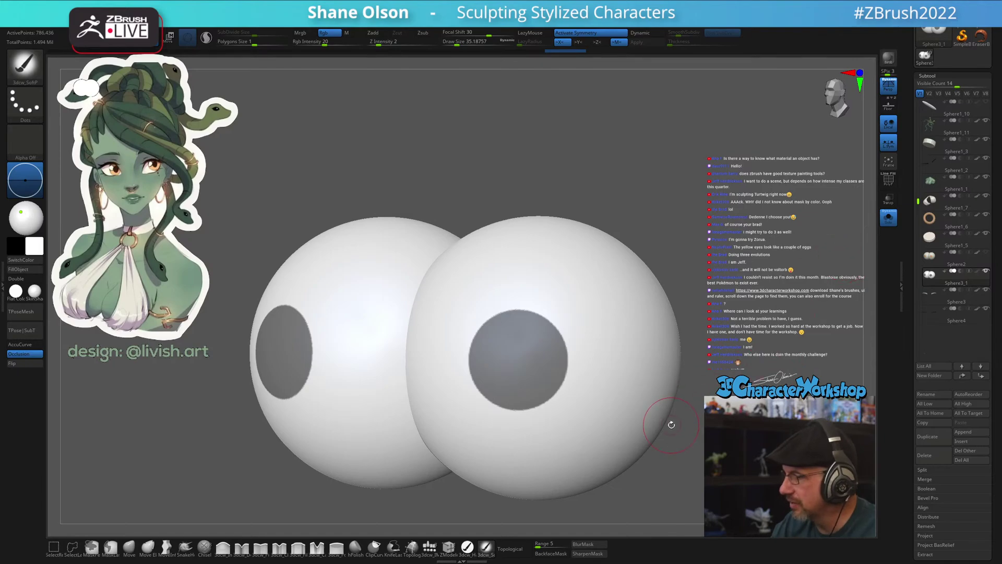
drag(689, 421, 654, 424)
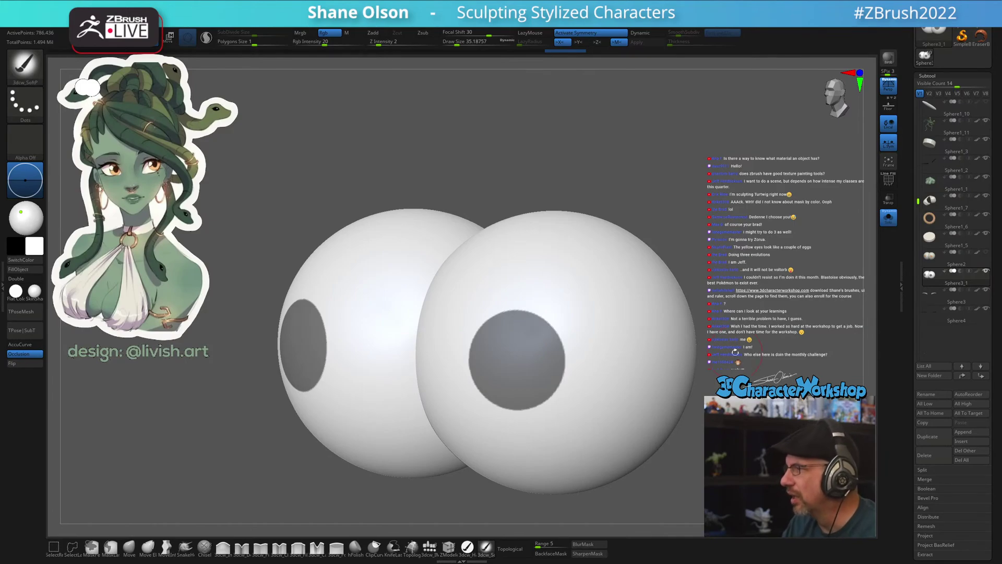
drag(729, 288, 705, 290)
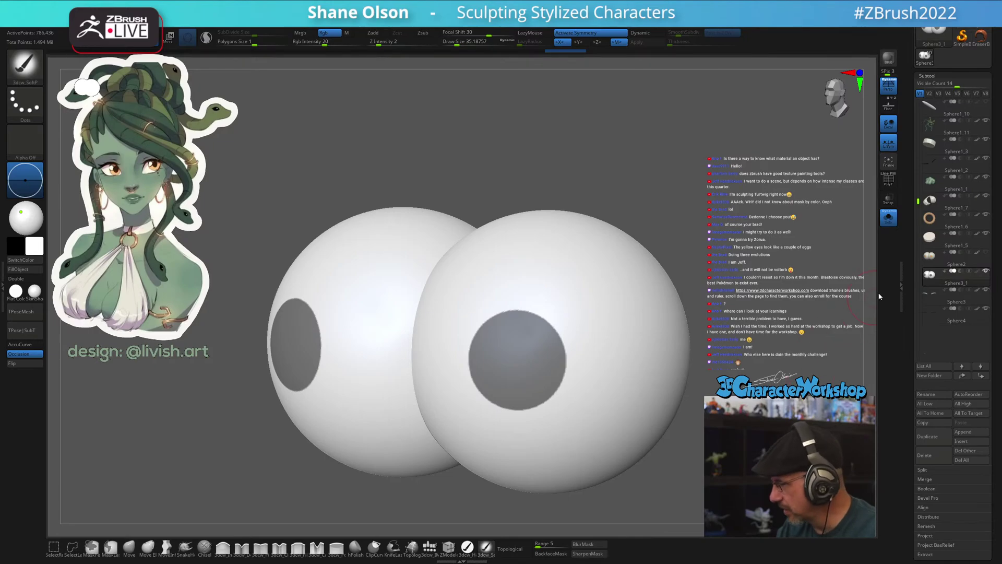
click(977, 271)
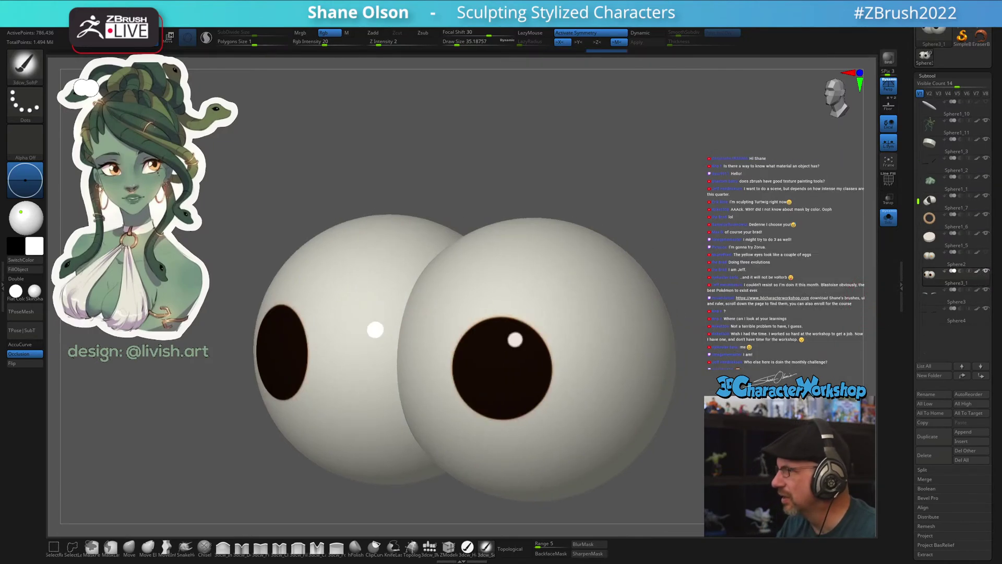
key(ctrl+i)
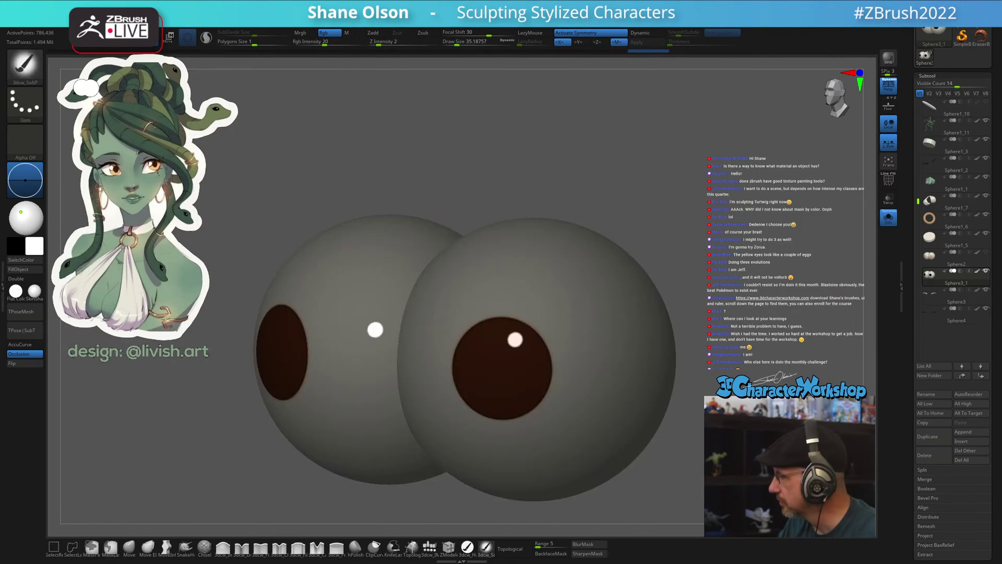
Turn off ViewMask so the eyeball colors appear without the mask shading
scroll(915, 404, down, 5)
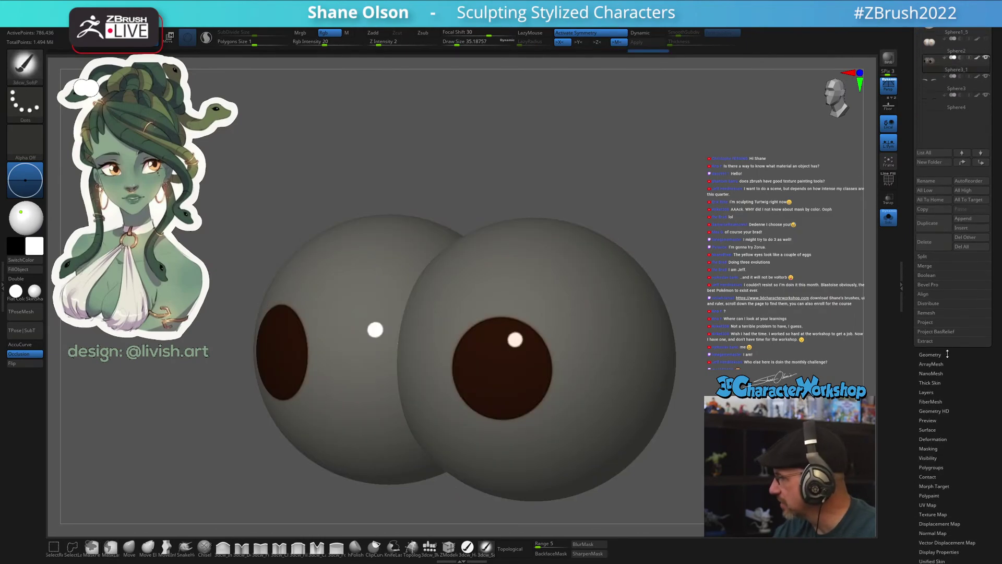
scroll(916, 387, down, 1)
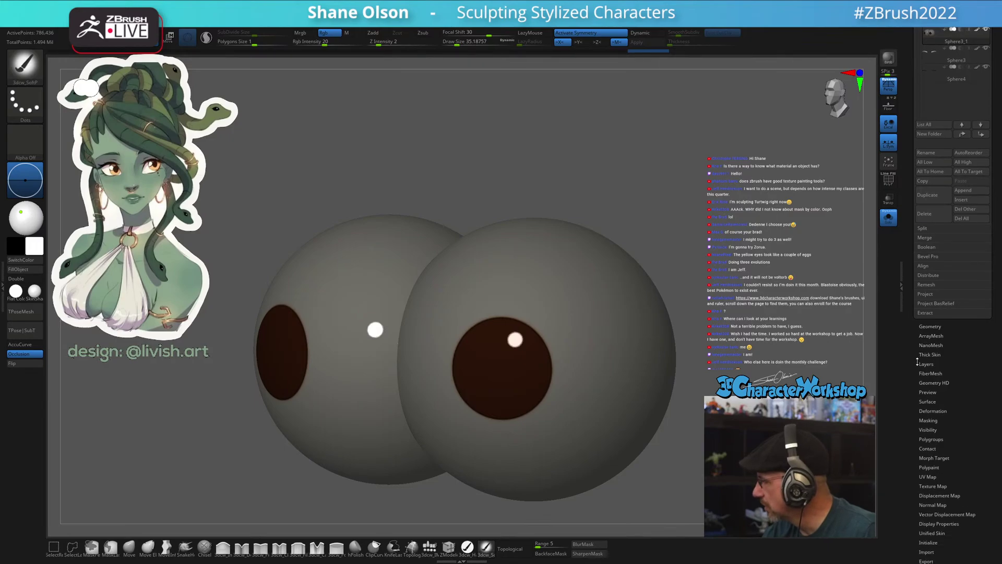
click(929, 420)
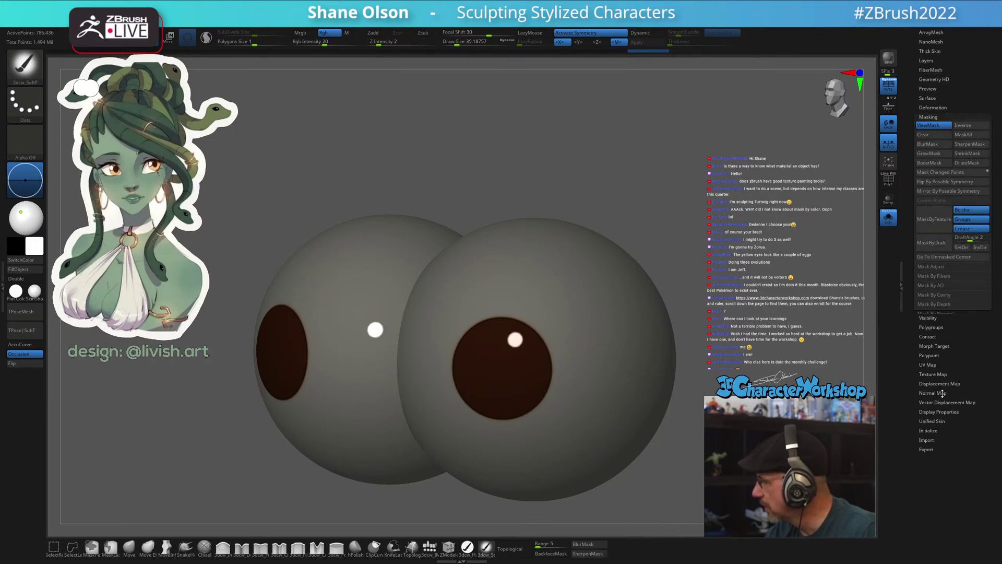
click(929, 126)
drag(910, 127, 911, 276)
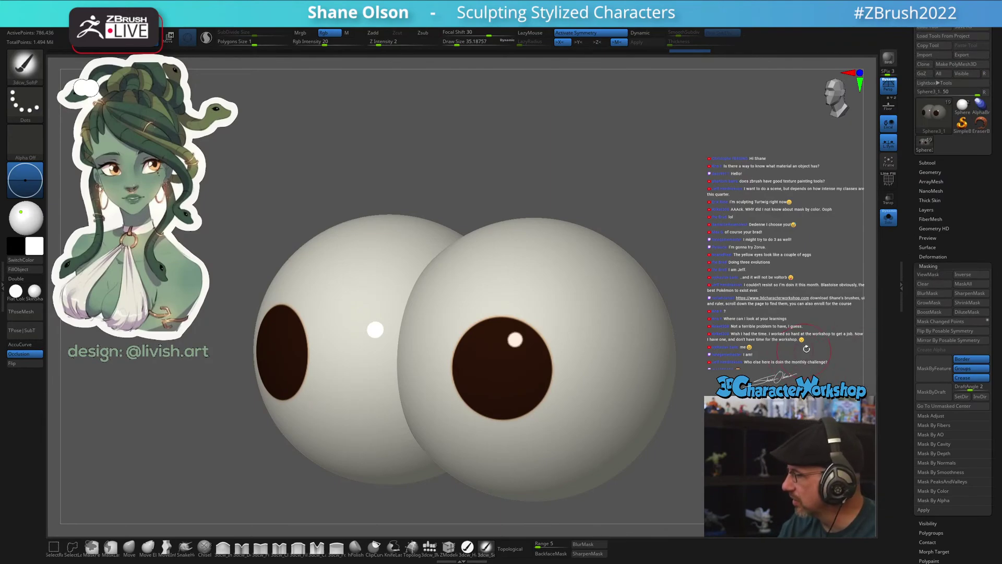
click(938, 275)
click(937, 274)
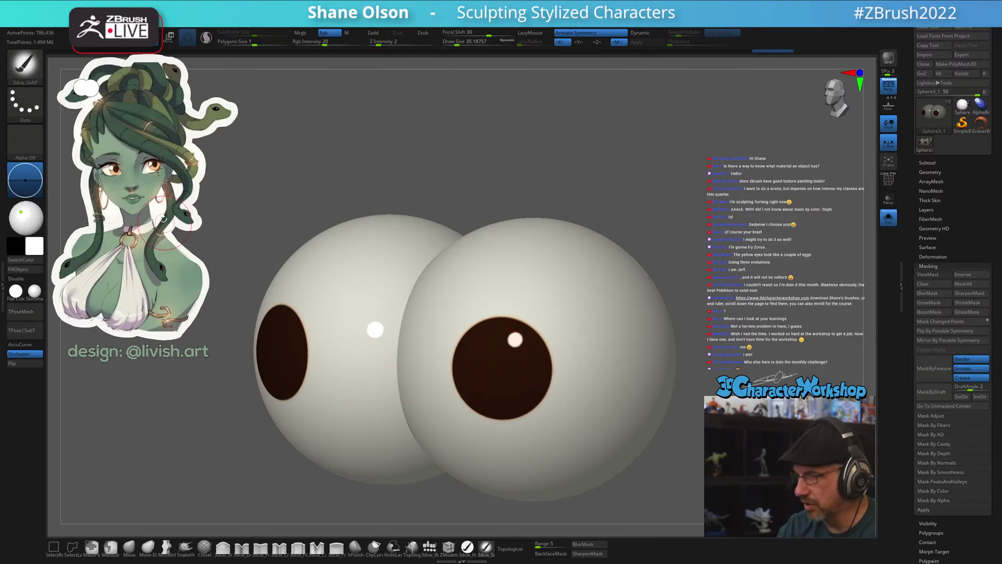
Try painting both irises with the light orange sampled from the reference using the hard paint brush, and undo the paint
key(c)
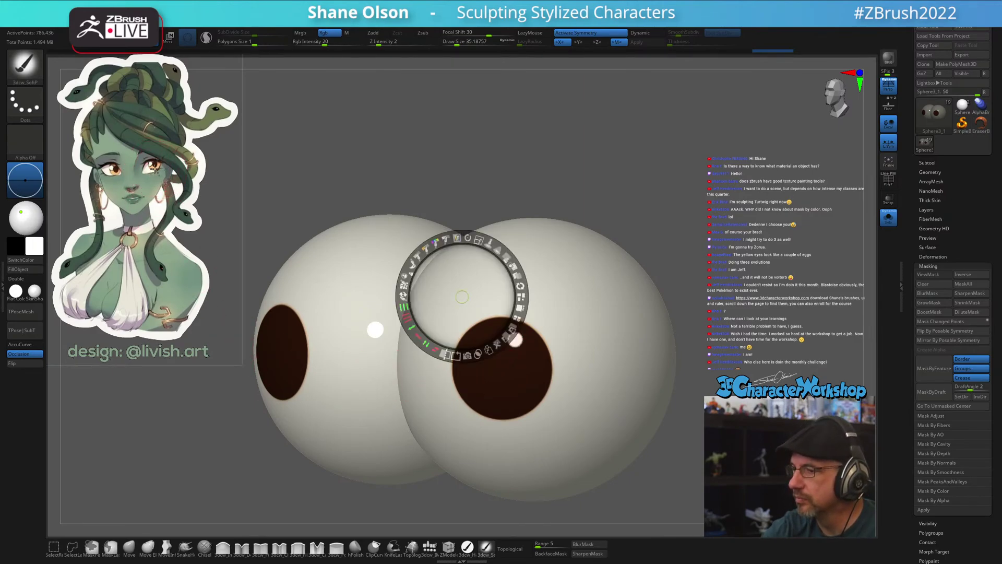
click(468, 548)
drag(497, 324, 509, 403)
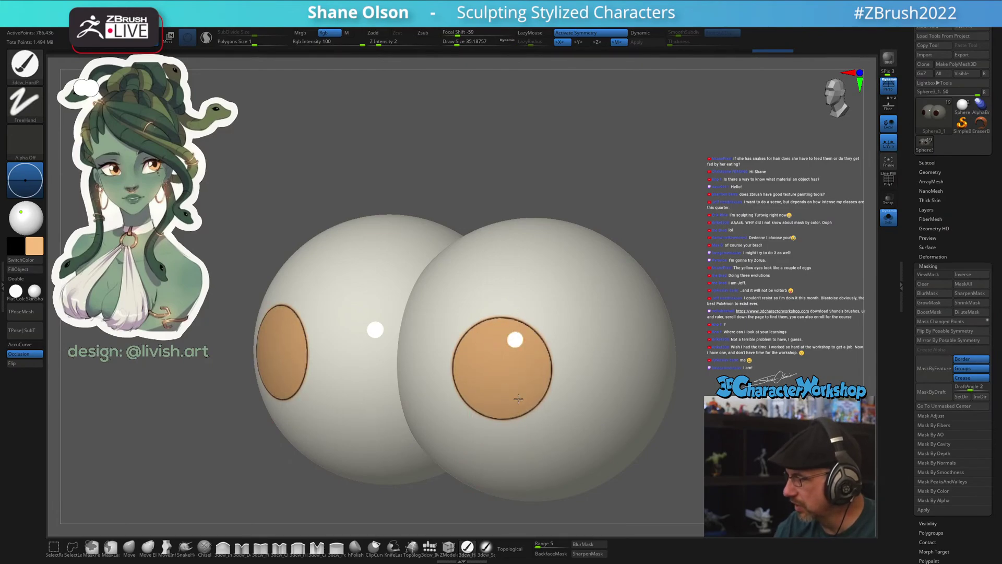
key(ctrl)
key(ctrl+z)
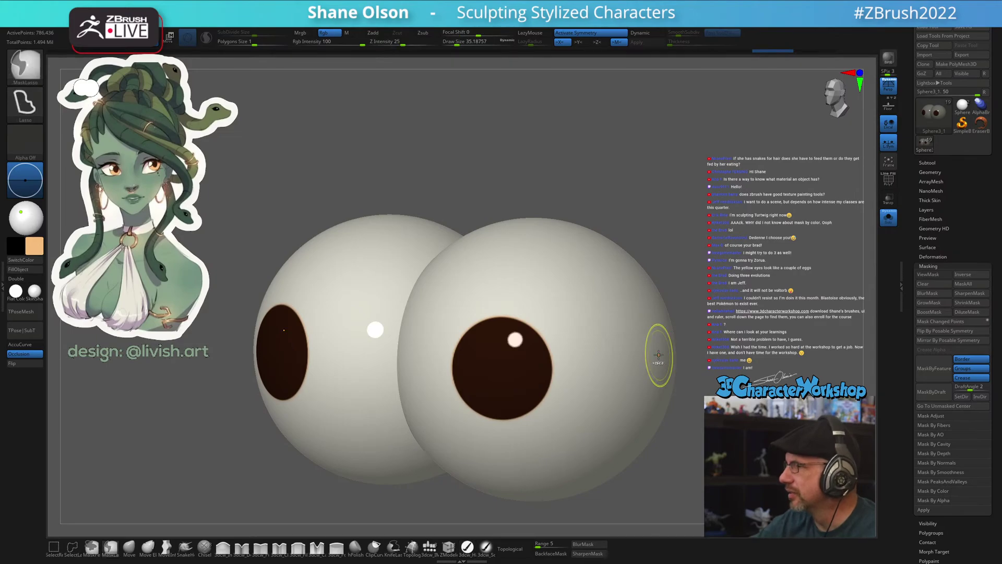
Invert the mask to cover the irises, turn ViewMask on and hide the eyeballs' polypaint to check the mask edge
key(ctrl+i)
key(ctrl+i)
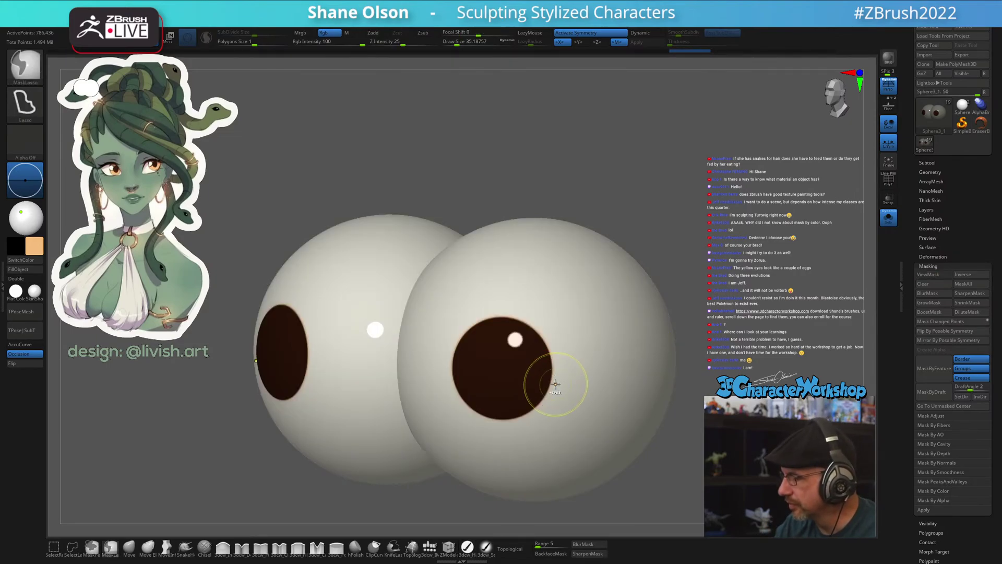
key(ctrl+i)
key(ctrl+i)
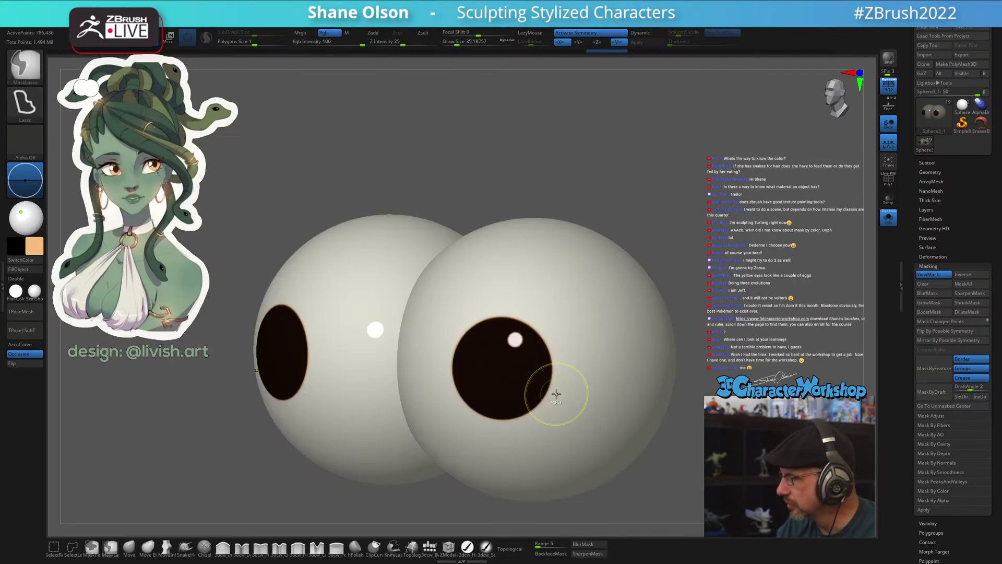
key(ctrl+z)
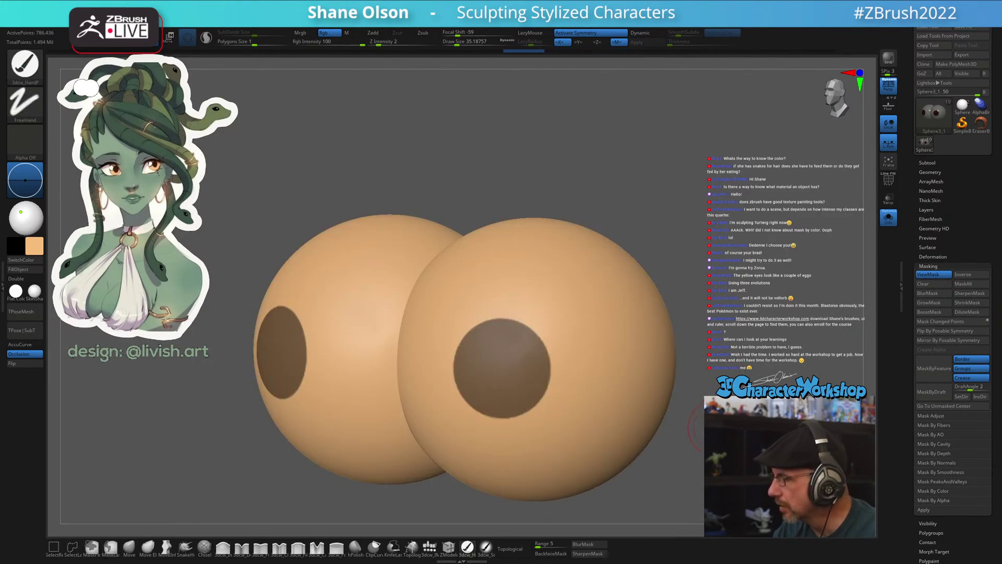
Invert the mask so only the irises are exposed and turn the eyeballs' polypaint back on
ctrl+click(708, 429)
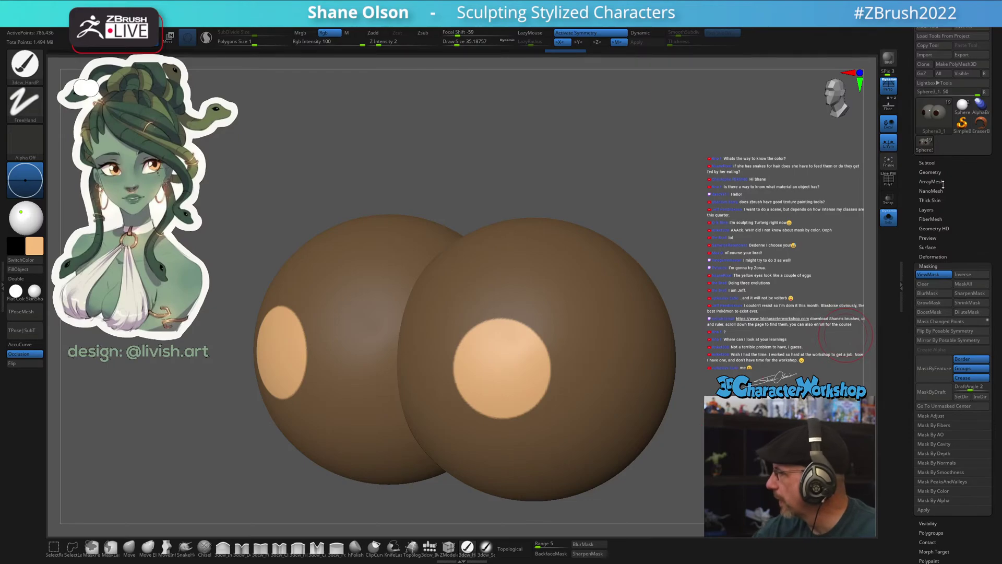
click(935, 163)
mouse_move(980, 214)
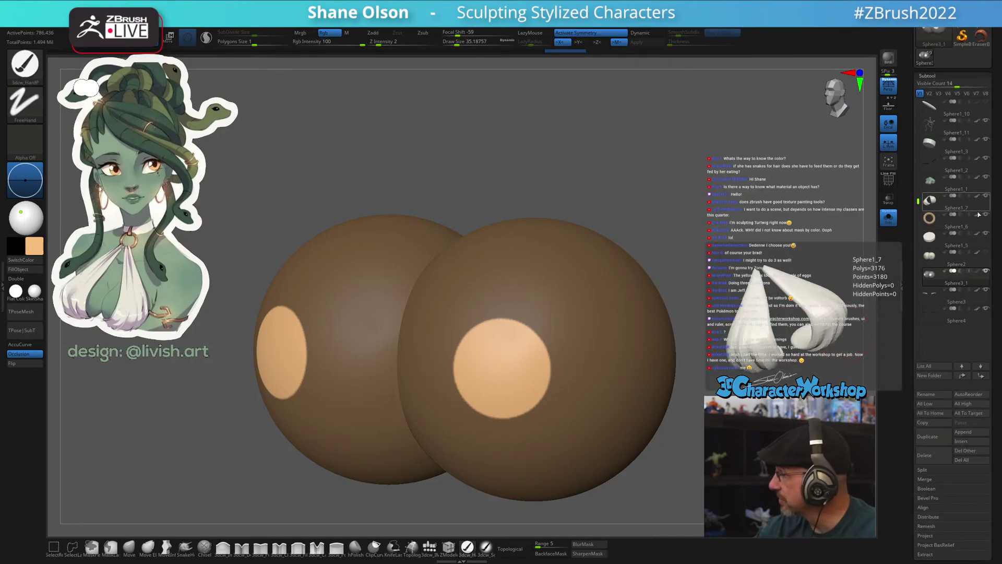
mouse_move(986, 258)
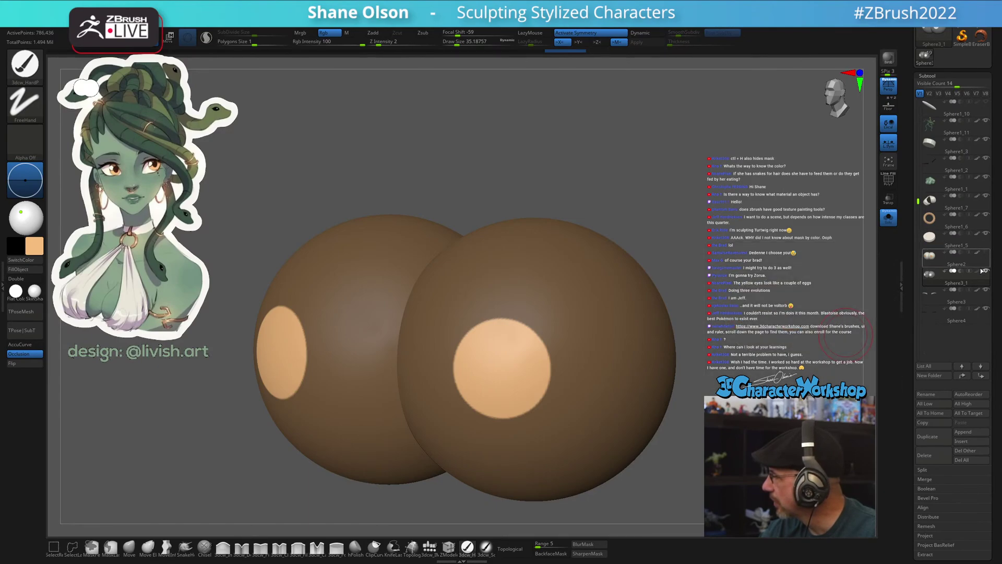
click(982, 270)
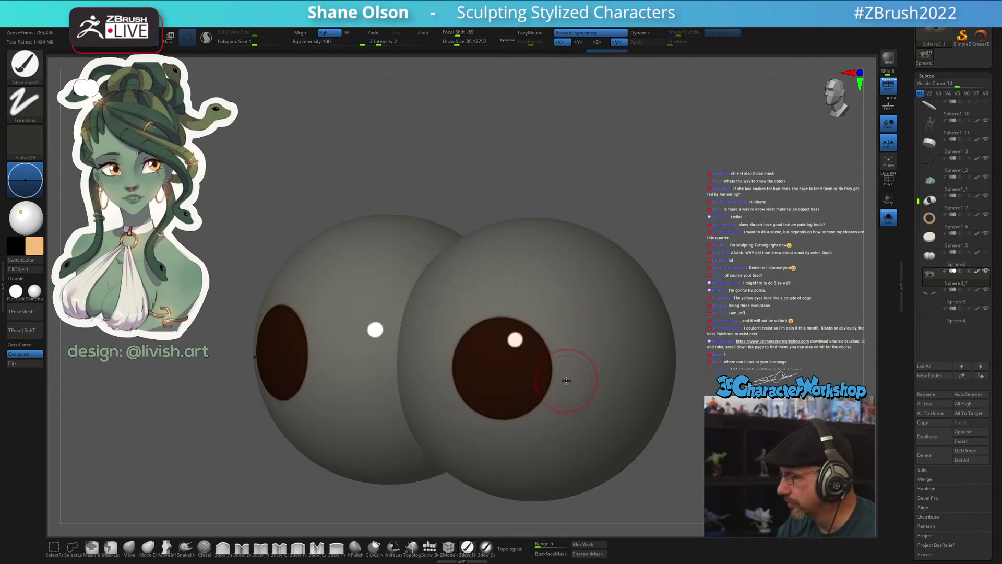
alt+drag(712, 371, 726, 360)
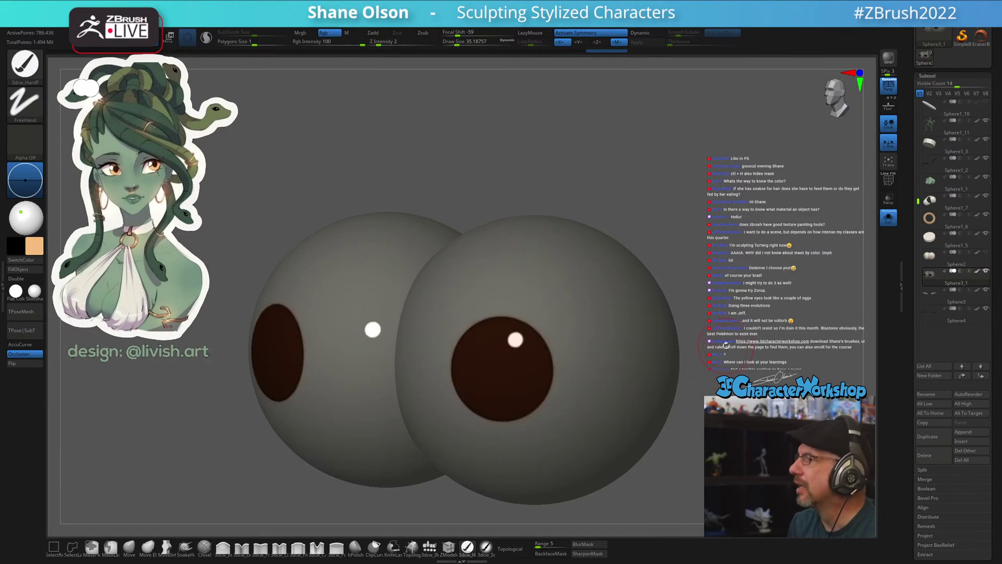
Hide the mask shading and paint both irises light orange with the hard paint brush, leaving a thin dark rim
ctrl+click(707, 259)
ctrl+click(706, 259)
ctrl+click(706, 259)
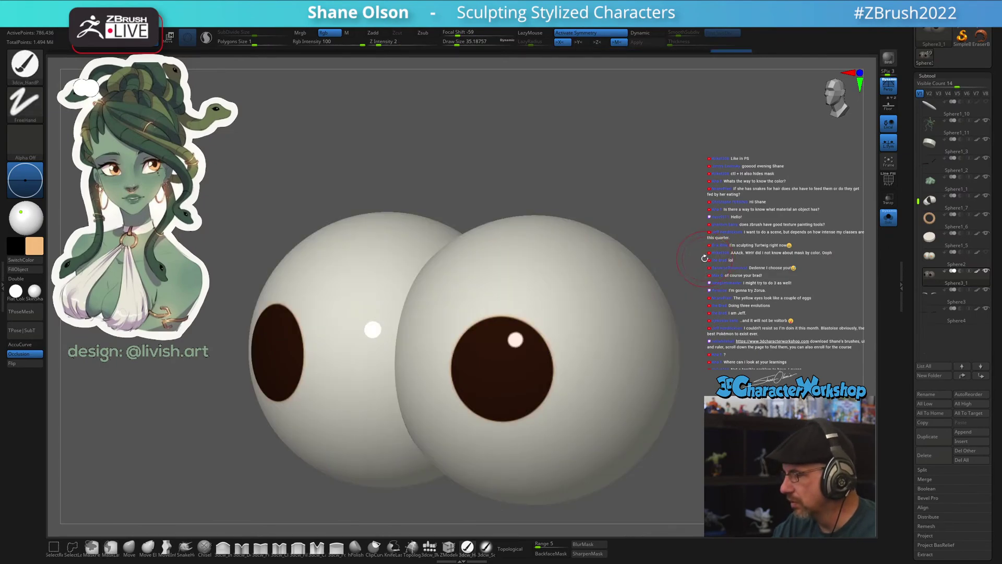
click(494, 361)
mouse_move(494, 360)
mouse_down()
mouse_move(456, 365)
mouse_move(538, 360)
mouse_move(517, 330)
mouse_up()
key(ctrl+z)
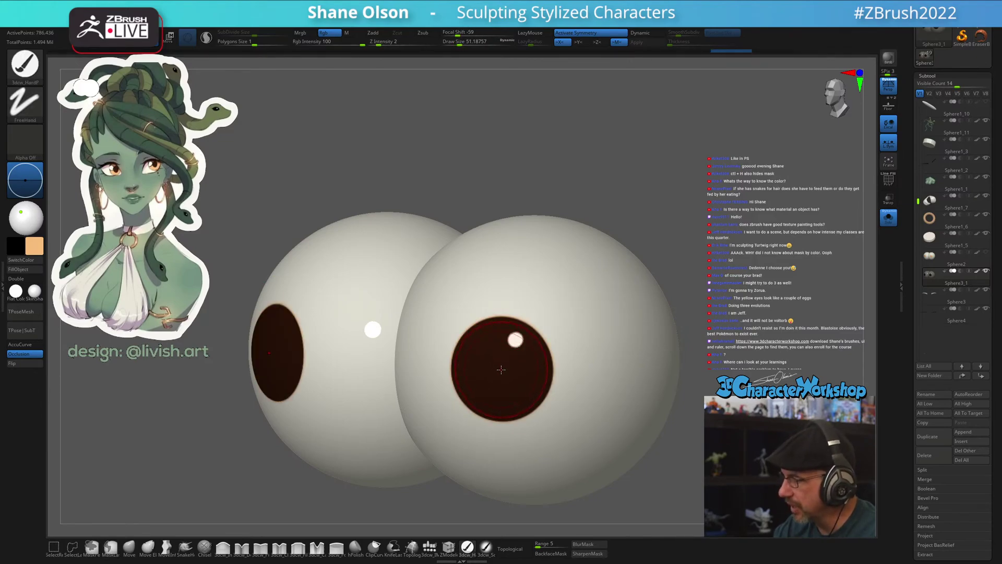
drag(502, 369, 499, 371)
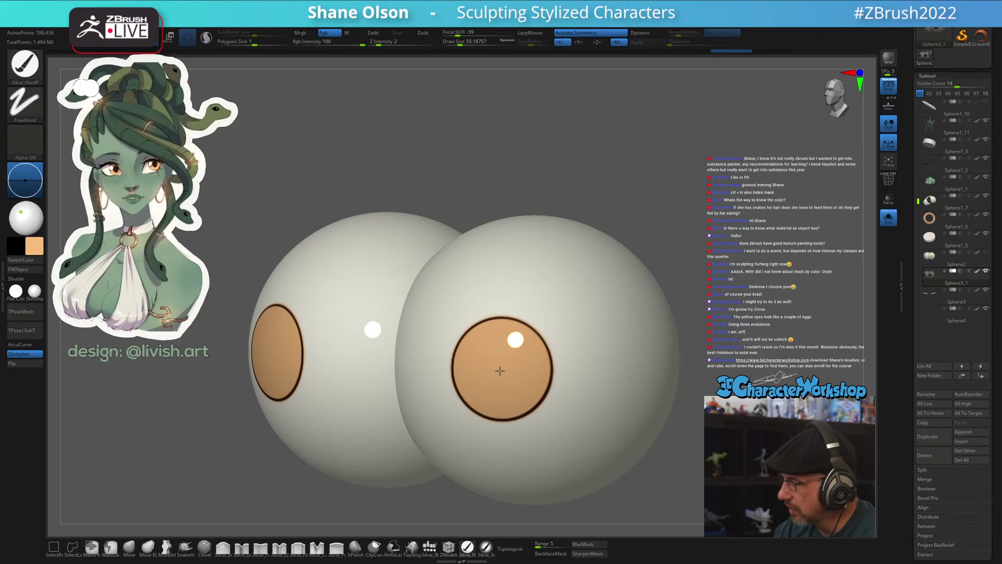
right_drag(584, 367, 606, 369)
alt+right_drag(573, 335, 615, 343)
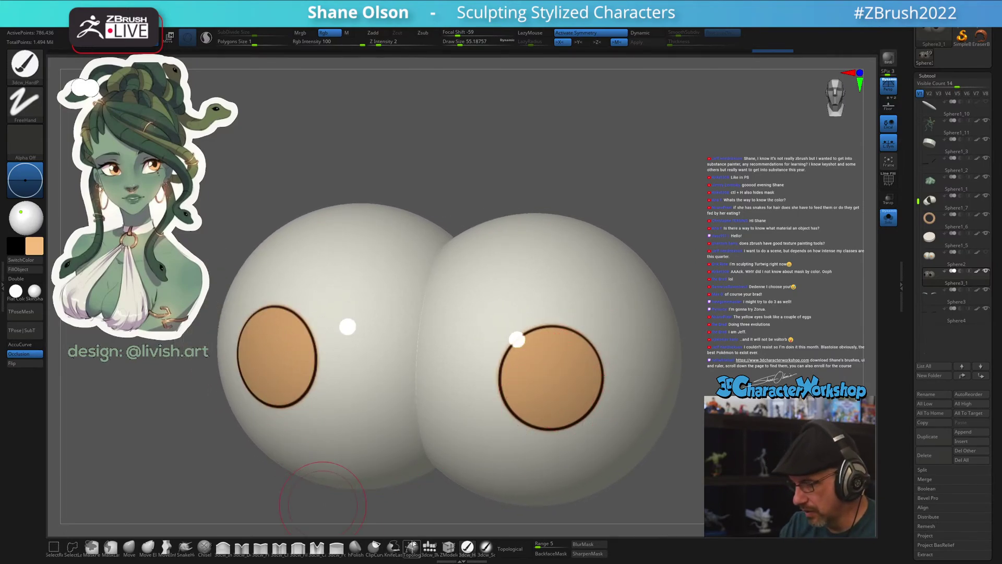
Shade the upper part of both irises with dark brown sampled from the reference, using the soft paint brush
click(486, 546)
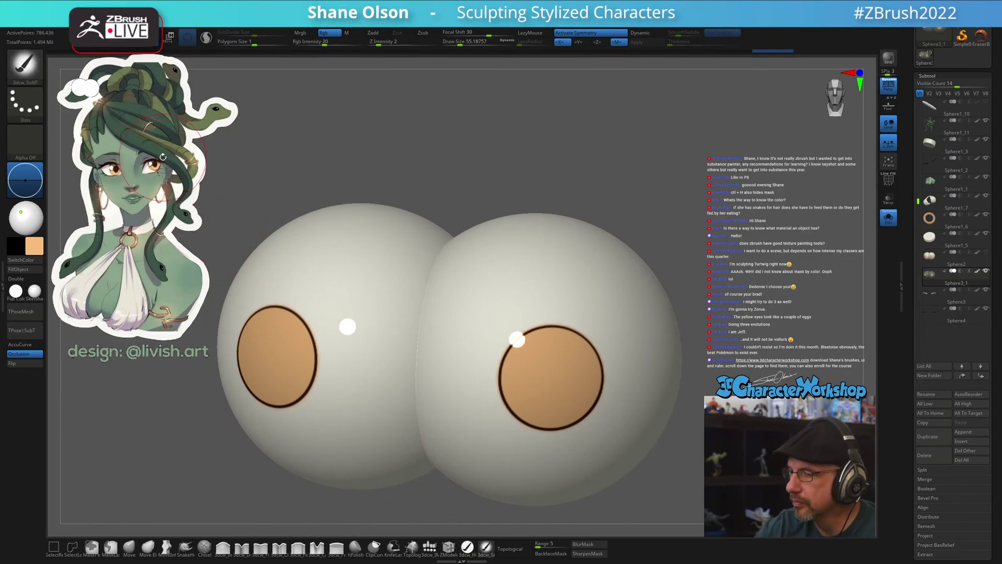
right_drag(195, 172, 164, 159)
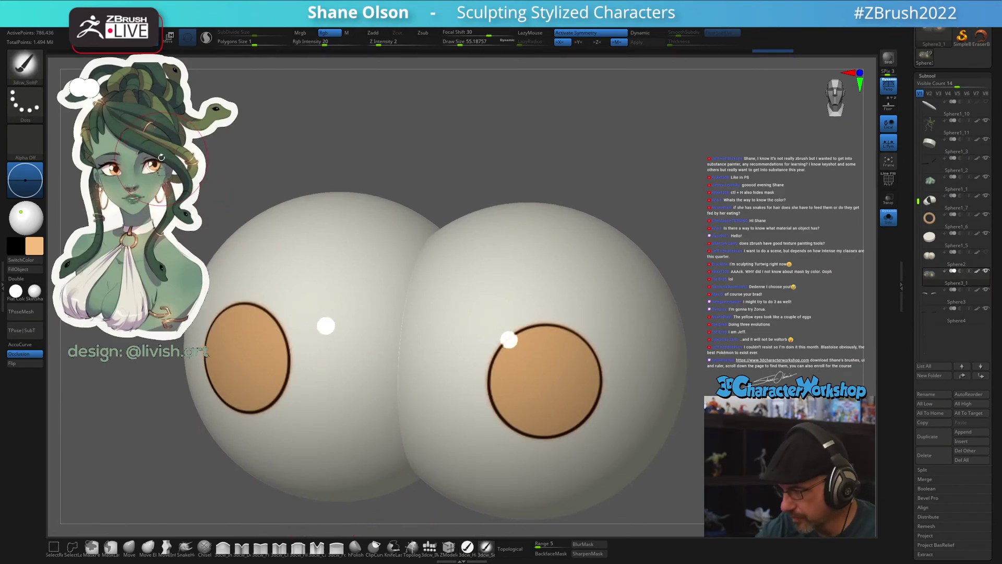
key(z)
key(c)
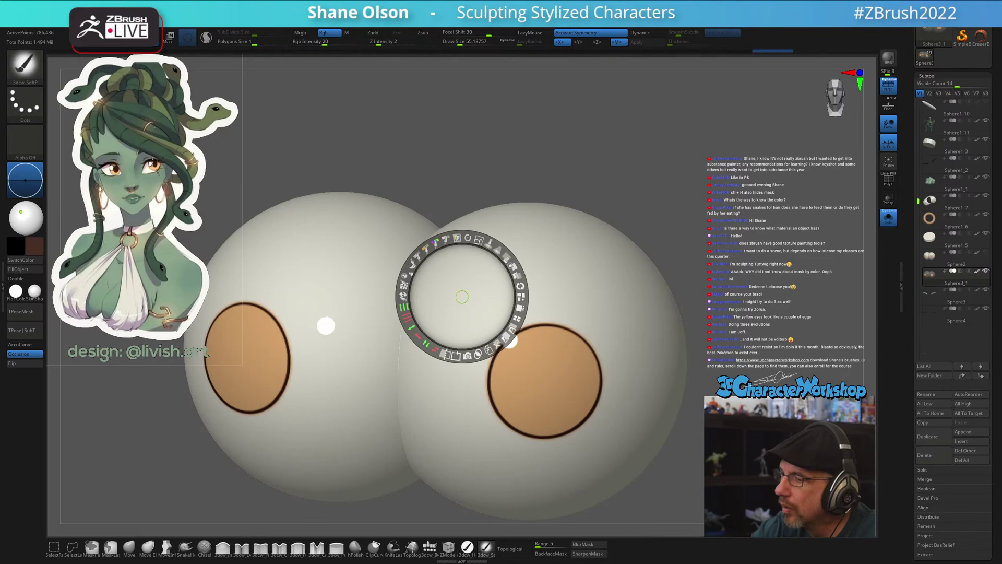
key(z)
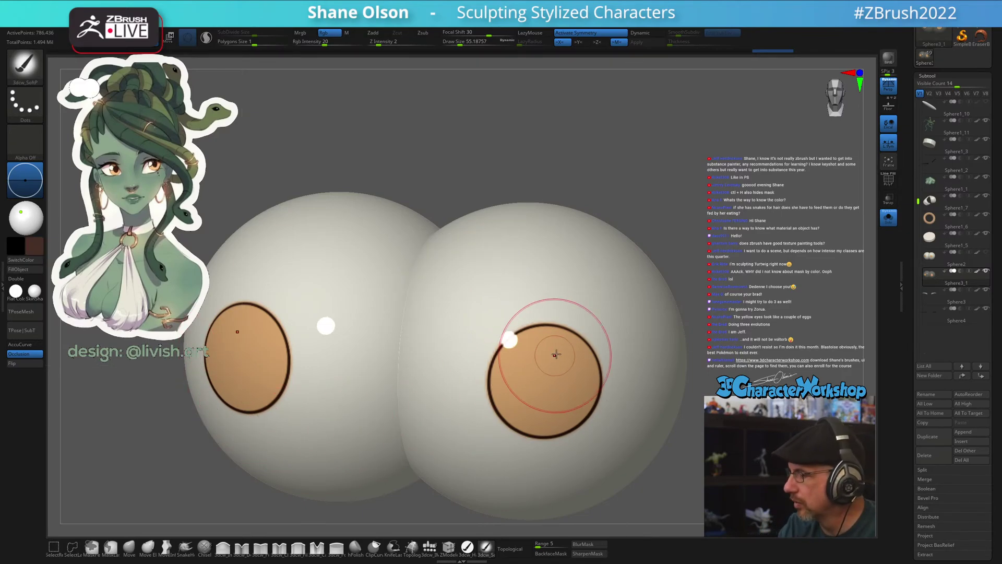
mouse_move(540, 335)
mouse_down()
mouse_move(492, 359)
mouse_move(564, 320)
mouse_move(600, 369)
mouse_move(503, 389)
mouse_move(522, 350)
mouse_move(579, 345)
mouse_move(571, 334)
mouse_move(592, 382)
mouse_up()
right_drag(611, 371, 599, 354)
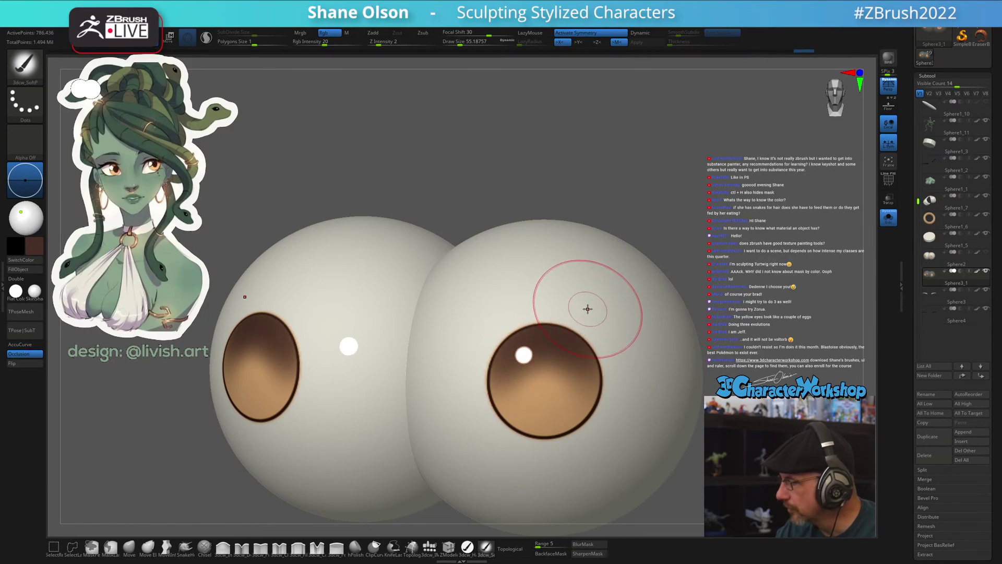
drag(586, 308, 601, 376)
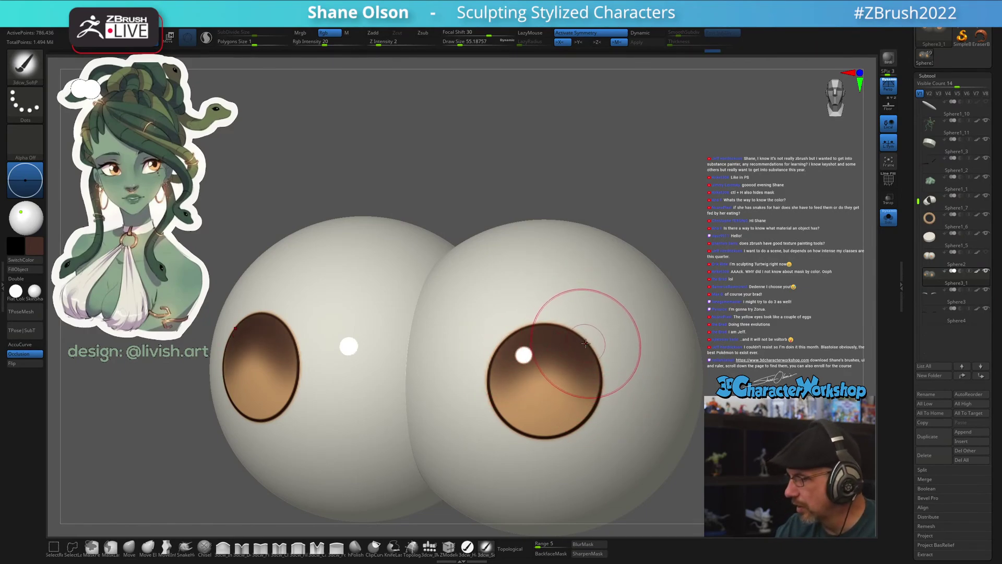
Try painting round dark brown pupils in the centres of the irises with the hard paint brush, and undo them
click(467, 547)
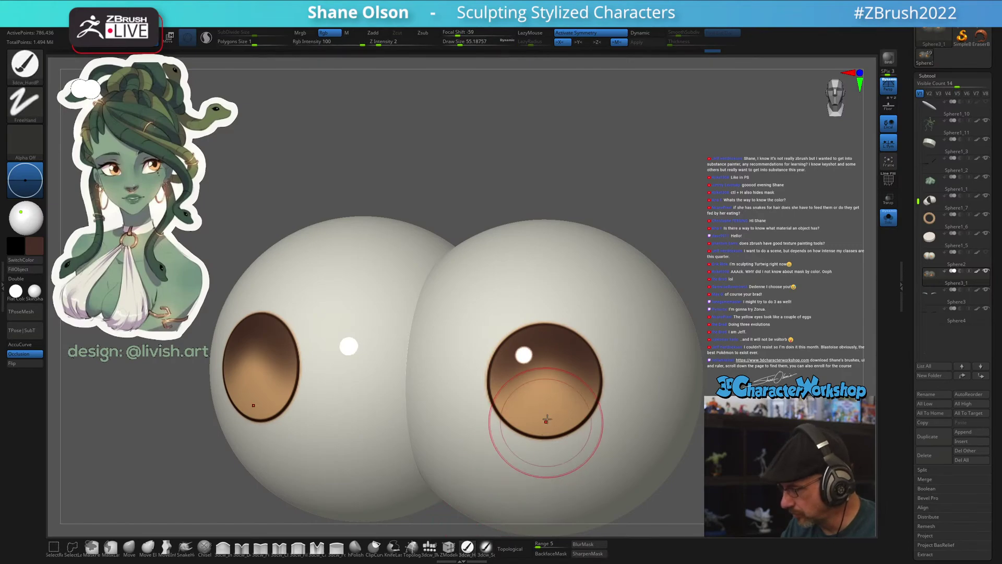
click(543, 382)
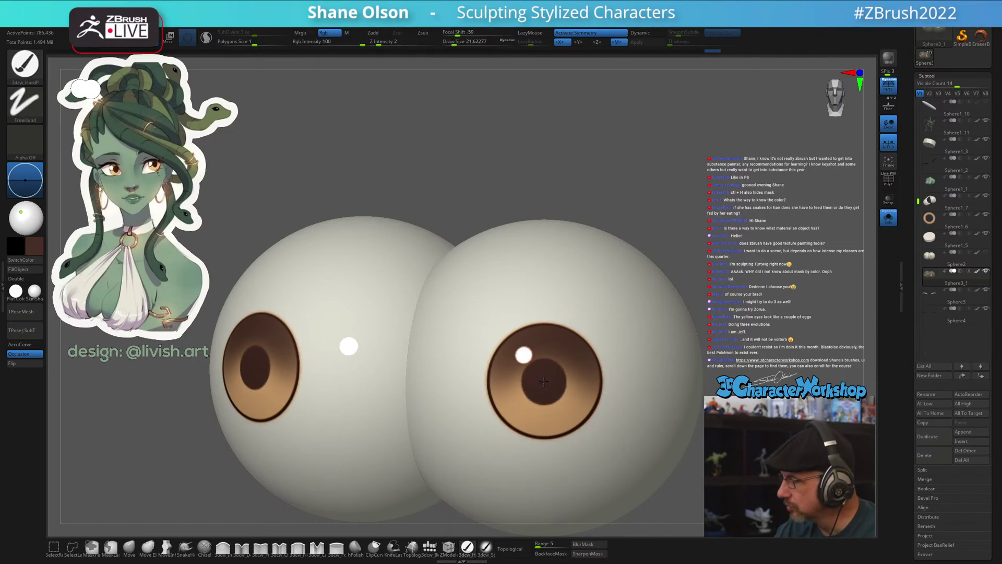
key(ctrl+z)
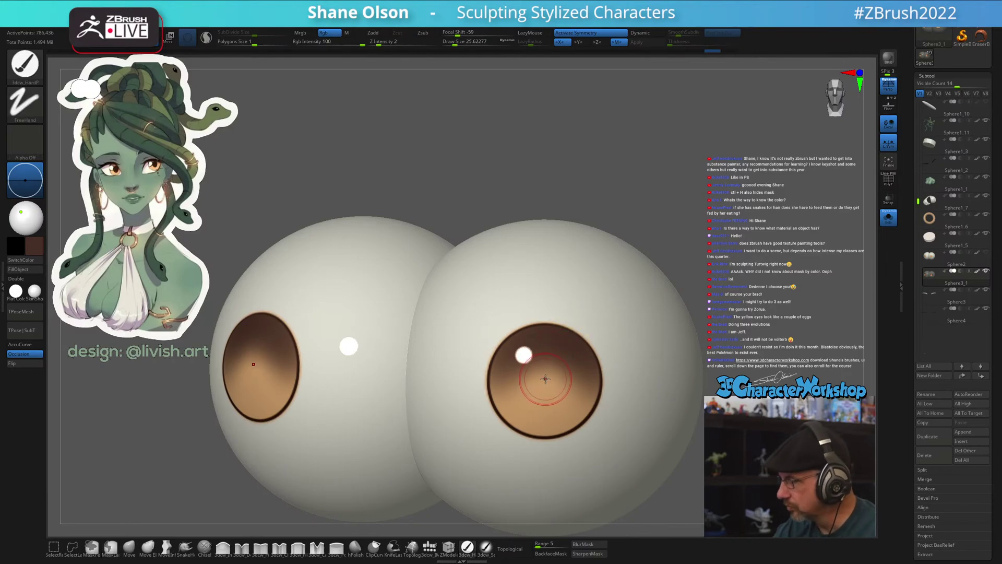
click(545, 380)
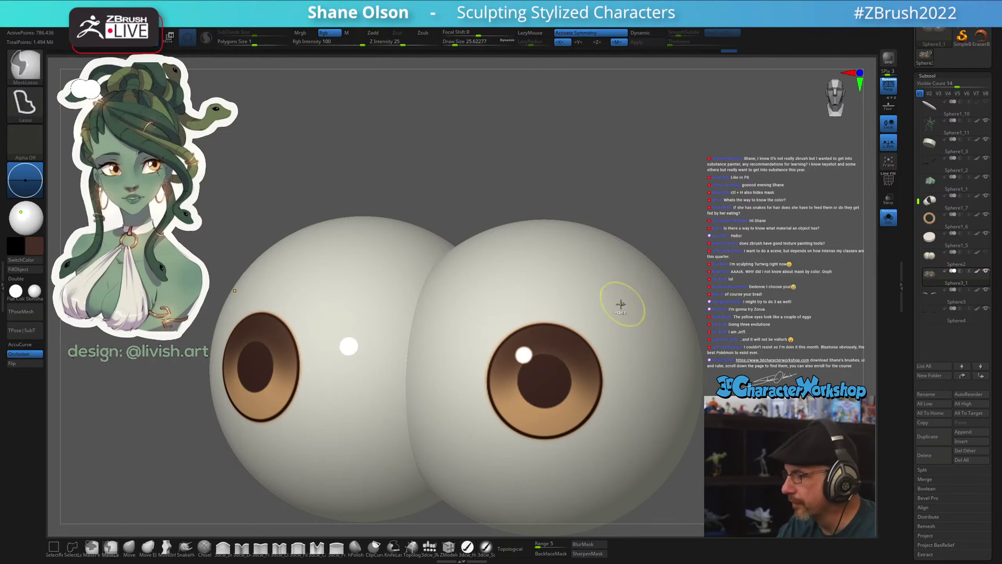
key(ctrl+z)
Pick a light orange and softly brighten the lower part of both irises with the soft paint brush
click(486, 546)
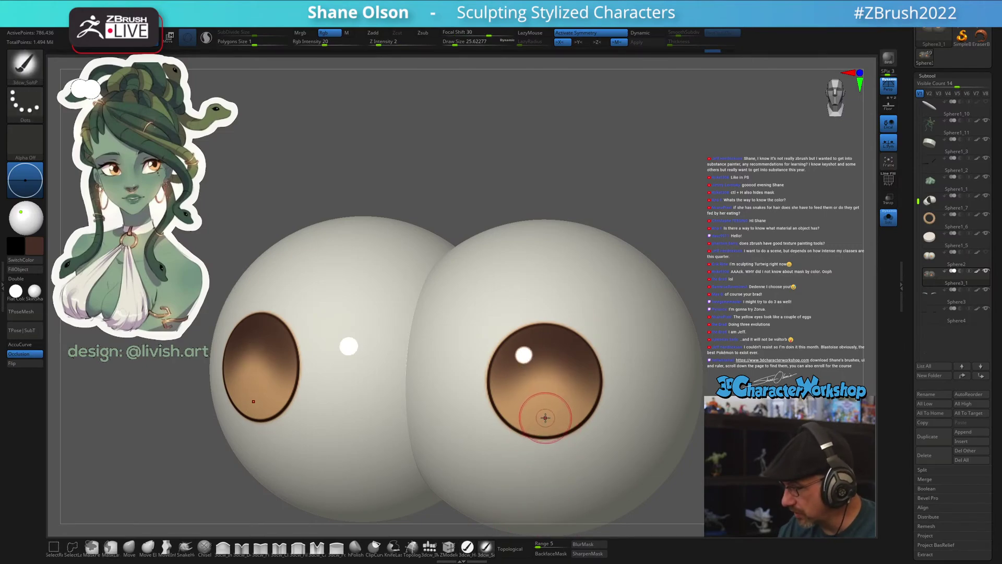
click(33, 245)
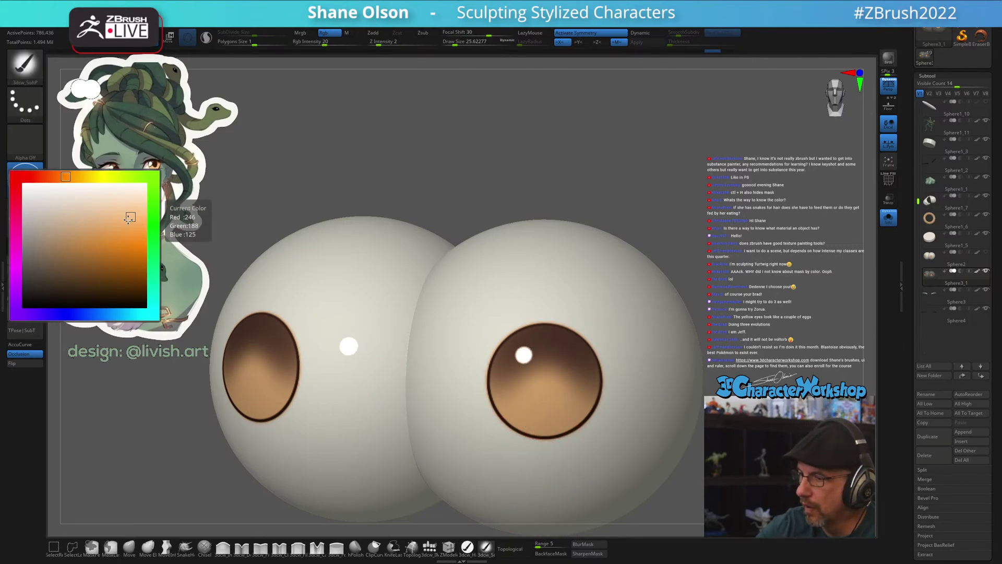
click(141, 215)
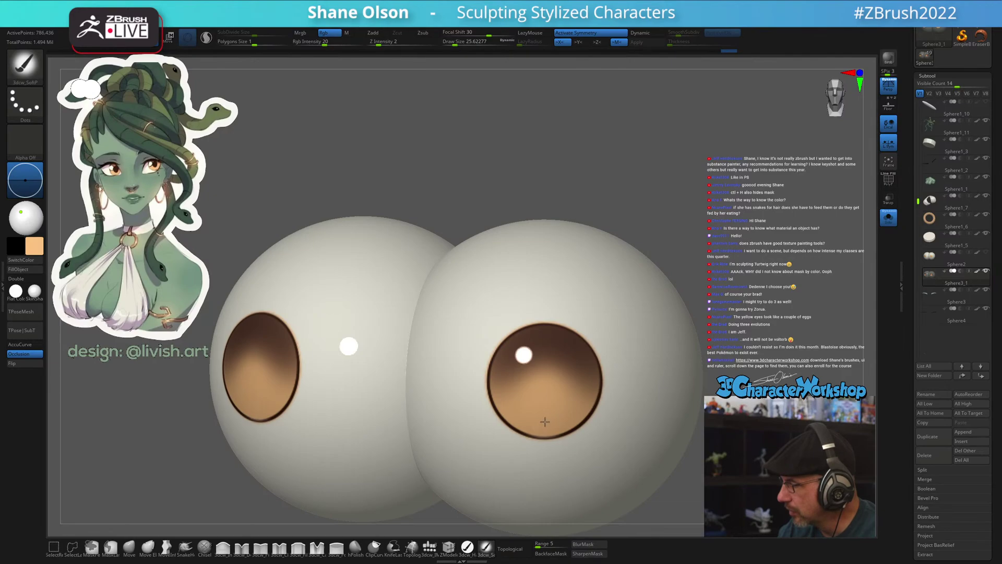
drag(544, 405, 559, 377)
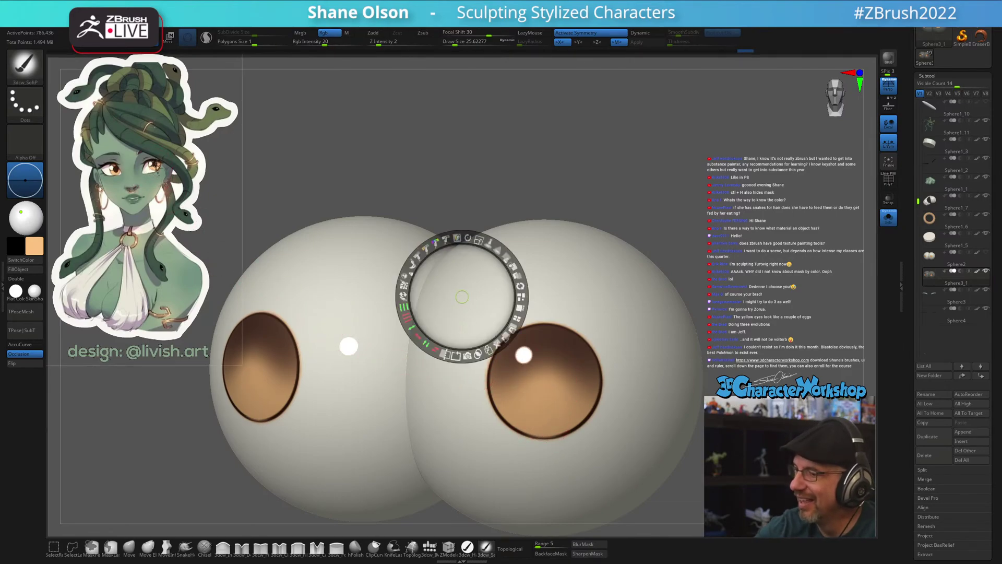
Paint round pupils in a darker sampled brown at the iris centres, using the hard paint brush with Focal Shift -25
key(c)
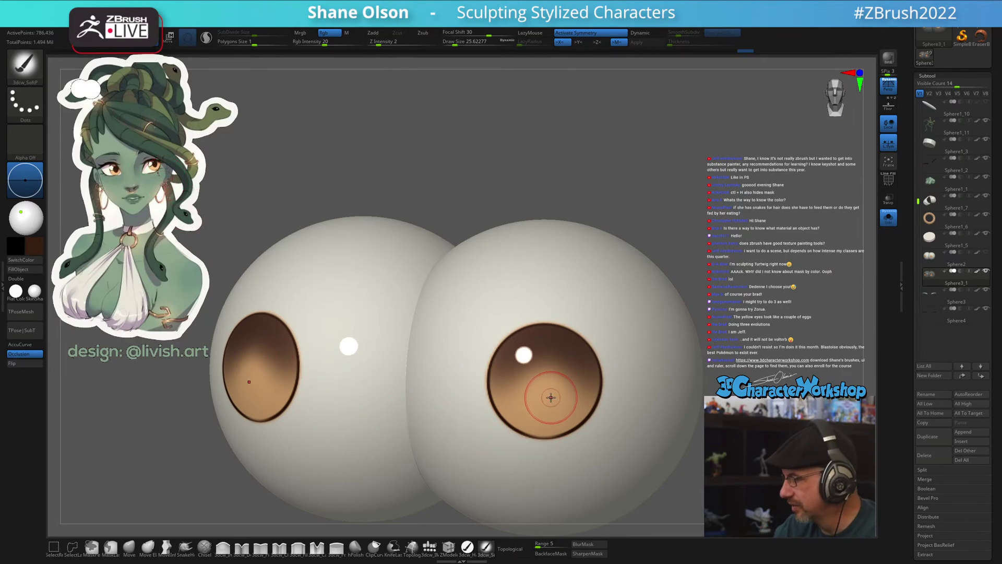
click(468, 547)
drag(546, 392, 545, 381)
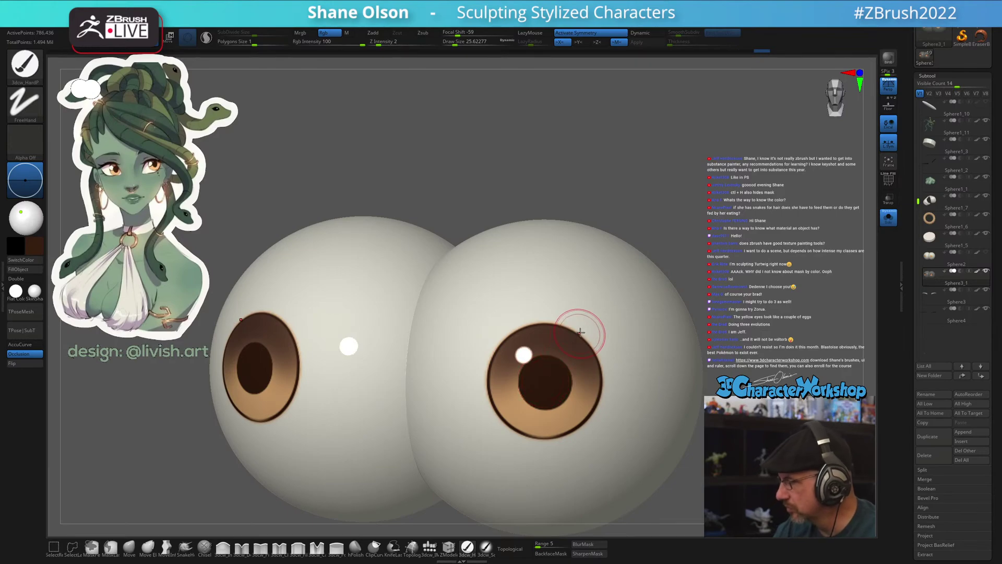
key(ctrl+z)
key(ctrl+z)
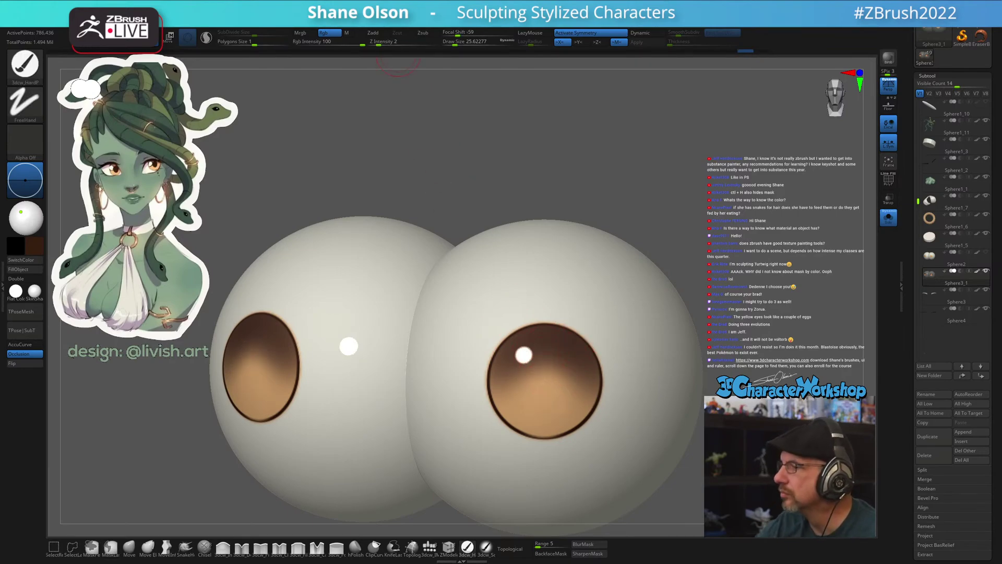
drag(461, 33, 469, 32)
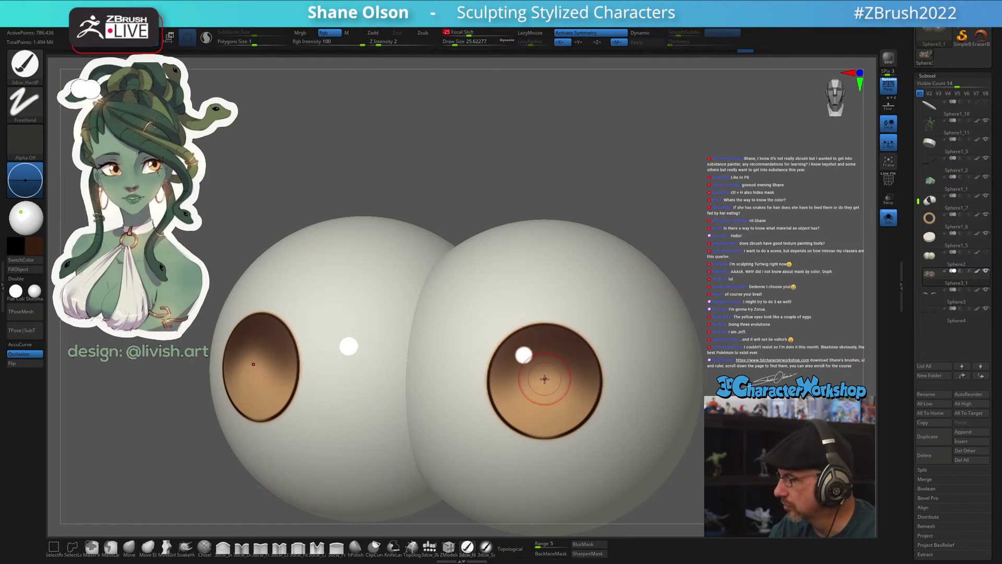
drag(543, 379, 545, 378)
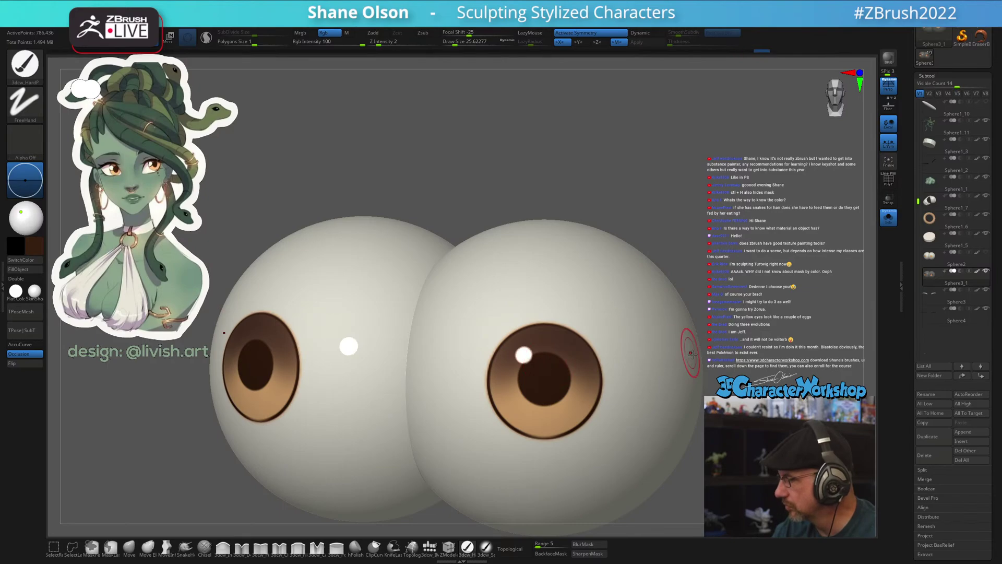
Turn Solo off to bring back the whole bust and check the painted eyes on the face
click(890, 222)
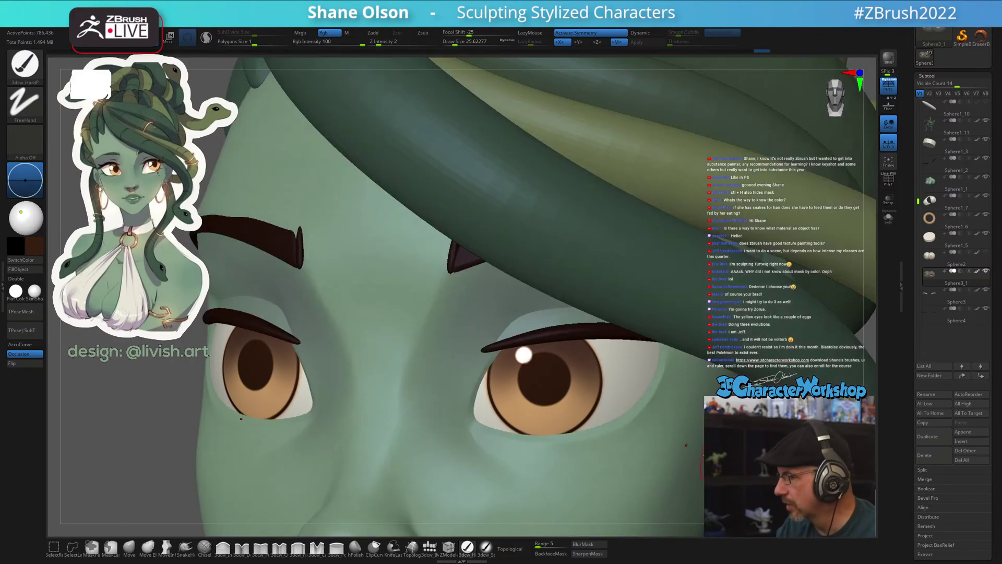
alt+drag(723, 467, 594, 420)
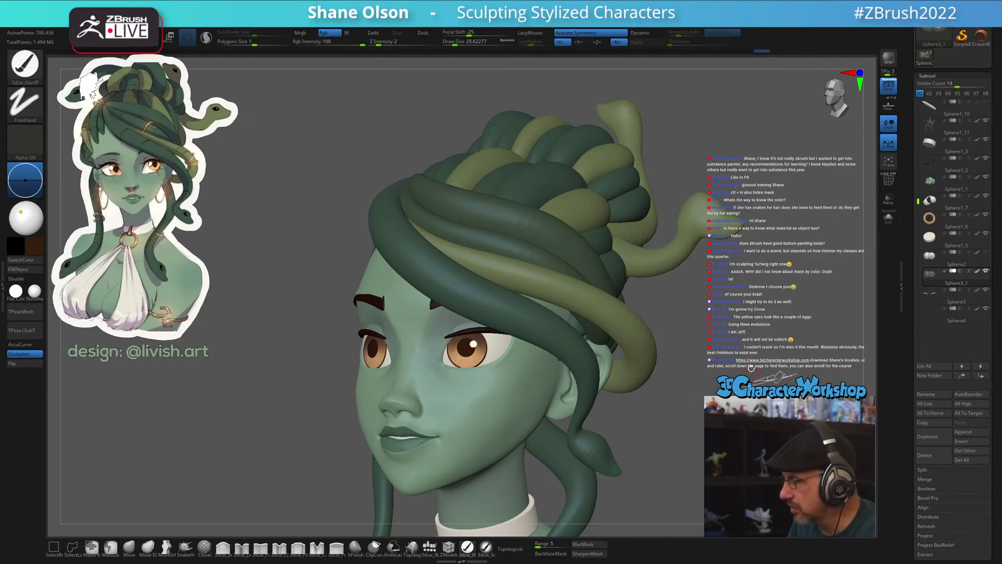
alt+drag(751, 369, 562, 405)
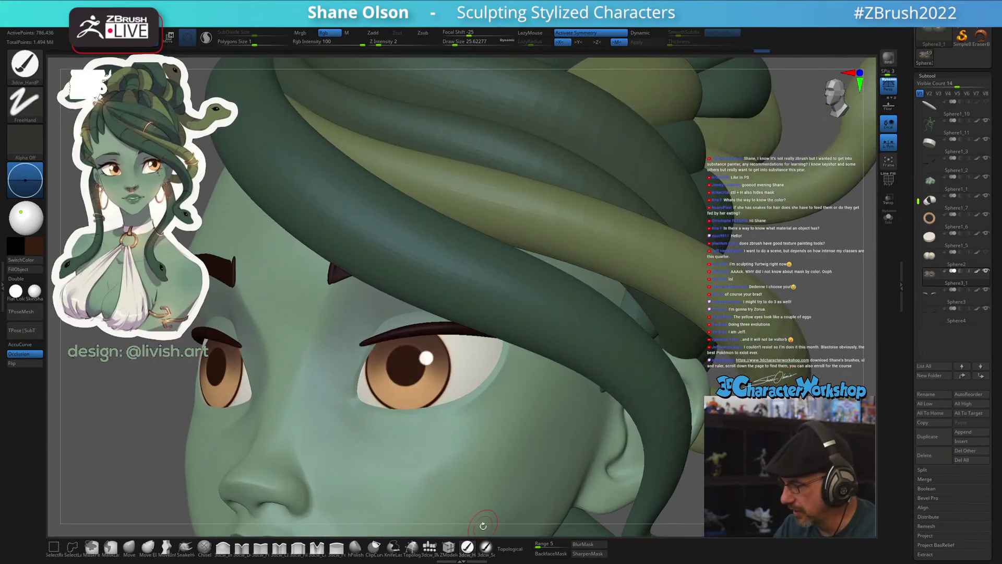
Sample the light orange again and softly brighten the lower irises with the soft paint brush
click(486, 546)
key(c)
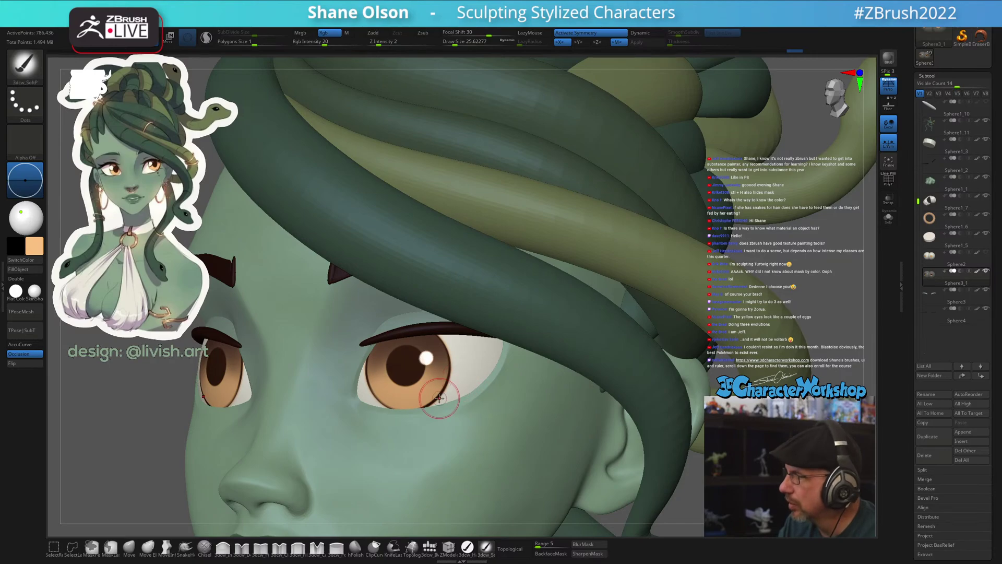
right_drag(397, 393, 441, 395)
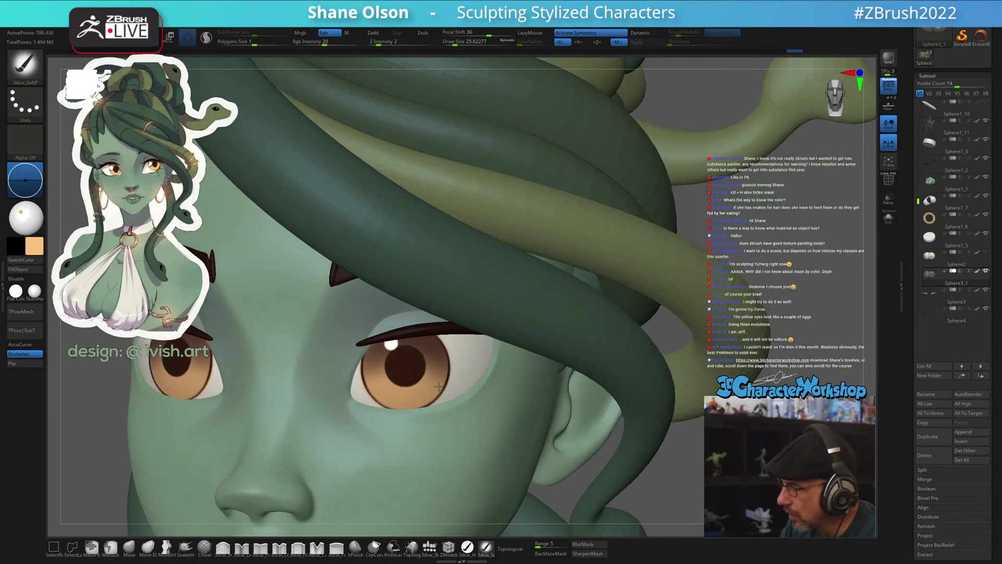
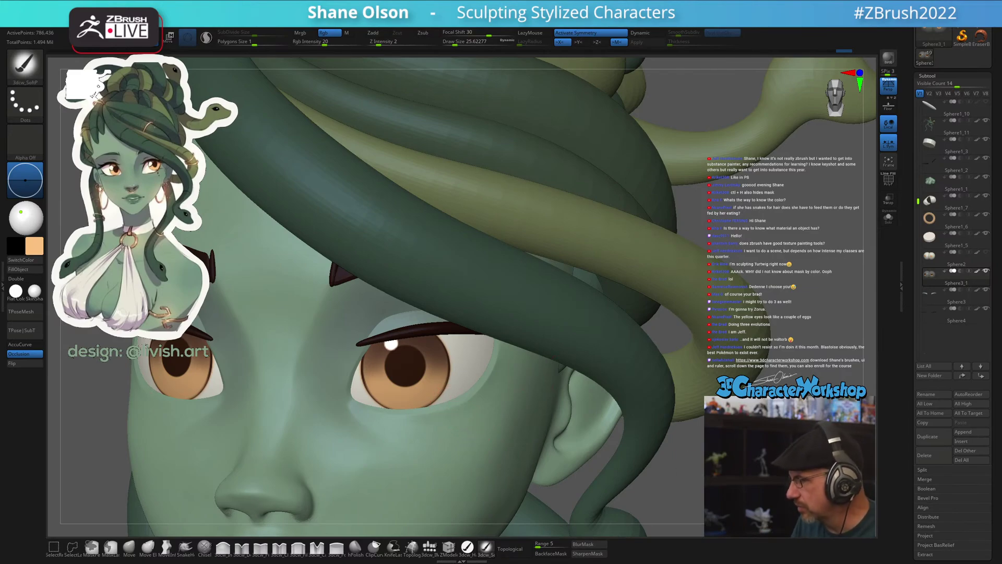
Frame the whole head from the front and enlarge the soft paint brush to a Draw Size of about 59
alt+drag(678, 433, 656, 392)
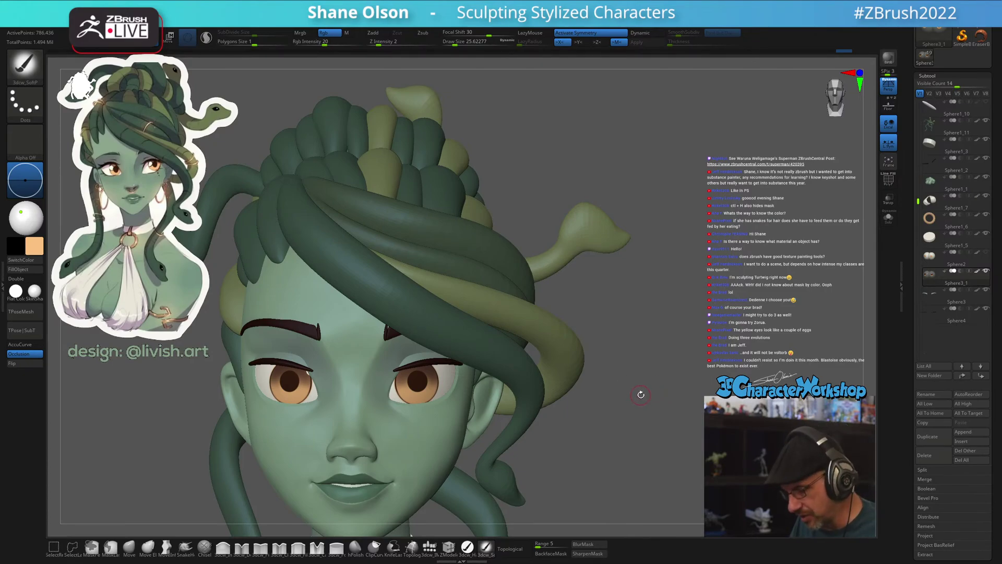
key(s)
drag(641, 395, 646, 396)
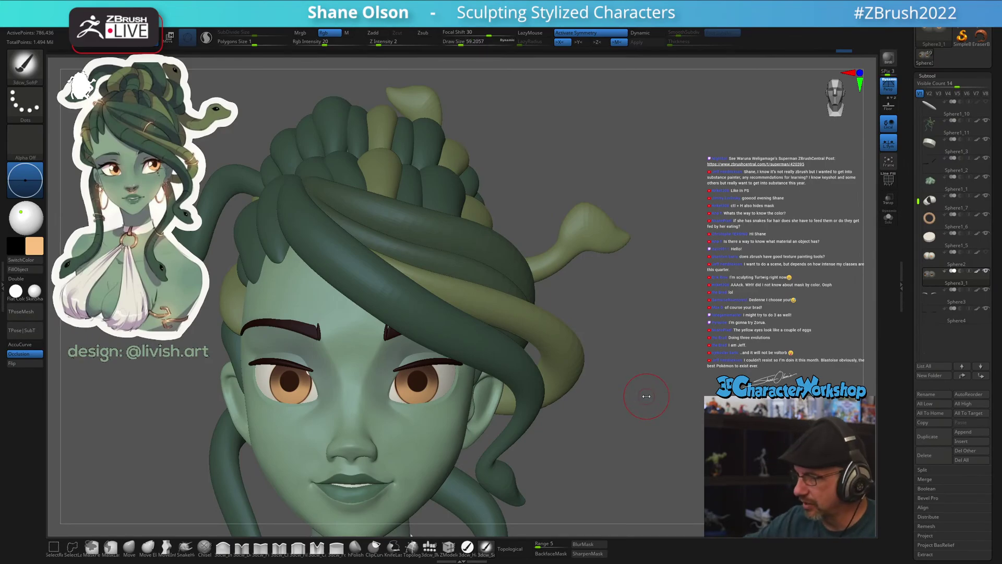
Sample the darker brown from the iris and paint shading on the irises with a smaller brush
mouse_move(514, 401)
right_down()
mouse_move(427, 381)
mouse_move(439, 433)
mouse_move(407, 401)
right_up()
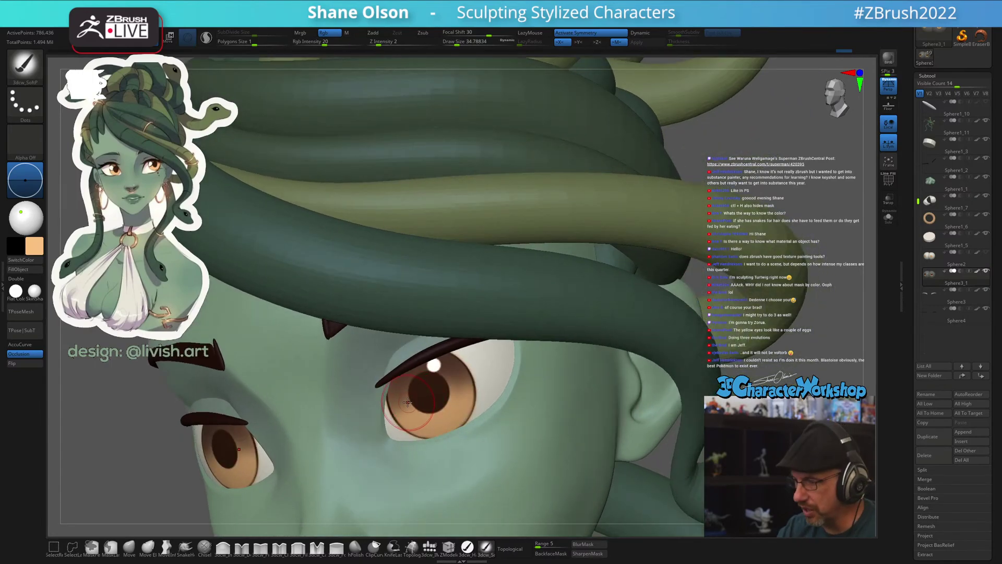
key(c)
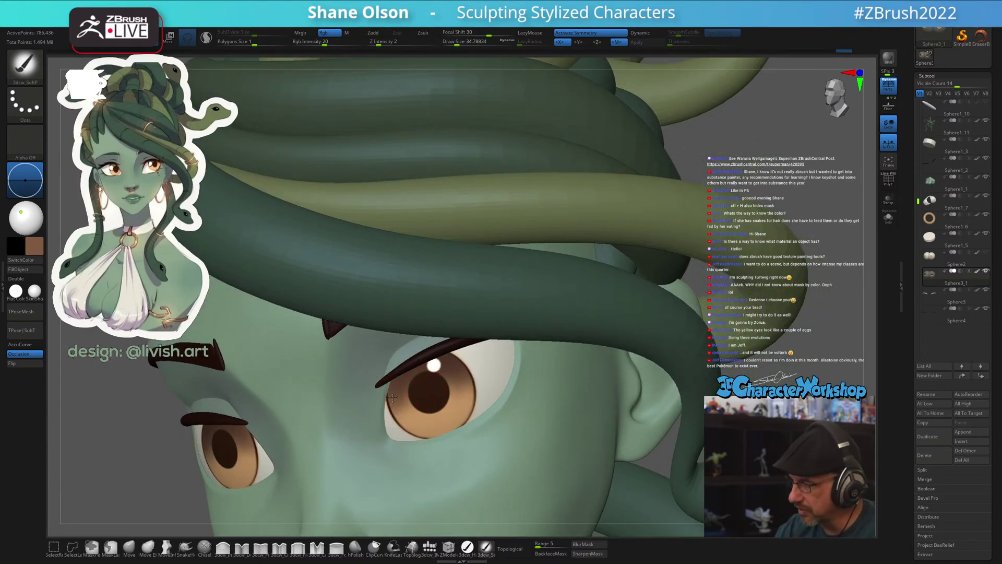
key(bracketleft)
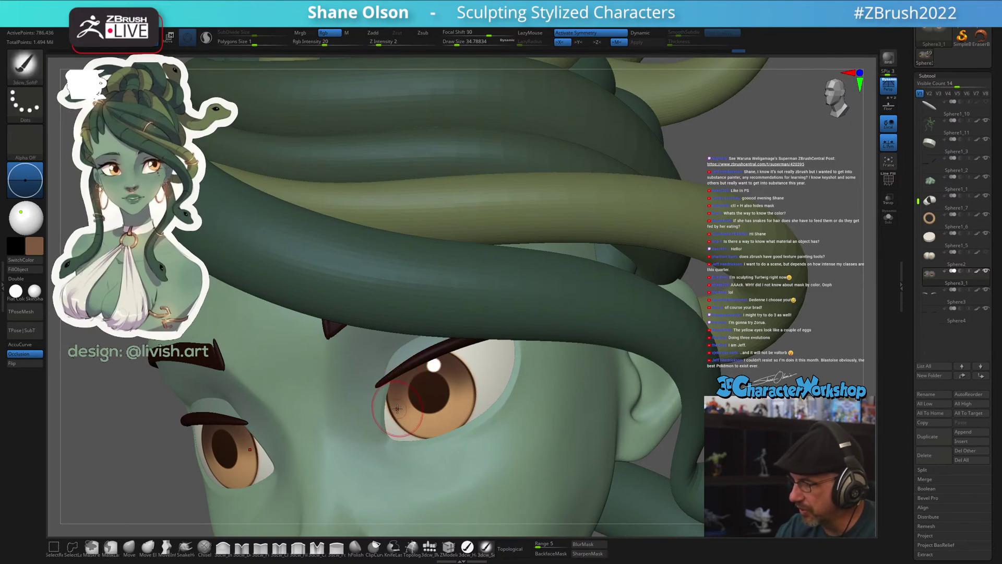
right_drag(400, 402, 392, 404)
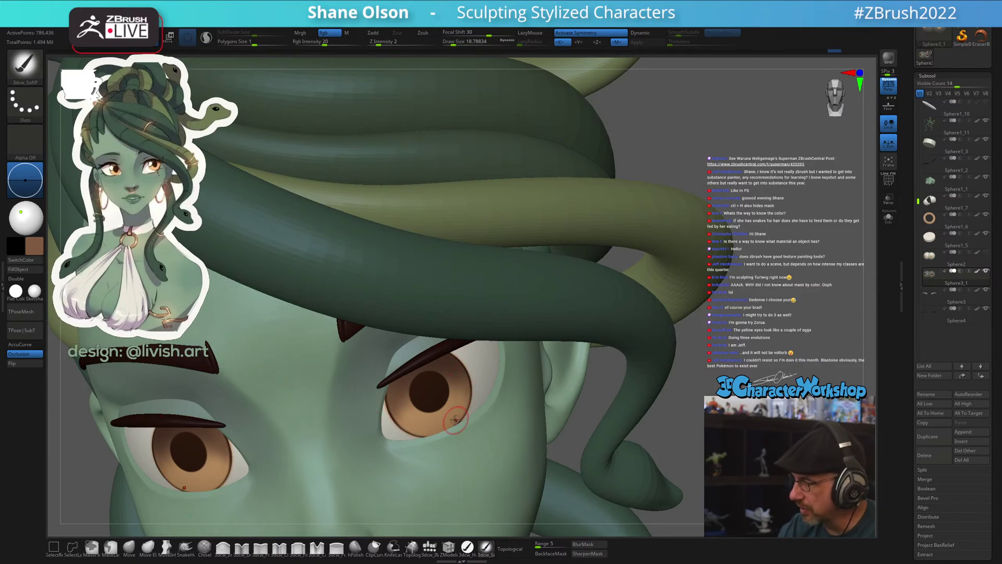
right_drag(461, 381, 681, 444)
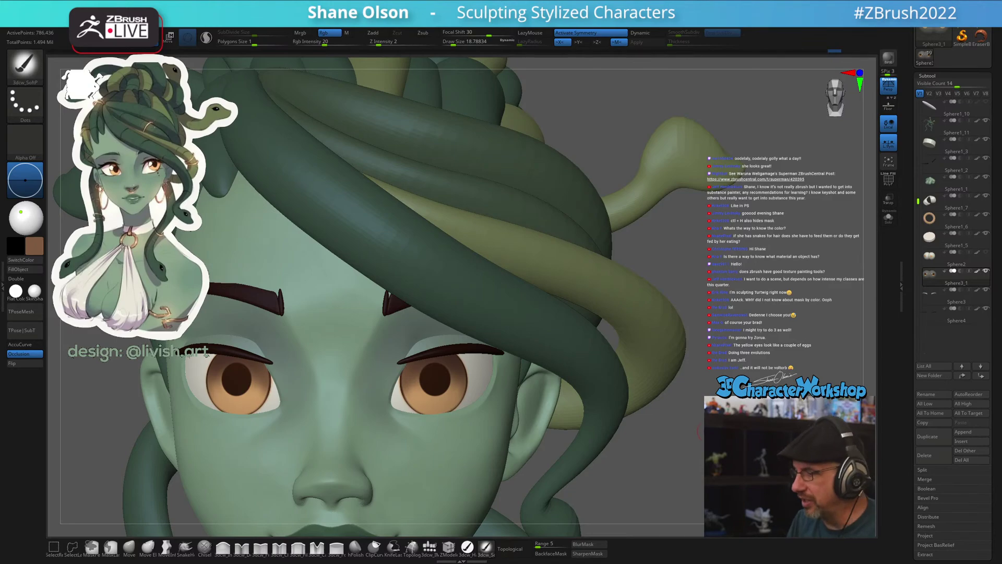
Make the upper eyelash the active subtool and show it alone with its polygroup wireframe
mouse_move(702, 429)
alt+mouse_down()
mouse_move(690, 414)
mouse_move(665, 417)
mouse_move(674, 360)
mouse_move(697, 348)
mouse_move(678, 347)
mouse_move(668, 319)
alt+mouse_up()
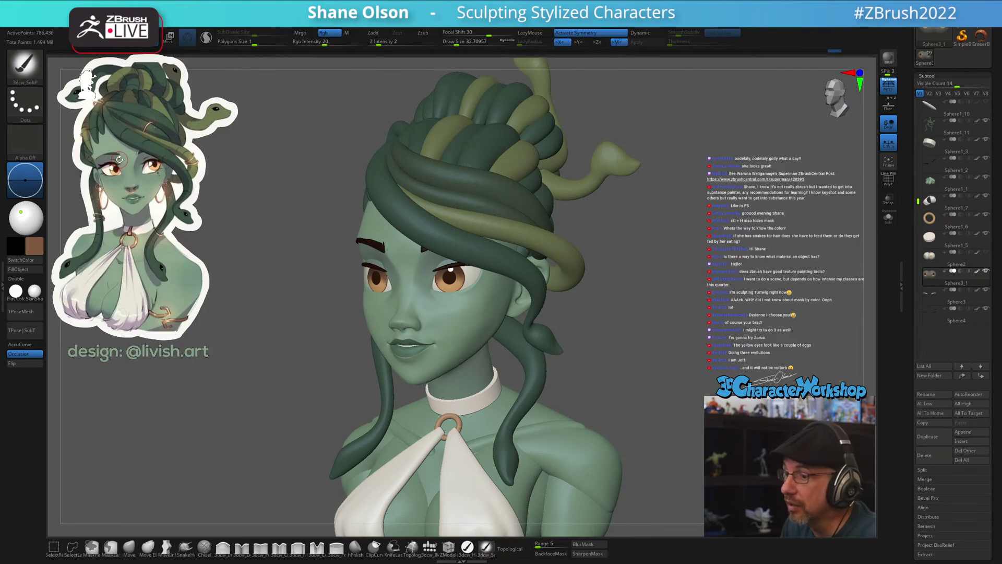
drag(305, 280, 344, 312)
alt+click(340, 321)
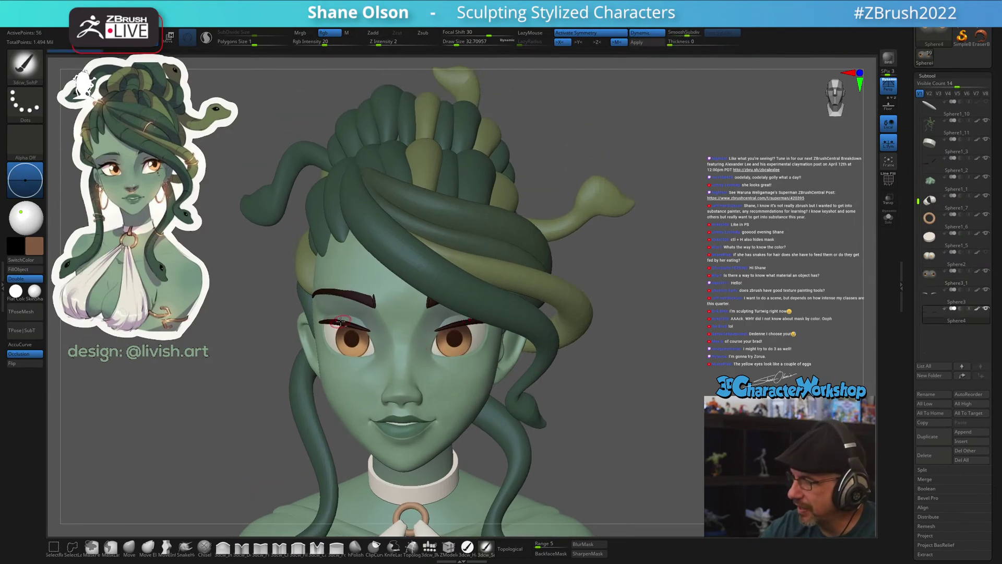
key(shift+f)
drag(552, 412, 643, 422)
click(888, 217)
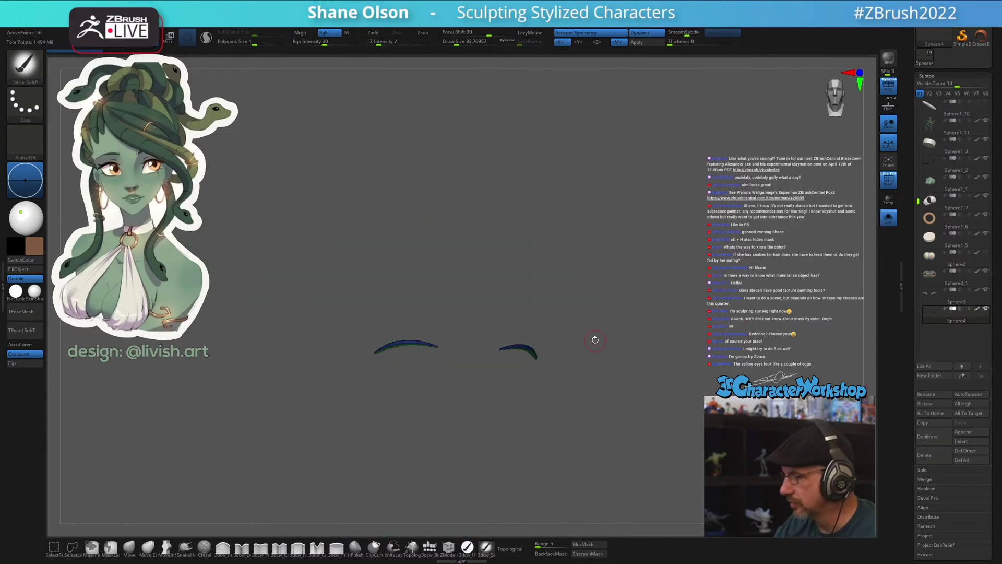
key(f)
key(shift+f)
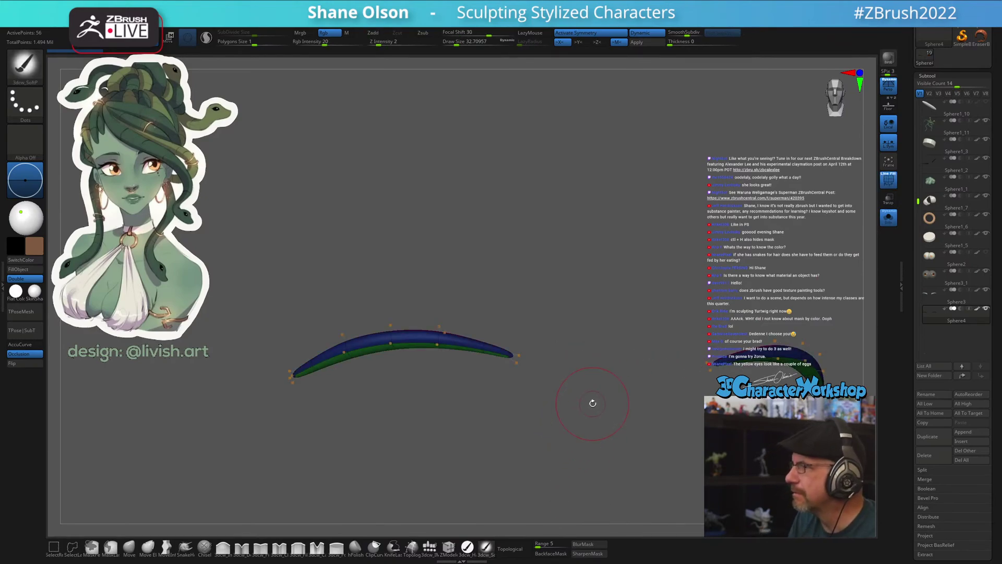
drag(546, 239, 534, 204)
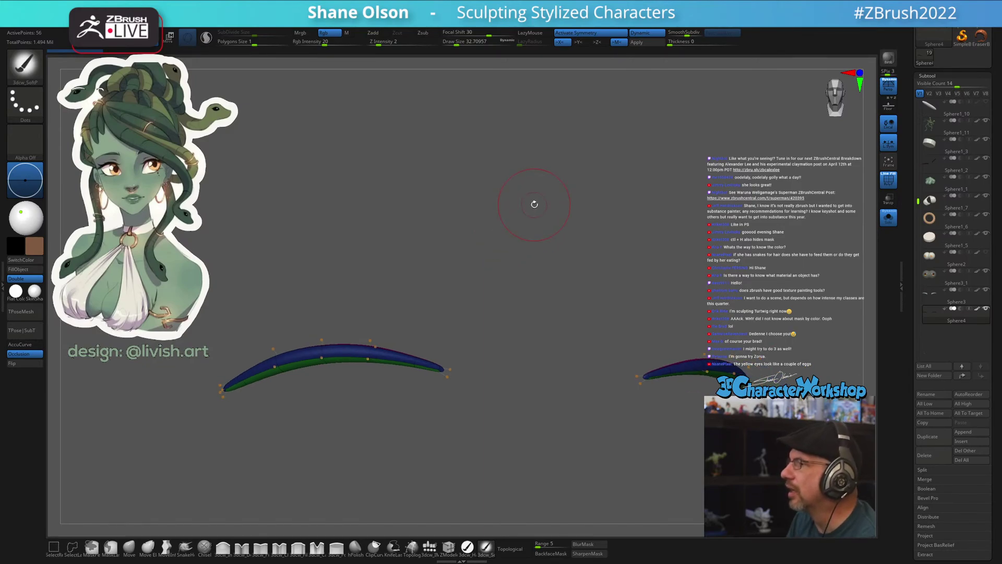
mouse_move(533, 191)
mouse_down()
mouse_move(421, 212)
mouse_move(483, 222)
mouse_up()
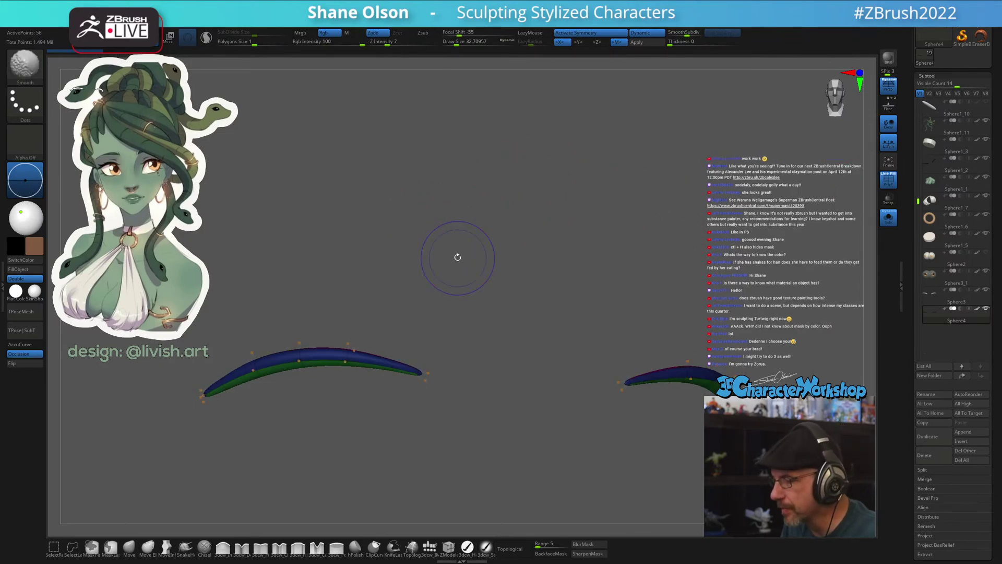
drag(396, 260, 486, 264)
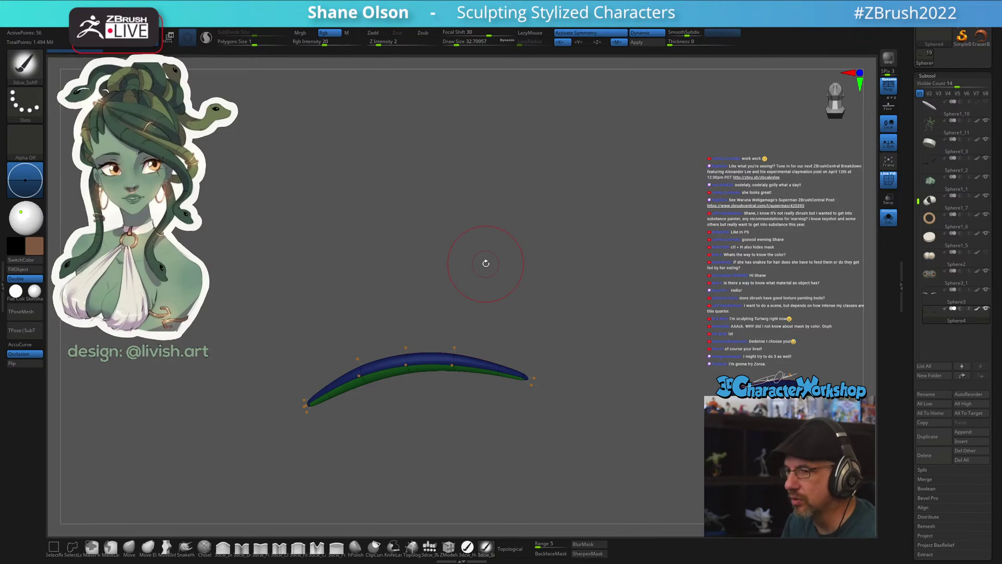
key(s)
drag(309, 227, 301, 226)
drag(450, 248, 456, 247)
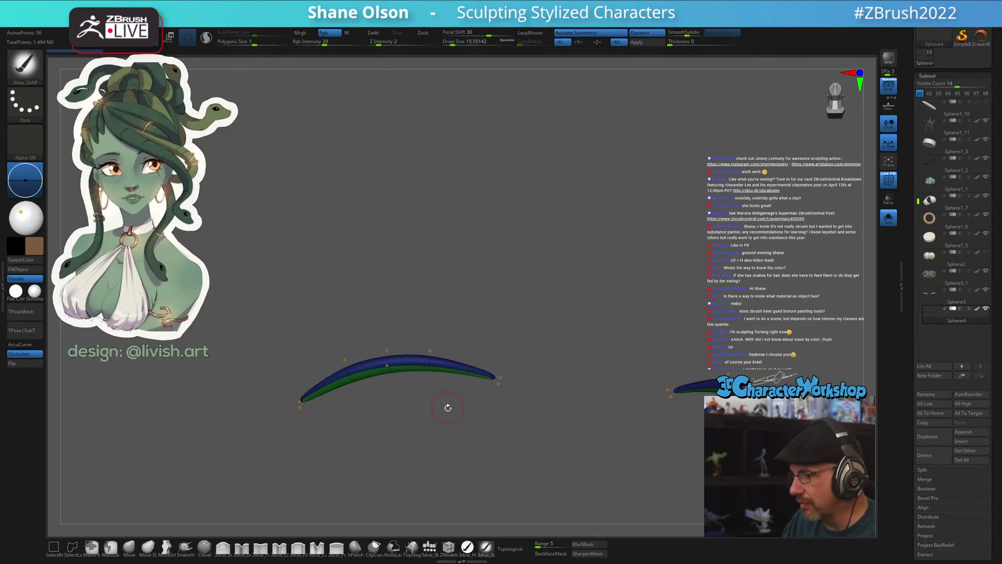
key(bracketleft)
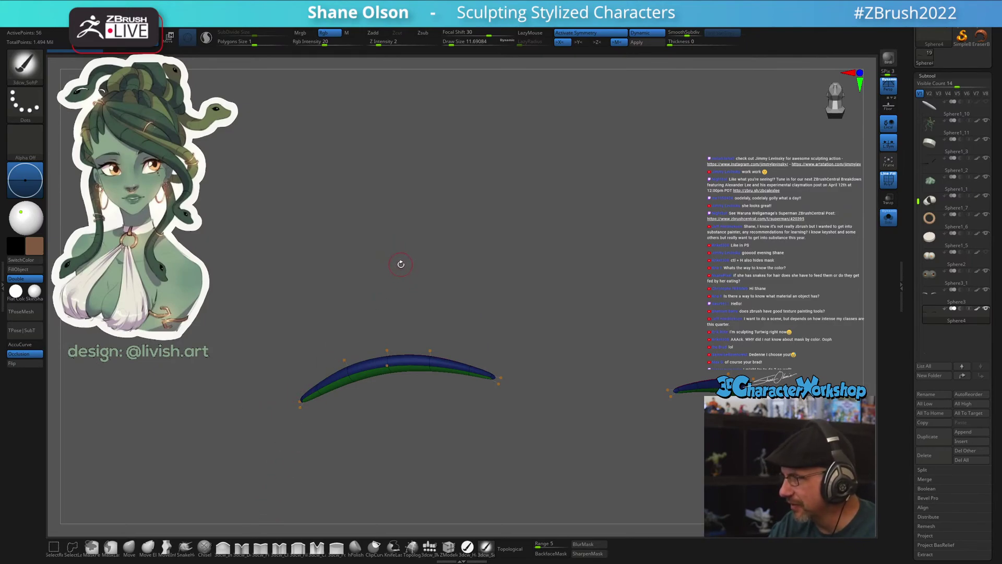
drag(401, 265, 401, 270)
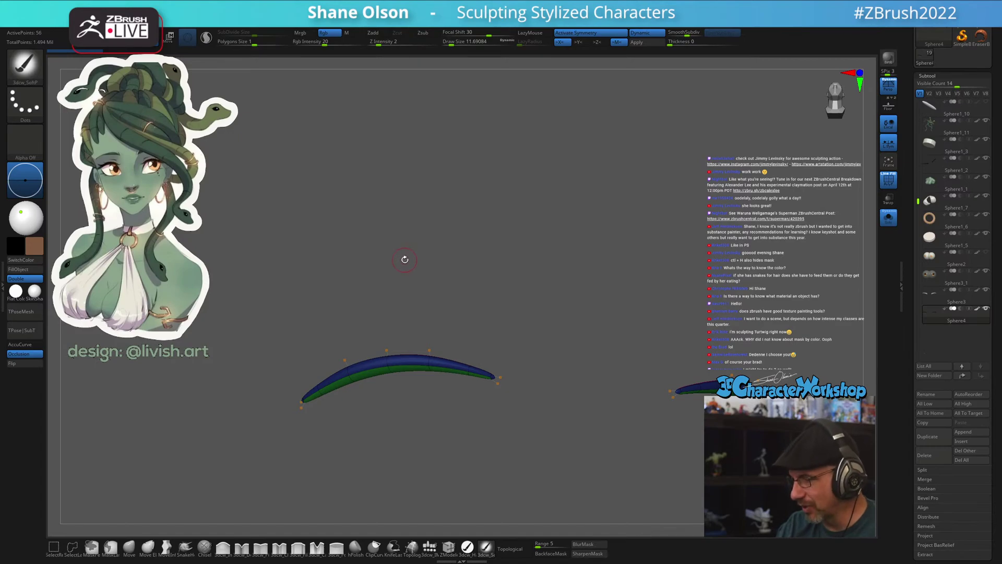
Switch to the insert-mesh brush and duplicate the eyelash subtool
click(430, 547)
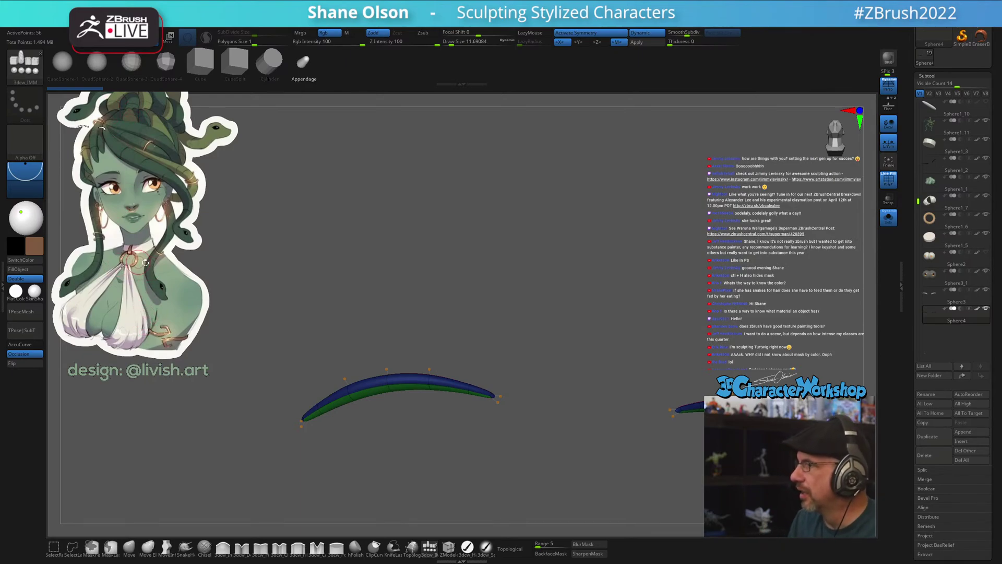
drag(325, 200, 393, 277)
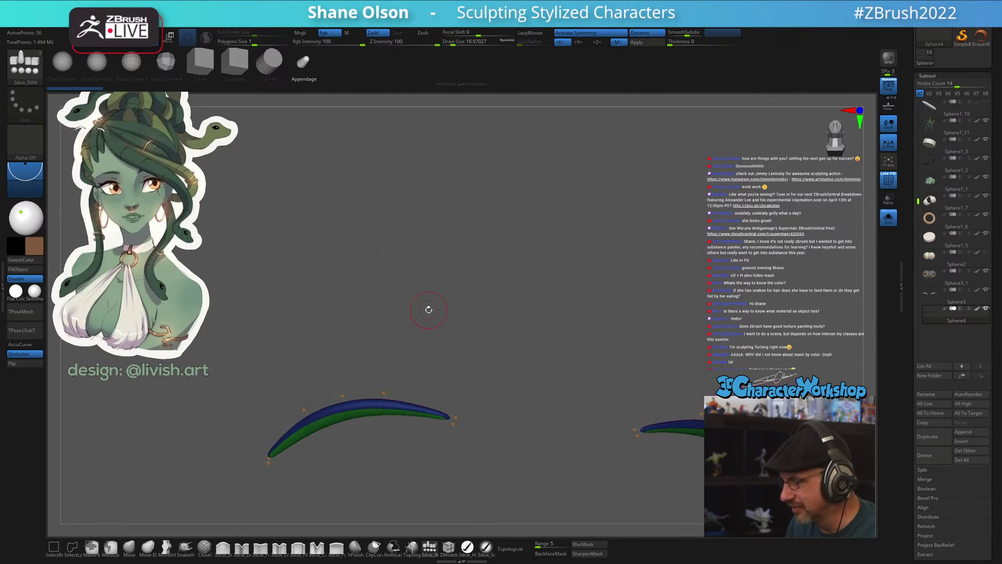
alt+drag(488, 300, 548, 312)
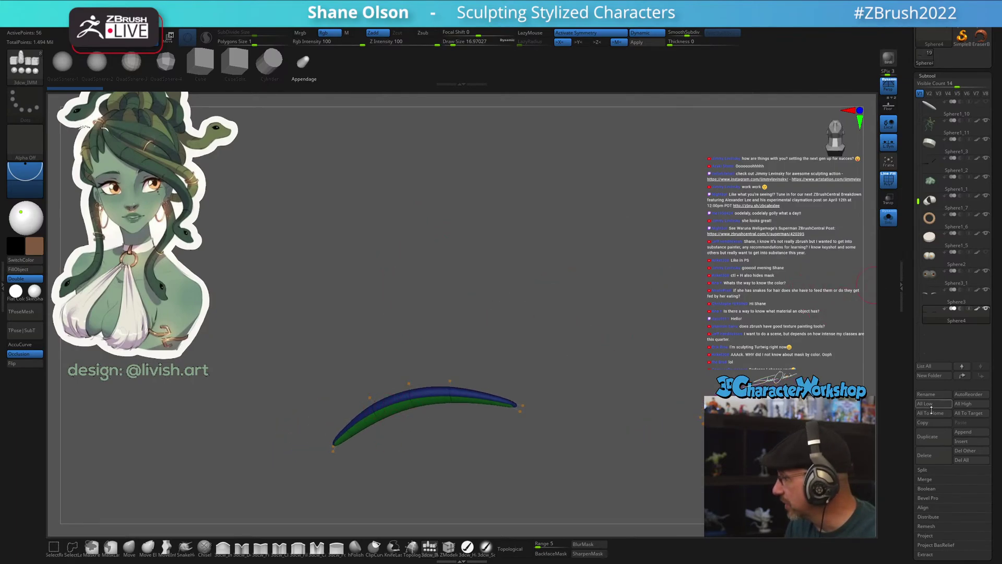
click(929, 437)
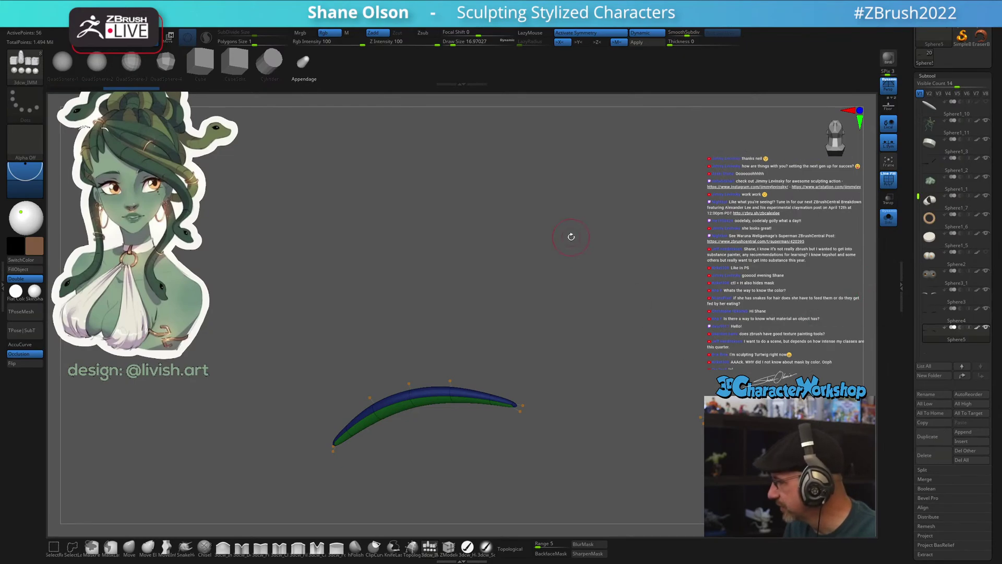
Move the duplicated eyelash up and outward from the original, bringing the rest of the character back into view
key(shift+f)
drag(515, 297, 512, 287)
key(r)
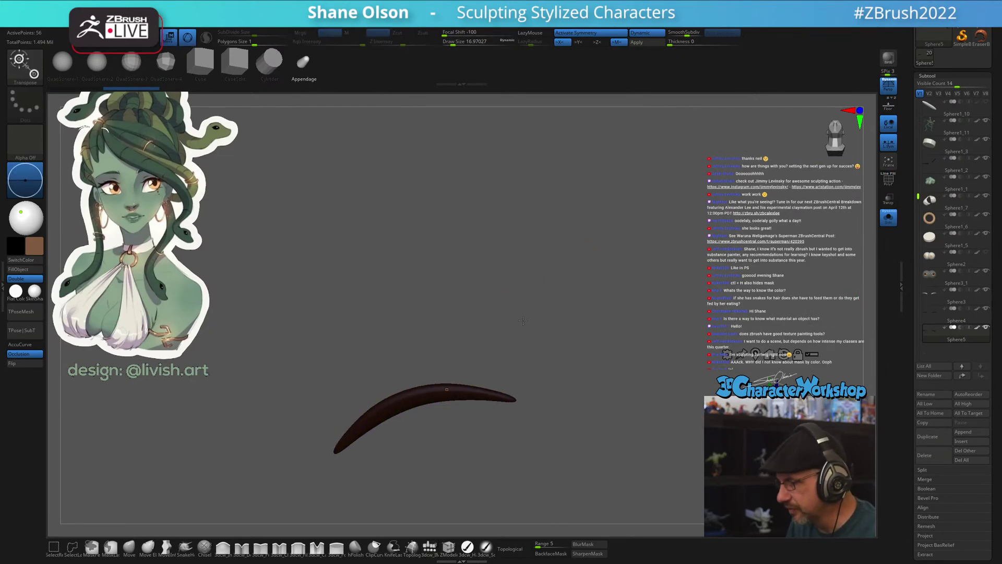
alt+click(447, 390)
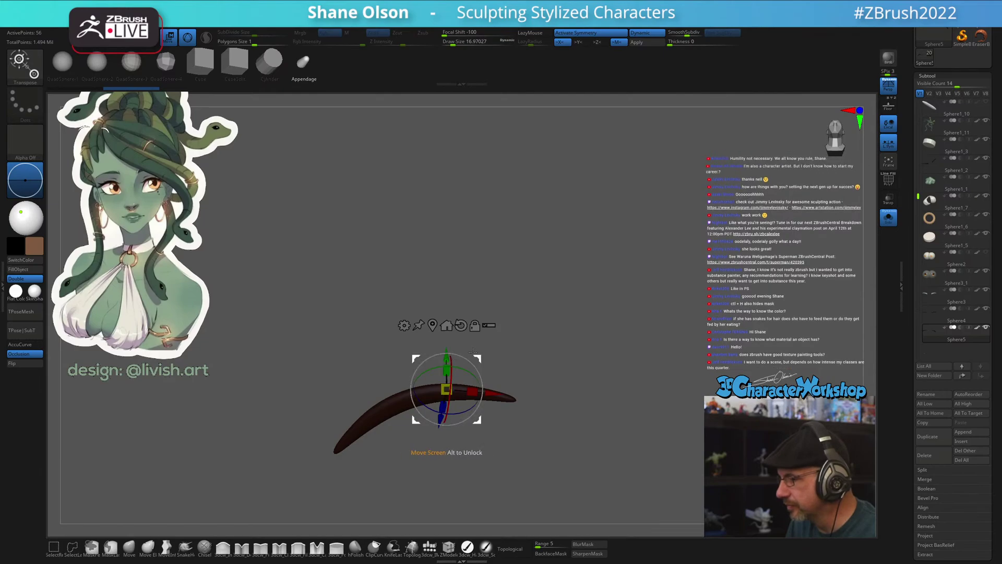
drag(480, 355, 474, 339)
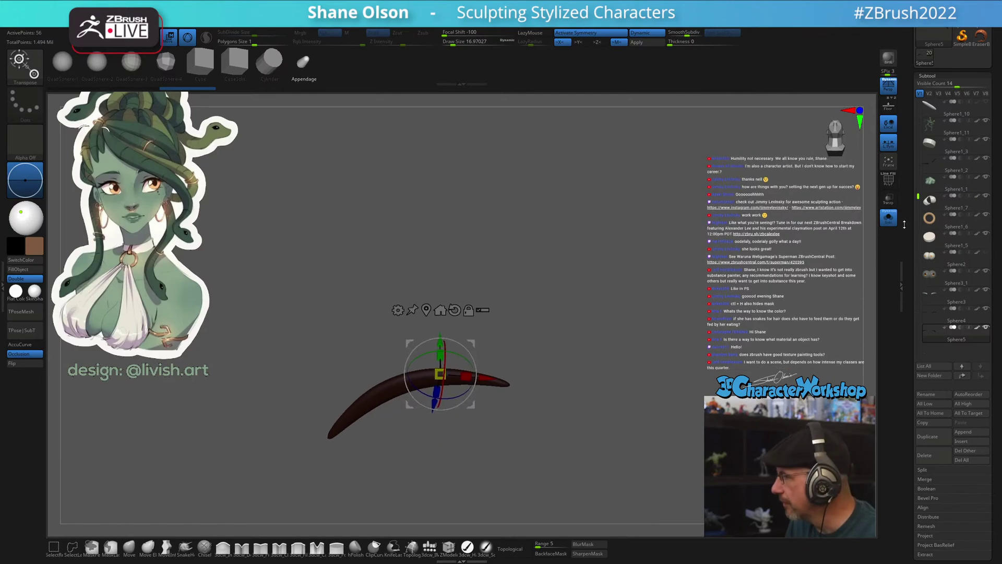
click(888, 217)
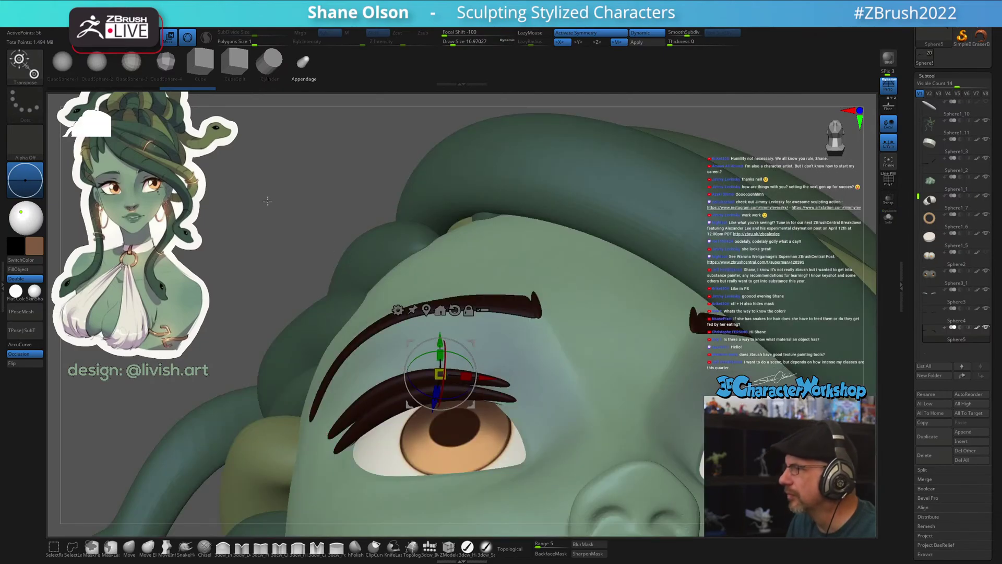
right_drag(522, 206, 493, 173)
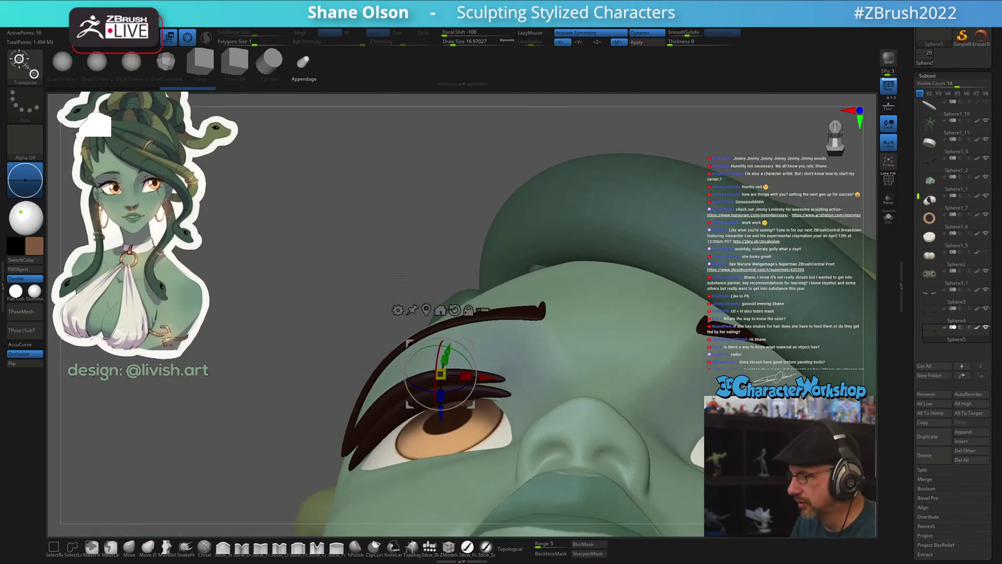
drag(468, 341, 438, 308)
Cut the duplicated eyelash down to only its outer tip section
key(q)
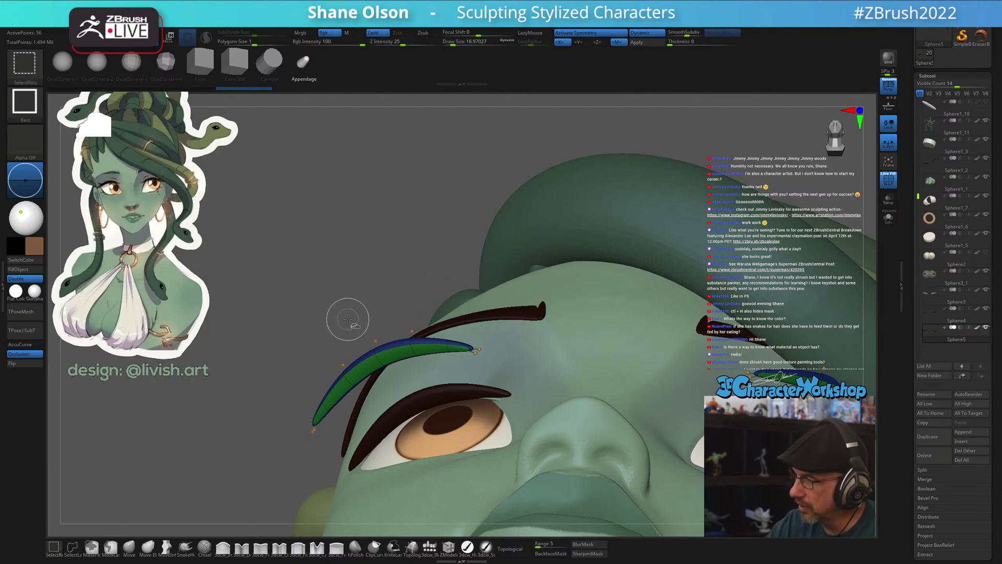
mouse_move(346, 304)
ctrl+shift+mouse_down()
mouse_move(374, 395)
mouse_move(516, 412)
mouse_move(544, 390)
ctrl+shift+mouse_up()
right_drag(487, 350, 381, 204)
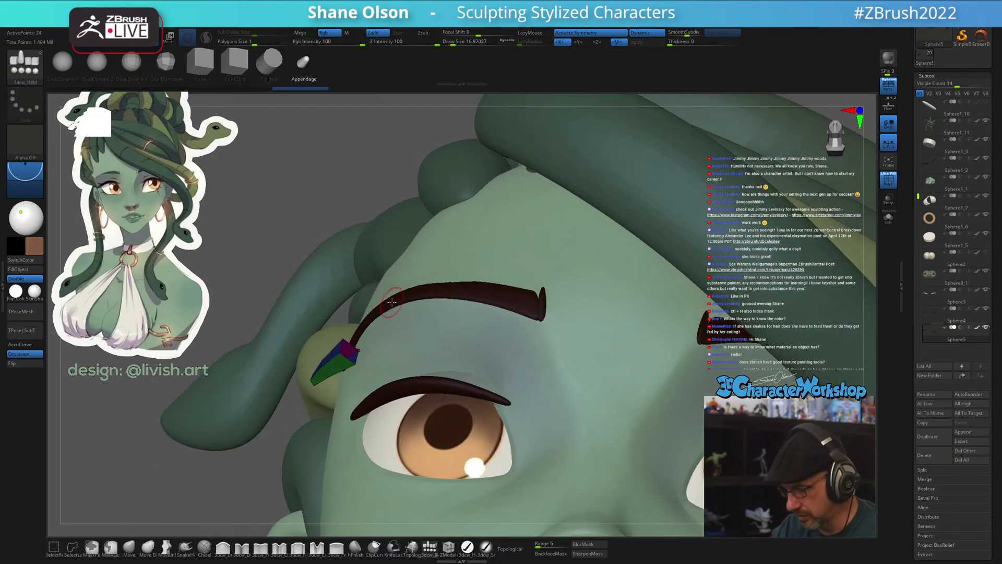
key(space)
click(378, 198)
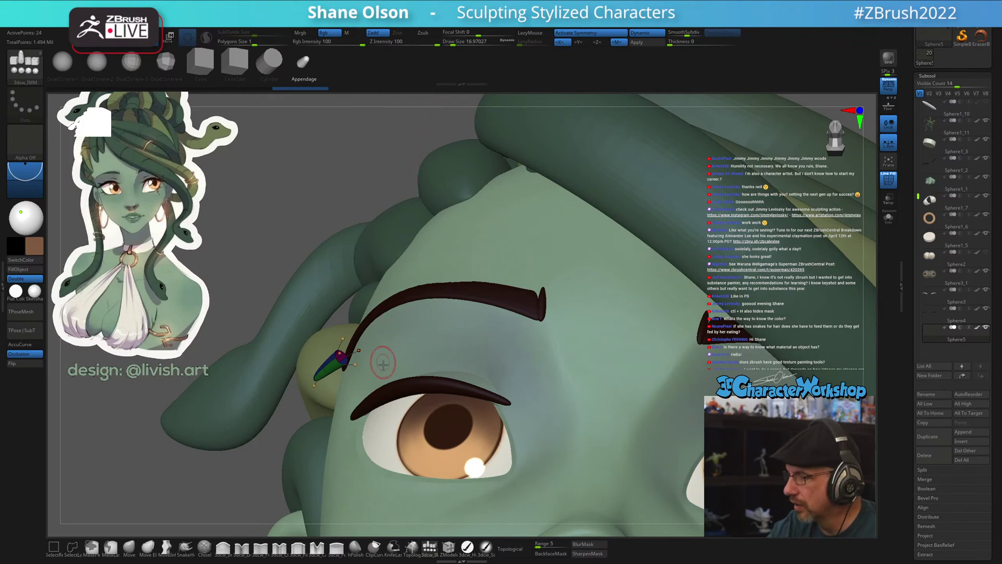
Isolate the lash tip as an unsmoothed low-poly piece with polygroups shown and reduce the brush size to about 6.6
right_drag(384, 362, 400, 373)
click(888, 216)
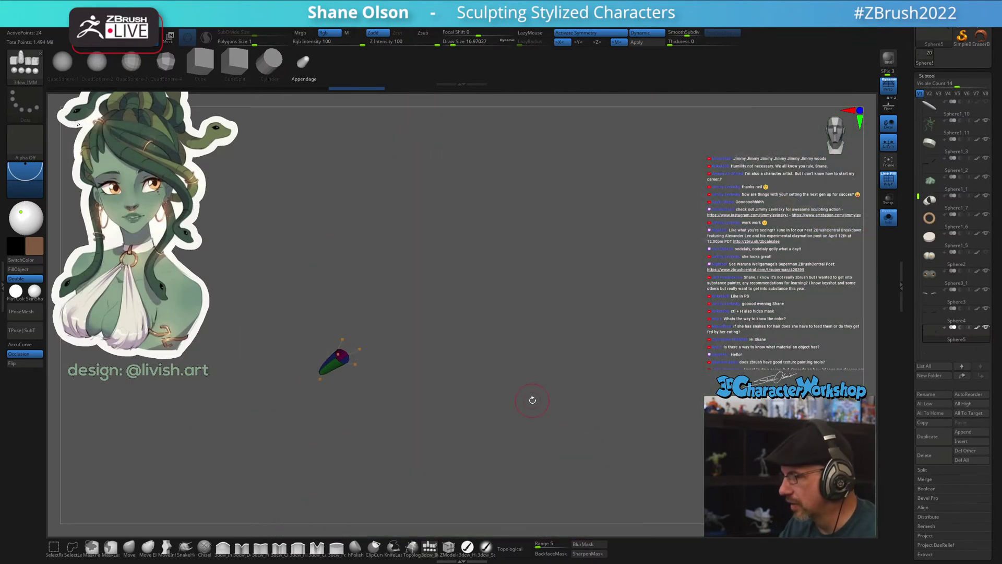
key(shift+f)
scroll(530, 425, up, 5)
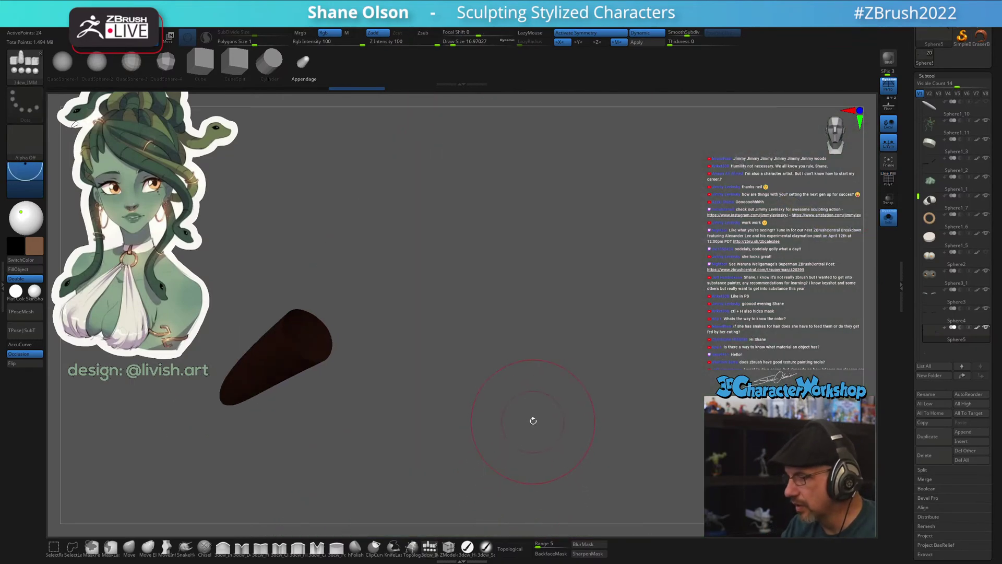
alt+right_drag(533, 421, 622, 425)
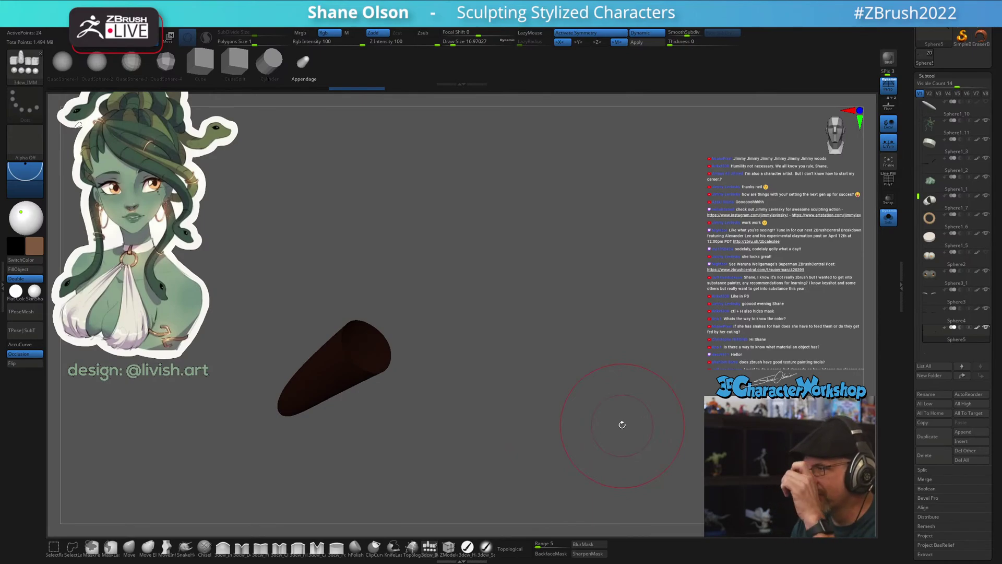
drag(543, 328, 486, 329)
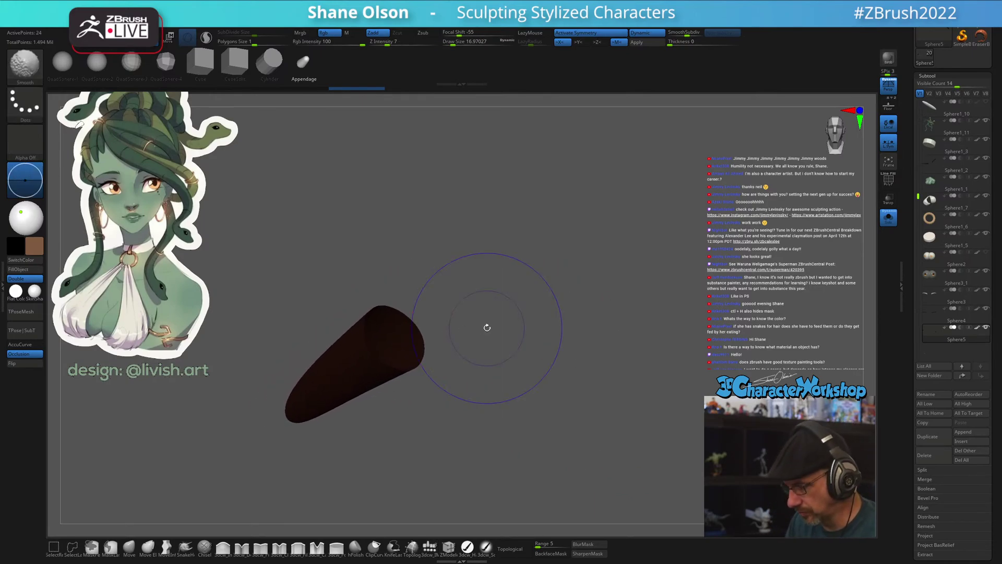
key(shift+f)
key(shift+d)
key(s)
mouse_move(565, 403)
mouse_down()
mouse_move(574, 366)
mouse_move(613, 377)
mouse_up()
drag(519, 530, 513, 488)
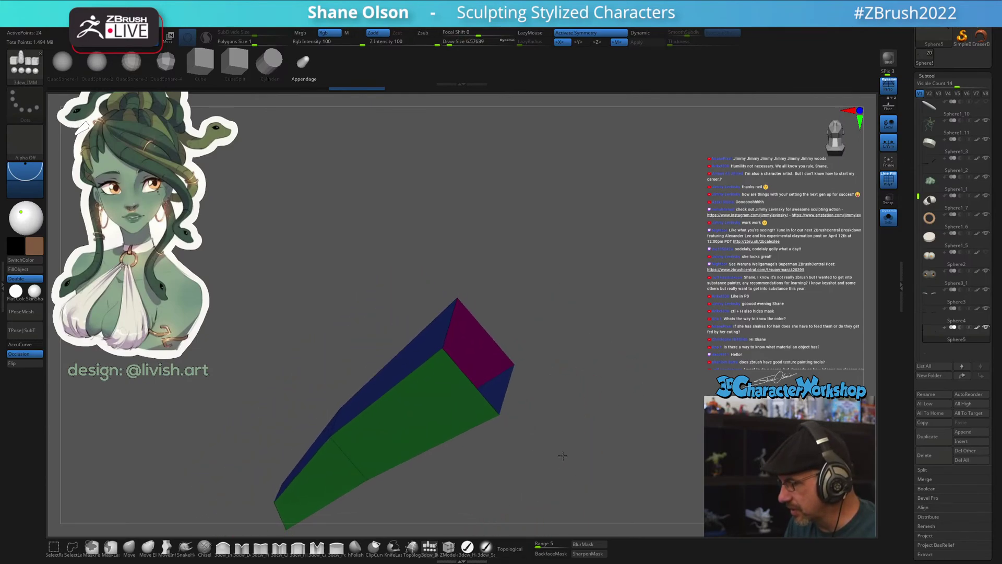
Close the open end of the lash tip with ZModeler by bridging two opposite edges
click(449, 546)
mouse_move(578, 398)
mouse_down()
mouse_move(534, 365)
mouse_move(559, 374)
mouse_move(543, 368)
mouse_up()
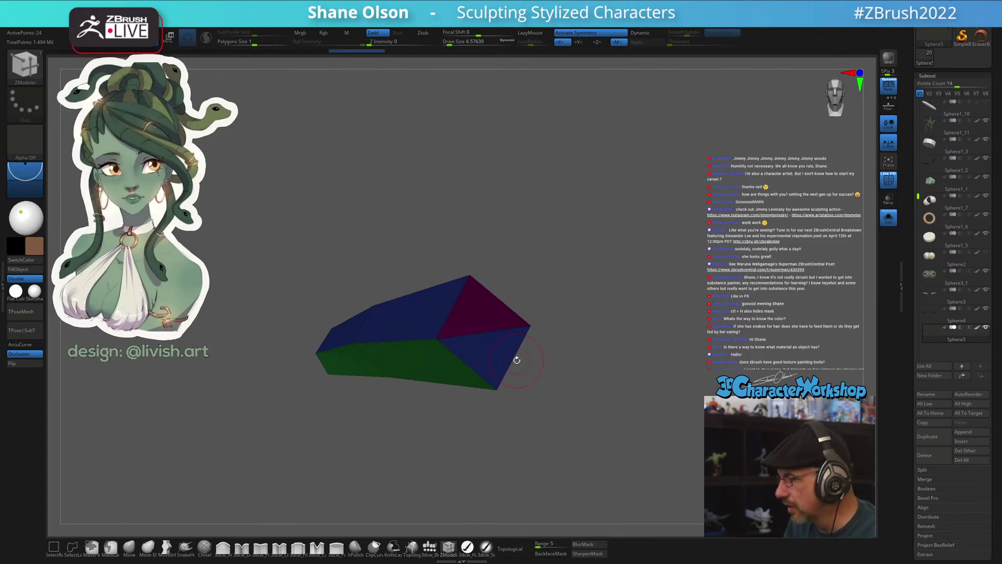
key(space)
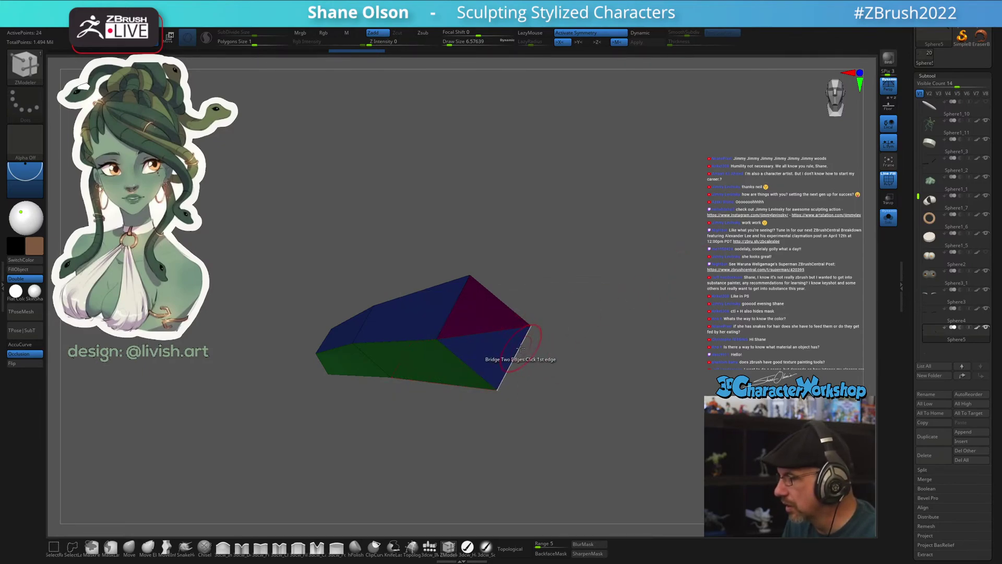
click(521, 349)
click(450, 310)
drag(691, 332, 652, 336)
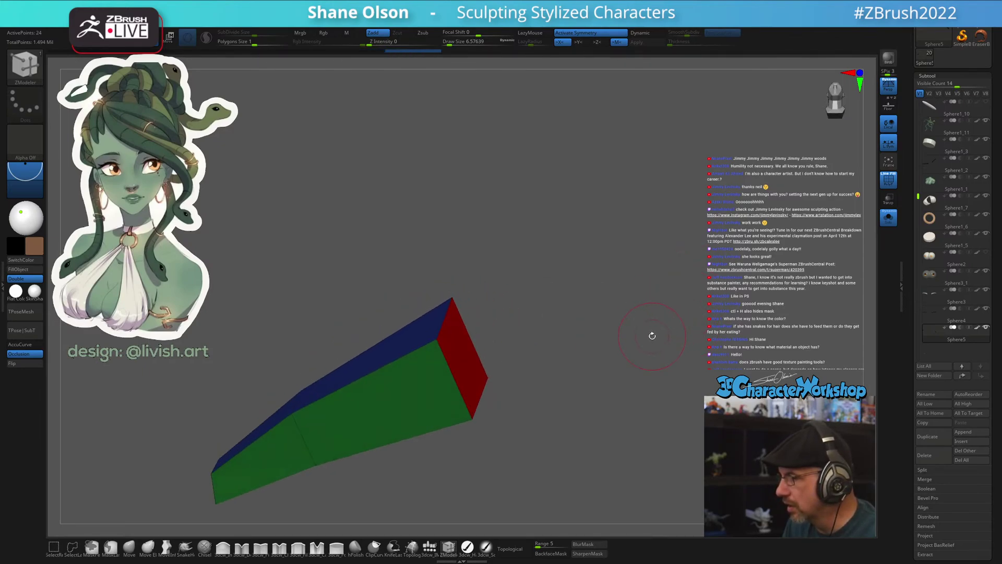
Smooth the closed lash tip with dynamic subdivision, hide its polygroups, and show the rest of the character again
key(d)
click(504, 178)
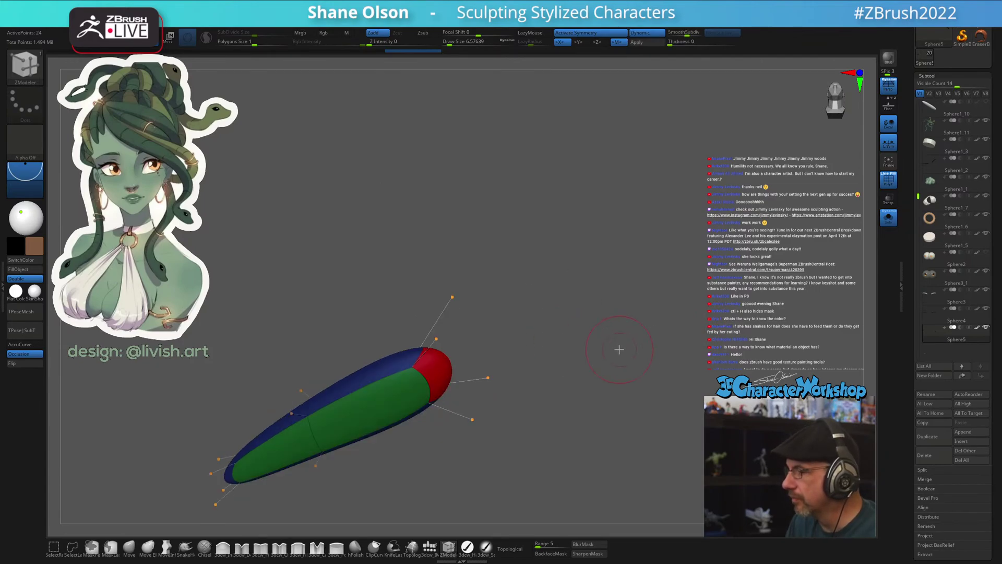
key(shift+f)
mouse_move(598, 320)
mouse_down()
mouse_move(604, 352)
mouse_move(600, 313)
mouse_up()
click(889, 216)
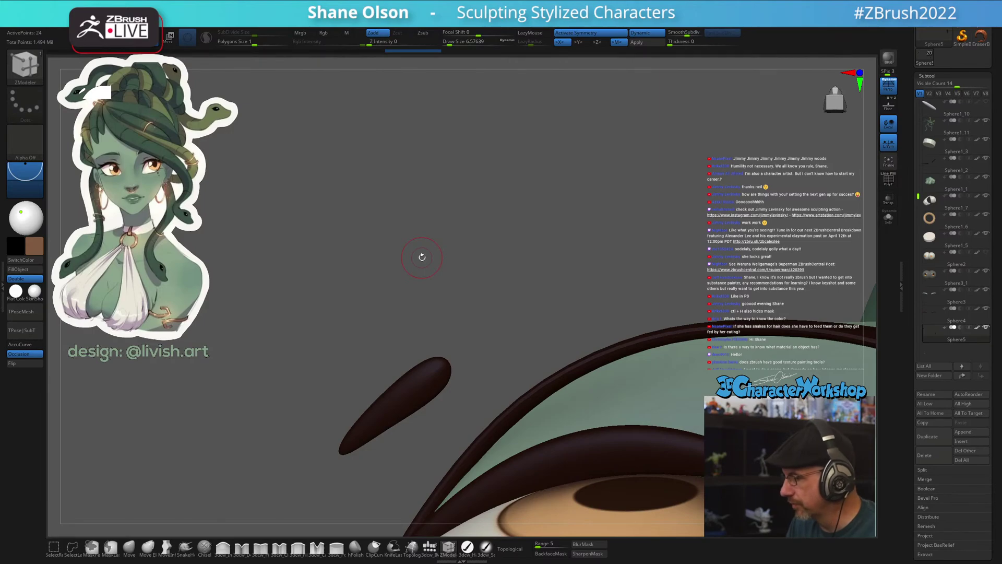
Recentre the transform gizmo on the lash tip and move the piece onto the outer end of the upper eyelash
key(w)
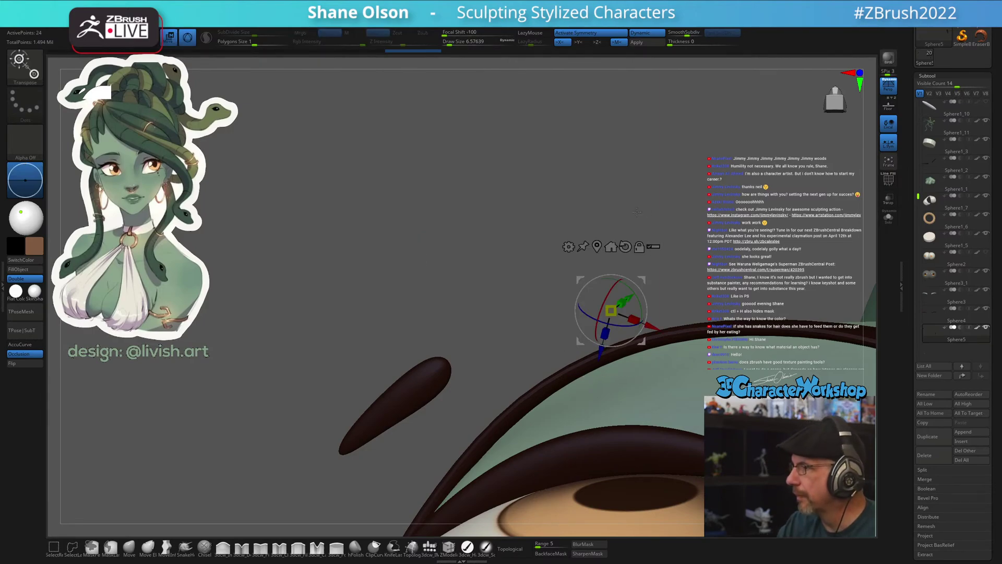
alt+click(397, 403)
drag(501, 313, 457, 313)
drag(494, 286, 507, 317)
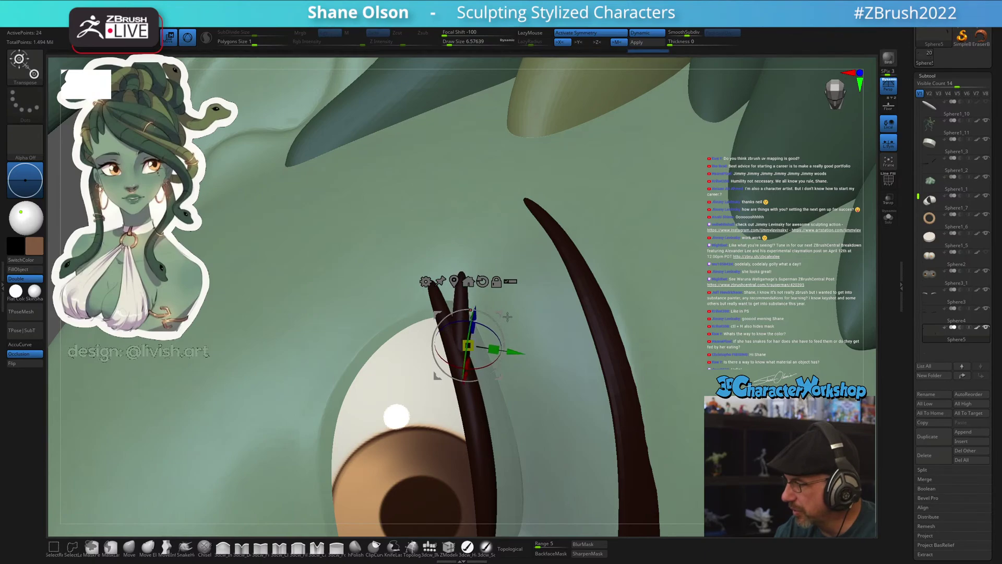
Adjust the lash tip with the Move brush at a size of about 33 and rotate it to branch off the upper lash
key(q)
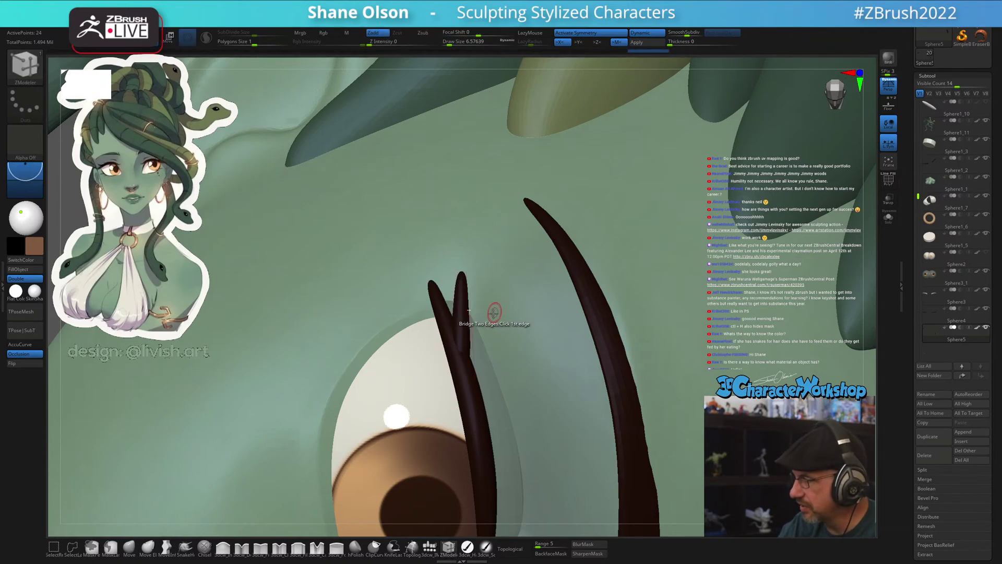
click(130, 549)
key(s)
mouse_move(464, 341)
mouse_down()
mouse_move(466, 318)
mouse_move(454, 315)
mouse_up()
click(514, 550)
mouse_move(516, 351)
ctrl+right_down()
mouse_move(488, 340)
mouse_move(509, 345)
mouse_move(530, 325)
ctrl+right_up()
key(w)
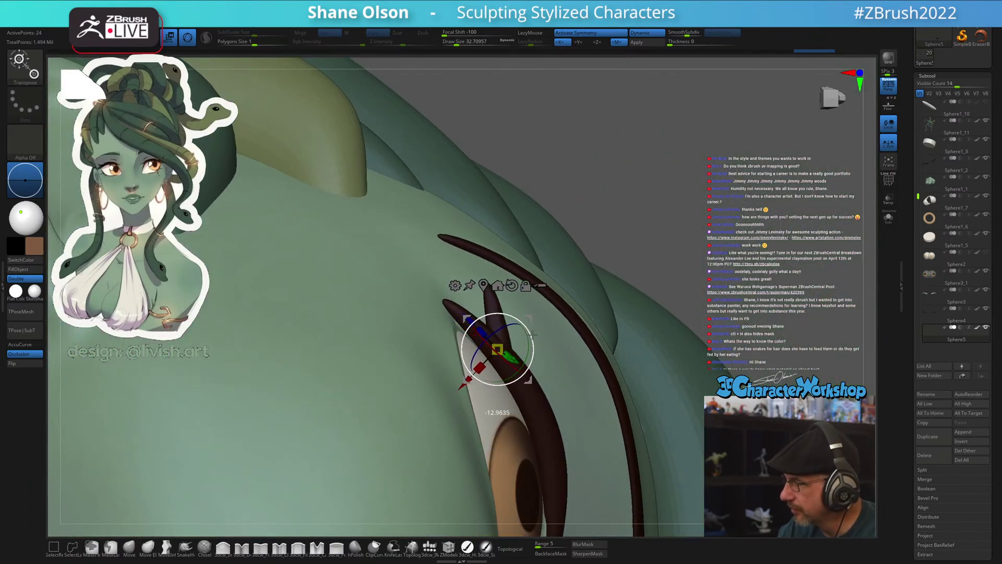
mouse_move(533, 334)
right_down()
mouse_move(574, 303)
mouse_move(580, 316)
mouse_move(623, 328)
mouse_move(612, 367)
mouse_move(600, 365)
right_up()
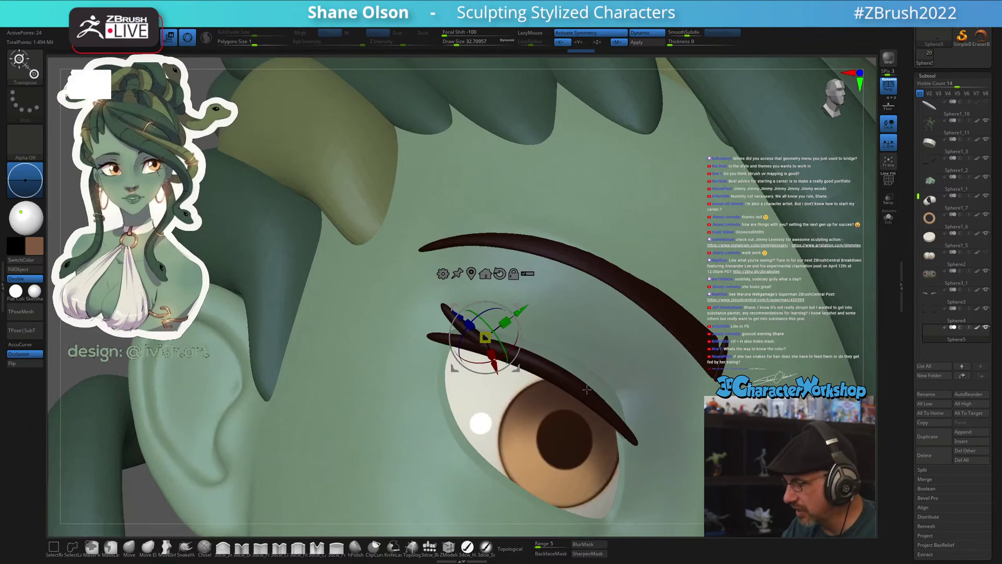
Bend the lash tip into a curved flick with the Move brush at a size of about 35, adjusting it from several angles
key(q)
key(s)
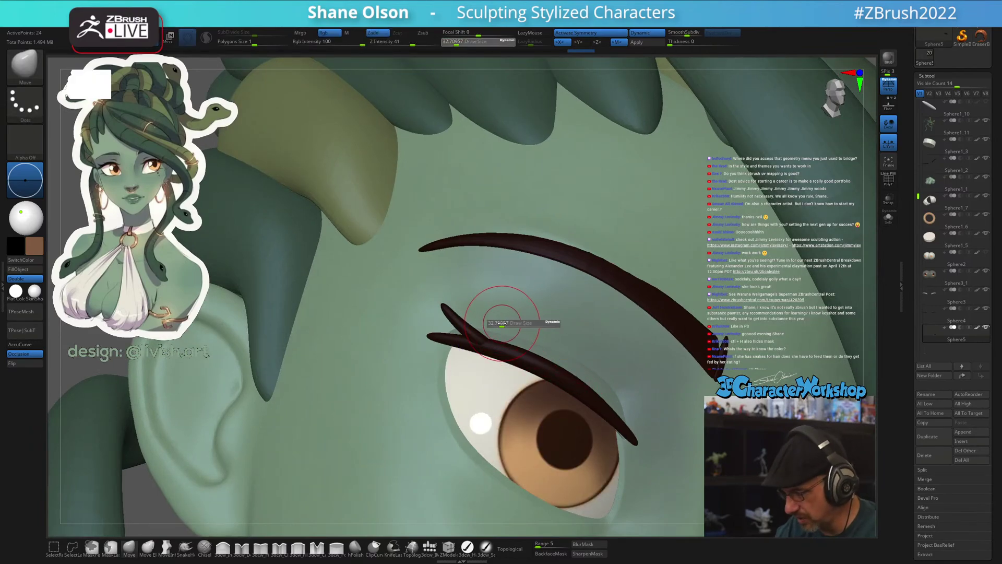
drag(502, 323, 479, 340)
key(s)
mouse_move(499, 307)
right_down()
mouse_move(470, 307)
mouse_move(488, 296)
mouse_move(461, 324)
mouse_move(473, 348)
mouse_move(455, 331)
mouse_move(536, 345)
mouse_move(527, 344)
right_up()
key([)
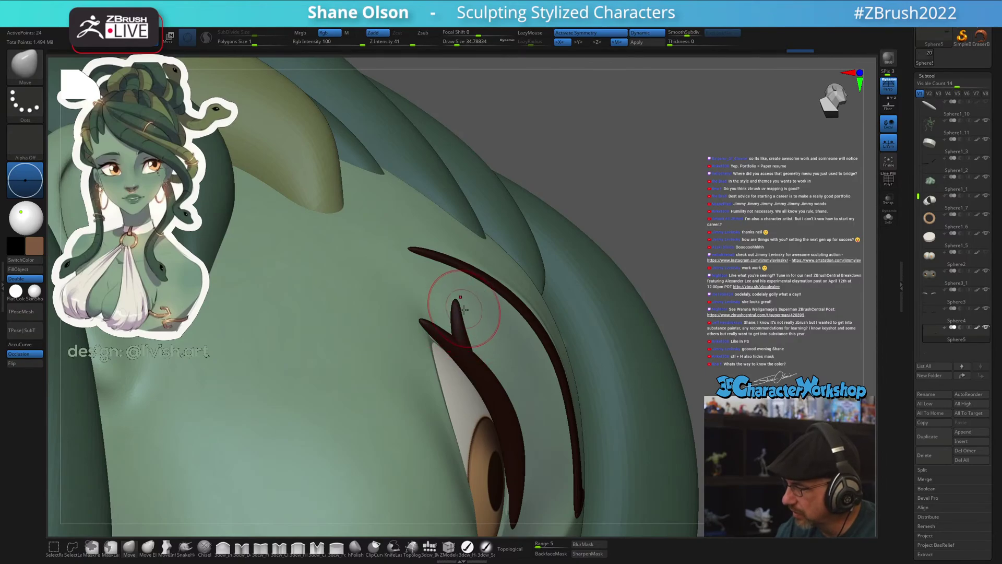
drag(463, 328, 458, 329)
right_drag(457, 303, 543, 369)
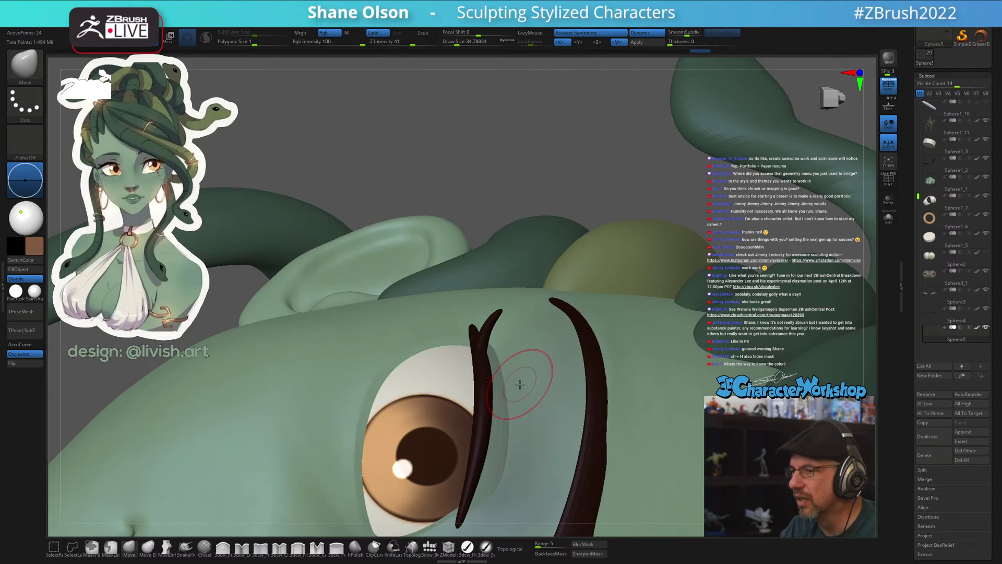
mouse_move(522, 386)
right_down()
mouse_move(532, 384)
mouse_move(525, 357)
mouse_move(534, 353)
mouse_move(531, 377)
mouse_move(539, 372)
right_up()
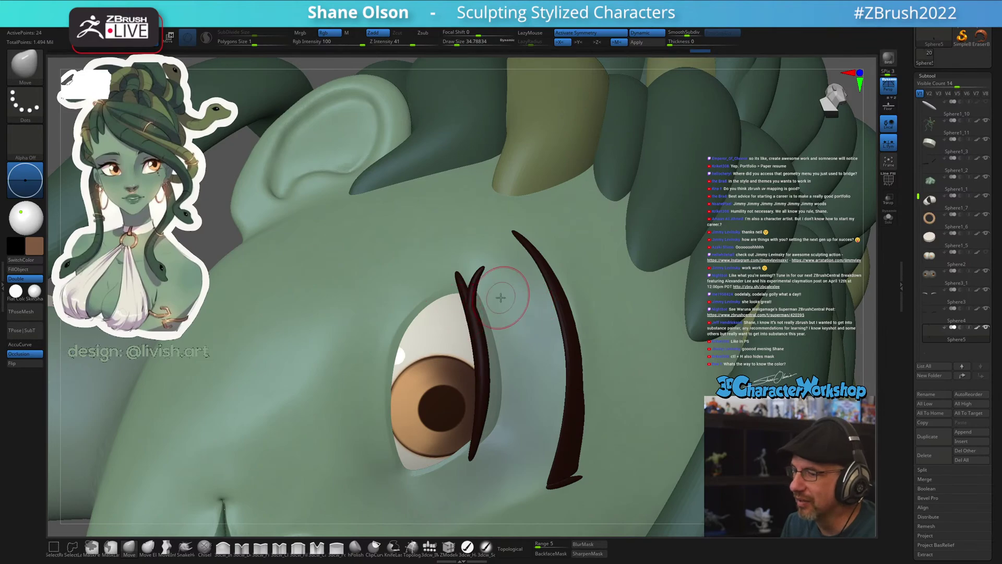
Duplicate the lash tip subtool and place the smaller copy further inward along the upper eyelash
key(w)
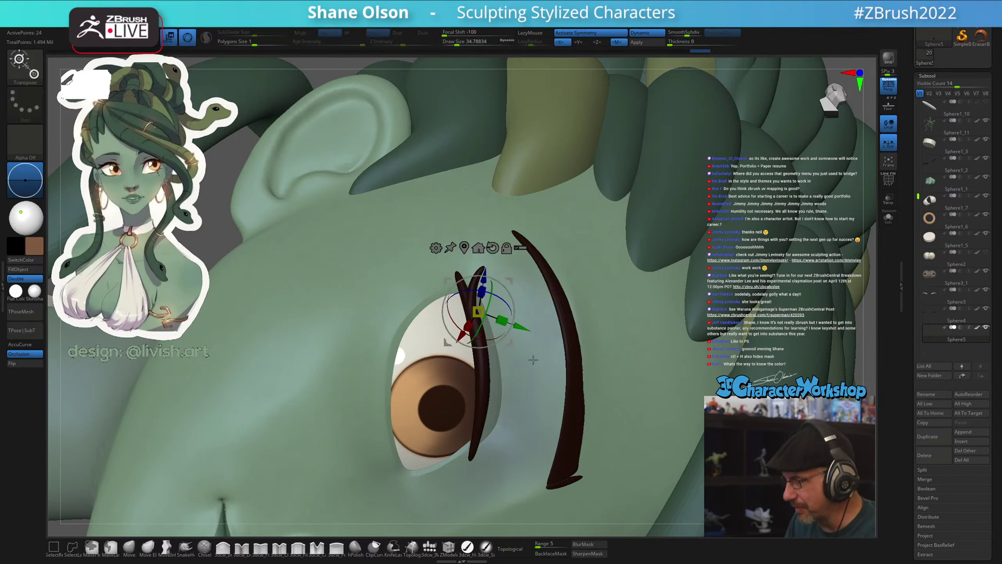
right_click(514, 282)
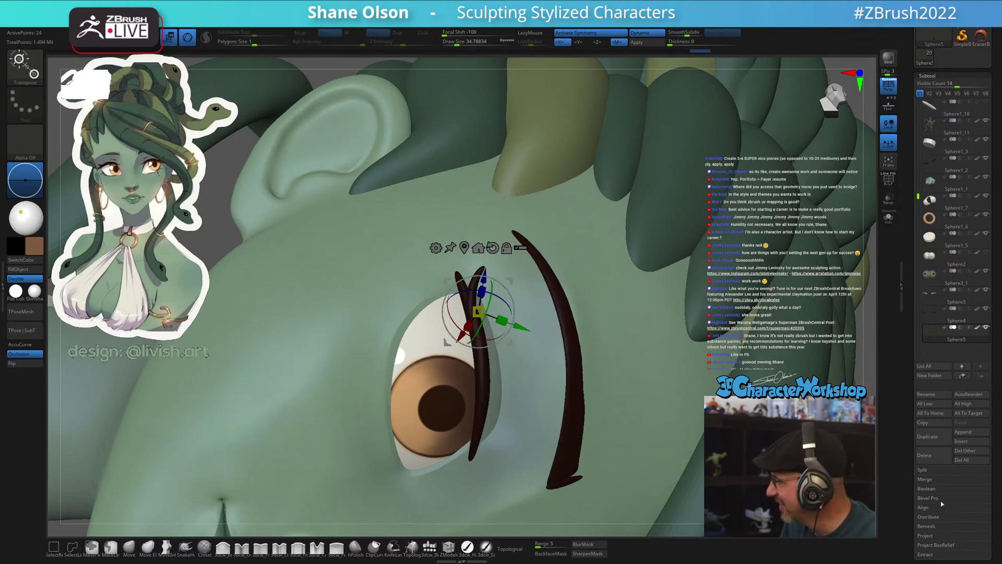
click(928, 436)
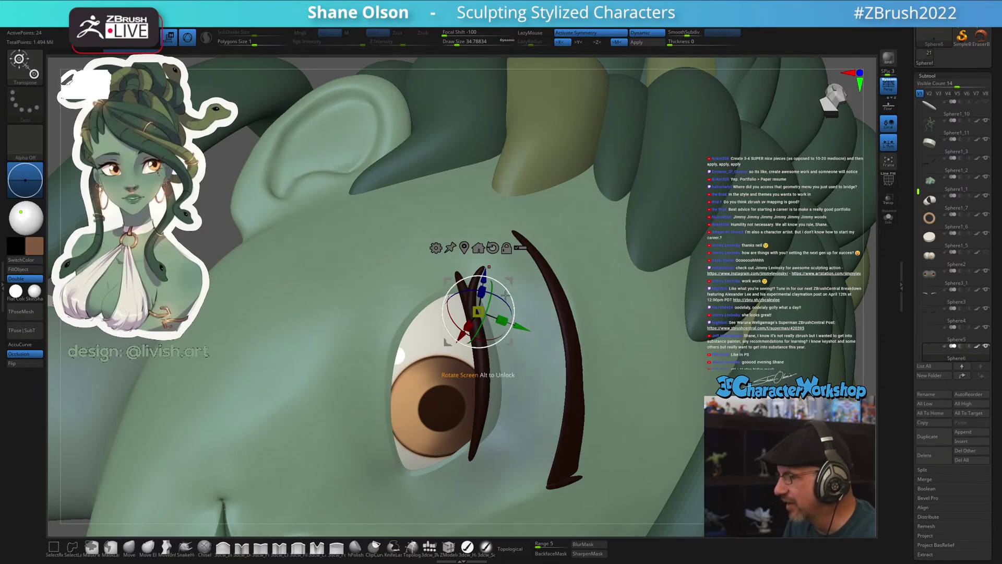
drag(511, 282, 524, 321)
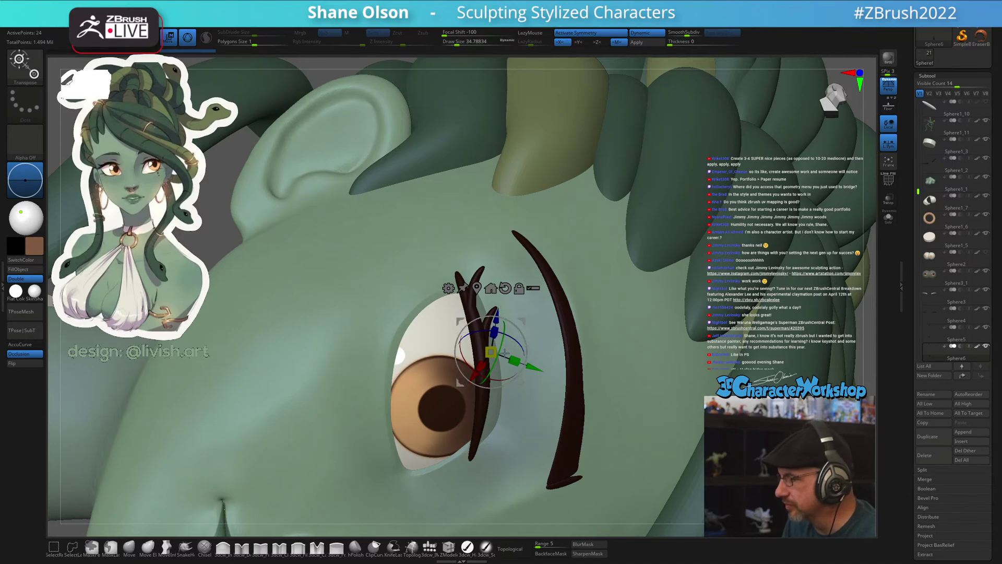
drag(490, 352, 459, 374)
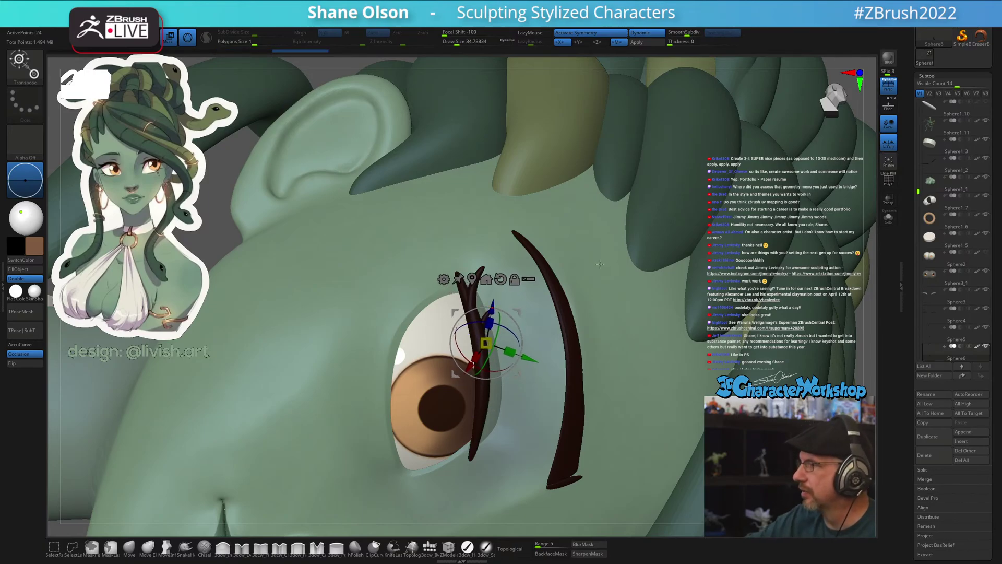
mouse_move(583, 420)
right_down()
mouse_move(566, 397)
mouse_move(573, 365)
mouse_move(560, 351)
right_up()
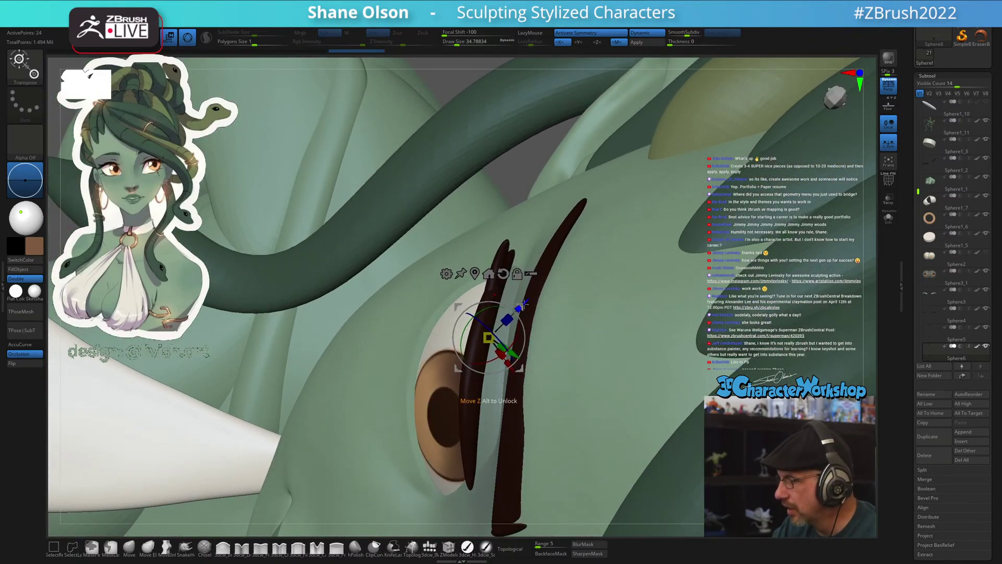
drag(516, 312, 516, 313)
mouse_move(543, 318)
right_down()
mouse_move(504, 309)
mouse_move(567, 297)
mouse_move(640, 393)
mouse_move(603, 424)
right_up()
Examine the added lash tips on both eyes from the side, three-quarter and front views
key(q)
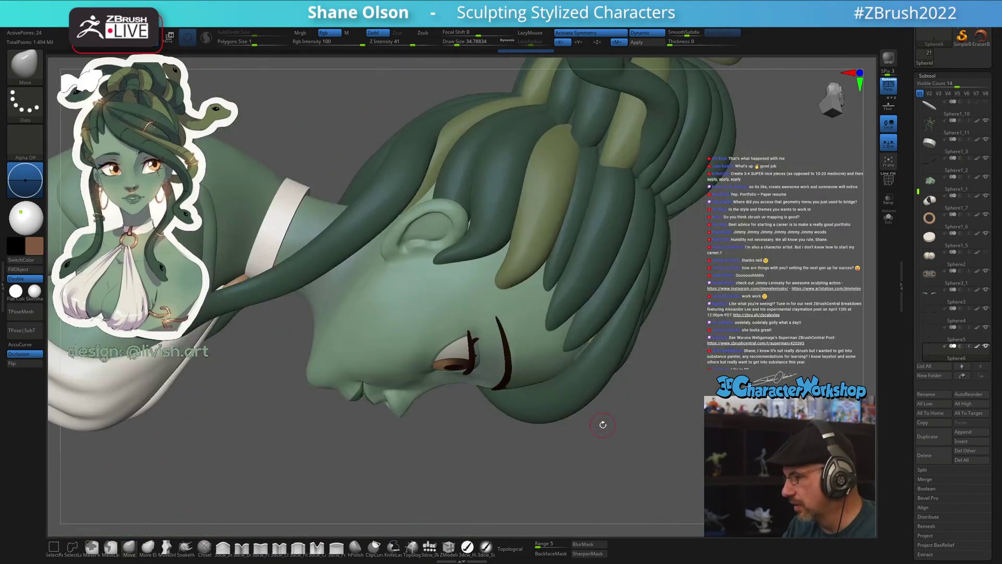
right_drag(626, 345, 638, 394)
right_drag(617, 447, 545, 502)
alt+right_drag(461, 391, 516, 395)
key(w)
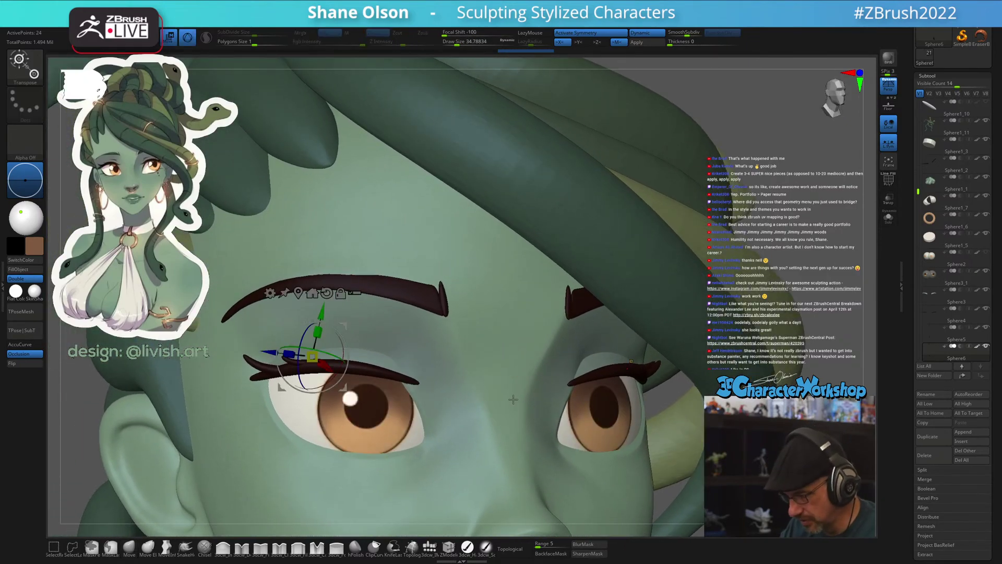
alt+right_drag(445, 376, 548, 371)
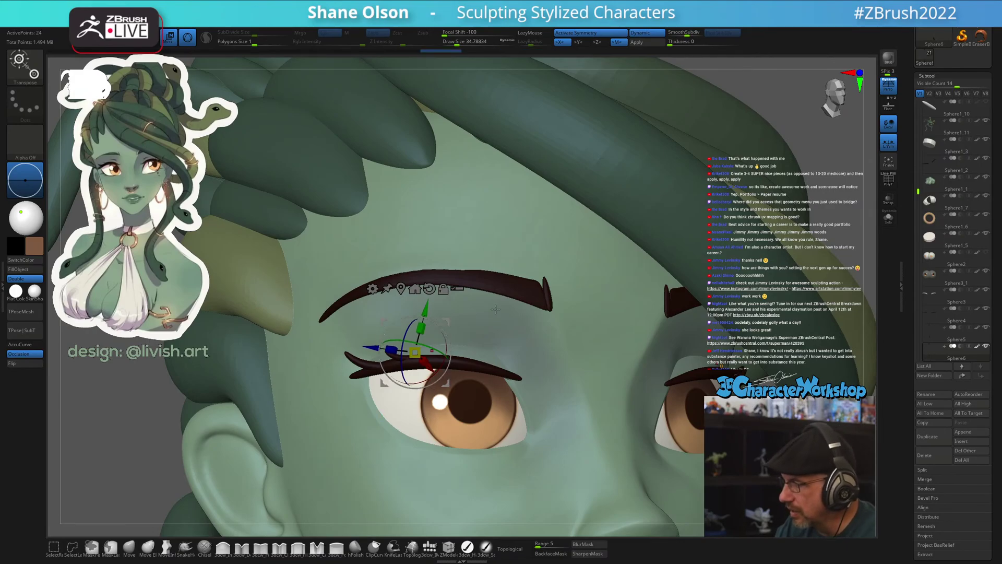
key(q)
mouse_move(530, 338)
right_down()
mouse_move(517, 342)
mouse_move(527, 353)
right_up()
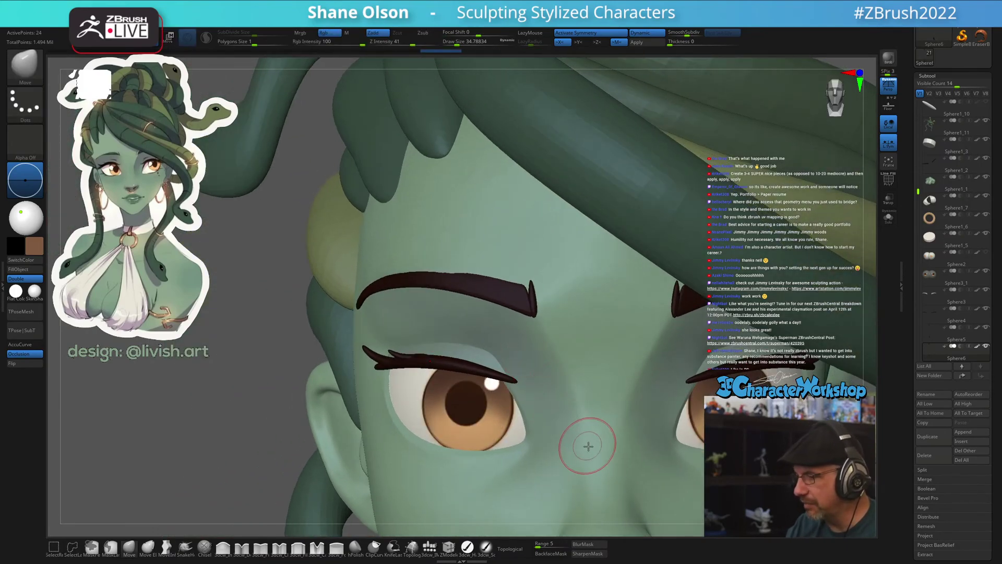
alt+right_drag(591, 450, 544, 416)
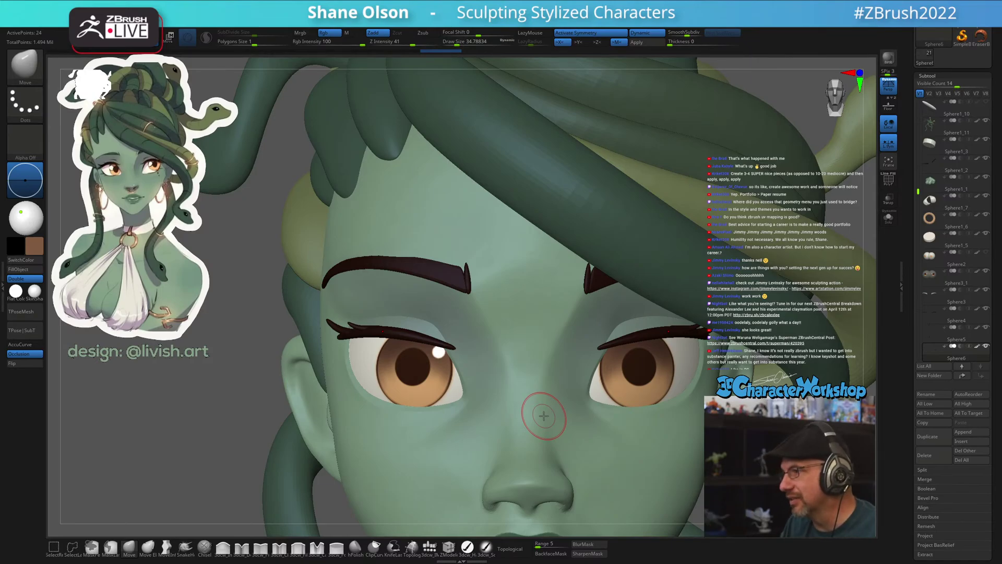
right_drag(521, 340, 533, 354)
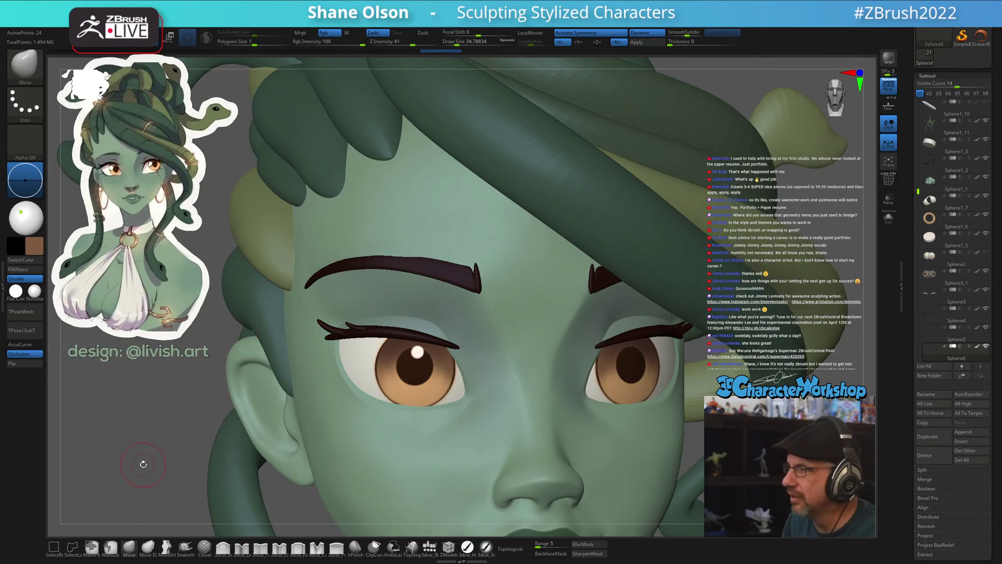
mouse_move(143, 465)
mouse_down()
mouse_move(138, 458)
mouse_move(324, 340)
mouse_up()
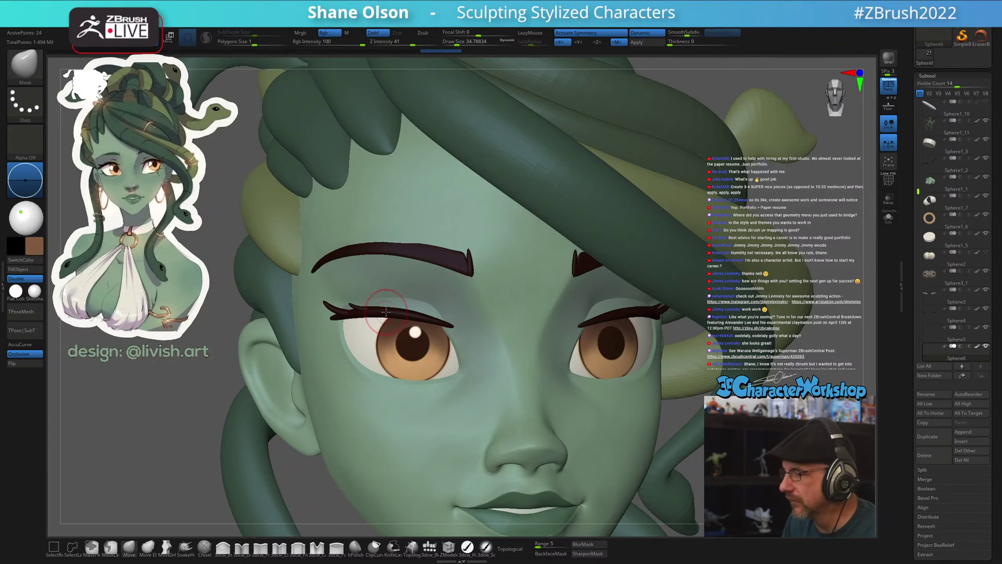
Select the main upper eyelash with polygroups shown and move a copy of it down over the lower eyelid
alt+click(386, 312)
key(shift)
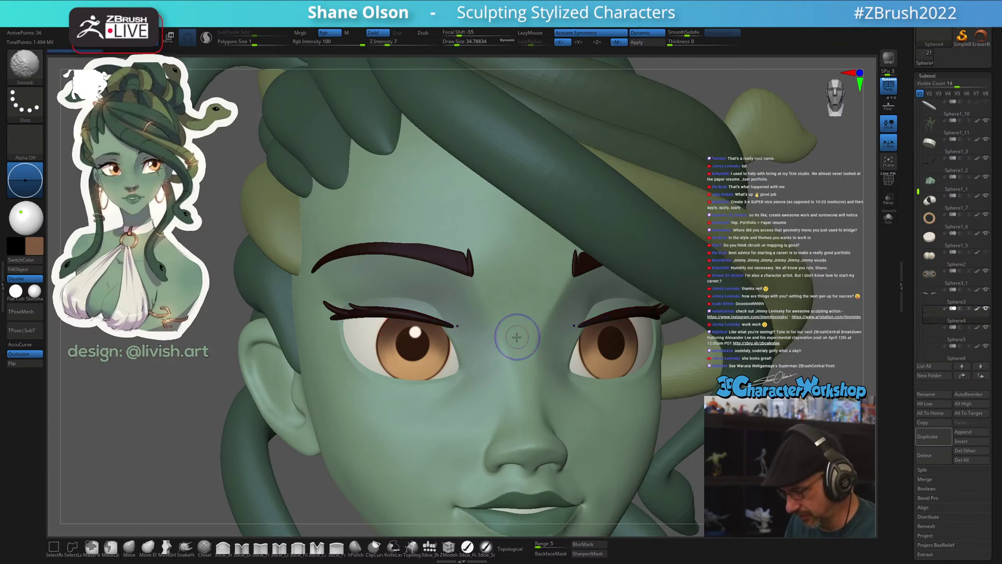
key(w)
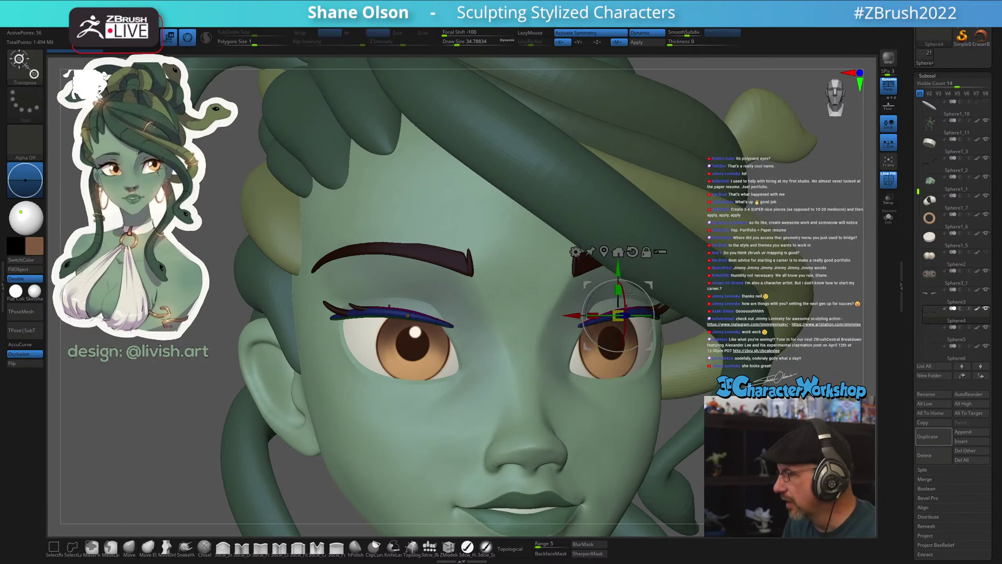
click(409, 312)
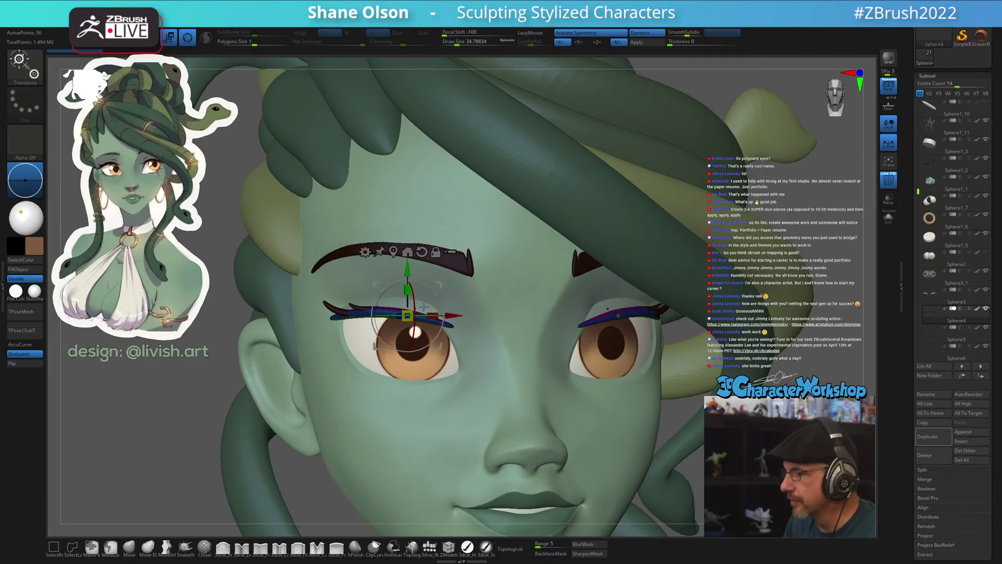
drag(438, 284, 443, 335)
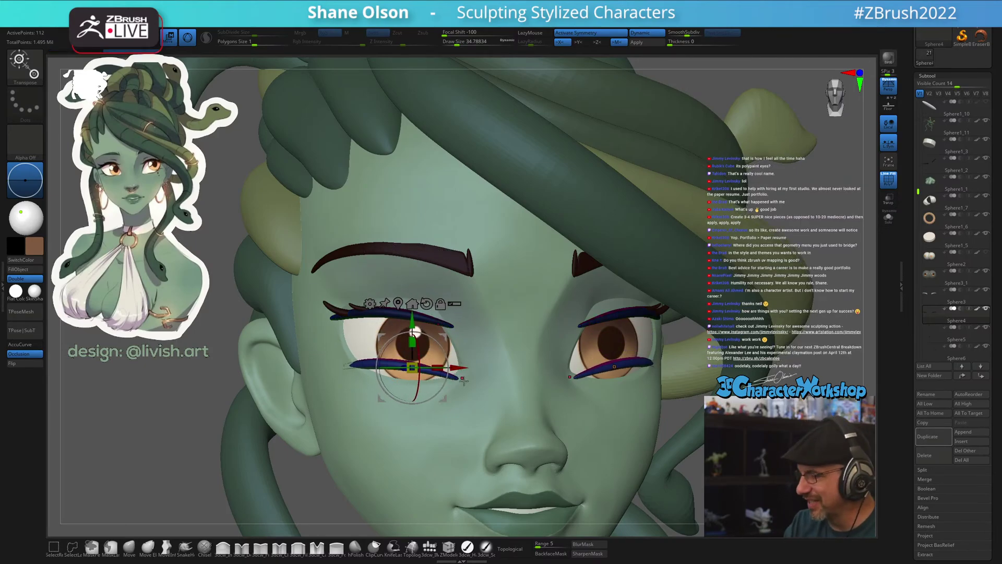
right_drag(463, 380, 473, 388)
Pull the copied lash down toward the lower eyelid with the Move brush, enlarging the brush to about 80 and 136
click(130, 549)
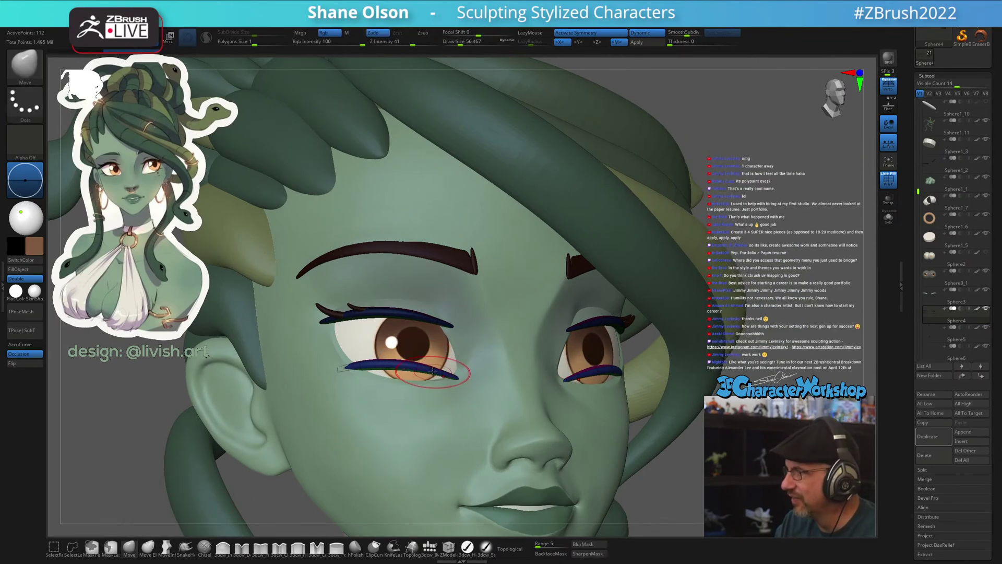
key(s)
drag(424, 337, 428, 337)
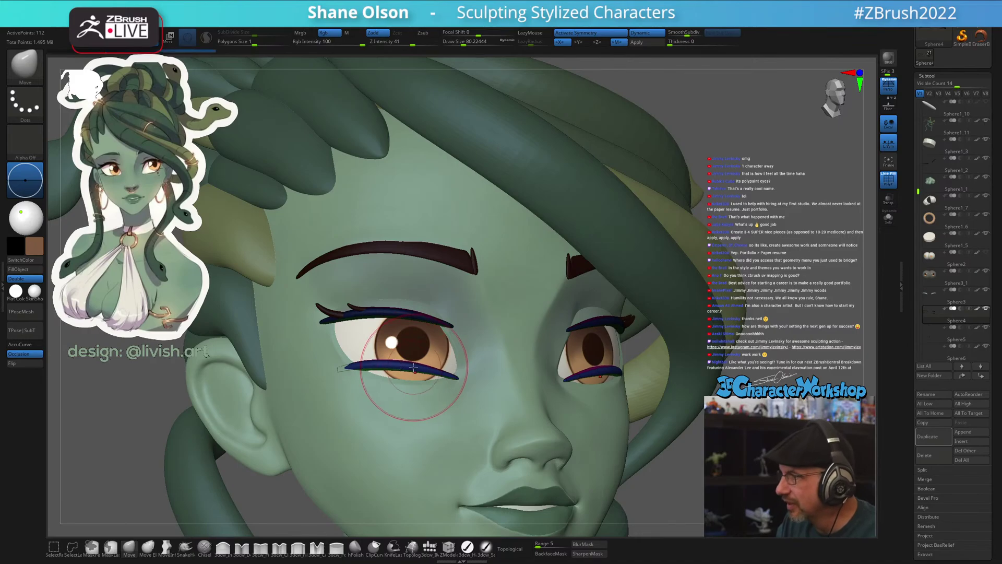
right_drag(482, 358, 433, 372)
key(s)
drag(434, 313, 455, 314)
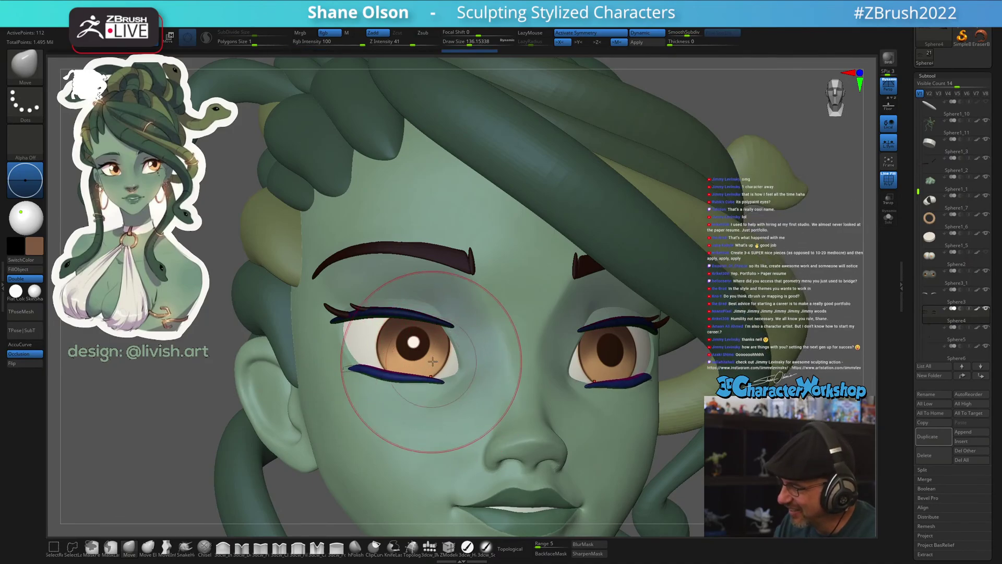
Fit the copied lash along the lower eyelid with the Move brush, reducing the brush size to about 71
right_drag(459, 366, 447, 352)
key(s)
drag(447, 352, 435, 353)
right_drag(435, 353, 459, 369)
key(s)
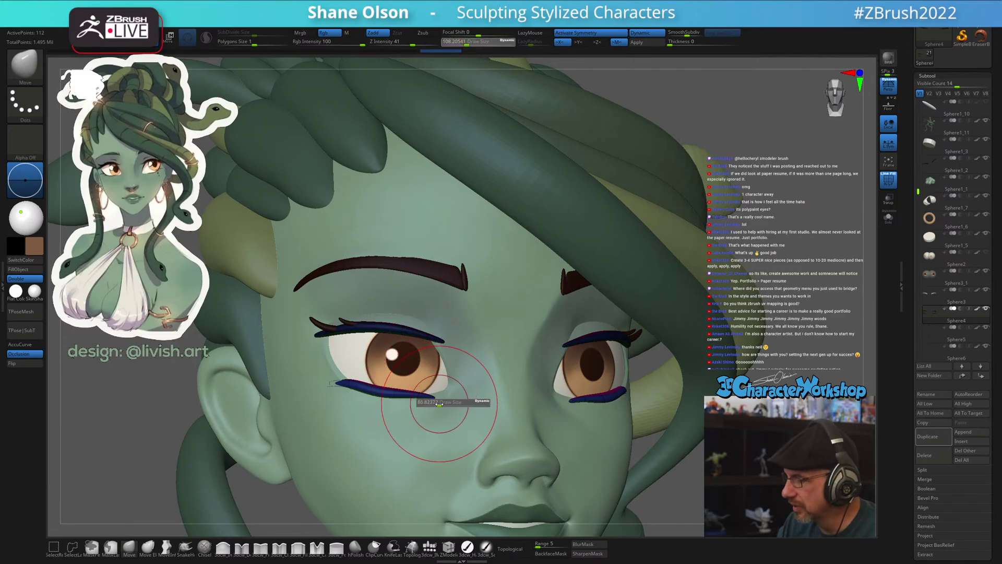
drag(447, 402, 436, 401)
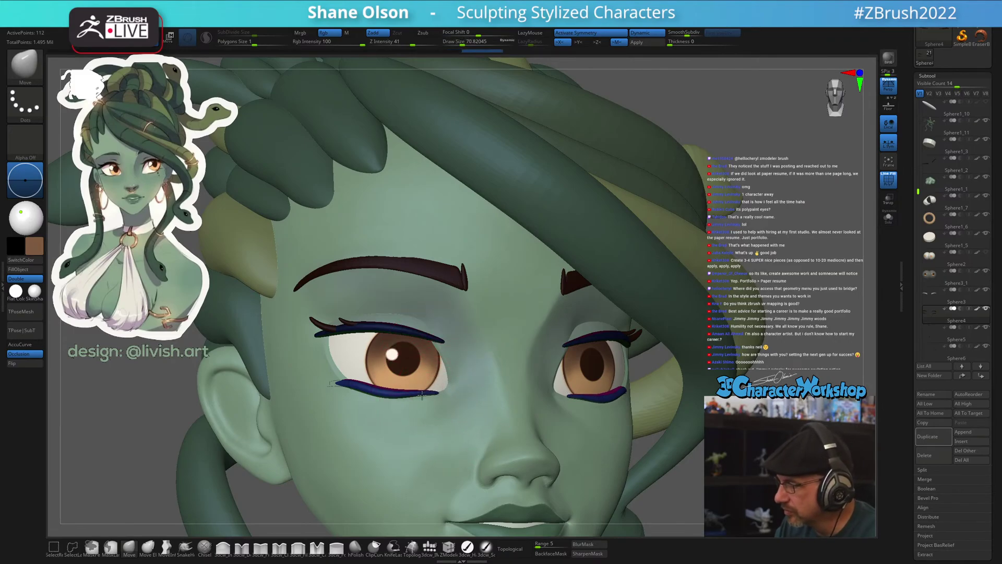
right_drag(422, 393, 384, 394)
key(shift)
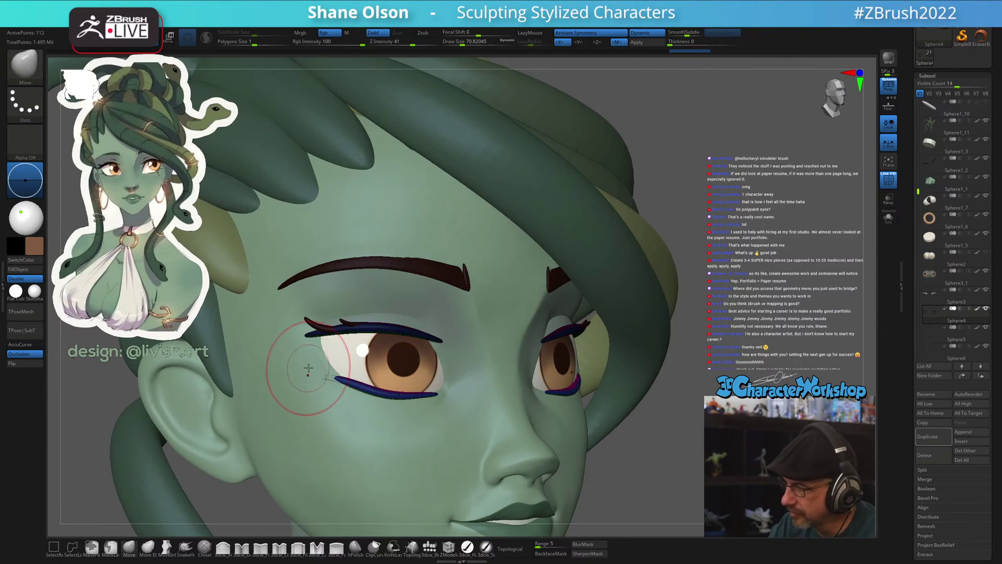
Pull the outer end of the lower lash up to the outer corner of the upper lash, using a Move brush of about 54
right_drag(314, 347, 307, 354)
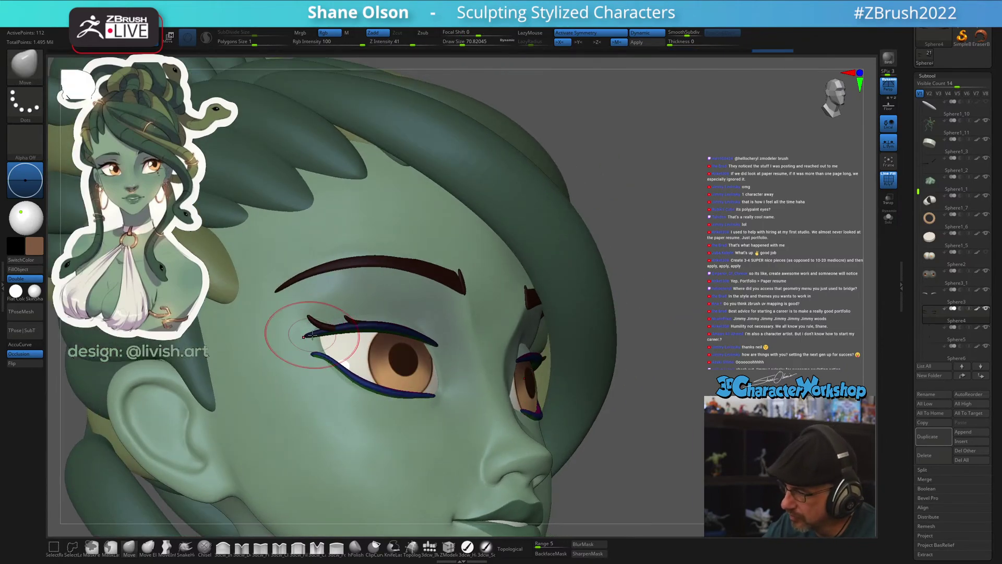
mouse_move(314, 355)
mouse_down()
mouse_move(305, 364)
mouse_move(329, 358)
mouse_up()
key(bracketleft)
right_drag(323, 365, 343, 338)
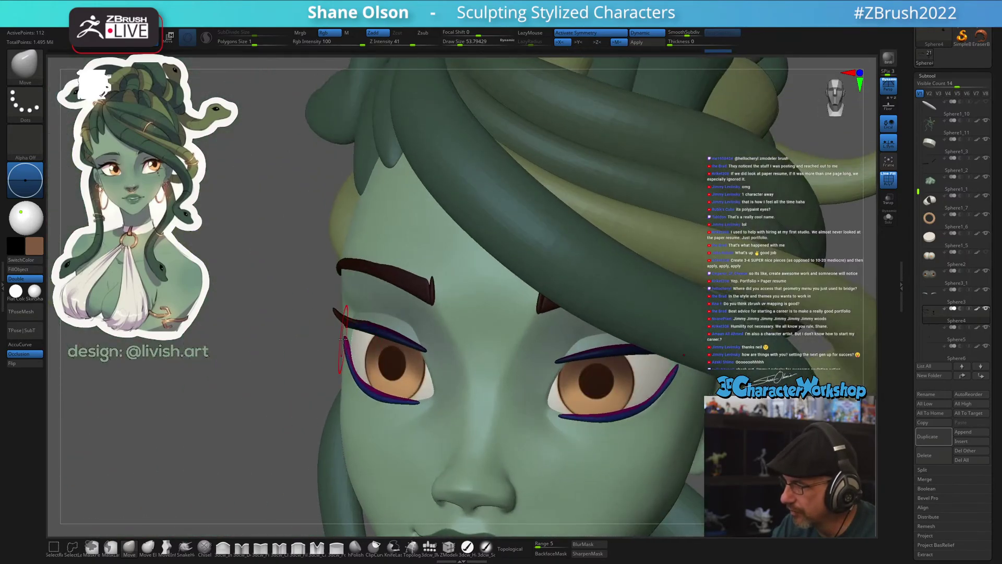
drag(351, 330, 350, 355)
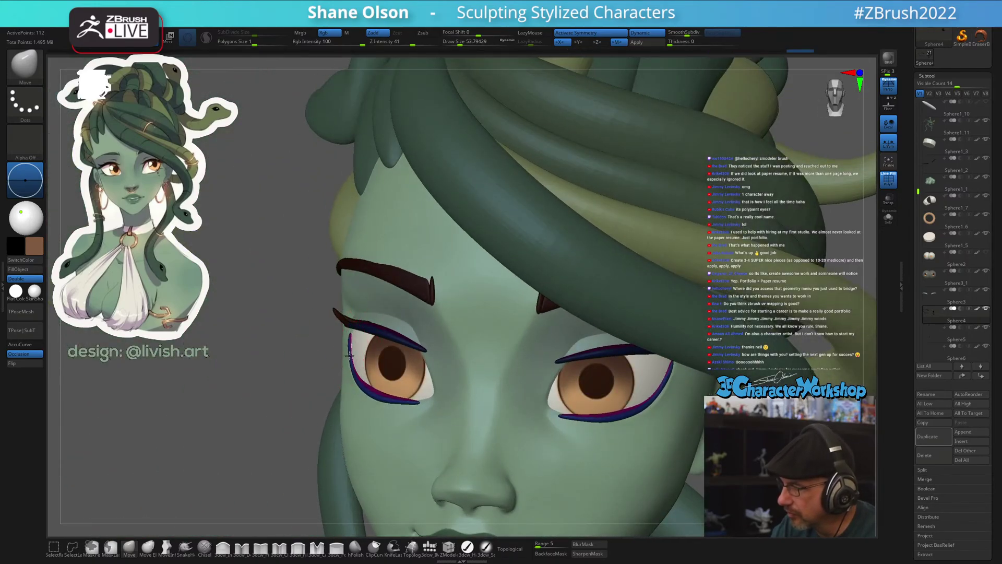
right_drag(346, 348, 367, 364)
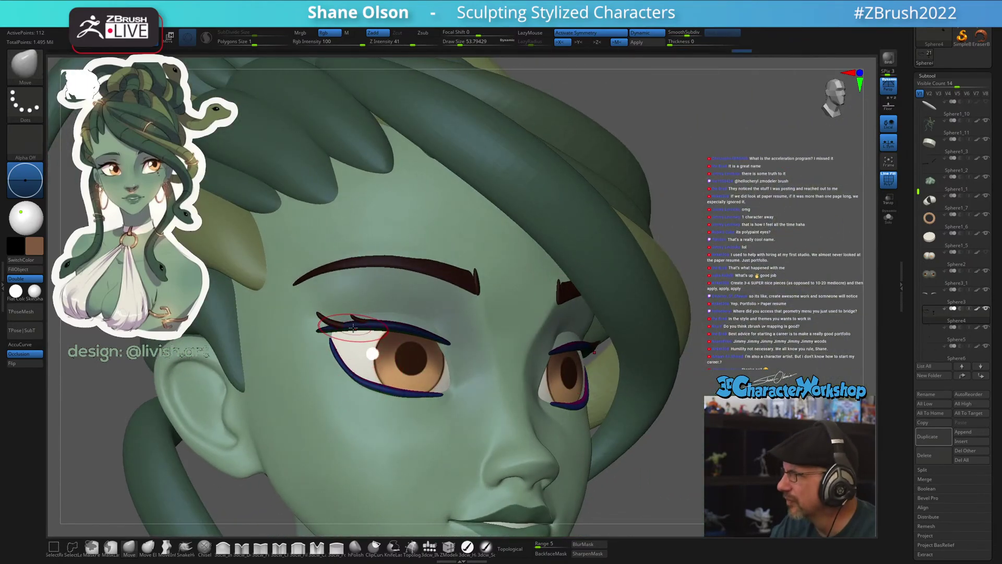
mouse_move(353, 328)
right_down()
mouse_move(380, 308)
mouse_move(372, 346)
mouse_move(357, 350)
mouse_move(369, 313)
mouse_move(352, 324)
right_up()
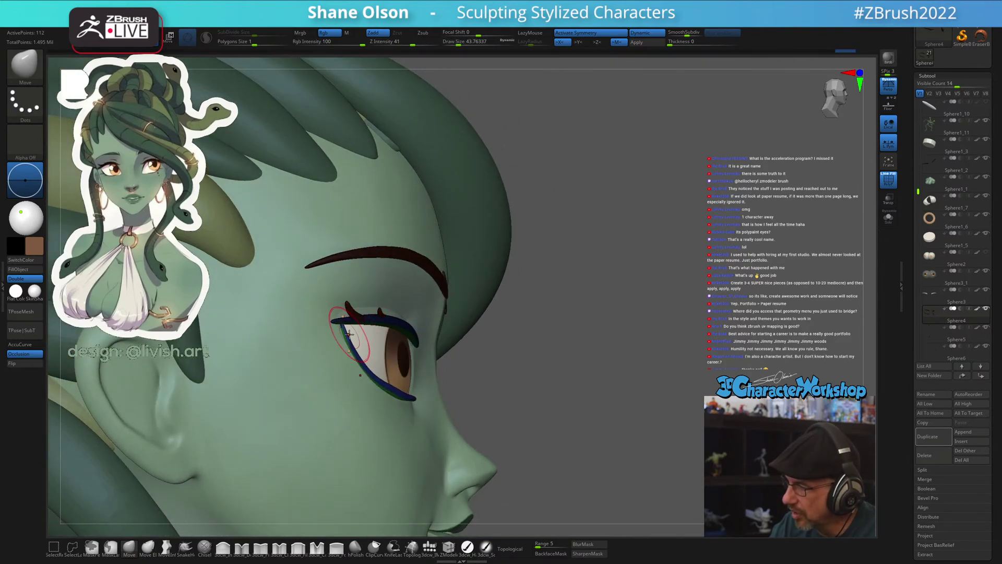
Smooth out the lower lash's curve beneath the eye with the Move brush at sizes of about 44 and 51
mouse_move(360, 323)
right_down()
mouse_move(343, 339)
mouse_move(338, 329)
mouse_move(368, 345)
mouse_move(373, 329)
mouse_move(348, 354)
mouse_move(363, 355)
mouse_move(344, 361)
mouse_move(375, 350)
mouse_move(393, 360)
mouse_move(401, 394)
mouse_move(436, 374)
mouse_move(401, 386)
mouse_move(439, 301)
right_up()
key(shift)
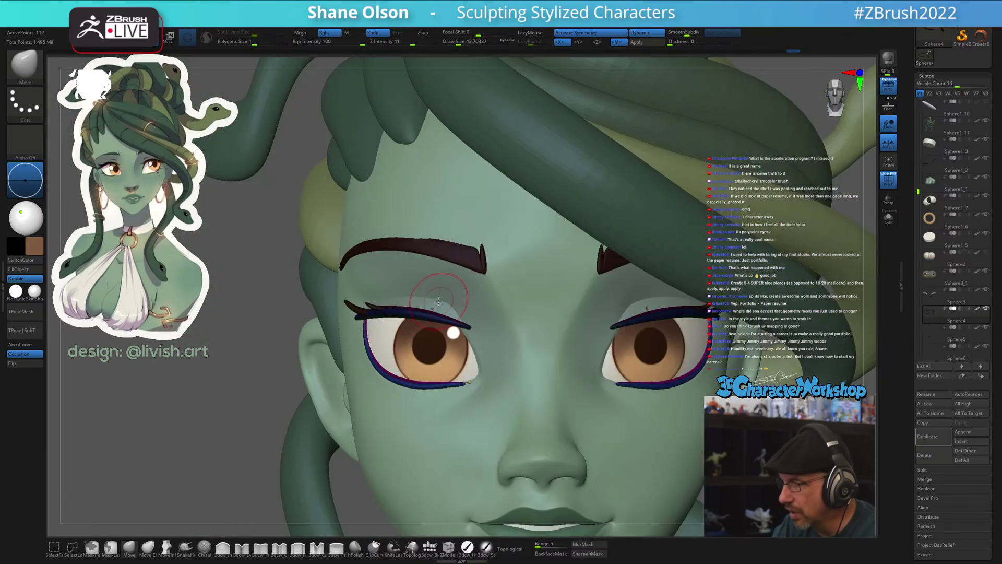
right_drag(436, 348, 471, 419)
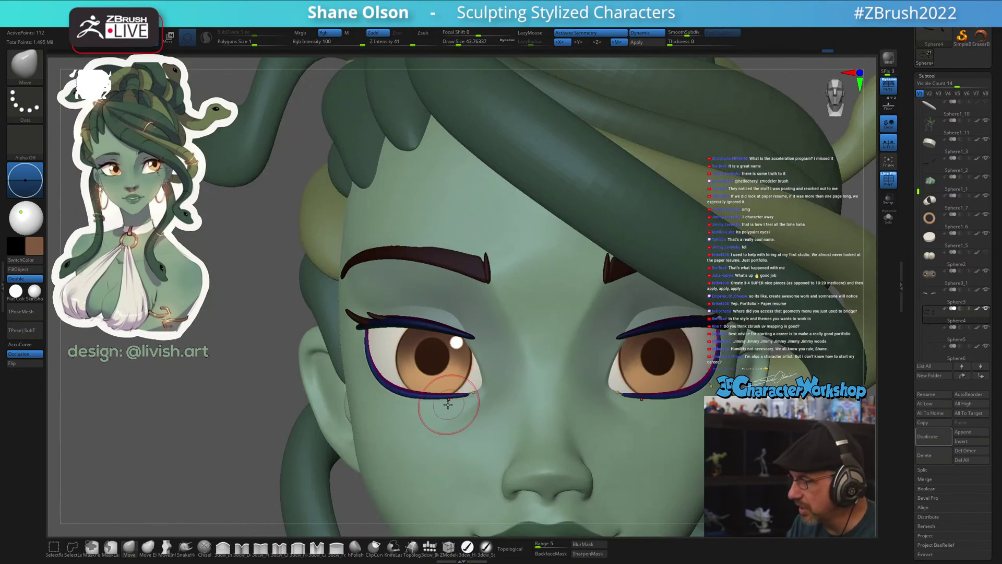
drag(442, 395, 406, 395)
right_drag(452, 441, 488, 410)
key(])
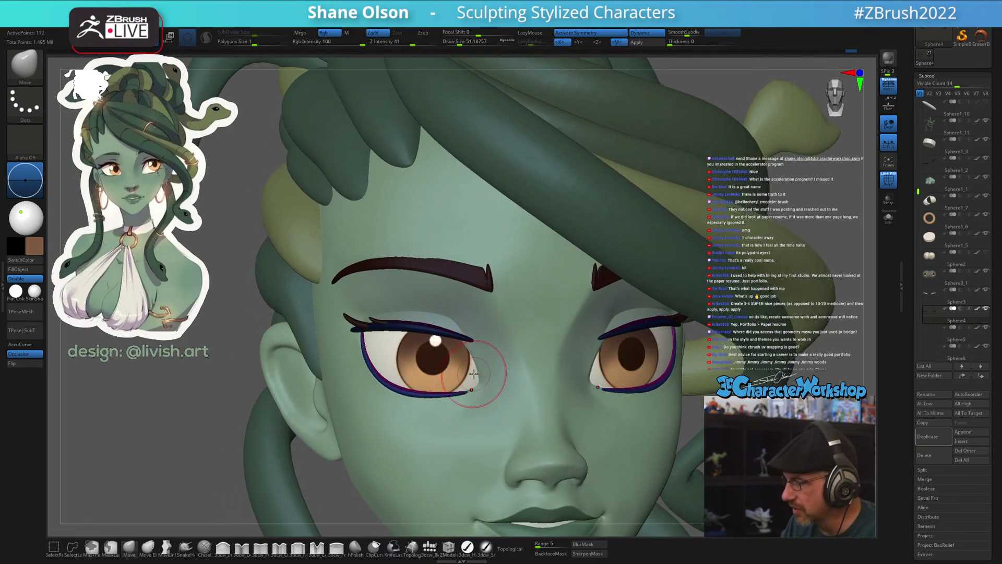
Adjust the inner end of the lower lash with the Move brush at about 83 and 68, toggling the polygroup display
key(shift)
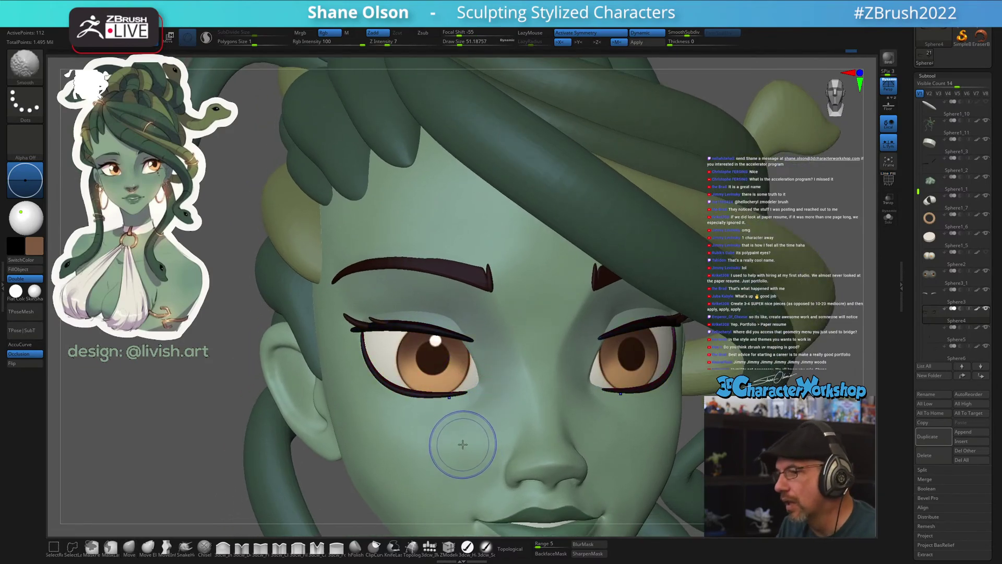
key(shift+f)
key(])
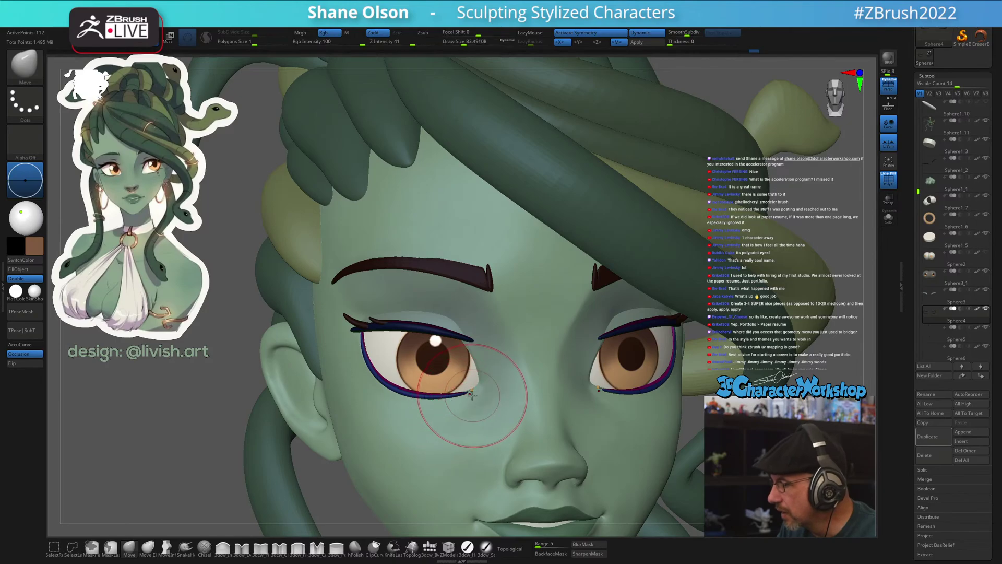
mouse_move(456, 423)
right_down()
mouse_move(502, 438)
mouse_move(469, 440)
right_up()
key([)
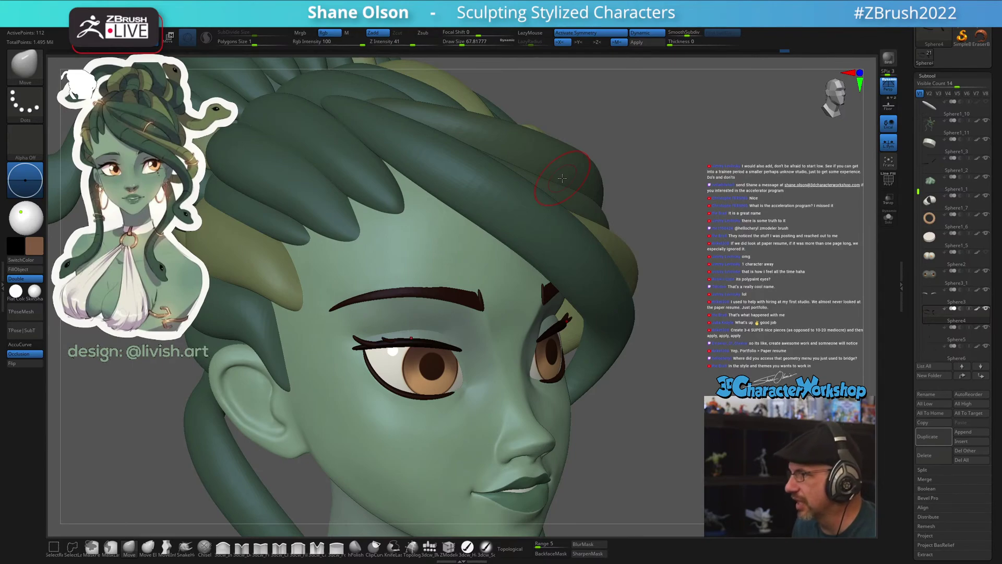
drag(709, 230, 396, 386)
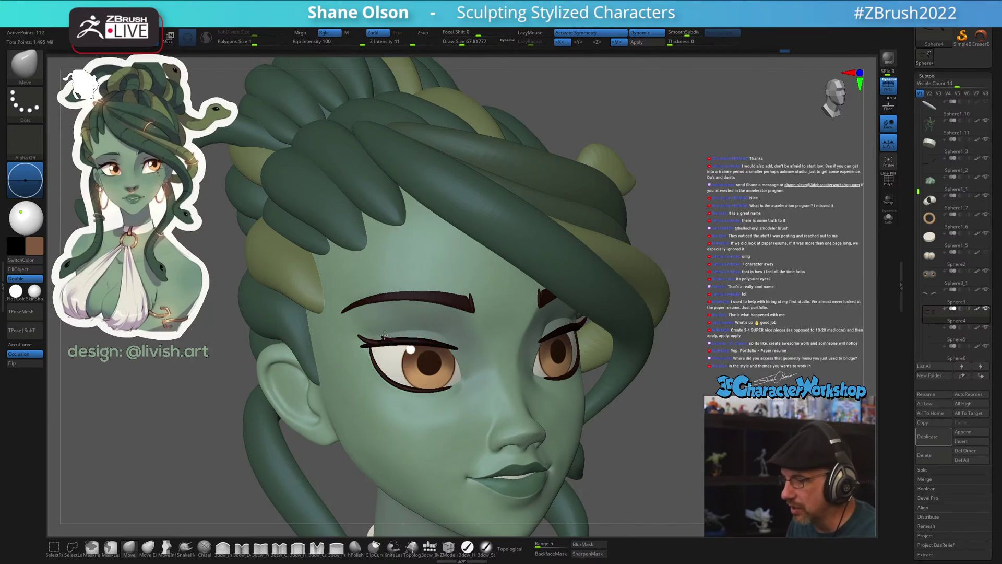
Try to copy the upper eyelid piece down below the eye and undo the copy
alt+click(609, 321)
key(w)
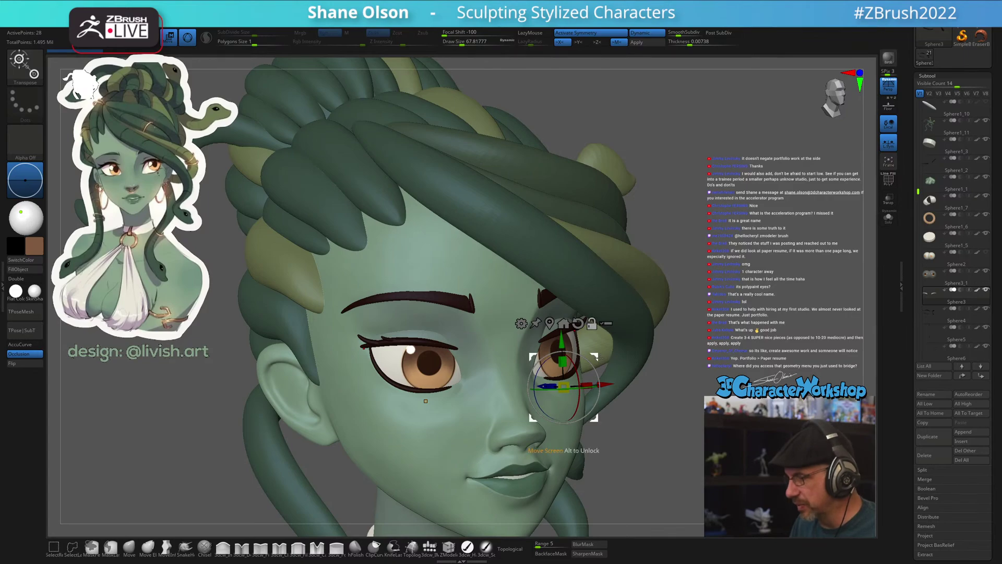
alt+drag(595, 357, 390, 444)
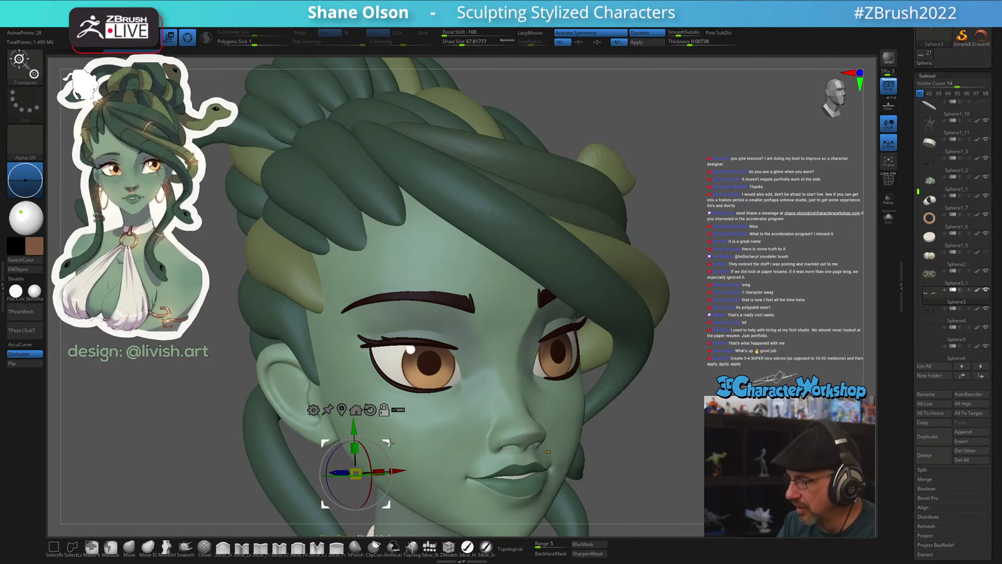
drag(389, 444, 441, 409)
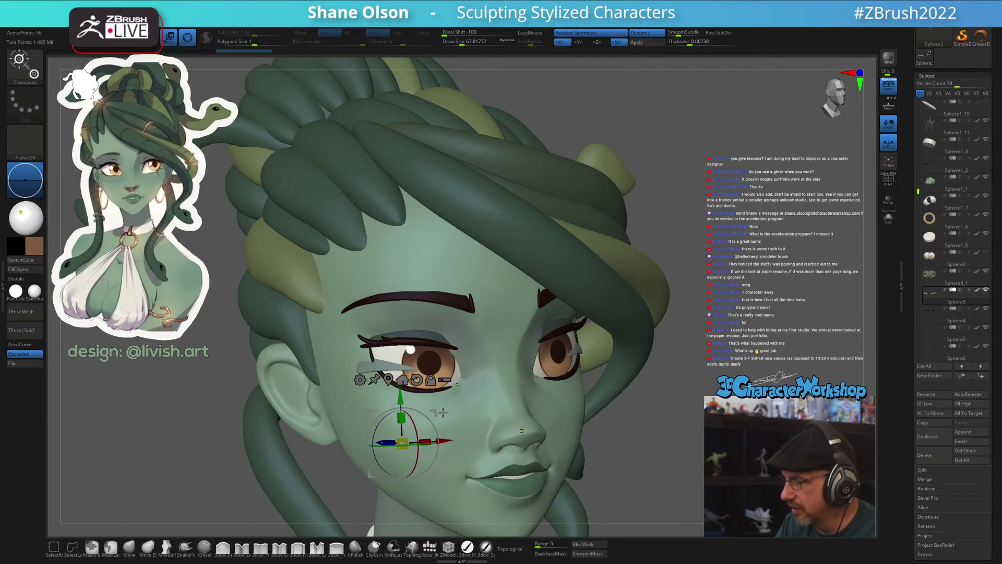
key(ctrl+z)
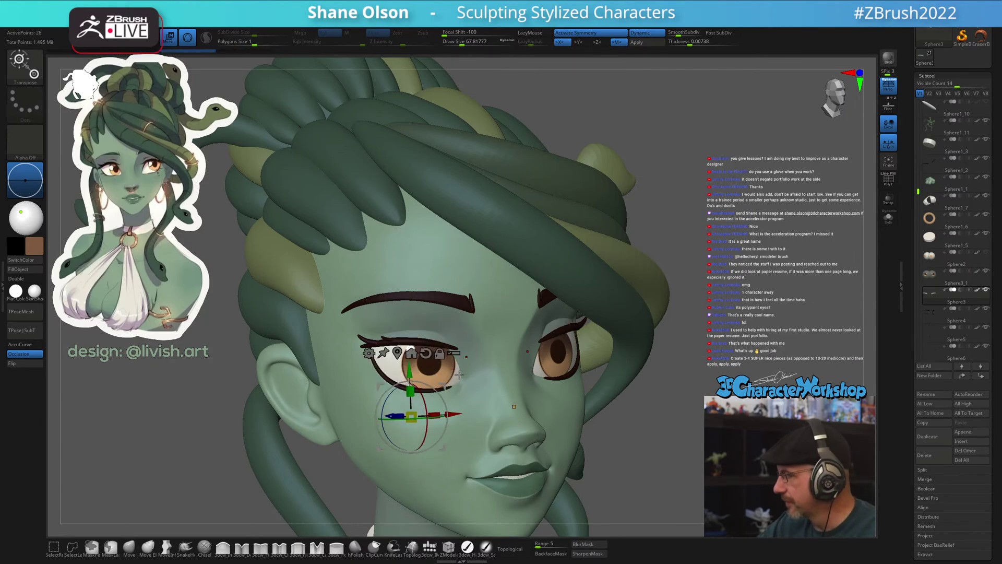
drag(720, 192, 725, 219)
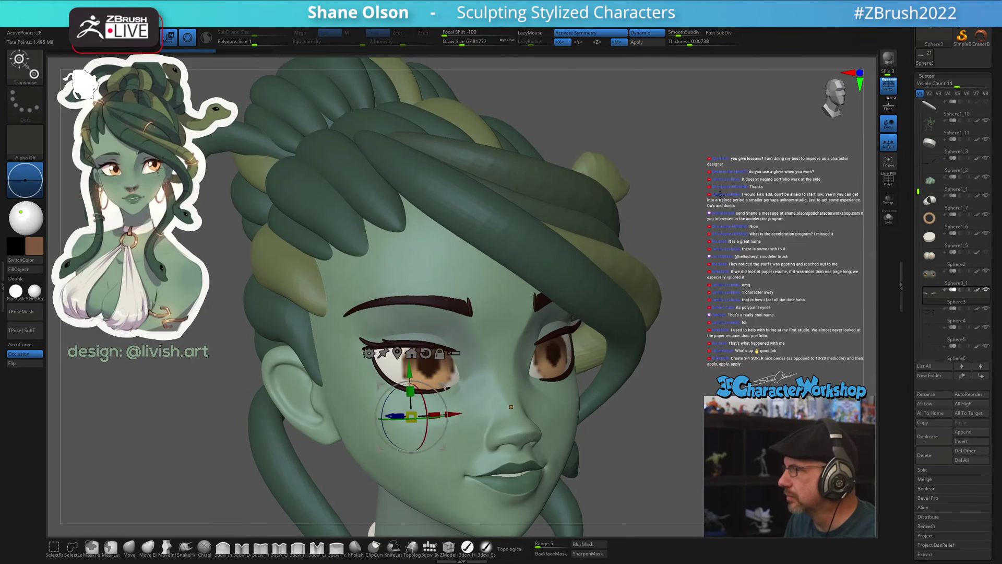
alt+drag(731, 261, 718, 243)
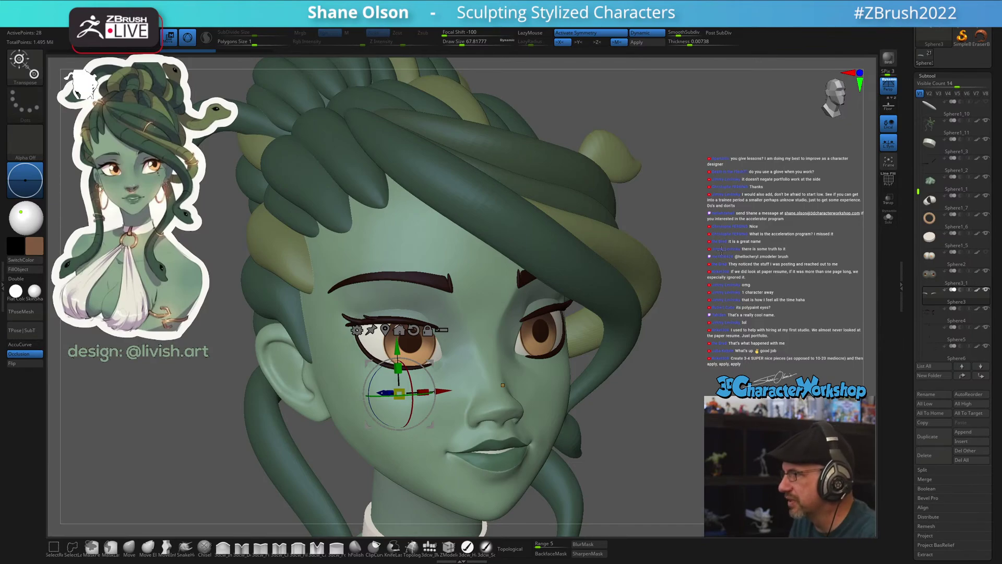
key(q)
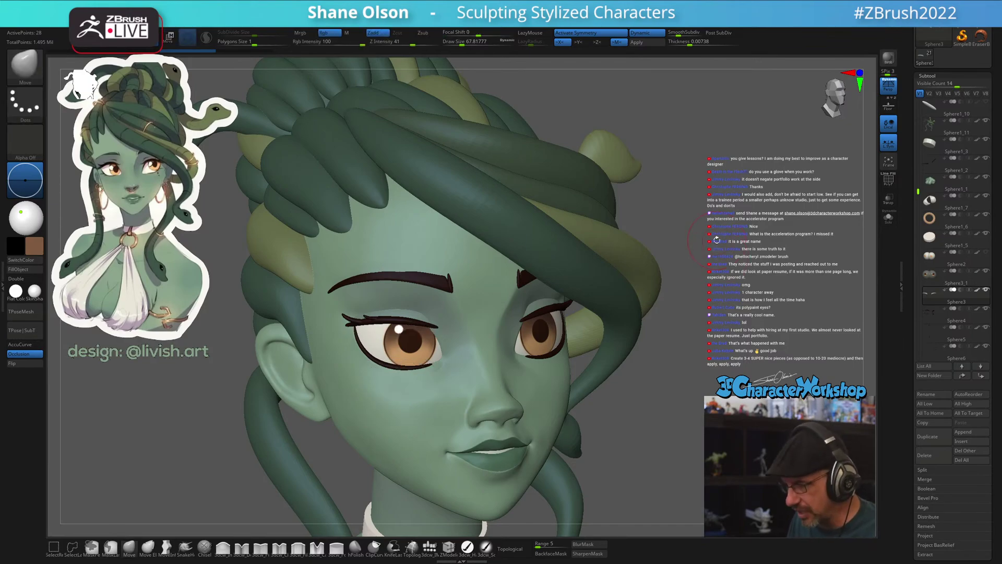
Select the outer lash tip subtool with polygroups shown and move a copy of it down toward the lower lash's outer corner
alt+drag(720, 256, 715, 287)
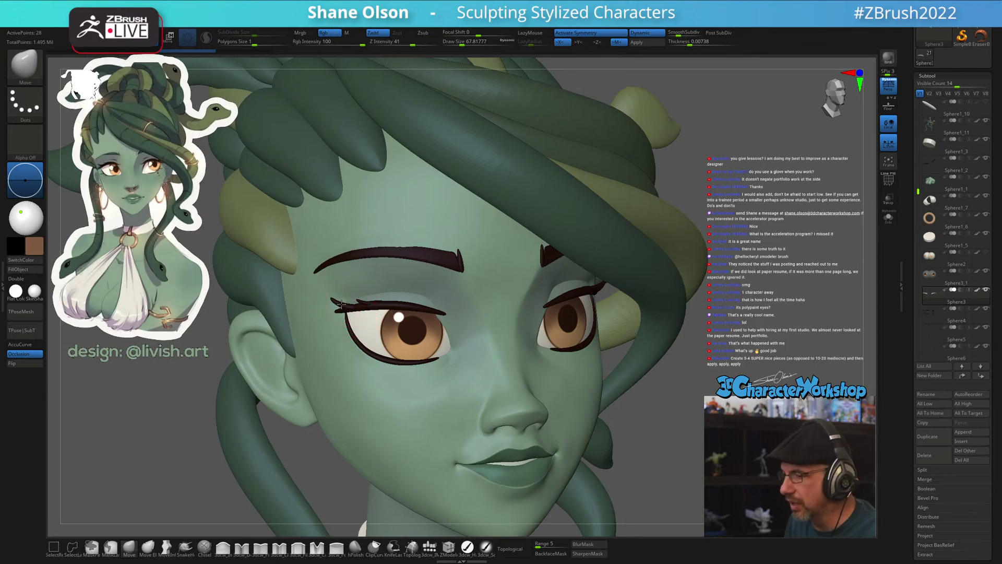
alt+click(343, 306)
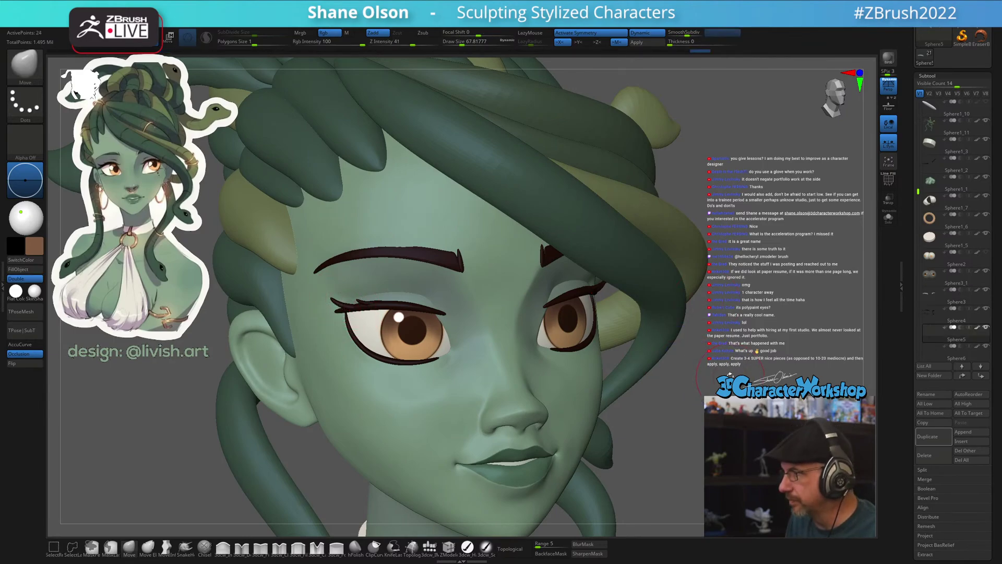
alt+drag(731, 374, 731, 379)
key(shift)
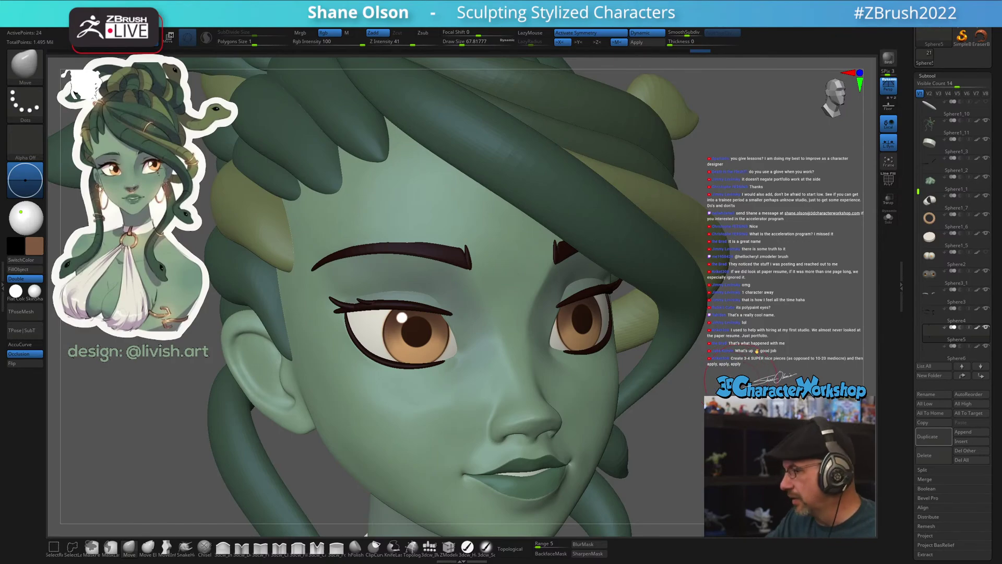
mouse_move(466, 396)
right_down()
mouse_move(449, 409)
mouse_move(466, 396)
right_up()
key(shift+f)
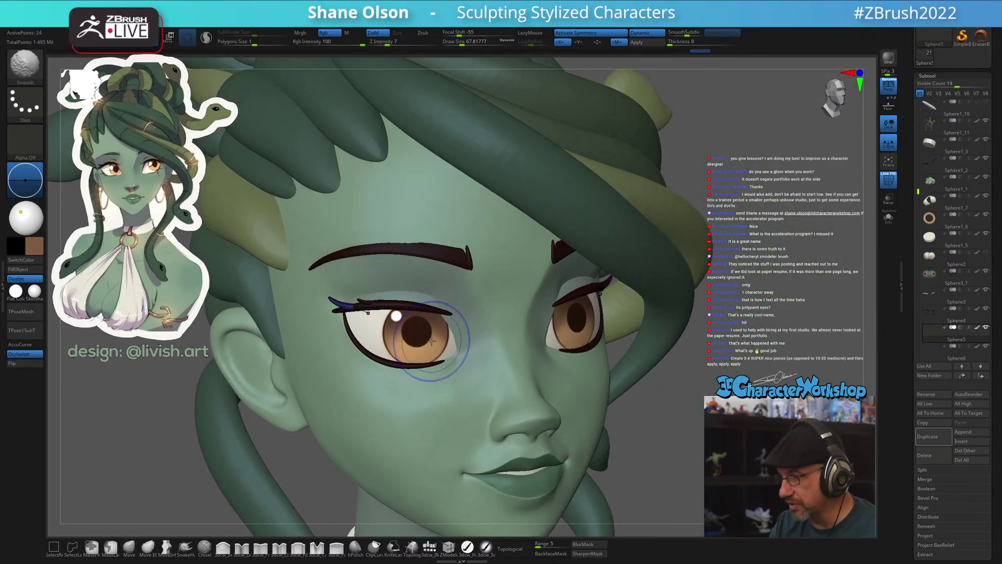
key(w)
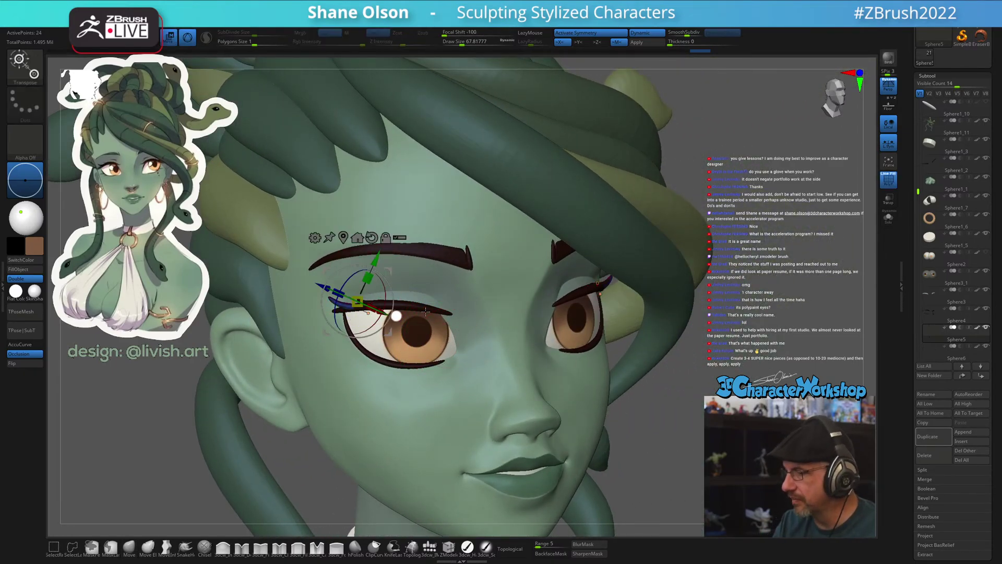
ctrl+drag(388, 271, 390, 309)
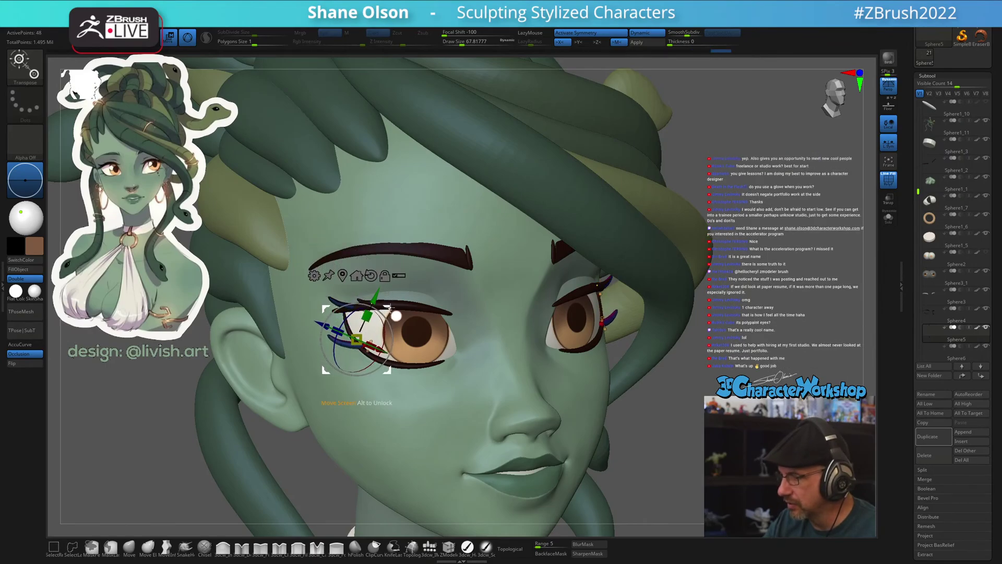
Rotate, scale and position the copied lash tip so it points outward from the outer part of the lower lash line
right_drag(434, 313, 461, 336)
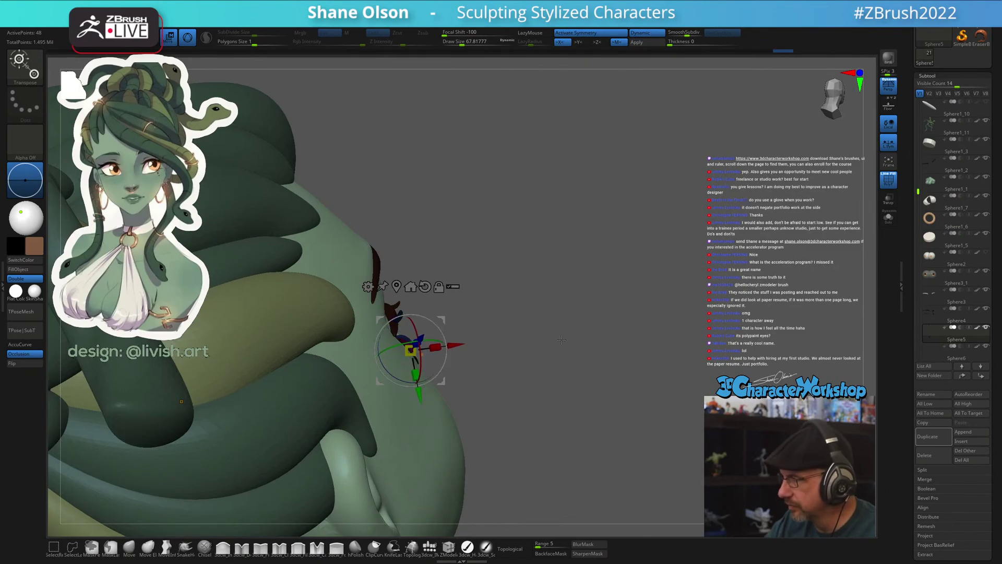
right_drag(562, 340, 443, 337)
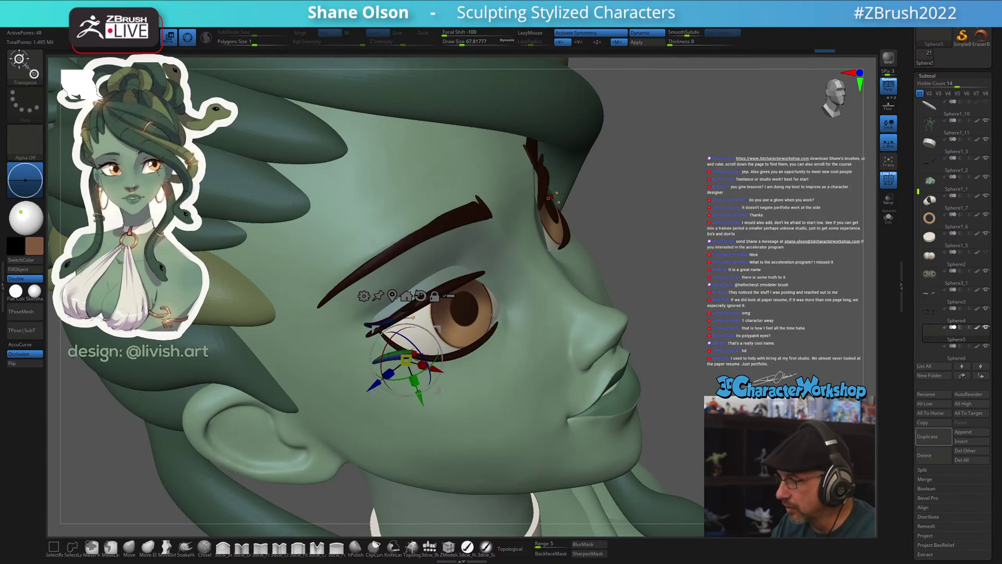
alt+right_drag(492, 318, 407, 368)
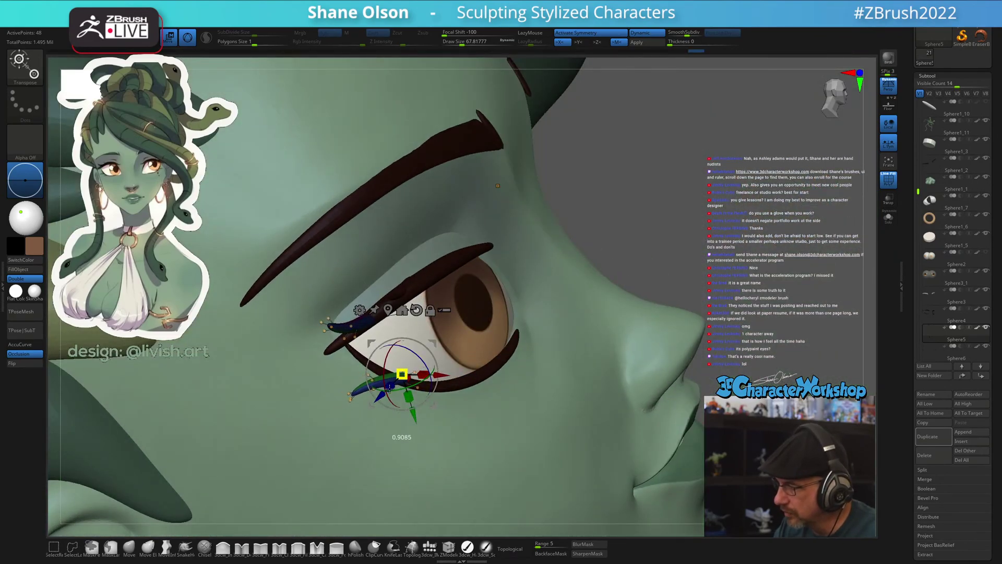
right_drag(389, 387, 455, 316)
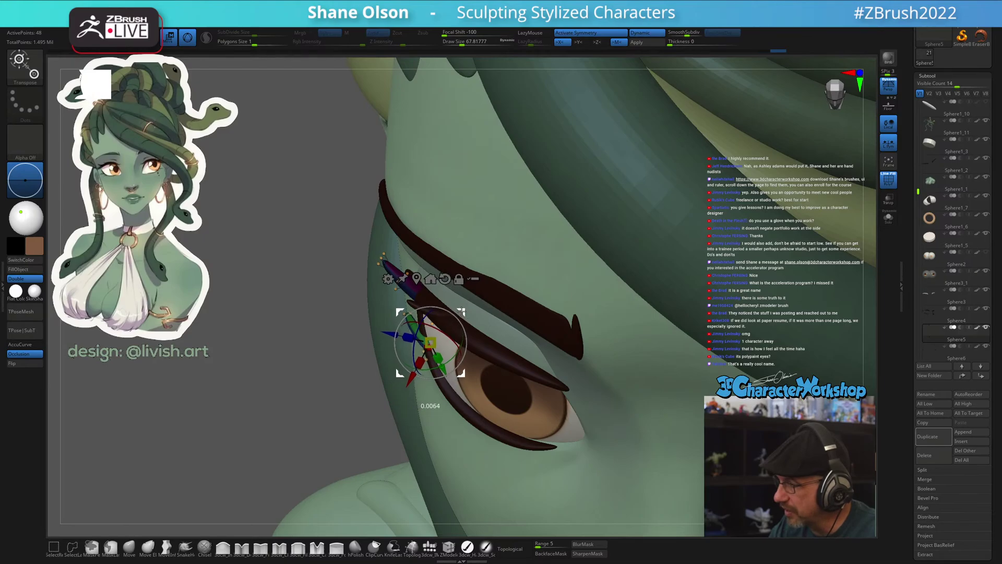
right_drag(459, 315, 466, 355)
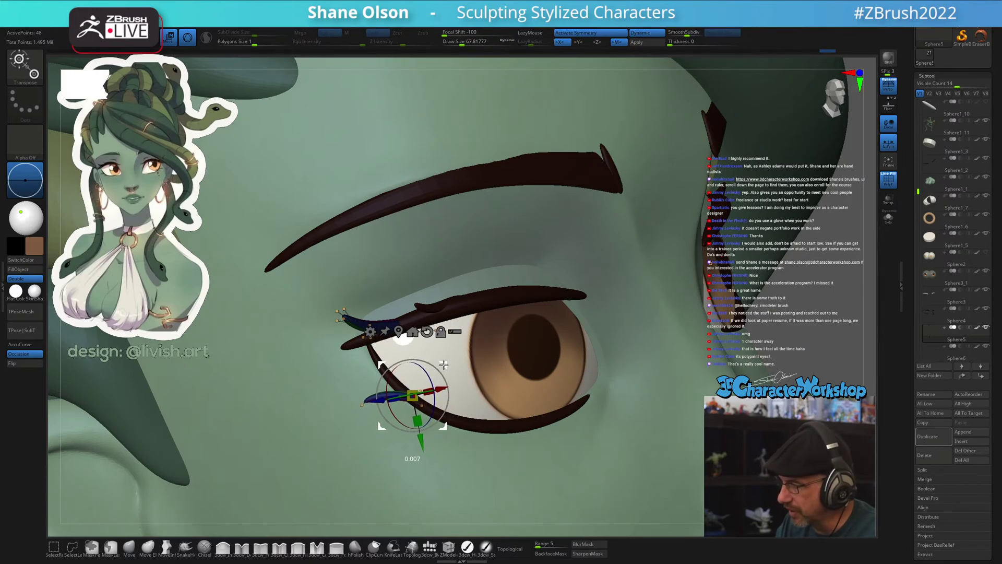
right_drag(442, 366, 506, 368)
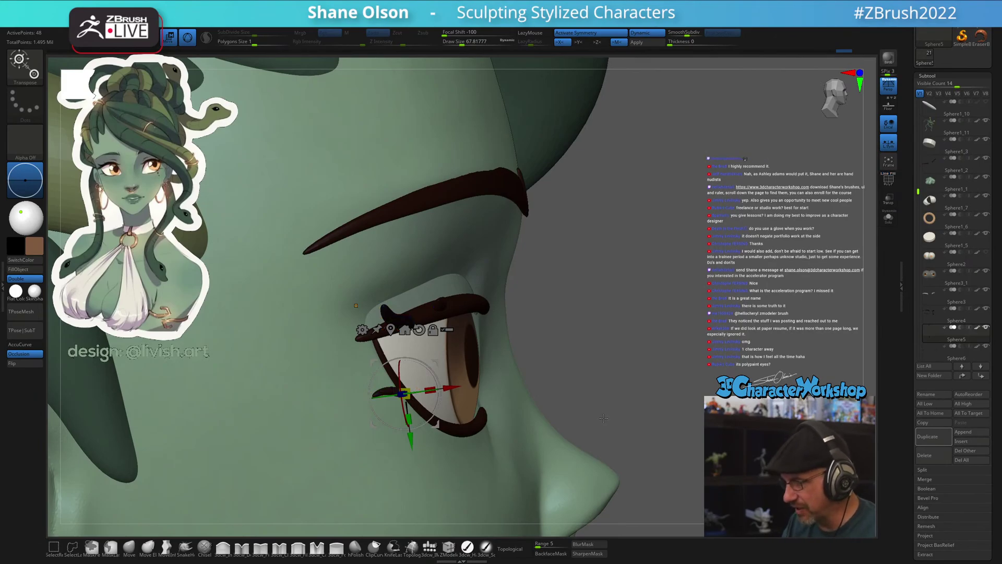
key(q)
mouse_move(608, 405)
right_down()
mouse_move(613, 381)
mouse_move(543, 355)
right_up()
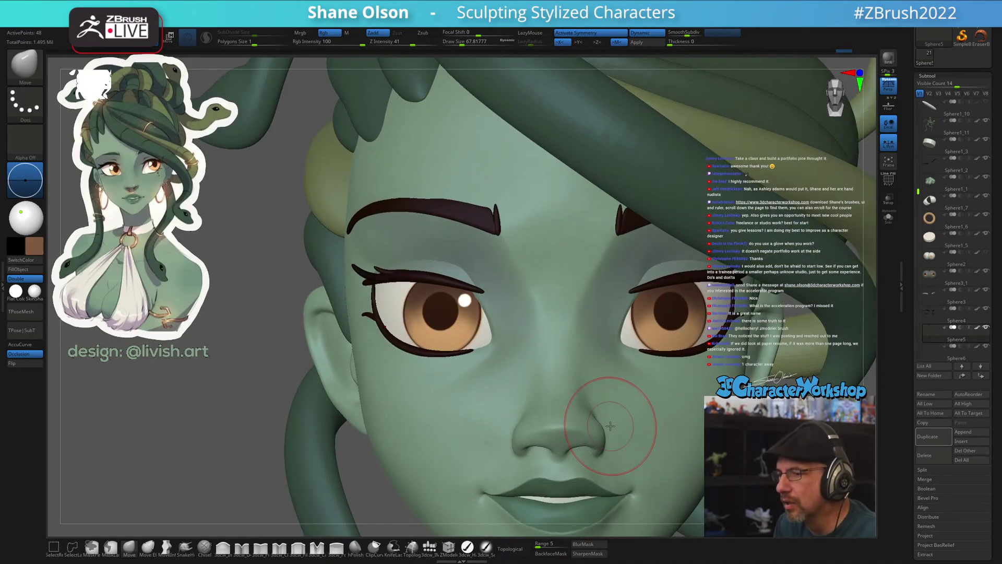
Copy the lower lash tip to a second spot further in along the lower lash line and scale the copy to about 0.84
mouse_move(487, 356)
right_down()
mouse_move(502, 349)
mouse_move(385, 340)
mouse_move(382, 284)
mouse_move(371, 332)
right_up()
key([)
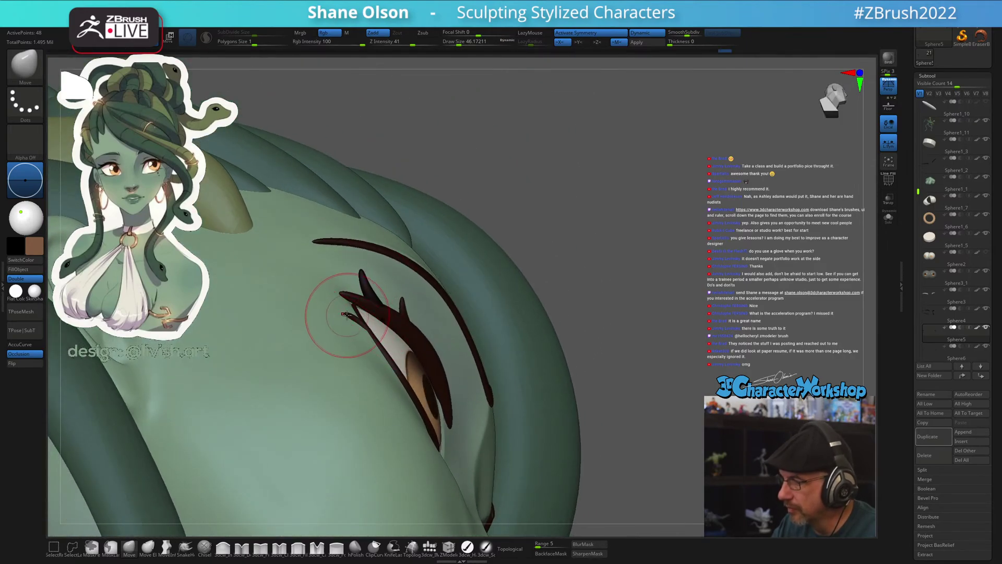
right_drag(369, 327, 450, 401)
key(w)
ctrl+drag(407, 335, 422, 355)
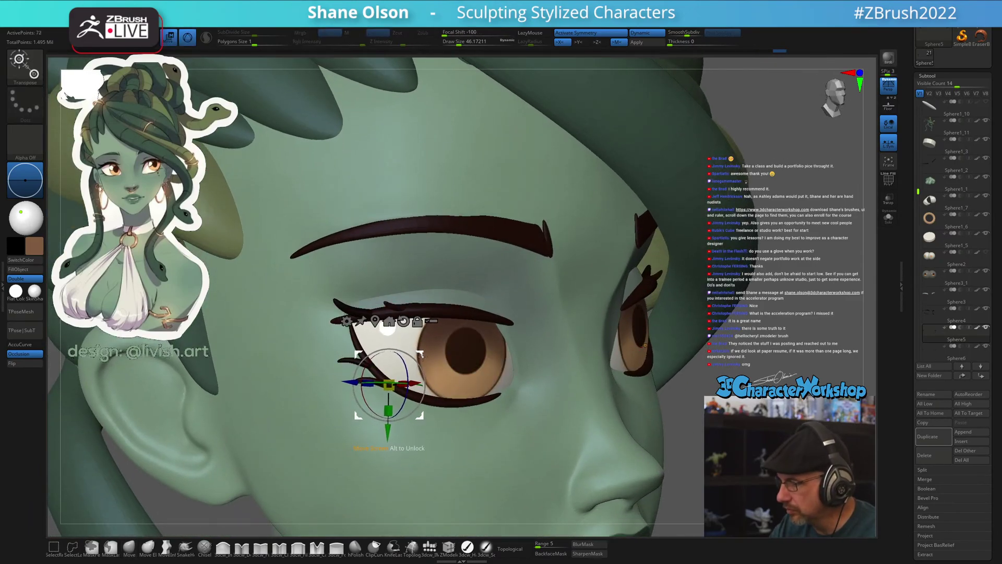
right_drag(423, 357, 409, 384)
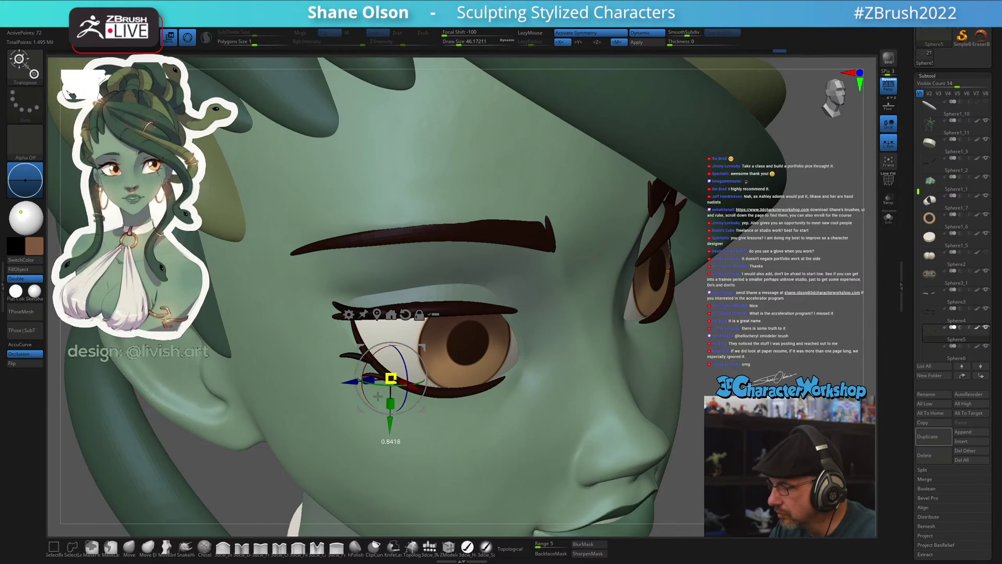
right_drag(425, 333, 416, 343)
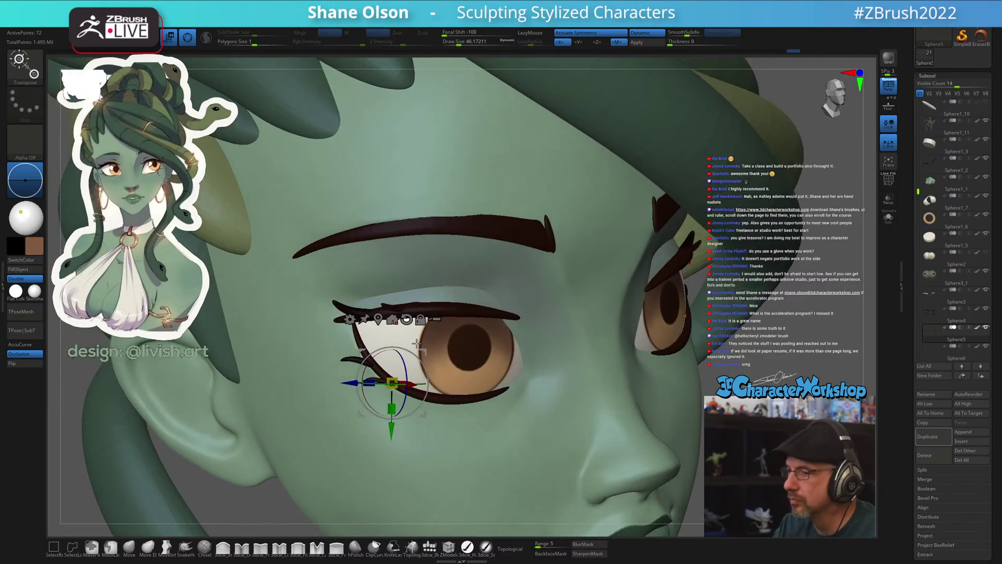
key(q)
Select the main lash line subtool with polygroups shown and smooth the lower lash line along its lower edge
mouse_move(487, 425)
right_down()
mouse_move(539, 445)
mouse_move(500, 307)
mouse_move(627, 406)
mouse_move(612, 421)
right_up()
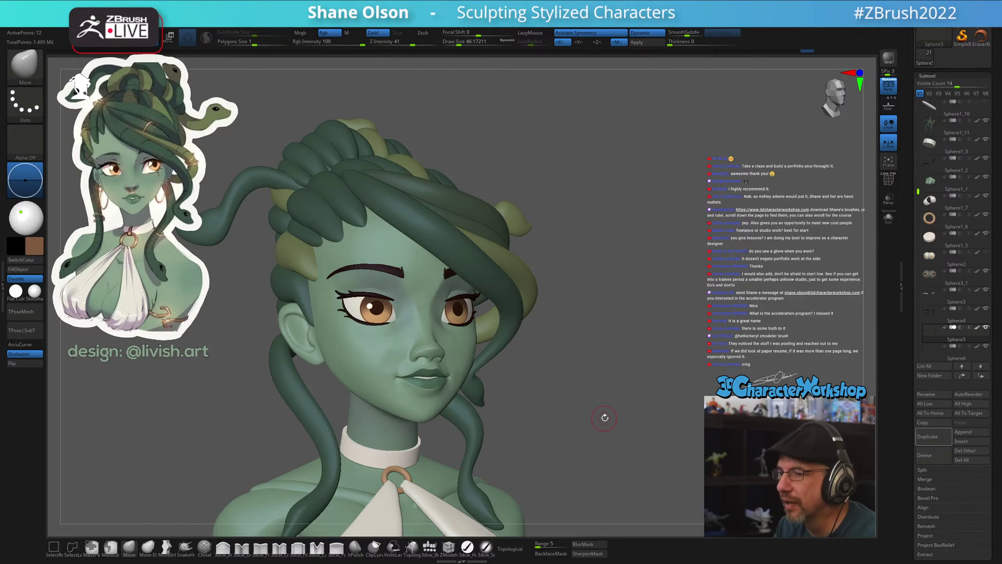
ctrl+right_drag(607, 415, 611, 437)
ctrl+right_drag(442, 351, 391, 346)
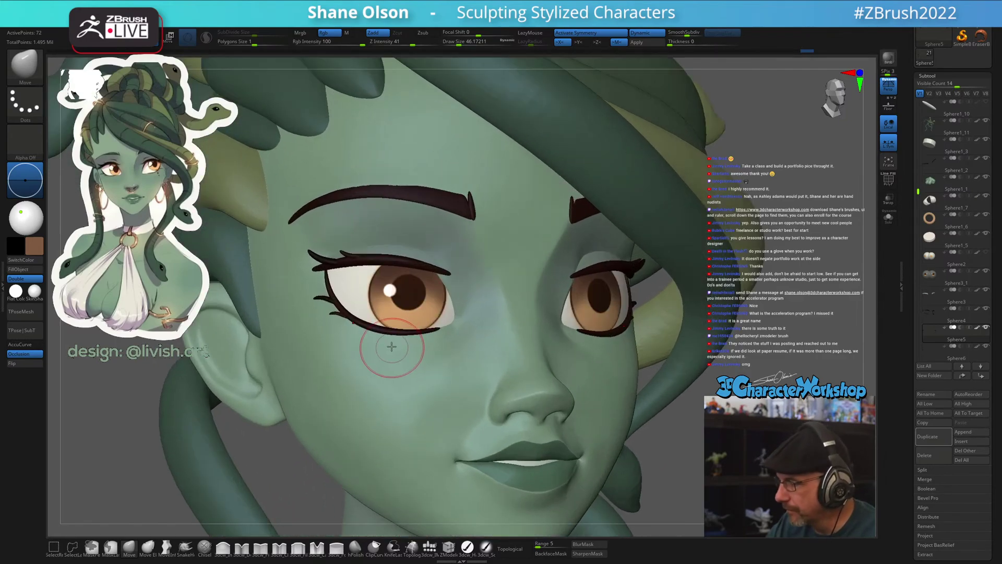
alt+click(385, 330)
key(shift+f)
right_drag(410, 282, 377, 289)
mouse_move(380, 326)
shift+mouse_down()
mouse_move(363, 320)
mouse_move(393, 332)
mouse_move(432, 329)
shift+mouse_up()
mouse_move(353, 293)
right_down()
mouse_move(391, 290)
mouse_move(640, 383)
right_up()
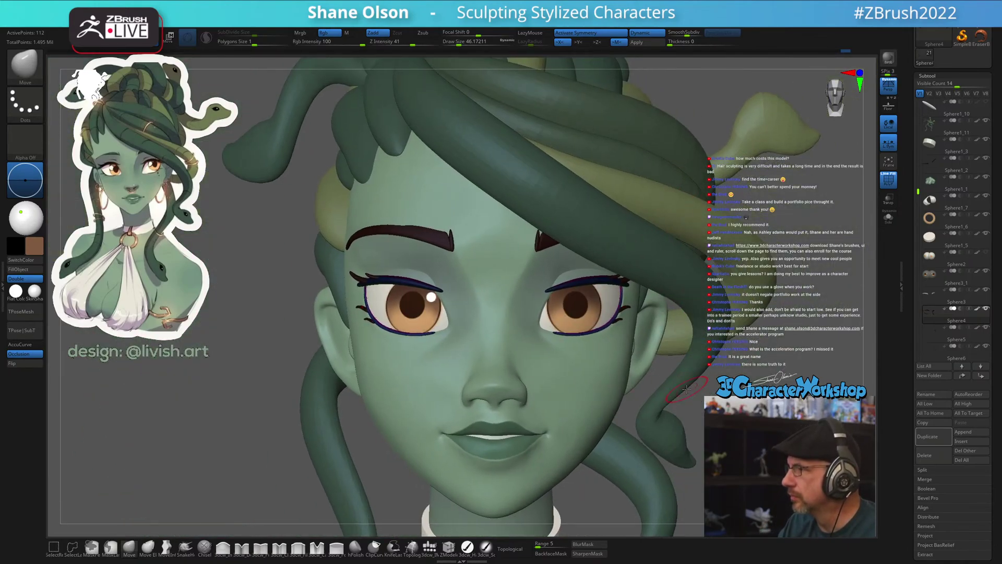
key(shift)
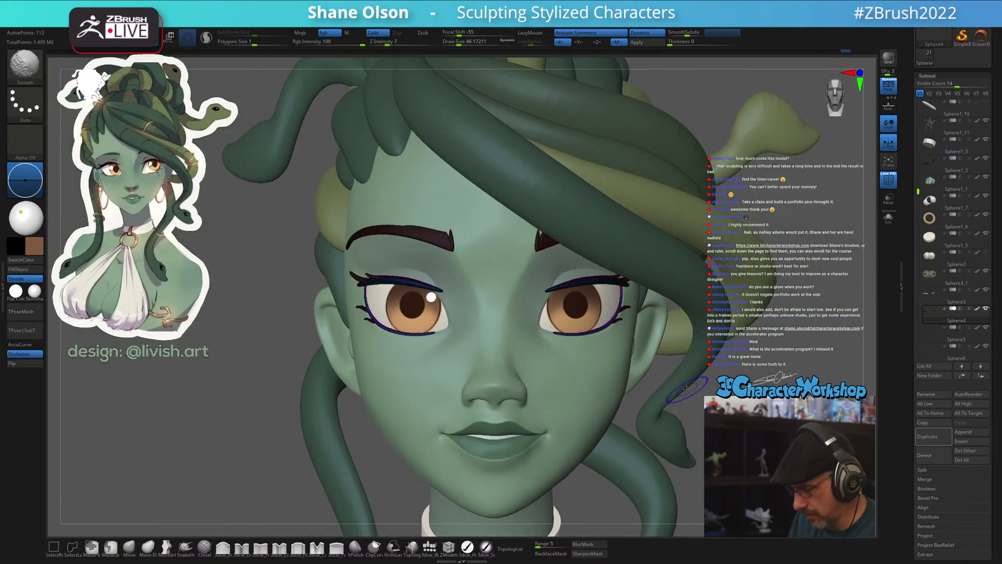
key(shift)
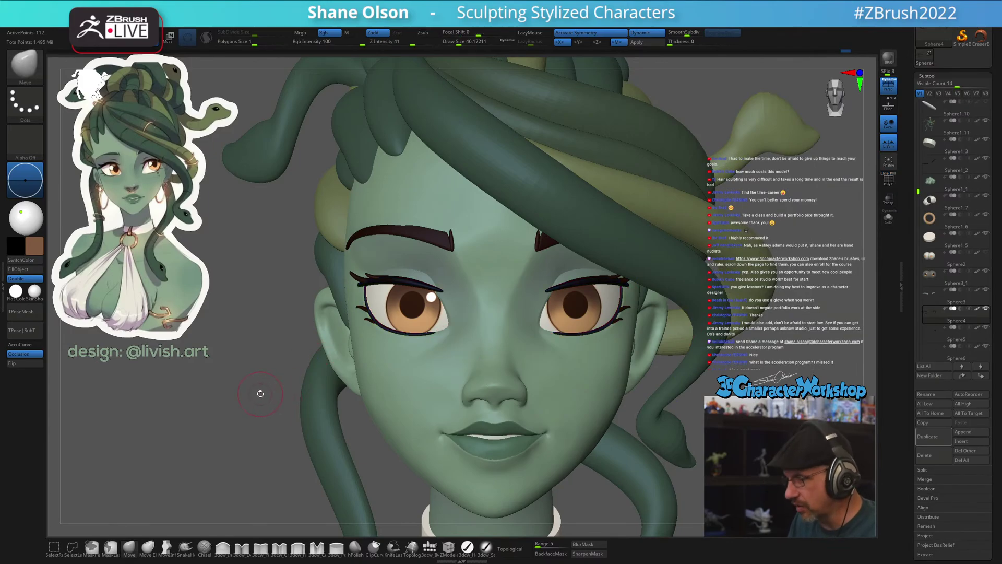
Select the lash tip subtool with polygroups shown and isolate it for a close view of the outer tips
right_drag(262, 325, 376, 376)
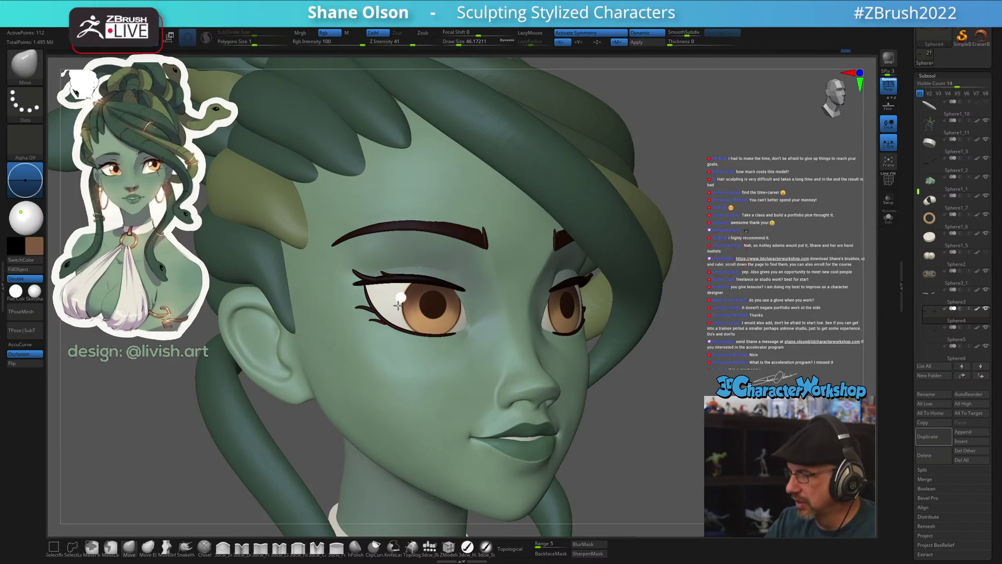
ctrl+right_drag(399, 306, 397, 330)
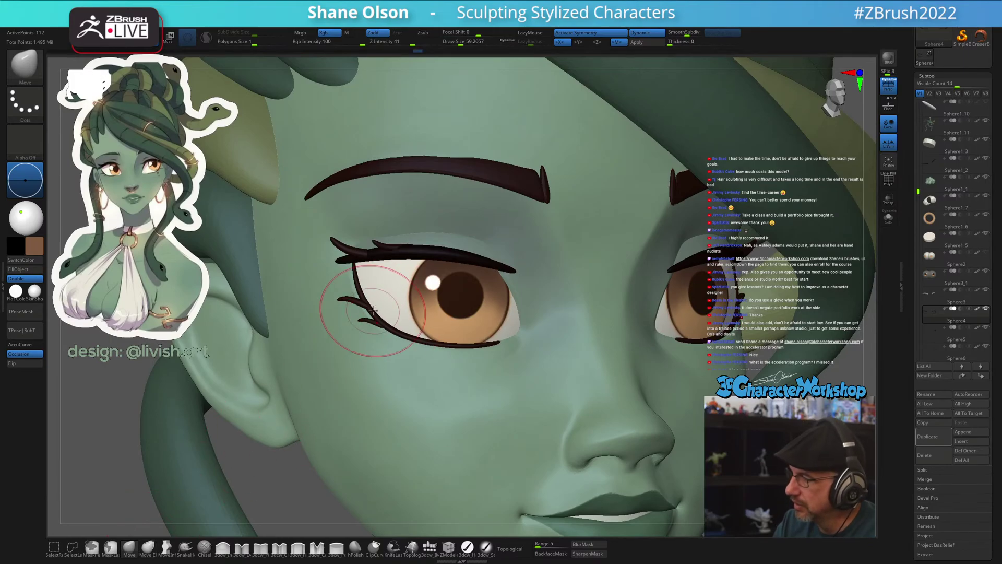
mouse_move(383, 299)
right_down()
mouse_move(366, 300)
mouse_move(376, 283)
right_up()
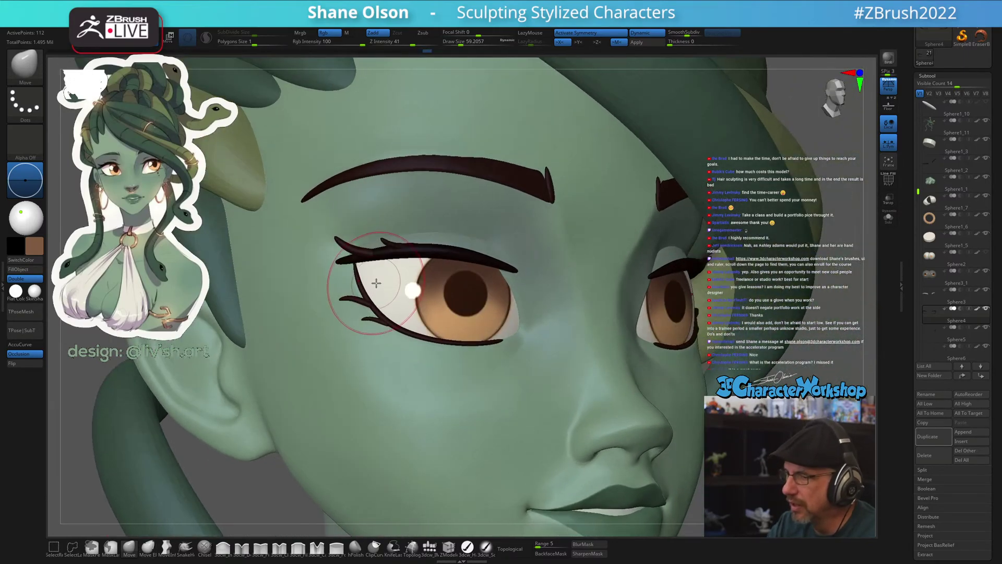
key(w)
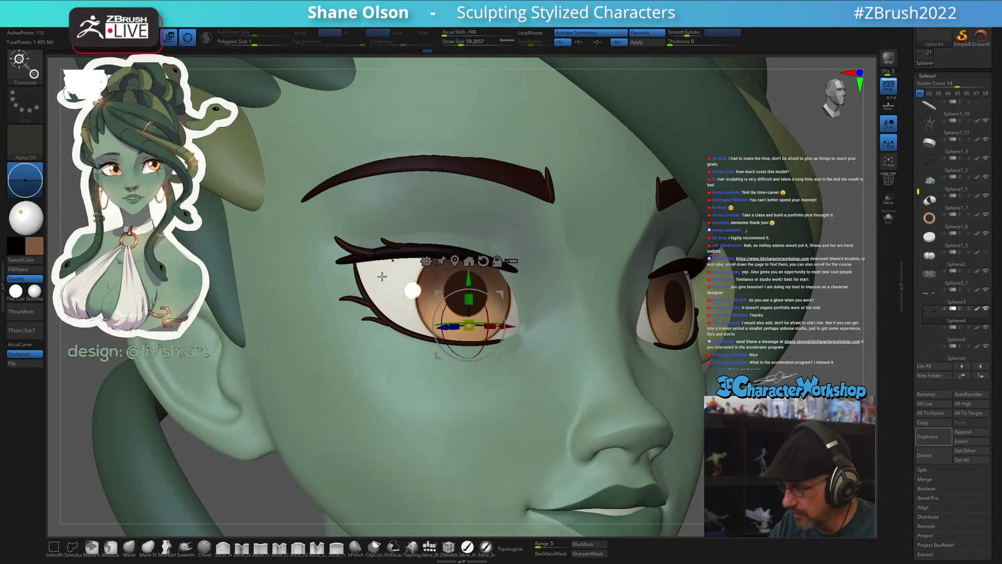
alt+click(366, 302)
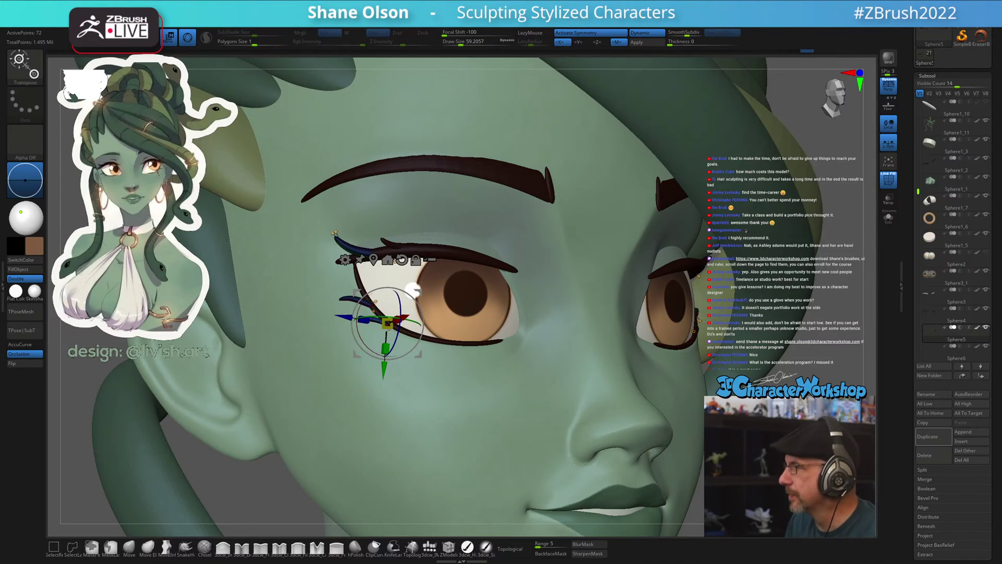
mouse_move(413, 290)
right_down()
mouse_move(402, 297)
mouse_move(388, 275)
right_up()
key(ctrl)
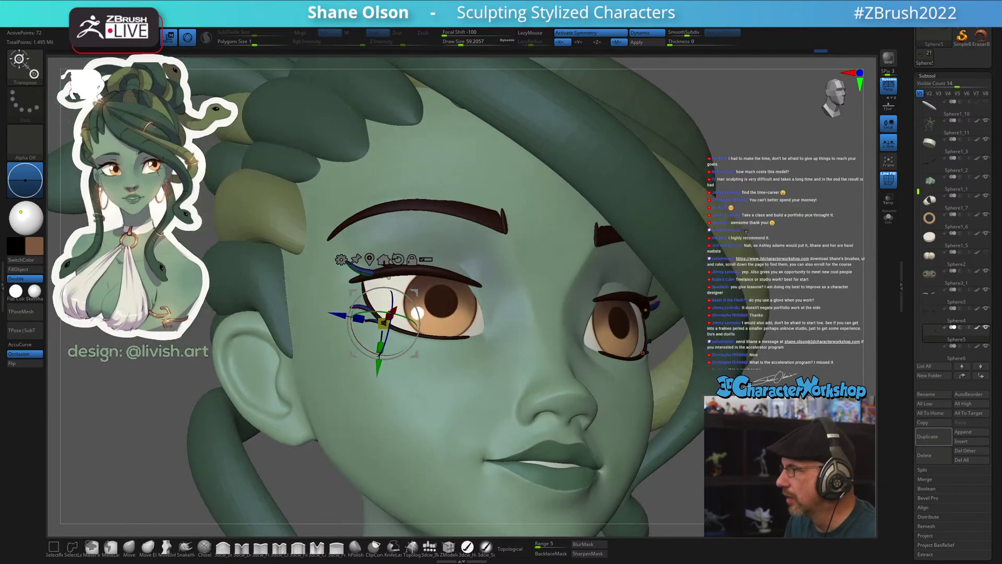
right_drag(793, 226, 797, 250)
click(887, 223)
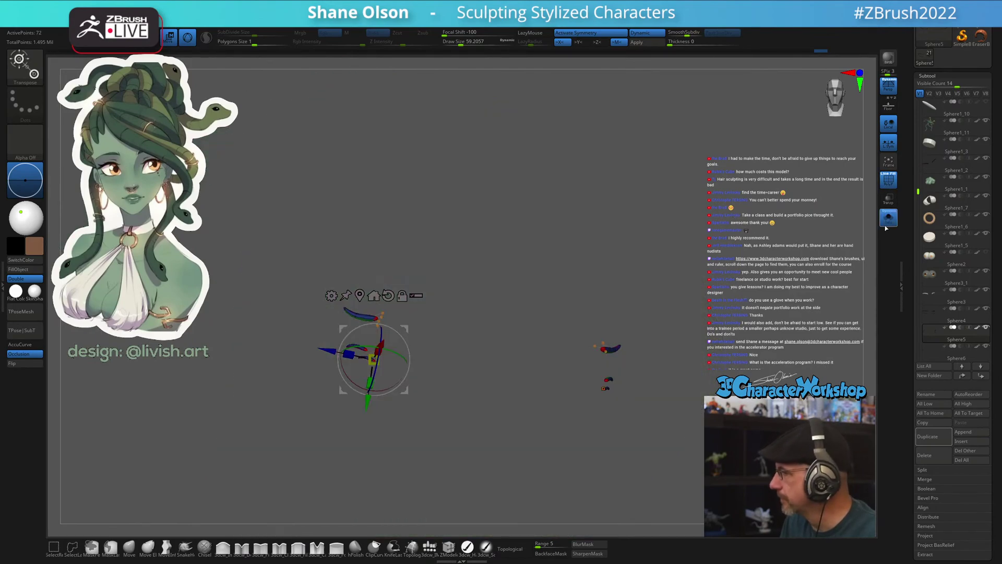
ctrl+right_drag(621, 216, 568, 296)
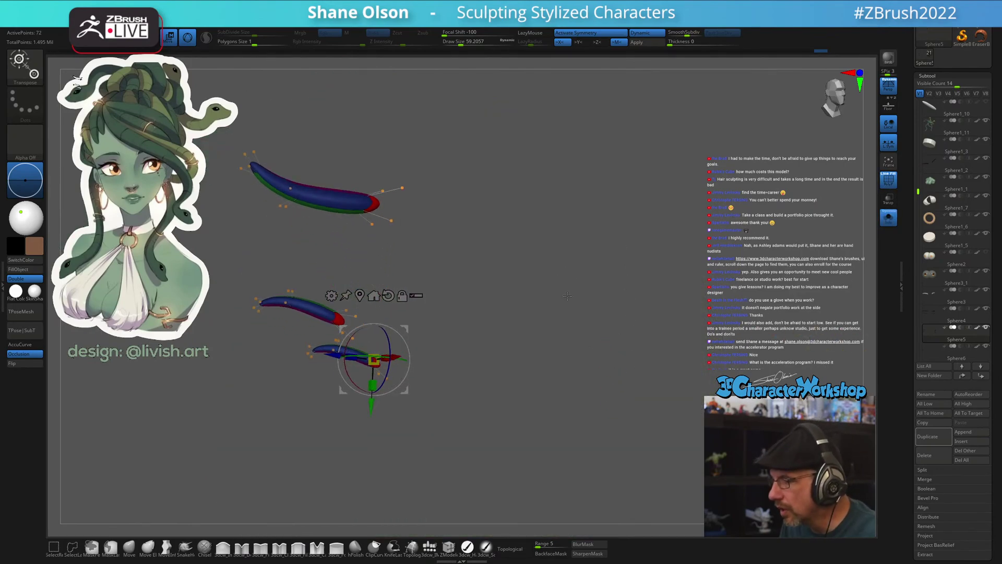
alt+right_drag(484, 289, 532, 330)
key(q)
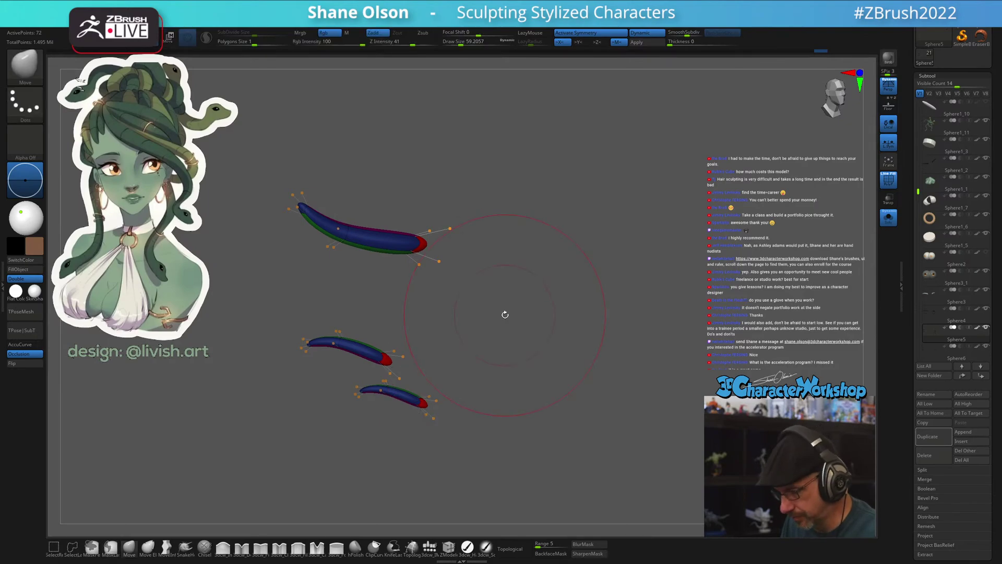
Mask all but the upper of the two lower lash tips, scale that tip to about 0.92 at its root, and show the full bust again
mouse_move(472, 361)
ctrl+mouse_down()
mouse_move(415, 321)
mouse_move(255, 328)
mouse_move(334, 372)
mouse_move(418, 377)
mouse_move(464, 356)
mouse_move(465, 365)
ctrl+mouse_up()
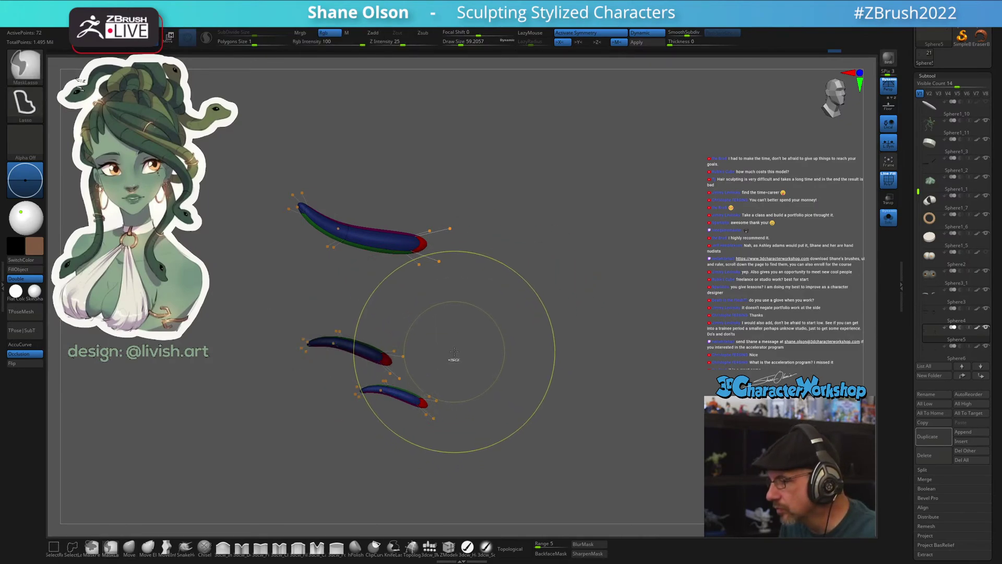
mouse_move(431, 332)
ctrl+mouse_down()
mouse_move(313, 313)
mouse_move(278, 355)
mouse_move(397, 378)
ctrl+mouse_up()
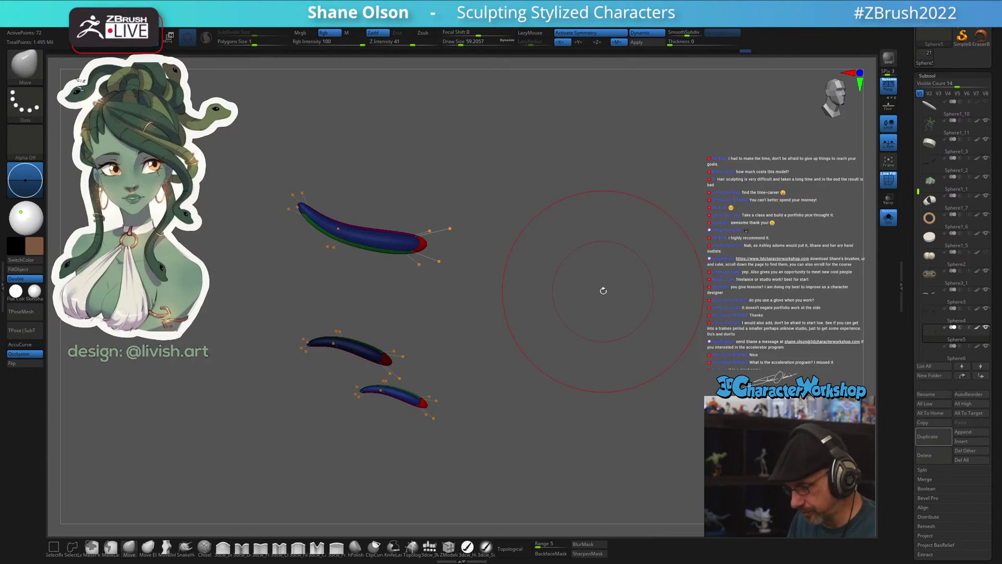
key(w)
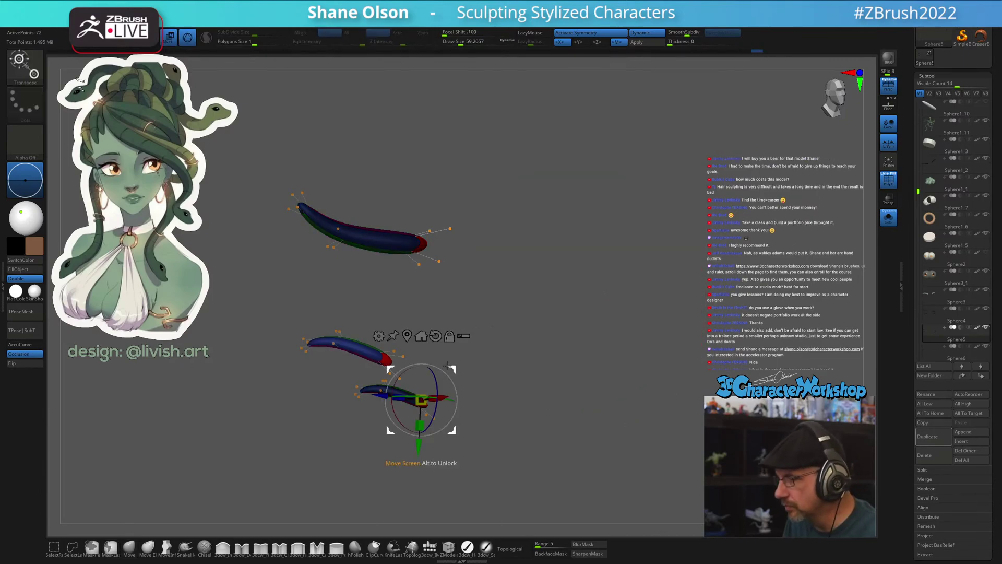
click(407, 336)
drag(390, 326, 418, 330)
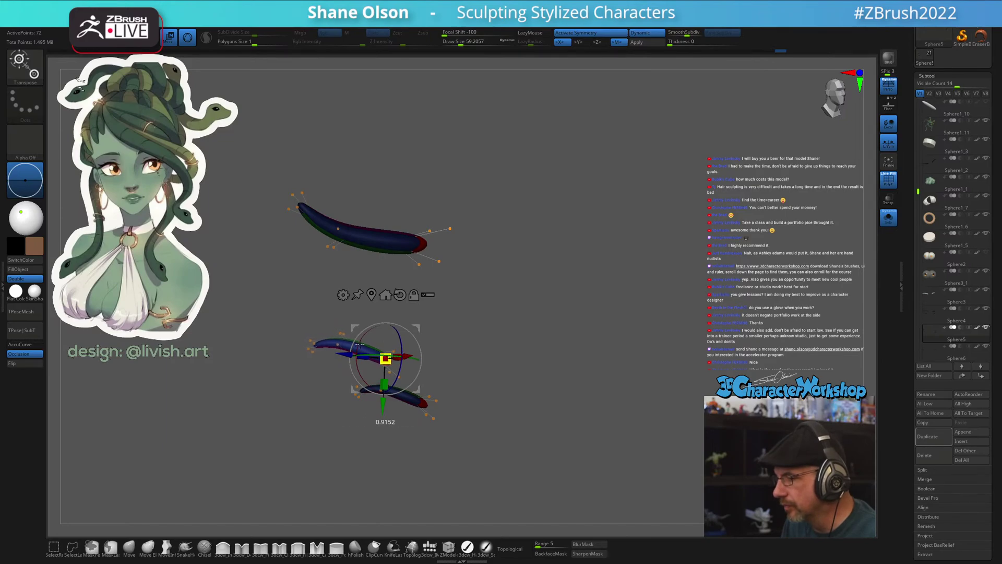
click(887, 218)
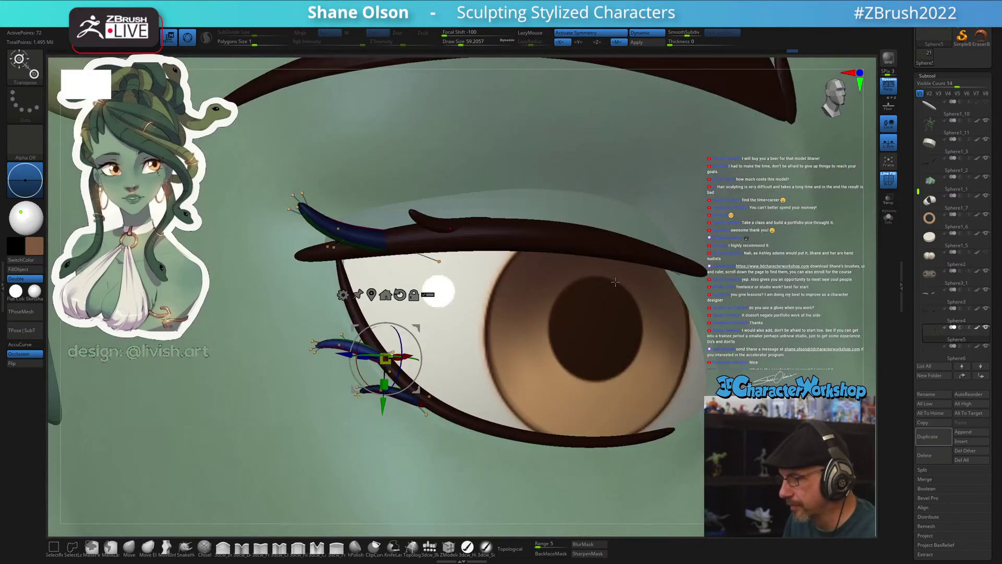
Try to adjust the upper one of the lower lash tips with the Move brush at about 25 and undo the change
key(q)
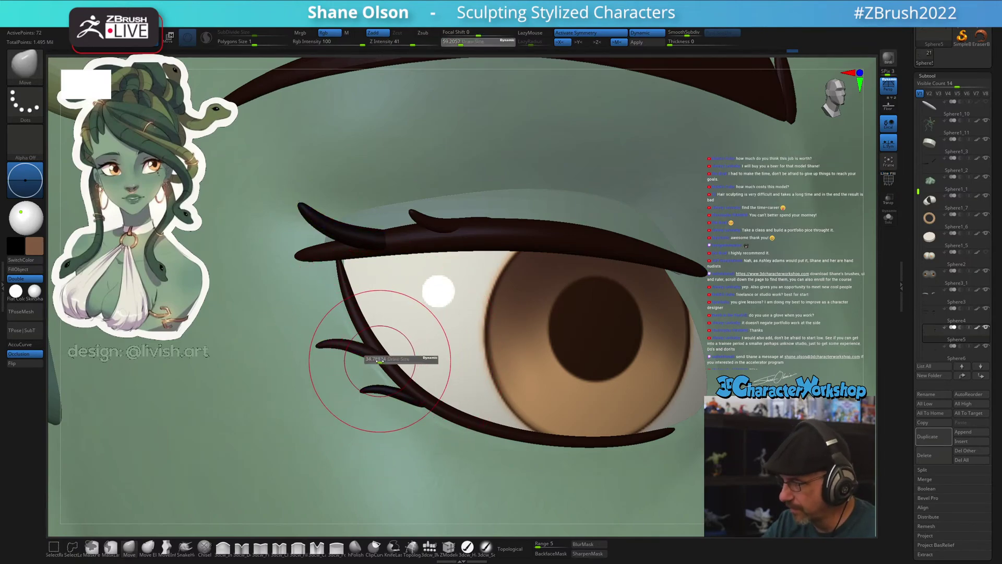
key(shift)
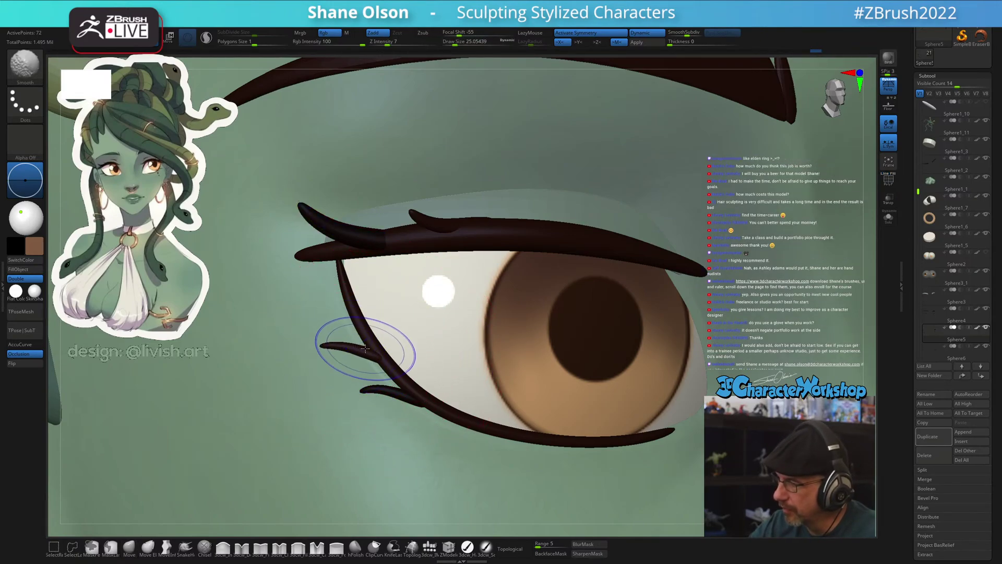
drag(432, 339, 430, 342)
key(ctrl+z)
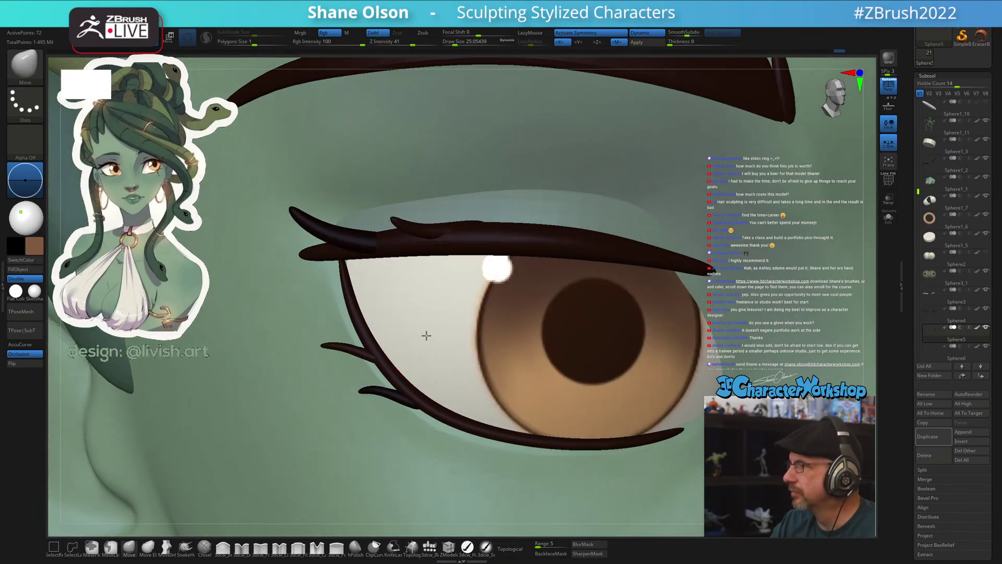
key(ctrl+shift+z)
key(ctrl+z)
Examine how the two lower lash tips sit against the lash line from close-up, side and three-quarter views
key(w)
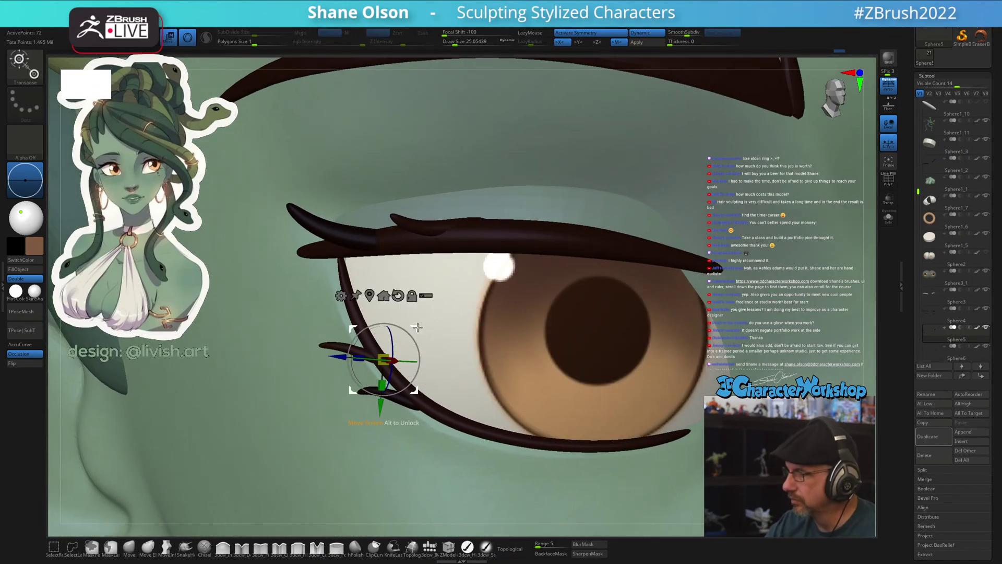
mouse_move(452, 376)
right_down()
mouse_move(474, 350)
mouse_move(463, 363)
mouse_move(472, 351)
mouse_move(511, 455)
mouse_move(553, 447)
mouse_move(508, 455)
right_up()
key(q)
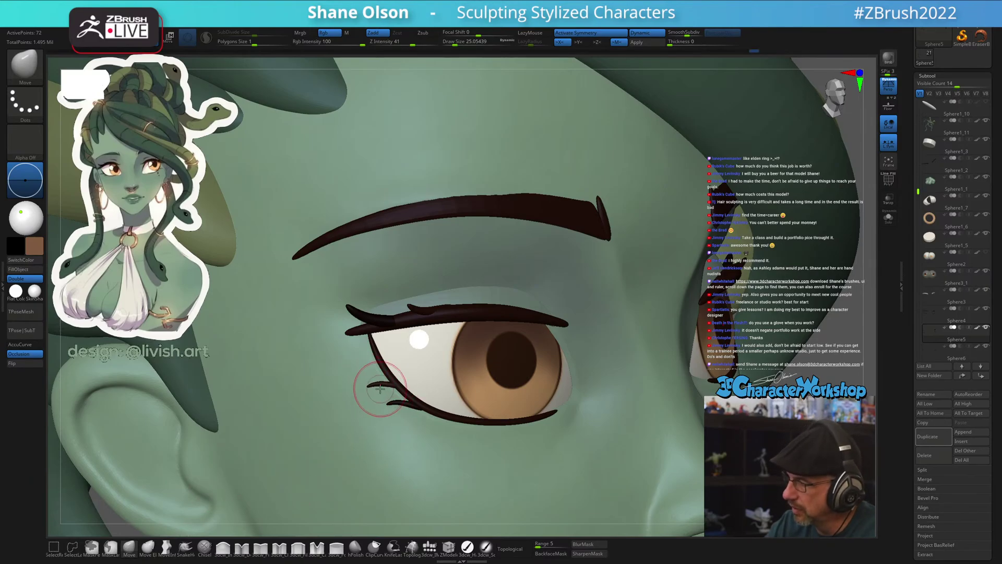
right_drag(382, 381, 422, 380)
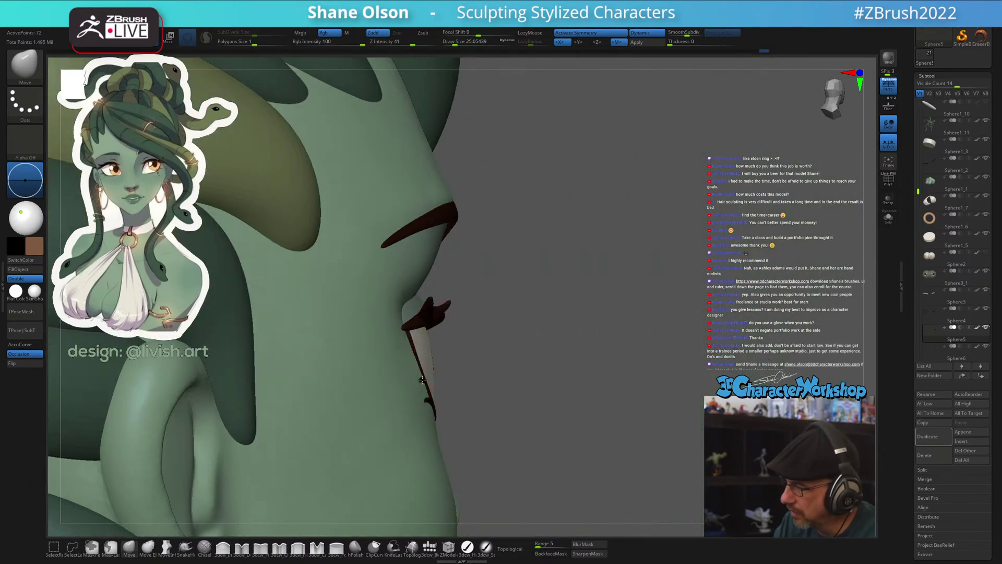
right_drag(543, 381, 523, 387)
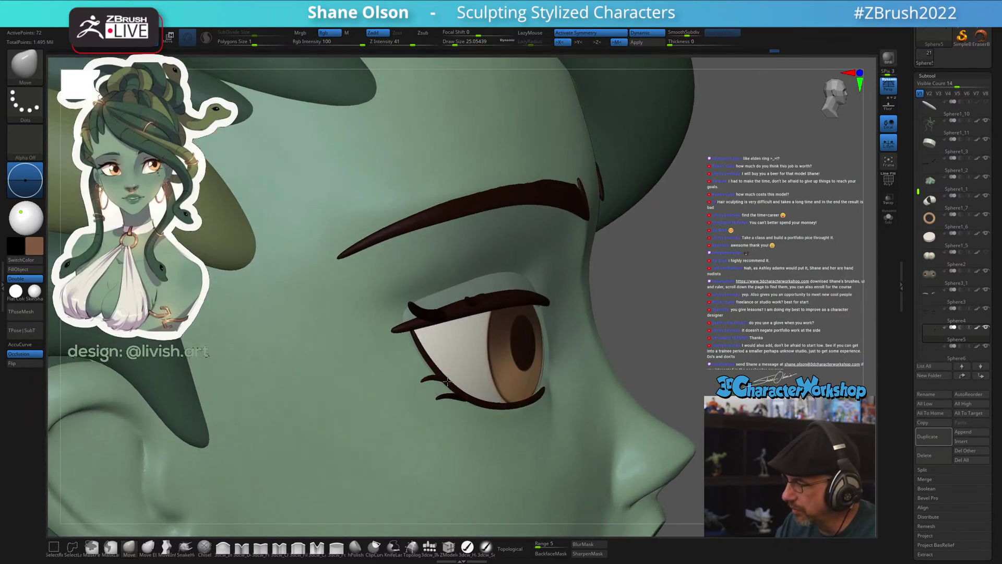
right_drag(448, 381, 442, 405)
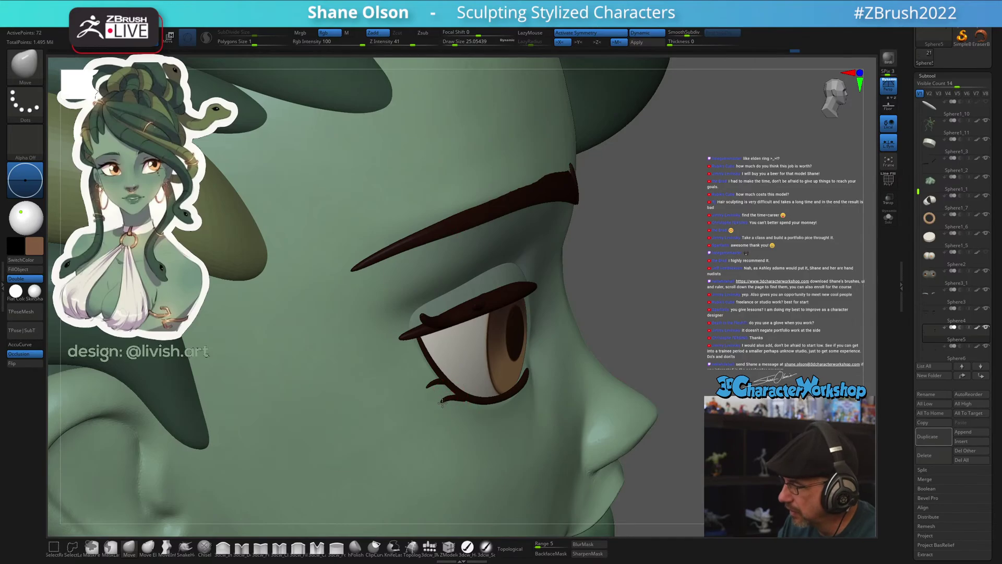
right_drag(480, 383, 671, 422)
ctrl+right_drag(593, 374, 422, 382)
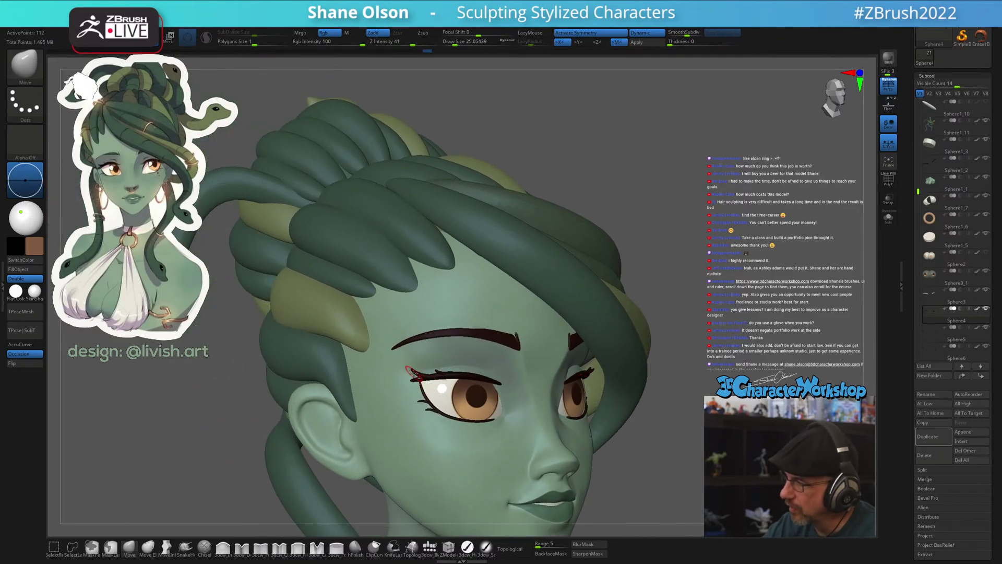
Show polygroups on the main lash line and pull the upper lash's outer corner outward and slightly up with the Move brush at about 65 and 29
key(shift+f)
mouse_move(425, 307)
ctrl+right_down()
mouse_move(432, 366)
mouse_move(446, 357)
ctrl+right_up()
right_drag(386, 369, 410, 340)
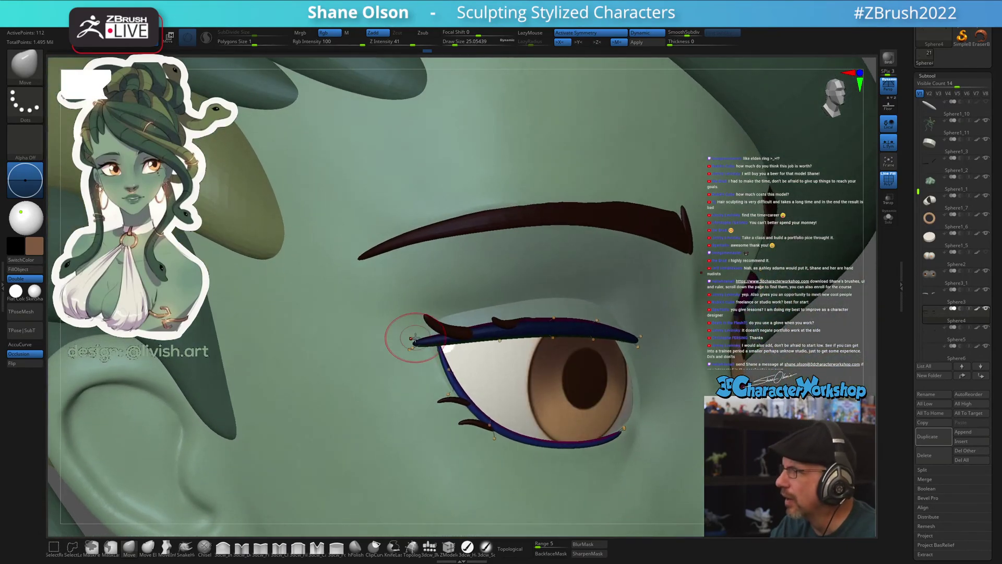
key(s)
drag(417, 354, 388, 324)
key(ctrl+z)
ctrl+click(795, 376)
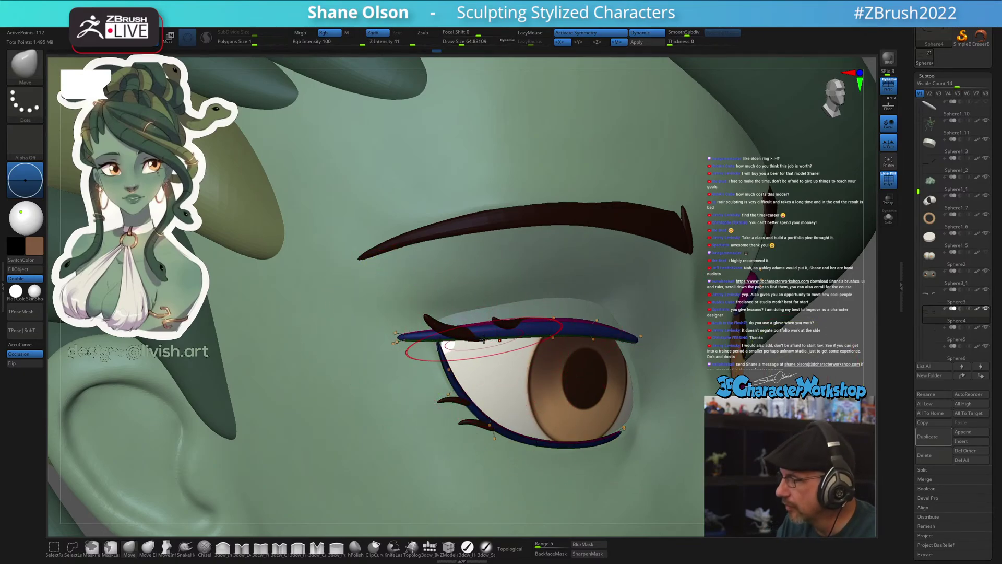
key(s)
drag(411, 337, 393, 339)
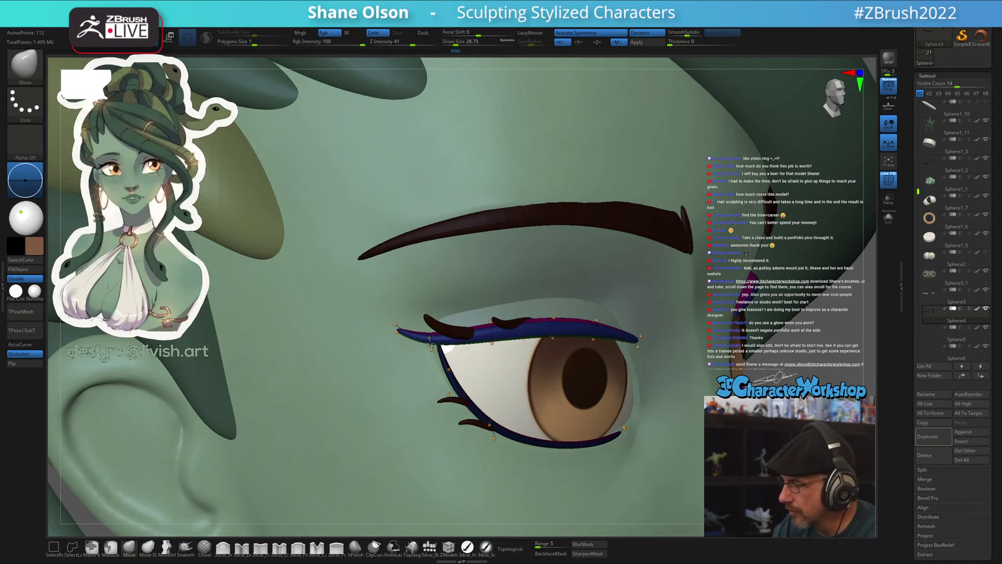
Select the eyebrows on the bust, show their polygroups, and adjust the middle of the brow with the Move brush at about 51
ctrl+right_drag(584, 418, 582, 344)
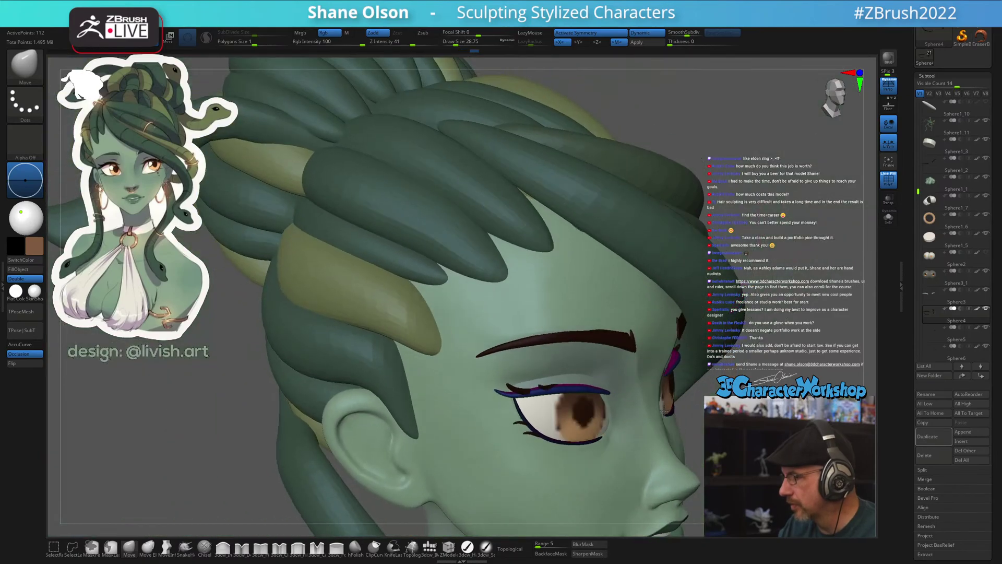
mouse_move(679, 444)
right_down()
mouse_move(626, 441)
mouse_move(681, 395)
mouse_move(651, 387)
mouse_move(667, 374)
mouse_move(652, 382)
mouse_move(661, 391)
mouse_move(610, 388)
right_up()
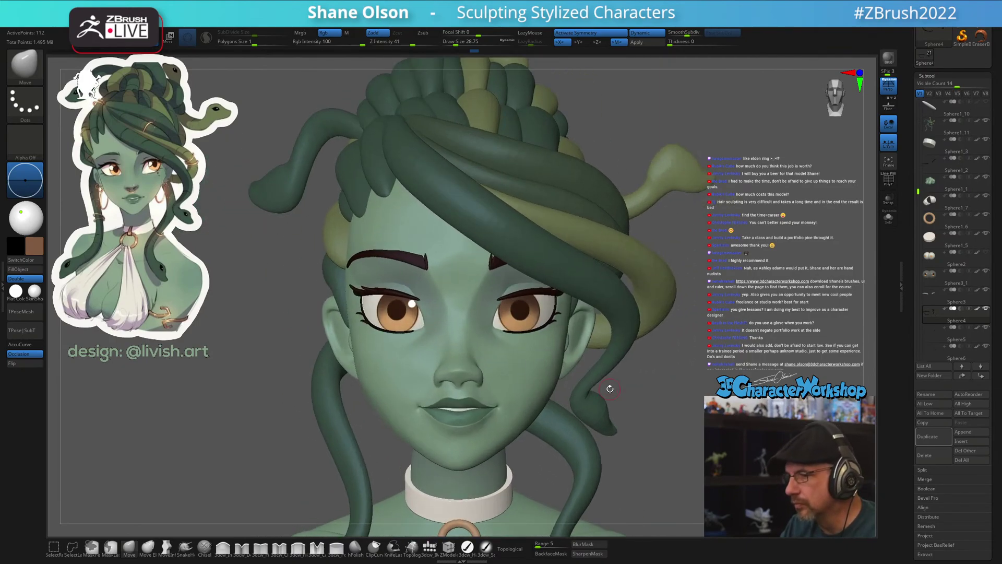
alt+click(400, 255)
key(shift+f)
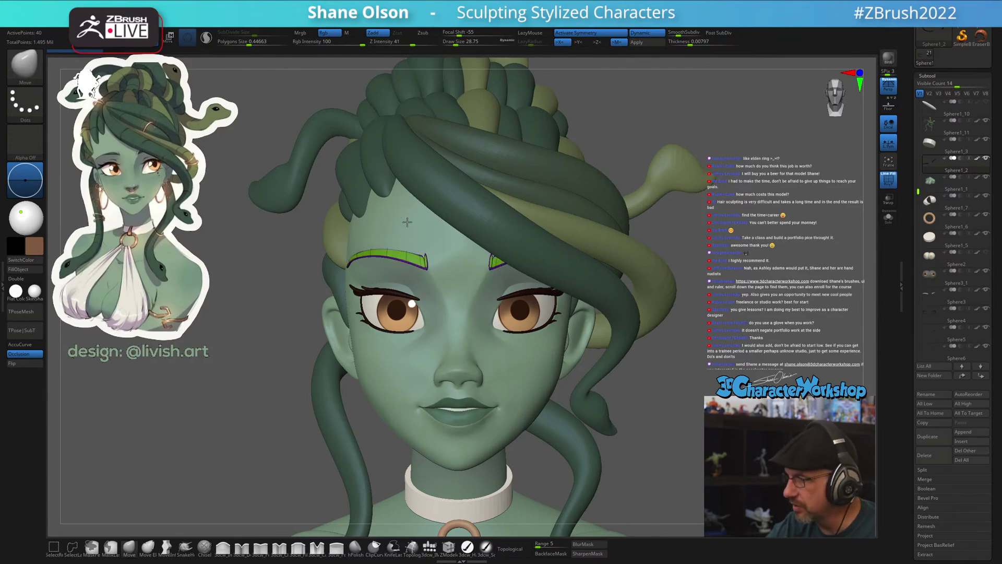
right_drag(402, 218, 510, 314)
key(bracketright)
key(bracketright)
key(bracketright)
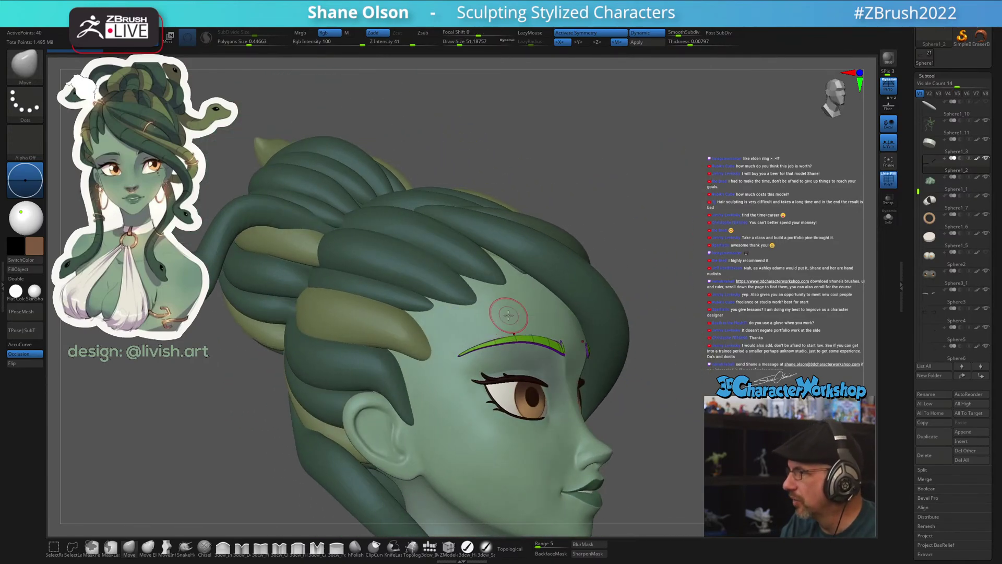
drag(513, 347, 520, 347)
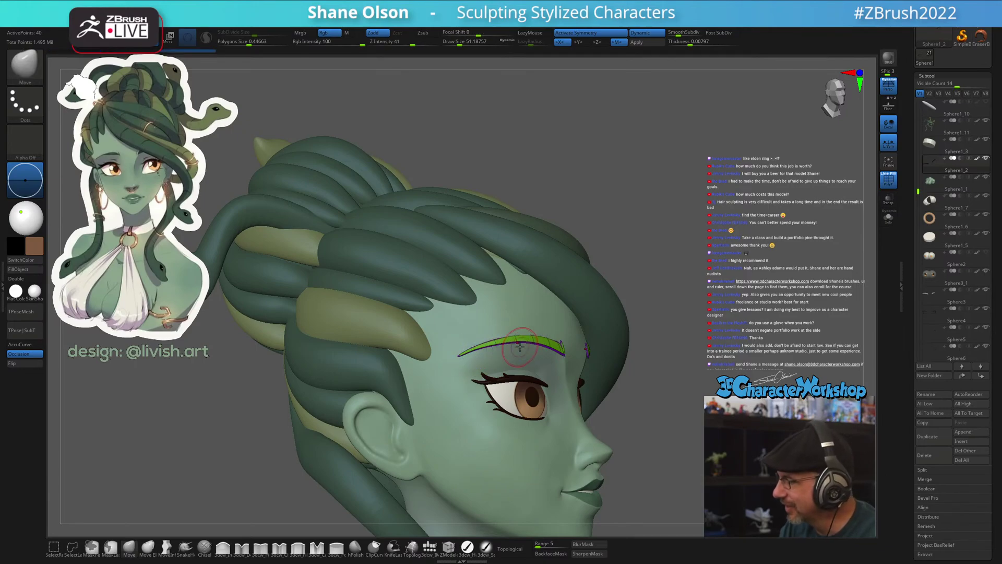
Reselect the eyebrows after switching to the head and turn off their dynamic subdivision
alt+right_drag(507, 360, 533, 386)
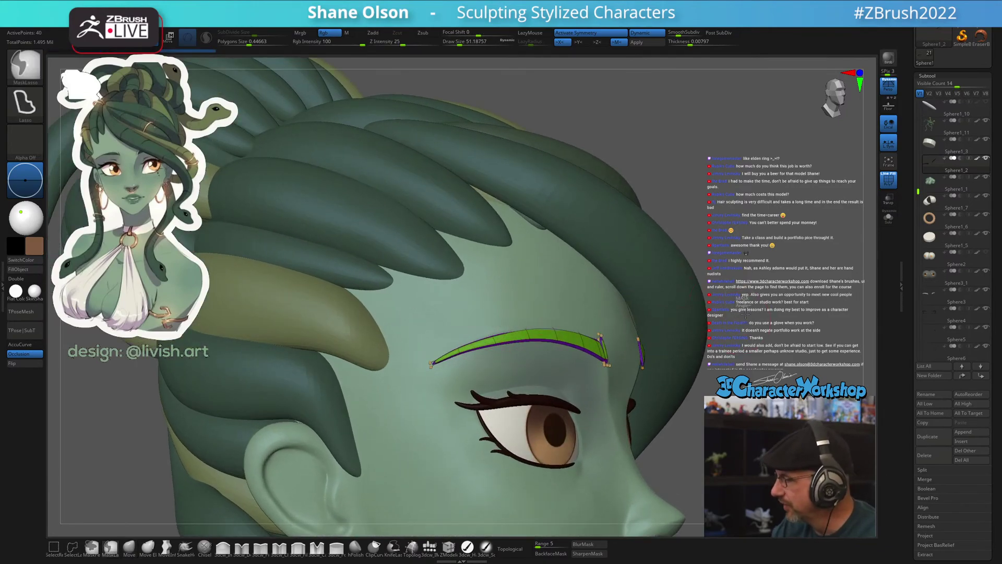
alt+click(478, 313)
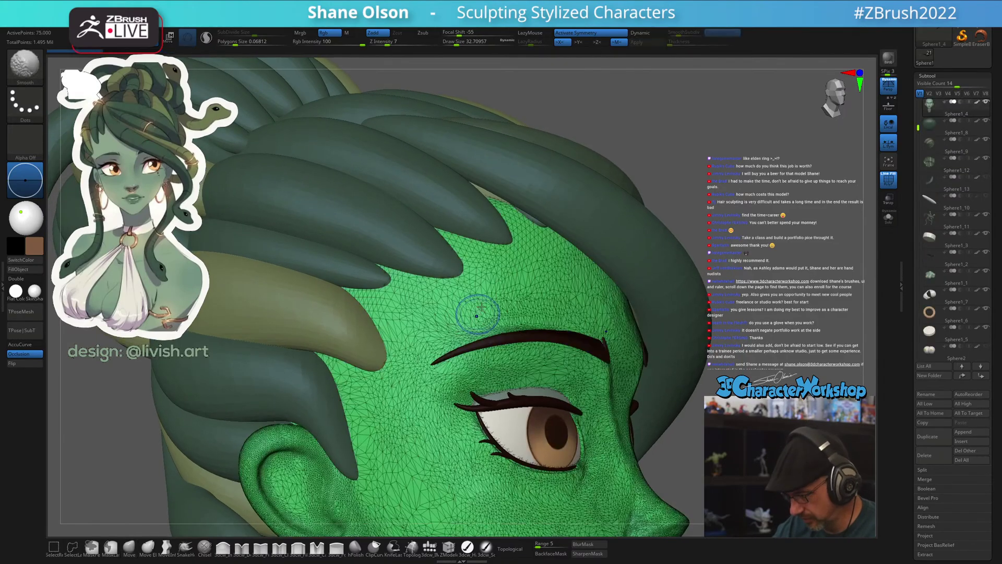
alt+click(504, 333)
key(shift+d)
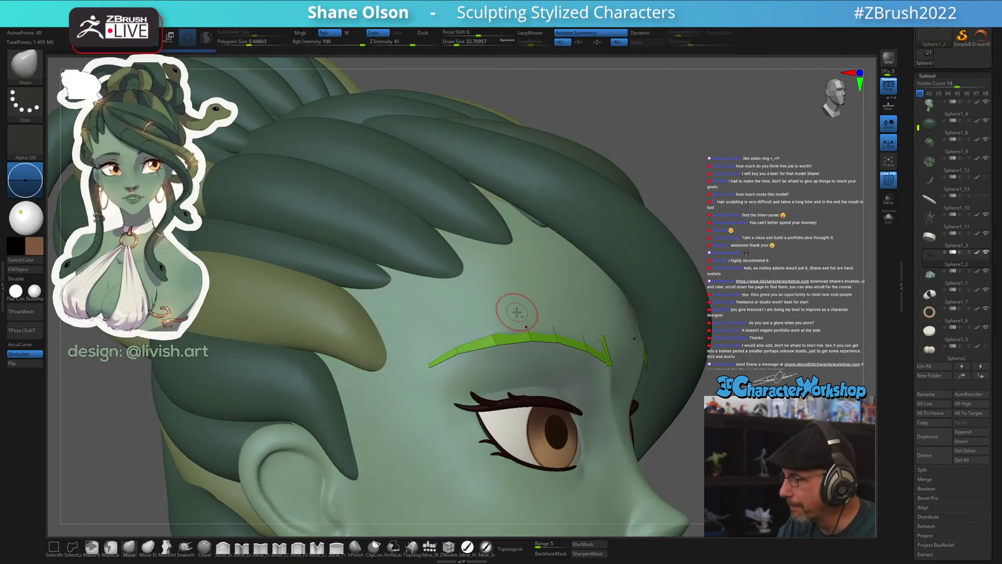
Taper the eyebrow's outer tip and slim the adjoining segments with the Move brush at about 7 and 6
alt+right_drag(519, 303, 501, 357)
key(bracketleft)
key(bracketleft)
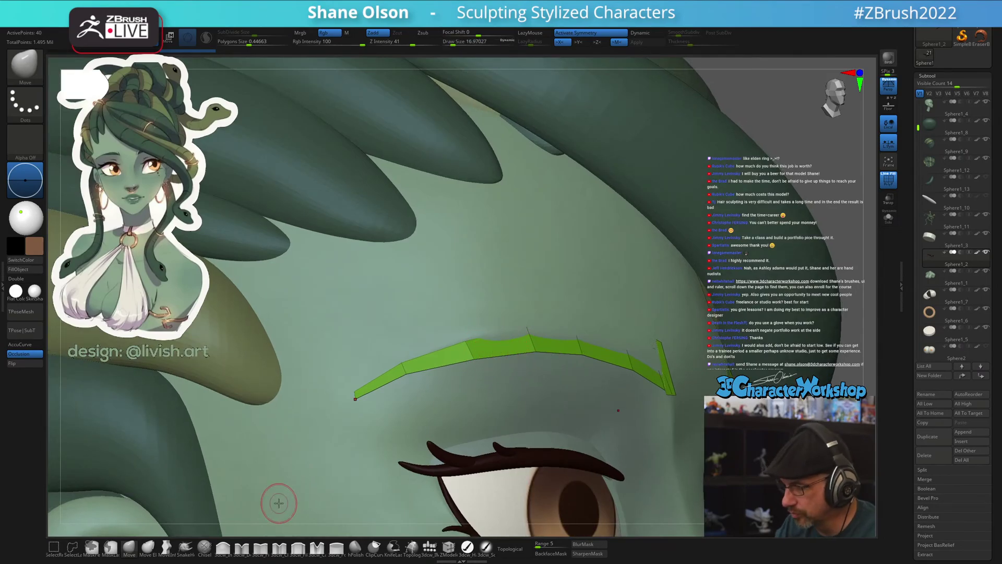
key(bracketleft)
key(bracketleft)
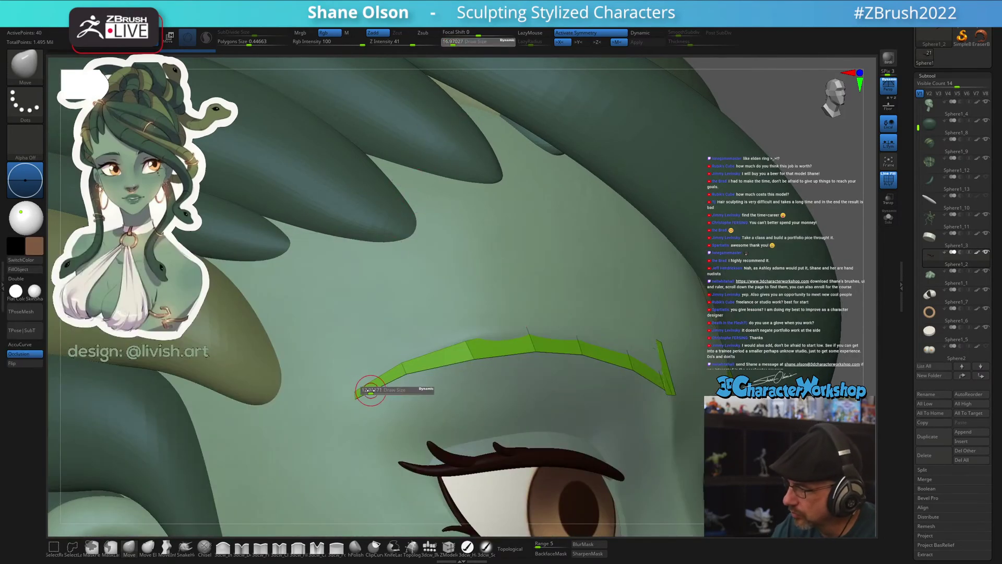
ctrl+right_drag(375, 381, 405, 390)
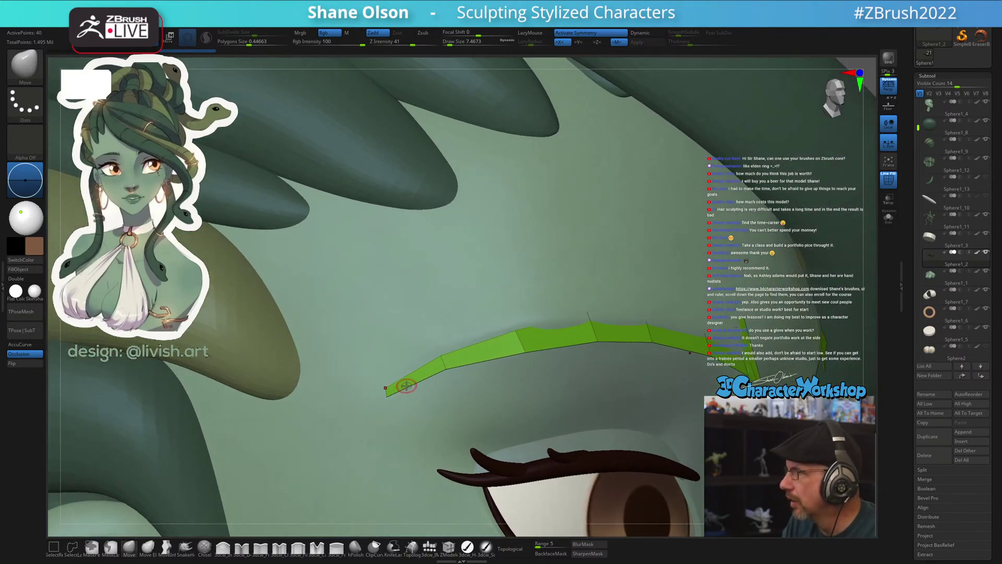
key(b)
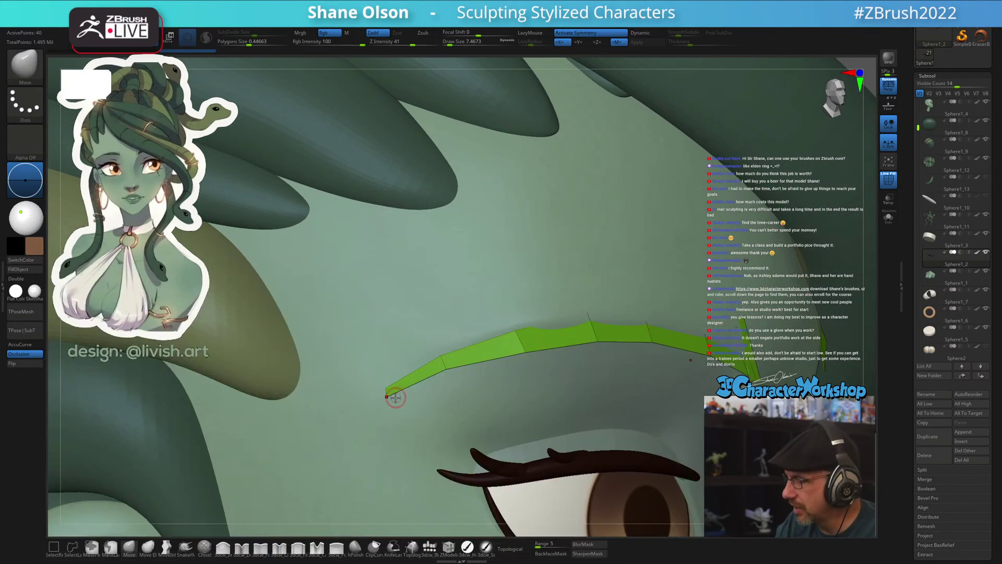
key(s)
drag(396, 397, 387, 398)
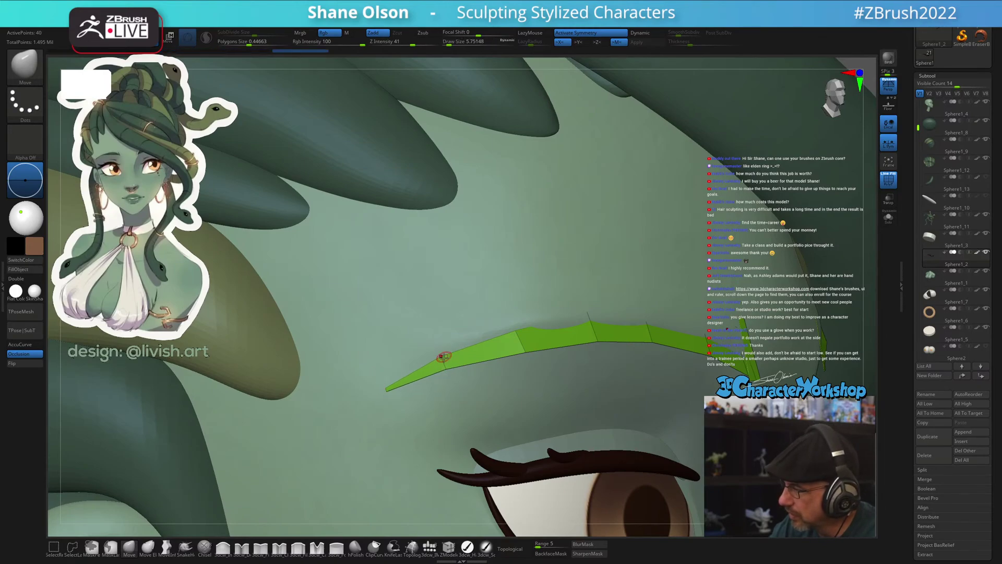
drag(445, 368, 439, 345)
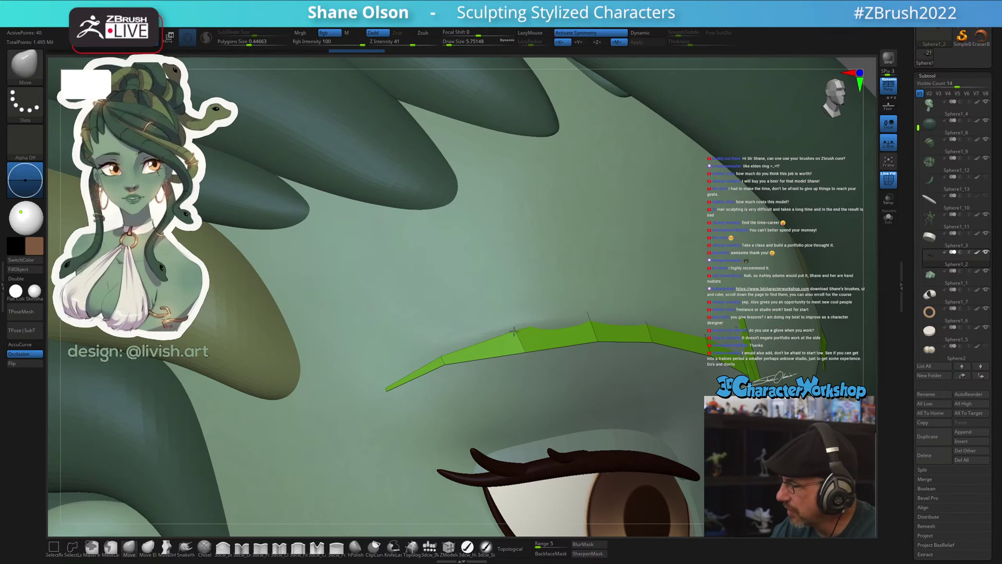
drag(633, 303, 593, 340)
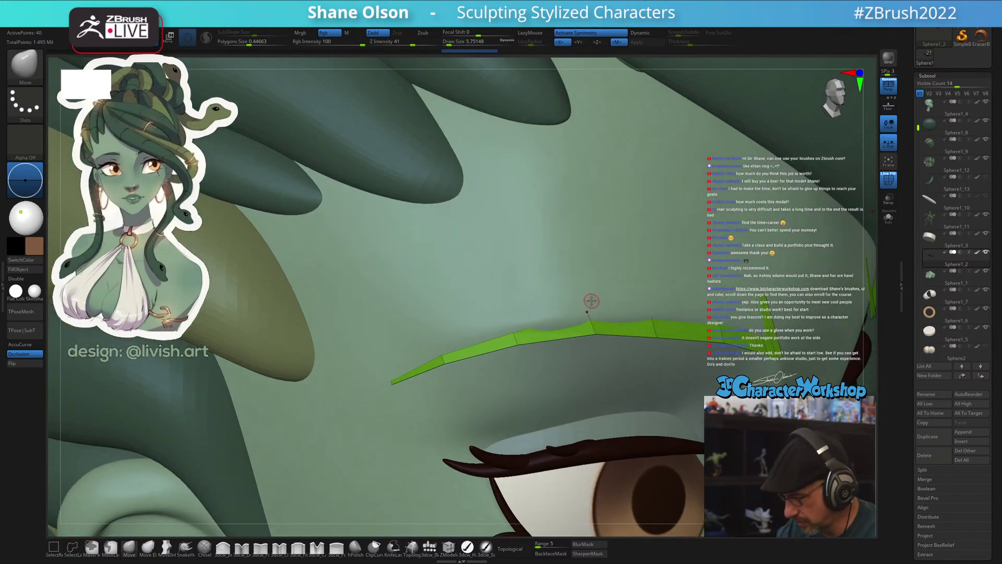
Restore the eyebrows' dynamic subdivision, hide the polygroups, and refine the brow's arch with the Move brush at about 54
key(d)
drag(591, 298, 609, 284)
key(shift+f)
mouse_move(642, 424)
alt+mouse_down()
mouse_move(580, 465)
mouse_move(530, 374)
alt+mouse_up()
key(s)
right_drag(537, 337, 525, 343)
key(s)
drag(521, 359, 525, 358)
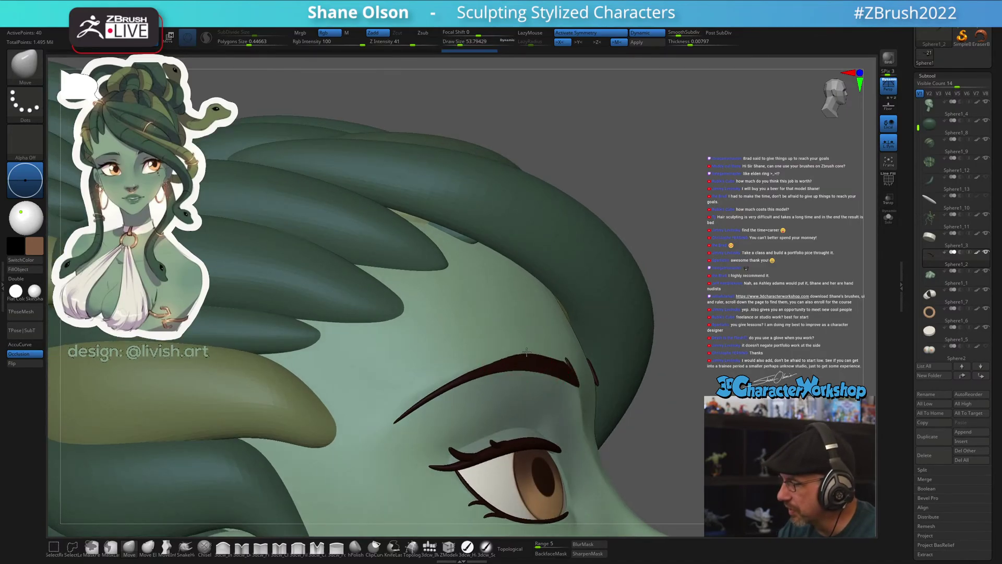
right_drag(555, 319, 549, 389)
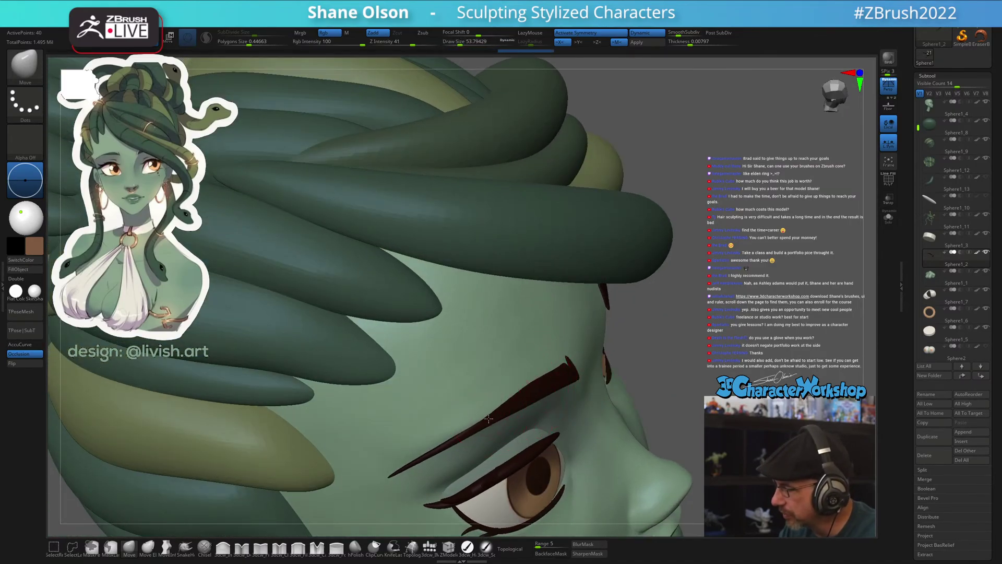
right_drag(489, 419, 483, 427)
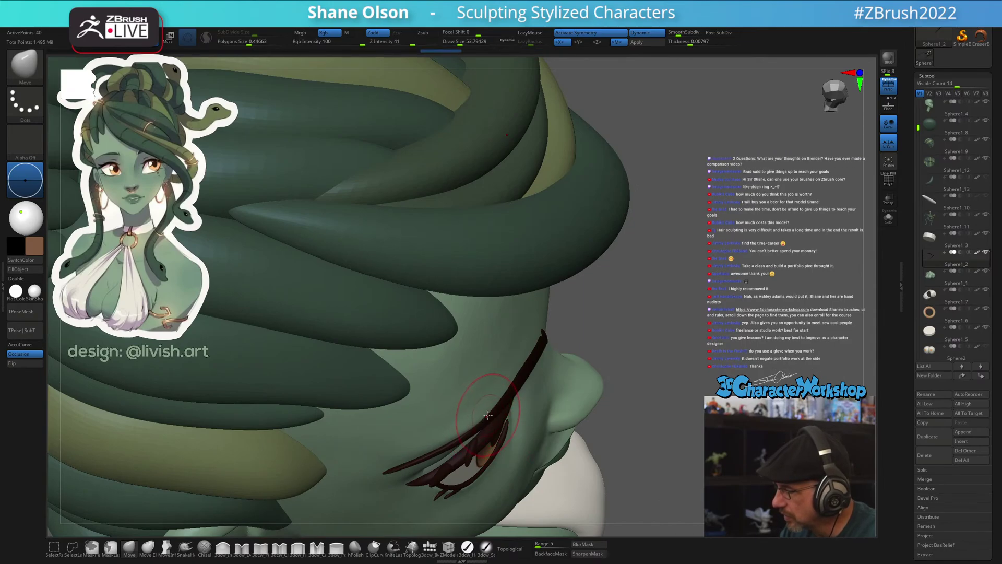
Examine the reshaped eyebrows against the whole bust from the front and slightly angled views
right_drag(649, 409, 611, 350)
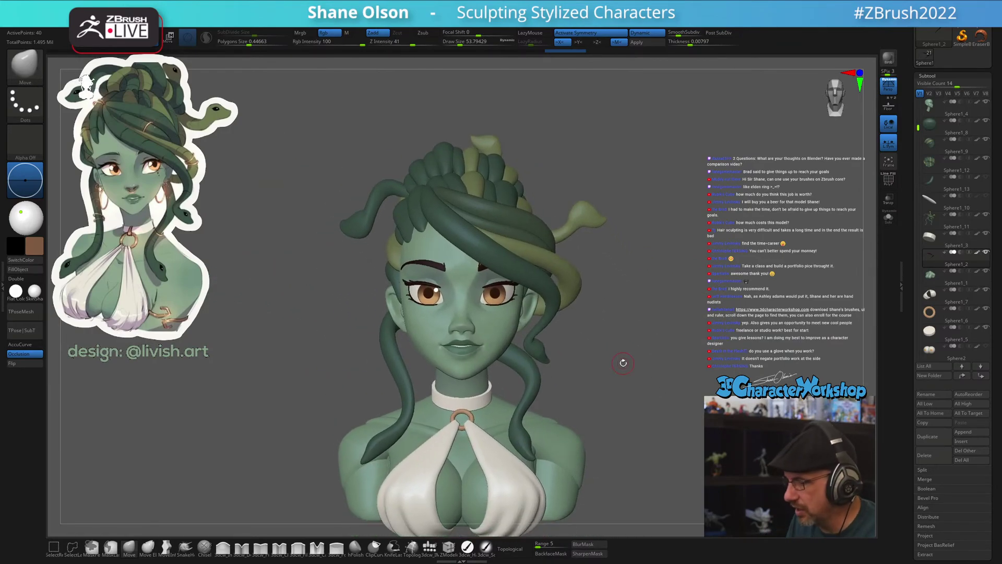
key(s)
drag(589, 357, 599, 358)
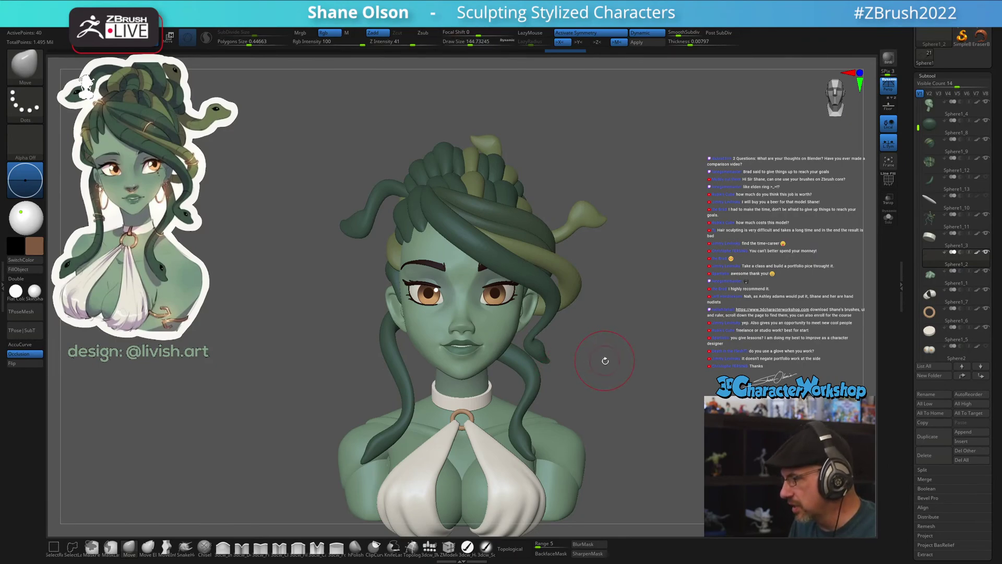
alt+right_drag(625, 392, 597, 372)
right_drag(577, 336, 604, 320)
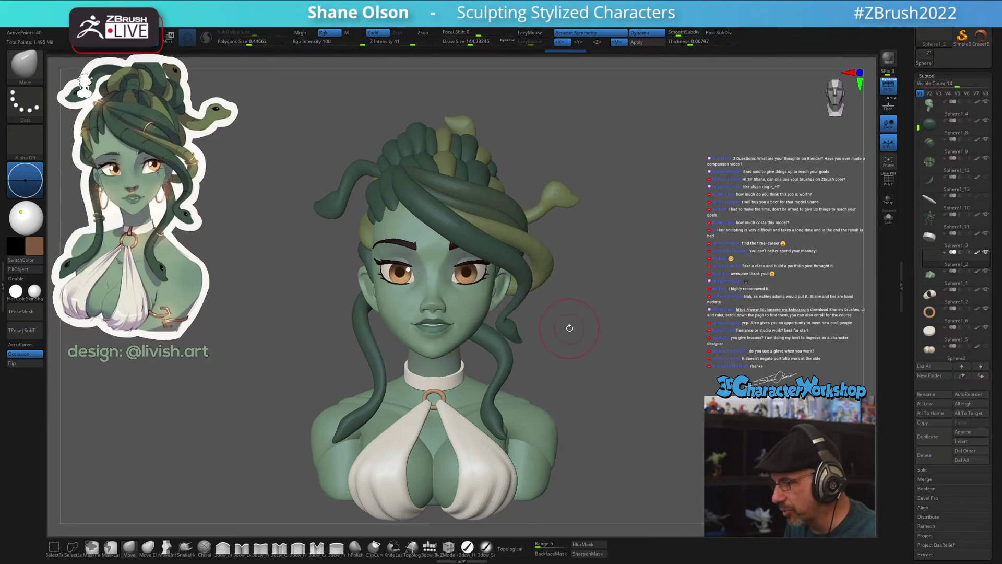
key(s)
drag(570, 329, 576, 328)
mouse_move(594, 305)
ctrl+right_down()
mouse_move(595, 337)
mouse_move(641, 371)
ctrl+right_up()
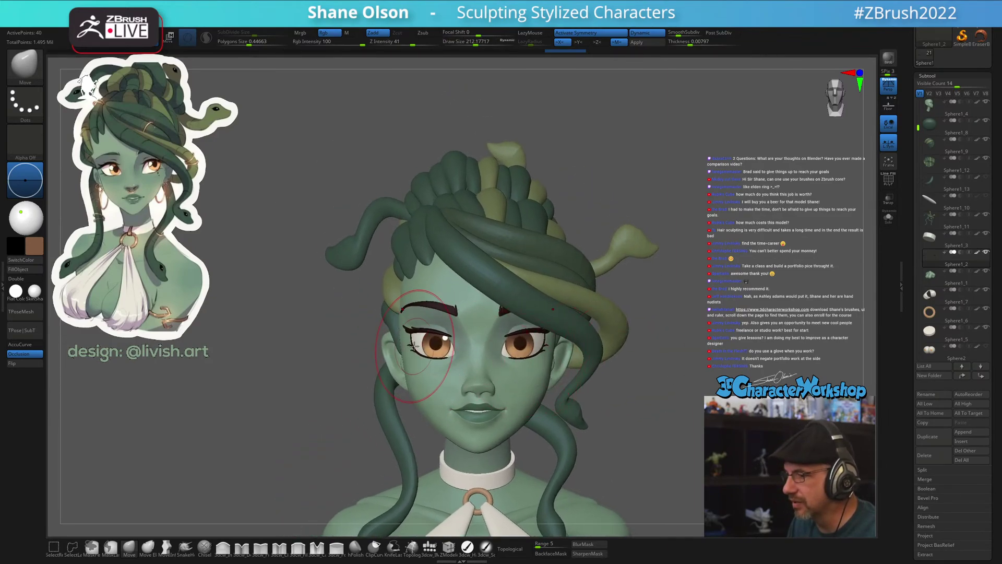
Select the front and side hair strands, turn on topological masking, and adjust the side strands above the ear with the Move brush at about 257
alt+click(387, 316)
right_drag(336, 340, 352, 335)
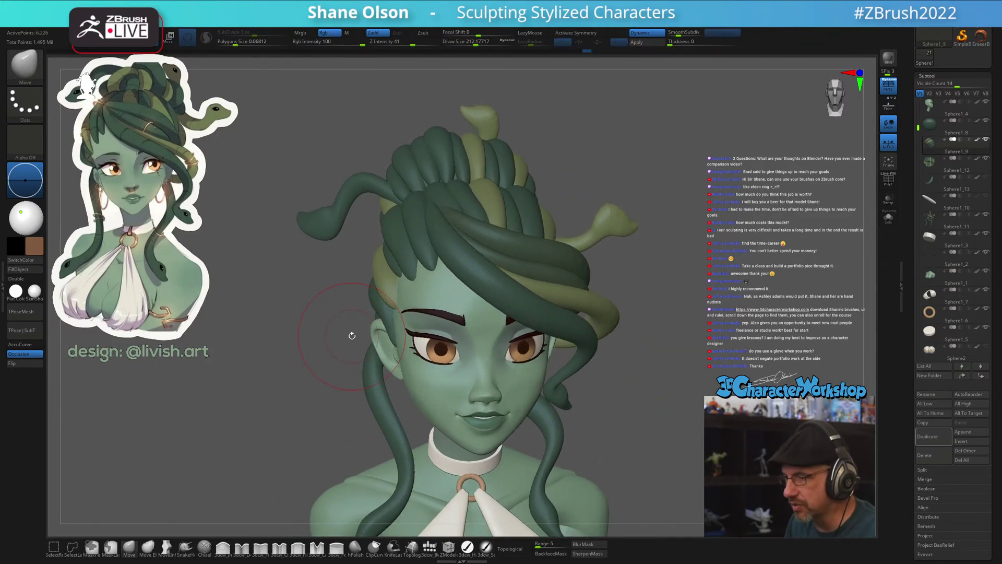
key(s)
drag(292, 369, 314, 369)
right_drag(314, 368, 355, 321)
key(shift+f)
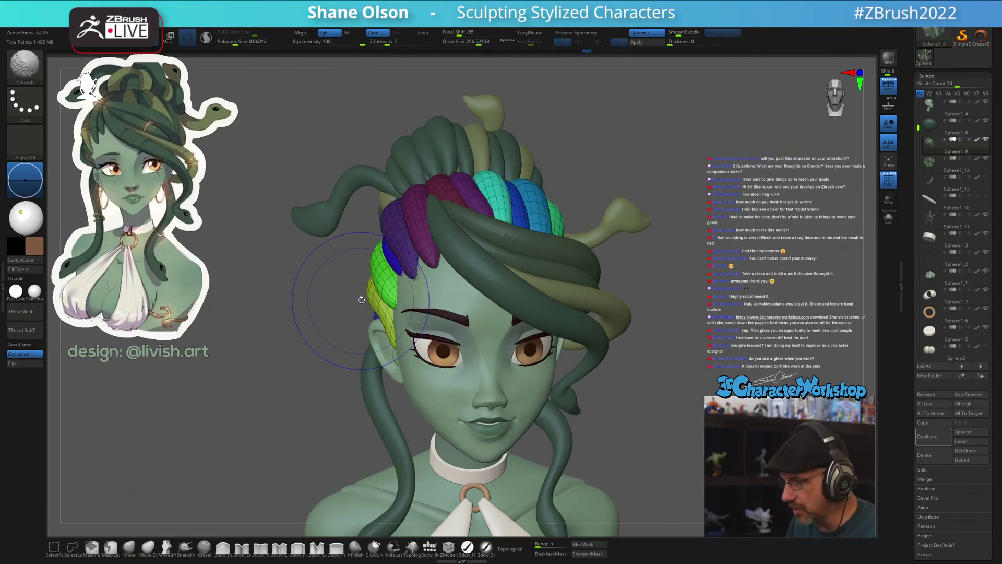
key(shift+f)
click(514, 548)
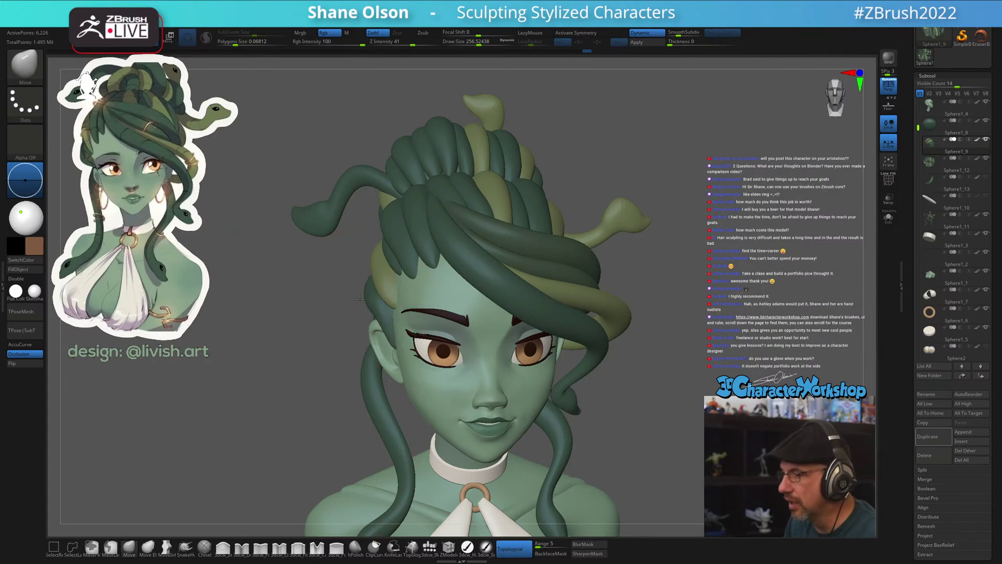
right_drag(274, 343, 422, 329)
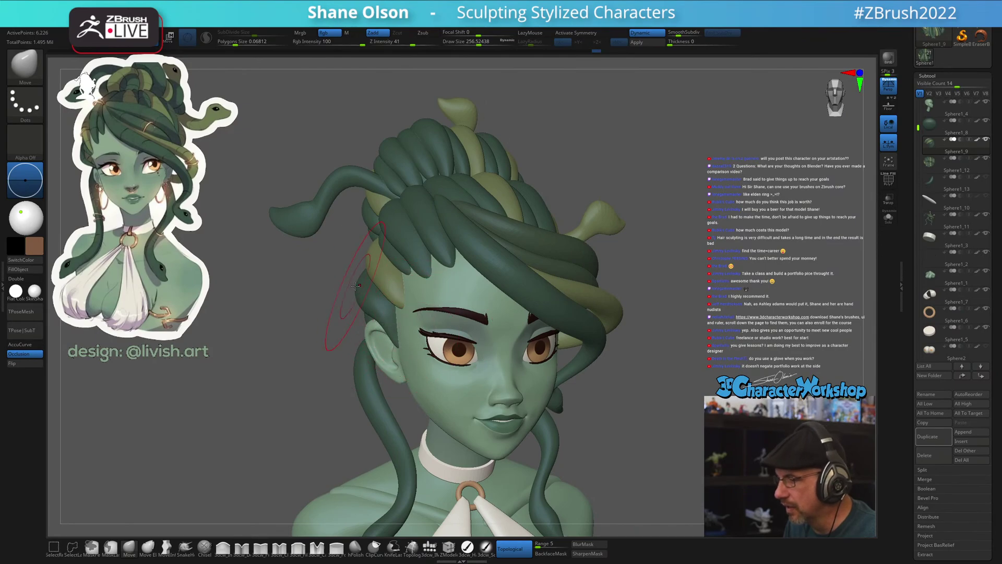
right_drag(318, 306, 618, 297)
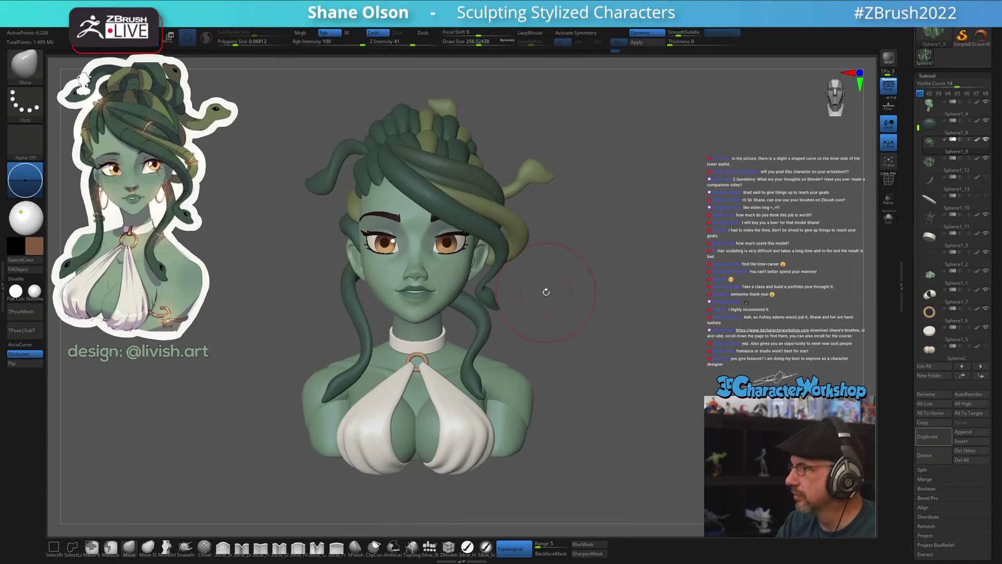
Review the bust's proportions from several angles, select the head, and turn off topological masking
mouse_move(547, 292)
right_down()
mouse_move(548, 307)
mouse_move(577, 314)
right_up()
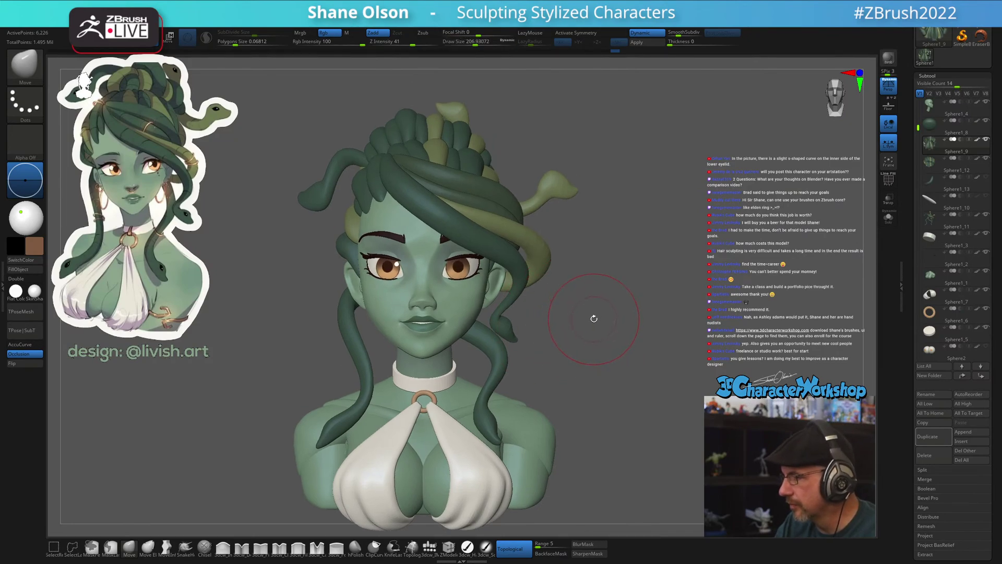
scroll(594, 319, up, 3)
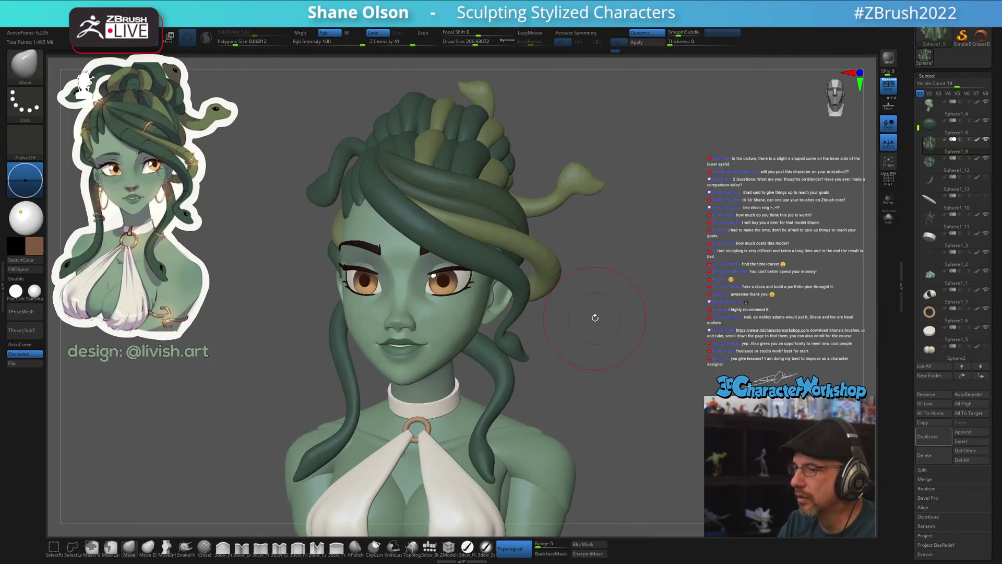
mouse_move(595, 318)
right_down()
mouse_move(636, 302)
mouse_move(618, 295)
mouse_move(602, 324)
right_up()
scroll(600, 327, up, 2)
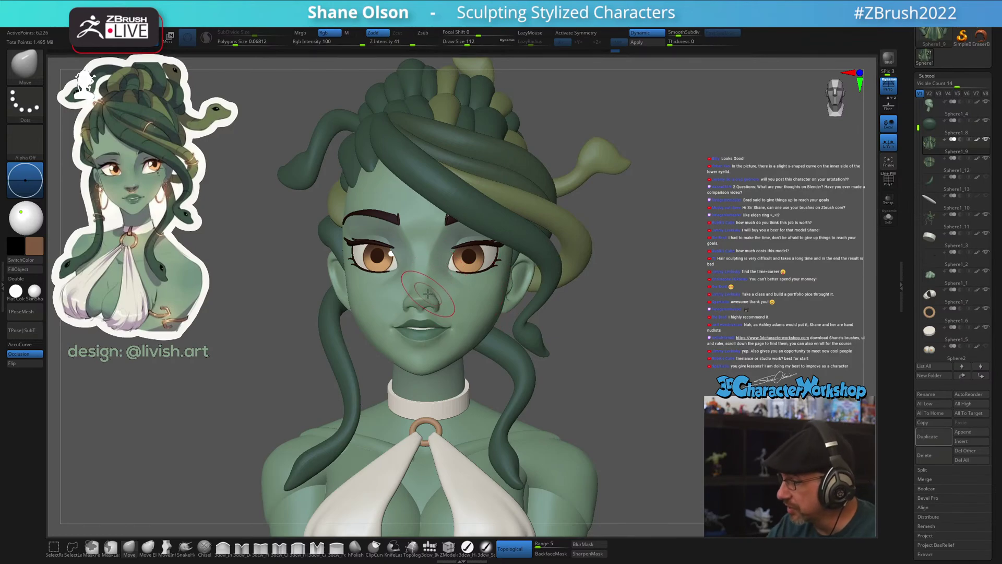
ctrl+right_drag(436, 294, 431, 311)
alt+click(431, 312)
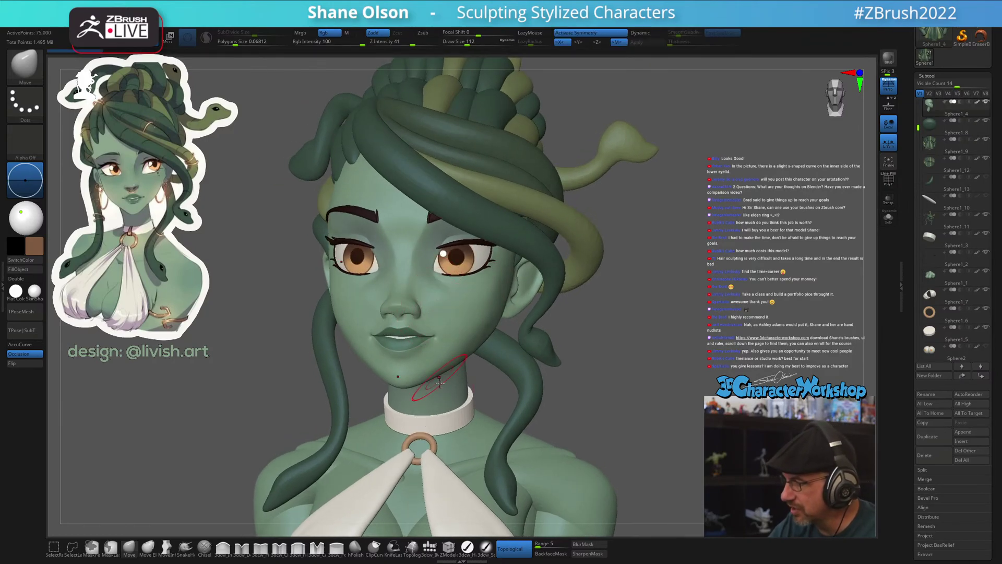
click(511, 547)
key(shift+f)
key(shift+f)
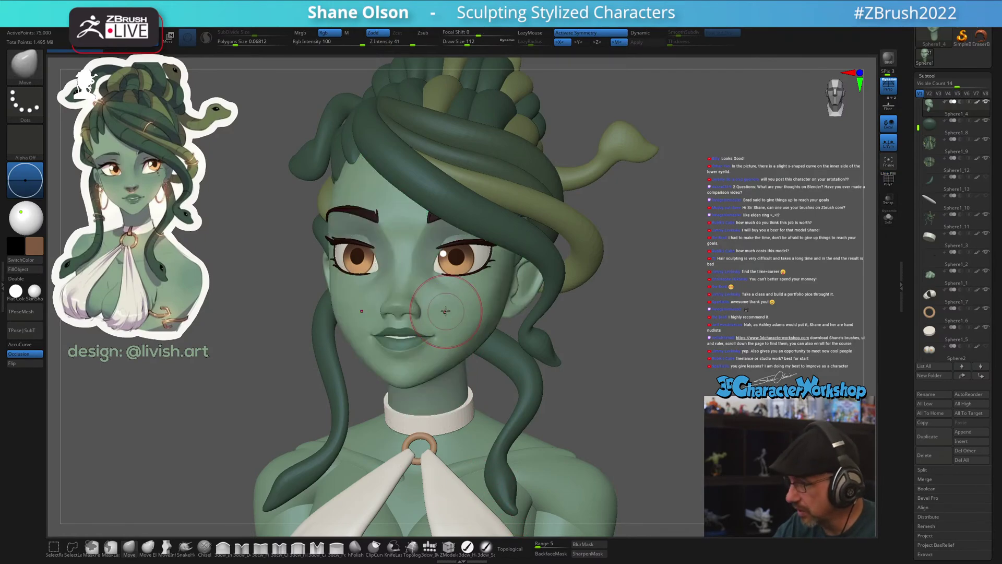
Refine the nose area of the head with the Move brush at about 74 and 62
key(s)
drag(440, 314, 427, 318)
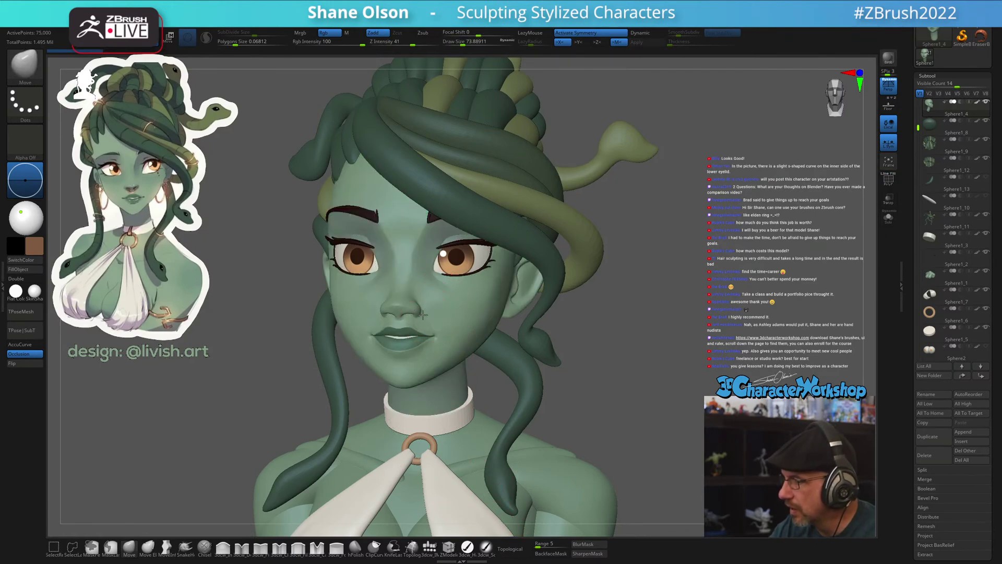
right_drag(423, 315, 418, 314)
mouse_move(418, 312)
right_down()
mouse_move(454, 292)
mouse_move(408, 298)
mouse_move(464, 301)
mouse_move(460, 261)
mouse_move(447, 304)
mouse_move(443, 274)
right_up()
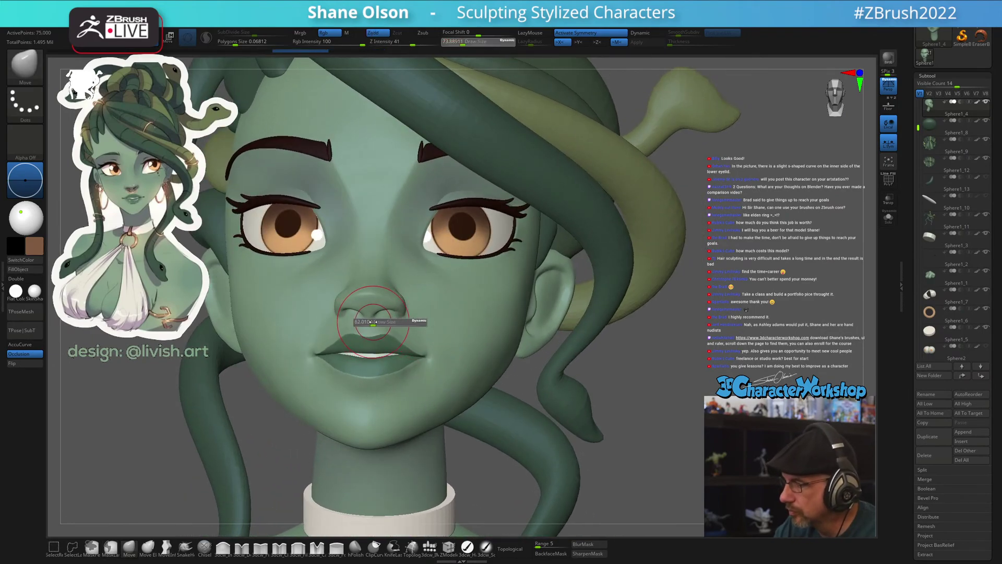
Select the head and refine the inner part of the lower eyelid with the Move brush at about 56 and 18
right_drag(376, 313, 425, 283)
mouse_move(441, 340)
right_down()
mouse_move(456, 416)
mouse_move(429, 397)
mouse_move(510, 330)
mouse_move(522, 410)
mouse_move(508, 420)
right_up()
alt+click(506, 402)
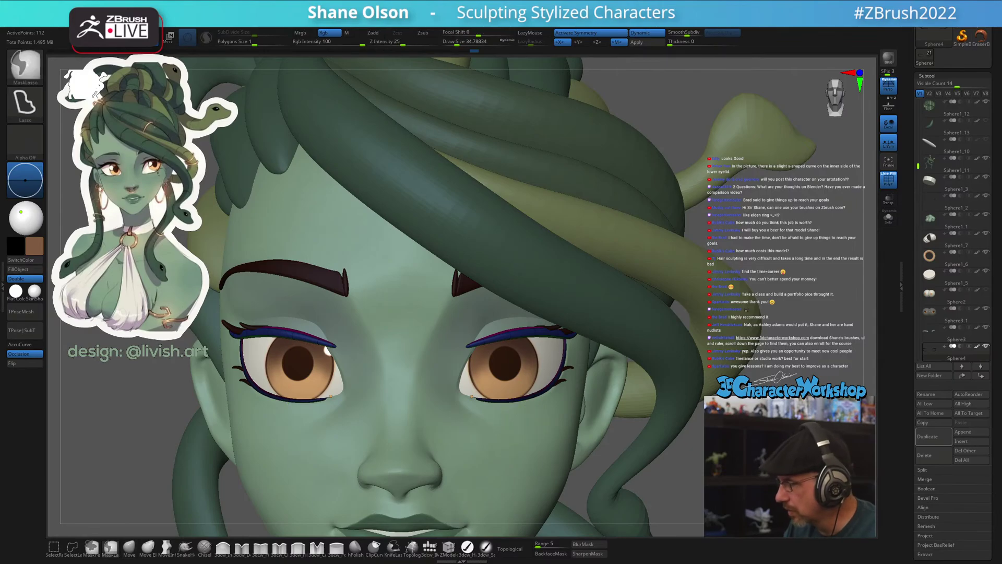
ctrl+click(545, 422)
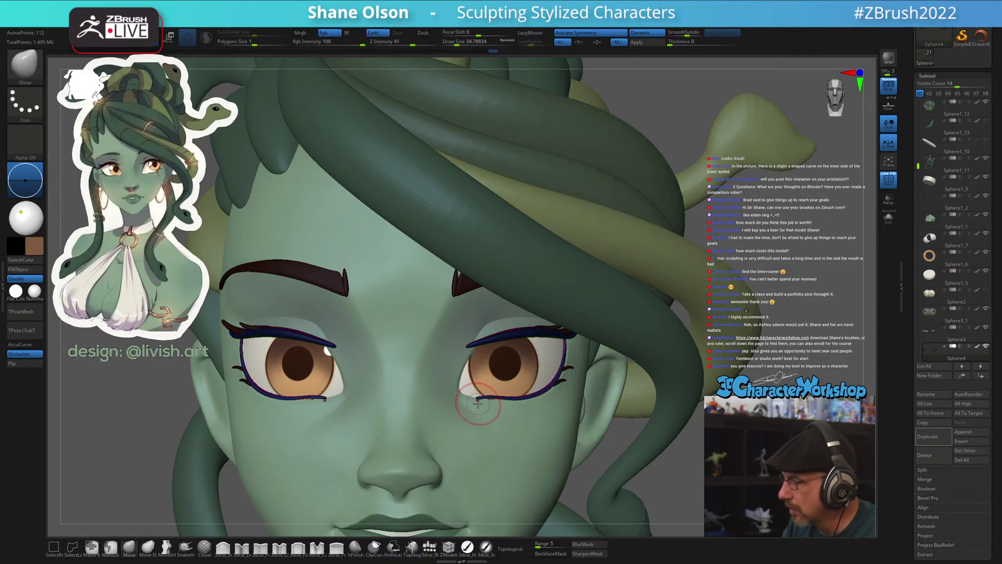
alt+click(506, 426)
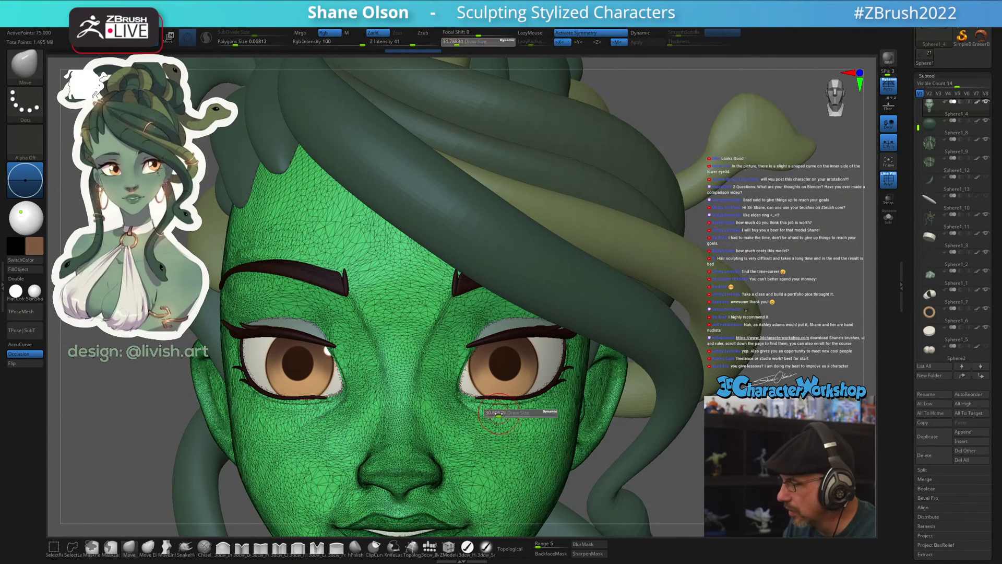
key(s)
drag(498, 425, 500, 424)
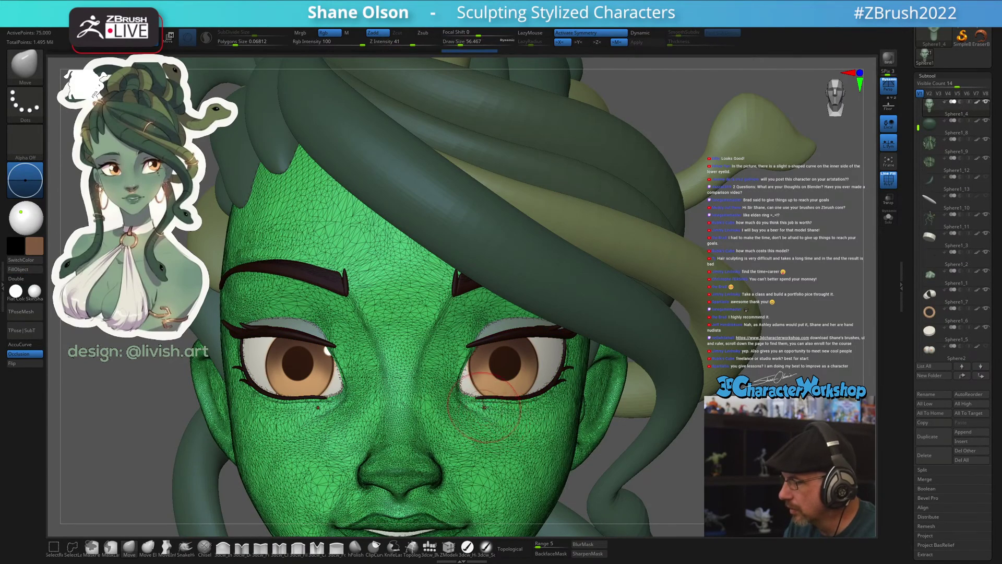
key(s)
drag(474, 391, 465, 393)
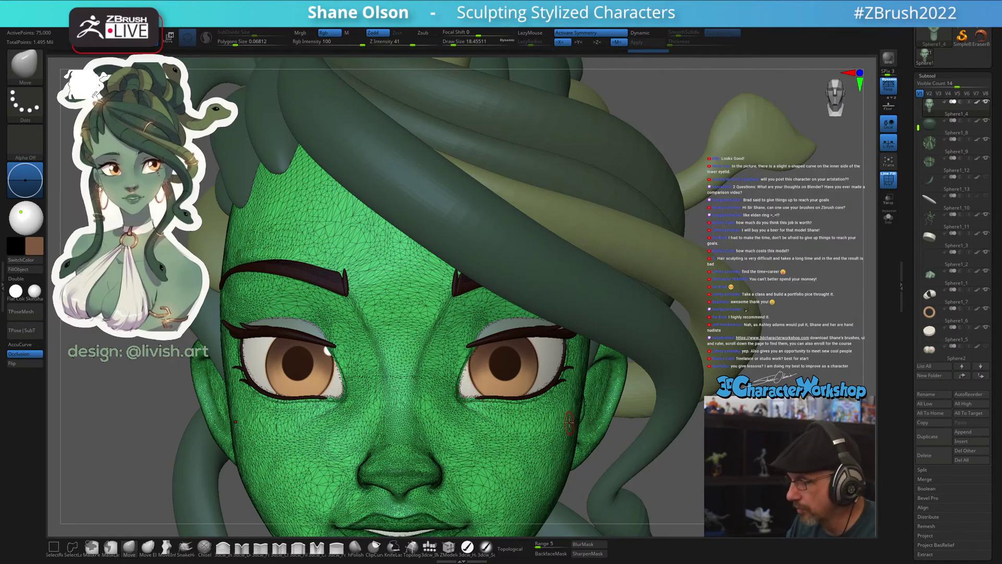
key(shift+f)
Examine the bust's face and hair from the front and angled views, with the brush size at about 44
ctrl+right_drag(530, 452, 524, 392)
right_drag(598, 424, 529, 416)
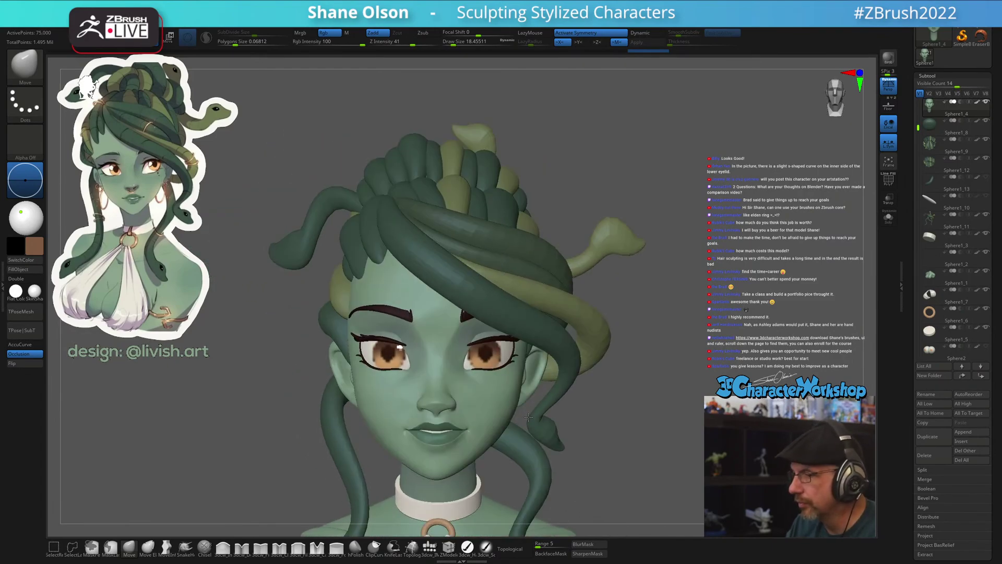
ctrl+right_drag(495, 369, 497, 343)
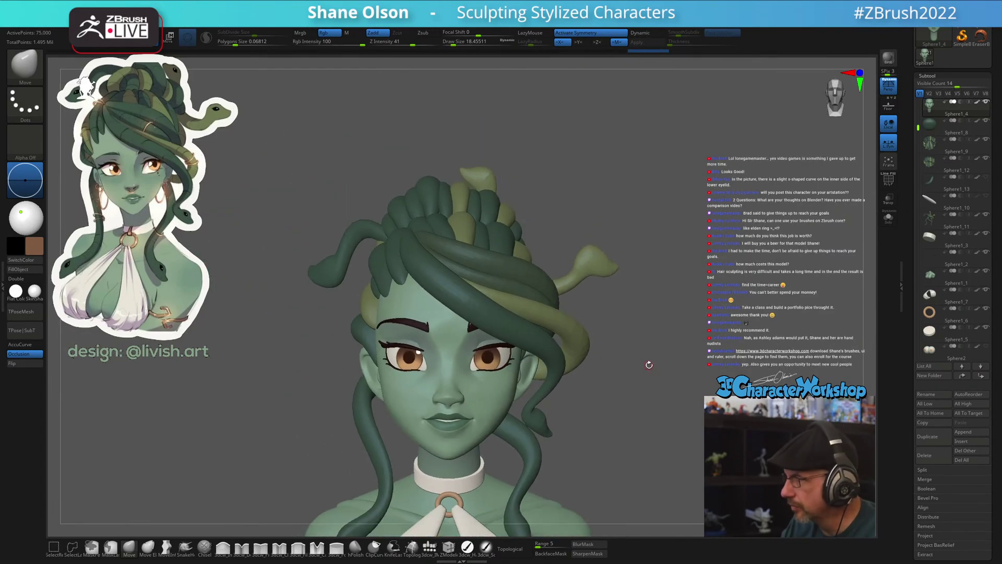
key(s)
drag(597, 344, 603, 342)
right_drag(606, 334, 598, 337)
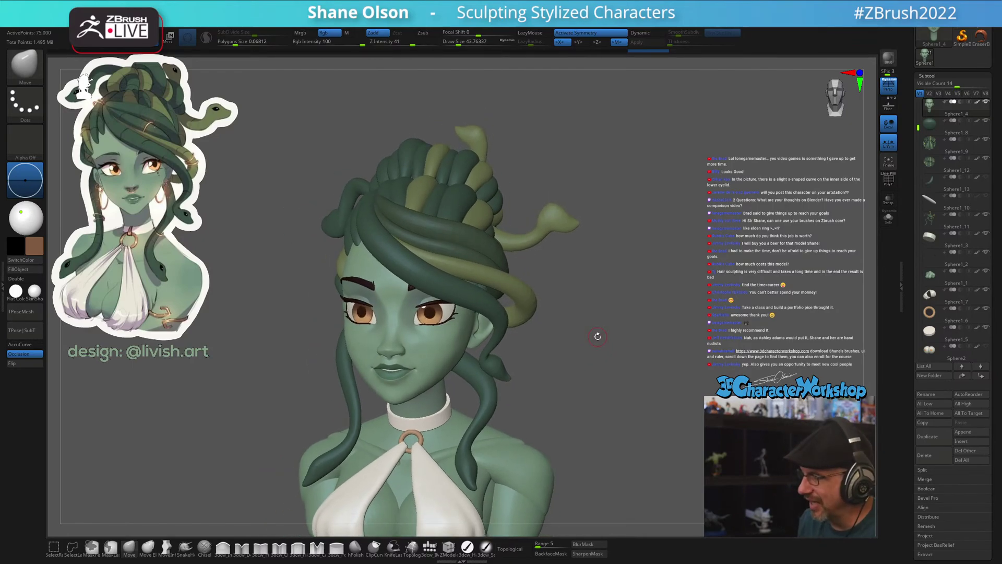
right_drag(598, 336, 600, 402)
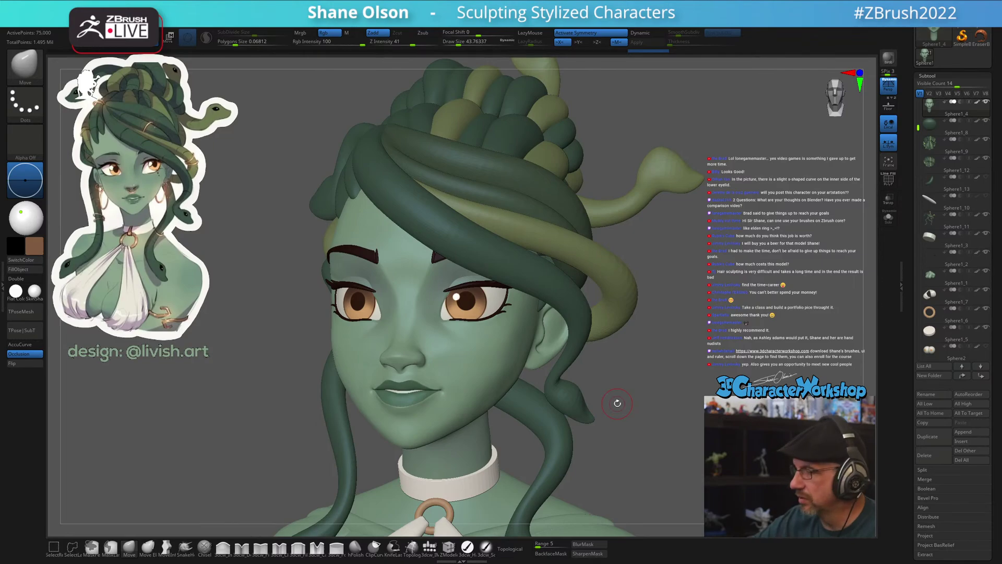
Select the outer lashes, isolate them with the polygroup display on, and assign each lash its own polygroup
right_drag(292, 377, 657, 346)
key(shift+f)
alt+right_drag(669, 398, 787, 422)
alt+click(295, 270)
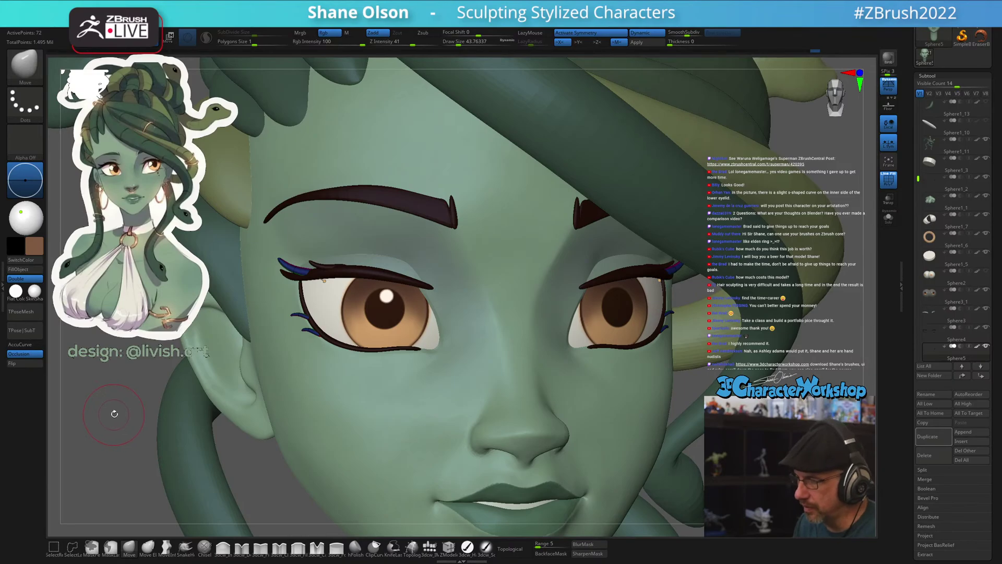
right_drag(114, 414, 599, 331)
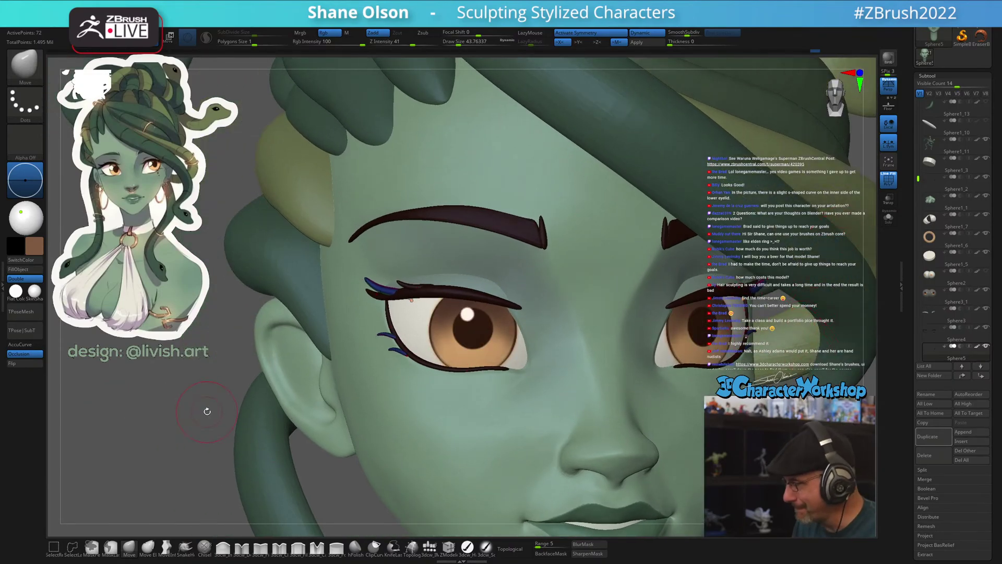
mouse_move(194, 412)
right_down()
mouse_move(172, 418)
mouse_move(319, 312)
right_up()
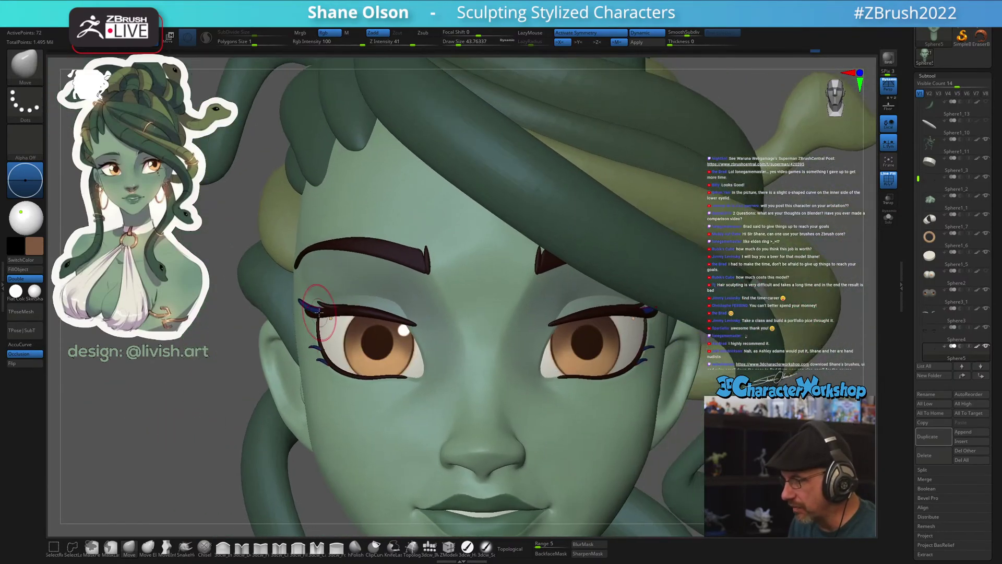
click(889, 217)
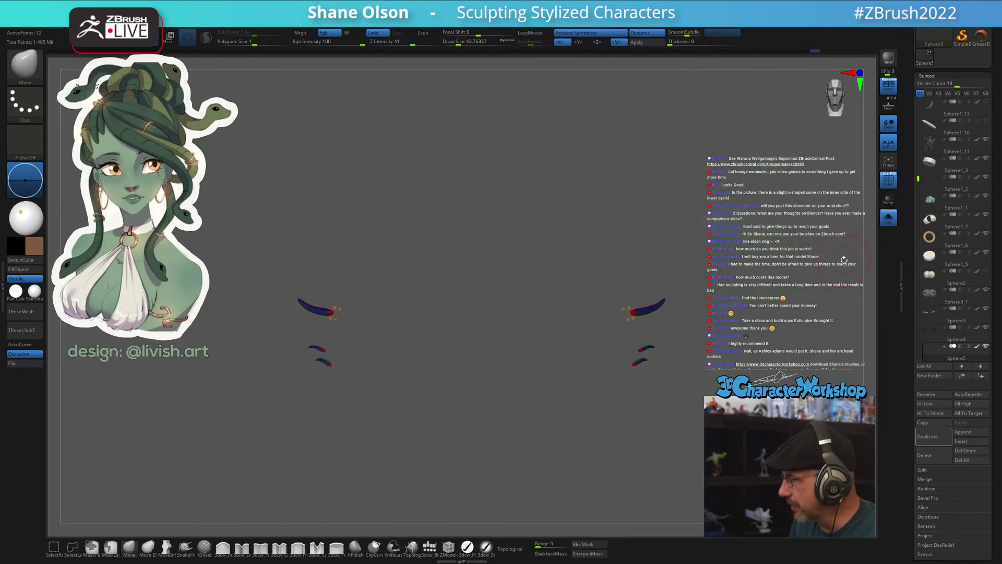
key(shift+q)
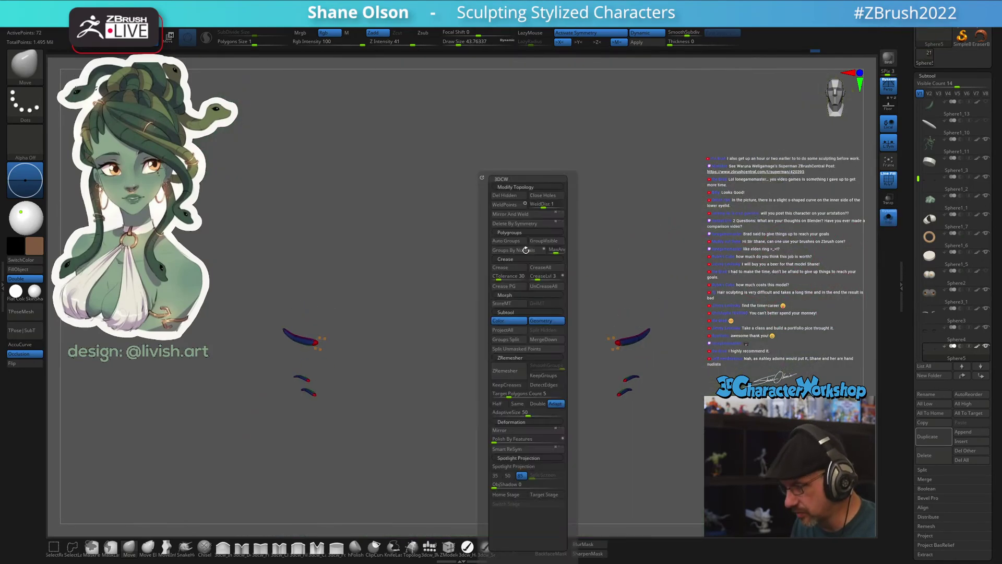
click(526, 250)
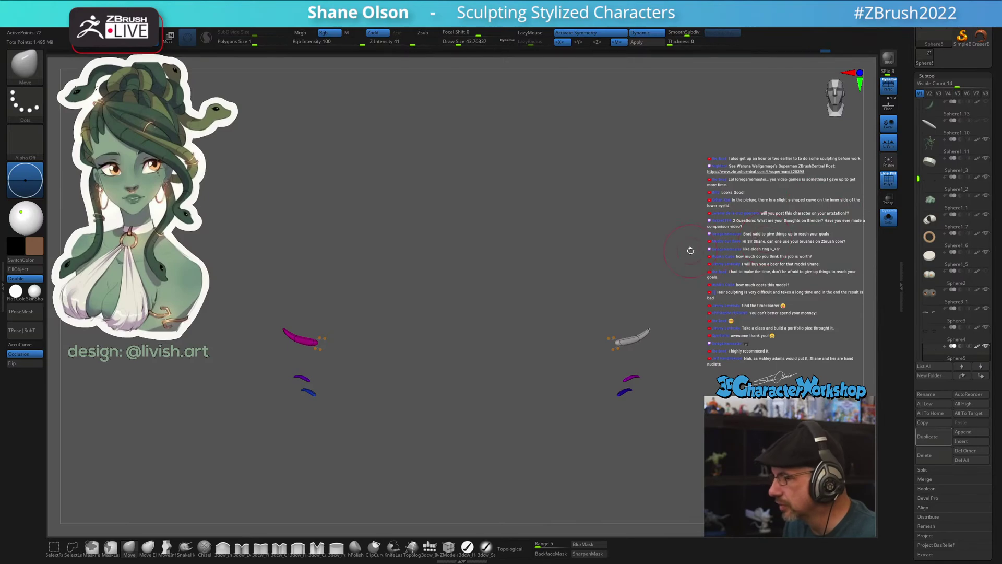
Turn off local symmetry and apply Mirror And Weld to the isolated lashes, then show the whole model again
click(888, 142)
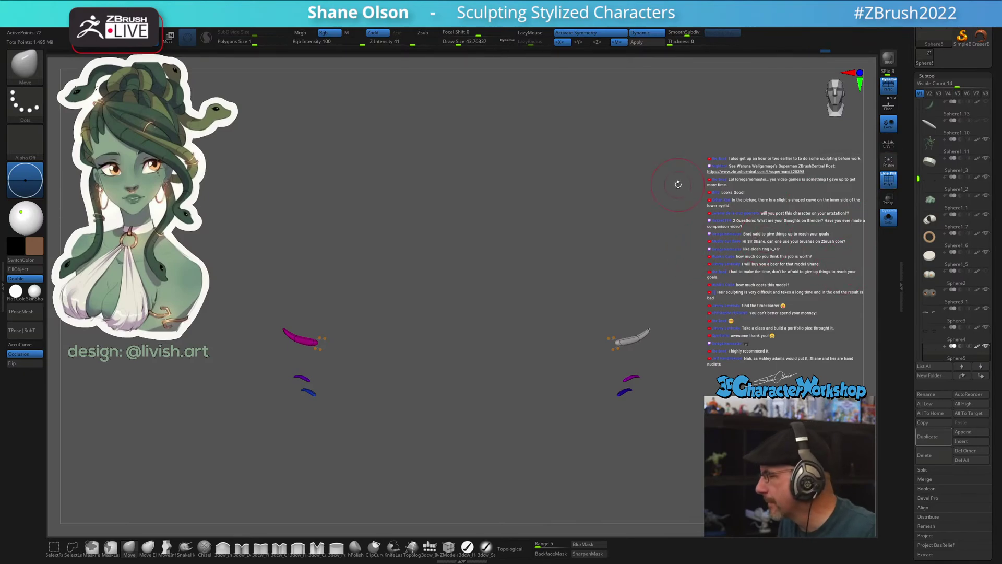
key(shift+q)
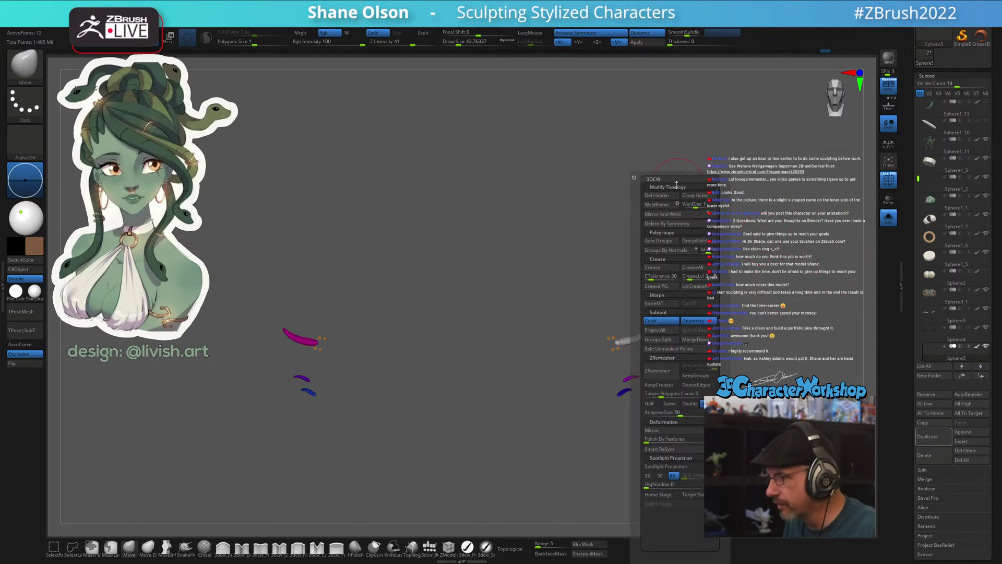
click(663, 214)
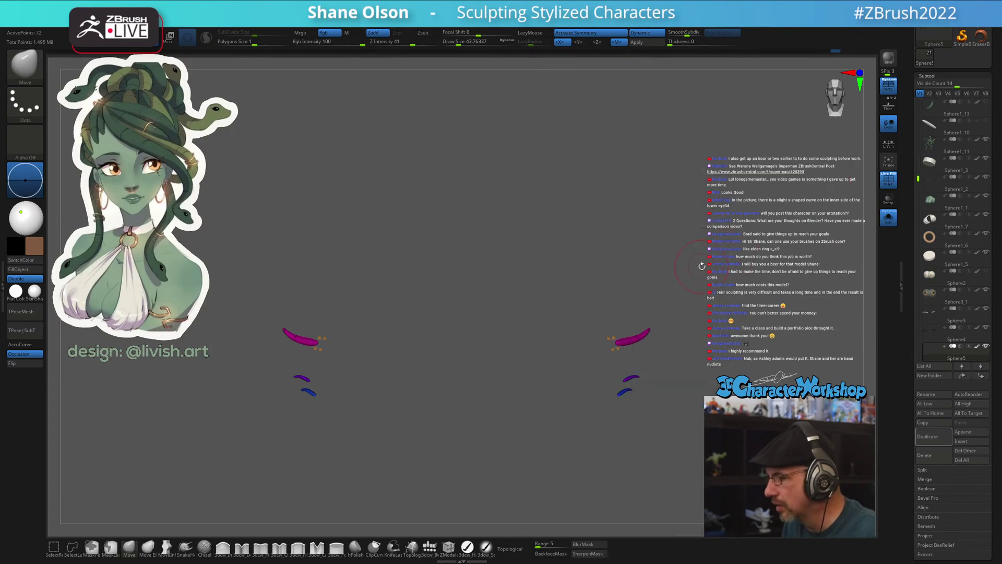
key(shift+f)
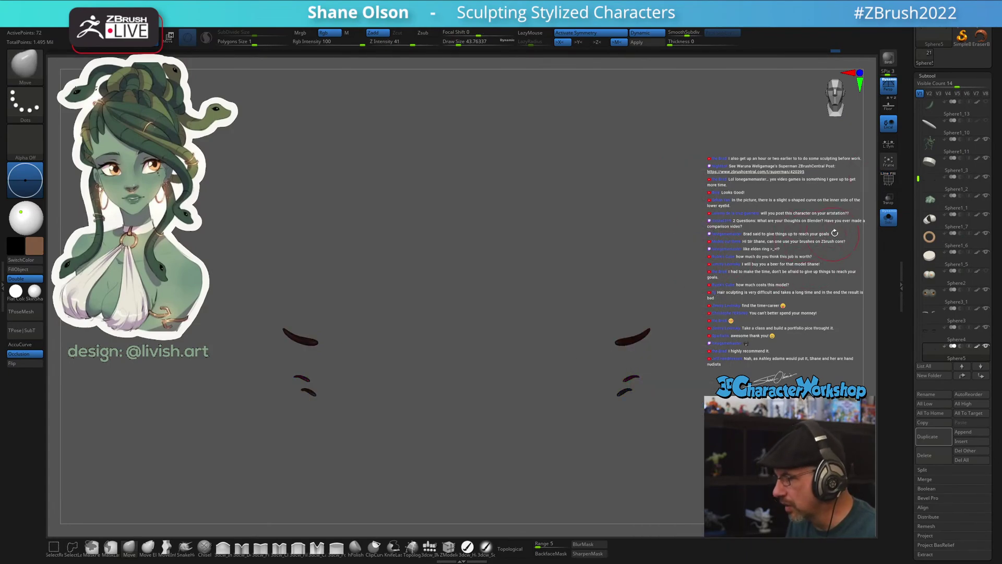
key(shift+f)
click(893, 225)
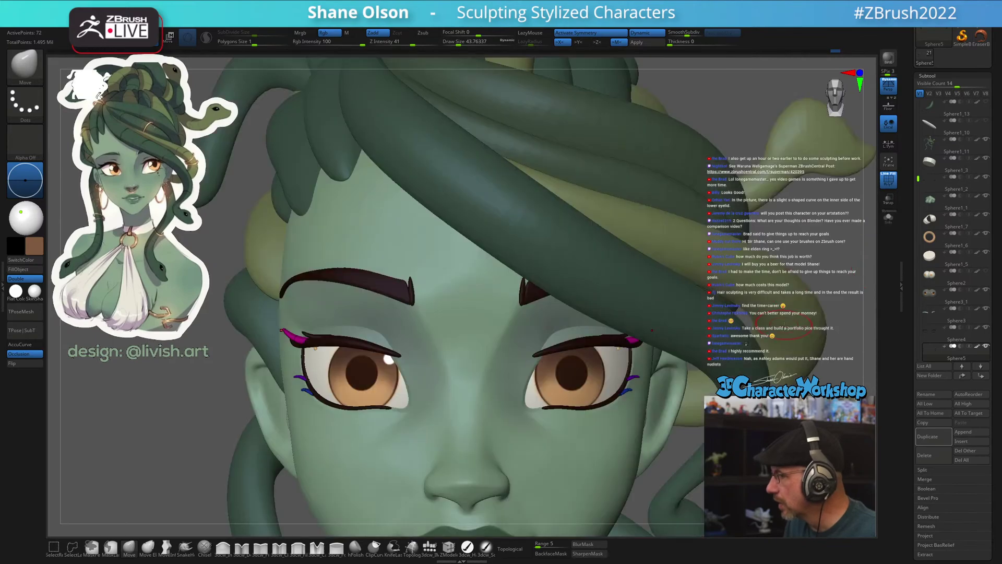
Duplicate the outer upper lash and place the copy upright at the inner corner of the eye
right_drag(262, 402, 334, 343)
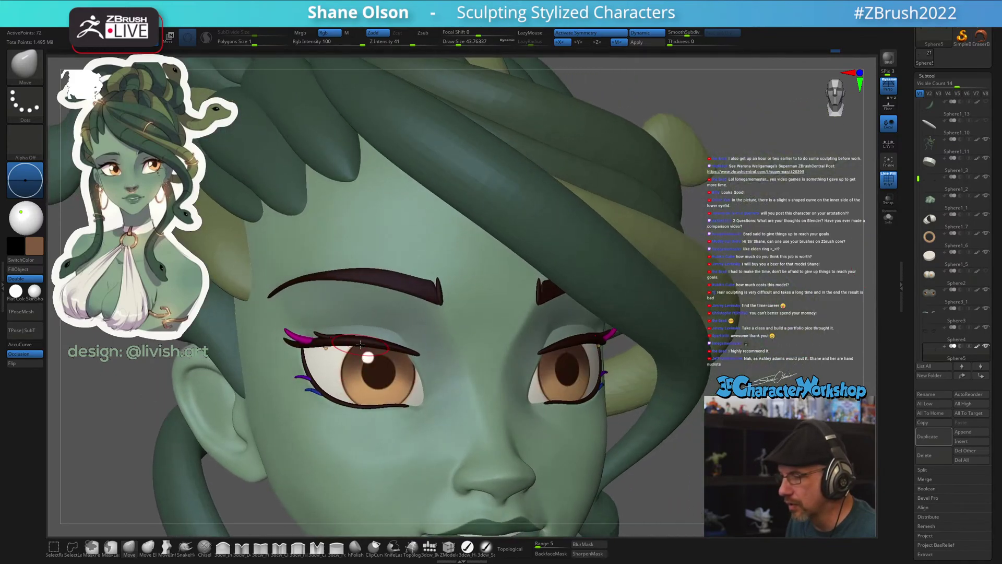
key(w)
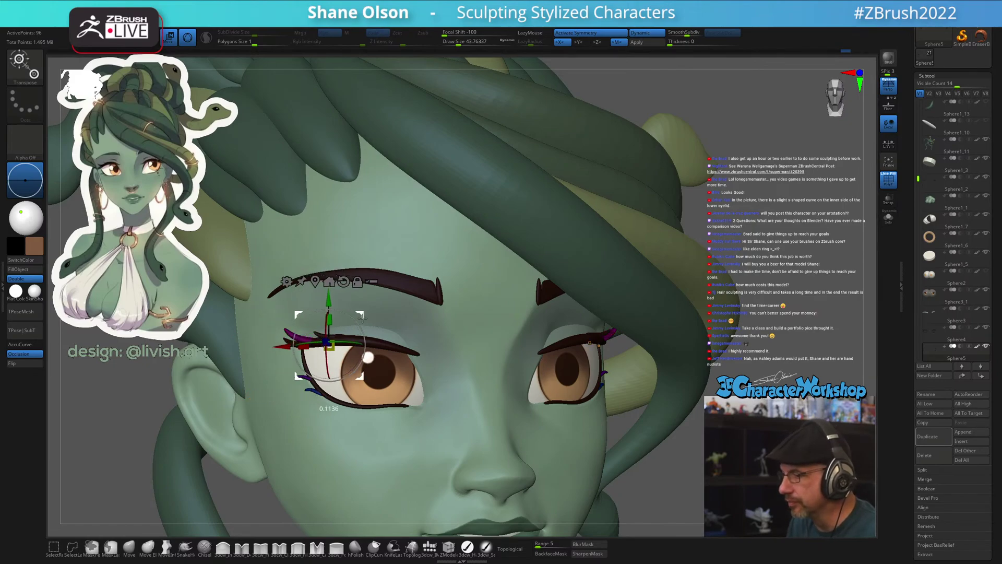
click(420, 365)
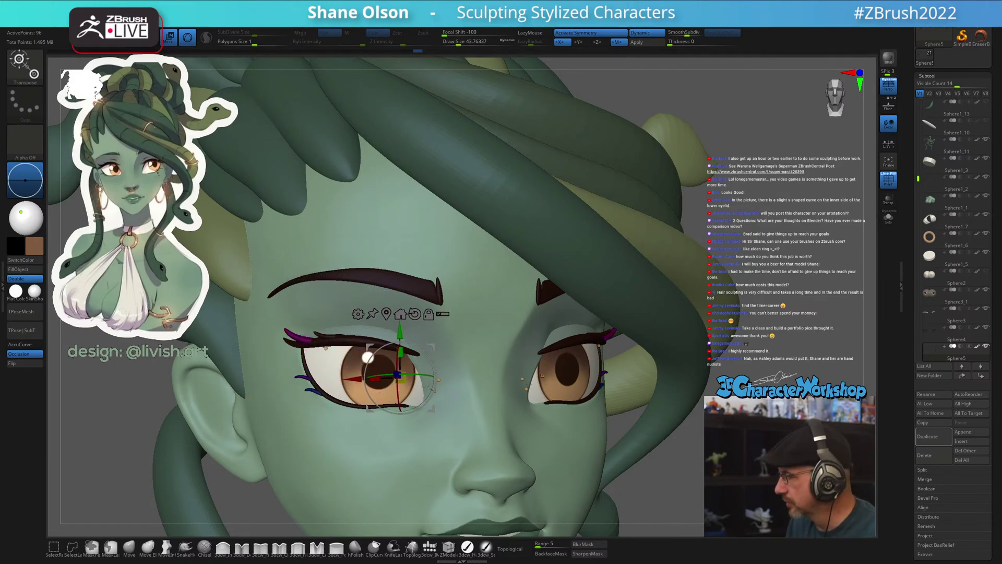
drag(698, 447, 459, 325)
drag(590, 321, 447, 353)
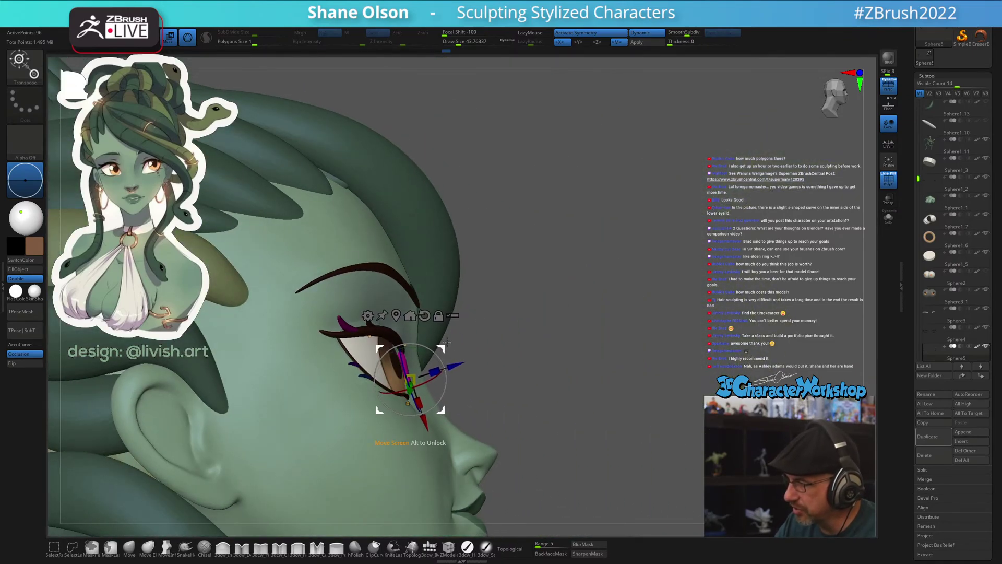
Bend the duplicated lash along the inner edge of the eye with the Move brush at about 31 and 59
click(129, 546)
mouse_move(506, 347)
mouse_down()
mouse_move(587, 305)
mouse_move(602, 309)
mouse_up()
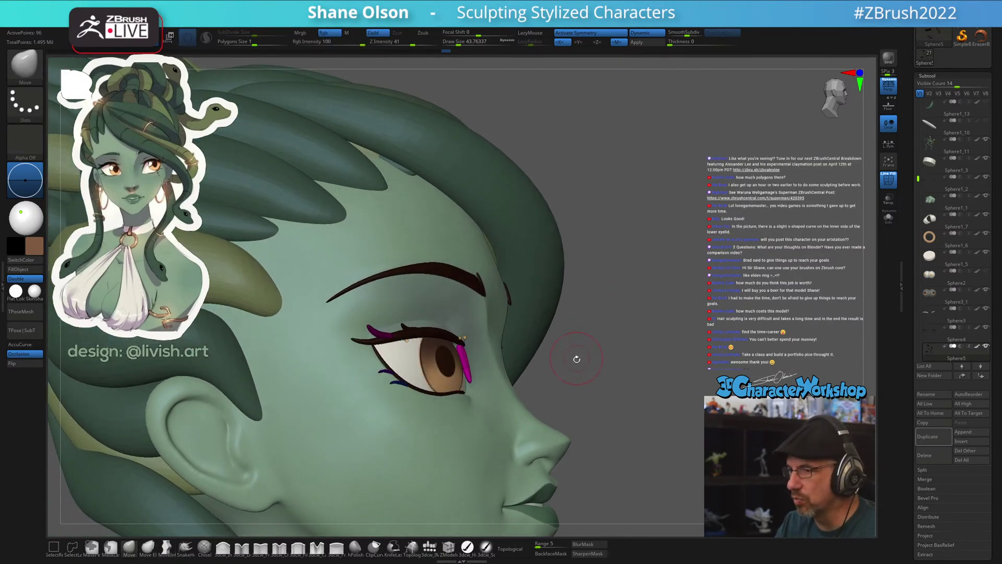
drag(579, 357, 573, 359)
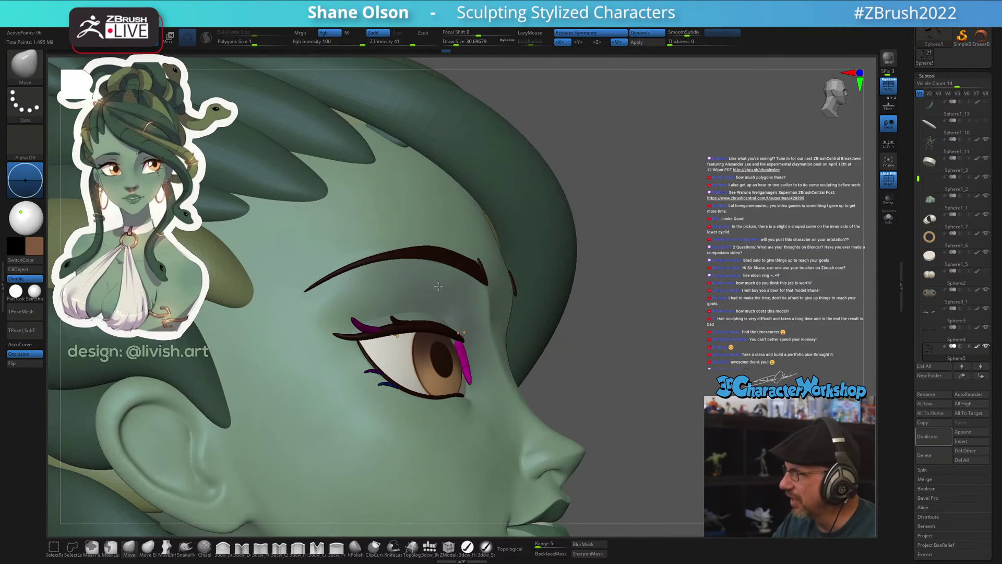
mouse_move(439, 287)
alt+right_down()
mouse_move(478, 310)
mouse_move(440, 292)
alt+right_up()
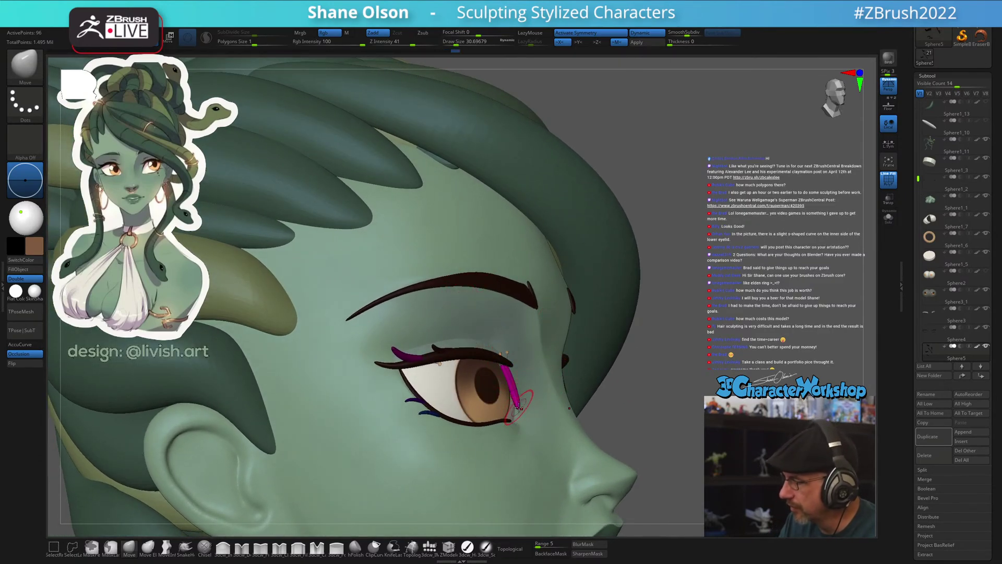
key(s)
drag(526, 408, 512, 419)
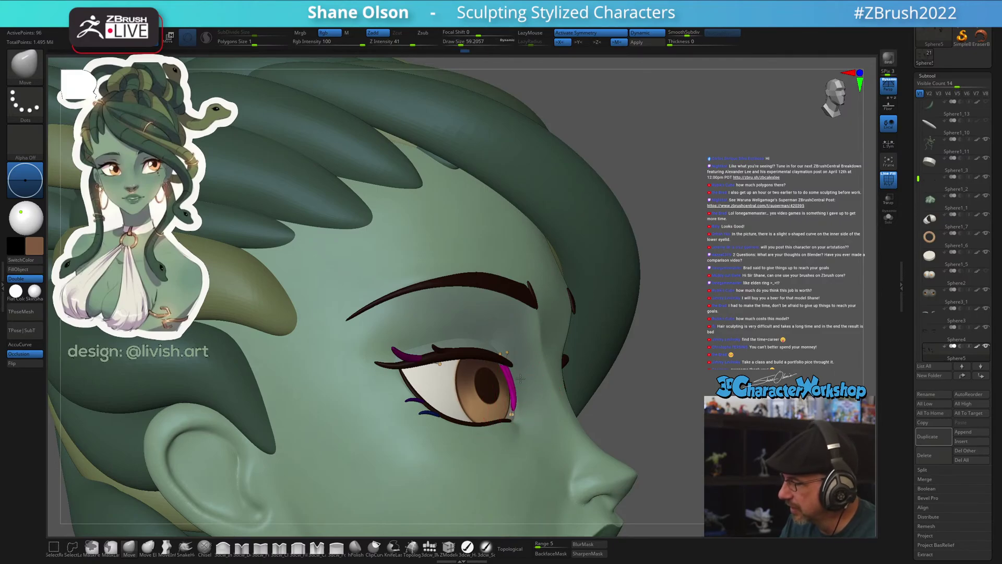
mouse_move(516, 402)
right_down()
mouse_move(551, 380)
mouse_move(539, 383)
right_up()
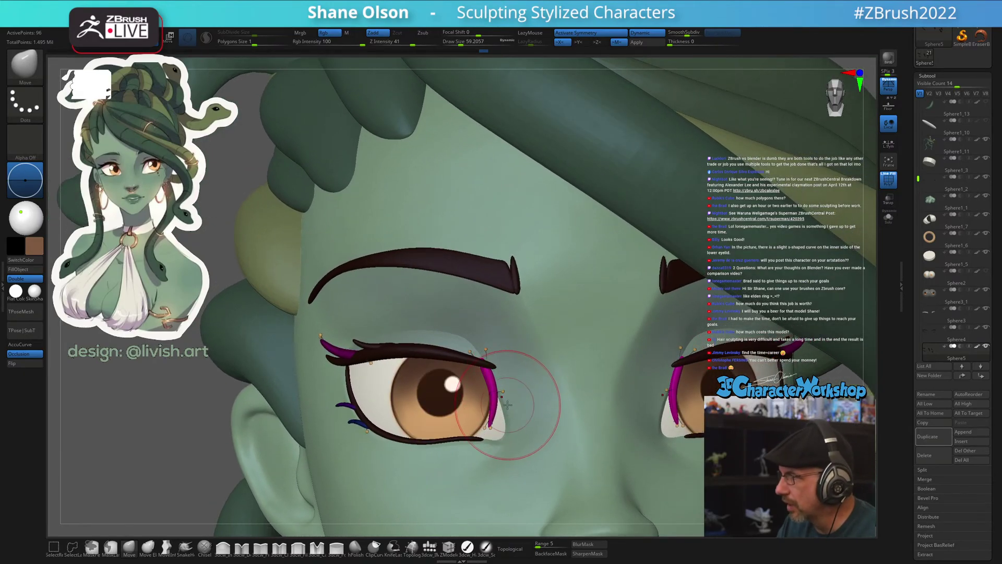
drag(490, 422, 501, 428)
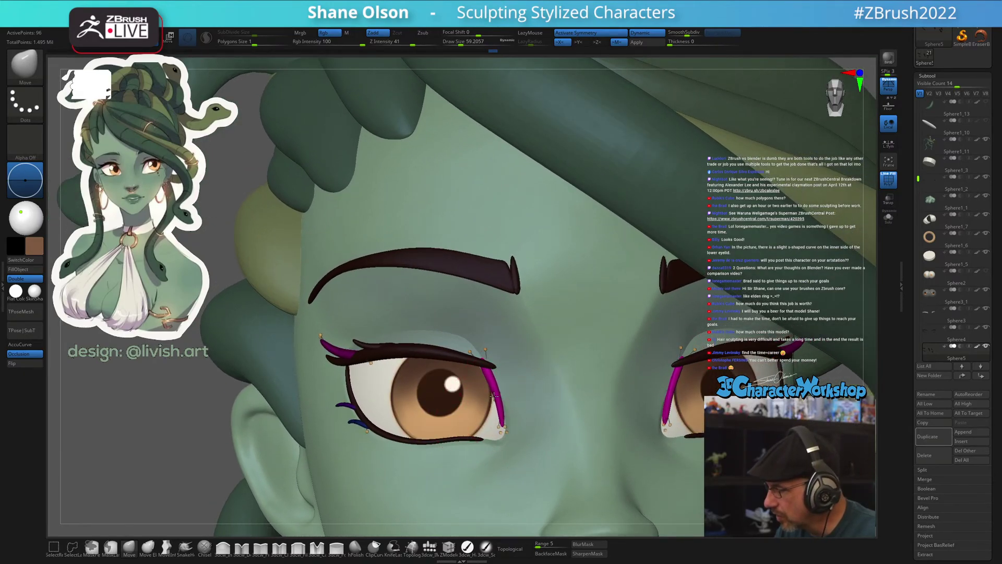
Refine the lash along the inner corner of the eye with the Move and Smooth brushes at a draw size of about 39
mouse_move(526, 378)
right_down()
mouse_move(528, 334)
mouse_move(490, 354)
right_up()
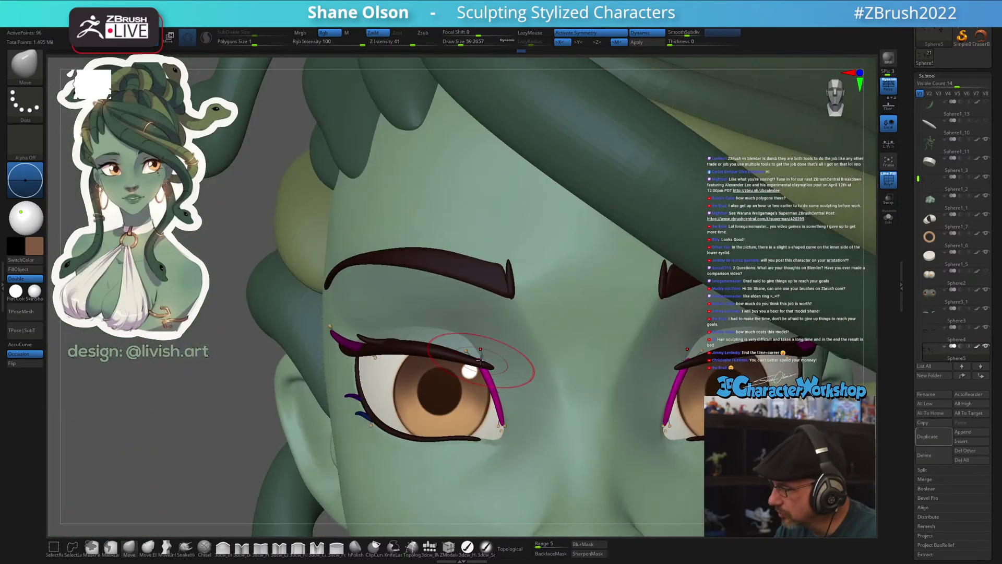
key(bracketleft)
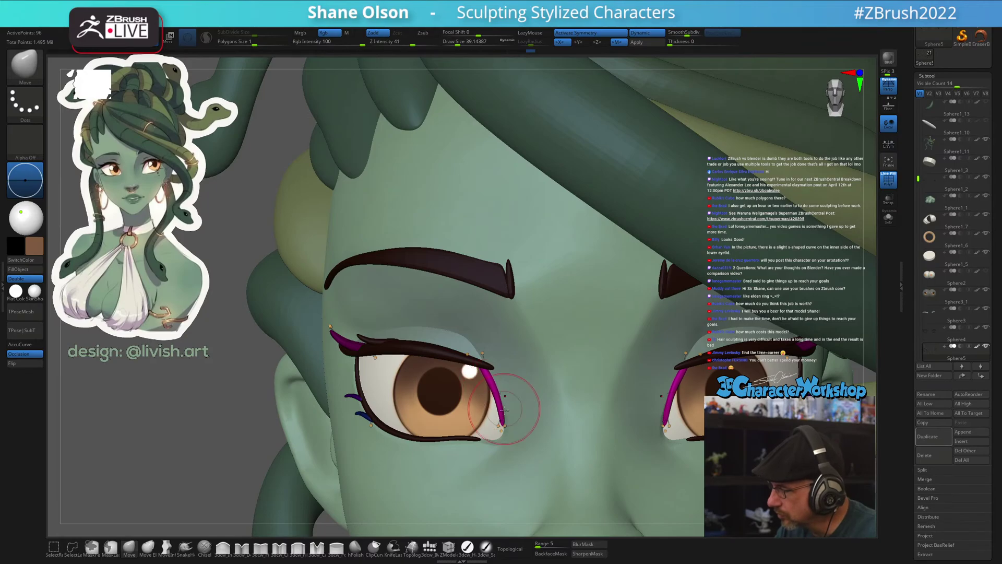
ctrl+right_drag(517, 376, 510, 435)
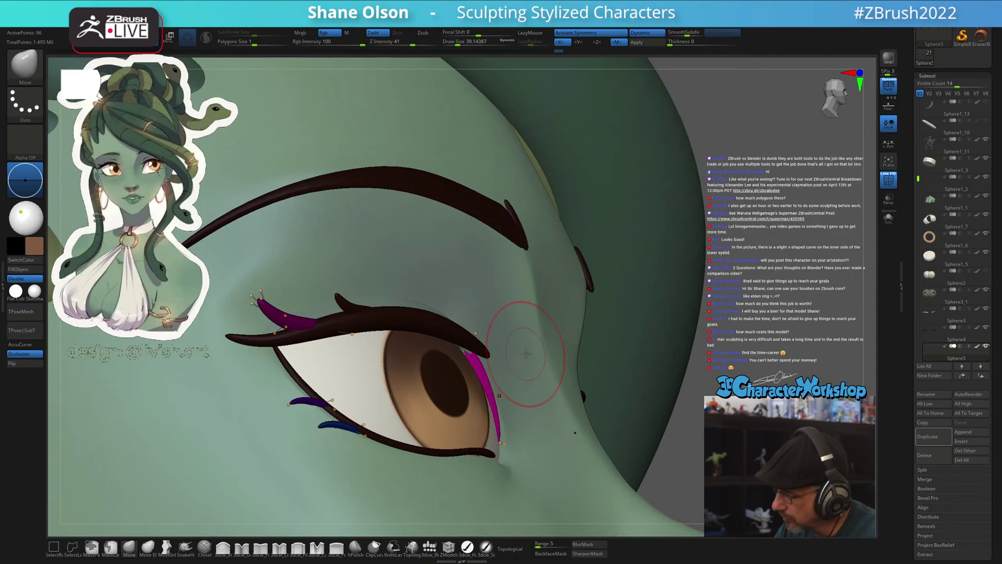
right_drag(526, 354, 512, 362)
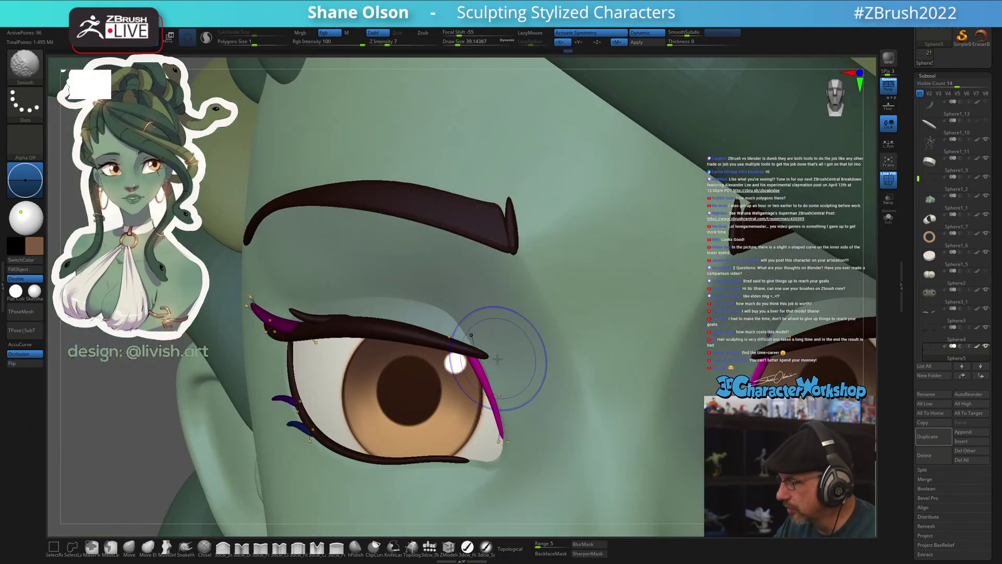
key(shift)
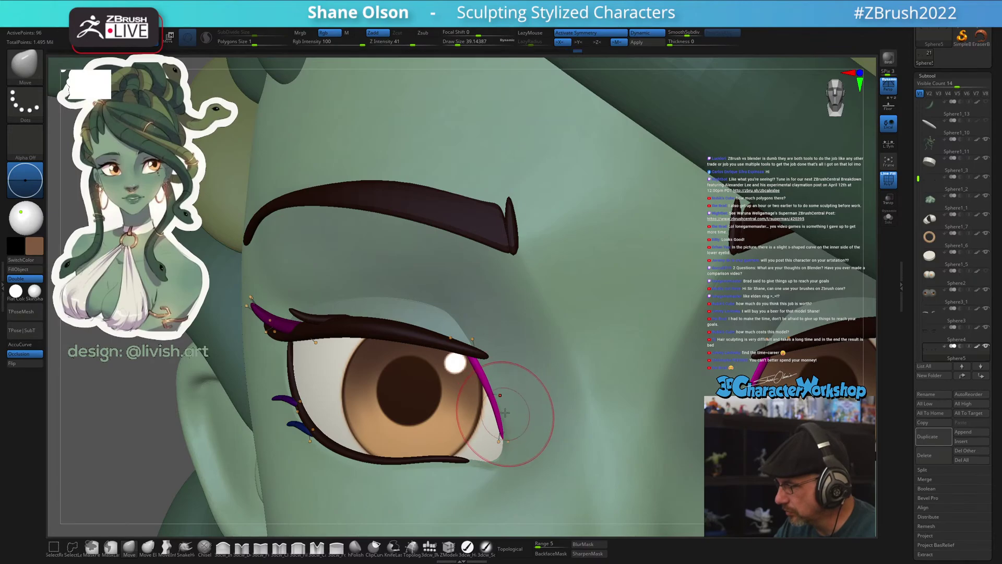
mouse_move(542, 429)
right_down()
mouse_move(537, 419)
mouse_move(523, 433)
right_up()
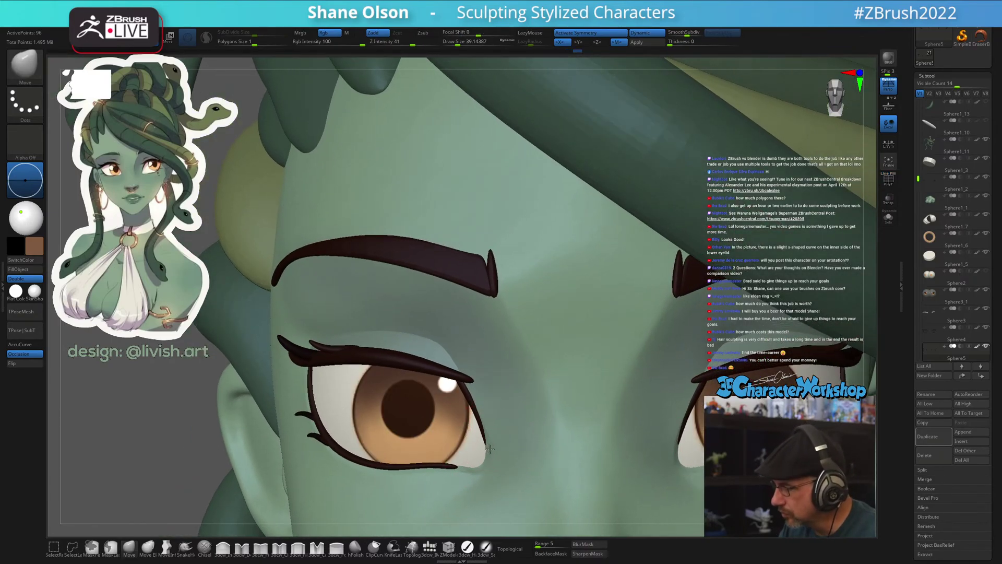
Frame the whole bust, make the torso the active subtool and hide its lower-arm polygroup
key(f)
right_drag(517, 424, 613, 309)
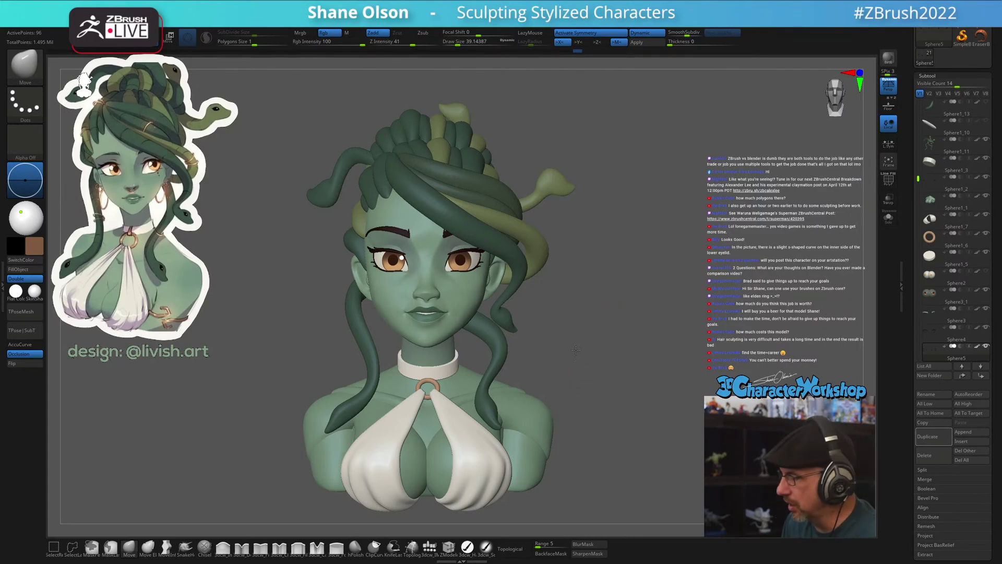
right_drag(575, 350, 601, 355)
mouse_move(634, 270)
right_down()
mouse_move(640, 283)
mouse_move(647, 273)
right_up()
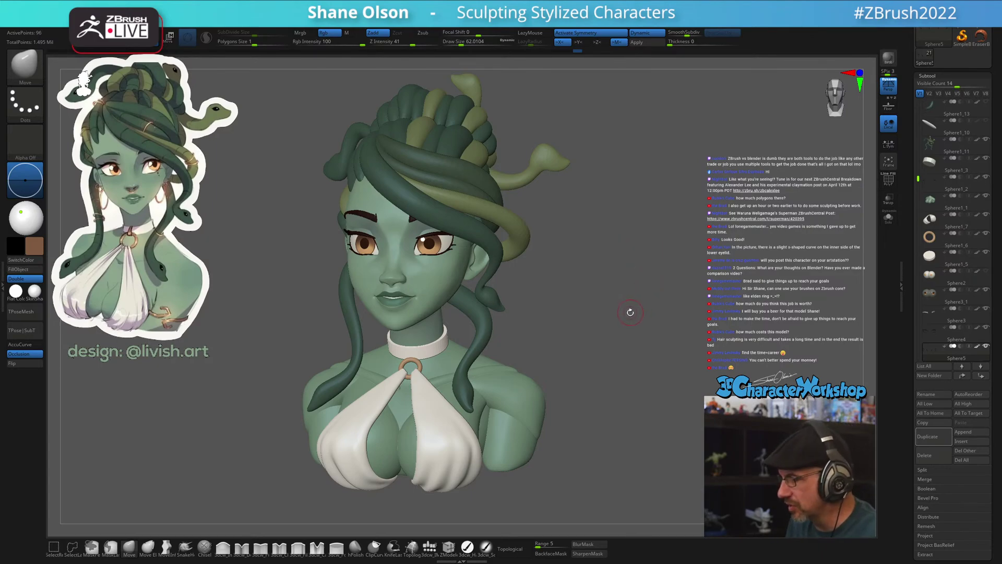
right_drag(630, 313, 555, 369)
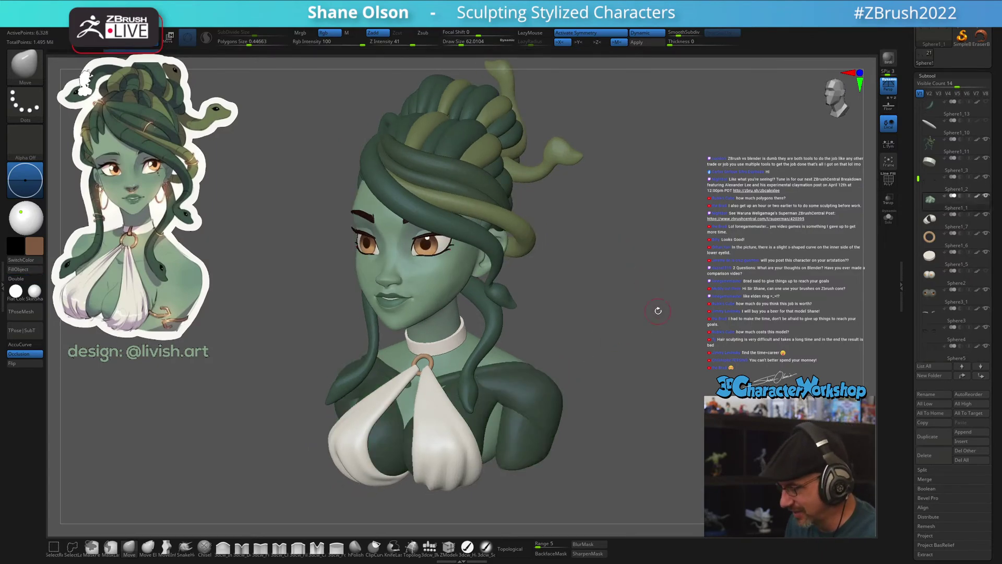
shift+right_drag(648, 329, 651, 325)
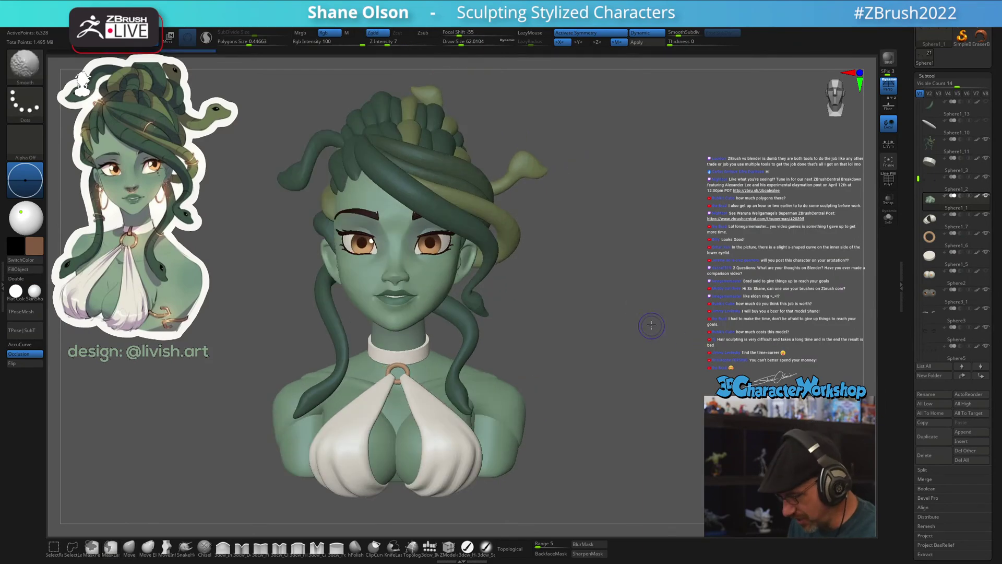
ctrl+shift+click(502, 442)
ctrl+shift+click(494, 438)
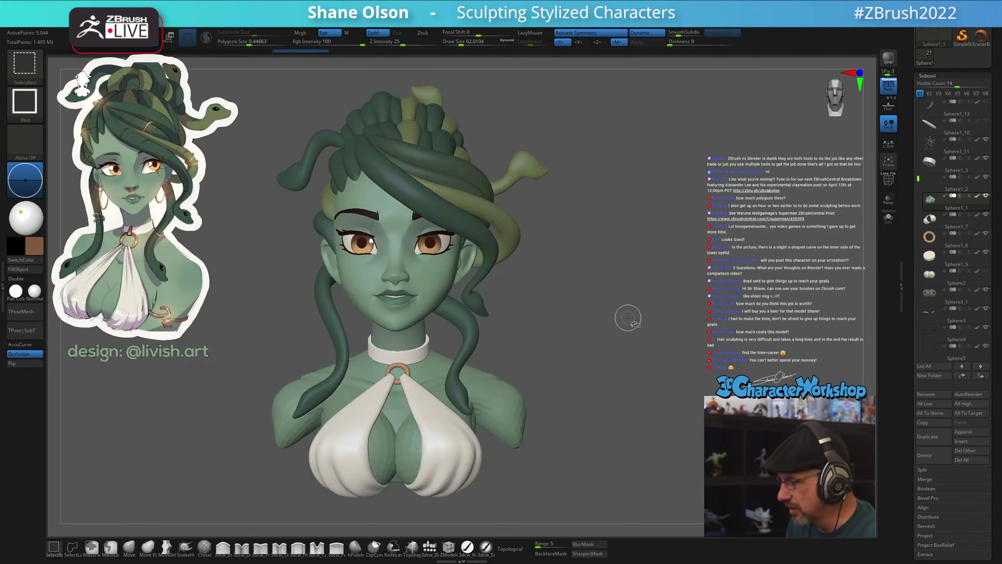
Mask the visible part of the torso and show the hidden lower arms again
right_drag(628, 318, 594, 319)
key(3)
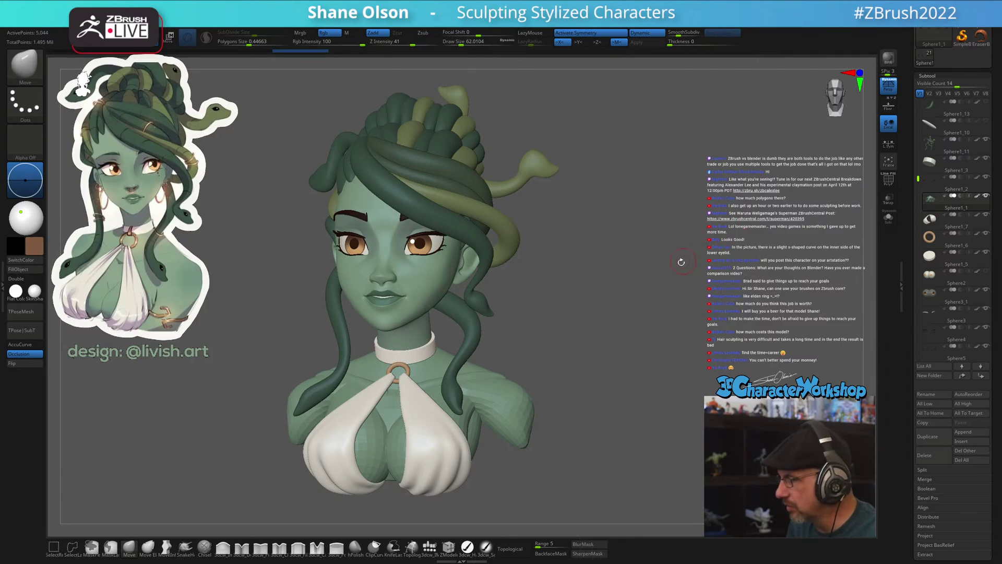
shift+right_drag(680, 262, 668, 346)
key(ctrl)
mouse_move(657, 343)
ctrl+mouse_down()
mouse_move(173, 144)
mouse_move(258, 553)
mouse_move(674, 334)
mouse_move(681, 308)
ctrl+mouse_up()
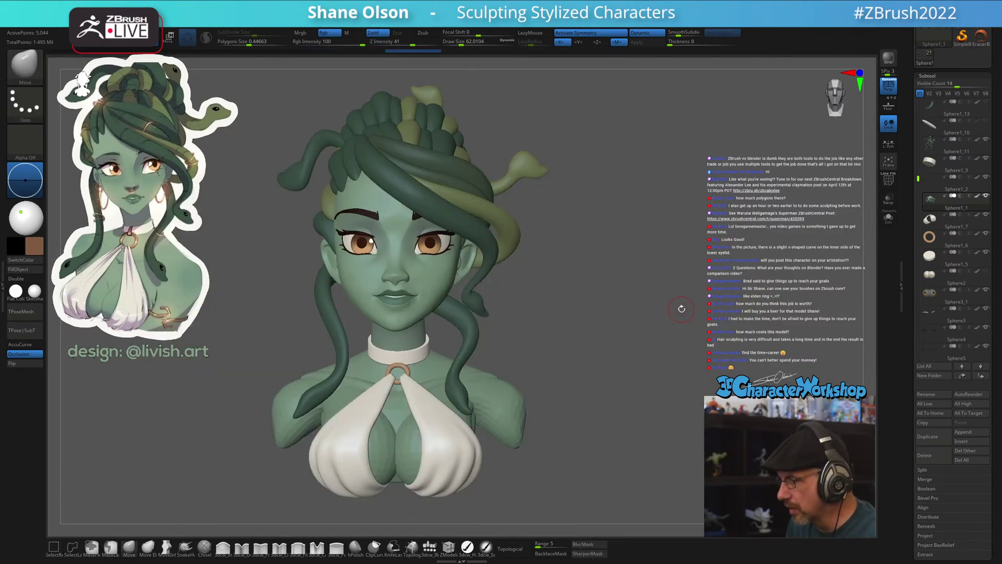
drag(910, 65, 909, 152)
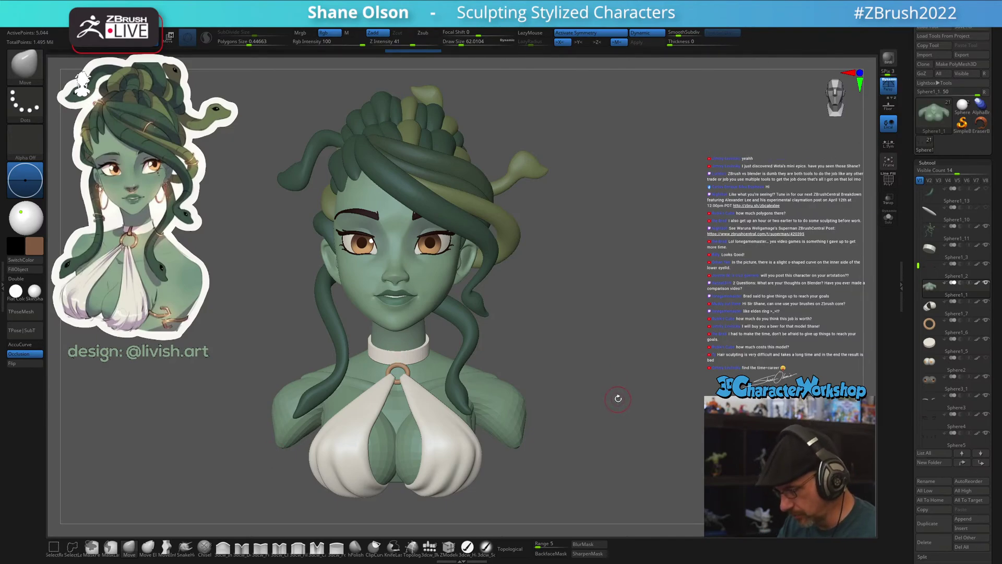
ctrl+shift+drag(633, 358, 696, 388)
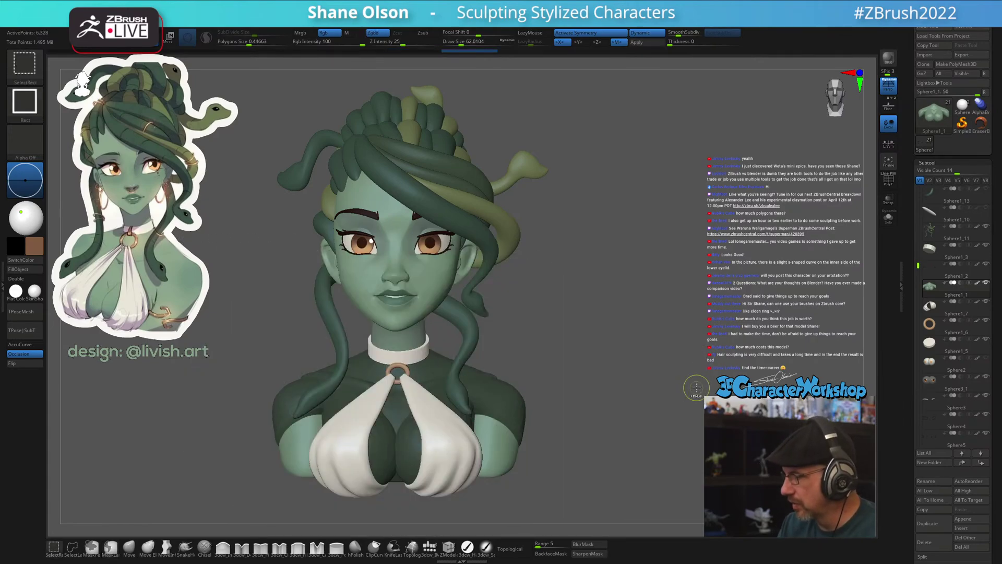
Center the transform gizmo on the unmasked lower arms
key(w)
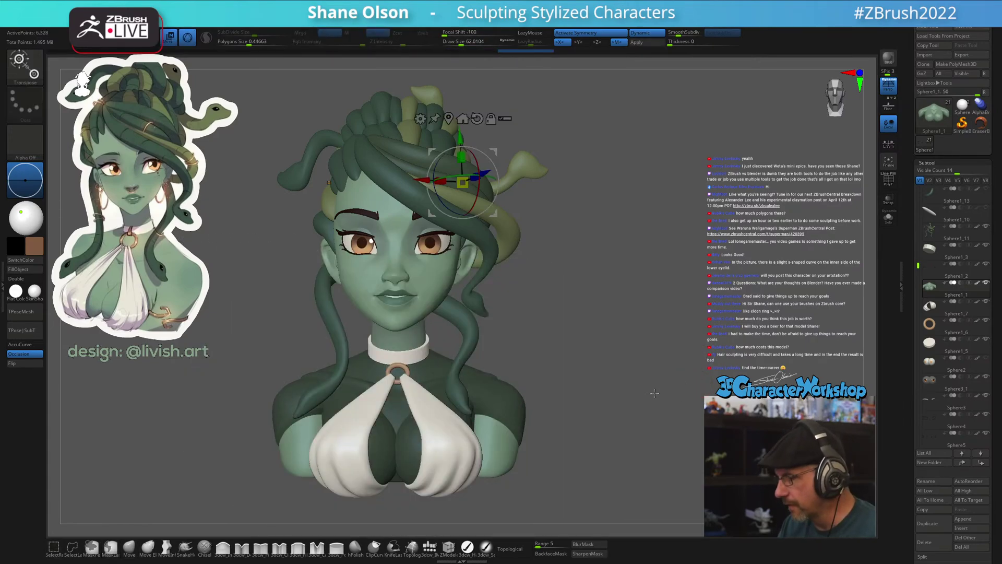
click(492, 422)
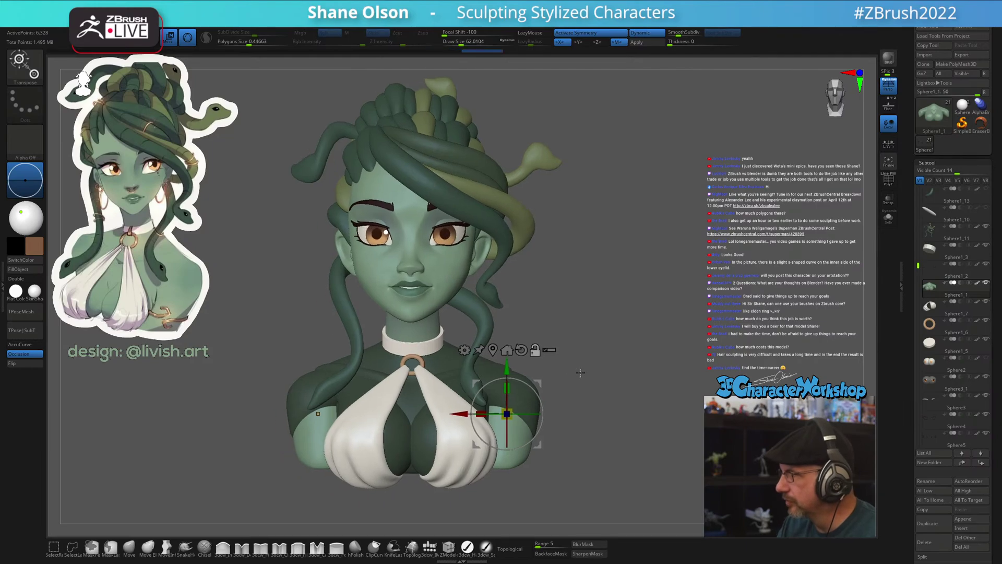
alt+drag(564, 384, 534, 396)
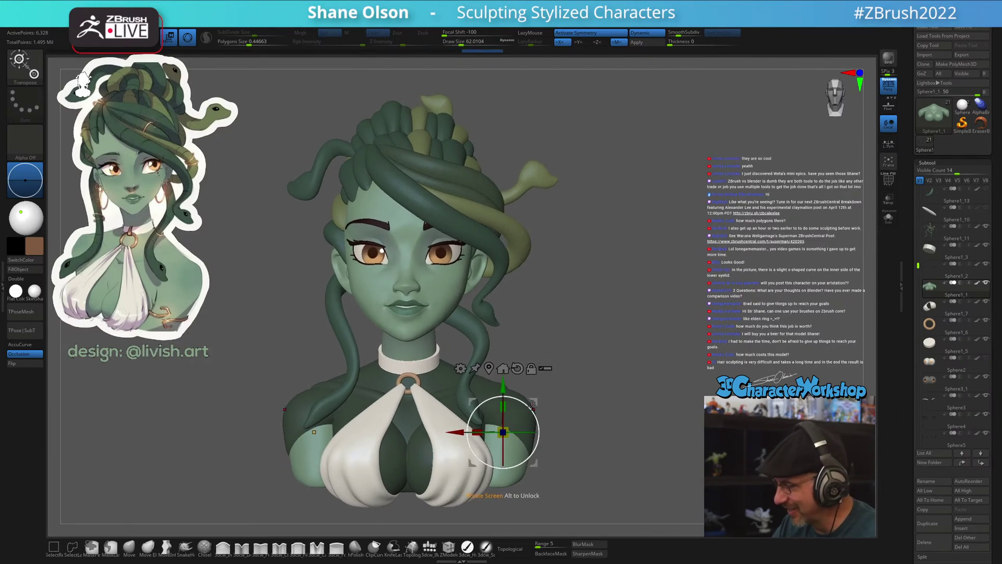
key(q)
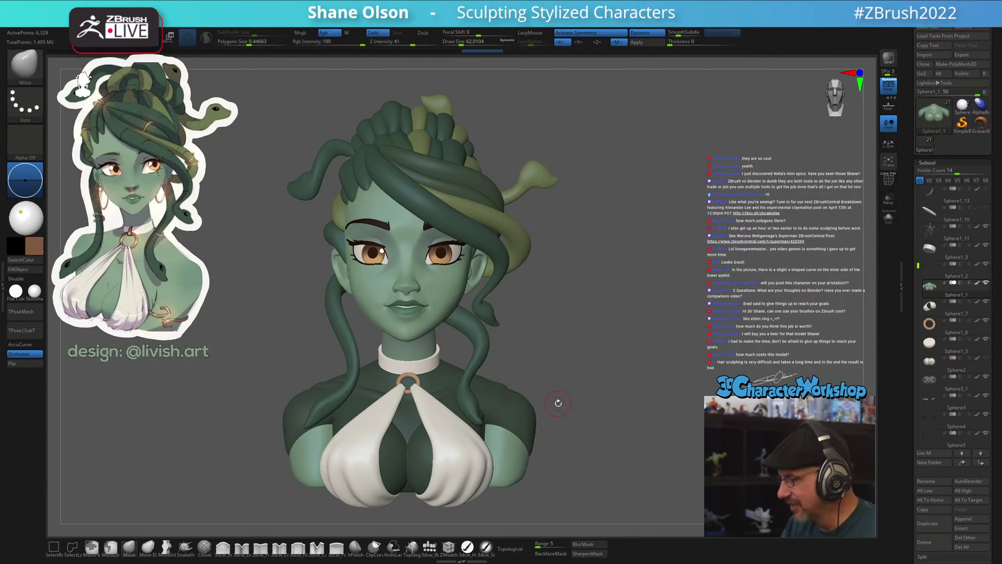
mouse_move(558, 403)
alt+mouse_down()
mouse_move(559, 346)
mouse_move(519, 349)
mouse_move(499, 399)
mouse_move(574, 467)
alt+mouse_up()
Extend the unmasked area of the torso up over both shoulders, inverting the mask to adjust its edge
key(ctrl)
key(w)
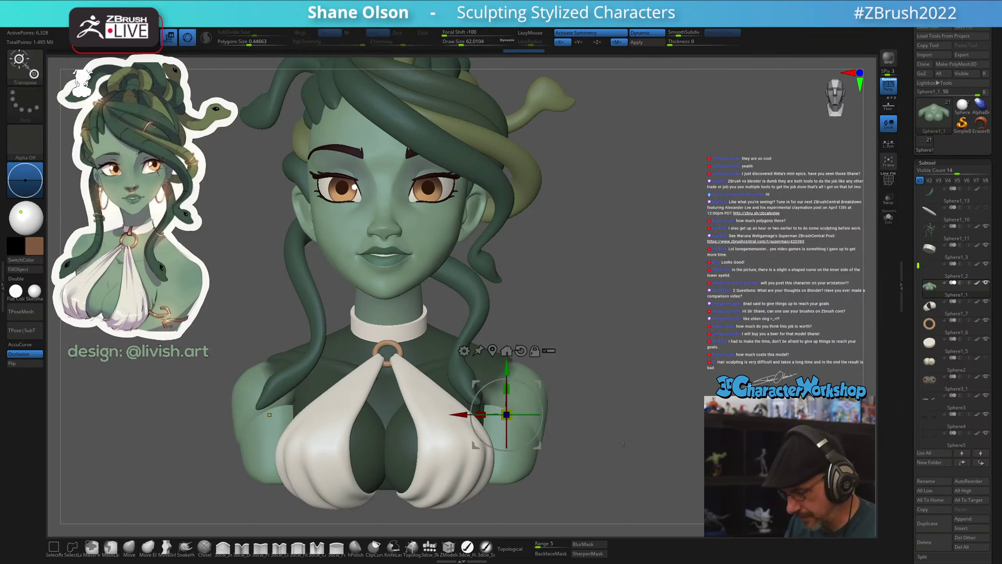
ctrl+click(634, 444)
key(q)
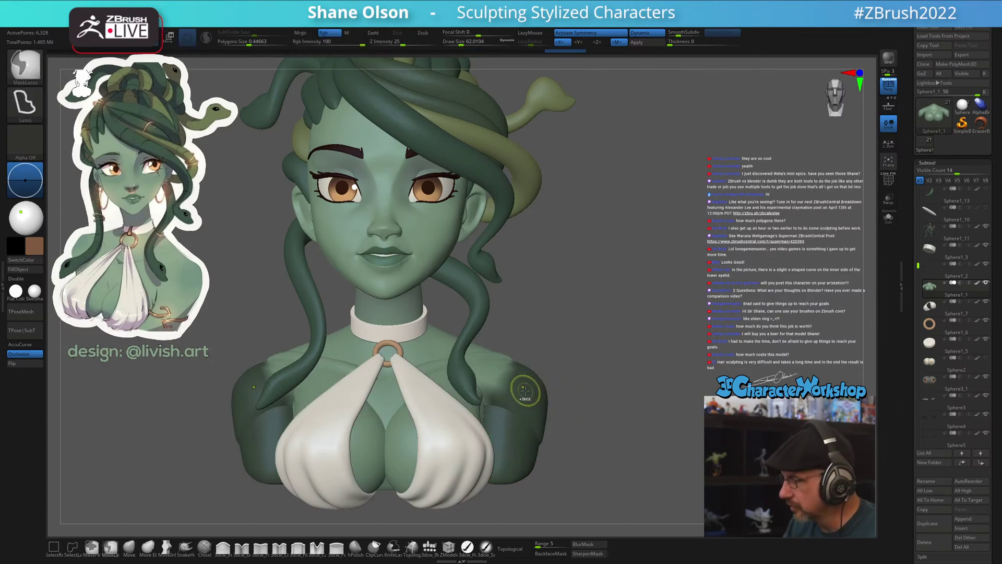
ctrl+click(608, 442)
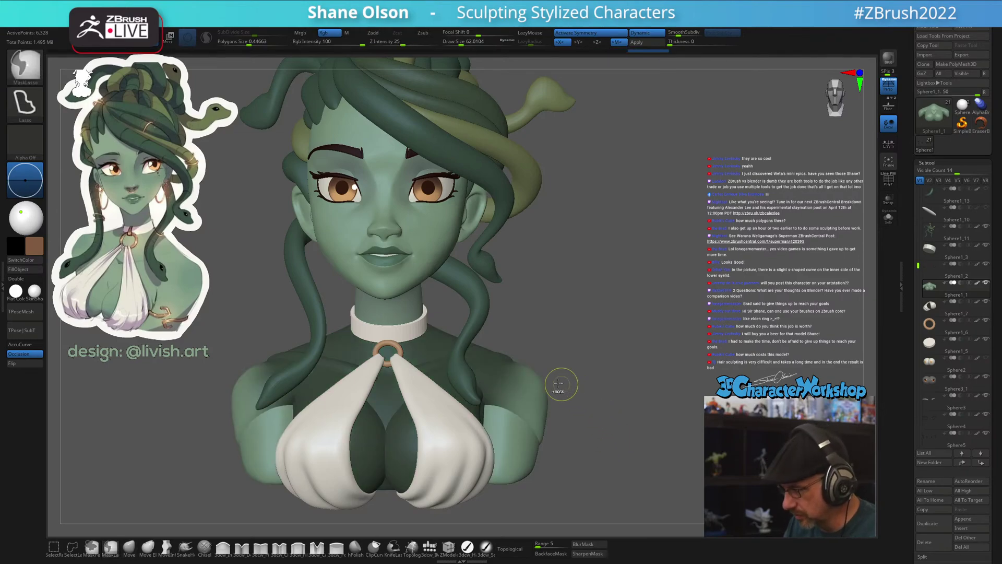
Rotate both unmasked arms outward by about 30 degrees and shift them slightly away from the torso
key(w)
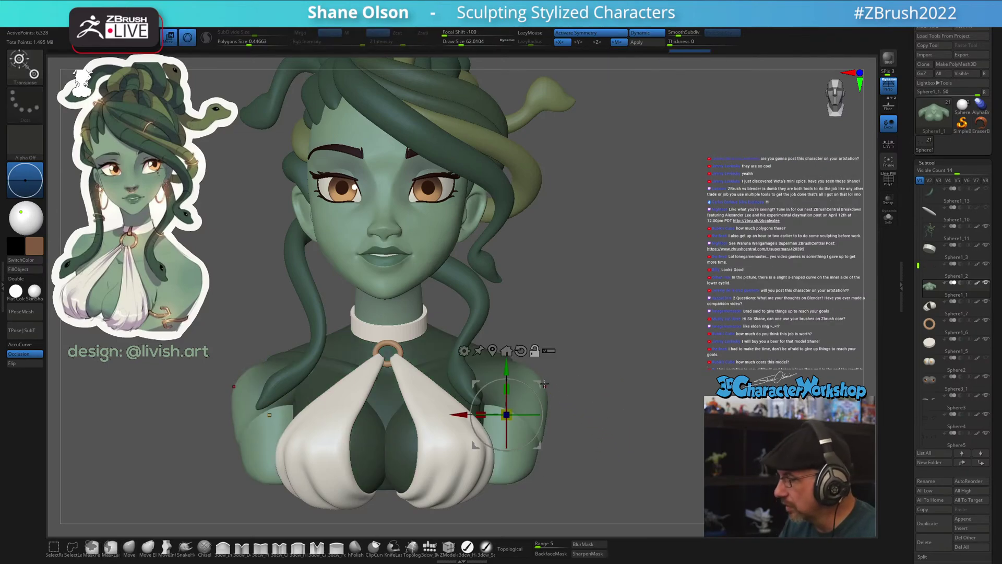
drag(528, 372, 522, 349)
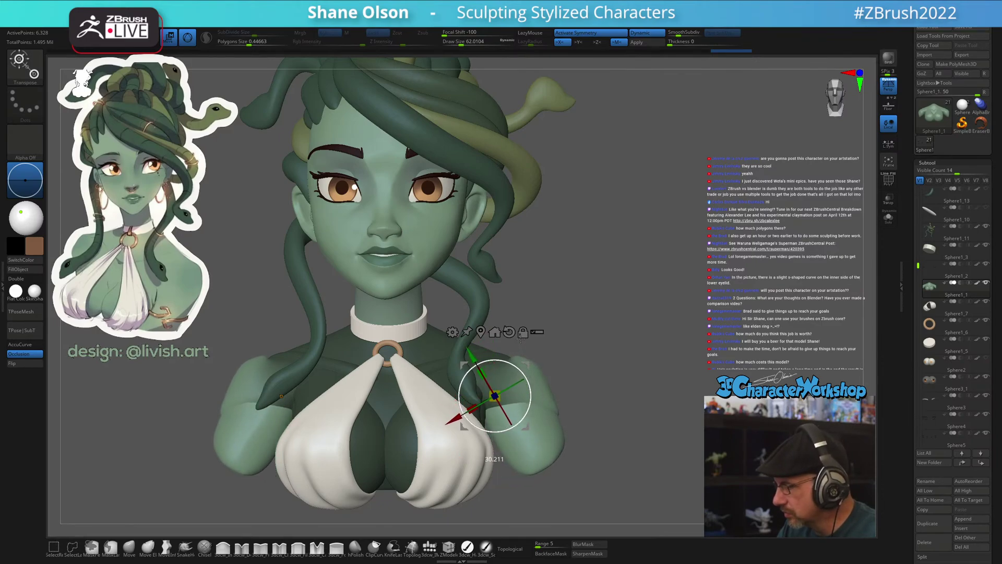
drag(622, 396, 584, 334)
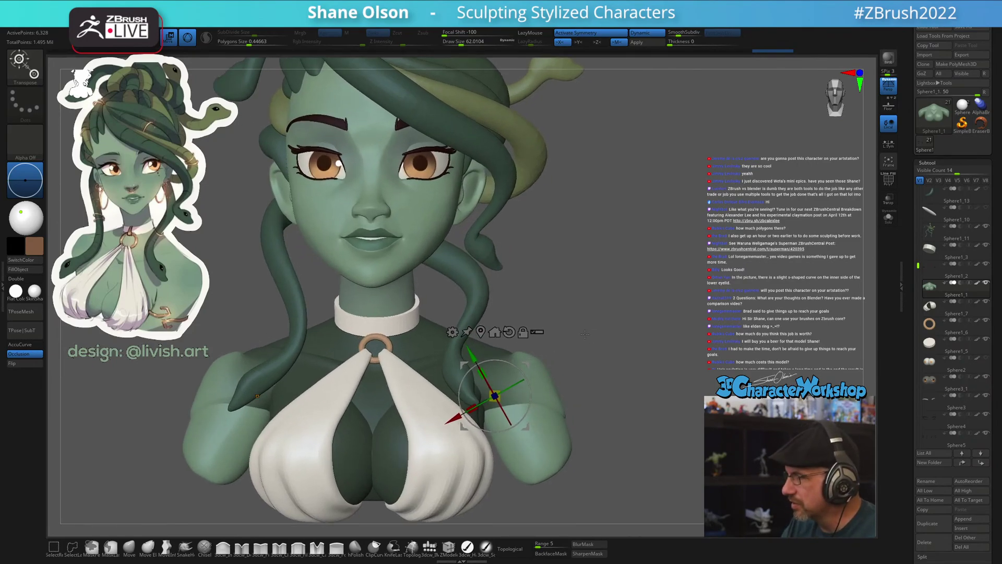
drag(535, 357, 534, 358)
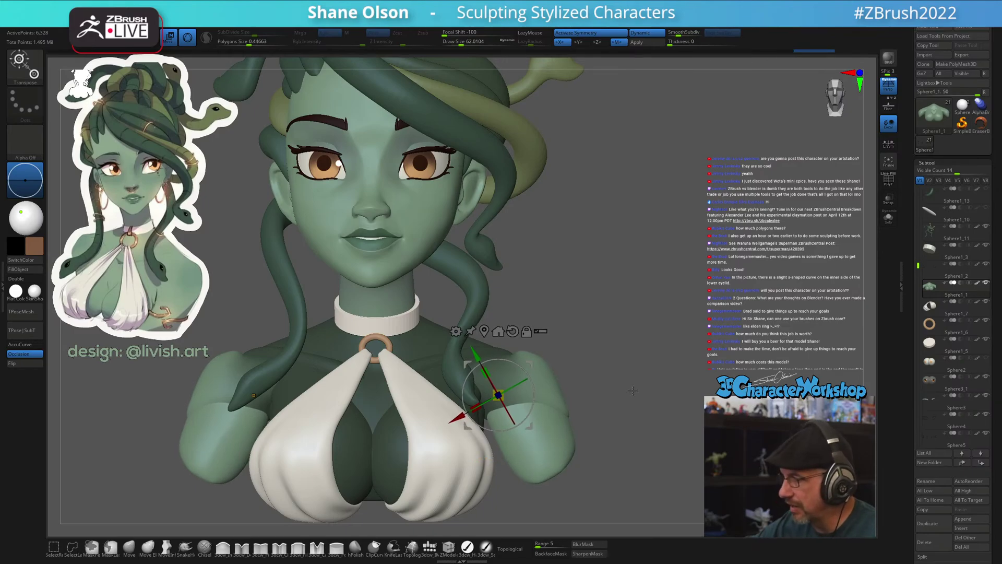
Smooth the top of the shoulder from the back view at a draw size of about 136
drag(659, 254, 470, 331)
key(q)
shift+drag(401, 331, 416, 329)
key(s)
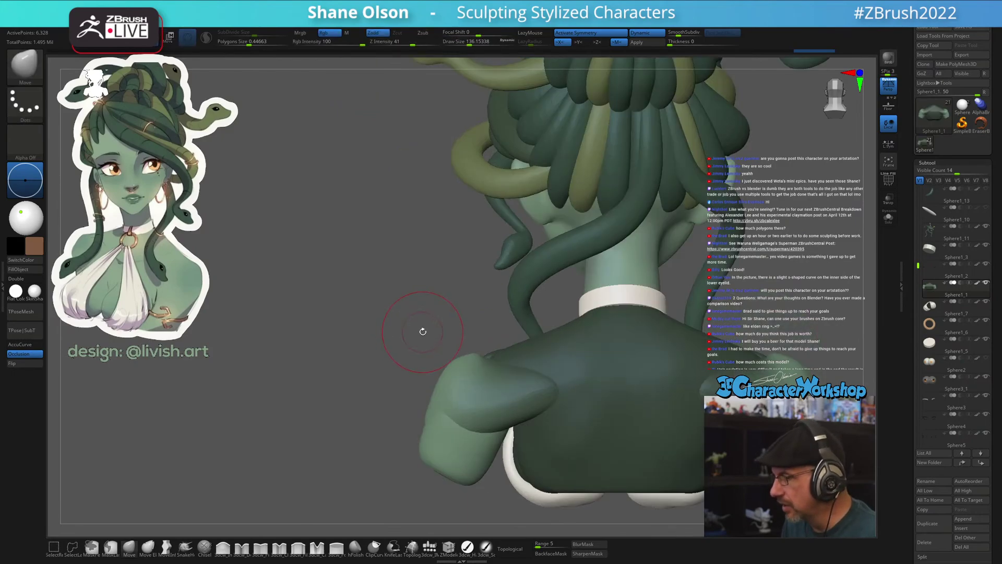
shift+drag(476, 355, 479, 353)
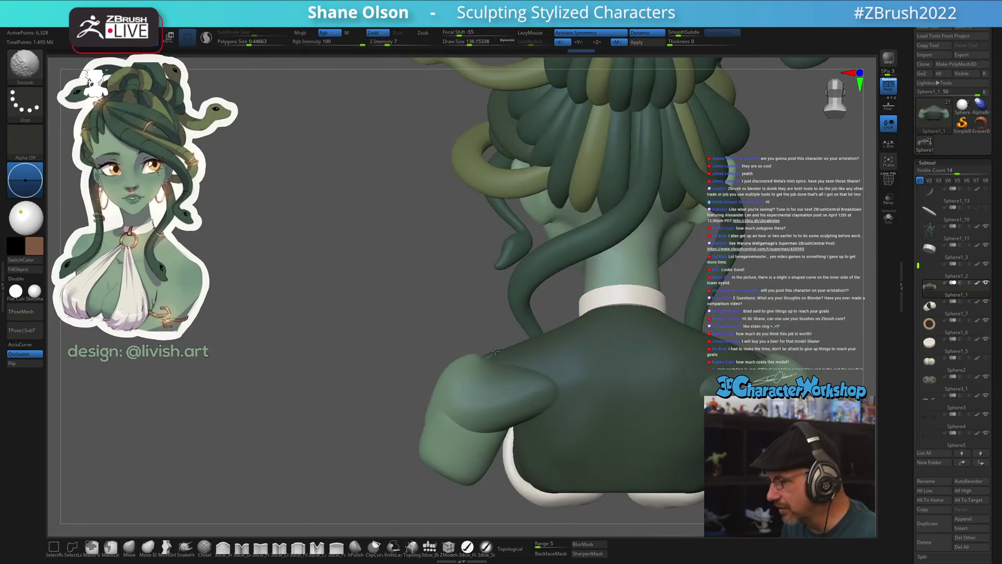
Turn on the polygroup wireframe display and smooth the rotated shoulders from the back and the front
alt+drag(439, 270, 379, 298)
key(shift+f)
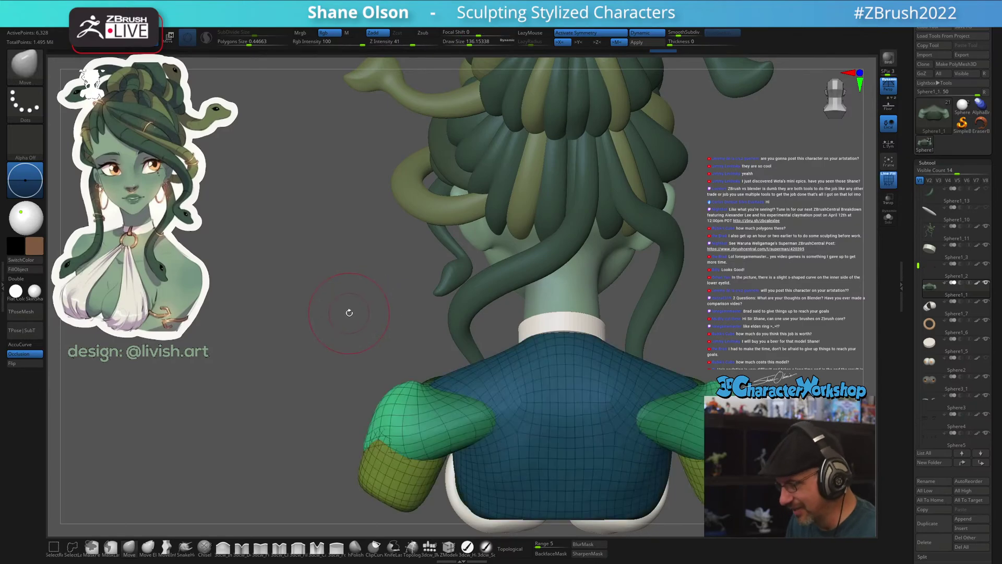
shift+drag(413, 385, 409, 388)
mouse_move(379, 324)
mouse_down()
mouse_move(528, 324)
mouse_move(528, 346)
mouse_move(610, 328)
mouse_up()
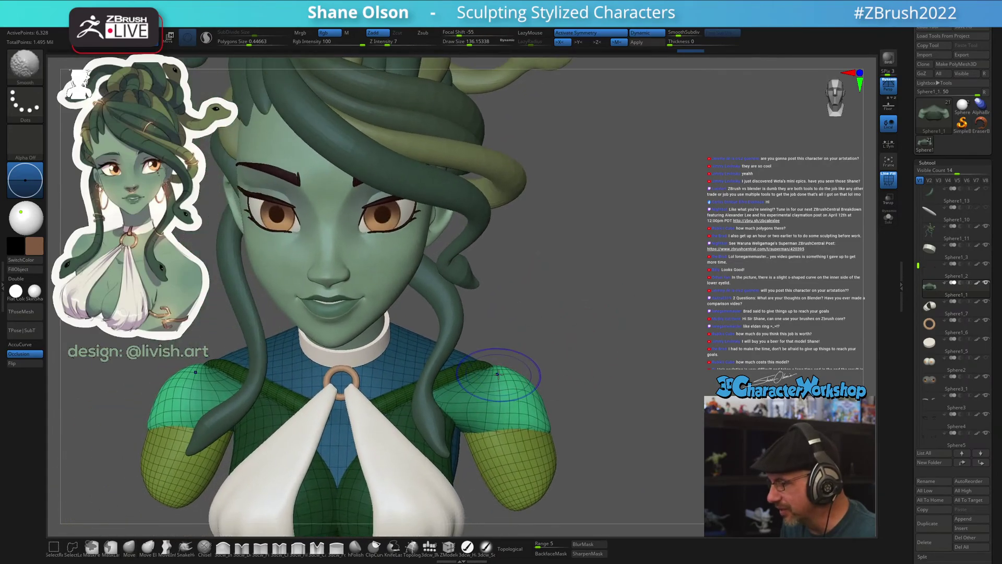
shift+drag(499, 374, 497, 356)
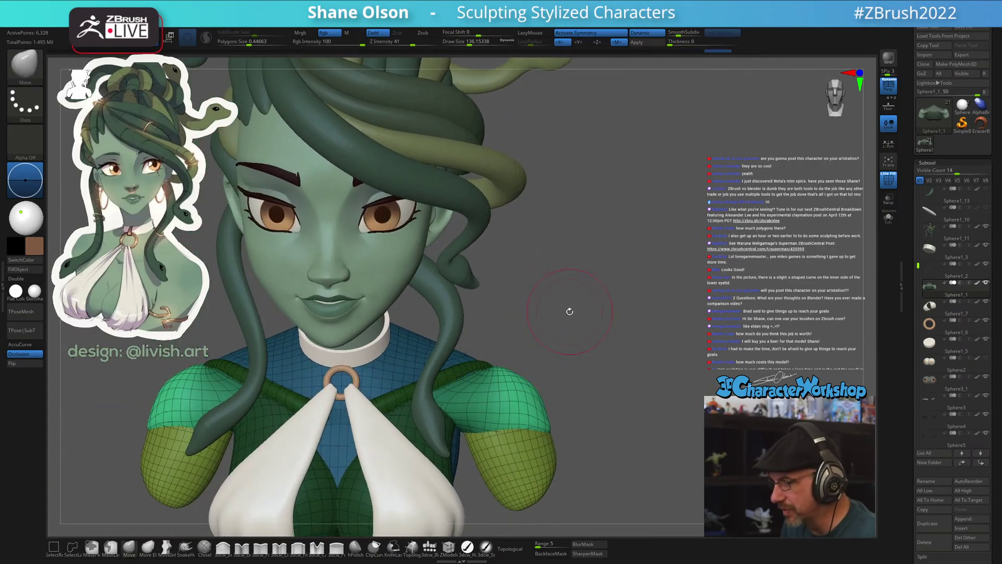
Invert the mask on the torso and arms and clear it
mouse_move(569, 312)
mouse_down()
mouse_move(569, 297)
mouse_move(591, 332)
mouse_move(631, 322)
mouse_up()
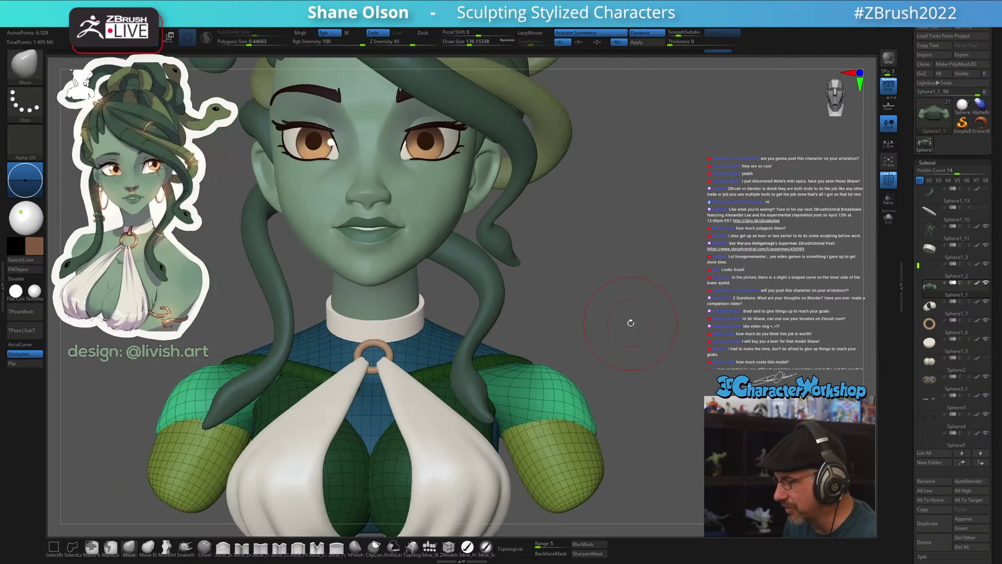
ctrl+click(585, 331)
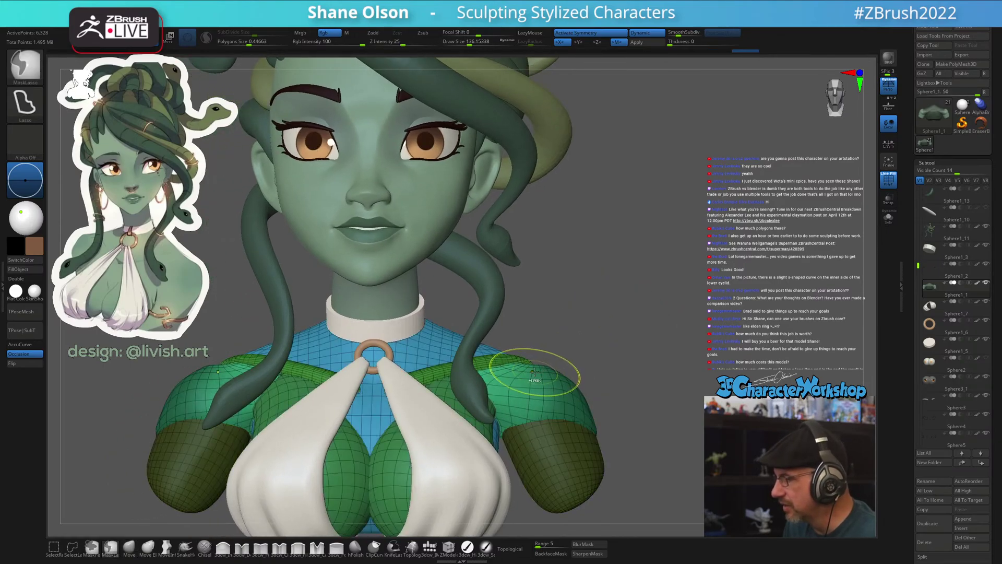
mouse_move(660, 320)
mouse_down()
mouse_move(650, 323)
mouse_move(679, 298)
mouse_move(551, 395)
mouse_up()
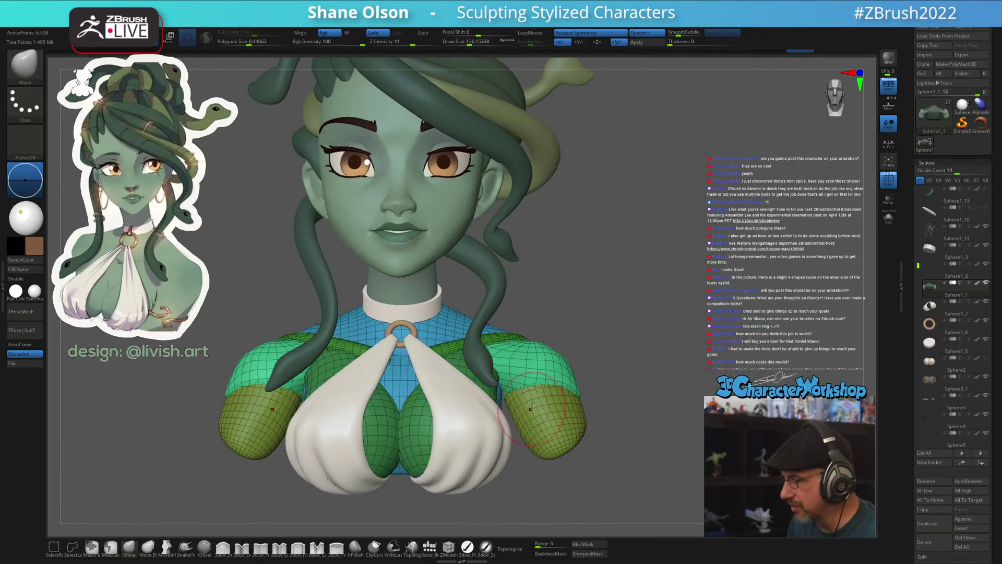
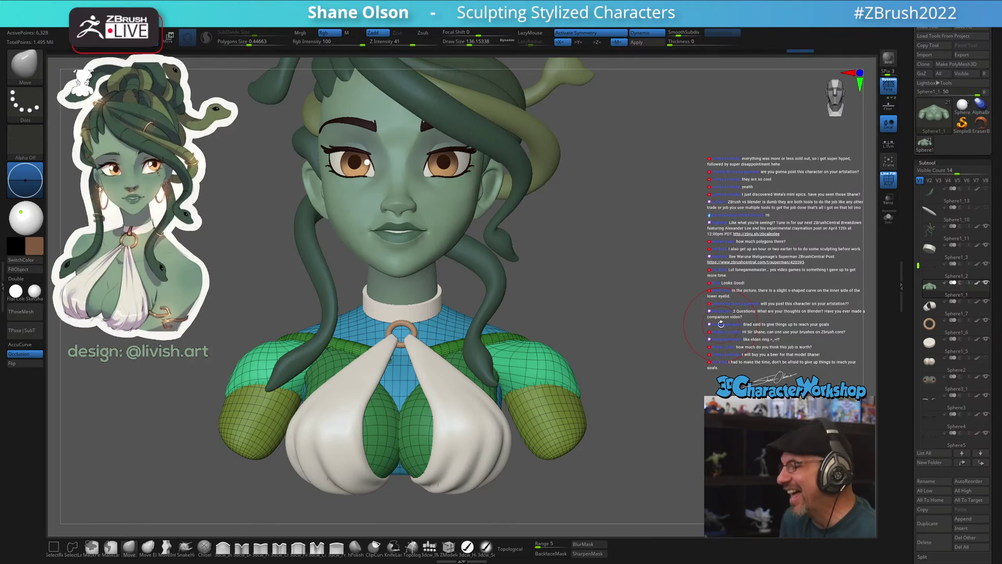
Duplicate the body subtool and isolate the copy with Solo mode
mouse_move(645, 395)
mouse_down()
mouse_move(647, 427)
mouse_move(656, 409)
mouse_up()
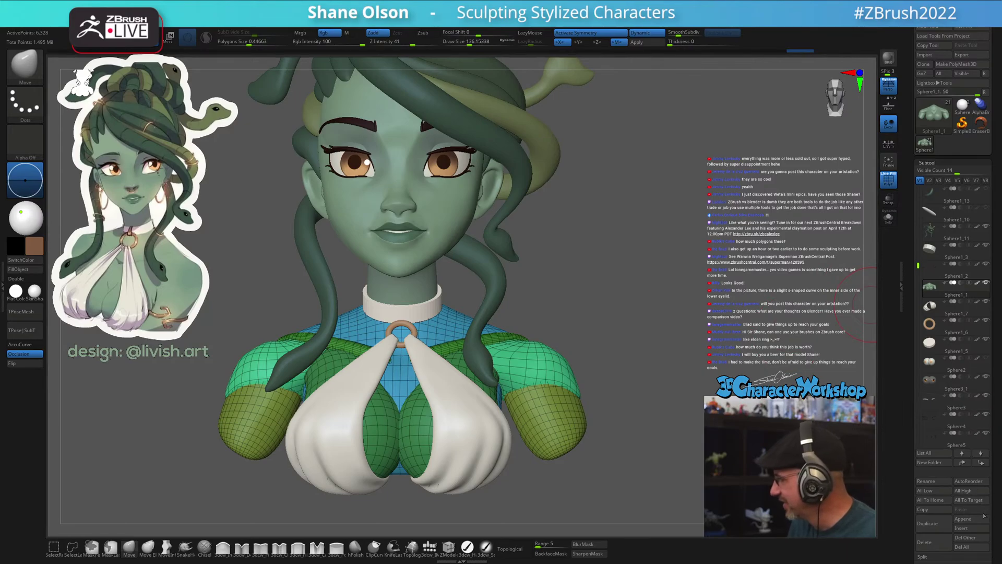
click(928, 523)
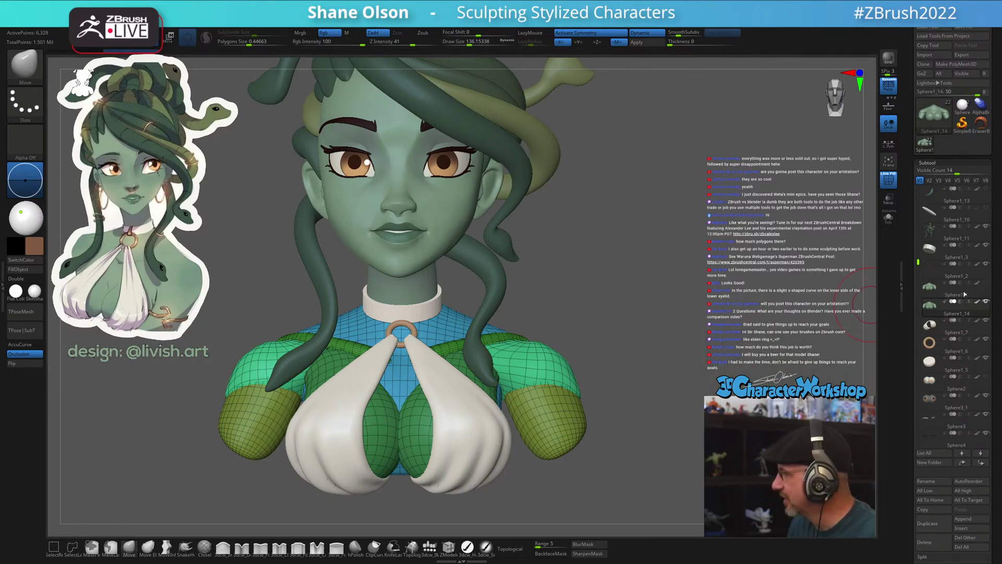
drag(674, 344, 671, 340)
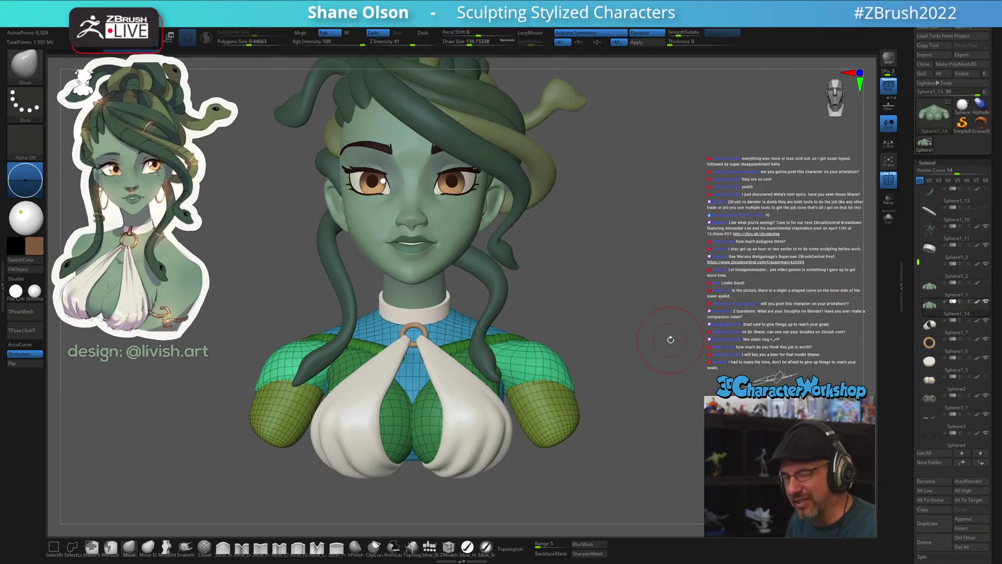
drag(608, 298, 631, 314)
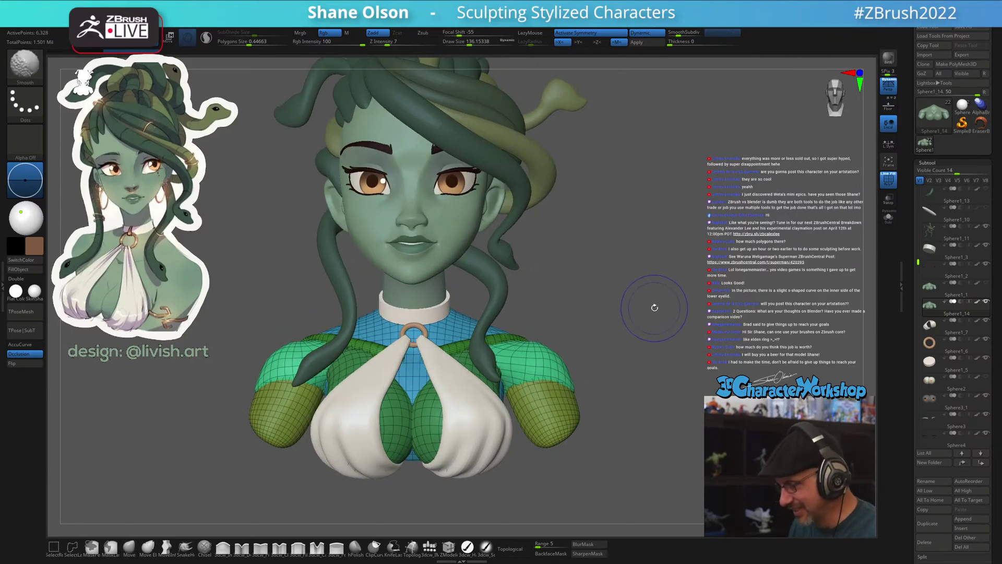
click(889, 217)
mouse_move(660, 265)
mouse_down()
mouse_move(602, 274)
mouse_move(658, 280)
mouse_up()
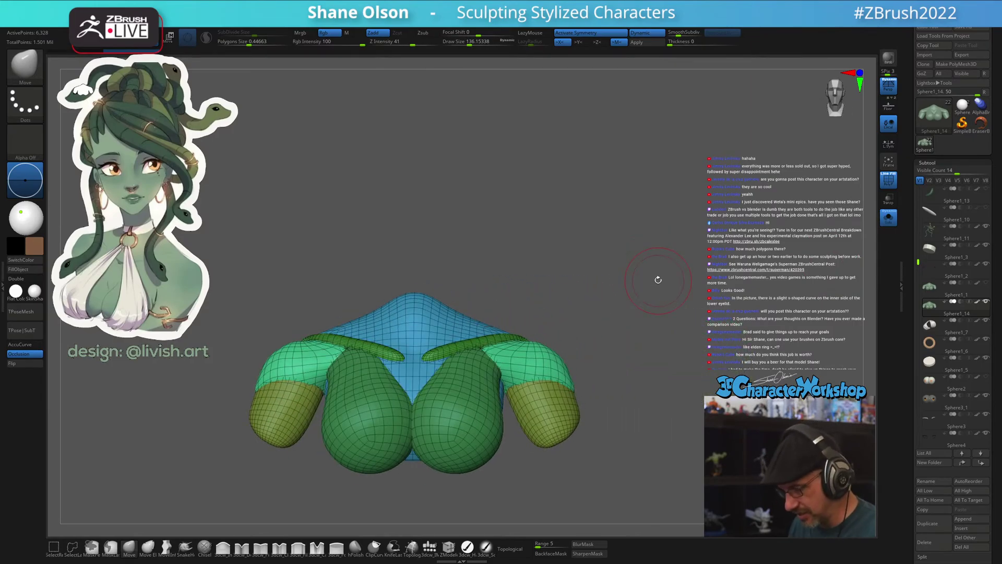
Apply the dynamic subdivision to the duplicated body and delete its lower subdivision levels
click(637, 41)
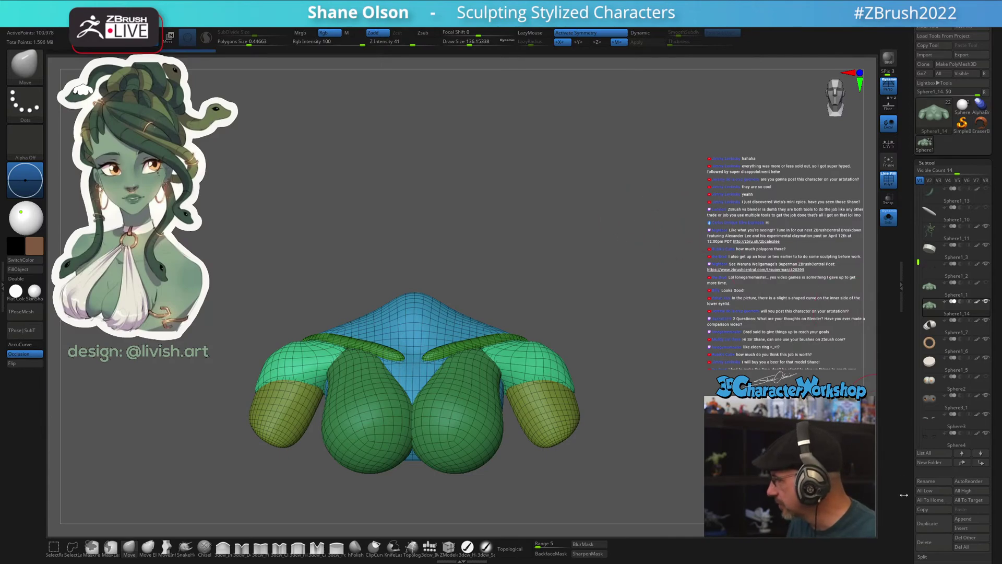
scroll(917, 407, down, 4)
click(933, 459)
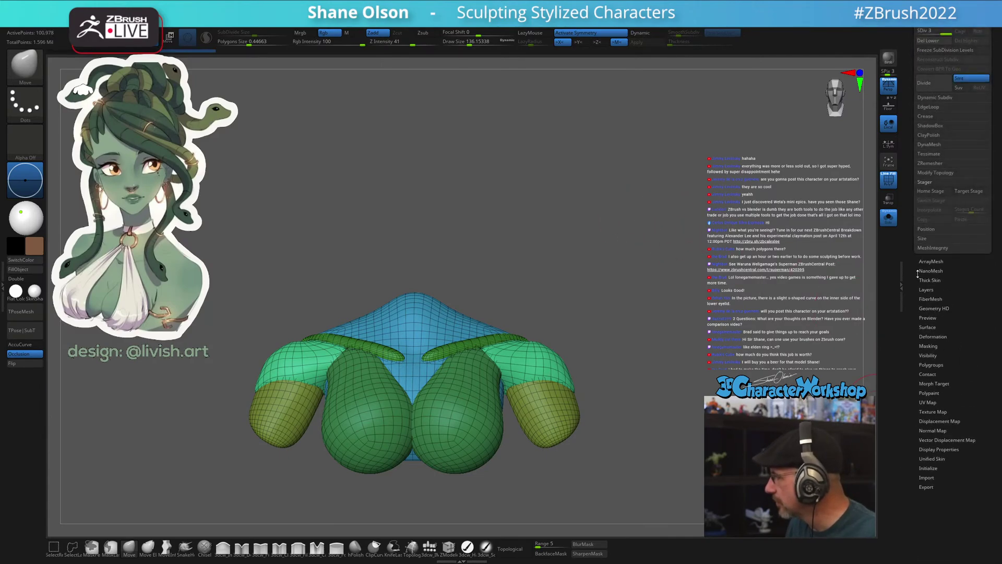
key(ctrl+d)
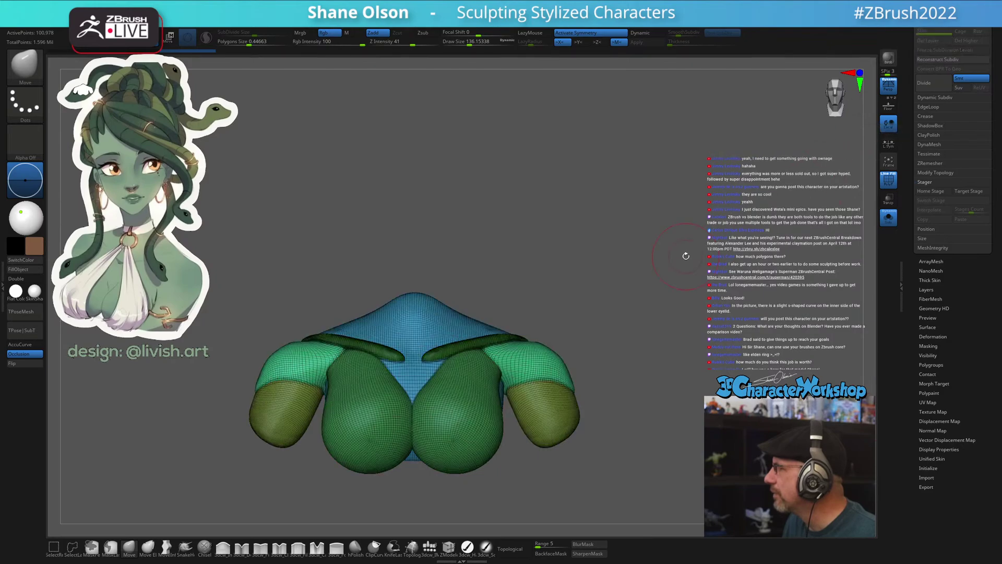
Inspect the separate body volumes and move the transform gizmo to the centre of the duplicated body
drag(643, 284, 663, 252)
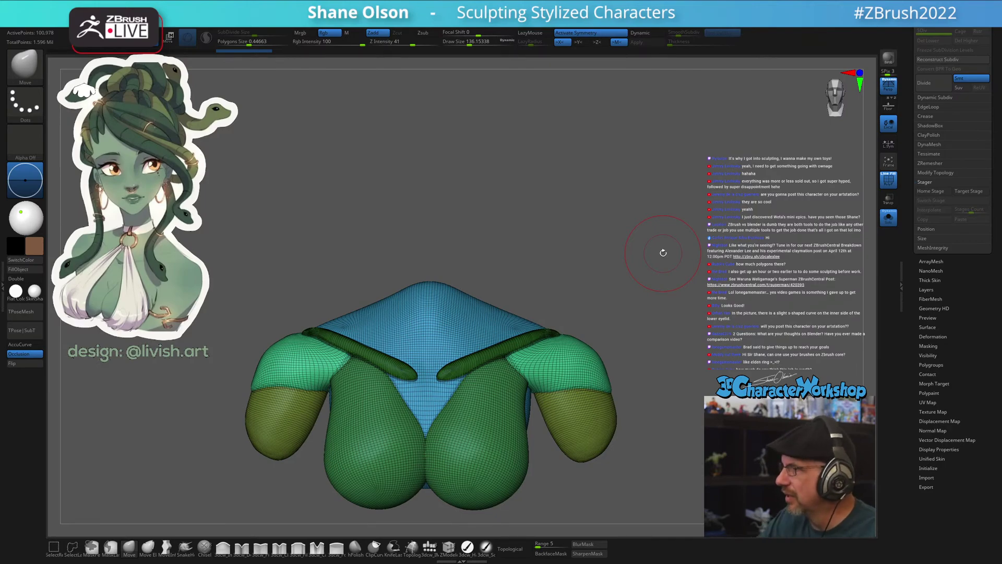
drag(658, 377, 656, 427)
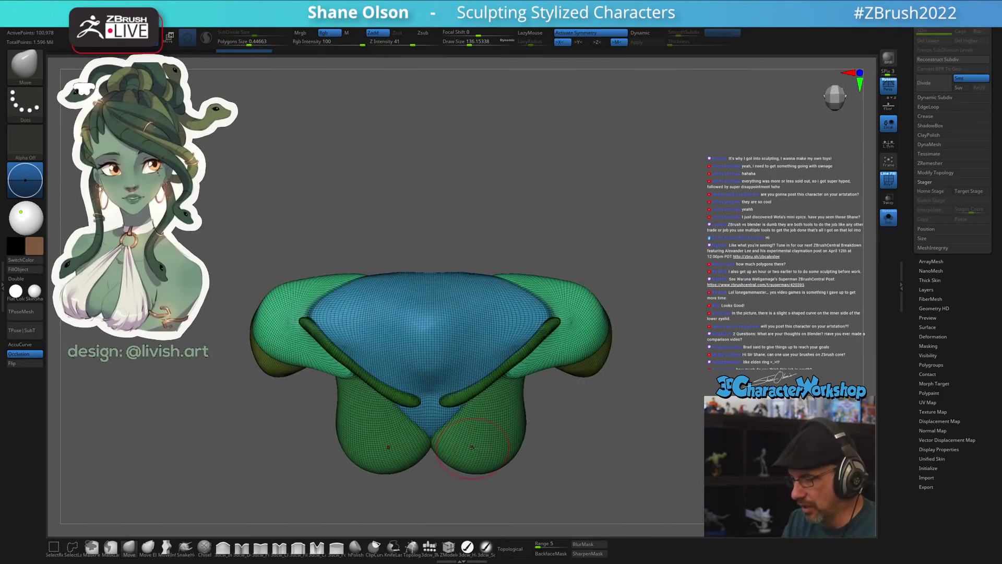
drag(573, 444, 568, 371)
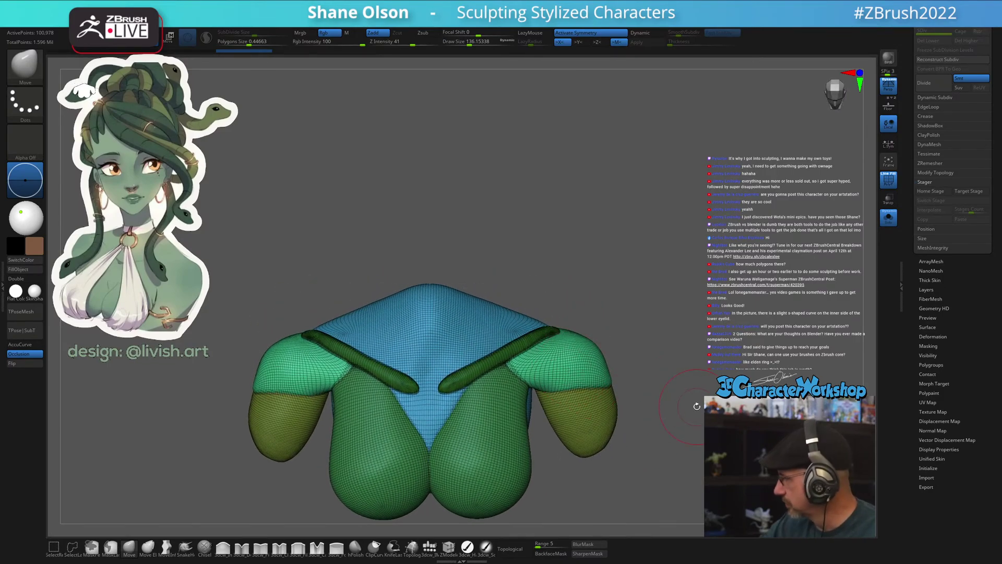
drag(632, 359, 698, 307)
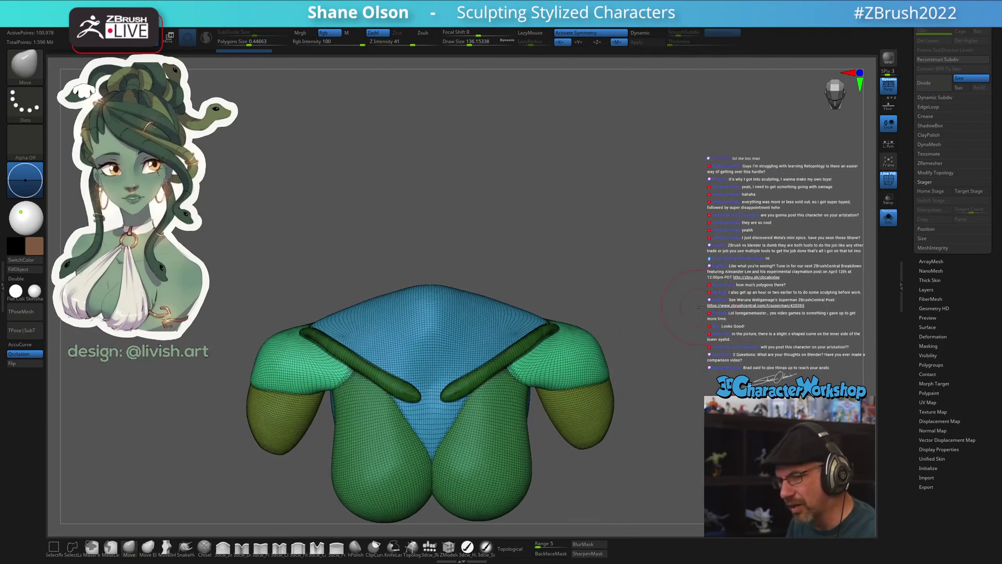
drag(623, 255, 651, 251)
key(space)
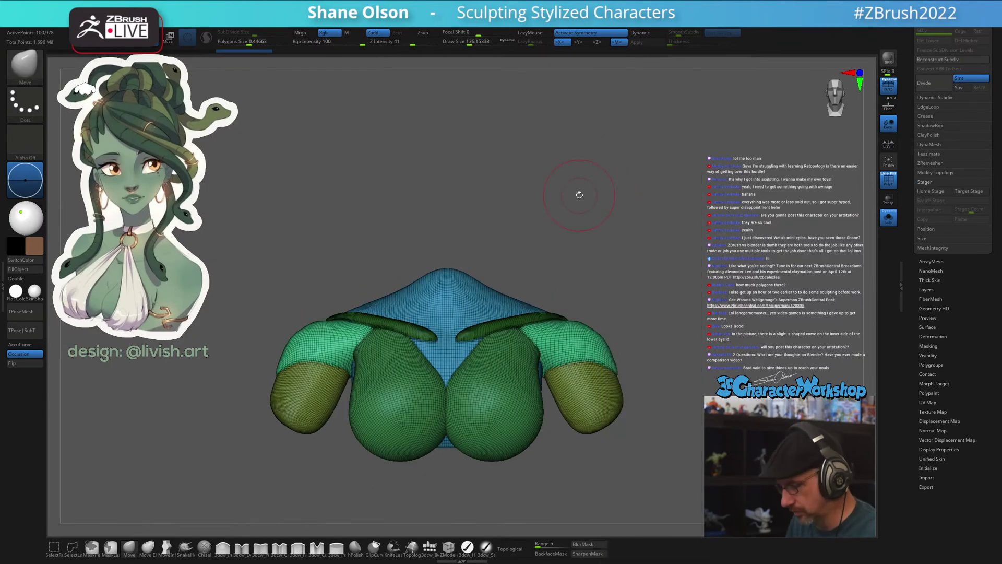
key(w)
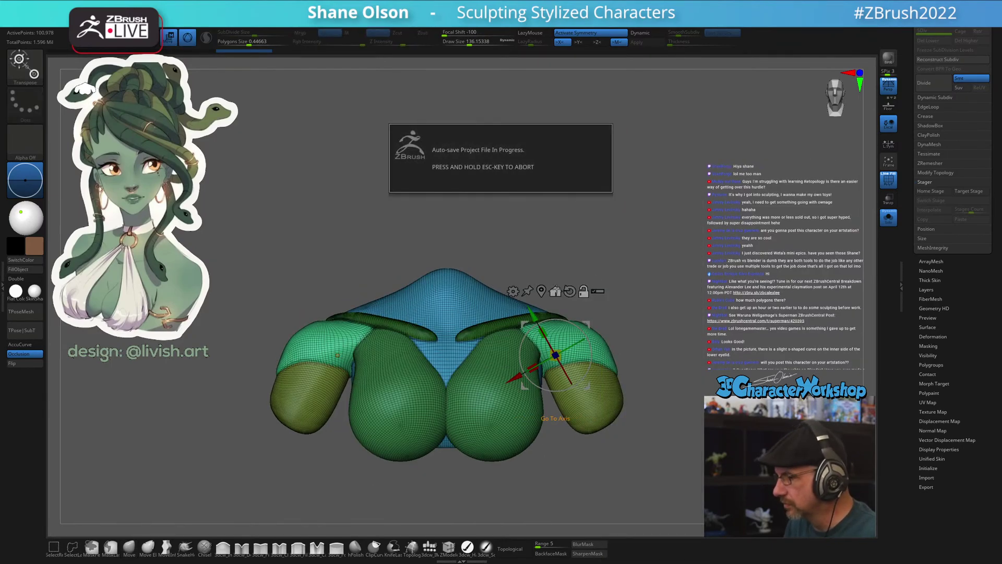
alt+drag(655, 214, 694, 247)
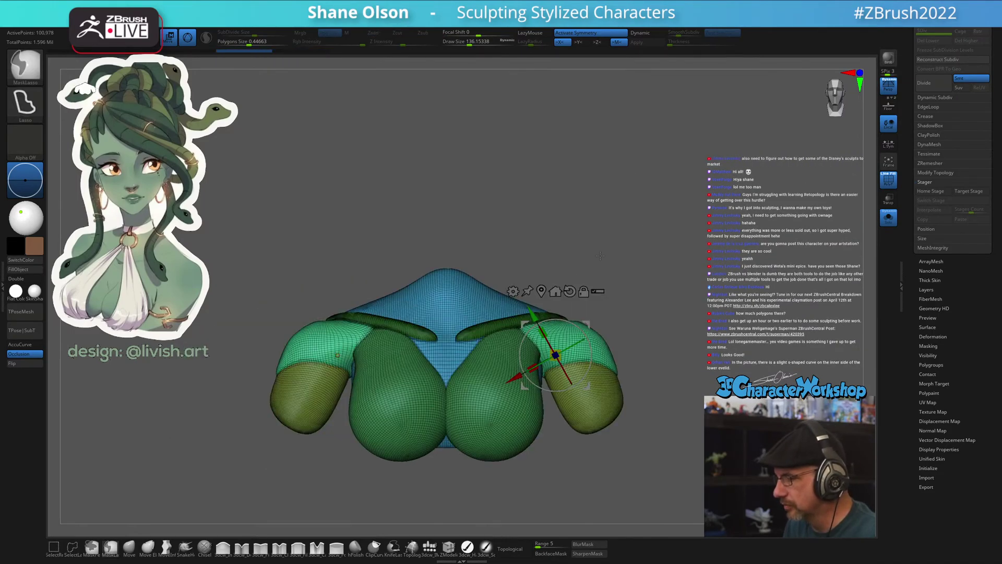
click(555, 291)
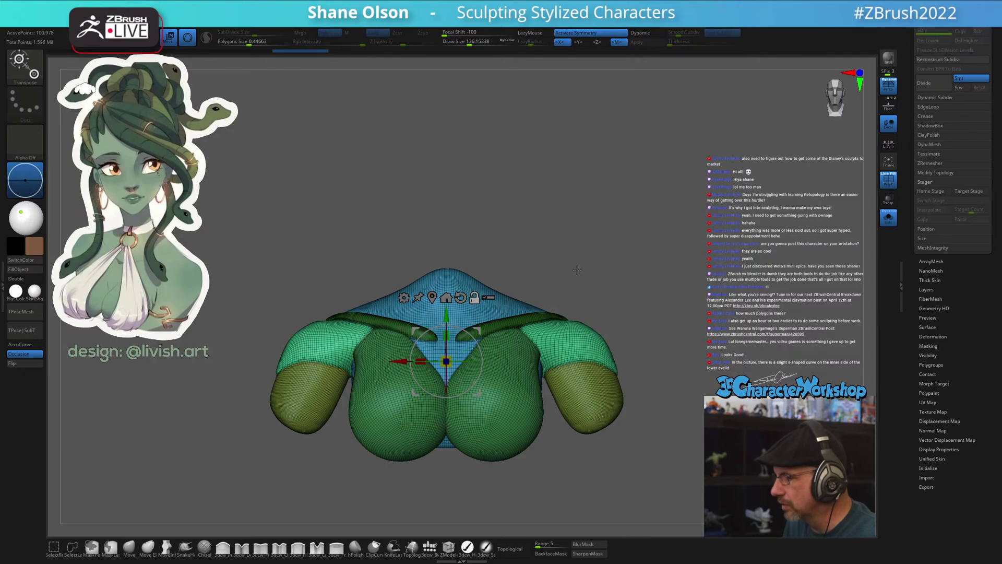
alt+drag(575, 239, 706, 240)
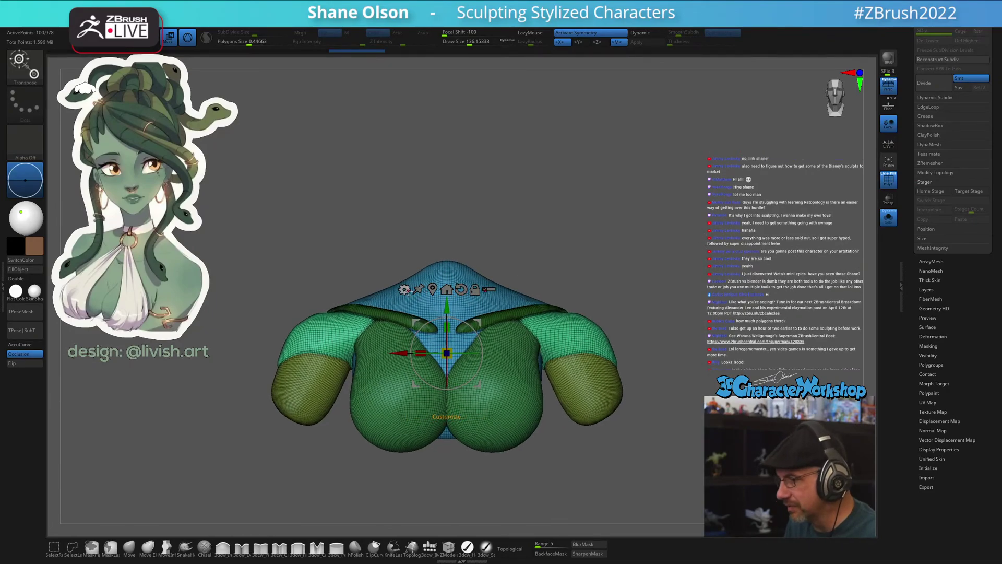
Fuse the torso, arms, collarbones and breasts with Remesh By Union and merge the result into a single polygroup
click(404, 290)
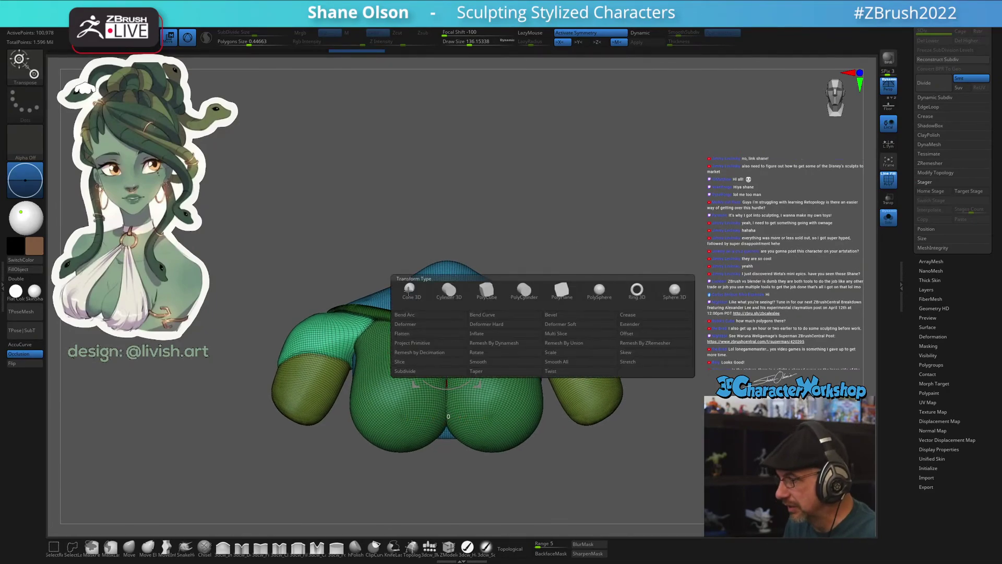
click(557, 343)
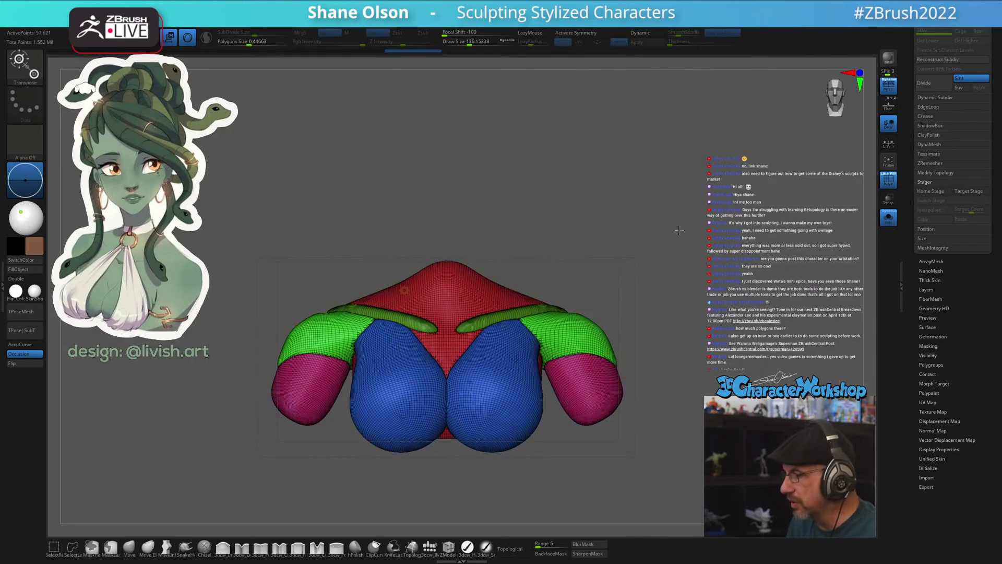
key(shift+f)
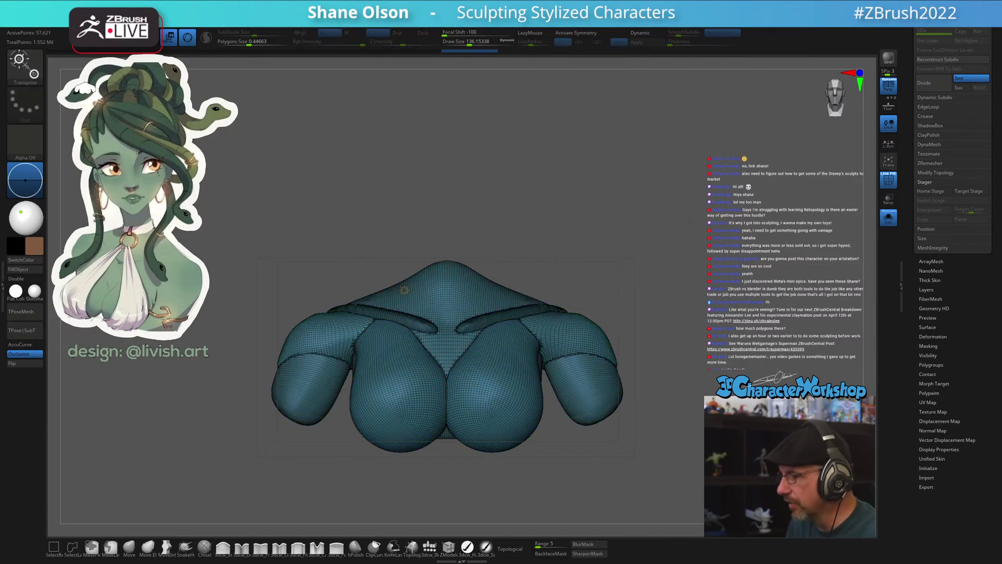
Turn X symmetry back on and ZRemesh the fused body into a lighter, cleaner mesh
ctrl+right_drag(661, 221, 662, 224)
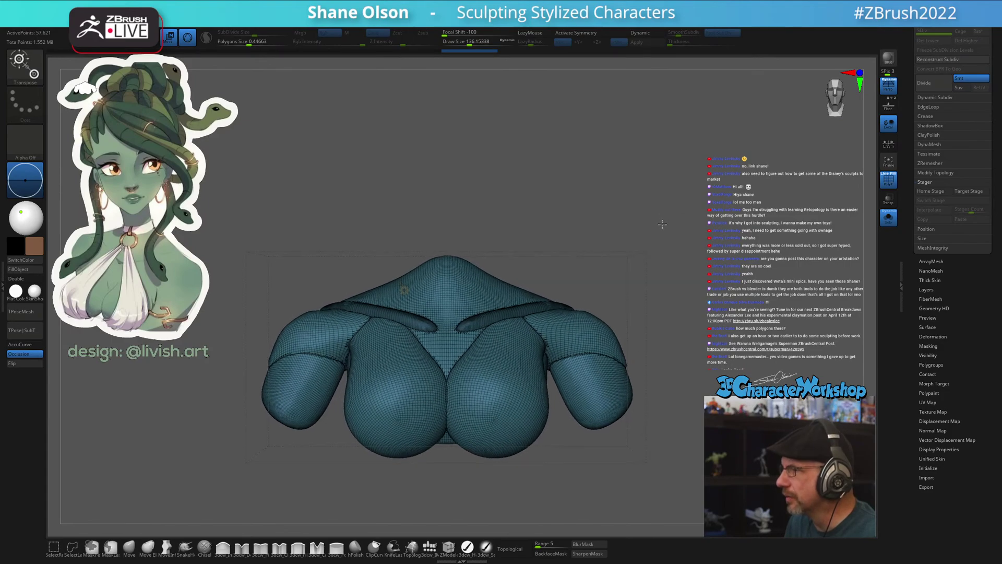
drag(647, 325, 646, 322)
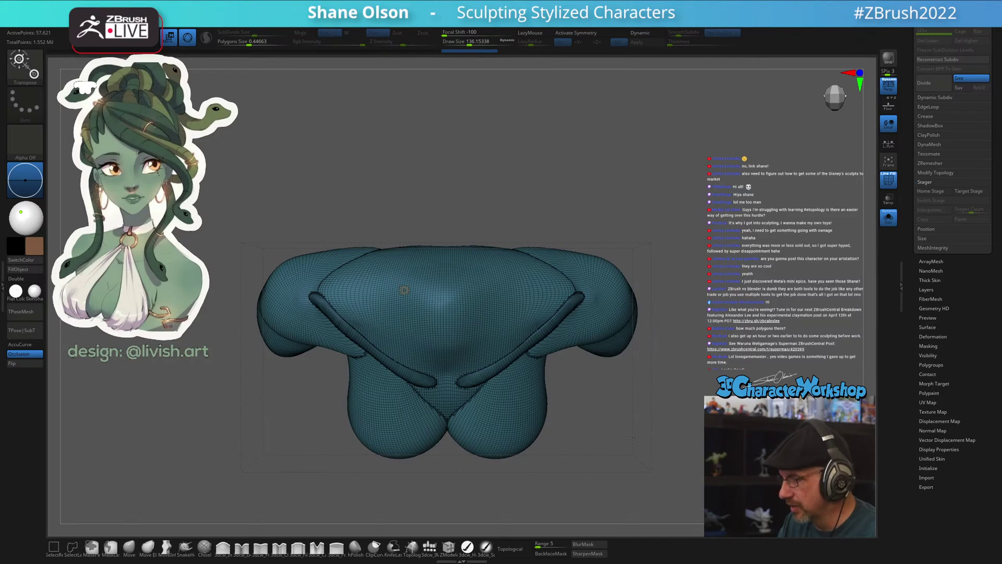
drag(633, 437, 656, 376)
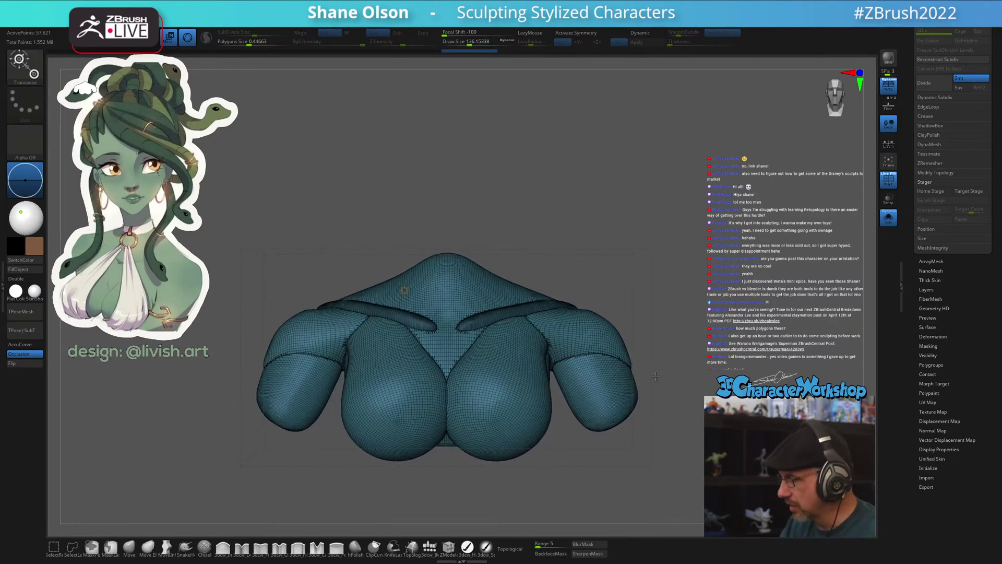
click(405, 289)
click(527, 289)
key(x)
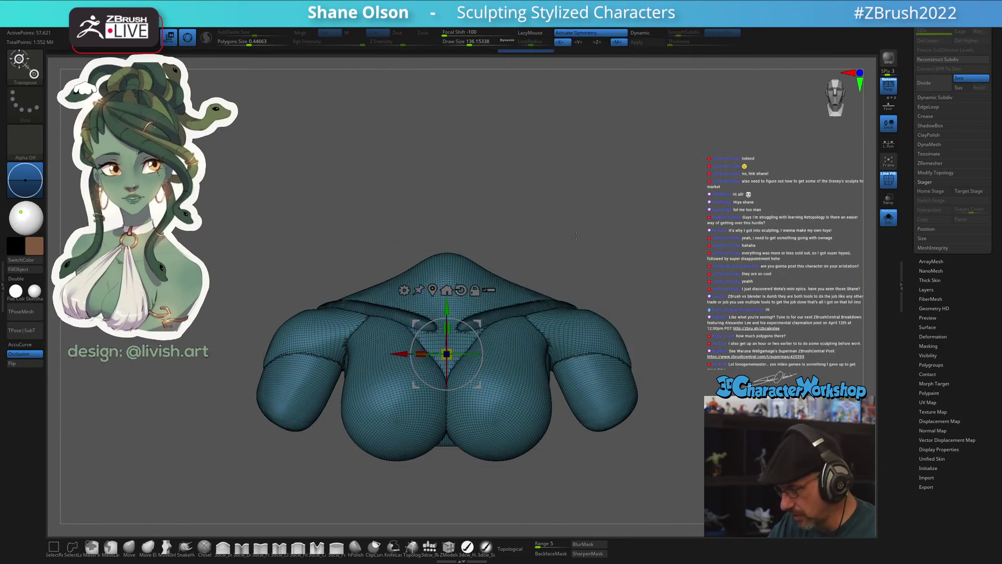
drag(585, 281, 585, 275)
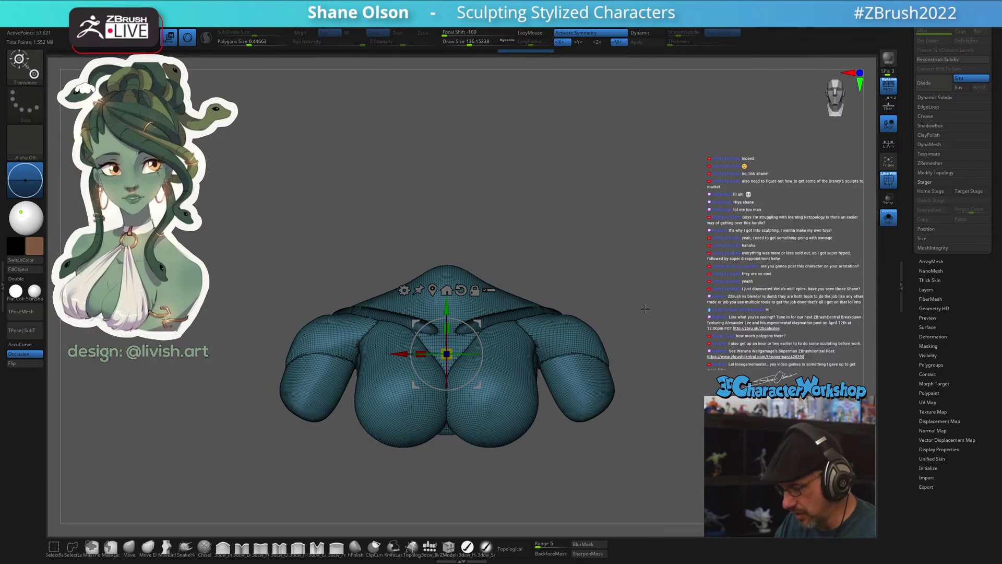
mouse_move(646, 309)
mouse_down()
mouse_move(625, 340)
mouse_move(639, 321)
mouse_up()
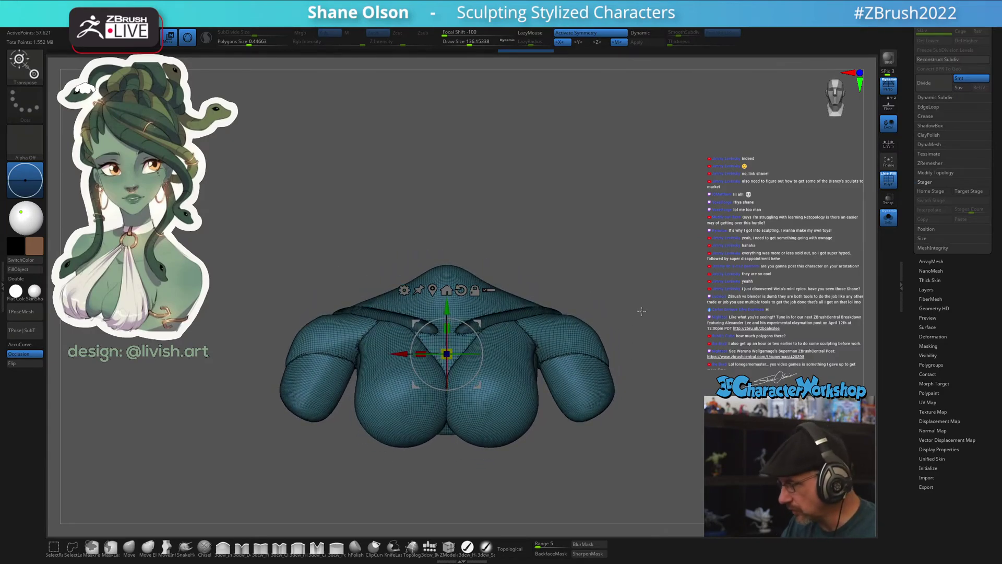
key(space)
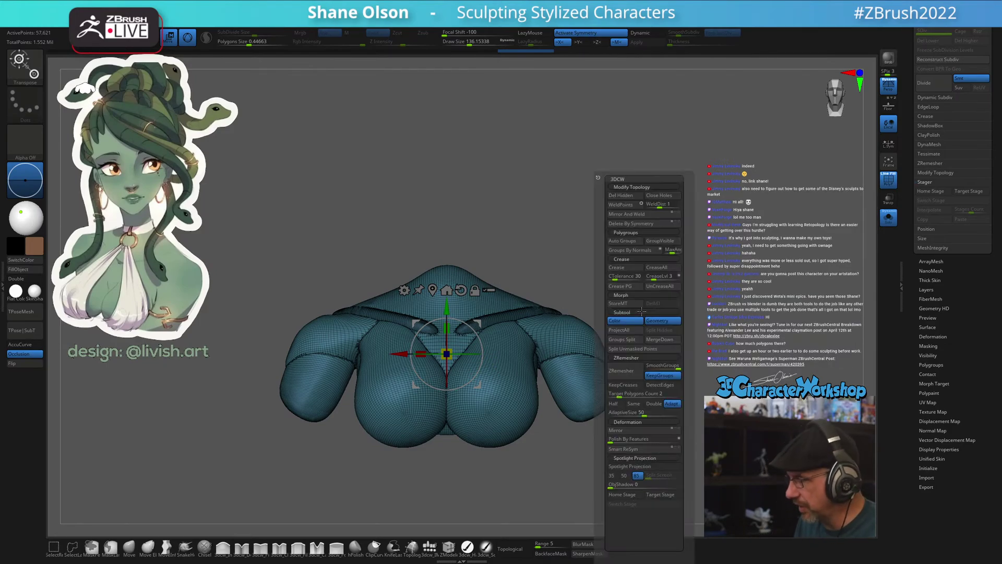
click(630, 393)
key(Return)
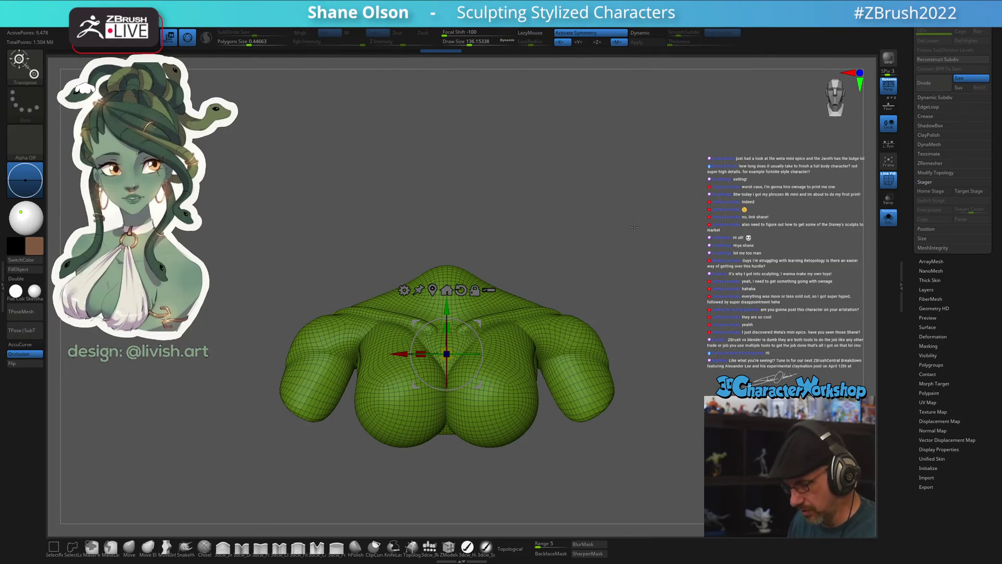
Smooth the shoulder and armpit joints of the remeshed body at a draw size of about 167 and set the Z intensity to 75
key(q)
mouse_move(635, 227)
mouse_down()
mouse_move(608, 243)
mouse_move(650, 372)
mouse_move(666, 363)
mouse_up()
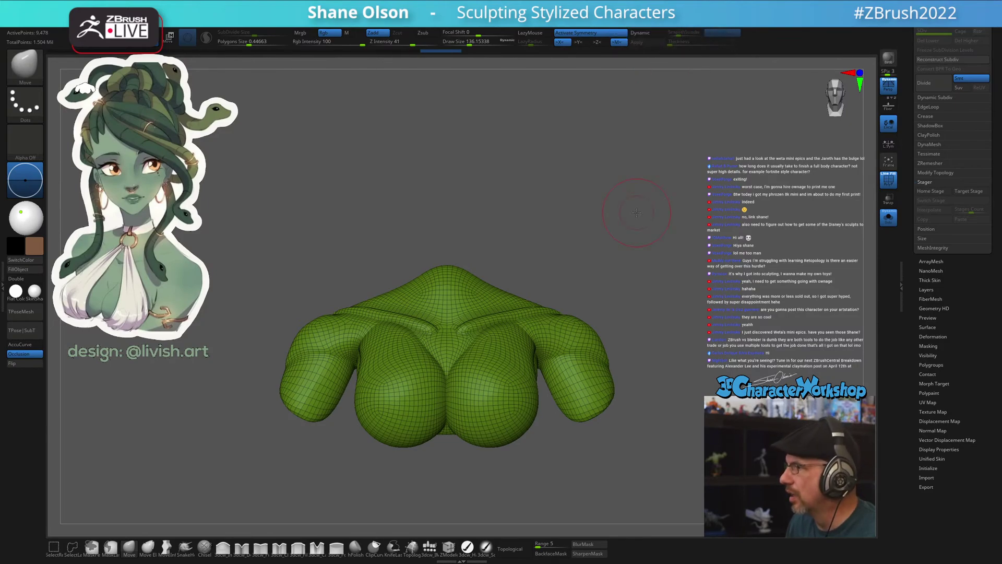
drag(636, 212, 669, 369)
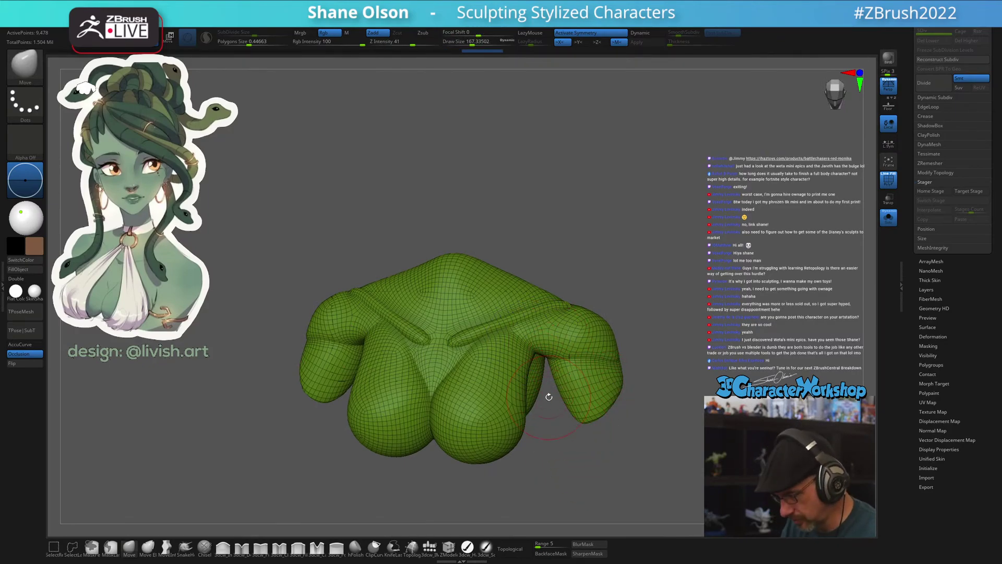
drag(549, 397, 537, 402)
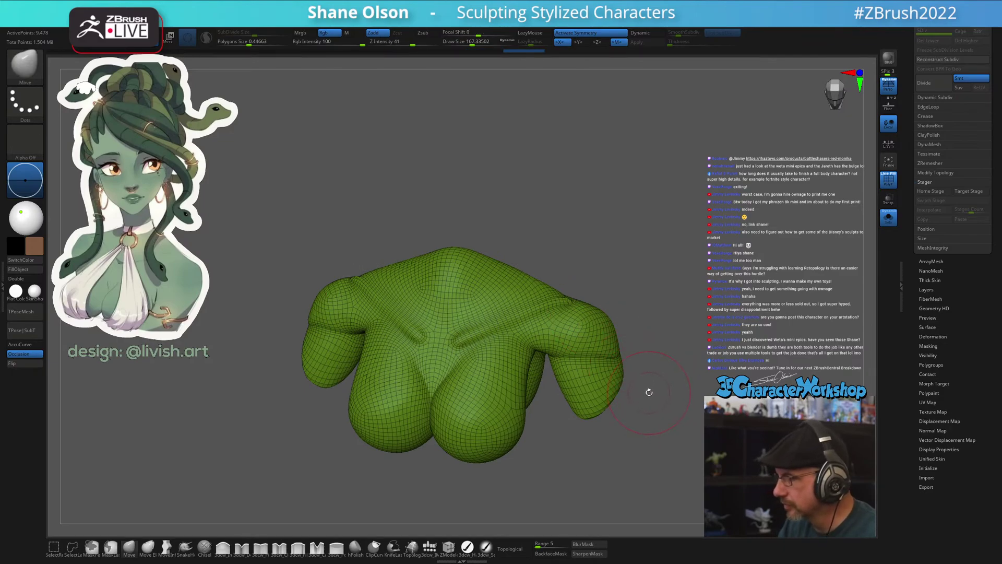
click(389, 41)
text(75)
drag(652, 250, 653, 308)
mouse_move(651, 351)
mouse_down()
mouse_move(695, 374)
mouse_move(663, 366)
mouse_move(696, 451)
mouse_move(660, 464)
mouse_up()
drag(630, 318, 617, 337)
Mask the torso so only both arms stay free, blur the mask edge and place the transform gizmo at the shoulder joint
key(ctrl)
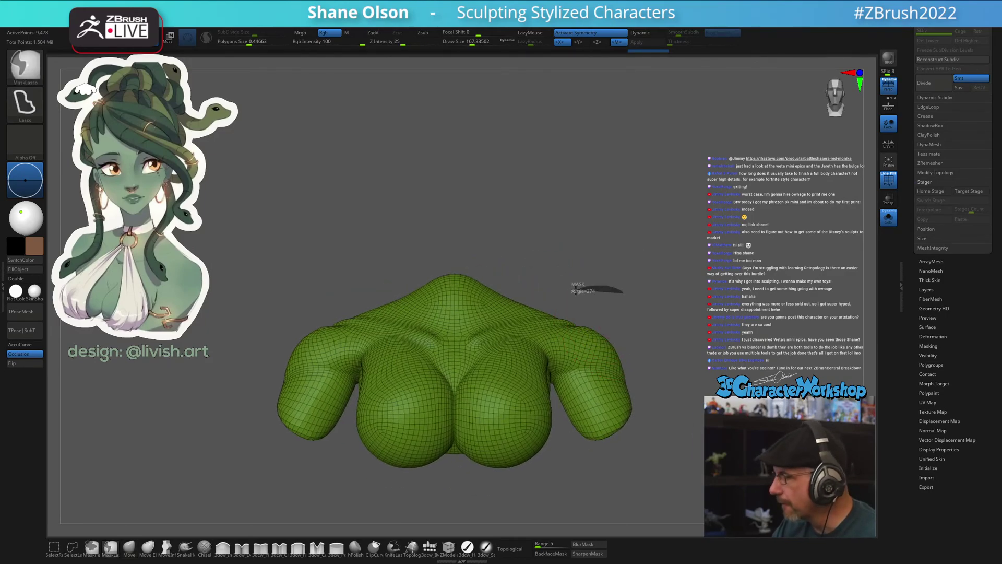
mouse_move(566, 436)
ctrl+mouse_down()
mouse_move(660, 522)
mouse_move(569, 438)
ctrl+mouse_up()
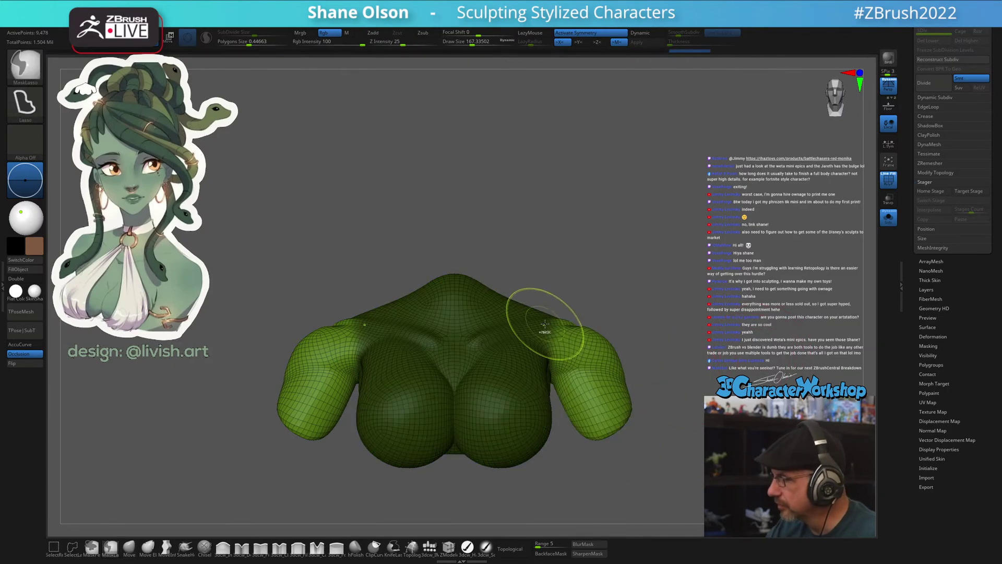
ctrl+click(578, 287)
ctrl+click(655, 378)
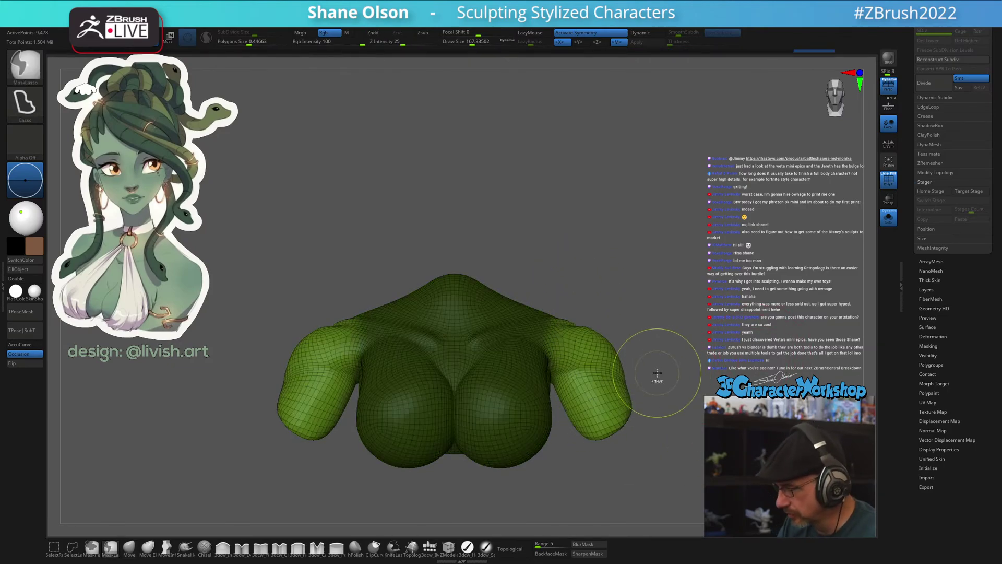
key(w)
click(549, 338)
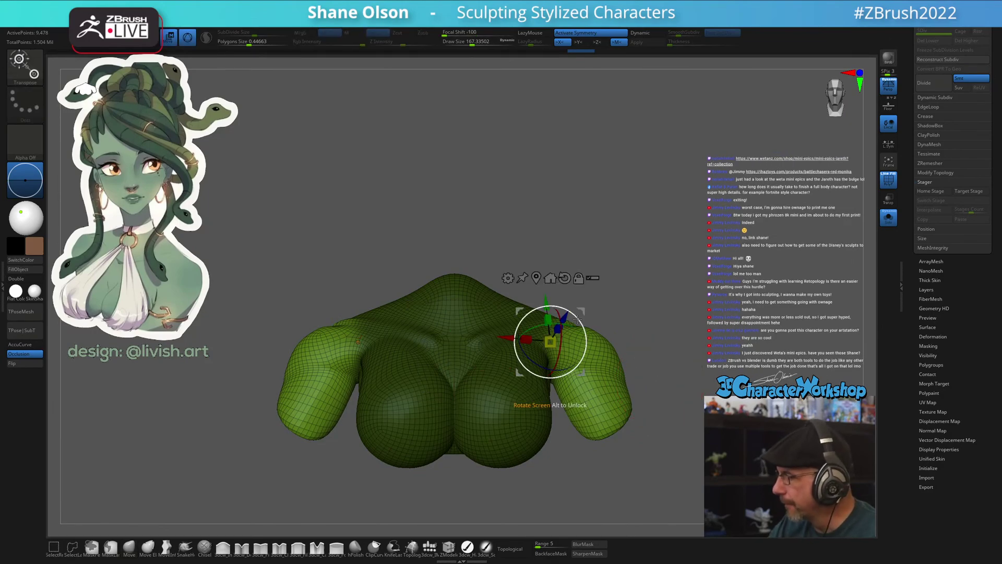
Rotate both unmasked arms down against the sides of the torso and shift the gizmo pivot lower along the armpit
drag(579, 321, 585, 337)
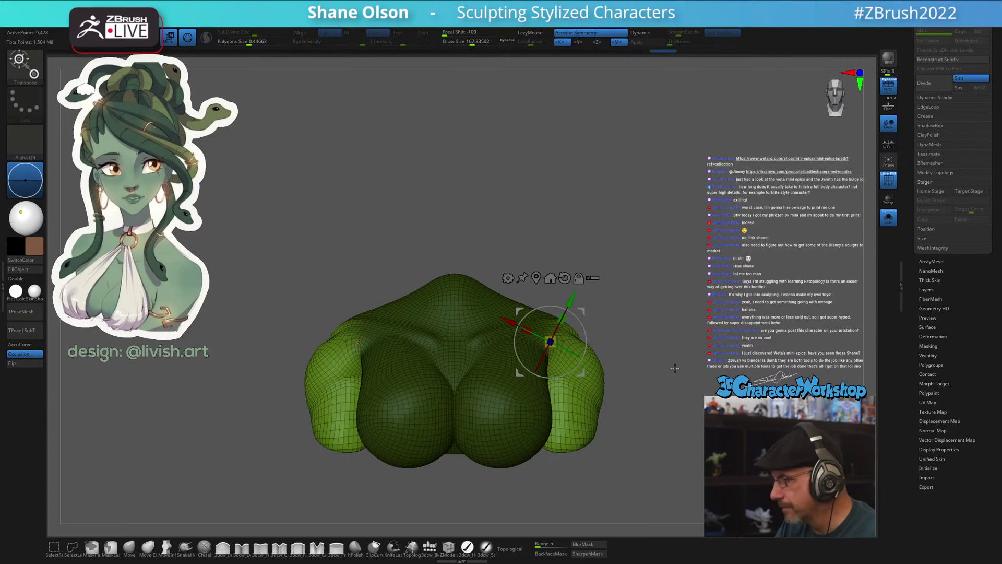
mouse_move(685, 360)
mouse_down()
mouse_move(628, 367)
mouse_move(685, 364)
mouse_up()
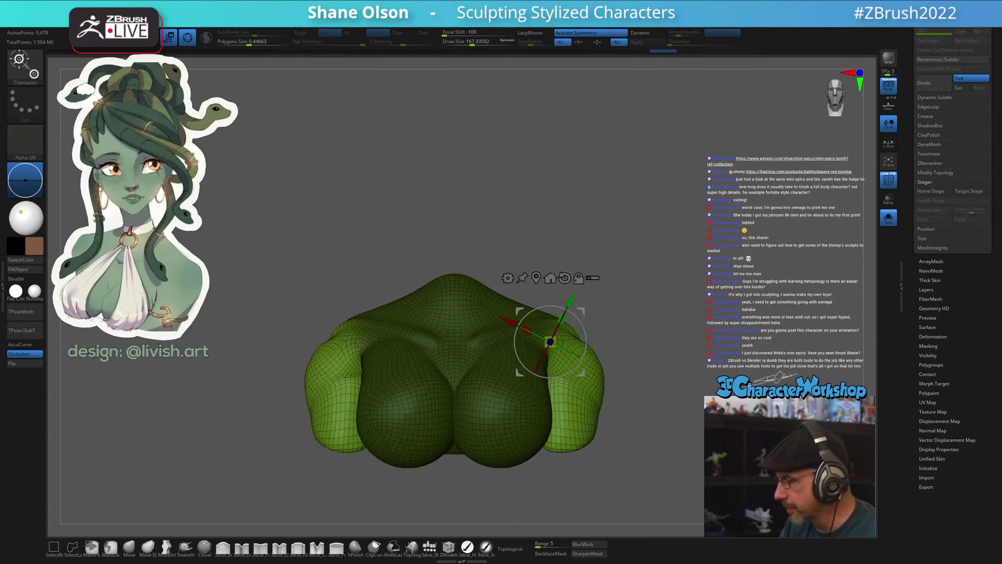
alt+drag(583, 308, 585, 329)
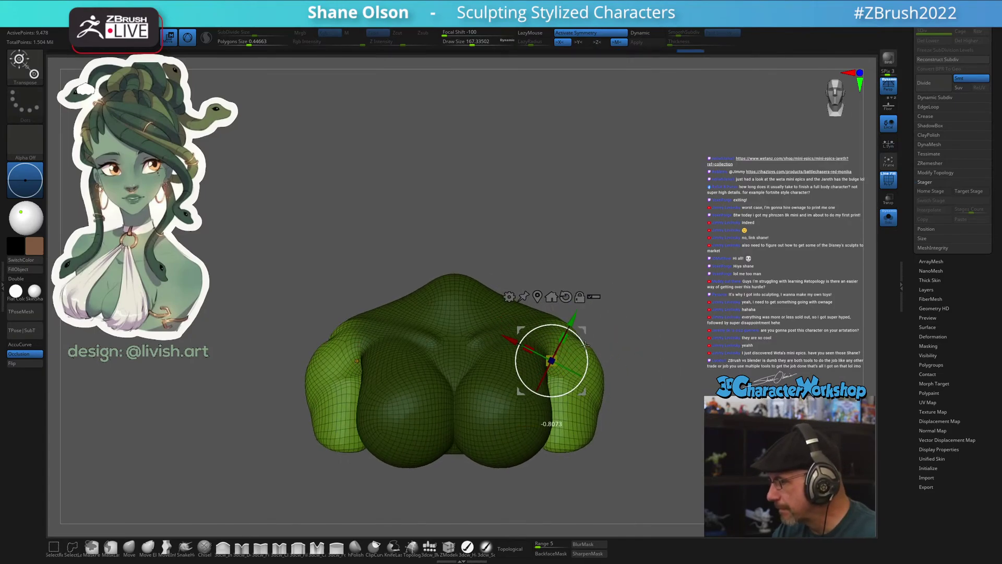
Reshape the outer shoulders with the Move brush at a draw size of about 192 and clear the torso mask
click(132, 547)
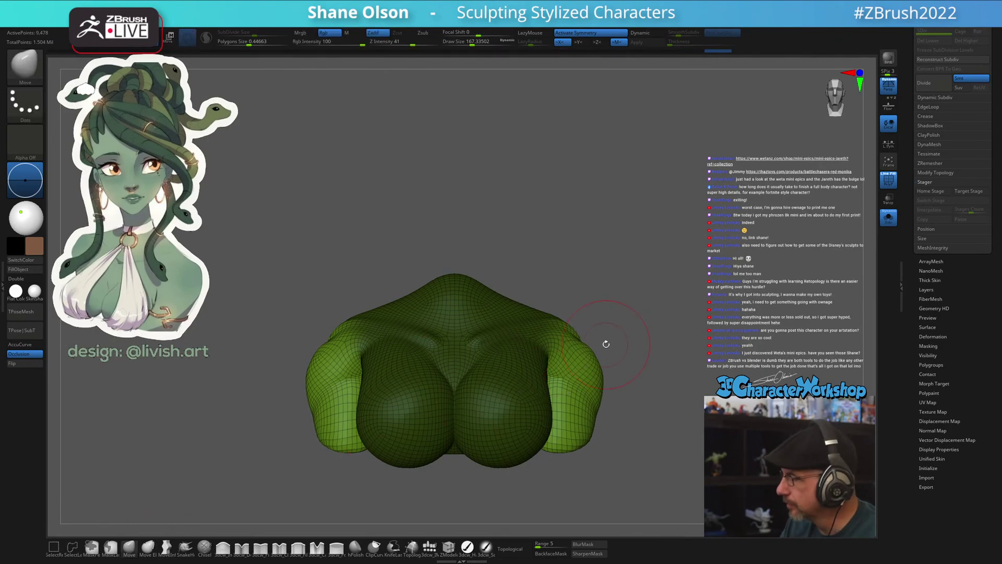
drag(606, 344, 608, 320)
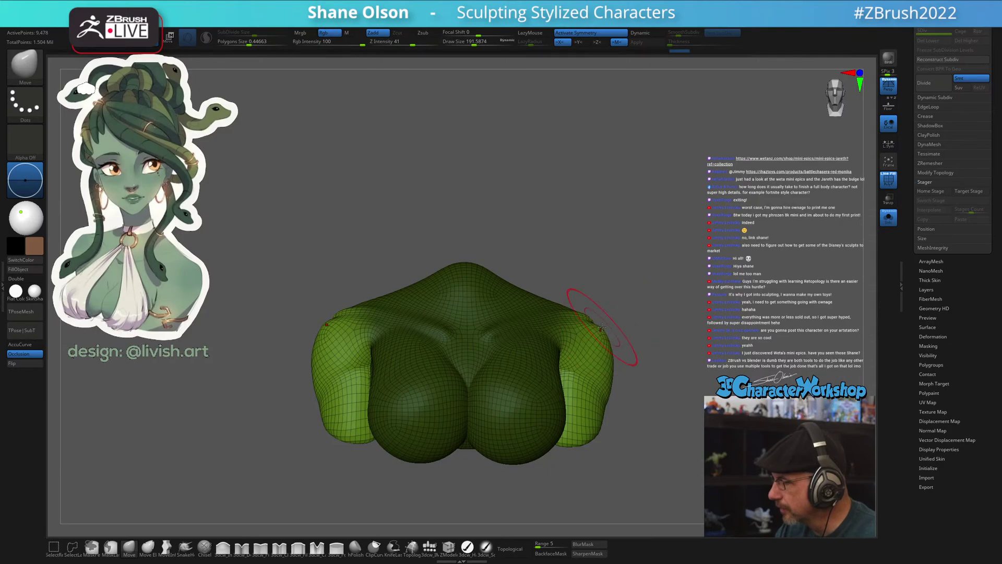
mouse_move(613, 357)
mouse_down()
mouse_move(649, 314)
mouse_move(630, 334)
mouse_move(588, 303)
mouse_up()
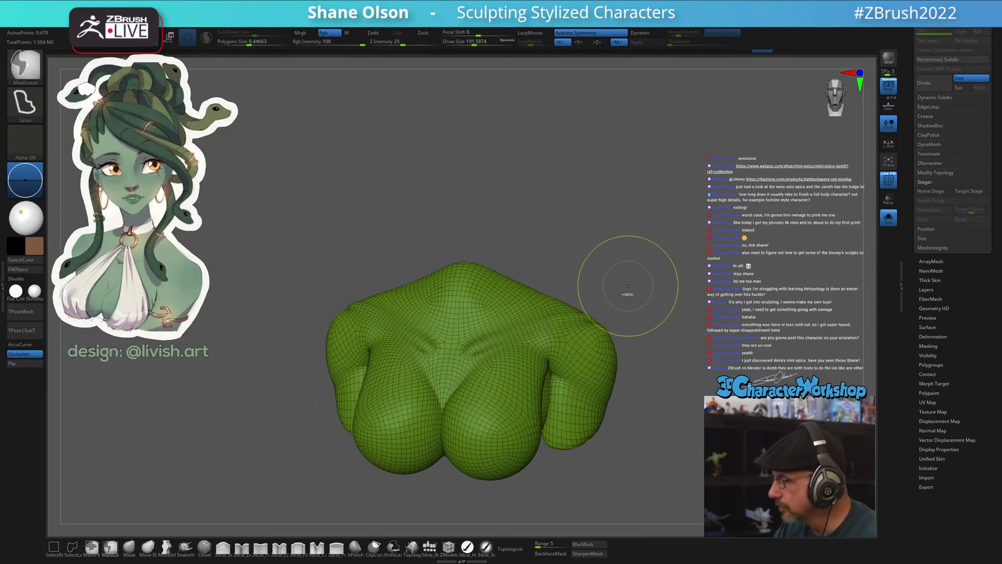
drag(637, 275, 689, 380)
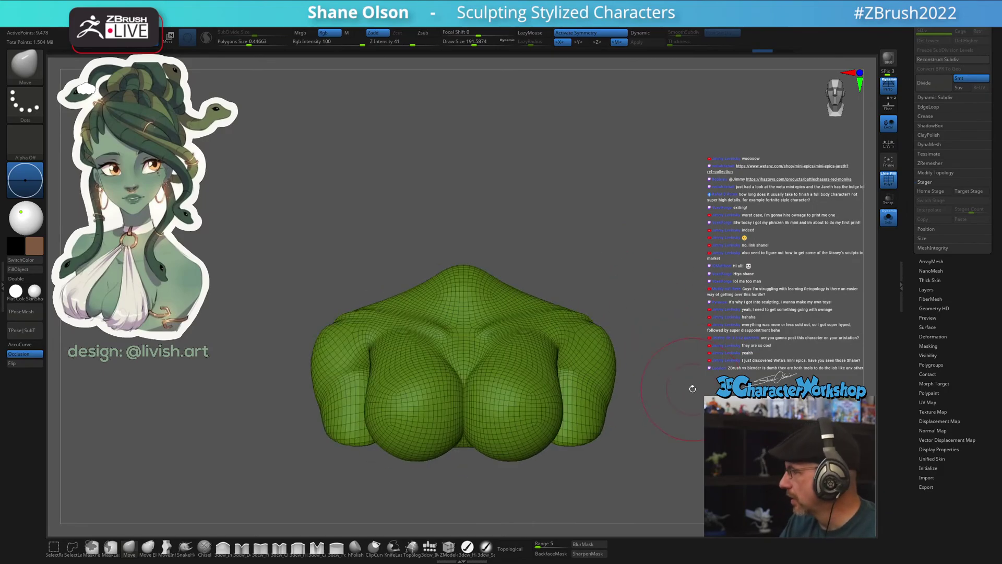
Hide the polyframe and turn on the Dynamic Subdiv preview to check the reposed body from the side and front
key(shift+f)
drag(699, 326, 660, 313)
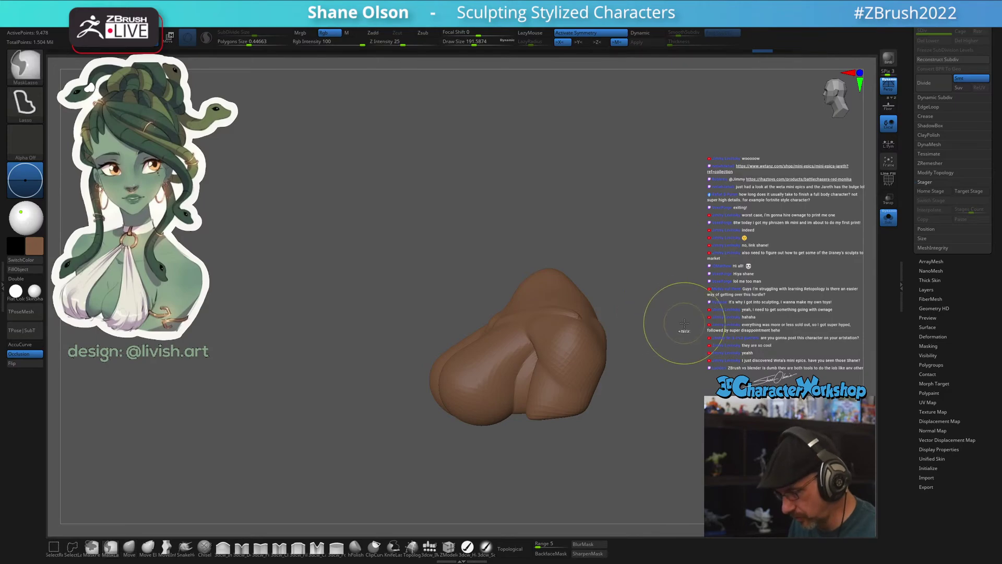
key(d)
drag(620, 213, 654, 207)
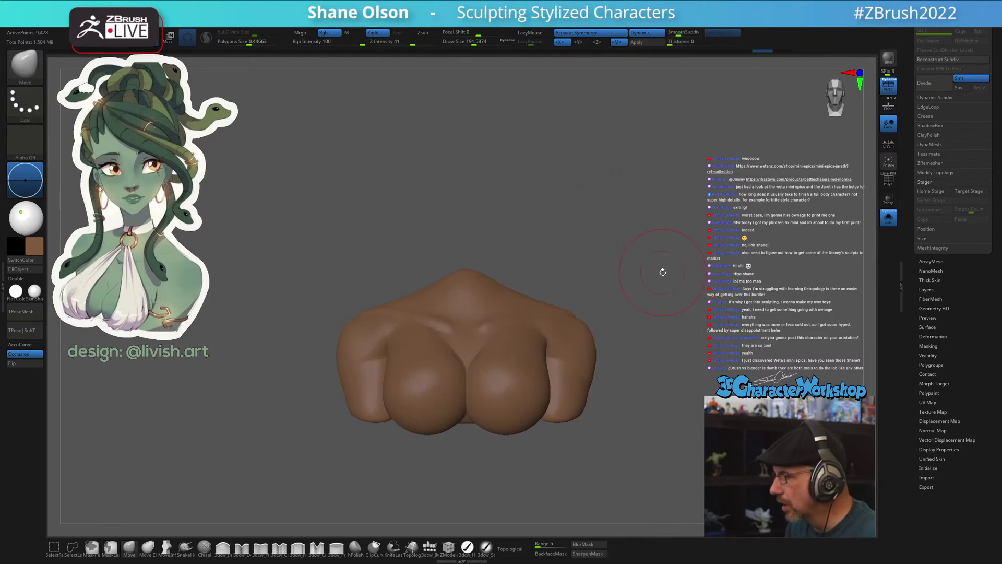
mouse_move(663, 272)
mouse_down()
mouse_move(655, 281)
mouse_move(668, 291)
mouse_up()
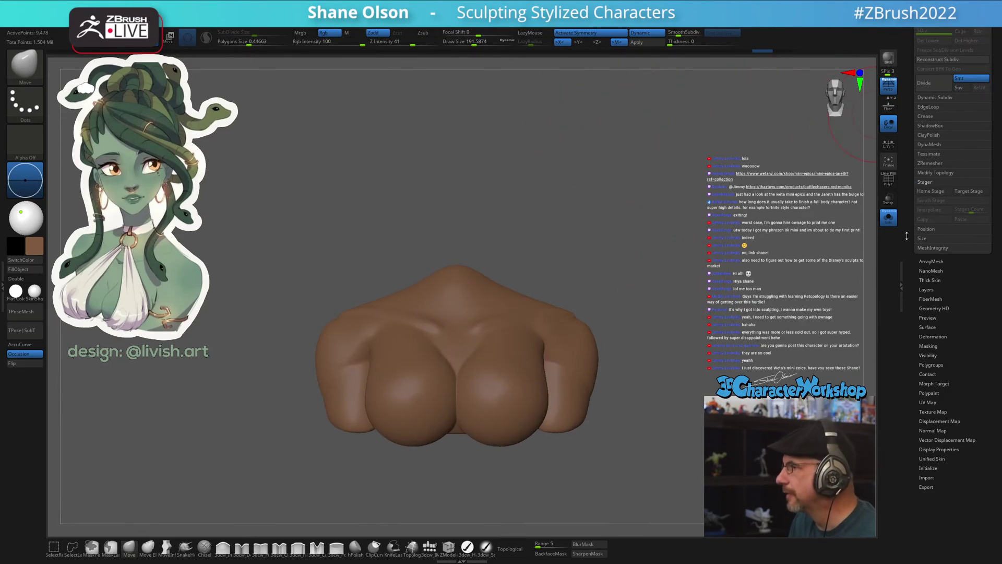
Sample the green skin colour from the original body subtool and fill the remeshed body with it
scroll(946, 137, up, 3)
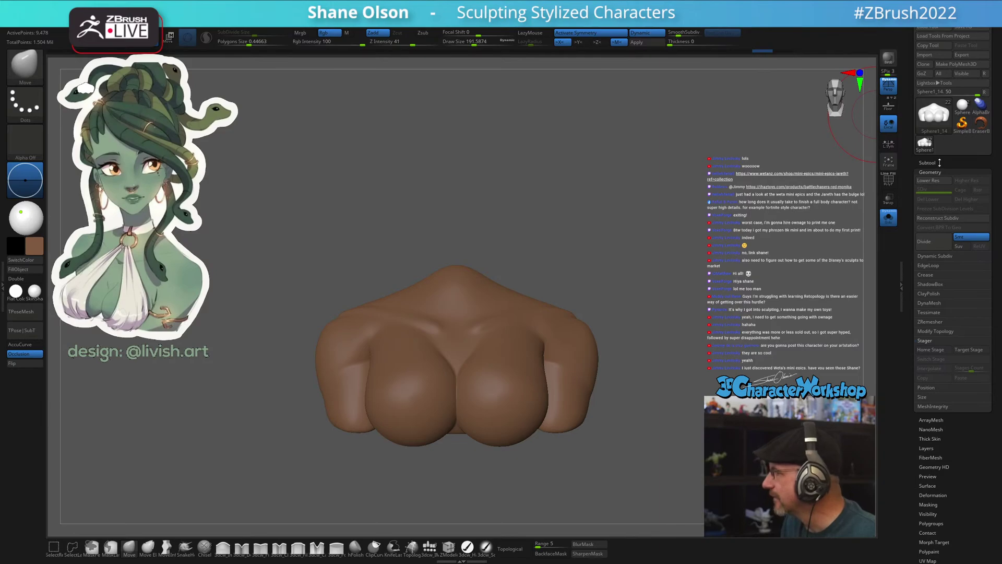
click(940, 163)
click(940, 199)
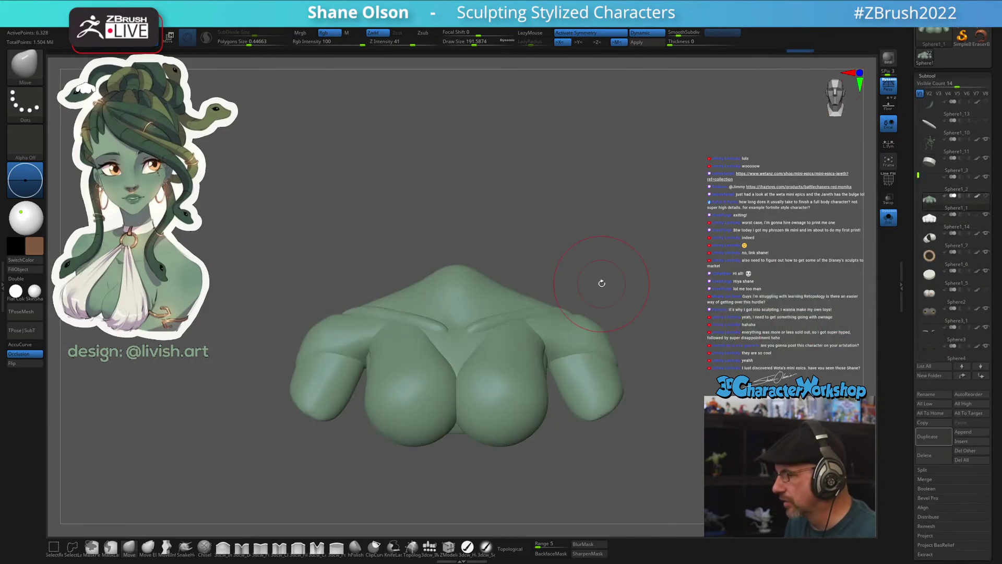
key(c)
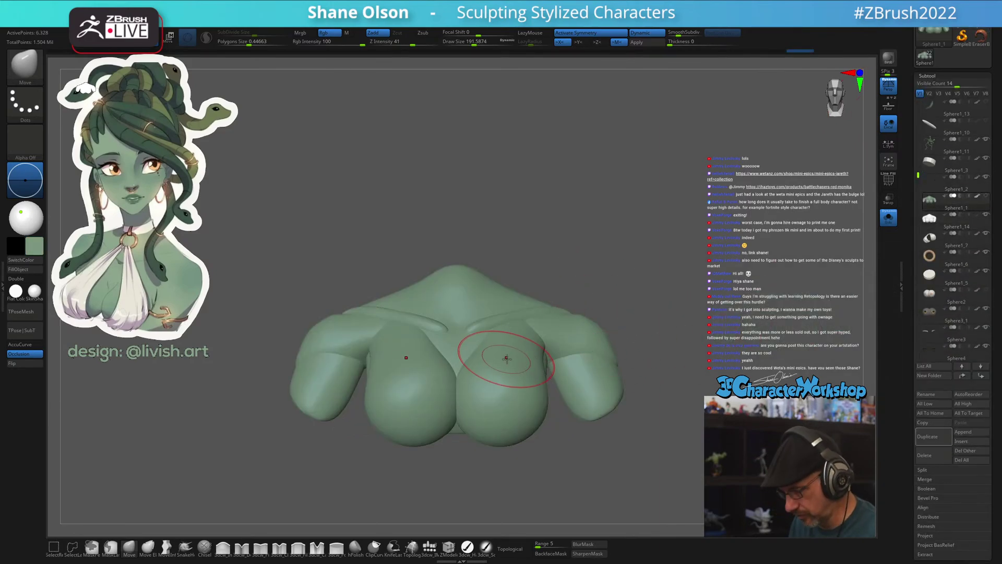
click(934, 218)
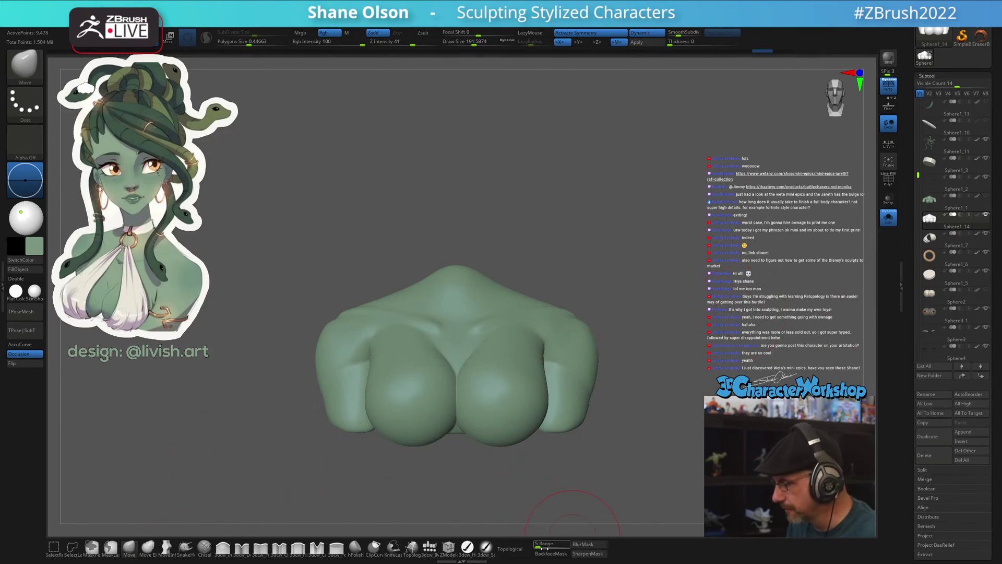
click(472, 549)
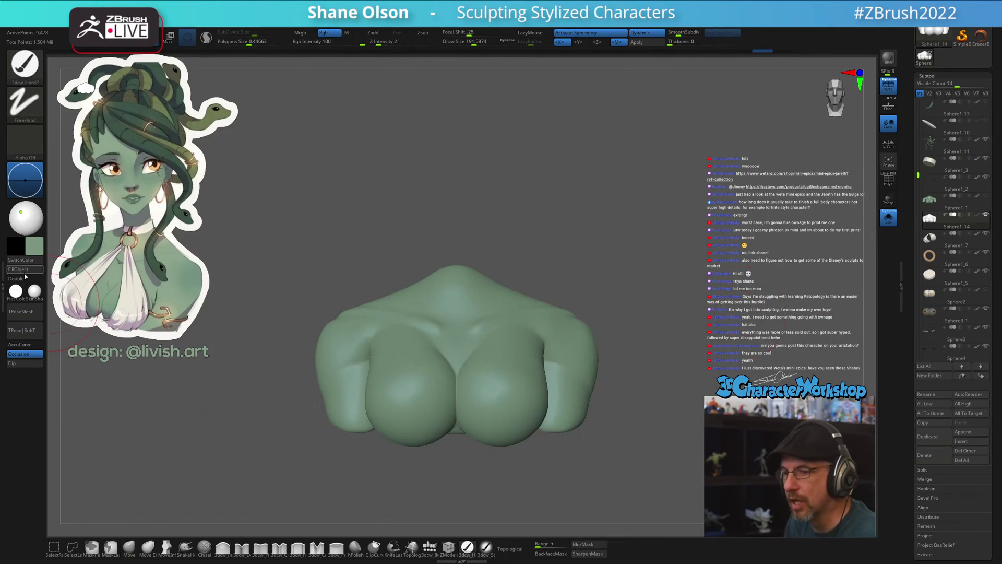
drag(644, 186, 675, 201)
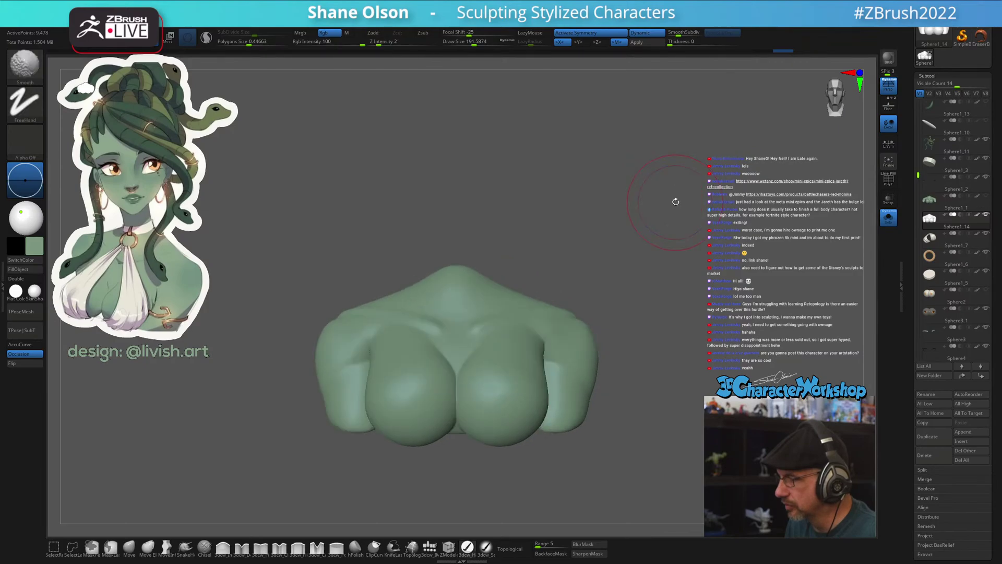
Turn off Solo mode to show the complete bust and view the shoulders from the side
drag(650, 313, 629, 385)
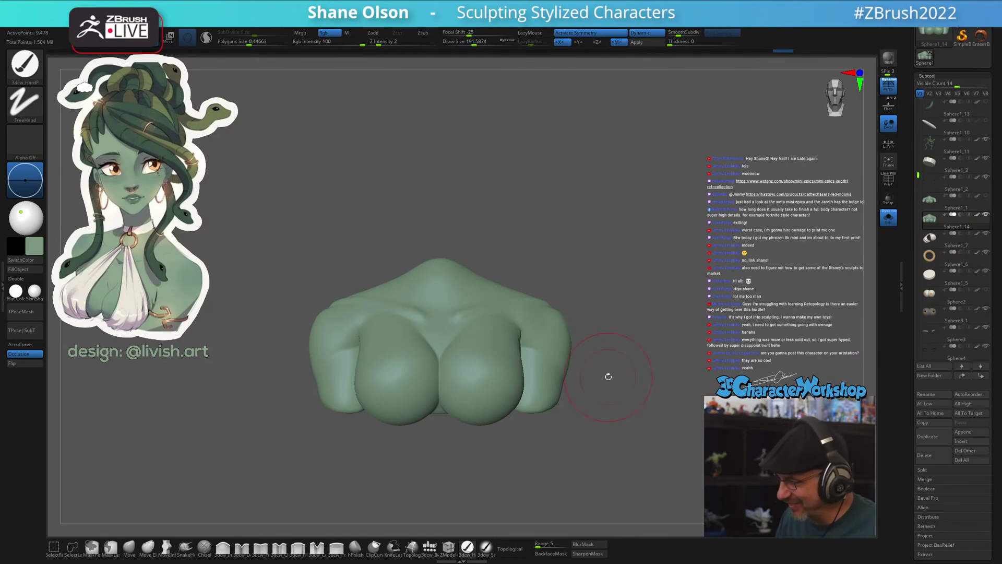
mouse_move(609, 376)
mouse_down()
mouse_move(599, 408)
mouse_move(603, 305)
mouse_move(642, 273)
mouse_up()
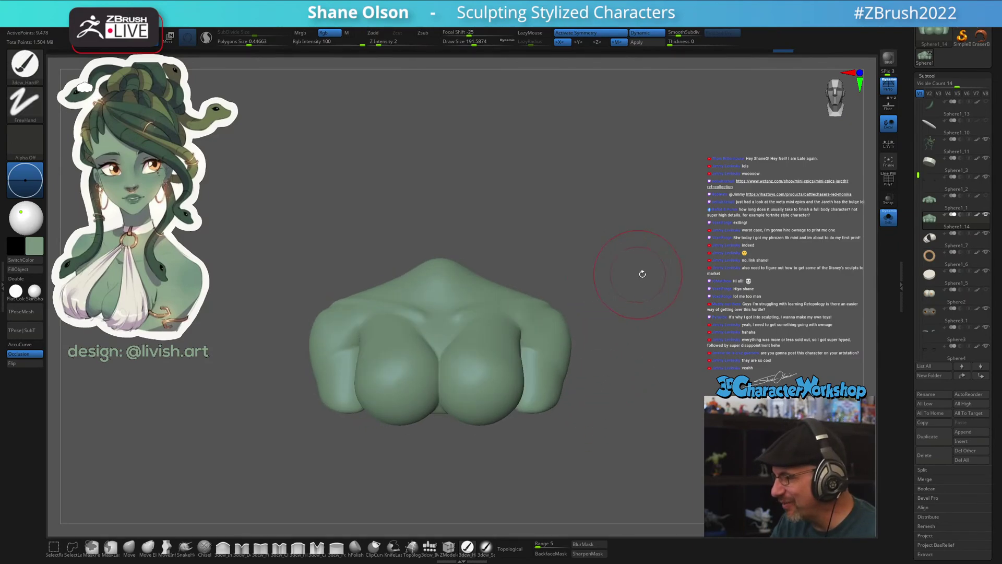
click(889, 218)
mouse_move(656, 334)
mouse_down()
mouse_move(600, 315)
mouse_move(602, 306)
mouse_move(618, 335)
mouse_move(519, 346)
mouse_move(549, 323)
mouse_move(514, 324)
mouse_move(552, 357)
mouse_up()
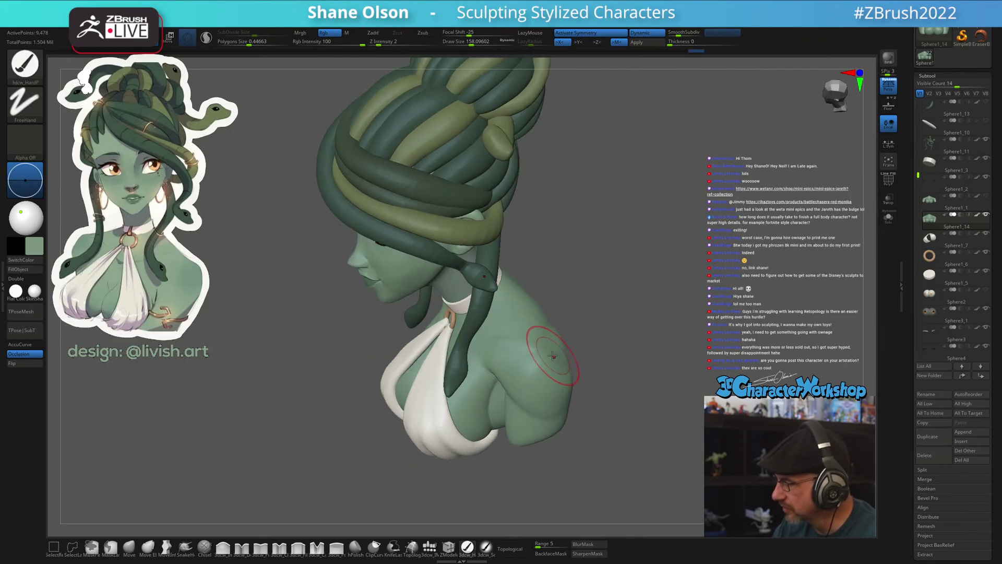
Adjust the shoulder and upper arm silhouette with the Move brush, enlarging the draw size to about 197
key(bracketright)
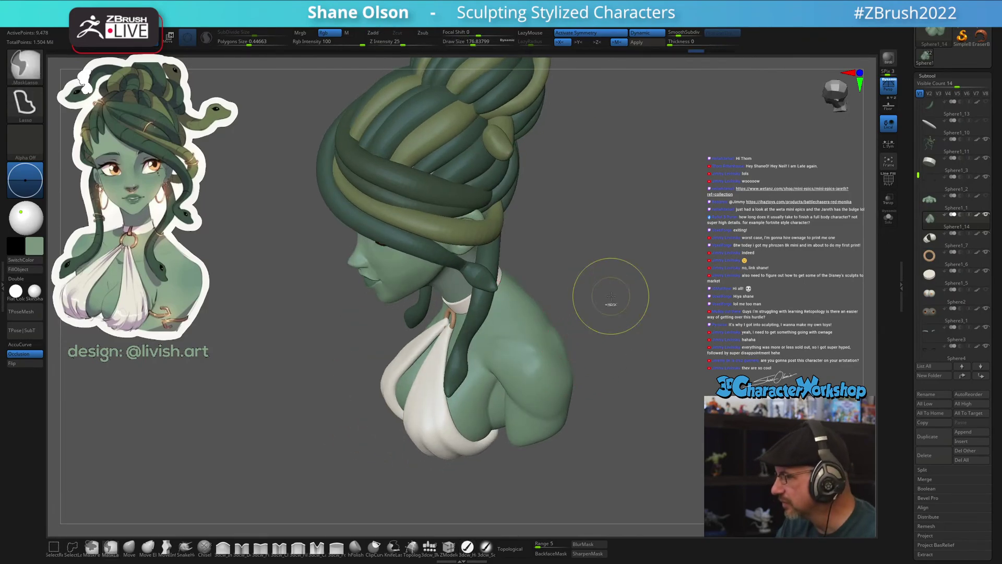
click(129, 548)
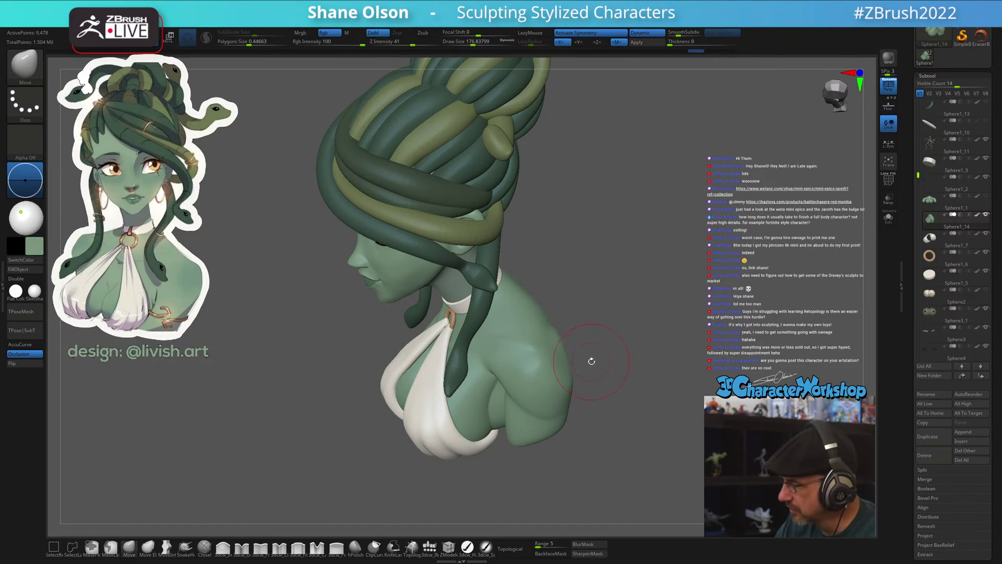
mouse_move(595, 354)
mouse_down()
mouse_move(567, 357)
mouse_move(590, 346)
mouse_move(587, 391)
mouse_move(566, 381)
mouse_move(564, 414)
mouse_up()
key(bracketright)
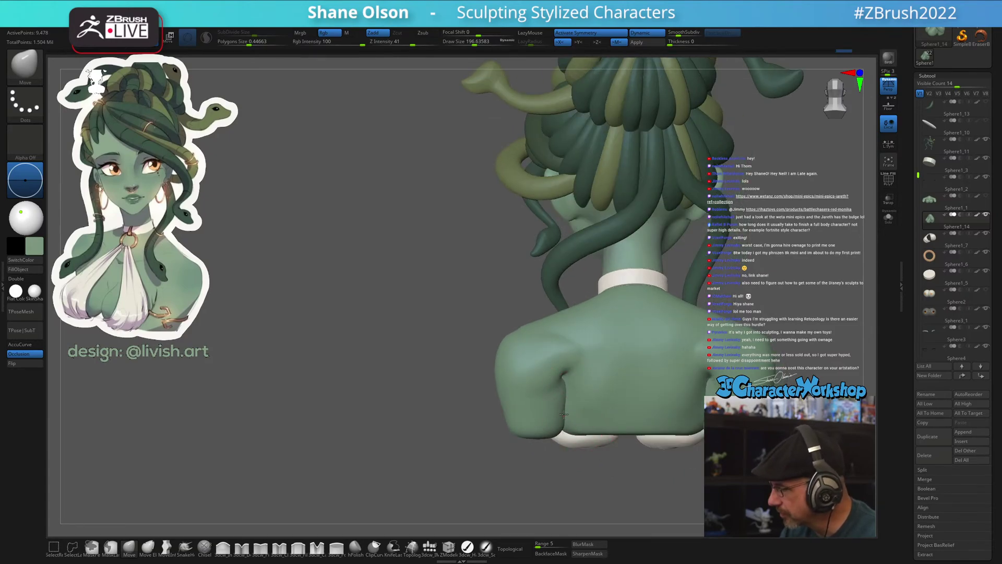
Shape the rear armpit creases and shoulder blades with the Move brush at draw sizes of about 74 and 128
right_drag(584, 392, 583, 389)
key(s)
drag(583, 389, 569, 378)
mouse_move(616, 375)
right_down()
mouse_move(533, 378)
mouse_move(619, 377)
mouse_move(606, 371)
mouse_move(616, 387)
mouse_move(608, 409)
right_up()
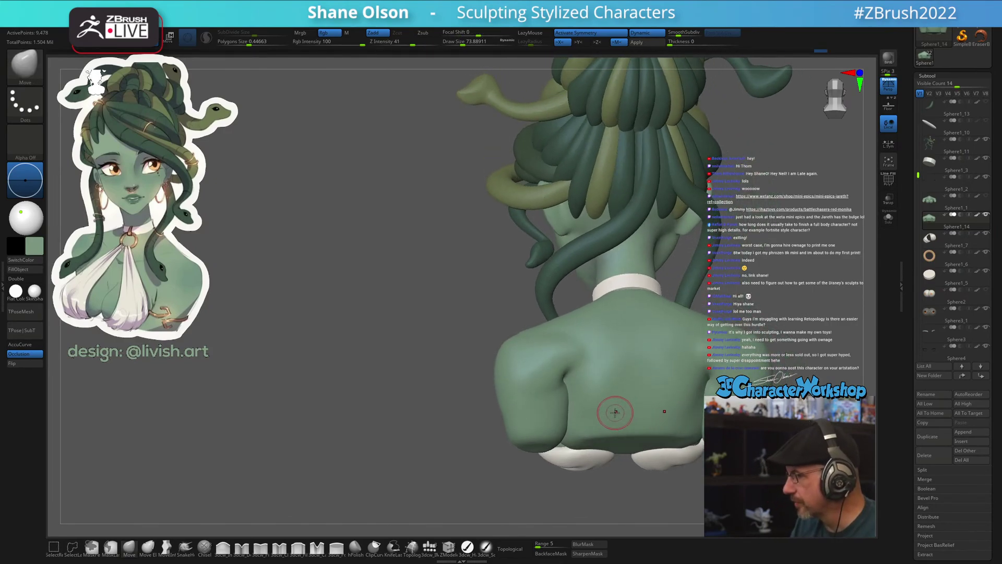
mouse_move(632, 374)
right_down()
mouse_move(627, 390)
mouse_move(609, 396)
mouse_move(629, 397)
mouse_move(642, 425)
mouse_move(628, 378)
right_up()
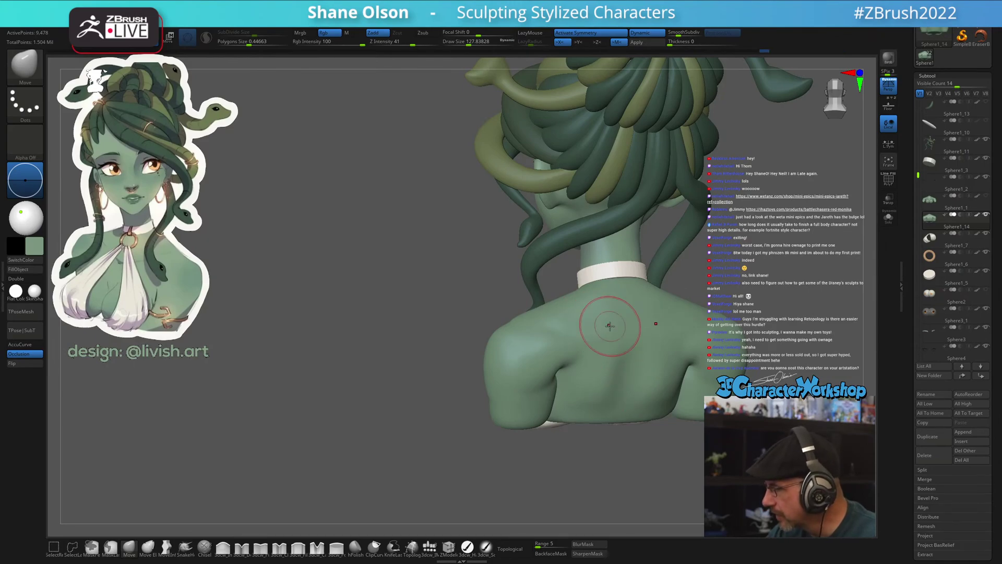
mouse_move(627, 319)
right_down()
mouse_move(638, 367)
mouse_move(610, 359)
mouse_move(612, 347)
mouse_move(619, 376)
mouse_move(641, 366)
mouse_move(633, 356)
mouse_move(665, 325)
right_up()
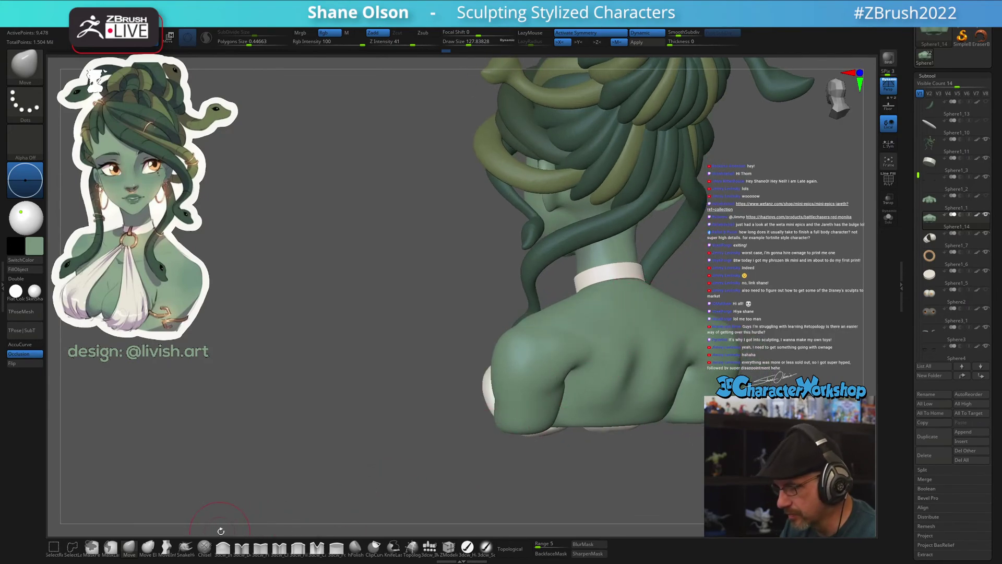
Sculpt the upper spine forms below the collar with the 3dcw_Cloth brush at draw size about 68 and Z intensity 11
click(279, 547)
mouse_move(473, 433)
right_down()
mouse_move(648, 469)
mouse_move(711, 391)
mouse_move(671, 355)
mouse_move(666, 385)
right_up()
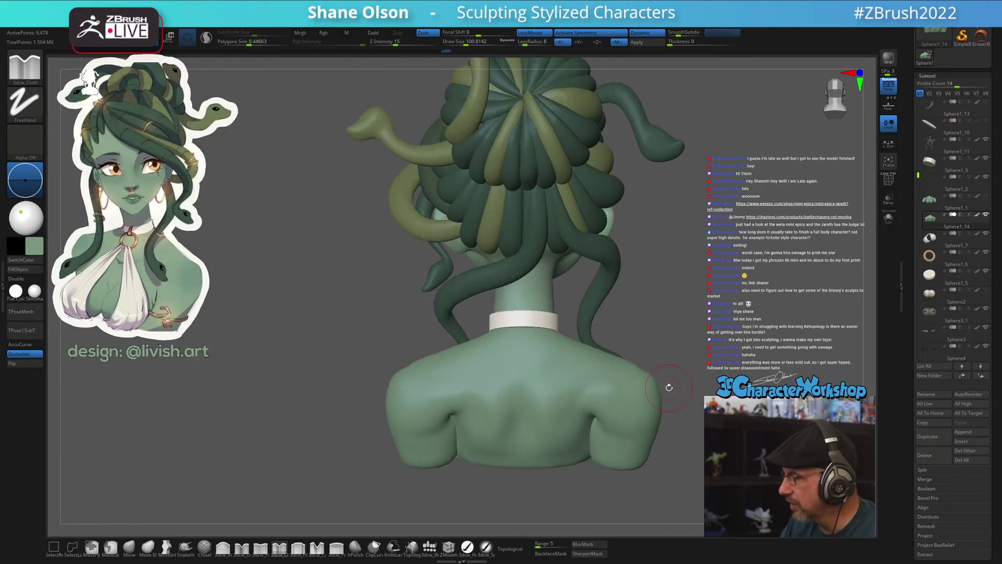
key(s)
drag(529, 338, 528, 339)
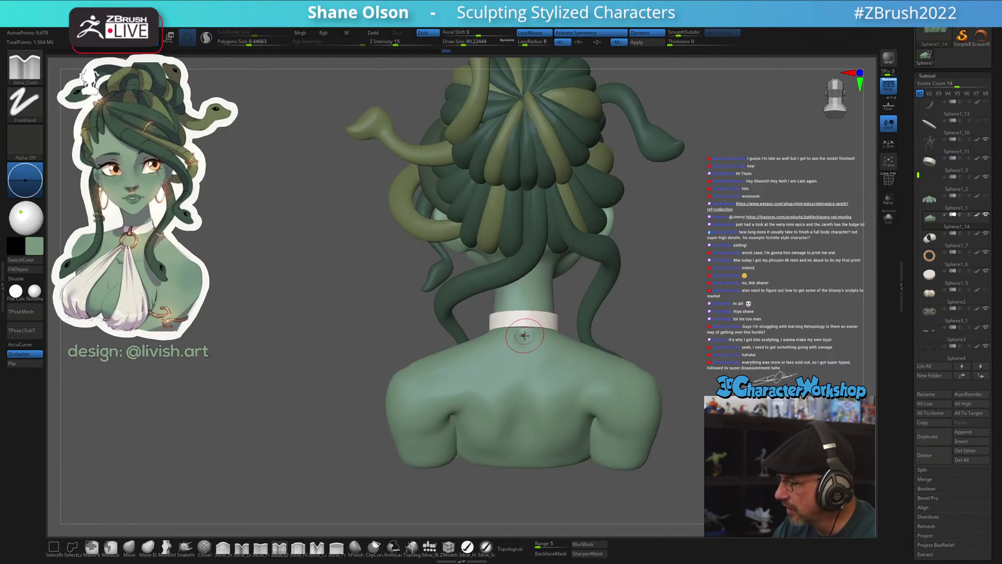
right_drag(530, 350, 531, 347)
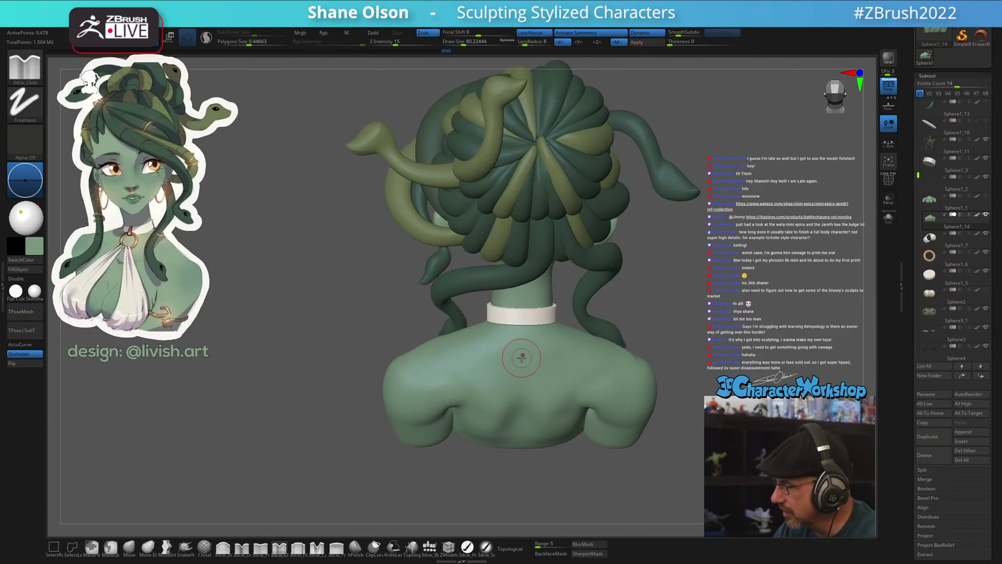
mouse_move(547, 384)
right_down()
mouse_move(557, 381)
mouse_move(538, 365)
mouse_move(553, 359)
right_up()
key(s)
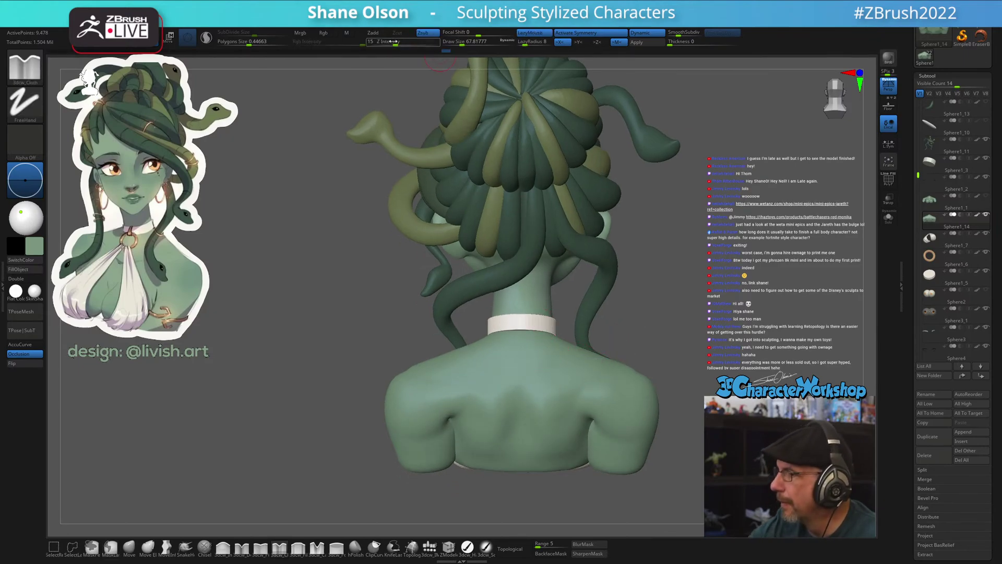
click(393, 42)
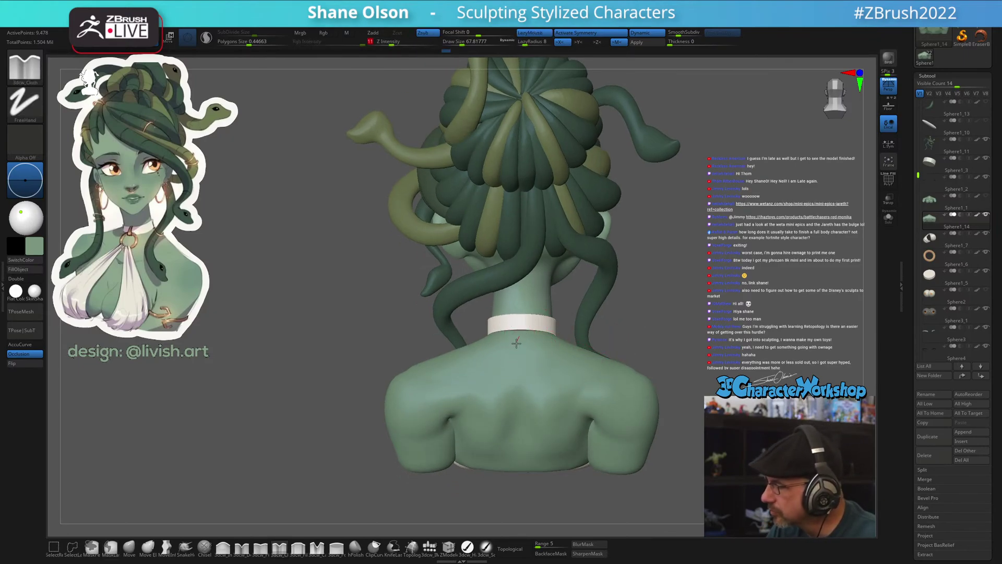
right_drag(543, 402, 554, 410)
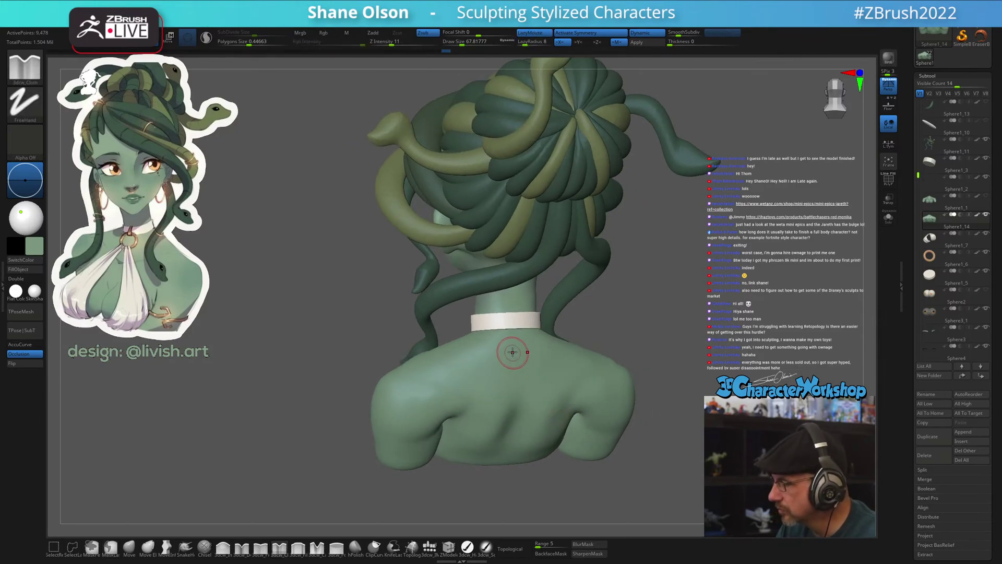
right_drag(528, 342, 514, 358)
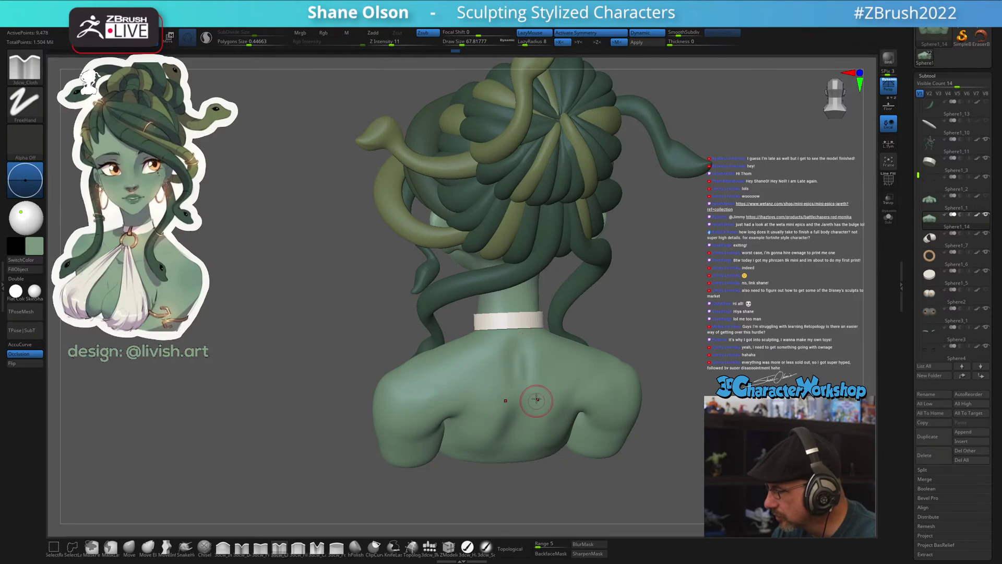
Extend the spine groove down between the shoulder blades to the lower back and smooth the transitions
right_drag(536, 401, 514, 377)
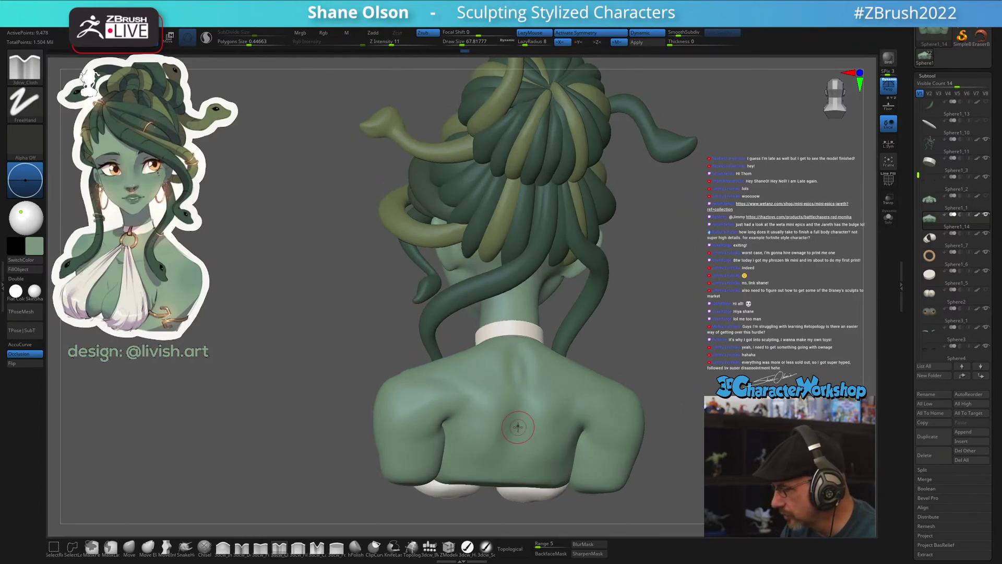
right_drag(543, 459, 536, 389)
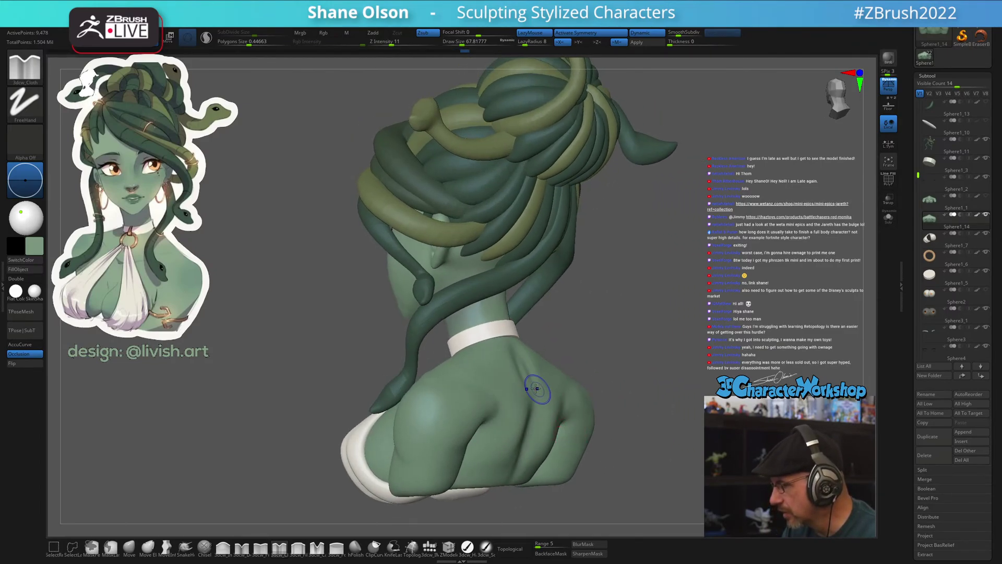
key(shift)
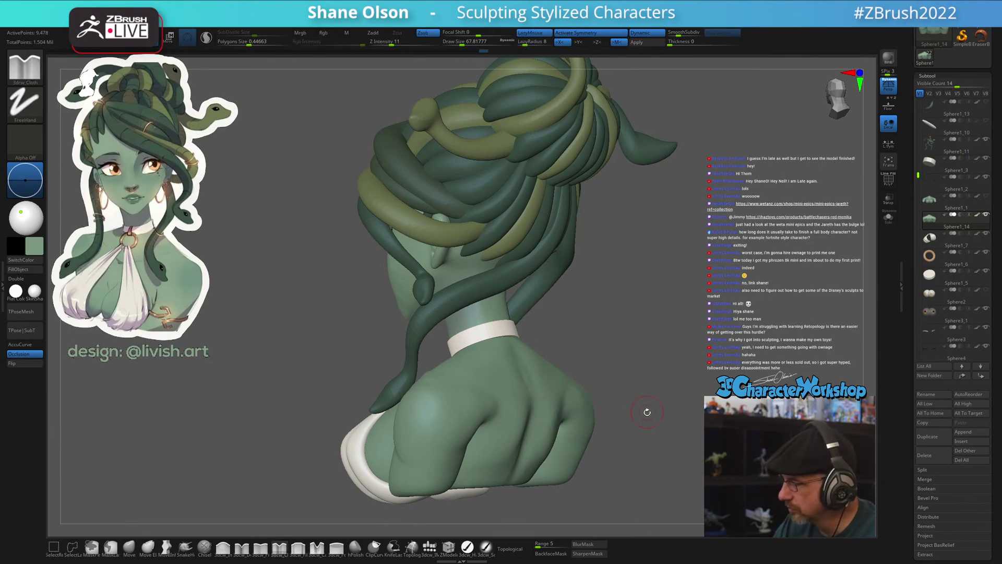
Reshape the slope from the neck to the shoulder on the upper back with the Move brush at draw size about 132
mouse_move(646, 410)
right_down()
mouse_move(598, 420)
mouse_move(659, 411)
mouse_move(635, 395)
right_up()
key(b)
key(m)
key(v)
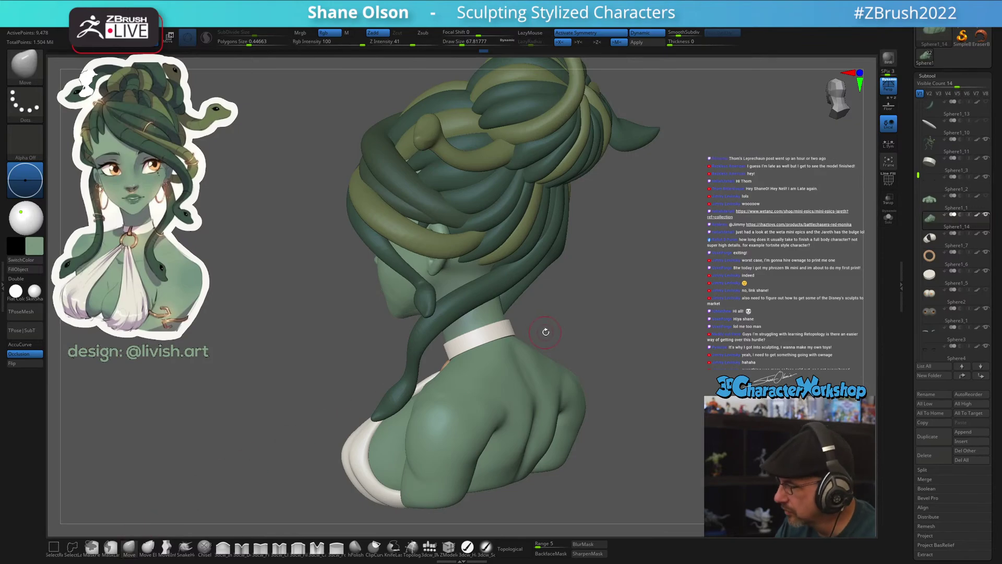
ctrl+right_drag(551, 315, 555, 319)
key(s)
drag(563, 314, 570, 314)
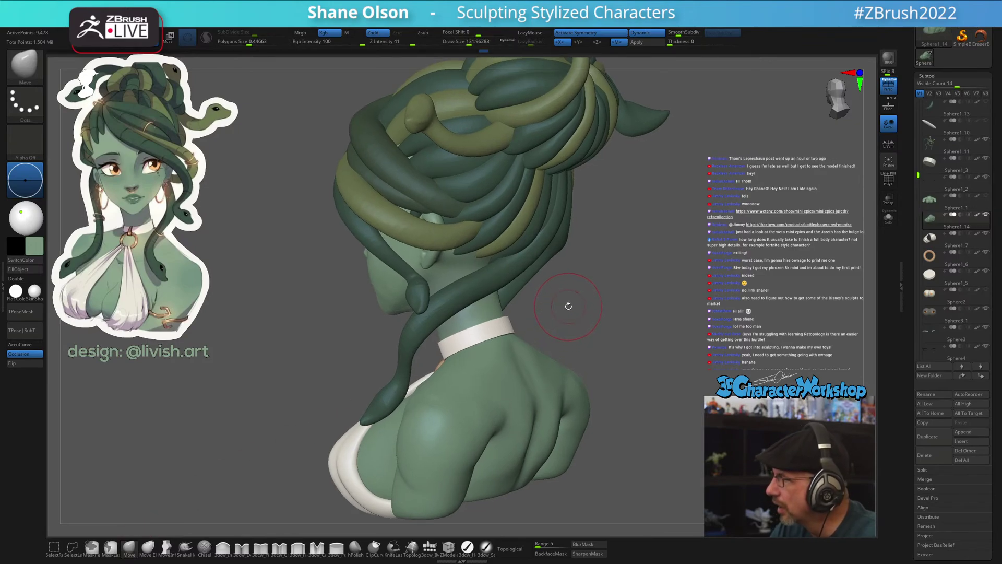
ctrl+right_drag(568, 306, 559, 317)
key(s)
click(536, 349)
drag(531, 347, 520, 339)
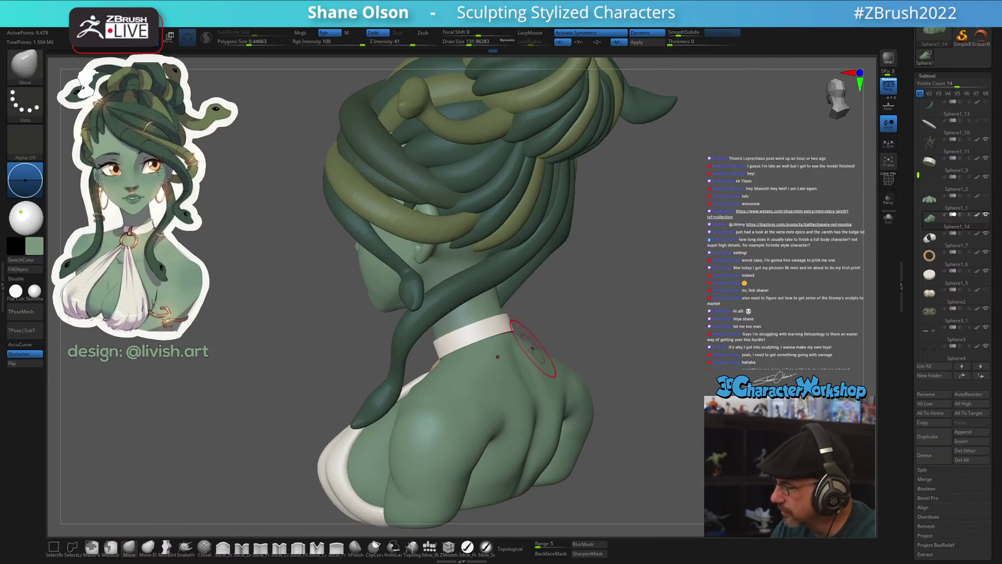
drag(567, 295, 548, 372)
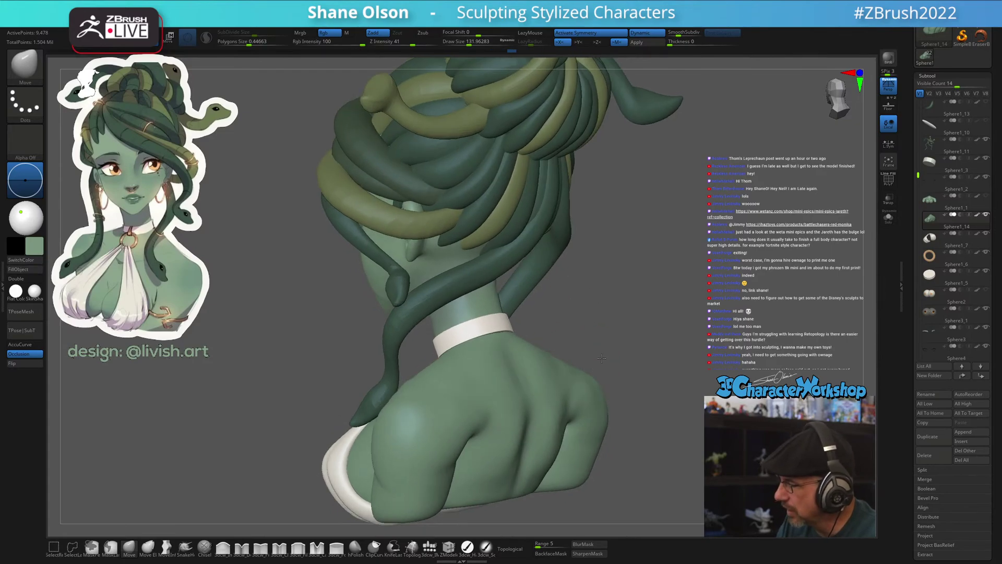
mouse_move(556, 379)
right_down()
mouse_move(692, 376)
mouse_move(678, 380)
right_up()
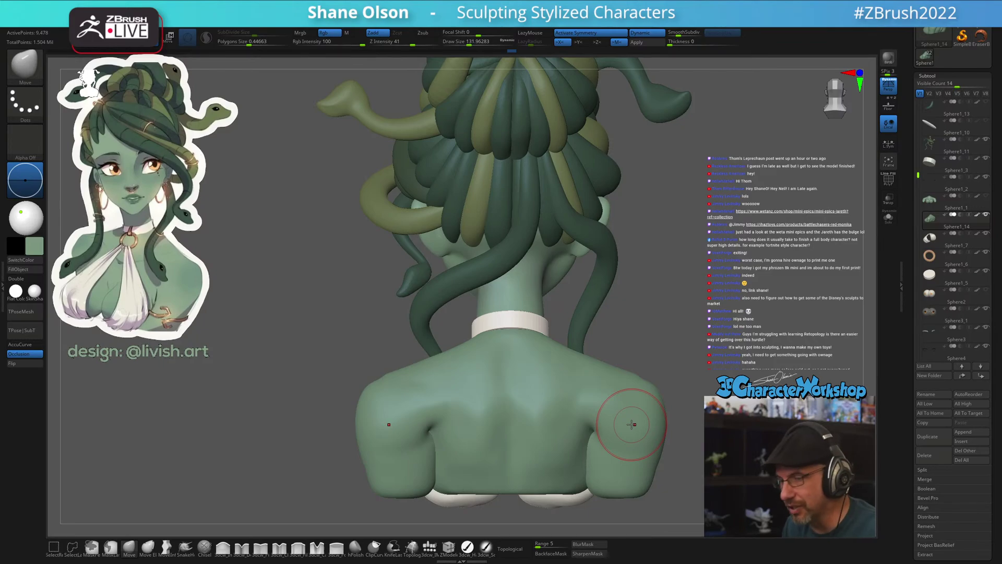
Refine and smooth the shoulder blades and middle of the back with the Move brush, using a draw size of about 101
mouse_move(555, 409)
right_down()
mouse_move(544, 425)
mouse_move(557, 435)
mouse_move(543, 423)
right_up()
key(shift)
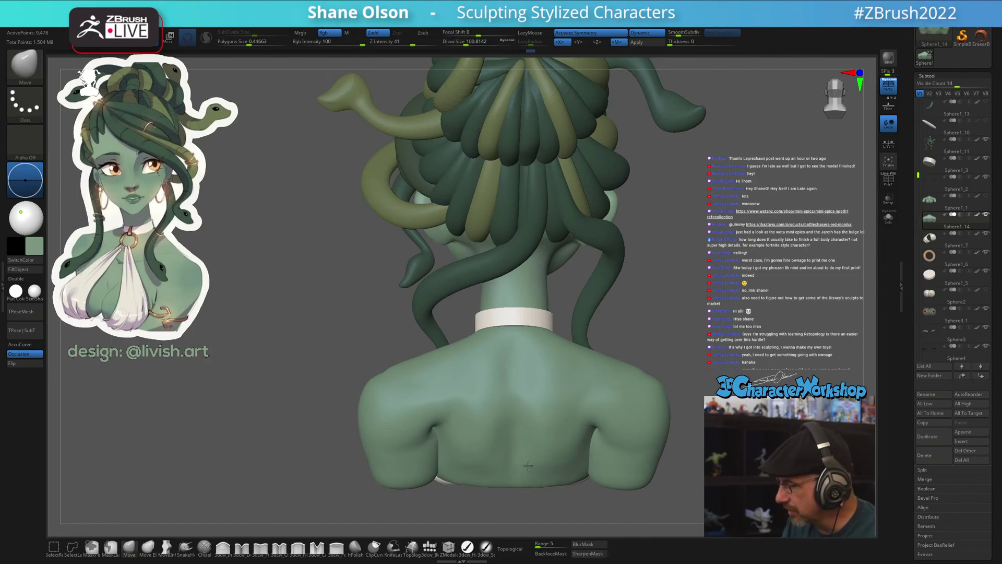
right_drag(537, 441, 532, 461)
mouse_move(538, 393)
mouse_down()
mouse_move(533, 426)
mouse_move(488, 448)
mouse_move(488, 425)
mouse_move(469, 432)
mouse_up()
mouse_move(461, 431)
right_down()
mouse_move(464, 412)
mouse_move(458, 451)
mouse_move(466, 455)
mouse_move(597, 410)
mouse_move(426, 410)
mouse_move(597, 403)
right_up()
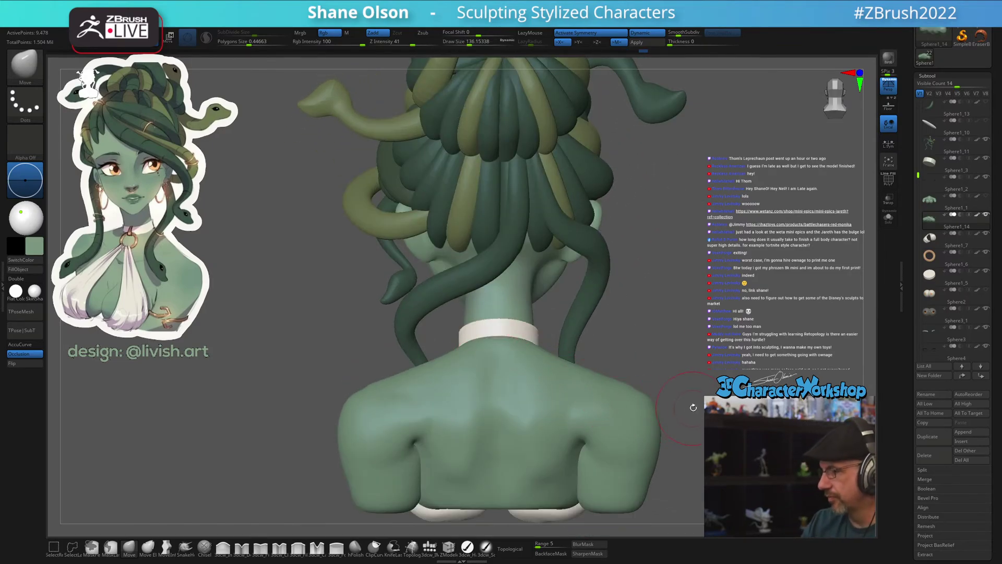
Adjust the overall shoulder and arm silhouette from behind with the Move brush at draw sizes of about 292 and 197
key(f)
ctrl+right_drag(674, 384, 650, 389)
key(s)
drag(612, 412, 624, 412)
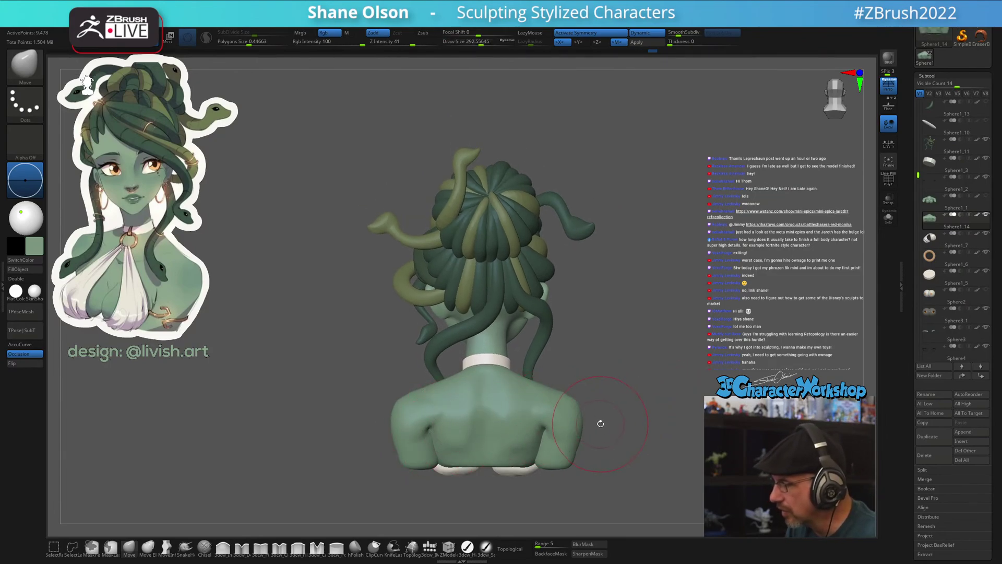
mouse_move(543, 418)
right_down()
mouse_move(511, 416)
mouse_move(550, 415)
right_up()
key(s)
drag(541, 429, 522, 429)
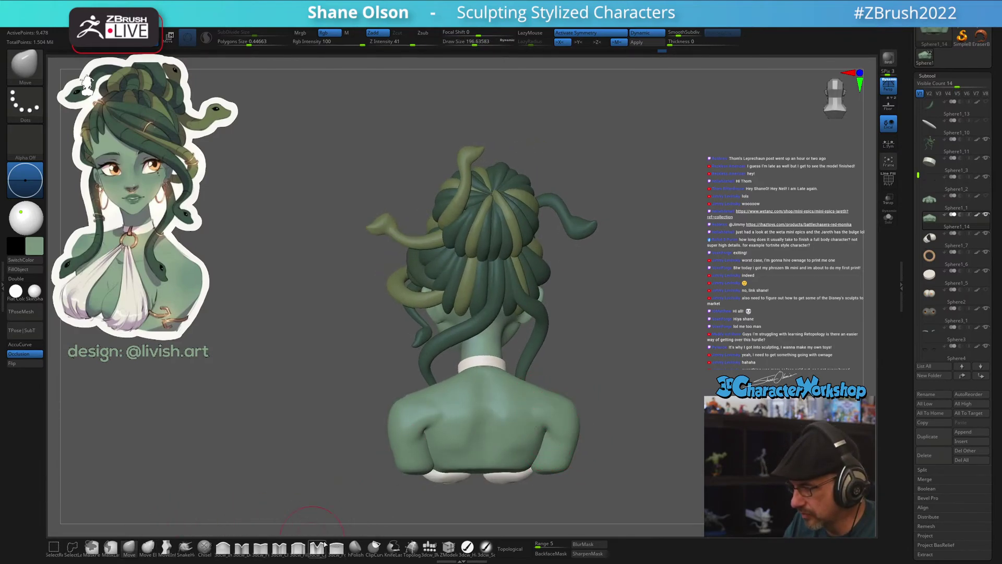
Add volume to the upper arms with the 3dcw_Inflate brush at draw size about 145 and Z intensity 7
click(223, 547)
key(s)
drag(616, 388, 608, 388)
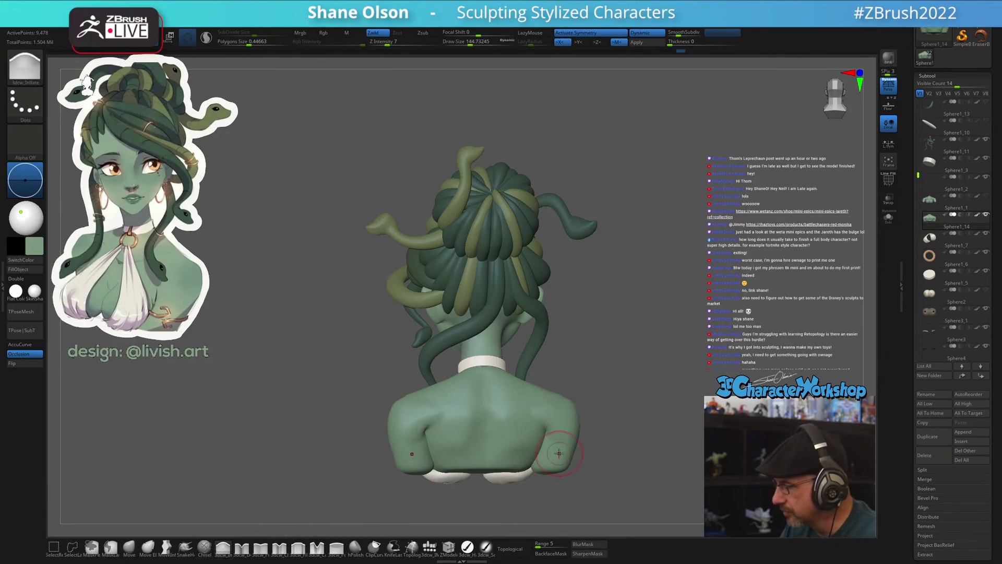
mouse_move(609, 427)
mouse_down()
mouse_move(645, 418)
mouse_move(610, 429)
mouse_move(656, 393)
mouse_up()
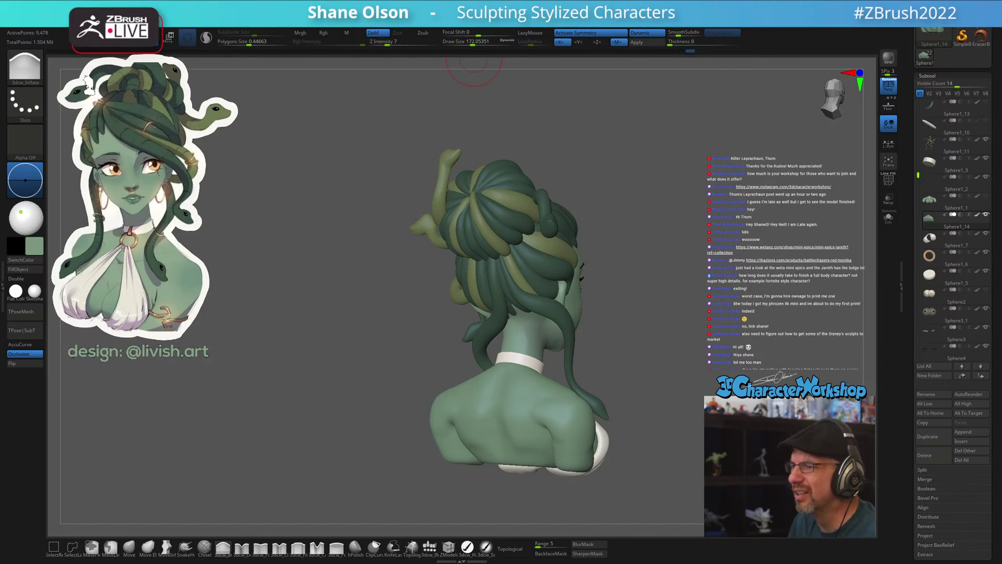
Switch to the browser and look through the character sculpt posts on the 3dcharacterworkshop Instagram profile
key(alt+Tab)
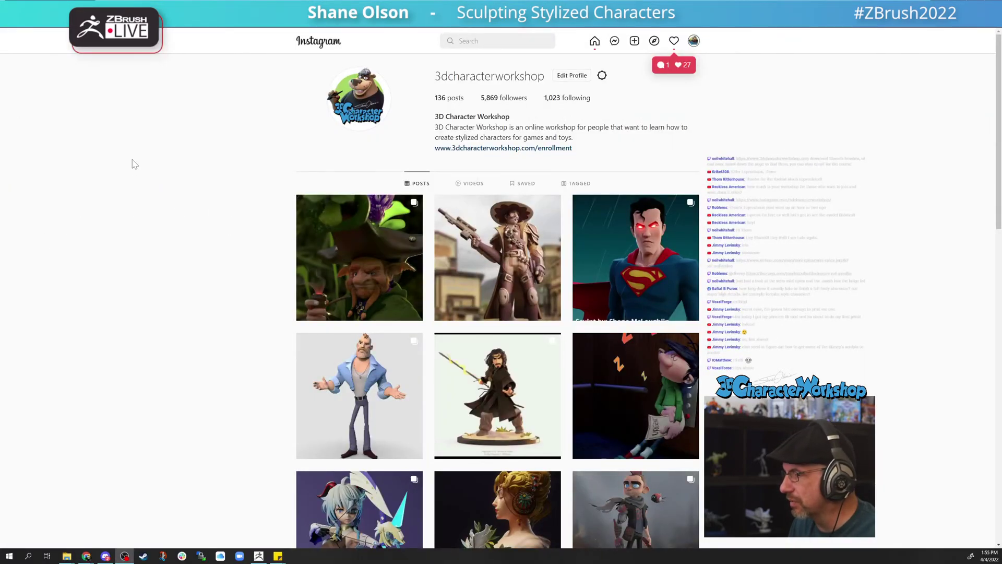
scroll(130, 162, down, 2)
scroll(135, 168, up, 3)
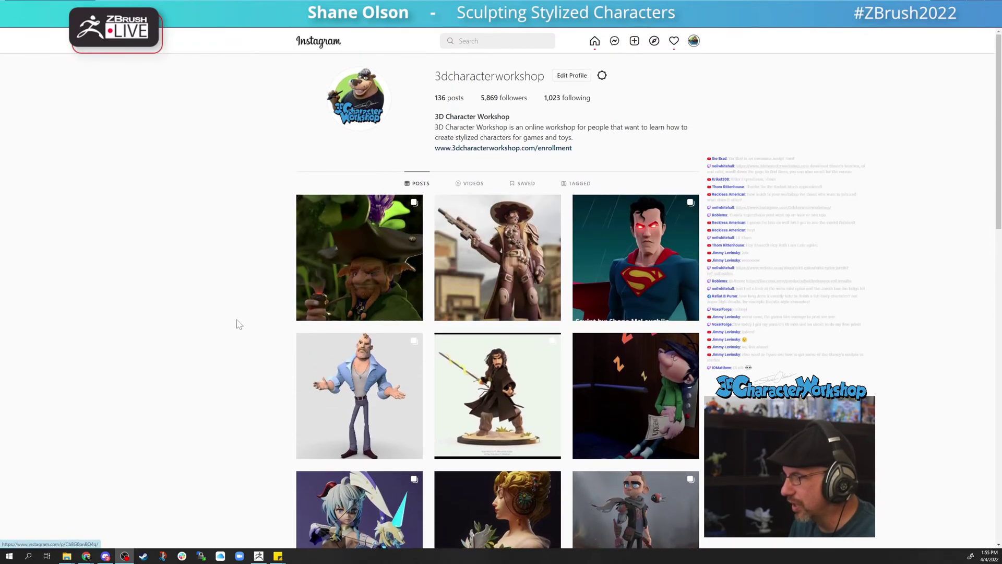
scroll(246, 324, down, 1)
scroll(171, 372, down, 5)
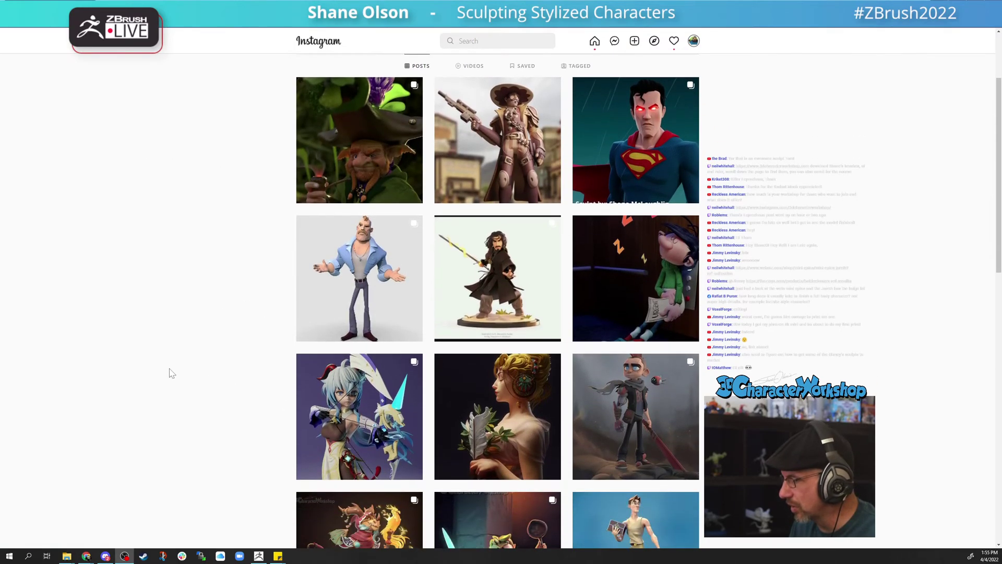
scroll(170, 372, down, 8)
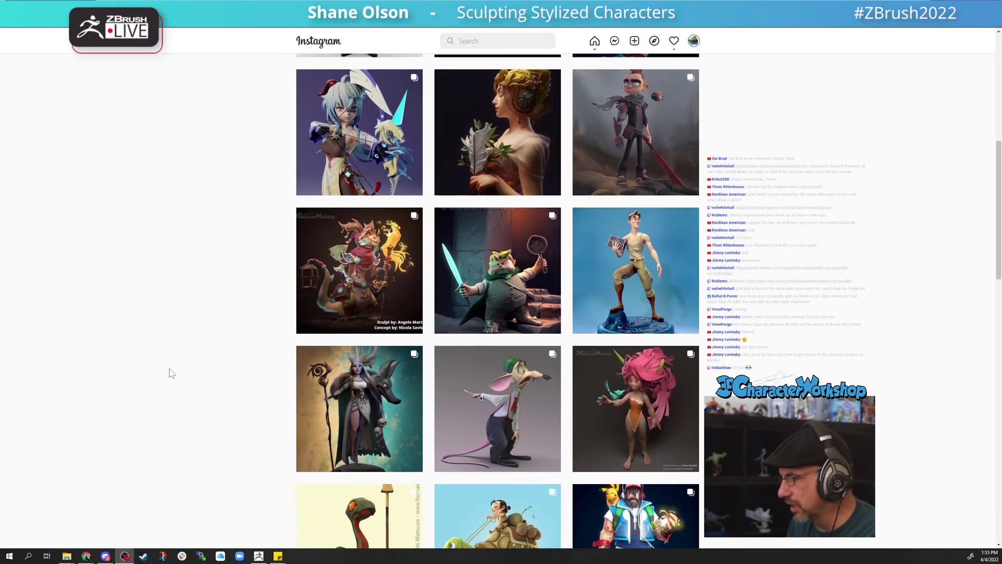
scroll(197, 351, down, 4)
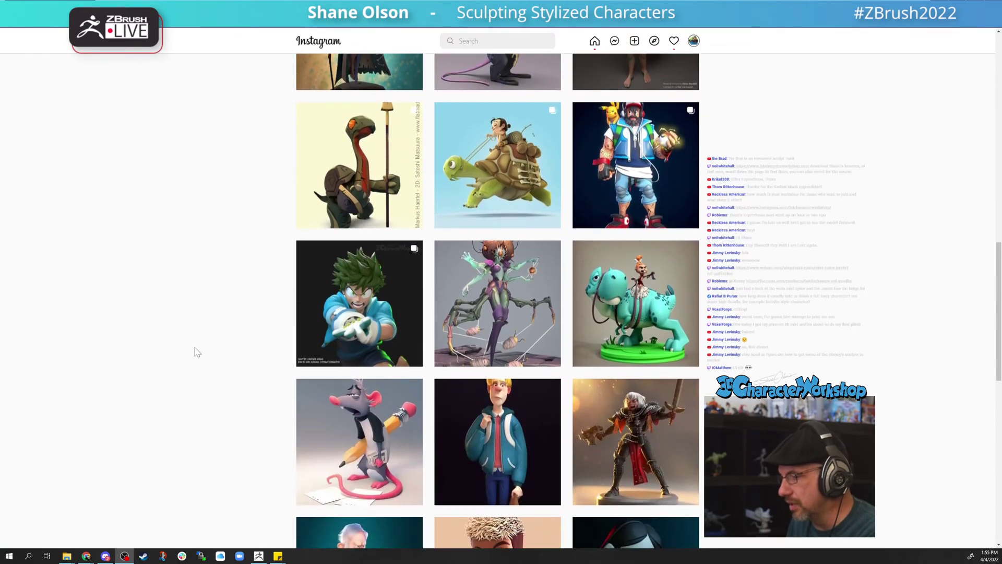
scroll(222, 314, down, 5)
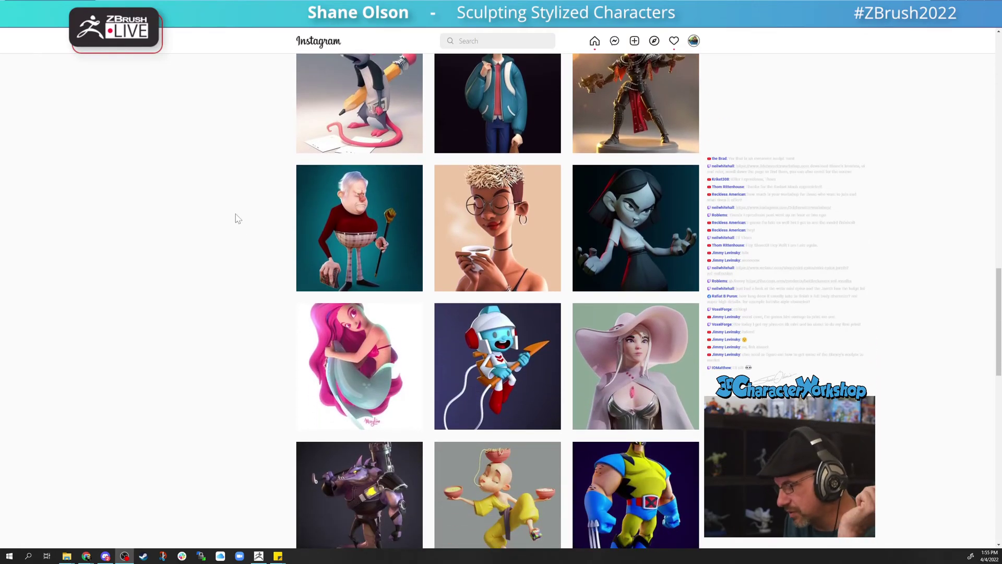
scroll(244, 236, down, 3)
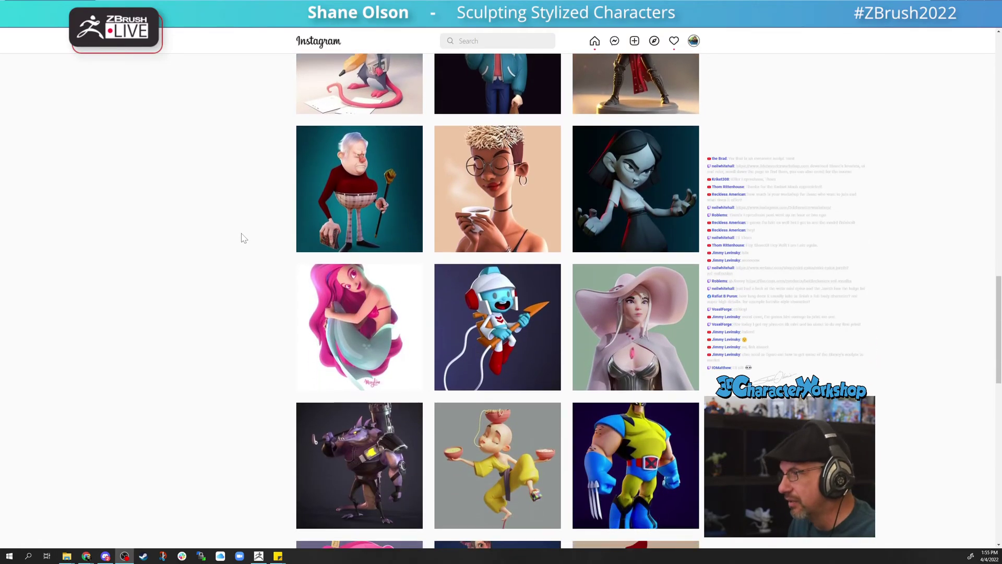
scroll(151, 307, up, 20)
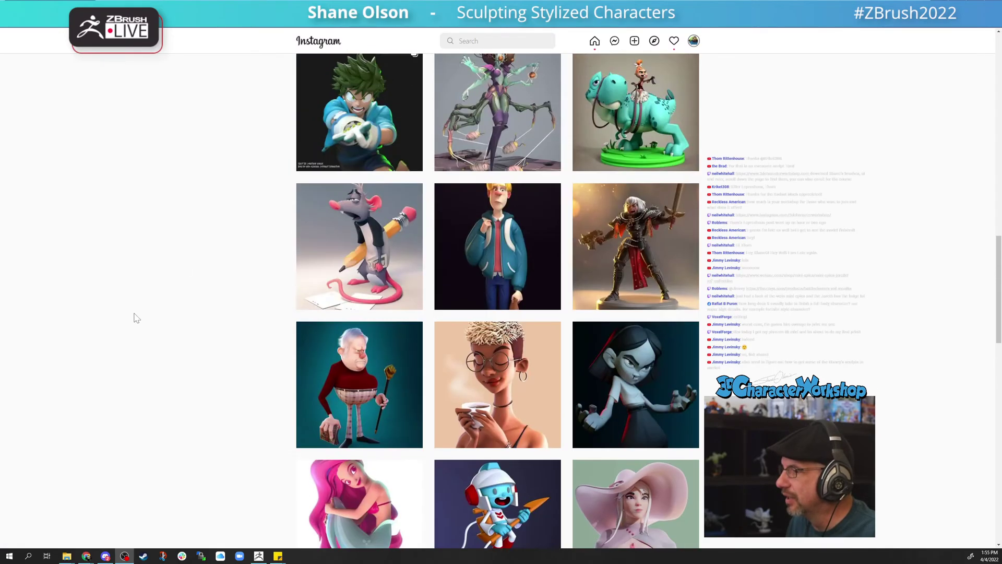
scroll(145, 232, up, 3)
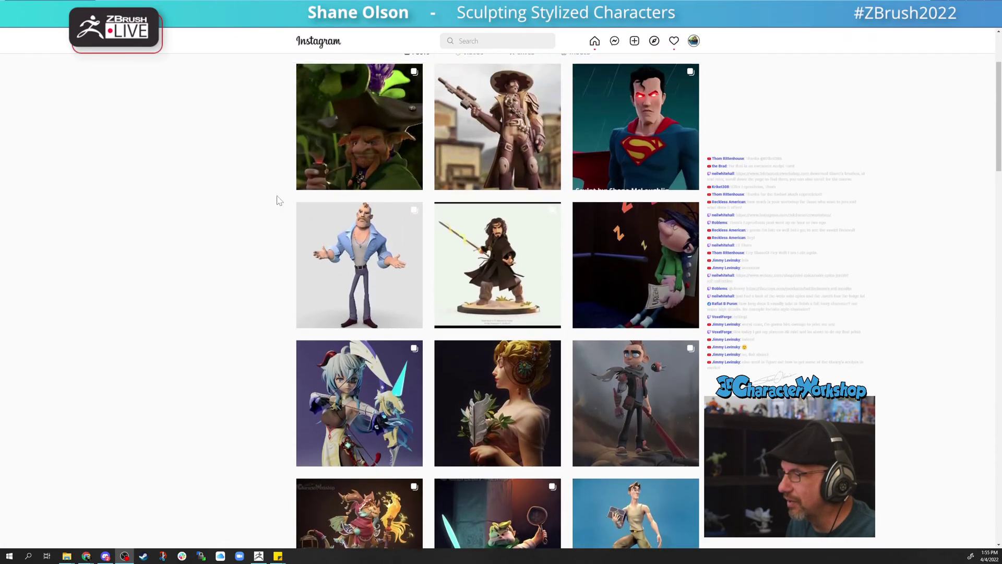
Open the leprechaun post and examine its images, including the full-figure and treasure scene views
click(535, 265)
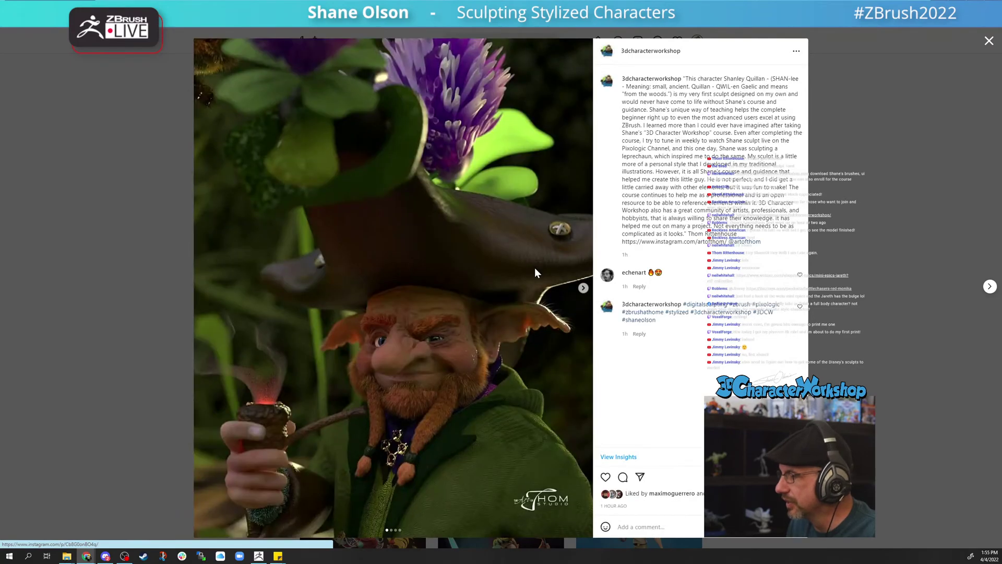
click(583, 288)
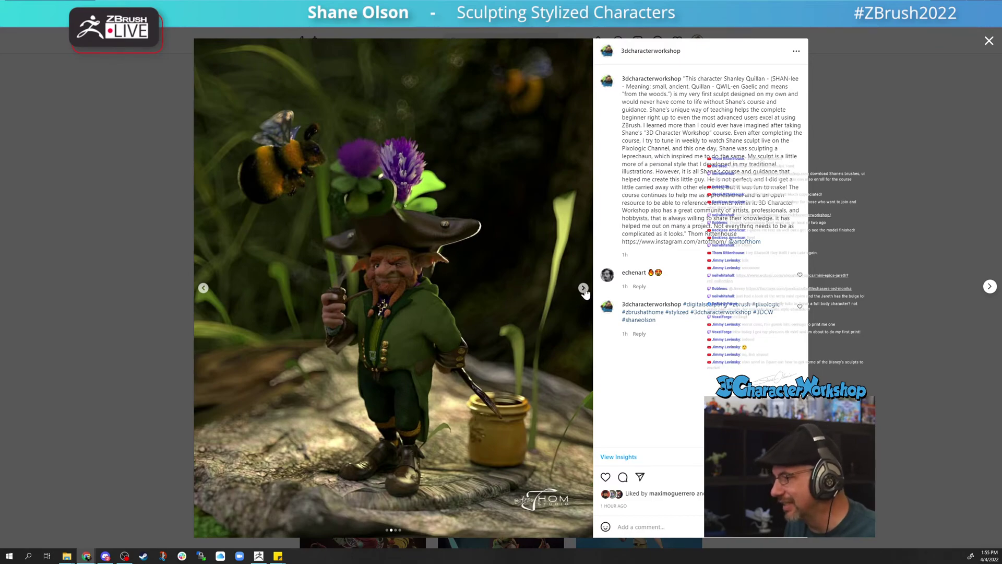
click(584, 289)
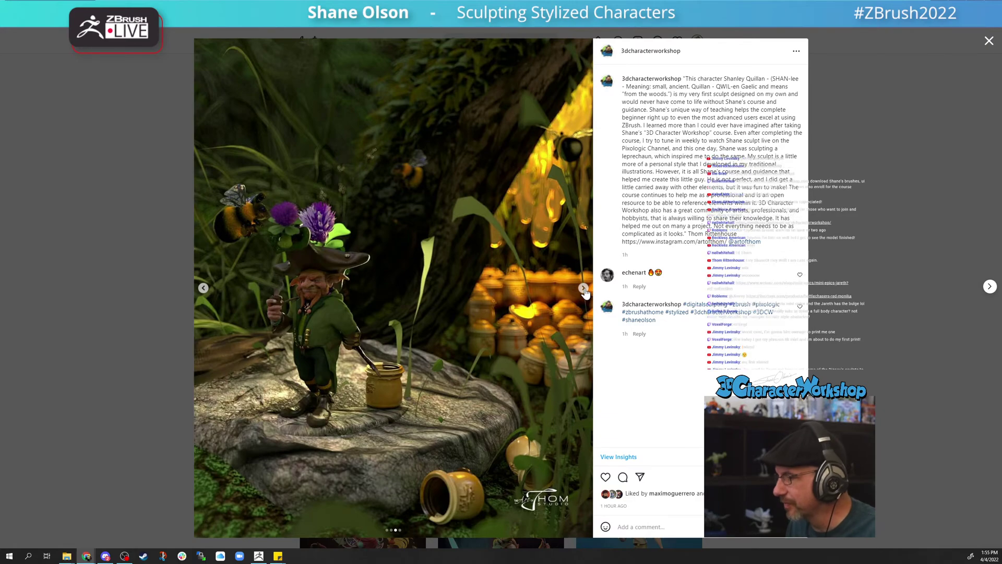
click(584, 288)
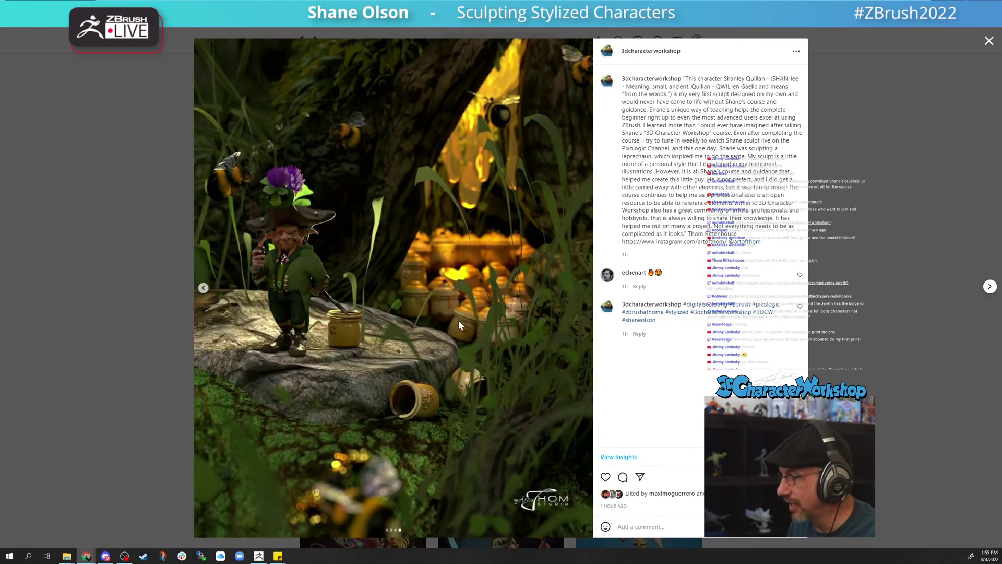
click(203, 290)
click(203, 290)
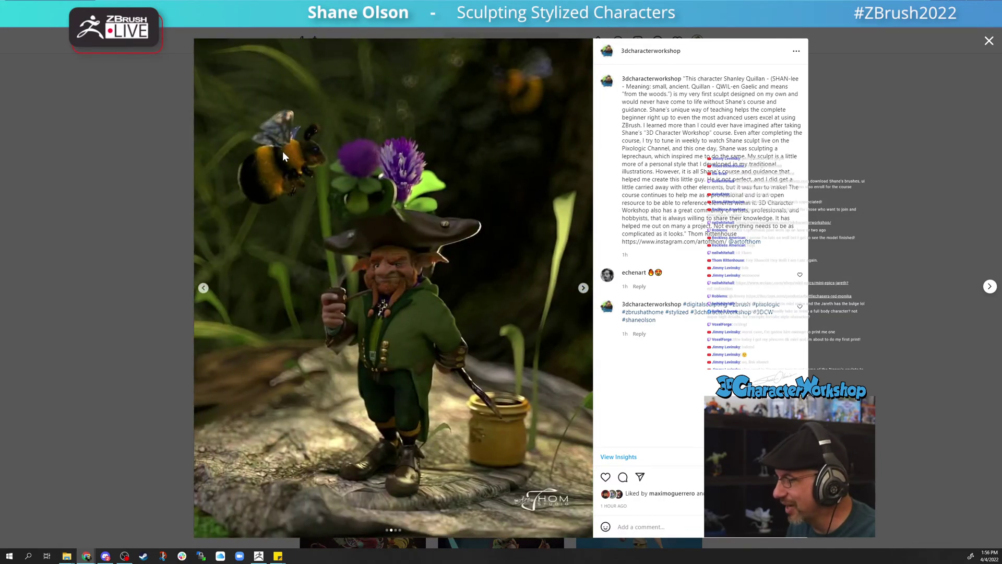
click(583, 288)
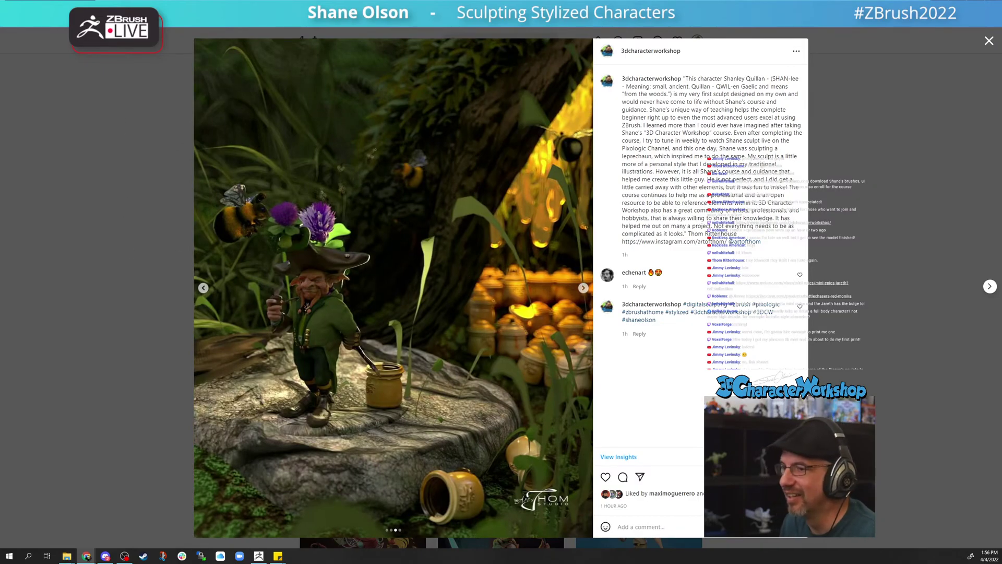
Switch back to ZBrush and adjust the collarbone area beside the halter ring with the Move brush at draw size about 202
key(alt+Tab)
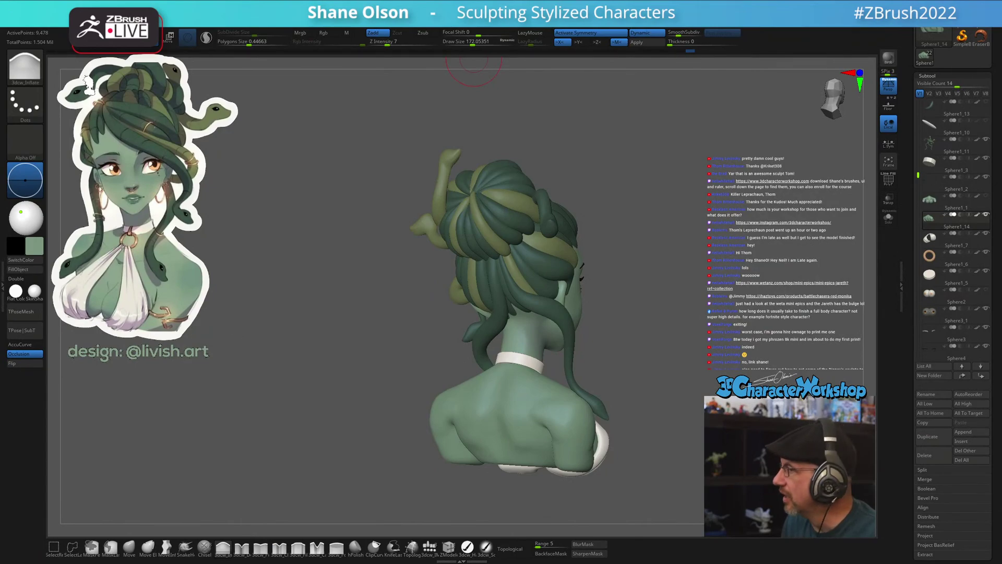
mouse_move(681, 292)
mouse_down()
mouse_move(746, 312)
mouse_move(647, 312)
mouse_move(680, 315)
mouse_up()
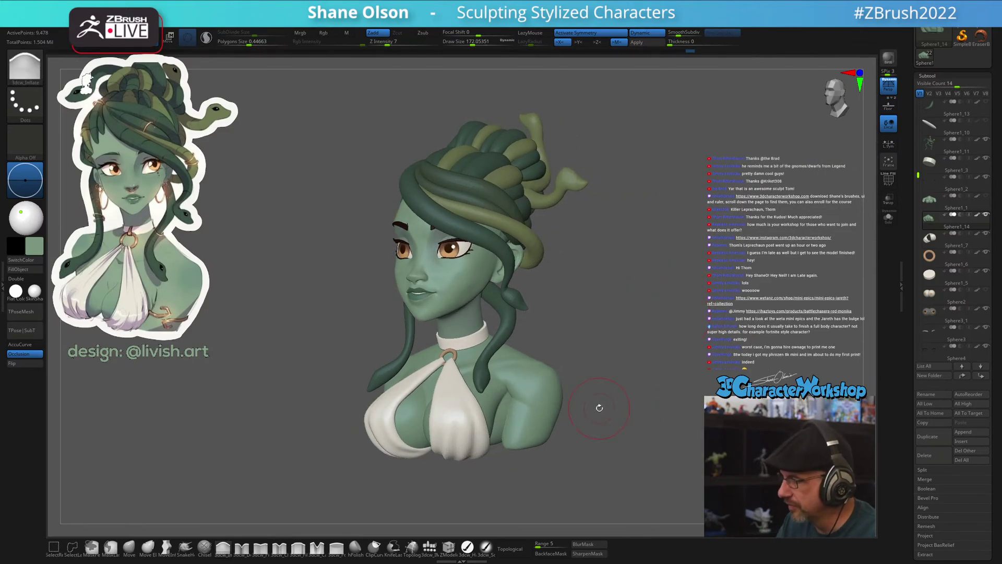
drag(600, 406, 533, 410)
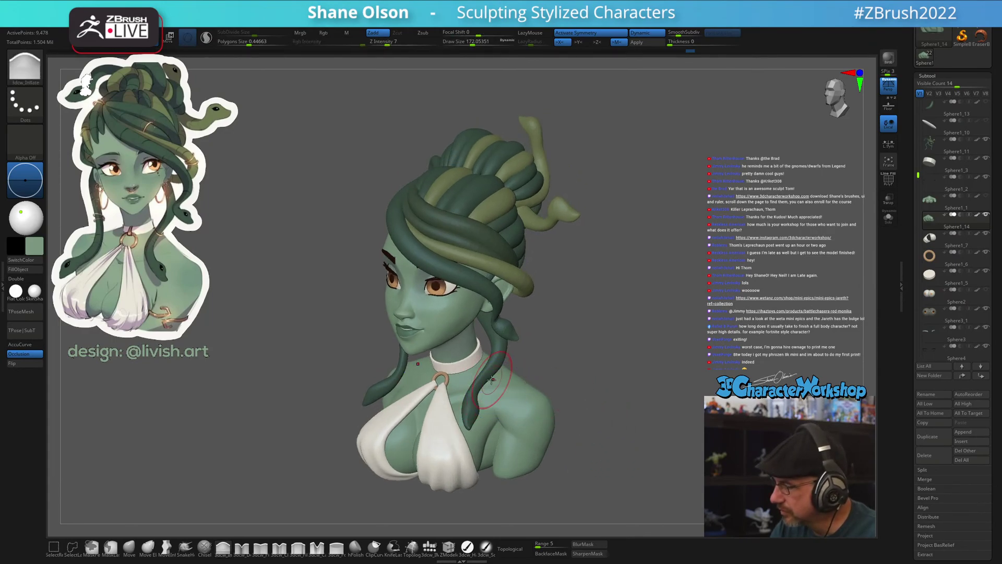
right_drag(492, 380, 480, 346)
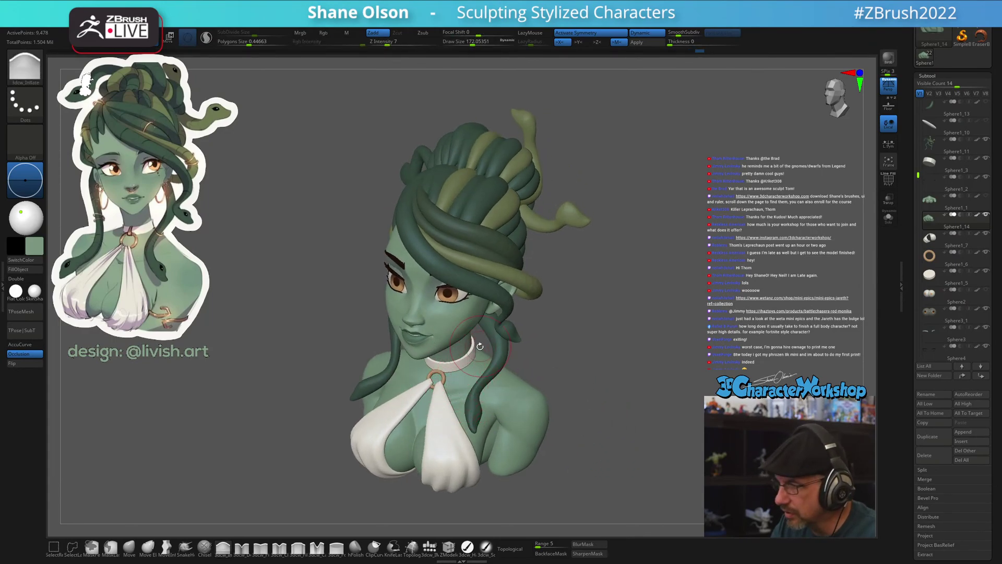
click(129, 547)
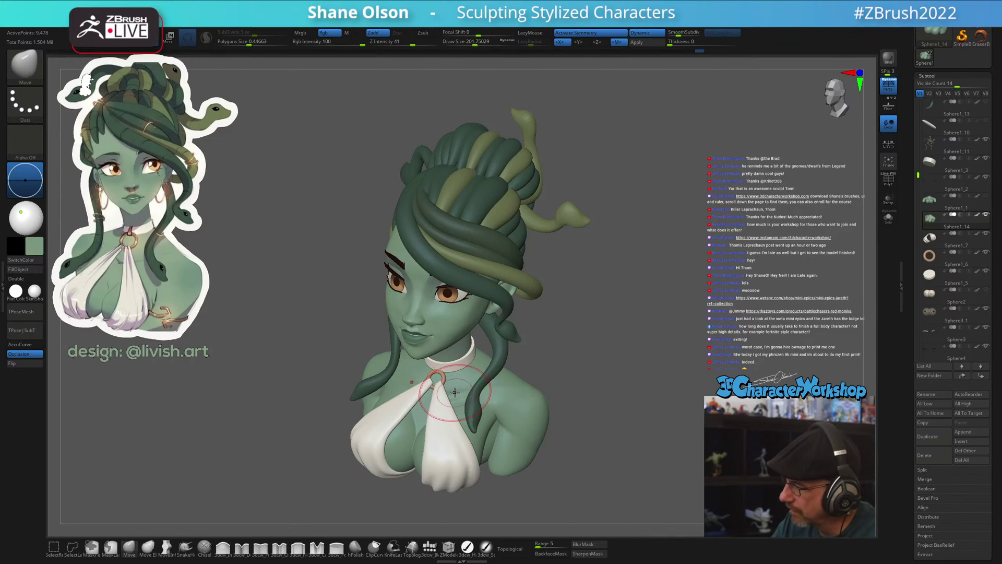
drag(453, 392, 447, 395)
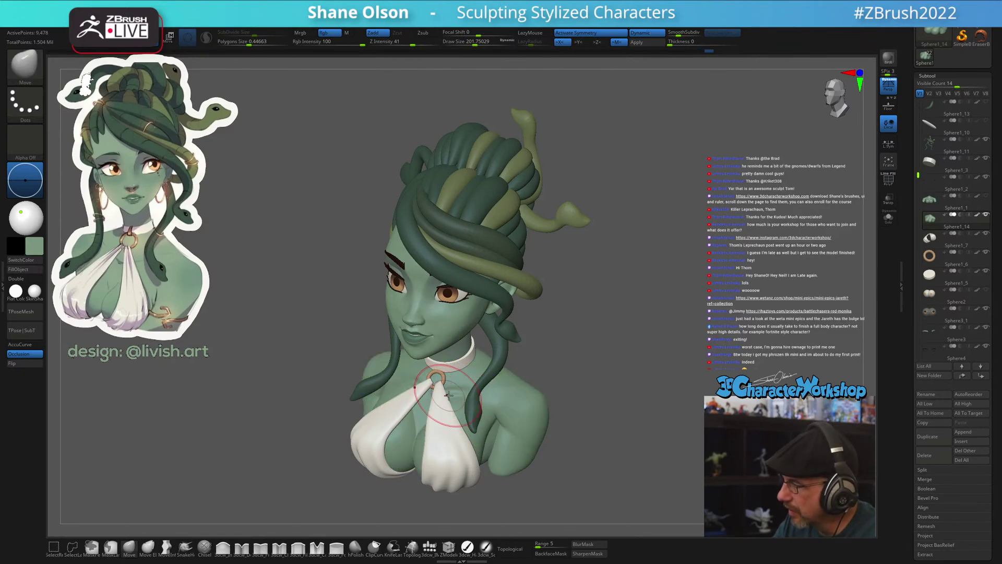
Refine the shoulder and upper arm contours from the front and side with the Move brush at draw sizes of about 187 and 136
mouse_move(474, 357)
right_down()
mouse_move(504, 384)
mouse_move(493, 392)
mouse_move(518, 395)
mouse_move(531, 346)
mouse_move(562, 398)
mouse_move(572, 391)
mouse_move(550, 389)
right_up()
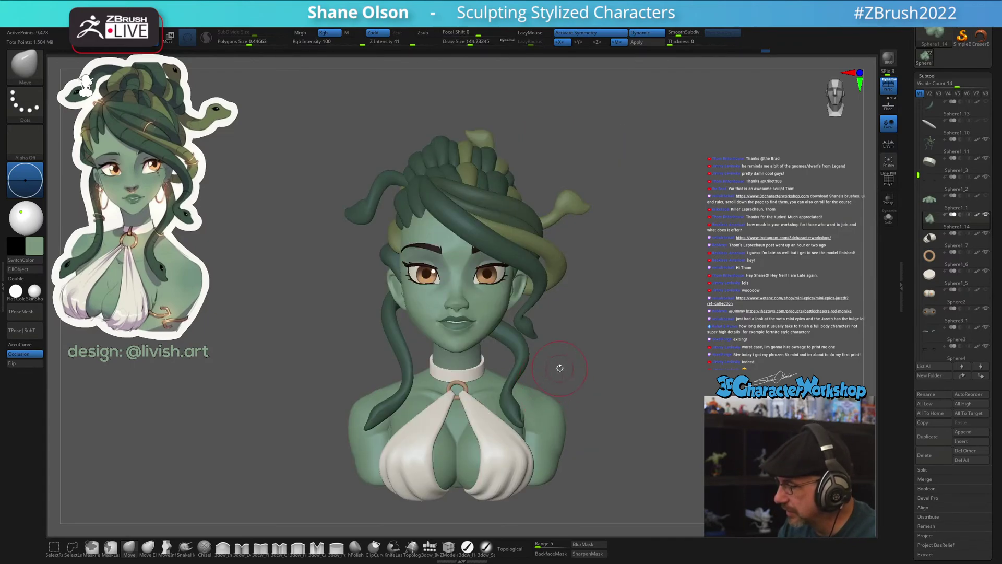
right_drag(560, 369, 571, 365)
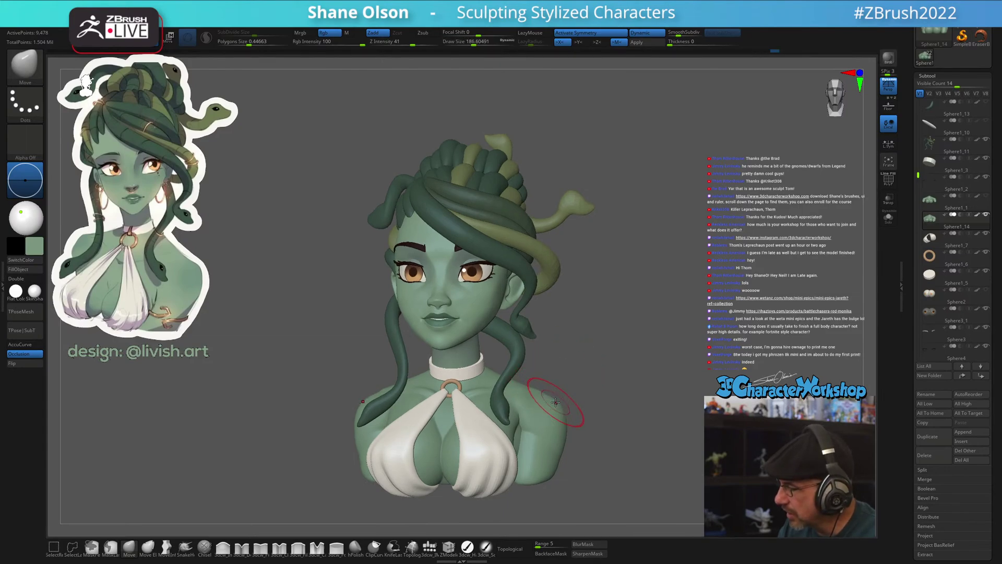
mouse_move(558, 401)
right_down()
mouse_move(479, 460)
mouse_move(441, 392)
mouse_move(391, 354)
right_up()
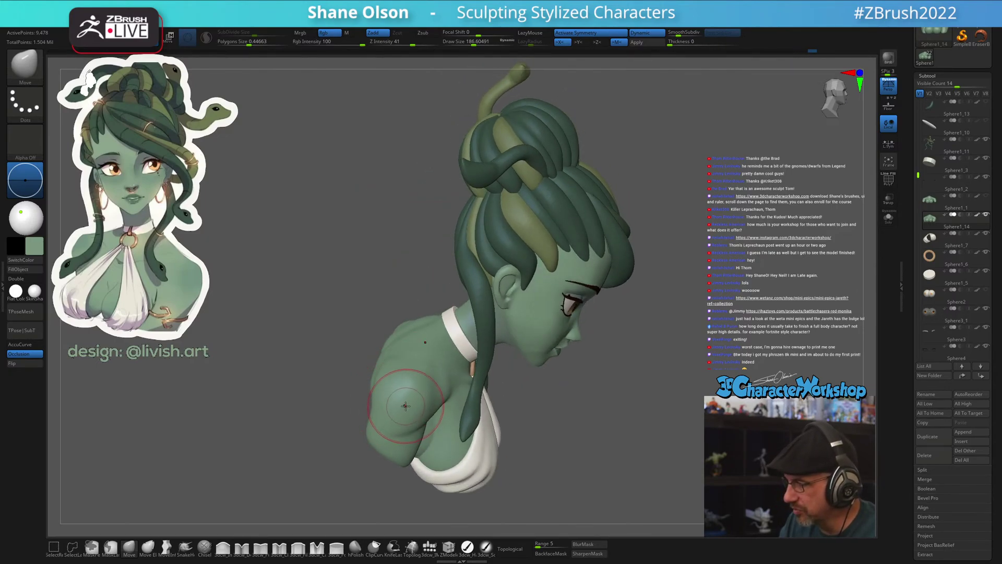
mouse_move(394, 405)
right_down()
mouse_move(662, 396)
mouse_move(631, 393)
mouse_move(605, 405)
mouse_move(647, 415)
mouse_move(679, 407)
mouse_move(600, 397)
right_up()
mouse_move(626, 366)
right_down()
mouse_move(635, 353)
mouse_move(660, 425)
mouse_move(689, 418)
mouse_move(655, 413)
right_up()
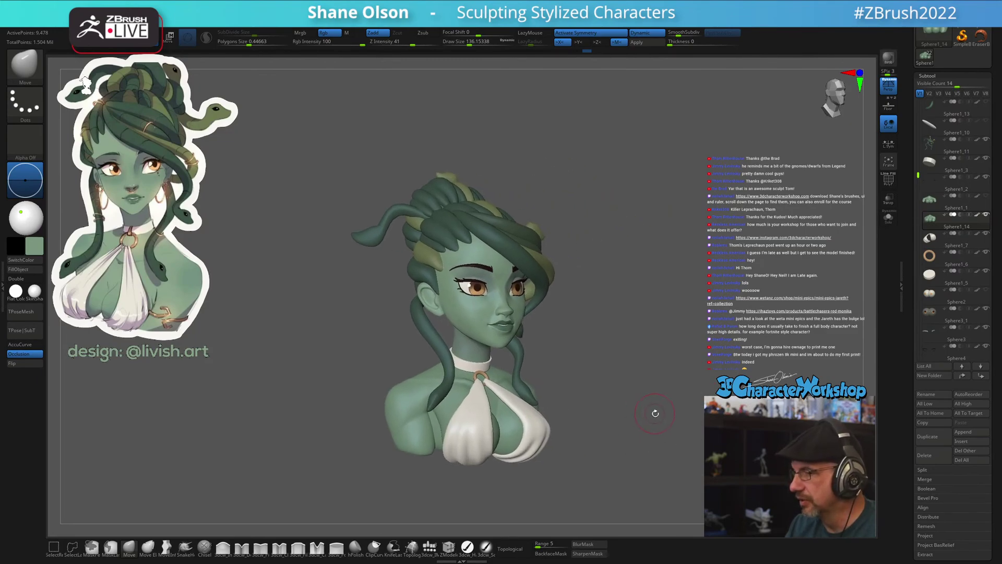
drag(656, 413, 619, 416)
alt+drag(679, 426, 629, 372)
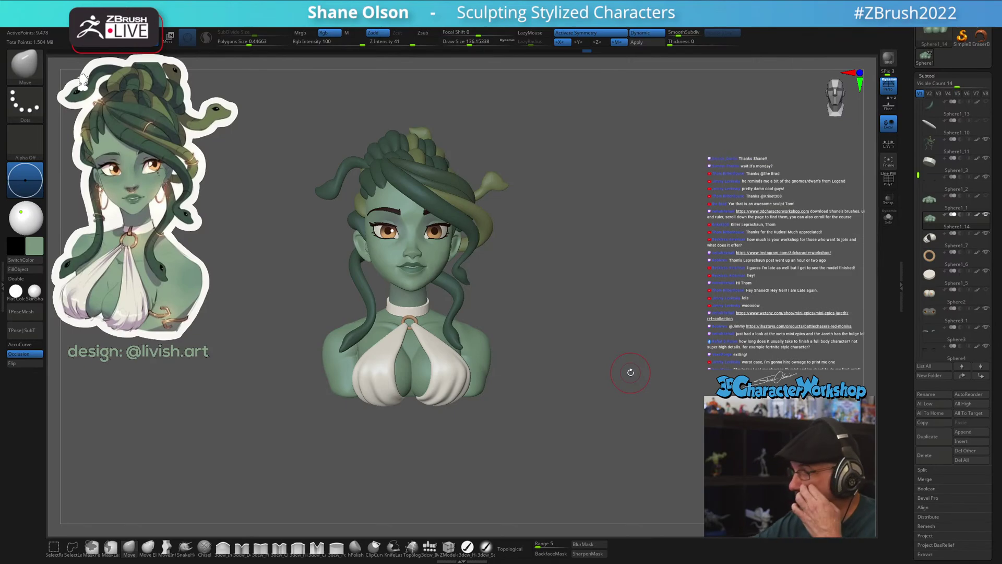
mouse_move(630, 372)
ctrl+right_down()
mouse_move(605, 332)
mouse_move(612, 339)
ctrl+right_up()
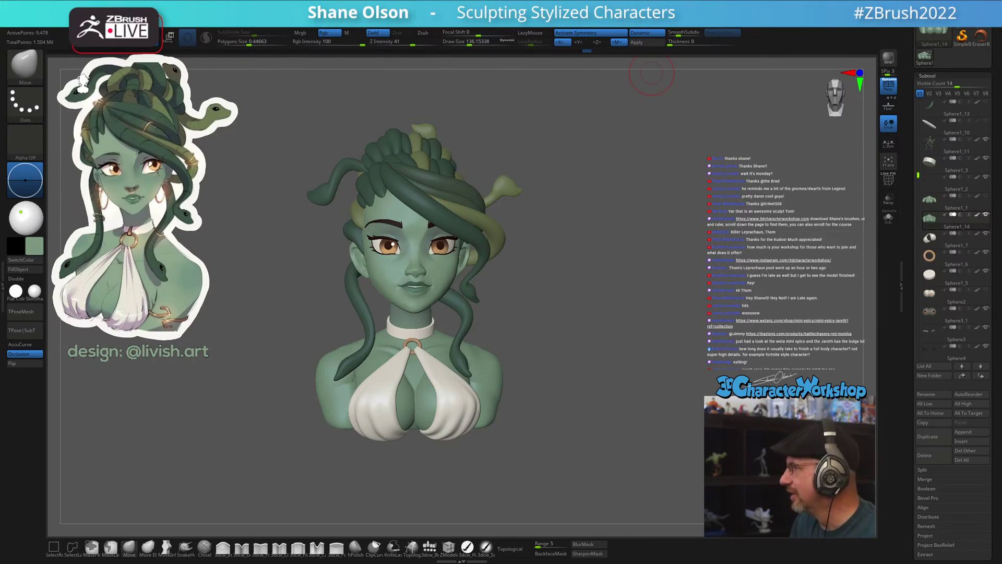
drag(546, 275, 578, 281)
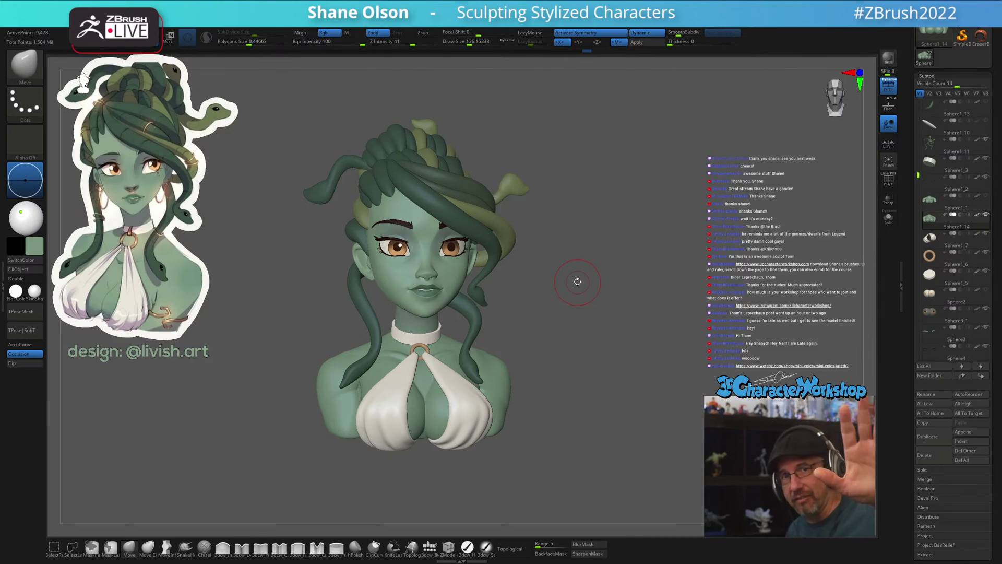